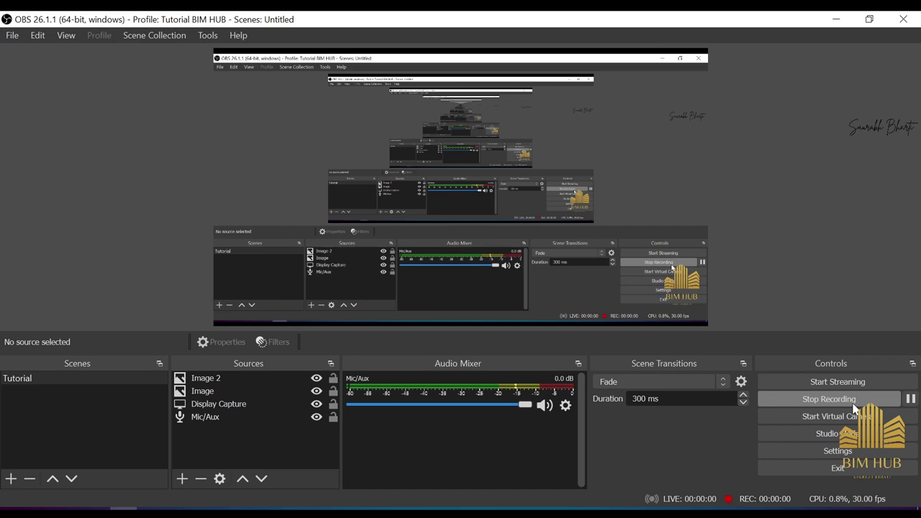
Switch to the BIM HUB YouTube channel and look over its uploaded Revit Complete Project 7 videos
click(839, 19)
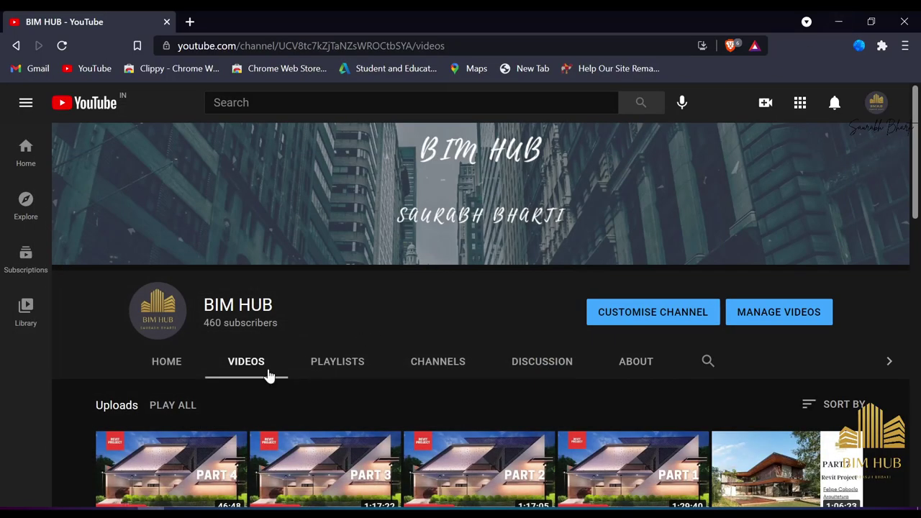
scroll(268, 375, down, 1)
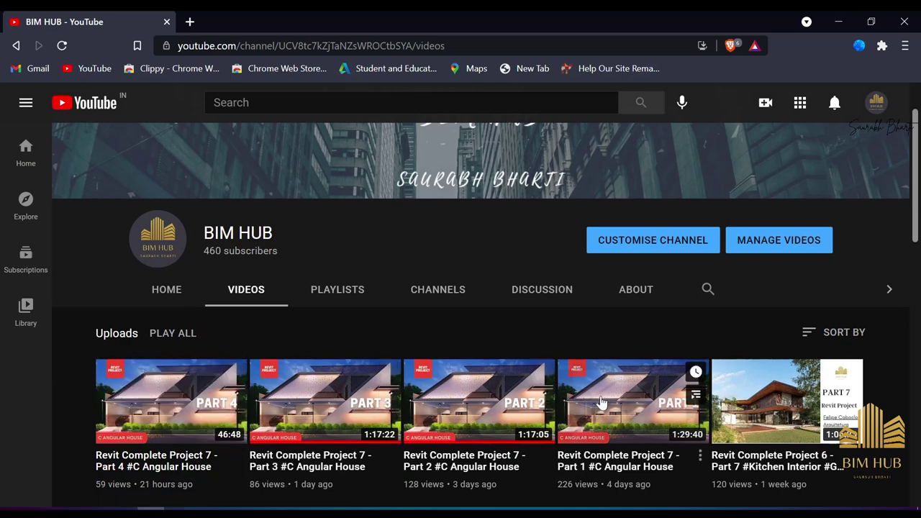
scroll(173, 400, down, 2)
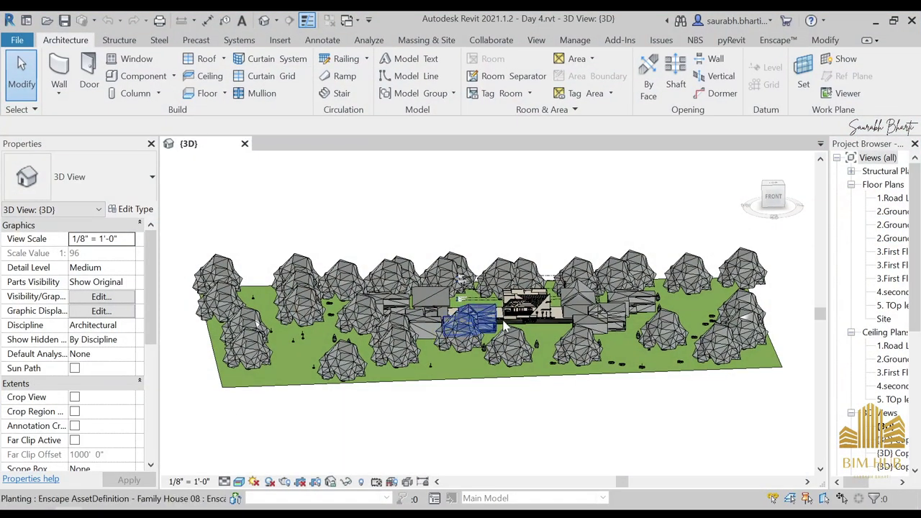
Switch to the Revit project Day 4.rvt and examine the house and its street front in the 3D view
scroll(521, 306, up, 3)
scroll(521, 306, up, 5)
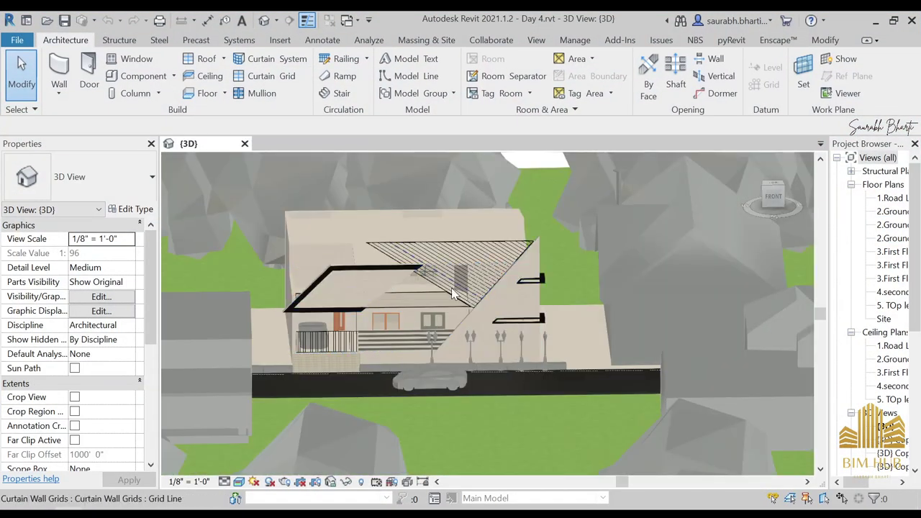
shift+middle_drag(576, 367, 565, 406)
scroll(536, 352, down, 3)
shift+middle_drag(487, 303, 394, 299)
scroll(395, 300, up, 5)
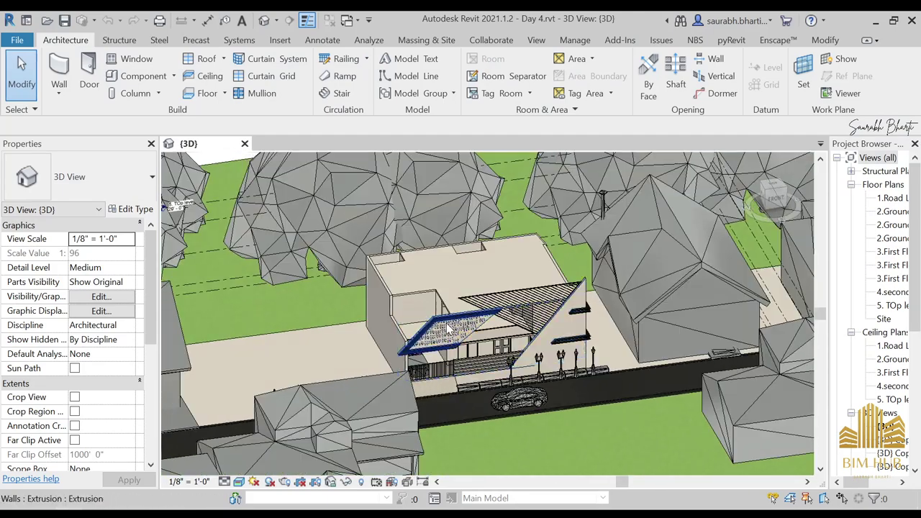
Go through the 2.Ground Level and 2.Ground Level Dimension plans and open the 2.Ground Level Room floor plan
double_click(888, 214)
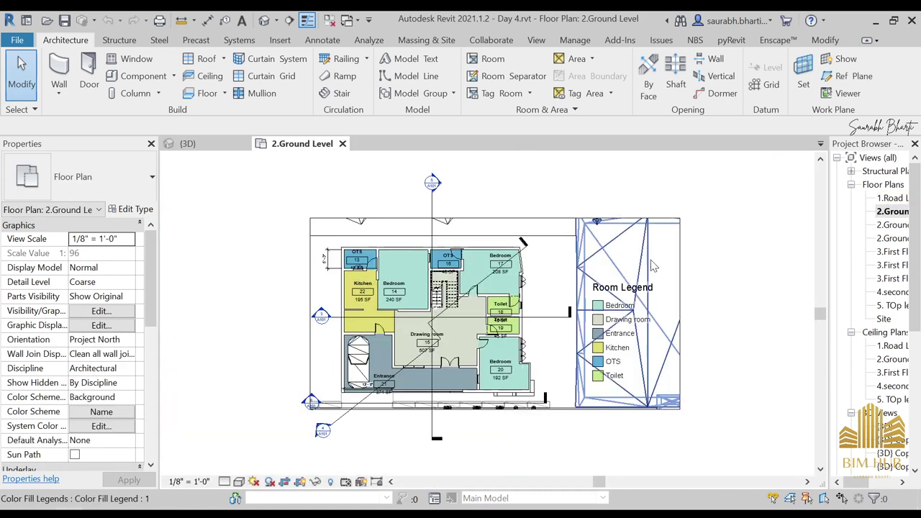
double_click(892, 225)
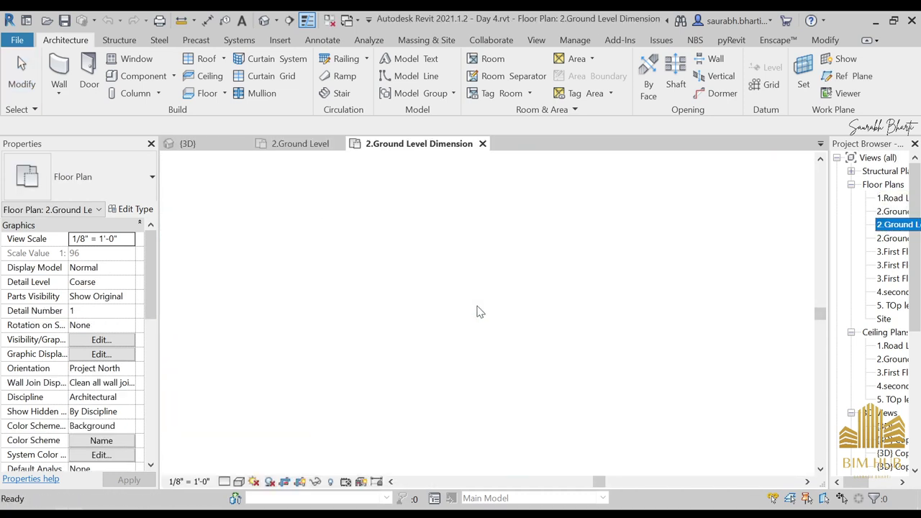
double_click(893, 239)
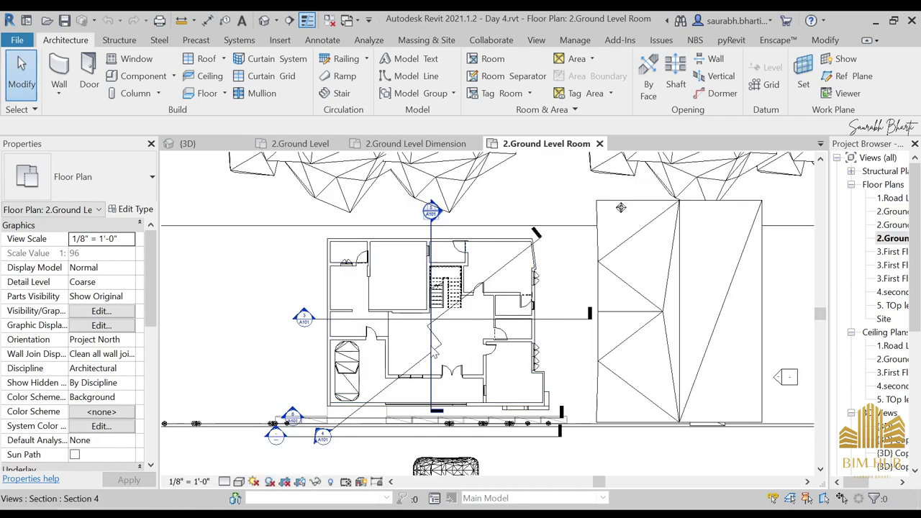
scroll(394, 315, up, 2)
scroll(455, 357, down, 3)
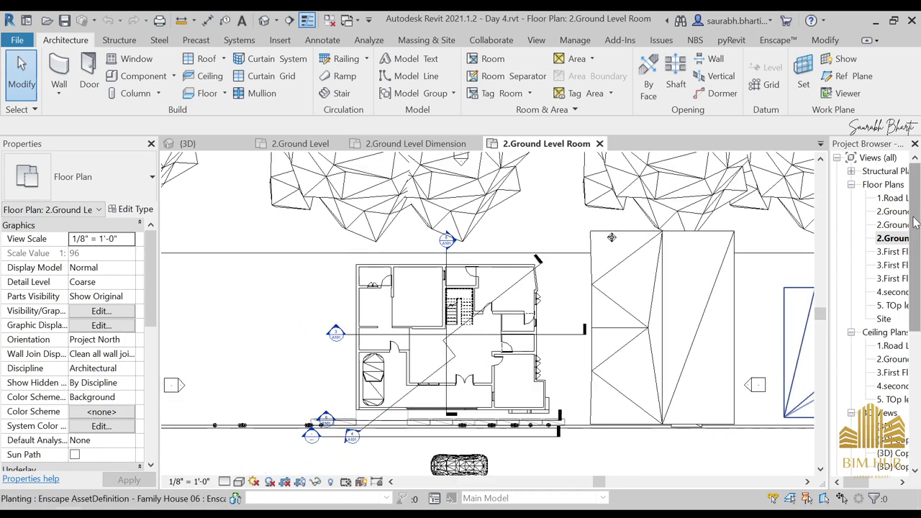
Select all instances of the Chestnut 02 tree and temporarily hide them in the 2.Ground Level Room plan
click(449, 358)
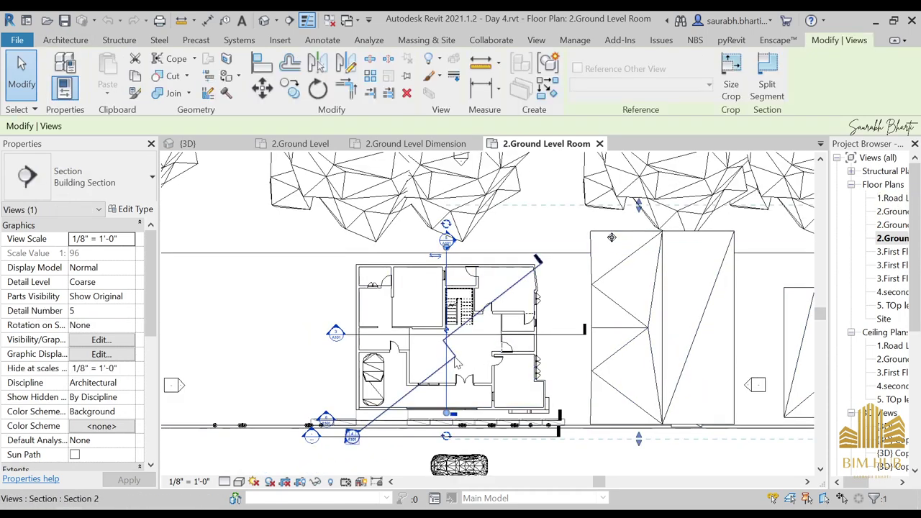
scroll(447, 324, down, 3)
click(431, 246)
key(s)
key(a)
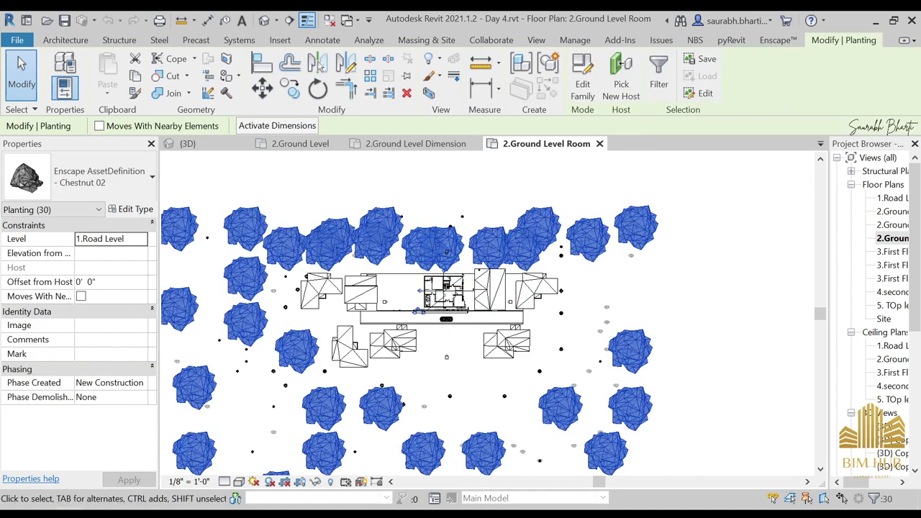
right_click(447, 249)
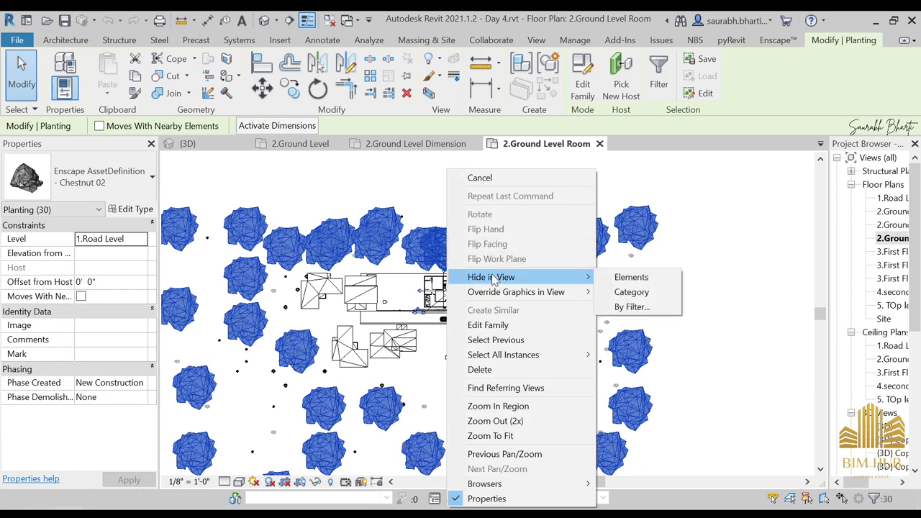
key(Escape)
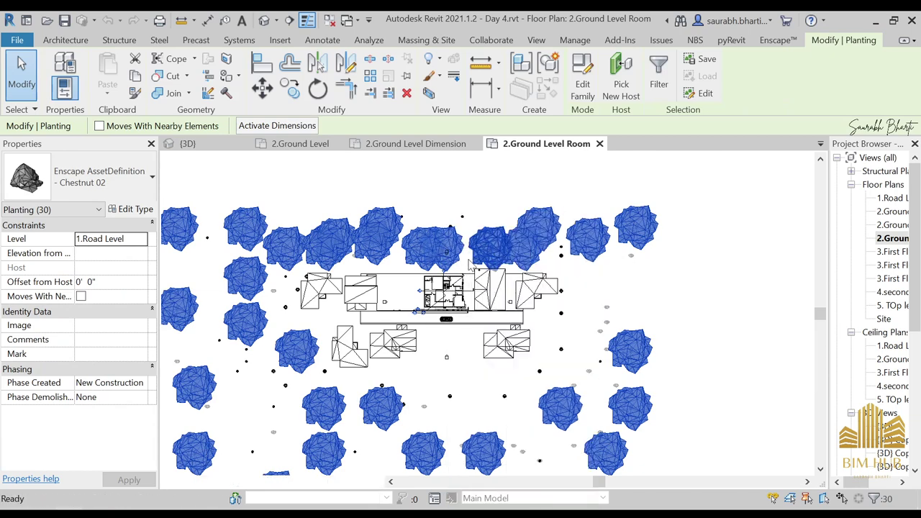
key(h)
key(h)
Select all English Laurel 12 plants and temporarily hide them in the plan
scroll(462, 243, up, 2)
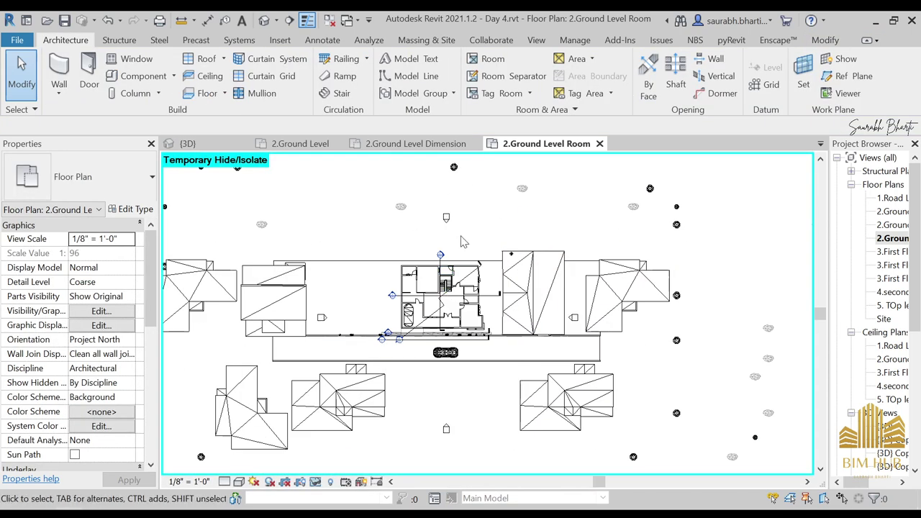
click(454, 169)
key(s)
key(a)
scroll(466, 224, down, 3)
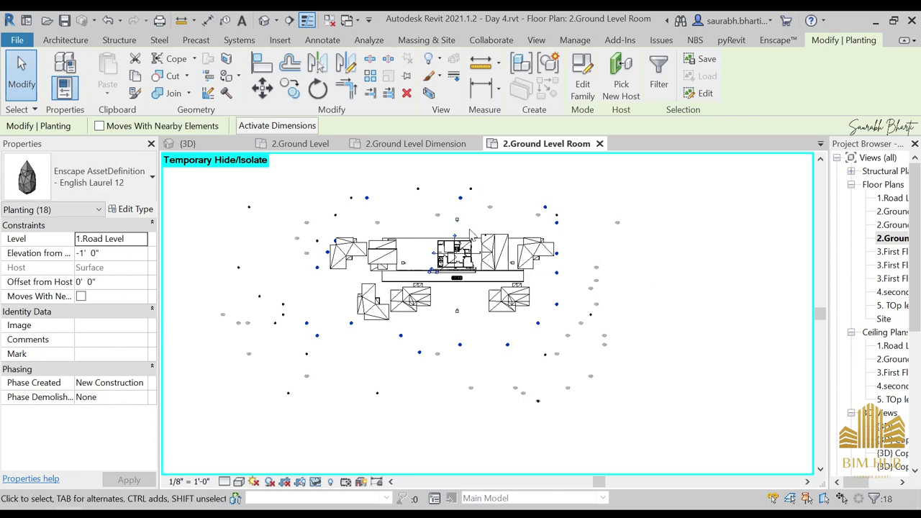
key(Escape)
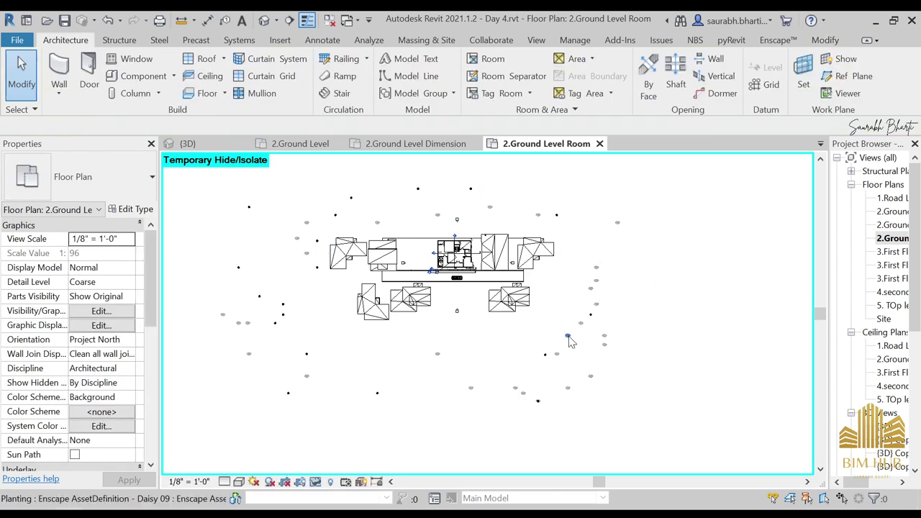
Select all Daisy 09 plants and temporarily hide them in the plan
click(568, 341)
key(s)
key(a)
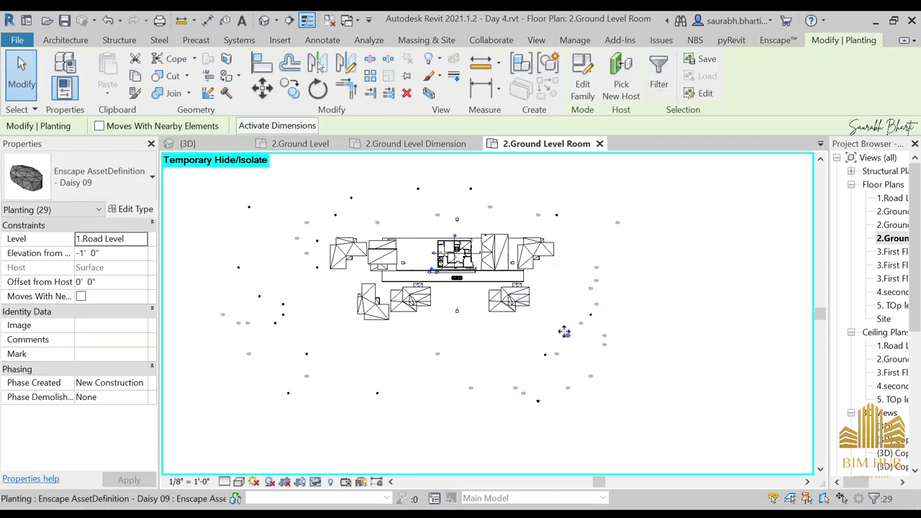
key(h)
key(h)
Select all Desert Spoon plants and temporarily hide them in the plan
click(589, 318)
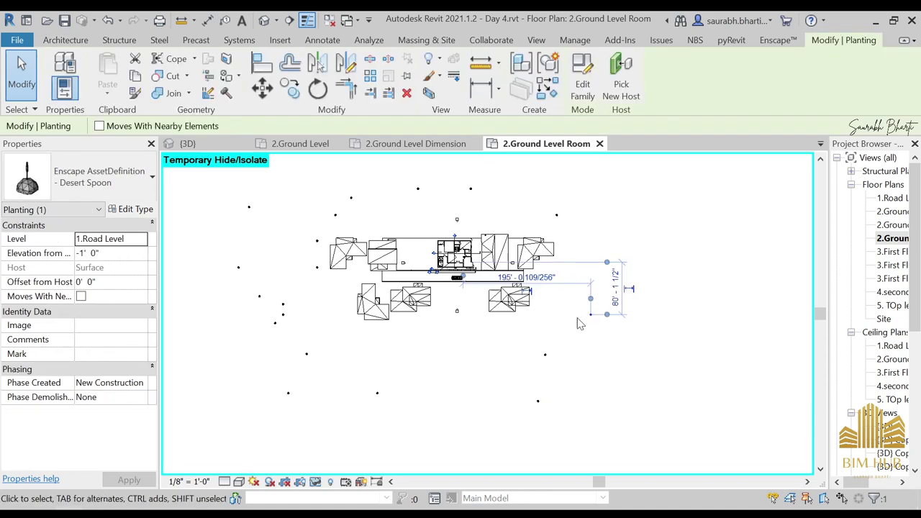
key(a)
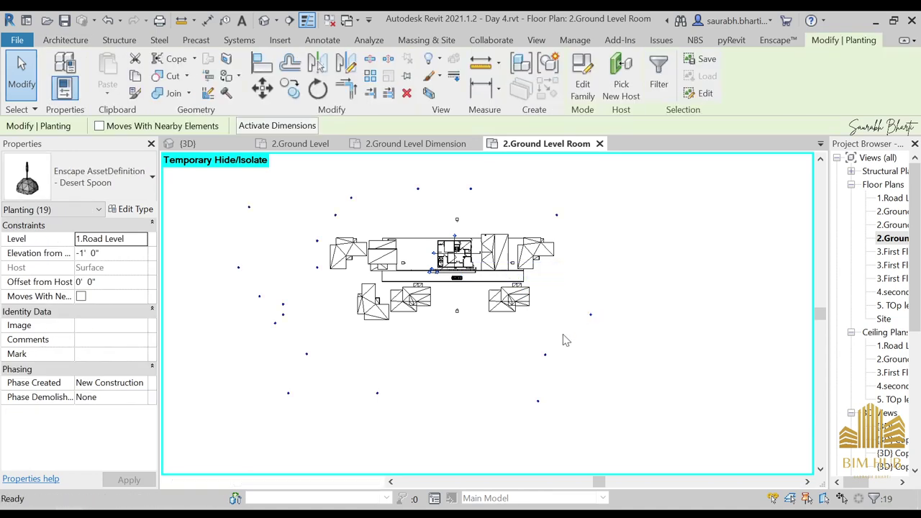
key(h)
key(h)
Select both Family House 08 buildings across the road and temporarily hide them in the plan
scroll(446, 295, up, 4)
middle_drag(443, 232, 441, 324)
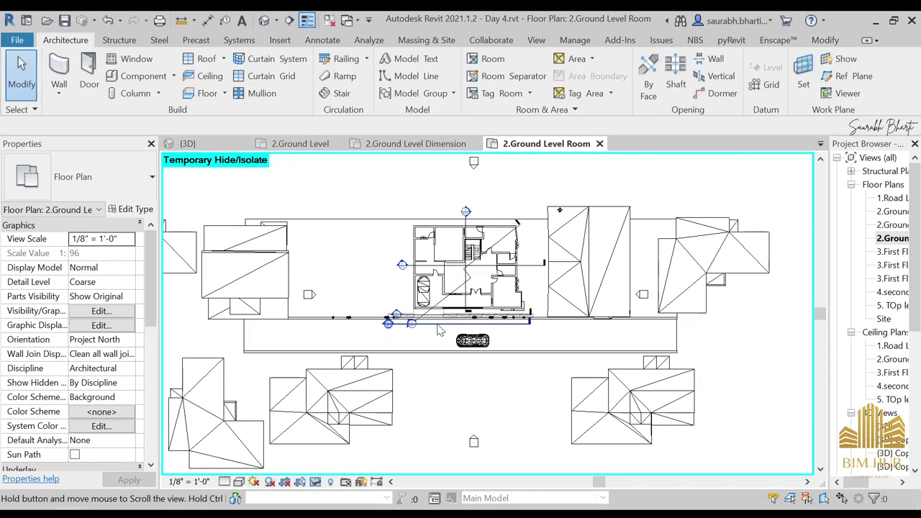
scroll(390, 341, up, 3)
click(351, 390)
scroll(351, 391, down, 4)
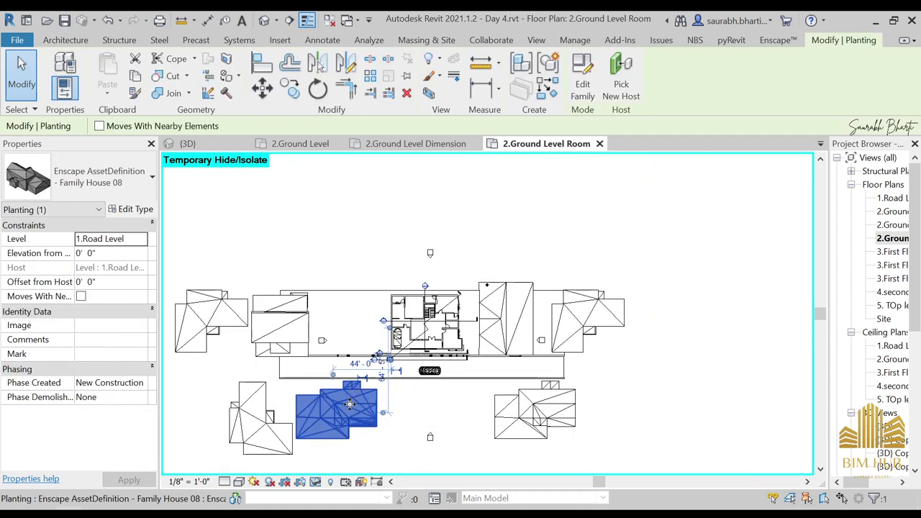
key(a)
right_click(350, 403)
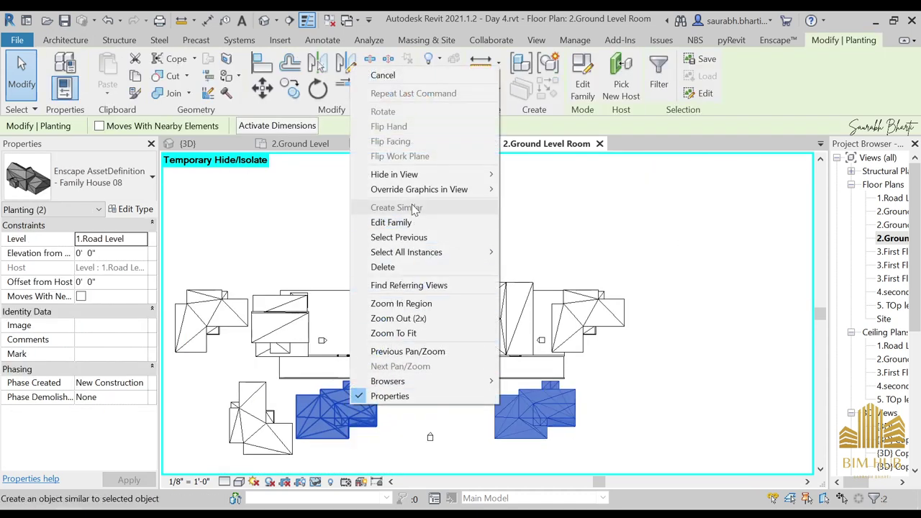
key(Escape)
key(h)
key(h)
Remove the three Family House 06 buildings and the house directly beside the main house from the plan
middle_drag(229, 314, 325, 306)
click(289, 306)
right_click(288, 306)
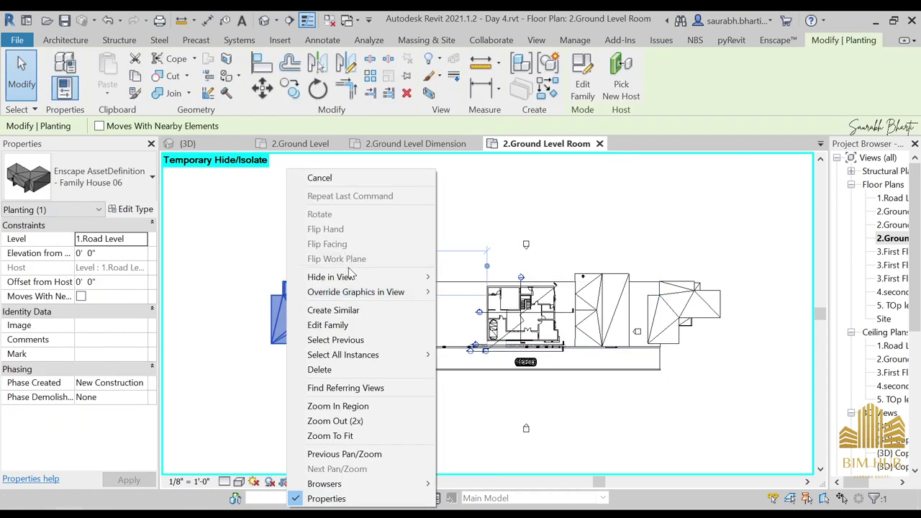
mouse_move(403, 278)
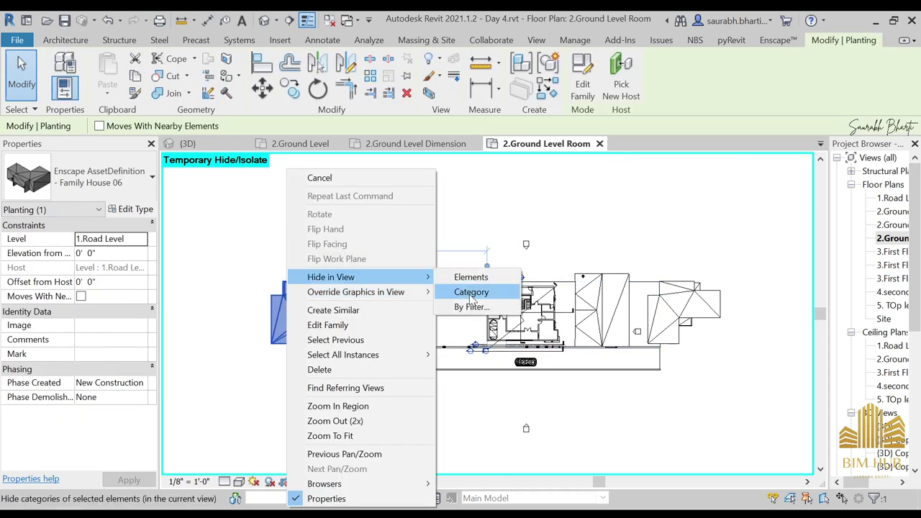
key(Escape)
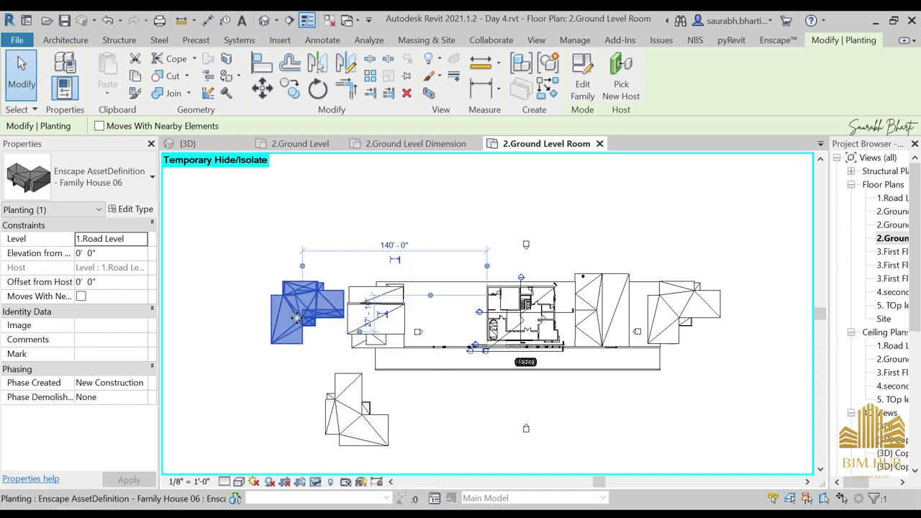
right_click(296, 319)
key(Escape)
ctrl+click(356, 407)
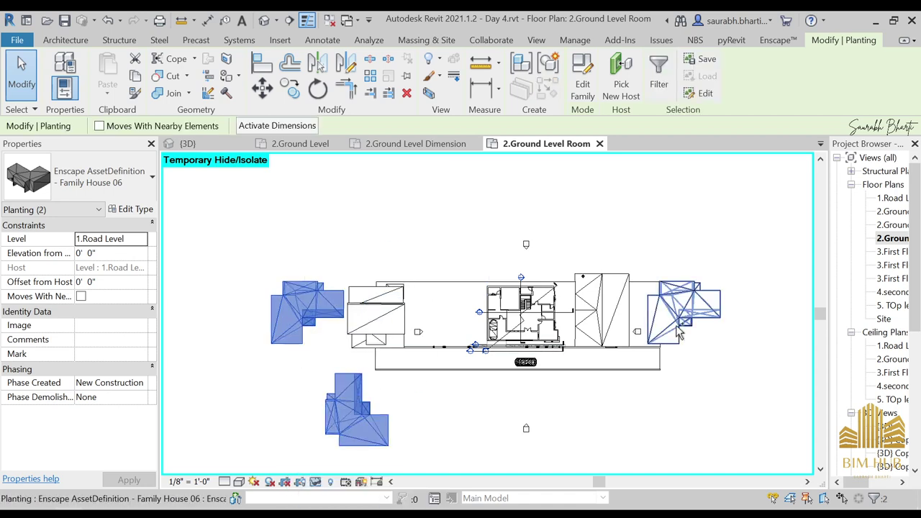
ctrl+click(682, 313)
ctrl+click(623, 305)
key(Delete)
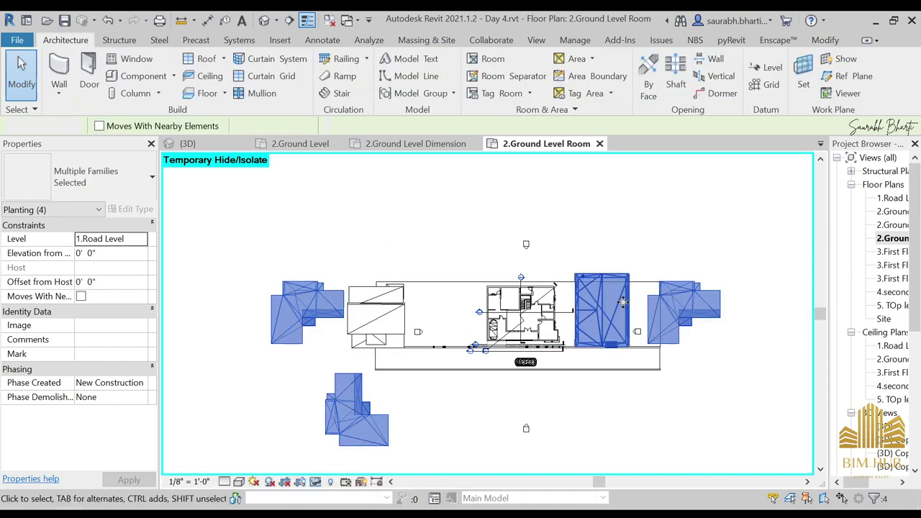
Remove the remaining Family House 02 building from the plan, leaving the main house's floor plan in close view
click(393, 314)
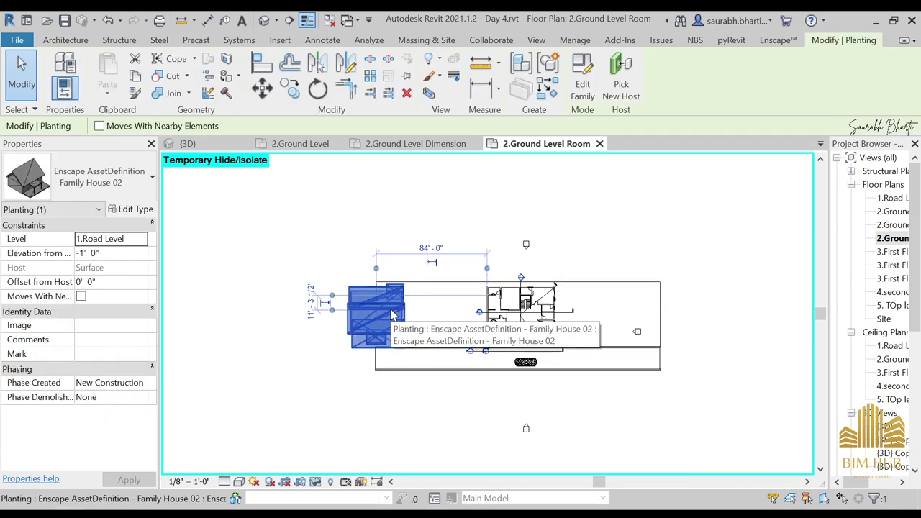
key(Delete)
scroll(446, 320, up, 5)
middle_drag(682, 345, 570, 351)
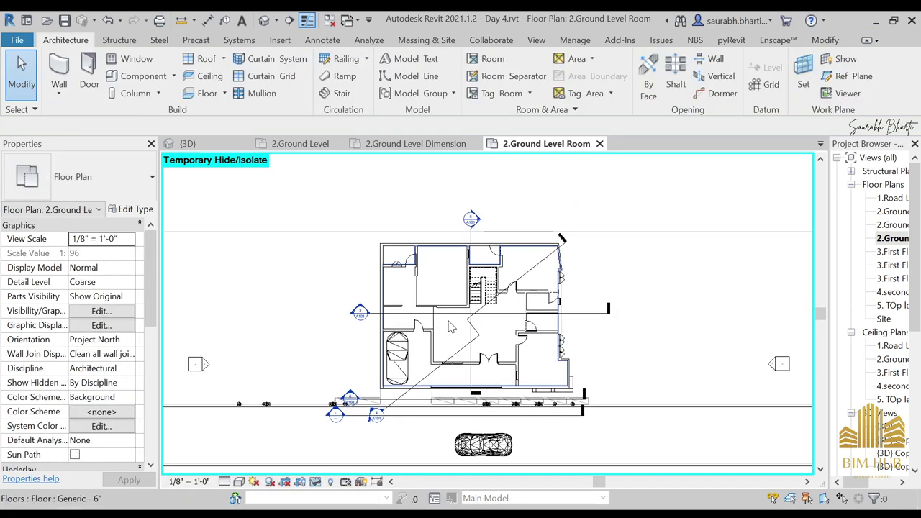
scroll(439, 305, up, 2)
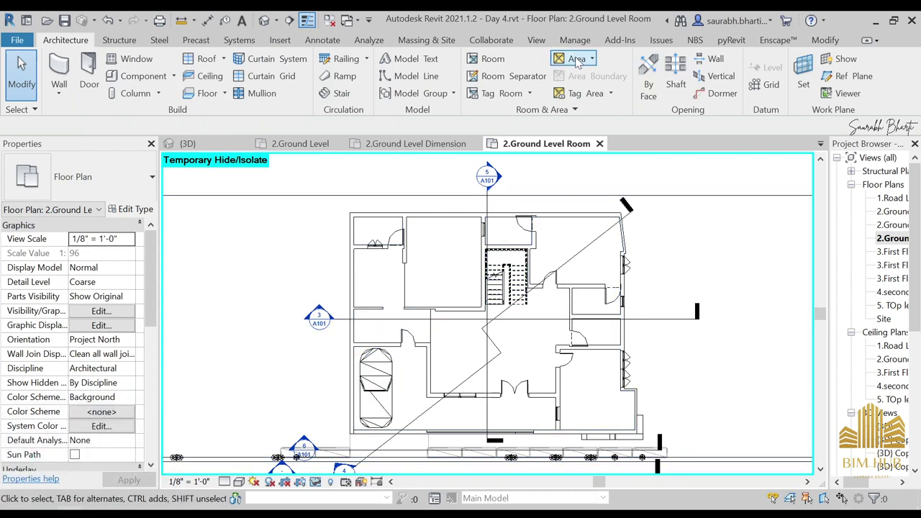
Open the desktop folder dr and show its door family files as extra large icons in a maximized window
click(774, 41)
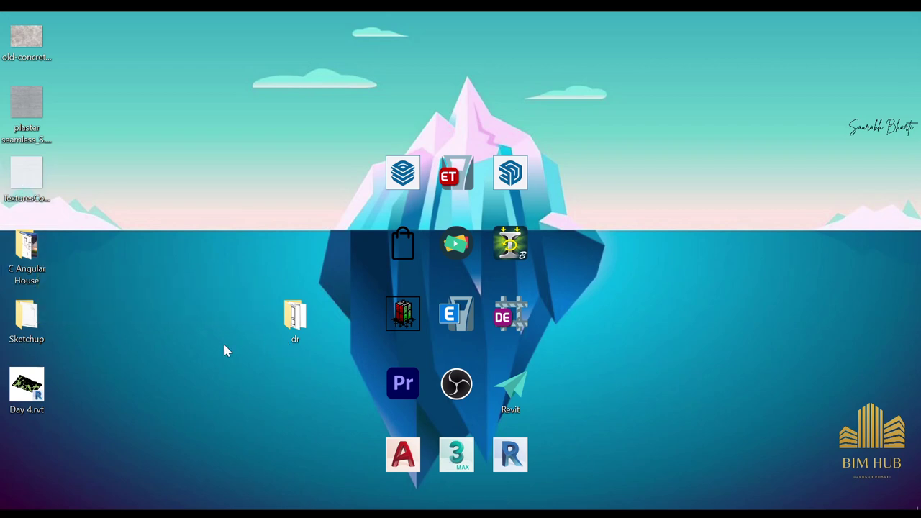
double_click(295, 321)
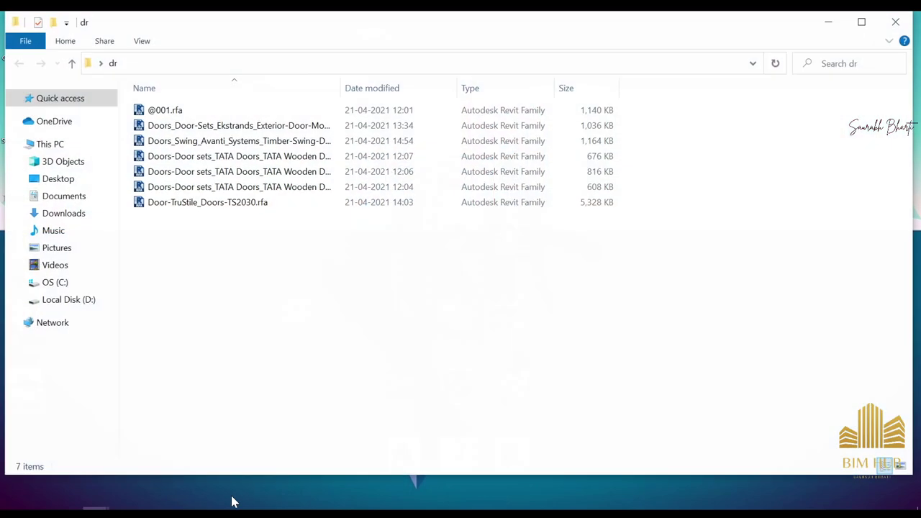
right_click(270, 283)
mouse_move(420, 295)
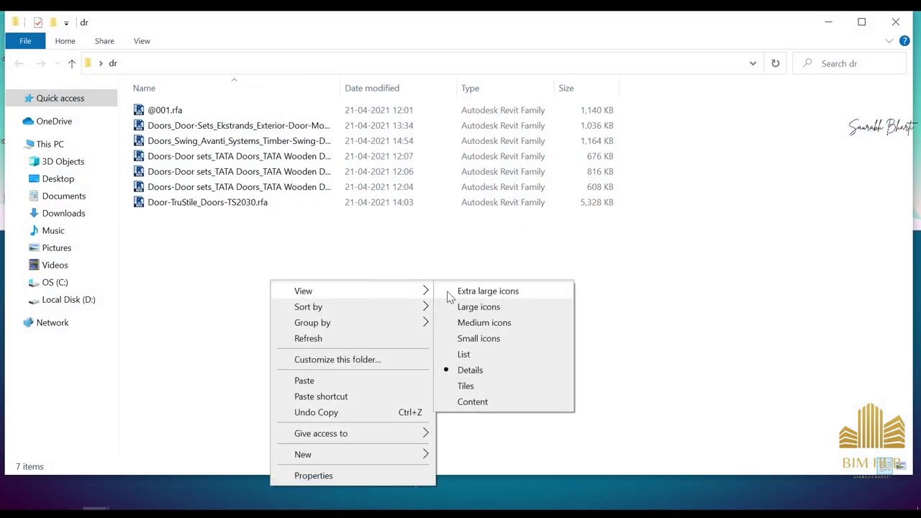
click(449, 292)
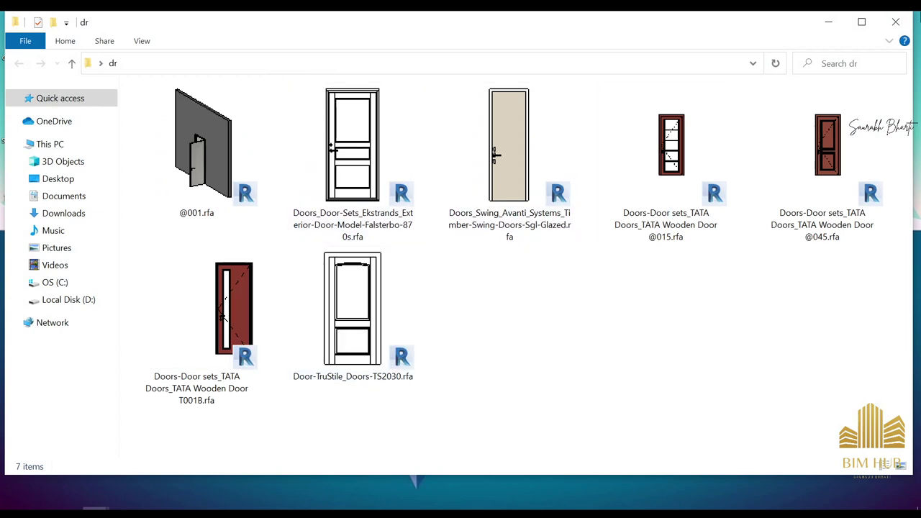
click(862, 22)
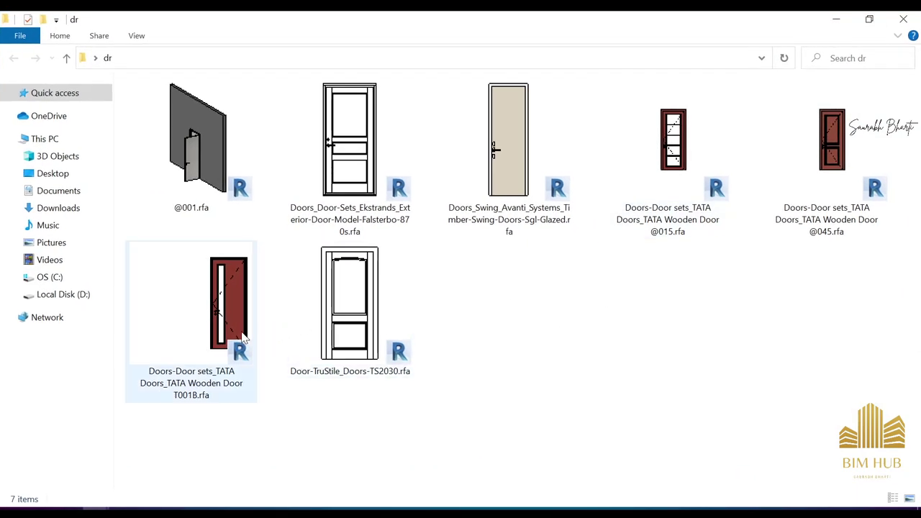
Switch back to Revit and open the default 3D view, turned toward the front of the house
click(71, 513)
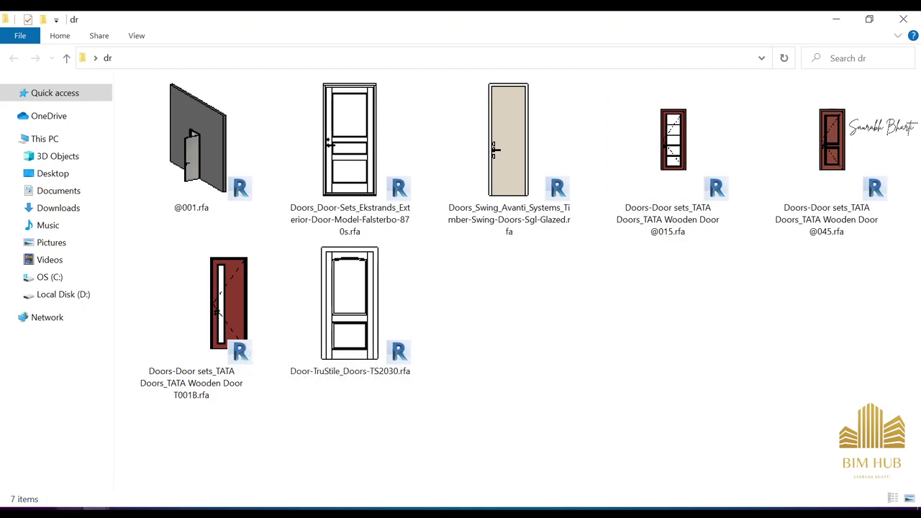
click(512, 59)
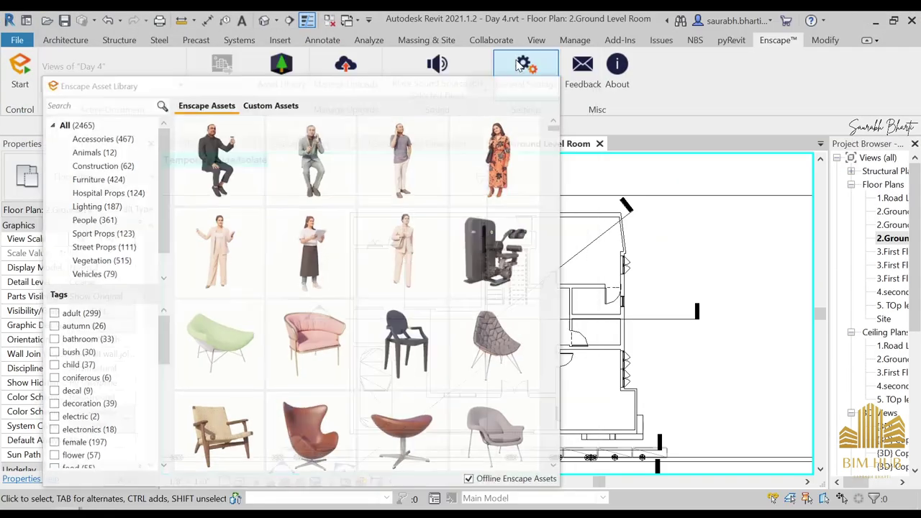
click(266, 21)
scroll(475, 459, up, 3)
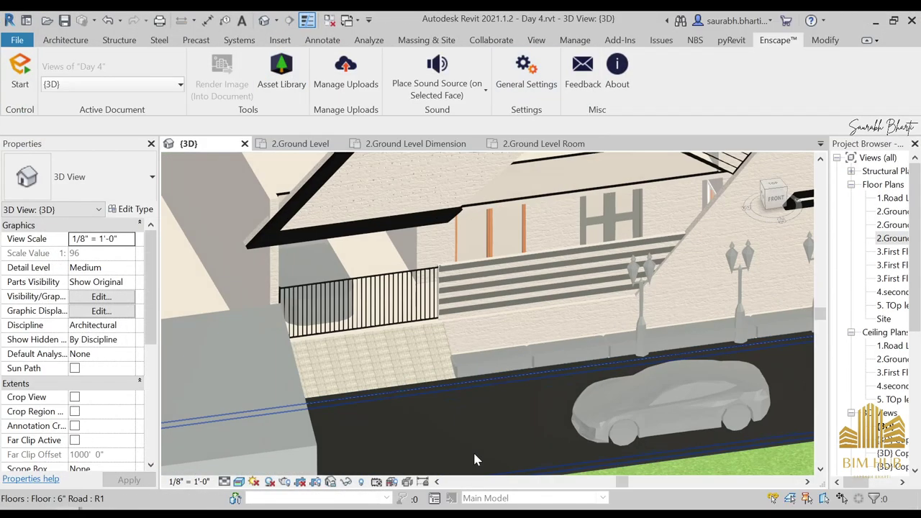
shift+middle_drag(504, 429, 611, 405)
middle_drag(612, 405, 628, 279)
Select all instances of the Chestnut 02 tree and temporarily hide them in the 3D view
click(566, 311)
scroll(485, 344, down, 5)
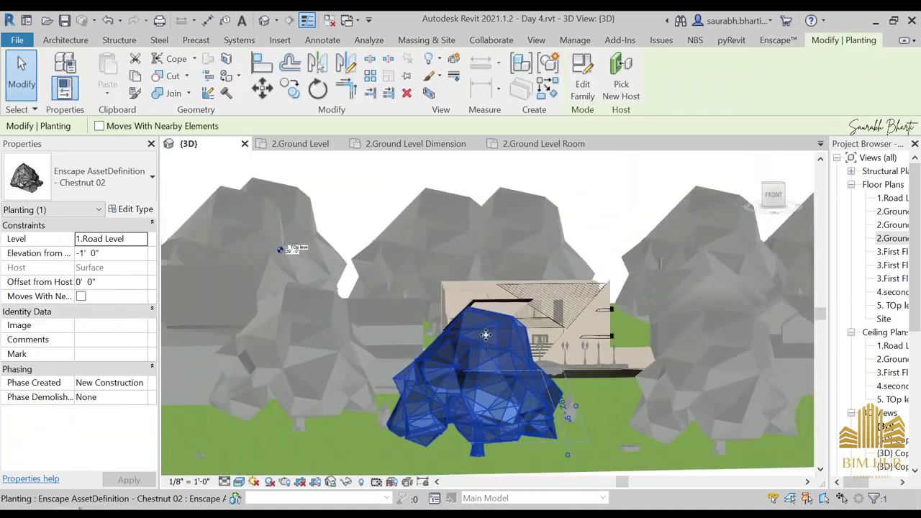
key(s)
key(a)
key(h)
key(h)
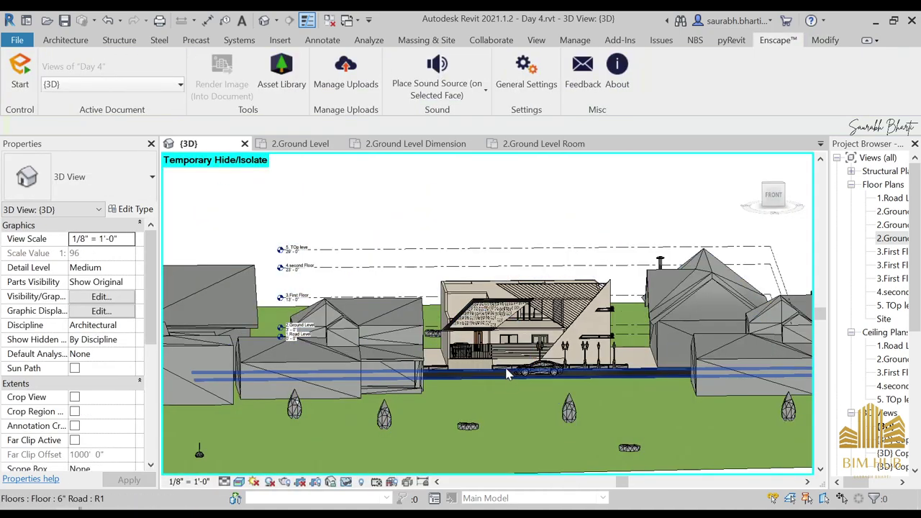
Load the TATA Wooden Door T001B family from the dr folder into the project without placing a new door
scroll(426, 250, up, 8)
click(427, 251)
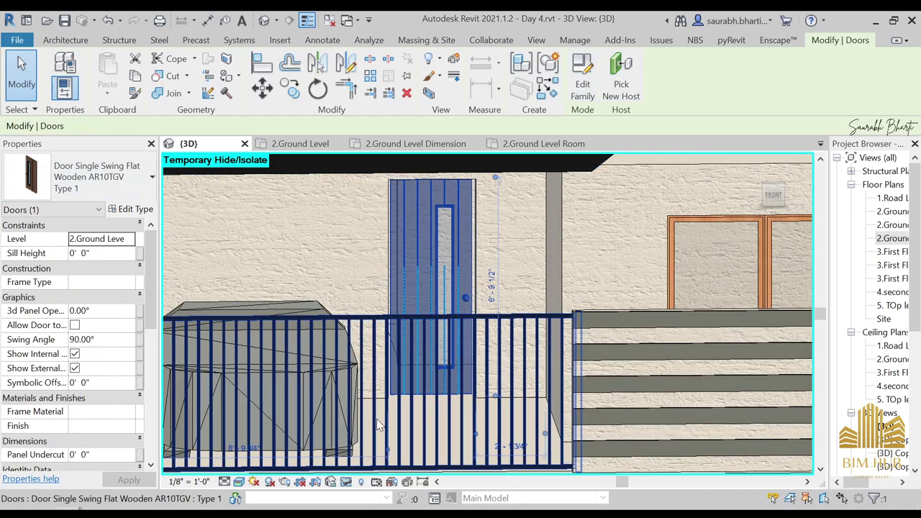
click(218, 467)
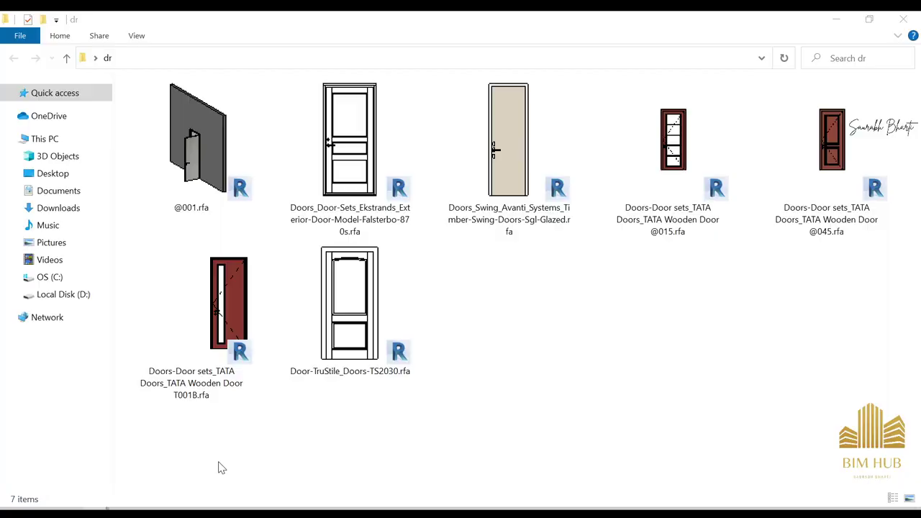
drag(485, 30, 865, 58)
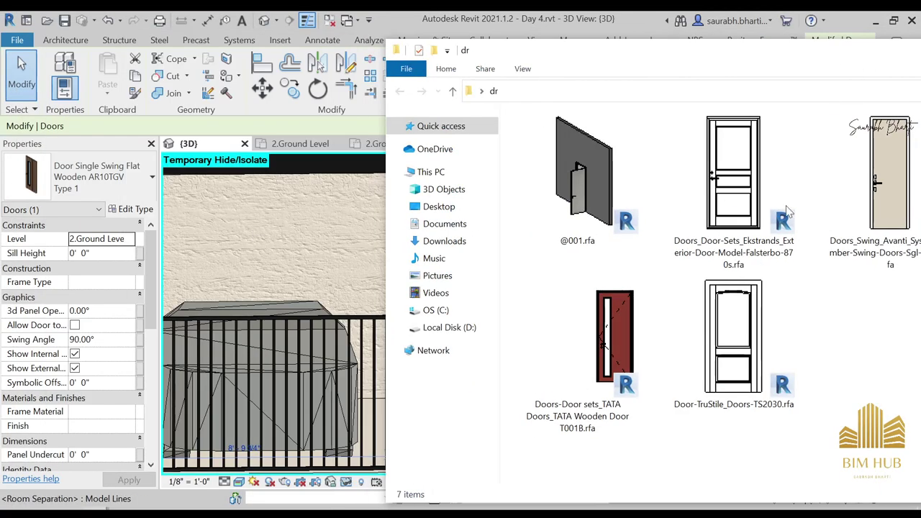
drag(619, 344, 279, 256)
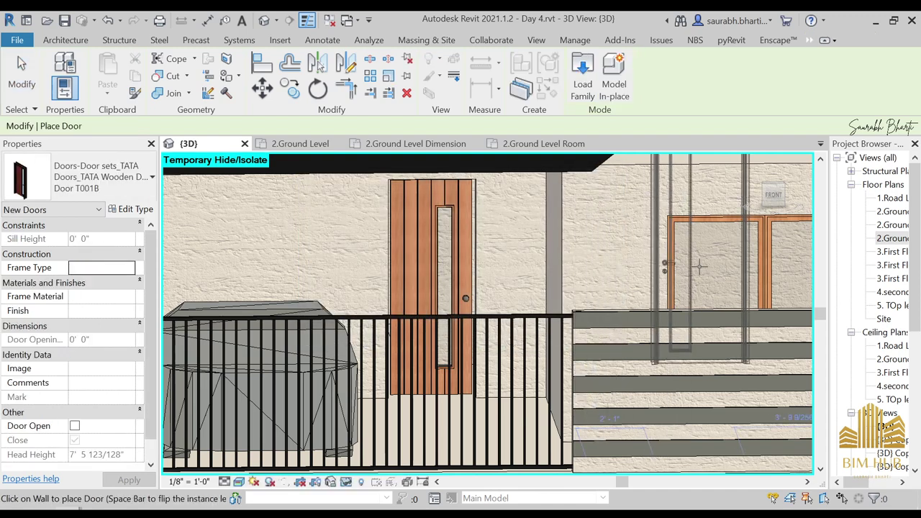
scroll(694, 268, down, 3)
middle_drag(692, 272, 541, 308)
key(Escape)
key(Escape)
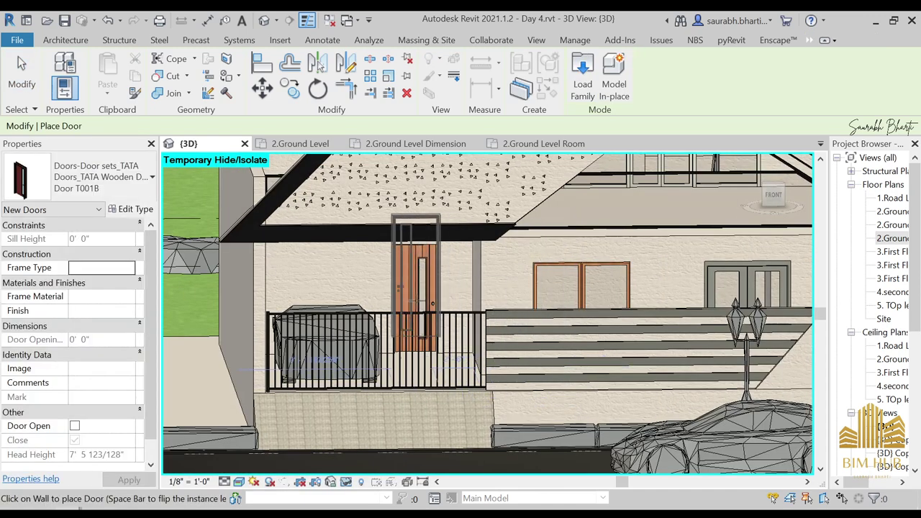
Replace the front entrance door's type with Door T001B from the TATA Wooden Door T001B family
scroll(416, 303, up, 2)
click(414, 280)
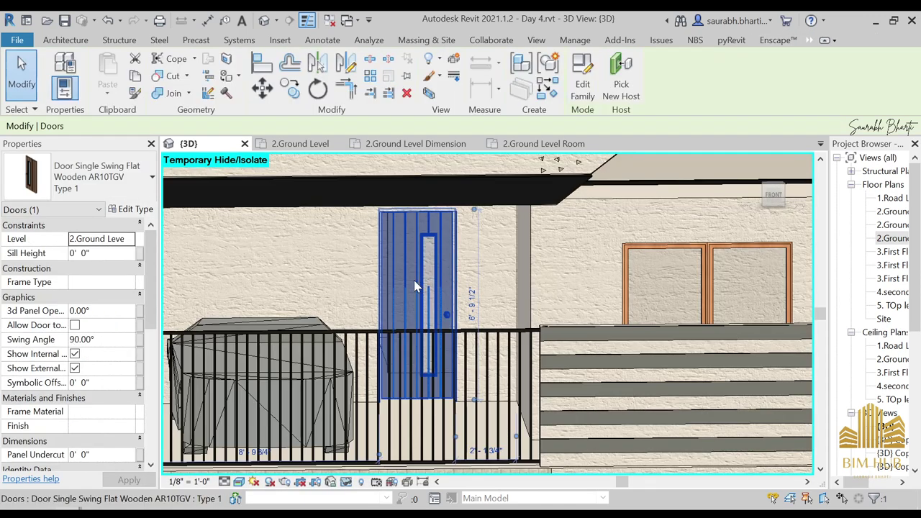
click(93, 176)
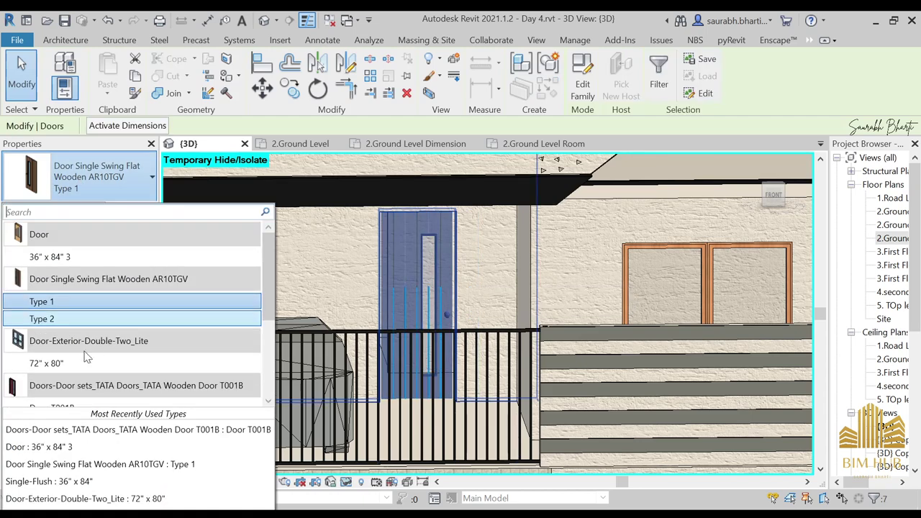
click(137, 430)
key(Escape)
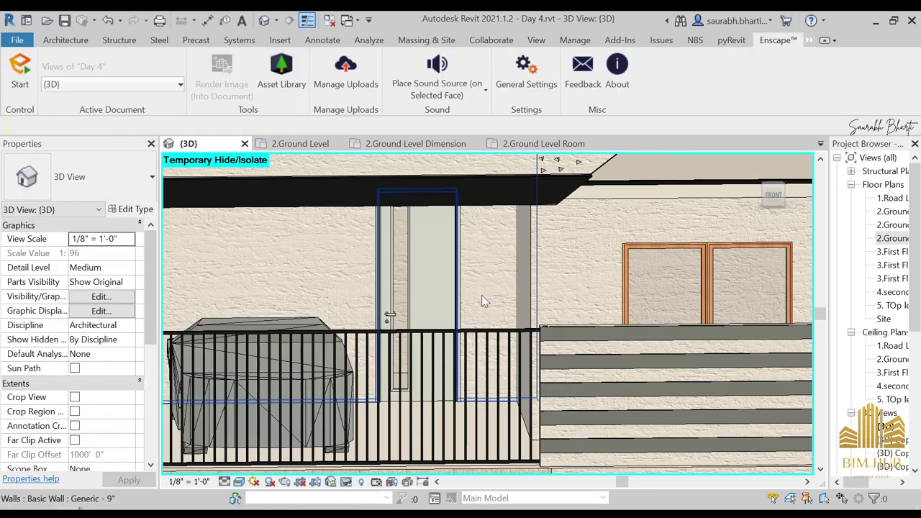
Set Material Handle to Sash in the type properties of the front entrance door
shift+middle_drag(484, 301, 461, 324)
middle_drag(460, 324, 496, 288)
scroll(519, 259, down, 2)
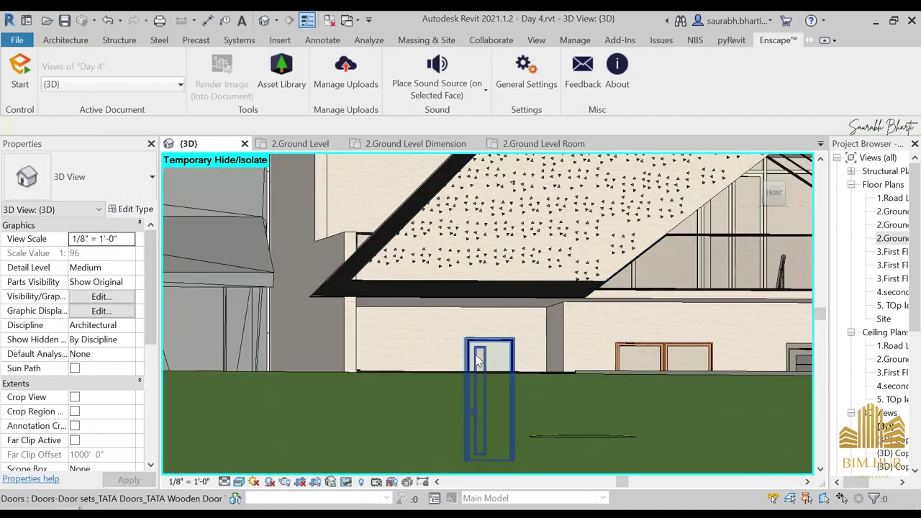
scroll(477, 360, up, 2)
click(485, 352)
shift+middle_drag(485, 352, 578, 389)
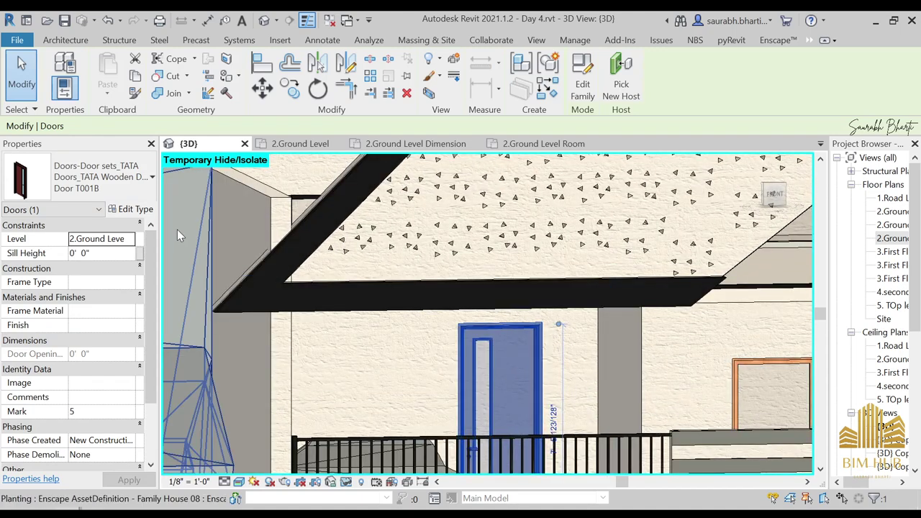
click(132, 209)
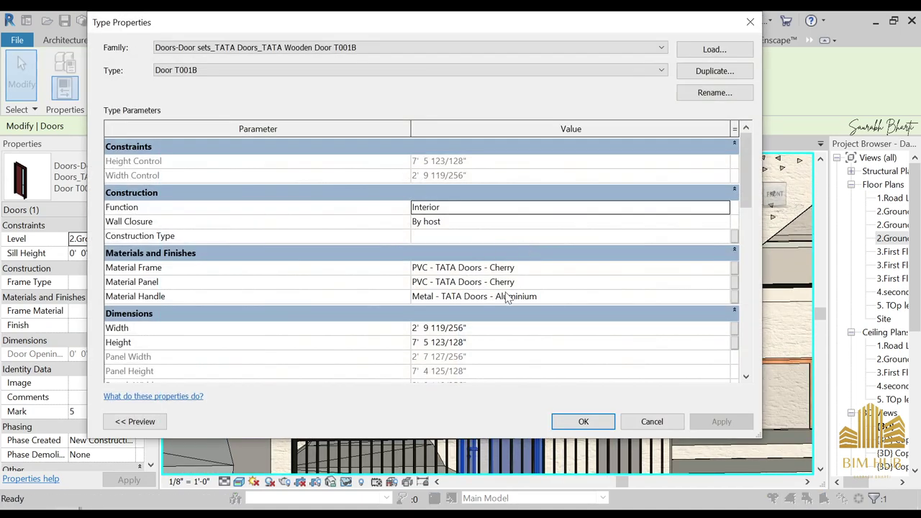
click(725, 296)
click(725, 296)
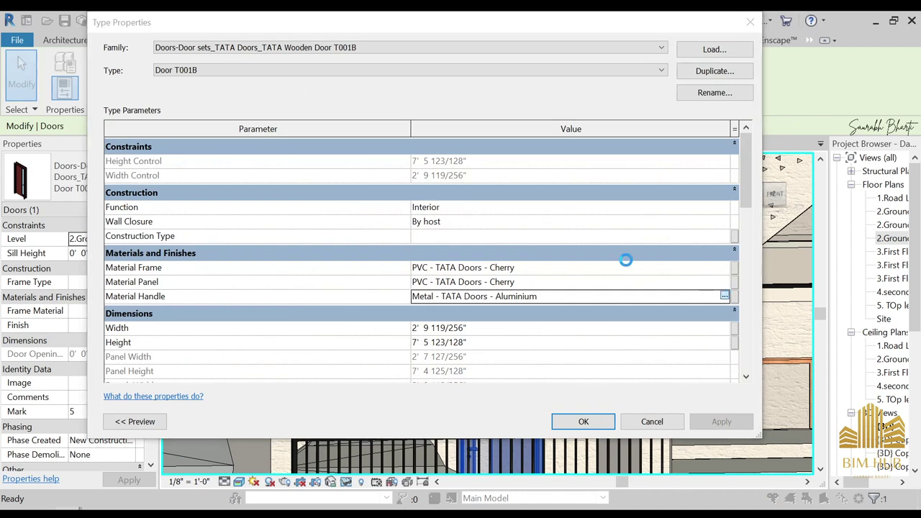
scroll(194, 234, down, 5)
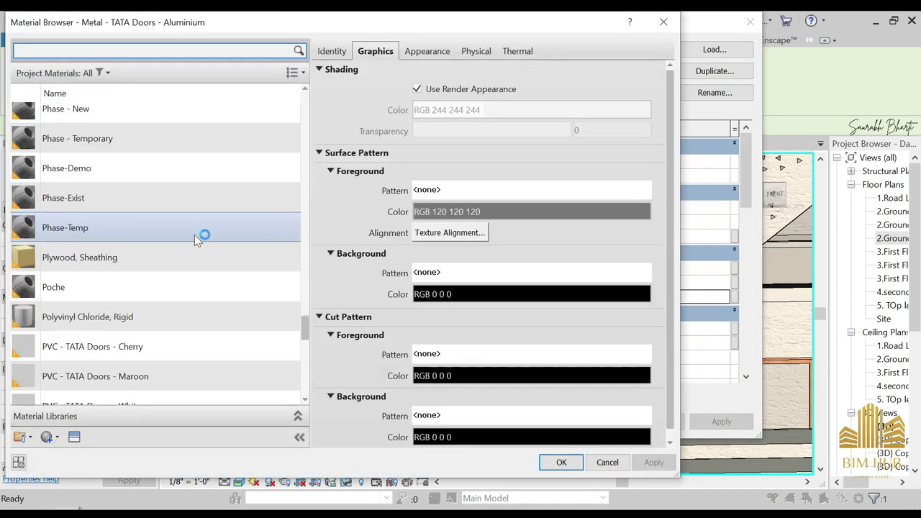
scroll(170, 274, down, 6)
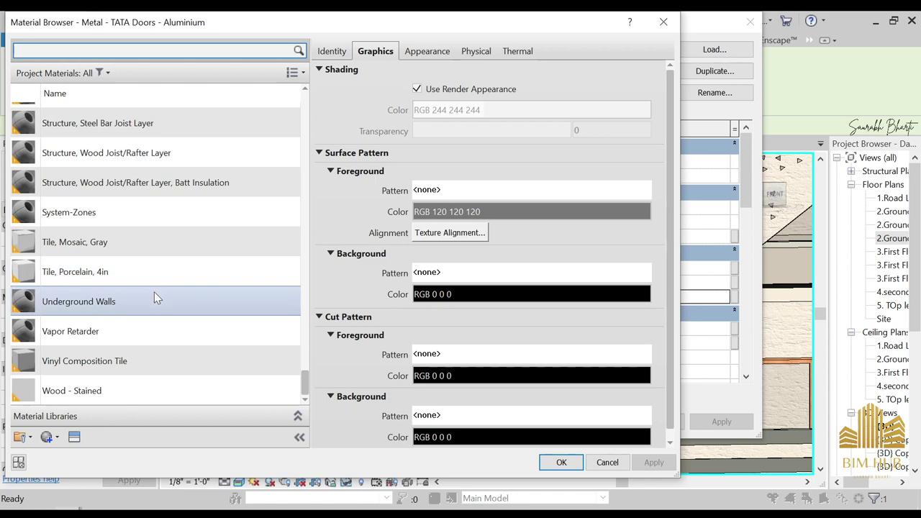
scroll(154, 294, up, 1)
scroll(119, 310, up, 3)
double_click(101, 340)
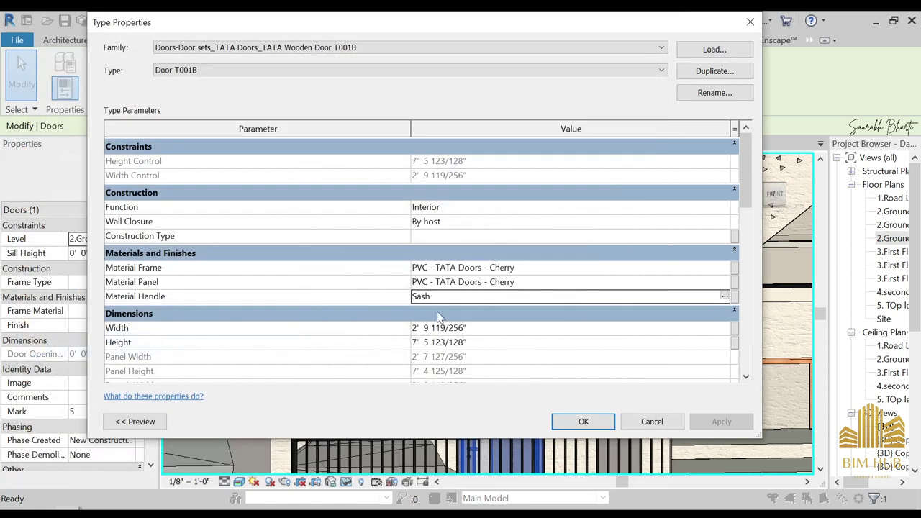
click(584, 422)
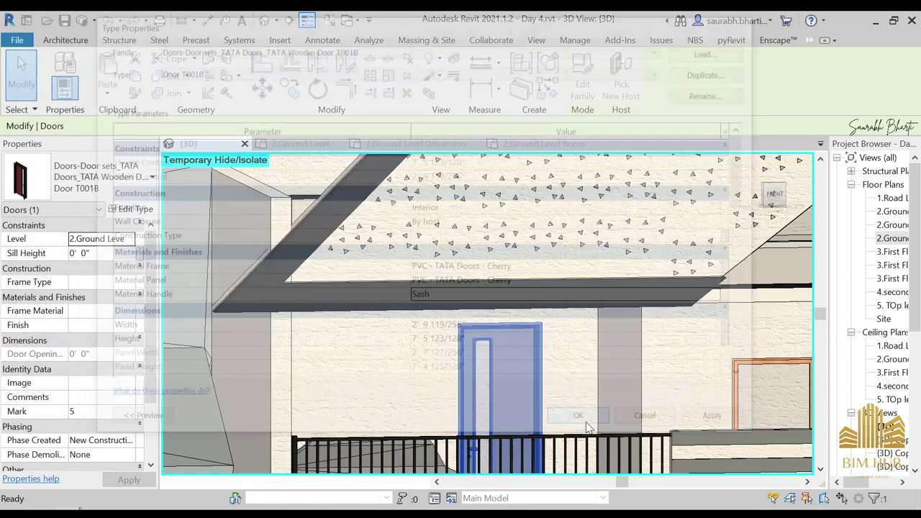
Set Material Panel to Sash in the front entrance door's type properties and apply the change
click(571, 357)
scroll(554, 371, up, 3)
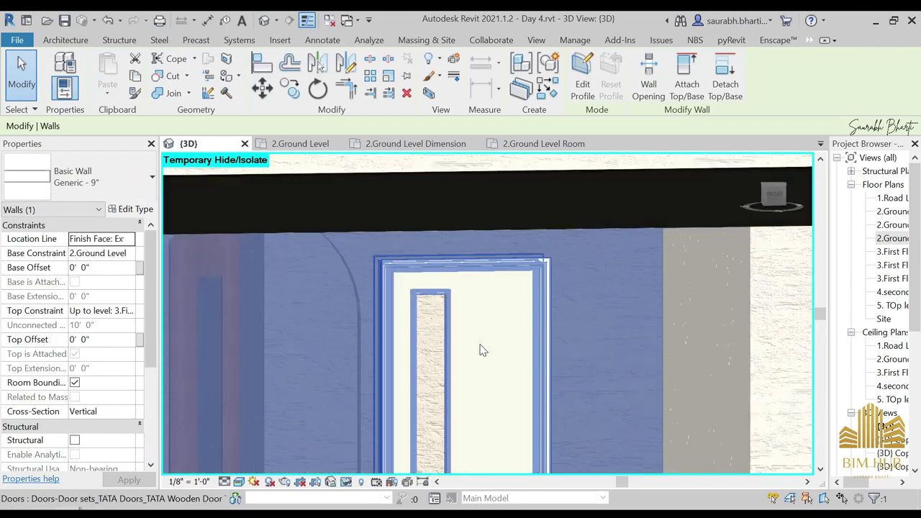
click(493, 363)
key(Escape)
scroll(498, 346, up, 3)
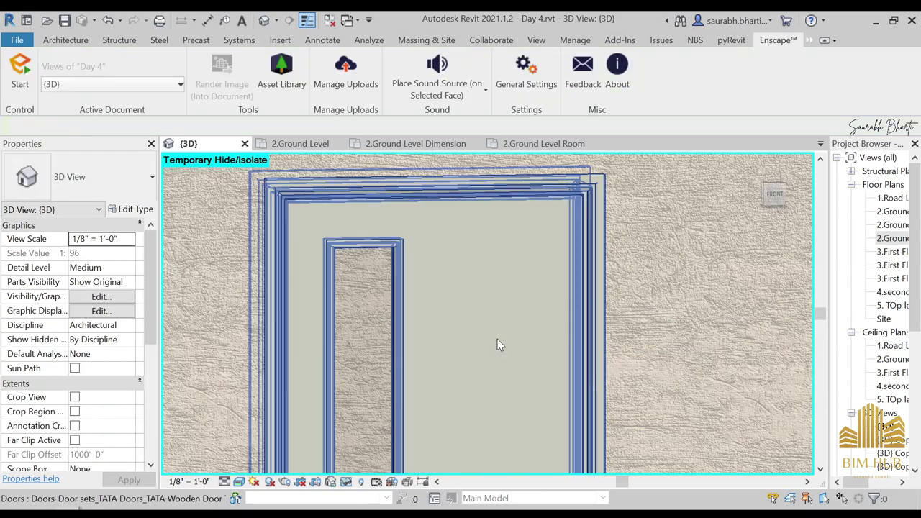
click(524, 326)
click(117, 208)
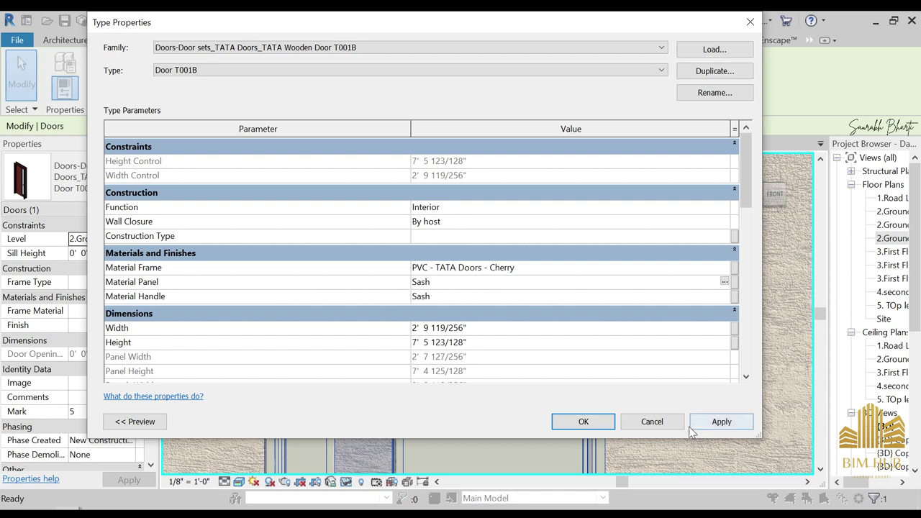
click(709, 423)
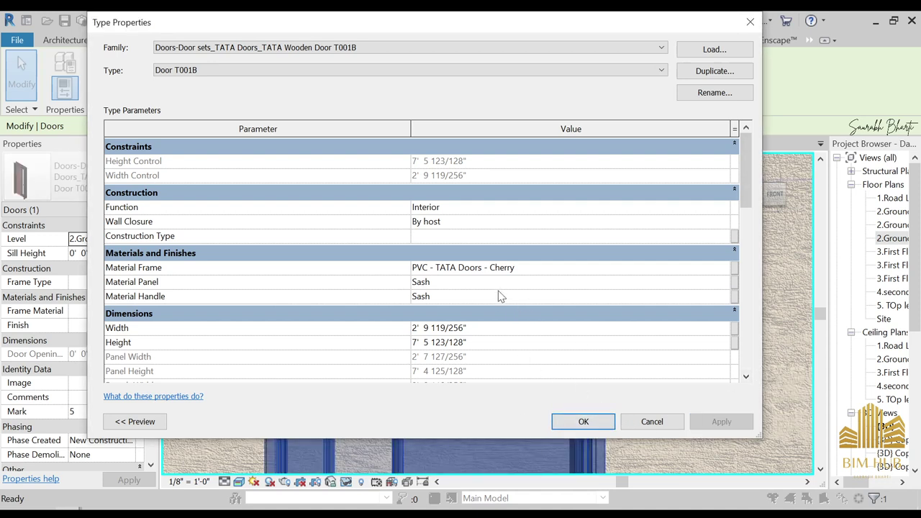
click(592, 425)
Examine the front entrance door's wood finish and the other doors and windows on the front facade
click(668, 380)
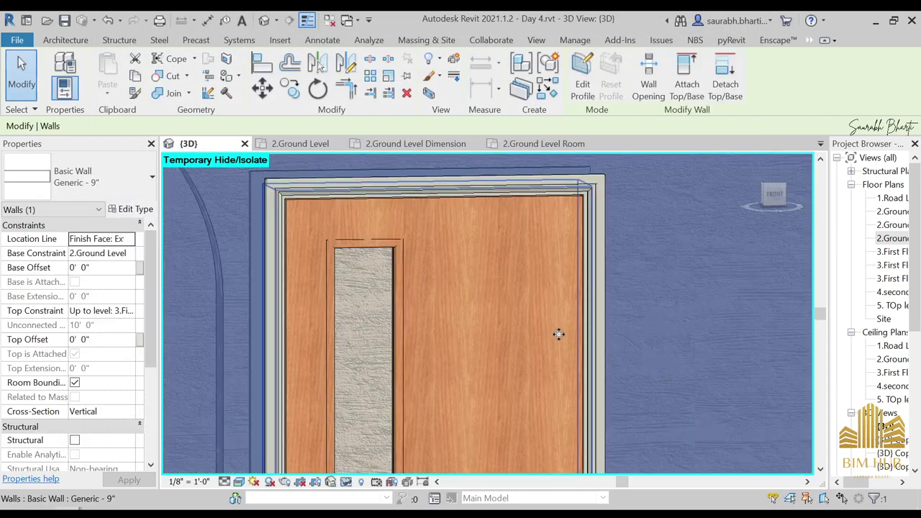
scroll(534, 305, down, 6)
shift+middle_drag(535, 346, 285, 326)
scroll(514, 332, down, 3)
scroll(520, 351, up, 6)
scroll(524, 347, down, 3)
scroll(288, 327, down, 3)
scroll(620, 341, up, 2)
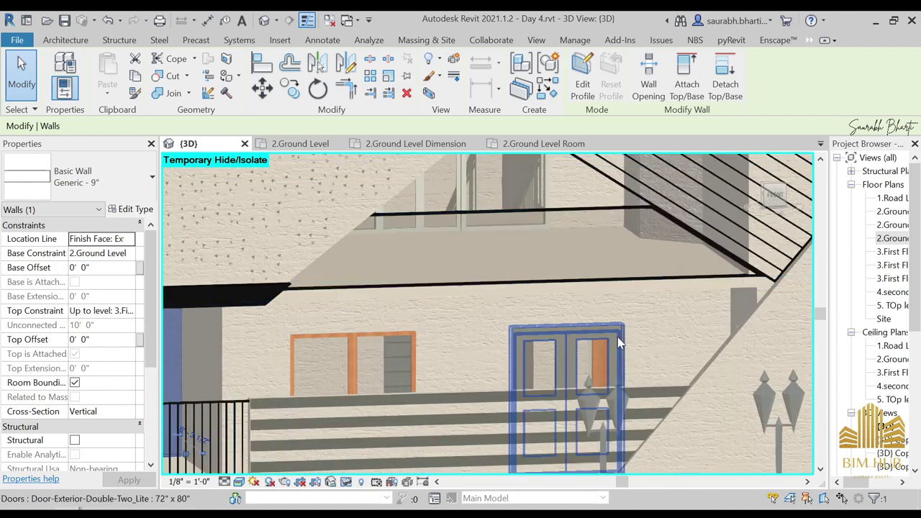
In the 2.Ground Level Room plan, nudge the 36" x 84" door toward the neighbouring double casement window, leaving 8" between them
double_click(898, 242)
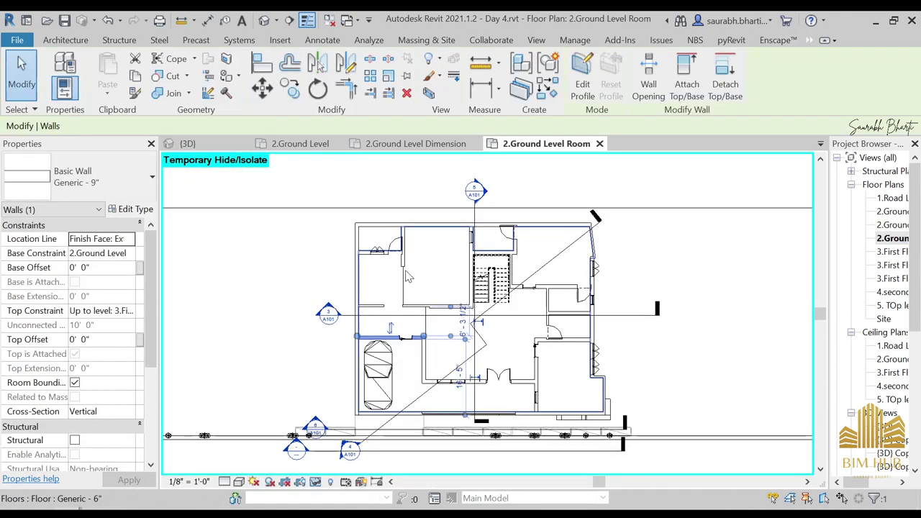
scroll(381, 211, up, 5)
scroll(350, 239, down, 2)
click(432, 272)
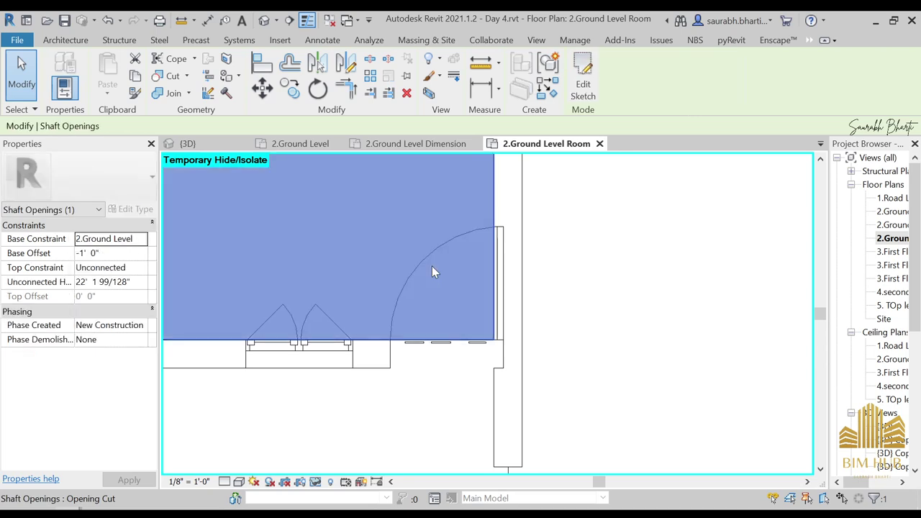
key(Escape)
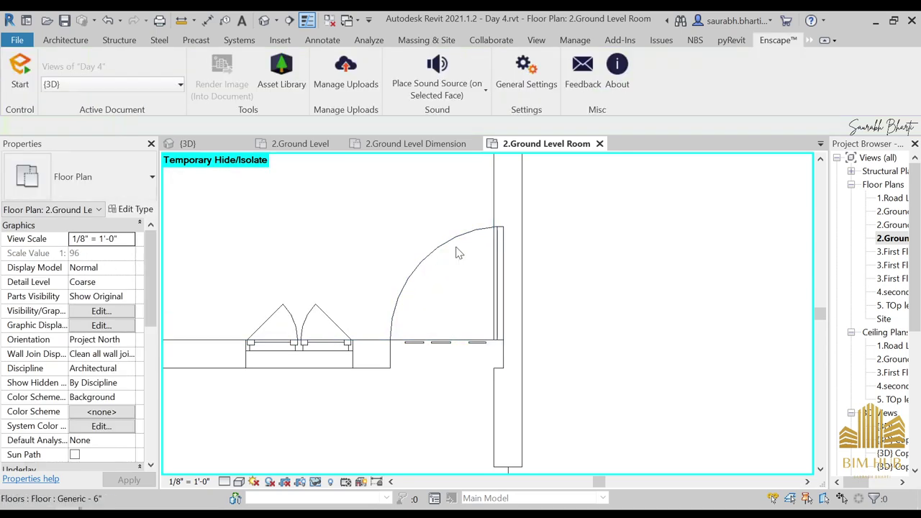
click(413, 276)
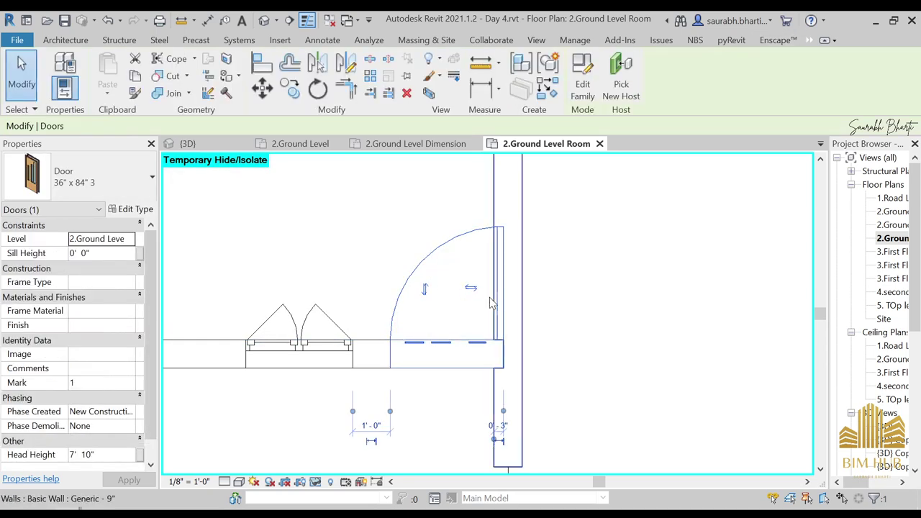
key(Left)
key(Left)
key(Left)
key(Left)
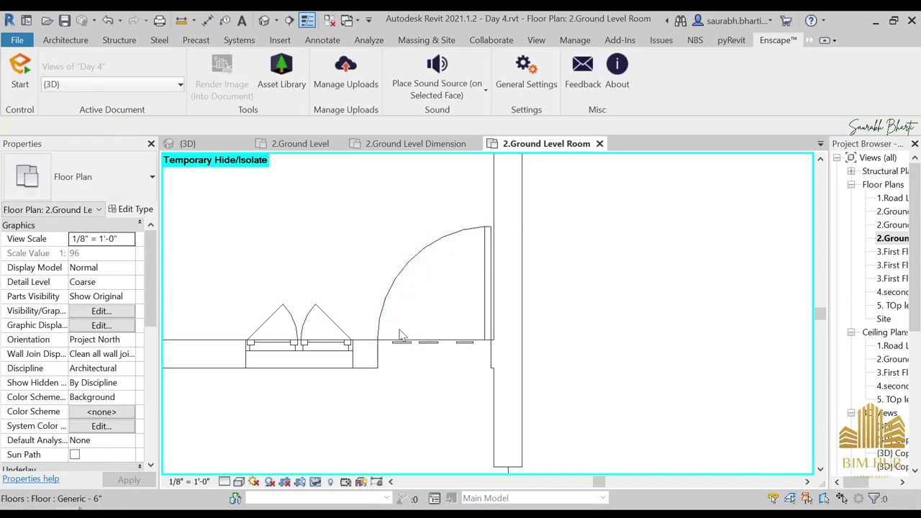
click(416, 252)
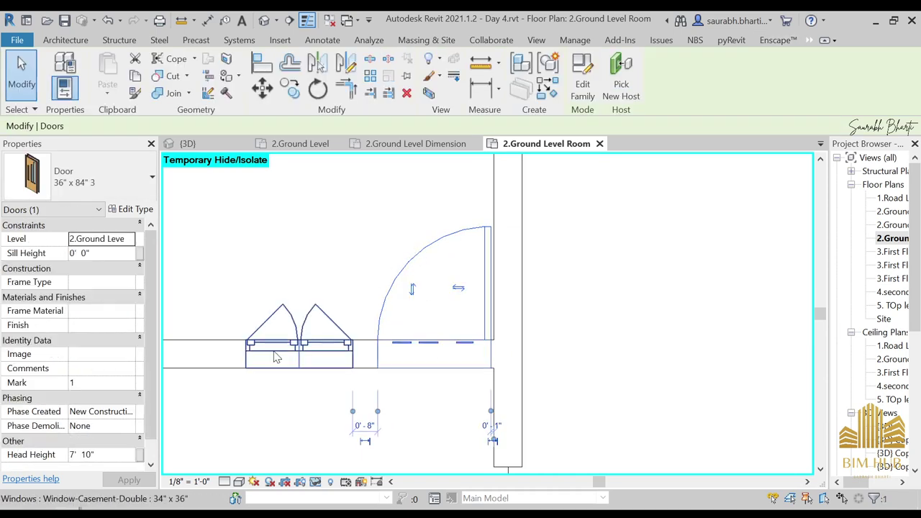
click(115, 188)
scroll(382, 267, down, 2)
scroll(383, 269, down, 3)
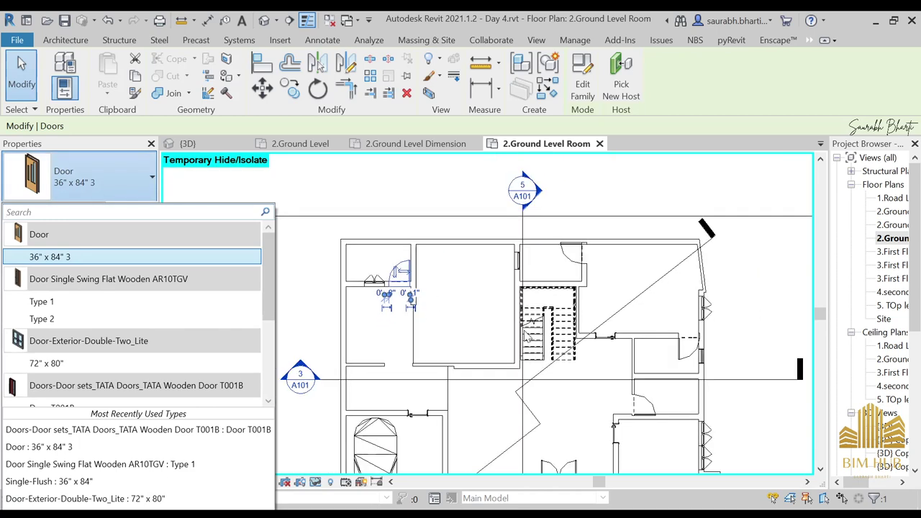
key(Escape)
key(Escape)
Examine the double-hung window near the staircase and the TATA wooden door on the wall beside it
scroll(514, 252, up, 2)
click(529, 270)
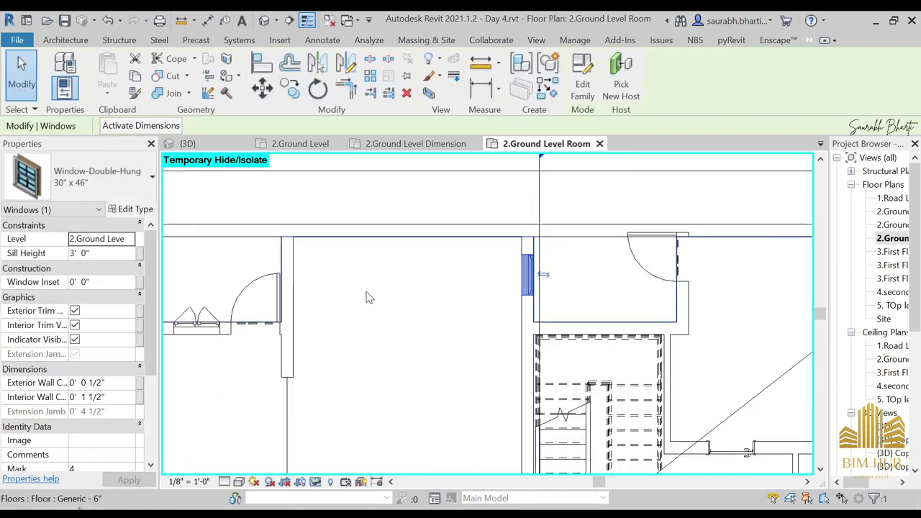
scroll(367, 295, down, 3)
scroll(554, 248, up, 4)
scroll(645, 246, up, 3)
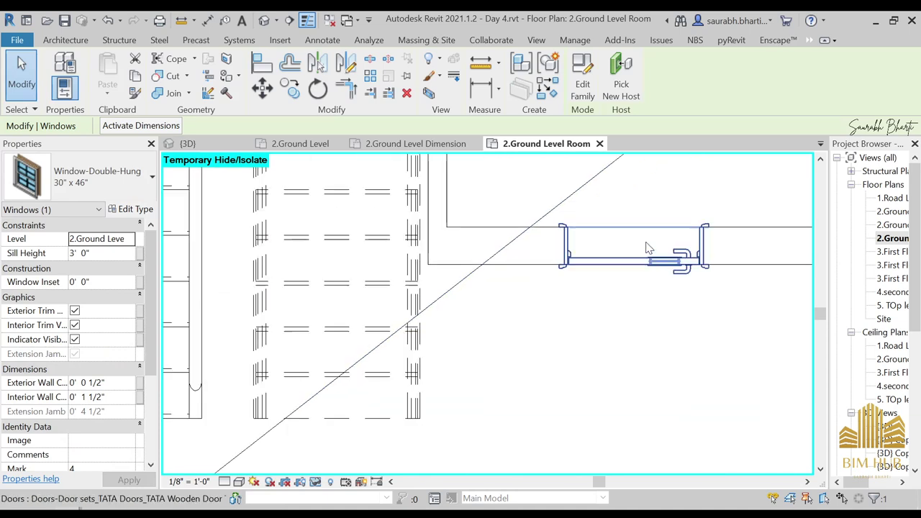
click(639, 265)
scroll(545, 257, down, 4)
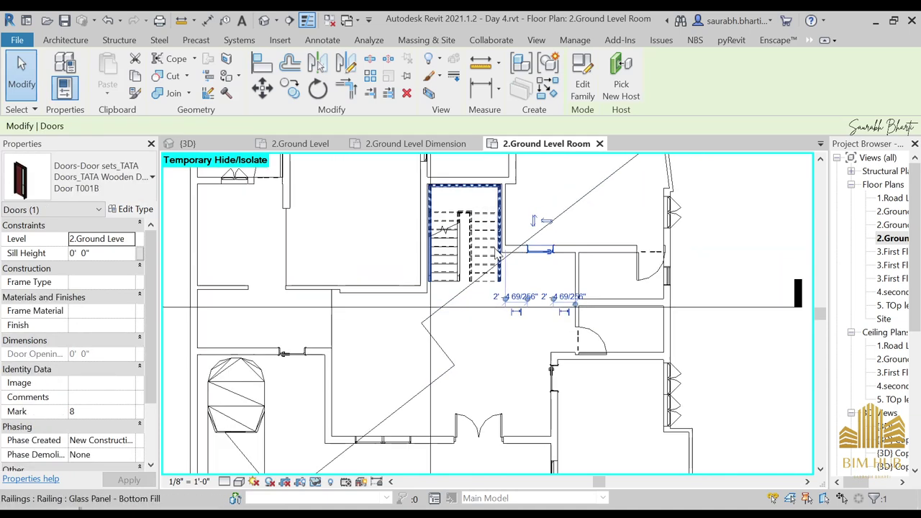
Move the 36" x 84" door of the small enclosed room off its corner, leaving 2" to the near wall and 1'-10" to the opposite wall
middle_drag(644, 298, 590, 247)
scroll(548, 279, up, 5)
click(504, 286)
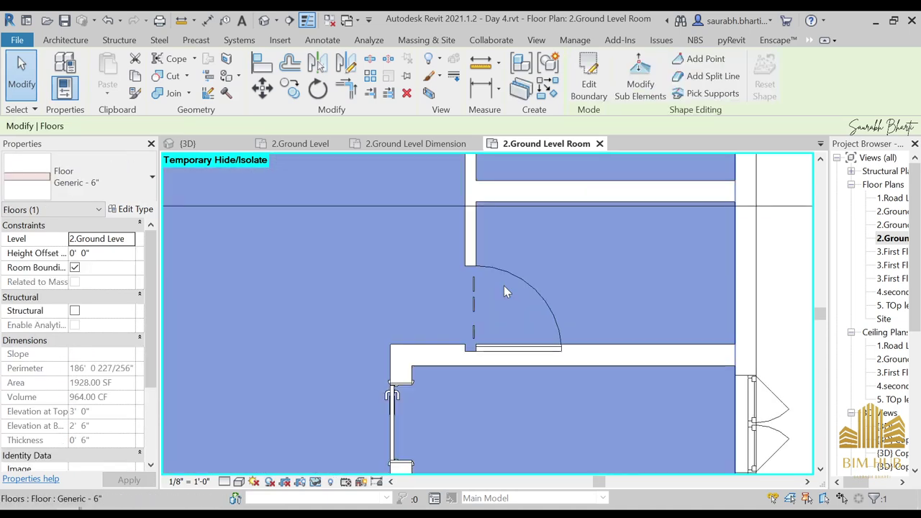
key(Escape)
click(506, 288)
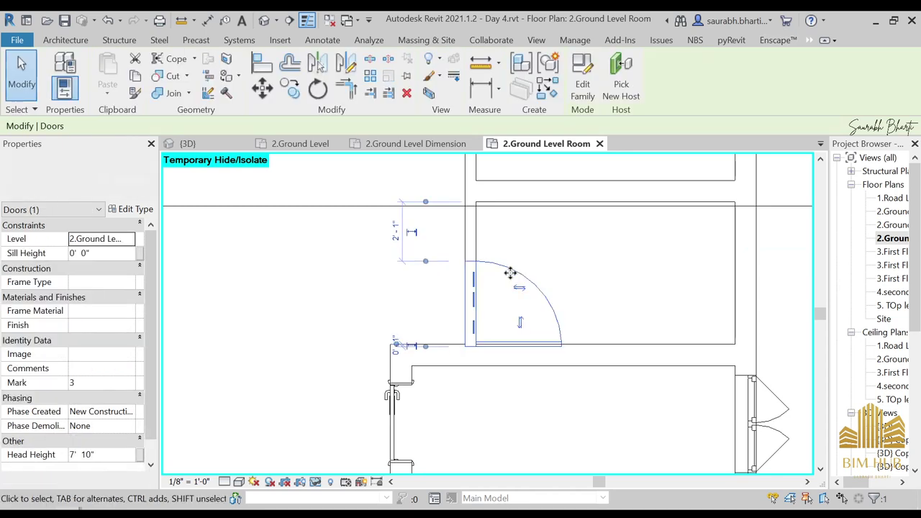
drag(509, 273, 510, 269)
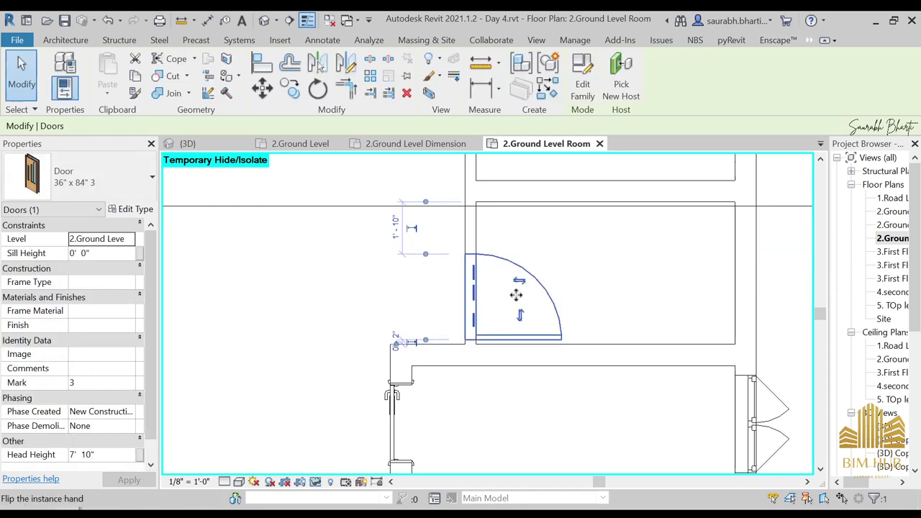
Duplicate the selected door's type under the name 30" x 72"
click(119, 169)
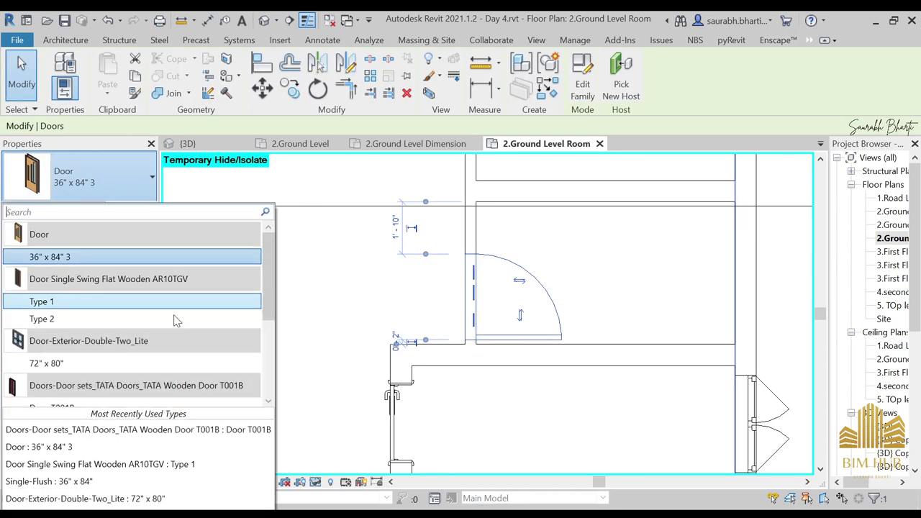
key(Escape)
click(133, 210)
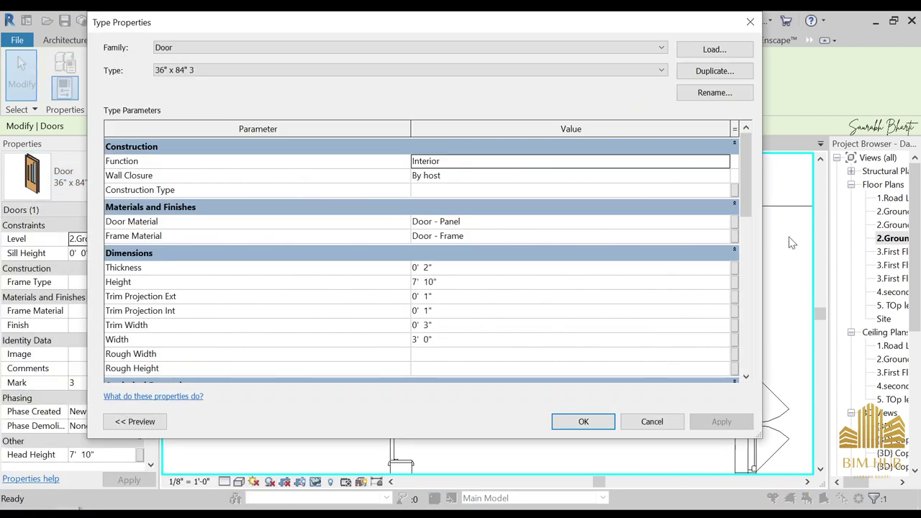
click(737, 76)
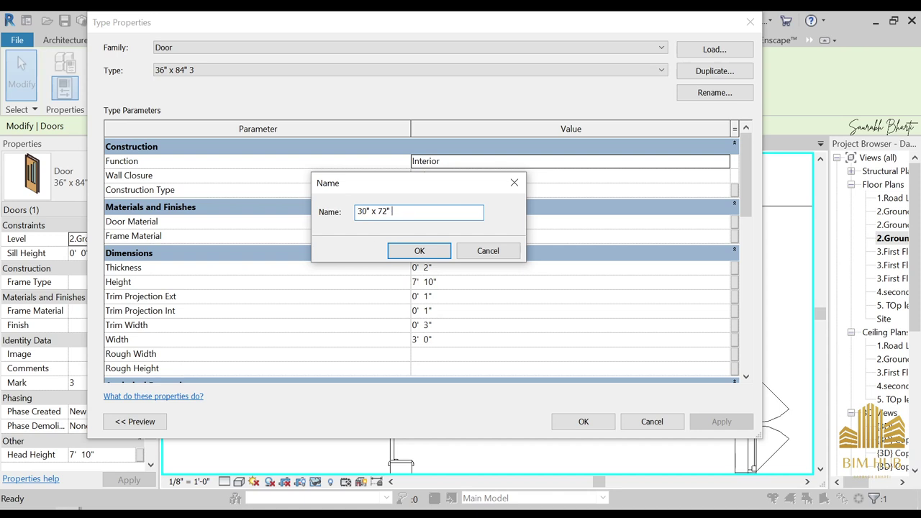
key(Return)
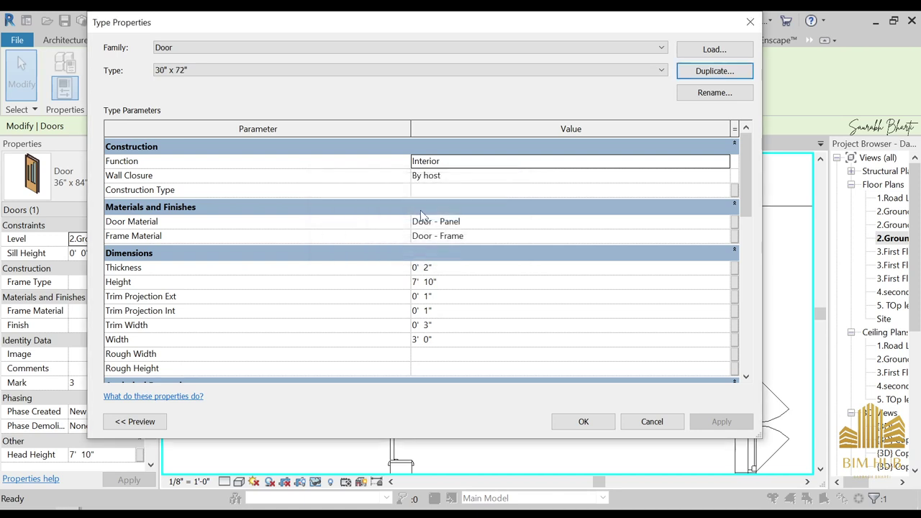
Set the new door type's height to 6' 0" and its width to match the 30" type name, and apply the changes
click(464, 282)
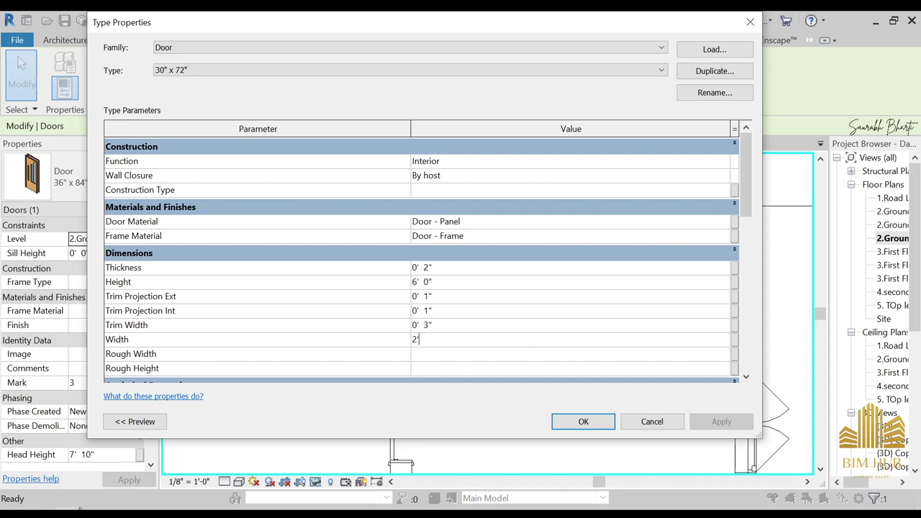
click(583, 422)
click(479, 280)
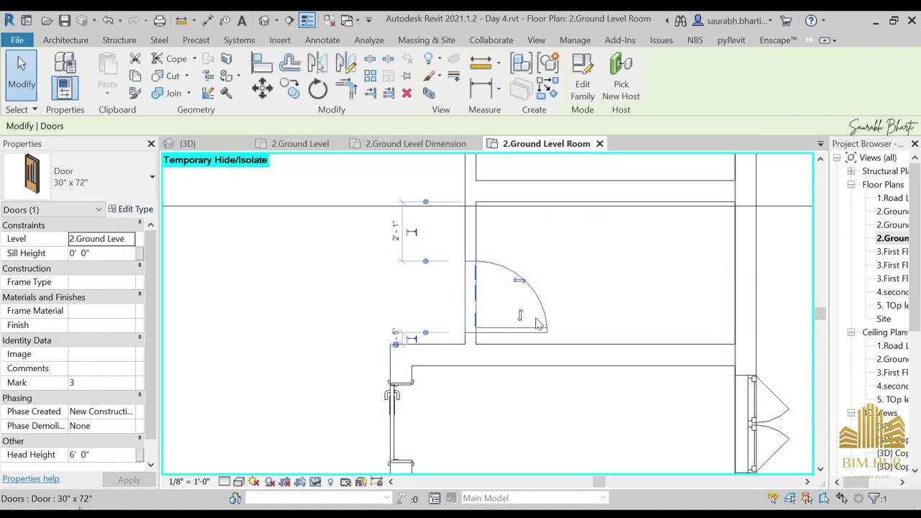
Change the door beside the double casement window to the 30" x 72" type and shift it against the adjoining side wall
scroll(504, 295, down, 5)
scroll(526, 303, up, 8)
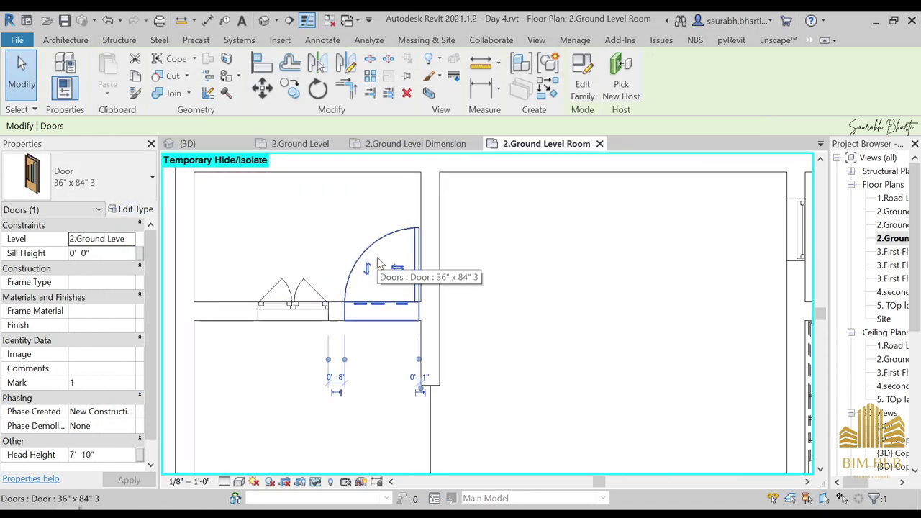
scroll(379, 264, down, 3)
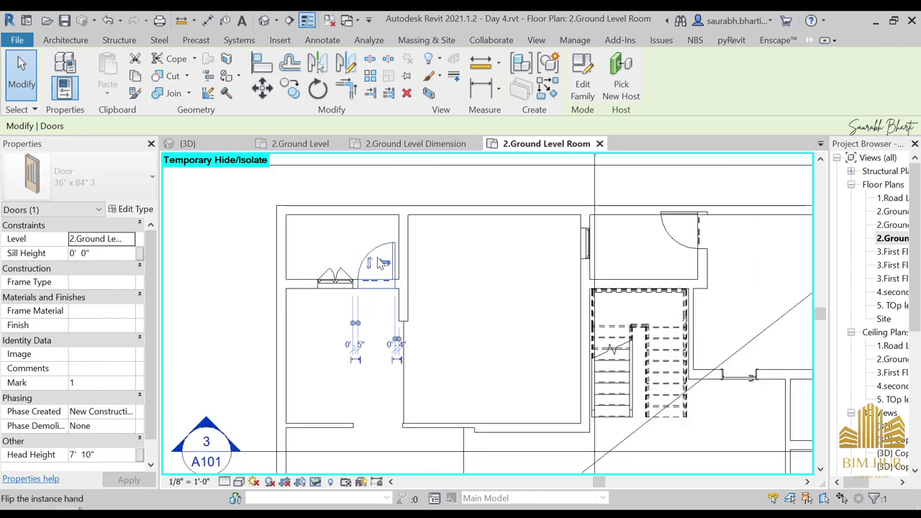
click(108, 176)
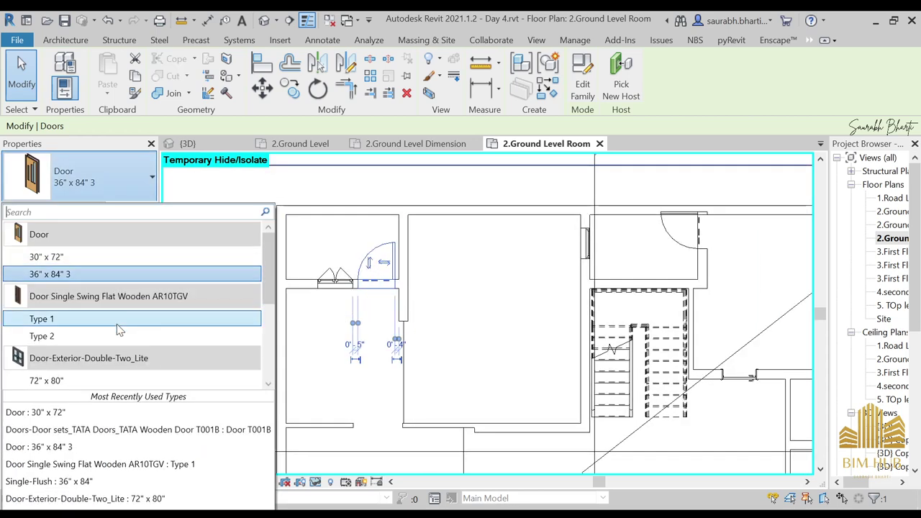
click(93, 256)
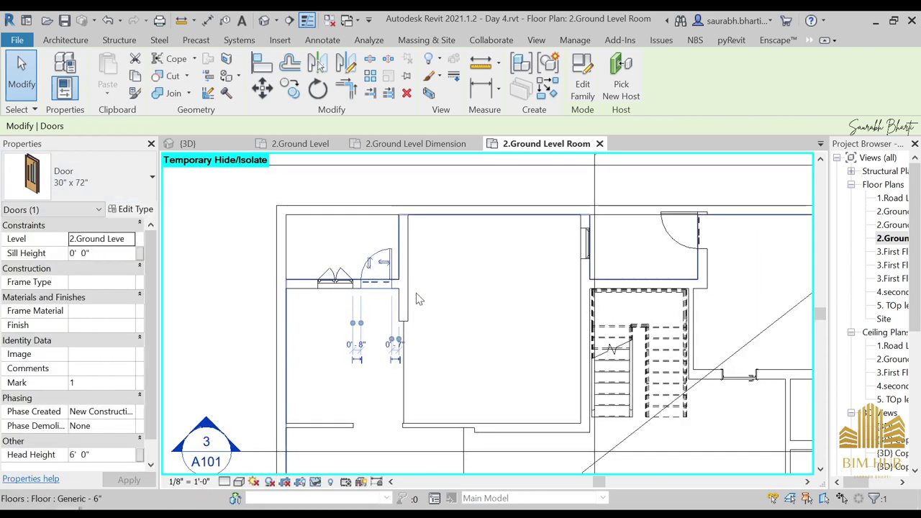
key(Escape)
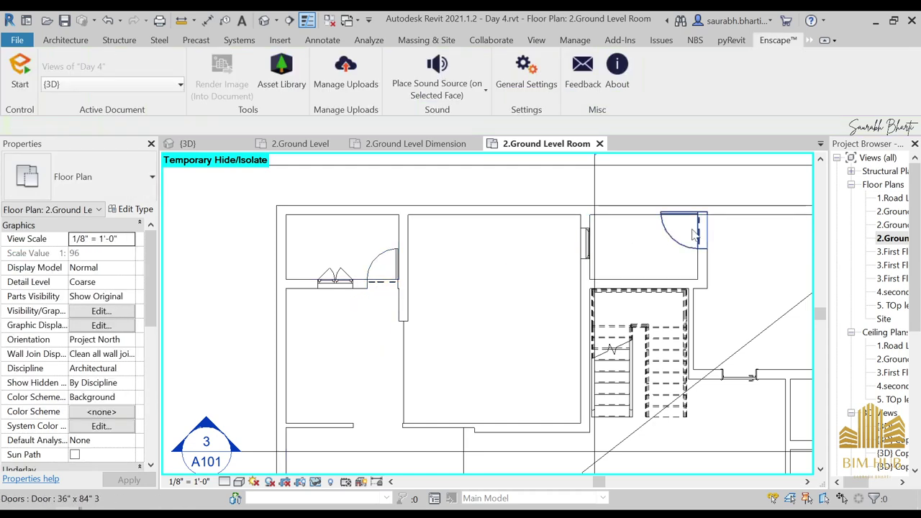
Change the door of the shaft above the staircase to the 30" x 72" type and flip it to swing into the shaft
click(676, 252)
click(108, 180)
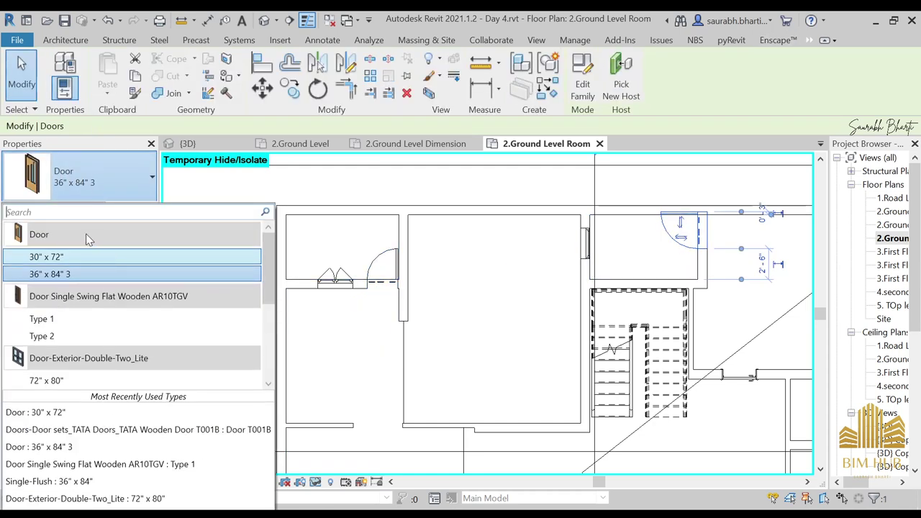
click(65, 260)
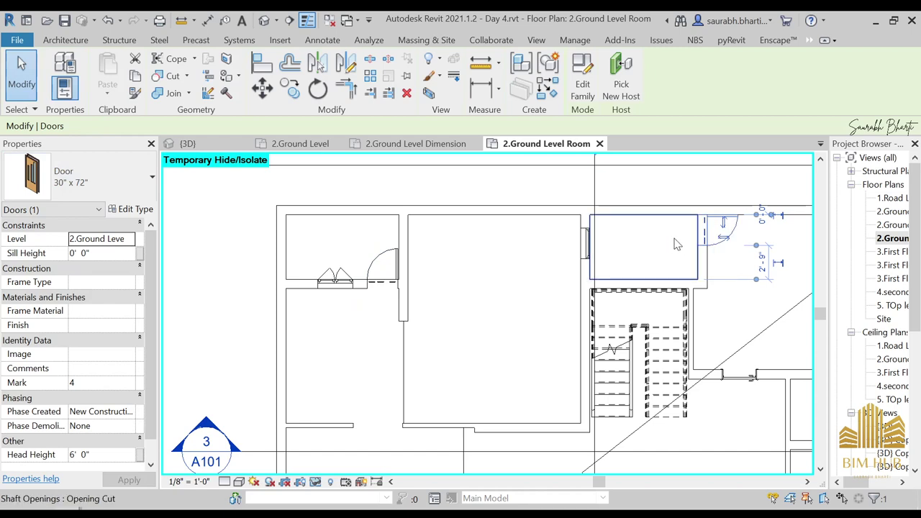
click(724, 238)
click(648, 250)
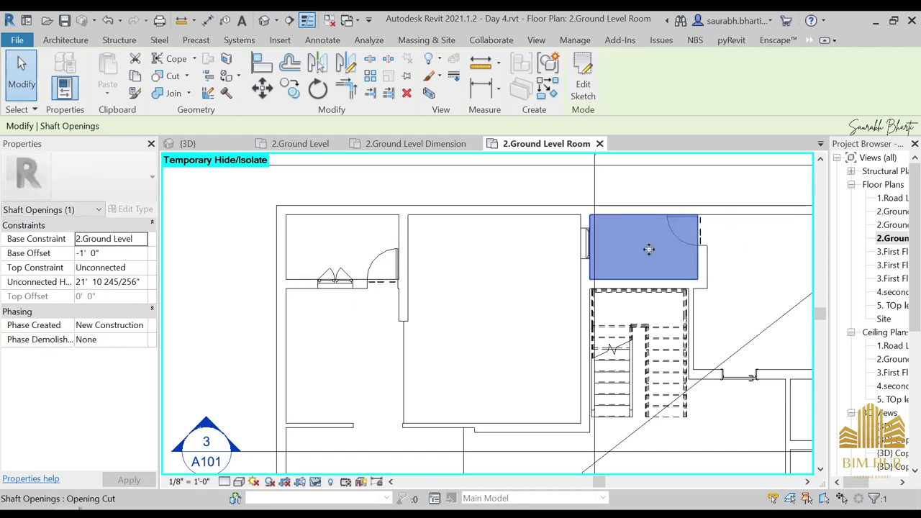
key(Escape)
Nudge the shaft's 30" x 72" door slightly off the outer wall, with its swing facing into the shaft
click(684, 241)
key(Down)
key(Escape)
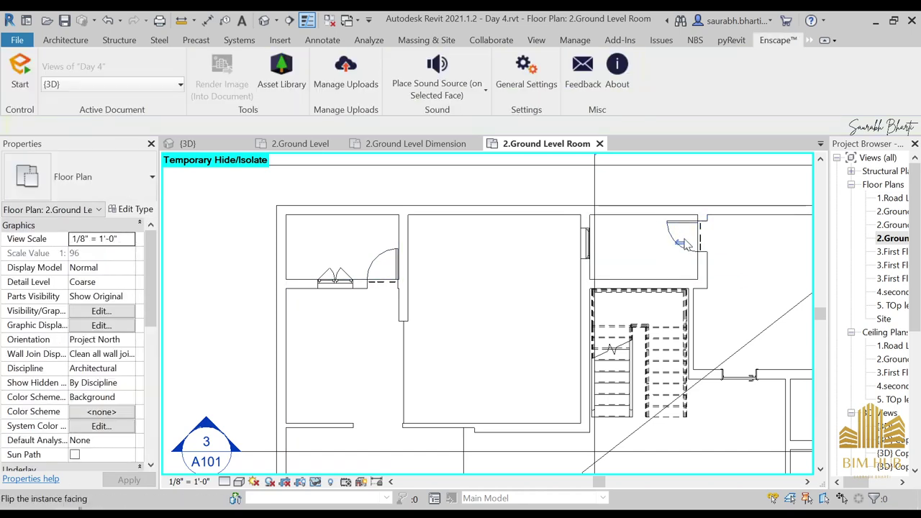
click(683, 243)
click(687, 243)
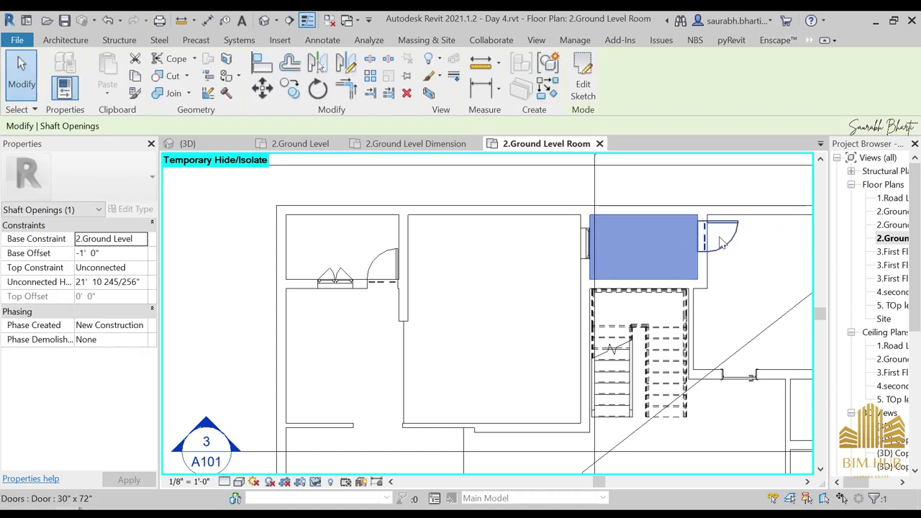
click(722, 242)
click(725, 248)
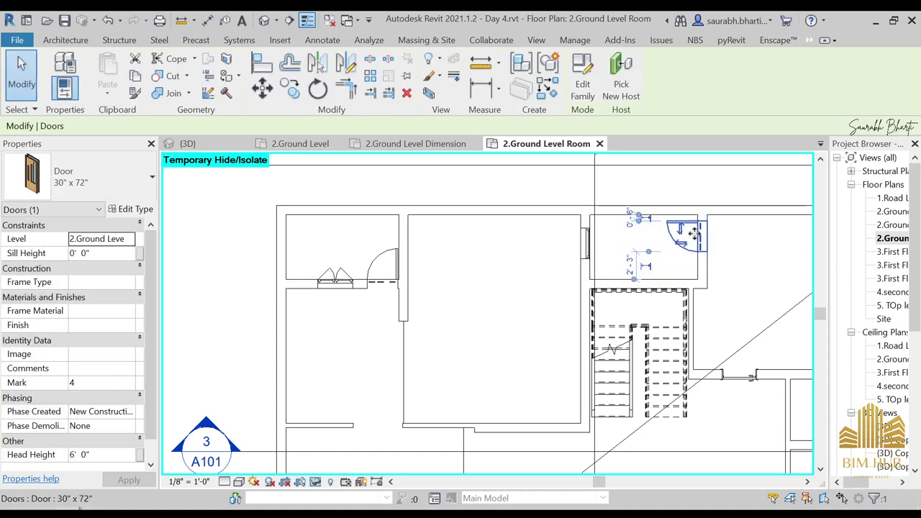
key(Escape)
click(698, 233)
key(Up)
key(Escape)
Nudge the 36" x 84" door at the corner of the small room below the large room slightly away from the exterior side wall
scroll(674, 281, down, 1)
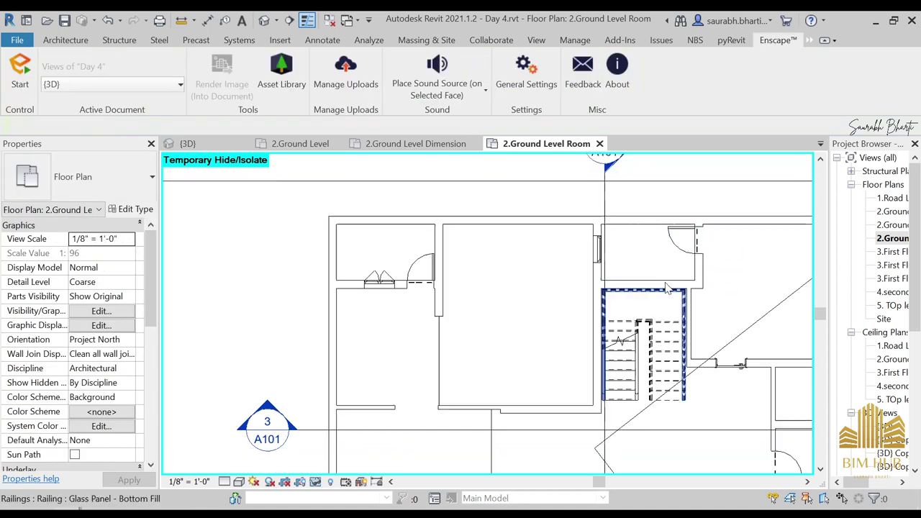
scroll(668, 288, down, 6)
scroll(673, 252, up, 5)
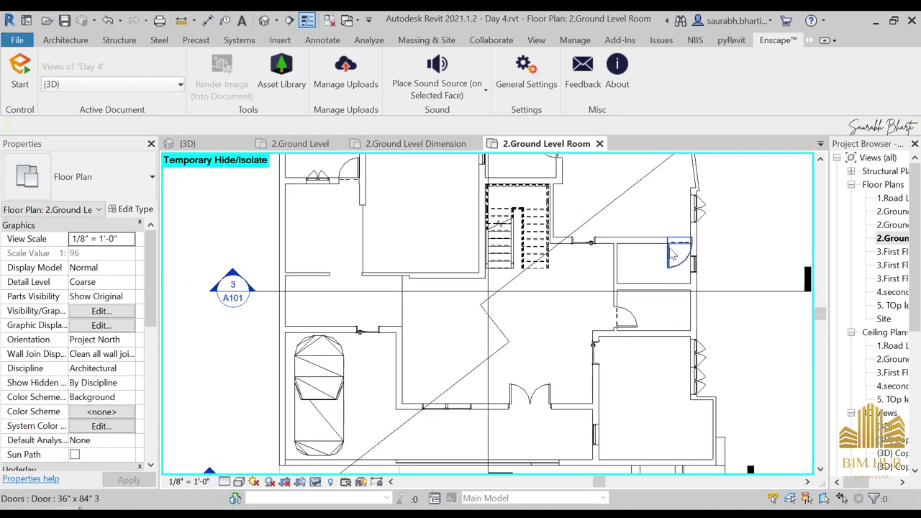
scroll(673, 252, up, 3)
click(674, 255)
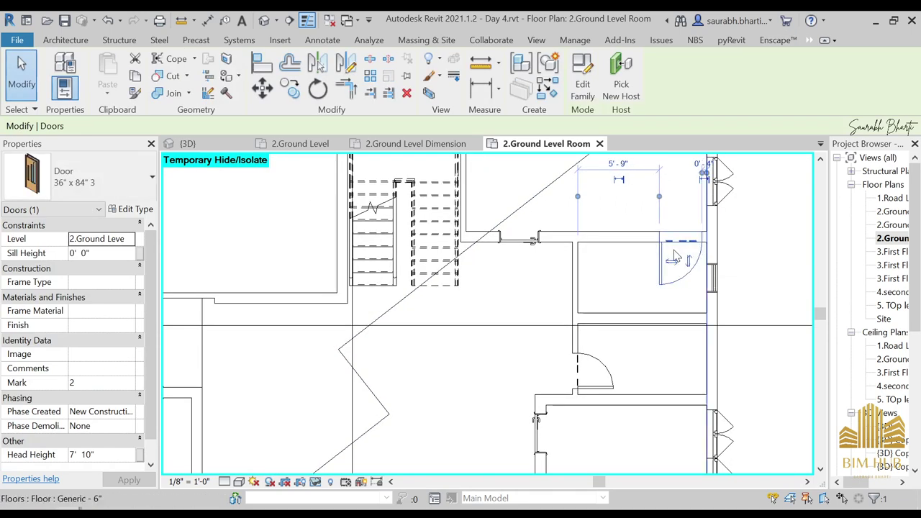
key(Escape)
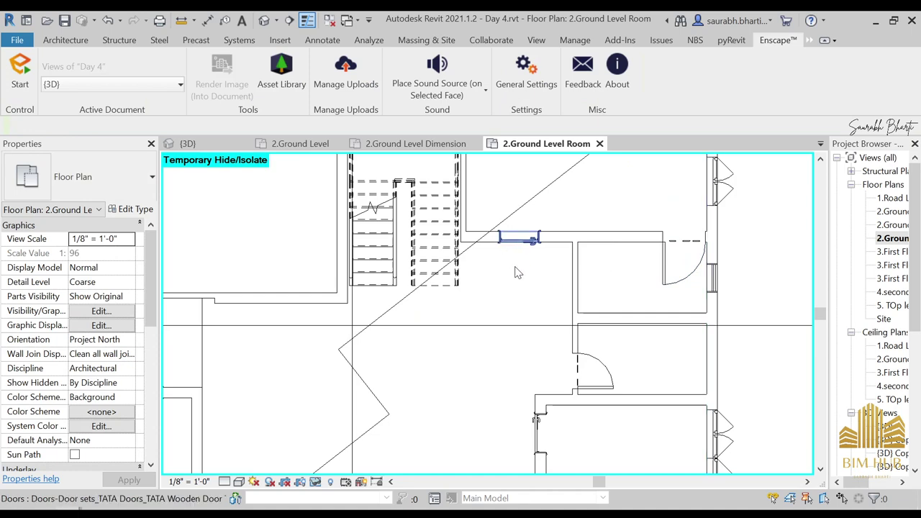
Check the TATA wooden door in the wall near the double front entrance door
scroll(516, 272, down, 2)
scroll(655, 253, up, 3)
click(655, 253)
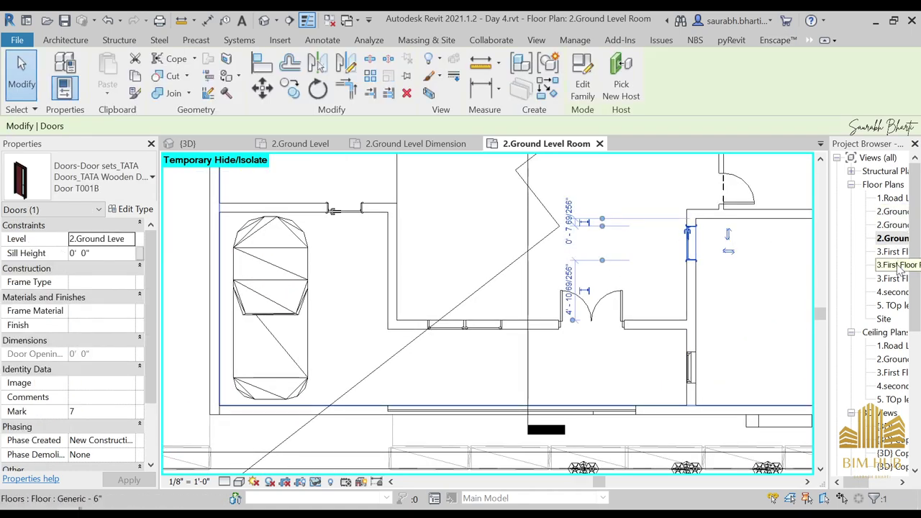
Open the 4.second Floor plan and look over its building outline
double_click(896, 291)
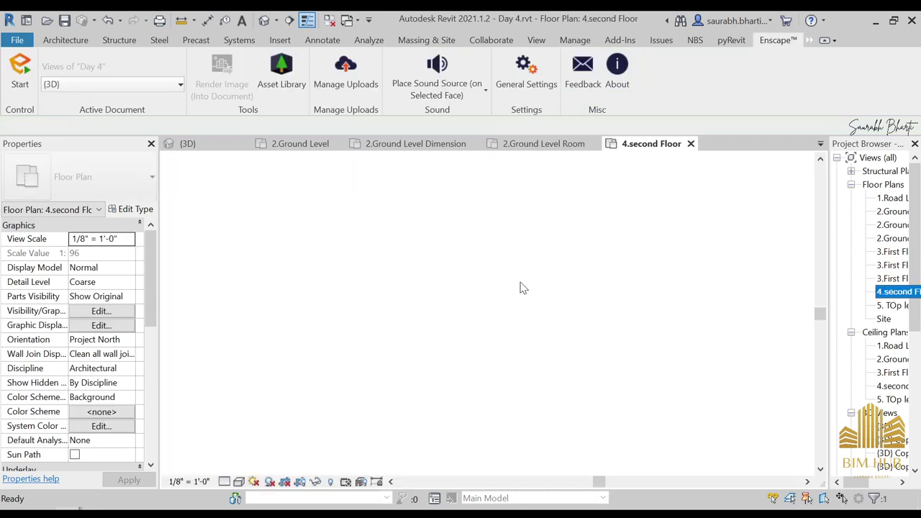
scroll(407, 232, down, 4)
middle_drag(407, 232, 408, 366)
scroll(448, 288, up, 1)
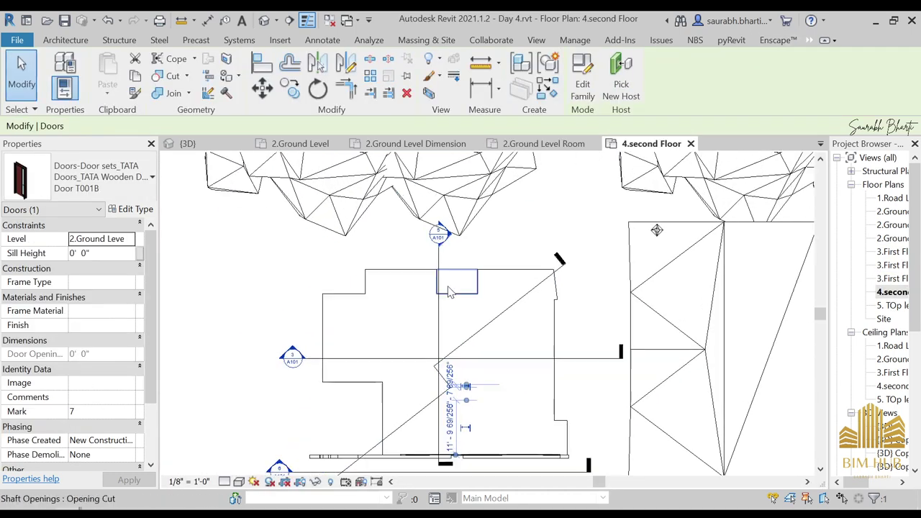
middle_drag(598, 321, 599, 277)
Open the 3.First Floor Room Dimension, 3.First Floor Room and 3.First Floor plans in turn
double_click(895, 279)
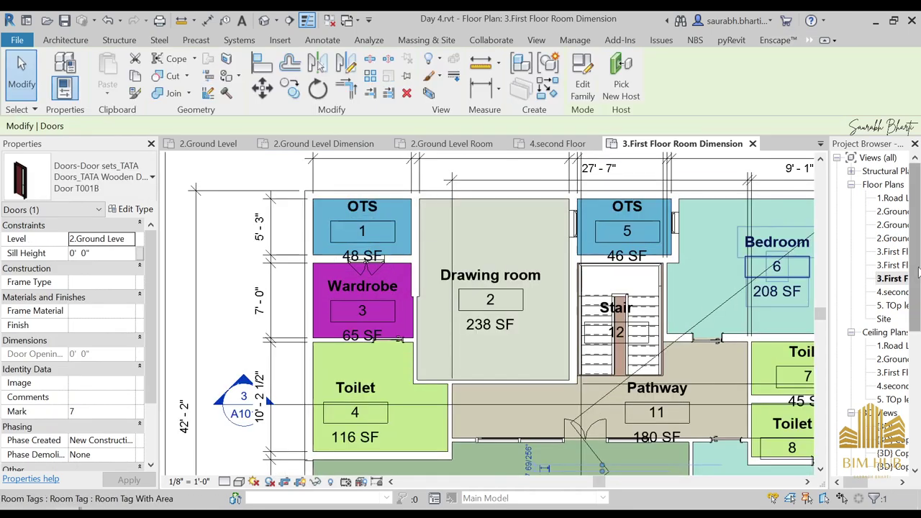
click(894, 265)
double_click(895, 267)
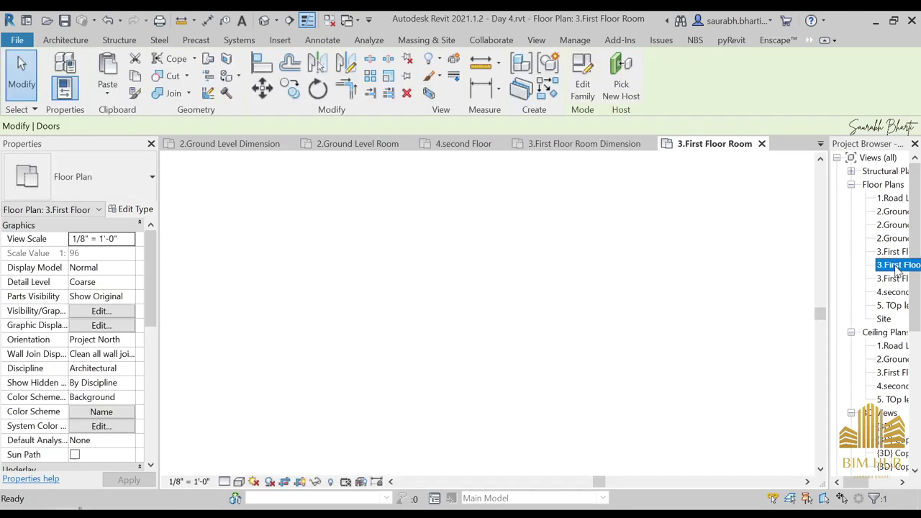
double_click(893, 253)
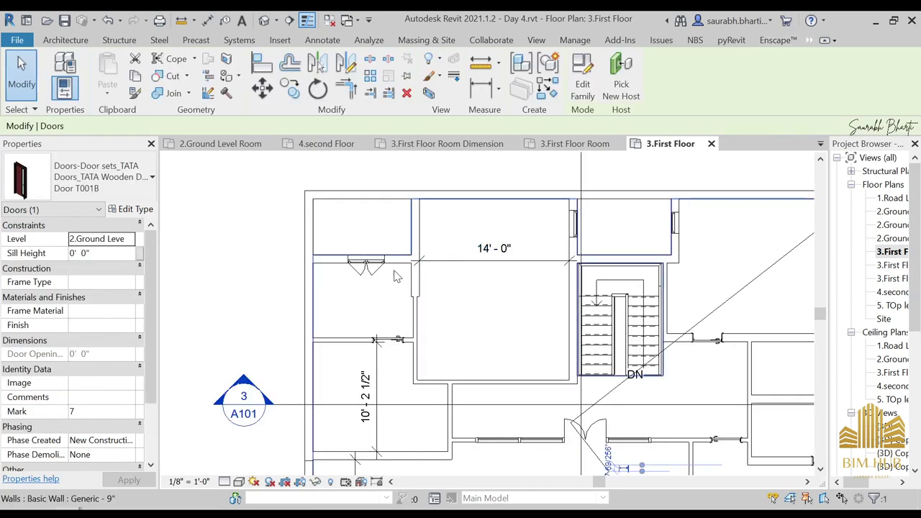
Inspect the double-hung windows on both sides of the shaft above the staircase in the first floor plan
scroll(399, 259, up, 3)
scroll(398, 246, down, 5)
scroll(503, 238, up, 1)
scroll(504, 240, up, 2)
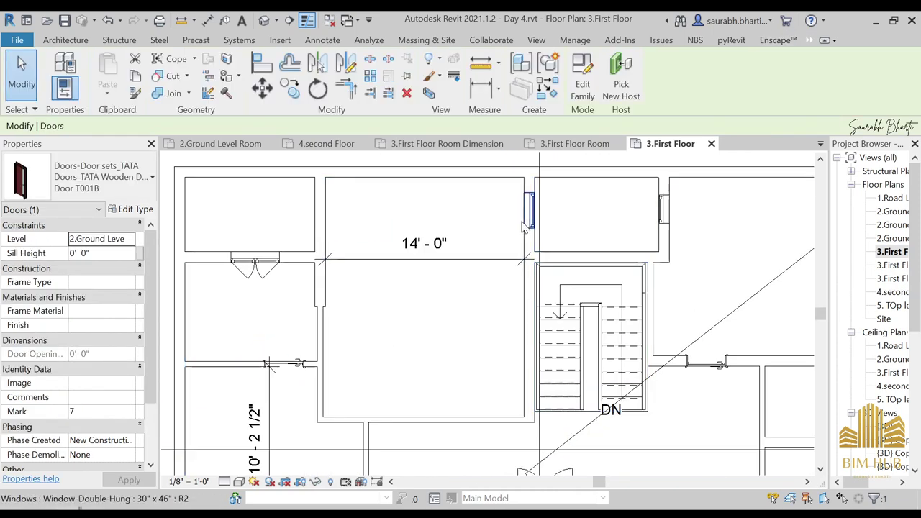
click(528, 220)
click(661, 209)
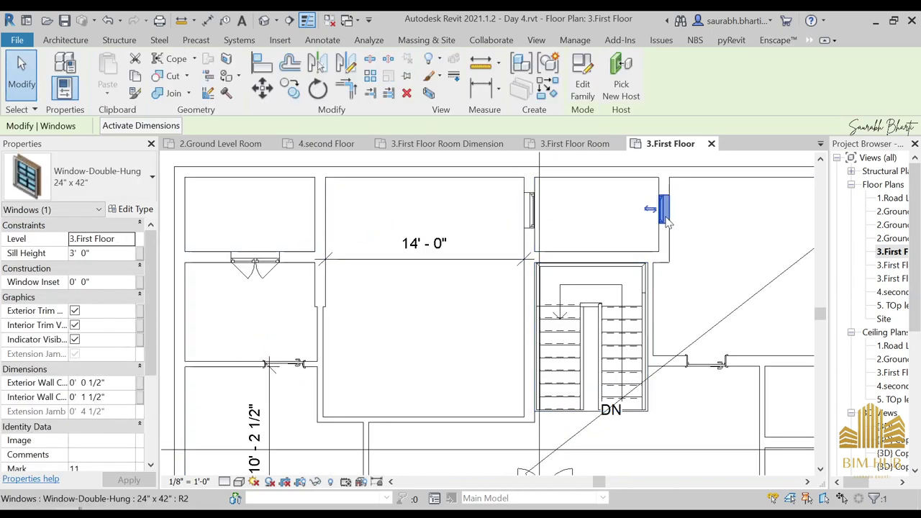
Nudge the 36" x 84" door of the toilet beside the corner bedroom away from the exterior wall, leaving a 0' - 4" gap
scroll(640, 325, down, 5)
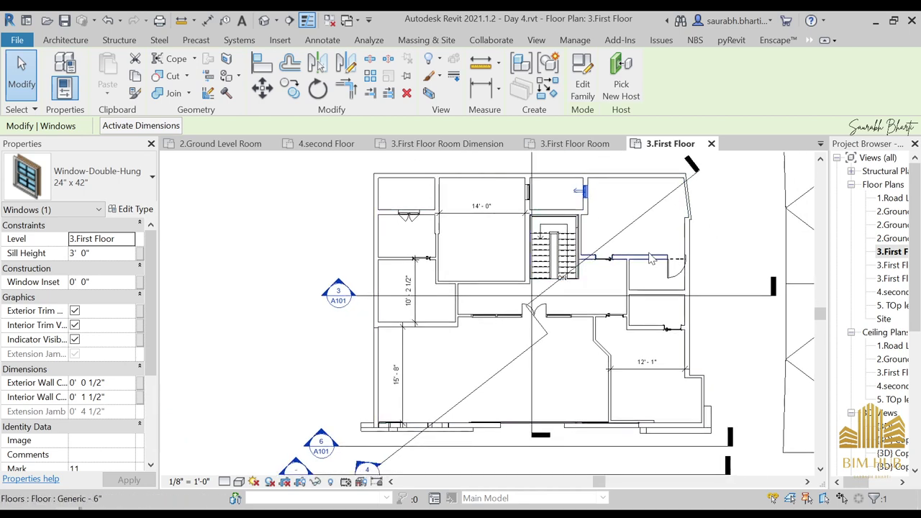
scroll(602, 259, up, 3)
click(744, 285)
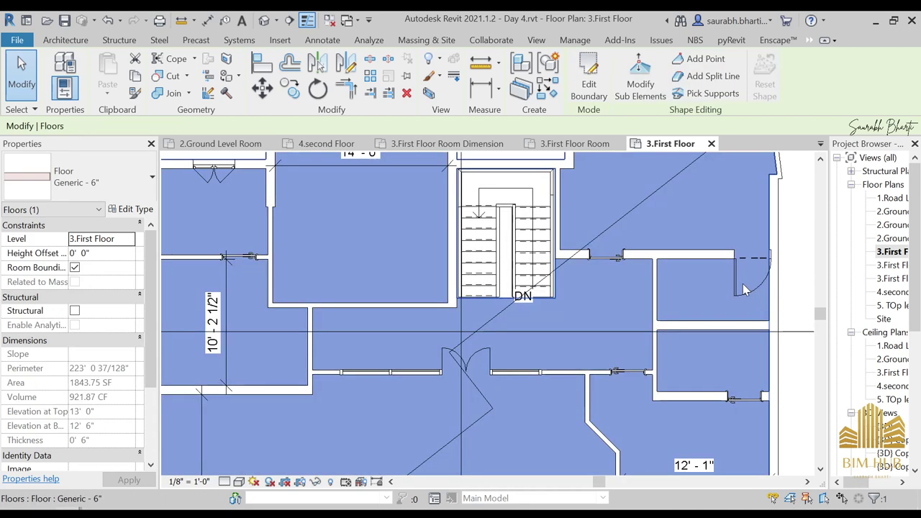
key(Escape)
click(739, 277)
key(Left)
key(Left)
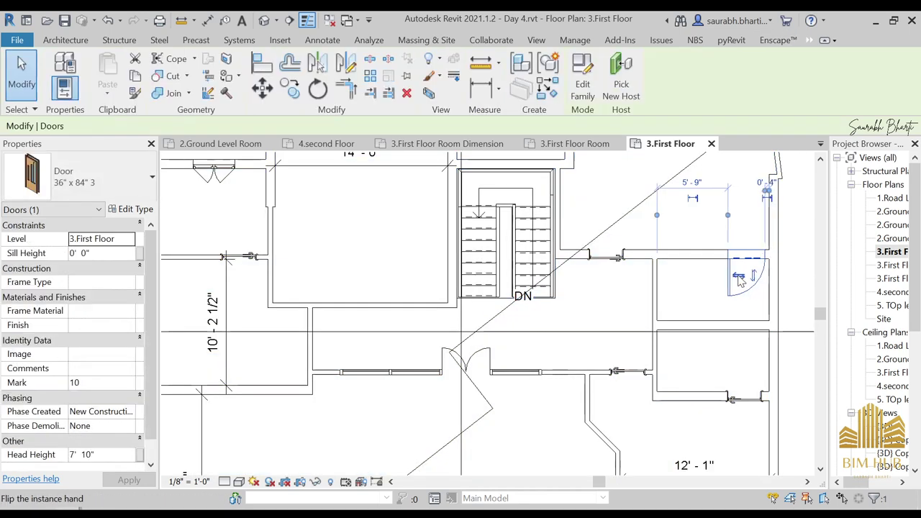
key(Escape)
Examine the TATA wooden doors and the double storefront door in the curtain wall across the first floor plan
middle_drag(705, 388, 799, 334)
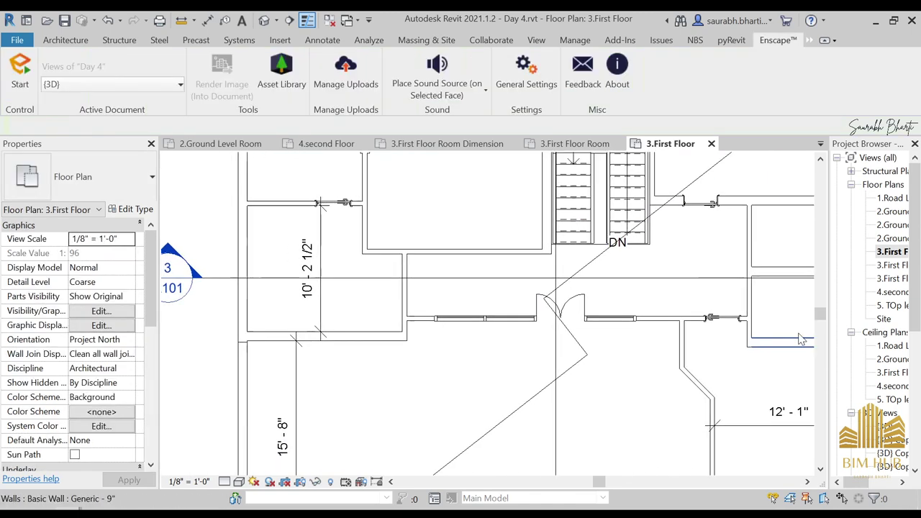
middle_drag(336, 249, 360, 306)
scroll(355, 275, up, 3)
scroll(369, 262, down, 4)
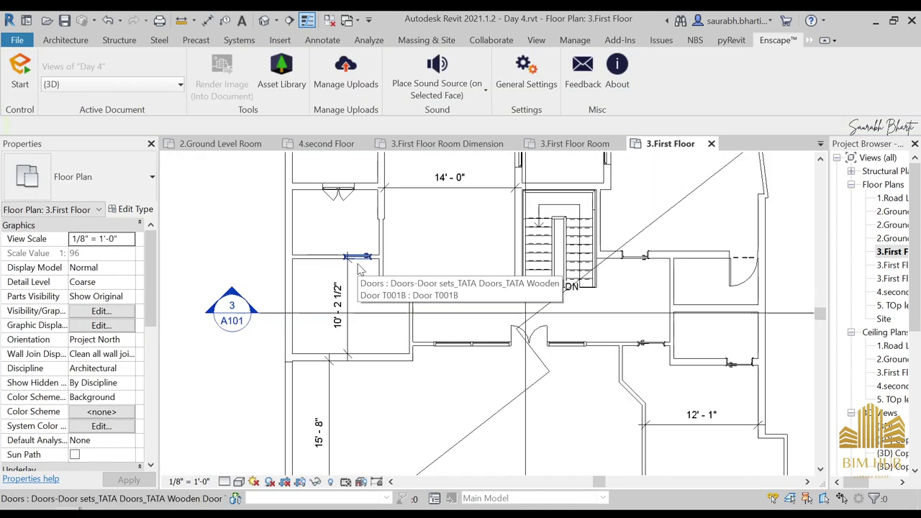
middle_drag(357, 265, 352, 287)
scroll(351, 285, up, 2)
scroll(385, 298, down, 2)
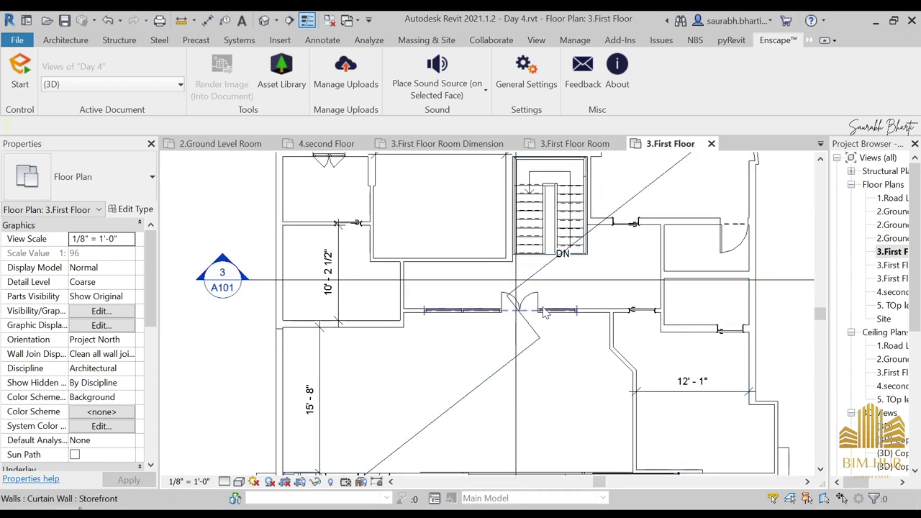
scroll(545, 306, up, 2)
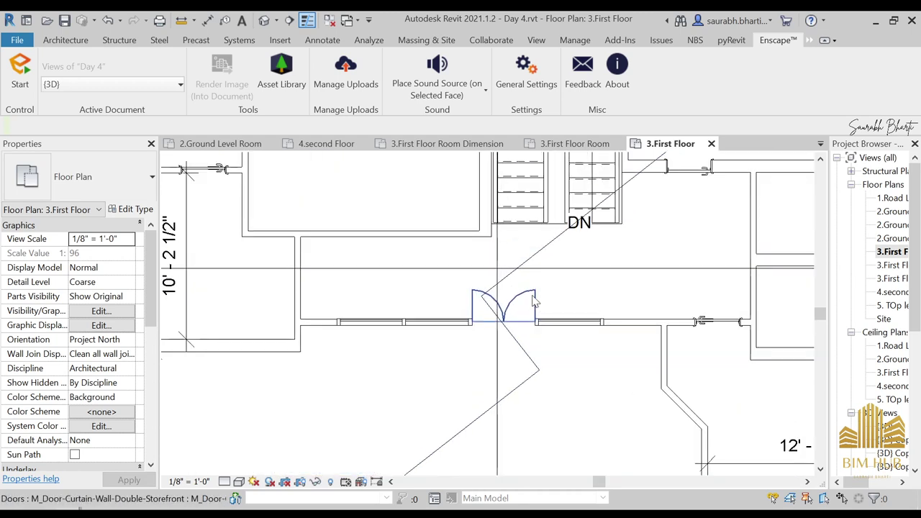
scroll(651, 315, down, 2)
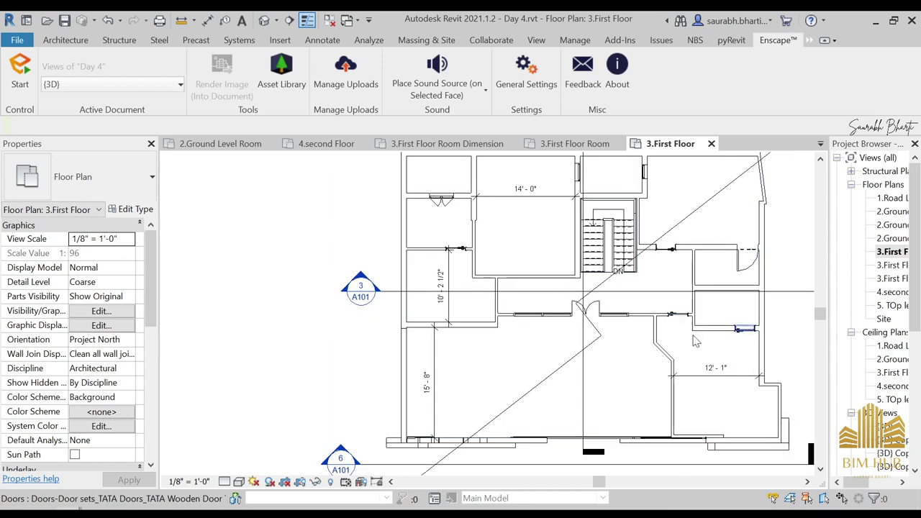
Open the 2.Ground Level Room plan and look over its room layout
double_click(884, 240)
scroll(515, 301, down, 4)
middle_drag(540, 283, 467, 364)
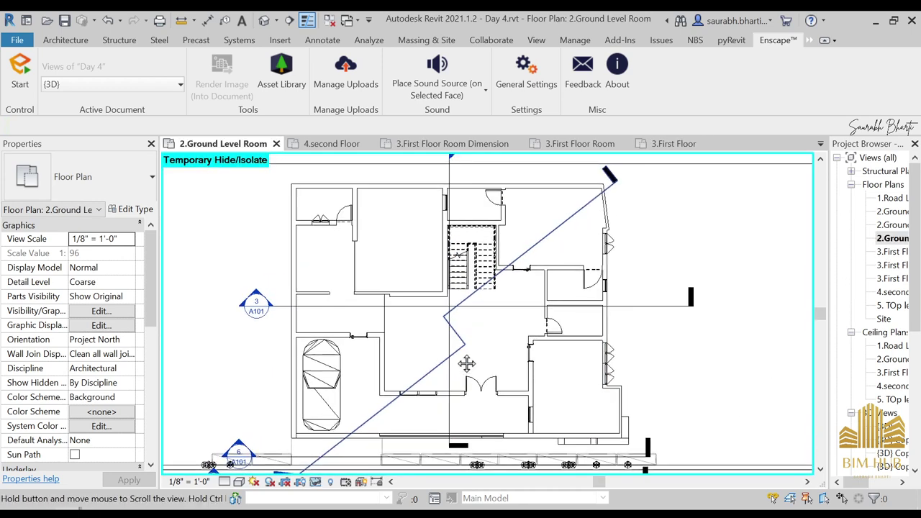
middle_drag(380, 228, 403, 261)
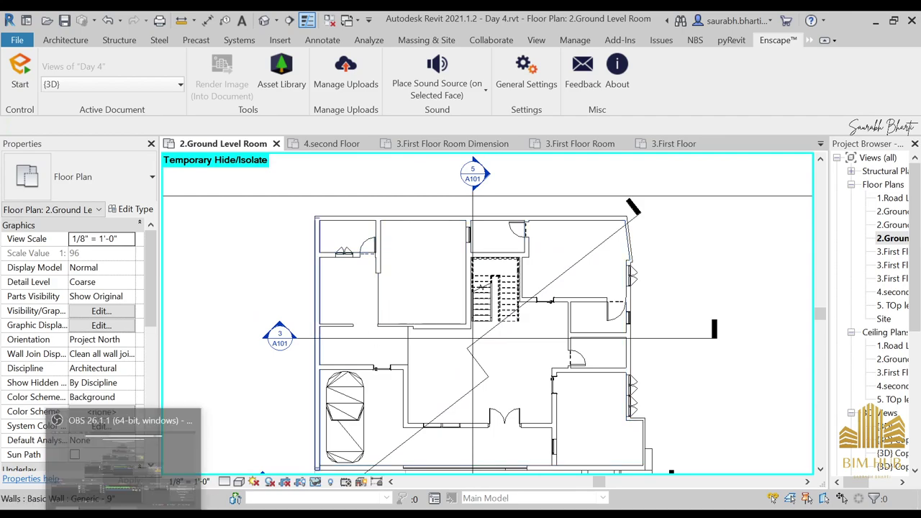
Switch to the desktop, open the C Angular House folder and view the first floor layout image FF.png
key(super+d)
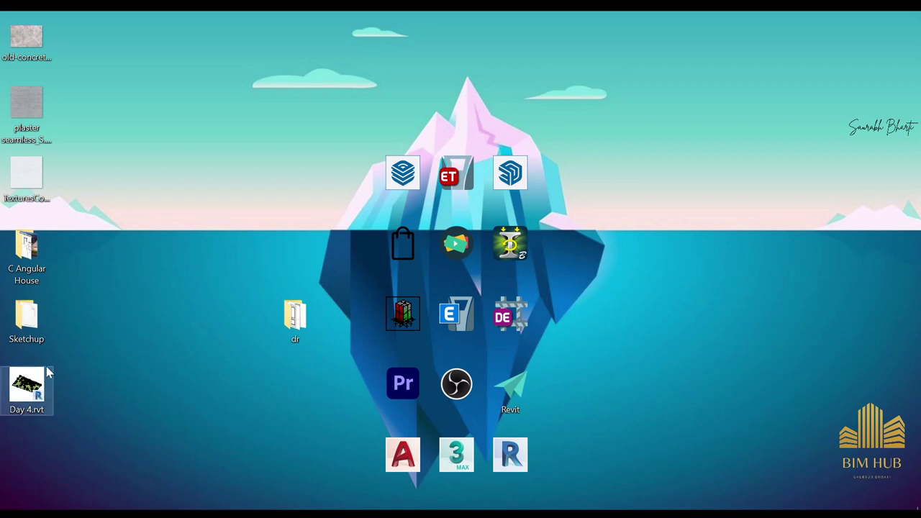
double_click(31, 246)
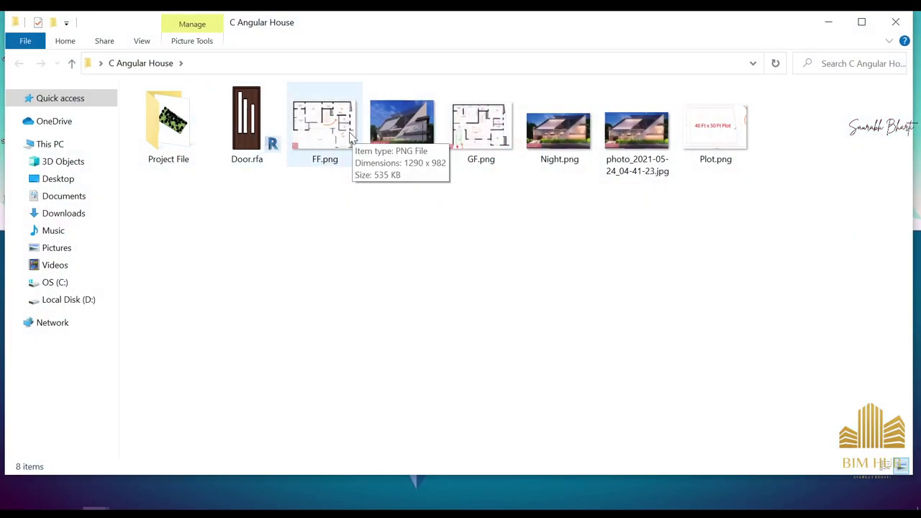
double_click(310, 133)
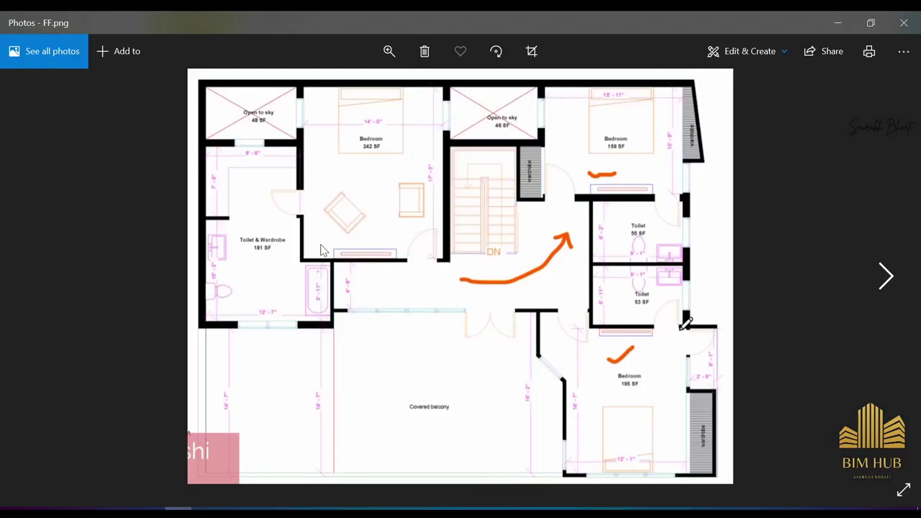
View the ground floor layout image GF.png, examine its Kitchen & Dinning area up close, and put the image away
key(Right)
key(Right)
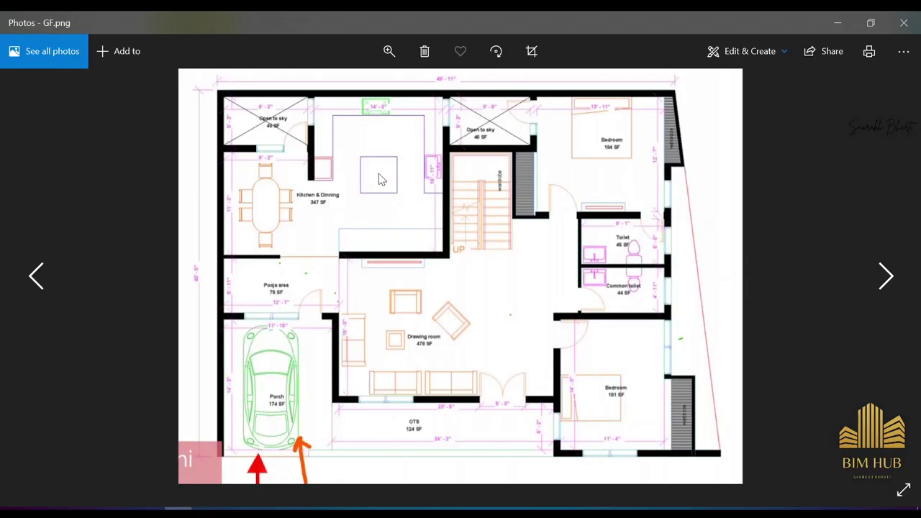
scroll(326, 159, up, 4)
drag(325, 156, 202, 268)
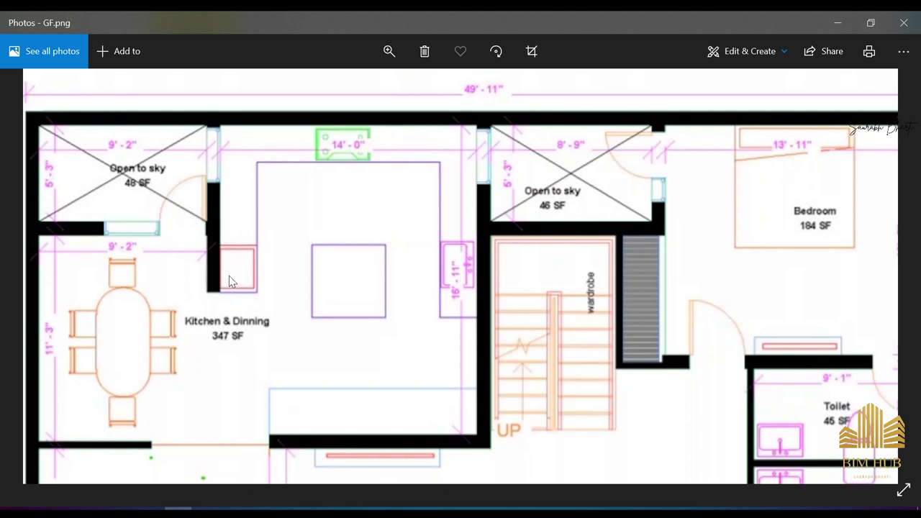
click(838, 22)
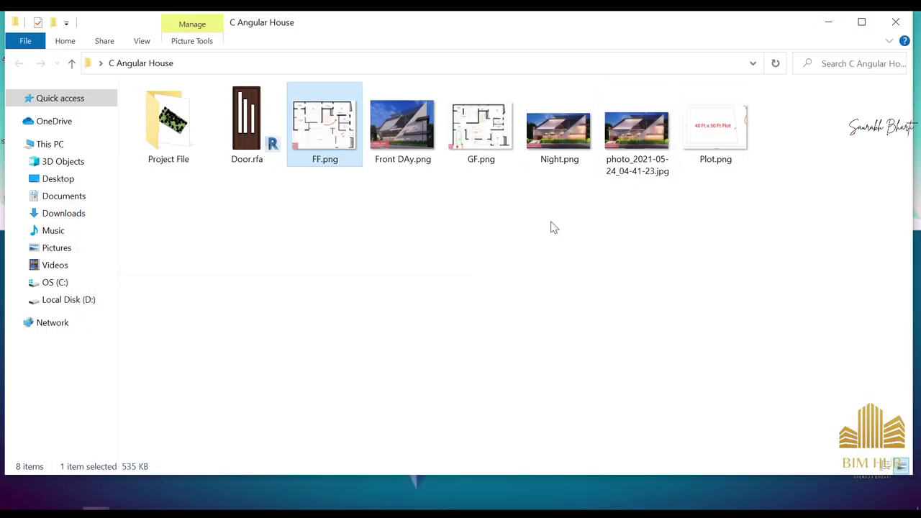
Return to the desktop and open the kitchen folder inside Revit > Revit Families
key(super+d)
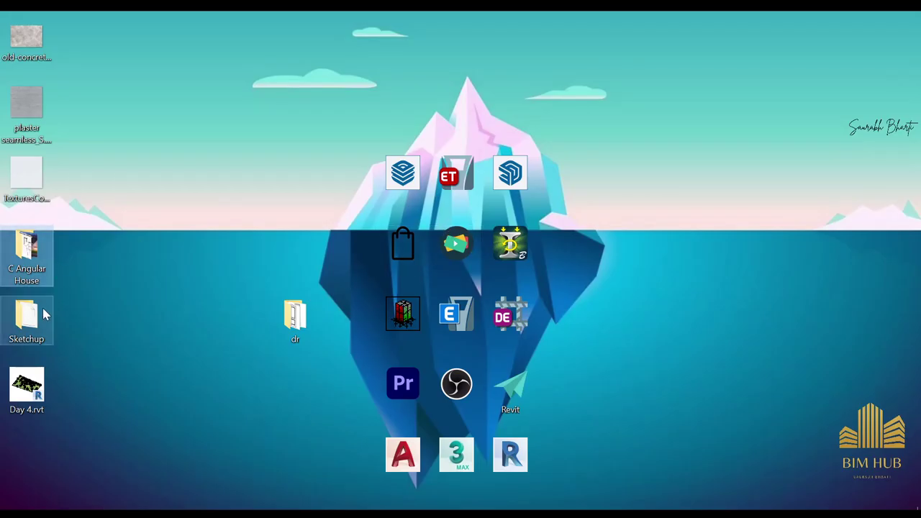
click(203, 325)
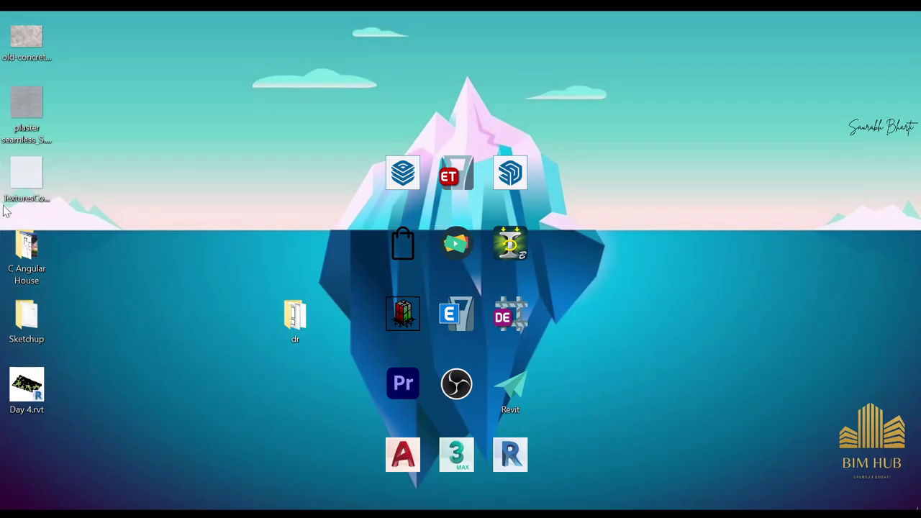
double_click(504, 388)
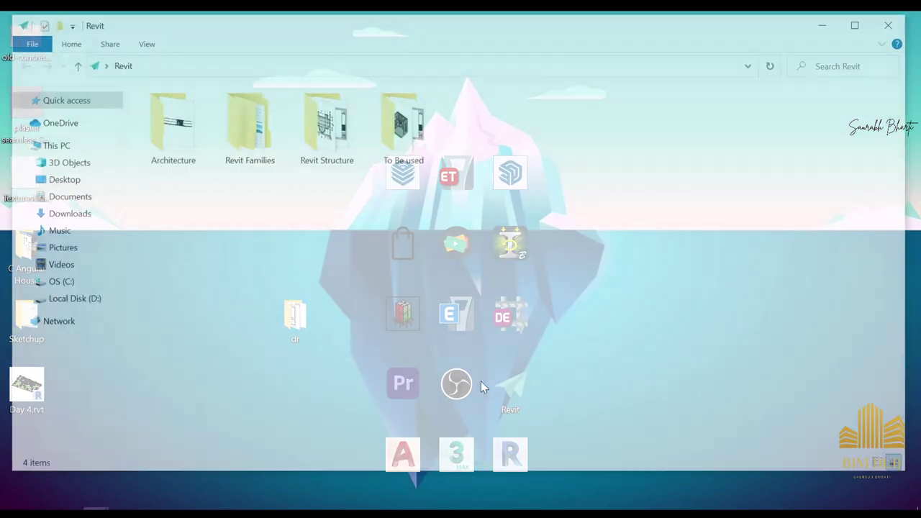
click(264, 134)
double_click(264, 134)
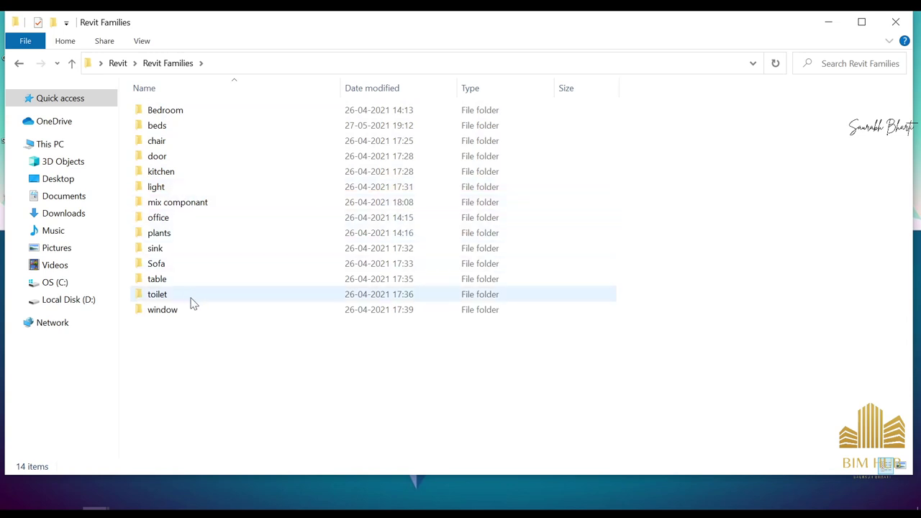
double_click(175, 173)
Show the kitchen family files as extra large icons and maximize the folder window
right_click(683, 164)
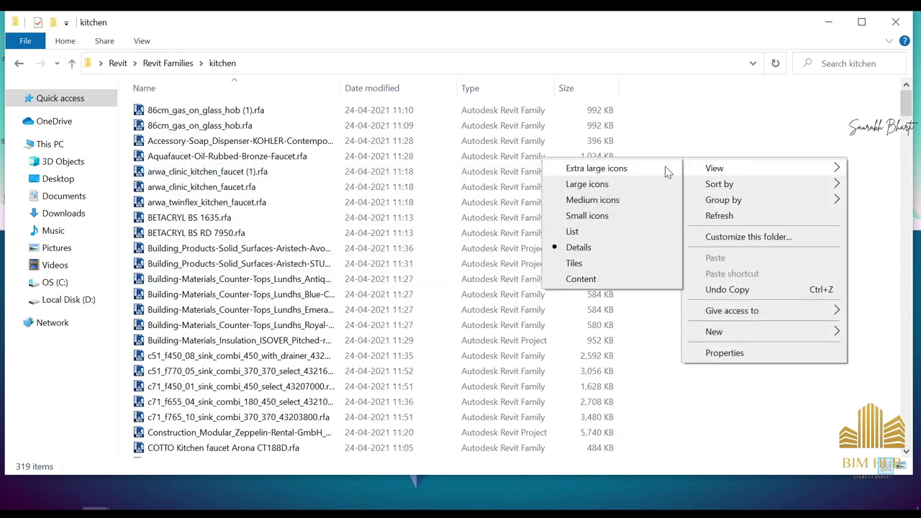
click(665, 166)
double_click(742, 30)
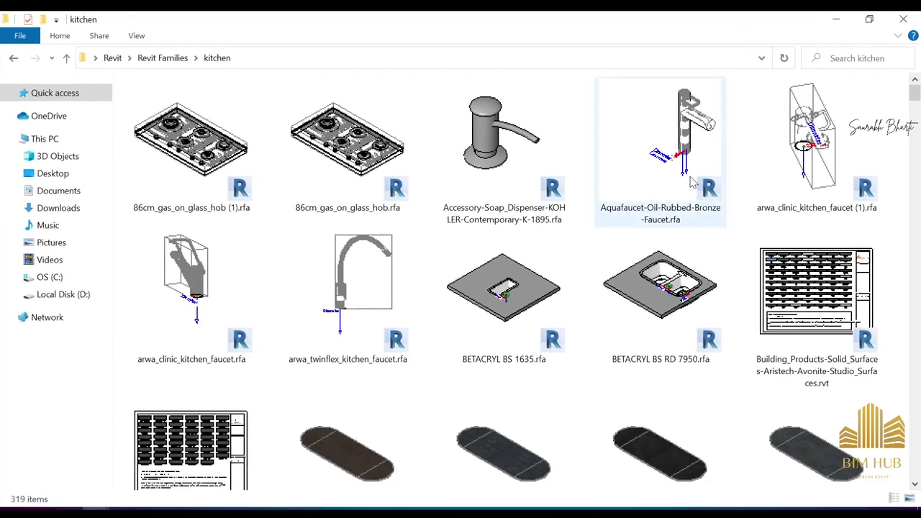
Browse the kitchen family thumbnails down to the end of the folder, examining the cabinets, appliances, sinks, countertops and taps
scroll(430, 241, down, 10)
scroll(429, 240, down, 7)
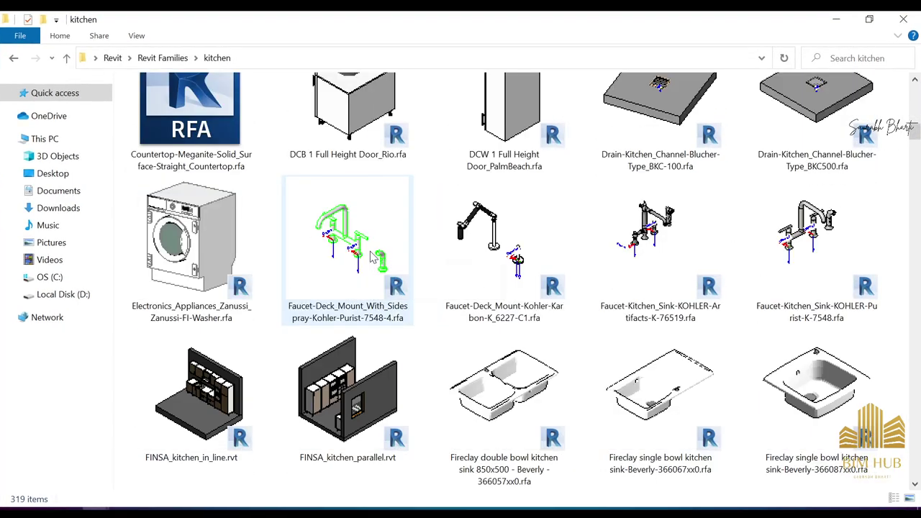
scroll(362, 255, up, 1)
click(353, 173)
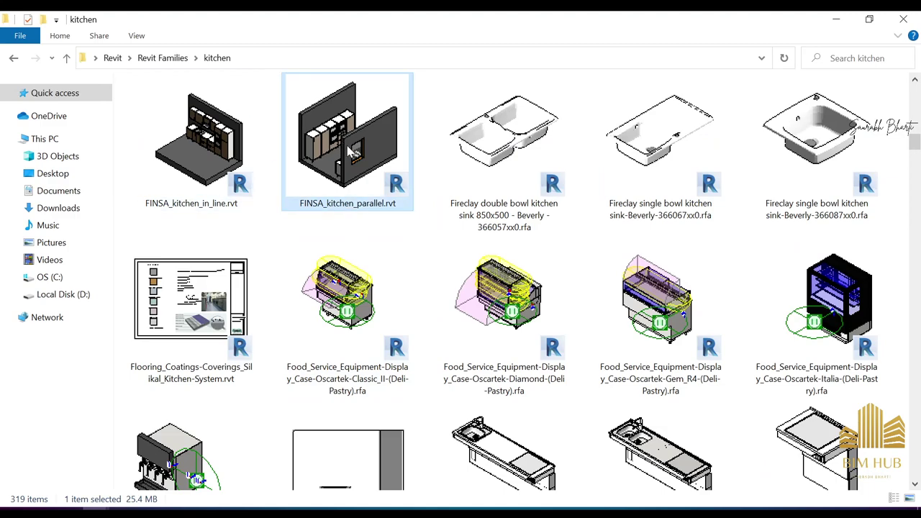
scroll(434, 272, down, 7)
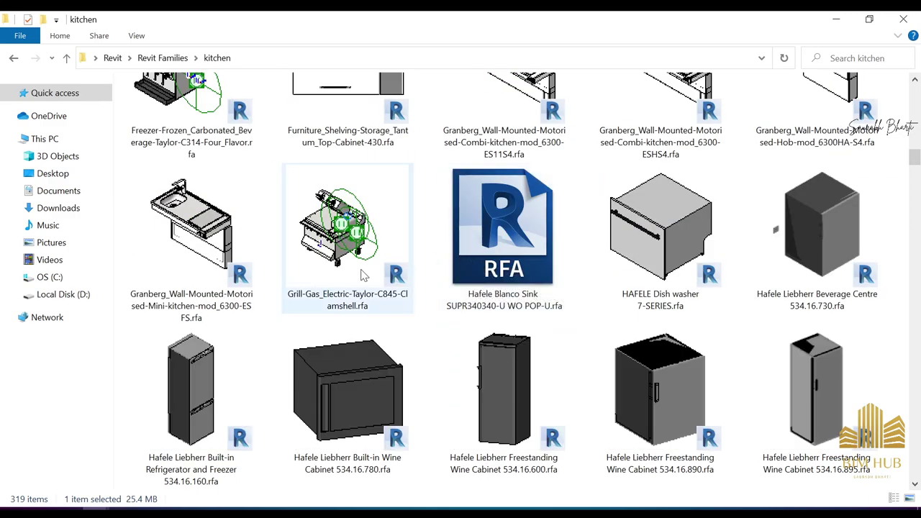
scroll(362, 274, down, 5)
scroll(362, 274, down, 5)
scroll(362, 272, down, 3)
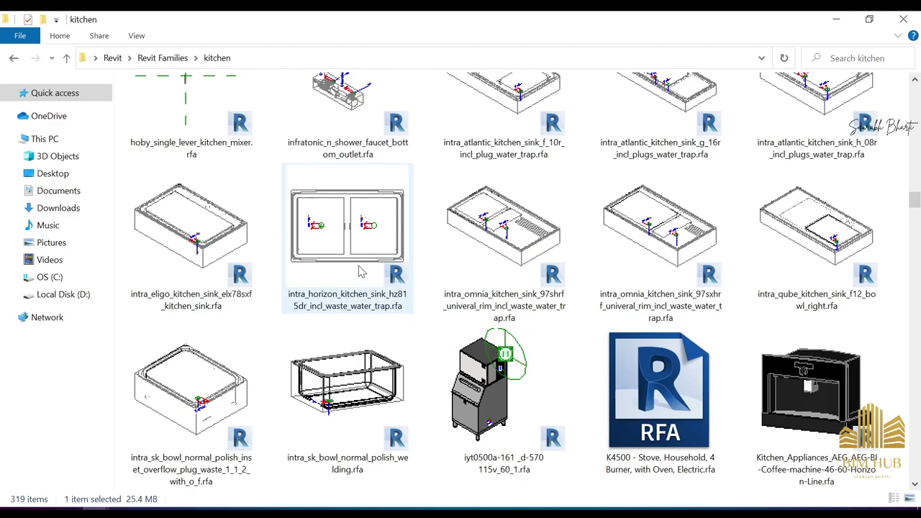
scroll(362, 273, down, 10)
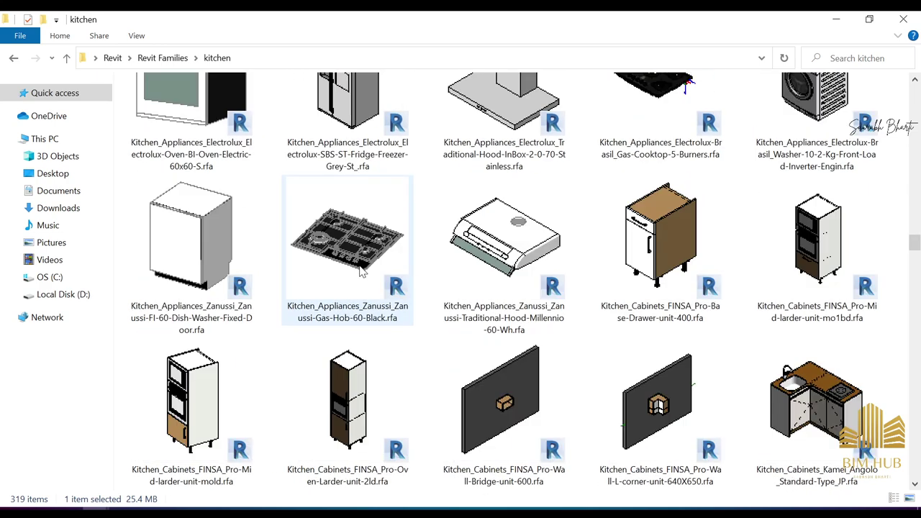
scroll(362, 272, down, 2)
scroll(349, 263, up, 4)
scroll(564, 251, down, 4)
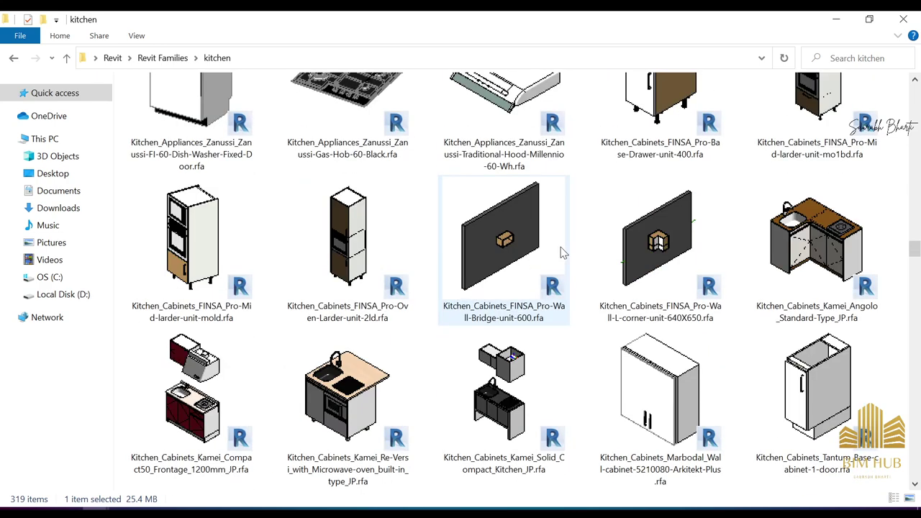
scroll(563, 252, down, 5)
scroll(473, 242, up, 1)
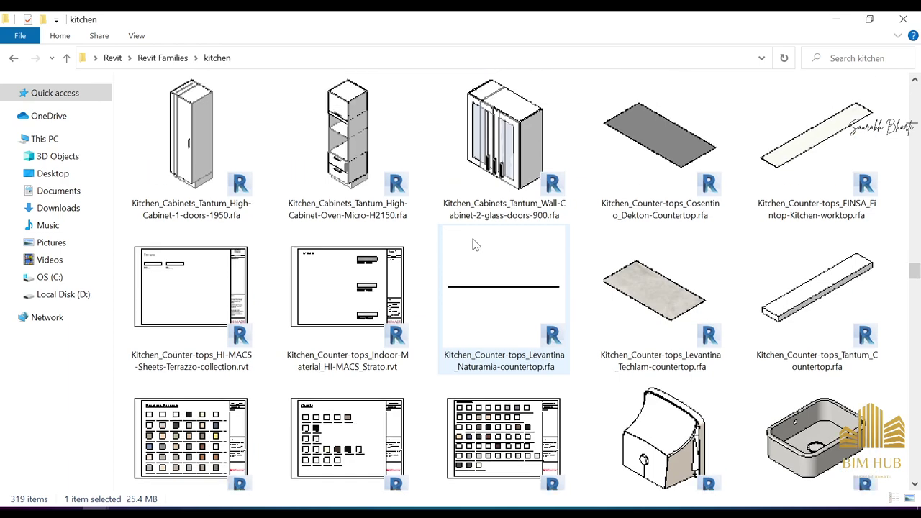
scroll(367, 216, down, 3)
scroll(450, 292, down, 6)
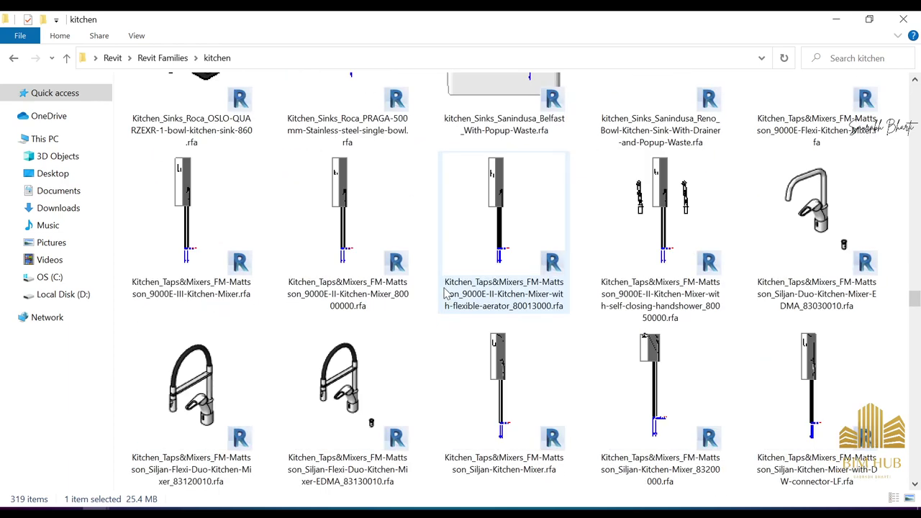
scroll(448, 293, down, 15)
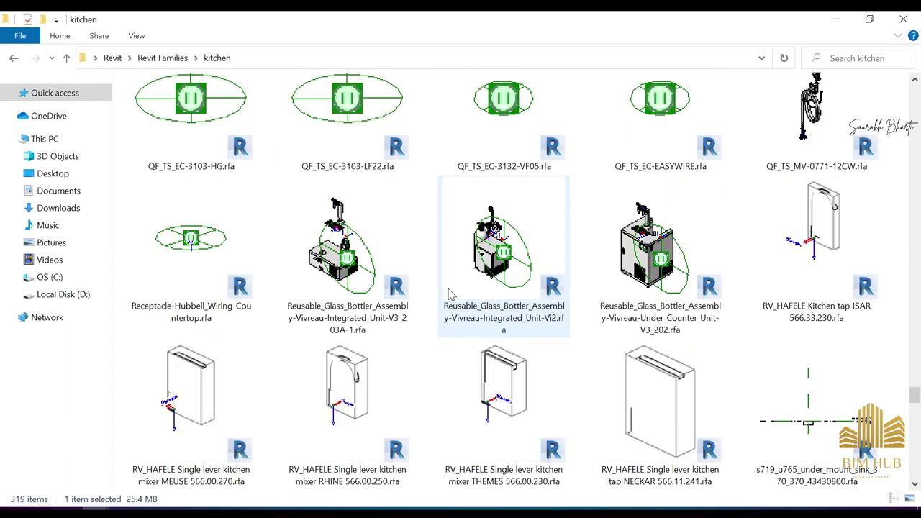
scroll(448, 293, down, 20)
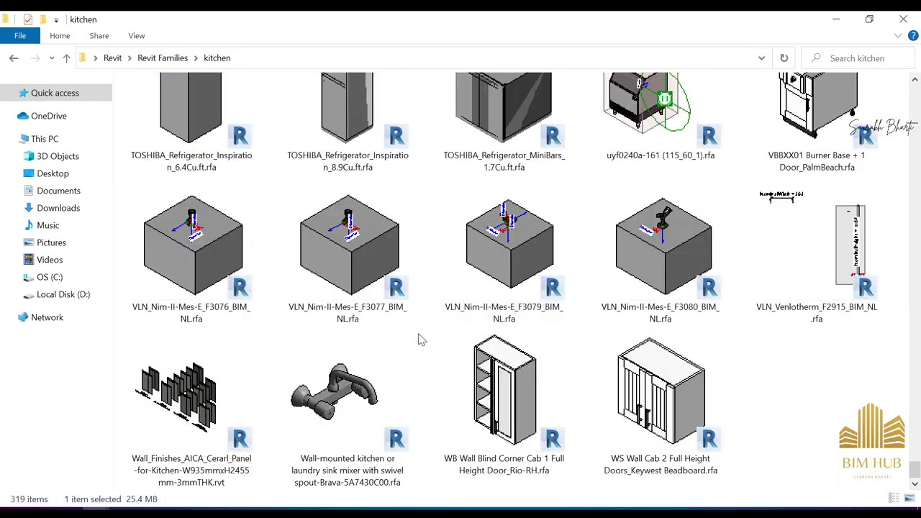
Browse the kitchen family thumbnails back to the start of the folder and on to the FINSA kitchen projects
scroll(421, 339, up, 20)
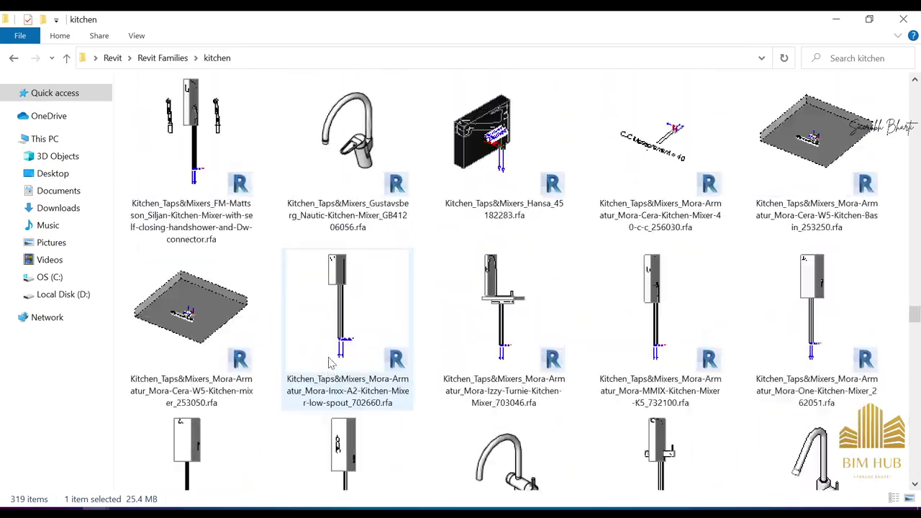
scroll(330, 362, up, 8)
scroll(321, 369, down, 10)
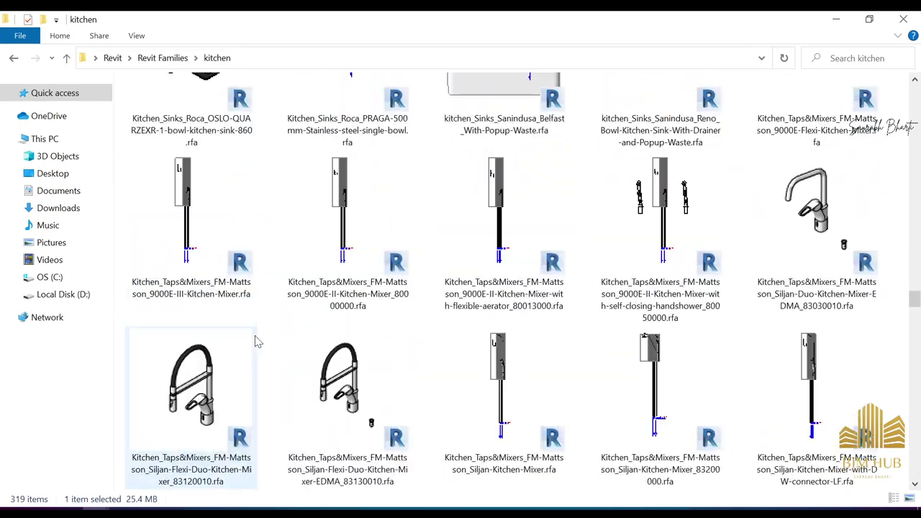
scroll(256, 339, up, 9)
scroll(257, 340, up, 20)
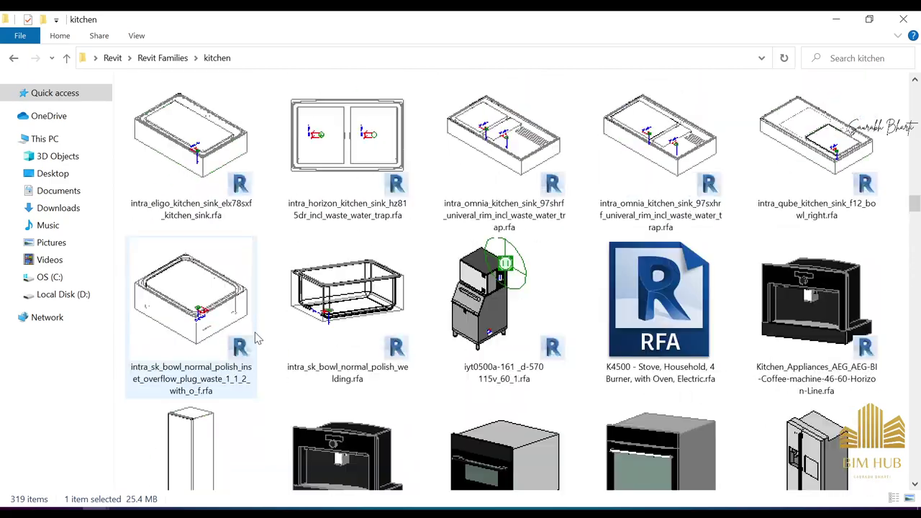
scroll(257, 323, up, 15)
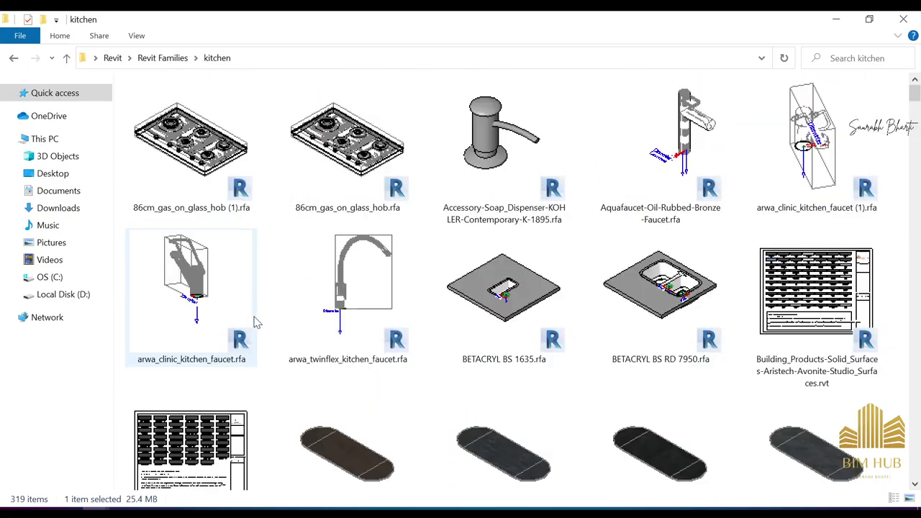
scroll(253, 330, down, 10)
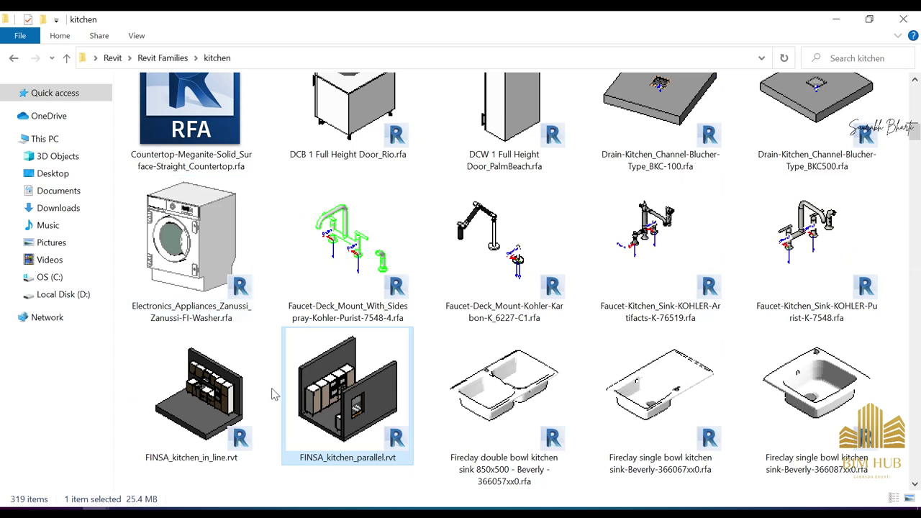
Open FINSA_kitchen_in_line.rvt with its model upgraded to Revit 2021, then switch to Revit and minimize the Enscape Asset Library
click(219, 416)
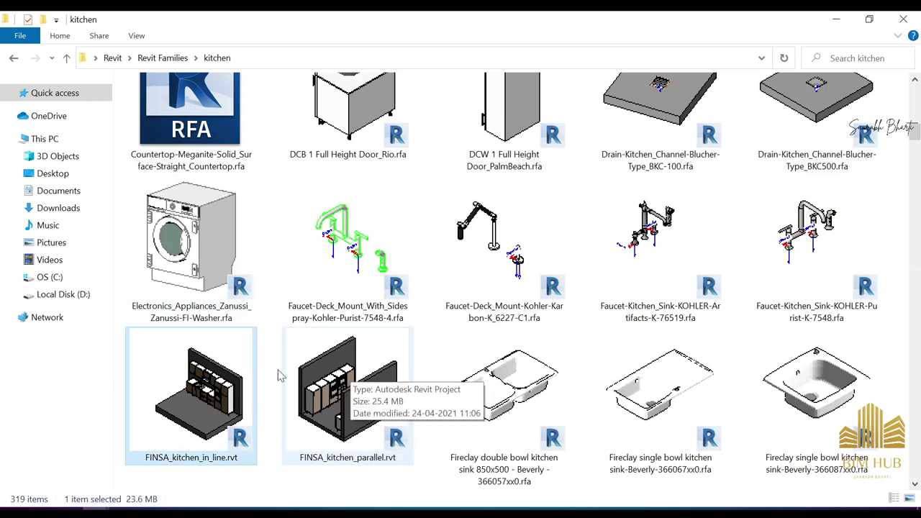
double_click(231, 391)
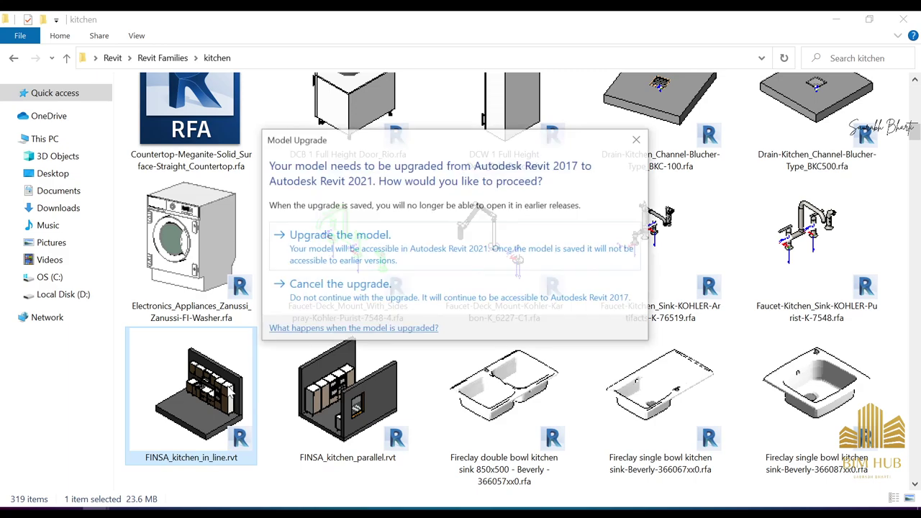
click(439, 259)
click(836, 19)
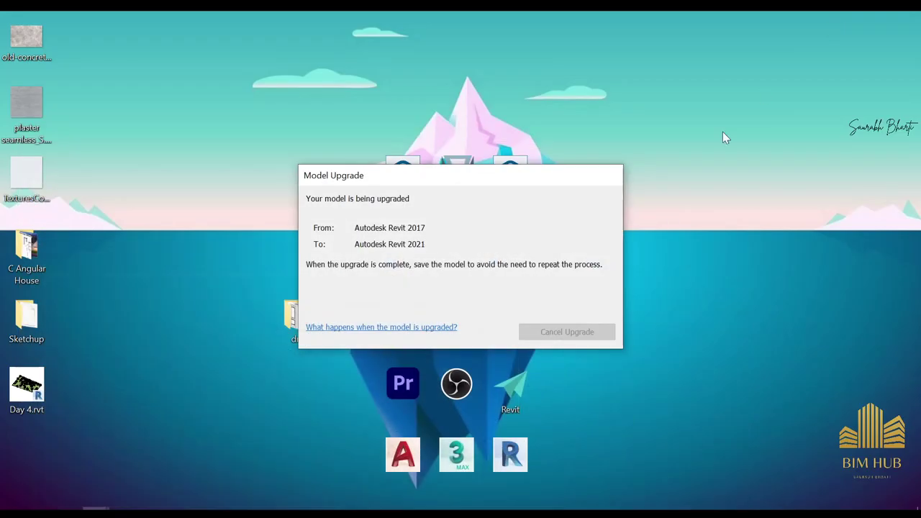
click(70, 513)
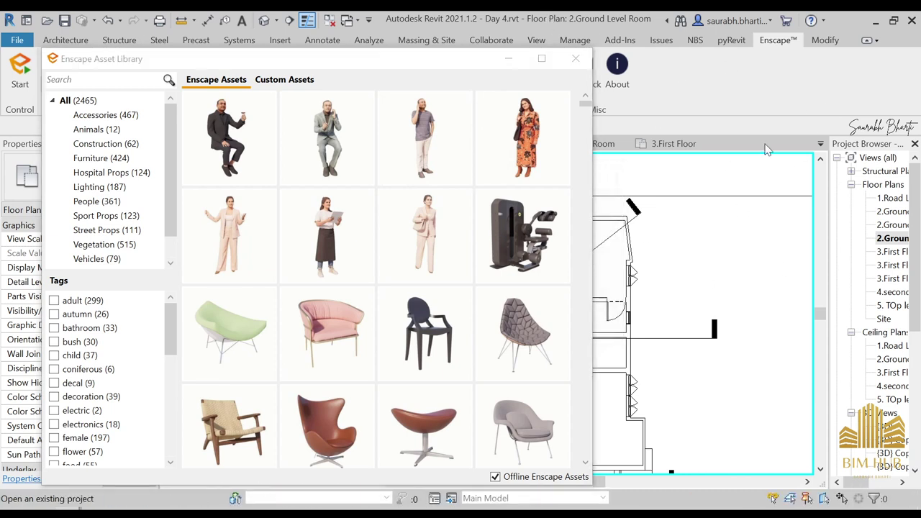
click(509, 60)
Delete the floor slab under the in-line kitchen in the 3D view
scroll(440, 230, down, 3)
shift+middle_drag(623, 261, 389, 291)
shift+middle_drag(396, 333, 483, 268)
scroll(483, 265, up, 4)
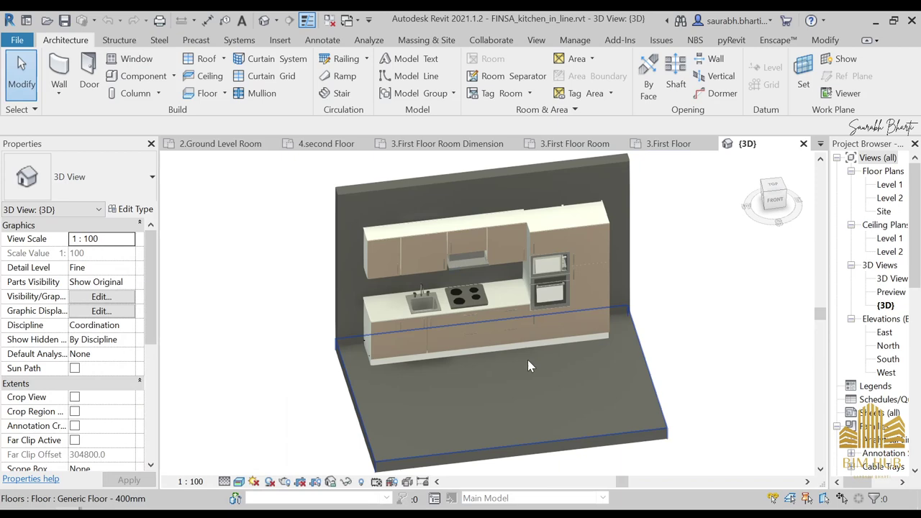
click(540, 433)
key(Delete)
Try deleting the wall behind the kitchen cabinets twice, undoing the deletion each time
click(519, 175)
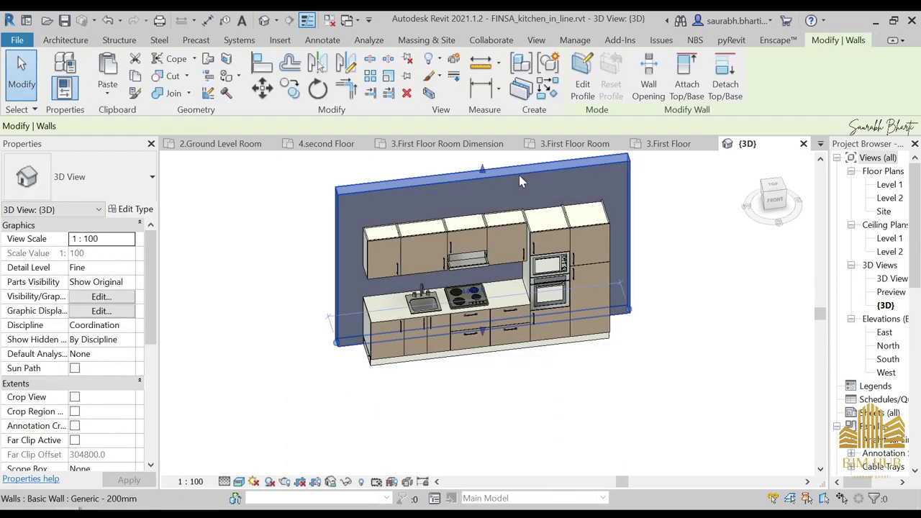
key(Delete)
key(ctrl+z)
shift+middle_drag(516, 293, 429, 278)
middle_drag(512, 240, 554, 344)
click(574, 299)
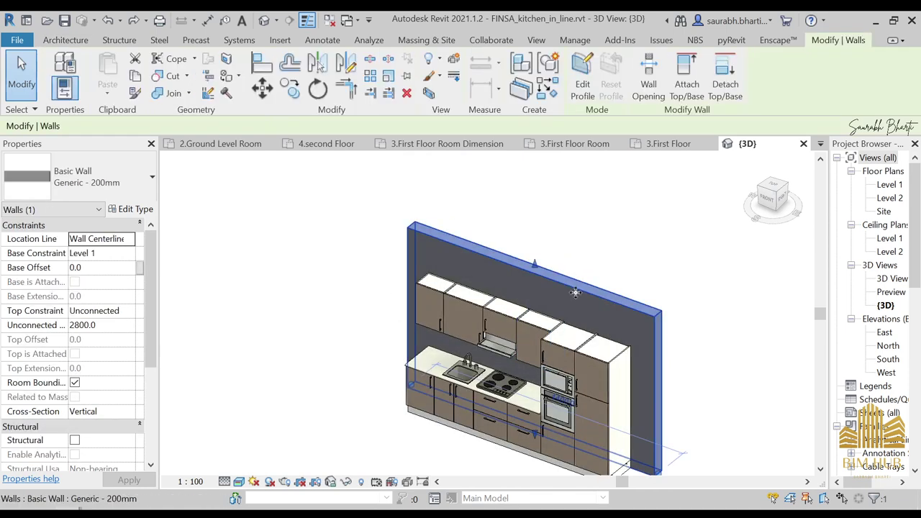
shift+middle_drag(605, 307, 615, 169)
key(Delete)
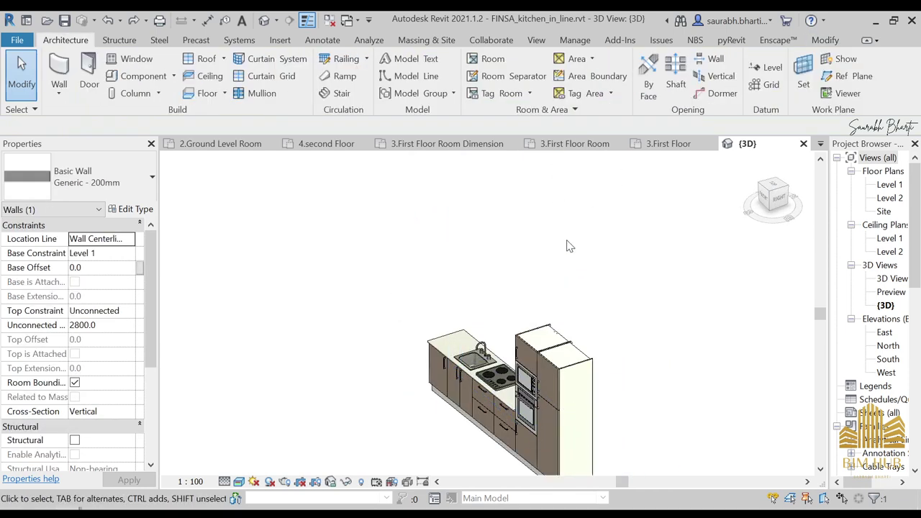
key(ctrl+z)
Look through the wall types available for the wall behind the kitchen without changing its type
scroll(559, 255, down, 1)
shift+middle_drag(454, 334, 552, 293)
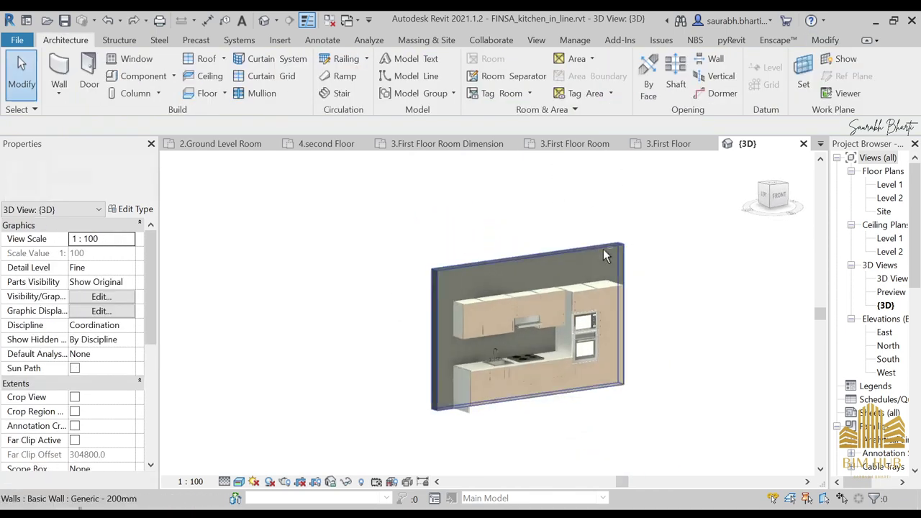
click(605, 253)
shift+middle_drag(403, 308, 514, 328)
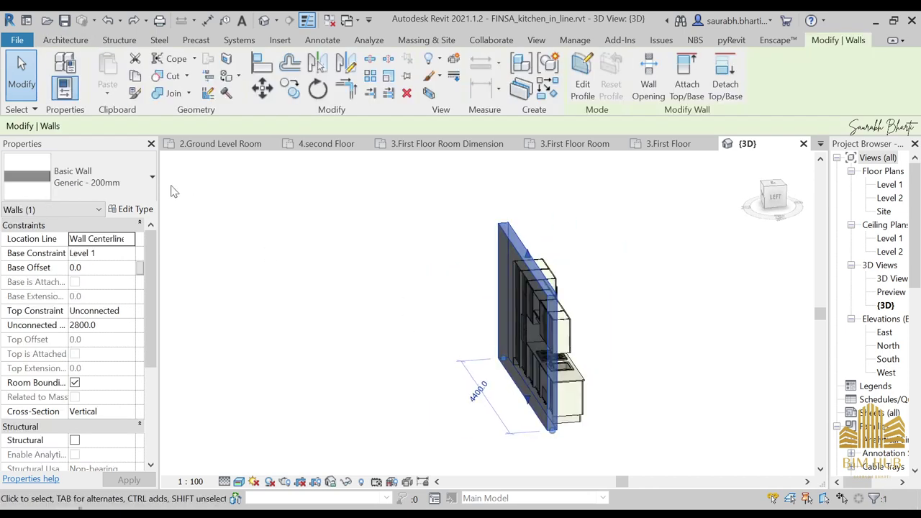
click(149, 177)
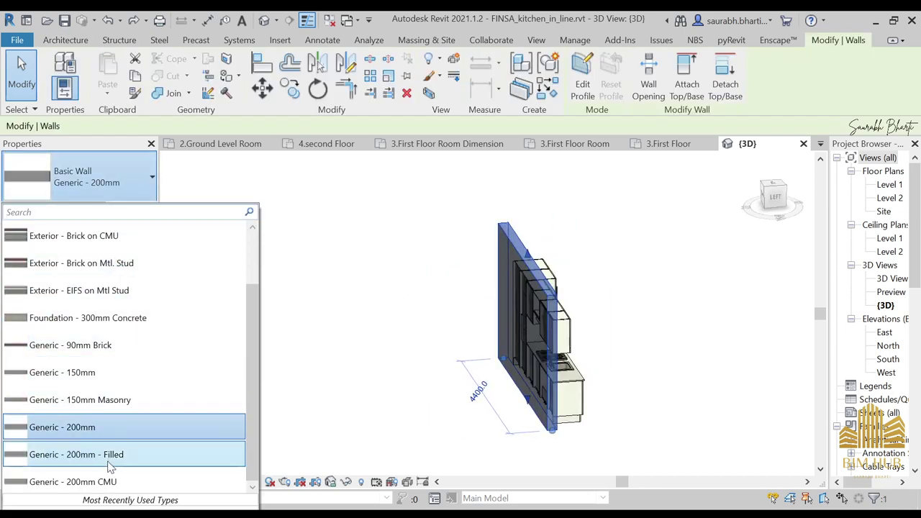
scroll(123, 342, up, 1)
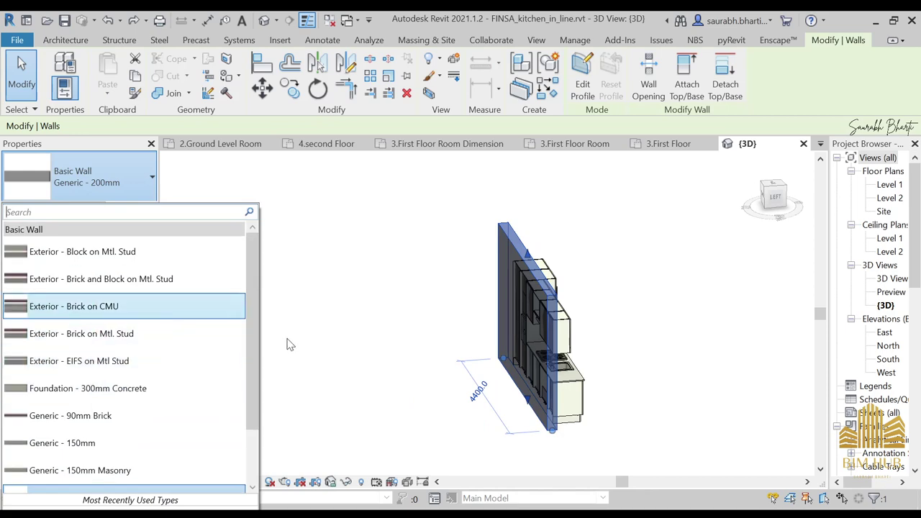
click(419, 239)
click(534, 292)
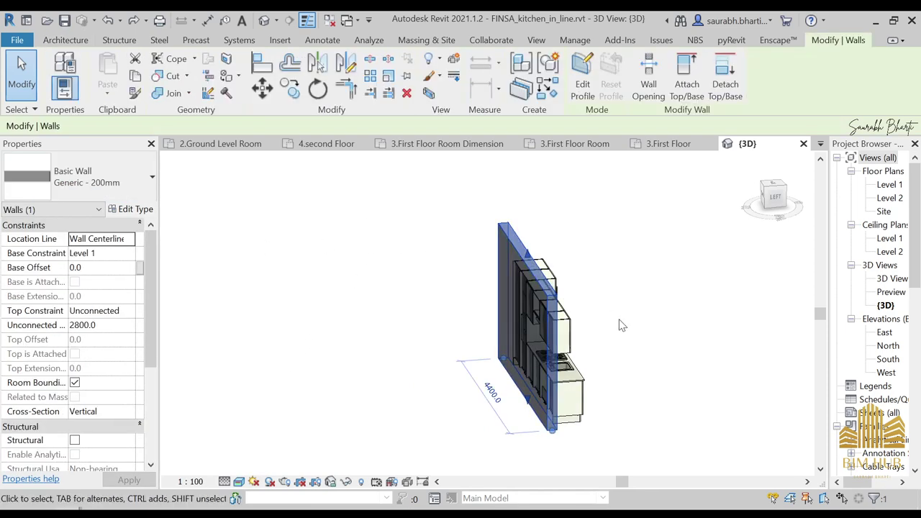
Select the whole kitchen together with its back wall and cut it to the clipboard
shift+middle_drag(633, 338, 532, 332)
drag(339, 207, 704, 425)
key(Delete)
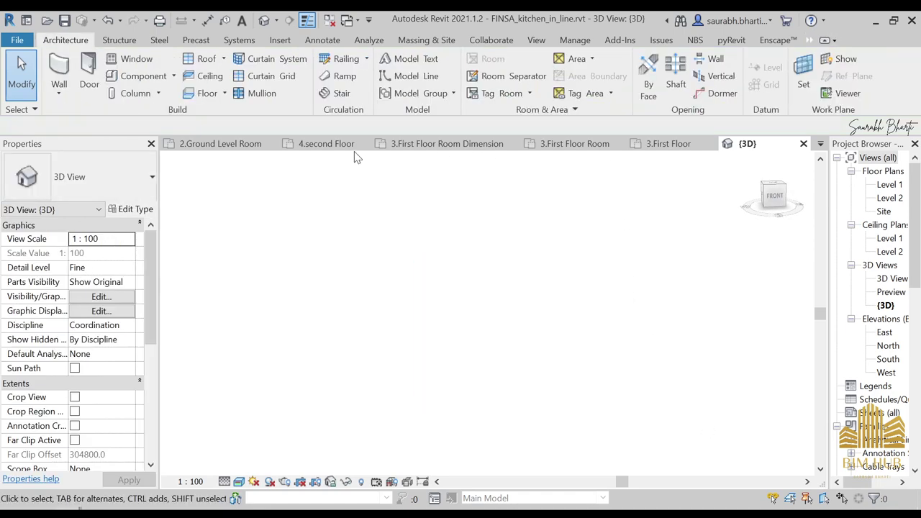
Return to the Day 4.rvt project and open its 2.Ground Level Room floor plan
click(446, 144)
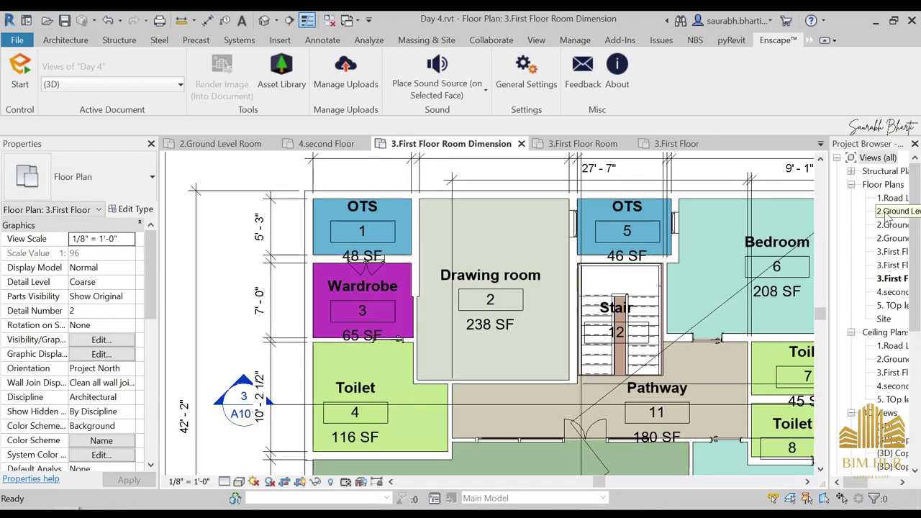
double_click(896, 211)
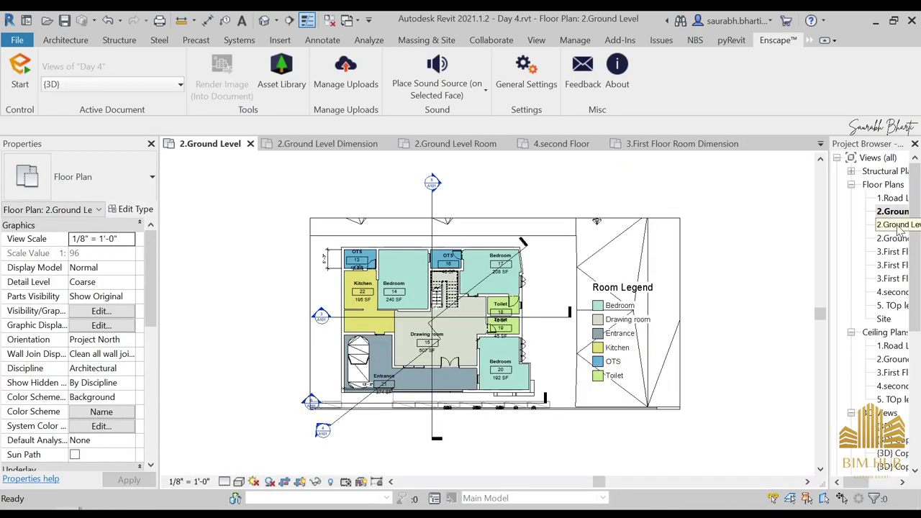
double_click(896, 224)
double_click(896, 238)
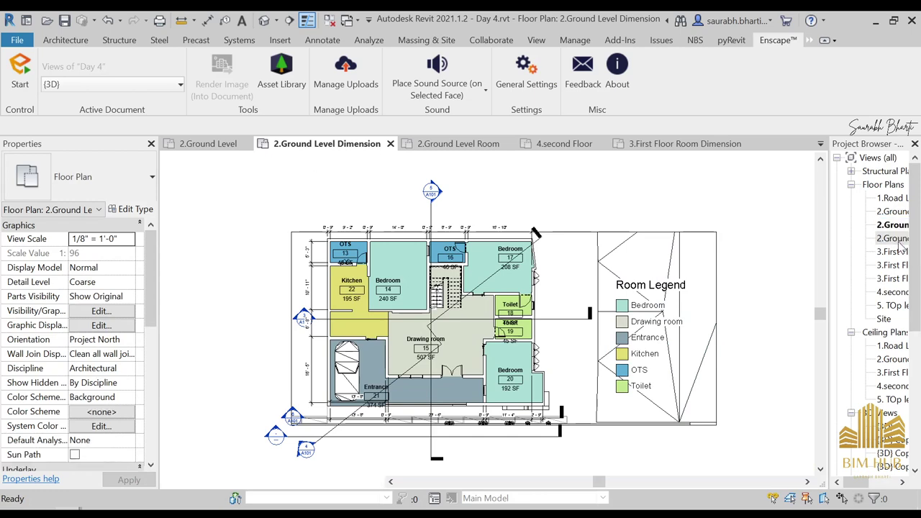
click(381, 300)
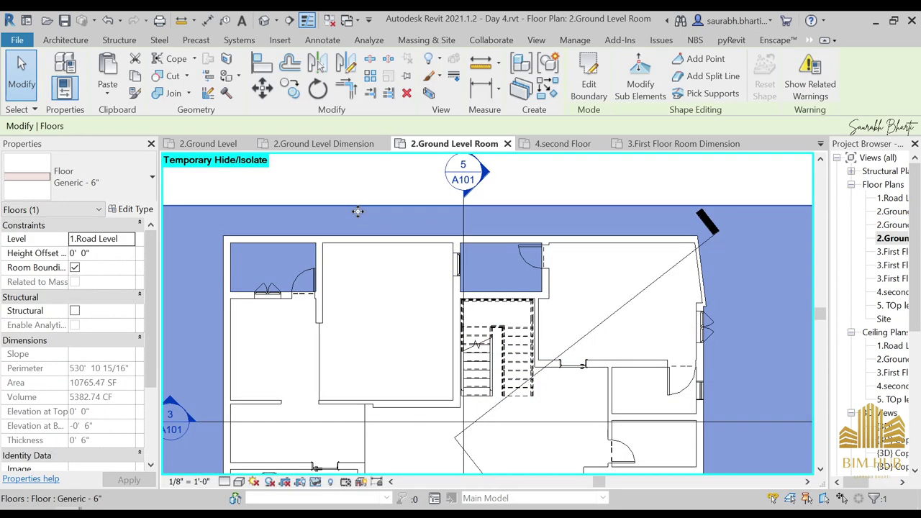
click(364, 194)
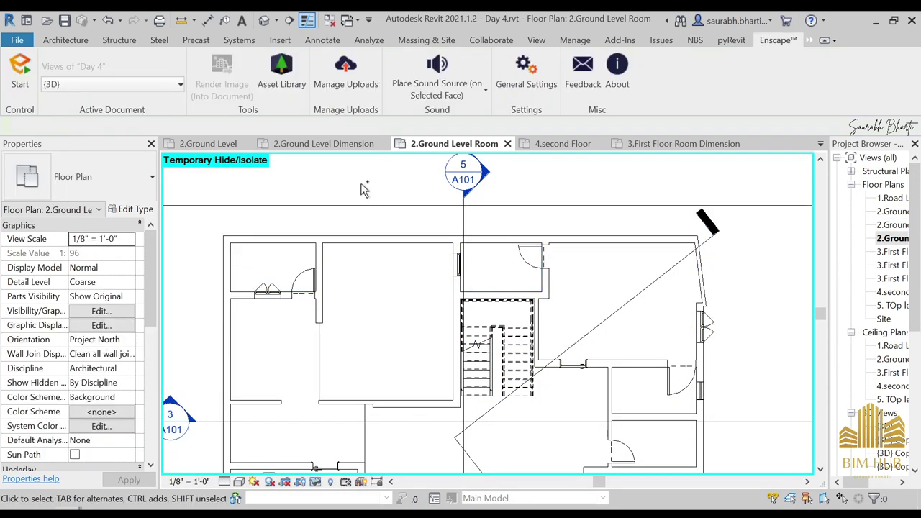
Paste the cut kitchen into the large room beside the staircase, near the room's upper wall in plan
key(ctrl+v)
click(497, 326)
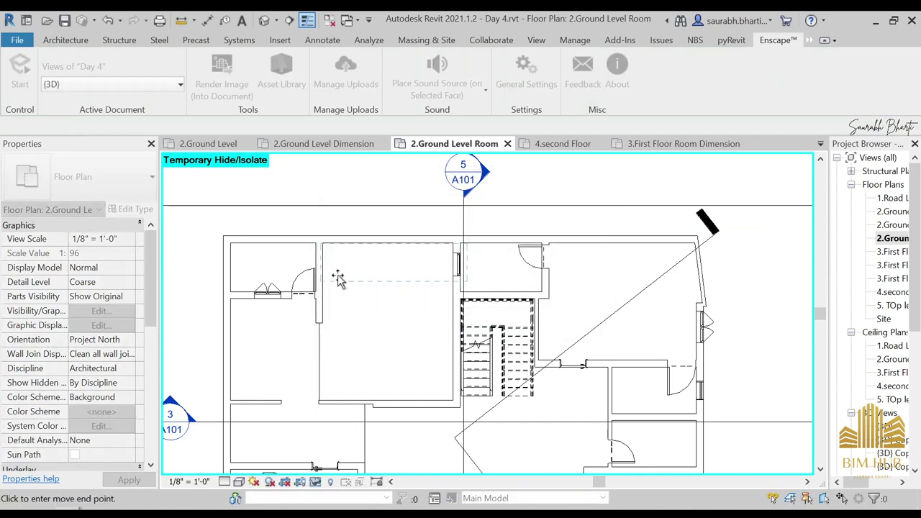
click(339, 279)
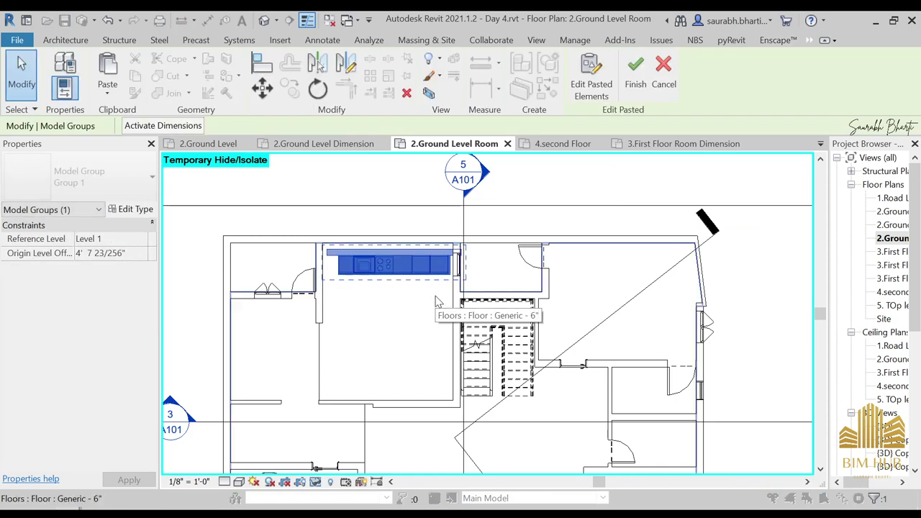
Nudge the pasted kitchen two increments left and two up so its back wall overlaps the room's upper wall
key(Left)
key(Left)
key(Up)
key(Up)
key(Escape)
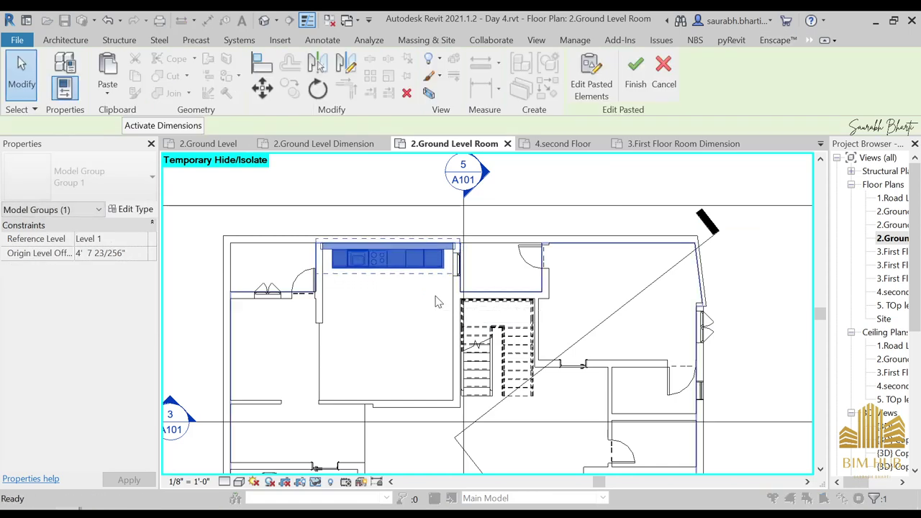
scroll(416, 292, up, 2)
middle_drag(412, 351, 444, 329)
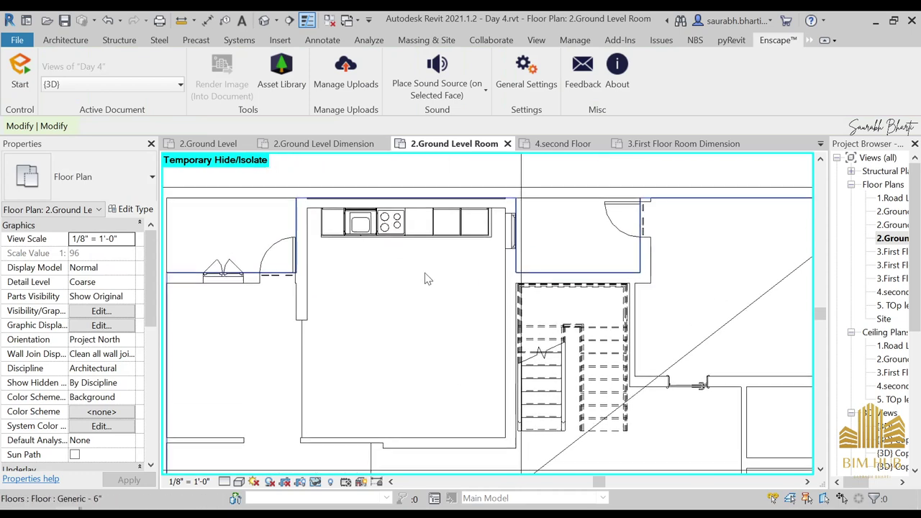
scroll(486, 230, down, 1)
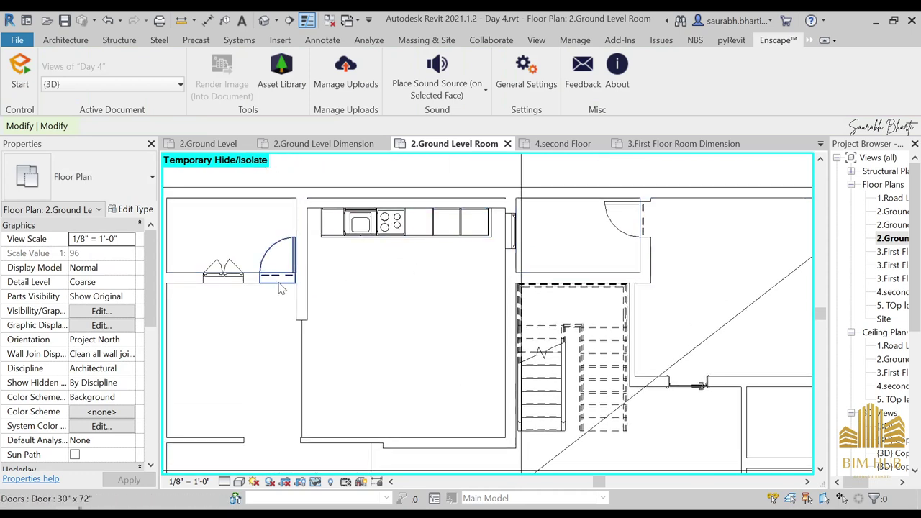
scroll(323, 245, up, 1)
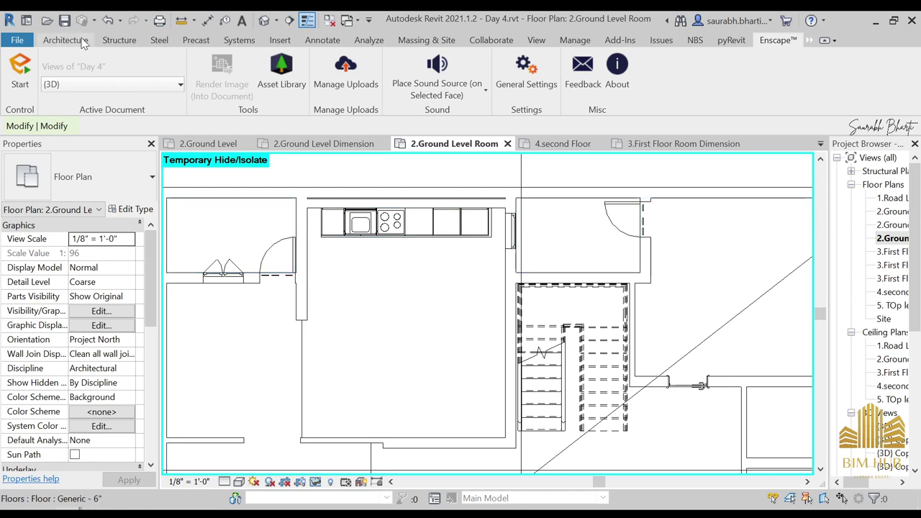
Create an in-place model component in the Walls family category
click(83, 42)
click(173, 76)
click(144, 131)
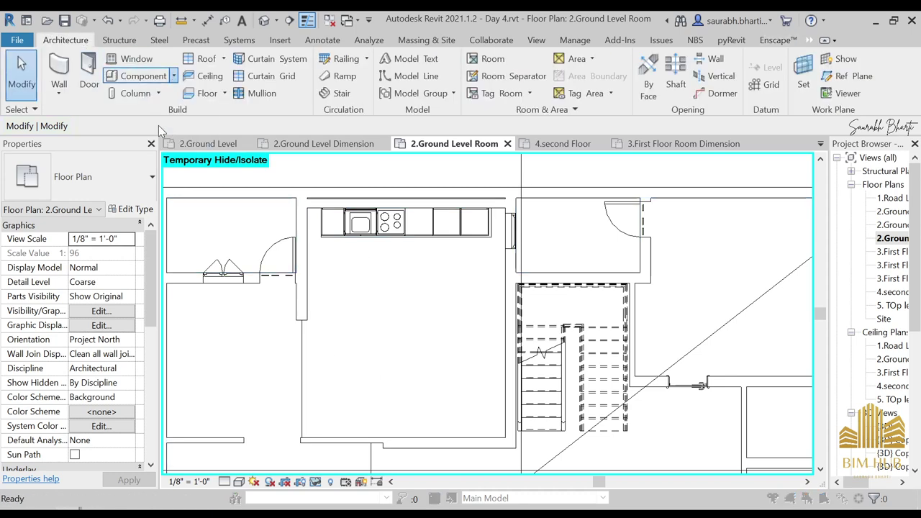
scroll(403, 238, down, 6)
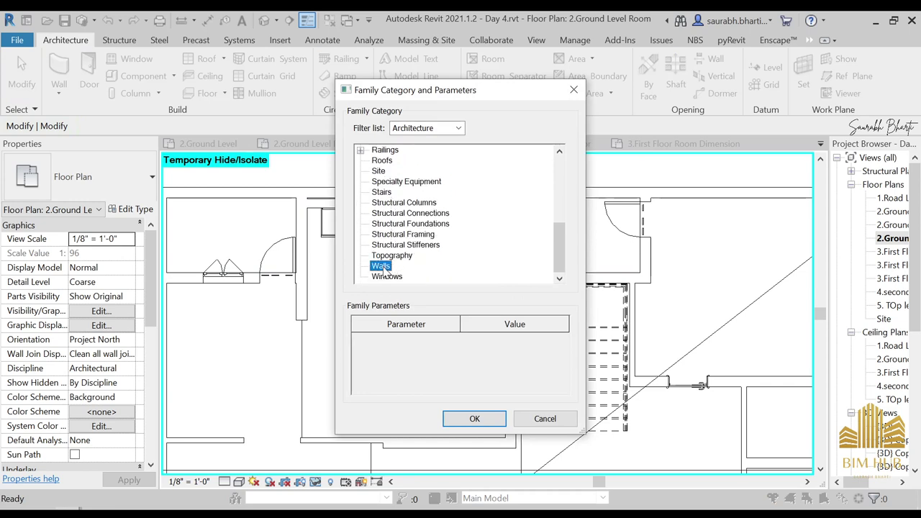
double_click(383, 270)
click(415, 249)
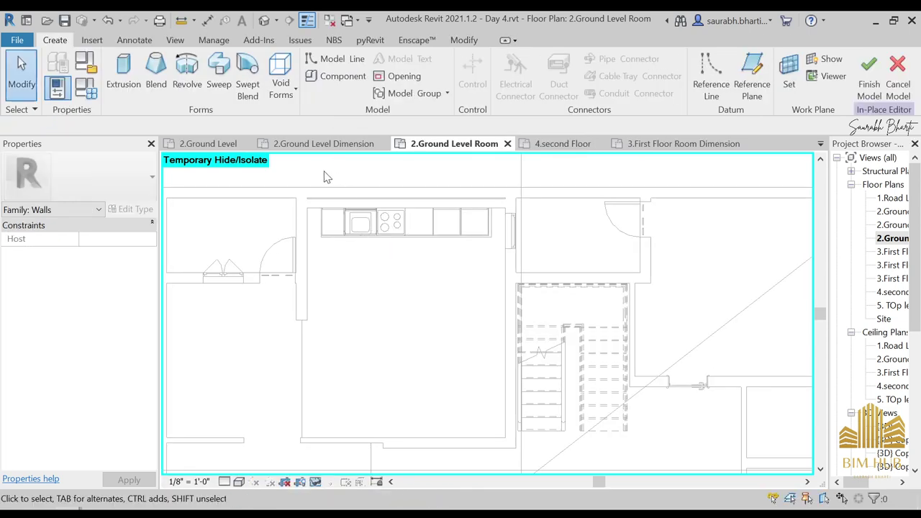
Start an extrusion and sketch a rectangle about 7'-11" long against the kitchen's right wall, running down from the upper corner
click(123, 72)
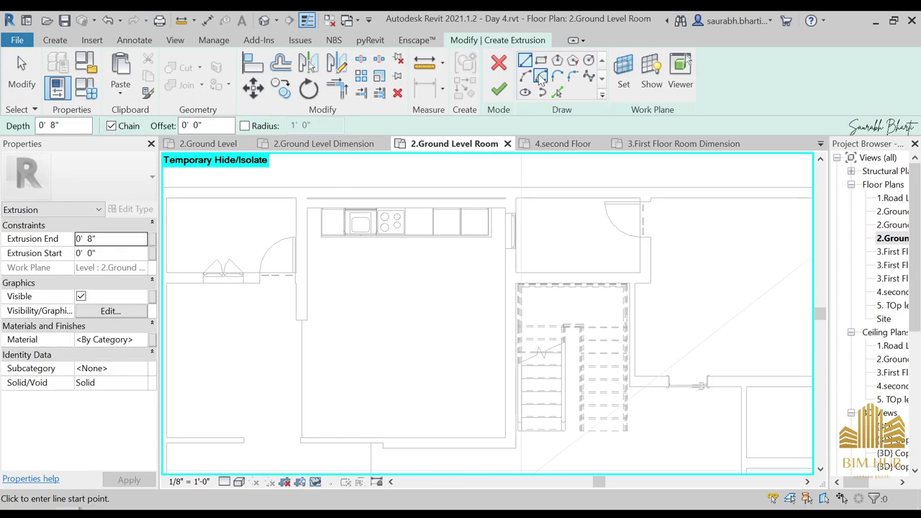
scroll(496, 216, up, 3)
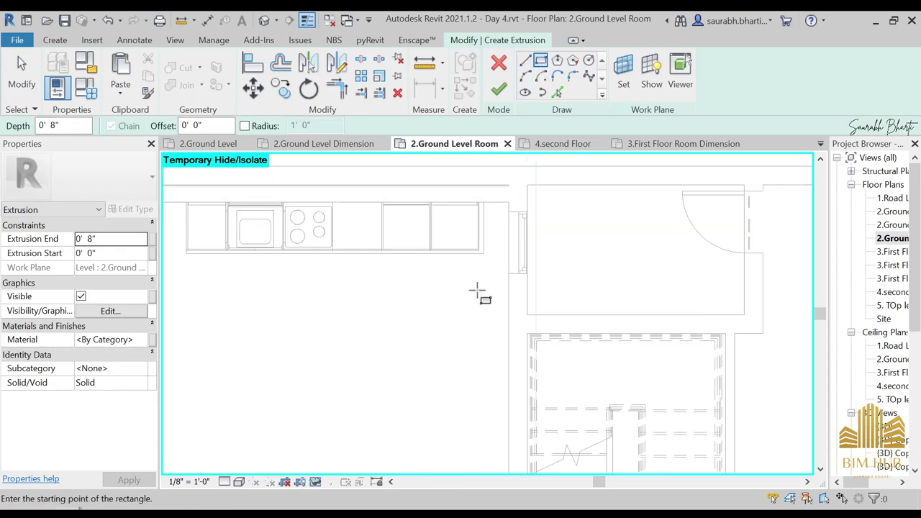
click(509, 204)
mouse_move(485, 325)
middle_down()
mouse_move(492, 352)
mouse_move(490, 283)
mouse_move(495, 311)
middle_up()
scroll(492, 284, down, 2)
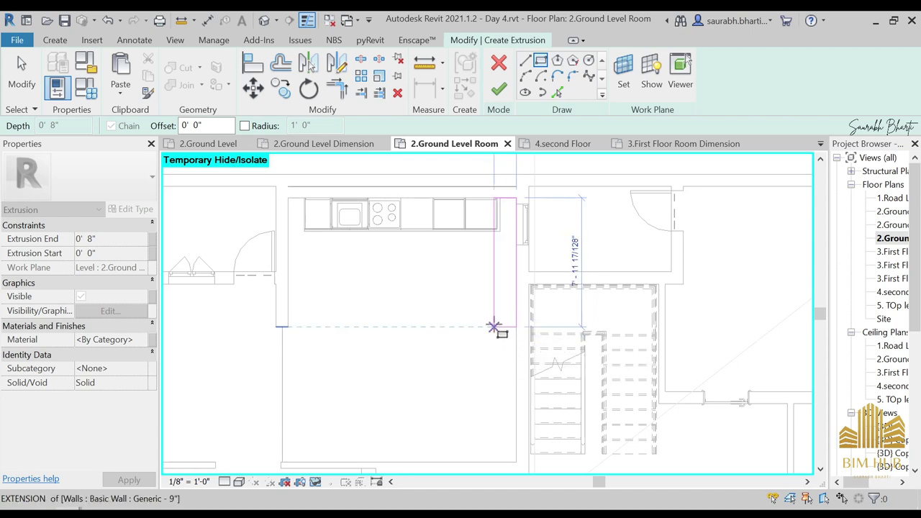
click(494, 327)
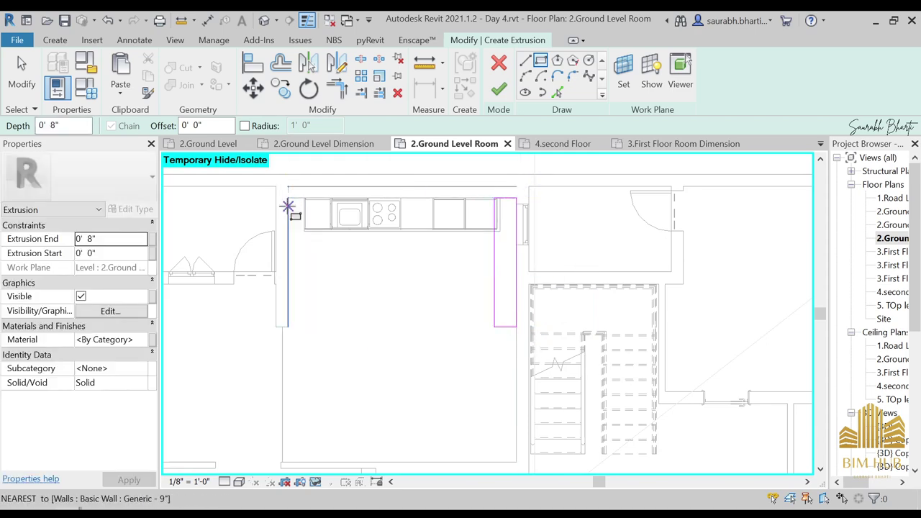
Sketch a matching rectangle about 7'-11" long against the left wall and set its width to 1'-6"
click(288, 199)
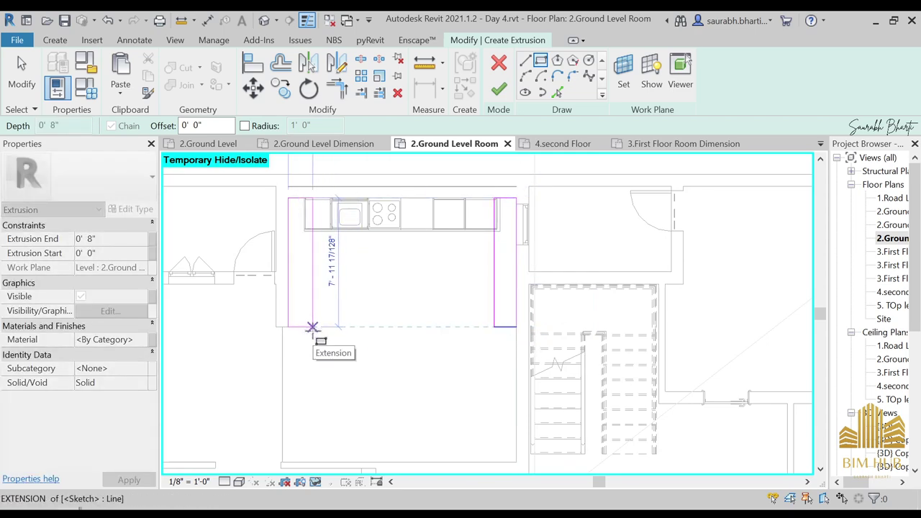
click(312, 327)
key(Escape)
click(313, 314)
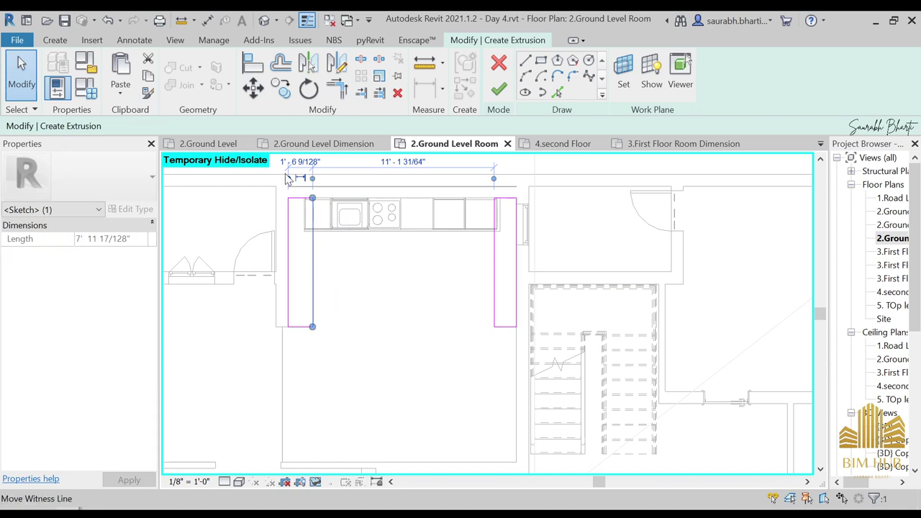
scroll(304, 165, up, 2)
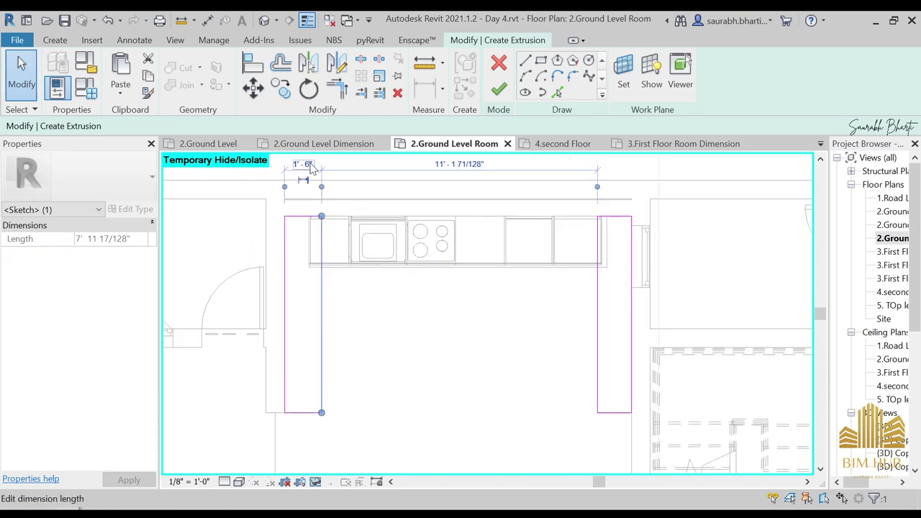
key(Escape)
Set the width of the rectangle against the right wall to 2'-6"
click(597, 300)
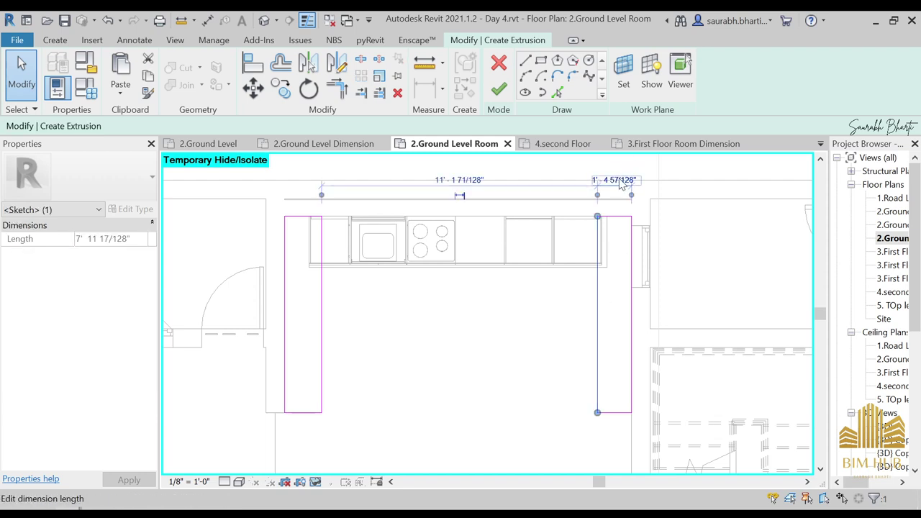
click(615, 180)
text(2' - 6)
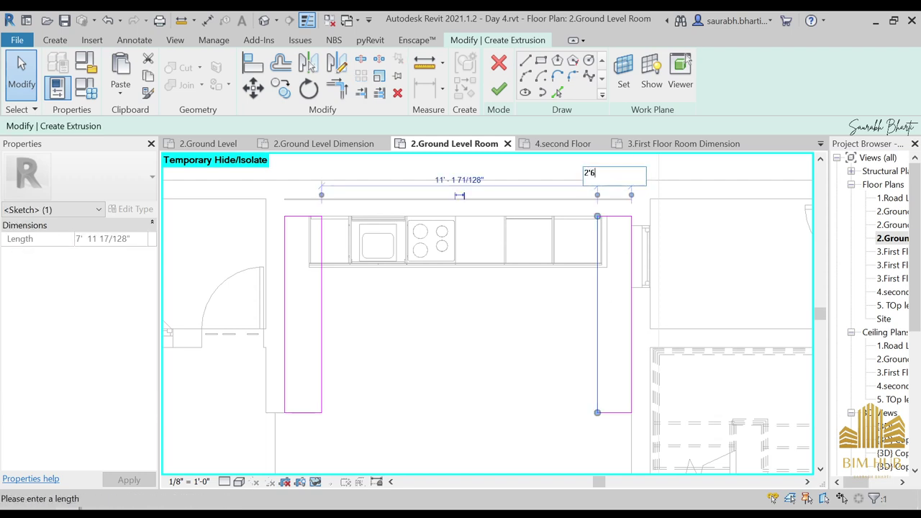
text(")
key(Return)
key(Escape)
Set the width of the rectangle against the right wall to 1'-6"
click(568, 270)
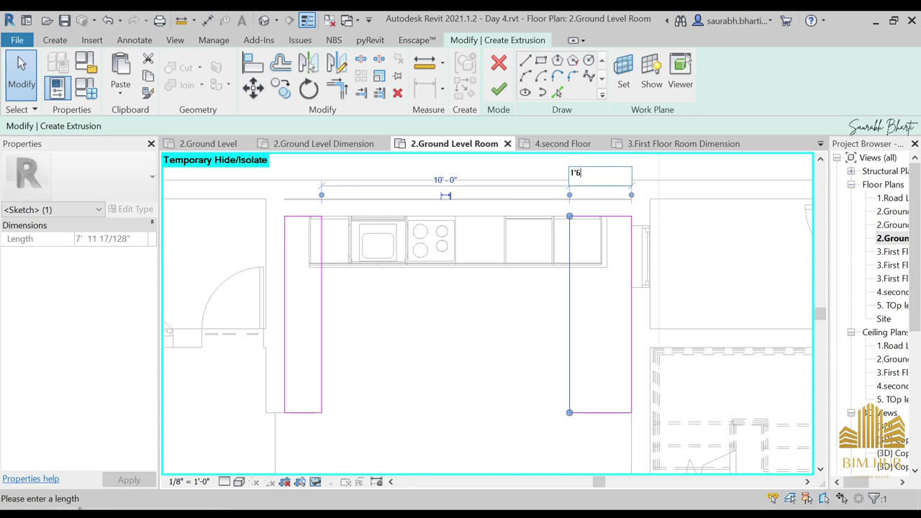
key(Return)
key(Escape)
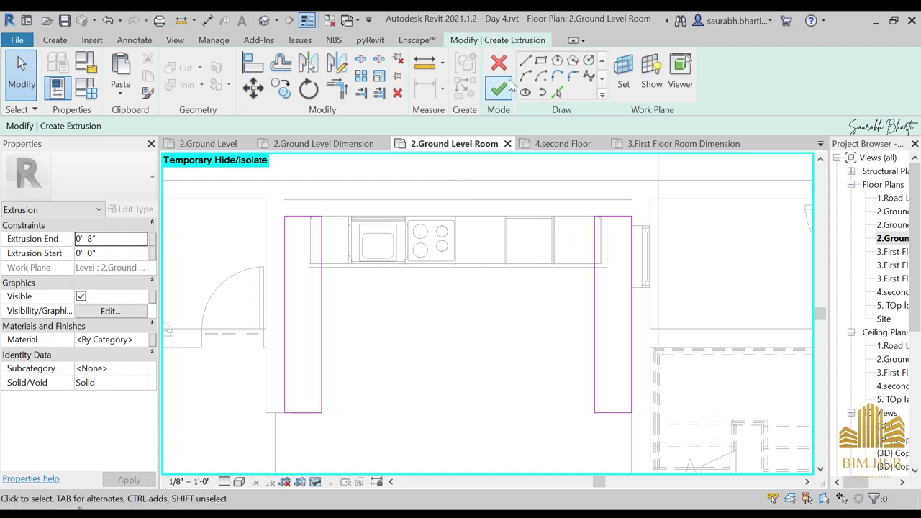
Trace the countertop's left end with sketch lines, from the upper wall down and across to the left rectangle's inner edge
click(524, 60)
scroll(317, 234, up, 3)
click(279, 187)
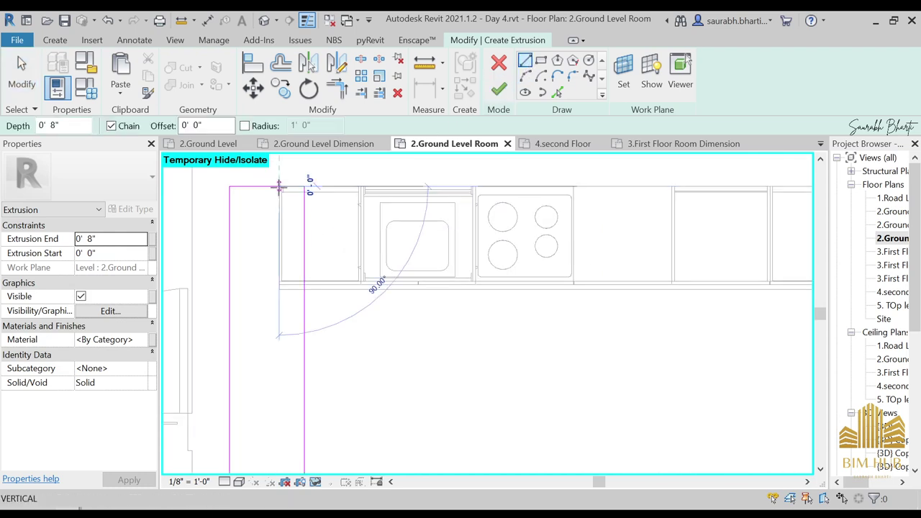
click(280, 289)
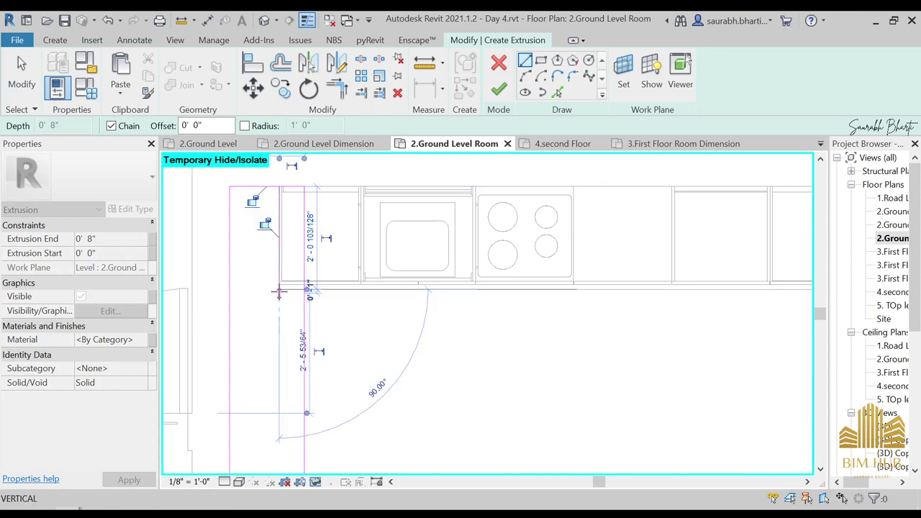
click(304, 290)
Trace the countertop's right end with sketch lines, from the right rectangle's inner edge across and up to the wall
middle_drag(627, 292, 336, 319)
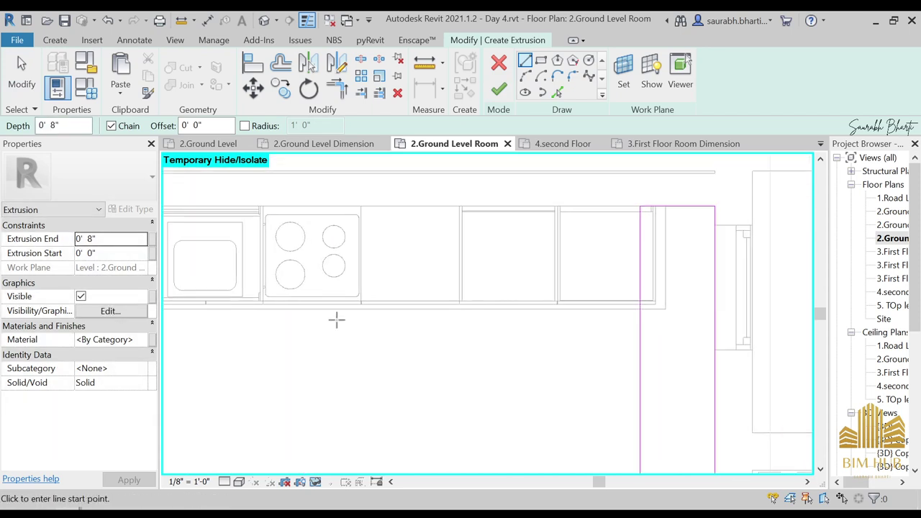
scroll(567, 319, up, 2)
click(565, 305)
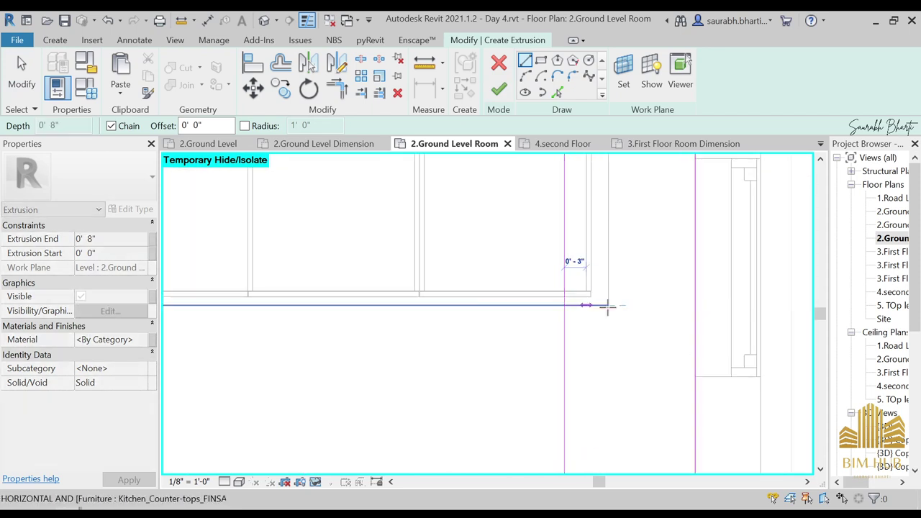
click(608, 305)
middle_drag(616, 219, 604, 337)
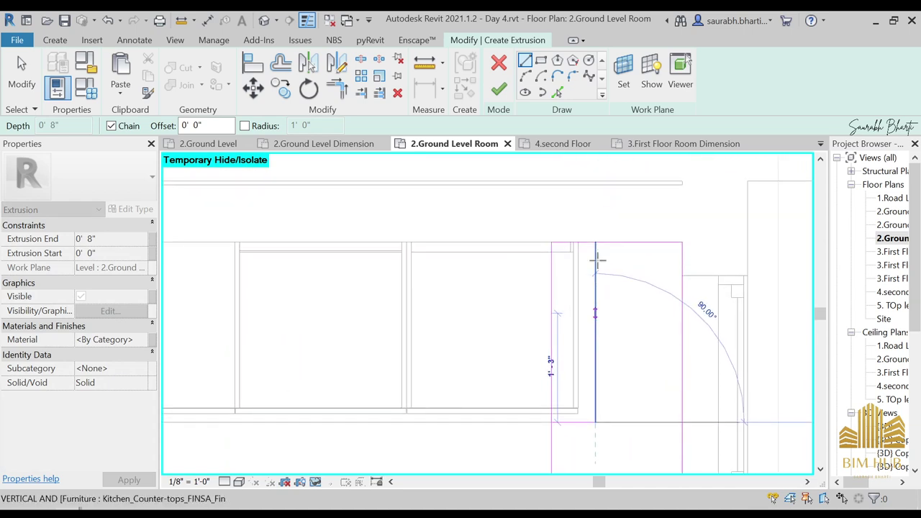
click(596, 242)
key(Escape)
key(Escape)
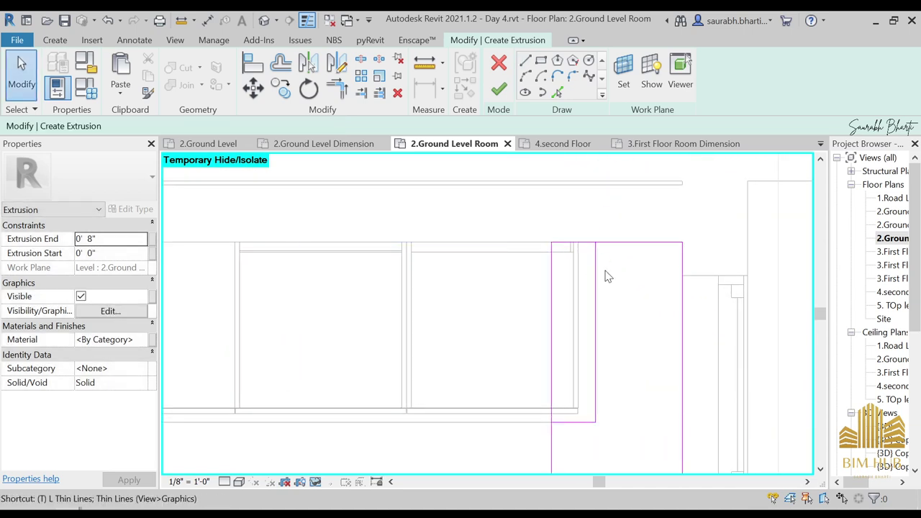
Trim the right rectangle's corners to the traced lines so its outline steps around the countertop's right end
click(610, 242)
scroll(620, 299, down, 4)
middle_drag(605, 355, 611, 311)
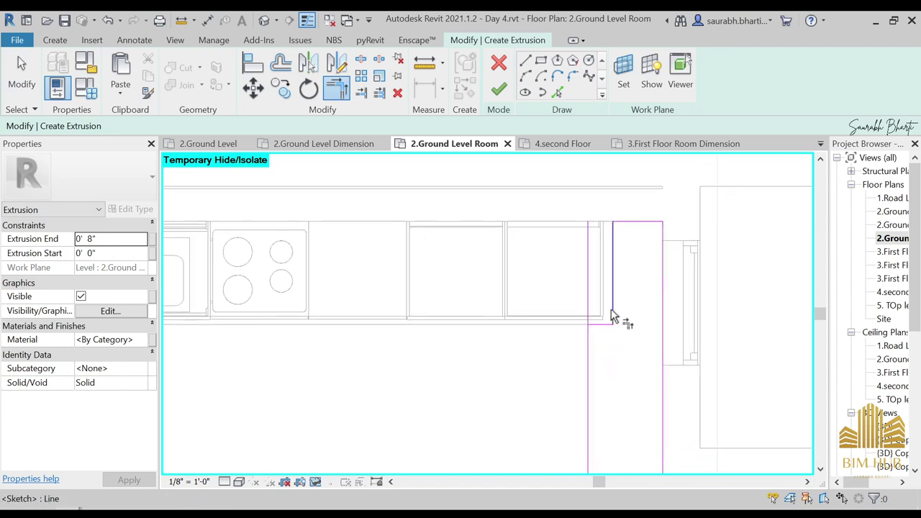
scroll(605, 313, up, 4)
click(598, 331)
click(572, 344)
scroll(575, 333, down, 6)
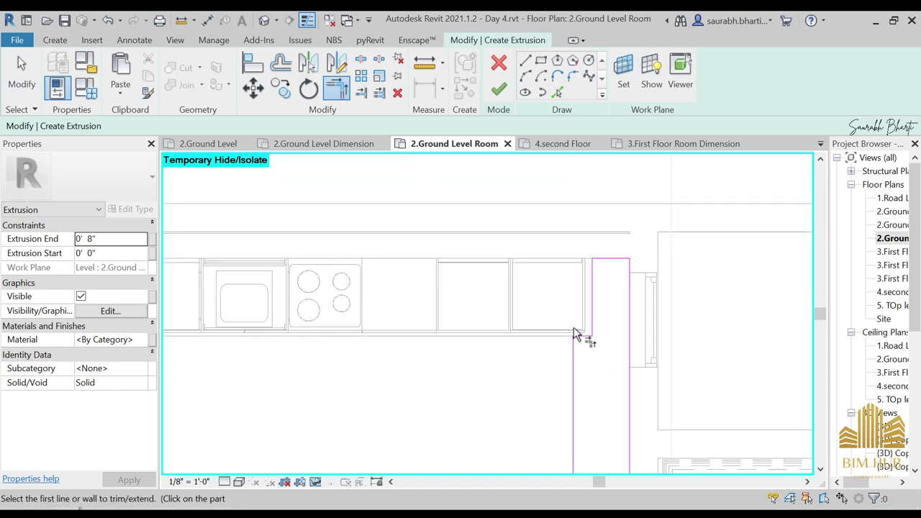
Trim the left rectangle's corners to the traced lines so its outline steps around the countertop's left end
middle_drag(446, 326, 641, 319)
scroll(524, 289, up, 4)
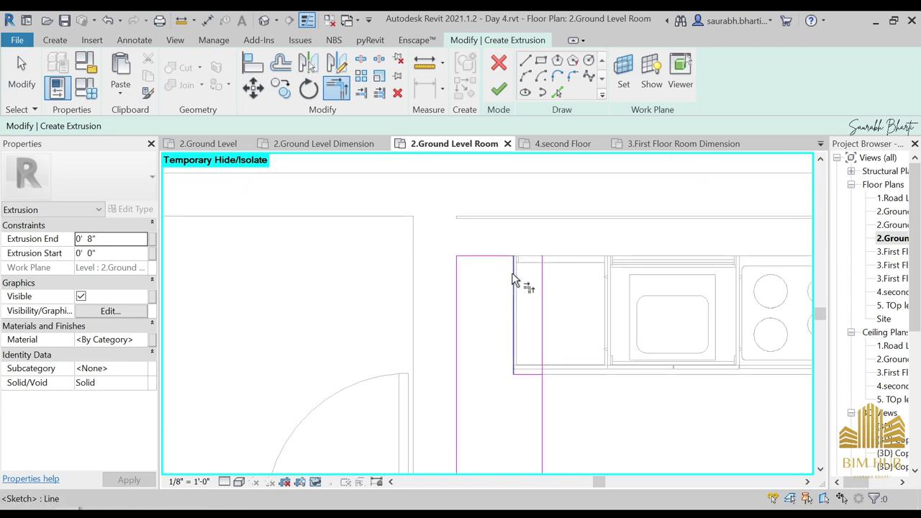
click(544, 394)
scroll(532, 346, down, 3)
scroll(533, 346, up, 2)
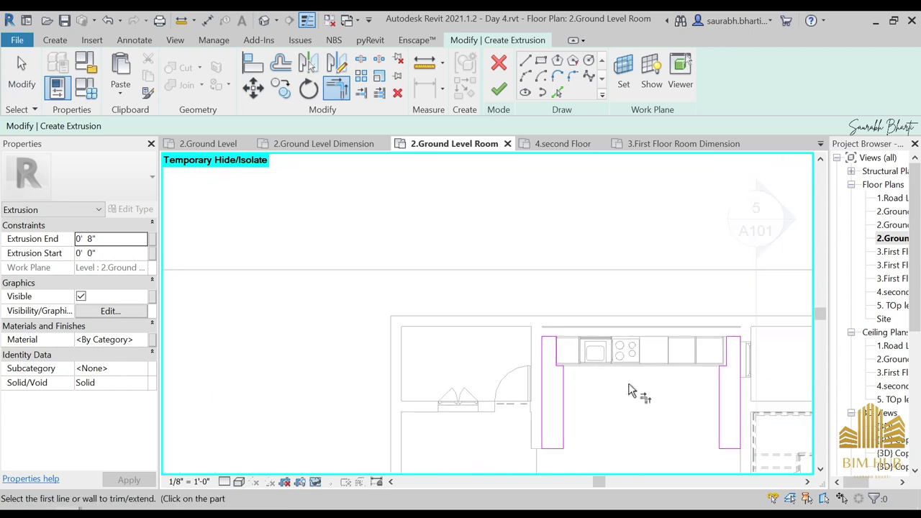
key(Escape)
Set the left profile's inner edge 1' away from the countertop's left end
click(510, 349)
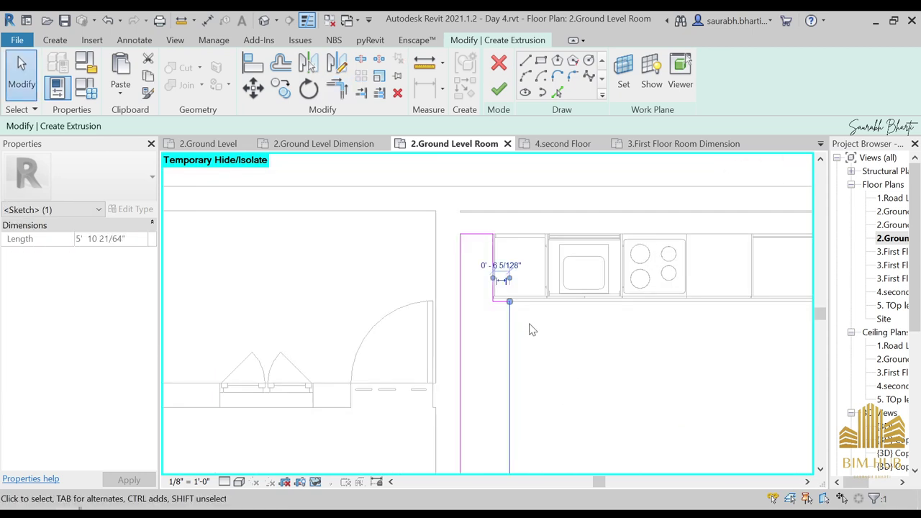
scroll(506, 275, up, 2)
click(492, 263)
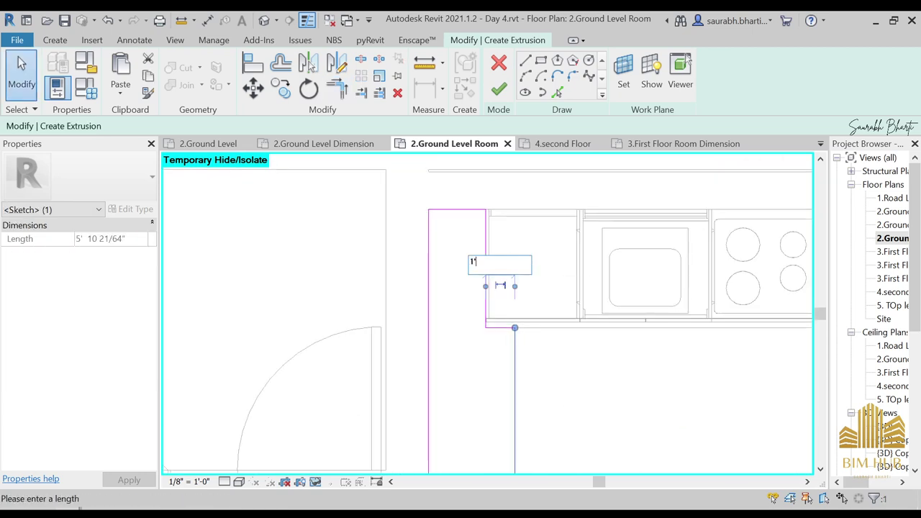
key(Return)
click(521, 302)
Set the right profile's lower leg to a width of 2'-0" by moving its inner edge
scroll(518, 301, down, 5)
middle_drag(654, 353, 574, 337)
scroll(569, 333, up, 2)
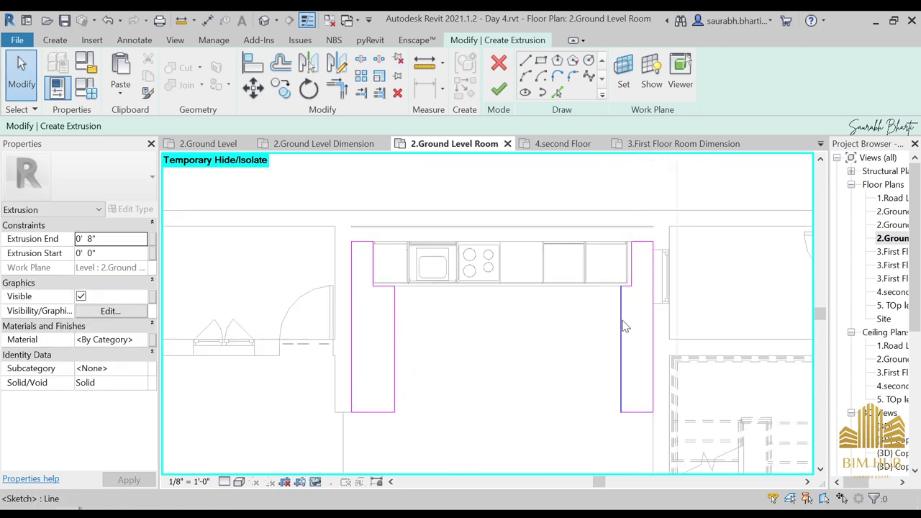
click(622, 326)
scroll(604, 272, up, 2)
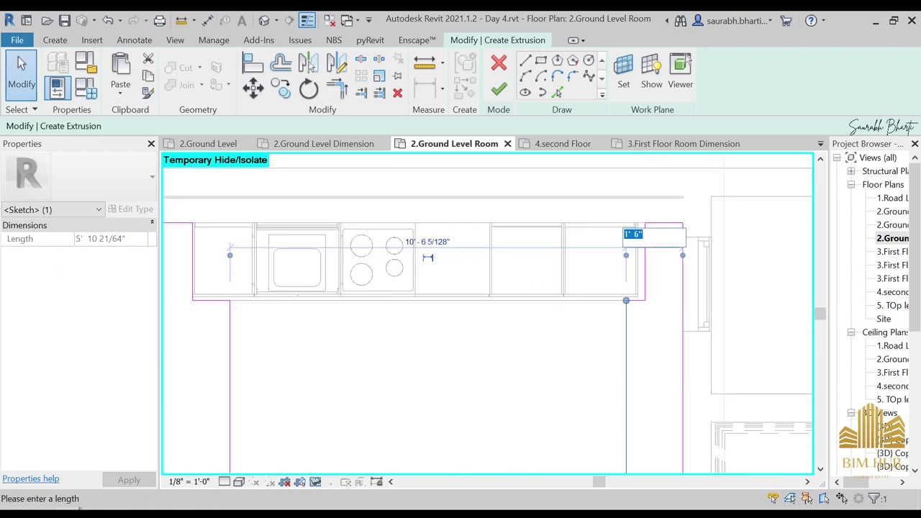
key(Return)
click(655, 244)
key(Return)
key(Escape)
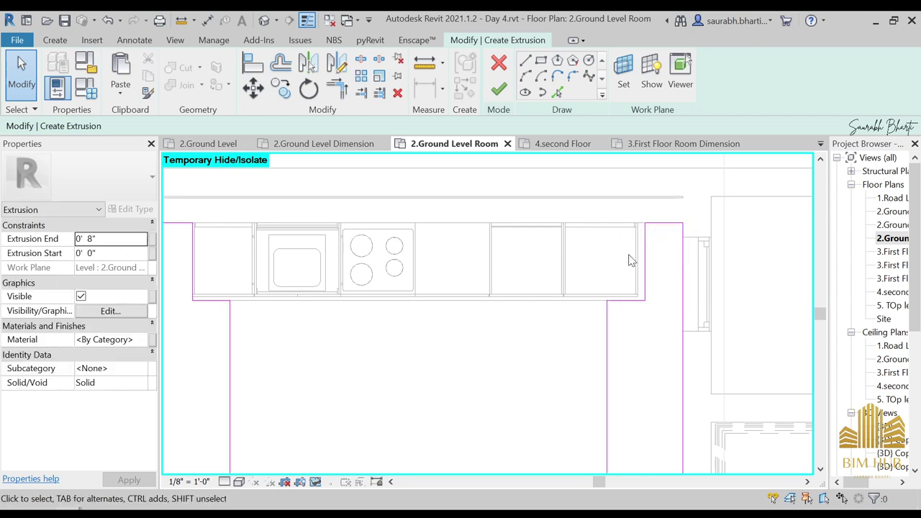
Place an aligned dimension across the width of the left profile's lower leg
scroll(427, 298, down, 2)
key(i)
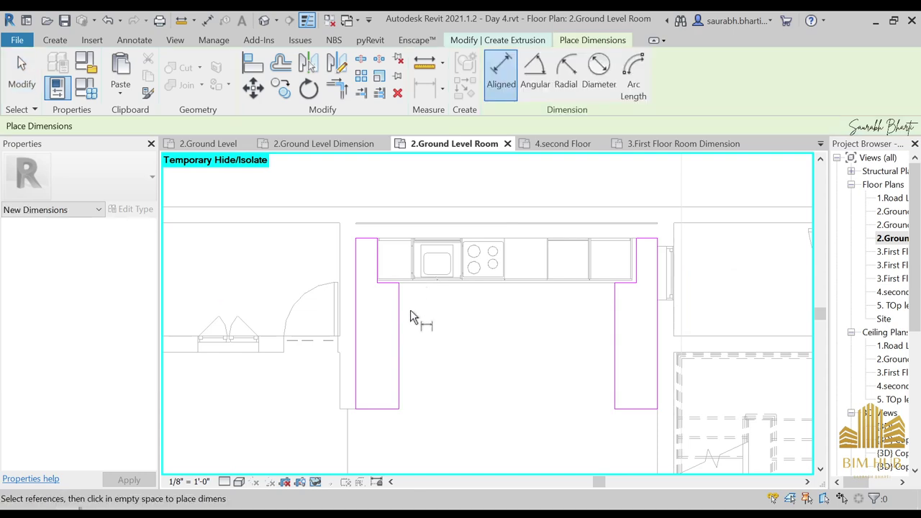
scroll(411, 309, up, 2)
click(404, 323)
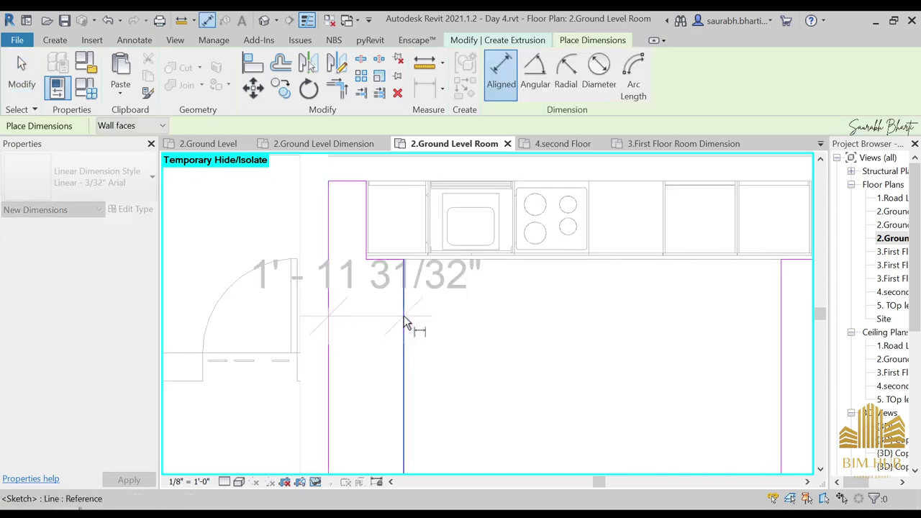
click(376, 319)
scroll(376, 327, down, 1)
key(Escape)
Set the left profile's lower leg to a width of 2'-0" and delete the aligned dimension across it
scroll(375, 328, up, 2)
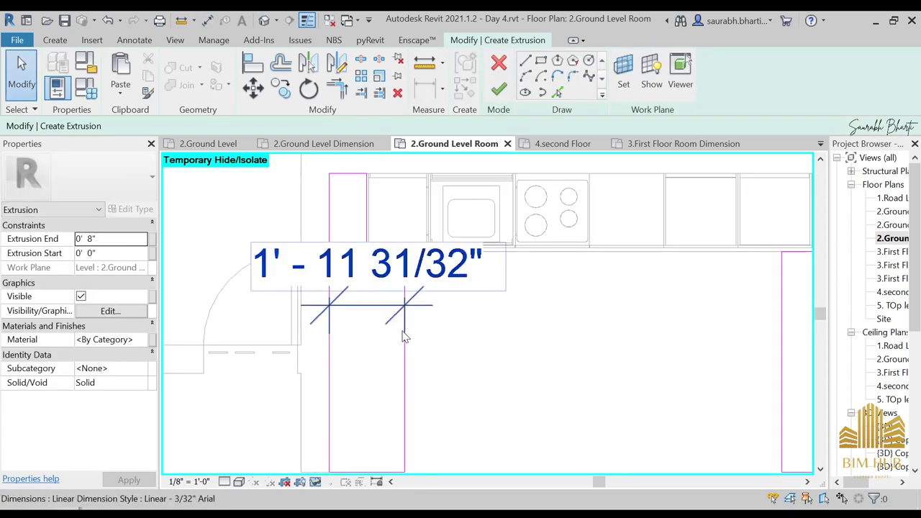
click(406, 336)
click(405, 350)
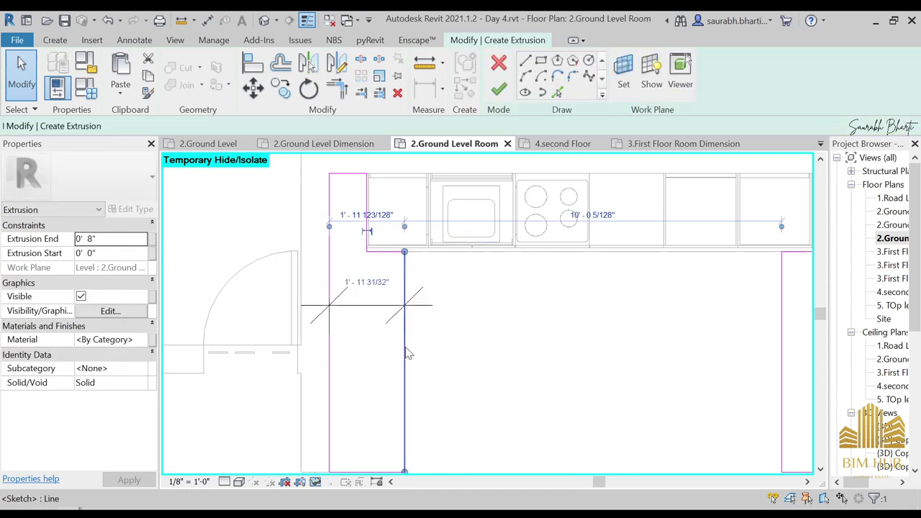
click(353, 219)
key(Escape)
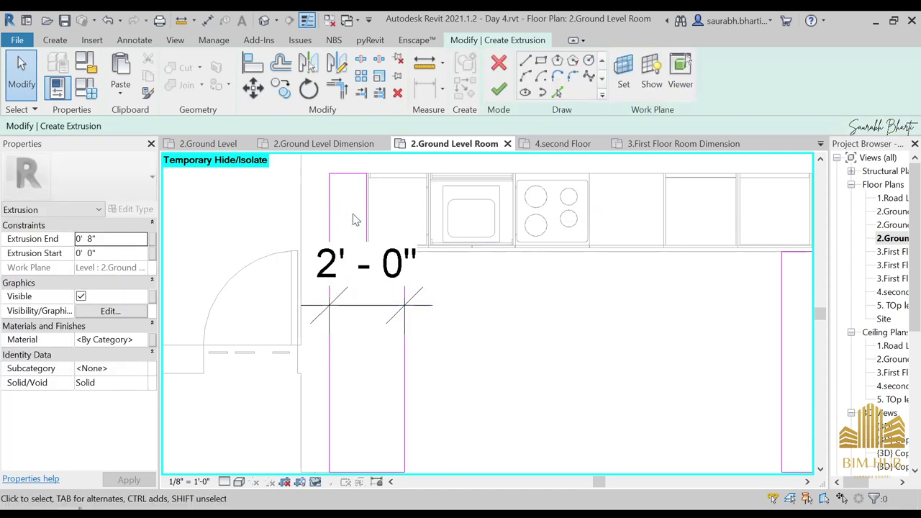
click(389, 308)
key(Escape)
scroll(503, 199, down, 3)
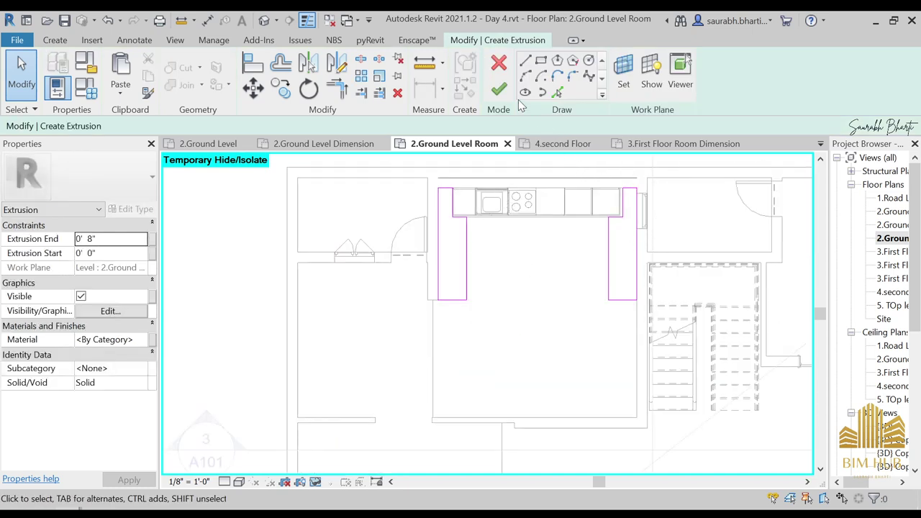
Examine the stepped corners of both profiles and check the right vertical line against the countertop's end
scroll(472, 237, up, 2)
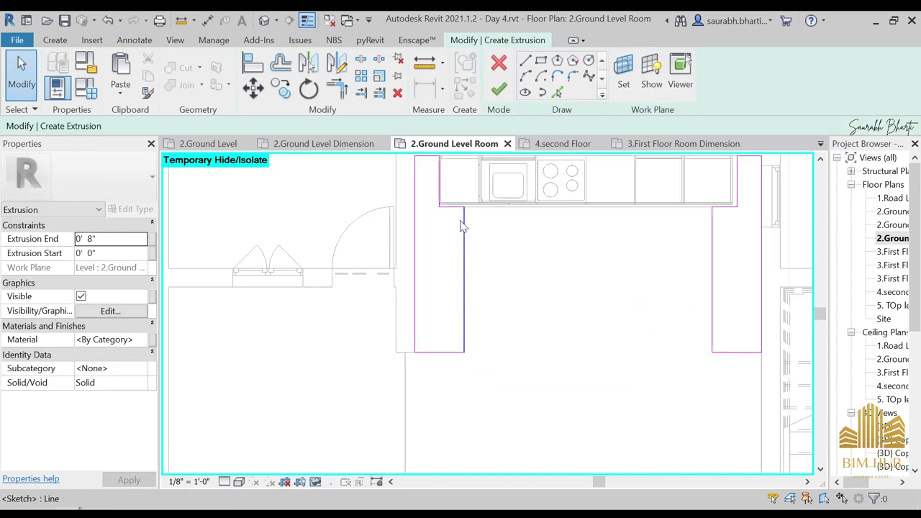
scroll(471, 207, up, 4)
middle_drag(663, 264, 502, 411)
scroll(802, 341, up, 1)
middle_drag(802, 345, 480, 335)
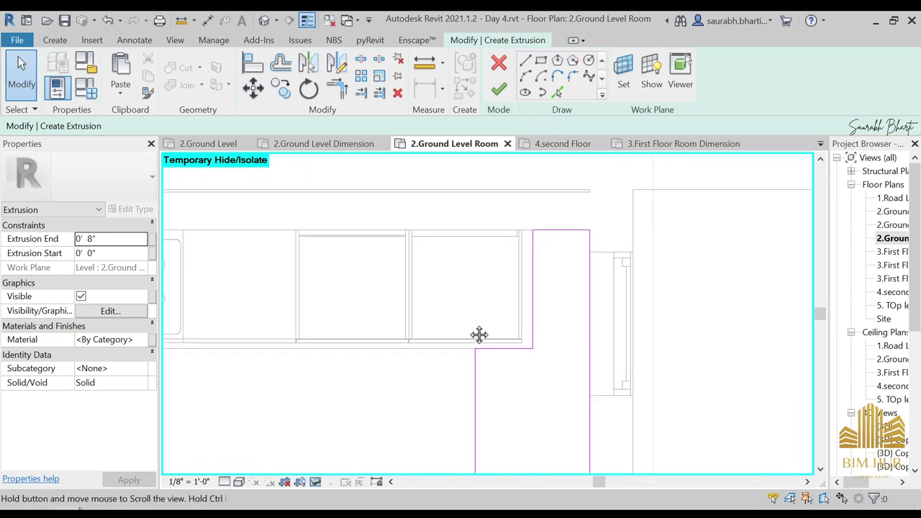
scroll(524, 301, up, 3)
click(539, 297)
mouse_move(516, 294)
mouse_down()
mouse_move(516, 282)
mouse_move(530, 282)
mouse_up()
scroll(516, 282, down, 3)
scroll(516, 281, up, 2)
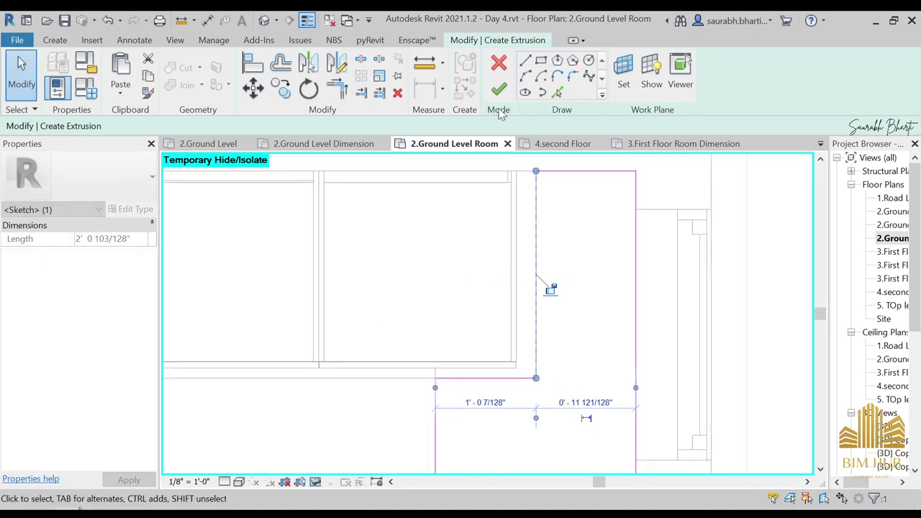
Finish the sketch, set the extrusion to start at 2' 6" and end at 2' 9", and finish the in-place model
click(498, 89)
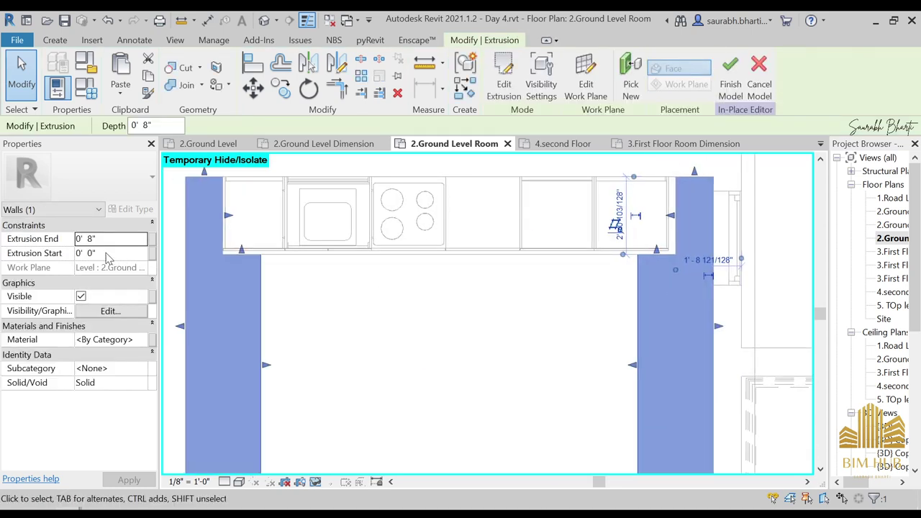
click(115, 240)
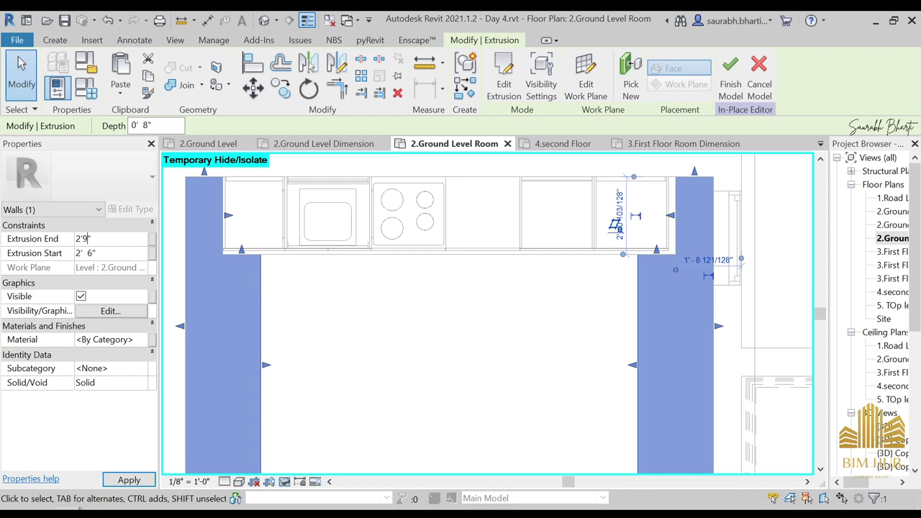
key(Return)
click(730, 81)
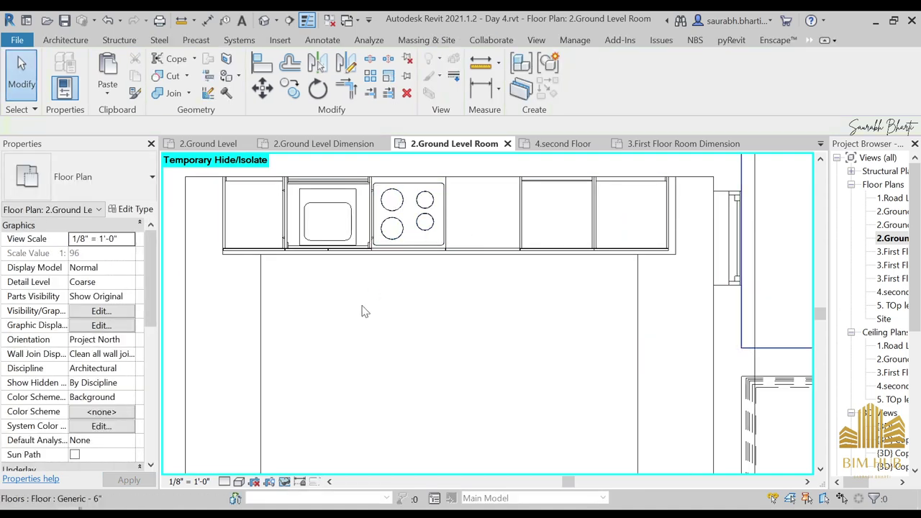
Open the default 3D view and enable its section box
click(264, 21)
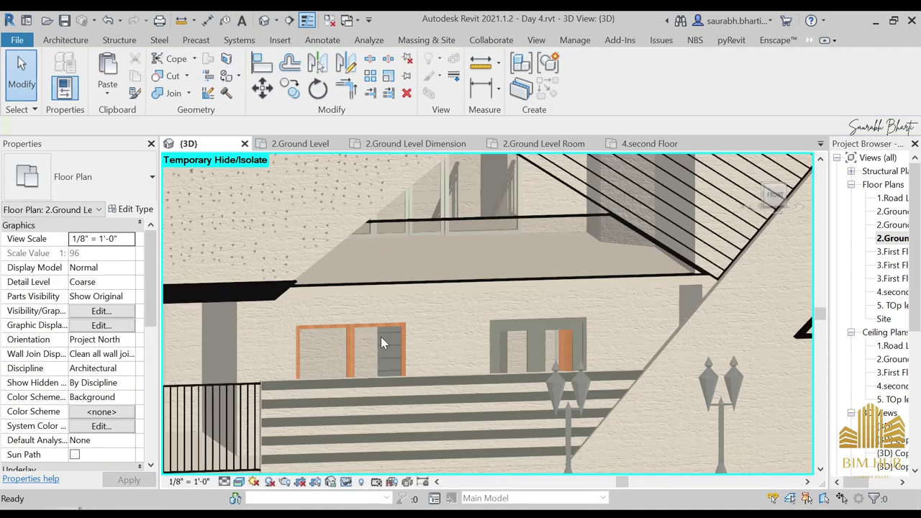
scroll(425, 298, down, 5)
scroll(83, 374, down, 3)
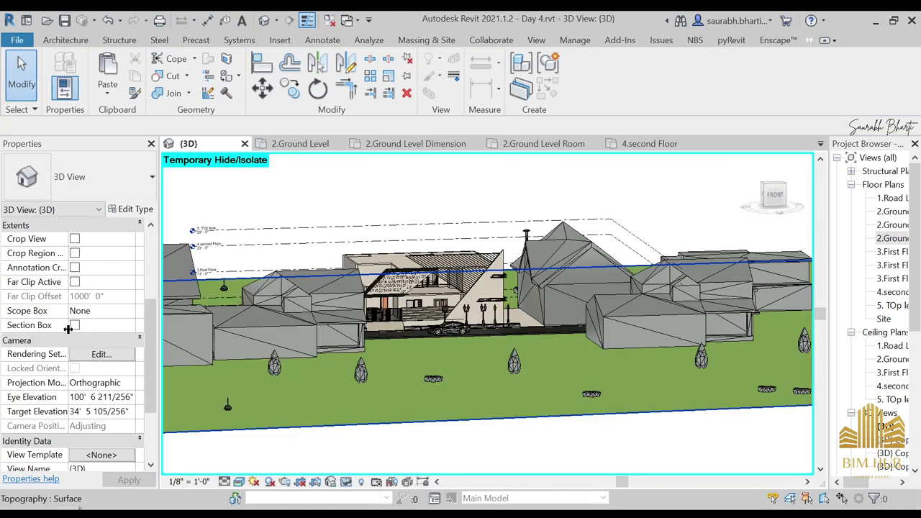
scroll(439, 371, down, 4)
scroll(288, 346, up, 4)
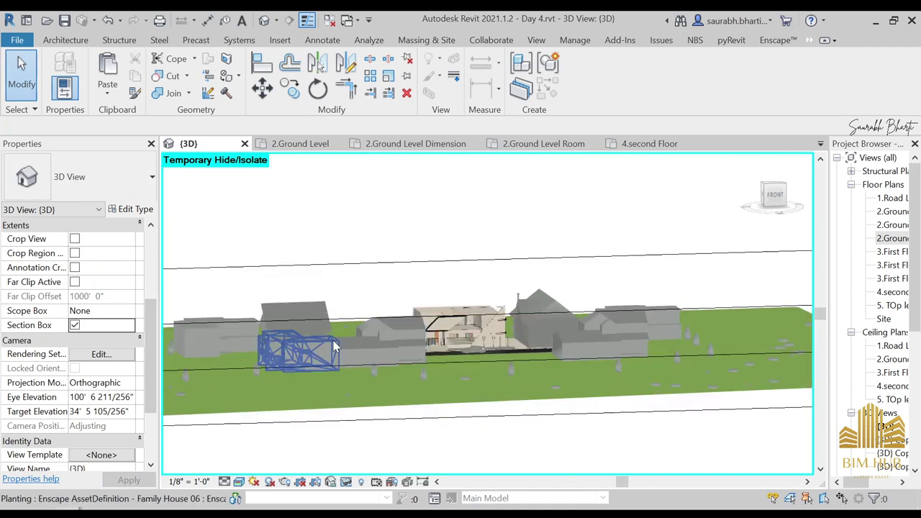
Hide the Family House 05 and Family House 02 models beside the main house in the 3D view
click(288, 346)
right_click(309, 345)
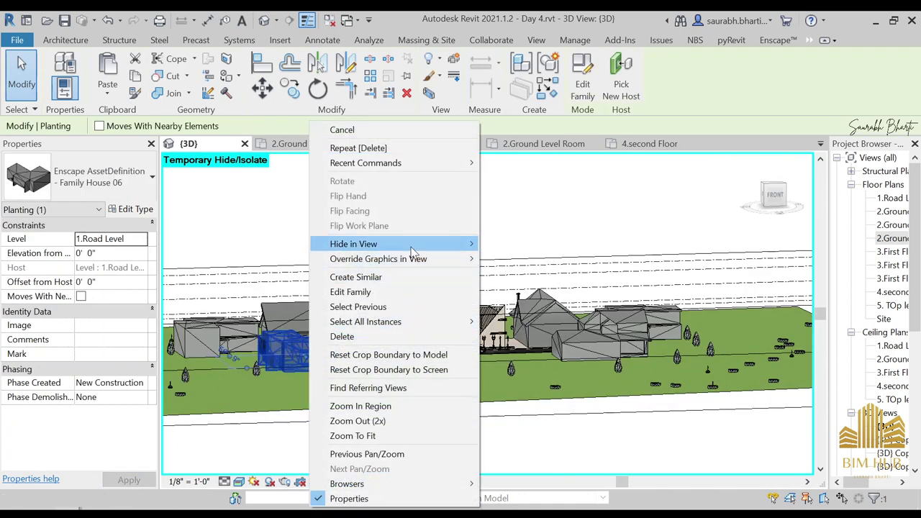
click(546, 308)
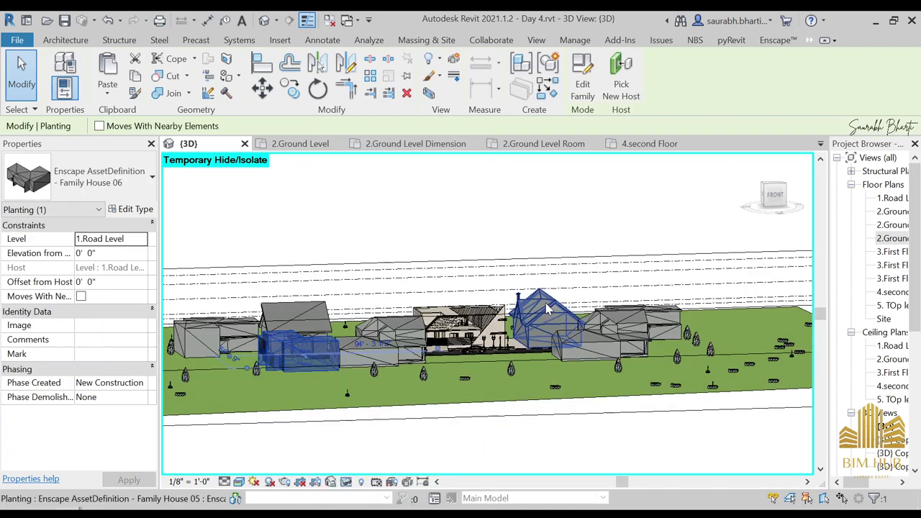
click(545, 308)
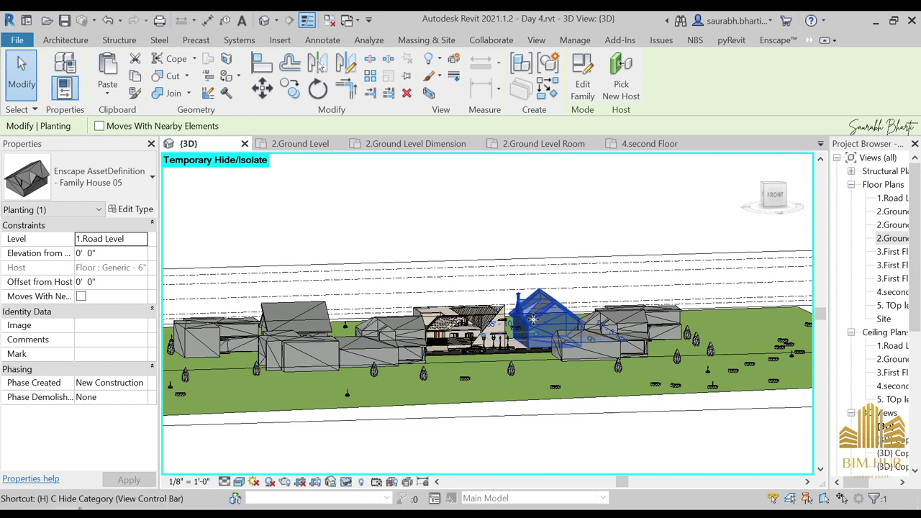
key(Escape)
click(304, 306)
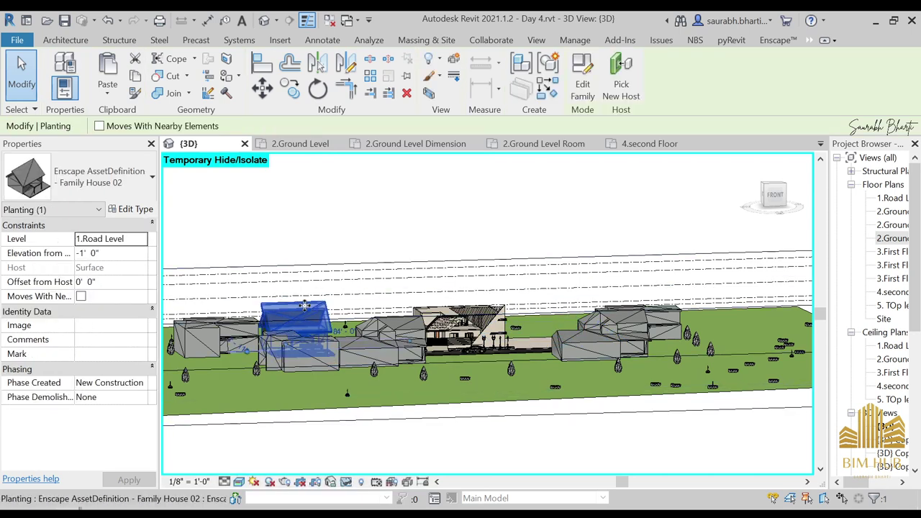
key(Escape)
Hide the Family House 06 and Family House 08 models around the main house, including all their instances
click(310, 351)
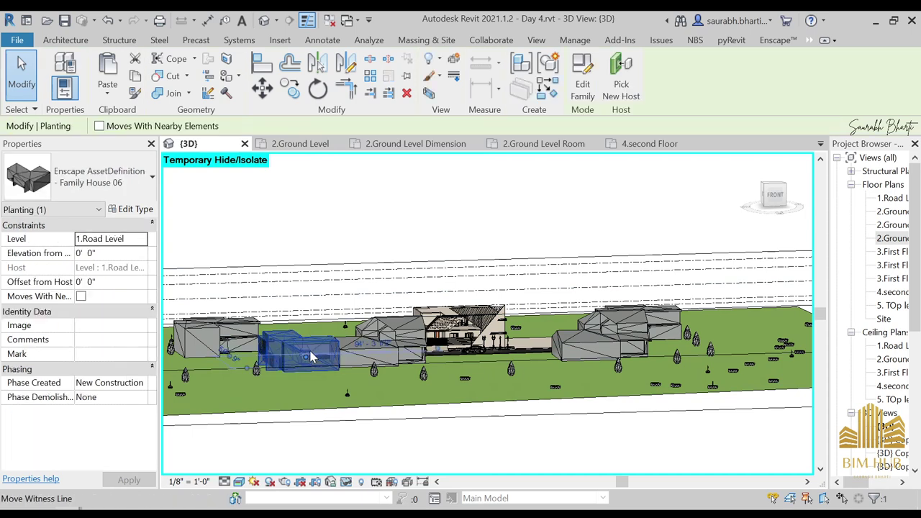
key(s)
key(a)
key(Escape)
scroll(309, 351, up, 5)
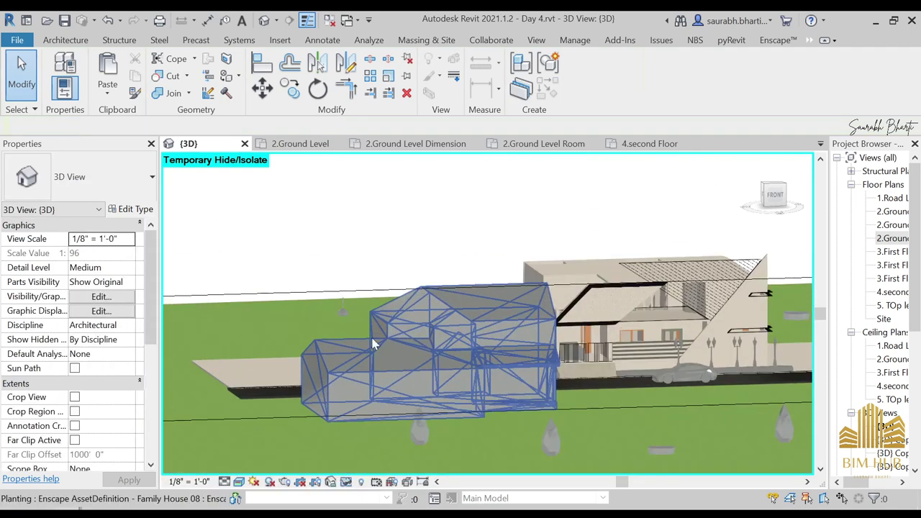
click(454, 334)
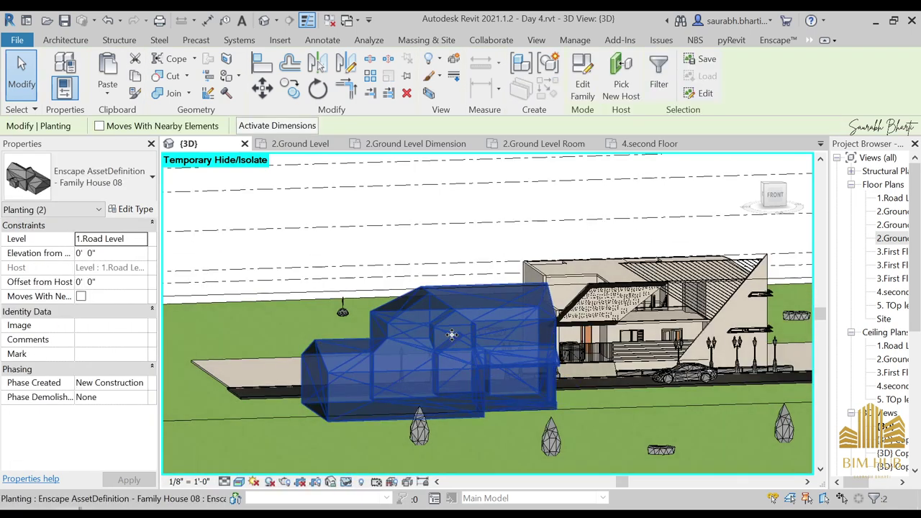
key(Delete)
scroll(550, 324, down, 6)
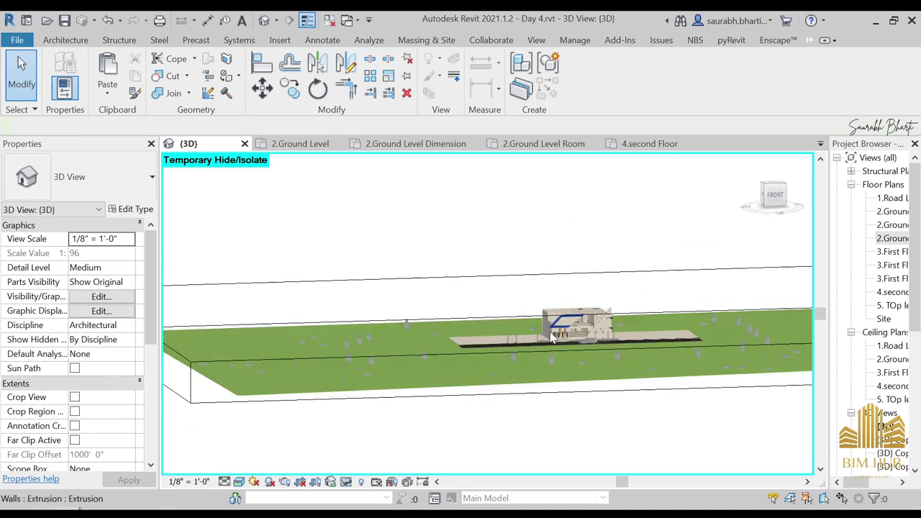
Pull the section box's right and left faces in close to the main house
shift+middle_drag(550, 323, 705, 399)
scroll(747, 336, up, 3)
click(711, 338)
scroll(706, 340, down, 4)
scroll(696, 398, up, 3)
drag(709, 403, 547, 398)
drag(243, 389, 464, 389)
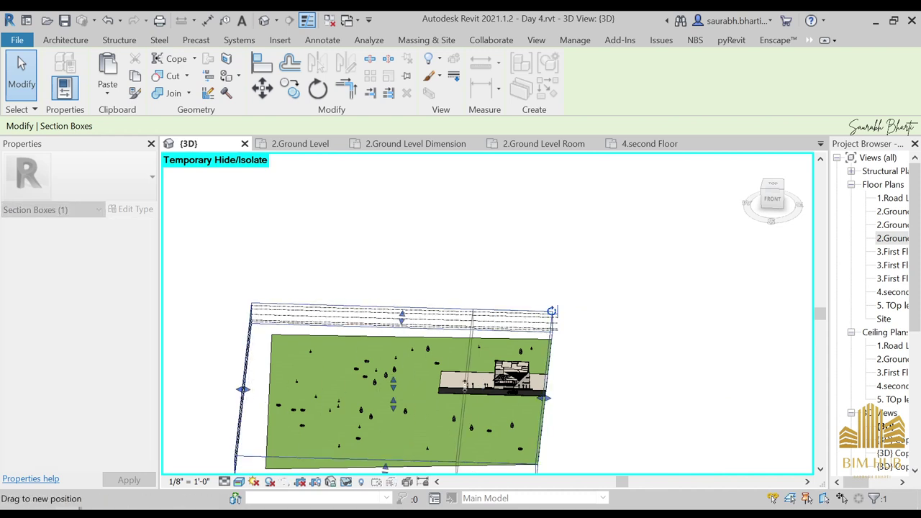
Pull the section box's back and front faces in so it encloses only the house and the adjoining road
drag(512, 324, 509, 351)
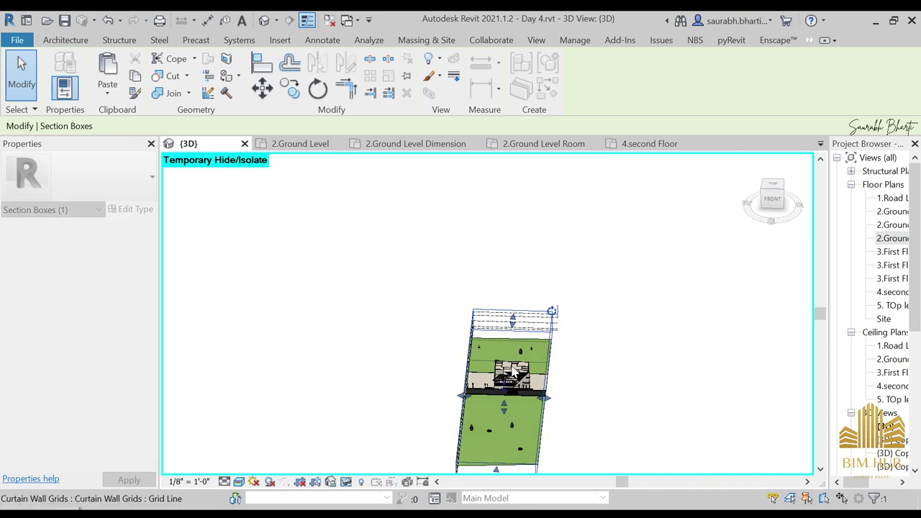
scroll(514, 372, down, 3)
scroll(511, 372, up, 4)
drag(518, 404, 529, 310)
scroll(441, 338, up, 1)
middle_drag(438, 347, 511, 362)
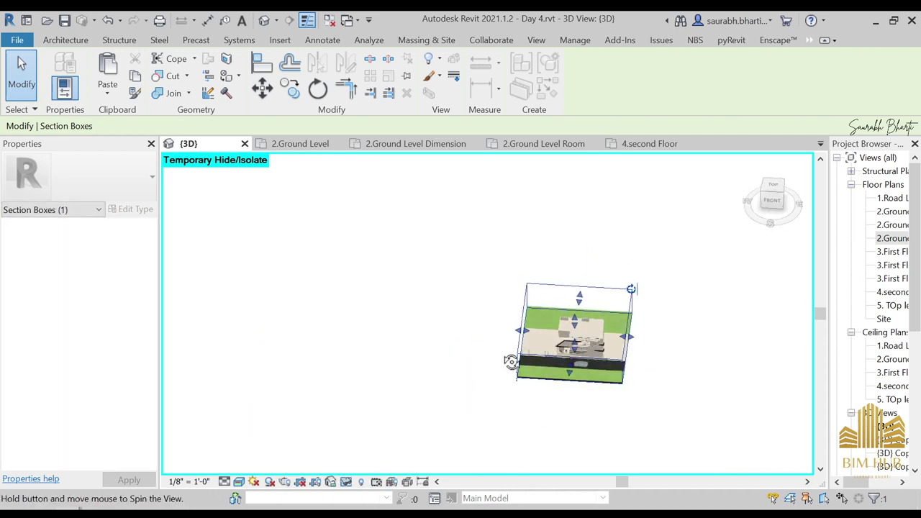
From the front view, lower the section box's upper face to cut through the ground floor below the First Floor level
click(773, 200)
scroll(616, 299, up, 4)
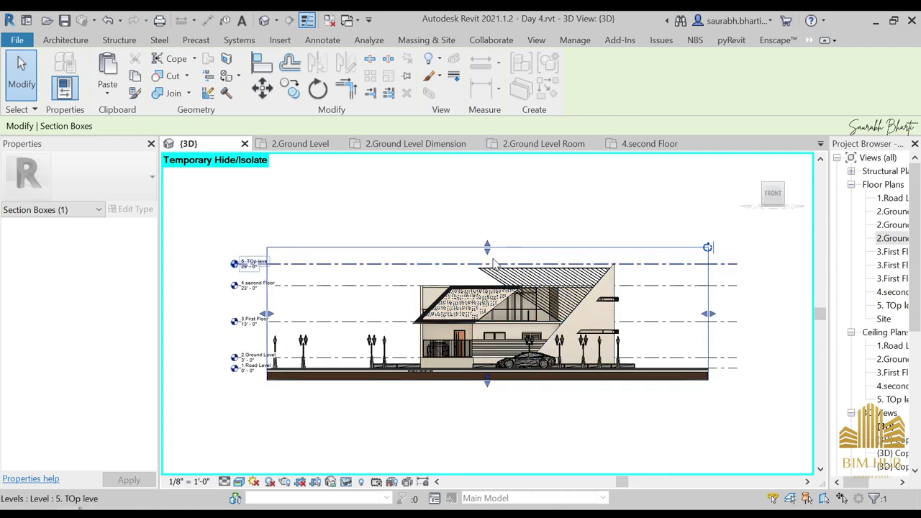
drag(488, 248, 500, 351)
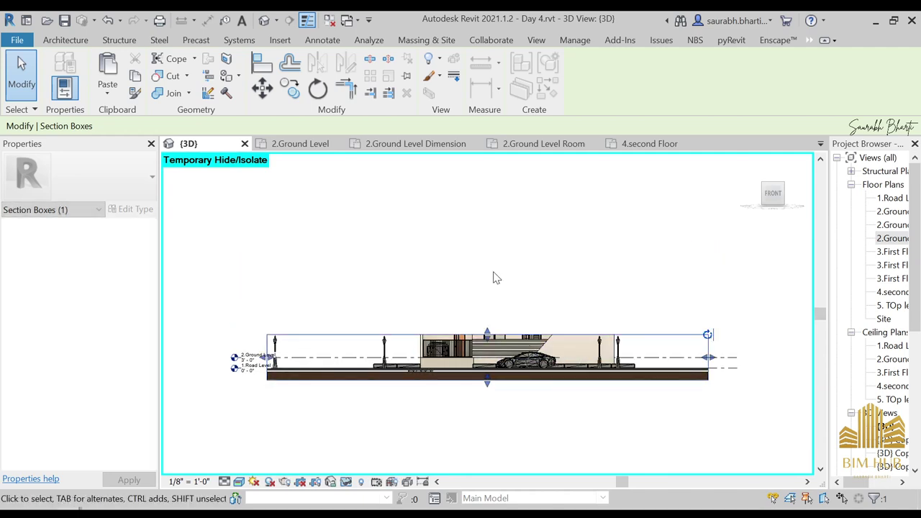
Examine the kitchen in the cut-open 3D view, checking how the extruded side slabs meet the countertop and cabinets
shift+middle_drag(494, 276, 527, 383)
scroll(506, 328, up, 2)
scroll(501, 382, up, 4)
middle_drag(563, 365, 589, 306)
scroll(538, 334, up, 3)
scroll(542, 340, down, 3)
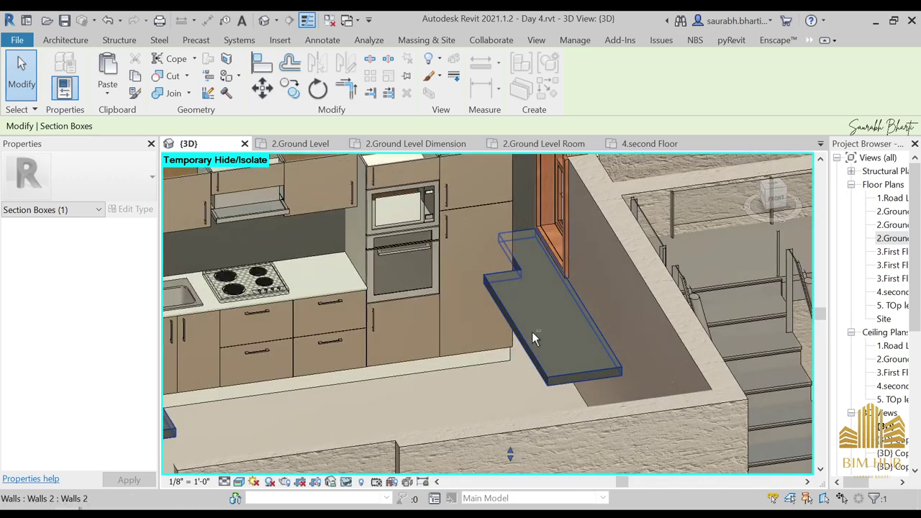
shift+middle_drag(532, 331, 587, 331)
scroll(531, 345, down, 3)
shift+middle_drag(531, 345, 589, 405)
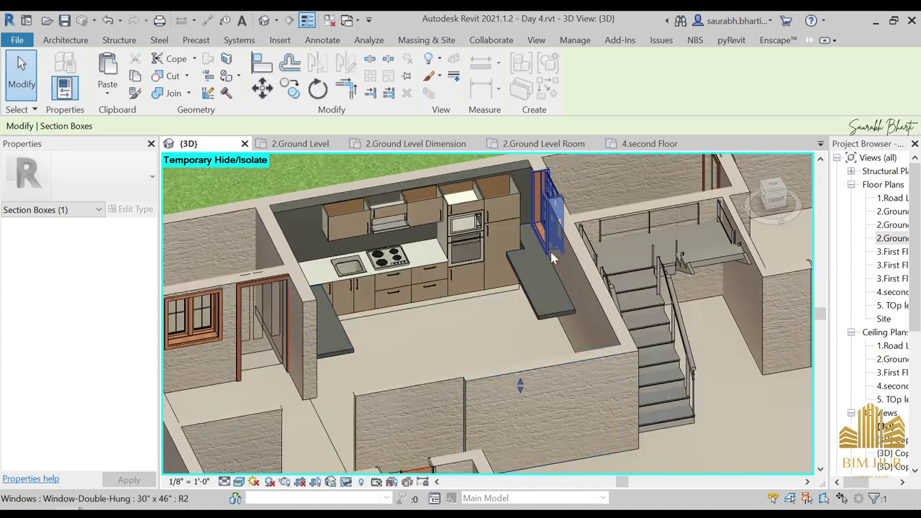
scroll(552, 254, up, 3)
shift+middle_drag(540, 288, 503, 296)
middle_drag(670, 274, 637, 319)
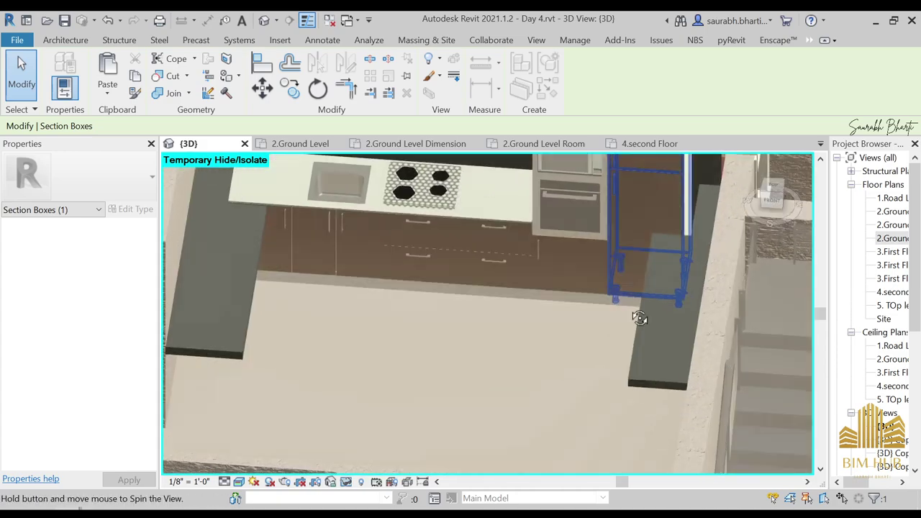
scroll(637, 294, up, 3)
Reopen the side slabs' extrusion sketch and move the right profile's upper inner vertical edge to the tall cabinet's outer side
click(609, 274)
click(775, 189)
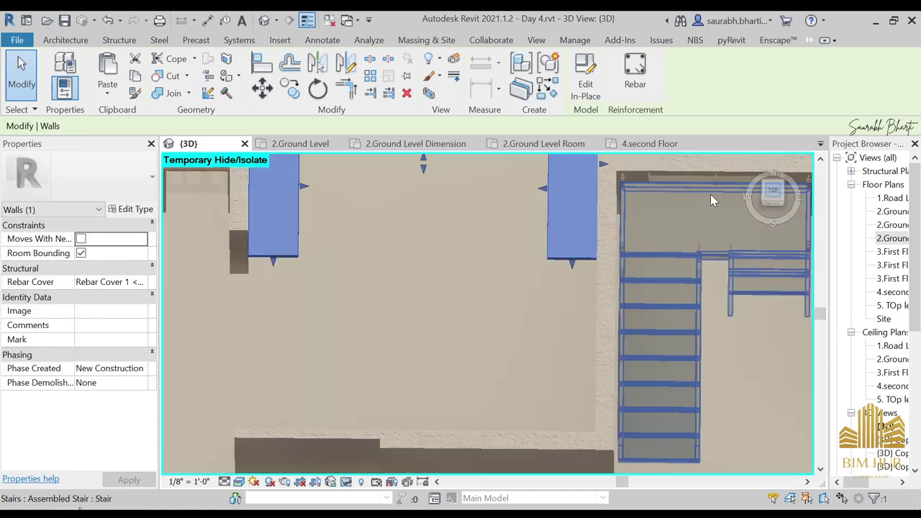
click(585, 86)
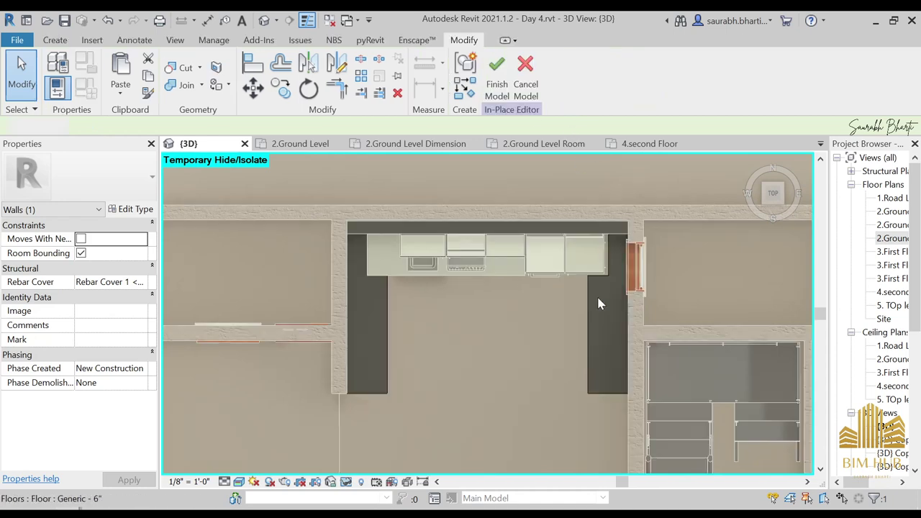
scroll(596, 294, up, 3)
click(611, 266)
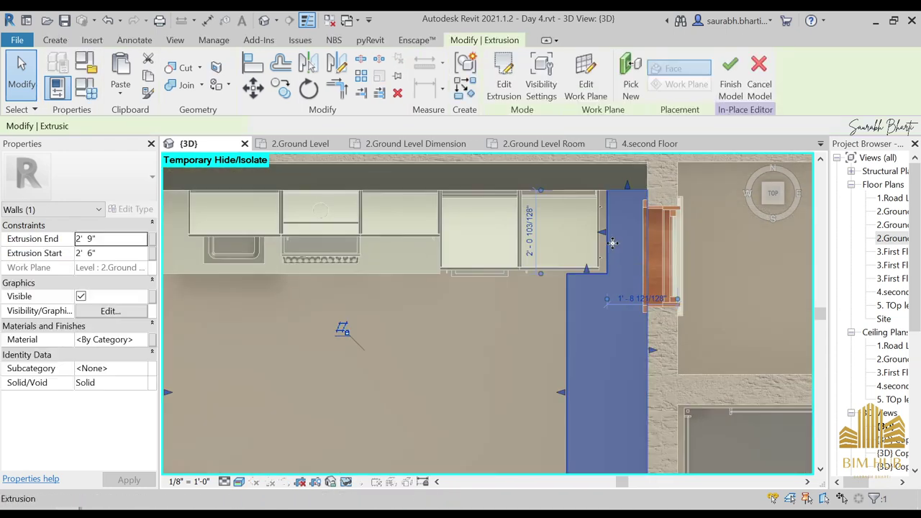
click(504, 85)
scroll(620, 236, up, 3)
click(599, 229)
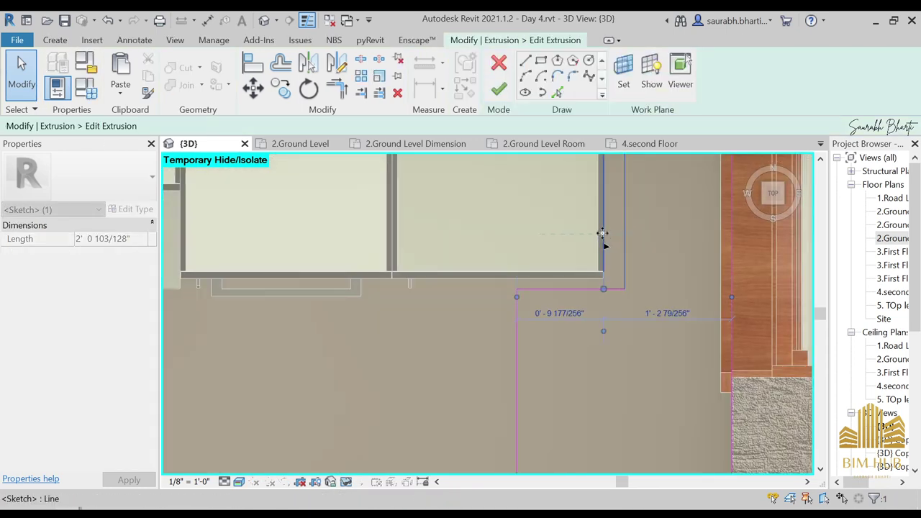
Move the right profile's short horizontal edge to the tall cabinet's front face and finish the extrusion sketch
scroll(566, 288, up, 4)
drag(569, 249, 570, 224)
scroll(540, 229, down, 4)
scroll(417, 243, down, 3)
middle_drag(461, 254, 782, 260)
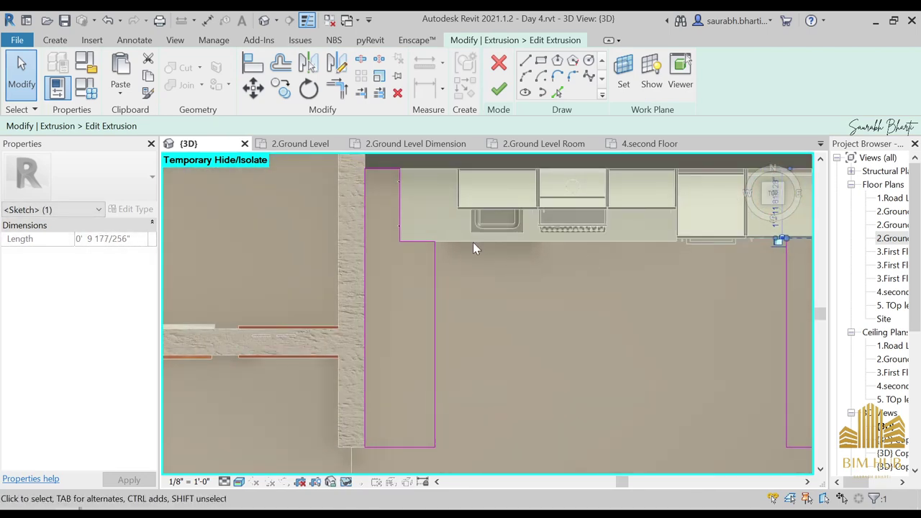
click(499, 90)
Check the fit of both side slabs around the kitchen and finish the in-place model
scroll(455, 293, down, 5)
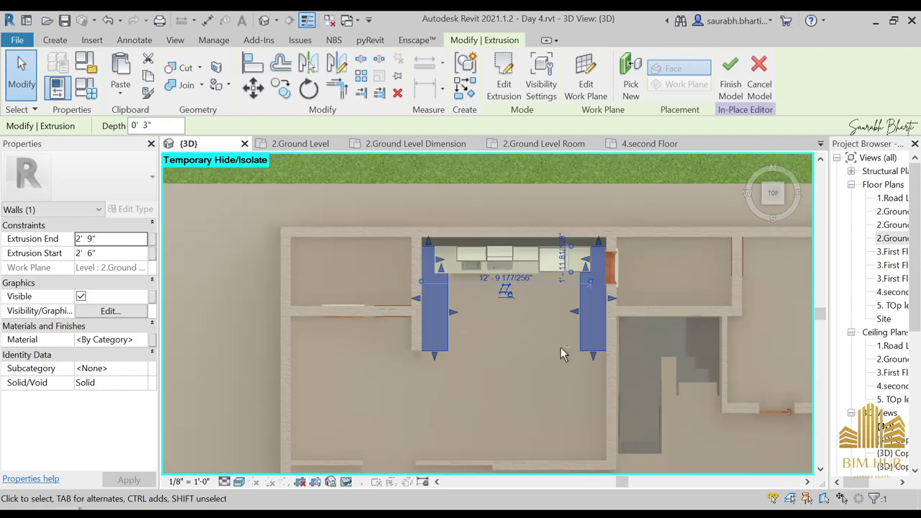
key(Escape)
shift+middle_drag(579, 354, 601, 275)
scroll(600, 274, up, 4)
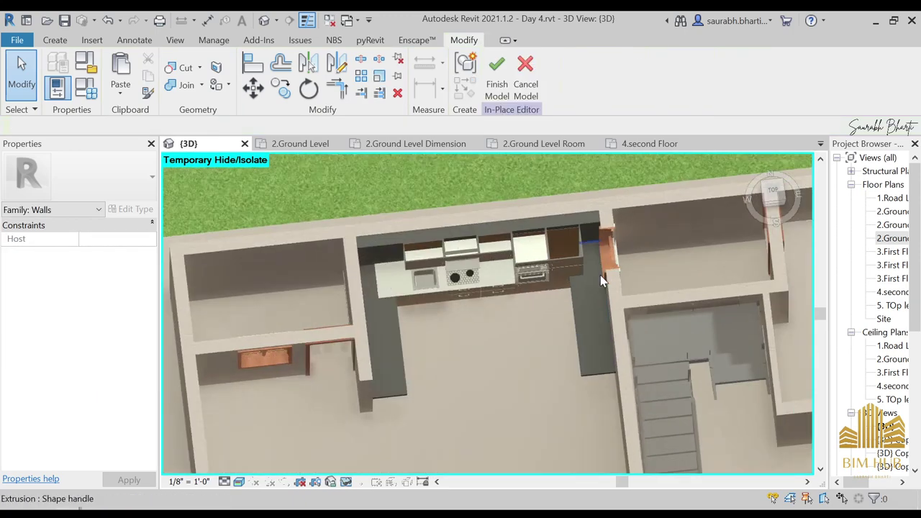
shift+middle_drag(569, 317, 583, 254)
scroll(580, 337, down, 3)
shift+middle_drag(595, 408, 579, 272)
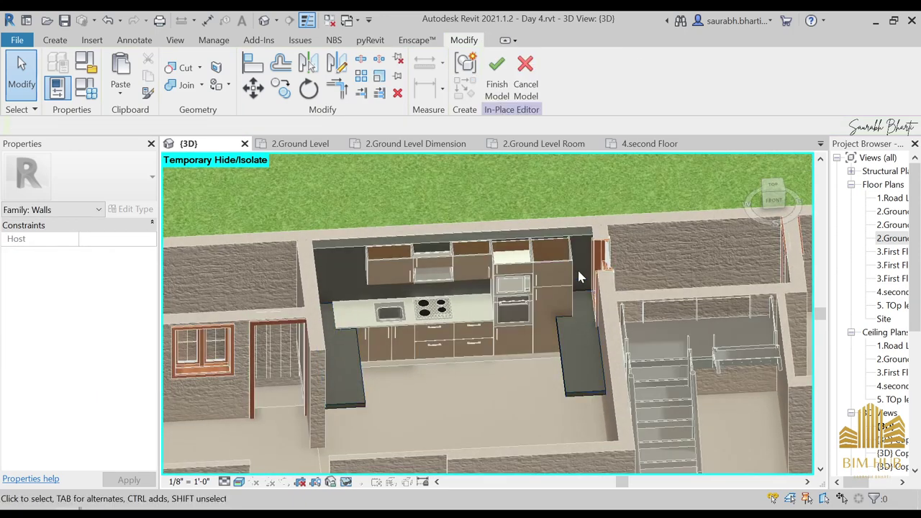
click(497, 72)
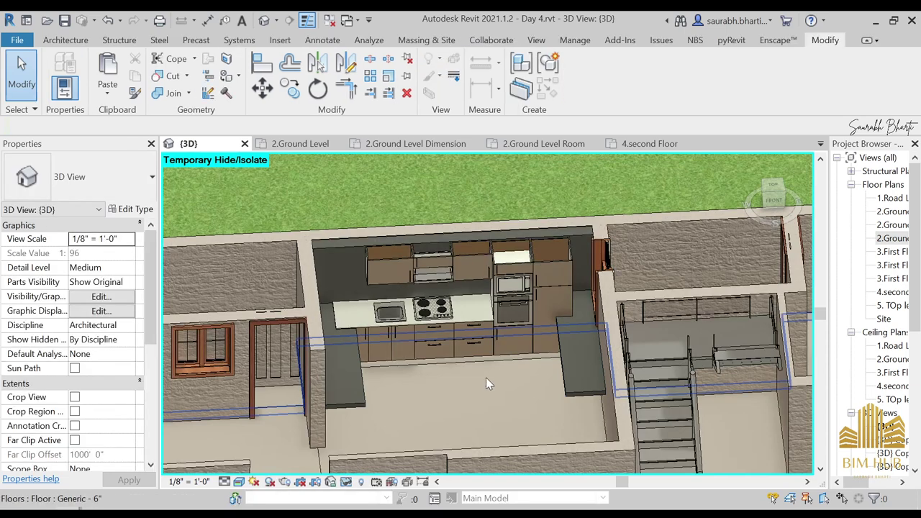
Reopen the in-place side slabs for editing and select their extrusion
click(575, 359)
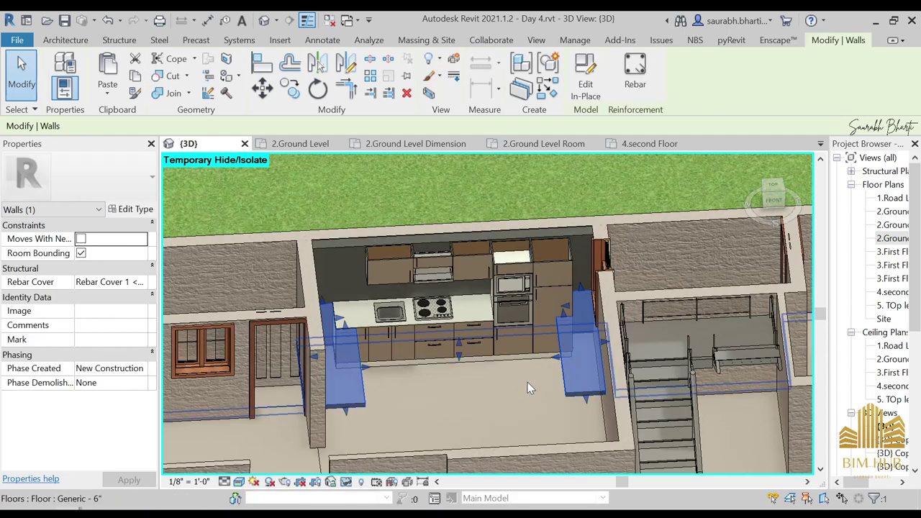
click(585, 80)
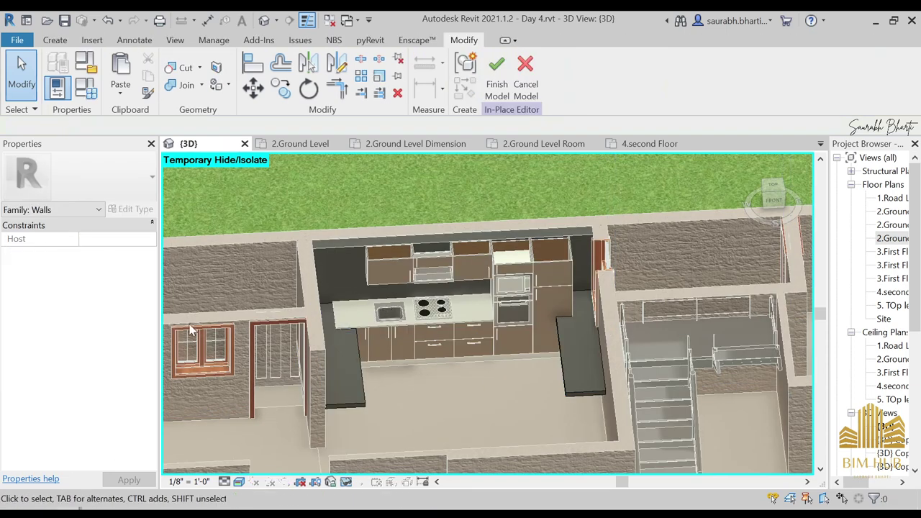
click(579, 358)
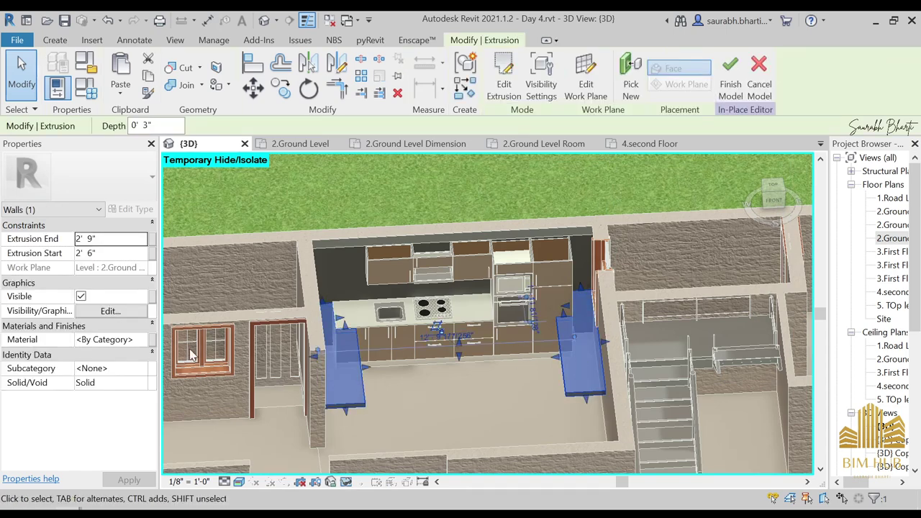
Create a new material for the side slab extrusion and name it 1.kitchen salb
click(141, 343)
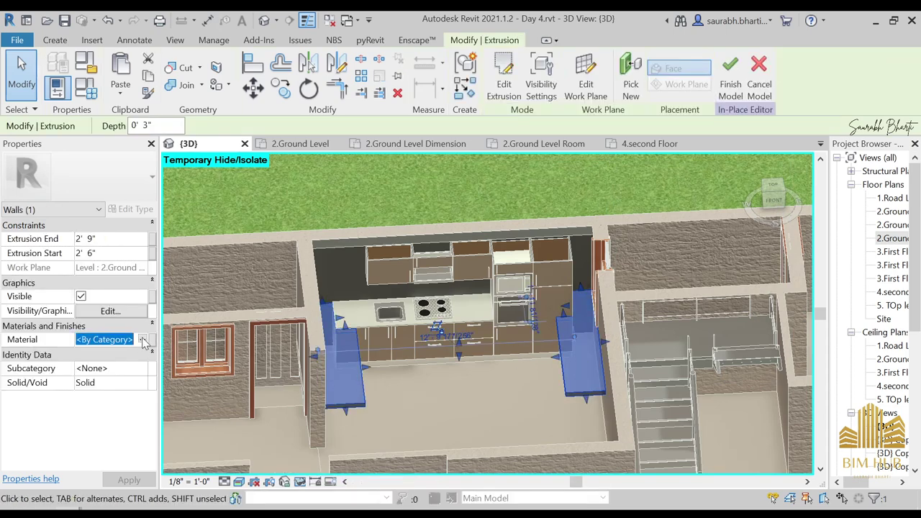
click(143, 340)
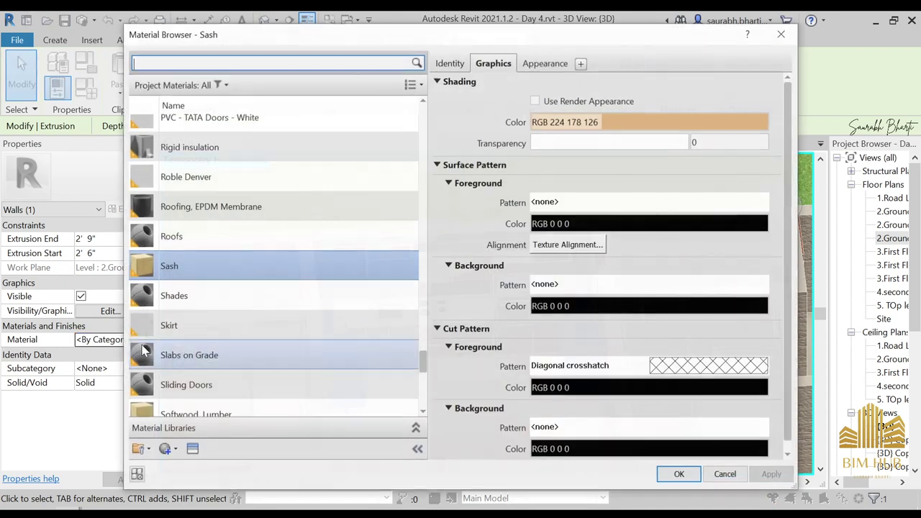
click(166, 449)
click(187, 470)
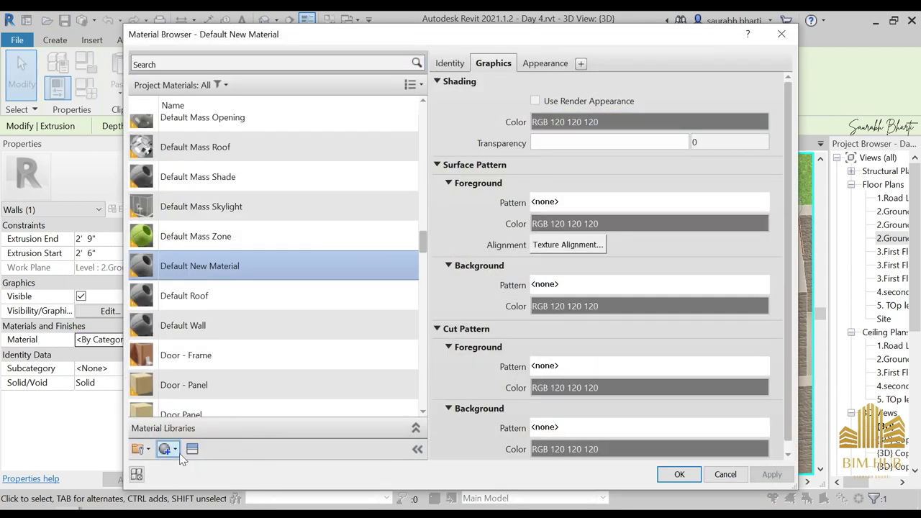
right_click(220, 252)
click(248, 285)
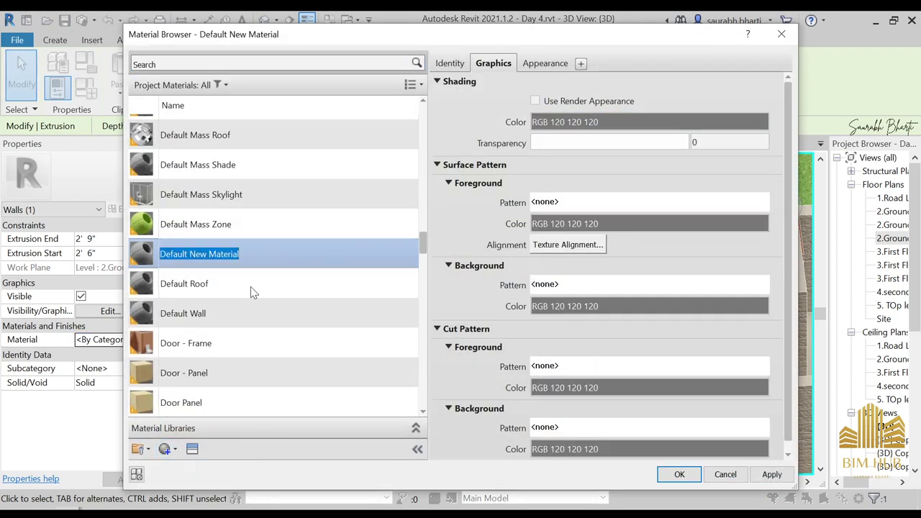
text(1.k)
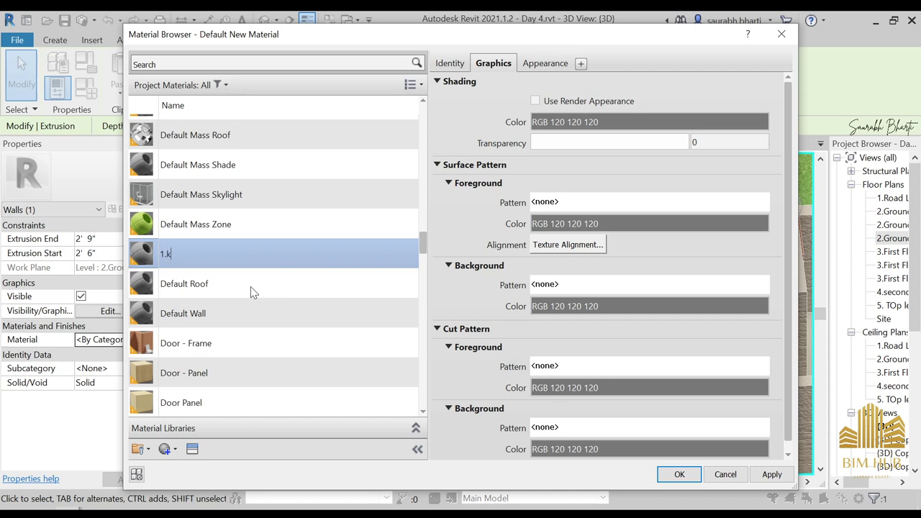
text(itchen salb)
key(Return)
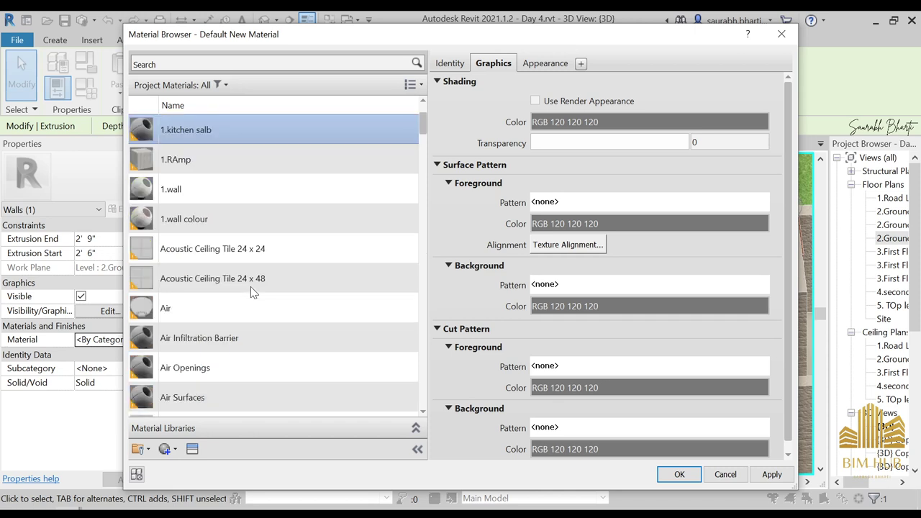
Give the 1.kitchen salb material the Coarse Polished - White stone appearance from the Appearance Library
click(193, 450)
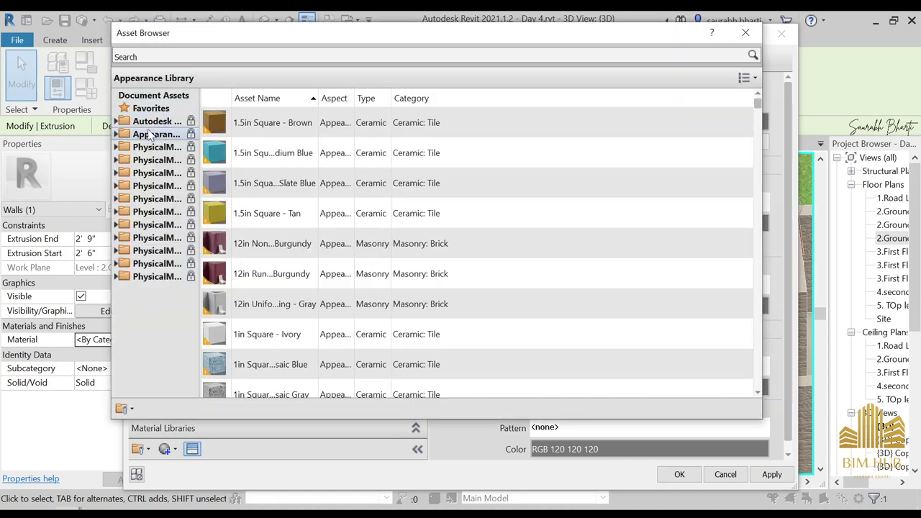
click(116, 135)
scroll(154, 244, down, 5)
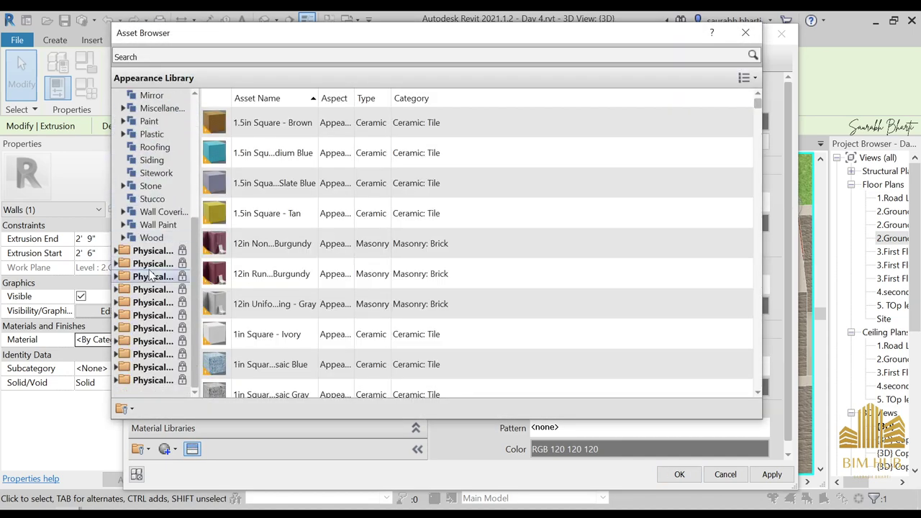
click(160, 211)
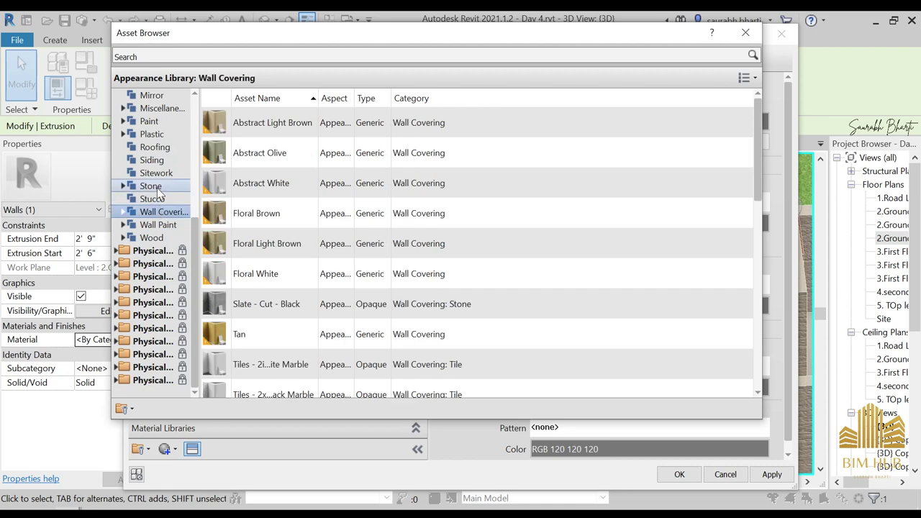
click(150, 185)
double_click(254, 164)
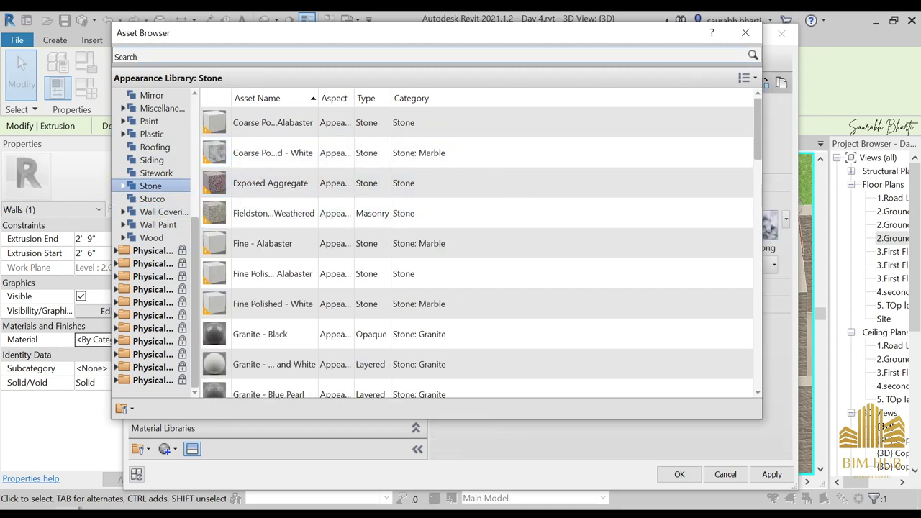
click(745, 32)
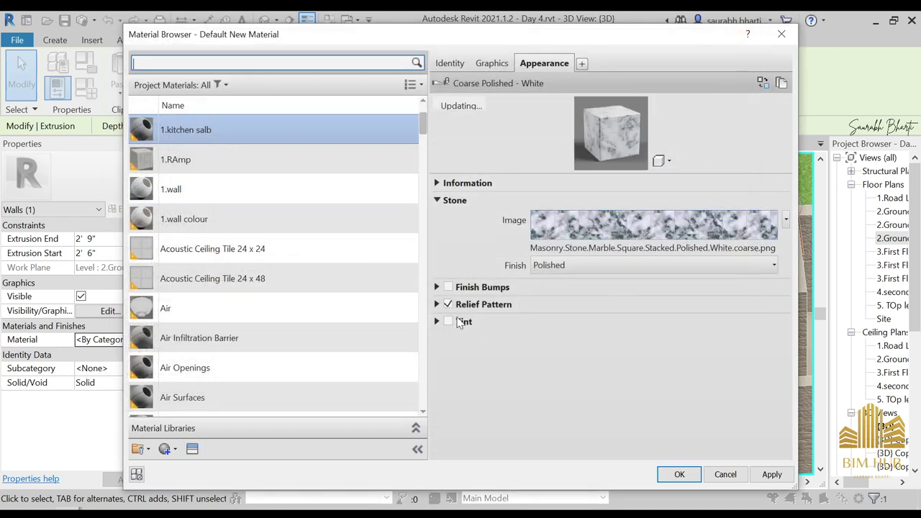
Tint the 1.kitchen salb appearance green with RGB 102 143 16 and try to assign the material to the slabs
click(451, 321)
click(625, 343)
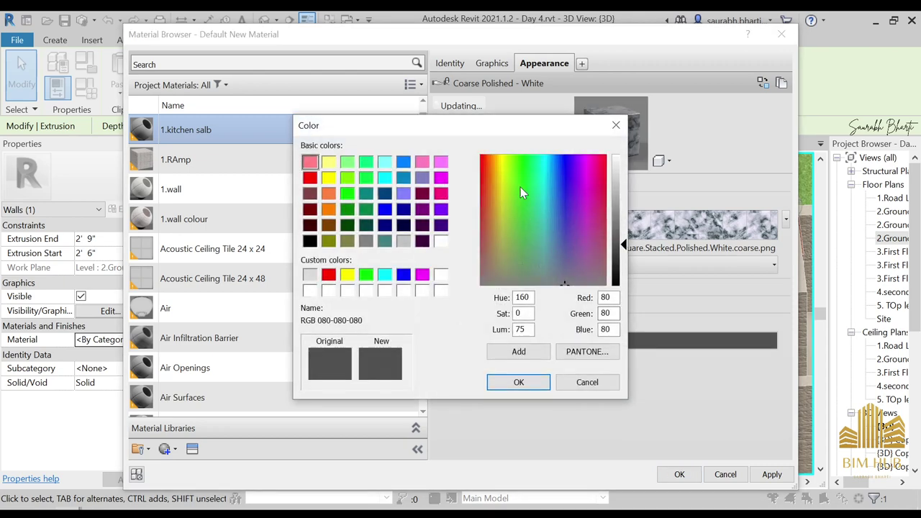
click(510, 171)
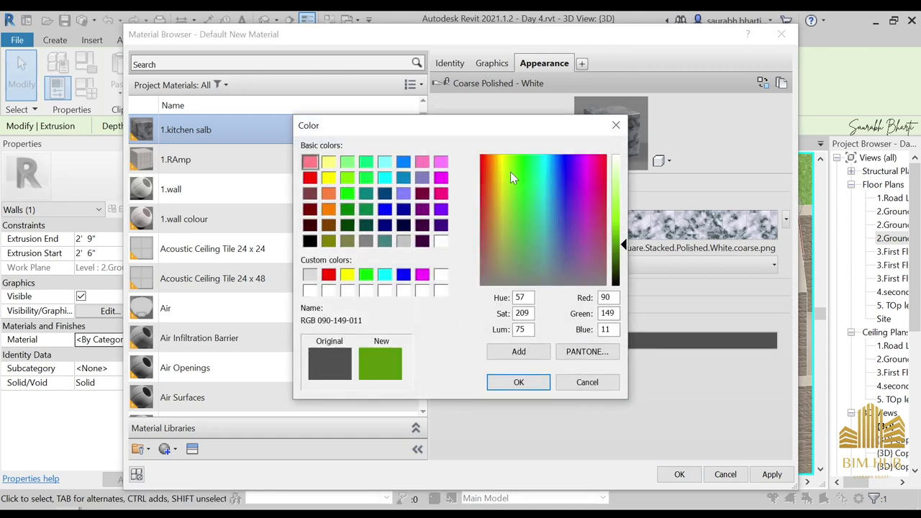
click(518, 382)
click(646, 349)
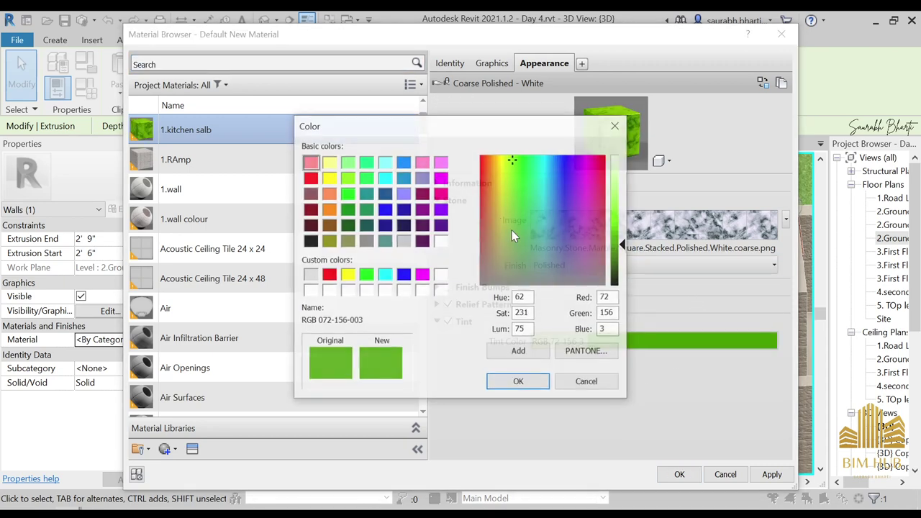
drag(513, 163, 509, 183)
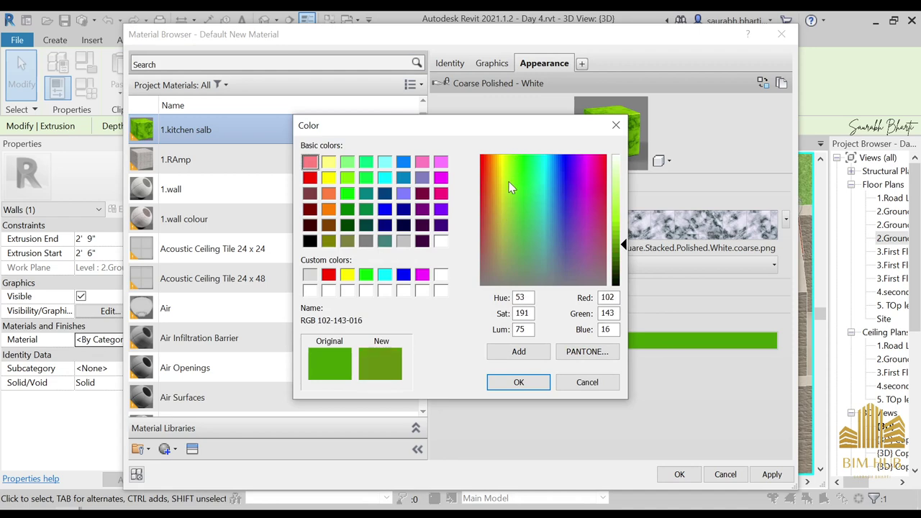
click(520, 383)
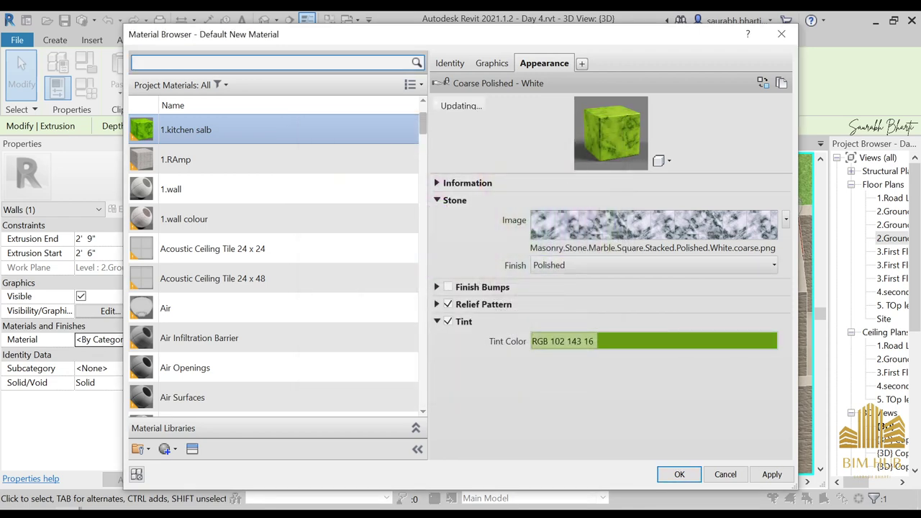
click(680, 474)
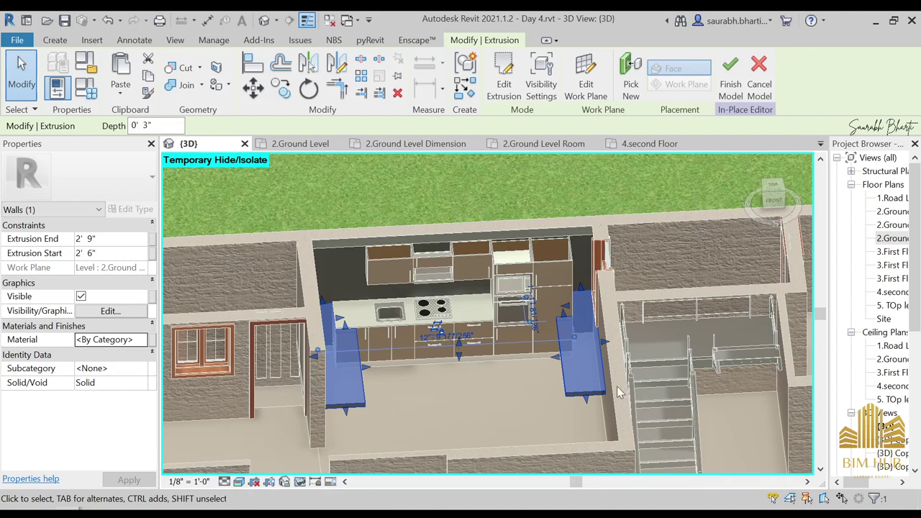
Reopen the material choice for the side slab extrusion and create a new material named 1.kitchen slab
click(586, 369)
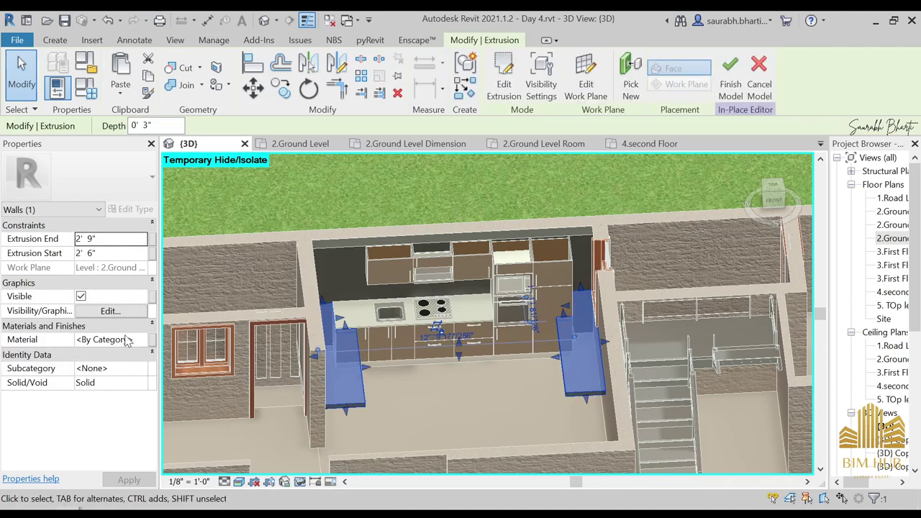
click(126, 340)
click(141, 340)
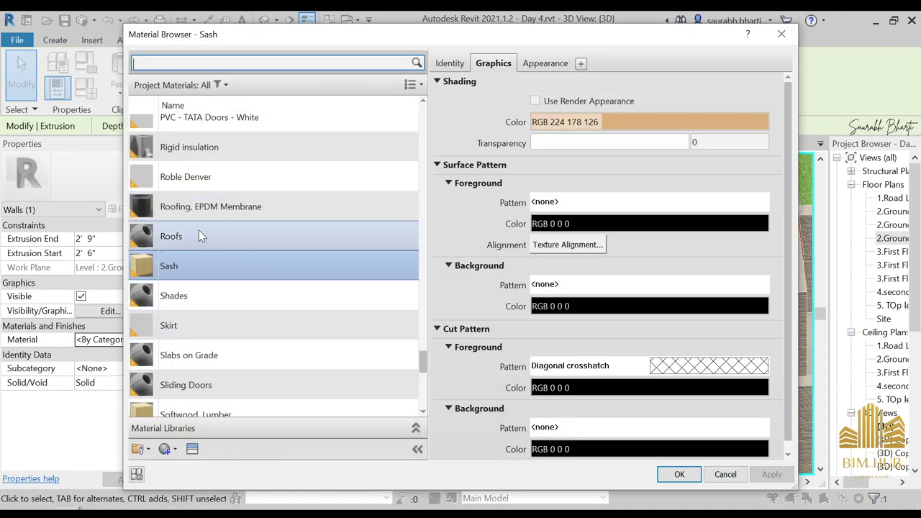
scroll(200, 236, up, 15)
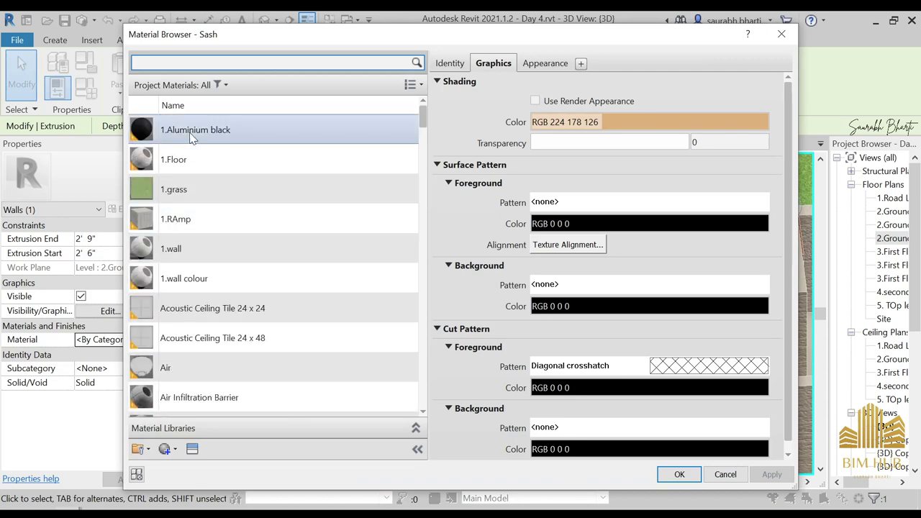
scroll(256, 324, down, 10)
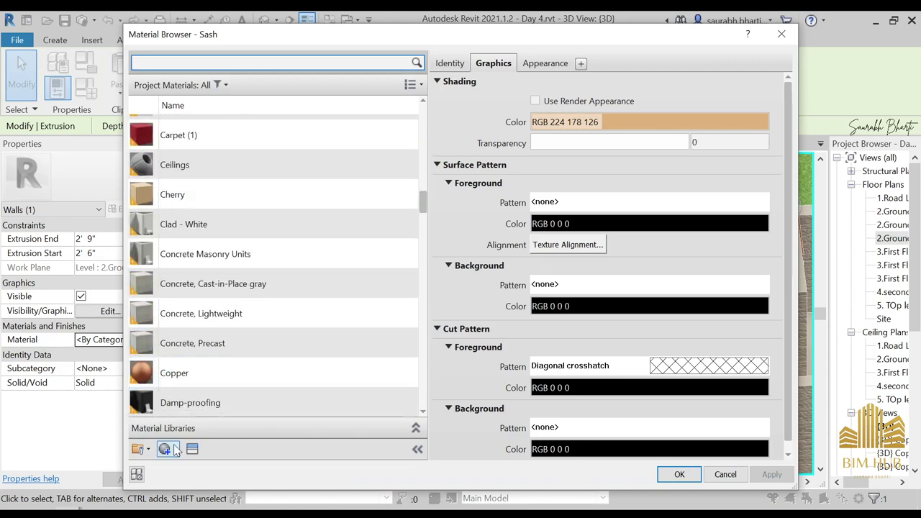
click(175, 450)
click(196, 466)
right_click(200, 259)
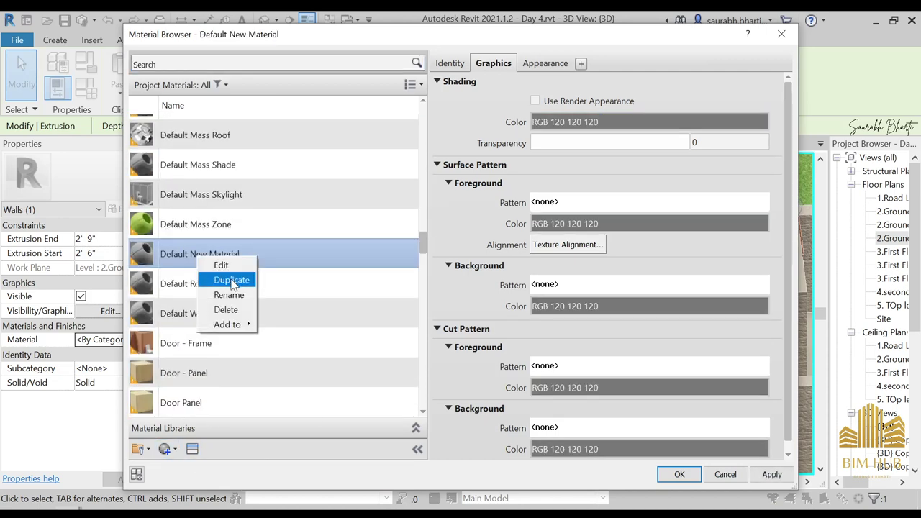
click(236, 295)
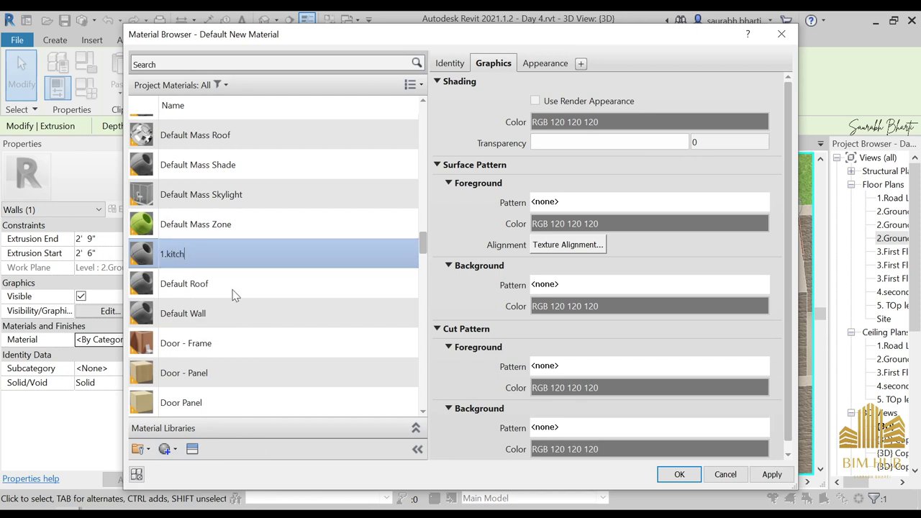
text(1.kitchen slab)
key(Return)
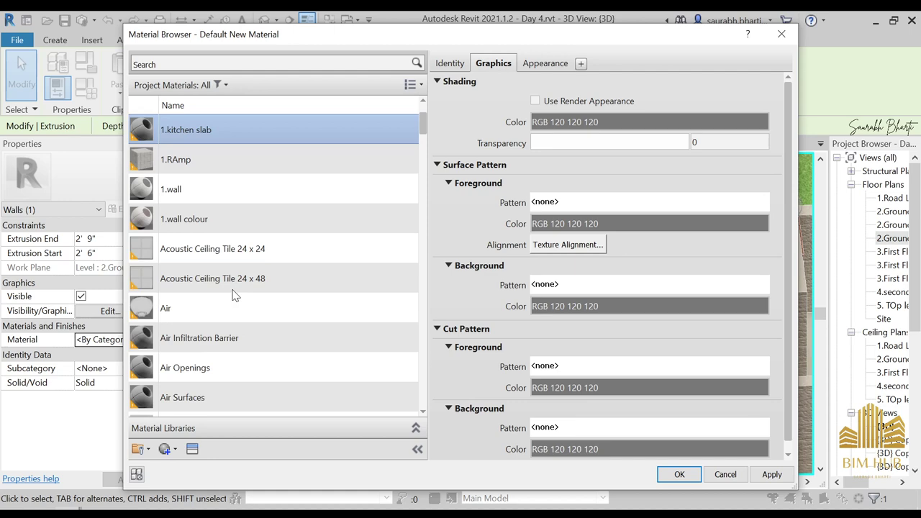
Browse the Stone appearances and apply Coarse Polished - White to the 1.kitchen slab material
scroll(232, 295, down, 1)
click(192, 449)
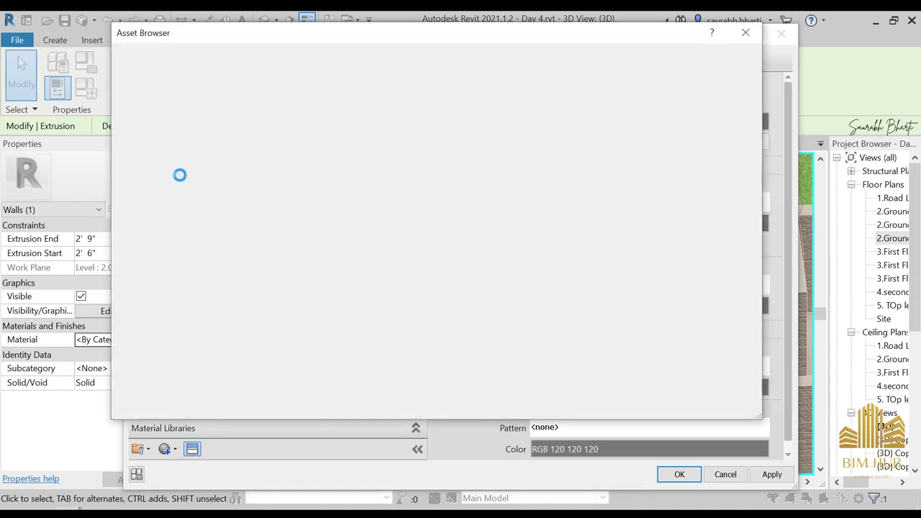
click(118, 136)
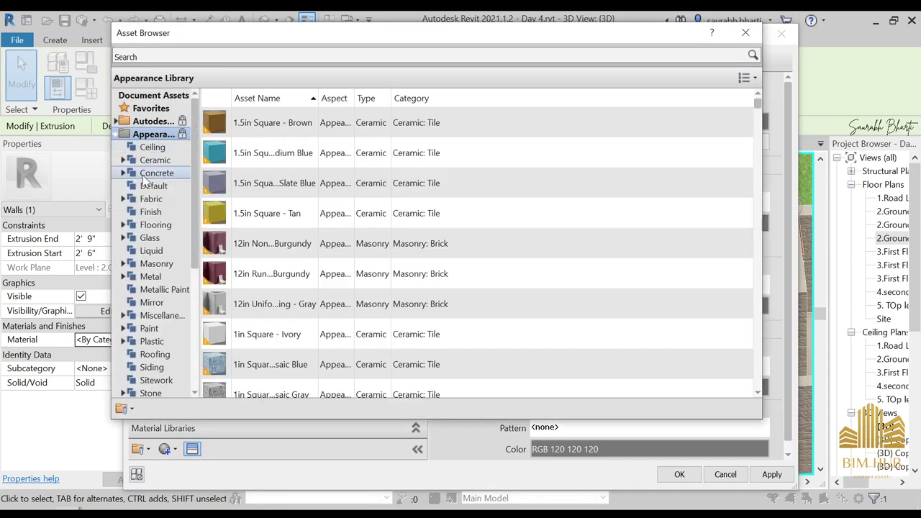
click(147, 174)
scroll(148, 185, down, 5)
click(151, 200)
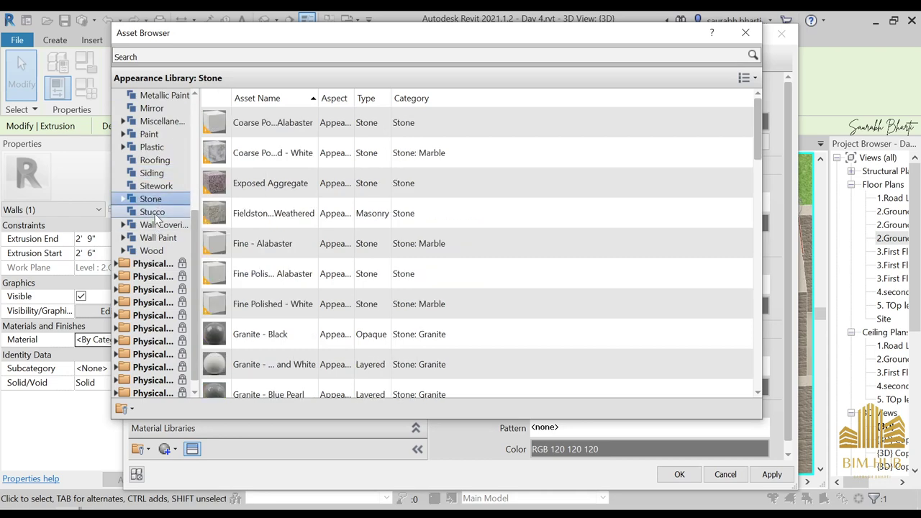
click(153, 213)
click(151, 199)
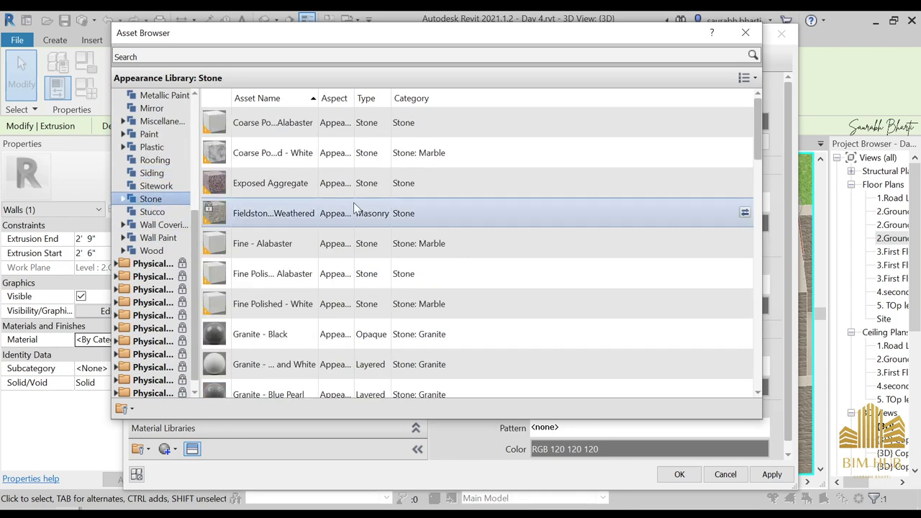
scroll(288, 302, down, 8)
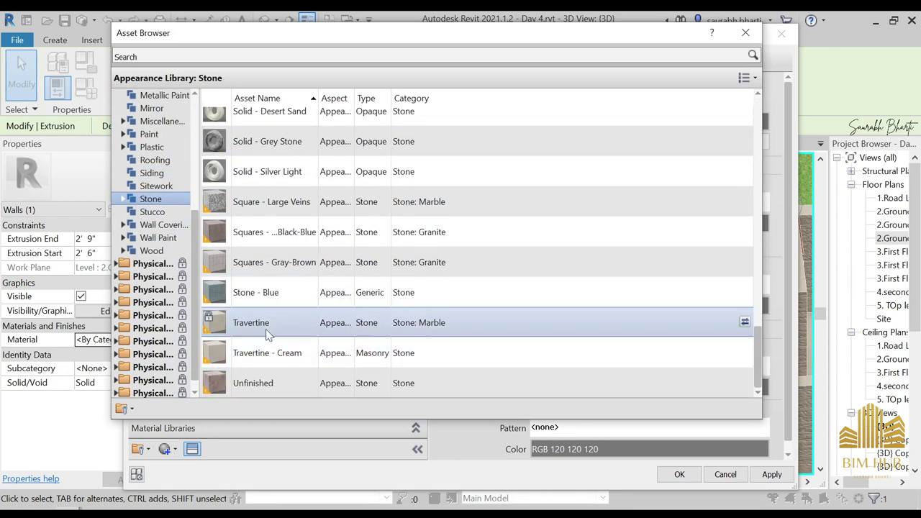
scroll(268, 302, up, 10)
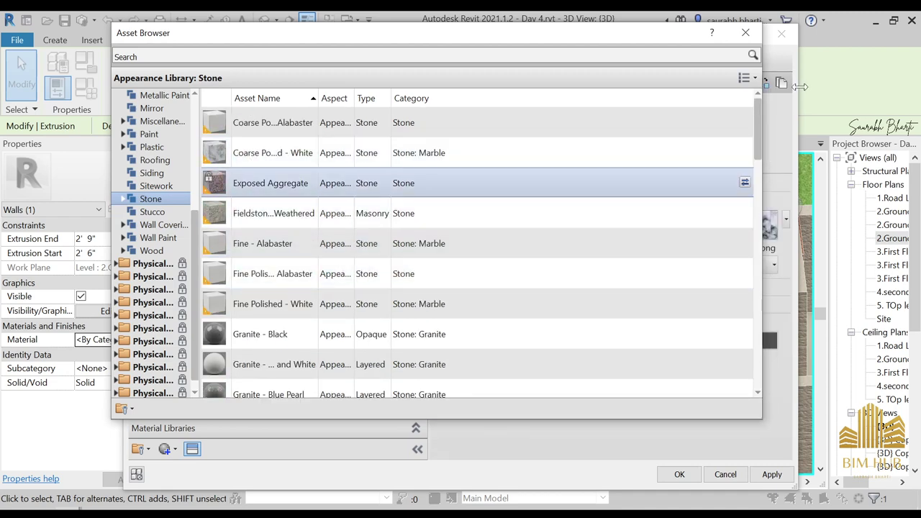
click(745, 32)
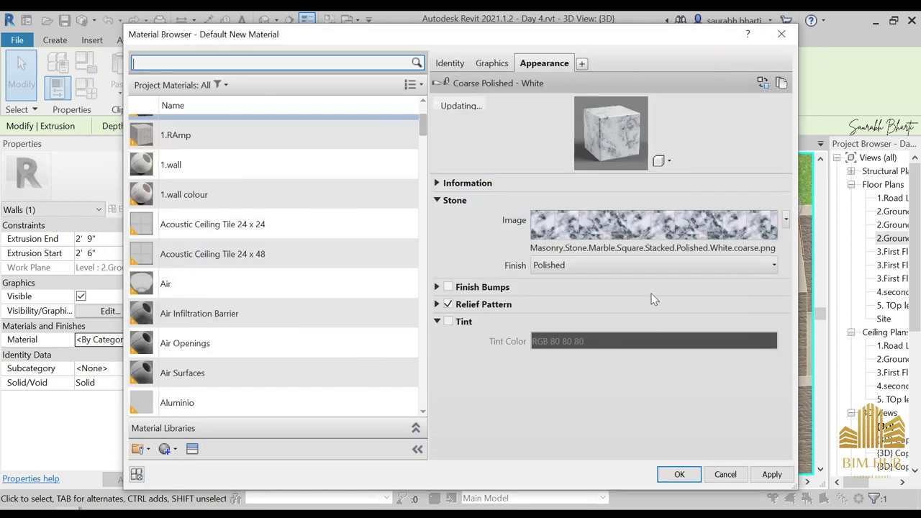
Enable the tint on the 1.kitchen slab material's Coarse Polished - White appearance and set it to green RGB 88 159 0
click(449, 323)
click(554, 341)
click(516, 184)
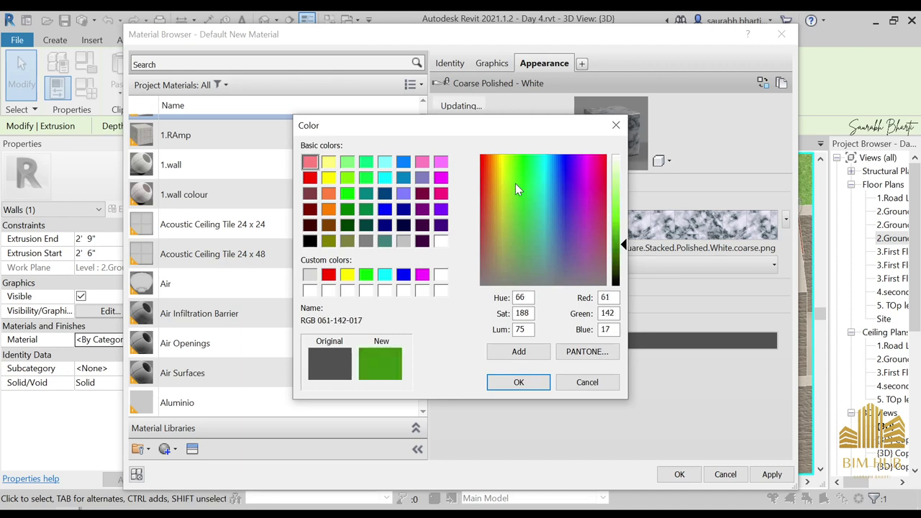
drag(515, 184, 511, 156)
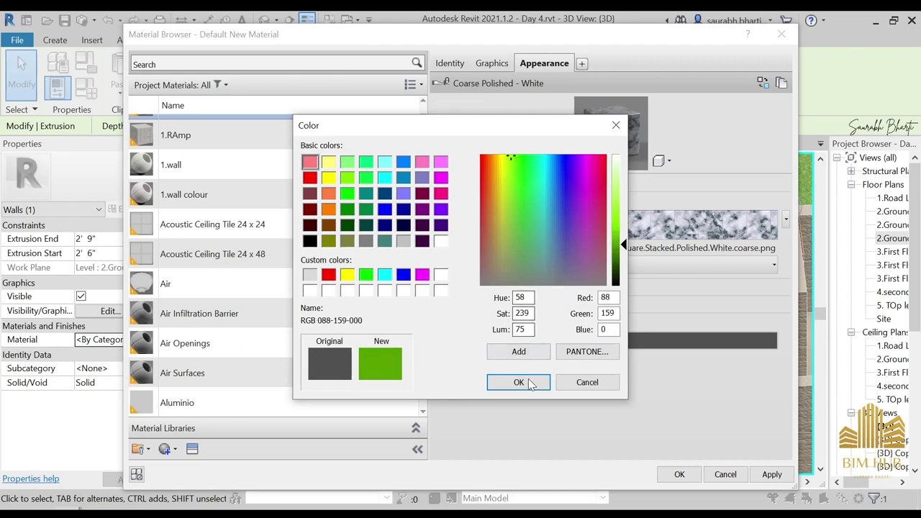
click(529, 383)
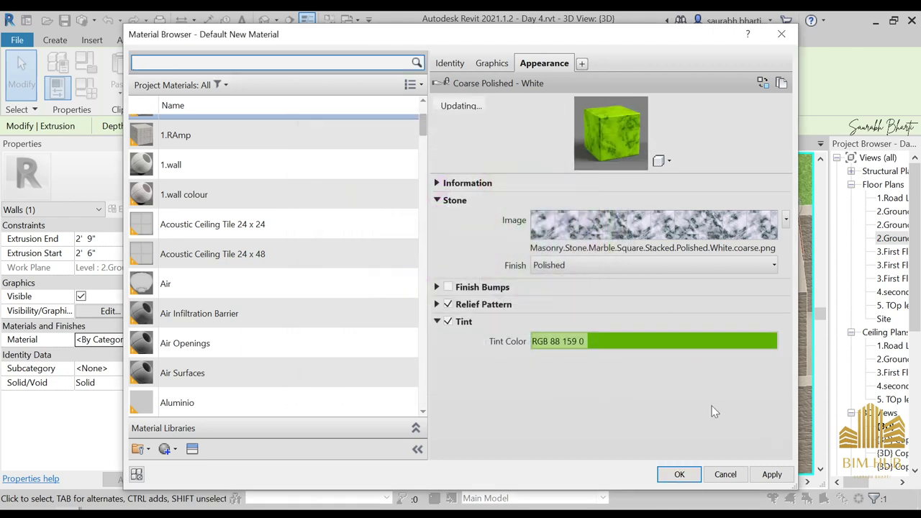
click(771, 475)
Darken the tint to RGB 73 134 0, assign the material to the slab extrusion and finish the in-place model
click(635, 343)
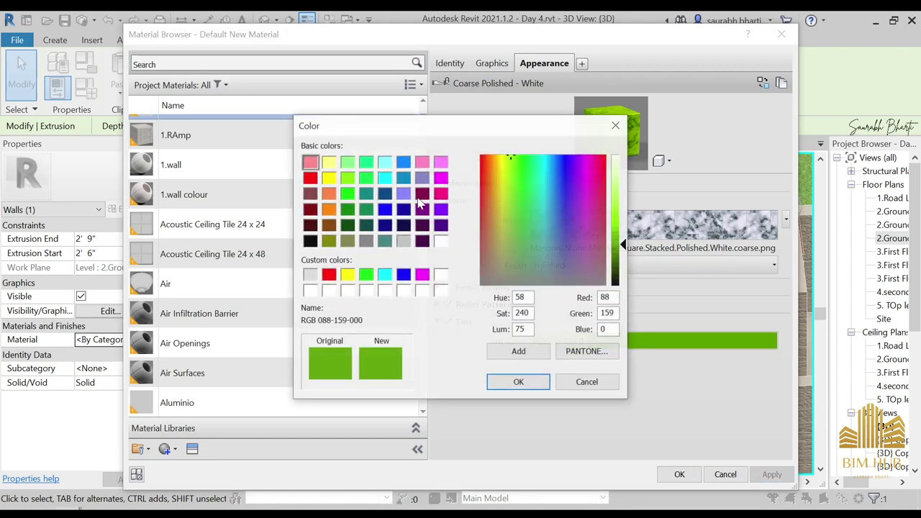
click(623, 251)
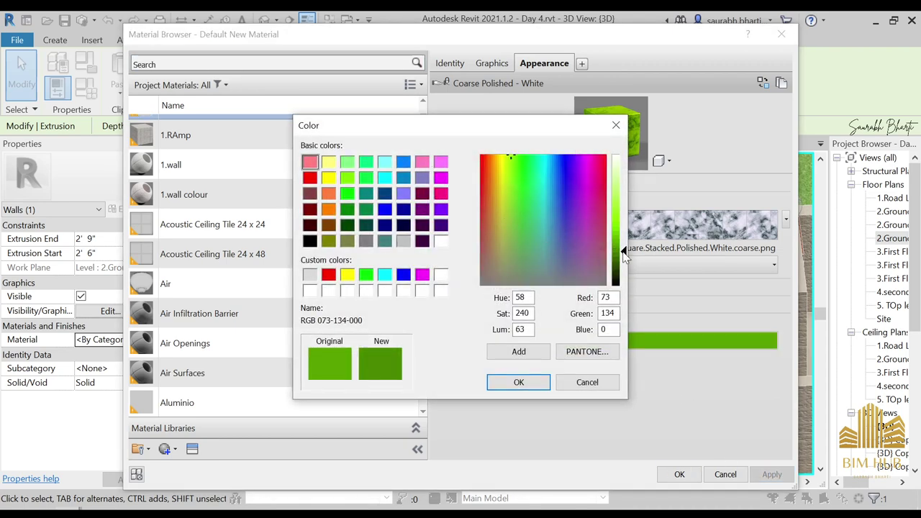
click(545, 385)
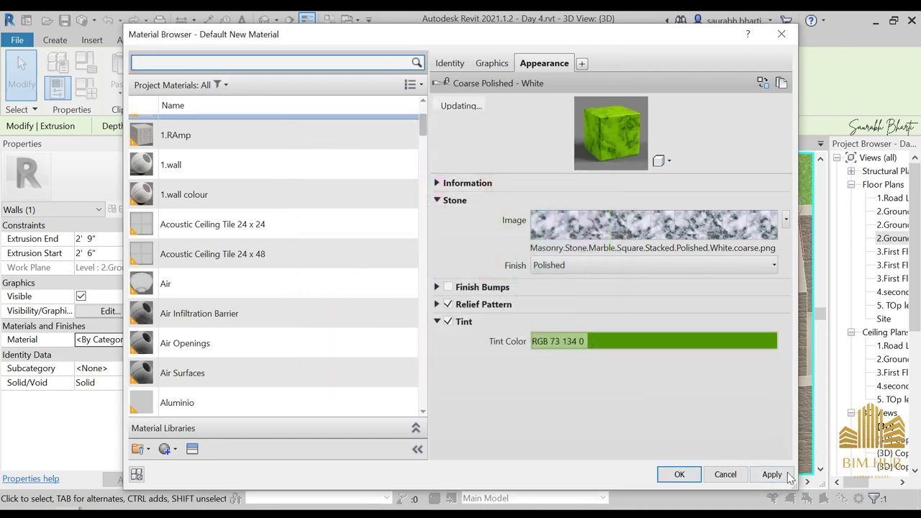
click(679, 475)
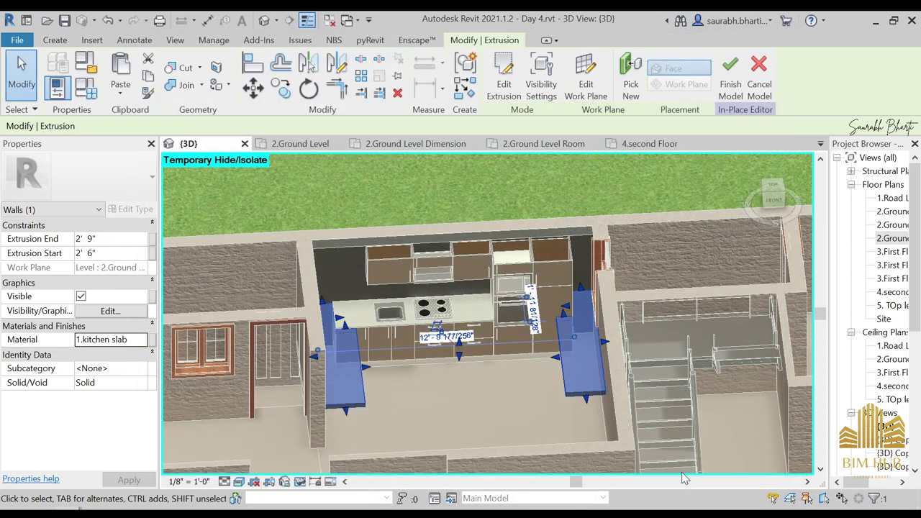
click(729, 81)
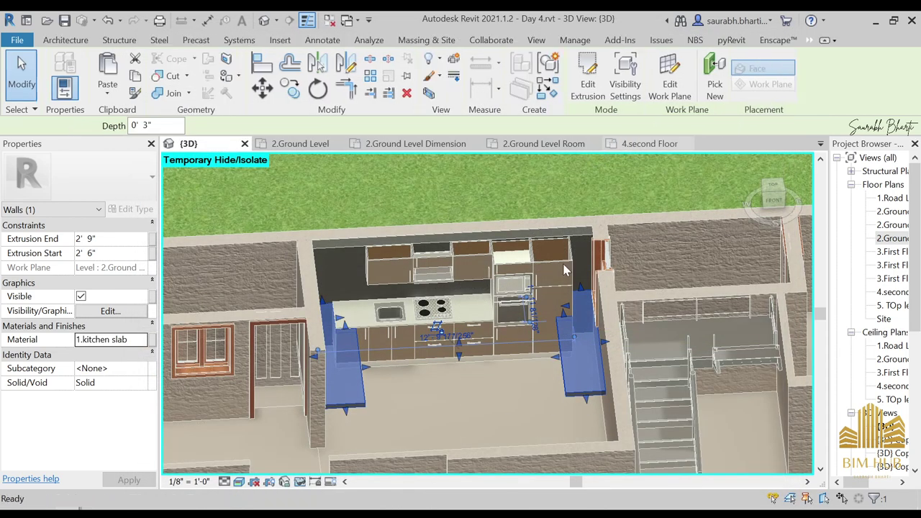
Examine the green stone finish on both side countertops up close, from several angles and from the top
click(469, 386)
middle_drag(542, 404, 564, 485)
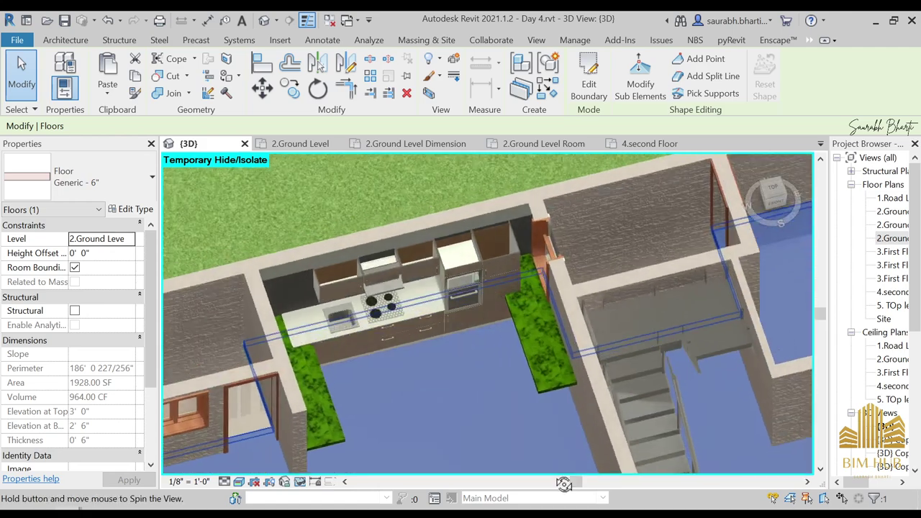
scroll(551, 385, up, 3)
key(Escape)
scroll(545, 391, up, 6)
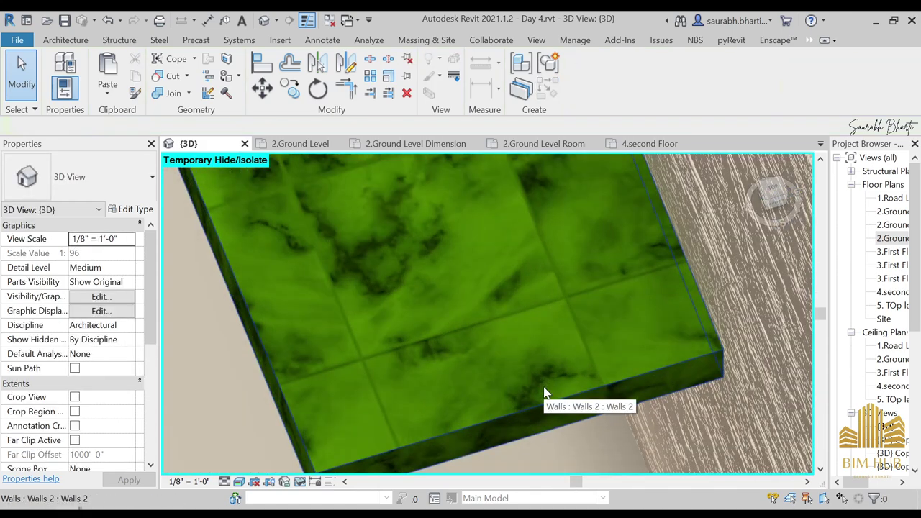
scroll(545, 392, down, 5)
shift+middle_drag(545, 391, 545, 391)
scroll(603, 353, down, 6)
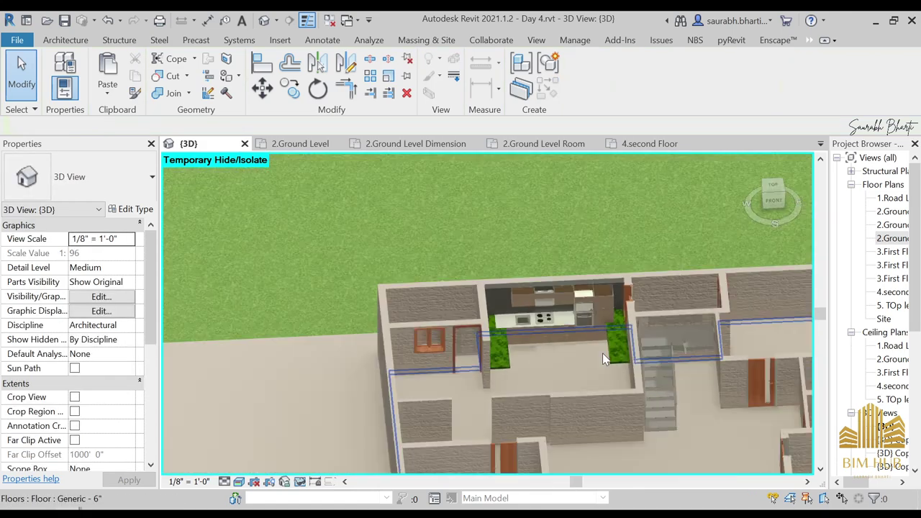
shift+middle_drag(603, 352, 640, 409)
scroll(600, 367, up, 6)
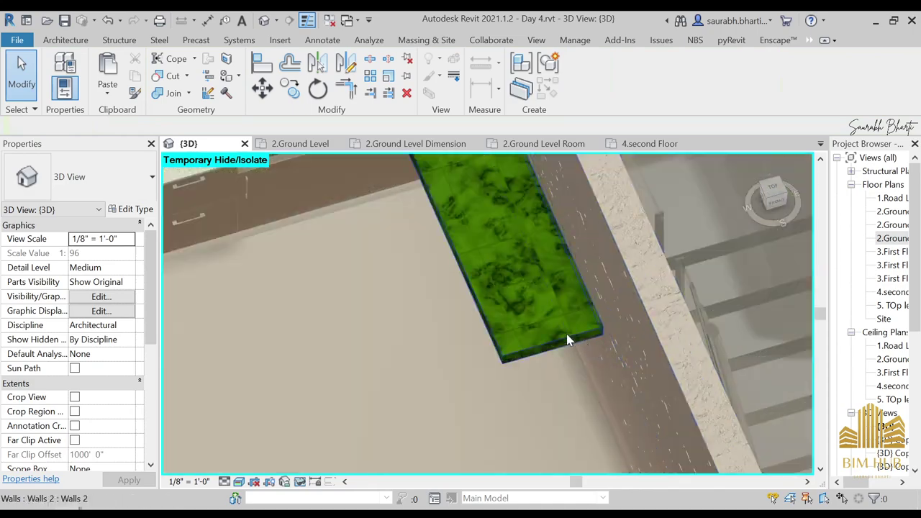
scroll(563, 355, down, 1)
scroll(561, 349, down, 5)
shift+middle_drag(554, 374, 662, 317)
scroll(480, 264, up, 3)
scroll(518, 307, down, 1)
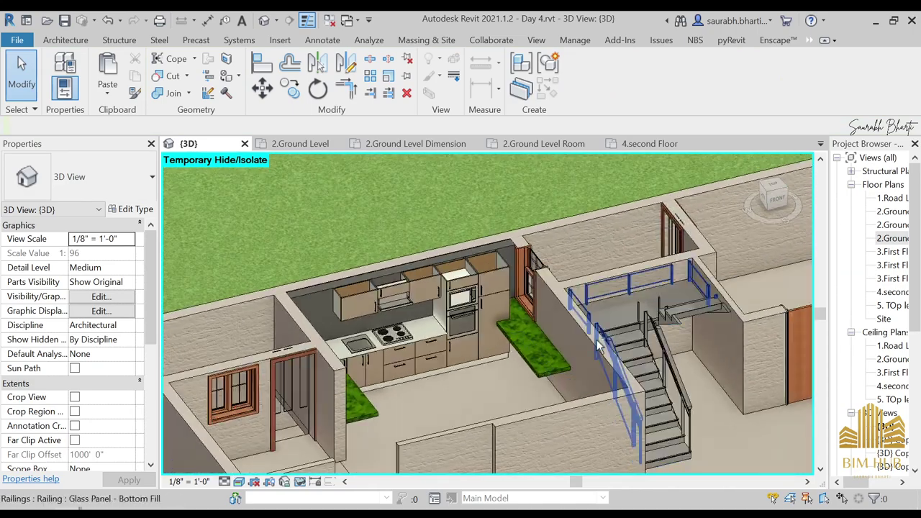
scroll(549, 365, up, 3)
scroll(510, 348, down, 3)
shift+middle_drag(512, 353, 573, 455)
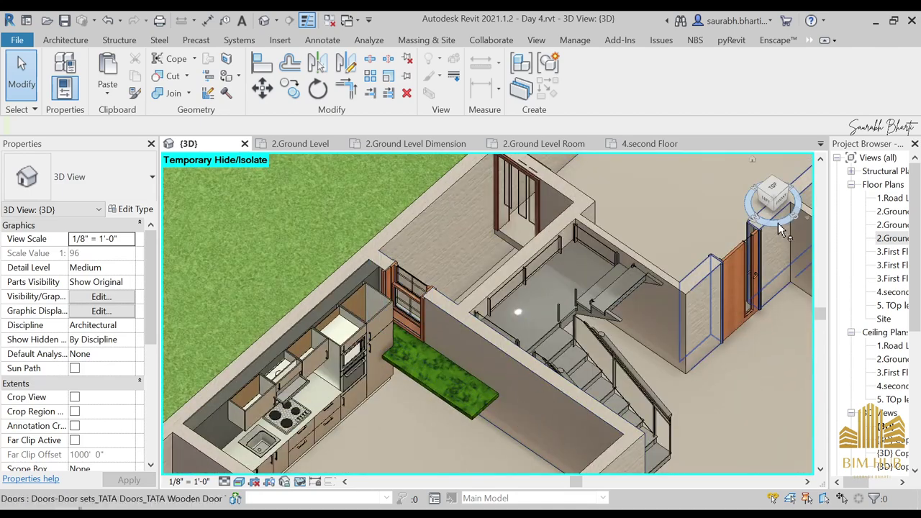
click(774, 189)
shift+middle_drag(549, 391, 484, 330)
scroll(442, 334, up, 8)
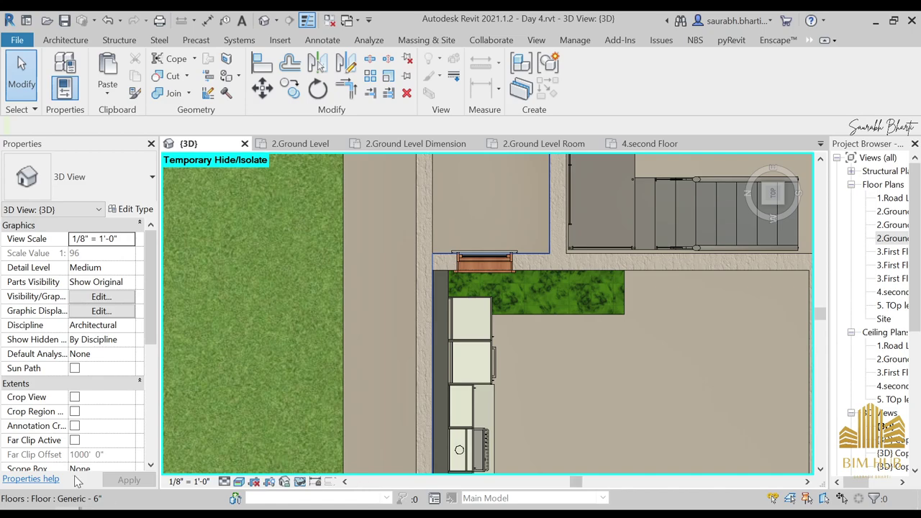
Switch to File Explorer and look through the kitchen families folder for a suitable sink
click(554, 446)
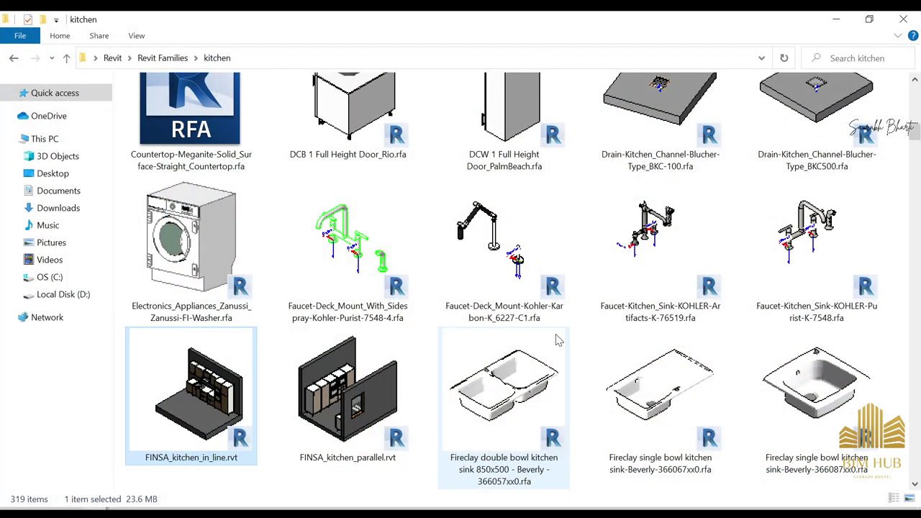
scroll(705, 378, down, 5)
scroll(727, 352, up, 5)
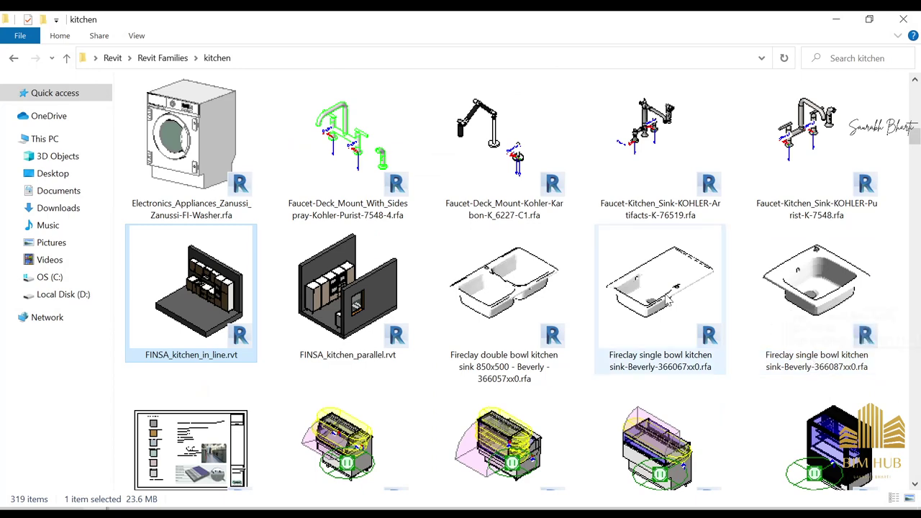
click(657, 301)
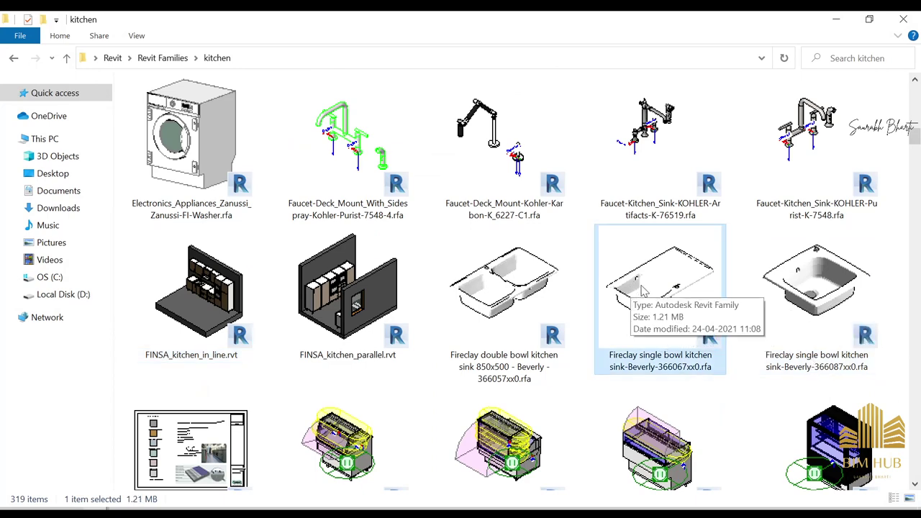
scroll(659, 287, down, 5)
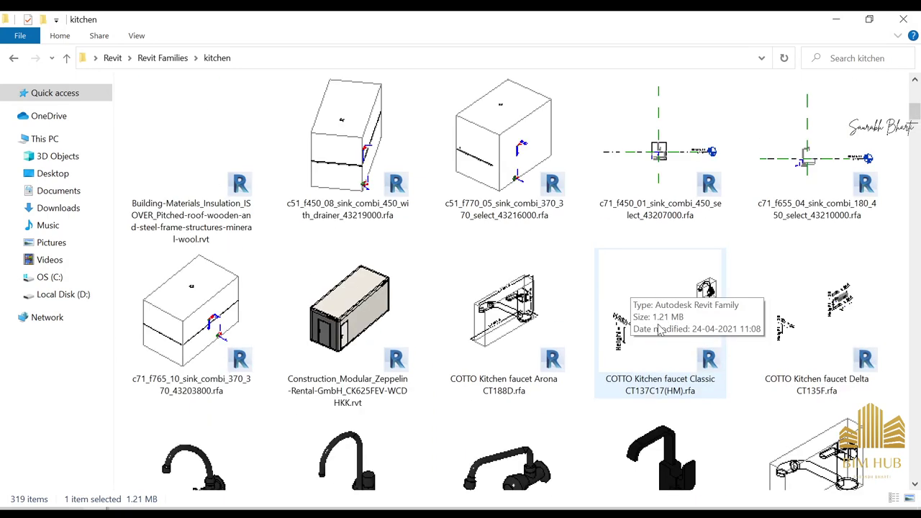
scroll(658, 329, up, 5)
scroll(659, 329, down, 8)
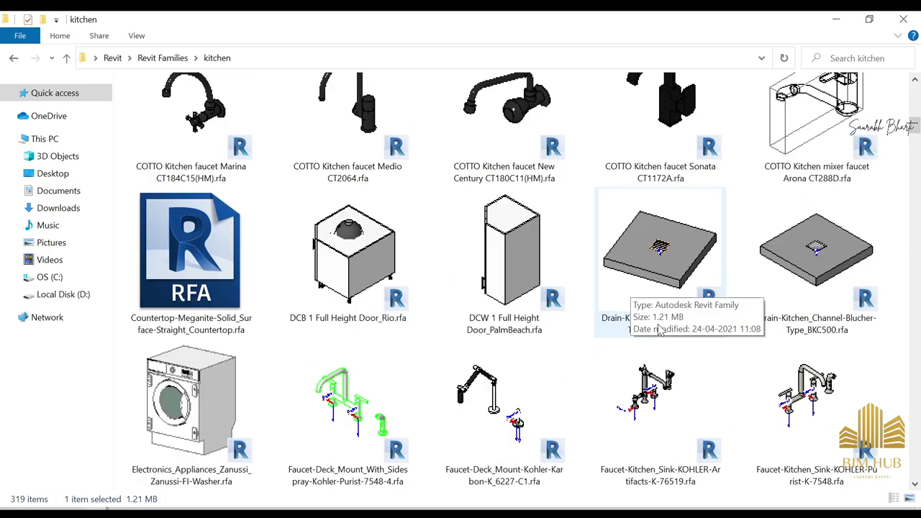
scroll(662, 322, down, 5)
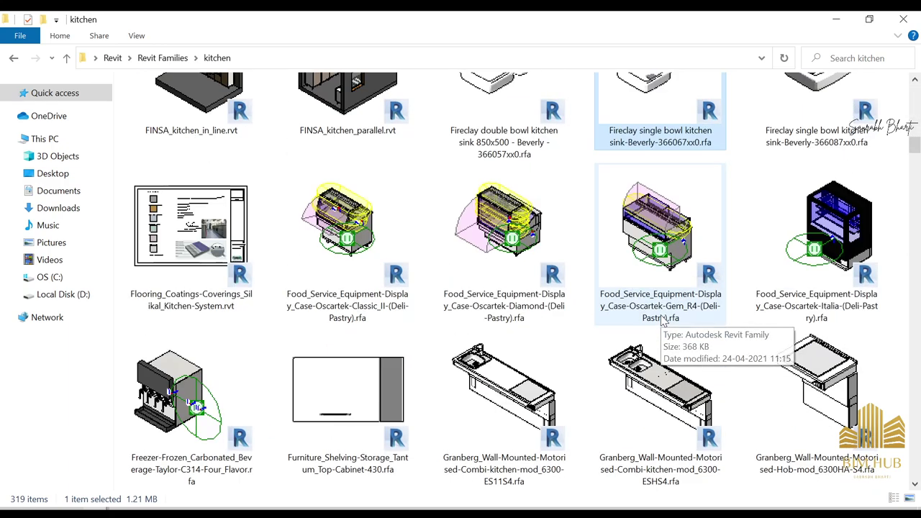
scroll(665, 257, up, 3)
scroll(663, 252, down, 20)
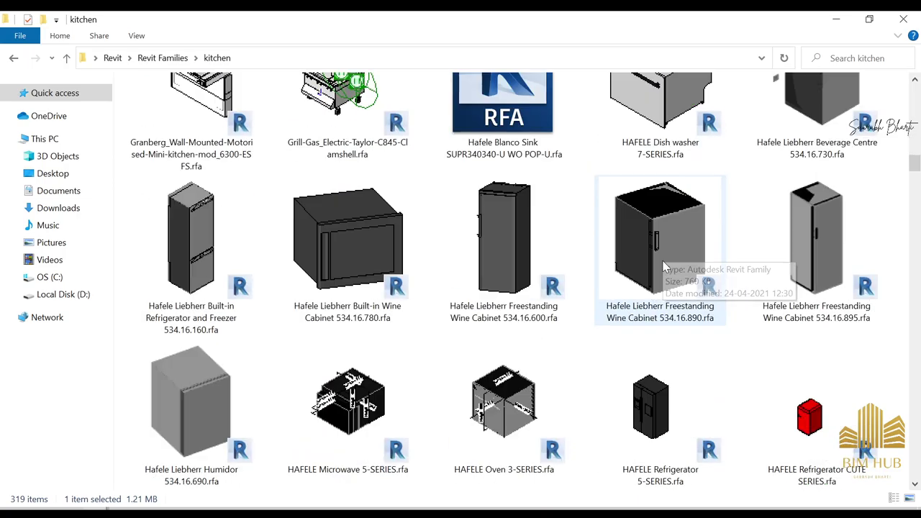
scroll(658, 311, down, 15)
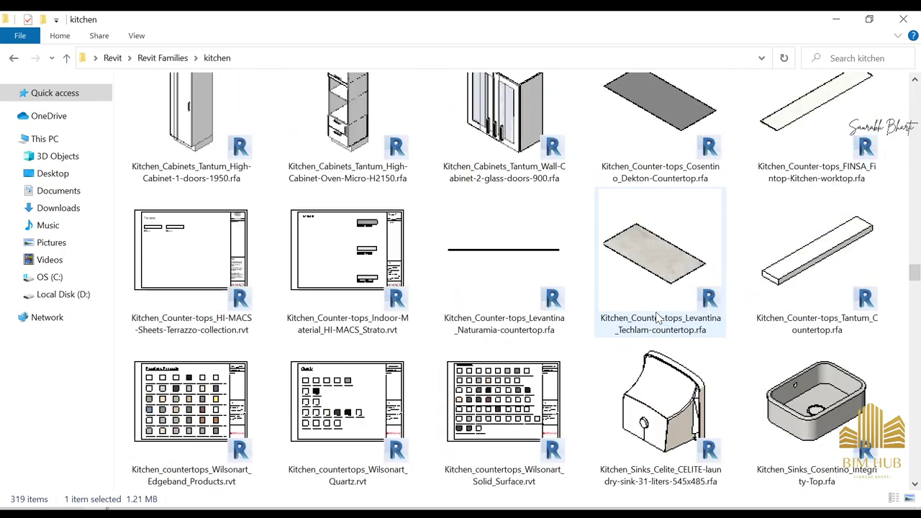
scroll(658, 317, up, 8)
scroll(658, 320, down, 20)
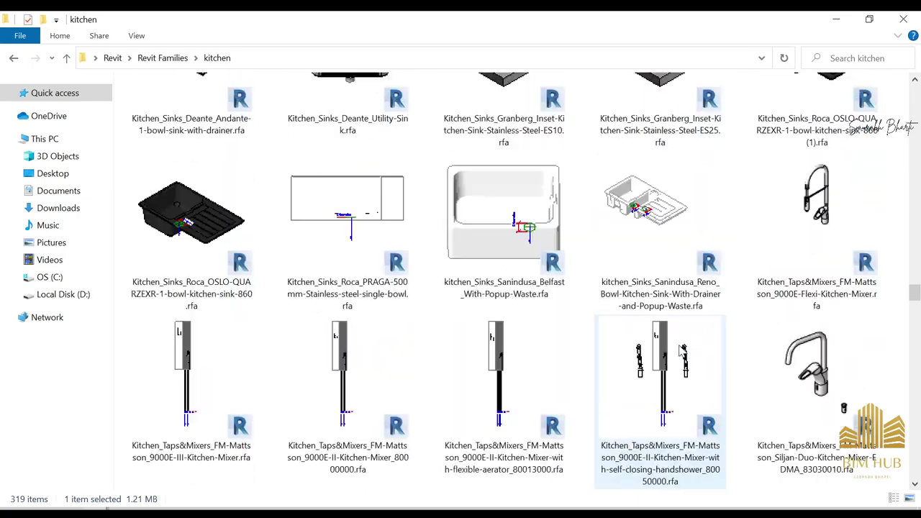
scroll(675, 354, down, 10)
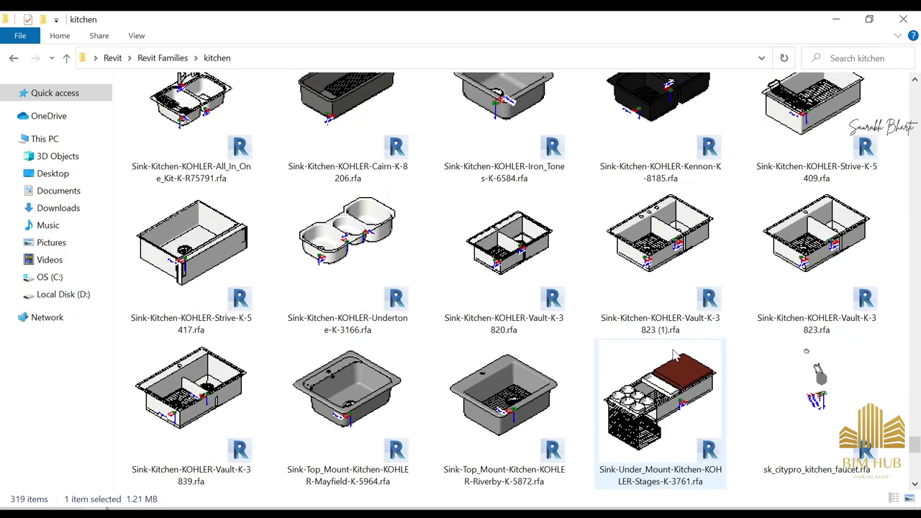
scroll(662, 338, up, 3)
Load Sink-Kitchen-KOHLER-Kennon-K-8185.rfa into the Revit project and place it on the stair-side green countertop, near its free end
click(604, 280)
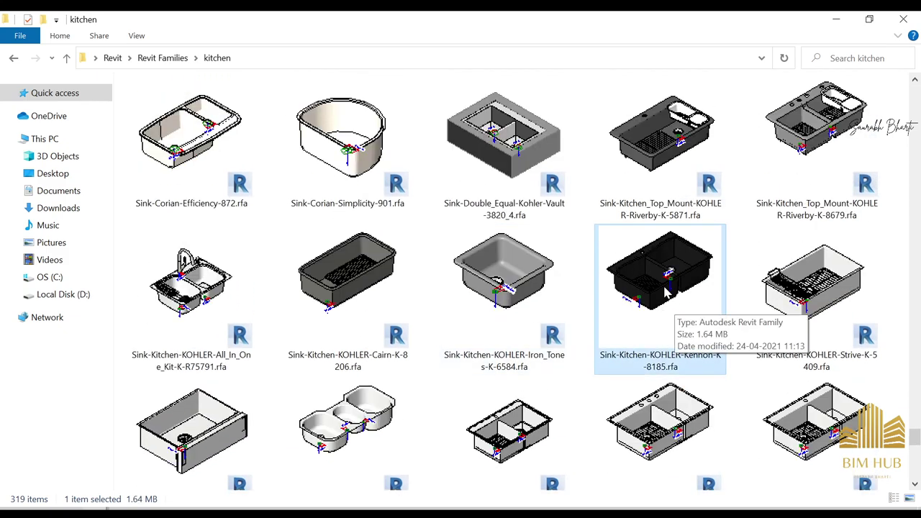
drag(666, 291, 440, 326)
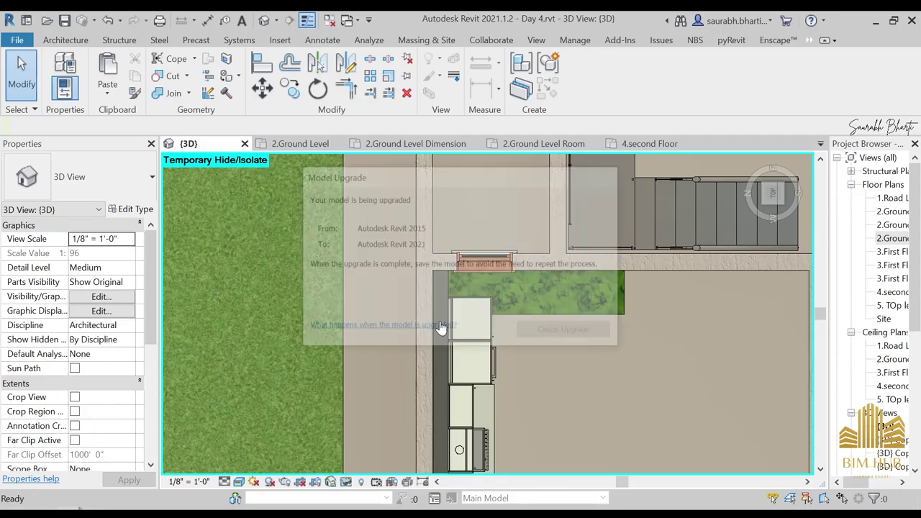
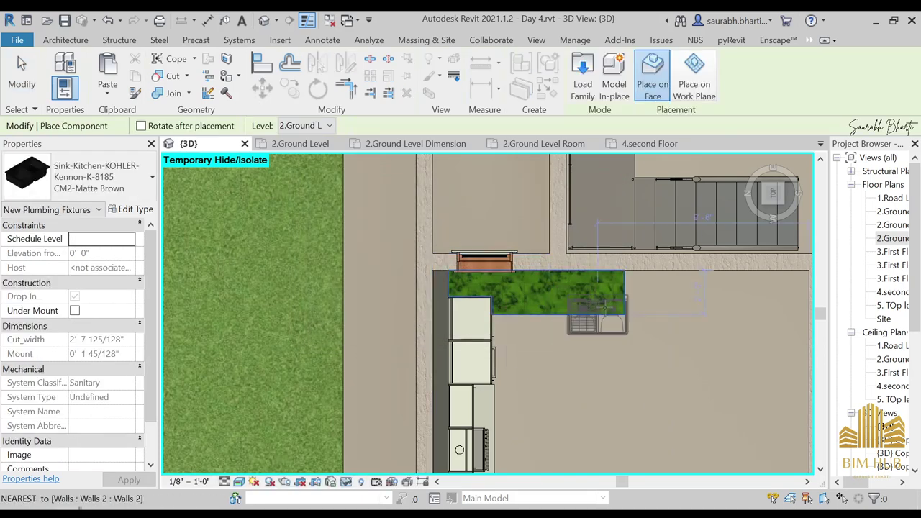
scroll(587, 295, up, 5)
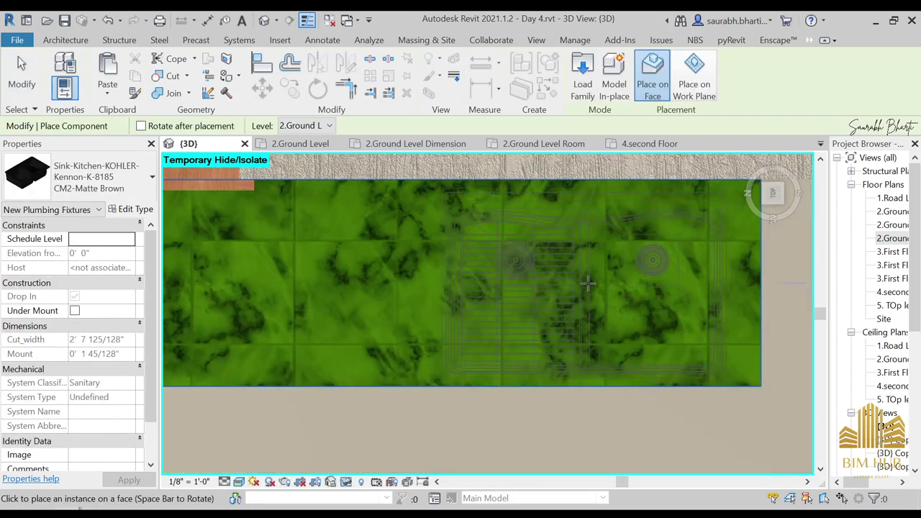
scroll(587, 280, down, 4)
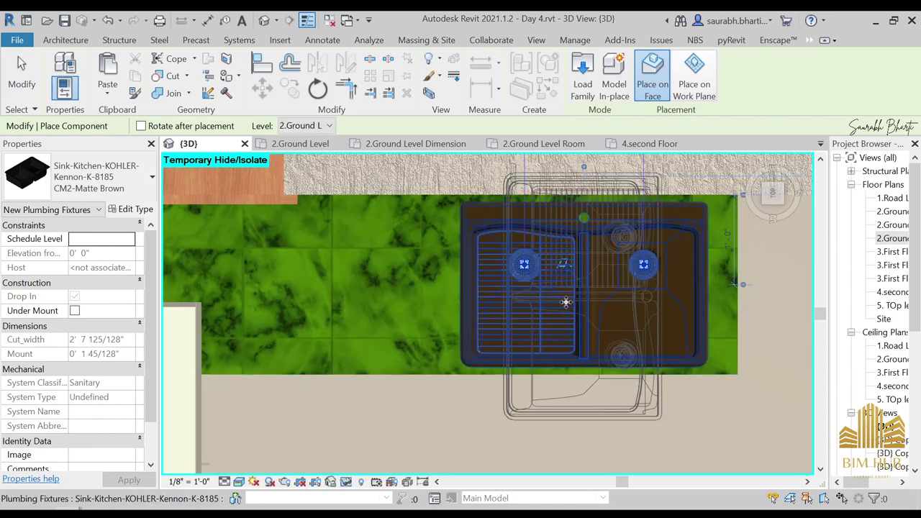
key(Escape)
key(Escape)
scroll(606, 348, down, 3)
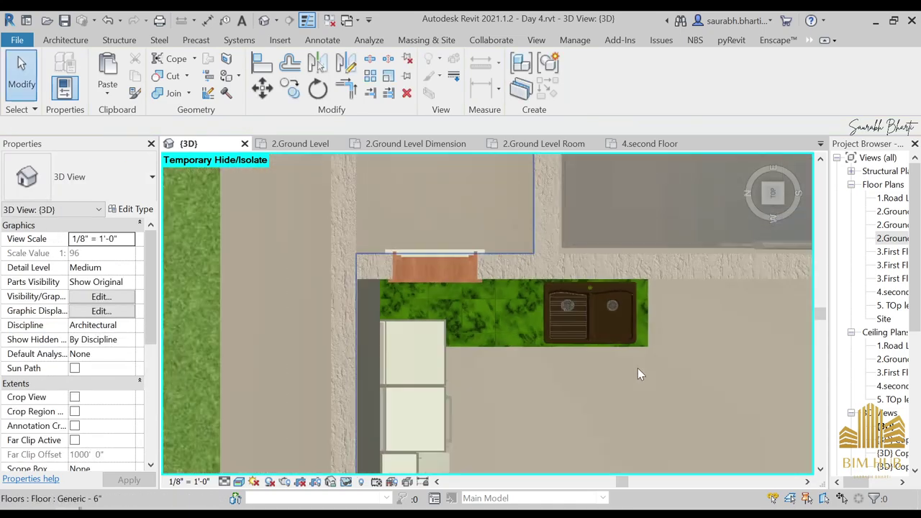
Open the stair-side green countertop's in-place model for editing, with the sink viewed from the top
shift+middle_drag(638, 368, 603, 229)
scroll(512, 308, up, 3)
click(517, 300)
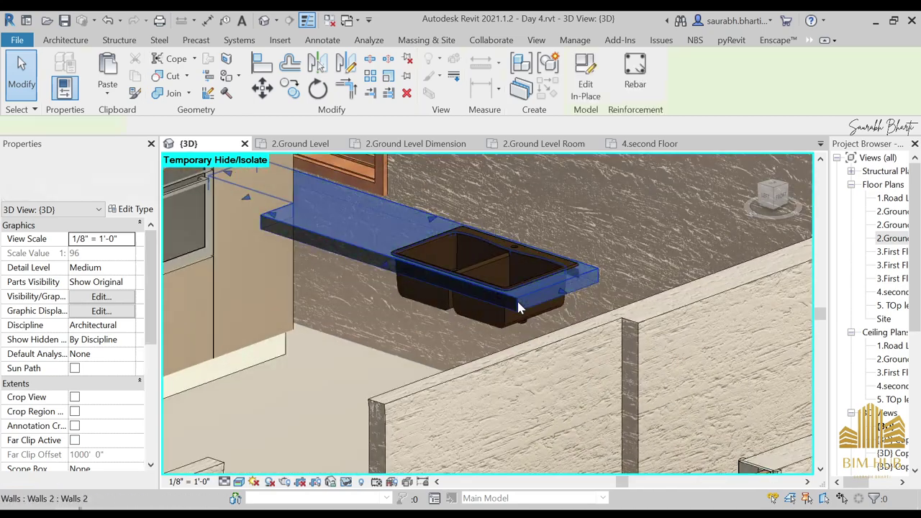
scroll(518, 301, down, 4)
shift+middle_drag(520, 309, 569, 389)
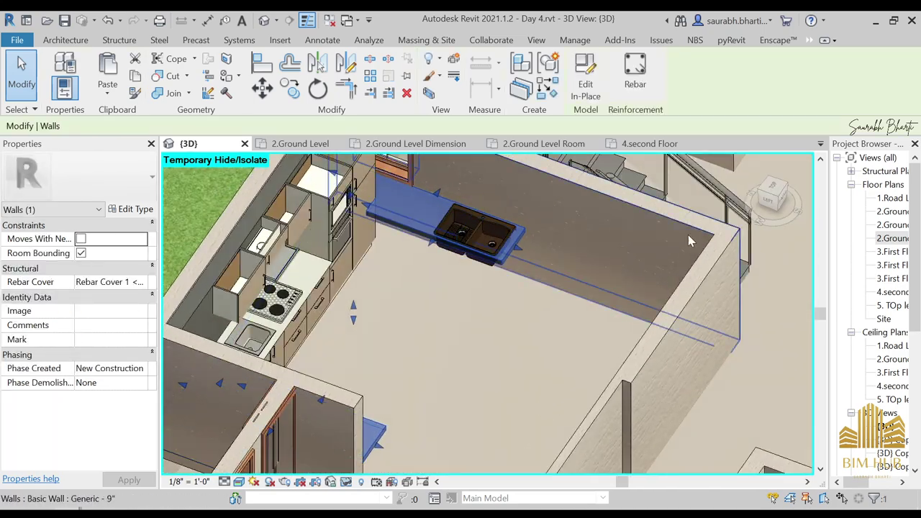
click(772, 190)
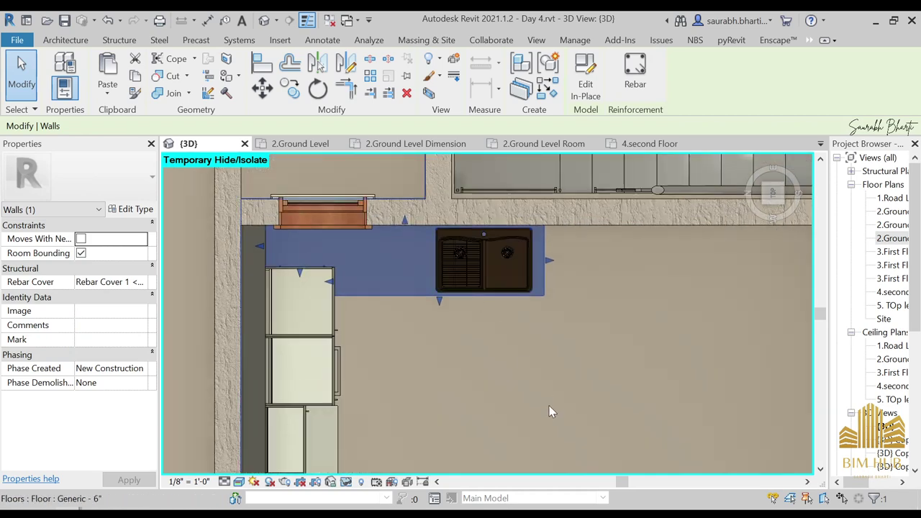
scroll(529, 326, up, 5)
middle_drag(510, 305, 484, 390)
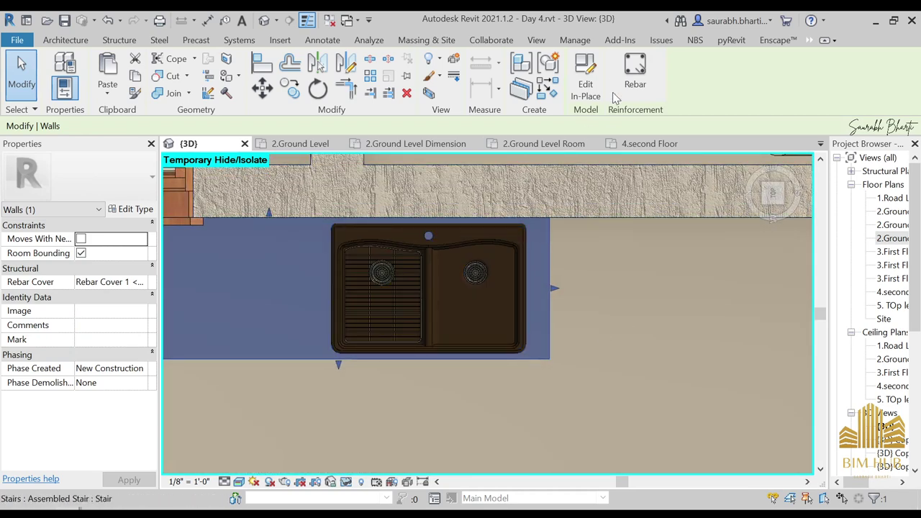
click(586, 79)
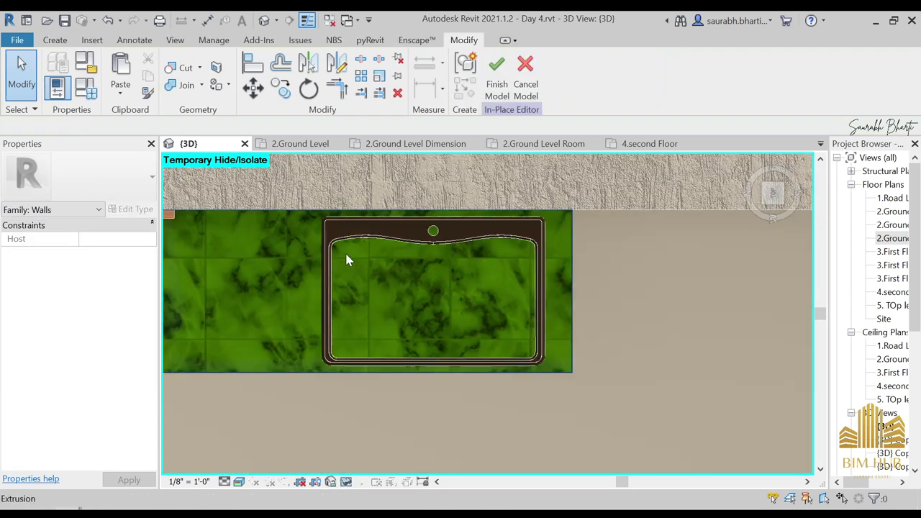
Edit the sketch of the countertop extrusion around the sink
click(284, 370)
scroll(334, 306, down, 5)
scroll(323, 278, up, 2)
click(505, 81)
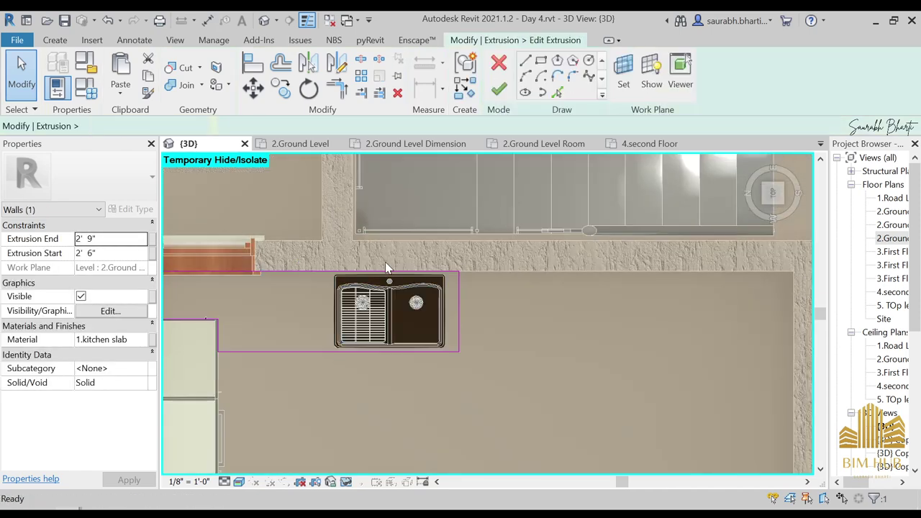
Create sketch lines from the sink's rear, rack-side, front and free-end rim edges using Pick Lines
scroll(363, 284, up, 3)
click(541, 61)
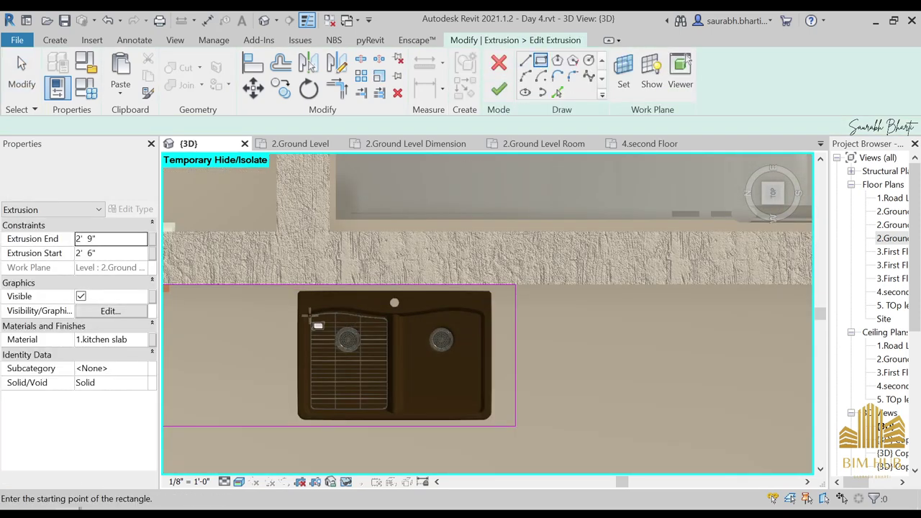
scroll(335, 312, up, 3)
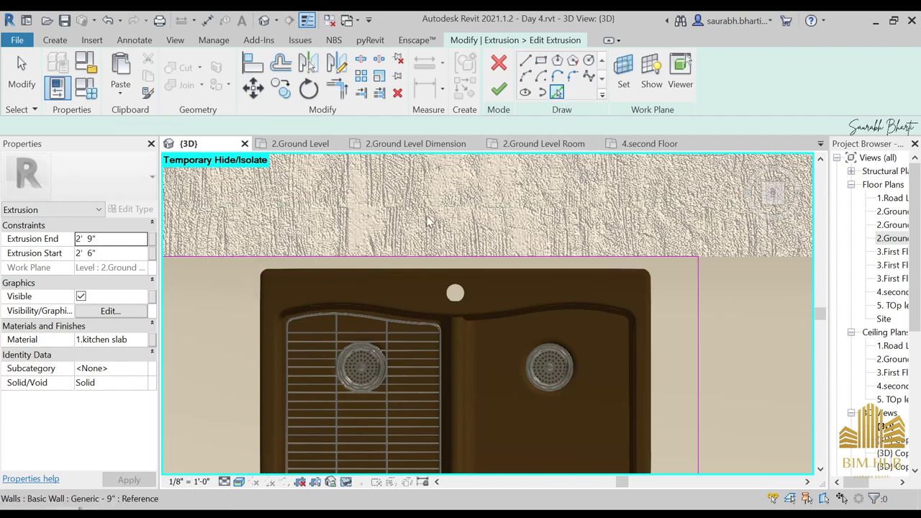
click(446, 274)
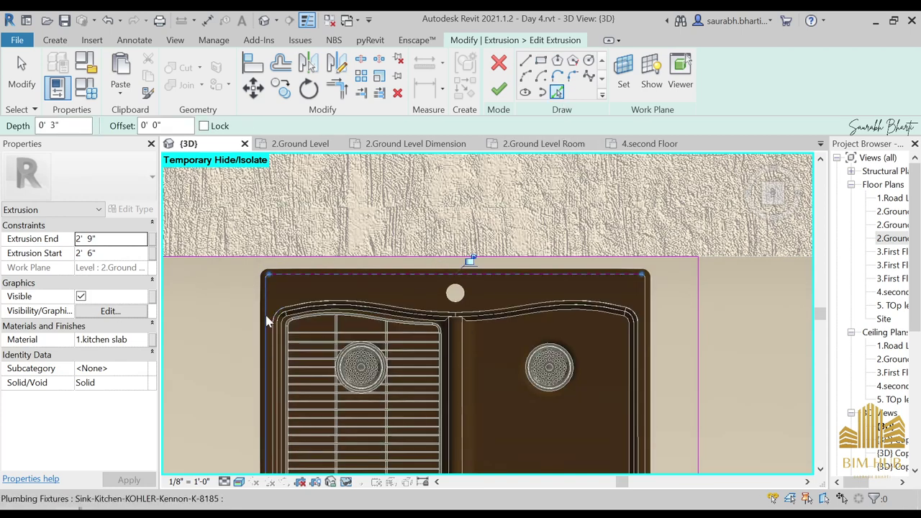
middle_drag(417, 355, 507, 239)
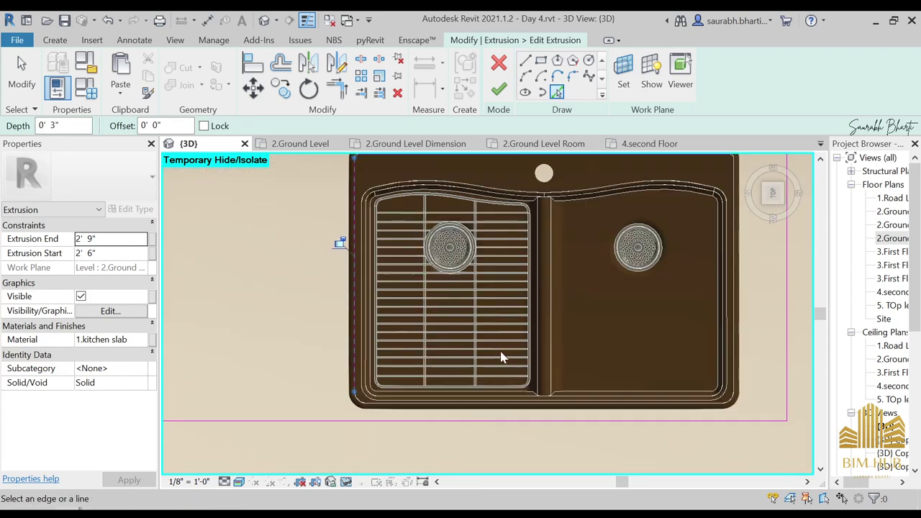
click(504, 412)
scroll(665, 362, up, 3)
scroll(509, 353, down, 3)
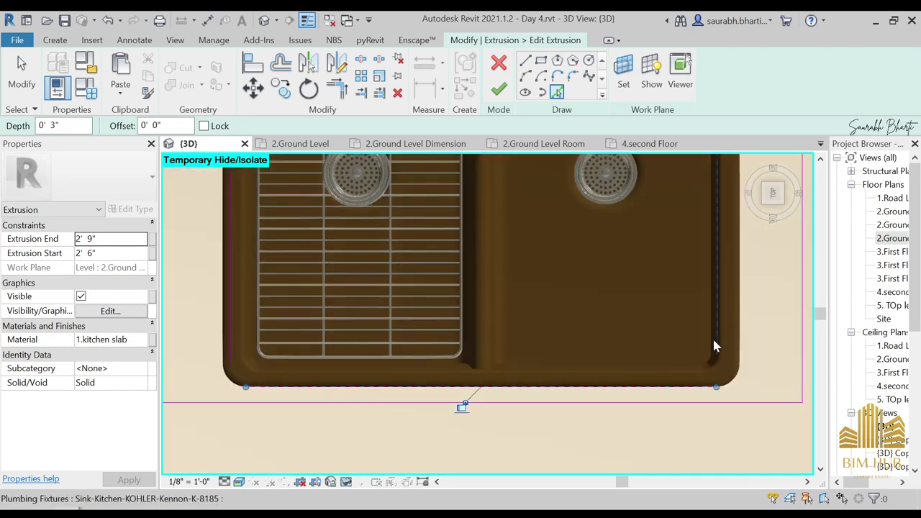
scroll(592, 372, up, 5)
click(604, 361)
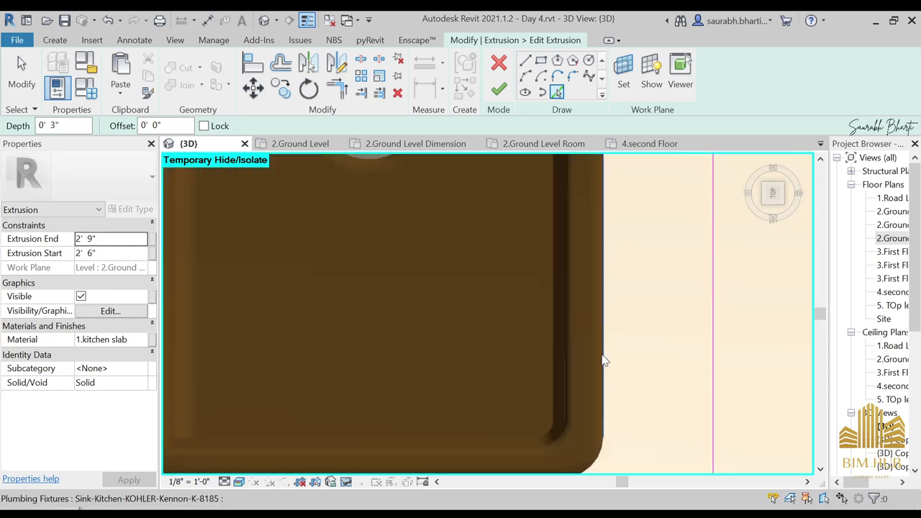
scroll(604, 362, down, 5)
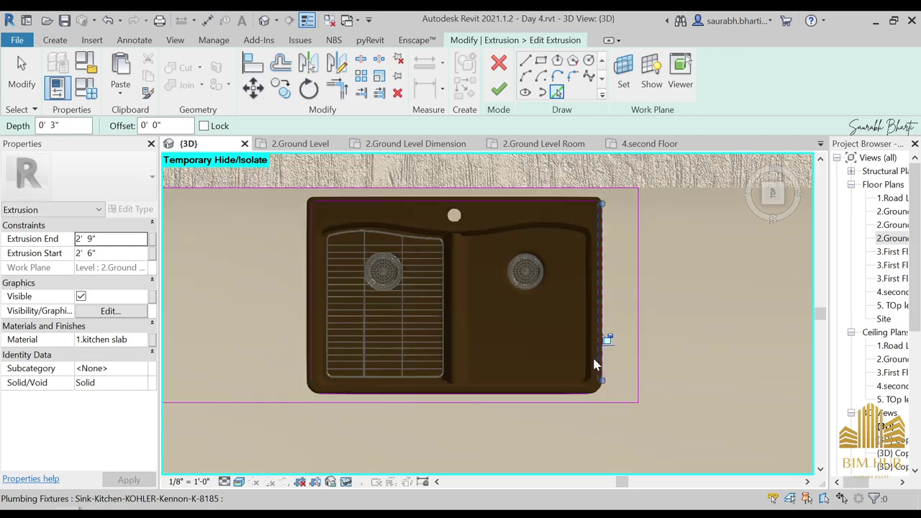
Pick the sink's outermost rack-side and rear edges as additional sketch lines
middle_drag(595, 365, 736, 359)
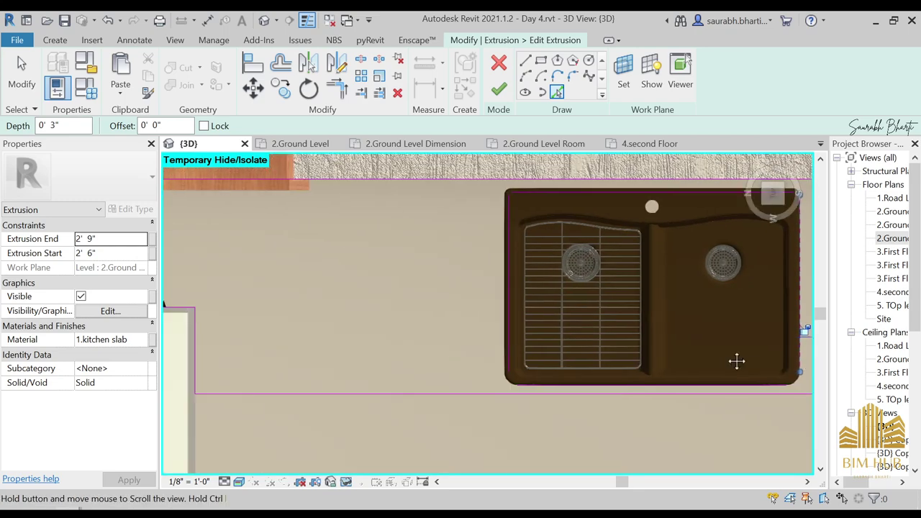
scroll(505, 326, up, 4)
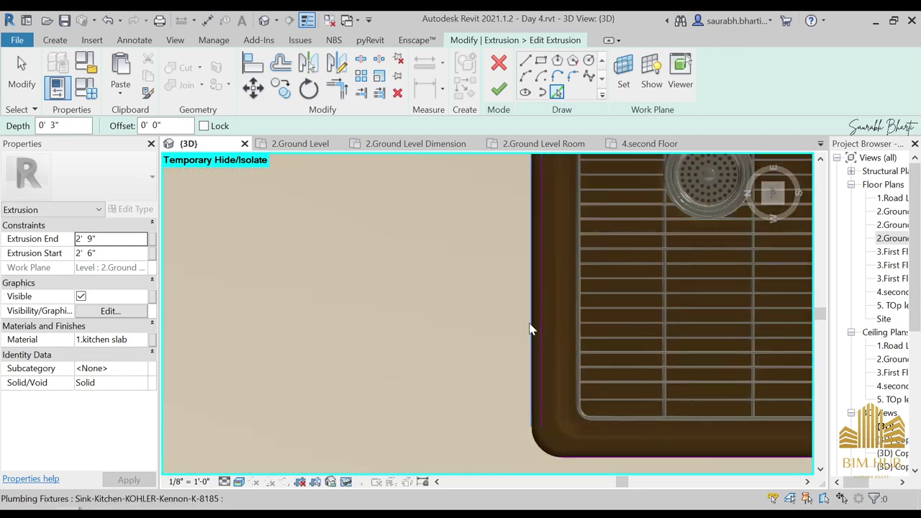
click(537, 329)
scroll(536, 323, down, 4)
middle_drag(536, 324, 533, 421)
scroll(540, 340, up, 3)
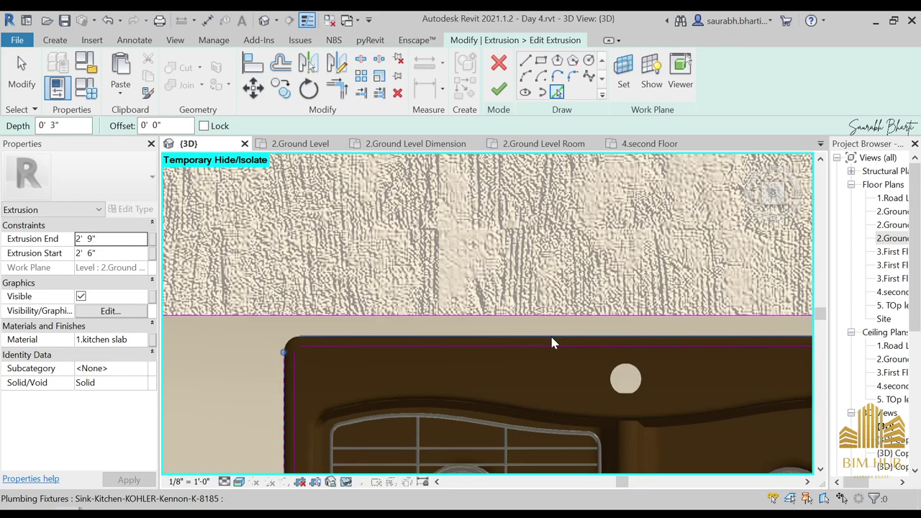
click(552, 344)
Delete the inner rear and rack-side sketch lines and trim the outer two lines to a closed corner
key(Escape)
click(557, 344)
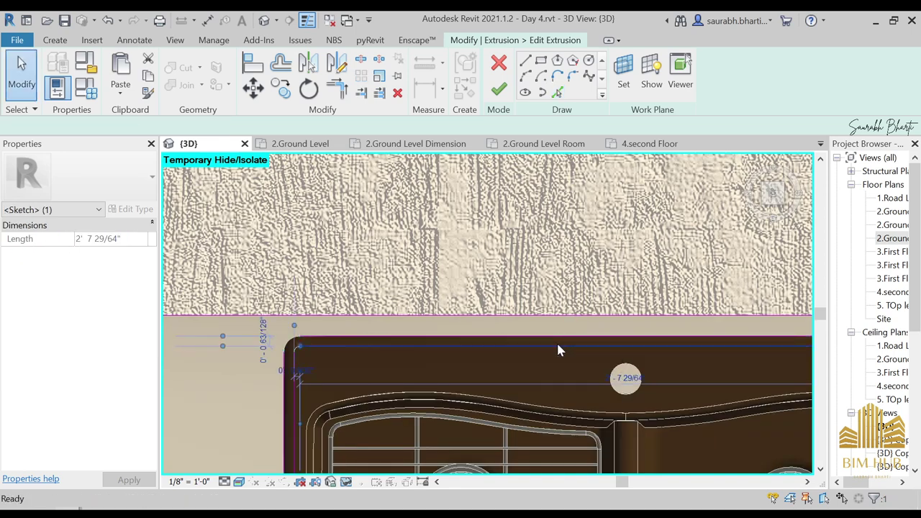
key(Delete)
click(299, 393)
key(Escape)
key(t)
key(r)
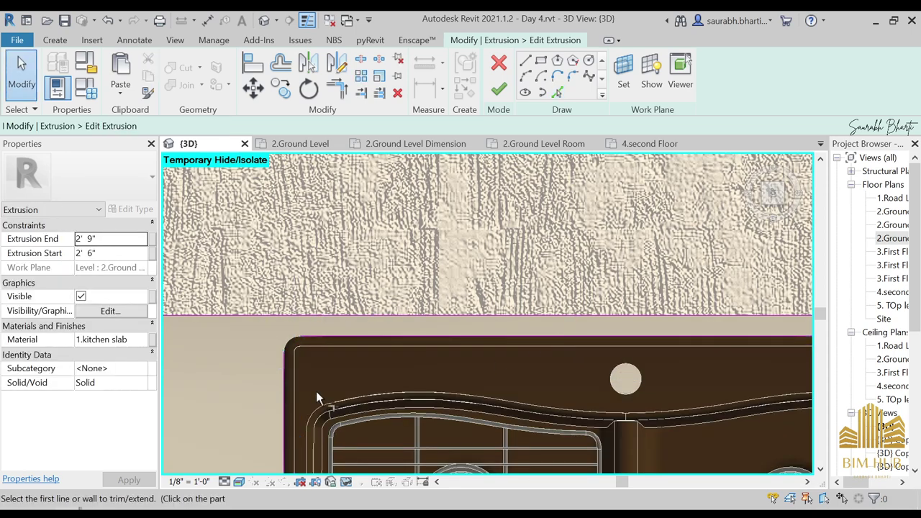
scroll(478, 393, down, 3)
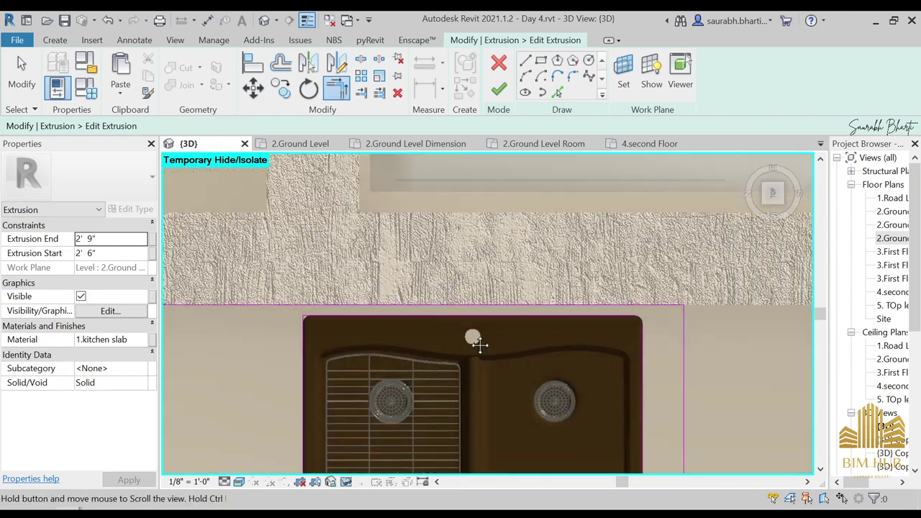
scroll(314, 339, up, 3)
key(Escape)
Draw a three-point arc along the sink's rounded rear rack-side corner and trim both adjoining lines to it
scroll(279, 319, up, 4)
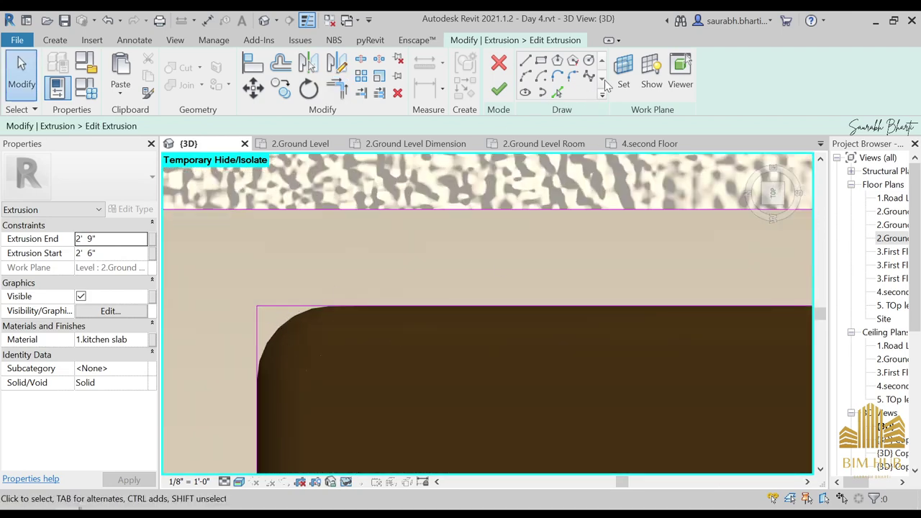
click(525, 77)
click(257, 380)
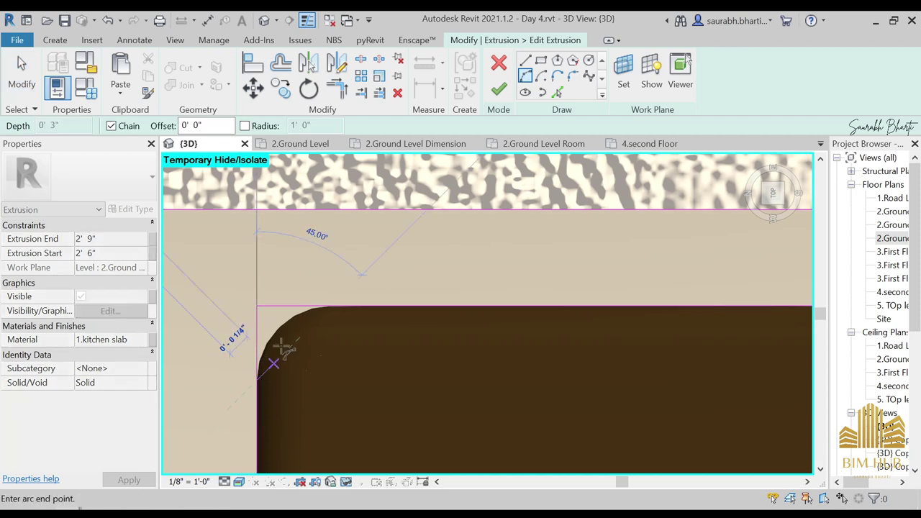
click(331, 307)
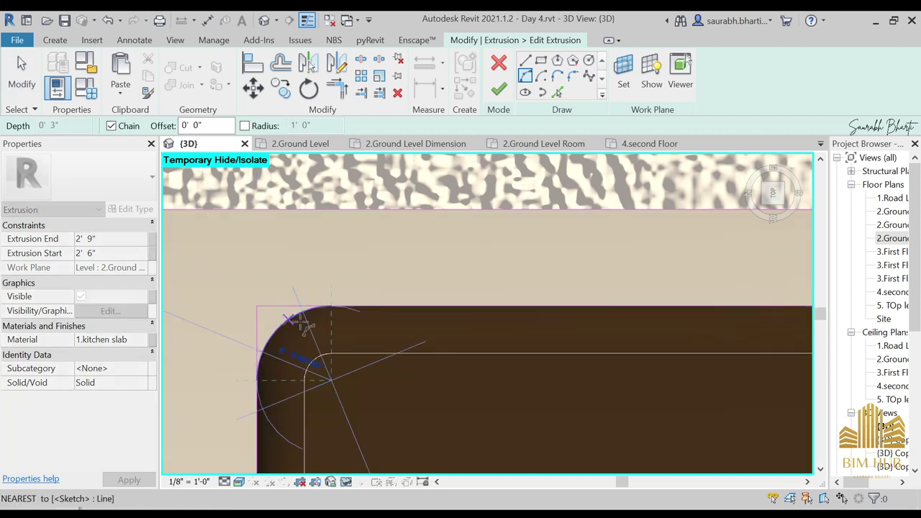
click(308, 324)
click(312, 310)
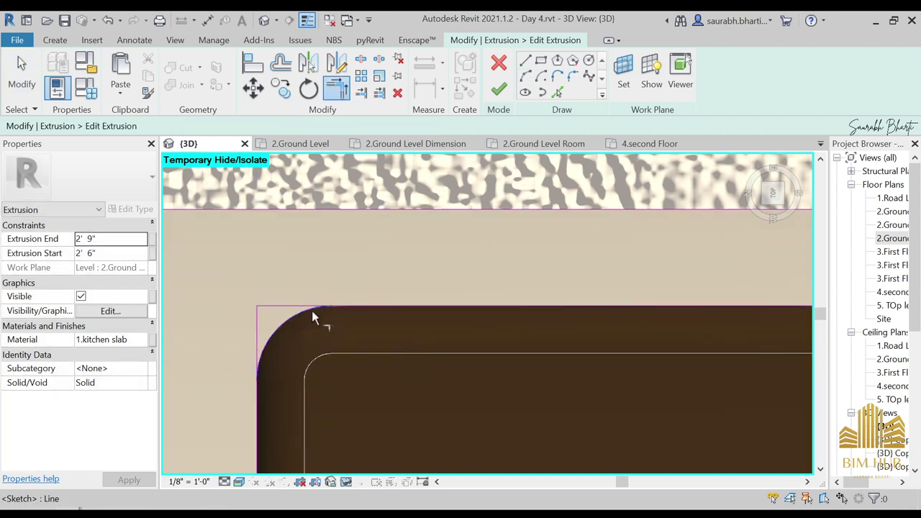
click(346, 307)
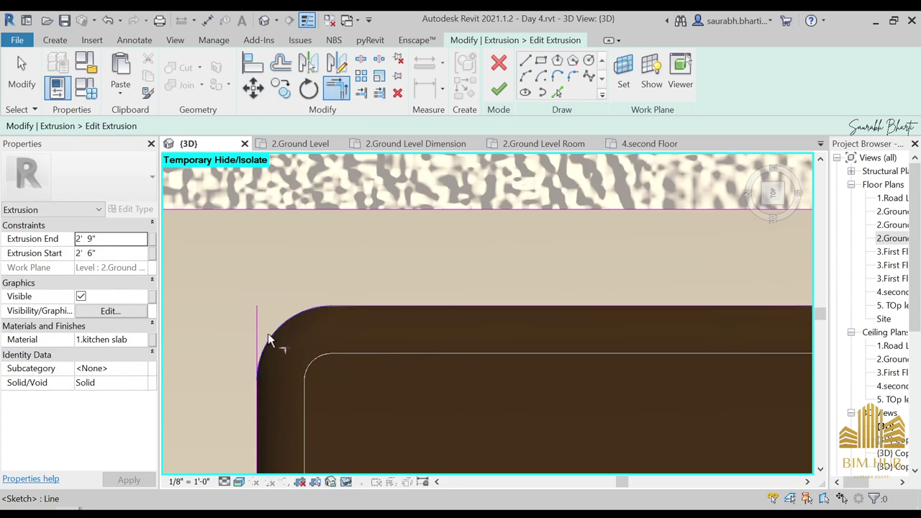
click(259, 393)
Pick the sink's rounded rear and front corners near the countertop's free end as sketch arcs
scroll(380, 341, down, 6)
middle_drag(621, 399, 272, 351)
scroll(589, 264, up, 3)
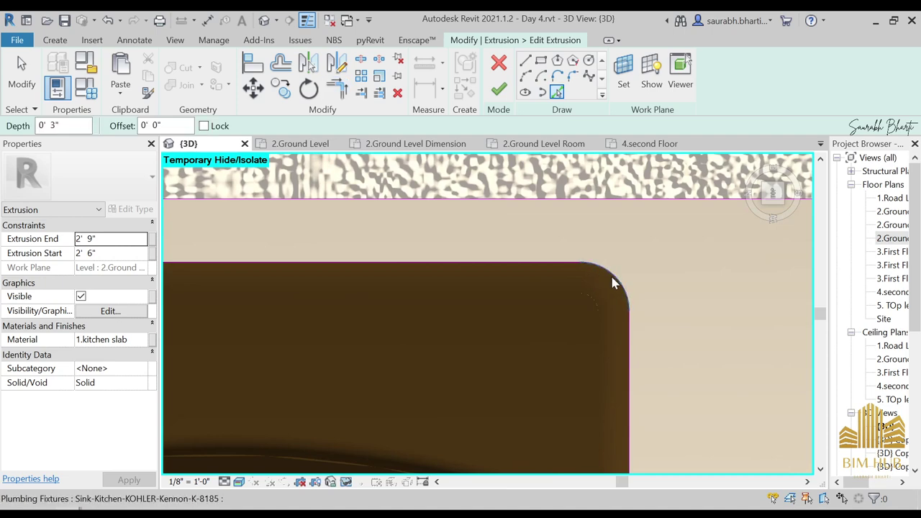
scroll(597, 348, down, 5)
middle_drag(650, 365, 730, 167)
middle_drag(753, 406, 729, 190)
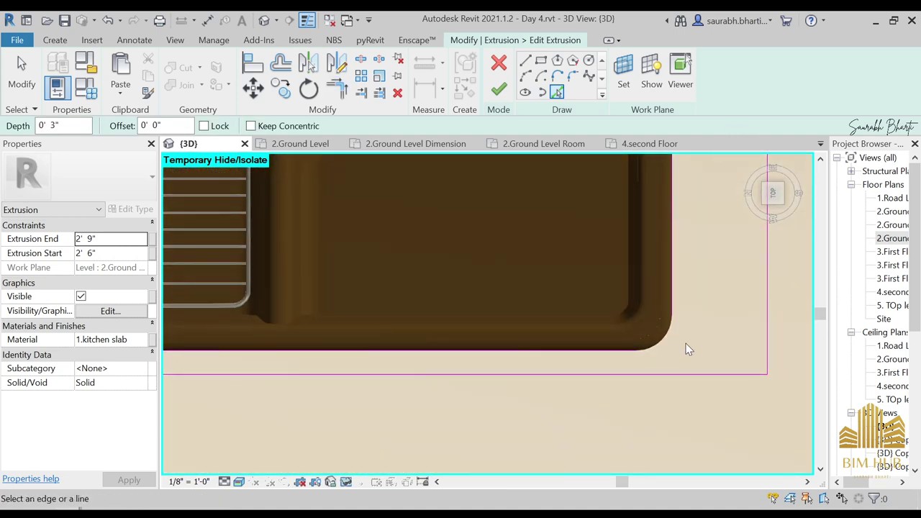
scroll(685, 343, up, 4)
click(640, 338)
scroll(640, 345, down, 4)
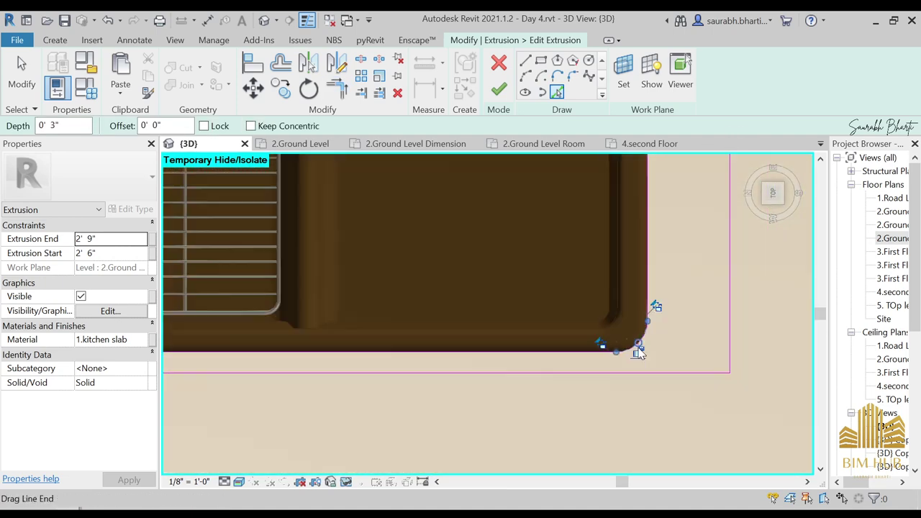
Pick the rounded front corner on the rack side as a sketch arc and finish the extrusion sketch
middle_drag(317, 352, 735, 299)
scroll(538, 300, up, 5)
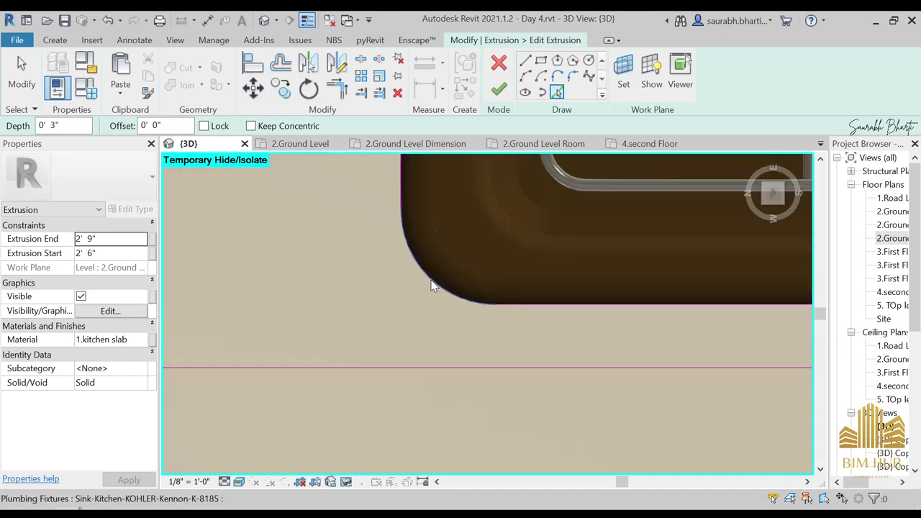
click(432, 281)
scroll(504, 294, down, 6)
middle_drag(662, 252, 426, 314)
scroll(424, 314, down, 1)
key(Escape)
key(Escape)
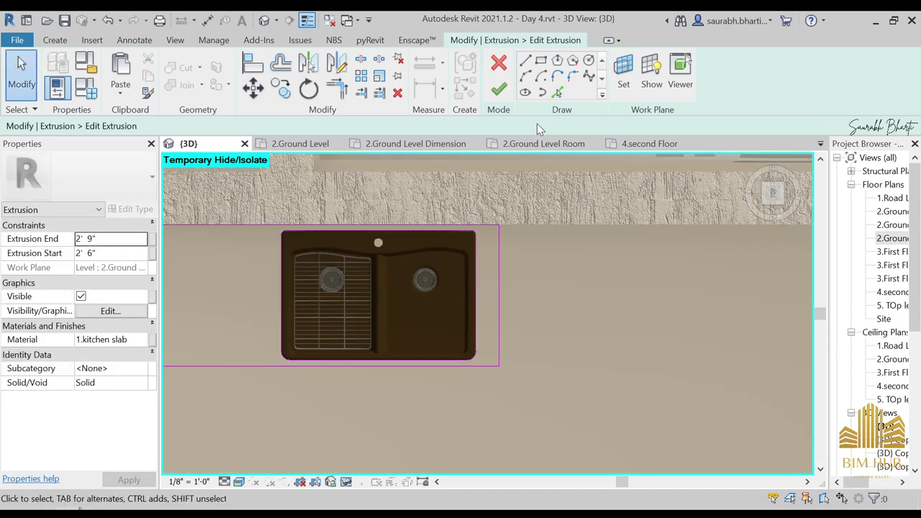
click(502, 91)
middle_drag(480, 364, 606, 348)
key(Escape)
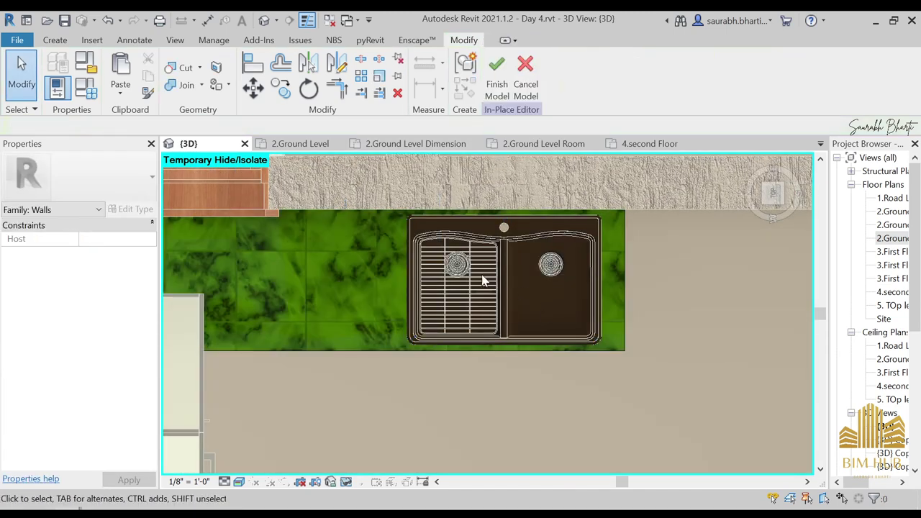
Try to finish the in-place countertop model with the sink-shaped opening, without deleting the sink instance
click(496, 77)
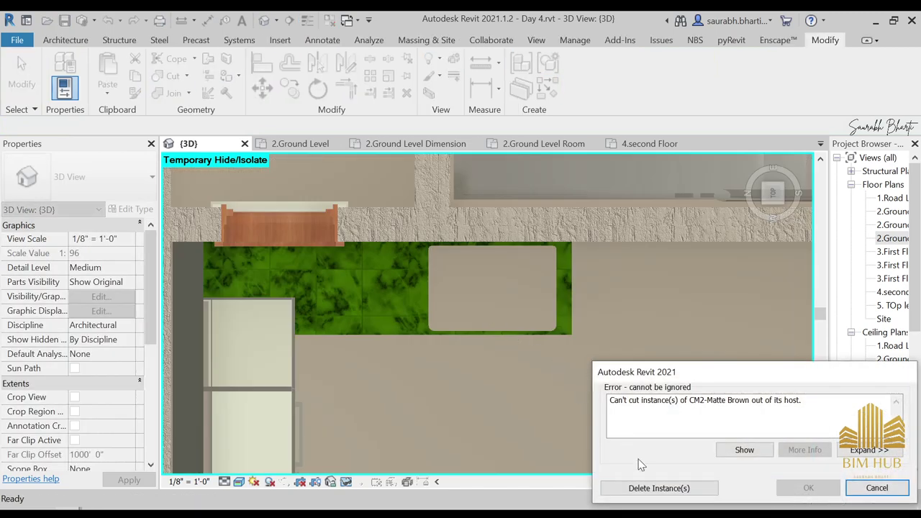
click(876, 488)
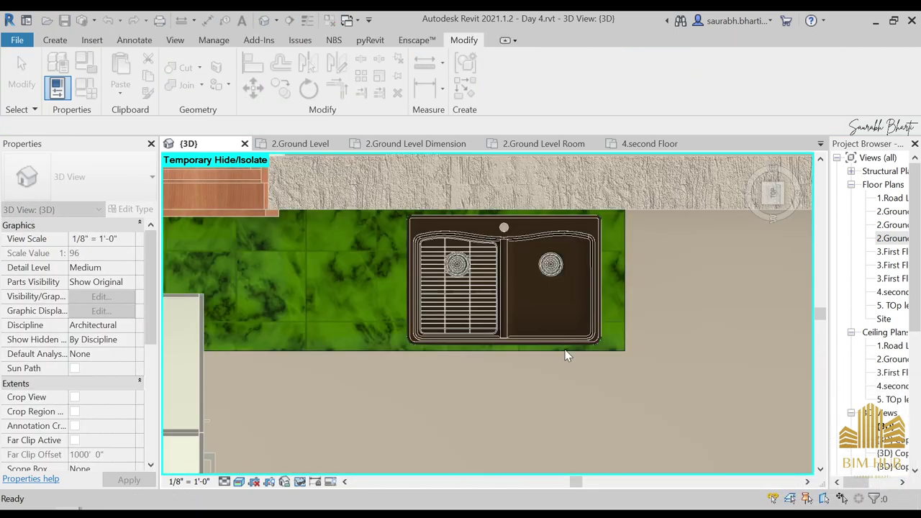
click(498, 72)
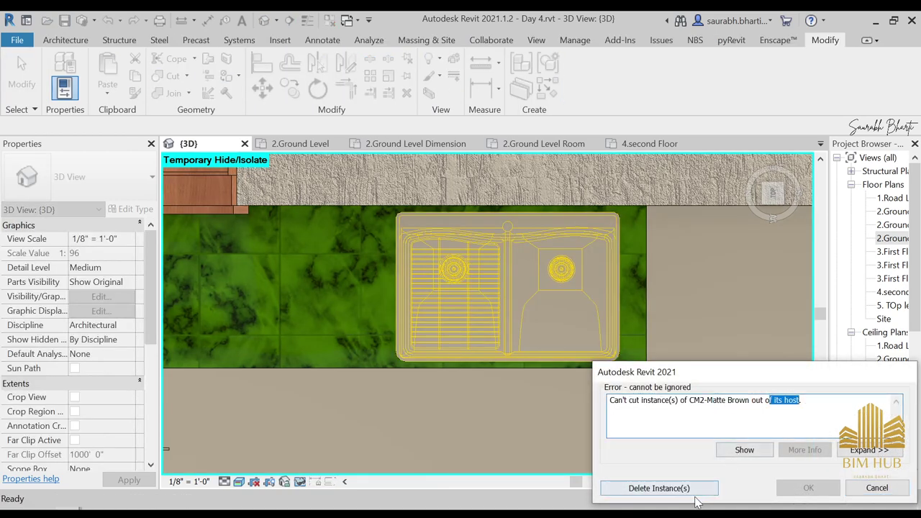
click(860, 489)
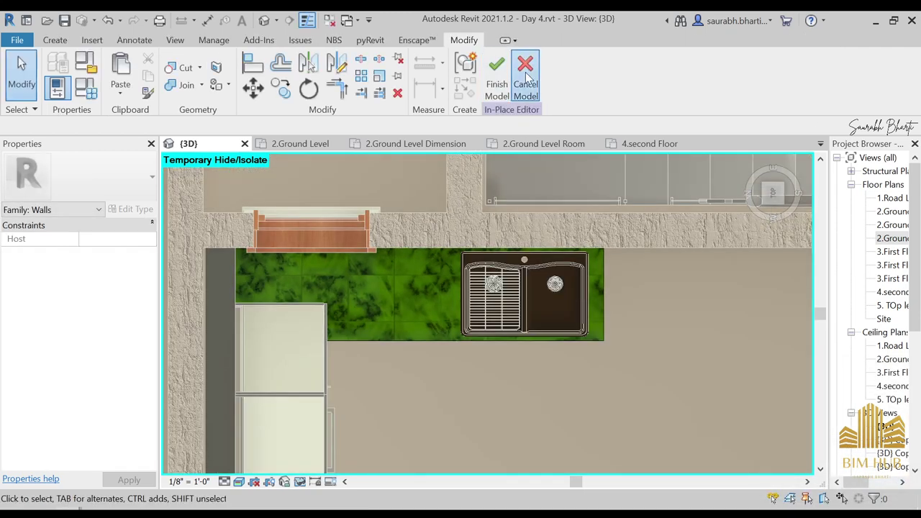
Quit the in-place countertop model and discard its changes
click(526, 76)
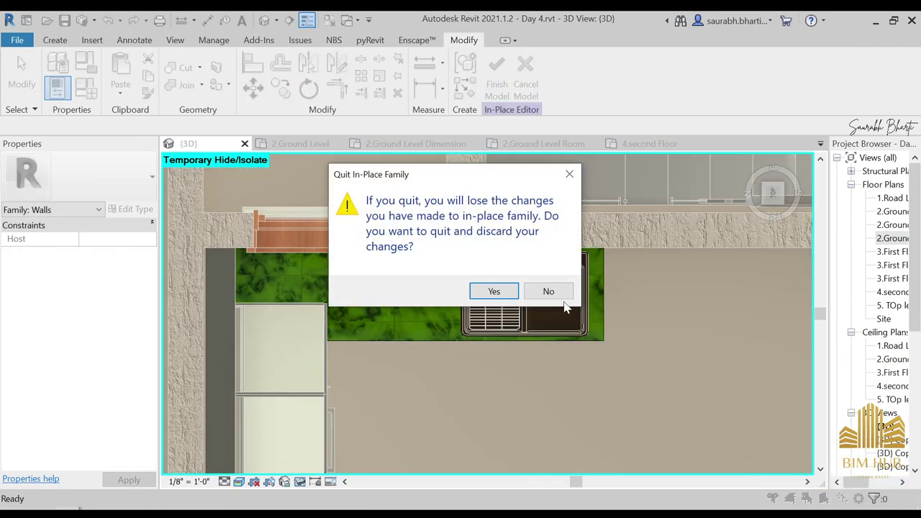
click(494, 292)
Examine the sink bowls beneath the countertop and the empty green countertop along the other kitchen wall
shift+middle_drag(566, 339, 634, 208)
scroll(624, 255, up, 2)
scroll(510, 319, up, 4)
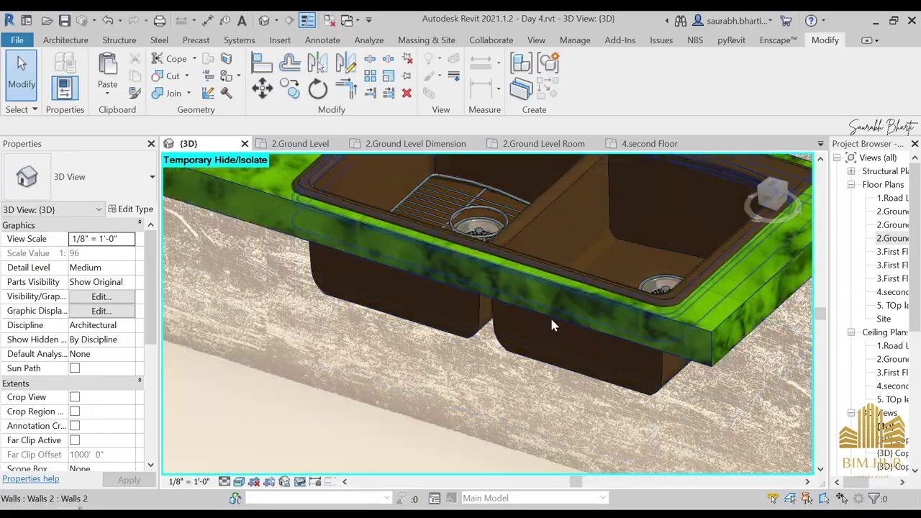
shift+middle_drag(549, 315, 593, 276)
scroll(536, 300, down, 4)
shift+middle_drag(537, 301, 435, 431)
scroll(543, 339, down, 3)
scroll(411, 350, down, 3)
scroll(453, 276, up, 4)
shift+middle_drag(455, 277, 490, 234)
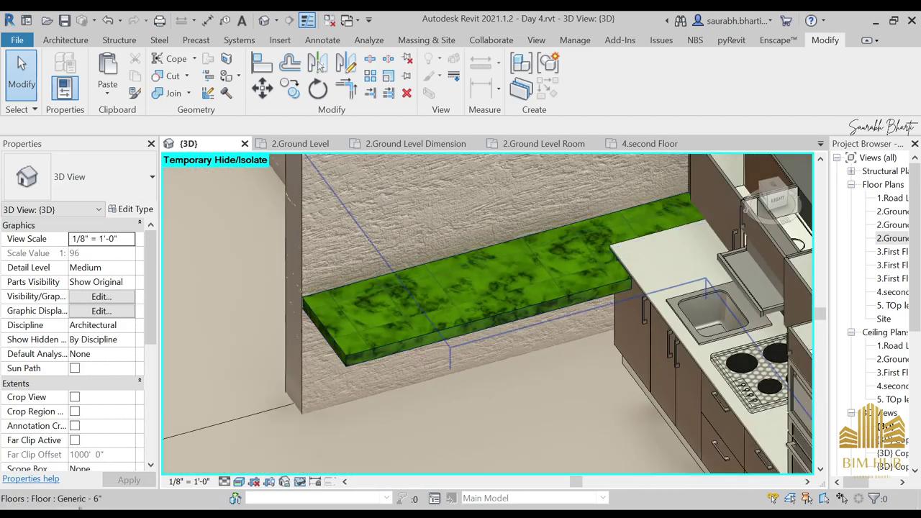
Switch to File Explorer and browse the kitchen folder of Revit families for an appliance
mouse_move(83, 510)
click(127, 478)
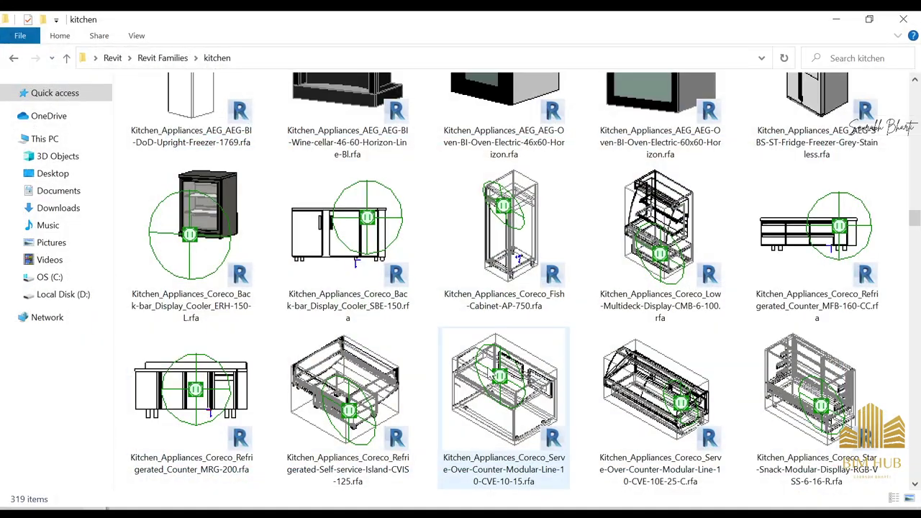
scroll(463, 335, down, 3)
scroll(317, 388, up, 2)
scroll(315, 389, down, 4)
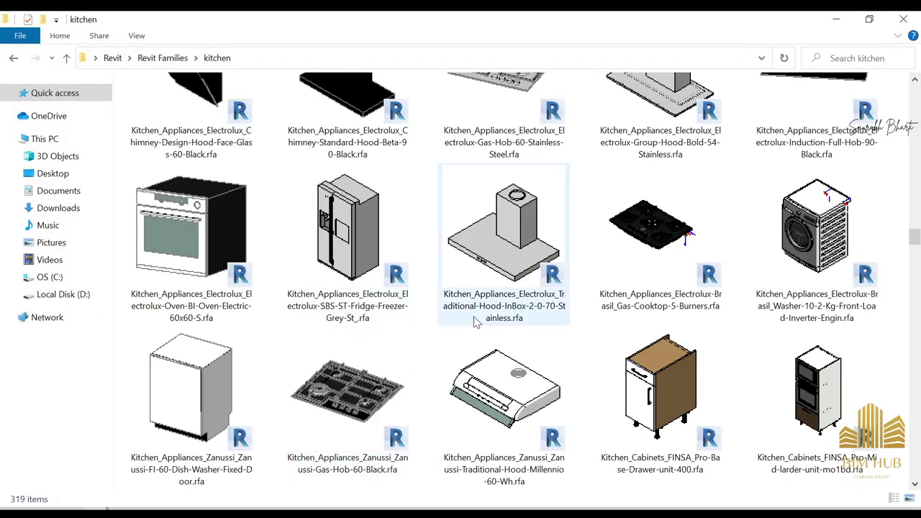
scroll(650, 353, down, 3)
scroll(650, 352, down, 2)
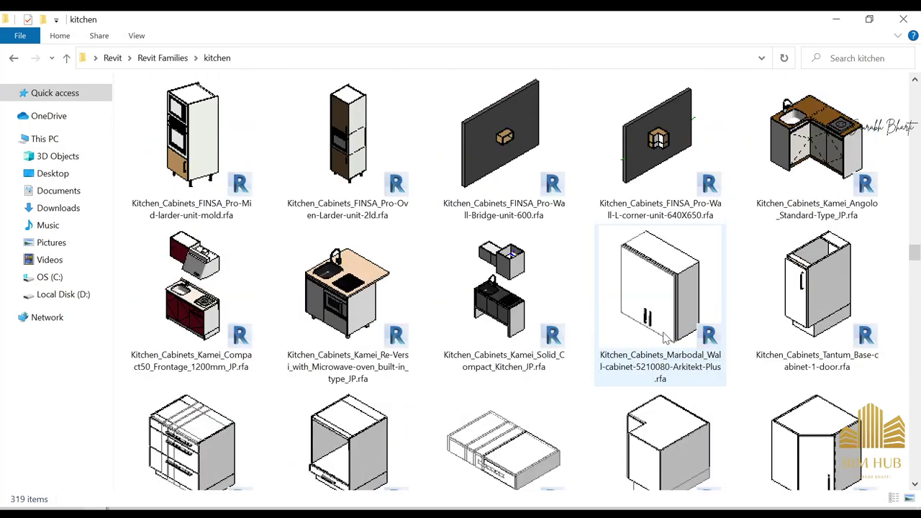
scroll(533, 258, down, 8)
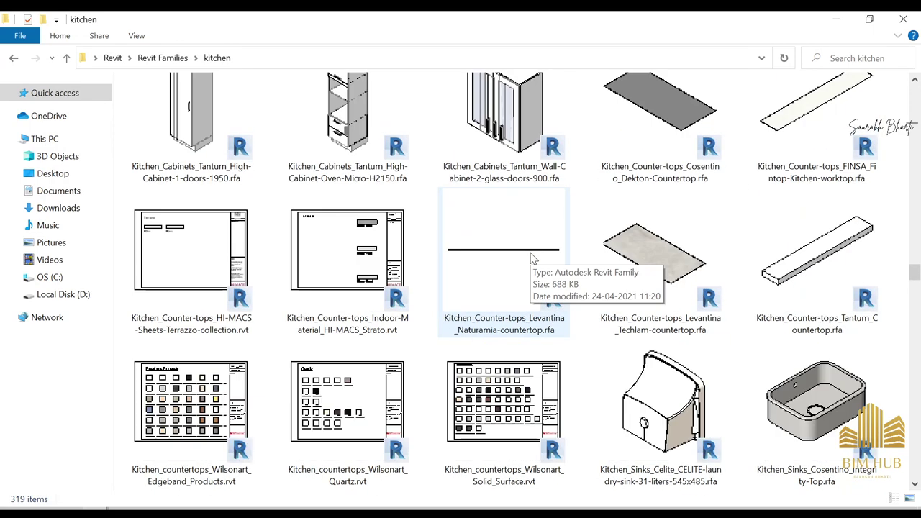
scroll(514, 277, up, 10)
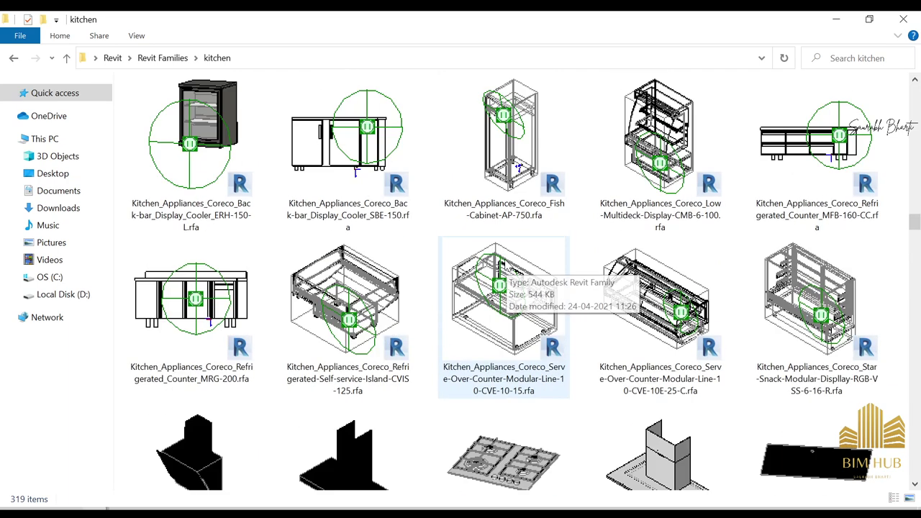
scroll(510, 268, up, 8)
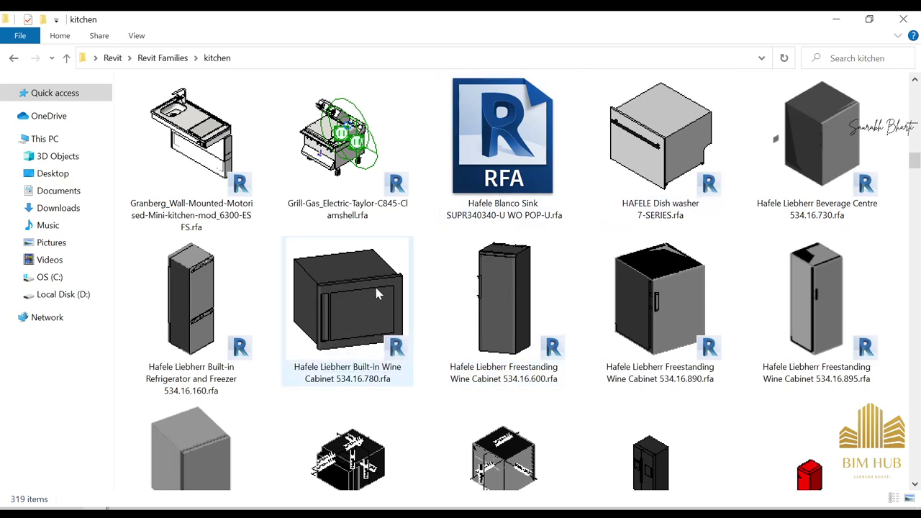
scroll(375, 284, up, 2)
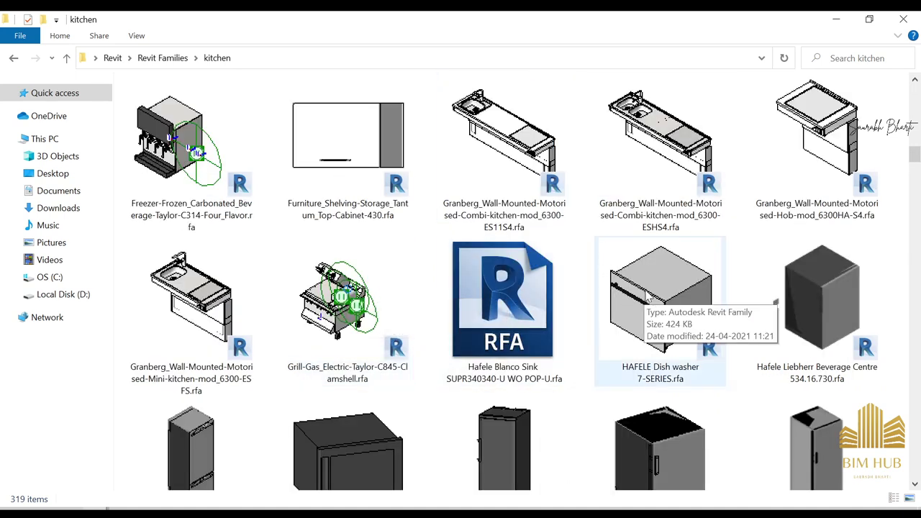
click(653, 315)
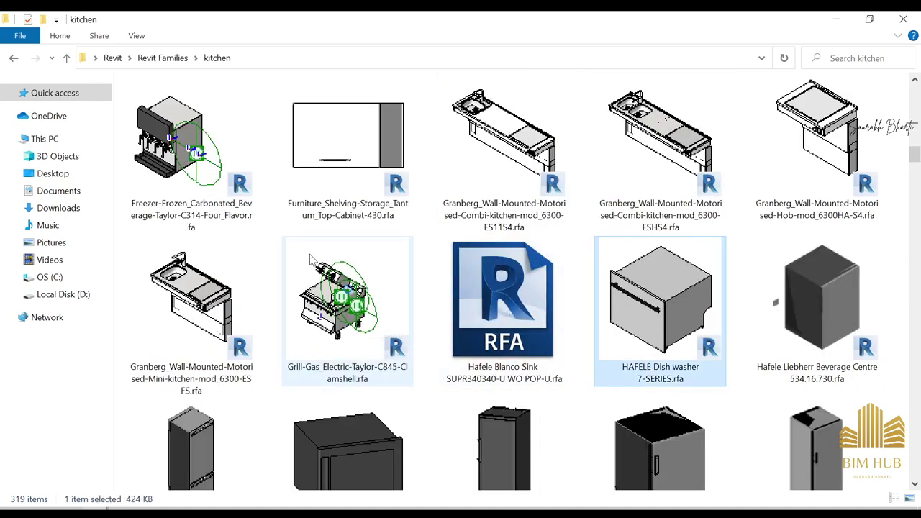
Load the Hafele Liebherr Built-in Wine Cabinet 534.16.780 family from the kitchen folder into the Revit model
scroll(432, 288, up, 4)
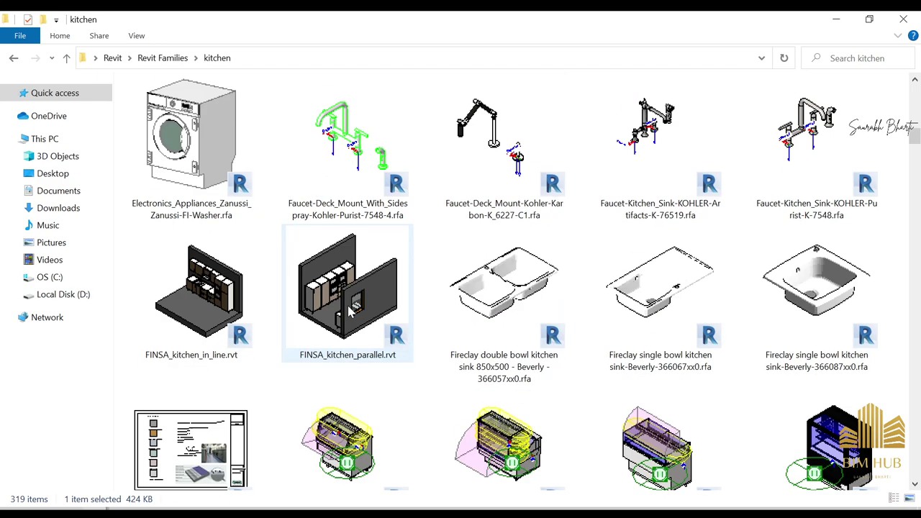
scroll(547, 306, up, 2)
scroll(475, 288, up, 8)
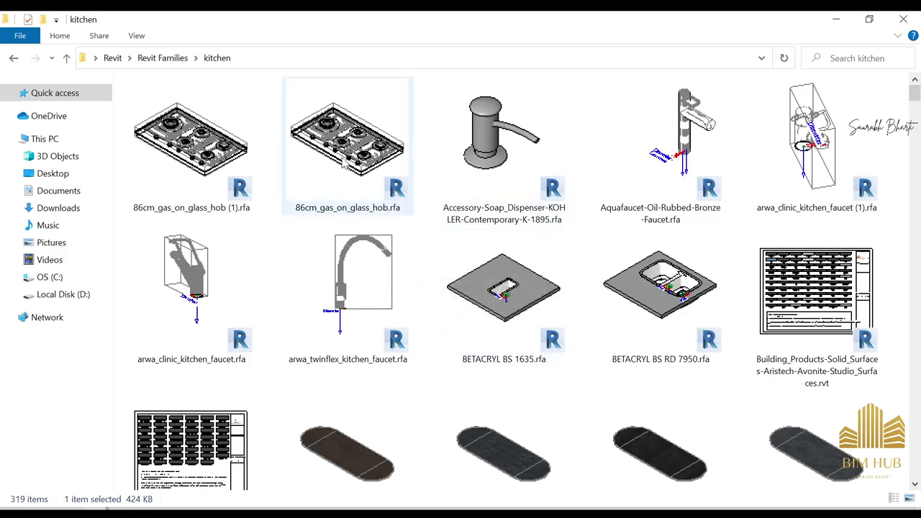
scroll(363, 162, down, 20)
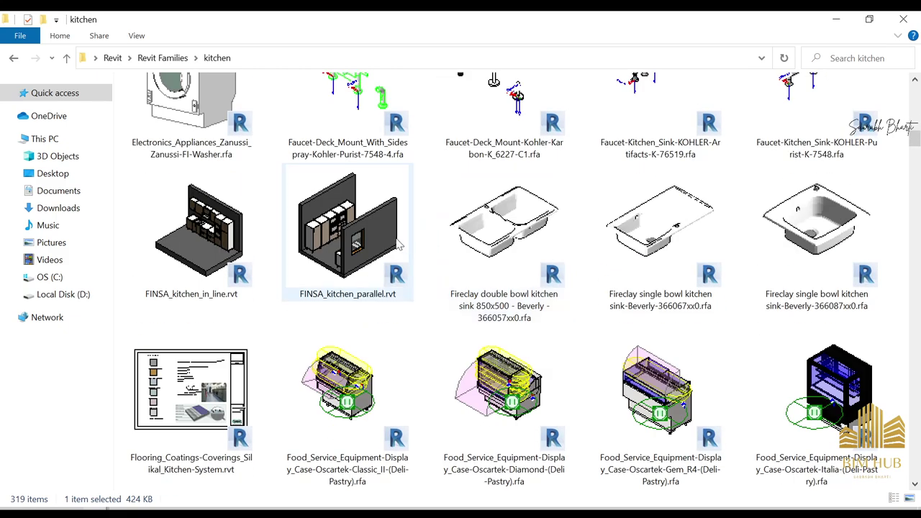
scroll(374, 216, down, 3)
drag(337, 177, 405, 317)
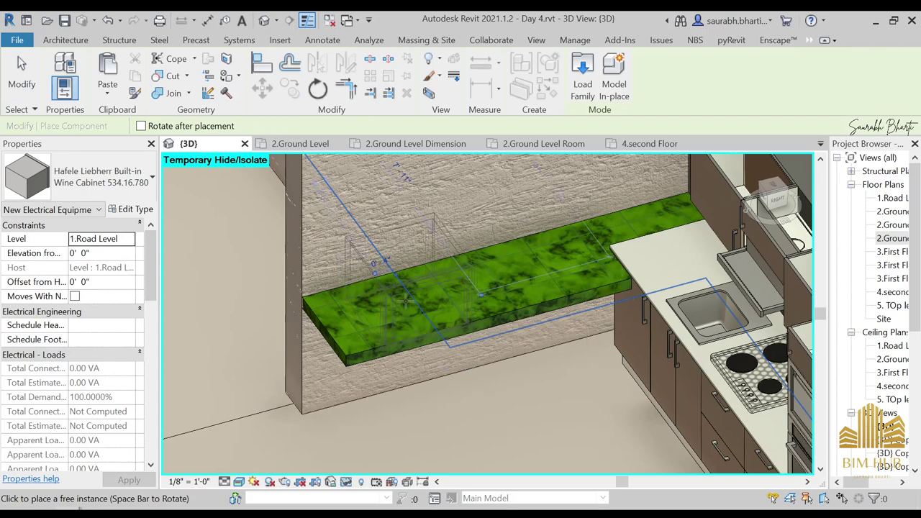
scroll(404, 311, down, 3)
shift+middle_drag(405, 311, 469, 266)
scroll(453, 272, down, 1)
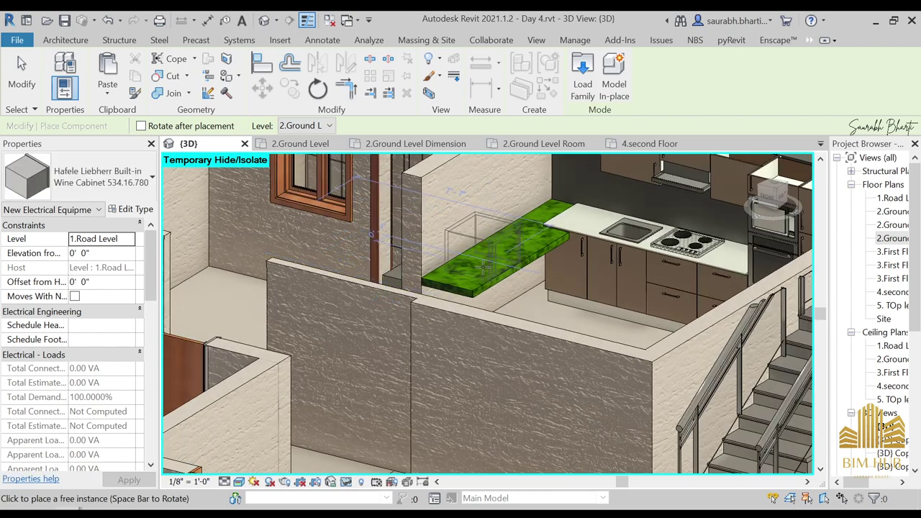
scroll(469, 266, down, 5)
shift+middle_drag(489, 297, 550, 205)
key(Escape)
key(Escape)
click(536, 198)
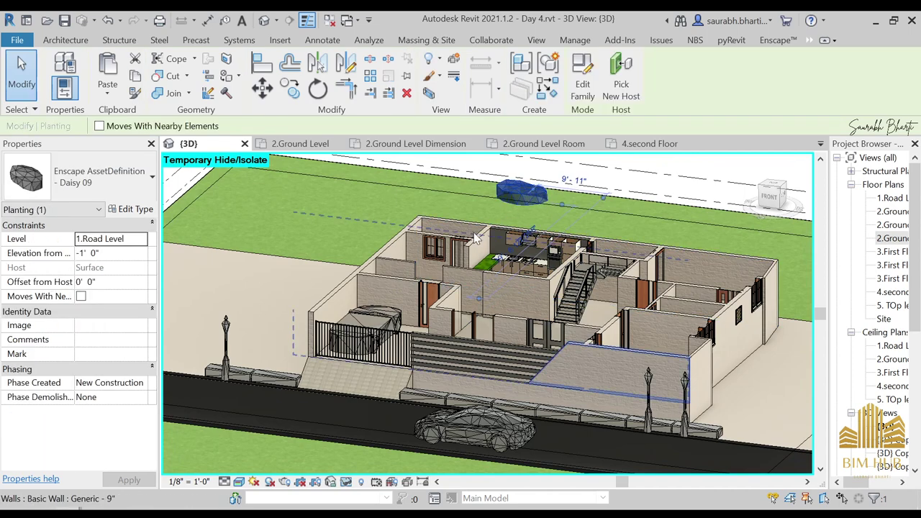
key(Escape)
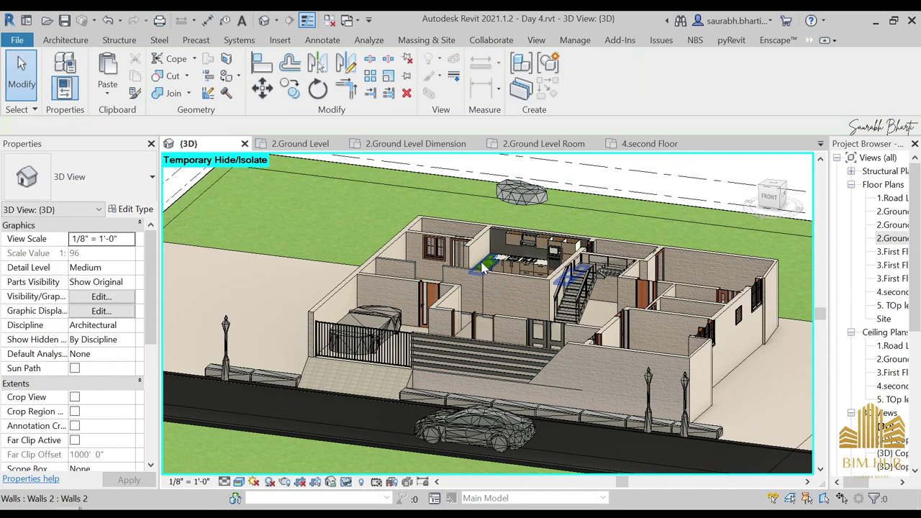
shift+middle_drag(551, 317, 469, 349)
scroll(469, 265, up, 8)
scroll(469, 261, up, 5)
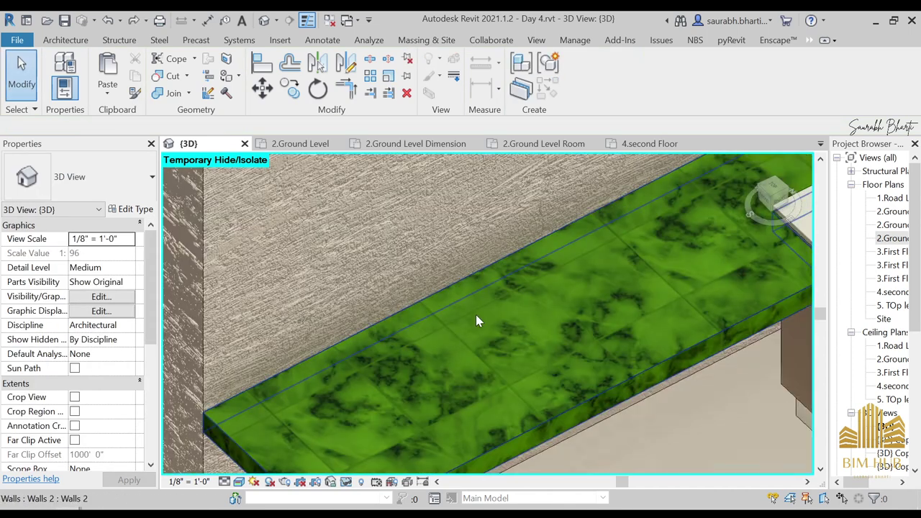
scroll(475, 315, down, 6)
click(85, 42)
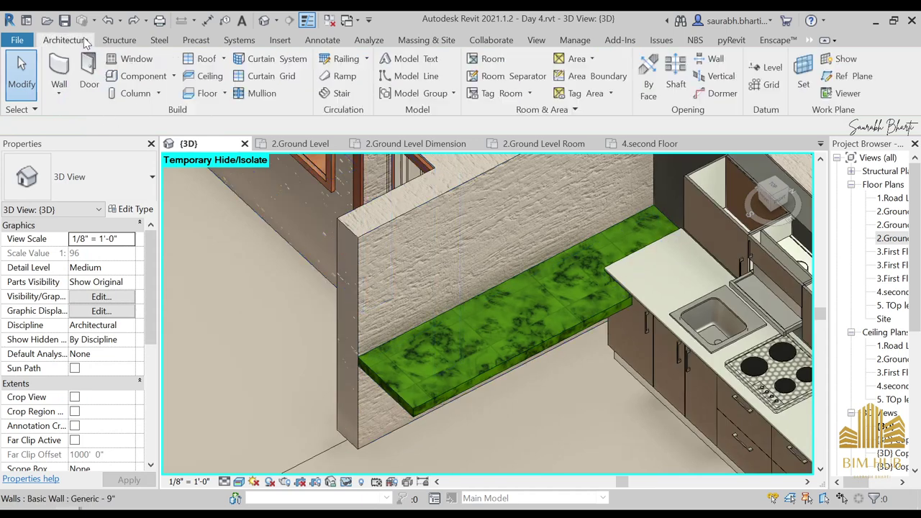
click(115, 79)
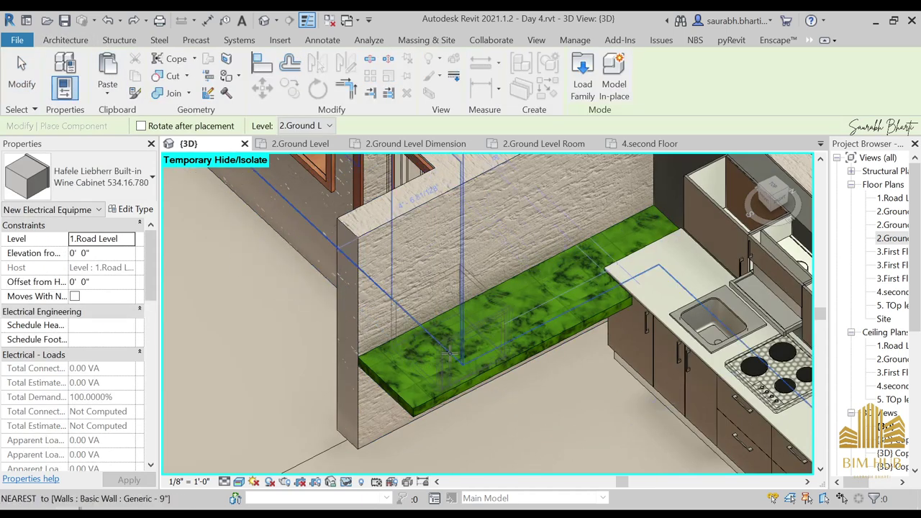
scroll(455, 351, down, 3)
middle_drag(476, 370, 557, 305)
key(Escape)
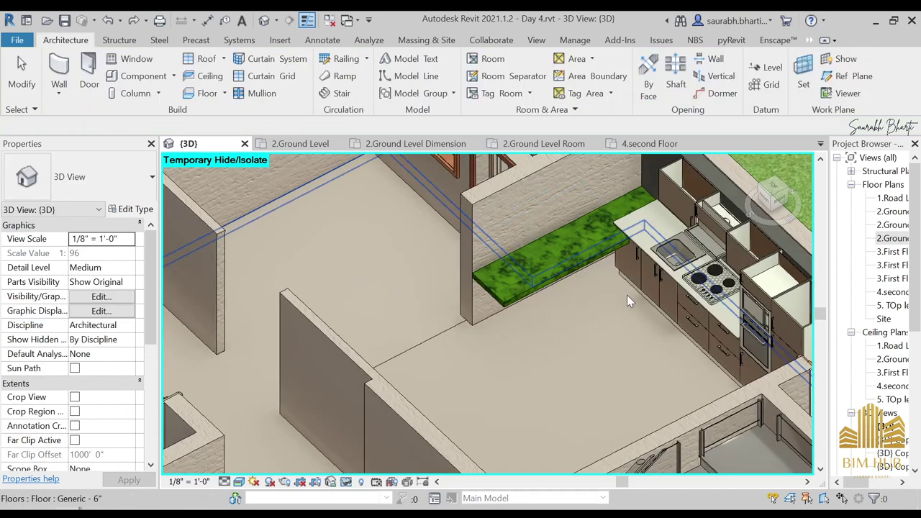
In the 2.Ground Level Room plan, place the Hafele Liebherr wine cabinet against the wall near the empty side countertop's free end
double_click(891, 238)
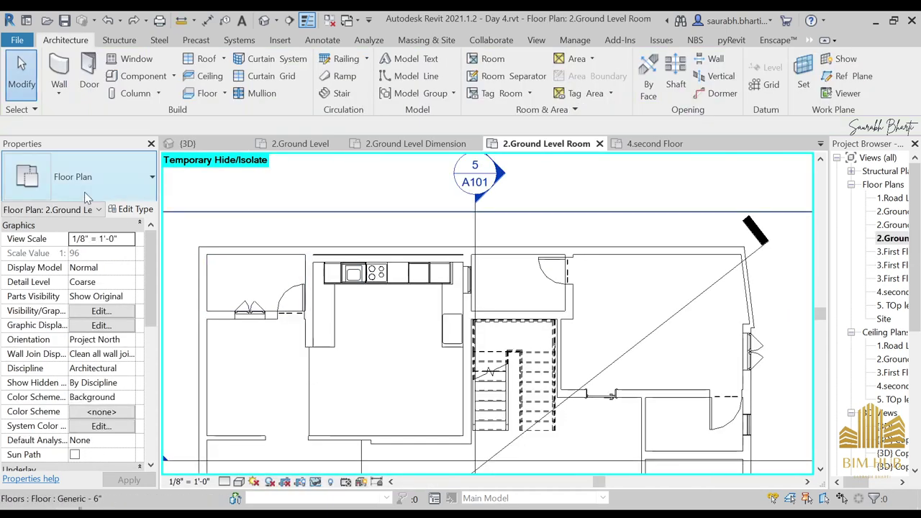
click(140, 76)
scroll(317, 331, up, 5)
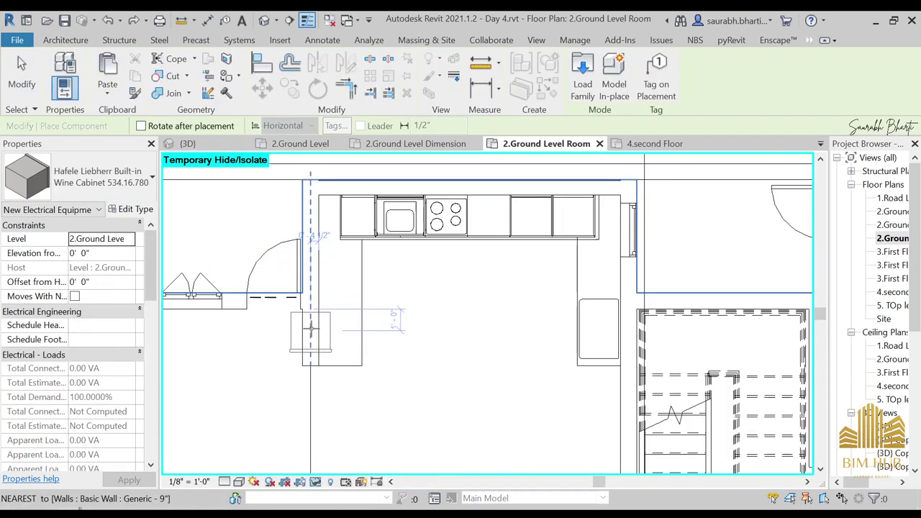
scroll(326, 340, up, 1)
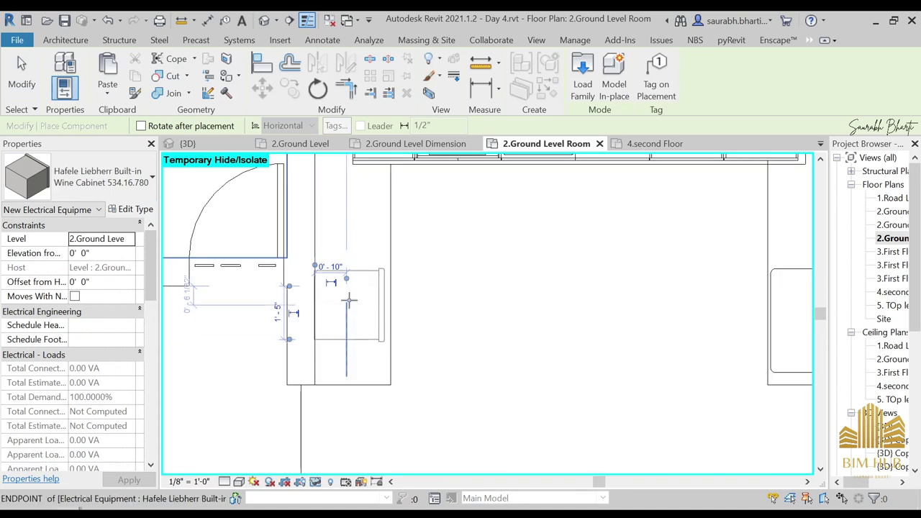
scroll(351, 343, down, 3)
key(Escape)
key(Escape)
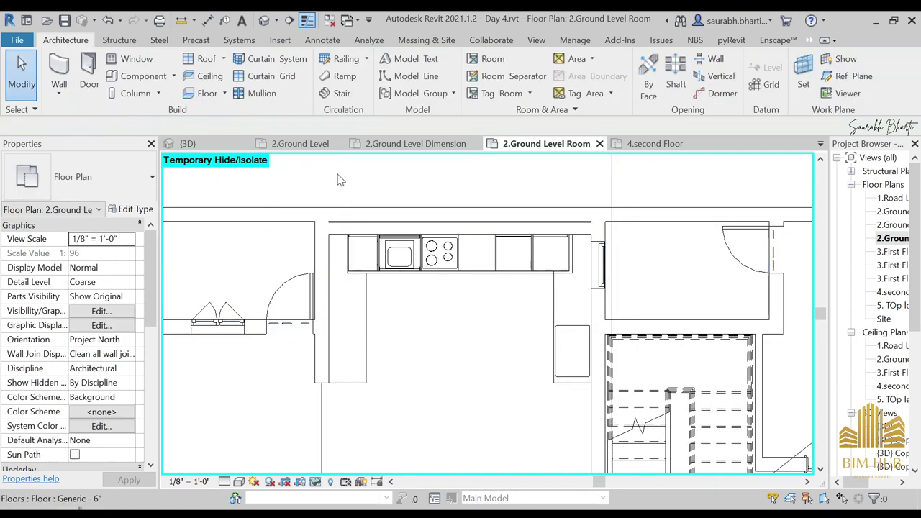
In the 3D view, raise the wine cabinet onto the green countertop with an elevation from level of 2'9"
click(262, 25)
scroll(323, 281, down, 2)
shift+middle_drag(323, 281, 414, 331)
click(464, 312)
shift+middle_drag(465, 314, 431, 335)
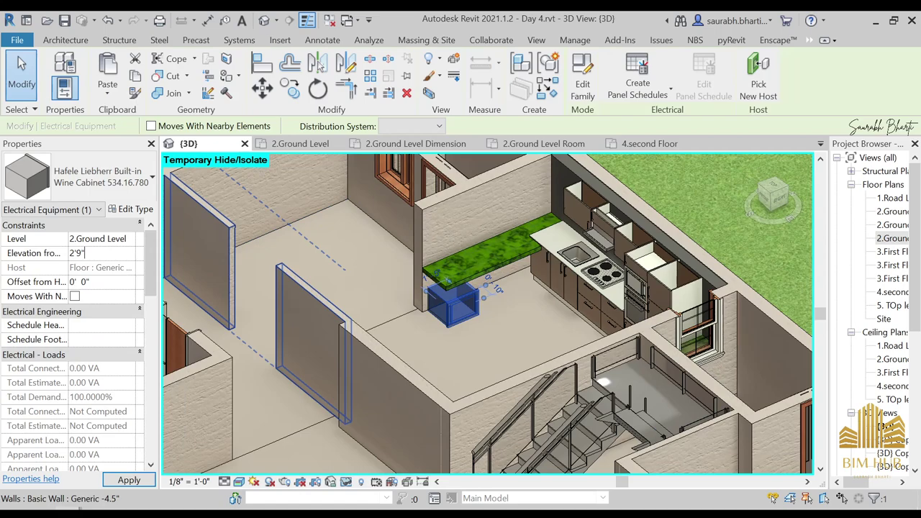
click(482, 343)
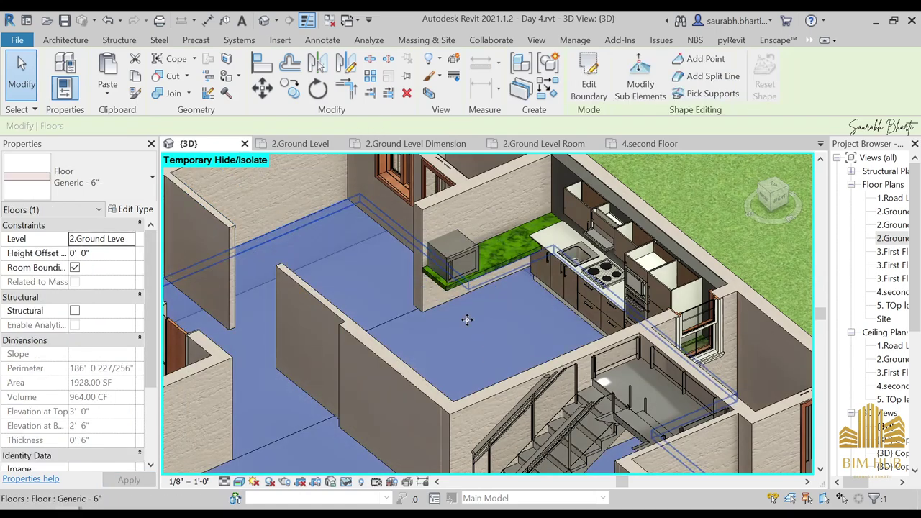
key(Escape)
shift+middle_drag(461, 316, 531, 302)
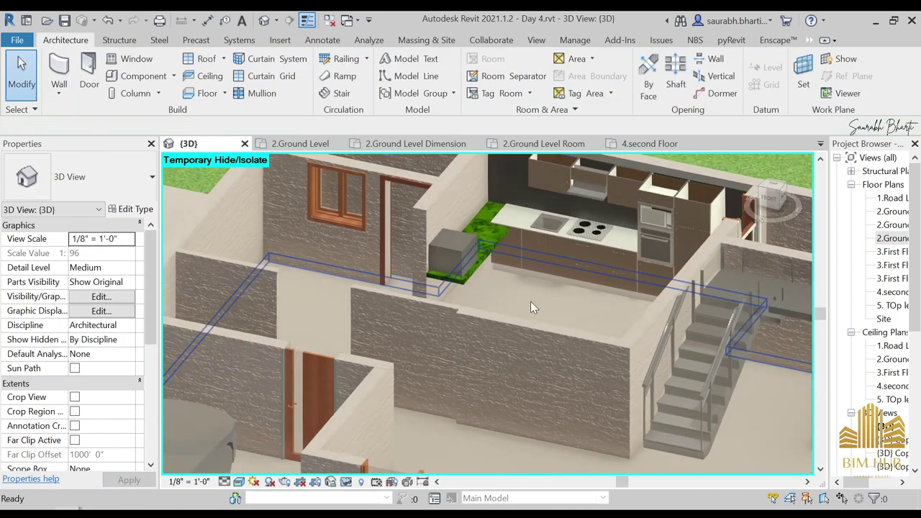
Examine the kitchen and its cabinets from several angles in 3D and in the 2.Ground Level Room floor plan
scroll(508, 200, up, 2)
shift+middle_drag(509, 205, 496, 317)
scroll(557, 278, up, 3)
shift+middle_drag(322, 328, 465, 282)
scroll(388, 211, up, 4)
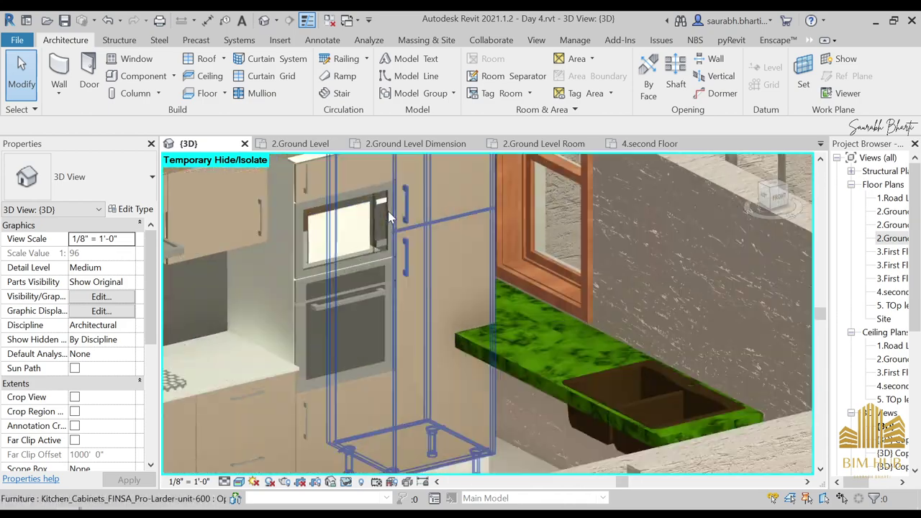
click(355, 255)
shift+middle_drag(355, 256, 457, 457)
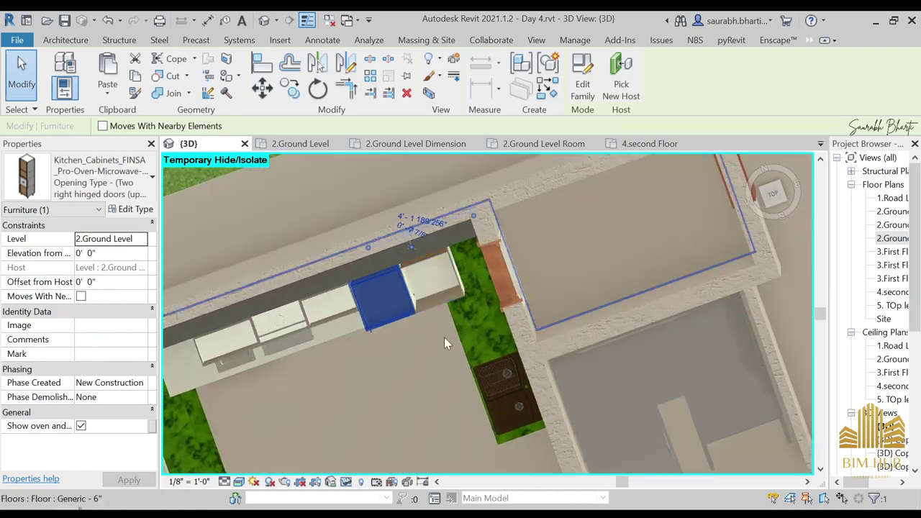
scroll(449, 317, up, 2)
shift+middle_drag(464, 334, 434, 288)
key(Escape)
shift+middle_drag(374, 317, 450, 424)
scroll(352, 296, down, 4)
scroll(413, 331, down, 3)
scroll(426, 335, up, 4)
shift+middle_drag(427, 336, 335, 347)
scroll(314, 331, up, 2)
scroll(315, 330, down, 4)
double_click(892, 238)
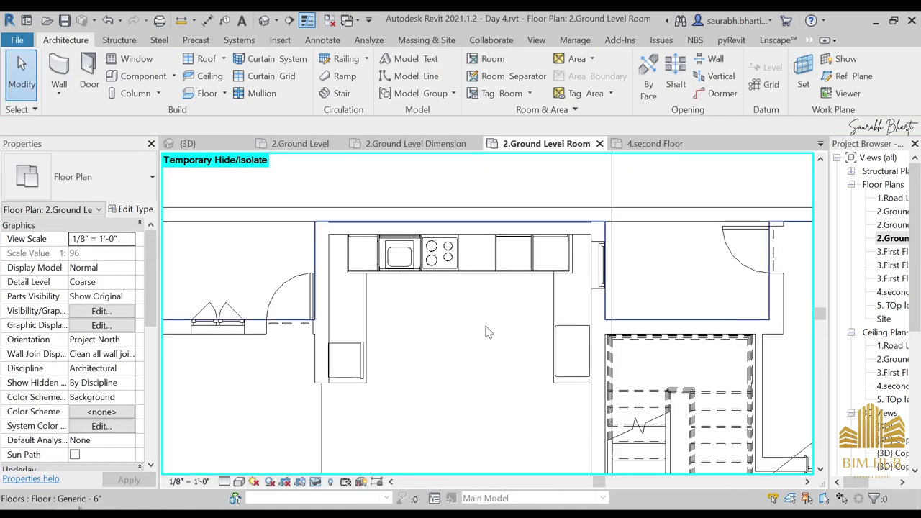
scroll(461, 316, down, 3)
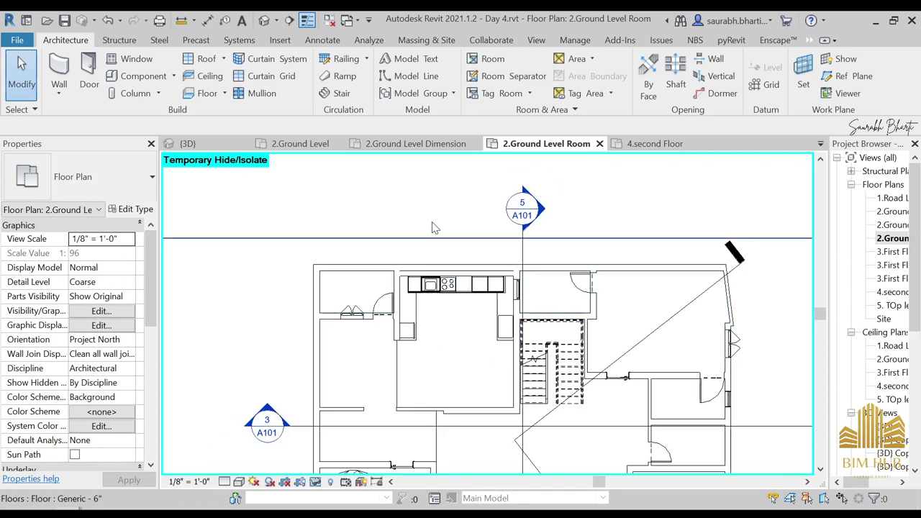
In the 3D view, create parts from the Generic - 6" floor on 1.Road Level
click(265, 24)
shift+middle_drag(463, 348, 483, 341)
click(482, 344)
scroll(482, 344, down, 3)
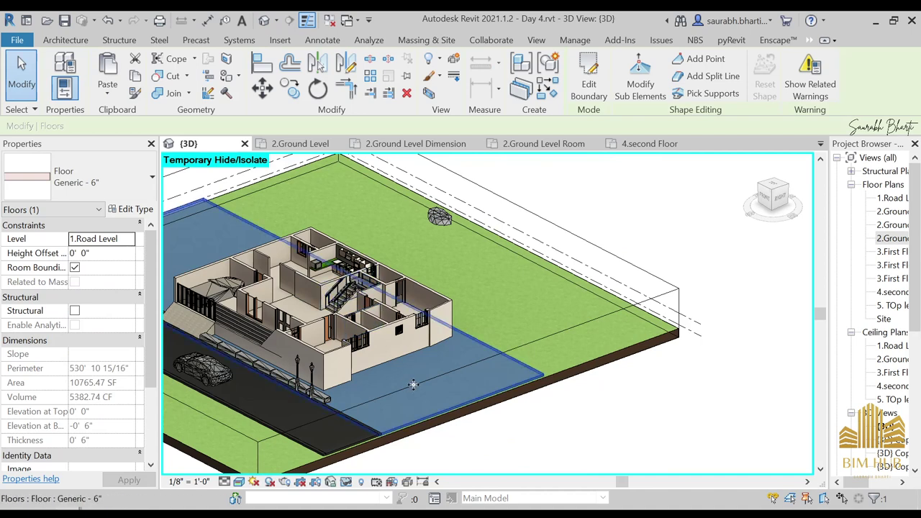
shift+middle_drag(411, 382, 669, 238)
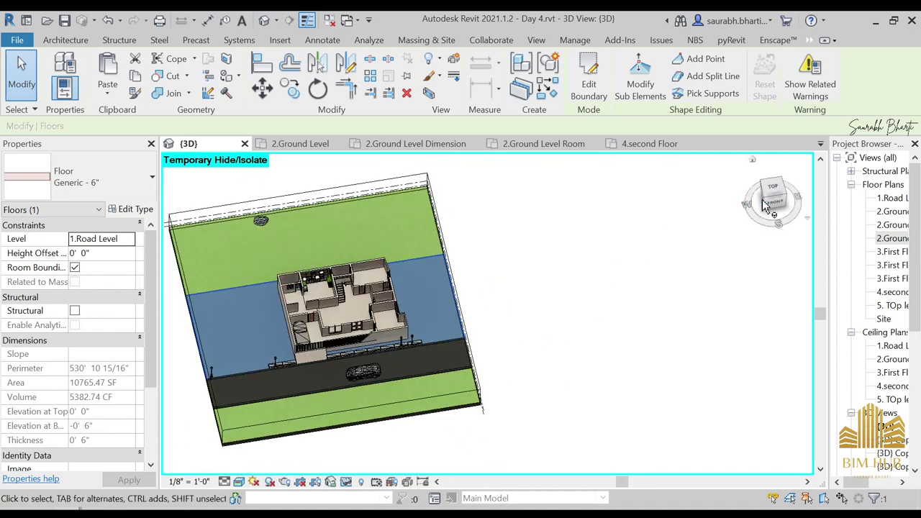
click(524, 96)
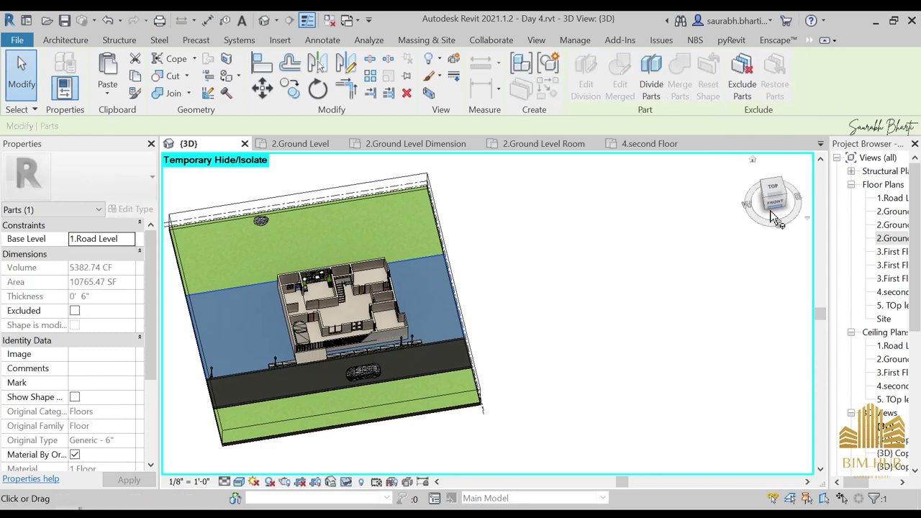
Divide the floor part and, in top view, sketch a rectangle about 16' 10" deep along the kitchen's inner wall faces
click(653, 79)
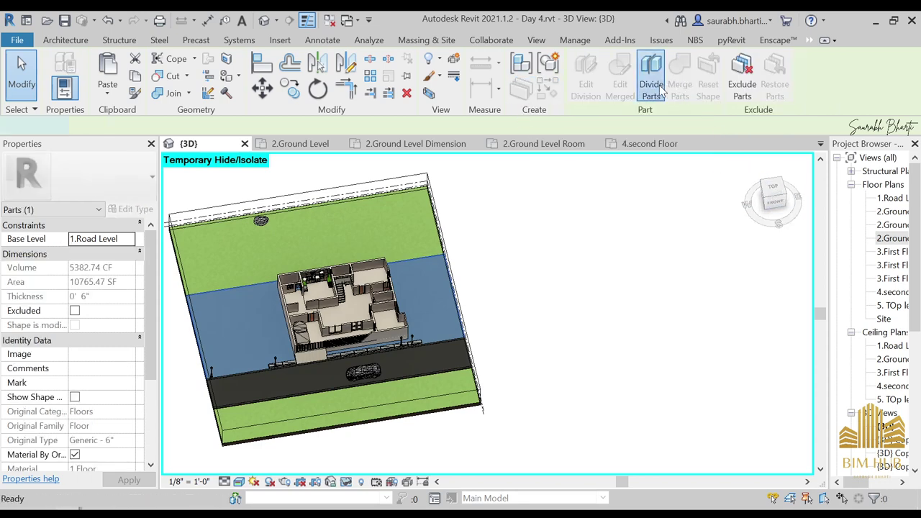
click(775, 193)
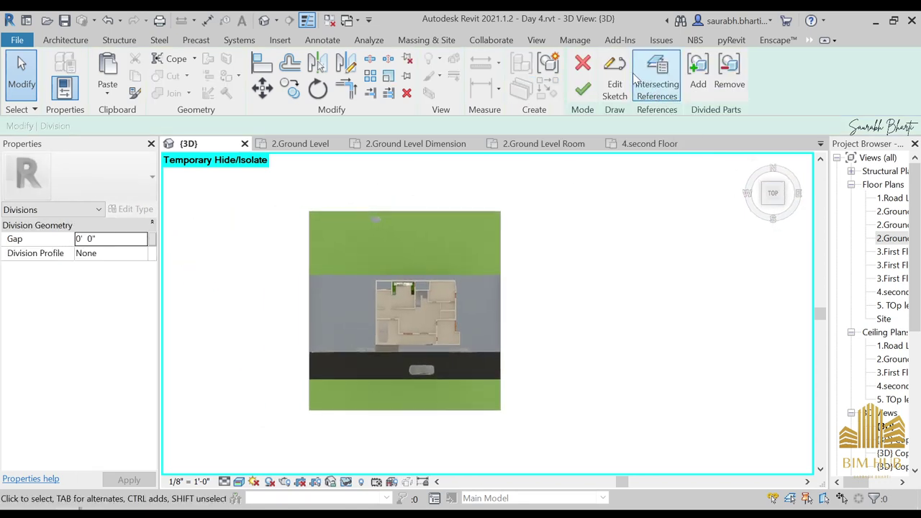
click(615, 85)
scroll(482, 287, up, 8)
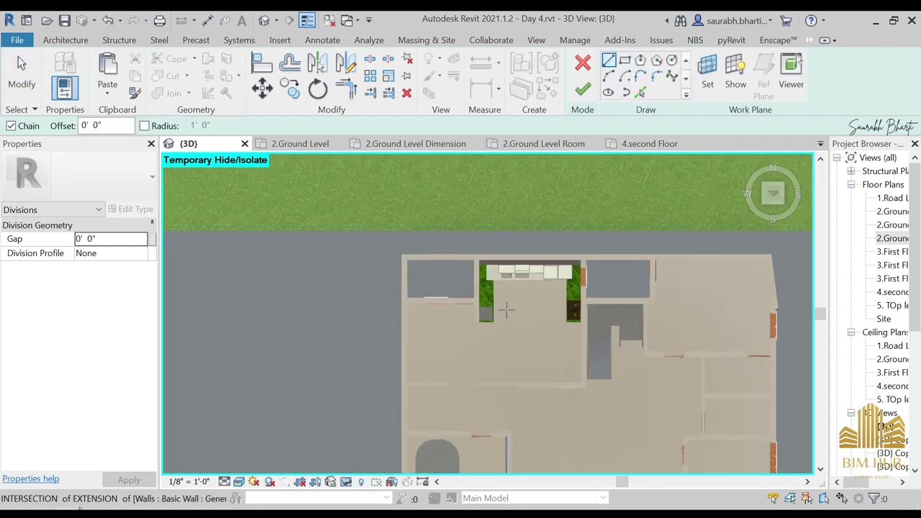
click(624, 62)
scroll(428, 199, up, 4)
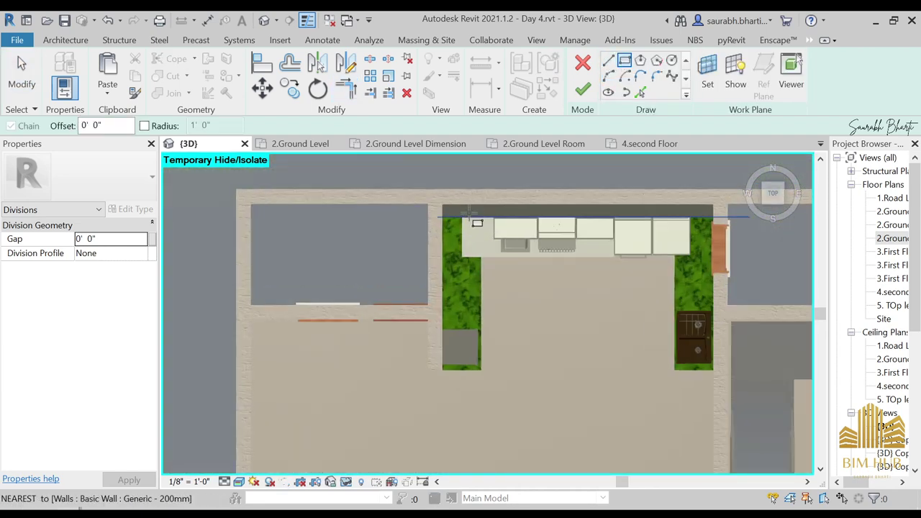
click(428, 199)
scroll(607, 370, down, 3)
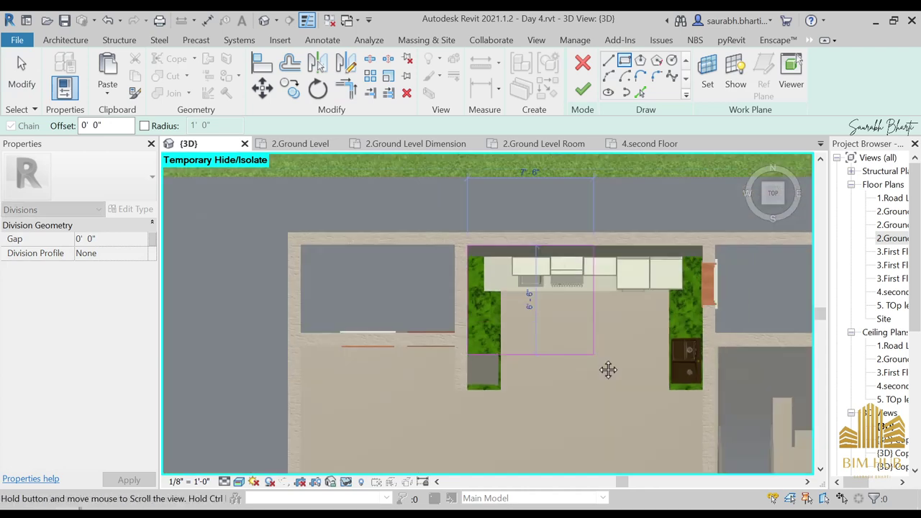
scroll(569, 273, up, 1)
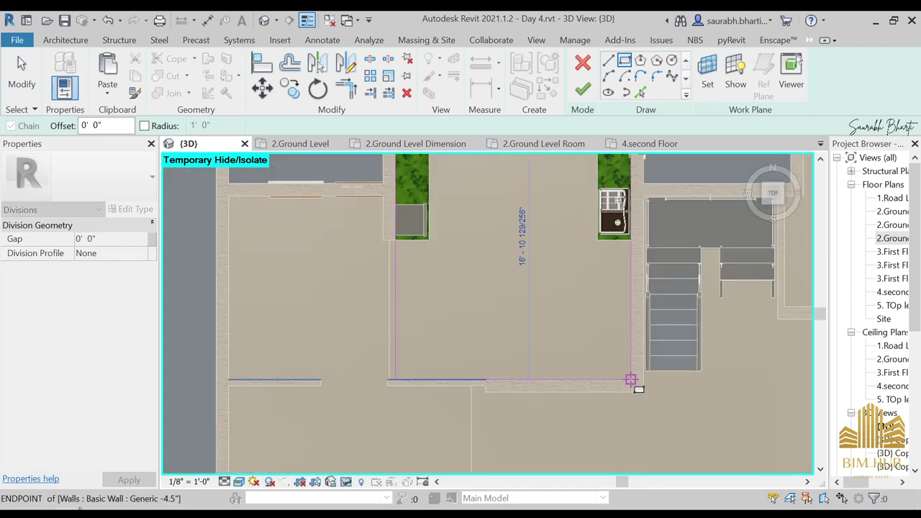
click(631, 380)
Sketch a line about 8' 3" long from the midpoint of the kitchen's left wall end down to the lower wall
scroll(391, 247, up, 4)
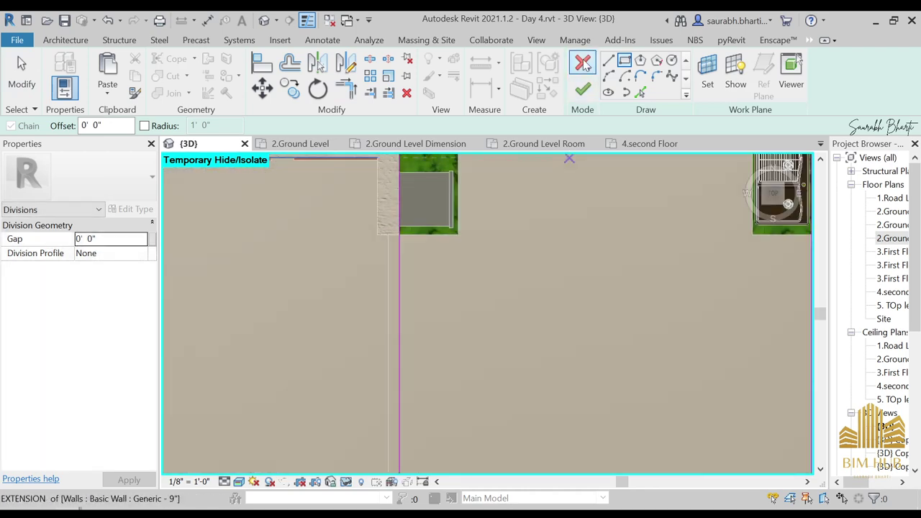
click(609, 61)
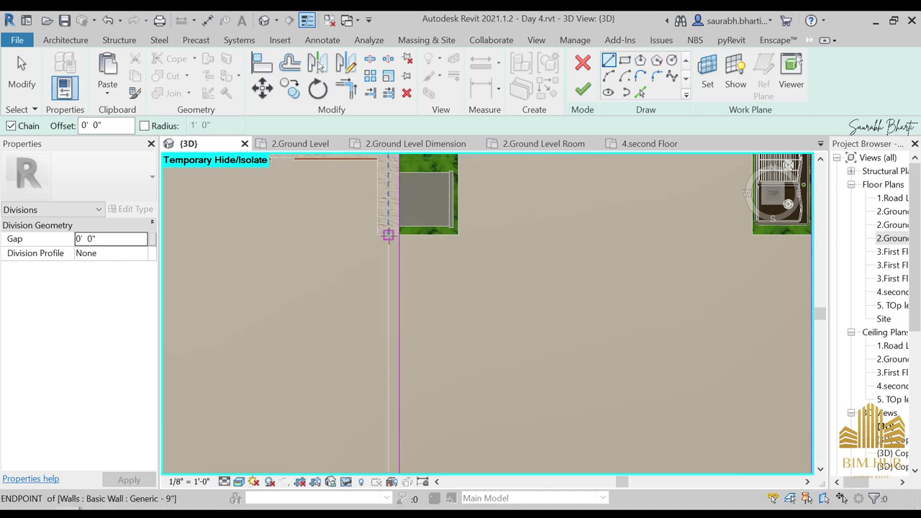
click(389, 235)
scroll(403, 302, down, 2)
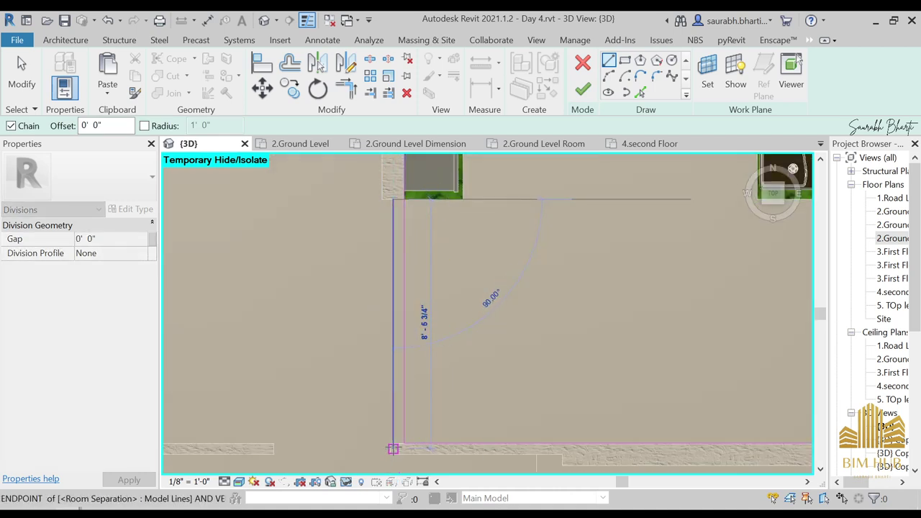
click(392, 442)
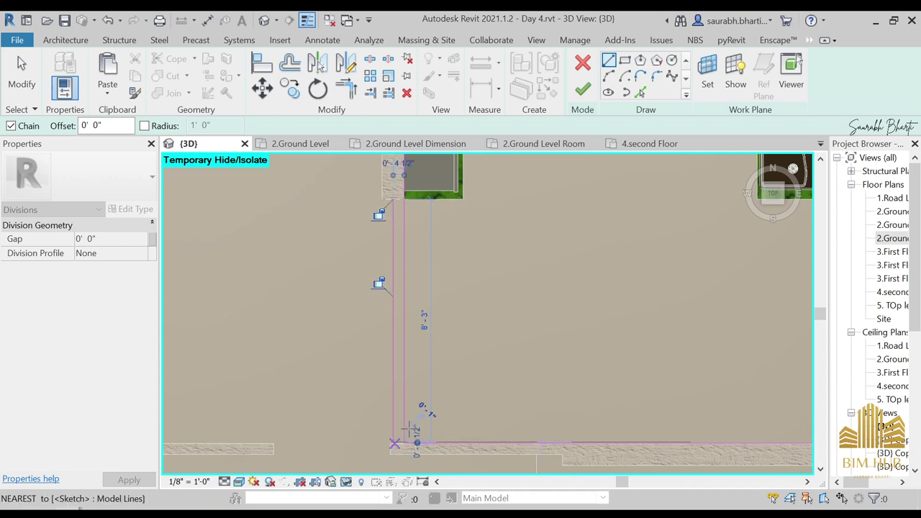
key(Escape)
key(Escape)
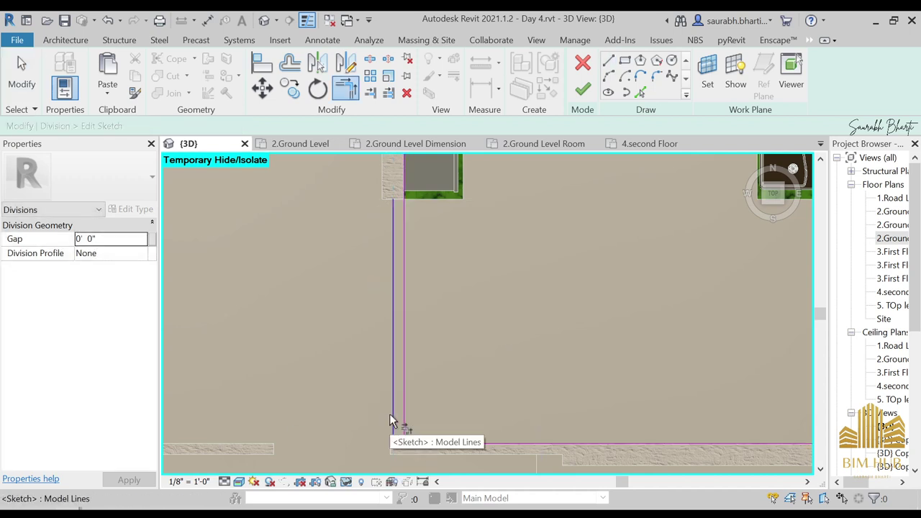
Trim/extend the new vertical line and the kitchen rectangle's lower line to a corner
click(390, 416)
click(425, 444)
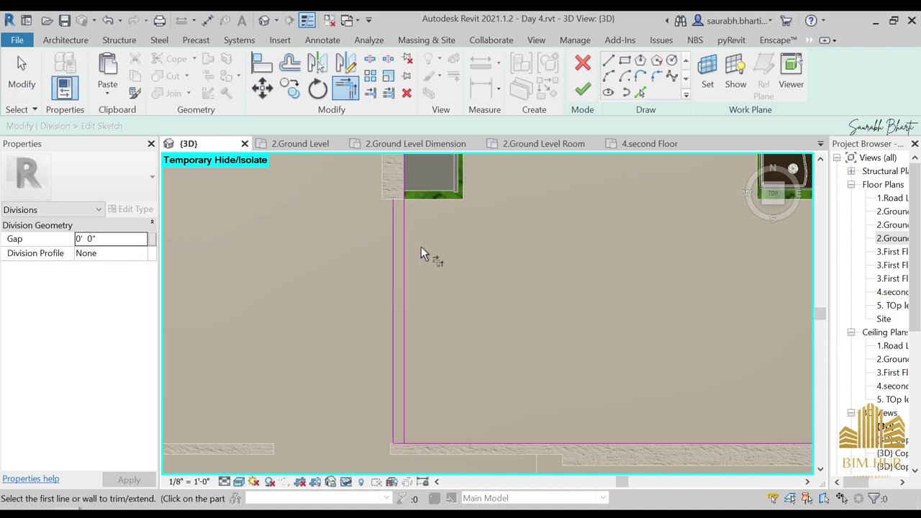
middle_drag(422, 246, 422, 266)
key(Escape)
Sketch a short 0' 4 1/2" line along the wall end, joining the new vertical line to the kitchen rectangle's left line
click(405, 281)
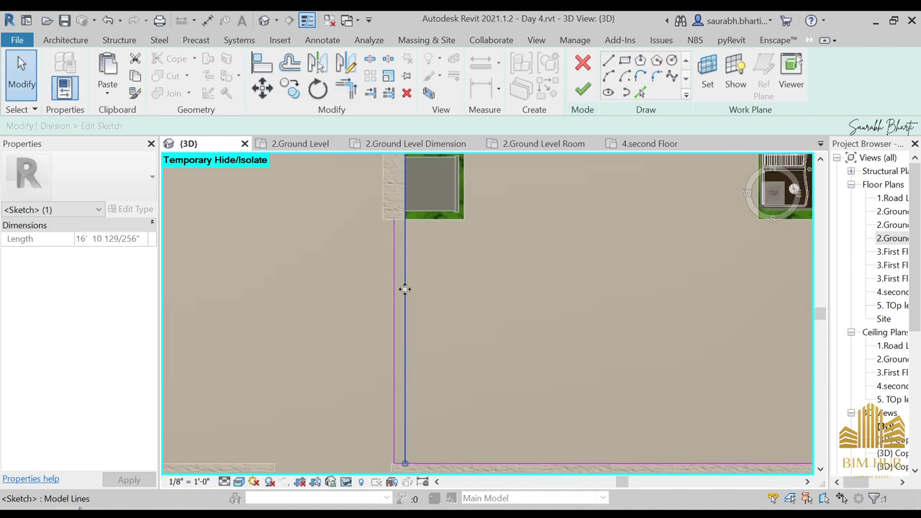
scroll(405, 289, down, 3)
middle_drag(426, 308, 432, 326)
scroll(412, 290, up, 3)
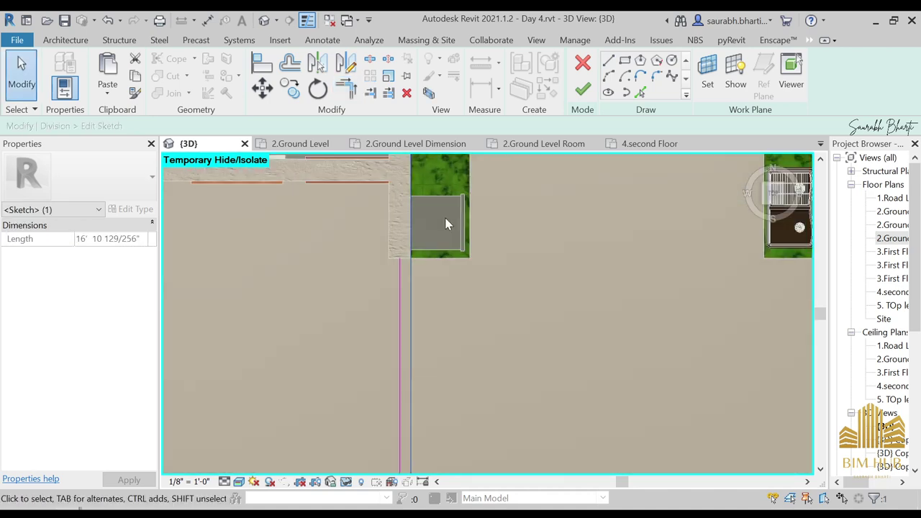
click(609, 61)
scroll(346, 253, up, 3)
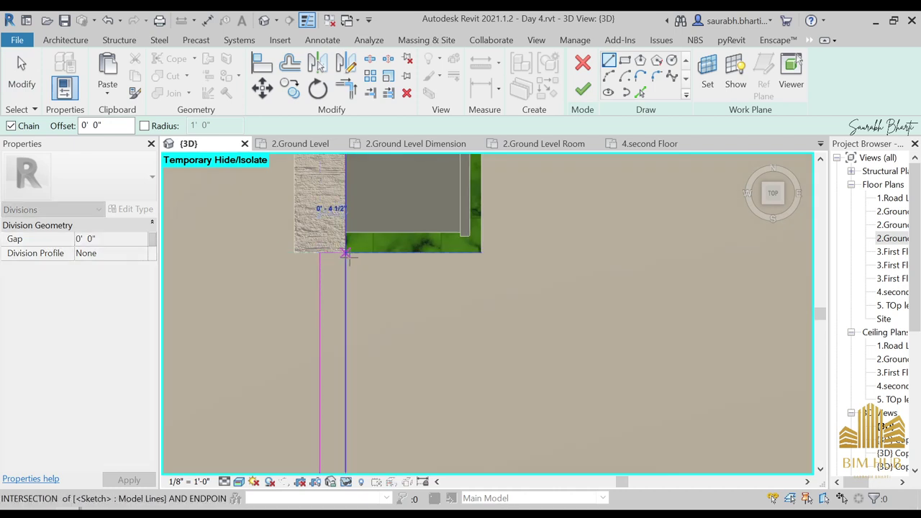
click(346, 254)
key(Escape)
key(Escape)
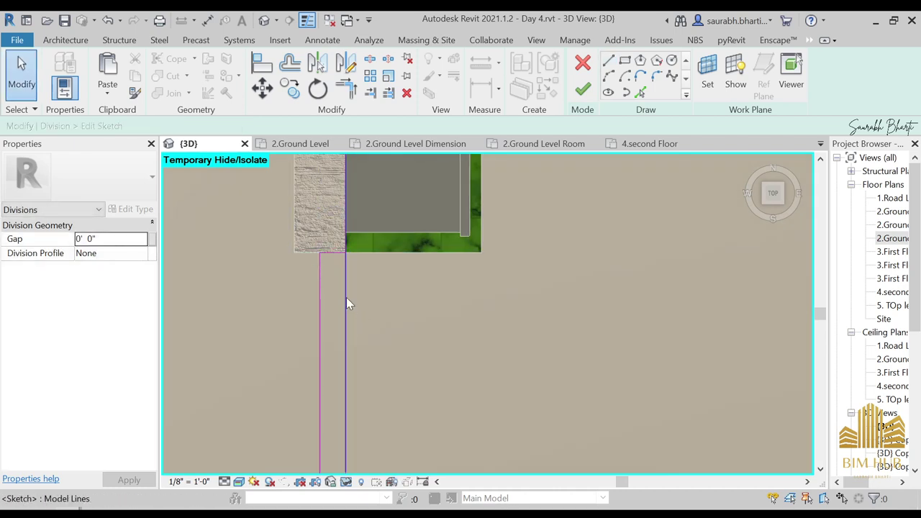
Split the kitchen rectangle's left line just below the wall end and delete its lower segment
key(s)
key(l)
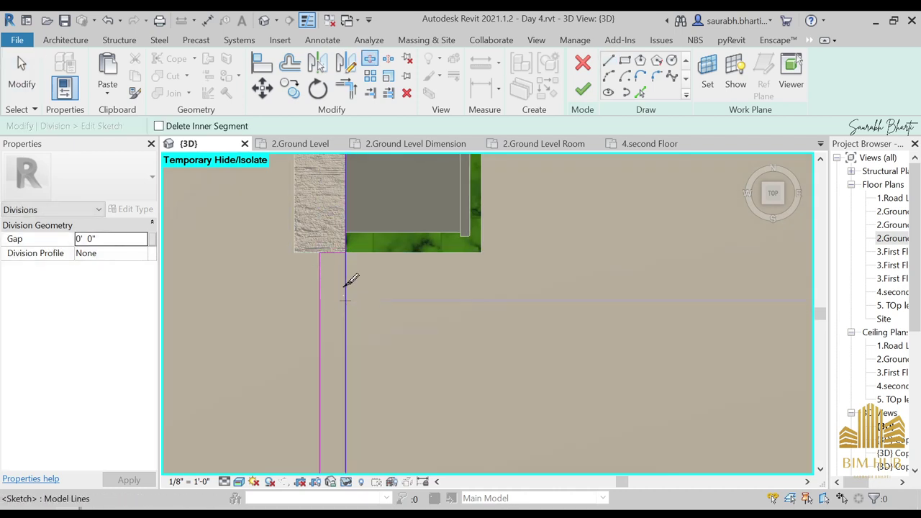
click(375, 279)
key(Escape)
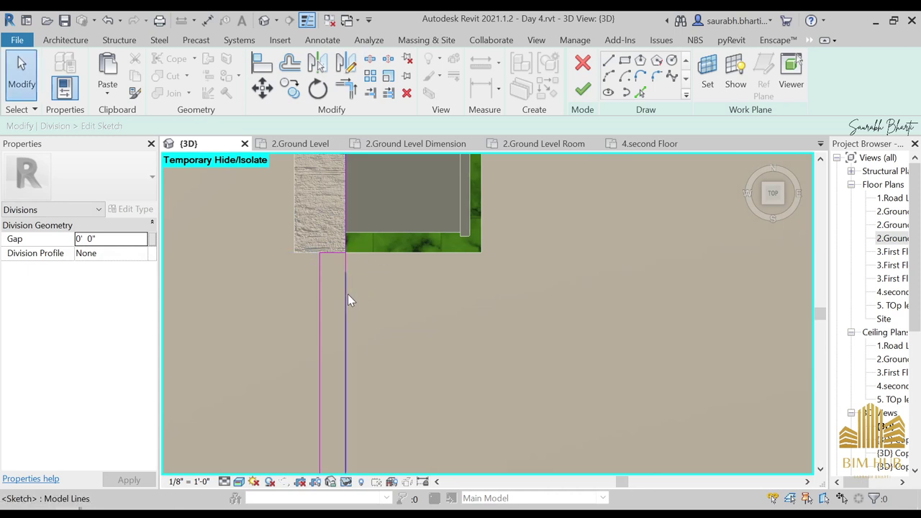
click(347, 293)
key(Delete)
Trim the short connecting line and the remaining left line to a corner, closing the kitchen outline
key(t)
key(r)
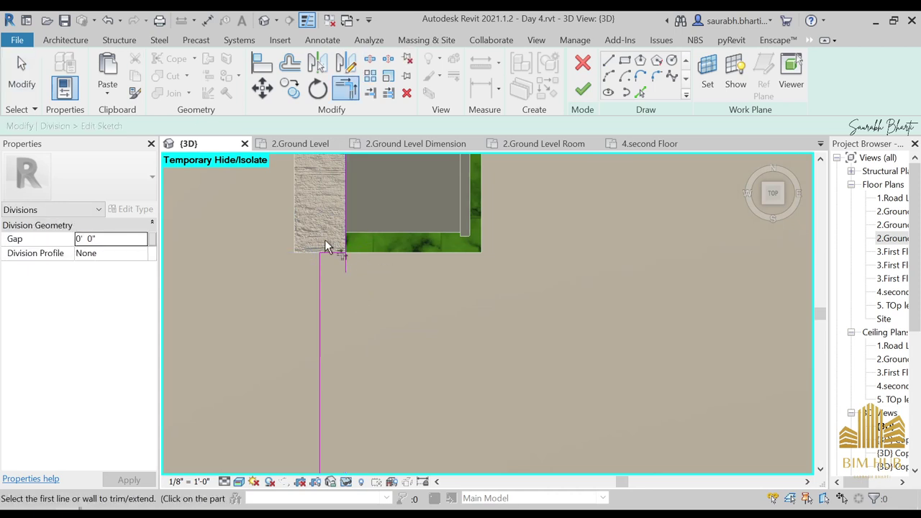
click(335, 253)
click(345, 233)
scroll(343, 244, down, 5)
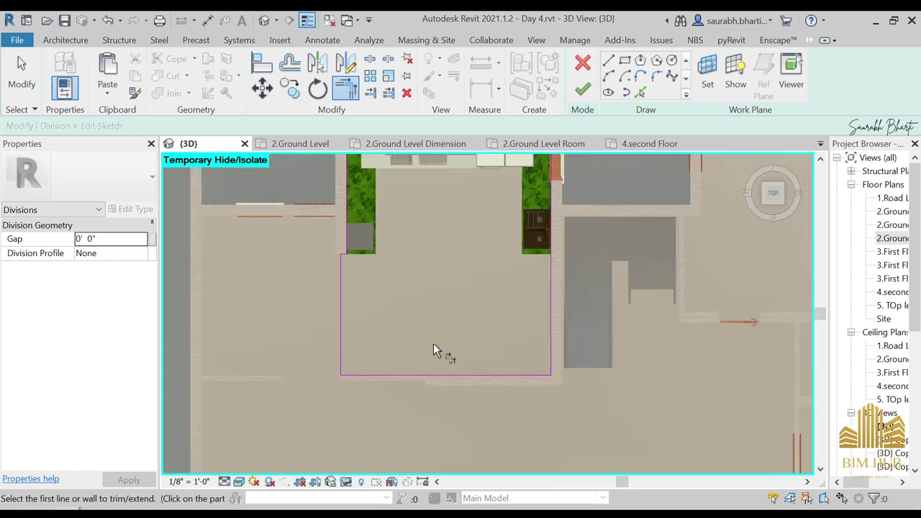
scroll(447, 293, down, 3)
scroll(446, 279, up, 1)
key(Escape)
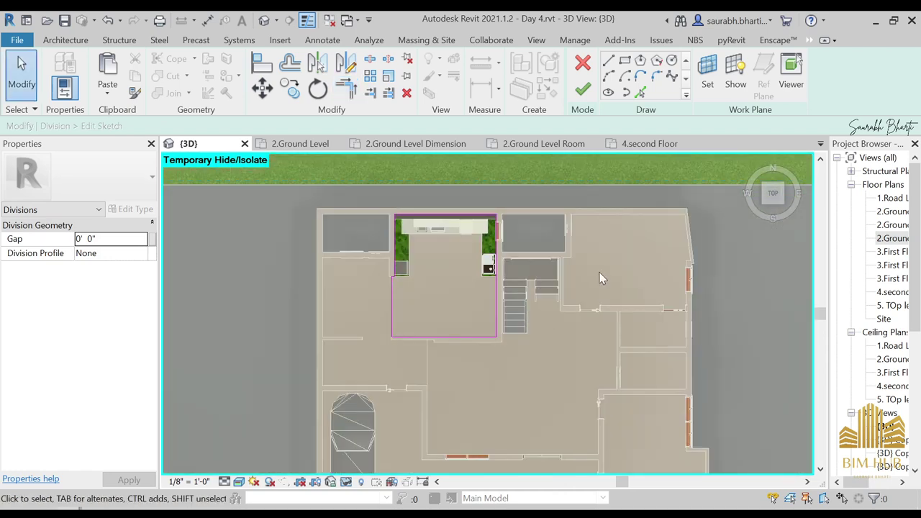
Create division lines by picking the inner wall faces of the large room at the house's upper-right corner
middle_drag(601, 254, 580, 258)
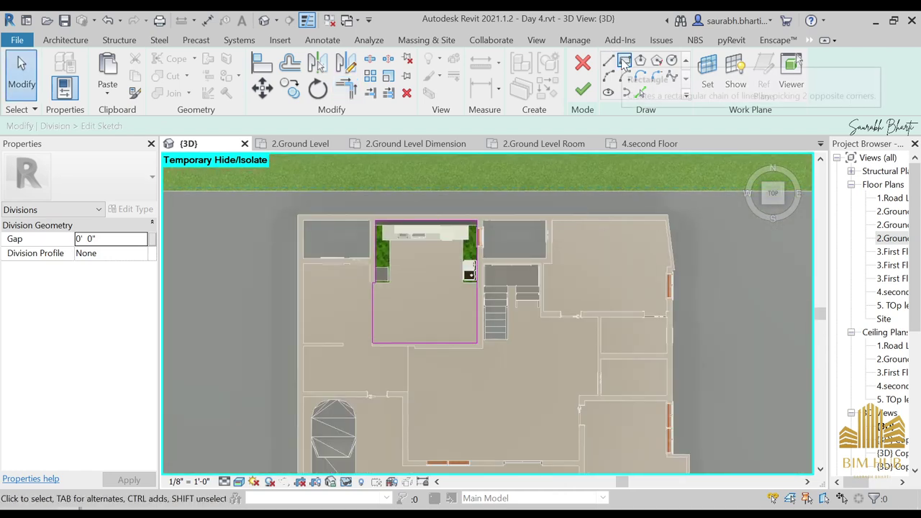
click(653, 79)
scroll(624, 251, up, 3)
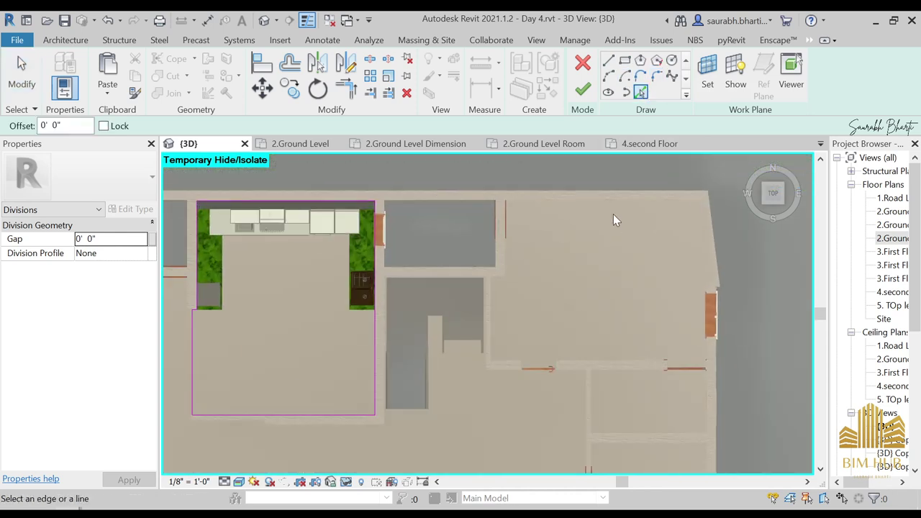
click(613, 202)
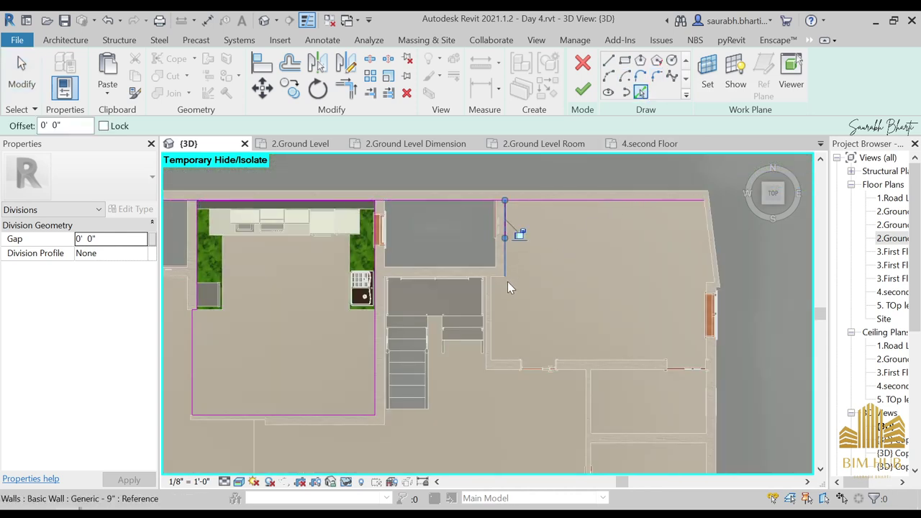
click(492, 325)
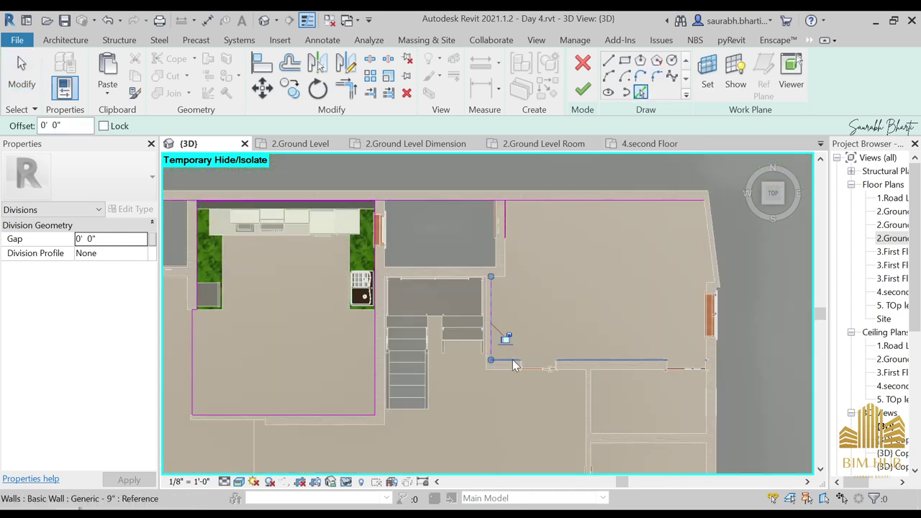
click(704, 239)
scroll(699, 349, up, 3)
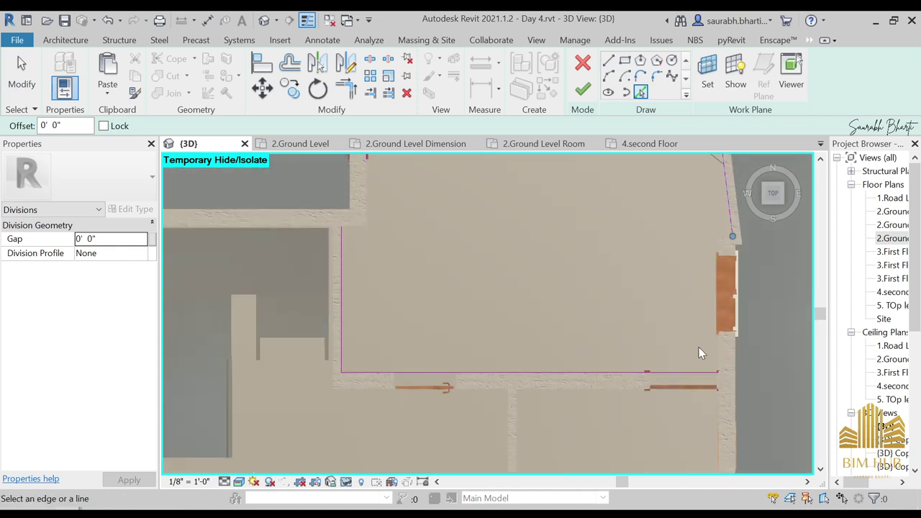
key(Escape)
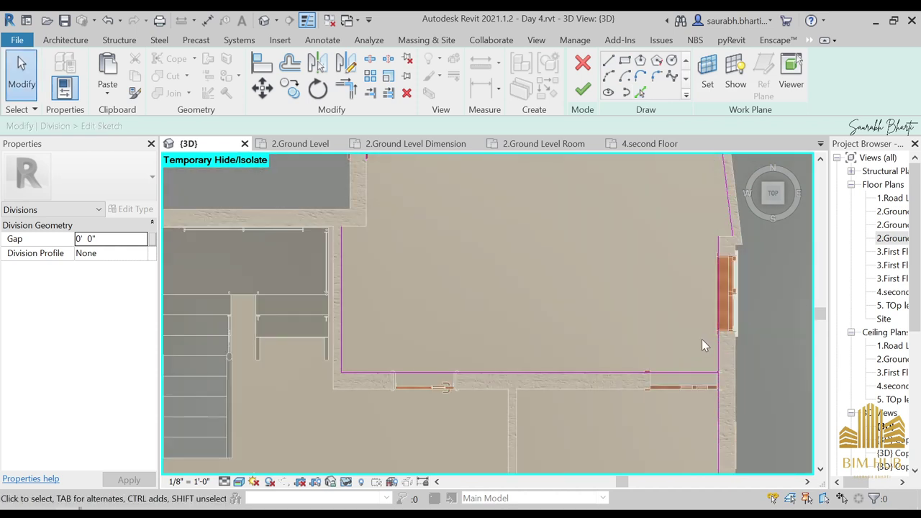
Trim the large room's lower and right division lines to a corner
key(t)
key(r)
click(716, 370)
click(715, 369)
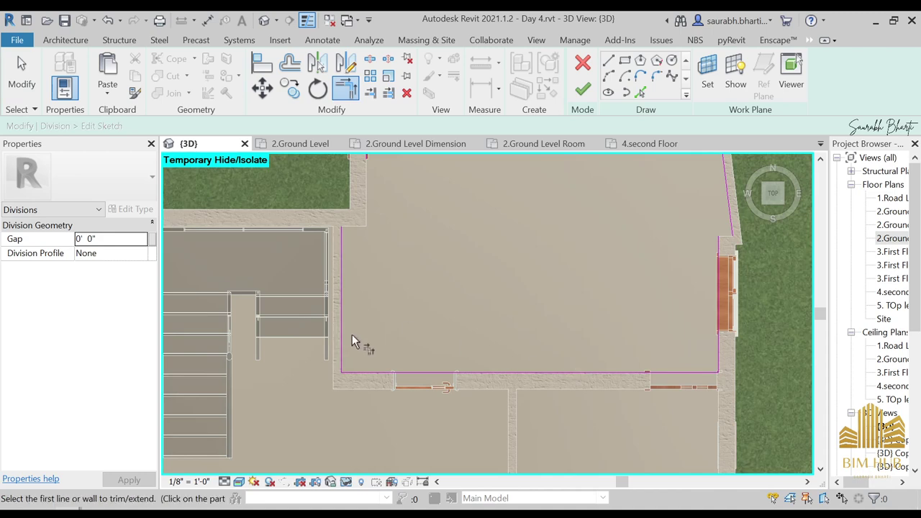
Trim the large room's upper-left vertical division line and its top line to a corner
scroll(364, 310, down, 3)
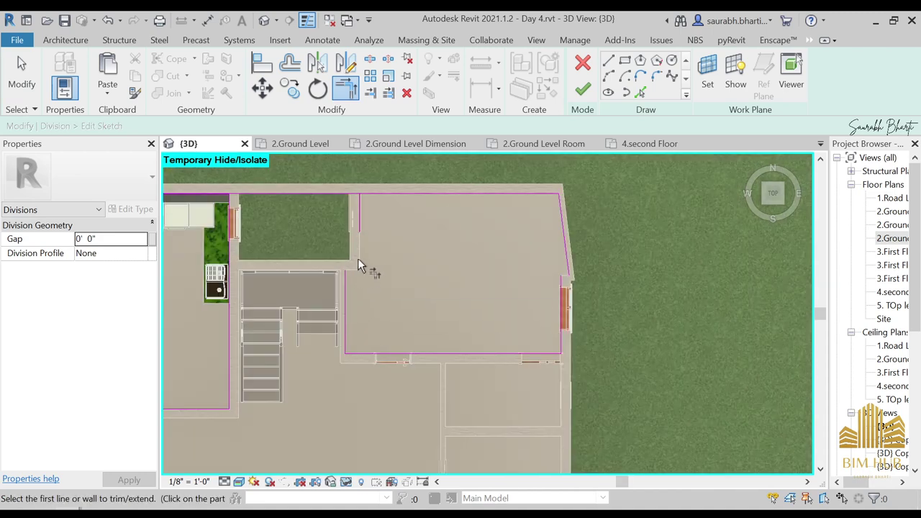
click(363, 200)
click(374, 192)
Create a short division line from the wall edge between the large room's slanted line and its right line
click(641, 92)
scroll(557, 295, up, 5)
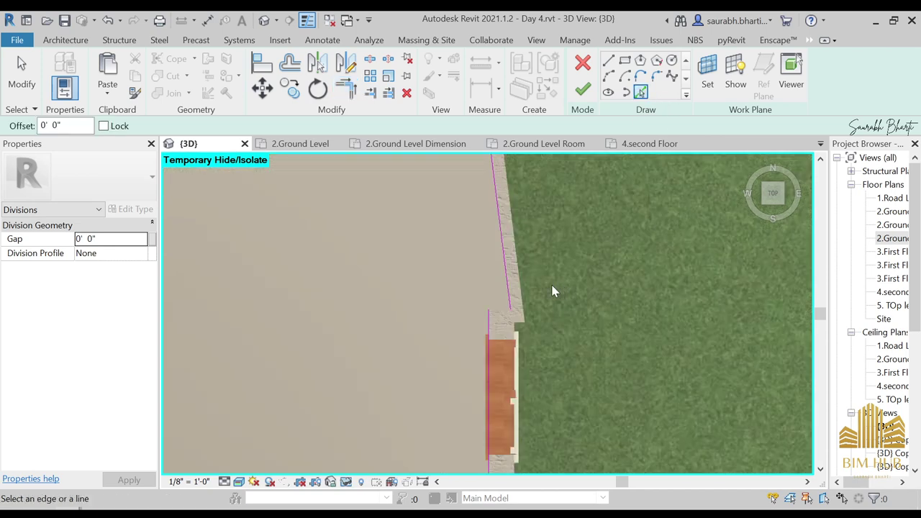
click(504, 314)
scroll(432, 314, down, 1)
middle_drag(343, 335, 613, 308)
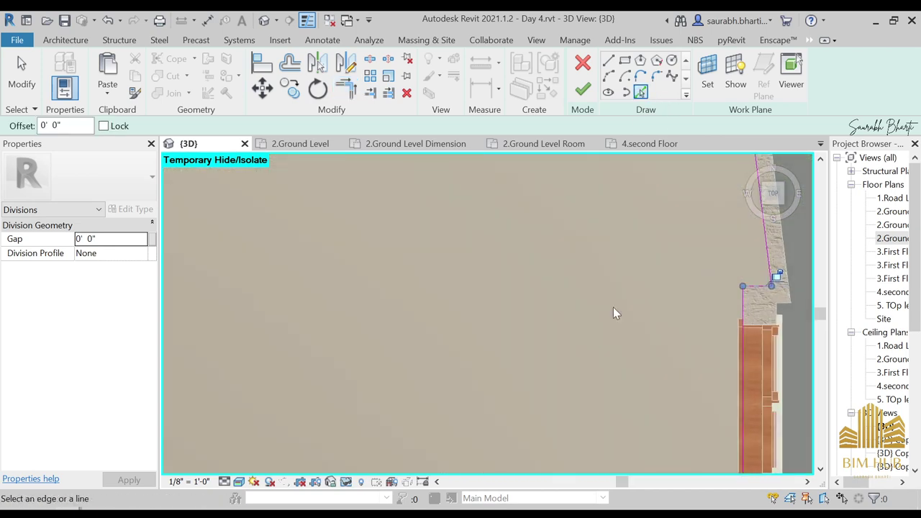
Change the 3D view's visual style to Hidden Line
scroll(505, 311, down, 4)
click(238, 481)
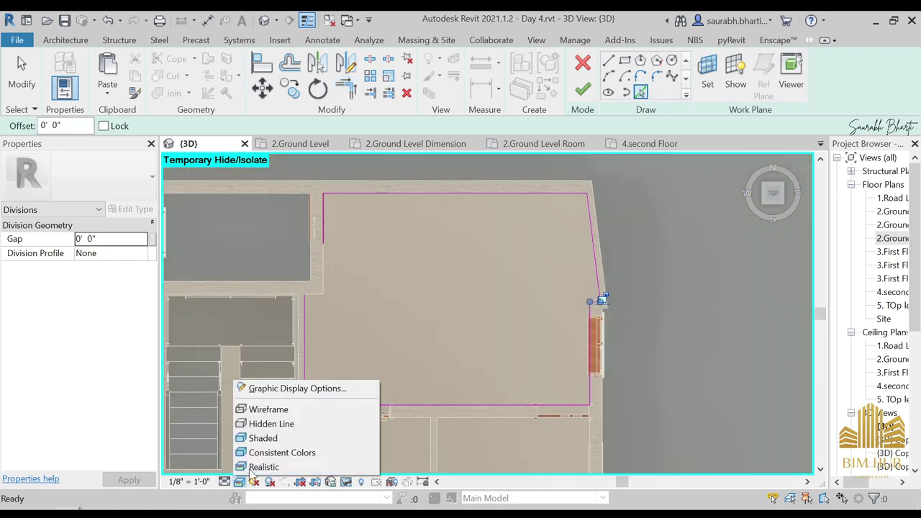
click(269, 423)
scroll(338, 270, up, 2)
scroll(332, 264, up, 1)
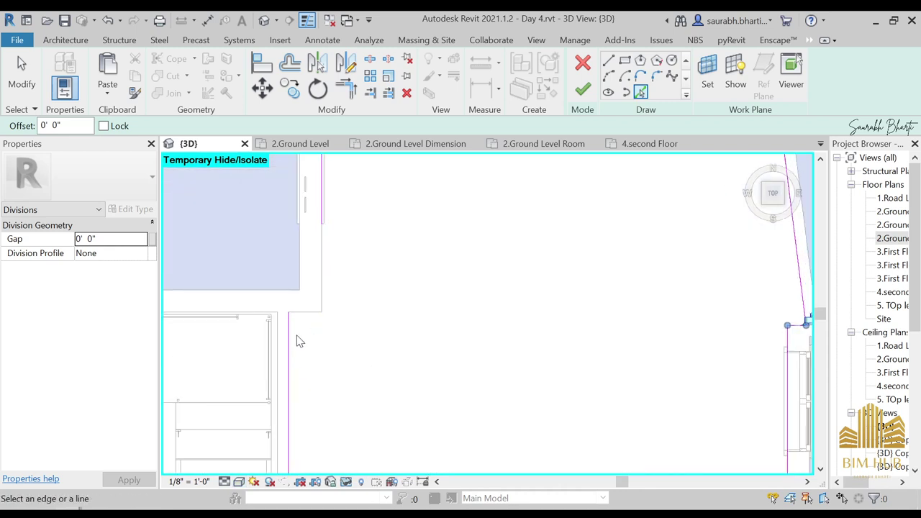
Pick the short wall edge beside the stairs and trim it with the adjoining left lines, closing the large room's outline
click(308, 314)
key(Escape)
key(Escape)
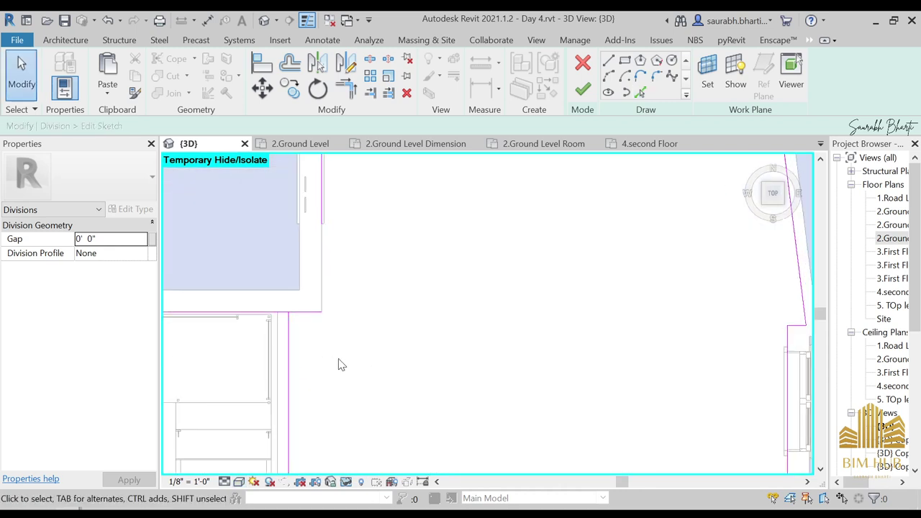
key(t)
key(r)
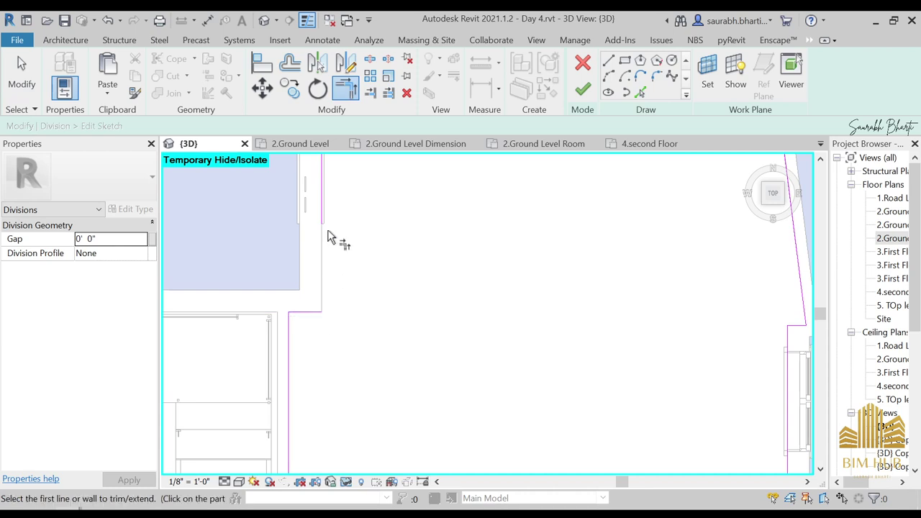
scroll(367, 273, down, 4)
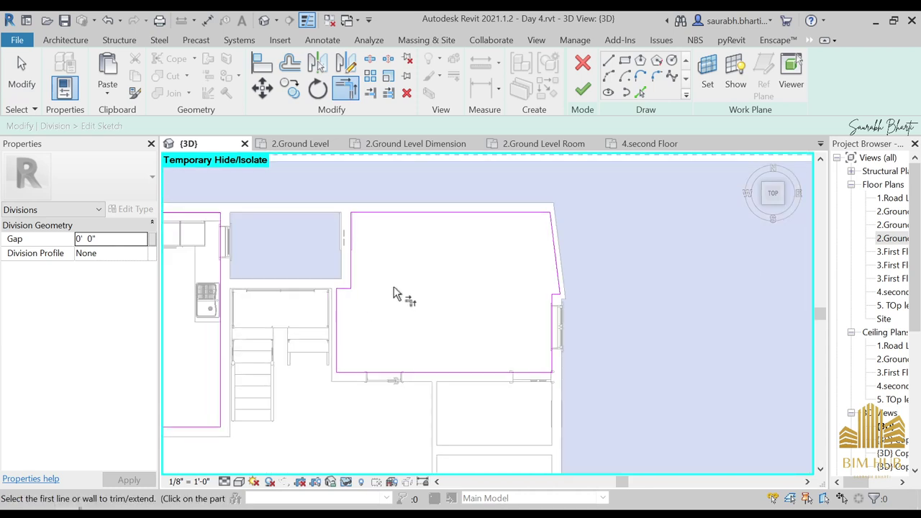
middle_drag(467, 296, 492, 276)
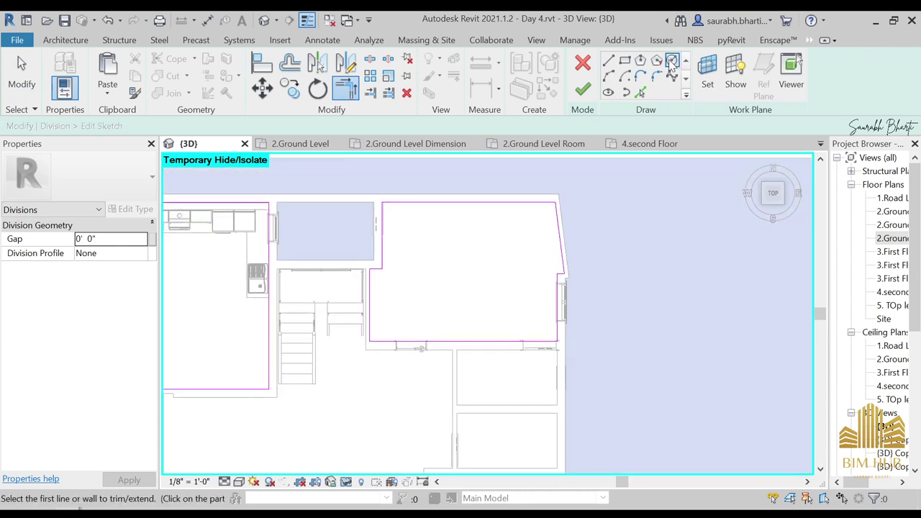
Create division lines by picking the inner wall faces of the small room below the large room
click(641, 93)
scroll(623, 286, up, 3)
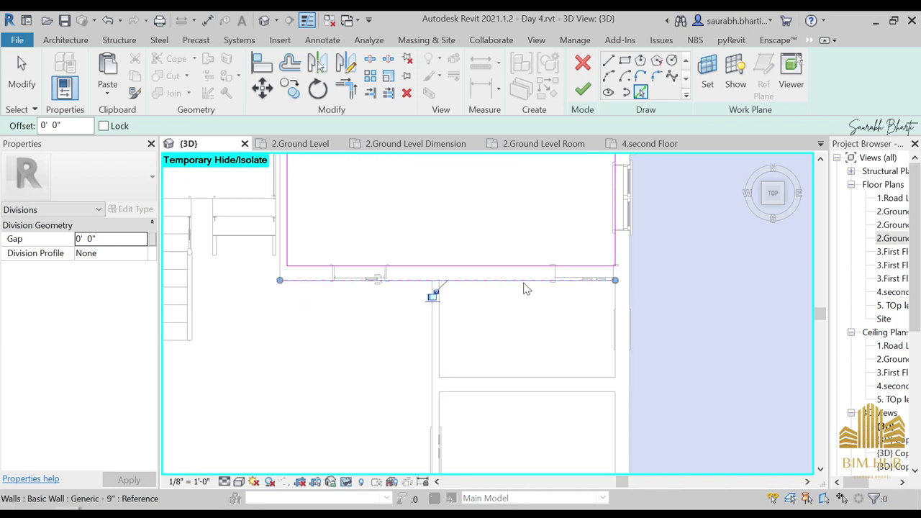
click(615, 333)
middle_drag(476, 335, 493, 295)
Trim the upper small room's division lines at its corners to form a closed rectangle
key(t)
key(r)
click(454, 265)
click(472, 245)
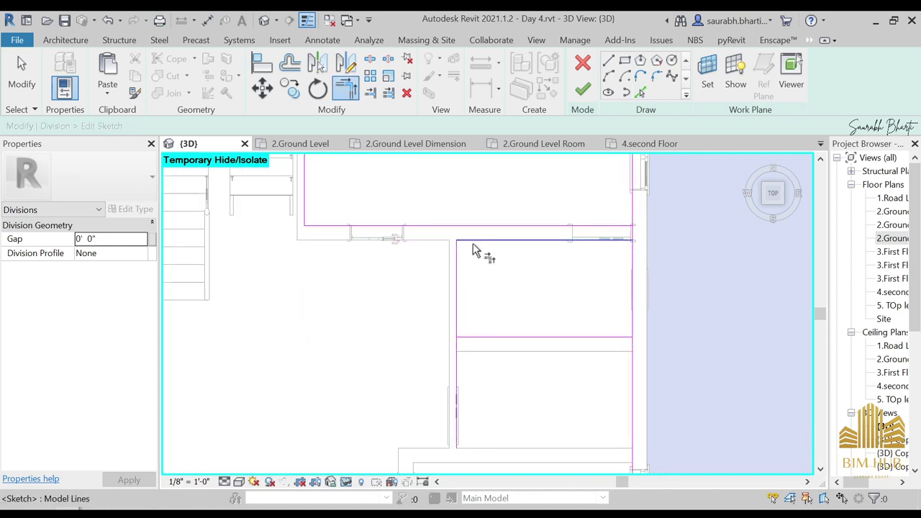
click(616, 242)
click(494, 338)
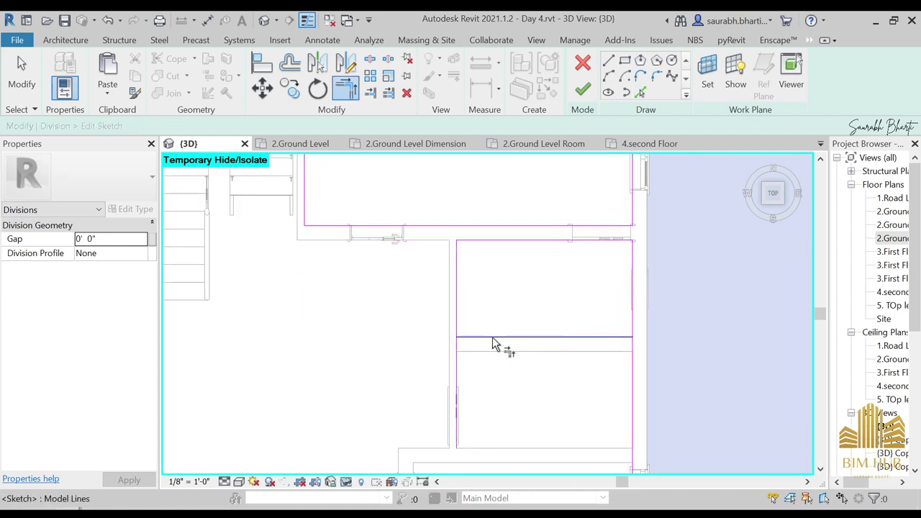
click(462, 322)
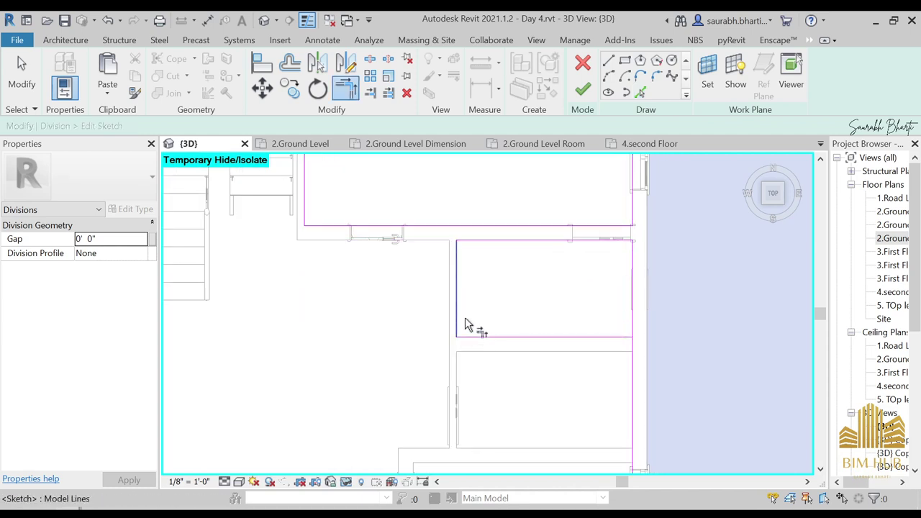
Create division lines by picking the inner wall faces of the second small room directly below the first
click(640, 92)
middle_drag(581, 255, 609, 172)
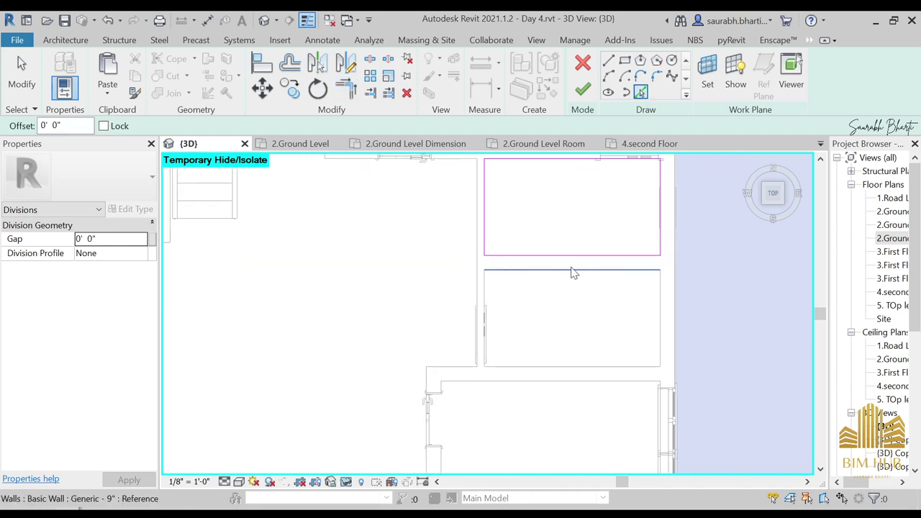
click(491, 297)
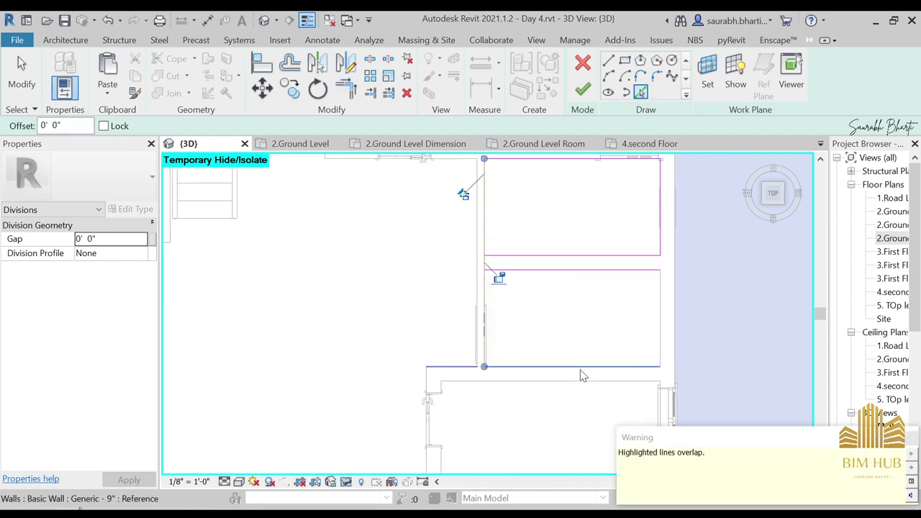
click(657, 330)
key(Escape)
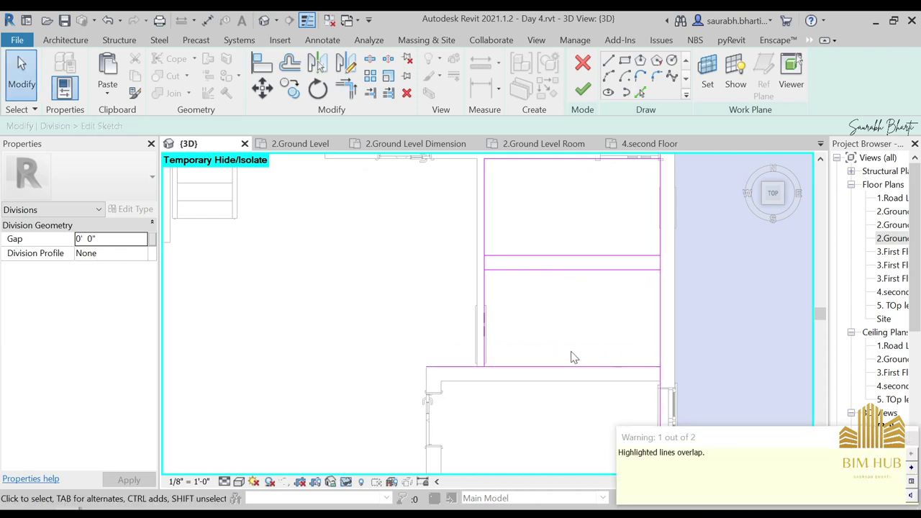
Trim the second small room's division lines at its corners to form a closed rectangle
key(t)
key(r)
click(487, 294)
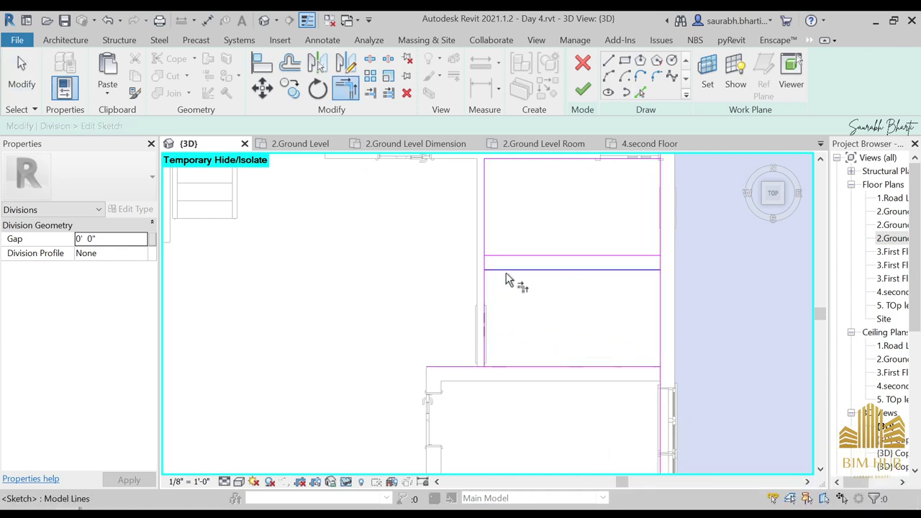
click(660, 297)
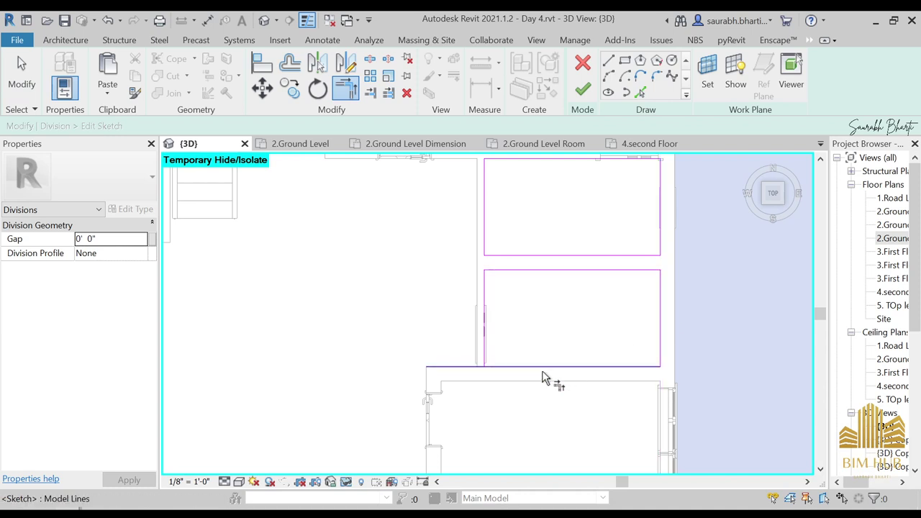
Create division lines along the inner wall faces of the house's lower-right room, including the step in its right wall
scroll(501, 367, down, 3)
middle_drag(537, 379, 602, 306)
click(640, 92)
scroll(603, 297, up, 2)
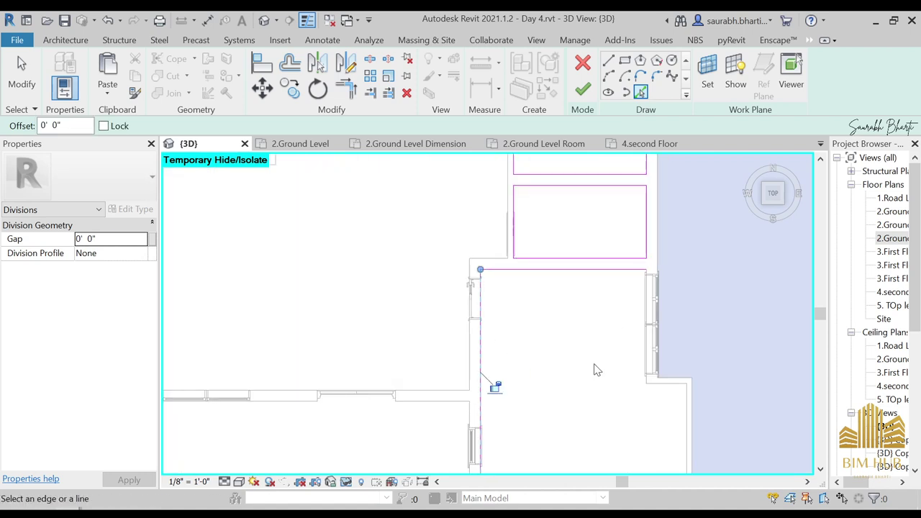
scroll(649, 387, up, 3)
click(640, 379)
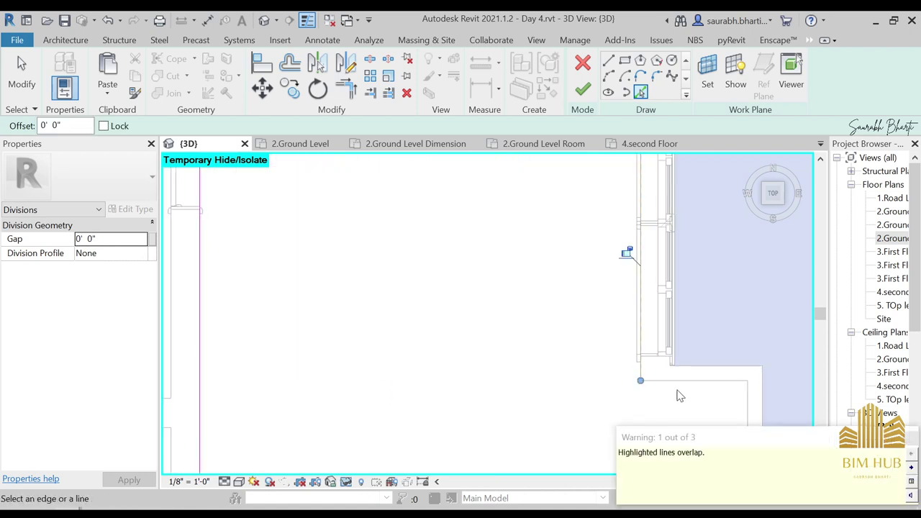
scroll(676, 334, down, 1)
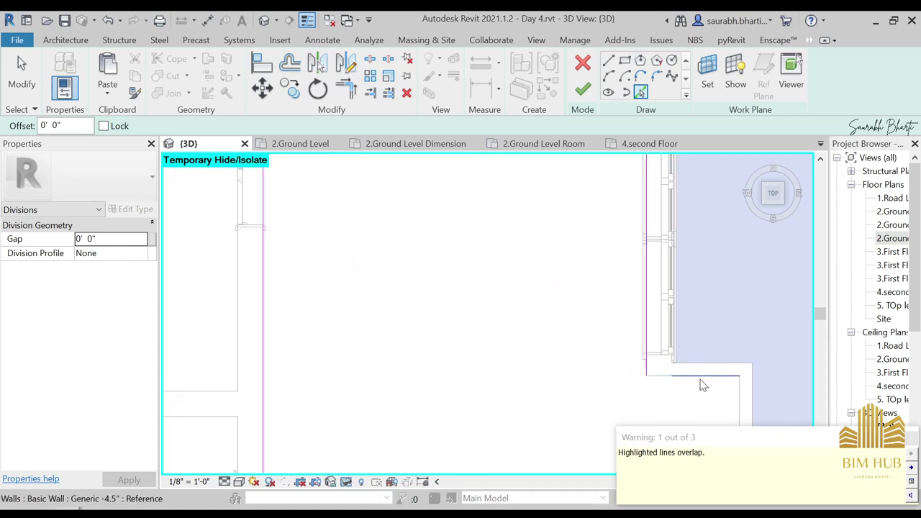
click(702, 378)
mouse_move(715, 393)
middle_down()
mouse_move(685, 326)
mouse_move(746, 214)
middle_up()
click(590, 339)
scroll(519, 308, down, 2)
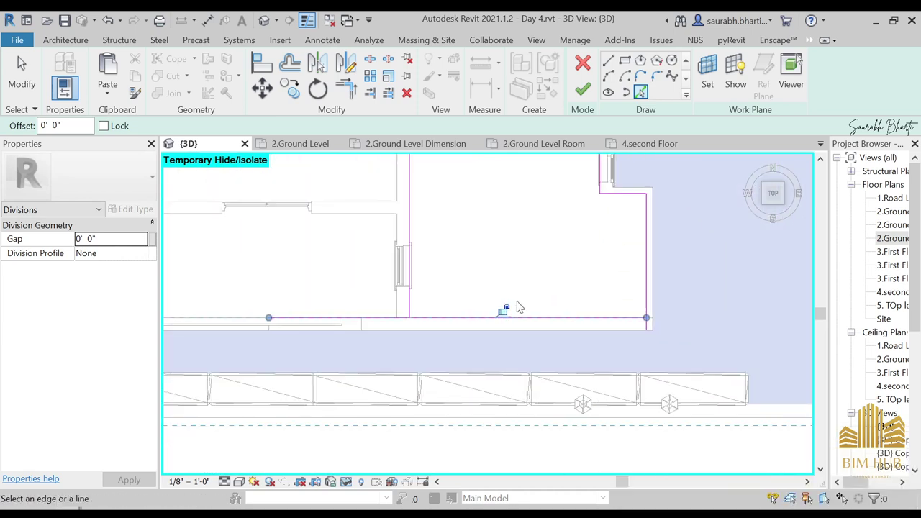
middle_drag(519, 308, 460, 404)
Trim the lower-right room's division lines at its bottom and upper-right corners, closing the outline
key(t)
key(r)
click(368, 413)
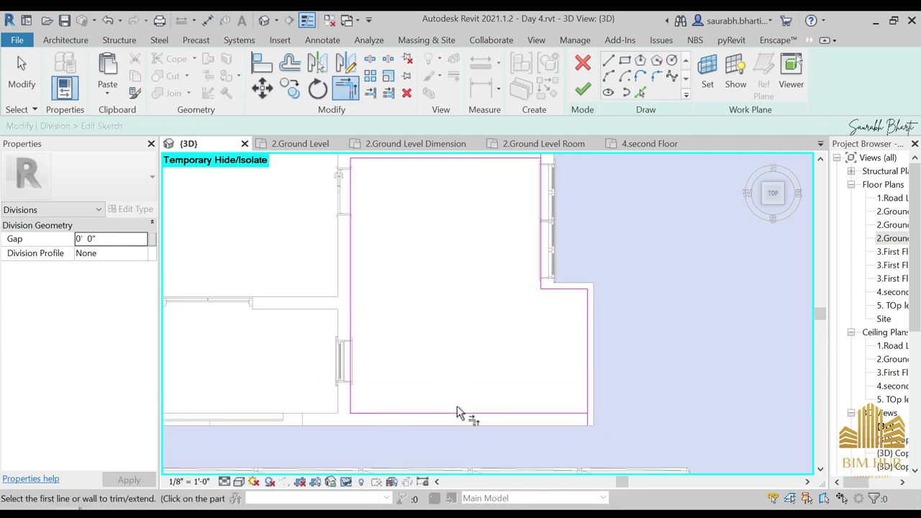
click(588, 402)
middle_drag(550, 305, 563, 410)
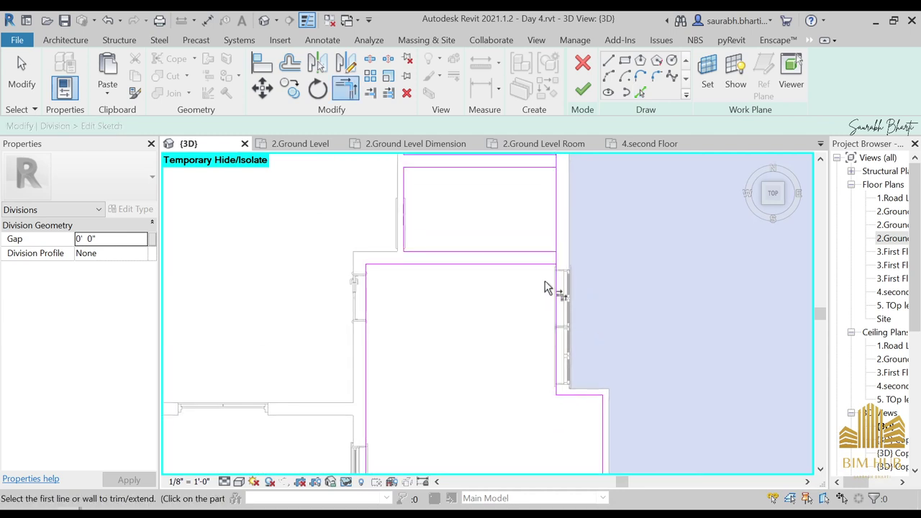
scroll(545, 279, up, 1)
click(547, 264)
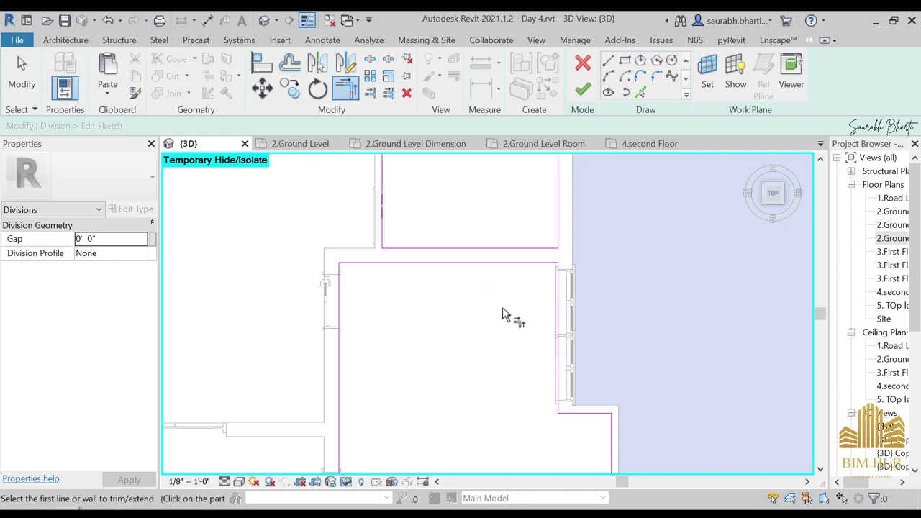
Create top, left and bottom division lines by picking the inner wall faces of the room left of the kitchen
scroll(503, 310, down, 2)
middle_drag(428, 329, 576, 331)
click(640, 92)
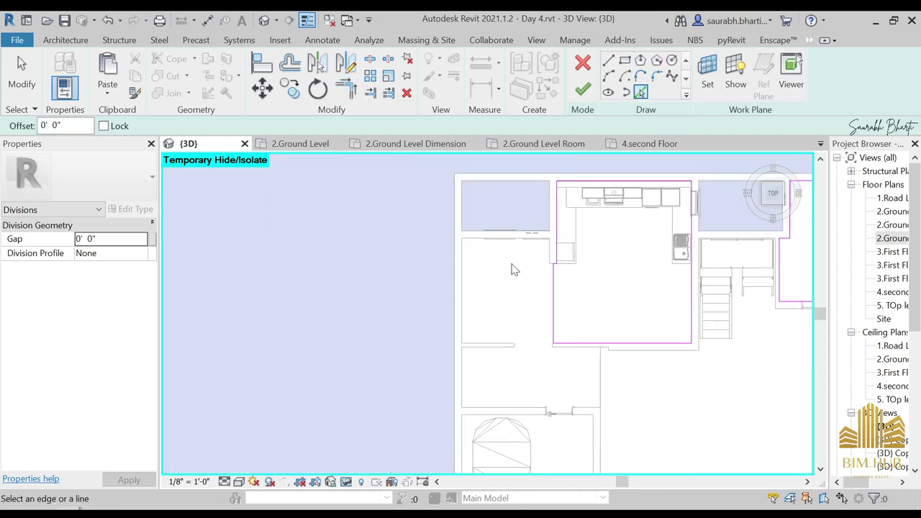
scroll(511, 264, up, 2)
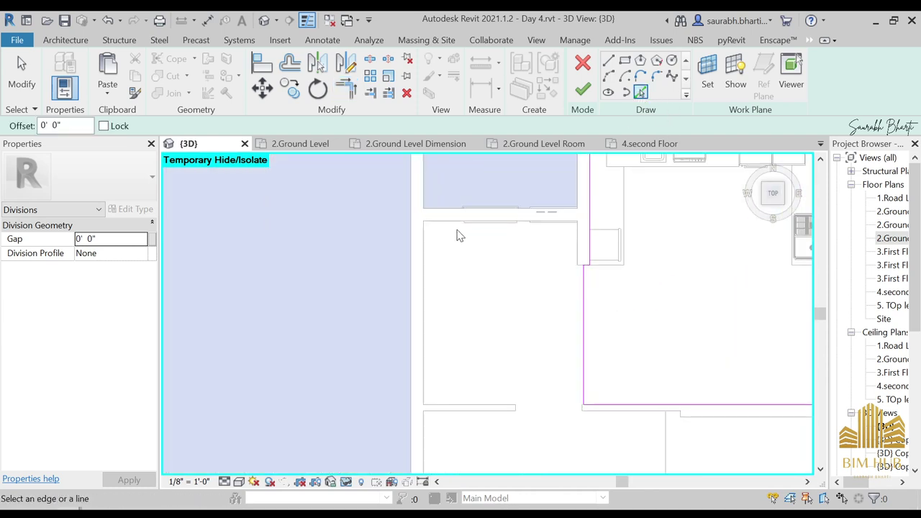
click(424, 278)
scroll(489, 393, up, 4)
click(495, 413)
key(Escape)
scroll(595, 384, down, 3)
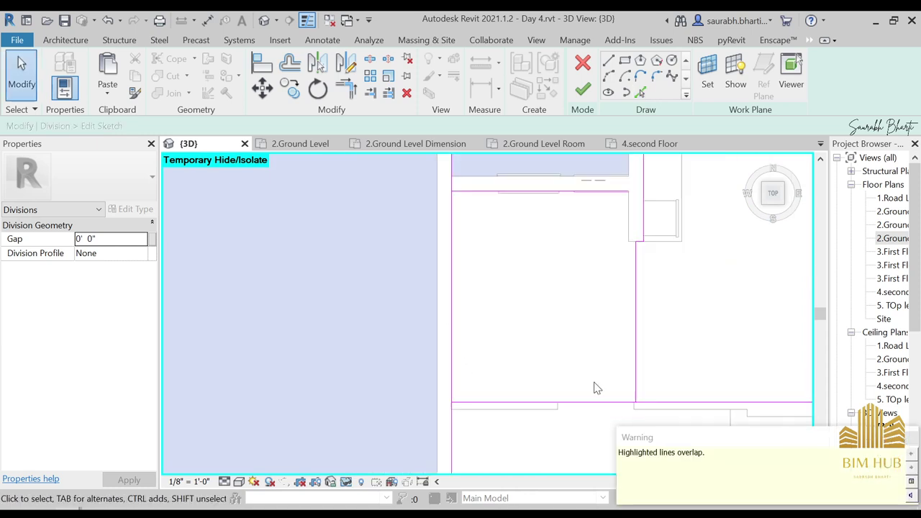
Trim the left division line of the room beside the kitchen to its top and bottom lines
scroll(576, 392, down, 1)
key(t)
key(r)
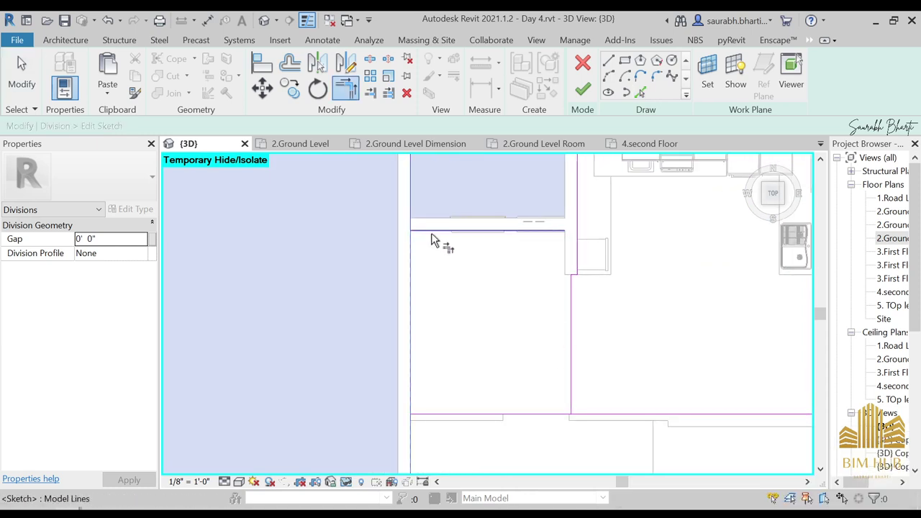
click(432, 416)
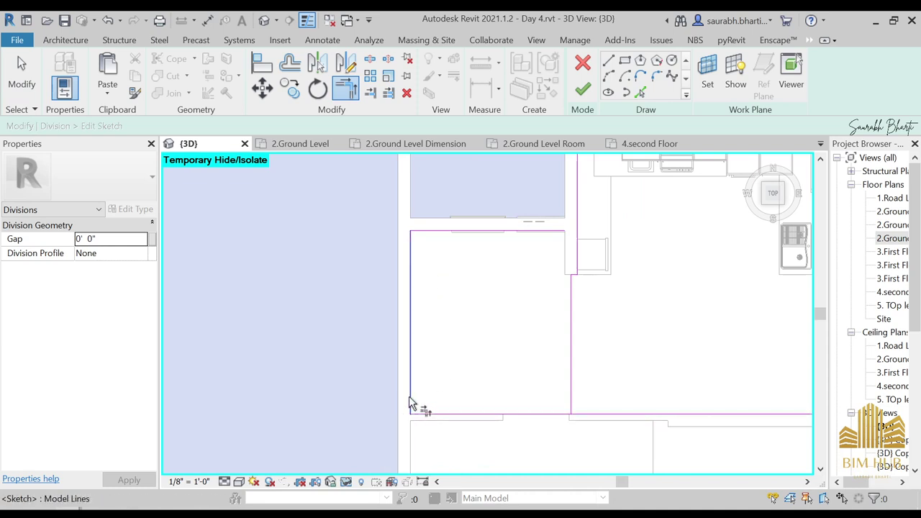
click(410, 395)
scroll(574, 250, up, 1)
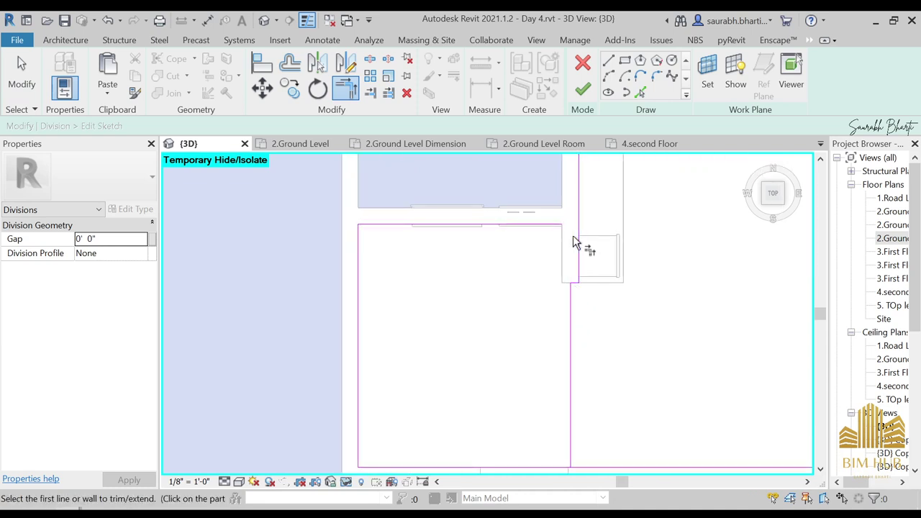
Create a division line from the left face of the wall stub between this room and the kitchen
click(641, 92)
scroll(568, 259, up, 2)
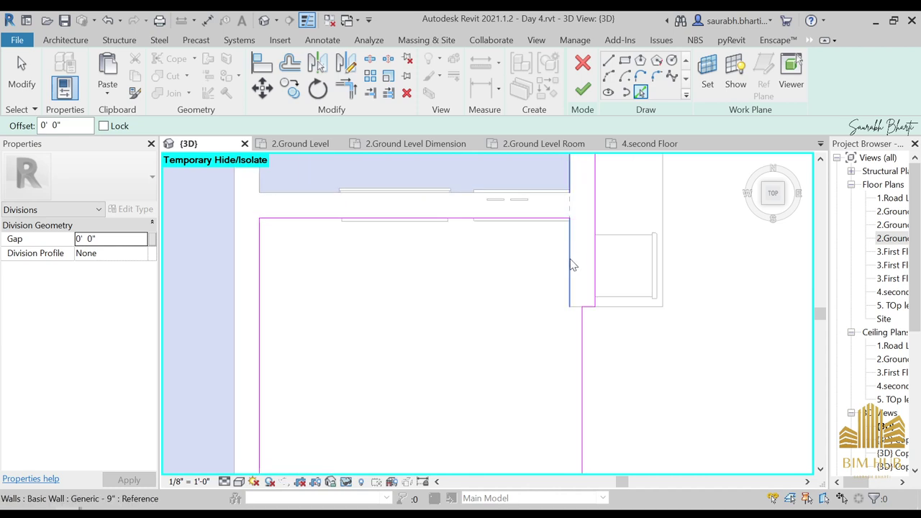
key(Escape)
scroll(587, 324, down, 1)
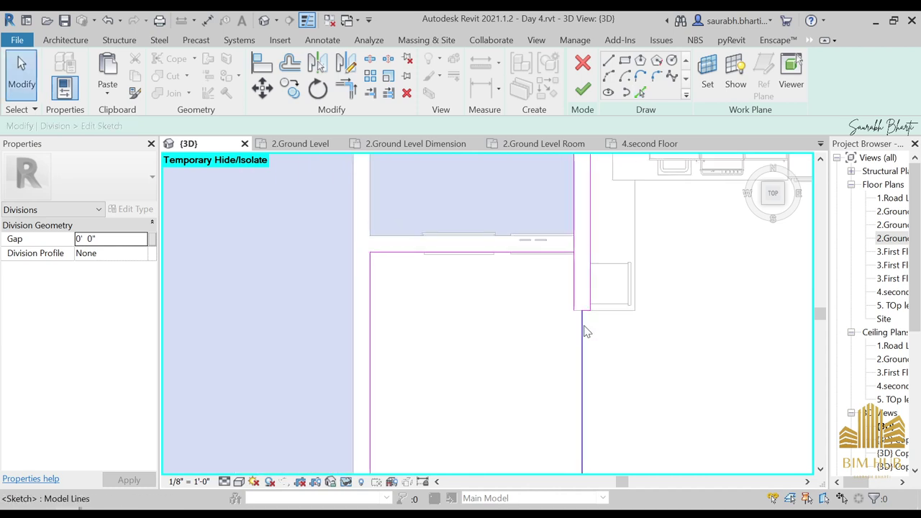
Draw a vertical division line from the end of the wall stub beside the kitchen down to the room's bottom division line
click(608, 60)
scroll(576, 251, up, 2)
scroll(584, 258, up, 5)
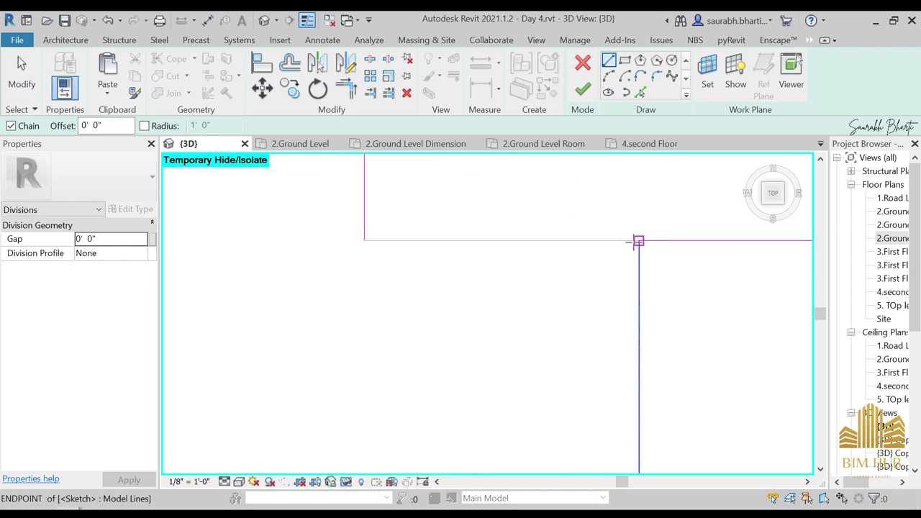
click(631, 241)
scroll(625, 387, down, 4)
middle_drag(638, 451, 657, 226)
middle_drag(651, 400, 683, 324)
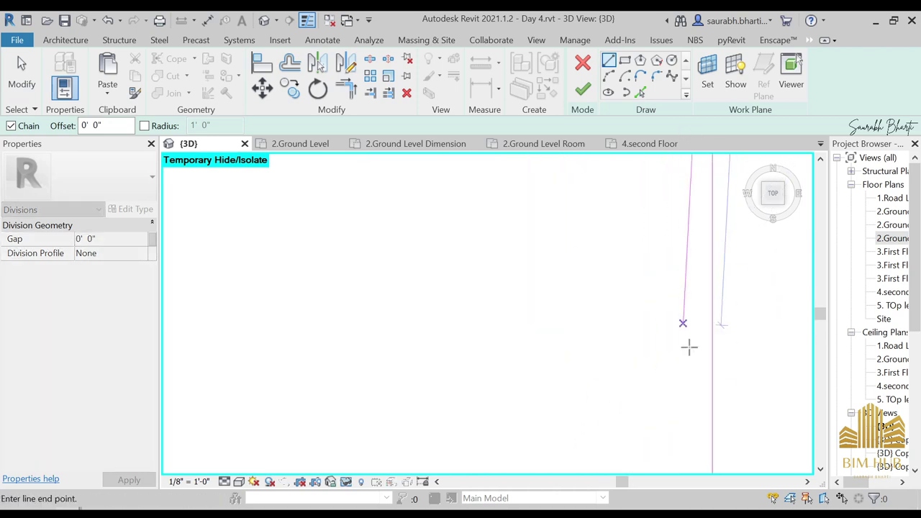
scroll(689, 349, down, 5)
scroll(690, 419, up, 2)
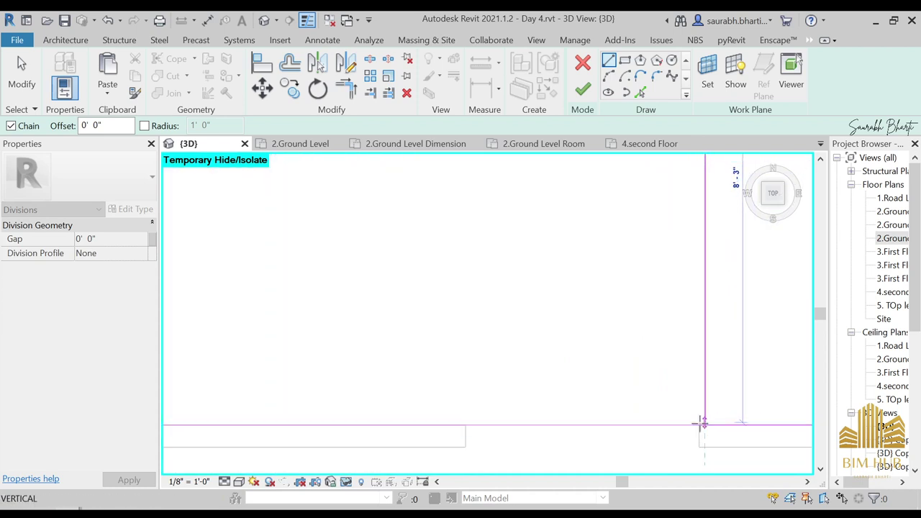
scroll(702, 425, up, 7)
click(673, 382)
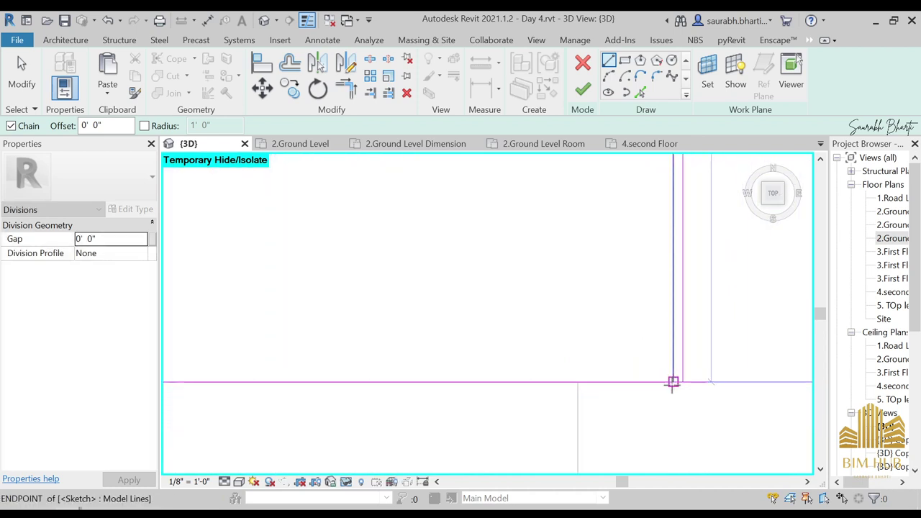
key(Escape)
key(Escape)
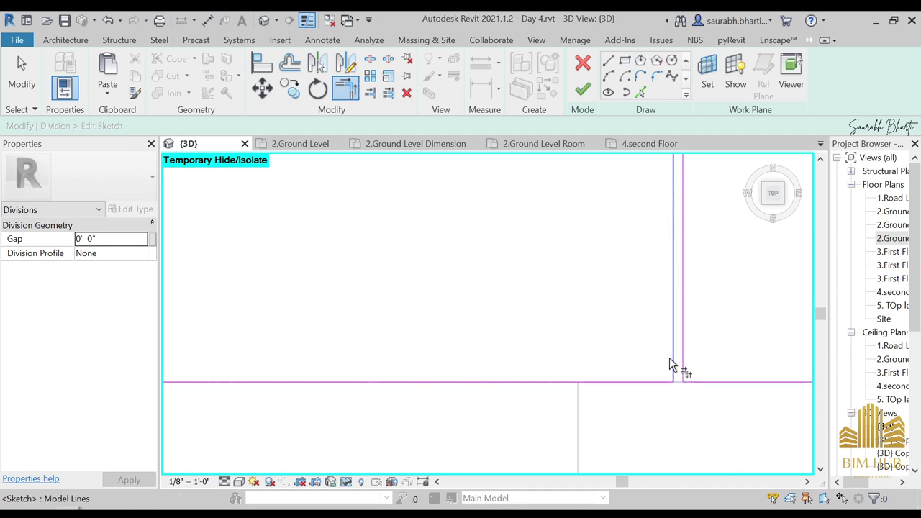
Create a division line from the end face of the wall stub beside the kitchen
scroll(669, 359, down, 5)
scroll(620, 338, down, 3)
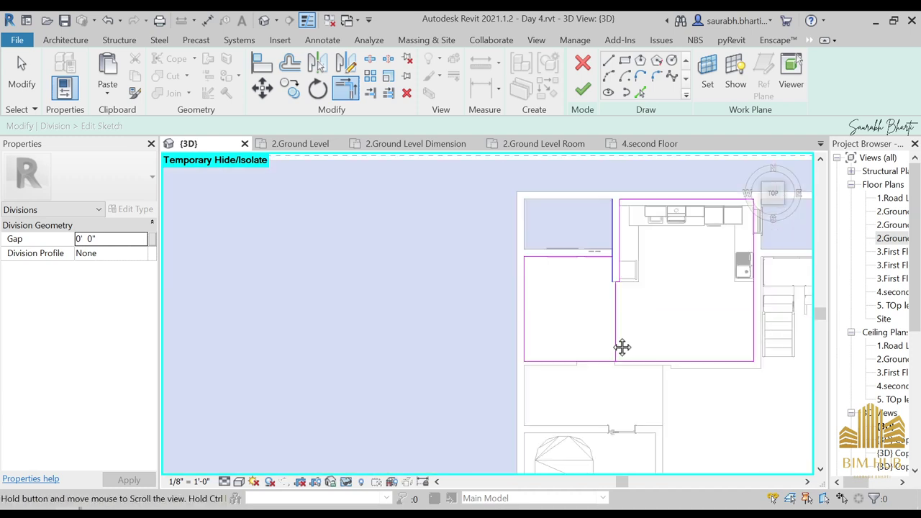
scroll(616, 392, up, 8)
scroll(691, 338, up, 5)
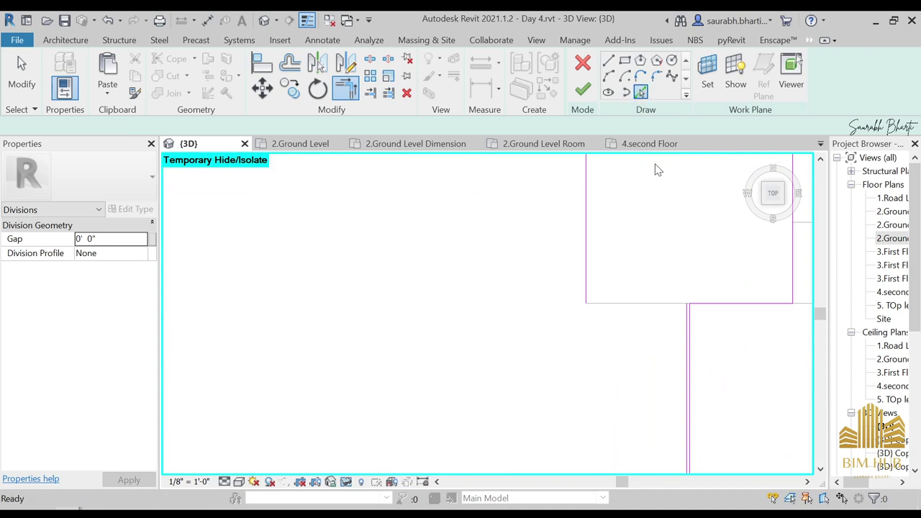
key(Escape)
click(625, 302)
key(Escape)
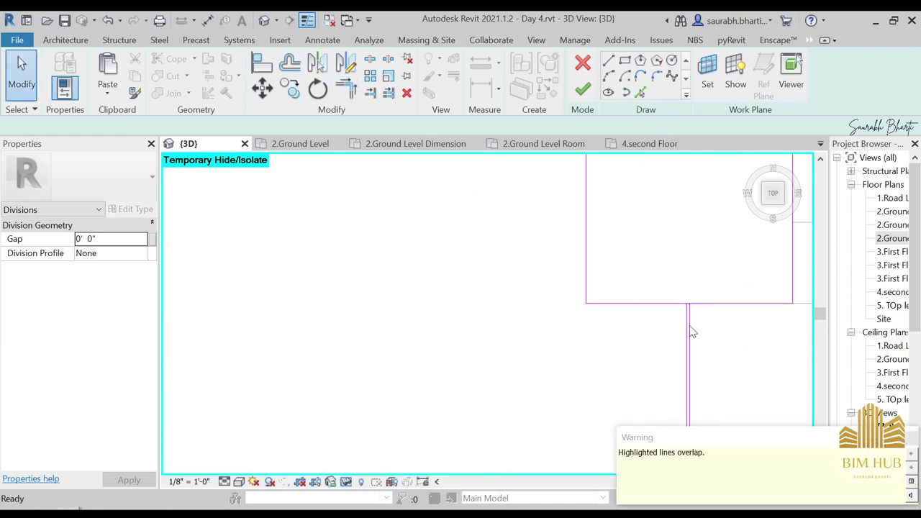
Trim the stub's end line to the vertical division line that runs down from it
key(t)
key(r)
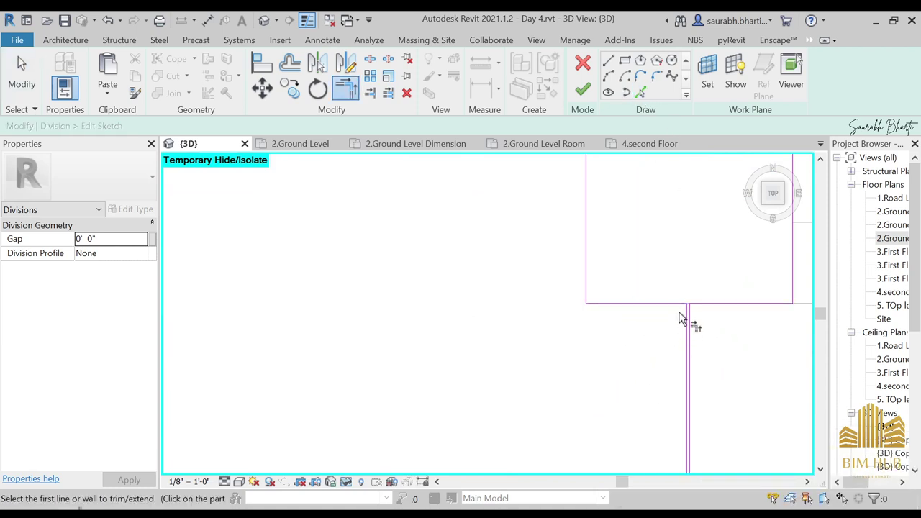
scroll(680, 318, up, 4)
scroll(684, 285, down, 8)
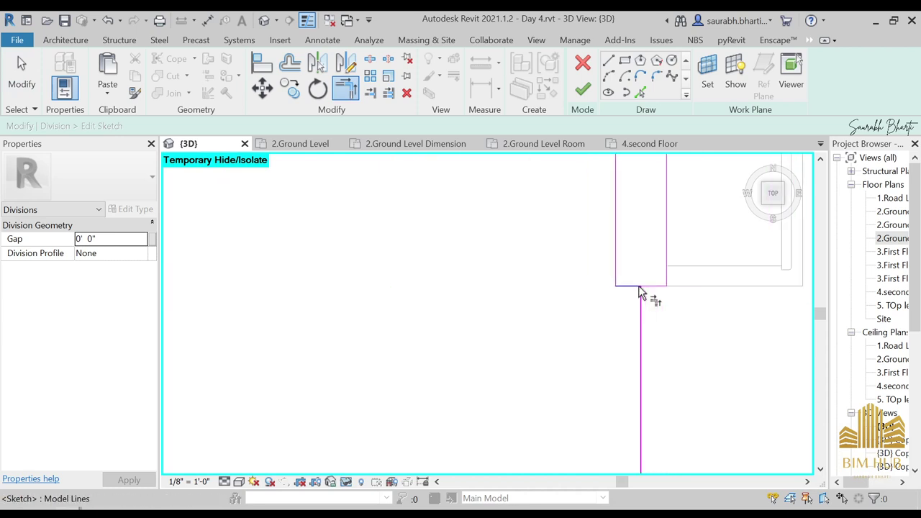
scroll(640, 293, down, 3)
scroll(635, 304, down, 2)
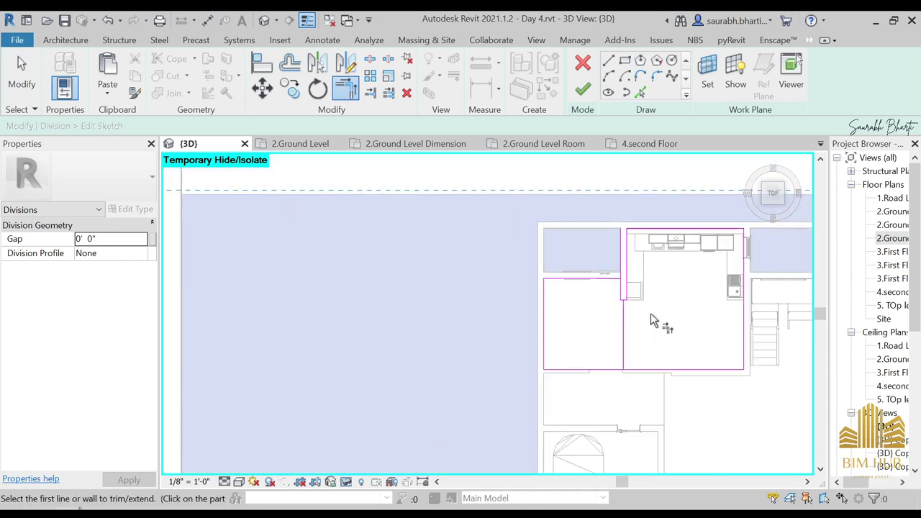
Create division lines by picking the inner wall faces of the room directly above the garage
scroll(637, 310, up, 5)
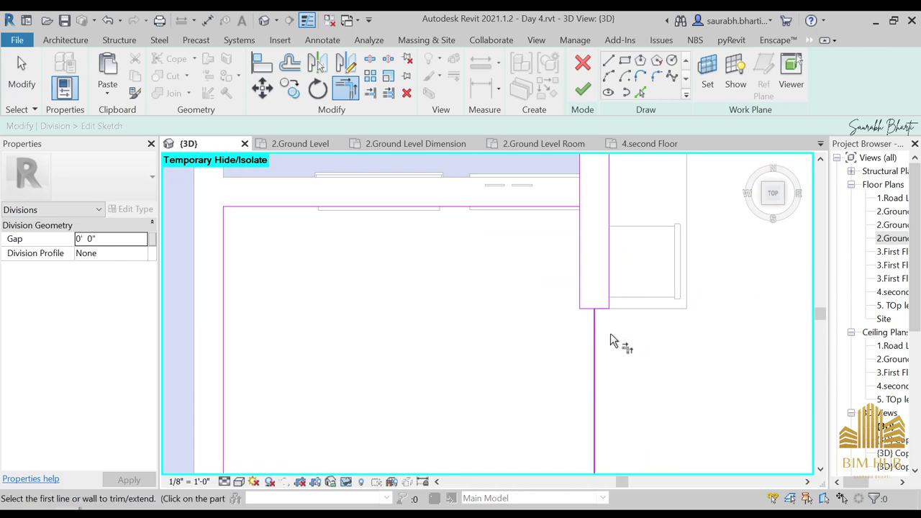
scroll(612, 342, down, 3)
scroll(703, 421, down, 2)
scroll(529, 273, up, 3)
scroll(440, 237, up, 2)
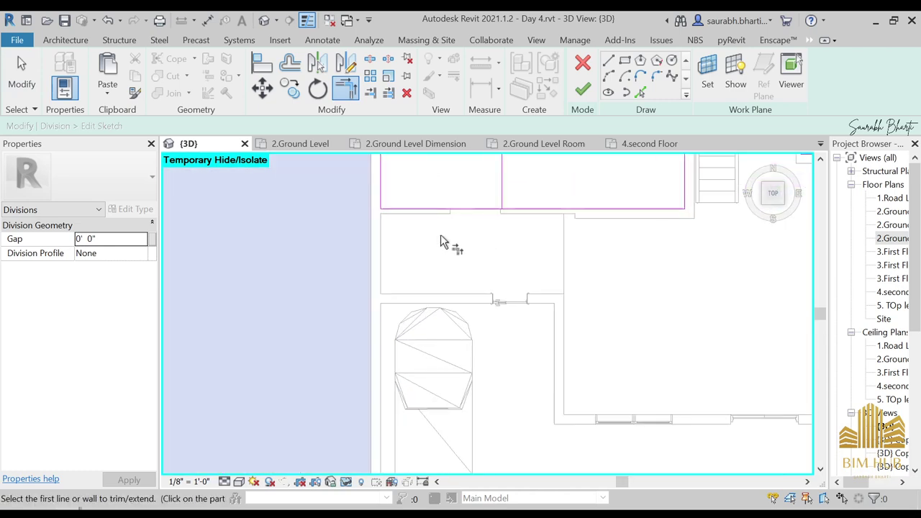
scroll(464, 216, up, 2)
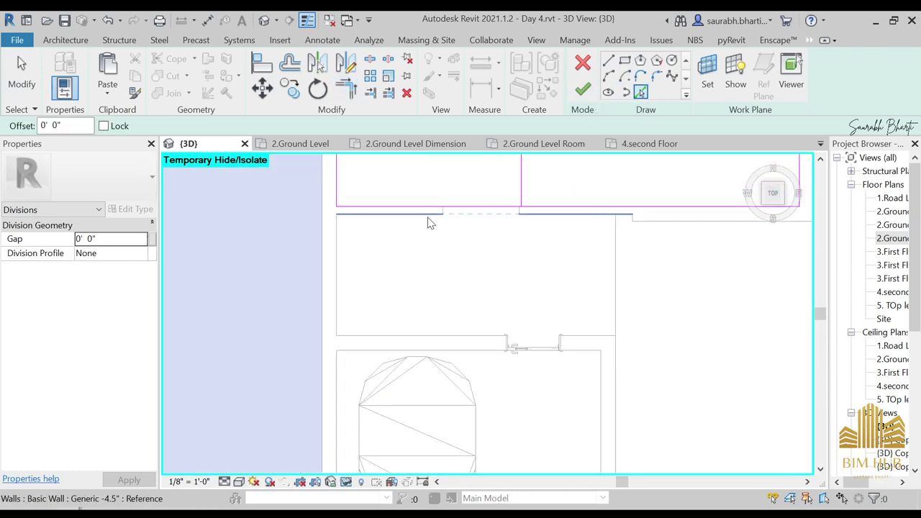
click(339, 286)
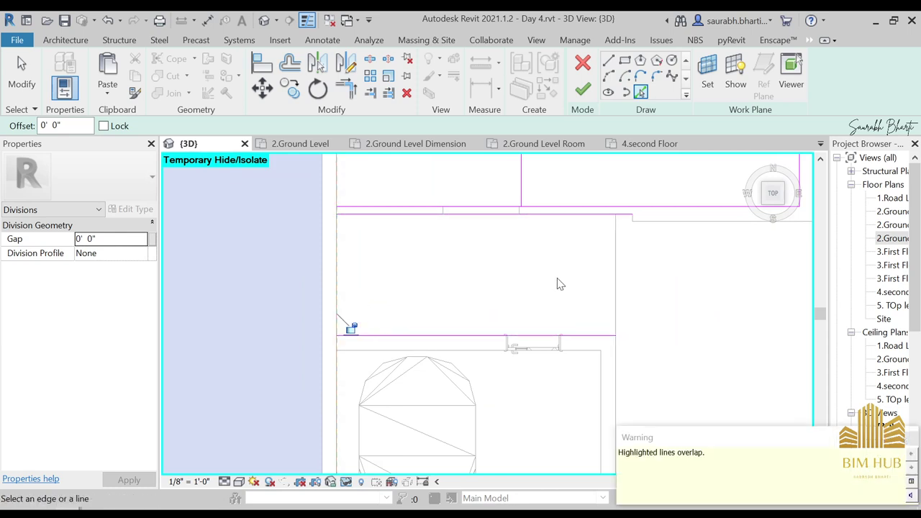
Trim the left division line of the room above the garage to its top and bottom lines
key(Escape)
key(t)
key(r)
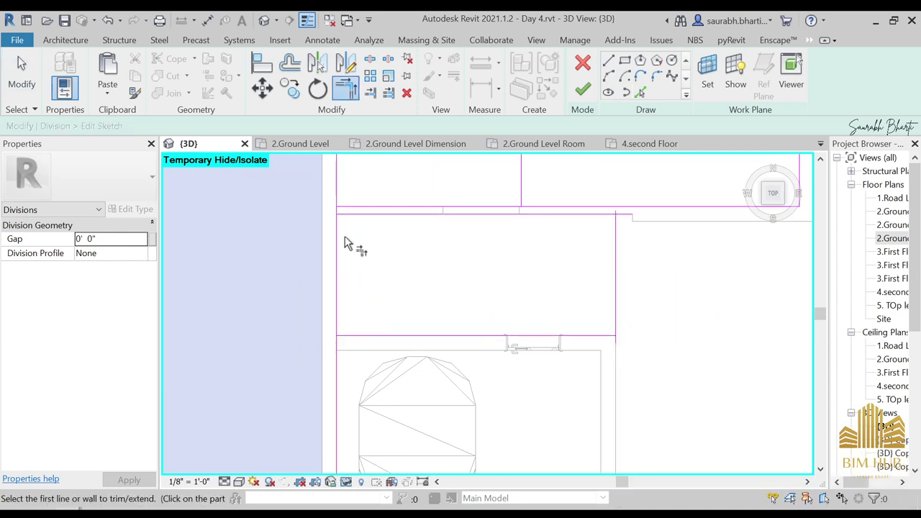
click(345, 236)
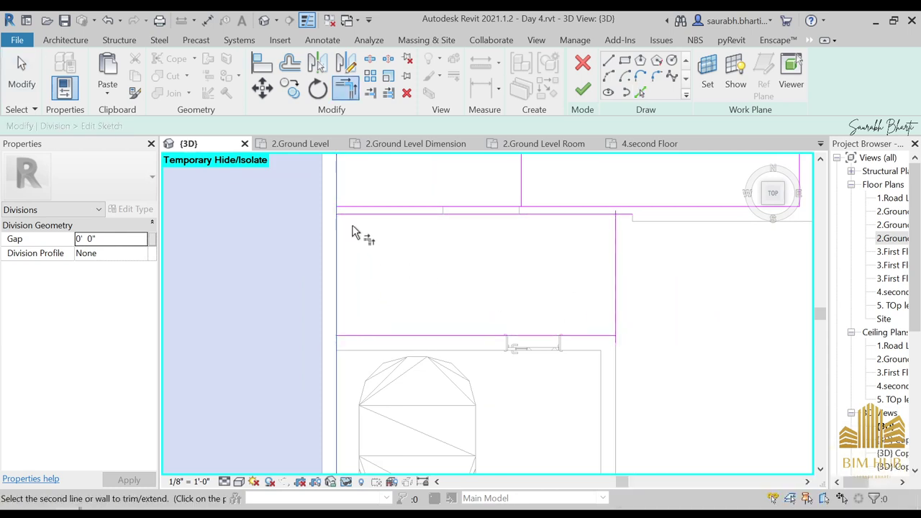
click(349, 331)
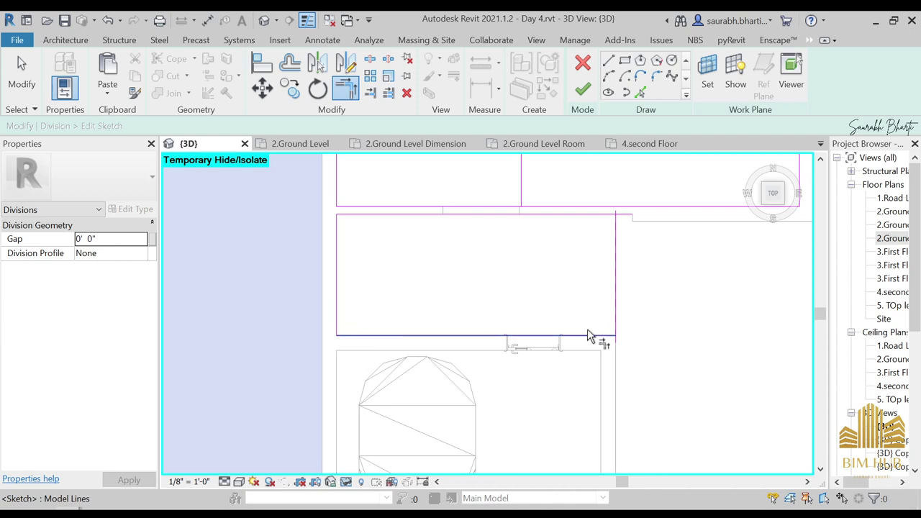
Try to trim the right-hand corners of the division outline for the room above the garage
click(607, 217)
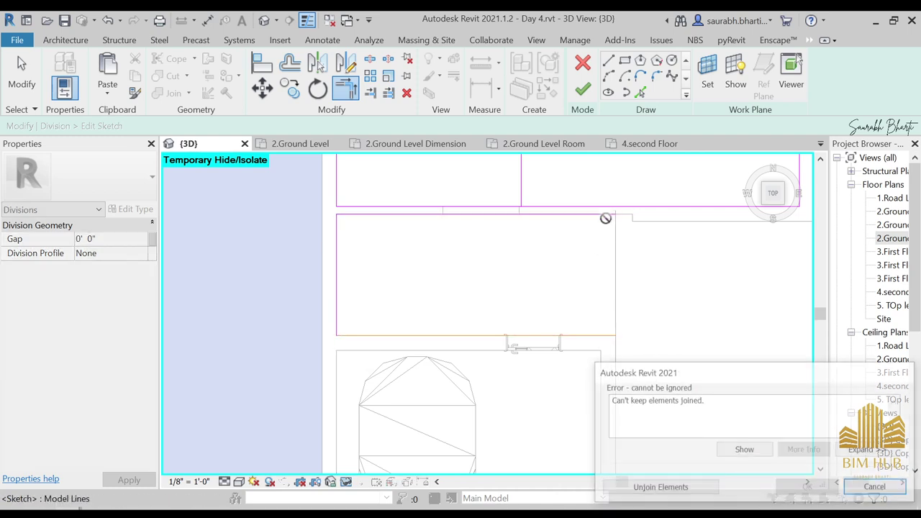
key(Escape)
key(Escape)
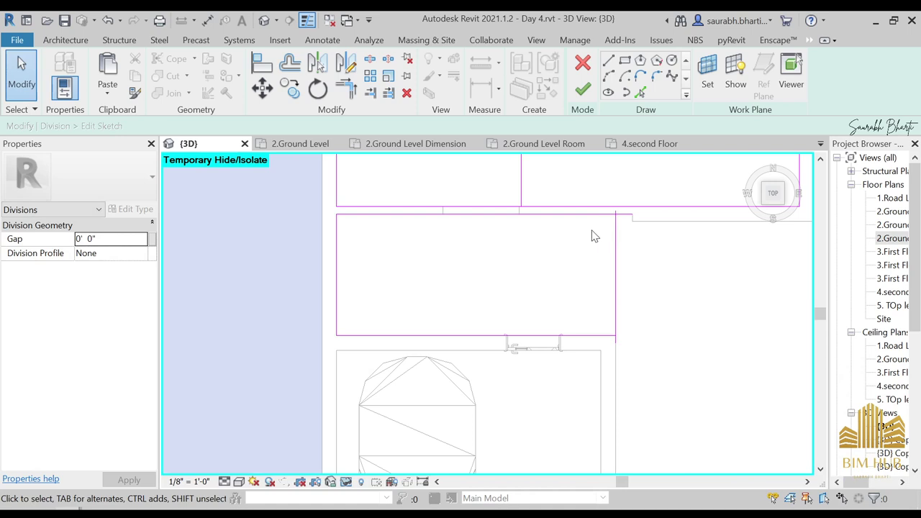
Trim the right division line of the room above the garage to its top and bottom lines, closing the outline
key(t)
key(r)
click(614, 238)
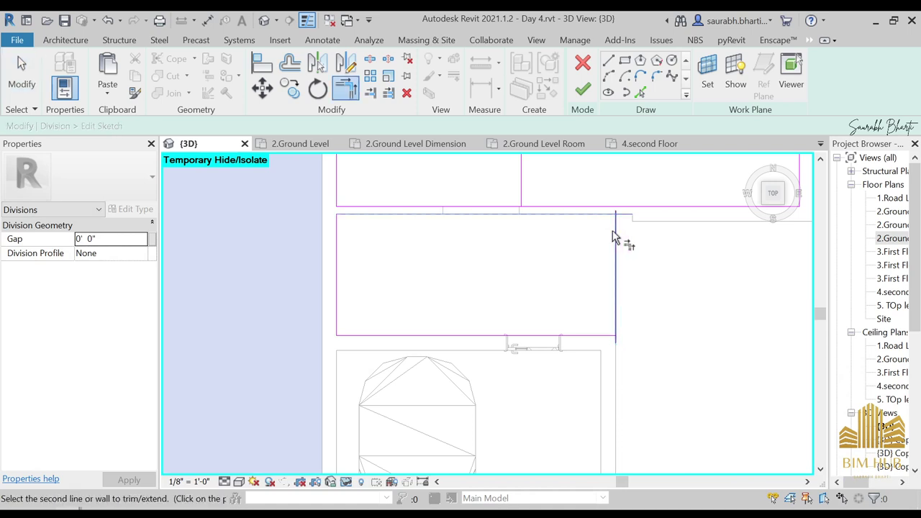
click(615, 326)
Create division lines from the central hall's left, bottom and right inner wall faces, including the step in the right wall
scroll(615, 326, down, 4)
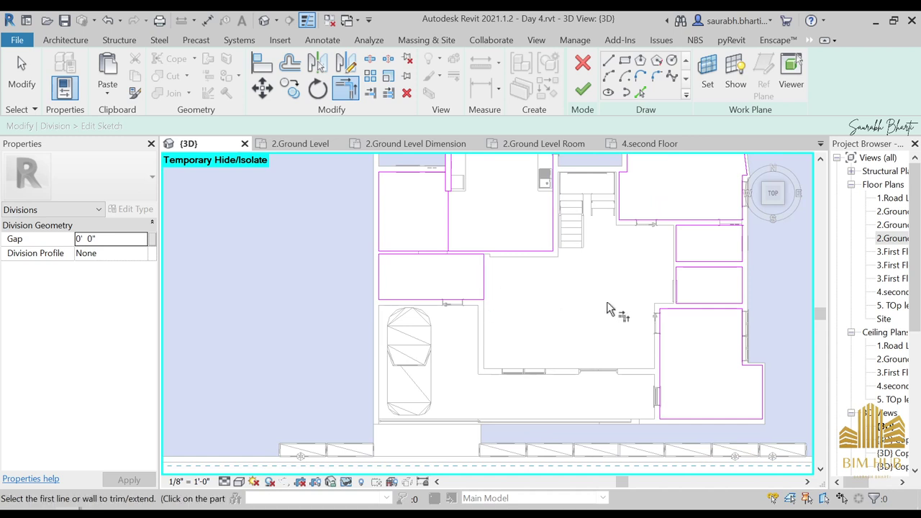
scroll(559, 351, up, 2)
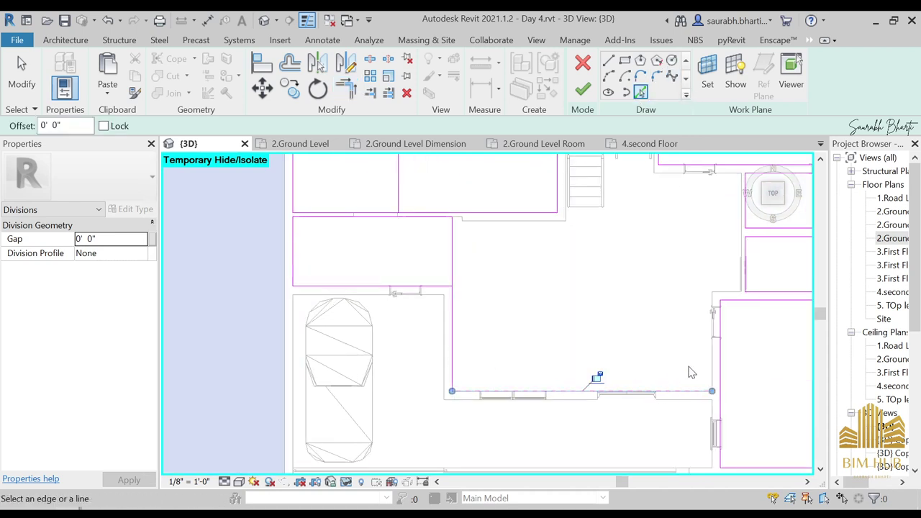
scroll(709, 354, up, 4)
click(711, 356)
middle_drag(674, 330, 614, 421)
scroll(614, 419, down, 3)
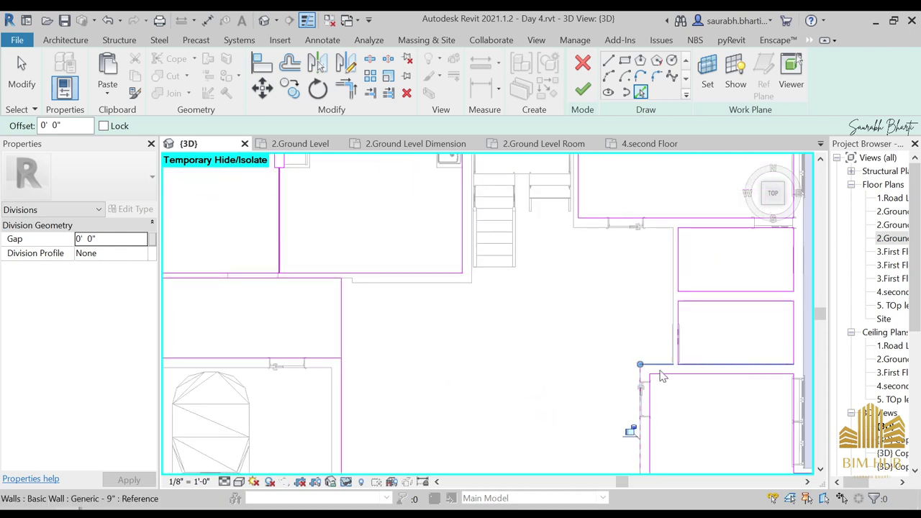
scroll(662, 376, up, 2)
click(663, 368)
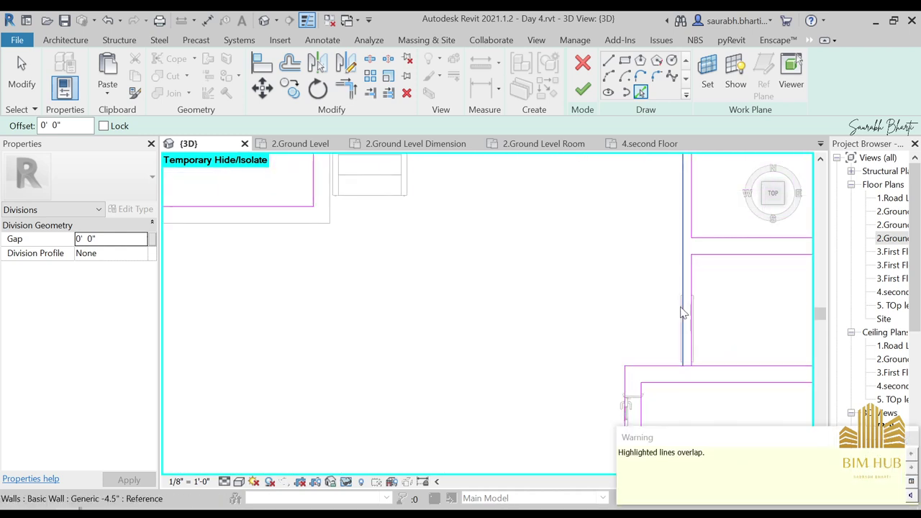
scroll(673, 267, down, 2)
click(638, 96)
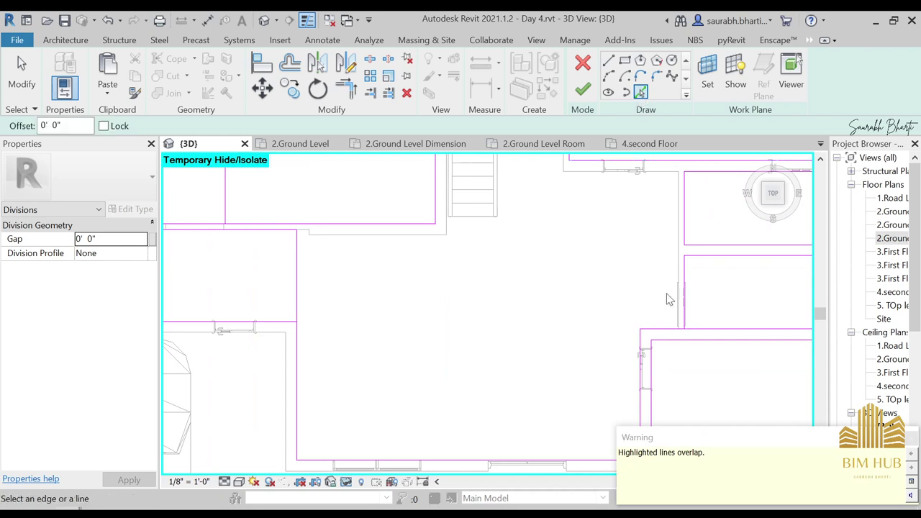
click(675, 268)
Trim the central hall's bottom and right division lines to each other at the lower-right corner
key(t)
key(r)
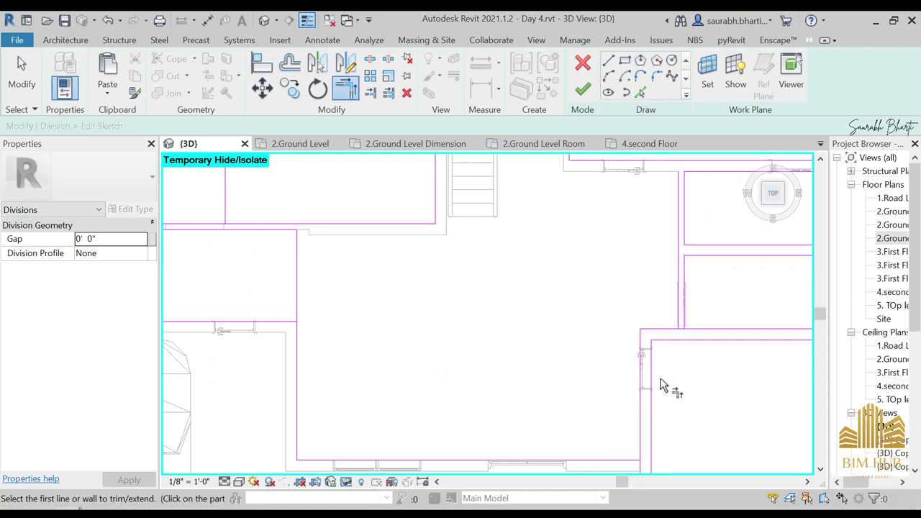
mouse_move(675, 317)
middle_down()
mouse_move(654, 348)
mouse_move(673, 298)
middle_up()
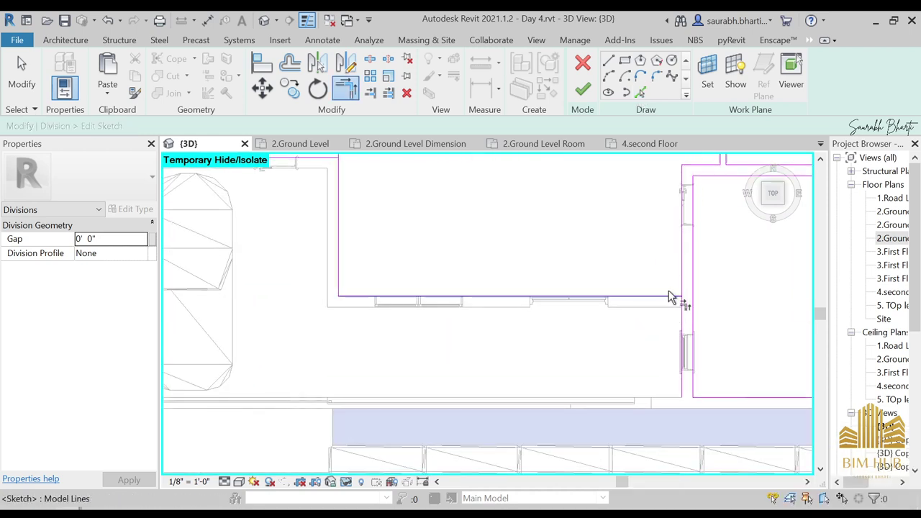
click(668, 297)
click(686, 282)
scroll(545, 387, down, 3)
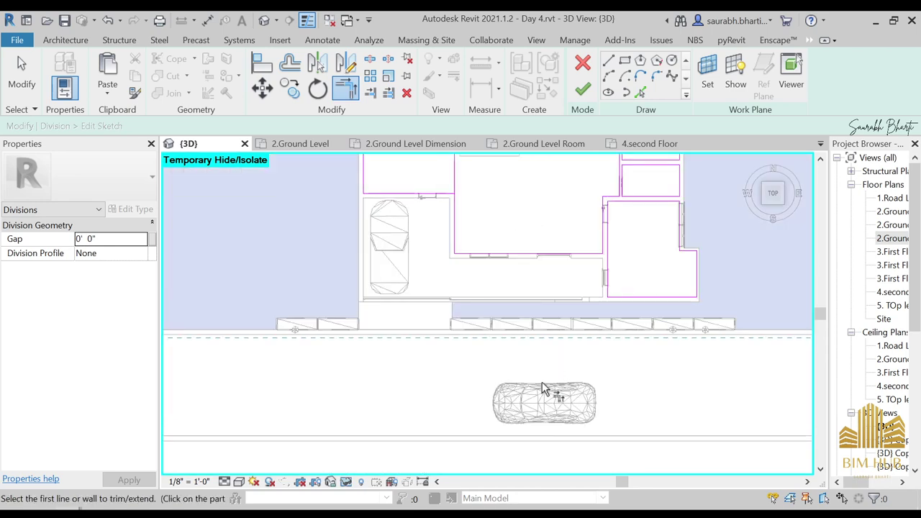
Delete the hall's left division line running down from the lower-right corner of the room above the garage
scroll(496, 355, up, 4)
scroll(481, 282, up, 3)
scroll(479, 385, up, 2)
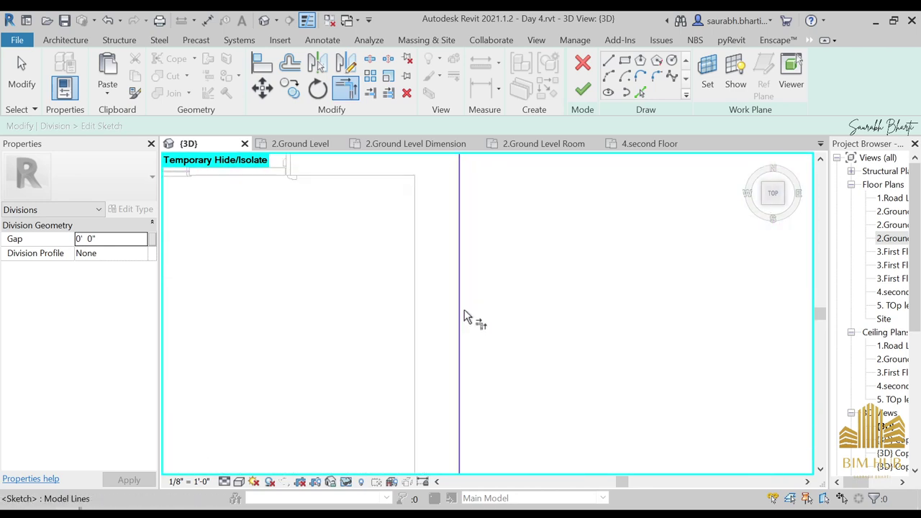
middle_drag(464, 167, 420, 407)
scroll(419, 396, up, 1)
key(Escape)
click(414, 422)
scroll(415, 423, up, 2)
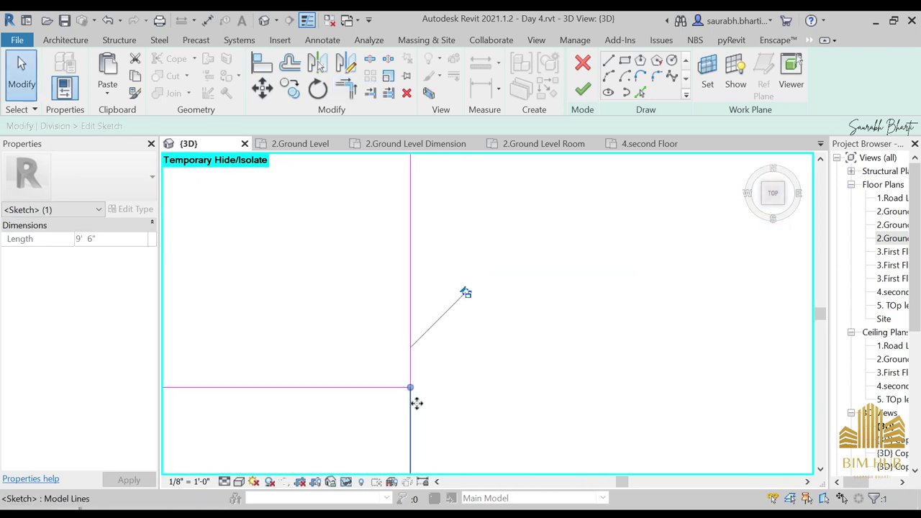
mouse_move(413, 404)
mouse_down()
mouse_move(382, 313)
mouse_move(364, 310)
mouse_move(351, 341)
mouse_move(352, 298)
mouse_up()
scroll(424, 406, up, 5)
scroll(374, 289, up, 5)
scroll(370, 307, up, 3)
click(384, 335)
scroll(383, 334, down, 1)
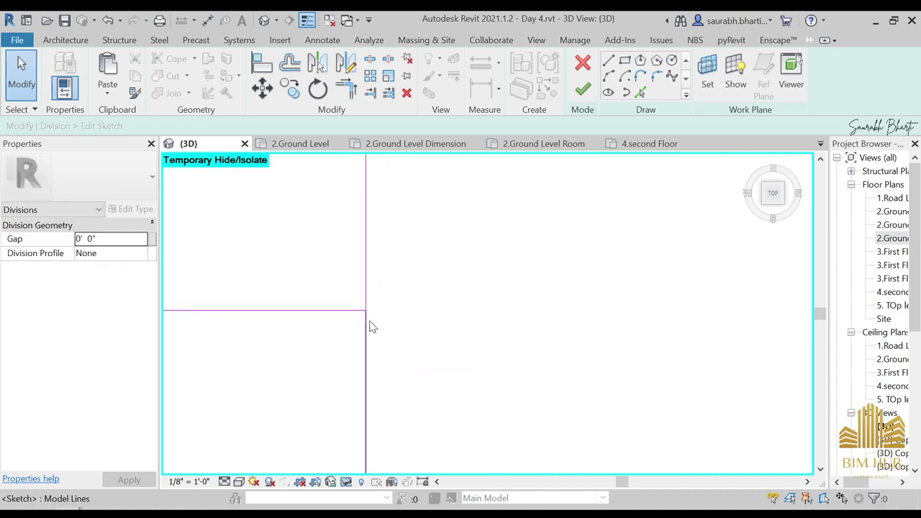
scroll(365, 329, down, 1)
click(363, 329)
scroll(381, 377, down, 2)
key(Delete)
scroll(396, 385, down, 2)
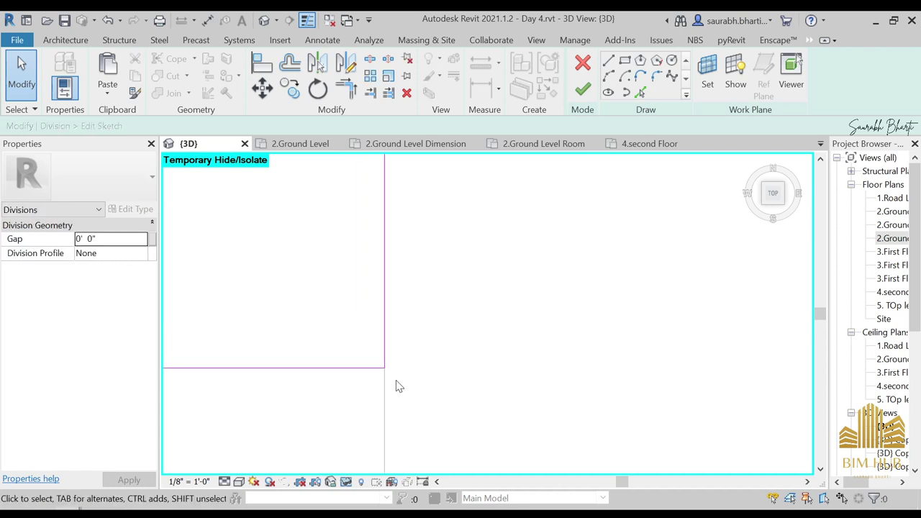
Create a division line offset 0' 2" to the right of the right division line of the room above the garage
scroll(408, 303, down, 2)
scroll(414, 220, down, 8)
middle_drag(417, 224, 417, 349)
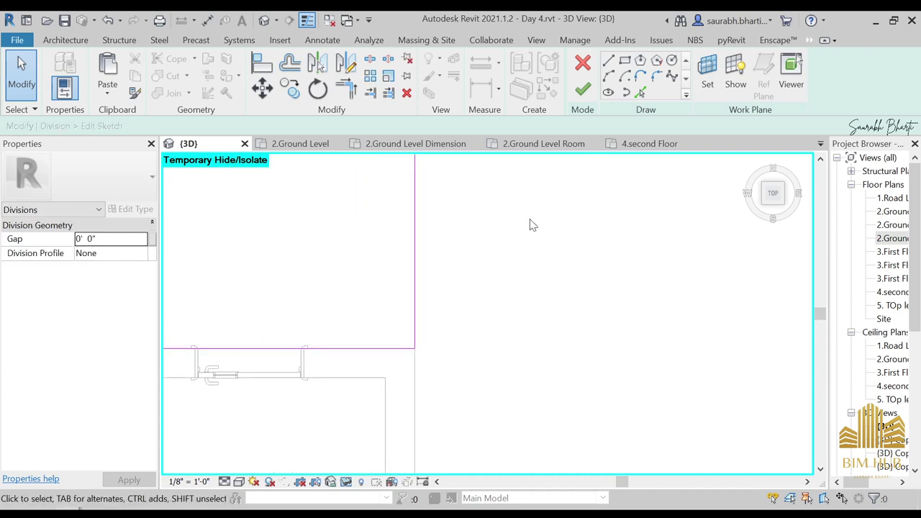
click(639, 93)
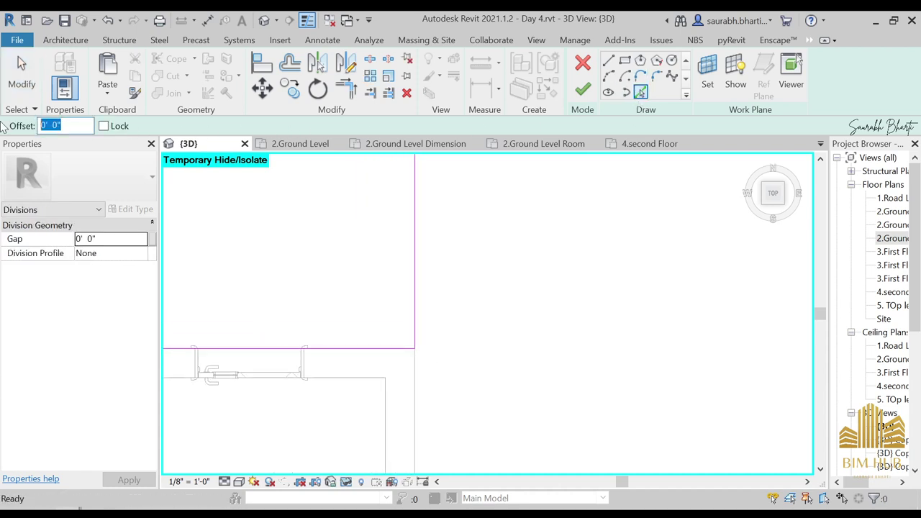
text(0 2)
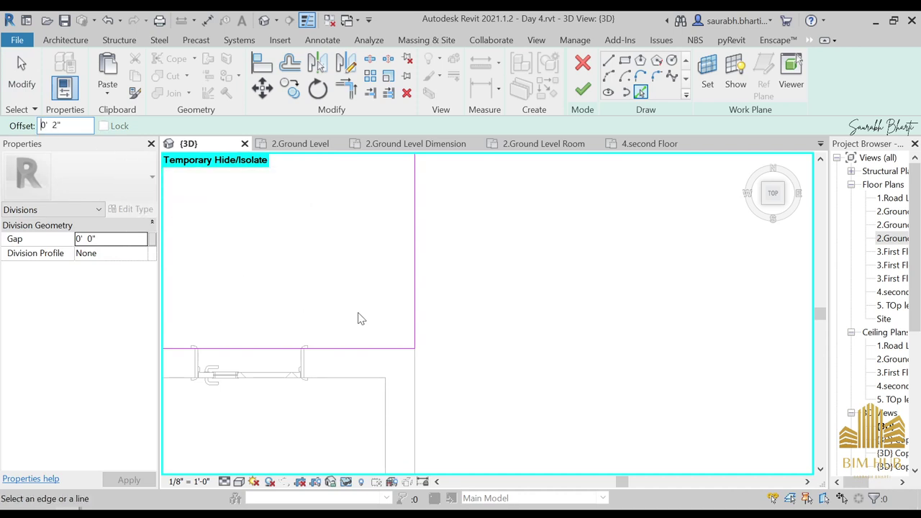
click(418, 289)
key(Escape)
key(Escape)
scroll(469, 371, down, 3)
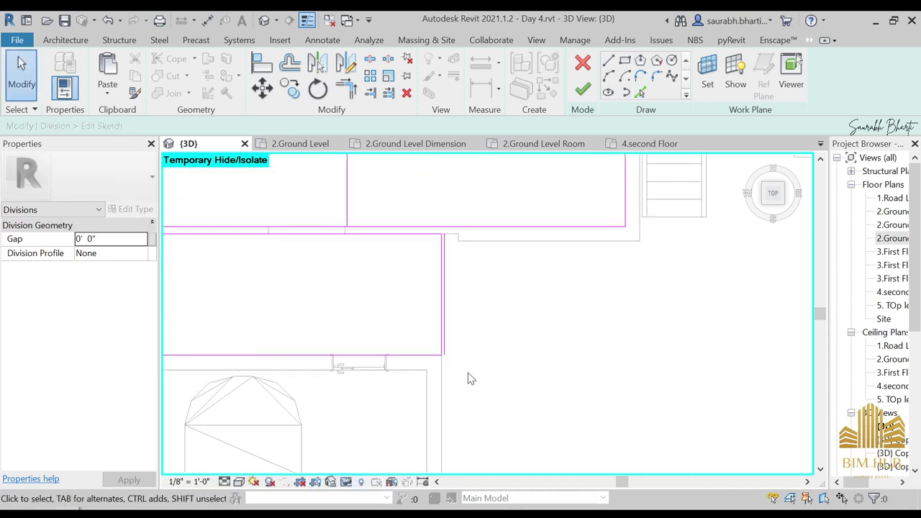
Trim the offset line to the central hall's bottom division line, extending it down to the hall's lower wall
middle_drag(469, 382, 483, 292)
key(t)
key(r)
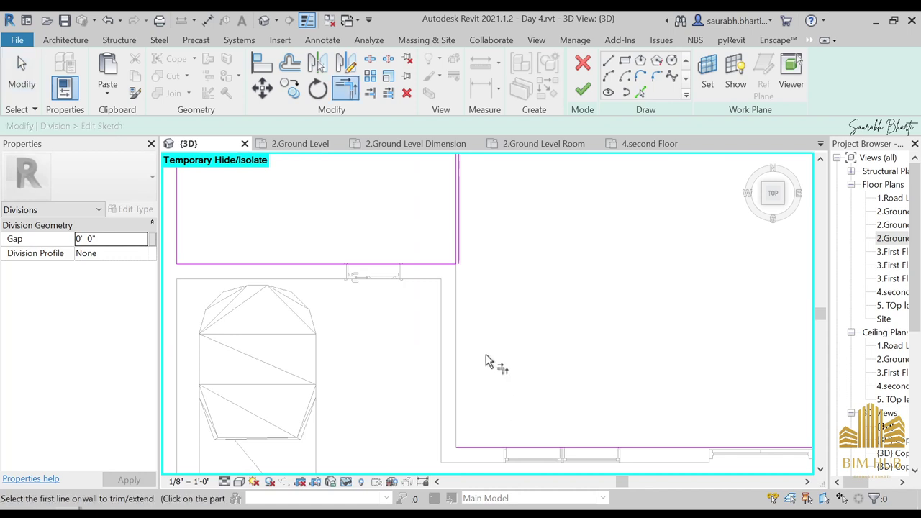
click(465, 265)
click(506, 447)
scroll(470, 308, up, 3)
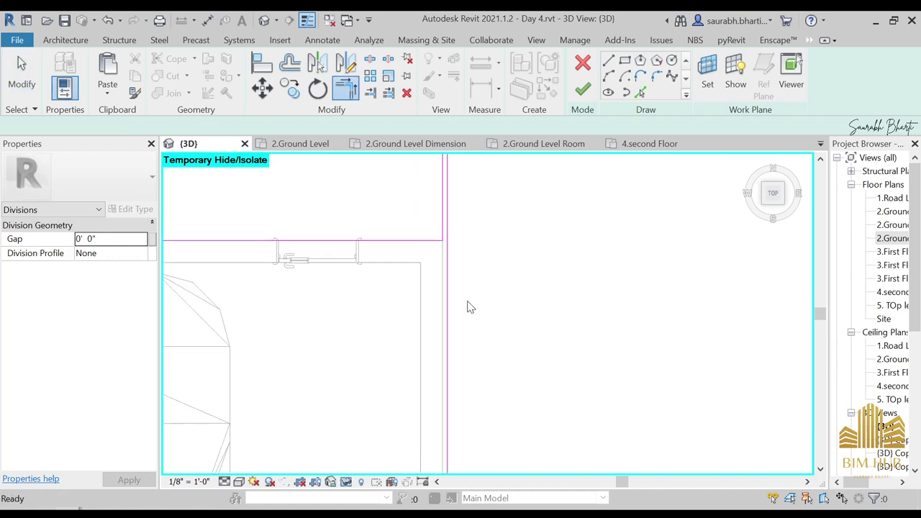
key(Escape)
key(Escape)
middle_drag(458, 271, 459, 340)
scroll(458, 336, up, 2)
click(456, 330)
click(609, 61)
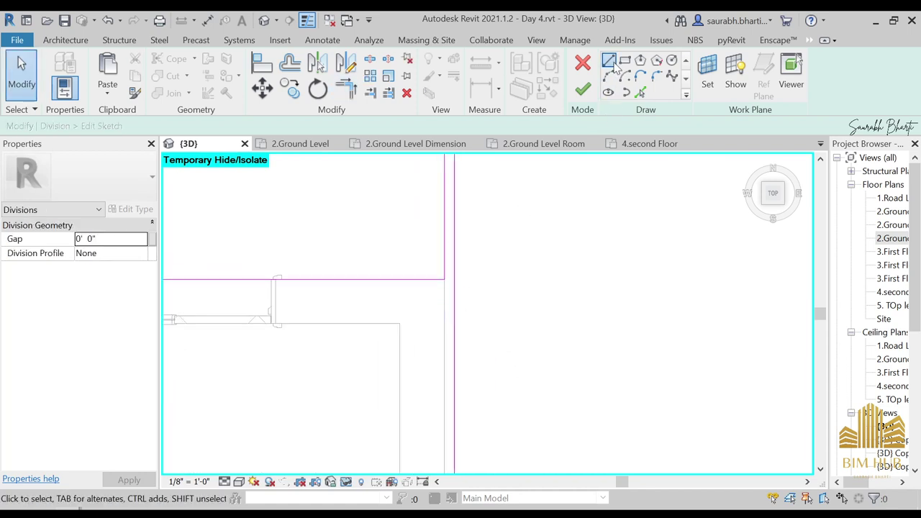
scroll(458, 276, up, 2)
scroll(451, 281, up, 1)
click(436, 291)
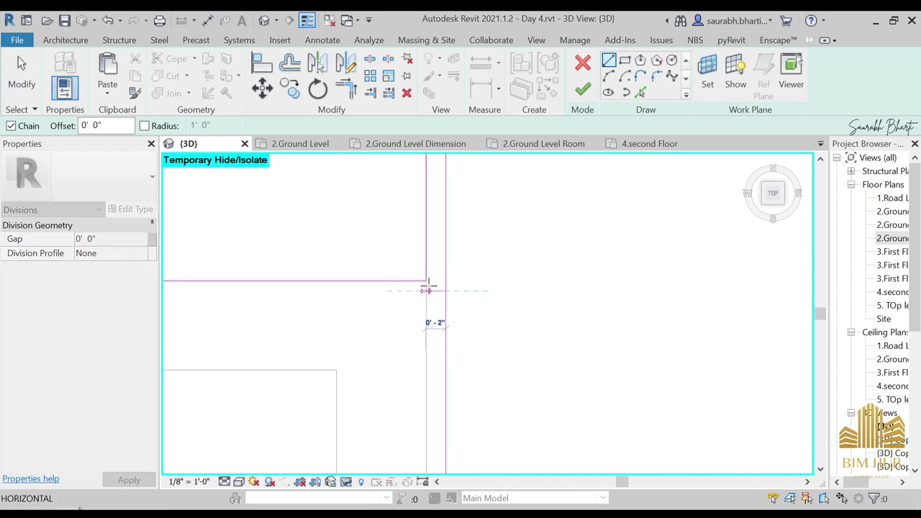
key(Escape)
Create a division line along the hall's left wall face, below the lower-right corner of the room above the garage
key(p)
key(l)
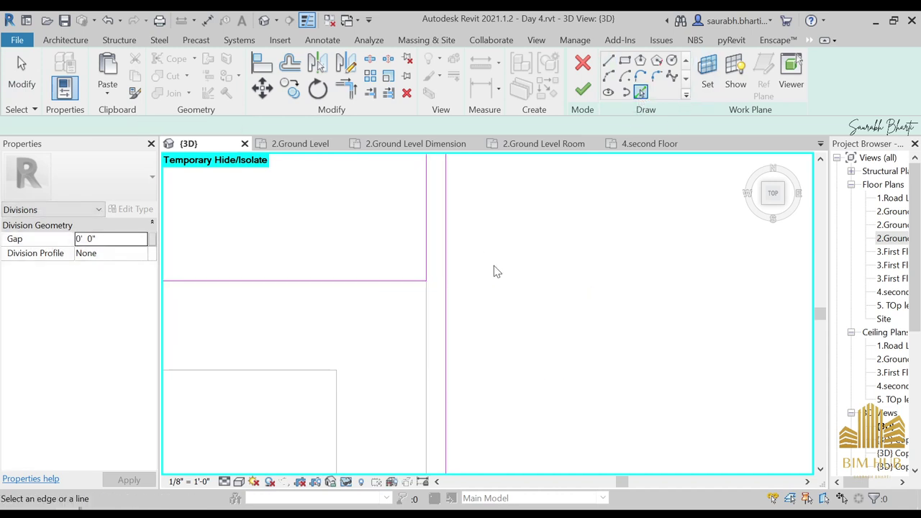
middle_drag(427, 412, 454, 315)
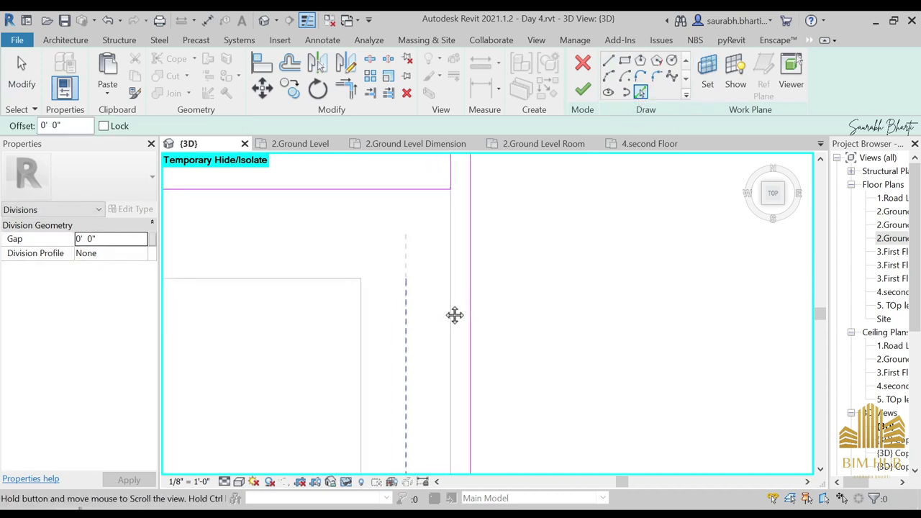
key(Escape)
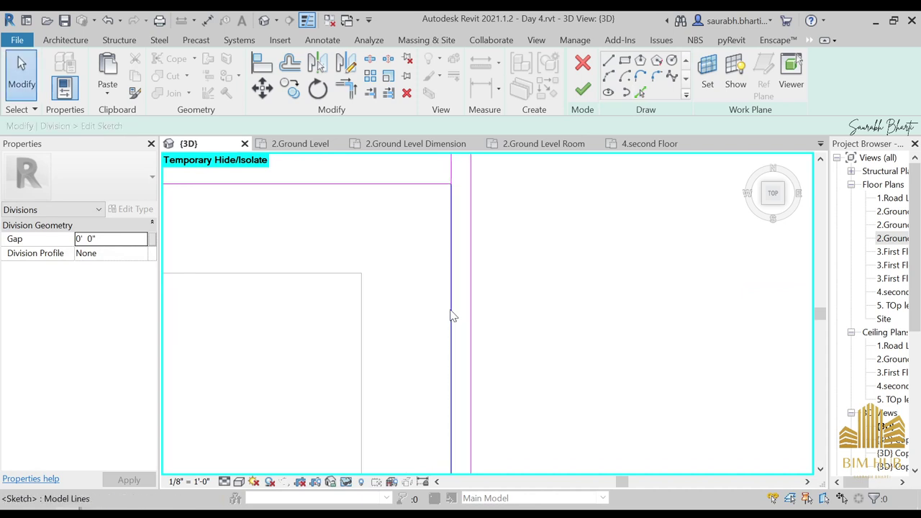
key(t)
key(r)
middle_drag(455, 284, 426, 354)
key(Escape)
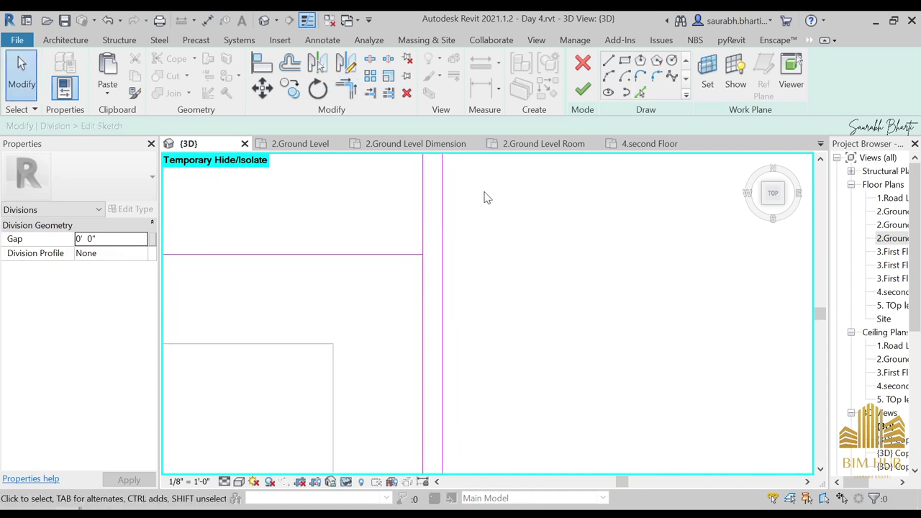
Draw a 0' 2" horizontal line from the left wall-face line to the offset line just below the room's corner, and trim the wall-face line to it
click(609, 62)
click(423, 264)
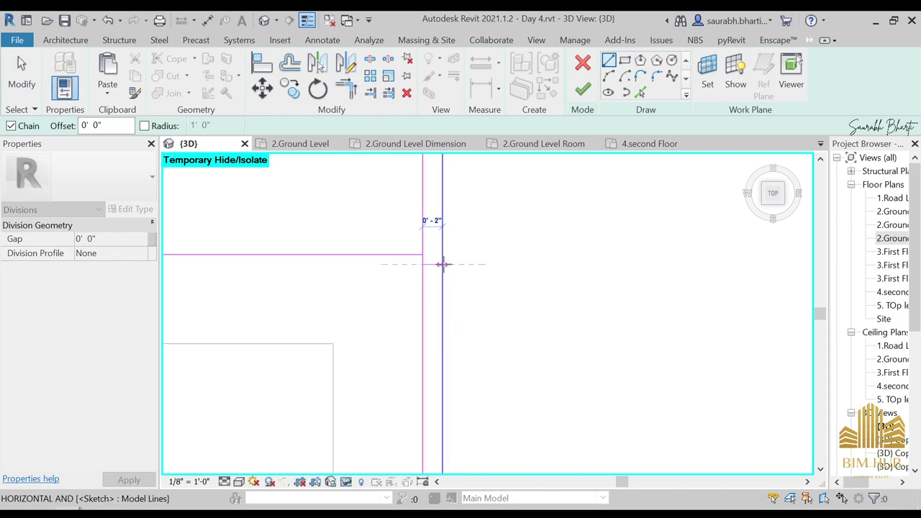
click(442, 265)
key(Escape)
key(Escape)
key(t)
key(r)
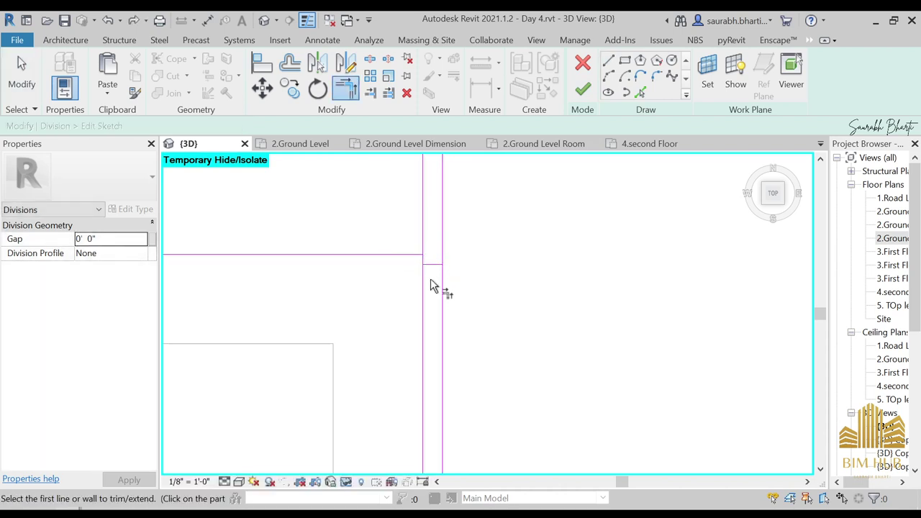
scroll(438, 269, up, 1)
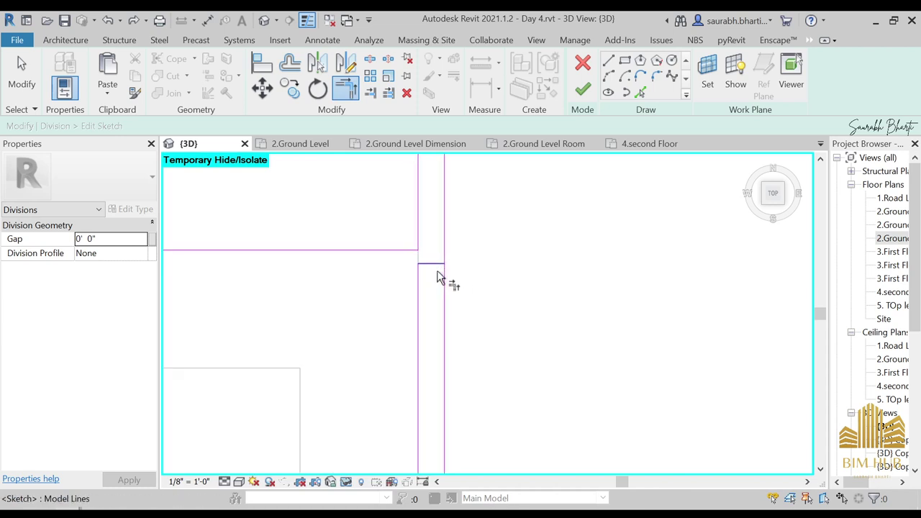
Split the offset line a little below the short horizontal connecting line
scroll(441, 279, down, 5)
middle_drag(475, 349, 495, 194)
scroll(485, 230, down, 2)
scroll(482, 357, up, 4)
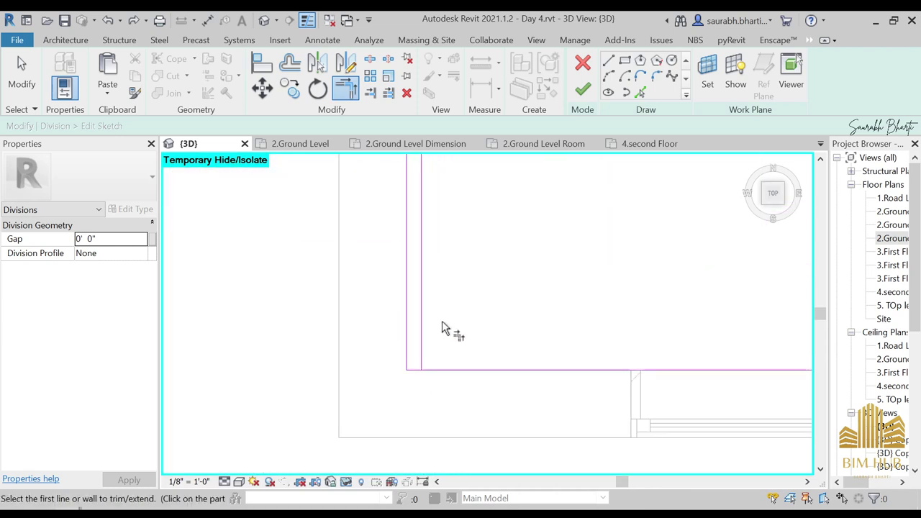
scroll(441, 321, down, 2)
middle_drag(441, 321, 403, 453)
scroll(410, 345, down, 2)
middle_drag(419, 304, 420, 379)
scroll(392, 349, up, 1)
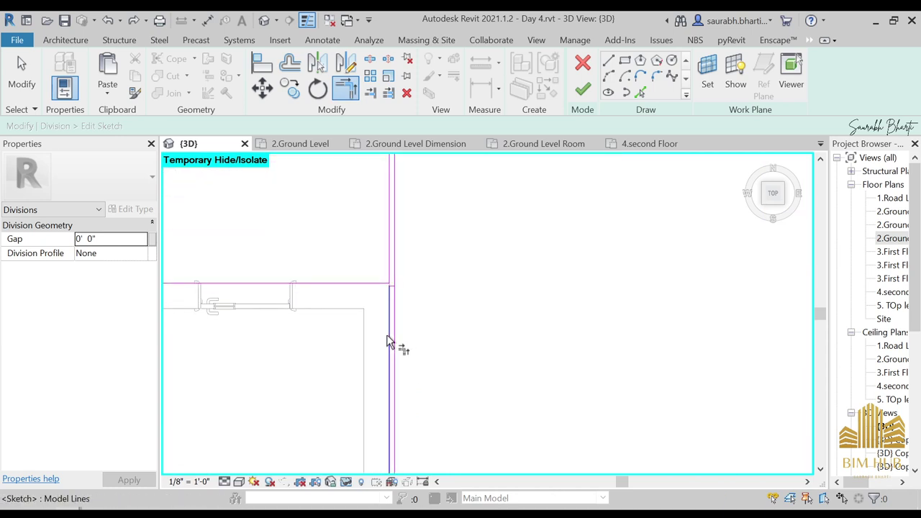
scroll(403, 338, up, 3)
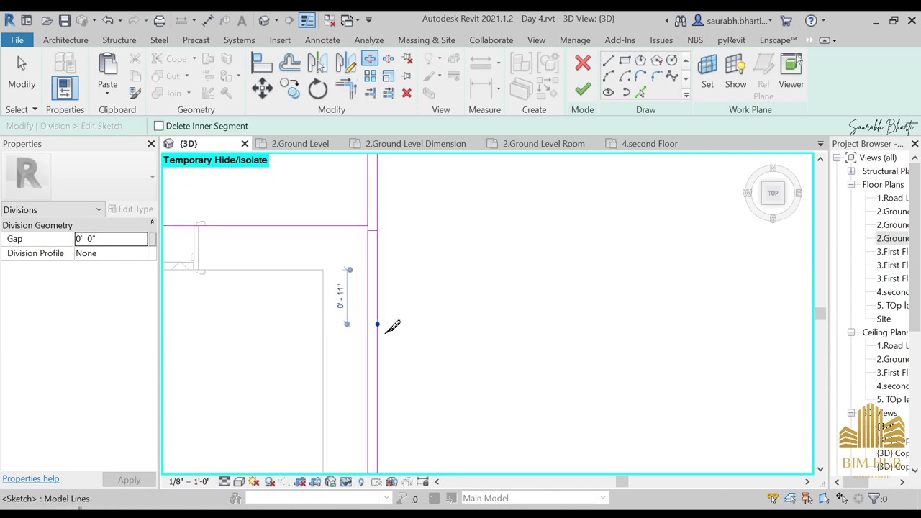
key(Escape)
key(a)
key(l)
Trim the upper part of the split offset line to the short connecting line and delete its leftover lower part
scroll(367, 238, up, 3)
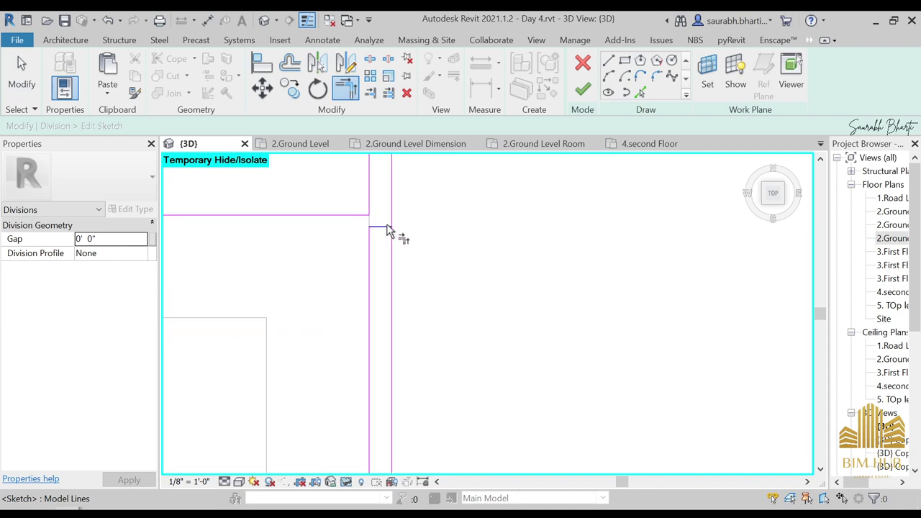
click(394, 214)
scroll(413, 305, down, 4)
key(Escape)
click(409, 370)
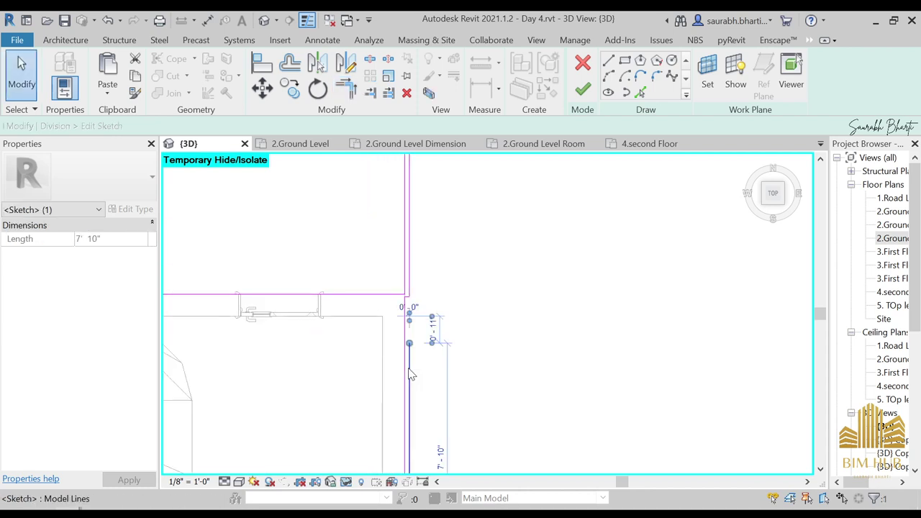
key(Delete)
Move the remaining offset line left until it lies almost against the right division line of the room above the garage
scroll(435, 305, up, 5)
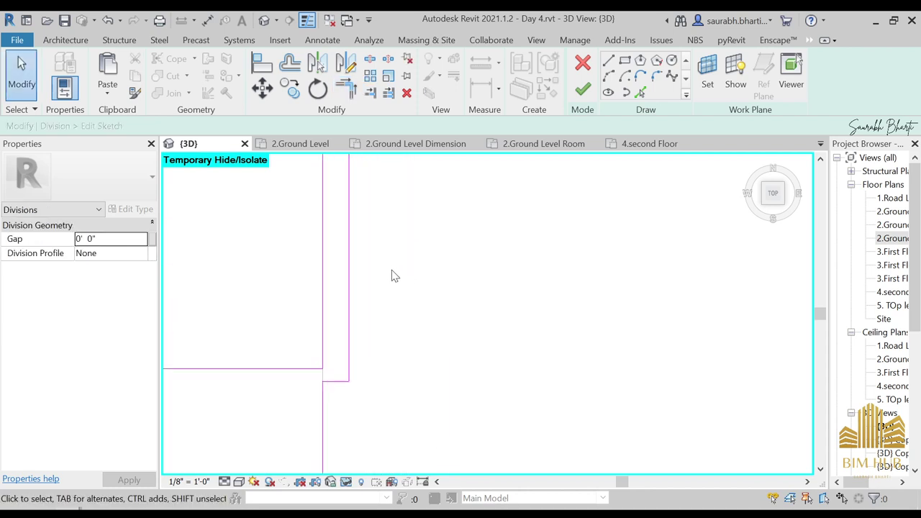
middle_drag(553, 334, 520, 356)
scroll(551, 343, up, 2)
click(535, 341)
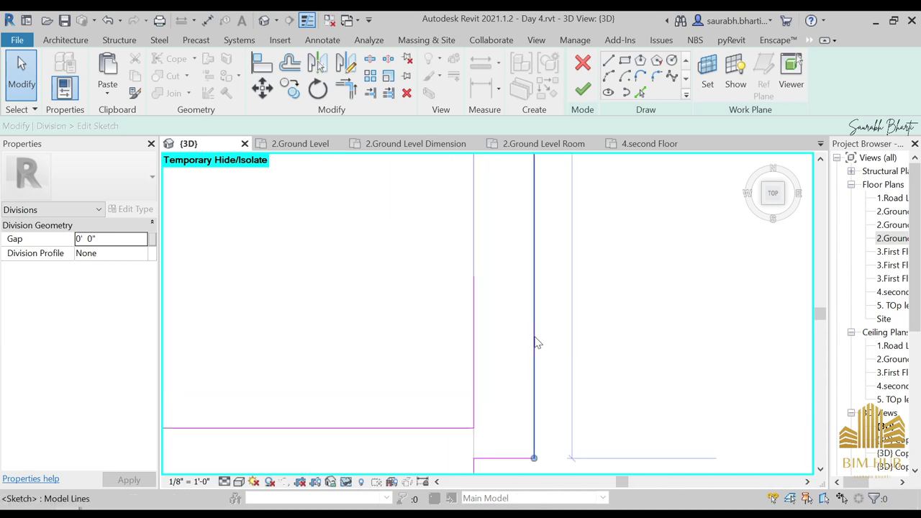
drag(514, 342, 483, 344)
scroll(489, 353, down, 6)
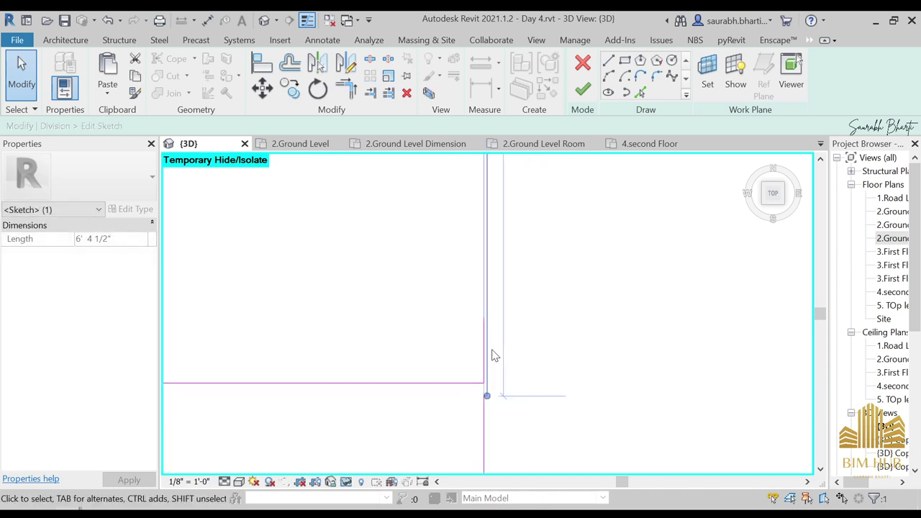
scroll(543, 370, down, 5)
key(Escape)
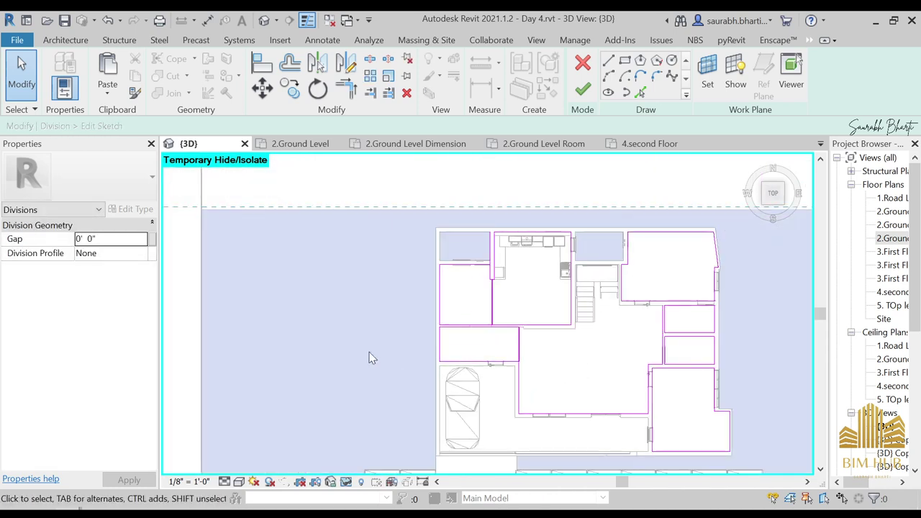
Create hall division lines along the wall faces below the kitchen and up the wall to the left of the staircase
scroll(518, 314, up, 6)
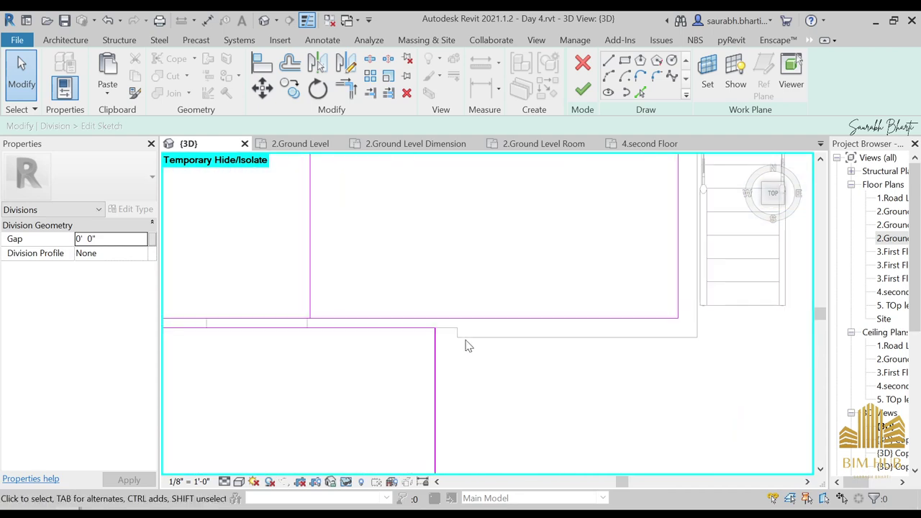
click(640, 92)
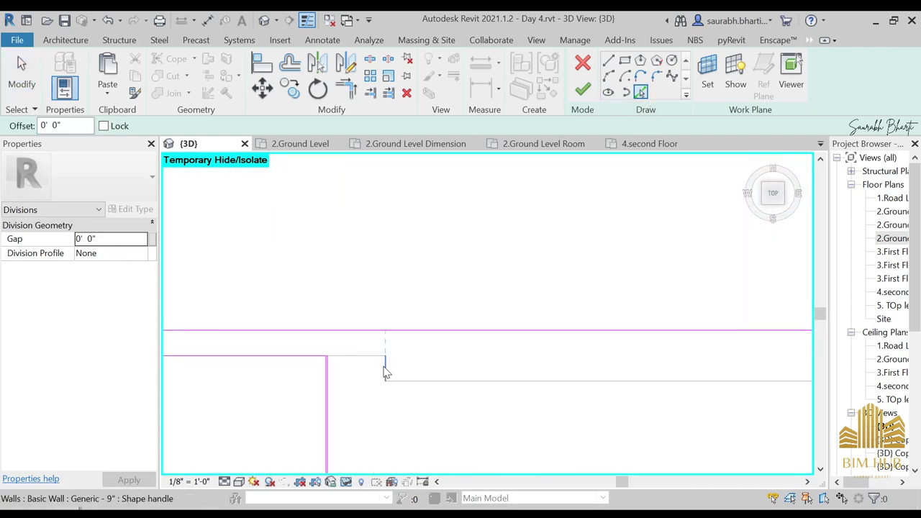
click(372, 356)
click(470, 385)
scroll(605, 363, down, 3)
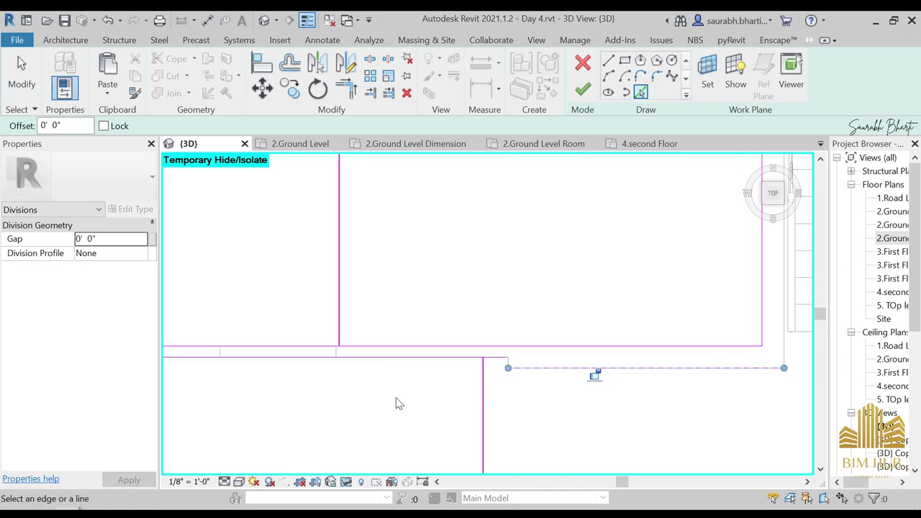
middle_drag(711, 382, 354, 395)
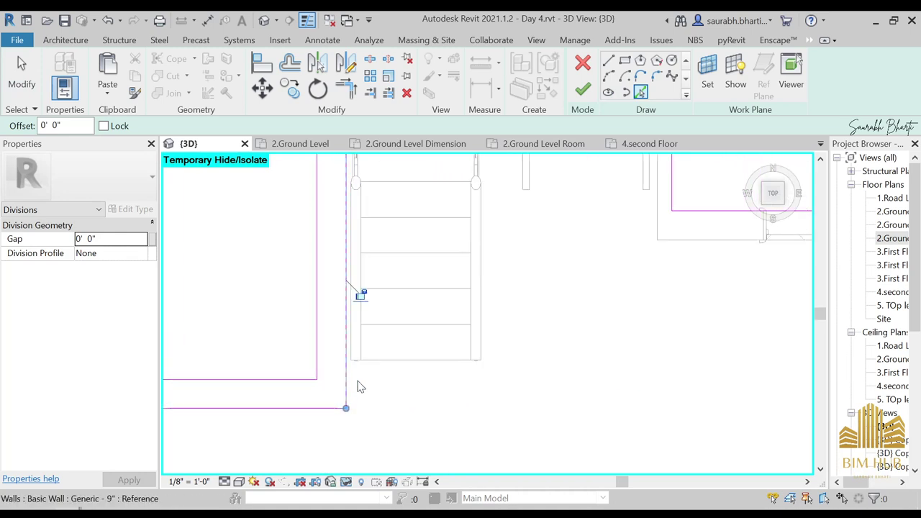
Create division lines along the wall face above the staircase and the left and bottom outer wall faces of the upper-right room
scroll(583, 288, down, 2)
mouse_move(639, 303)
middle_down()
mouse_move(582, 398)
mouse_move(607, 304)
middle_up()
scroll(491, 229, up, 1)
scroll(532, 229, up, 3)
click(541, 222)
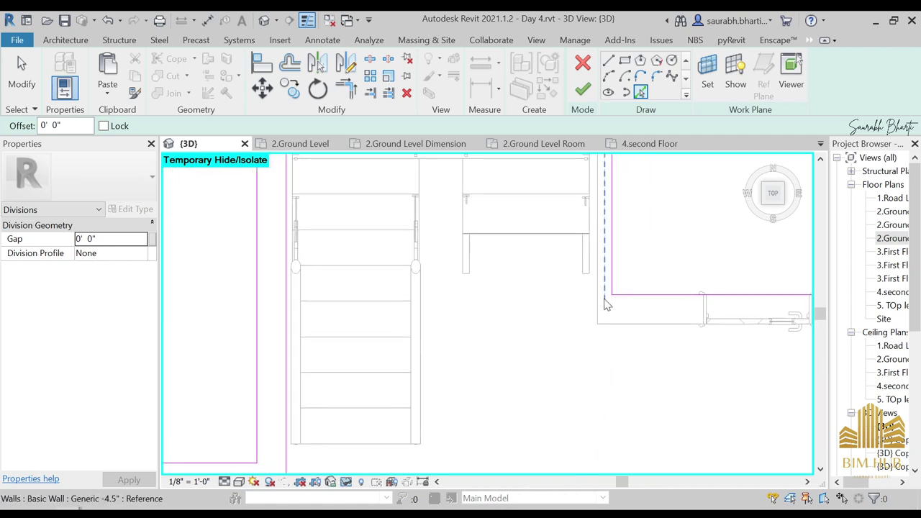
click(600, 306)
click(641, 327)
scroll(650, 377, down, 4)
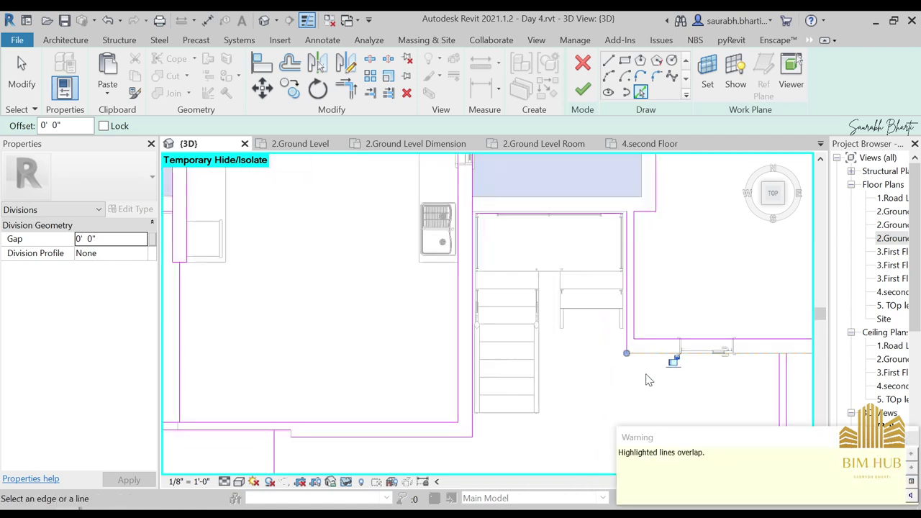
Trim the division line below the upper-right room to the hall's right division line beside the small rooms
middle_drag(685, 399, 650, 330)
key(t)
key(r)
scroll(752, 290, up, 4)
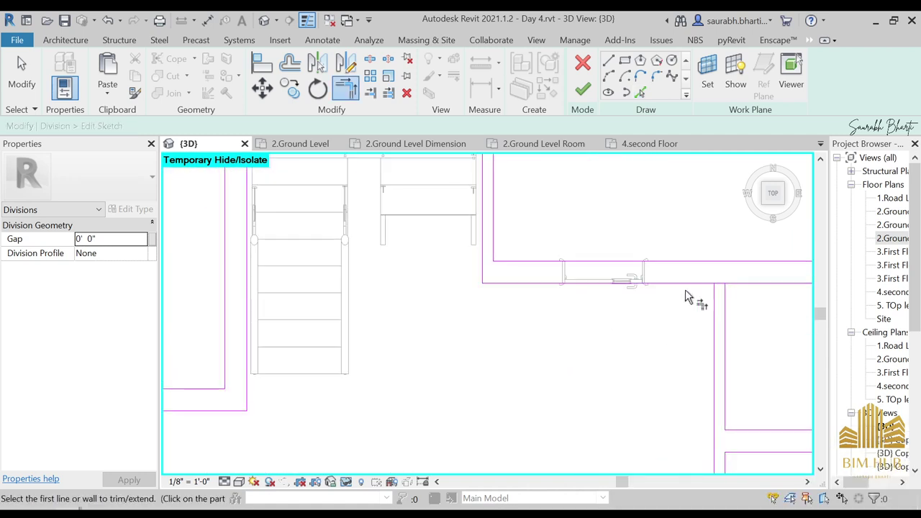
click(687, 284)
click(714, 295)
Trim the division line above the staircase to the vertical division lines on both sides of the staircase
scroll(654, 319, down, 5)
scroll(526, 300, up, 3)
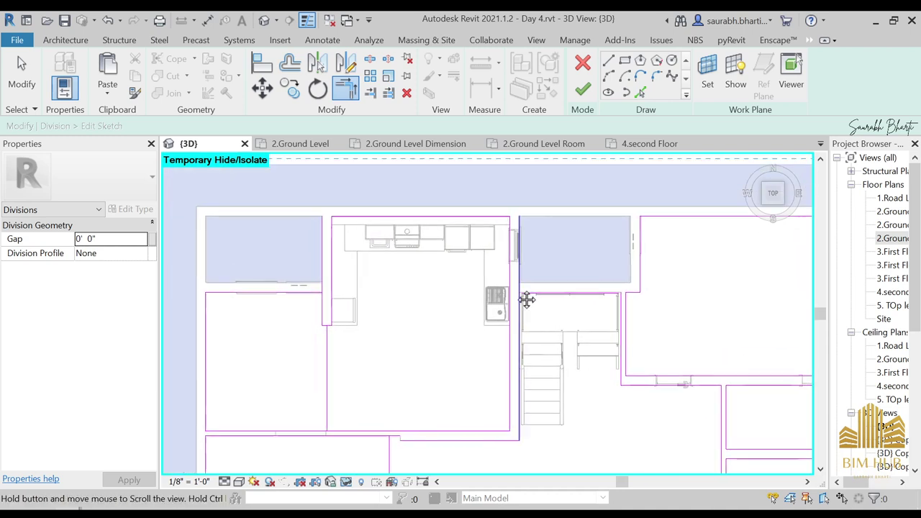
click(644, 281)
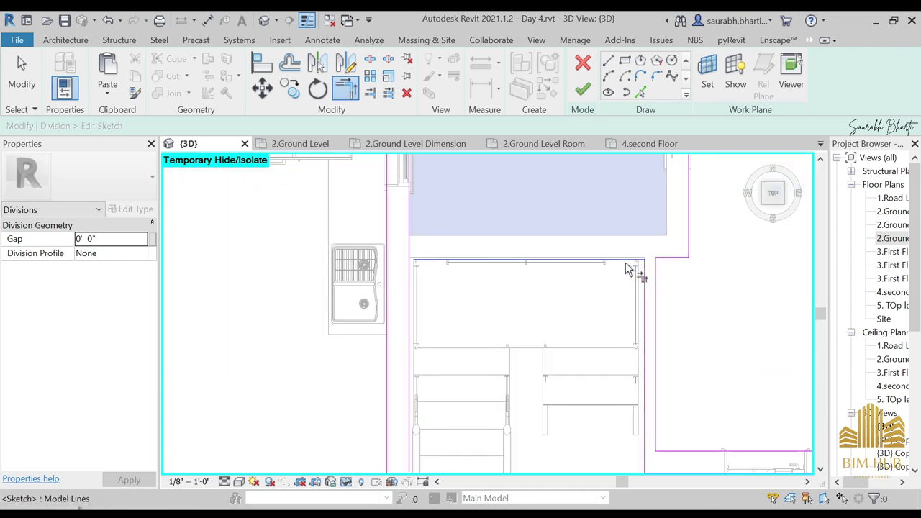
click(625, 268)
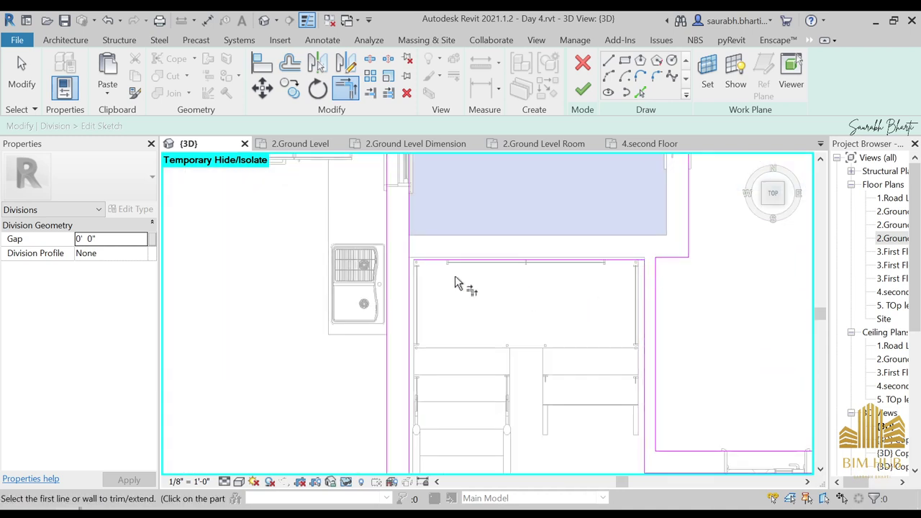
click(418, 287)
Trim the hall's top division line below the kitchen to form a corner with the hall's left division line
scroll(452, 390, down, 3)
scroll(547, 254, up, 3)
scroll(397, 292, up, 5)
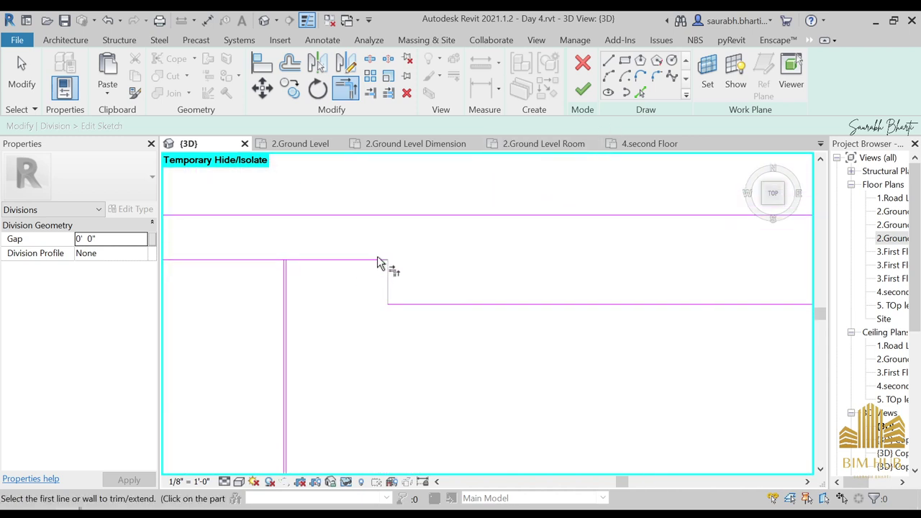
scroll(302, 268, up, 3)
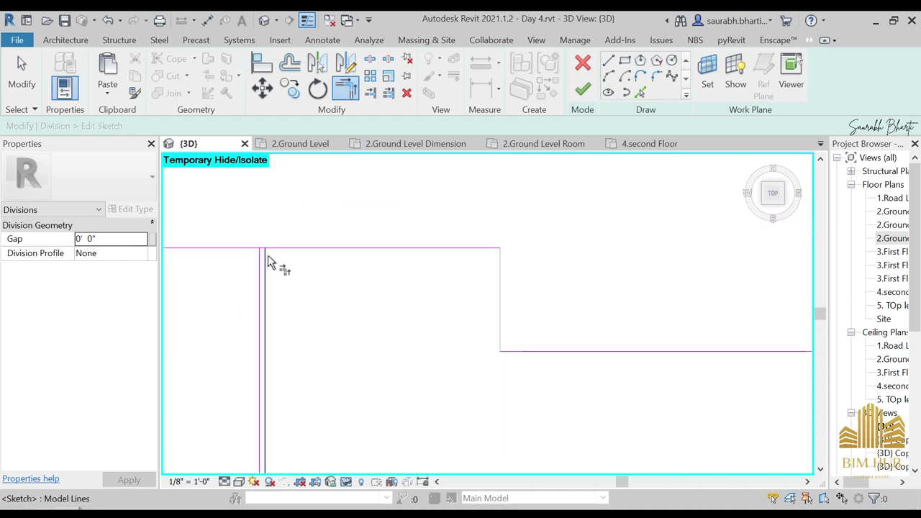
scroll(309, 272, down, 2)
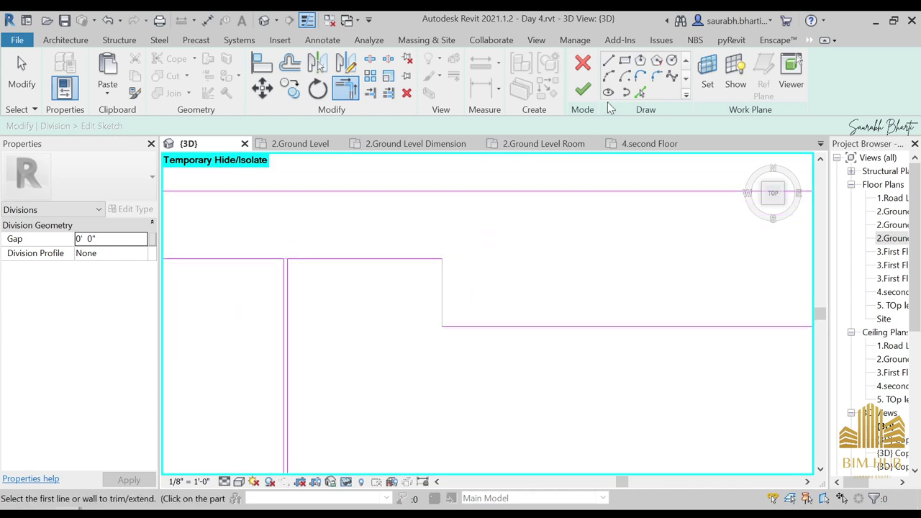
Create a short division line along the small wall jog below the kitchen and trim it to the adjoining hall lines
scroll(493, 320, down, 5)
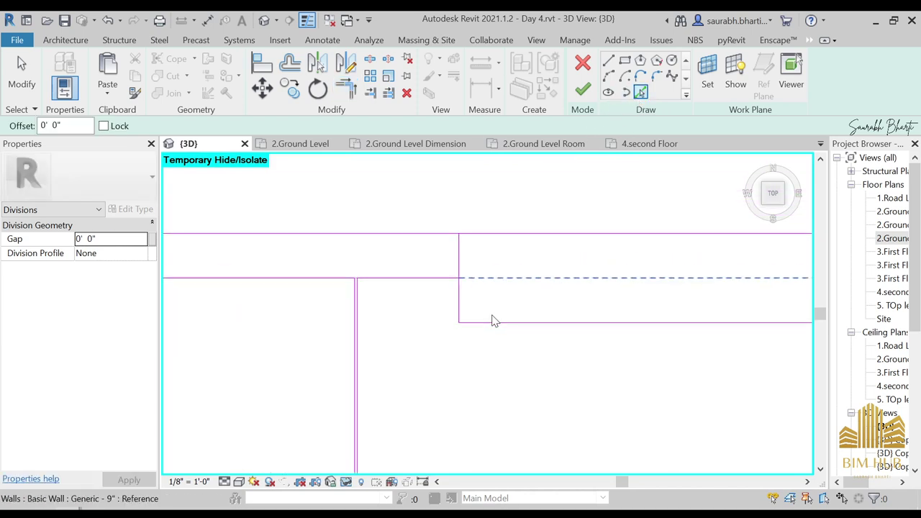
key(Escape)
scroll(470, 306, up, 3)
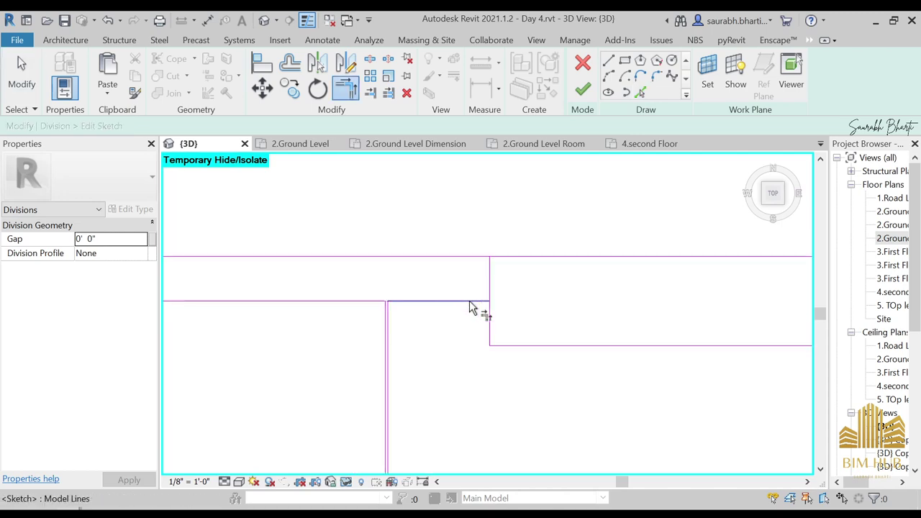
click(482, 318)
scroll(477, 369, down, 5)
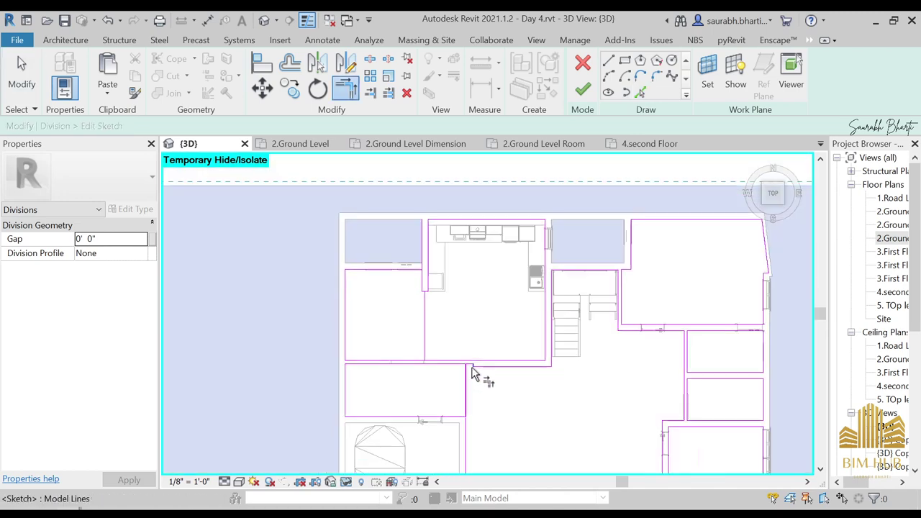
Align the hall's left division line with the right division line of the adjoining room above the car porch, removing the tiny jog
middle_drag(552, 386, 526, 276)
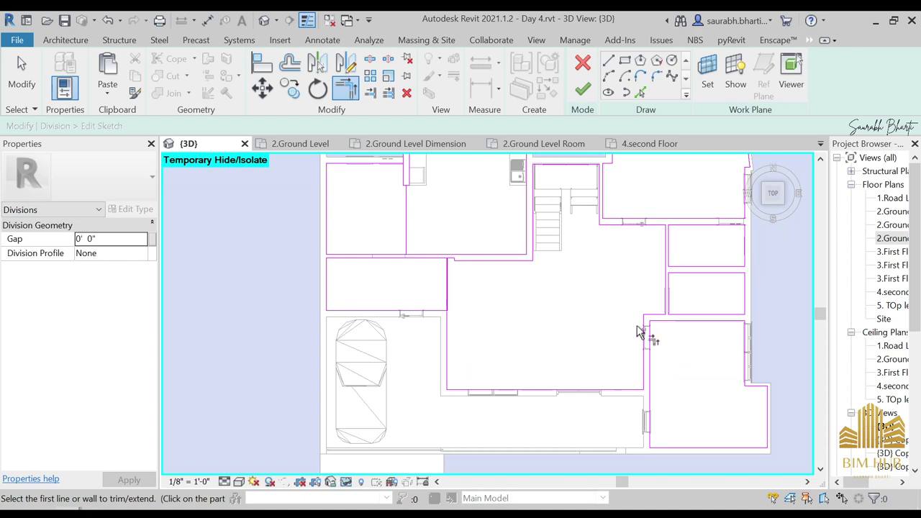
middle_drag(509, 428, 536, 393)
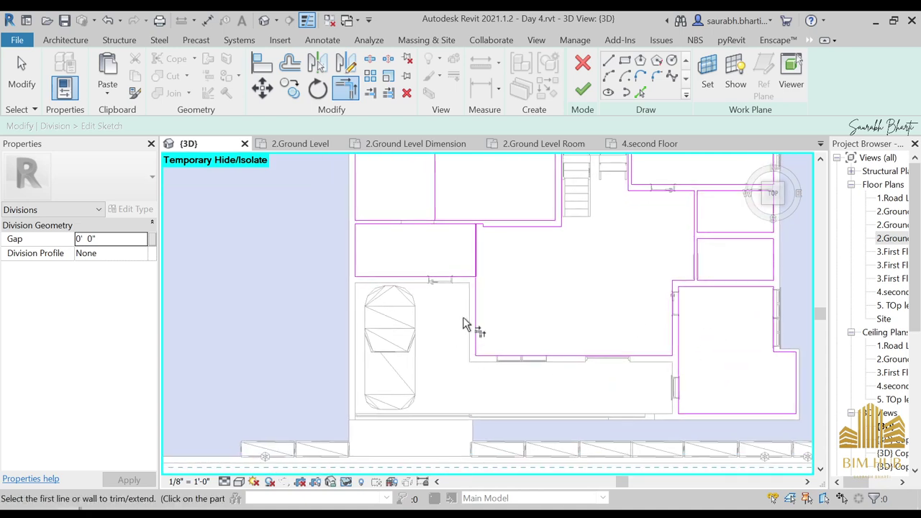
scroll(442, 272, up, 8)
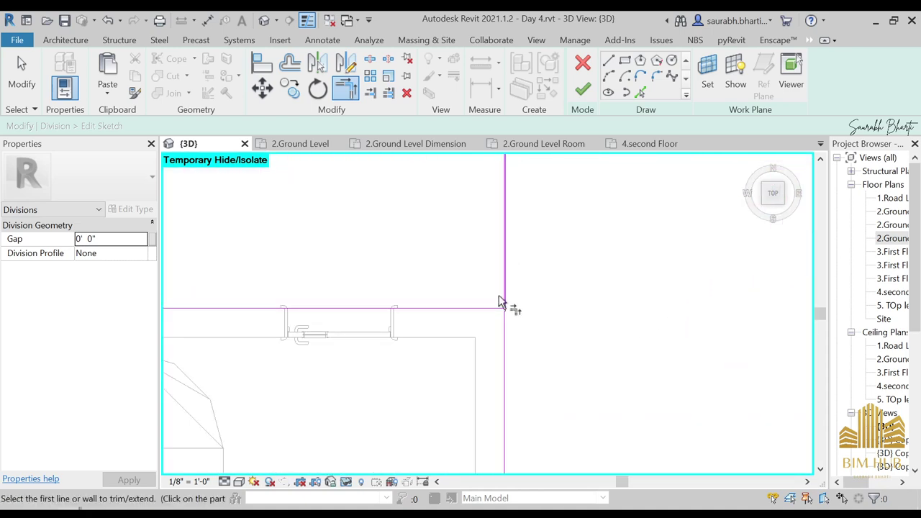
scroll(520, 255, up, 10)
key(Escape)
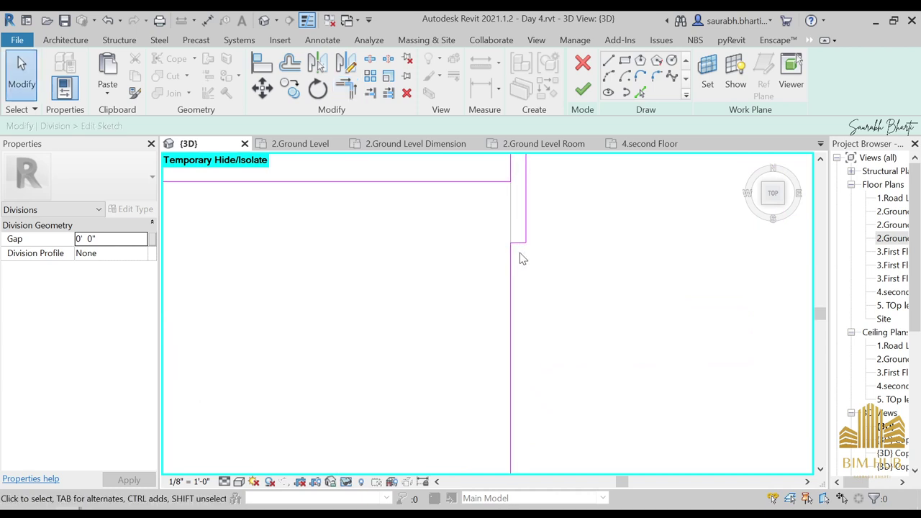
middle_drag(492, 319, 486, 428)
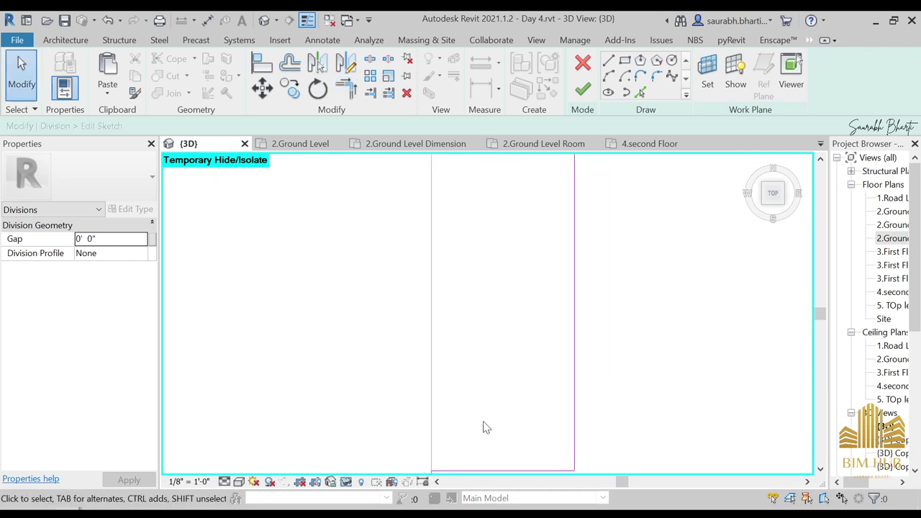
mouse_move(488, 441)
mouse_down()
mouse_move(482, 229)
mouse_move(473, 191)
mouse_up()
scroll(484, 218, down, 5)
click(514, 268)
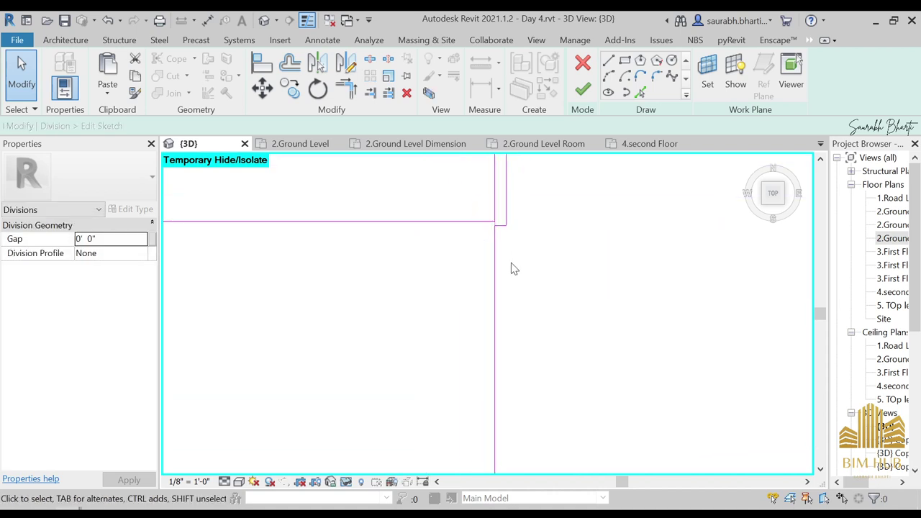
scroll(504, 230, up, 4)
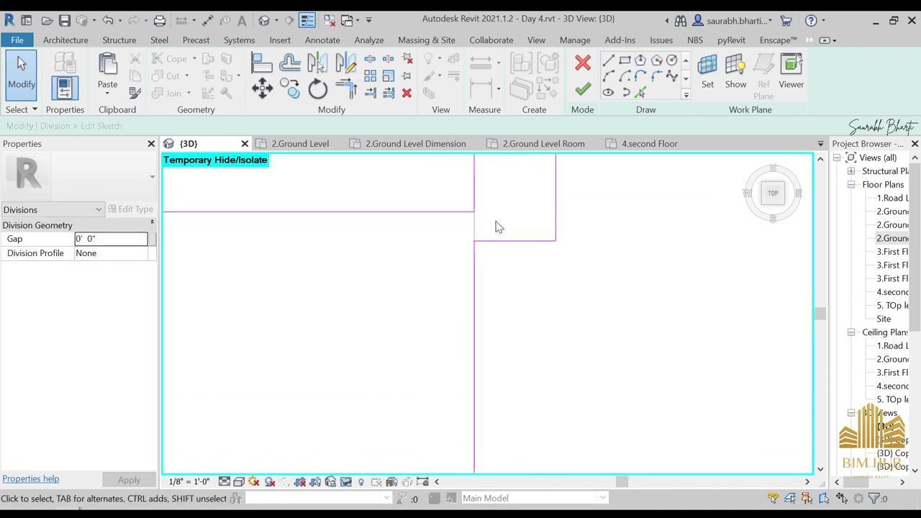
middle_drag(498, 226, 530, 377)
click(561, 310)
drag(561, 310, 492, 306)
scroll(544, 360, down, 6)
click(543, 354)
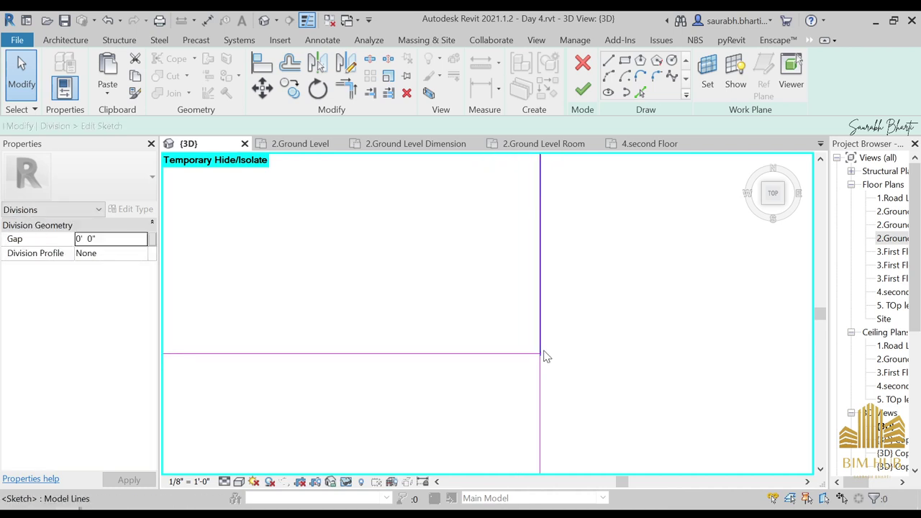
Create division lines along the top and left inner wall faces of the car porch
scroll(544, 318, down, 5)
scroll(543, 335, down, 3)
middle_drag(477, 369, 566, 301)
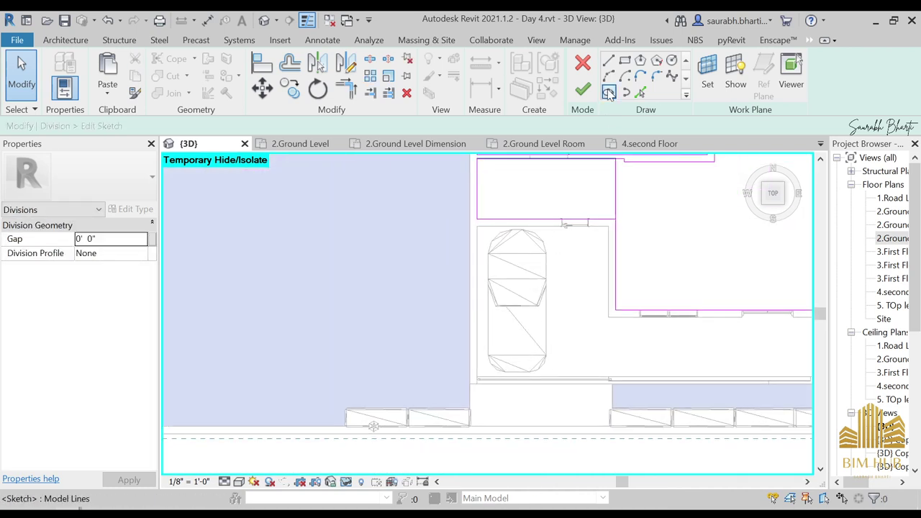
click(640, 92)
scroll(572, 232, up, 3)
click(545, 227)
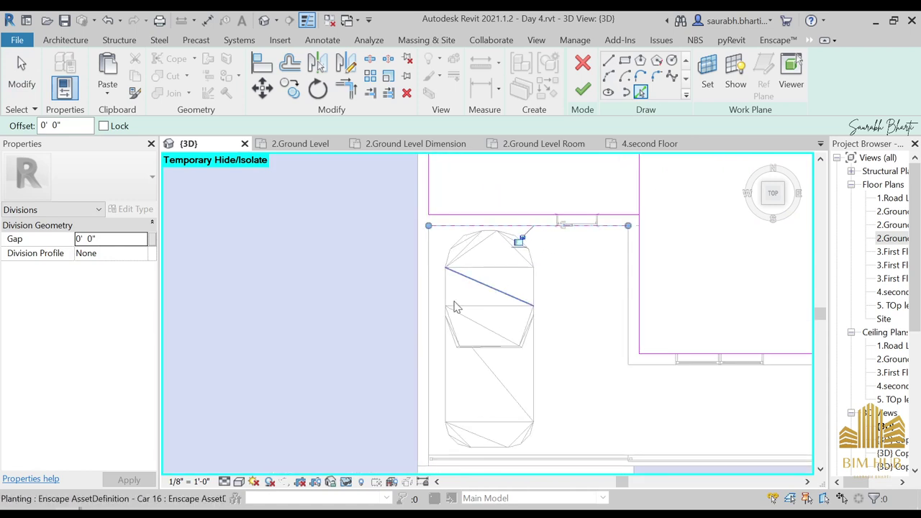
click(430, 295)
Create division lines along the porch's front edge, its right wall face and the outer faces of the hall's bottom and left walls
mouse_move(722, 440)
middle_down()
mouse_move(600, 395)
mouse_move(441, 392)
middle_up()
click(600, 409)
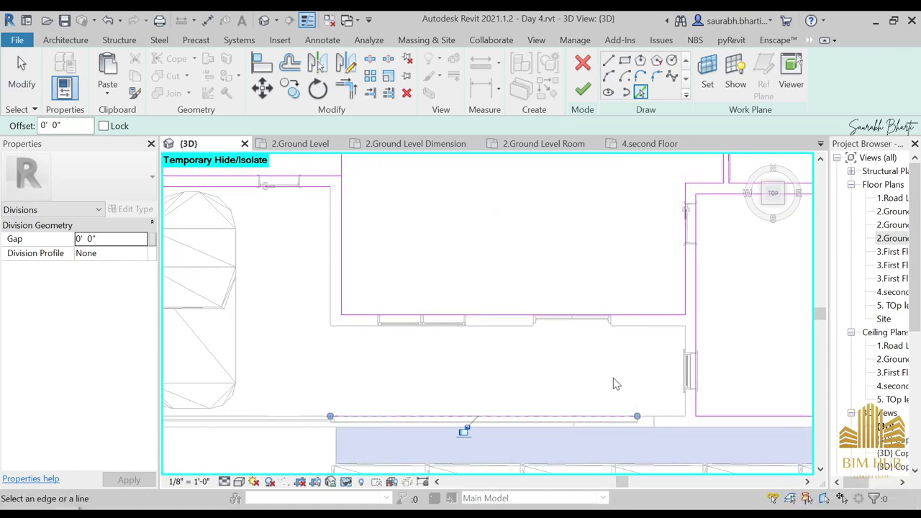
click(682, 335)
click(653, 330)
scroll(526, 368, down, 2)
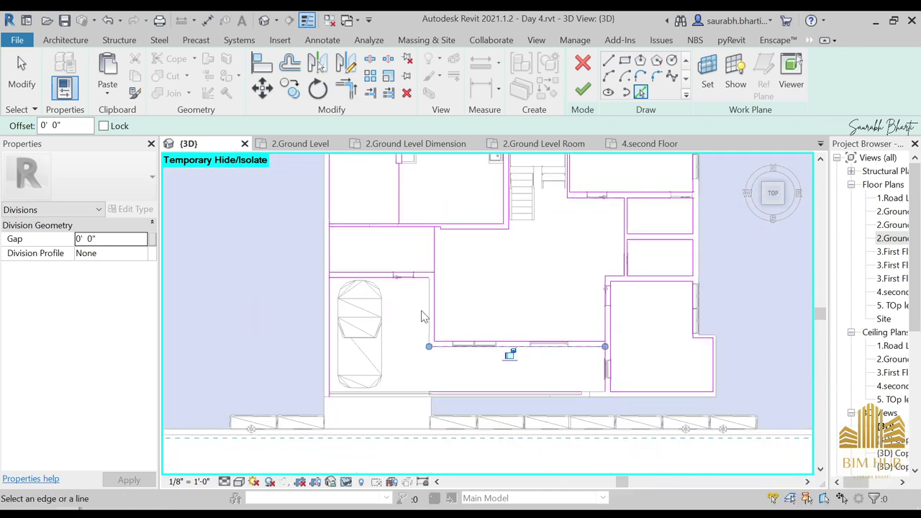
scroll(423, 318, up, 3)
Trim the porch's front division line into corners with the right and left division lines to close the outline
key(t)
key(r)
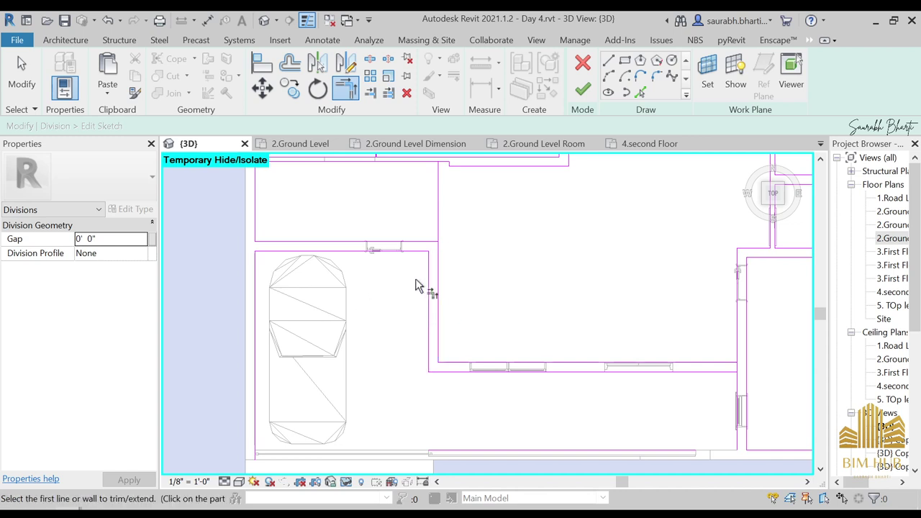
scroll(720, 387, up, 2)
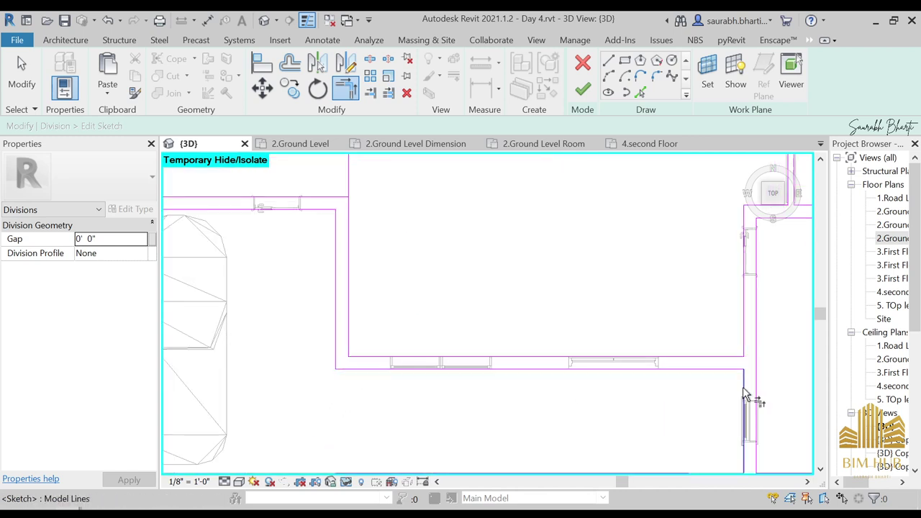
middle_drag(746, 426, 752, 325)
scroll(741, 338, up, 2)
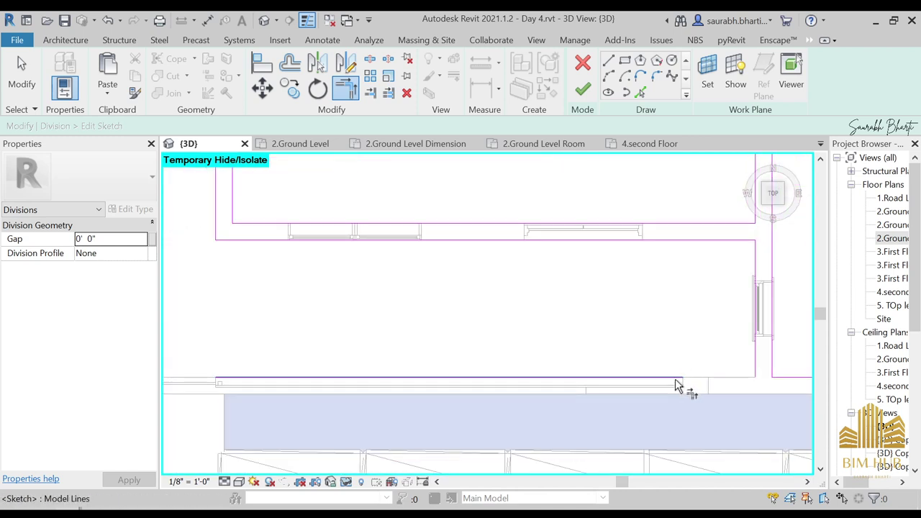
scroll(697, 375, down, 6)
middle_drag(554, 353, 698, 360)
scroll(610, 396, up, 5)
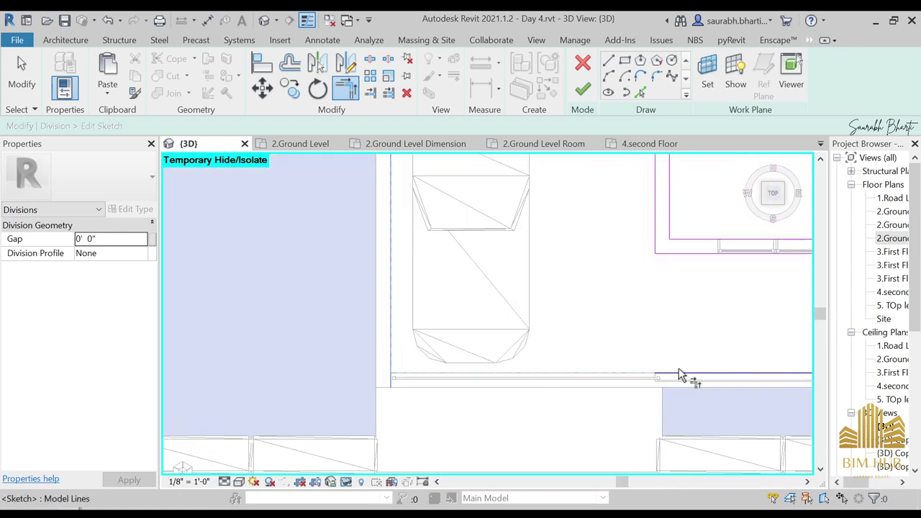
scroll(496, 368, down, 2)
scroll(531, 391, down, 3)
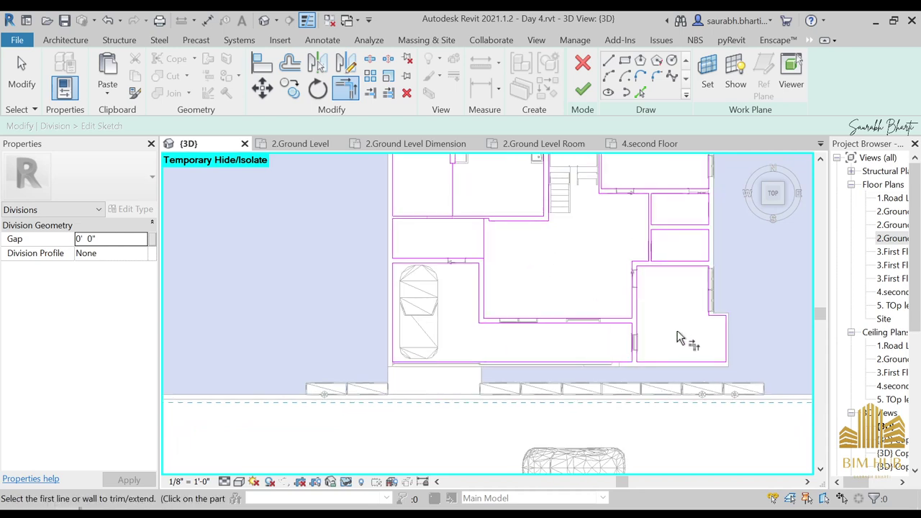
Trim the upper-left room's right division line beside the kitchen to the room's top division line
middle_drag(680, 338, 768, 384)
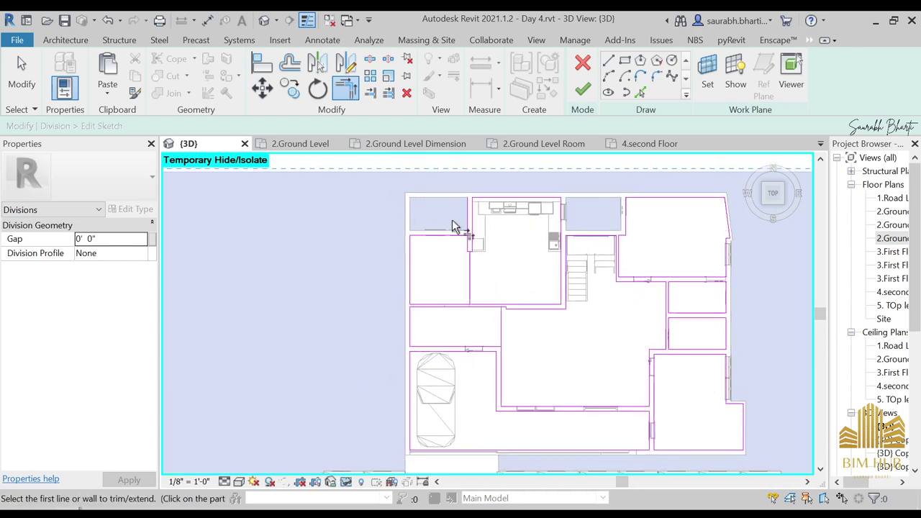
scroll(453, 226, up, 2)
middle_drag(465, 228, 438, 286)
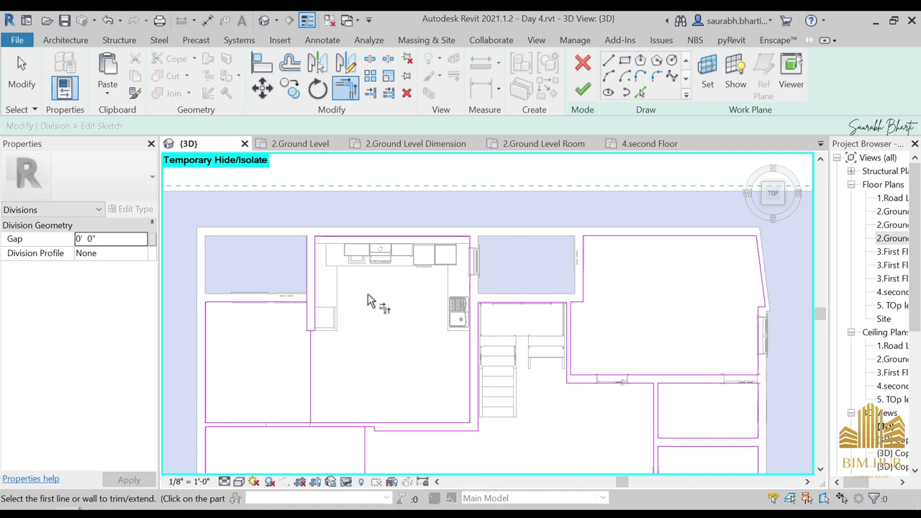
scroll(282, 253, up, 2)
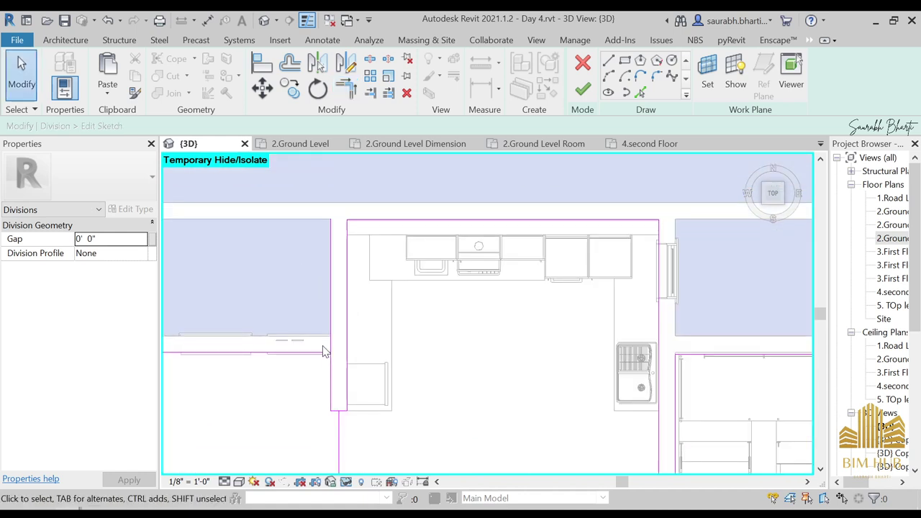
scroll(327, 338, up, 2)
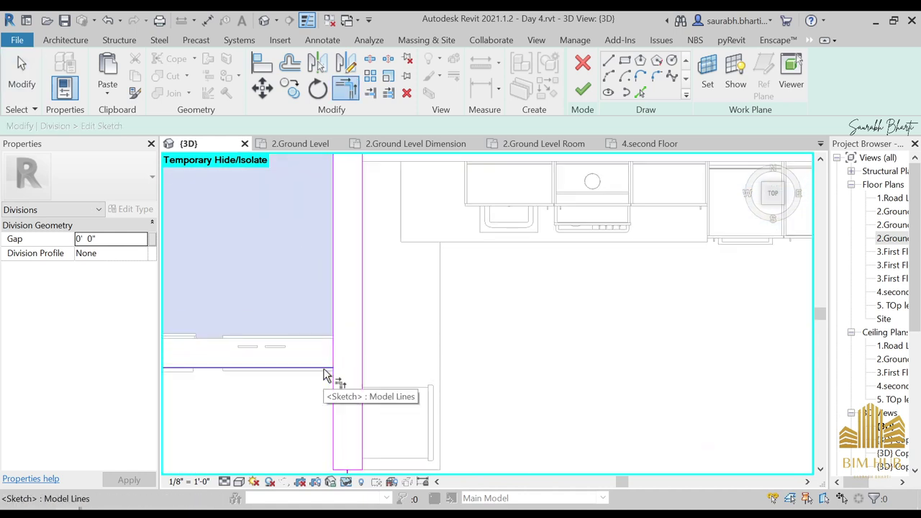
scroll(331, 377, down, 2)
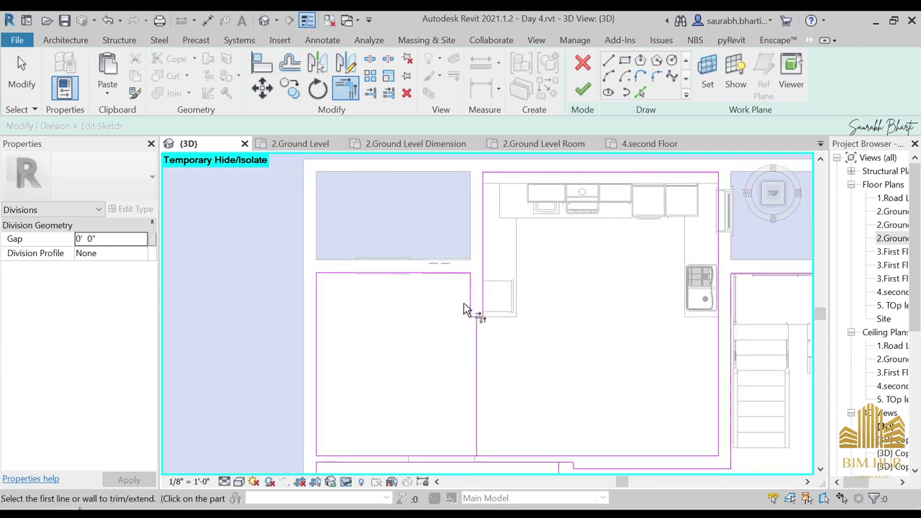
Finish the division sketch and complete the division of the floor
middle_drag(551, 232, 345, 310)
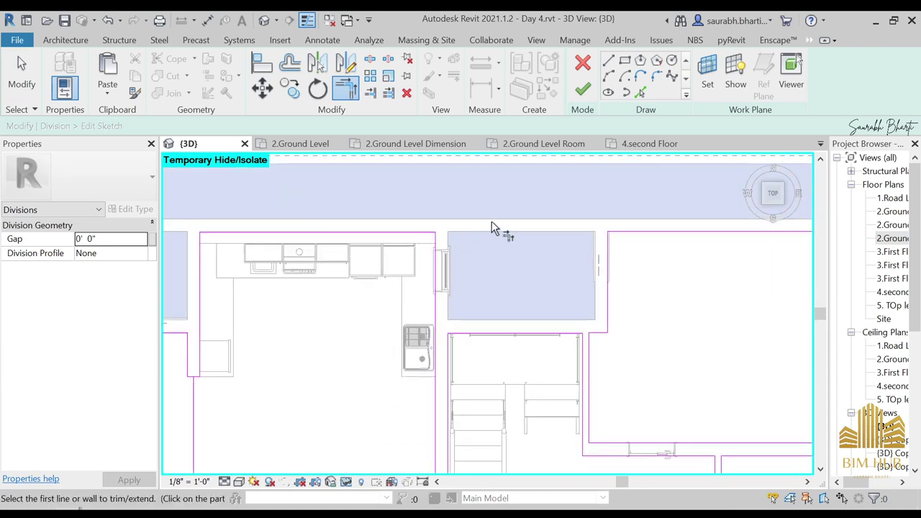
scroll(493, 228, up, 1)
scroll(462, 409, down, 5)
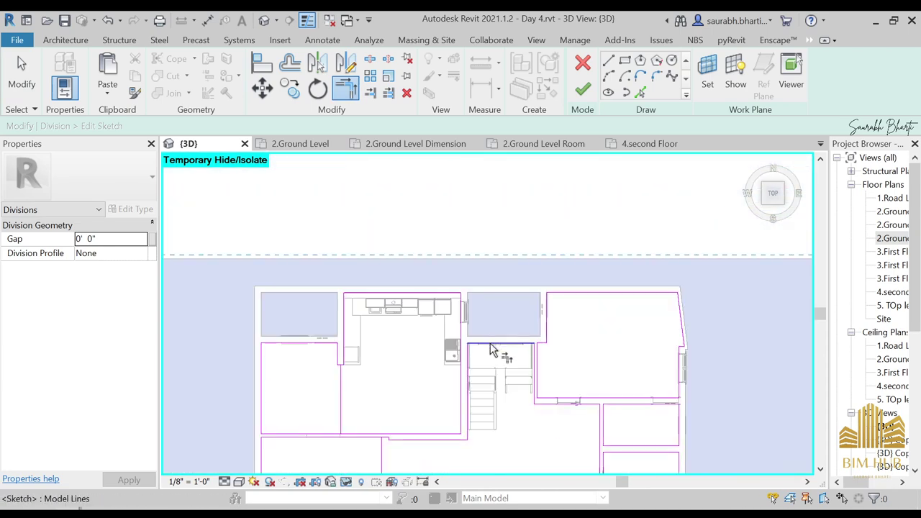
click(583, 88)
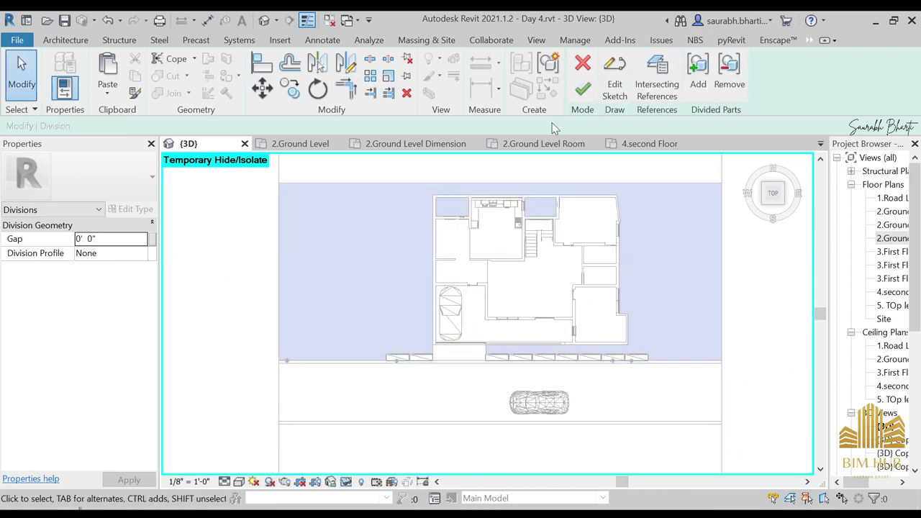
click(582, 90)
Select the ground-level floor inside the house to examine how it is divided, then clear the selection
scroll(522, 342, up, 4)
scroll(522, 342, down, 4)
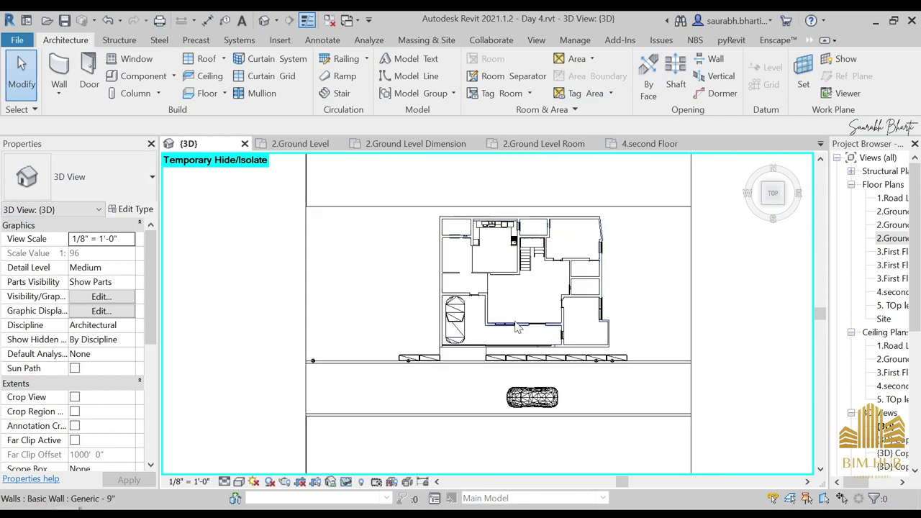
click(522, 342)
key(Escape)
click(521, 333)
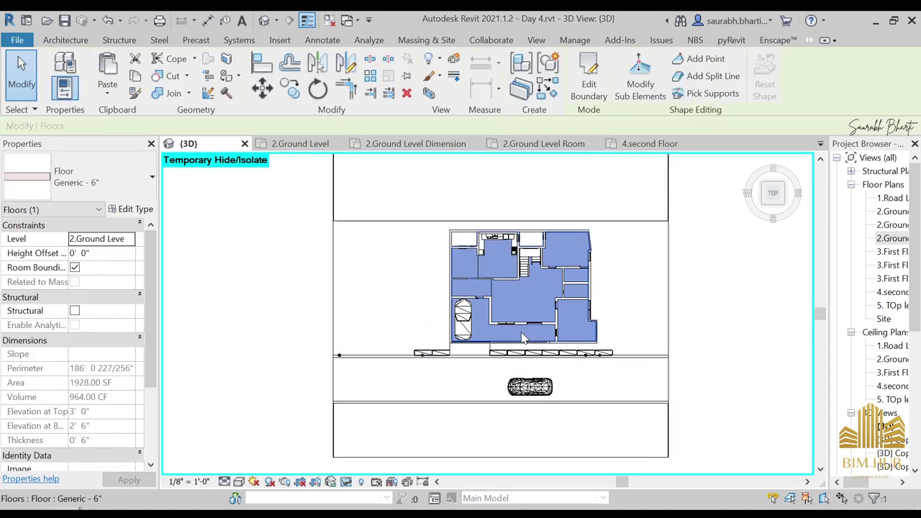
scroll(521, 333, up, 3)
scroll(483, 257, up, 1)
key(Escape)
scroll(483, 214, up, 1)
click(483, 214)
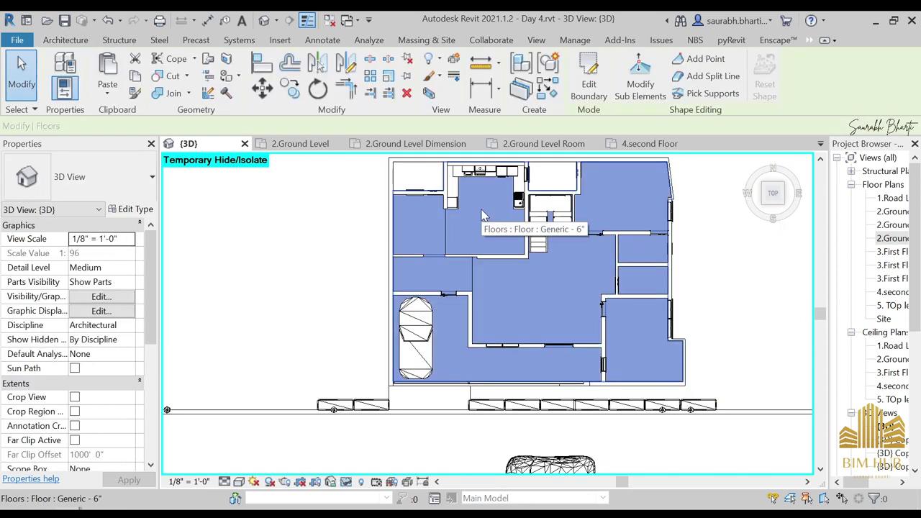
key(Escape)
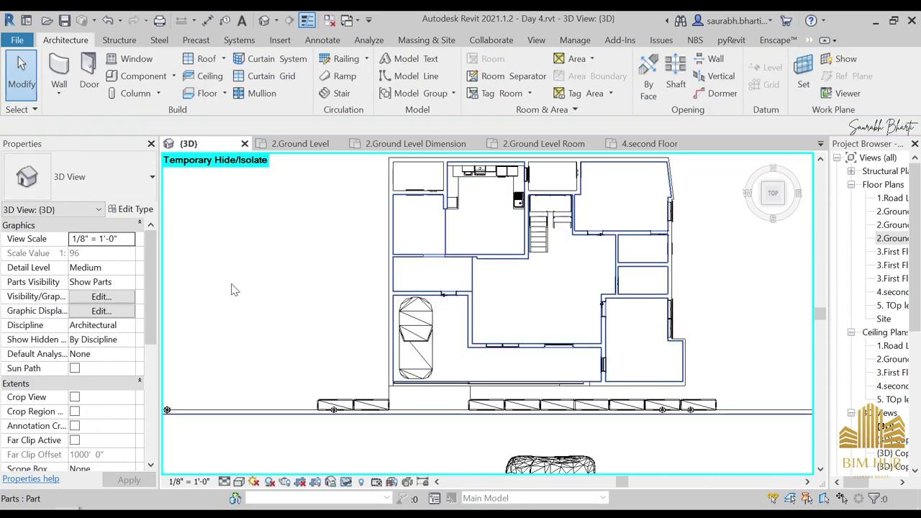
Set the 3D view's parts visibility to Show Both and select the house's ground-level floor to check it, then clear the selection
click(305, 288)
key(Escape)
scroll(272, 259, down, 3)
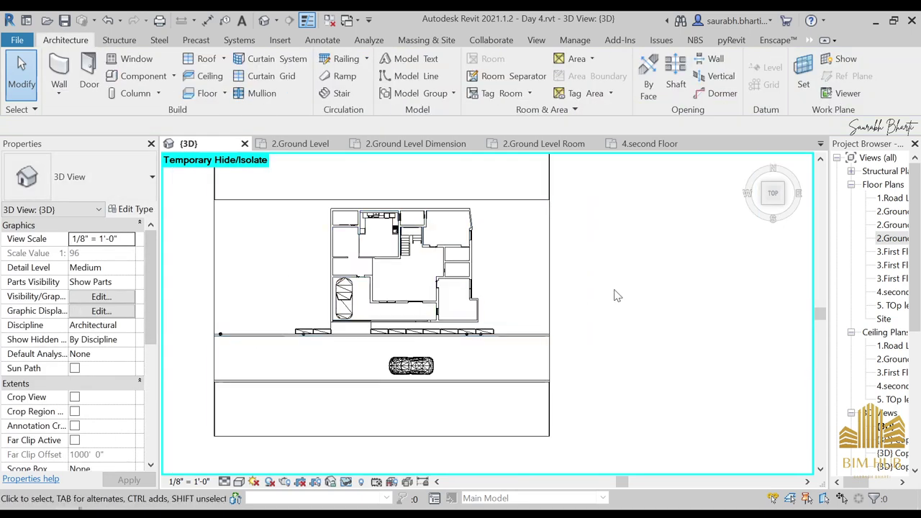
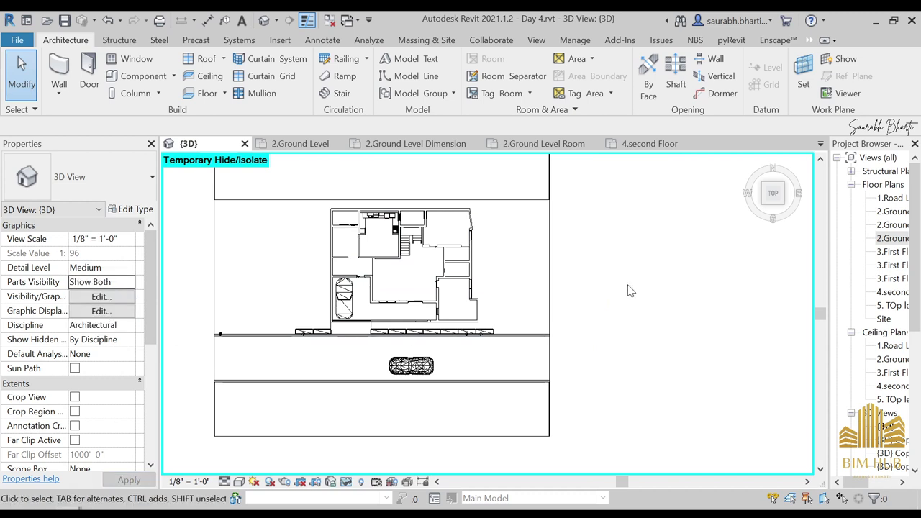
click(421, 279)
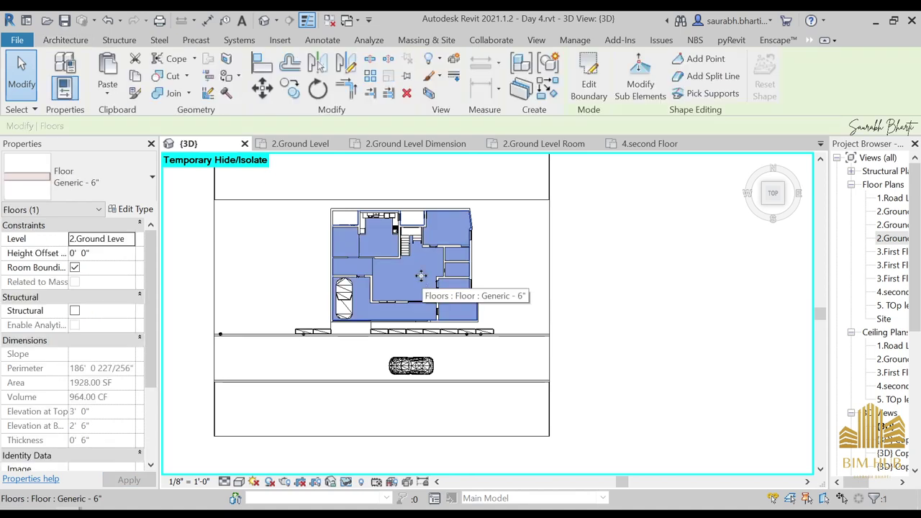
key(Escape)
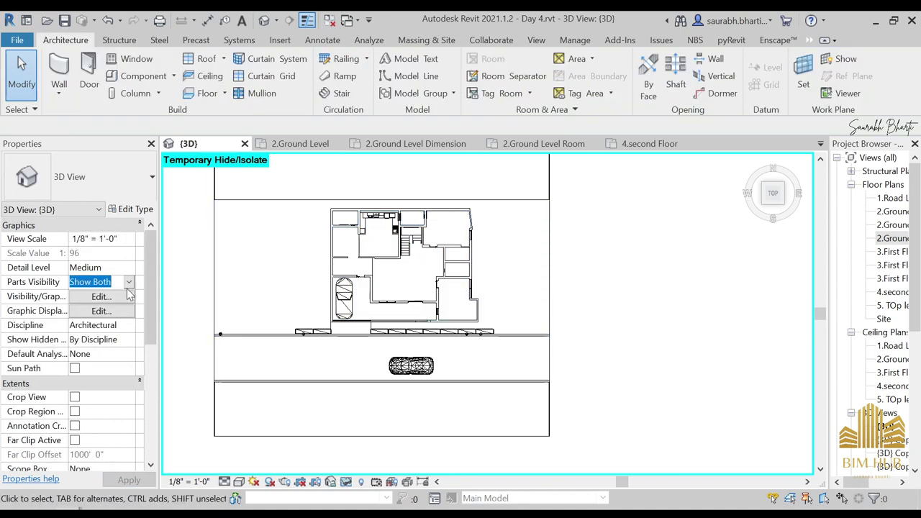
Set the 3D view's parts visibility to Show Parts and check the house's ground-level floor by selecting it
click(128, 282)
click(92, 296)
click(408, 282)
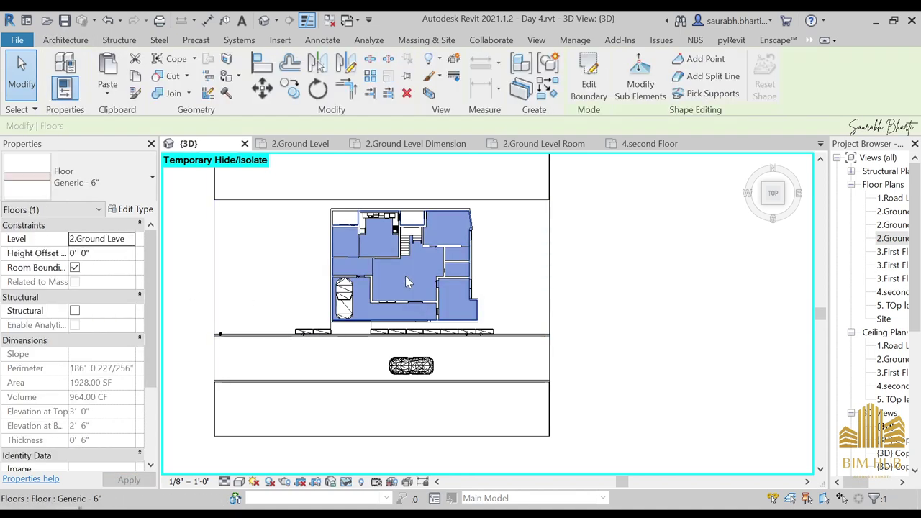
key(Escape)
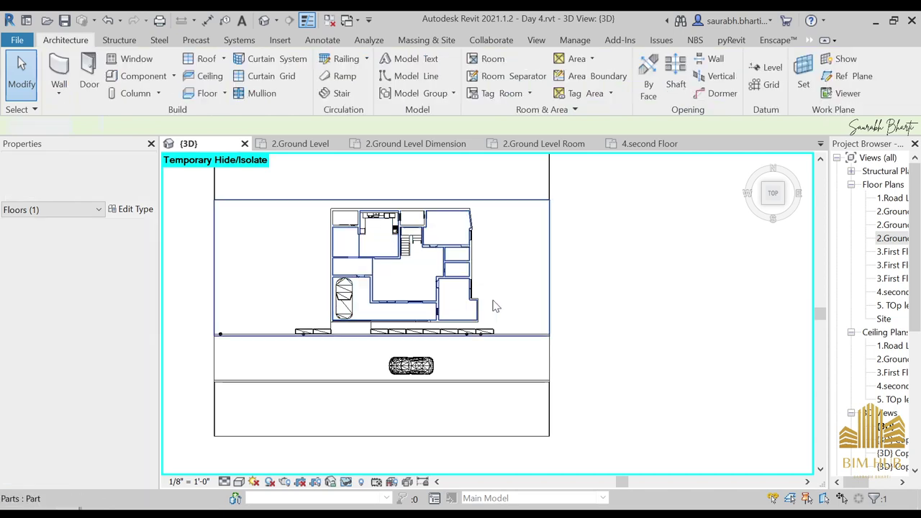
Examine the house and its site in 3D and select the grass topography to tell it apart from the floors
scroll(426, 256, up, 2)
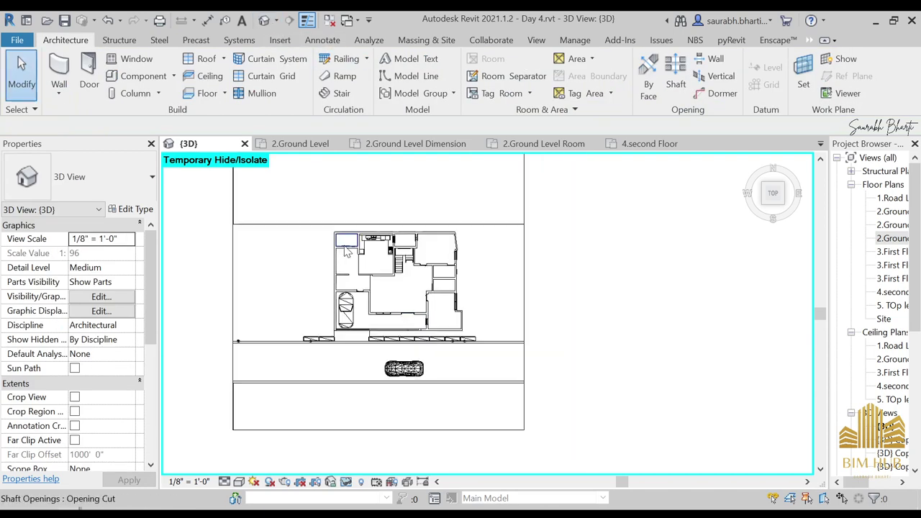
shift+middle_drag(397, 302, 484, 288)
click(395, 291)
shift+middle_drag(433, 305, 444, 391)
scroll(387, 298, up, 2)
shift+middle_drag(405, 246, 409, 418)
scroll(385, 250, down, 3)
shift+middle_drag(498, 314, 534, 444)
click(388, 358)
click(614, 349)
click(617, 328)
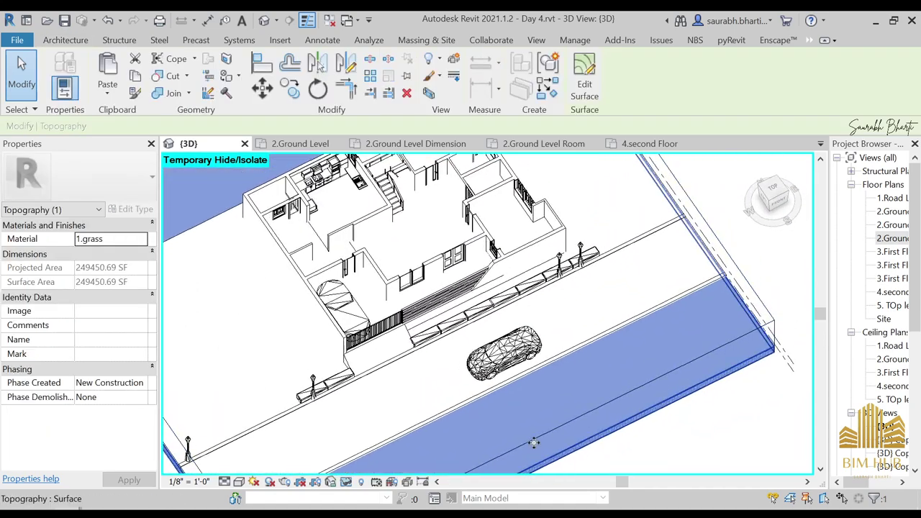
Select the road-level floor part surrounding the house to examine its outlines, then clear the selection
shift+middle_drag(574, 286, 358, 164)
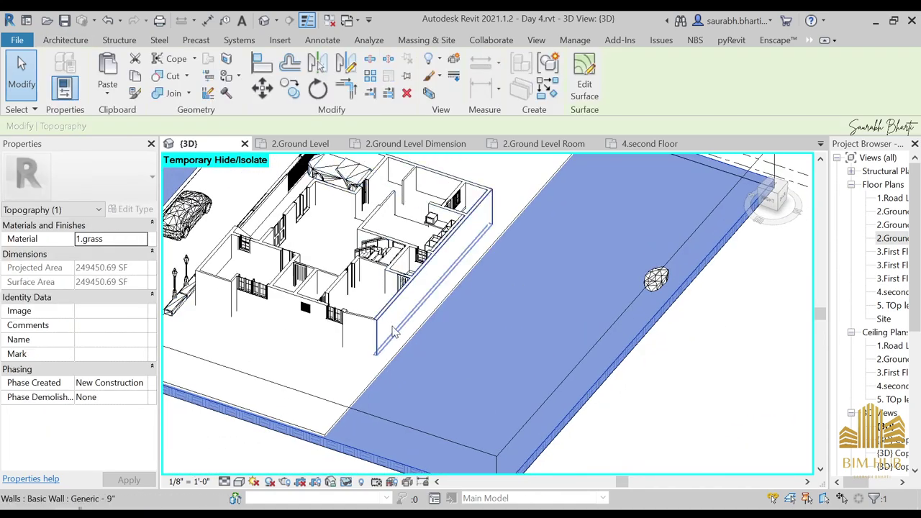
click(406, 349)
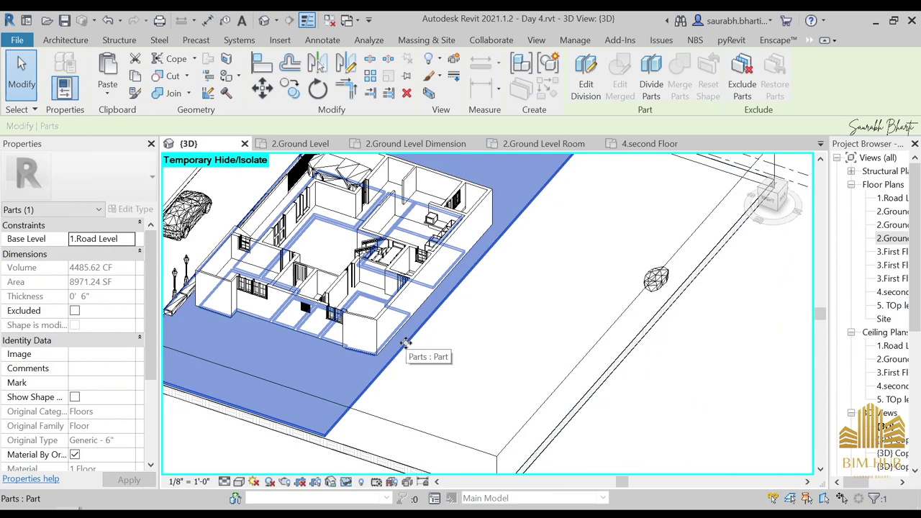
key(Escape)
click(374, 408)
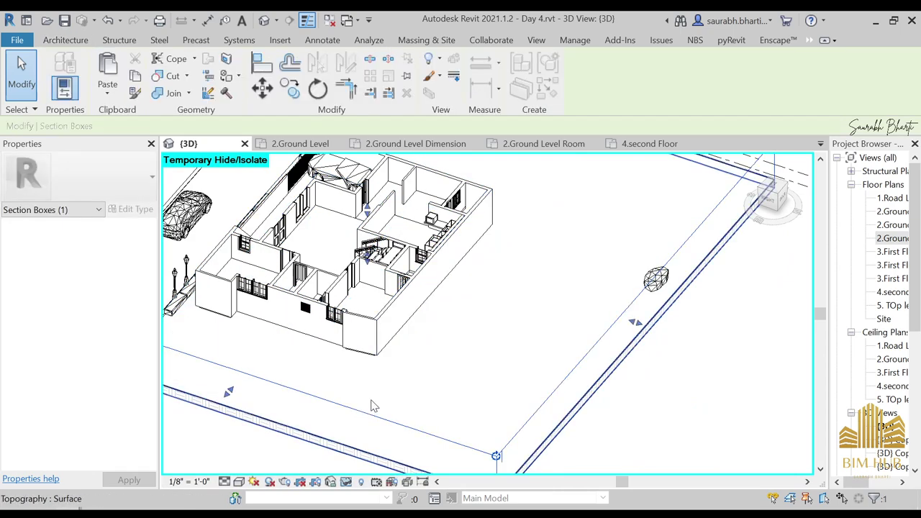
Reset the view's temporary hide/isolate
scroll(374, 407, down, 3)
shift+middle_drag(373, 407, 462, 337)
key(h)
key(r)
Select the road-level part around the house and the ground-level floor inside it to compare the two
click(445, 361)
scroll(444, 362, down, 3)
scroll(440, 338, up, 3)
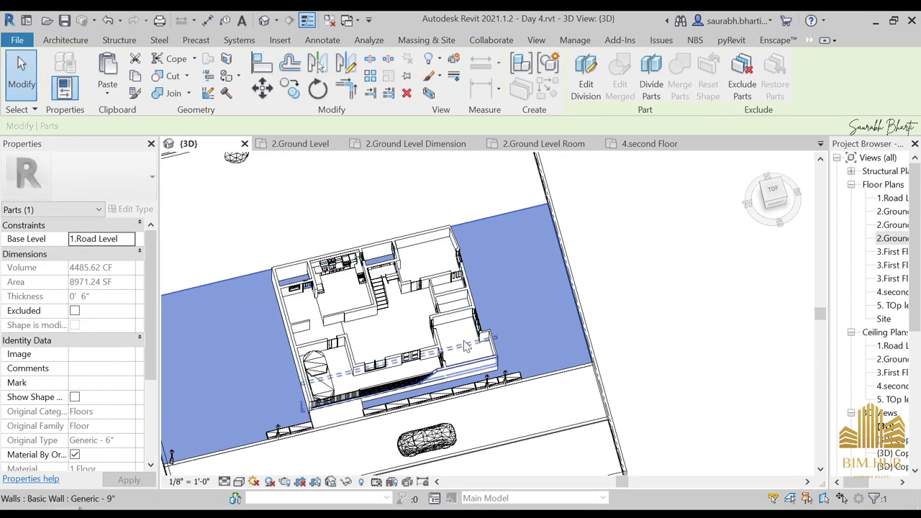
key(Tab)
key(Tab)
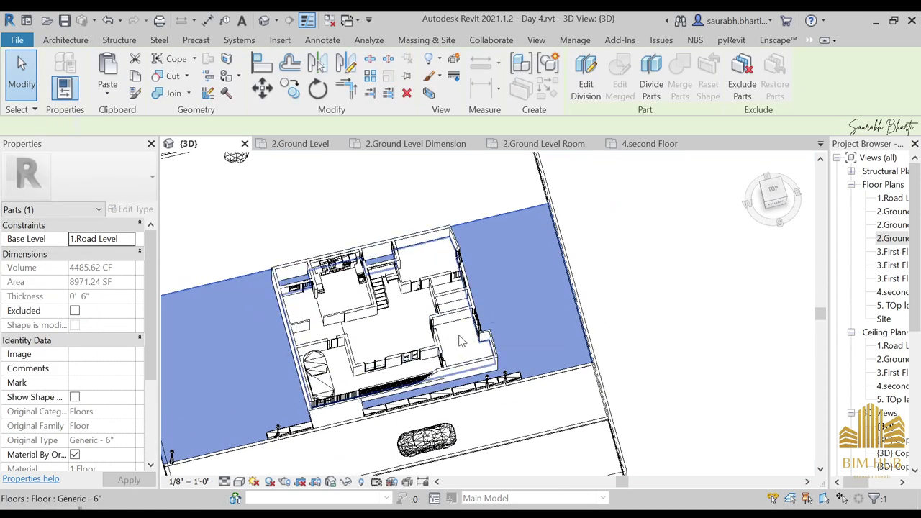
click(462, 341)
shift+middle_drag(462, 341, 465, 400)
scroll(403, 313, up, 5)
Set the 3D view's visual style to Realistic and clear the floor selection
click(239, 485)
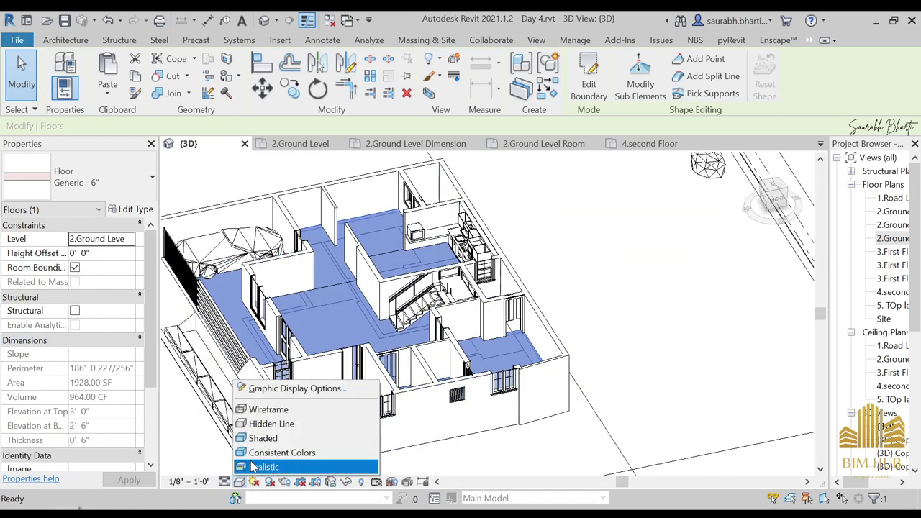
click(254, 466)
scroll(334, 420, down, 3)
shift+middle_drag(334, 420, 433, 405)
key(Escape)
scroll(411, 359, up, 4)
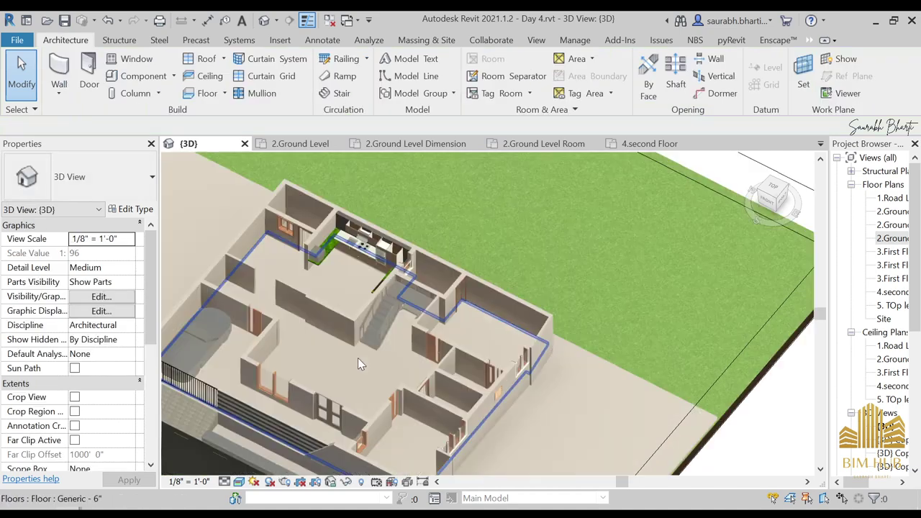
Select the ground-level floor inside the hall to examine its extent against the division lines, then clear the selection
click(277, 321)
shift+middle_drag(277, 322, 359, 345)
key(Escape)
click(358, 334)
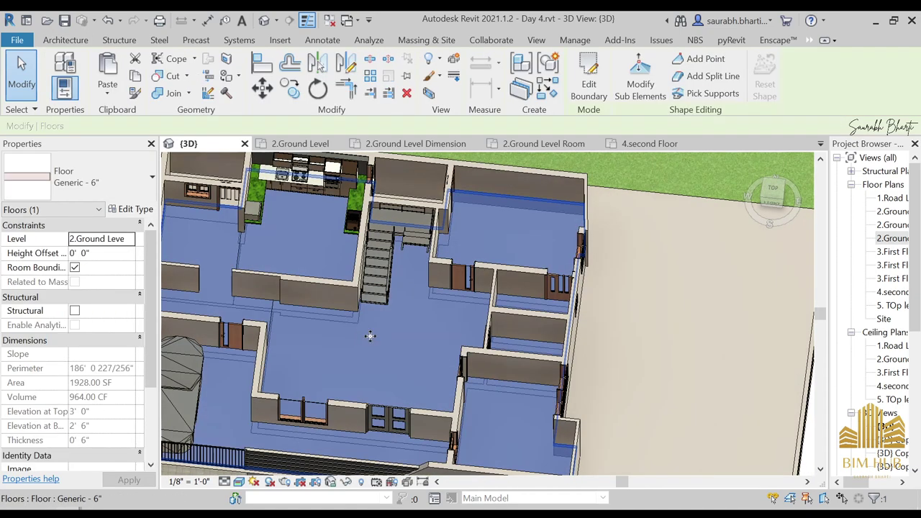
key(Escape)
Temporarily hide the ground-level floor and select the hall part and the surrounding site part beneath it
click(414, 310)
key(h)
click(361, 350)
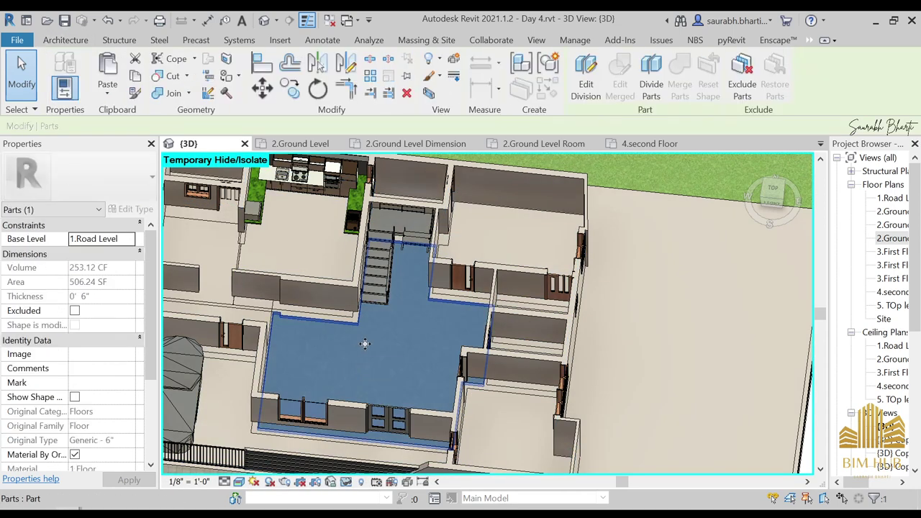
shift+middle_drag(364, 343, 408, 312)
shift+middle_drag(537, 358, 506, 464)
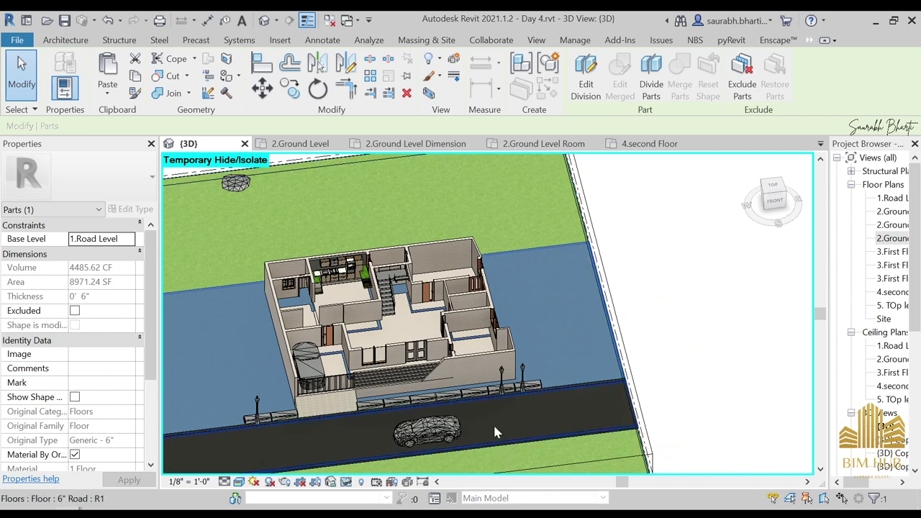
Reset the temporary hide to bring the house's ground-level floor back
key(h)
key(h)
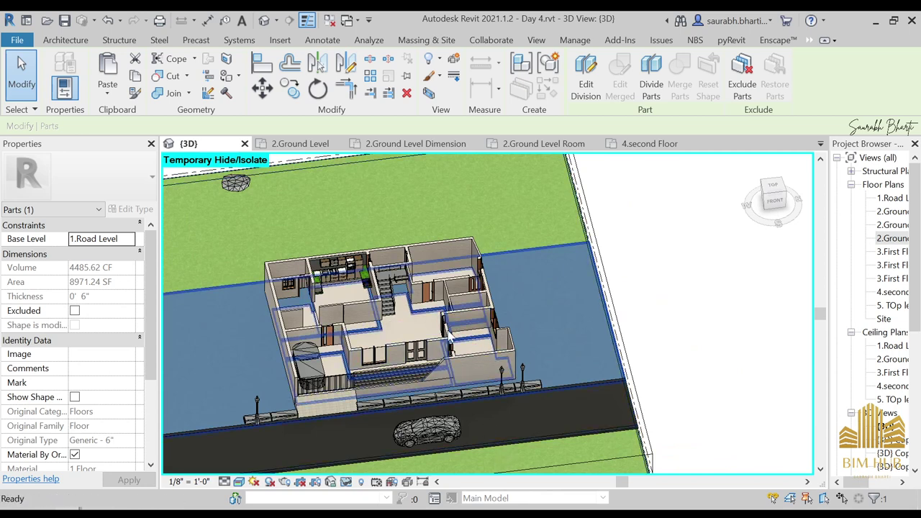
key(r)
key(r)
Select the ground-level floor and the surrounding road-level part in turn to compare their levels, then clear the selection
shift+middle_drag(416, 351, 439, 375)
click(428, 344)
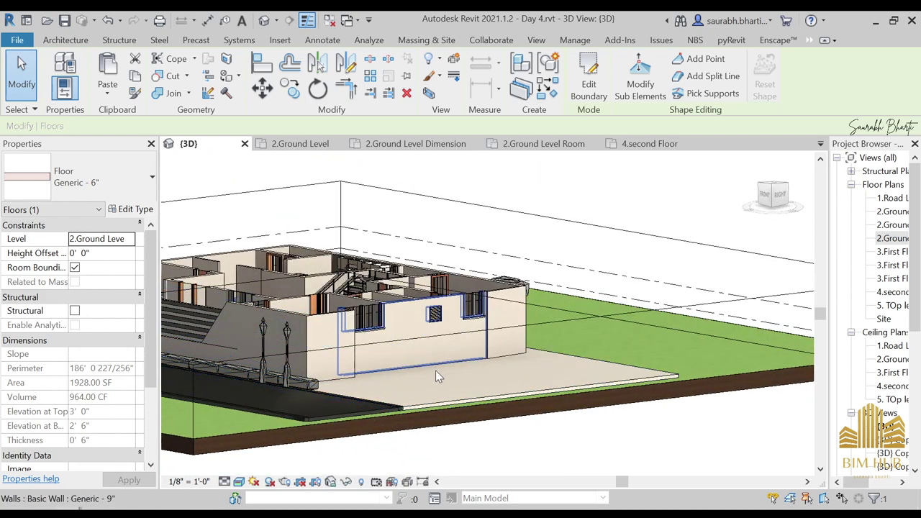
click(630, 377)
shift+middle_drag(533, 375, 509, 454)
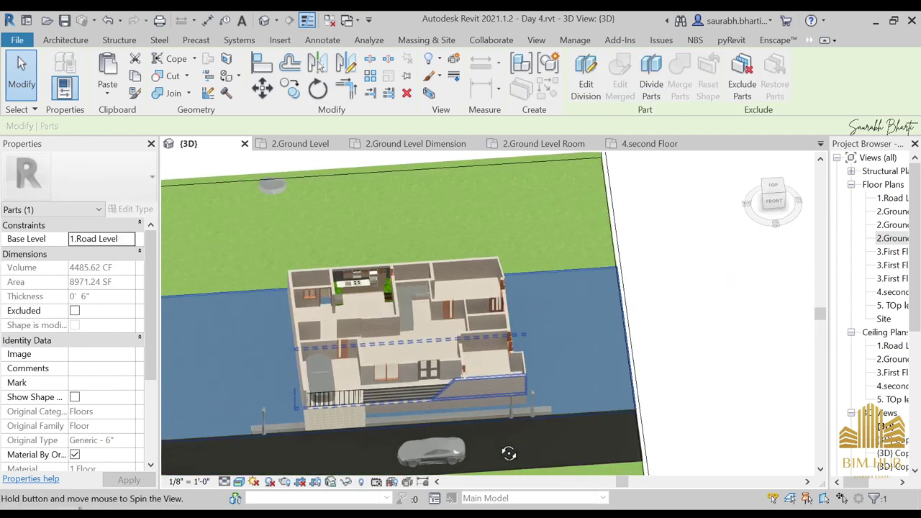
key(Escape)
Check the floor in the hall and the part outside the house by selecting each, then clear the selection
scroll(431, 330, up, 5)
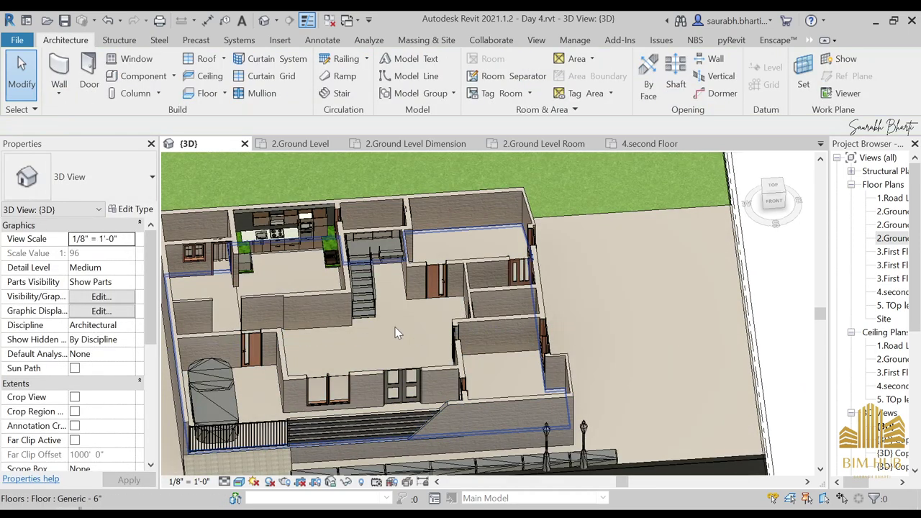
click(395, 329)
key(Escape)
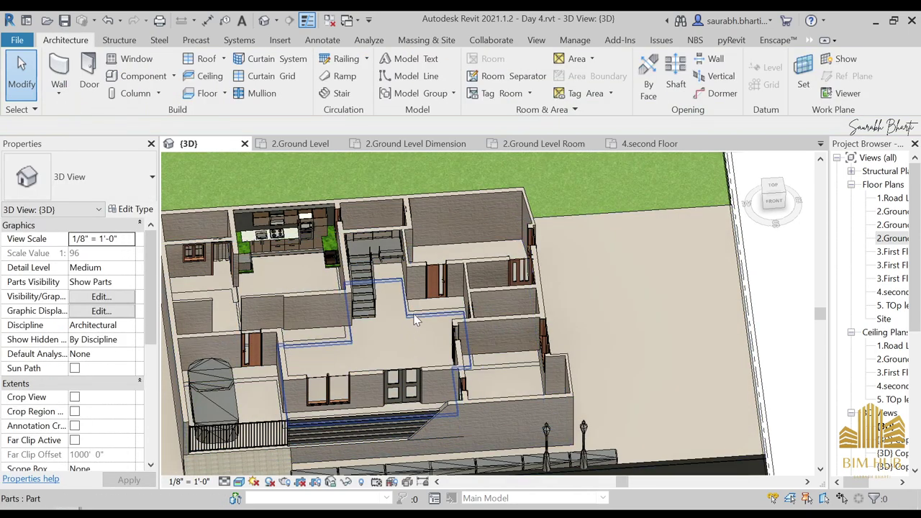
click(423, 340)
shift+middle_drag(420, 340, 353, 288)
key(Escape)
click(709, 335)
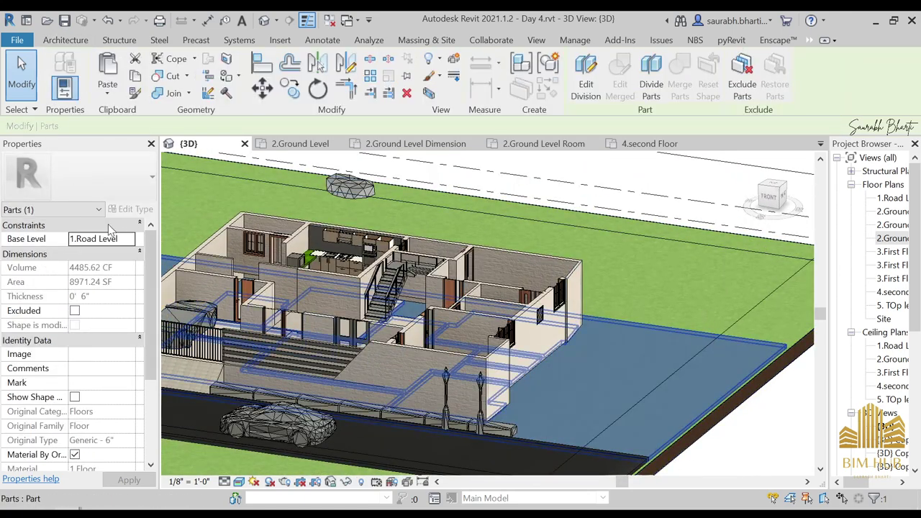
shift+middle_drag(328, 378, 497, 508)
key(Escape)
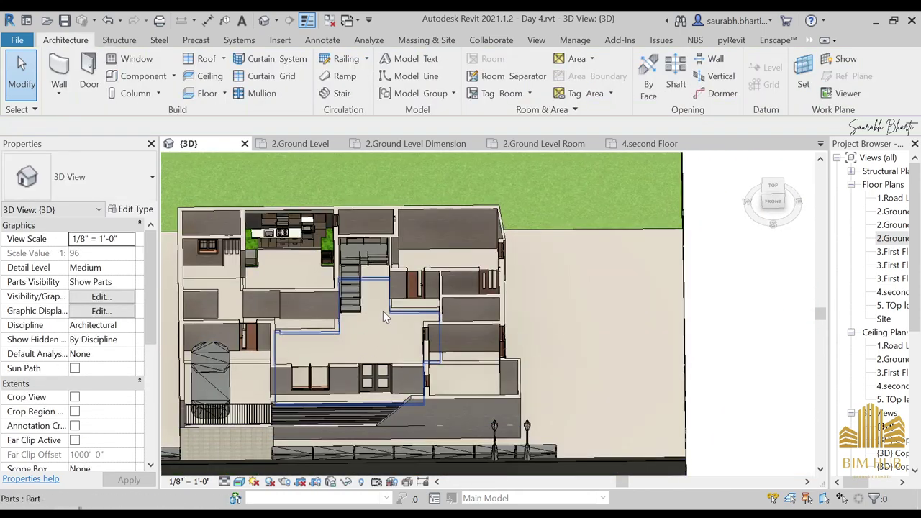
Examine close up how the part outlines run relative to the walls around the hall and neighbouring rooms
scroll(387, 314, up, 3)
shift+middle_drag(403, 315, 461, 245)
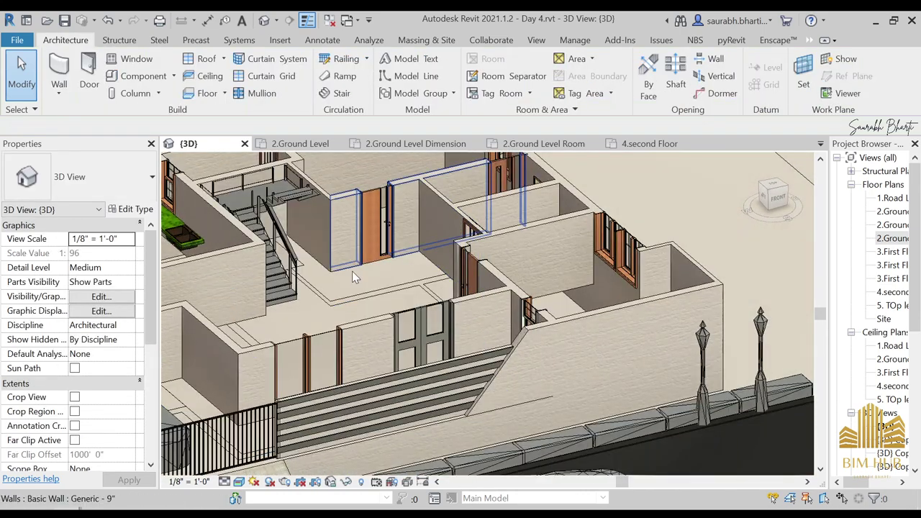
scroll(403, 281, up, 4)
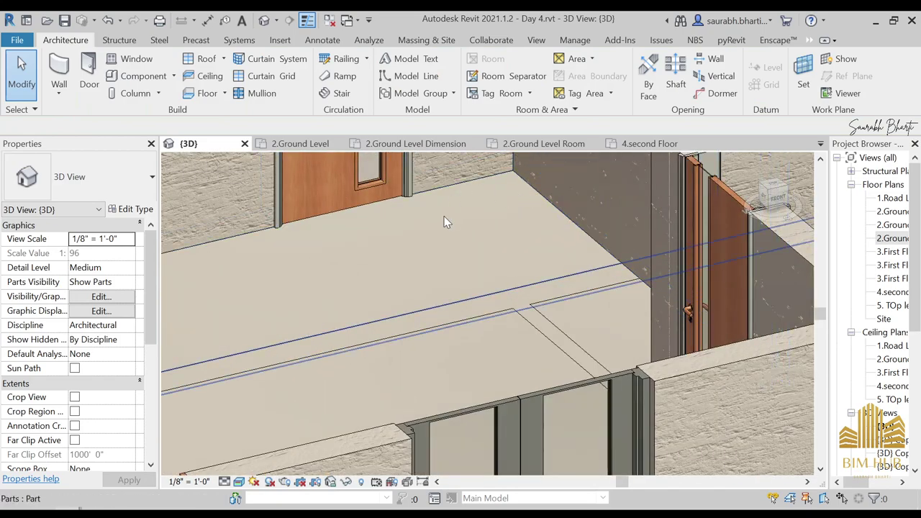
scroll(445, 218, up, 2)
scroll(516, 346, down, 4)
shift+middle_drag(540, 388, 582, 383)
middle_drag(511, 352, 533, 359)
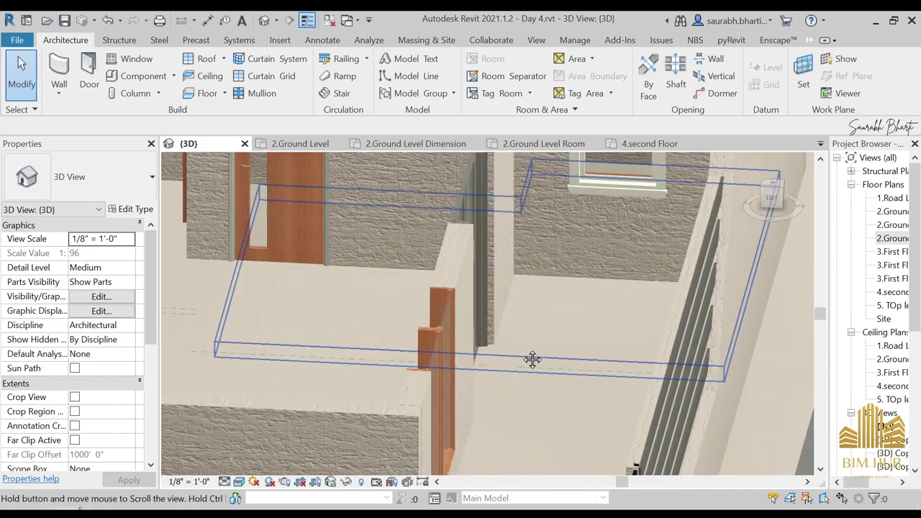
scroll(533, 360, down, 8)
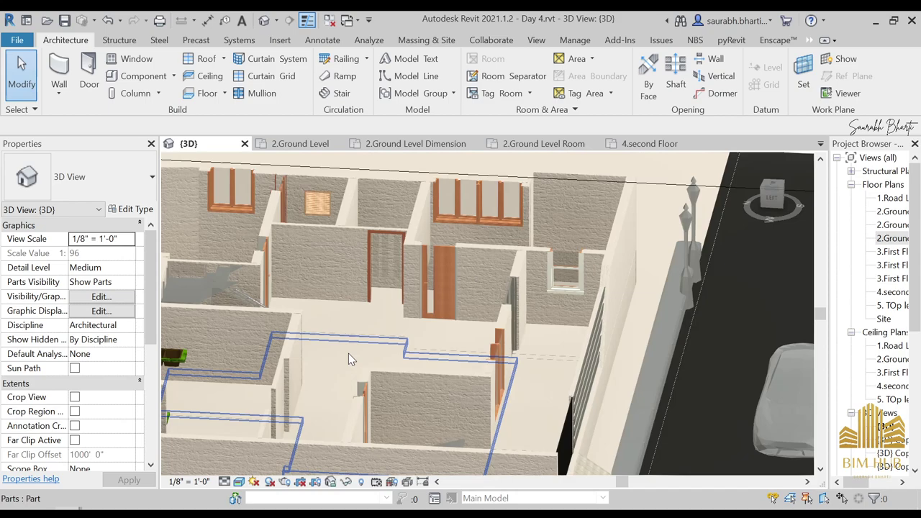
Select the hall's floor part to examine its outline against the walls and stairs, then clear the selection
click(349, 354)
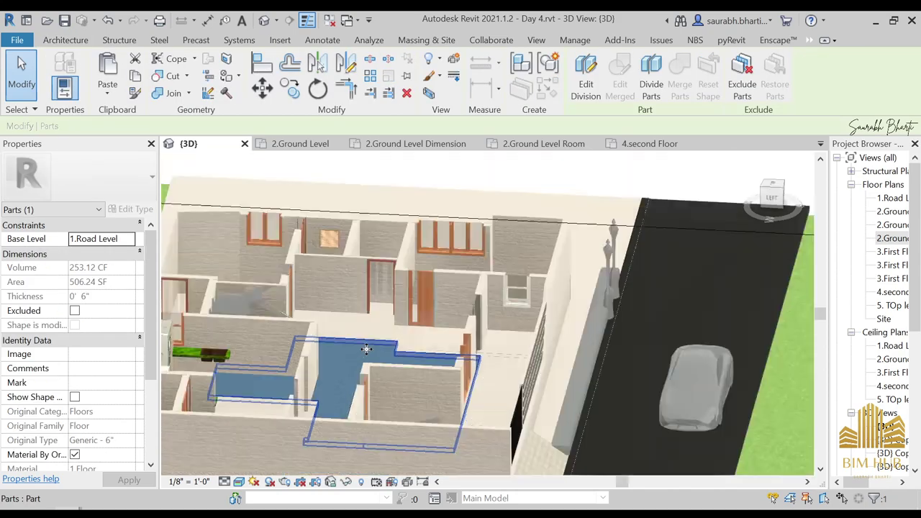
shift+middle_drag(366, 349, 320, 371)
key(Escape)
scroll(354, 369, up, 3)
shift+middle_drag(393, 356, 428, 308)
shift+middle_drag(493, 417, 432, 303)
shift+middle_drag(452, 371, 436, 378)
Turn the 3D view to the top and set its visual style to Hidden Line
click(772, 191)
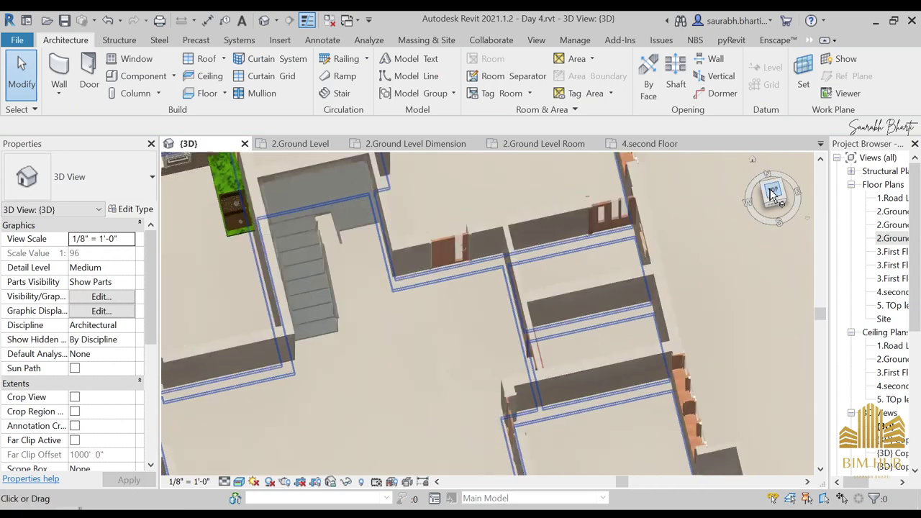
click(239, 481)
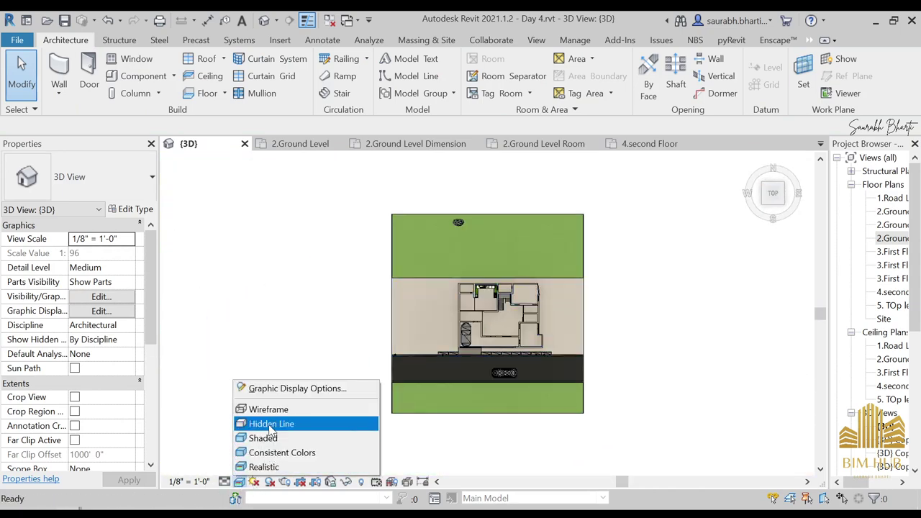
click(271, 428)
Examine the division lines on the floor around the car porch and the adjoining rooms in 3D
shift+middle_drag(456, 409, 531, 137)
middle_click(531, 140)
scroll(481, 360, up, 7)
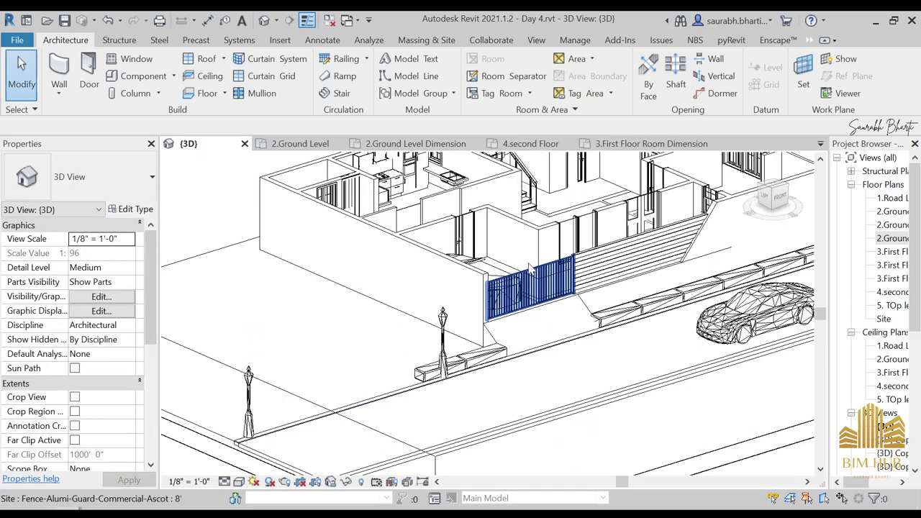
scroll(530, 268, up, 5)
mouse_move(510, 382)
shift+middle_down()
mouse_move(489, 366)
mouse_move(524, 384)
shift+middle_up()
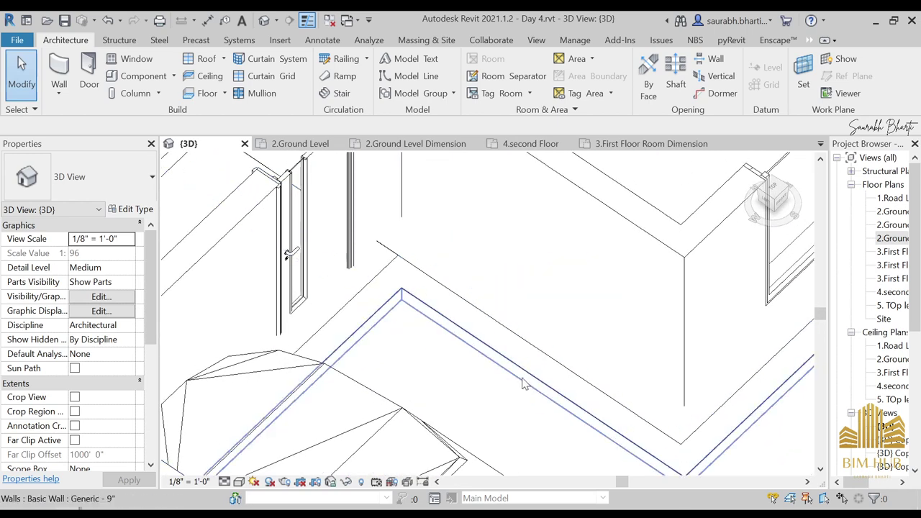
scroll(412, 371, down, 8)
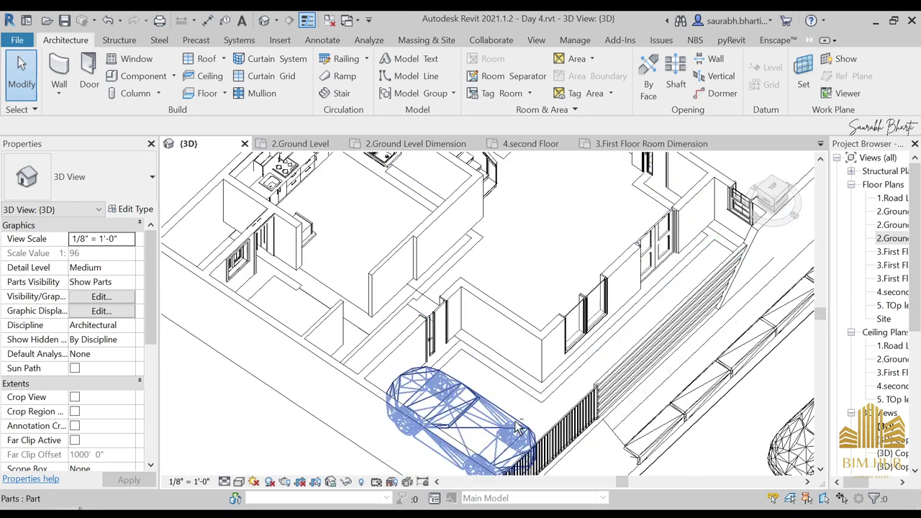
Open the East elevation and temporarily hide all the Chestnut 02 trees in it
scroll(534, 321, up, 3)
scroll(853, 281, down, 6)
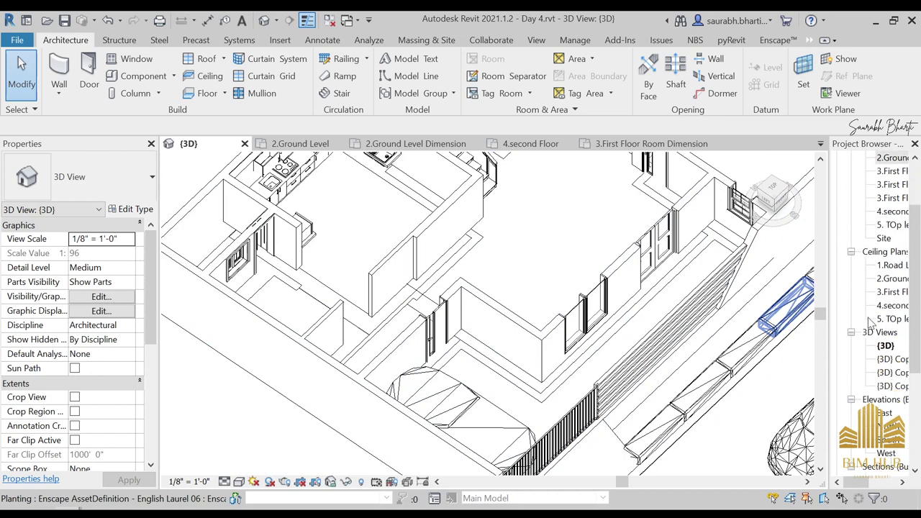
double_click(884, 268)
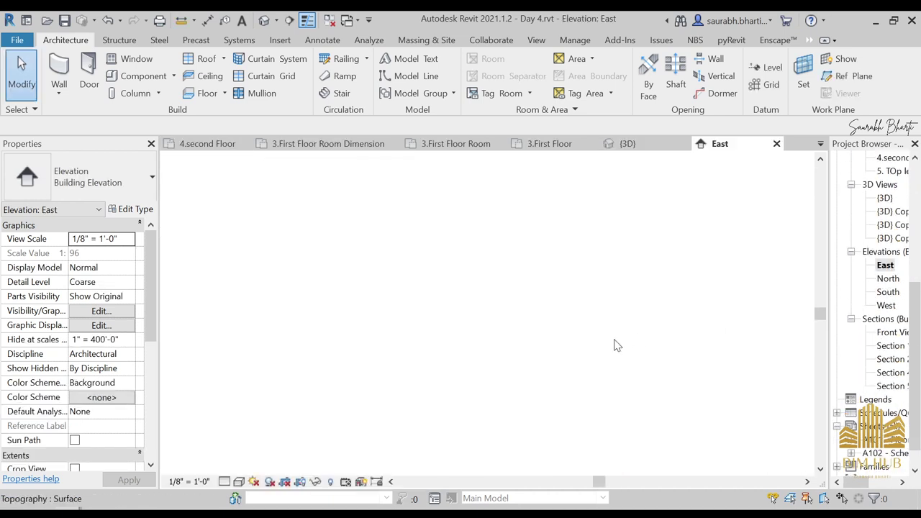
scroll(478, 372, up, 2)
scroll(504, 302, down, 2)
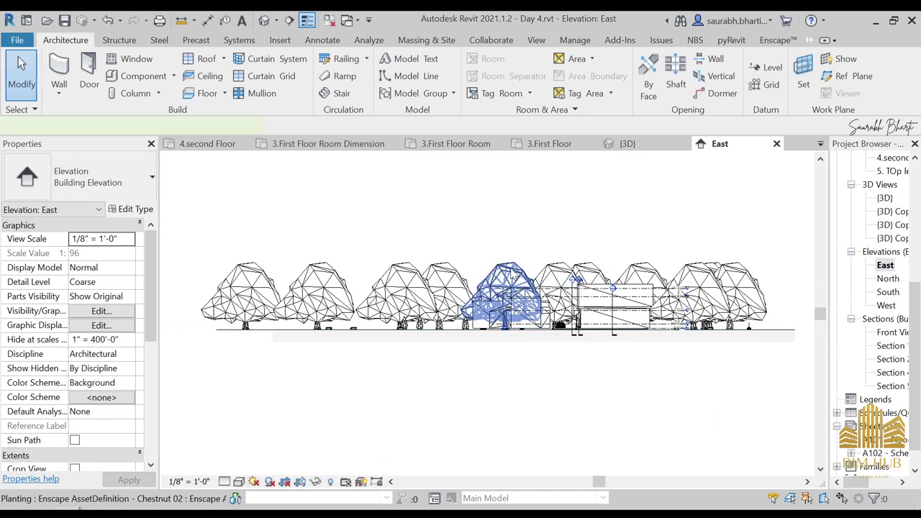
click(513, 275)
key(s)
key(a)
key(h)
key(h)
scroll(553, 317, up, 3)
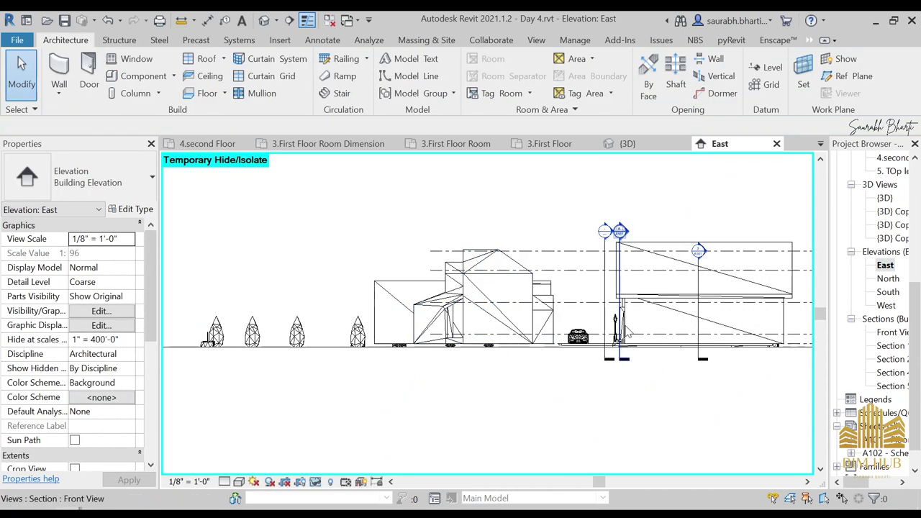
Delete the two Family House 08 models and hide the Planting category in the East elevation
scroll(627, 331, up, 1)
click(484, 252)
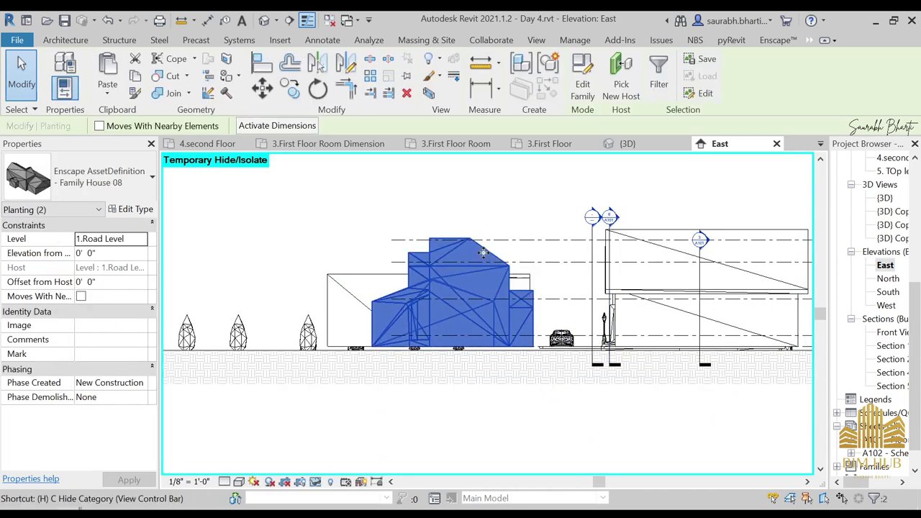
key(Delete)
click(480, 295)
right_click(480, 295)
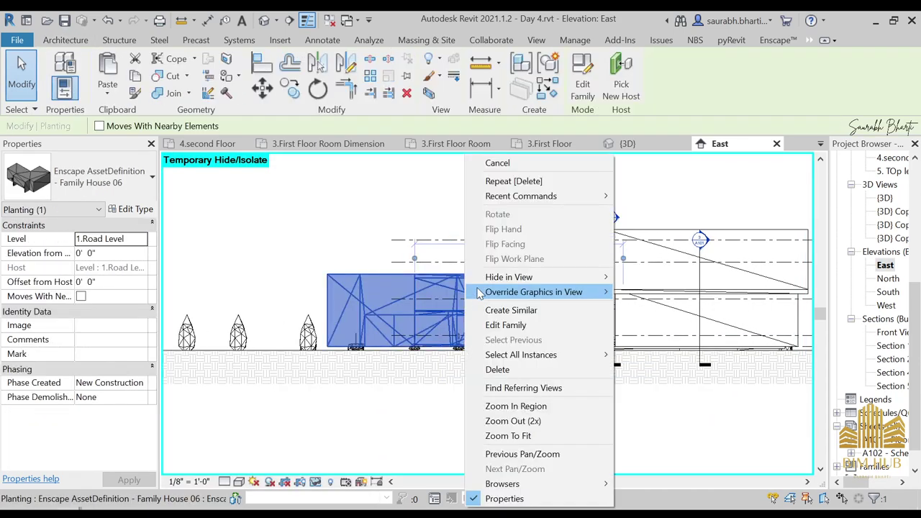
click(670, 292)
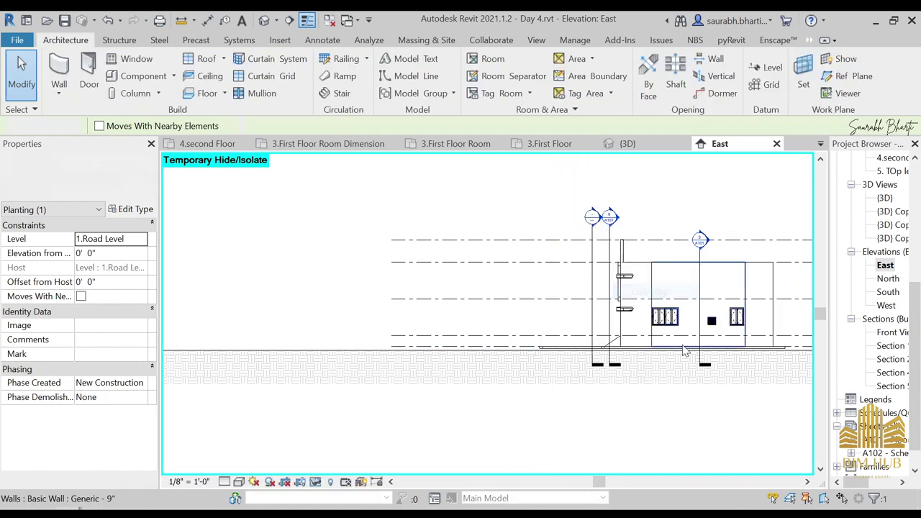
Select the site floor slab in the East elevation to examine its height against the level lines
scroll(700, 364, up, 5)
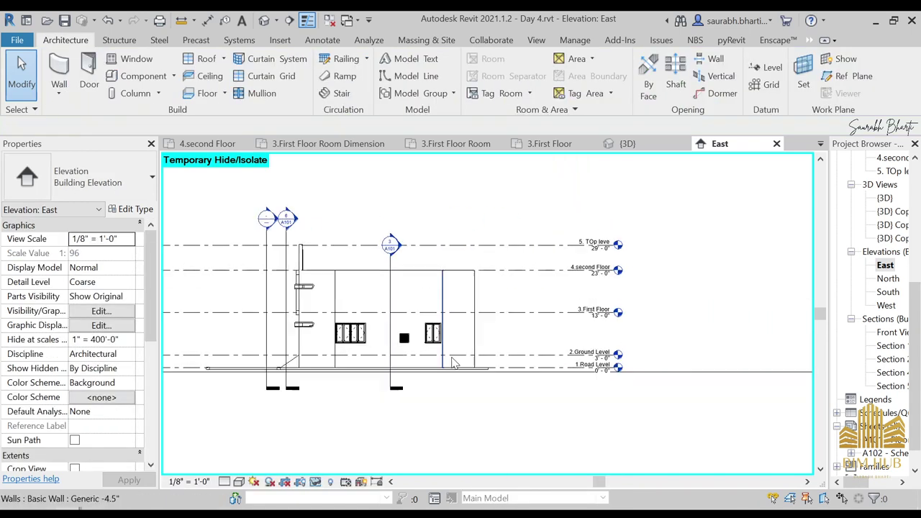
click(512, 400)
scroll(513, 400, down, 4)
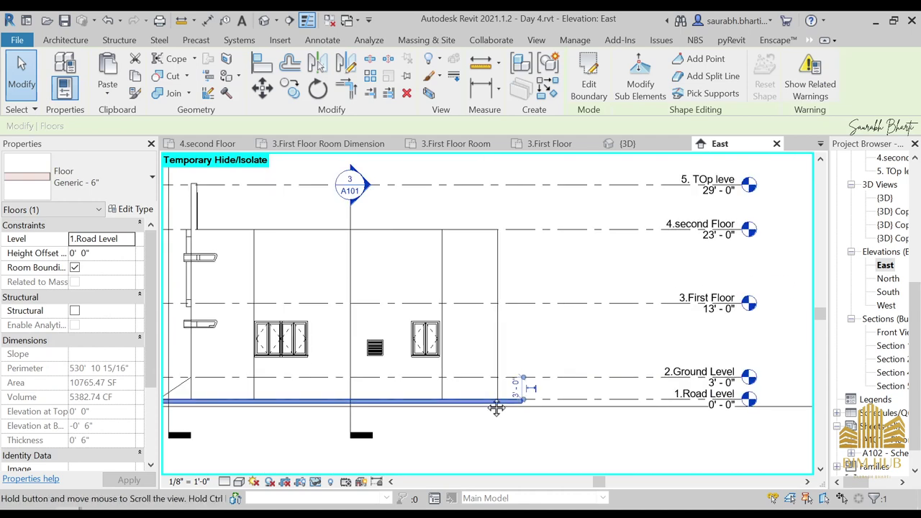
Open the North elevation and hide the Planting category in it to expose the house and its levels
double_click(887, 279)
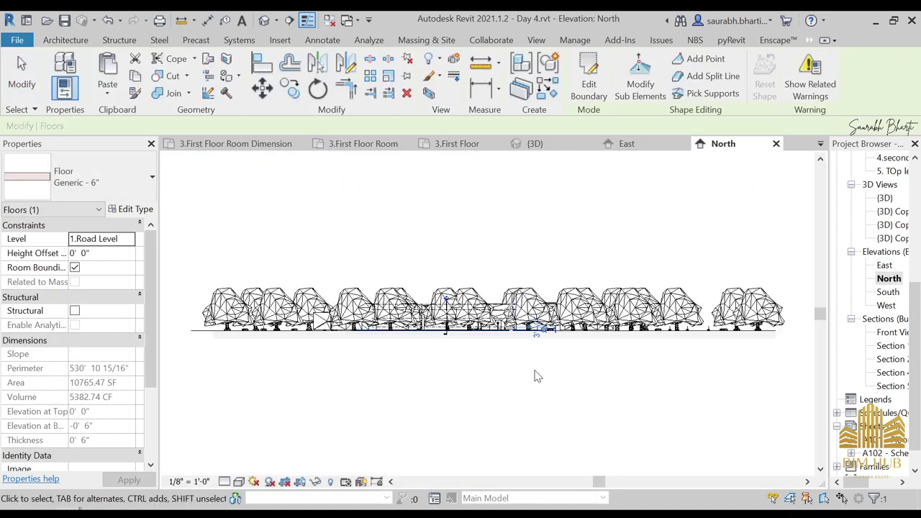
click(533, 308)
right_click(544, 307)
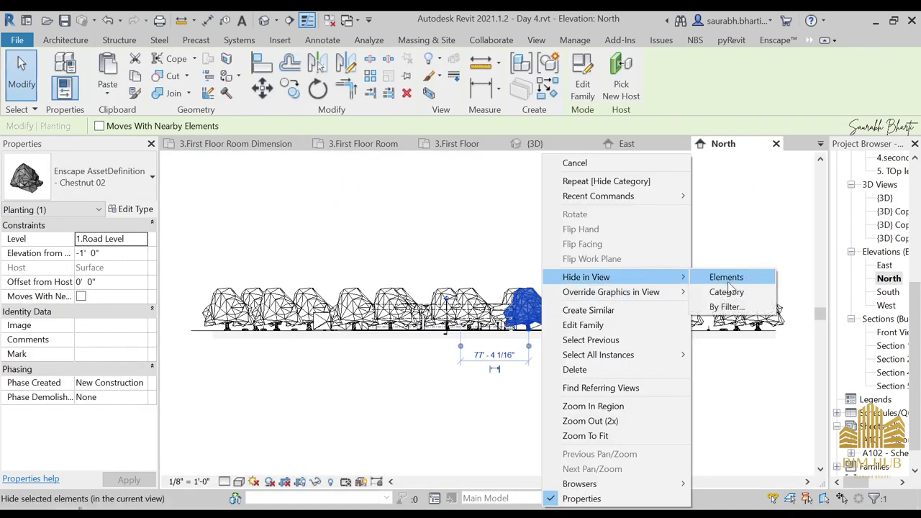
click(727, 292)
scroll(432, 298, up, 4)
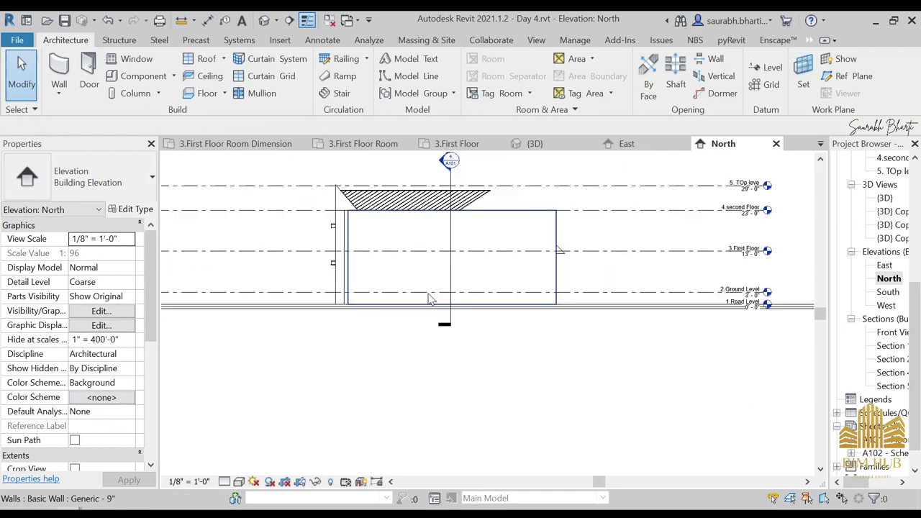
scroll(429, 298, down, 2)
Open the South elevation and hide the Planting category in it
double_click(887, 292)
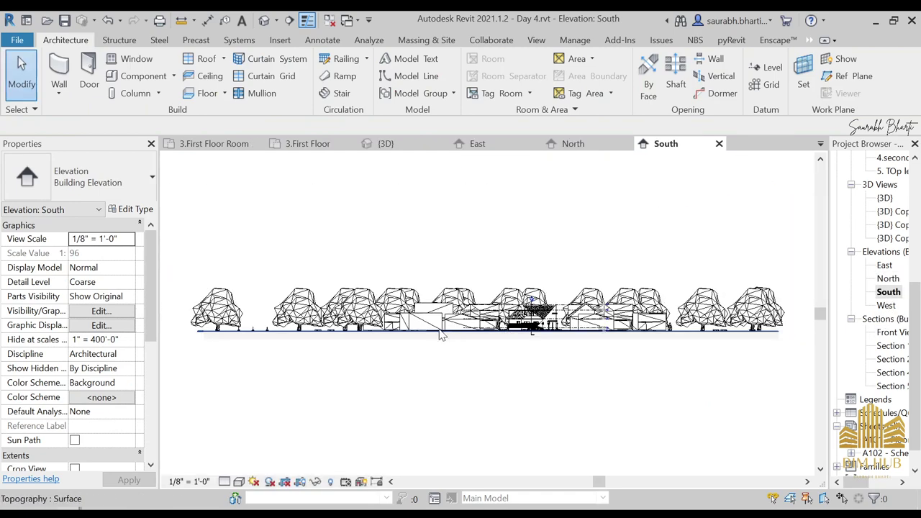
click(532, 328)
right_click(534, 328)
mouse_move(621, 284)
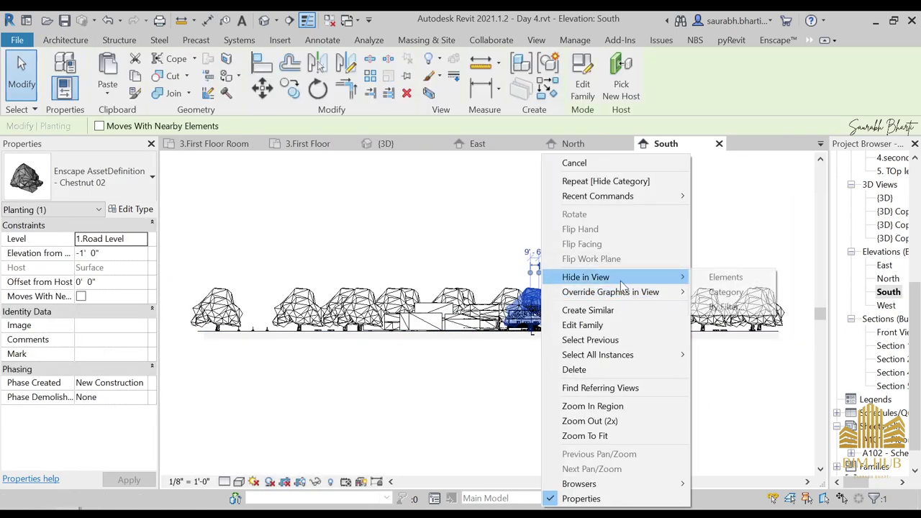
click(726, 292)
Examine the base under the porch railing and the 2.Ground Level line in the South elevation
scroll(608, 264, up, 5)
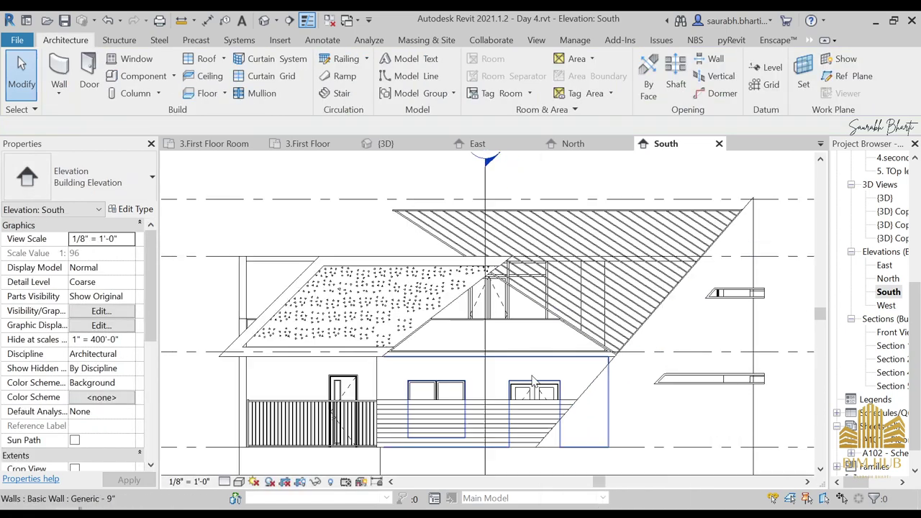
scroll(311, 298, up, 2)
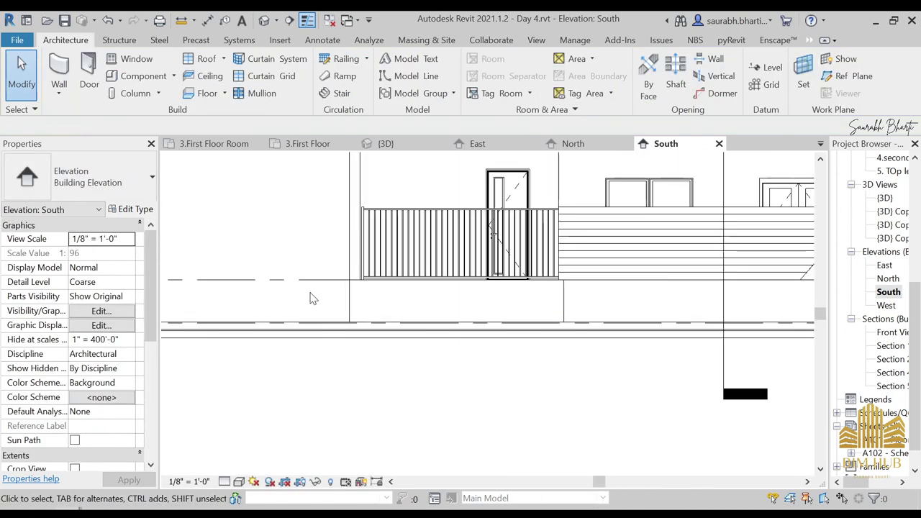
click(455, 305)
scroll(600, 323, down, 4)
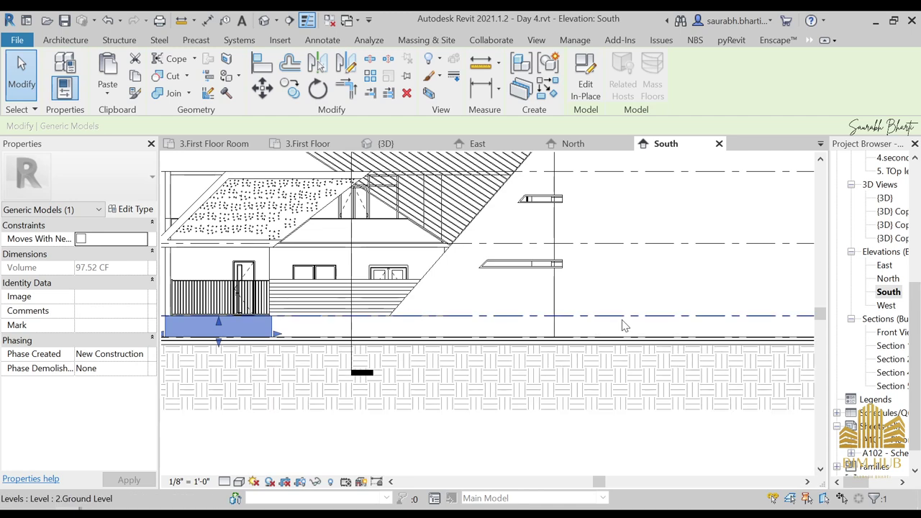
click(623, 316)
scroll(612, 323, down, 2)
scroll(596, 350, up, 5)
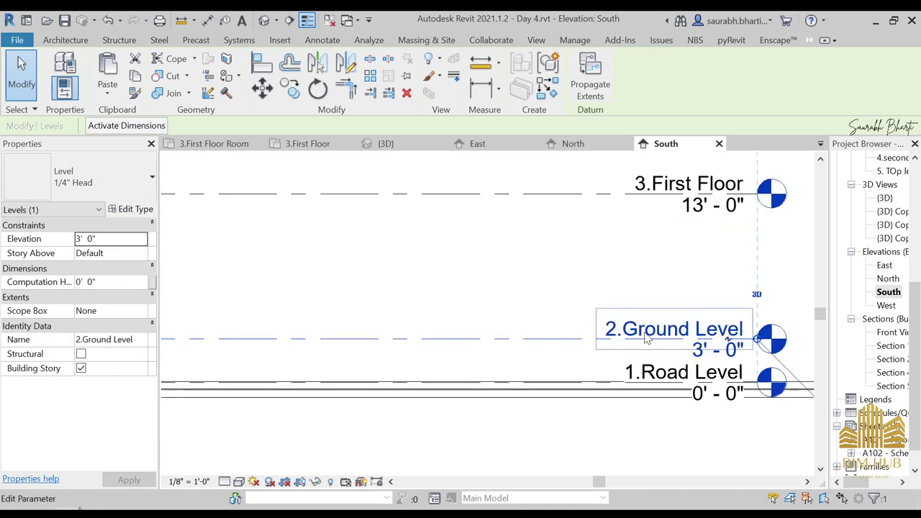
scroll(902, 282, down, 1)
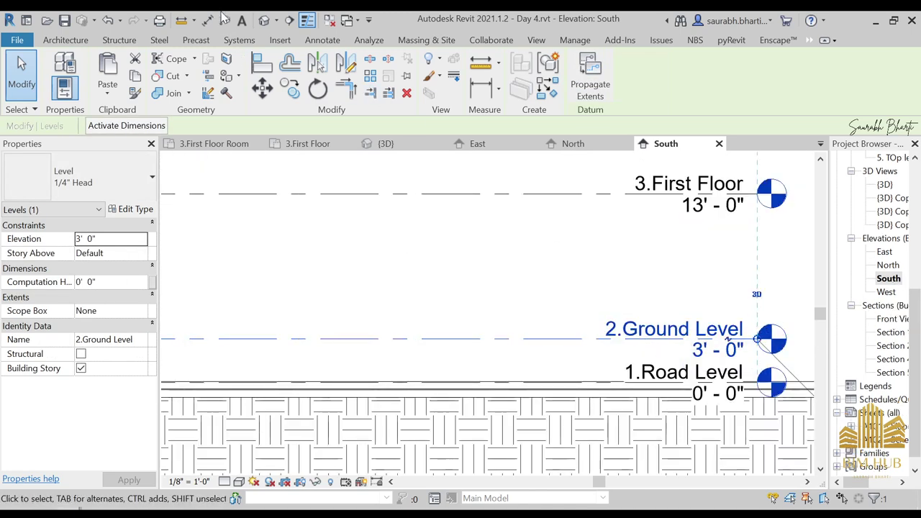
Return to the 3D view and select the outer floor part to examine its extent around the house
click(263, 20)
shift+middle_drag(403, 316, 645, 385)
click(444, 411)
scroll(645, 385, up, 3)
shift+middle_drag(580, 372, 616, 408)
shift+middle_drag(576, 385, 533, 402)
scroll(532, 401, down, 5)
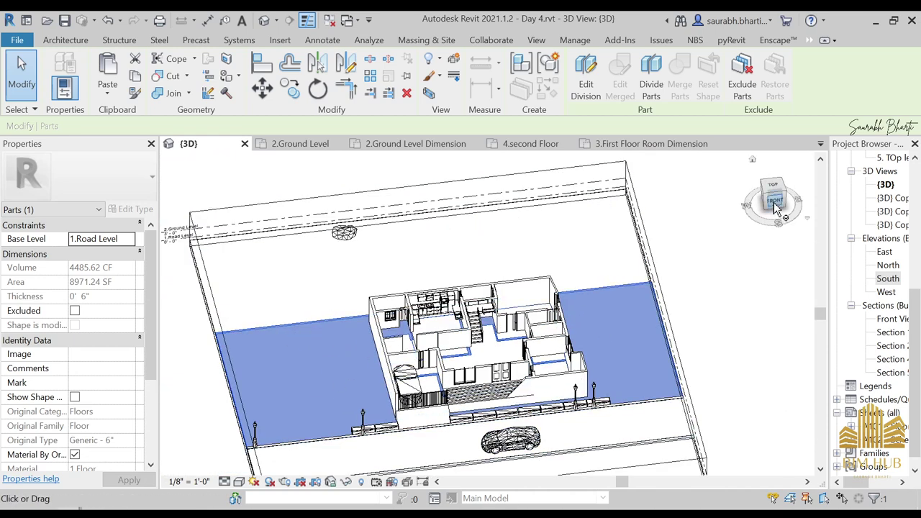
Try twice to copy the outer floor part to the clipboard, dismissing the warnings
click(133, 77)
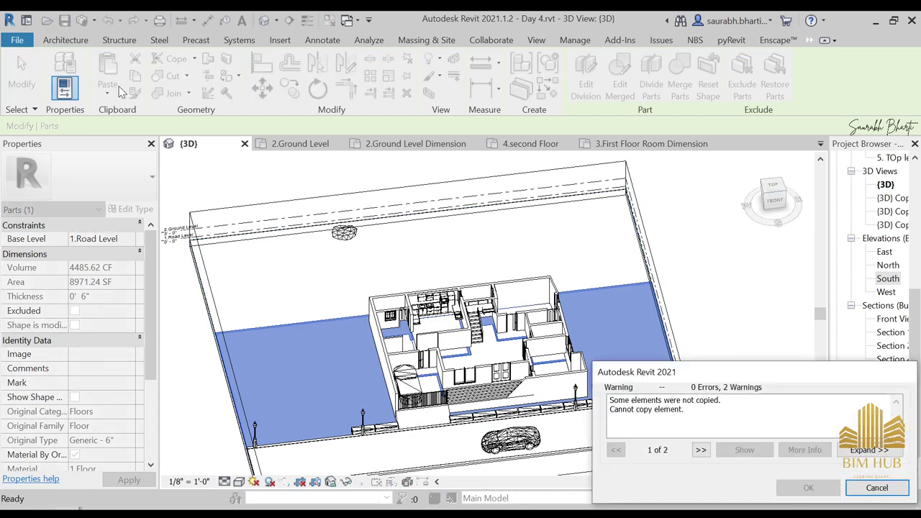
click(875, 493)
click(625, 288)
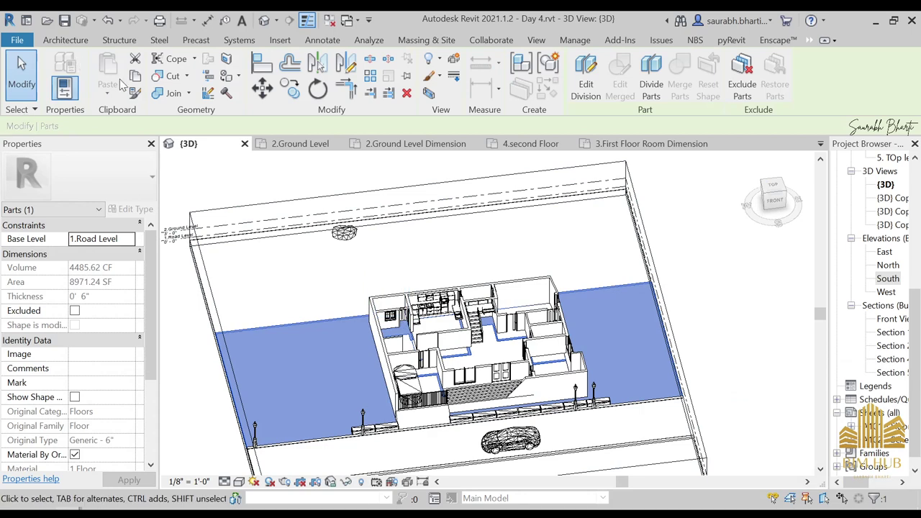
click(133, 77)
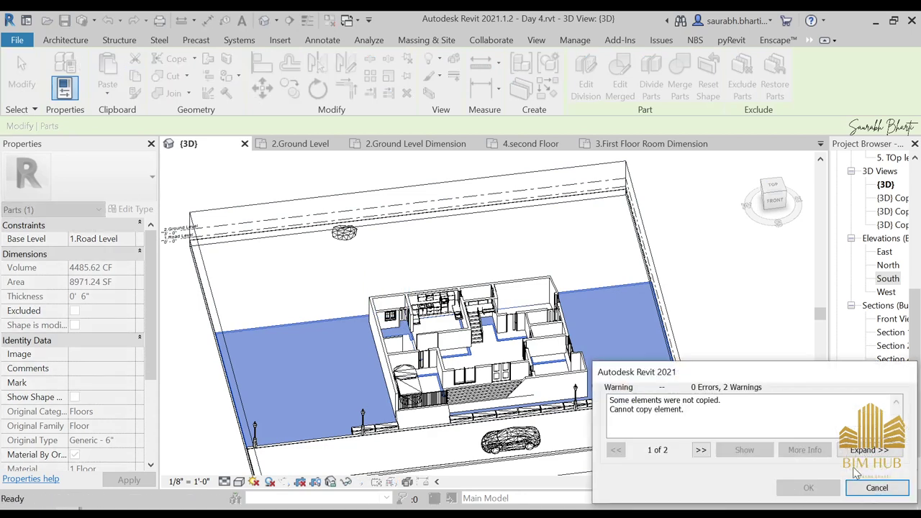
click(876, 488)
Examine the selected outer floor part against the house walls from above, then clear the selection
click(540, 311)
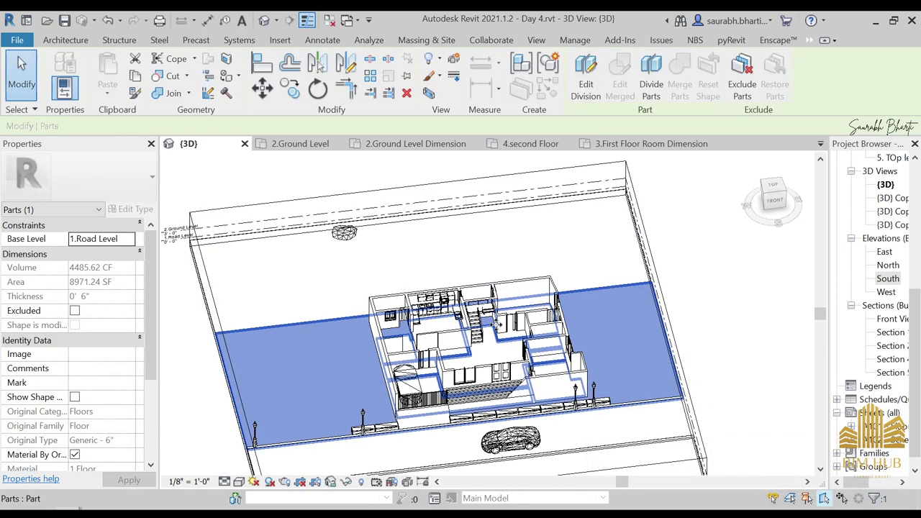
shift+middle_drag(568, 369, 574, 386)
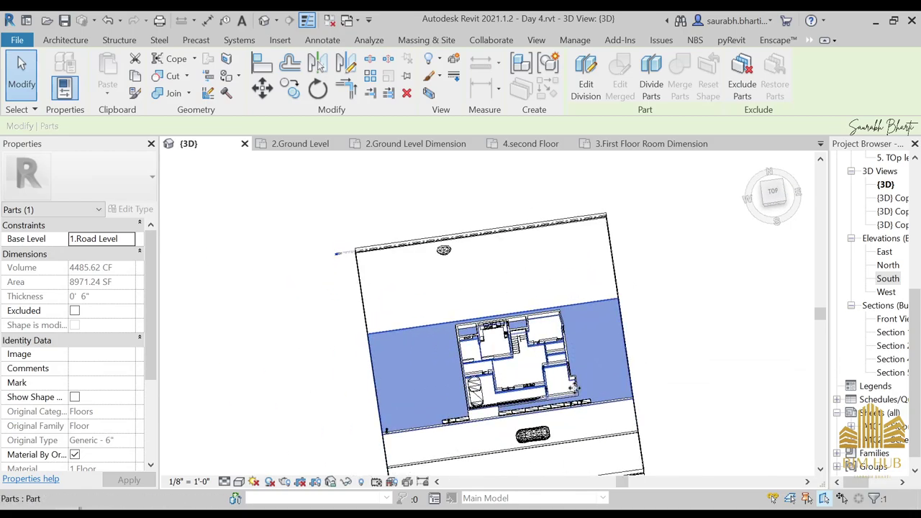
scroll(572, 386, up, 6)
click(540, 376)
click(713, 380)
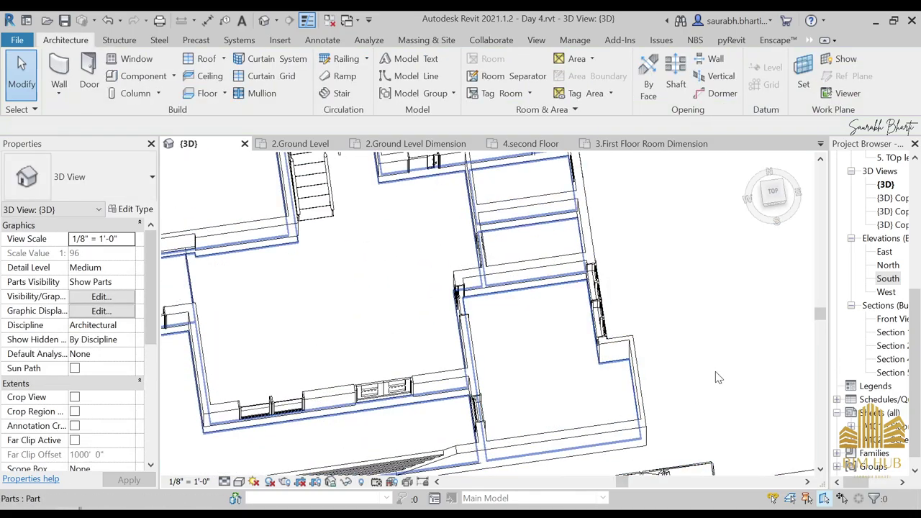
Examine the floor part outlines from the side and inside the house to compare them with the wall bases
scroll(718, 378, down, 4)
shift+middle_drag(717, 379, 631, 247)
shift+middle_drag(640, 392, 569, 365)
scroll(569, 365, up, 3)
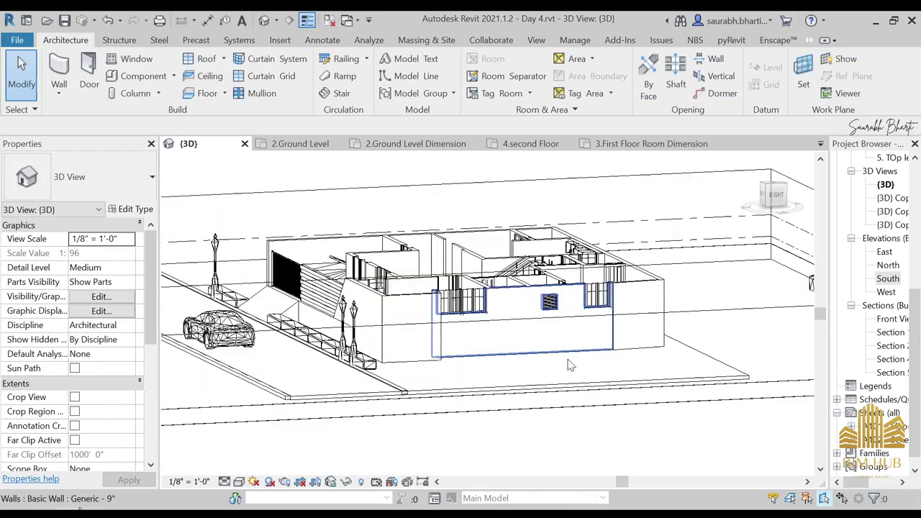
mouse_move(511, 375)
shift+middle_down()
mouse_move(487, 333)
mouse_move(512, 389)
shift+middle_up()
scroll(499, 380, up, 2)
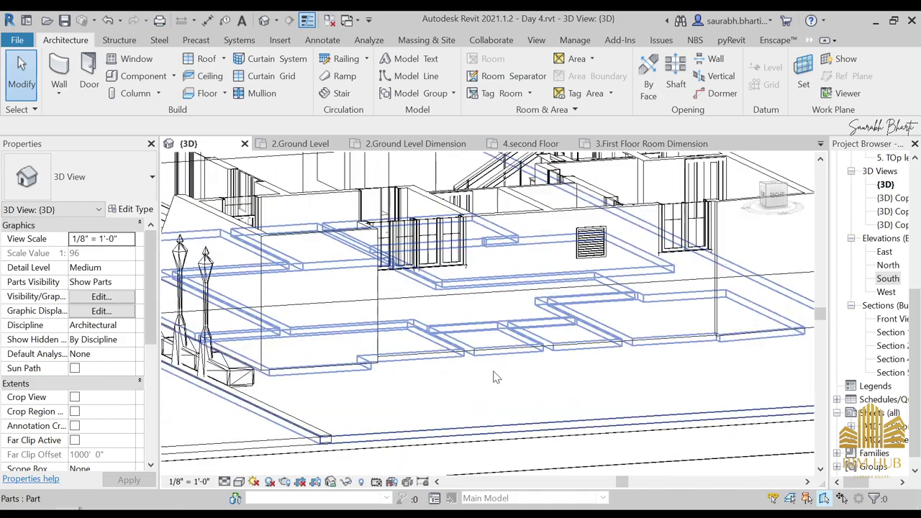
scroll(451, 396, down, 1)
click(451, 394)
shift+middle_drag(454, 427, 458, 344)
key(Escape)
scroll(462, 279, up, 2)
shift+middle_drag(467, 306, 439, 327)
Set the 3D view's visual style to Consistent Colors
click(254, 482)
click(239, 482)
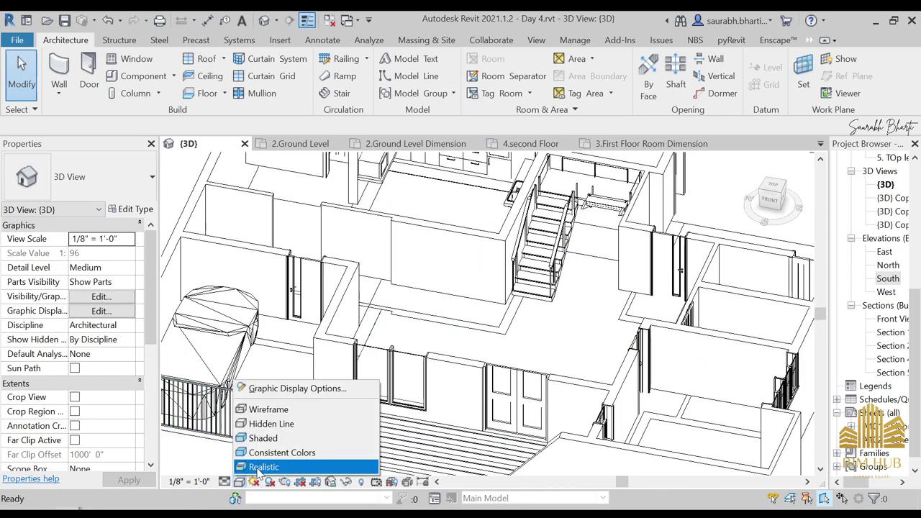
click(266, 451)
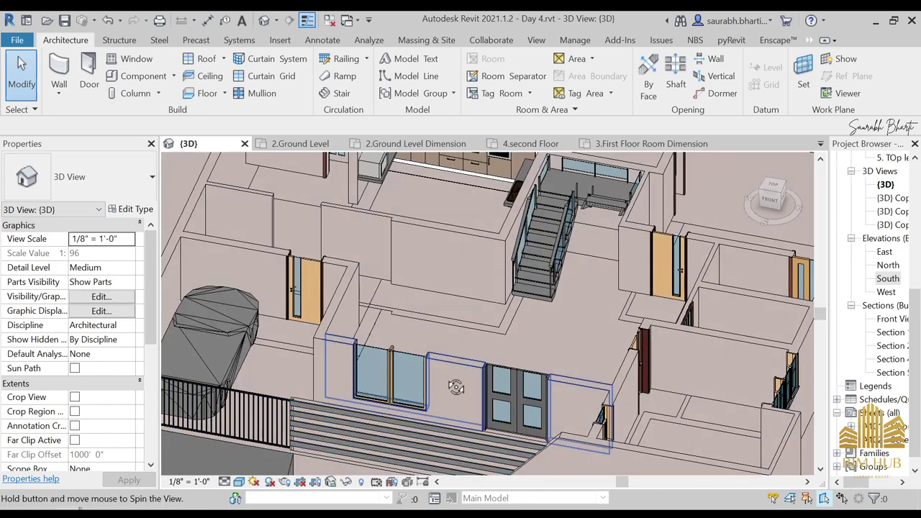
Select the hall's floor part and examine its coverage between the entrance, stairs and neighbouring rooms
mouse_move(475, 374)
shift+middle_down()
mouse_move(510, 379)
mouse_move(521, 338)
mouse_move(438, 340)
mouse_move(521, 362)
mouse_move(493, 325)
mouse_move(484, 335)
shift+middle_up()
click(518, 356)
key(Escape)
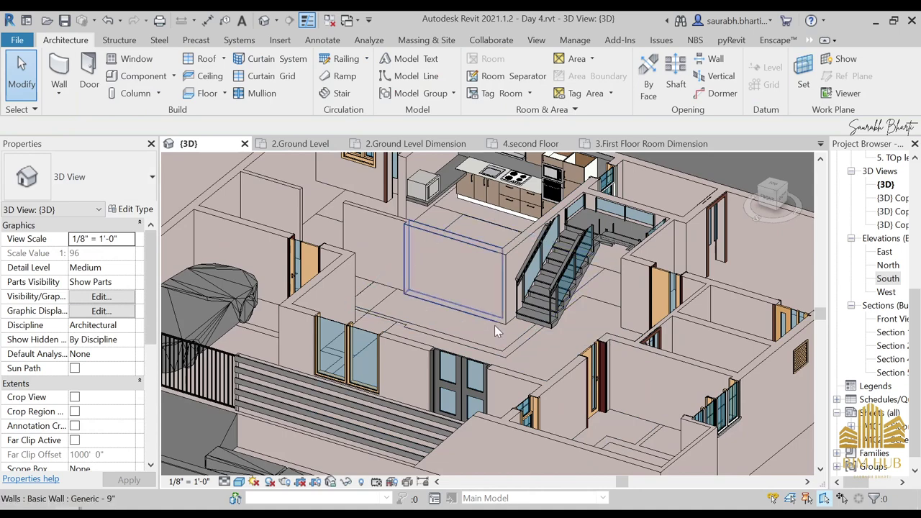
click(515, 366)
shift+middle_drag(515, 366, 544, 396)
scroll(531, 354, up, 3)
shift+middle_drag(531, 354, 455, 336)
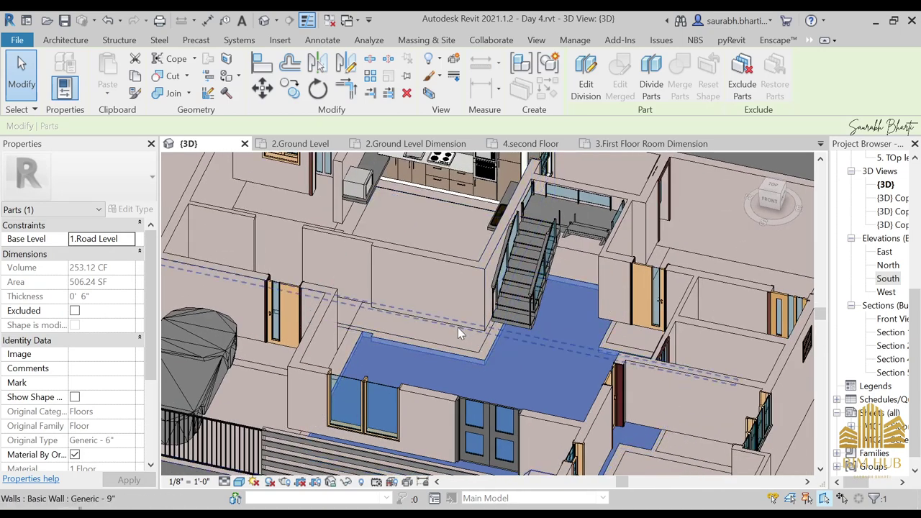
scroll(514, 365, down, 3)
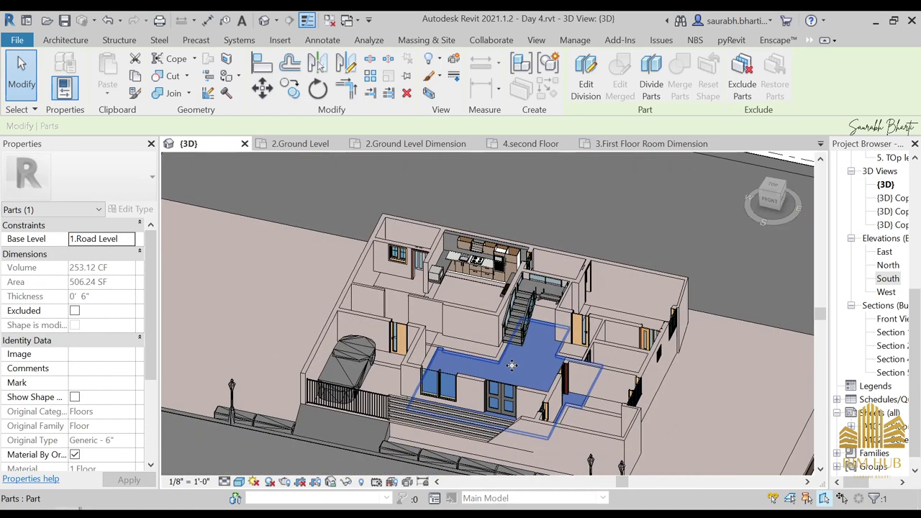
shift+middle_drag(514, 366, 523, 369)
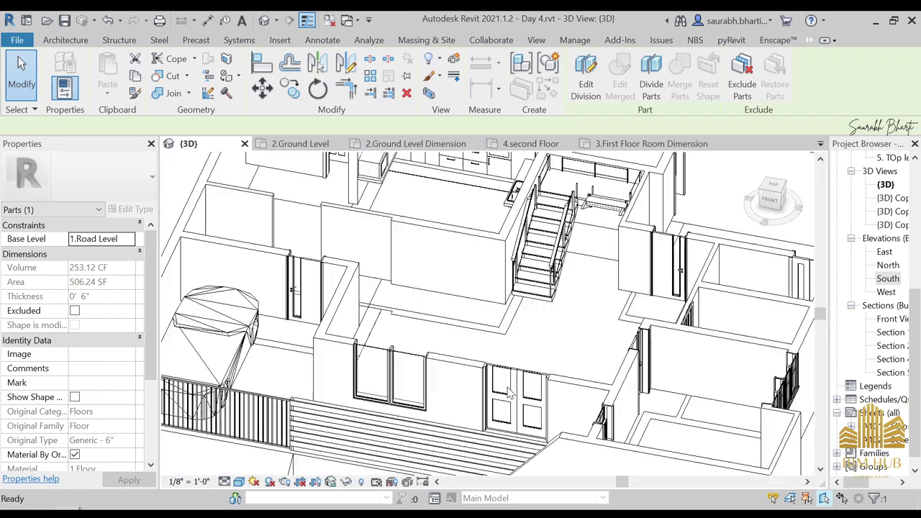
Undo the visual style change and the earlier changes, back to the realistic 3D view with temporarily hidden elements
key(Escape)
scroll(514, 366, down, 3)
mouse_move(515, 369)
shift+middle_down()
mouse_move(540, 448)
mouse_move(544, 353)
mouse_move(520, 370)
shift+middle_up()
click(544, 352)
key(Escape)
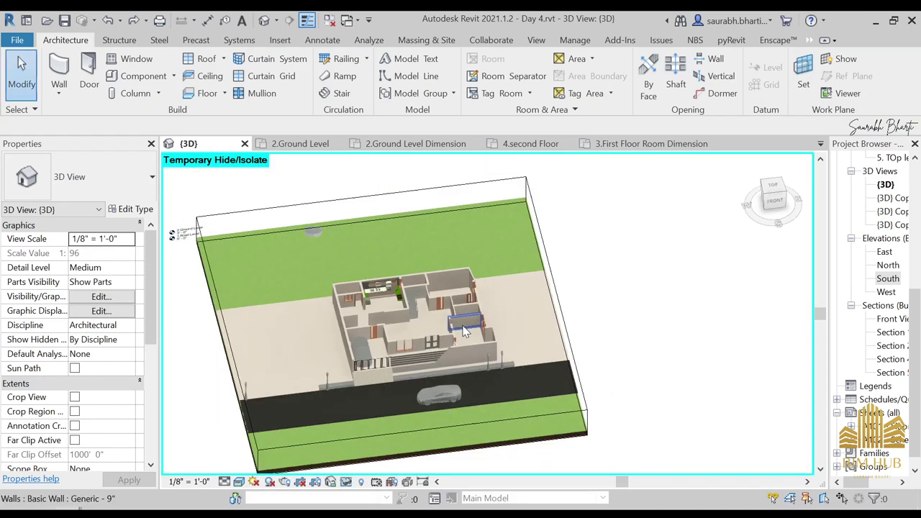
Open the house floor's boundary sketch, examine its outline from the top view, and cancel the boundary edit
shift+middle_drag(464, 331, 471, 389)
scroll(439, 339, up, 3)
click(438, 323)
shift+middle_drag(439, 323, 433, 360)
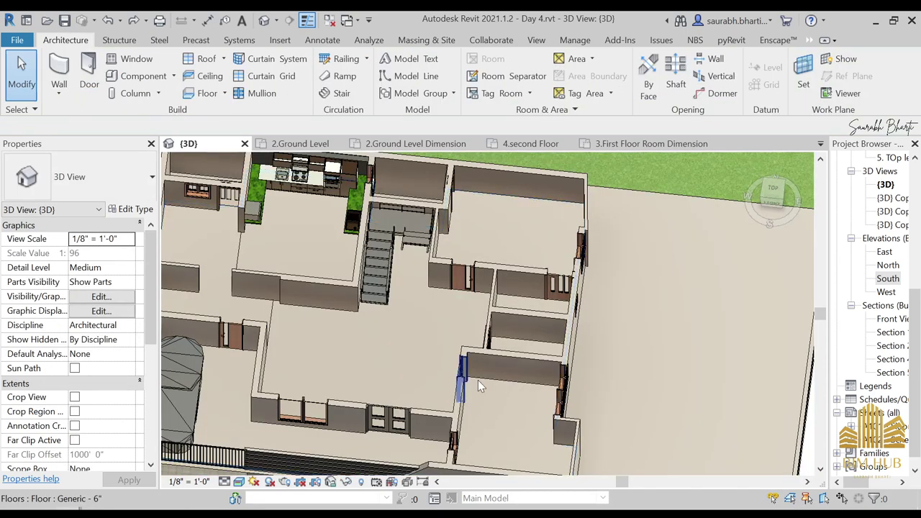
click(535, 448)
scroll(522, 434, down, 3)
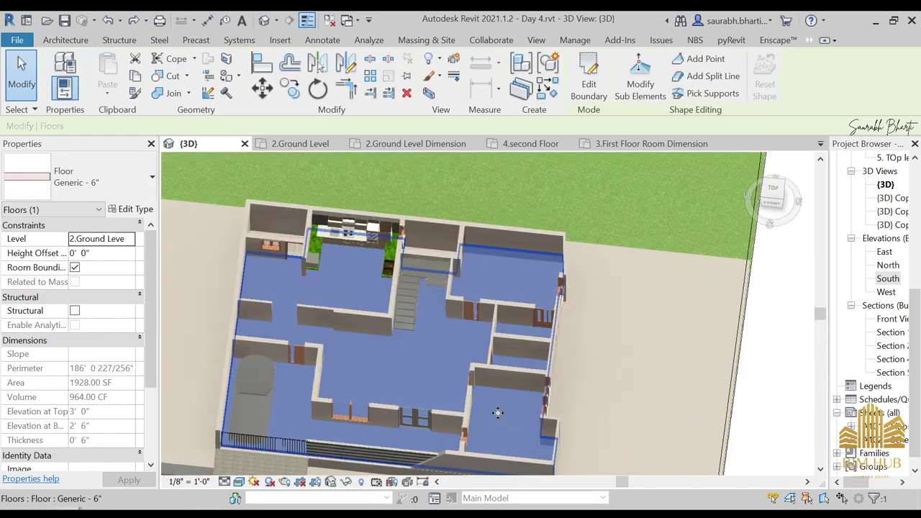
click(776, 189)
click(588, 84)
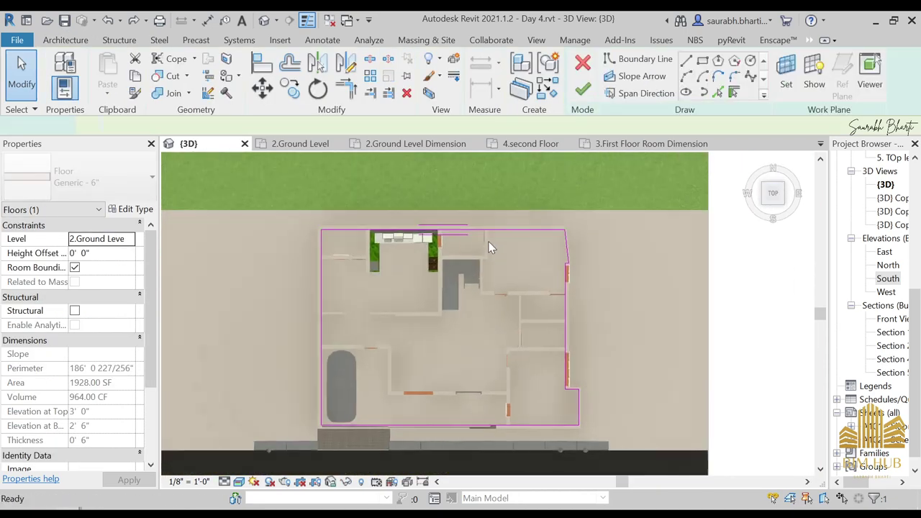
scroll(506, 270, up, 2)
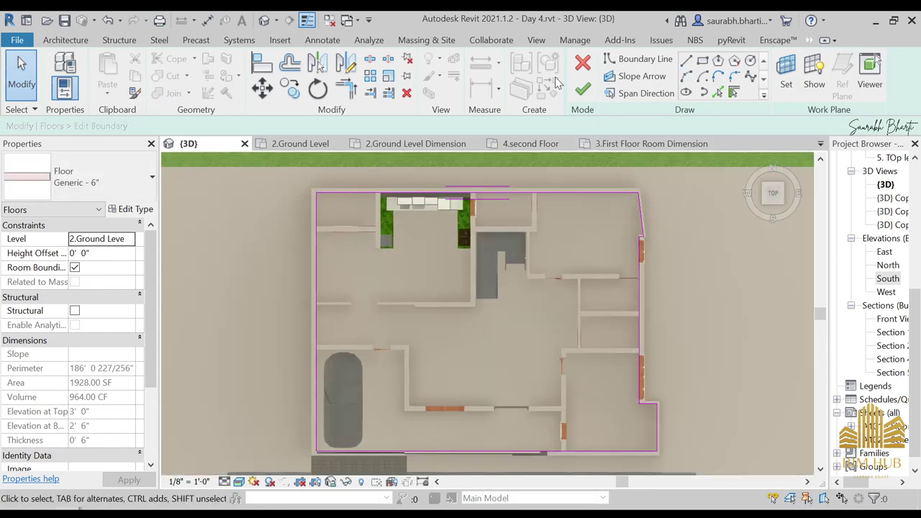
click(576, 71)
Try to copy the ground part surrounding the house to the clipboard
shift+middle_drag(496, 333, 520, 144)
shift+middle_drag(457, 336, 456, 402)
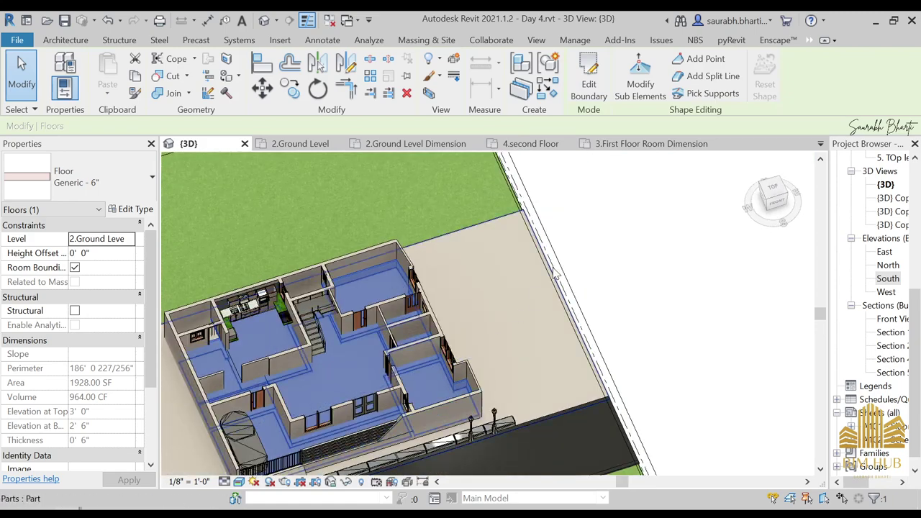
click(559, 412)
click(578, 389)
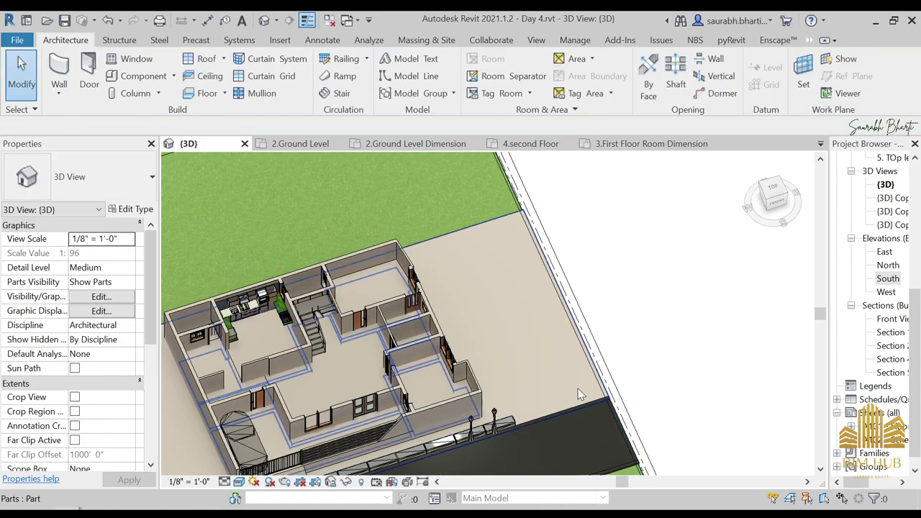
click(564, 410)
click(564, 410)
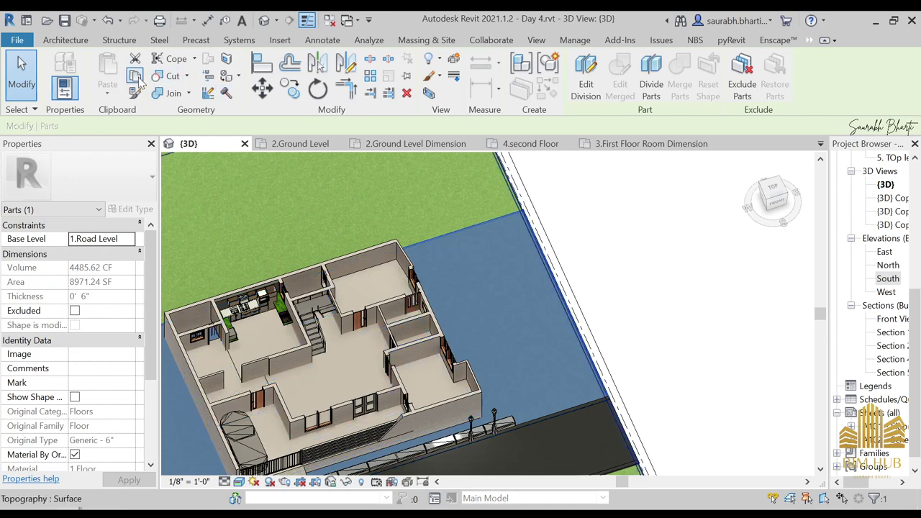
click(135, 76)
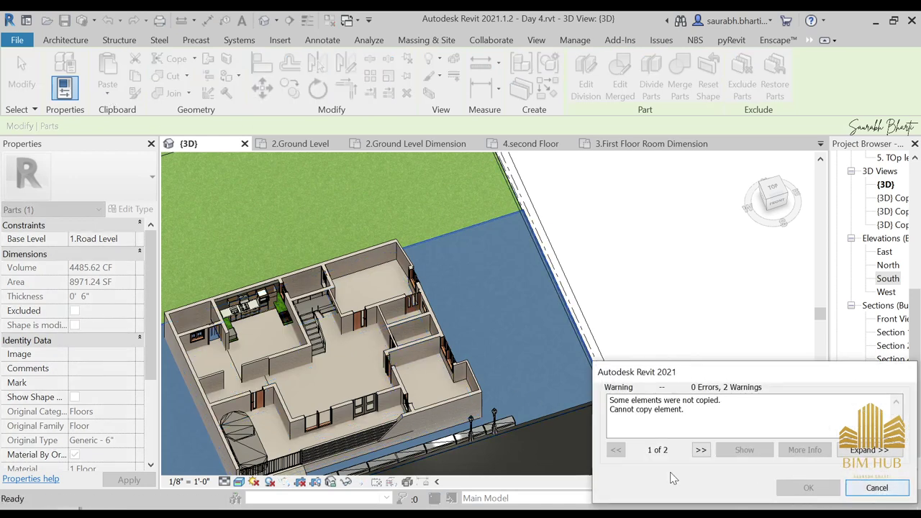
click(869, 494)
Select the house's Generic - 6" floor, show it in the top view, and create parts from it
scroll(417, 395, down, 3)
shift+middle_drag(417, 394, 395, 395)
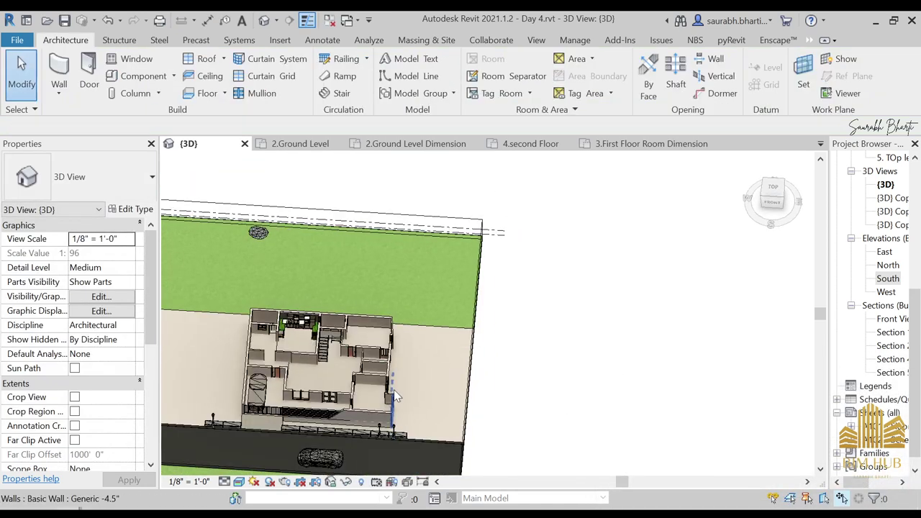
middle_drag(400, 326, 667, 272)
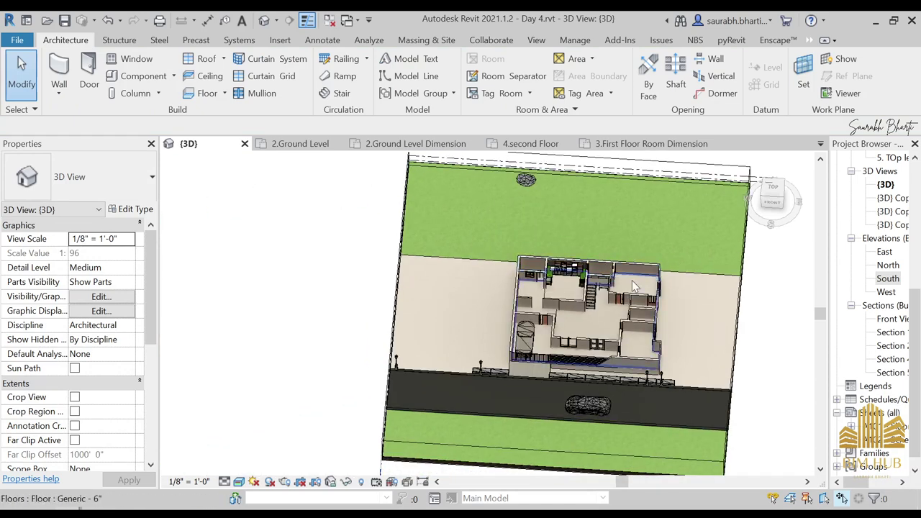
shift+middle_drag(617, 349, 573, 310)
scroll(574, 311, up, 5)
click(604, 342)
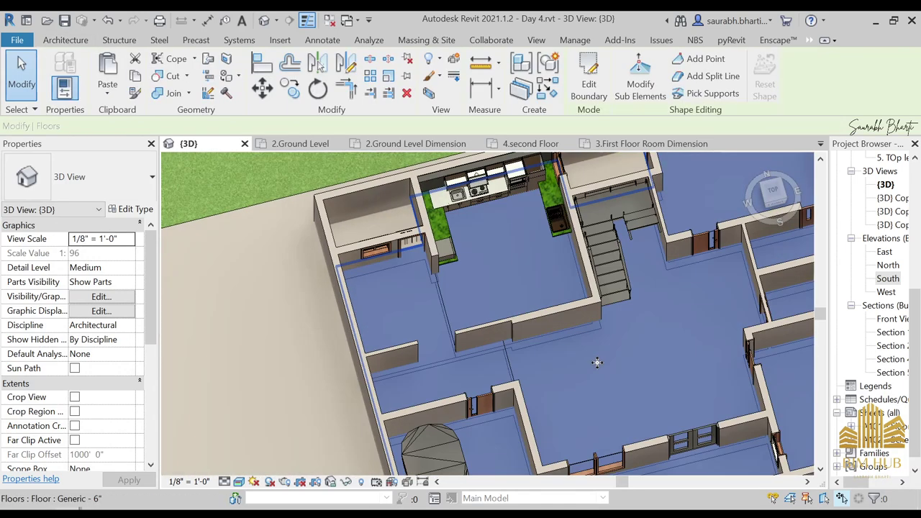
click(773, 191)
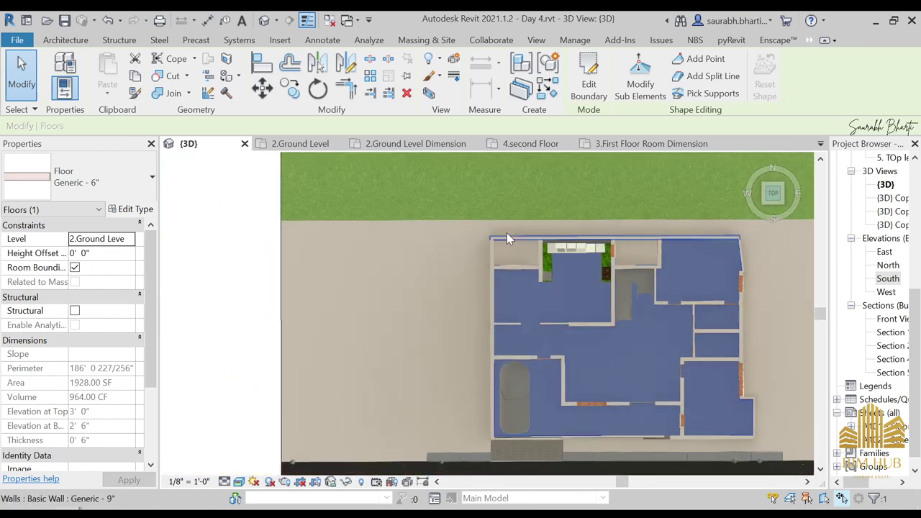
click(547, 88)
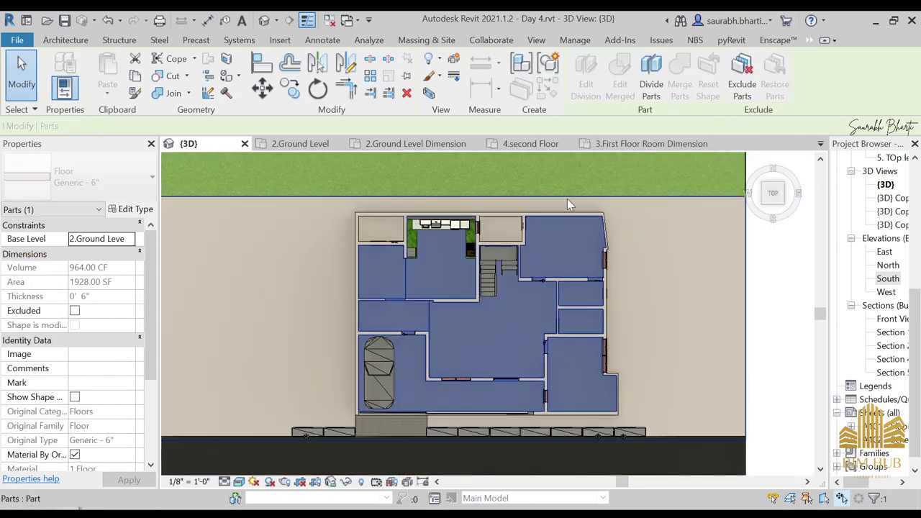
Start dividing the house floor part and sketch a rectangle along the kitchen's inner wall faces
click(651, 78)
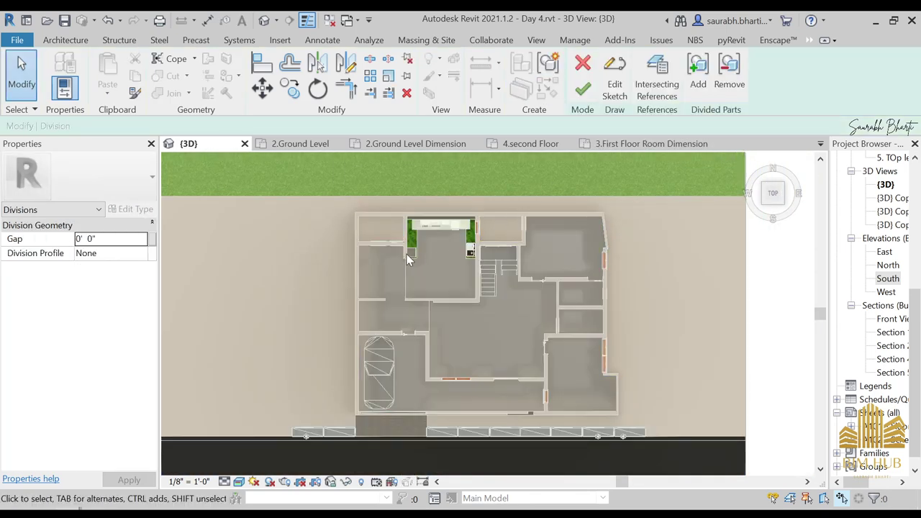
click(612, 81)
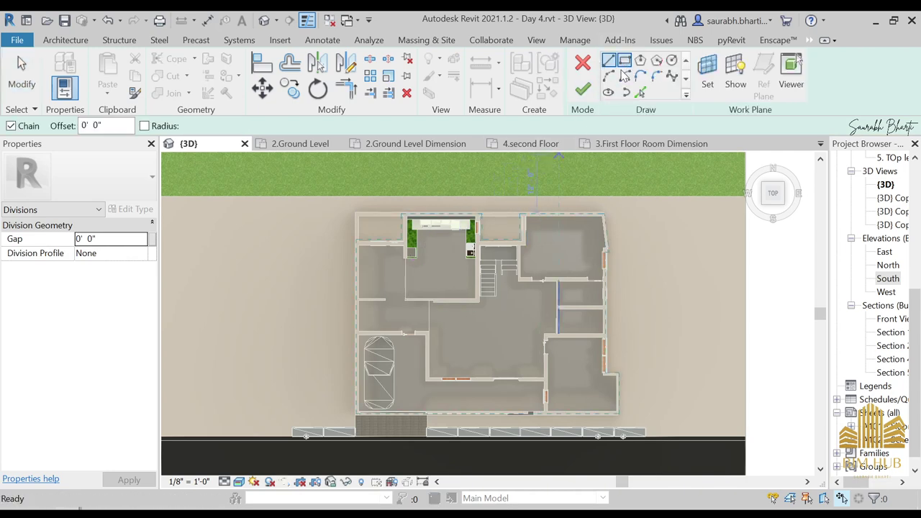
click(624, 61)
scroll(446, 230, up, 3)
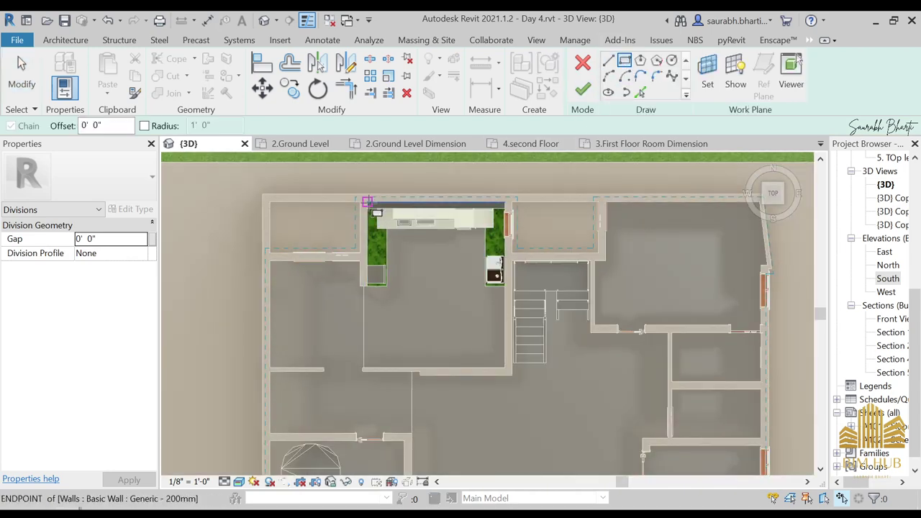
click(367, 201)
click(506, 369)
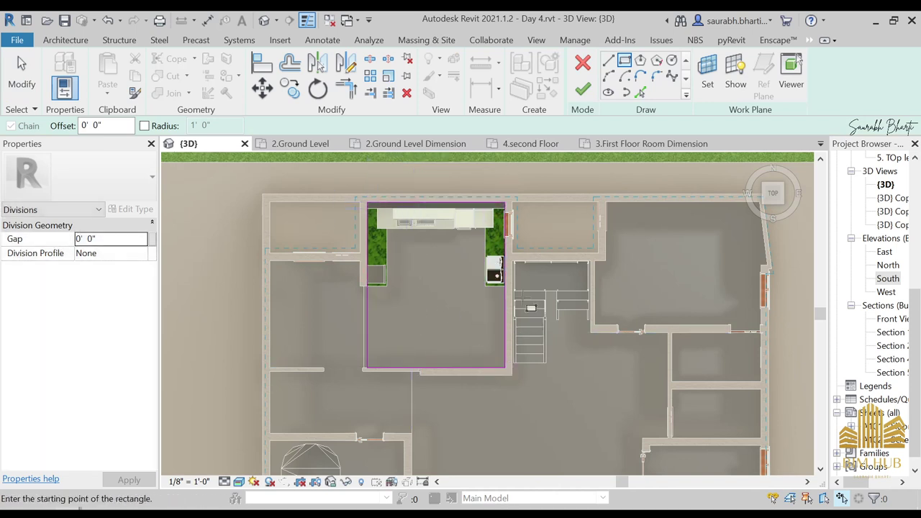
click(593, 103)
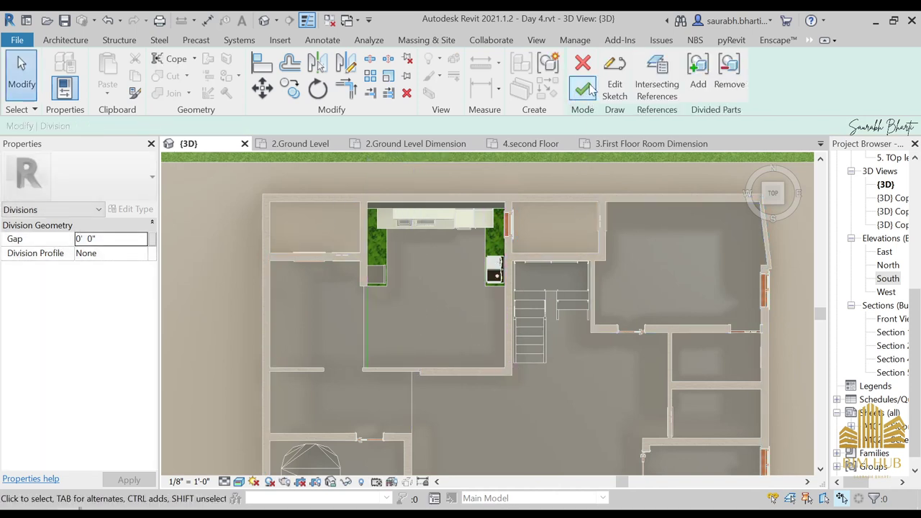
Reopen the division sketch and pick wall edges around the north-east room, including the slanted wall and the short return above the window
click(611, 90)
scroll(575, 190, up, 3)
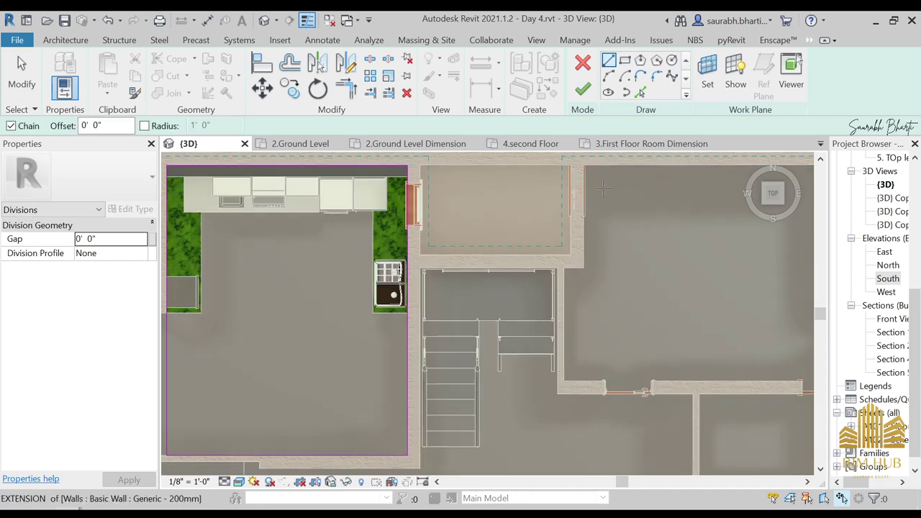
scroll(536, 172, up, 2)
click(640, 92)
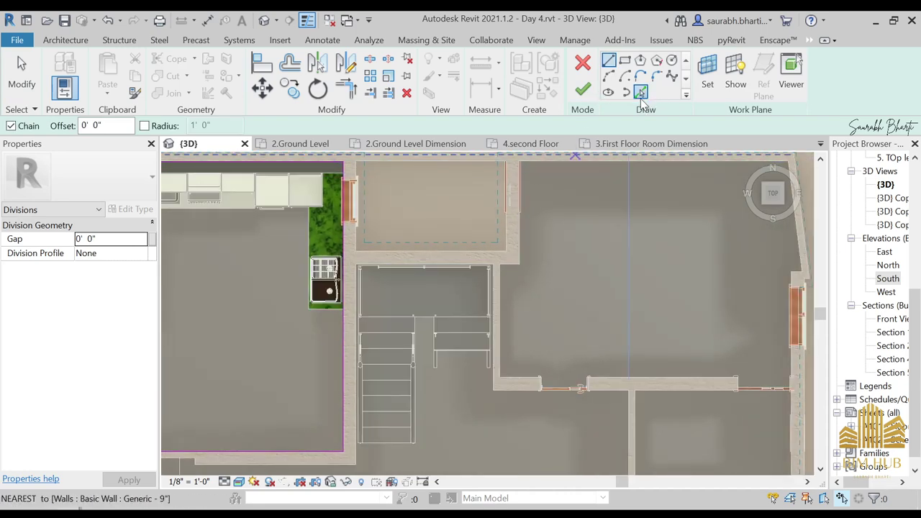
scroll(641, 195, down, 4)
click(641, 196)
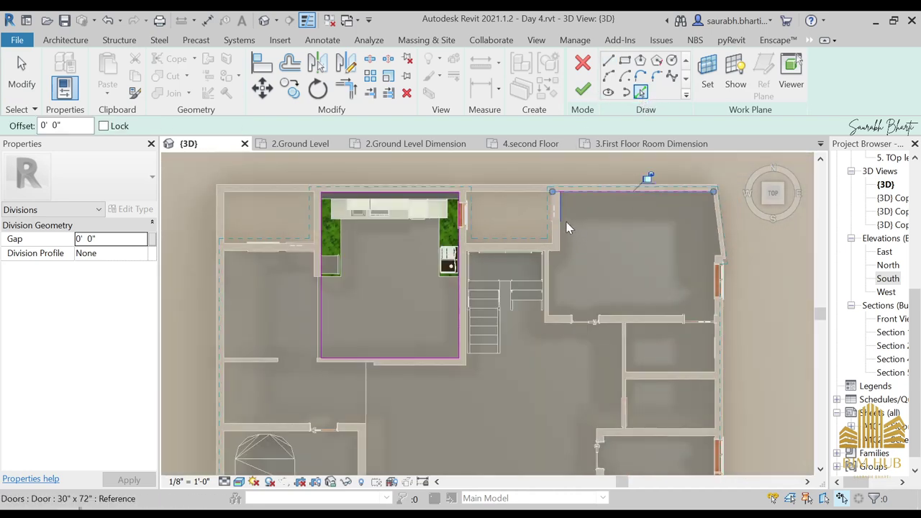
click(562, 221)
click(552, 275)
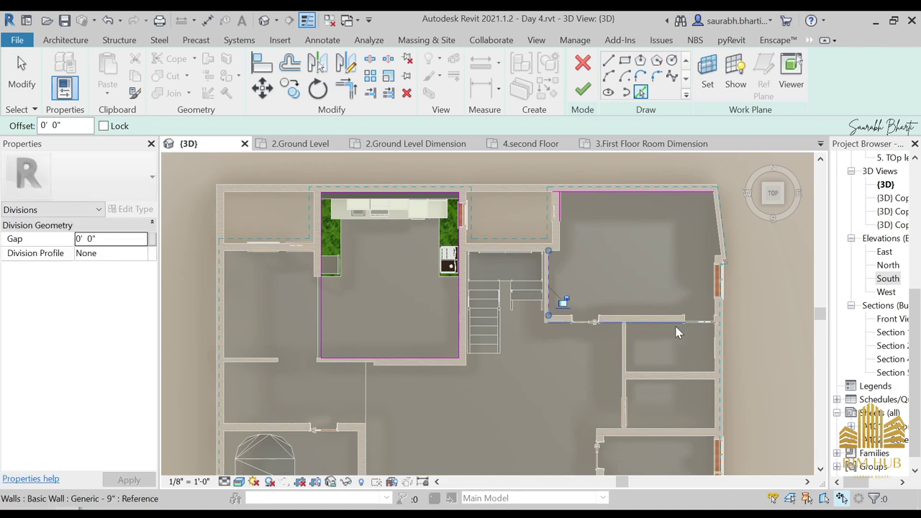
scroll(704, 297, up, 3)
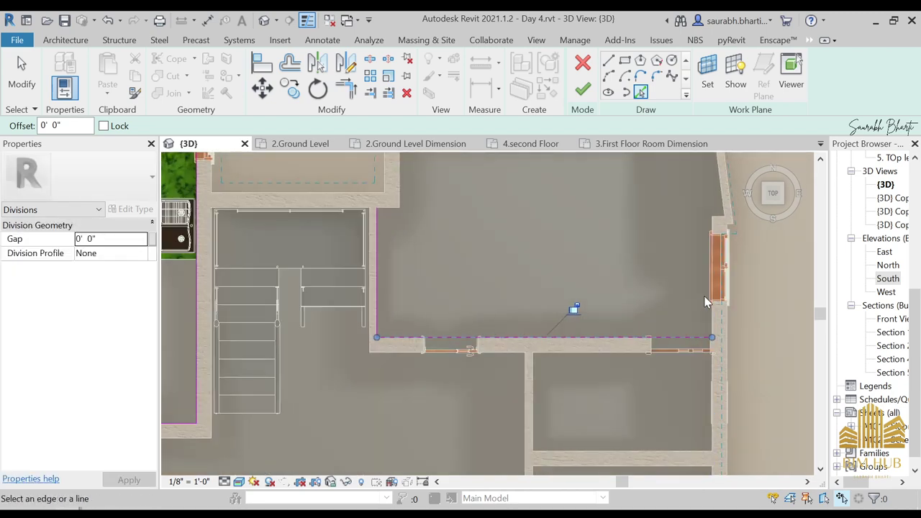
click(710, 308)
scroll(699, 238, up, 3)
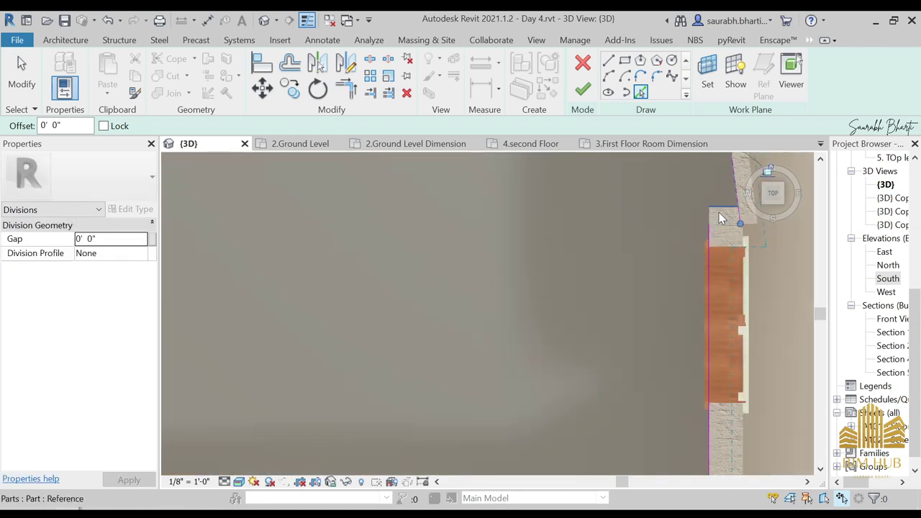
scroll(681, 179, down, 5)
scroll(640, 254, up, 2)
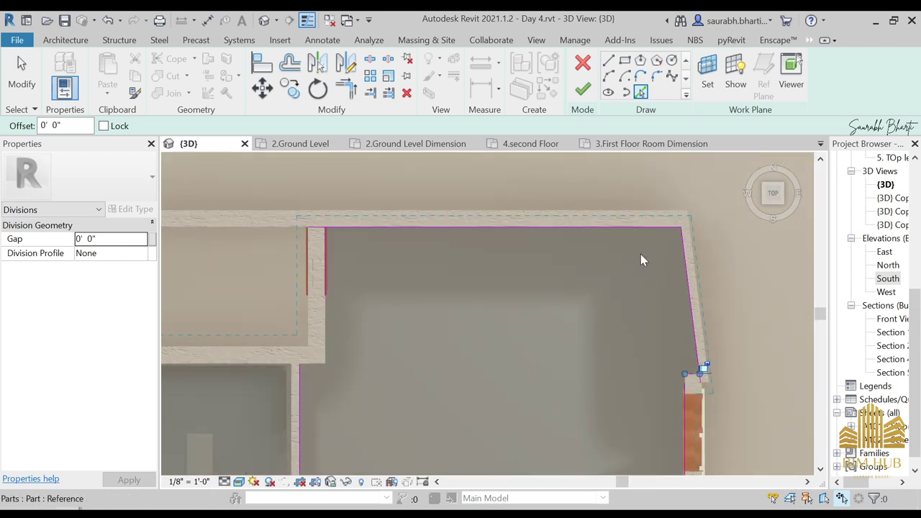
Pick the missing short wall edge beside the staircase and trim the north-east room's west-side division lines into closed corners
scroll(640, 254, down, 2)
key(Escape)
key(t)
key(r)
scroll(446, 259, up, 3)
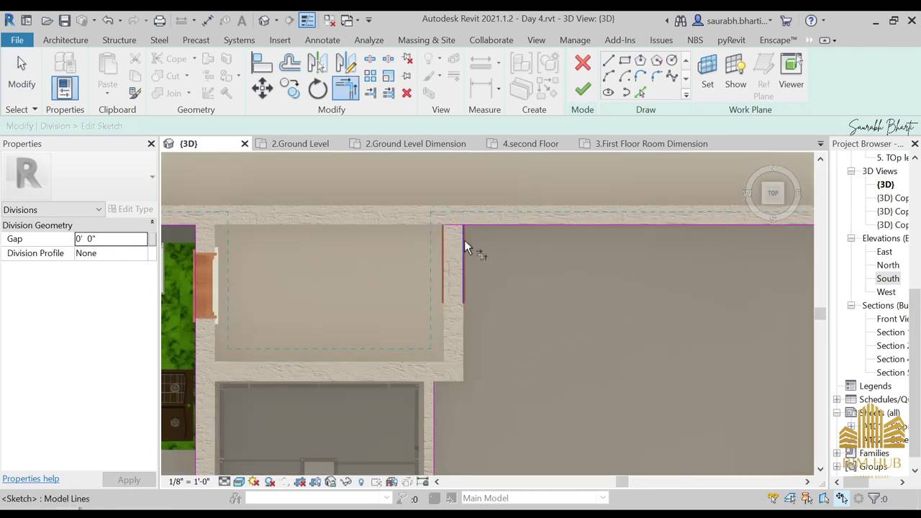
scroll(472, 237, down, 3)
scroll(489, 288, up, 2)
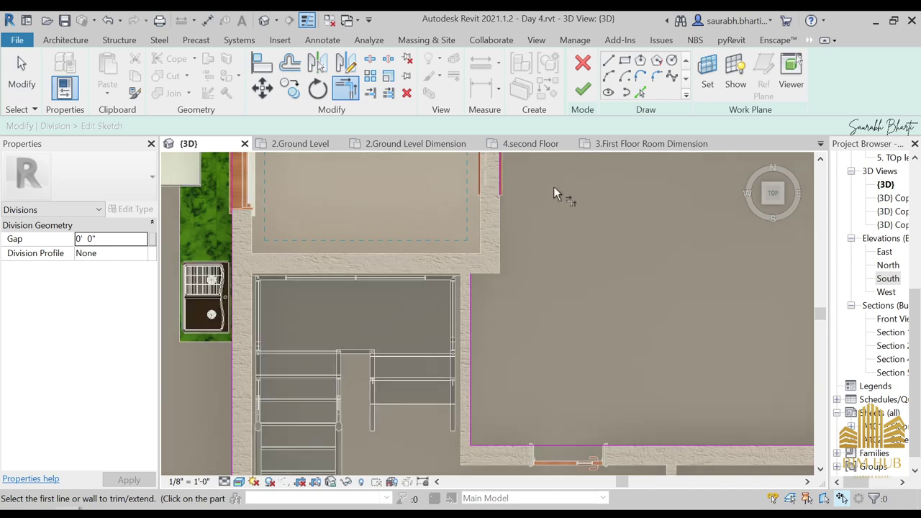
click(643, 92)
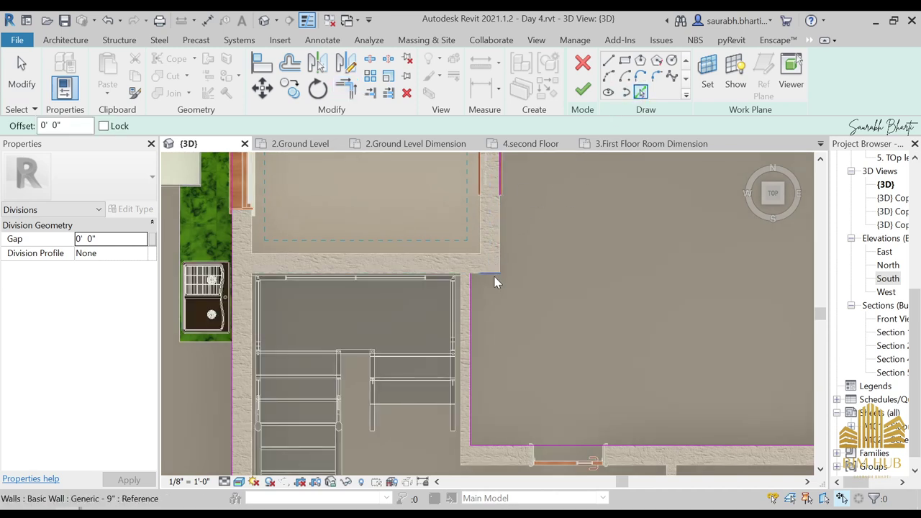
key(Escape)
key(t)
key(r)
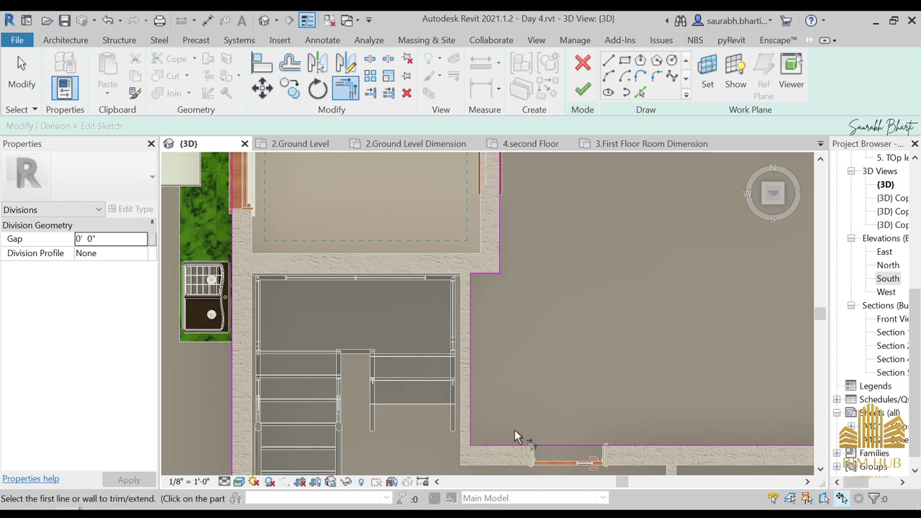
Trim the north-east room's division lines at the window return and the south-east corner to close the outline
scroll(635, 331, down, 2)
middle_drag(741, 382, 464, 385)
scroll(476, 375, up, 2)
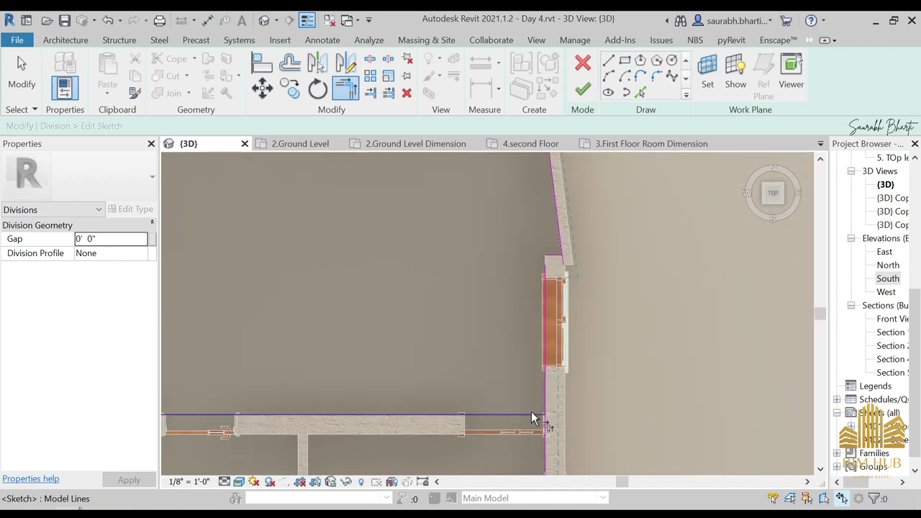
scroll(548, 272, up, 3)
click(536, 266)
click(548, 240)
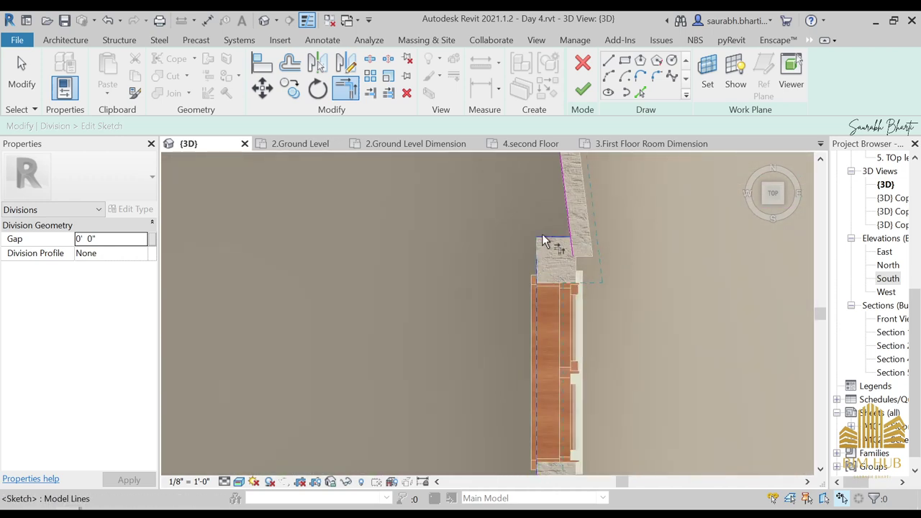
scroll(560, 246, down, 3)
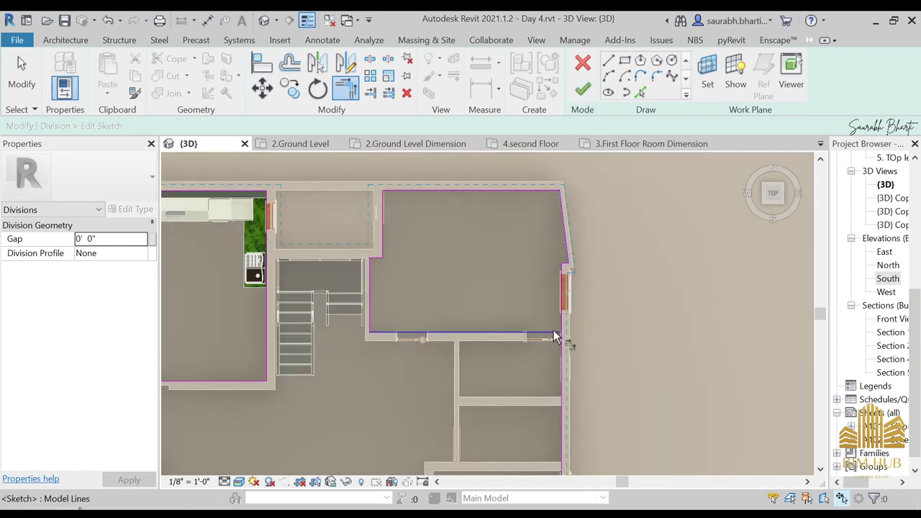
click(562, 327)
middle_drag(574, 397, 612, 288)
scroll(544, 322, down, 3)
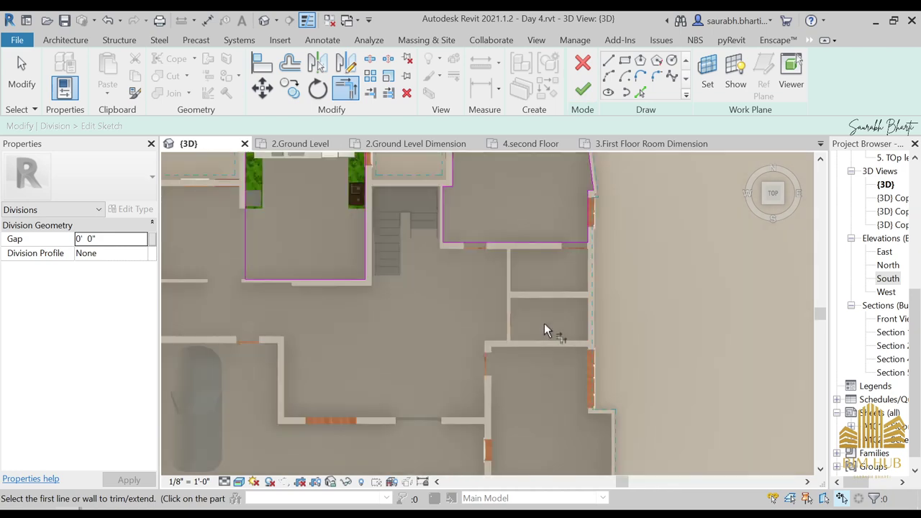
Finish the sketch and apply the division of the house floor part for the kitchen and north-east room
click(583, 88)
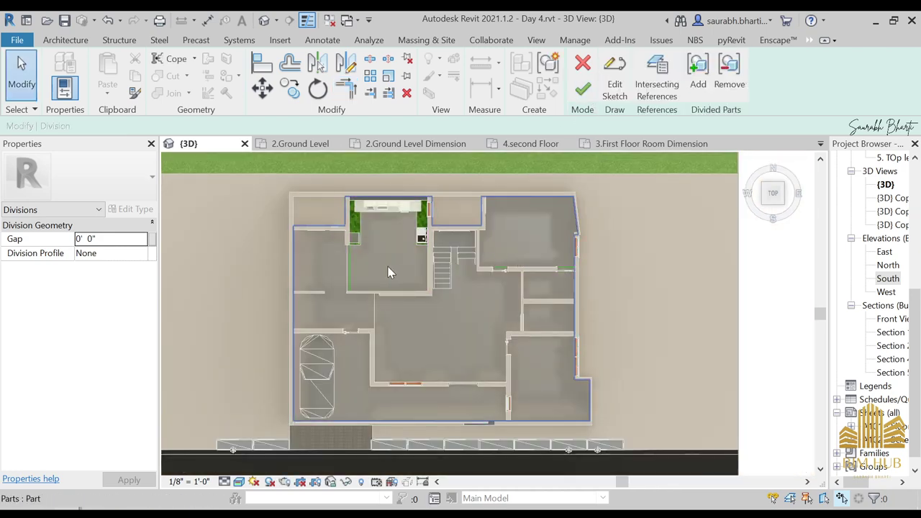
middle_drag(435, 200, 583, 219)
click(583, 88)
scroll(511, 384, up, 2)
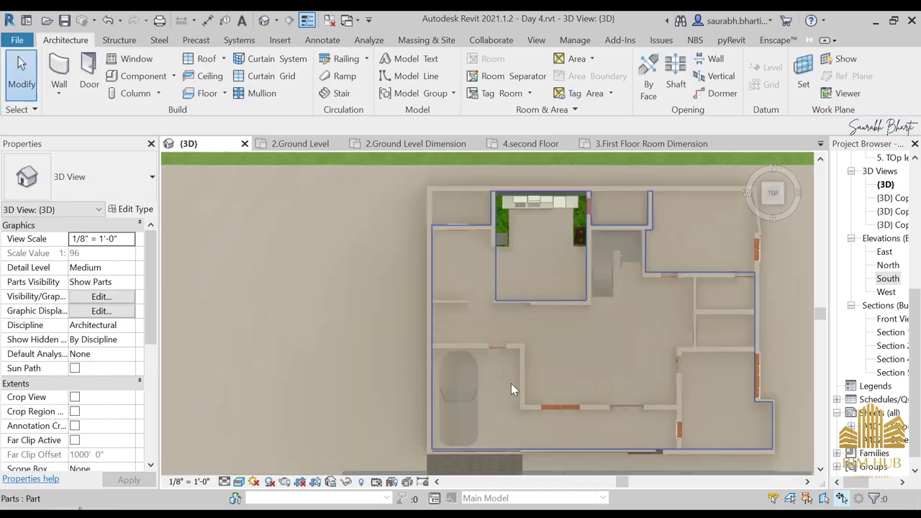
Select the kitchen floor part and turn off using the original element's material for it
scroll(528, 221, up, 2)
click(527, 228)
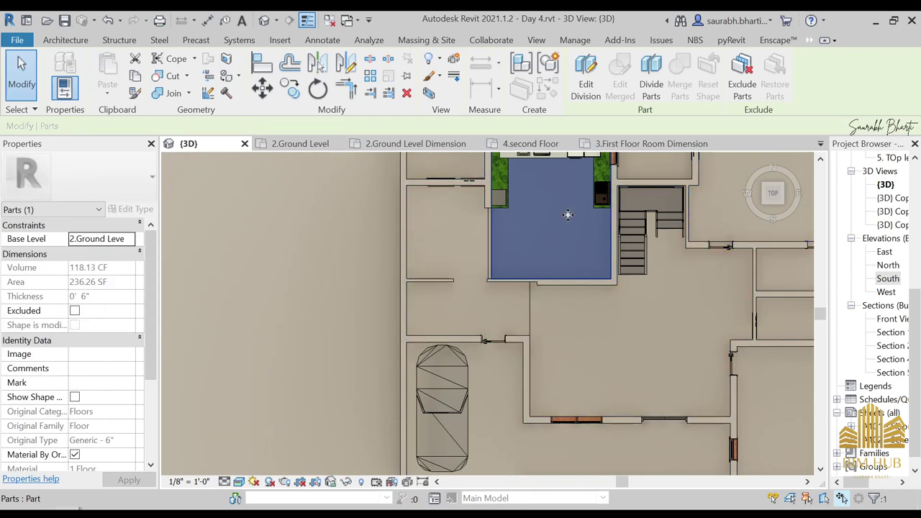
middle_drag(614, 214, 553, 236)
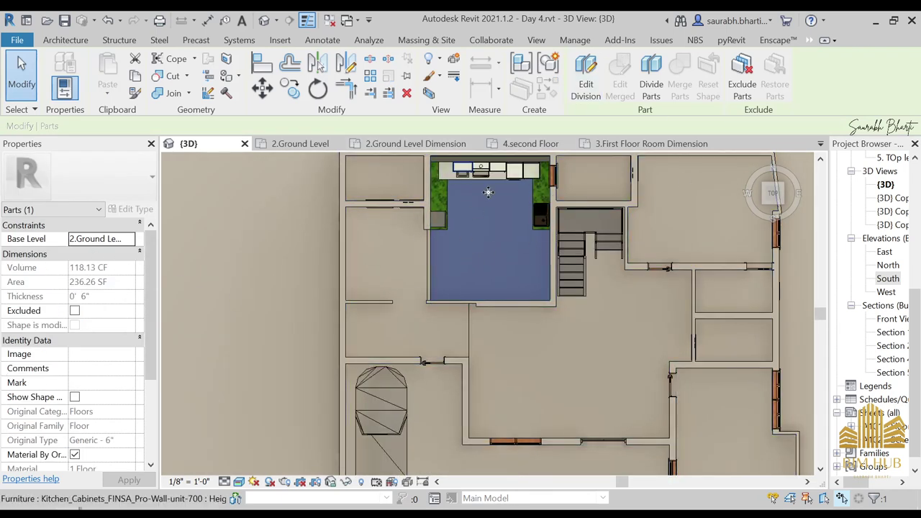
scroll(140, 399, down, 3)
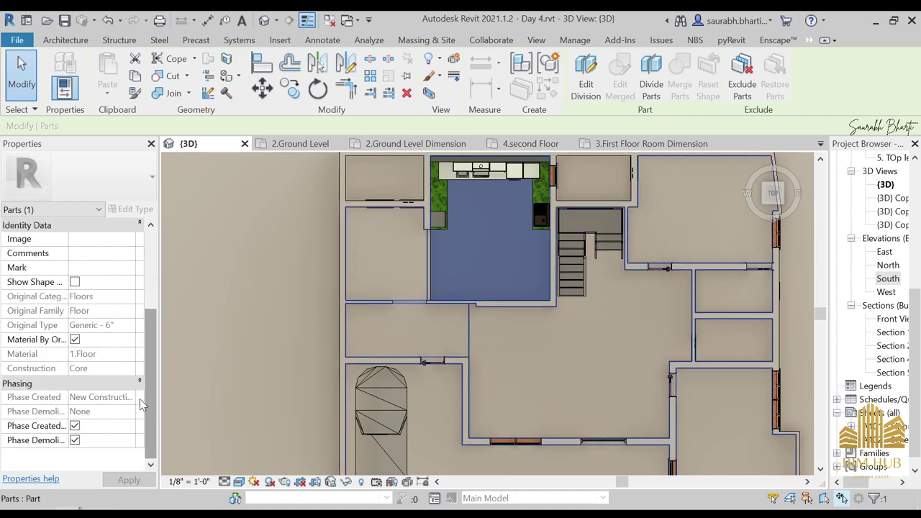
click(75, 342)
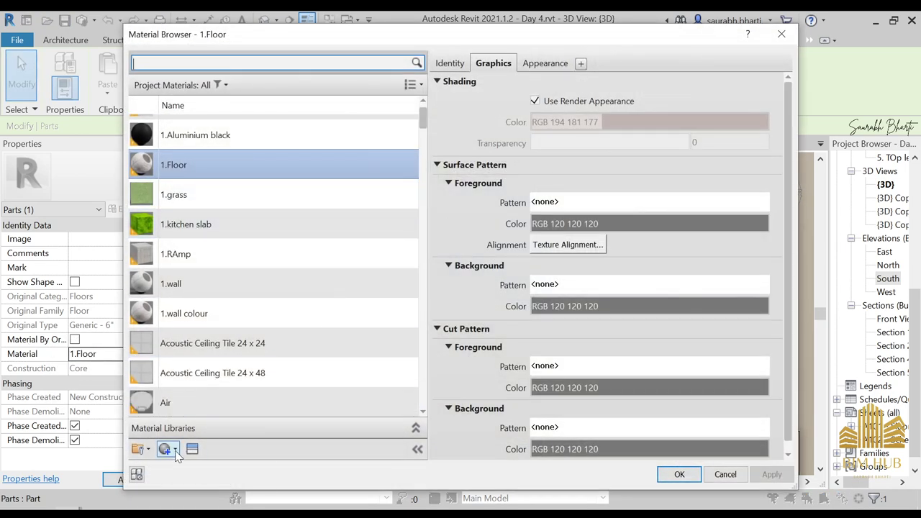
Create a new project material for the kitchen and name it "1.kitchen Floor"
click(175, 452)
click(206, 469)
right_click(242, 272)
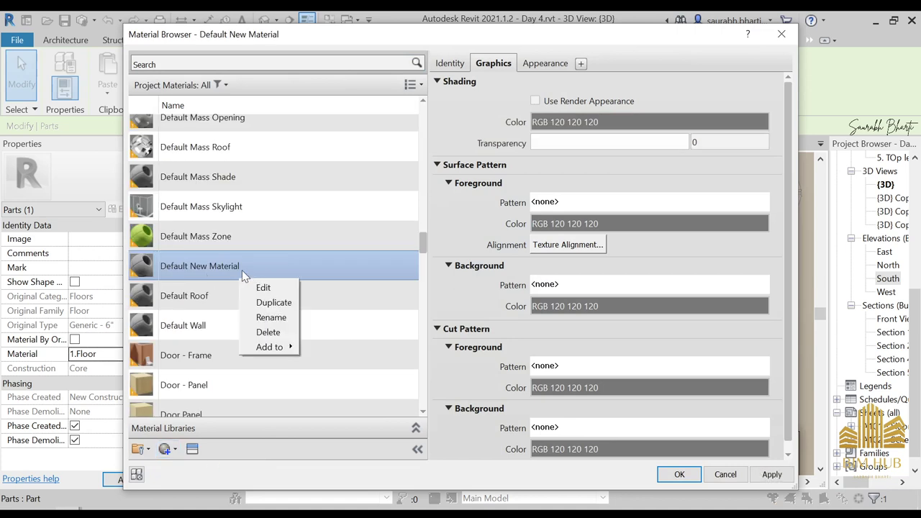
right_click(240, 269)
click(286, 317)
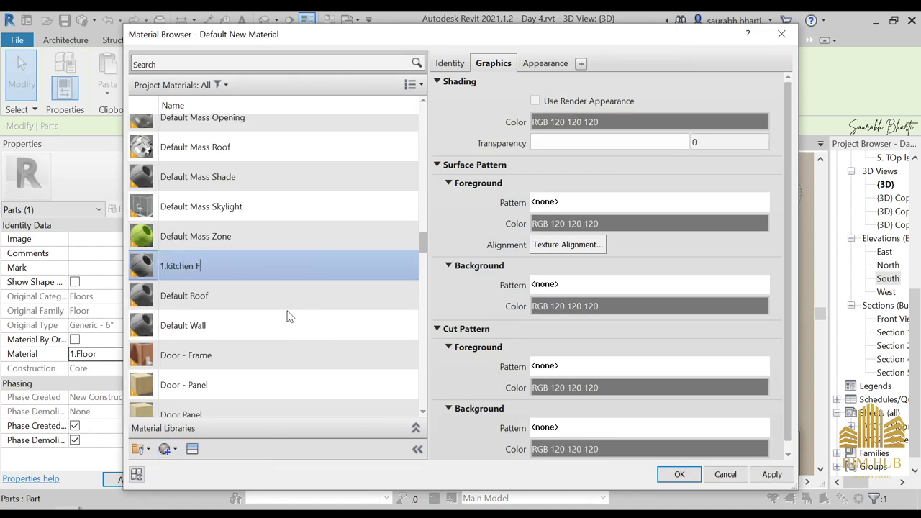
text(1.kitchen Floor)
key(Return)
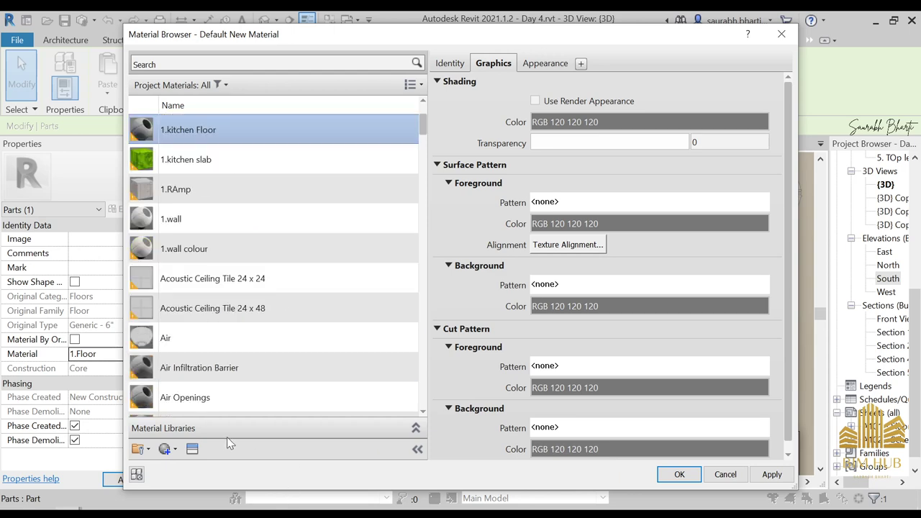
Look through the Appearance Library's stucco, wall covering, wall paint, stone and glass categories for a kitchen floor finish
click(192, 449)
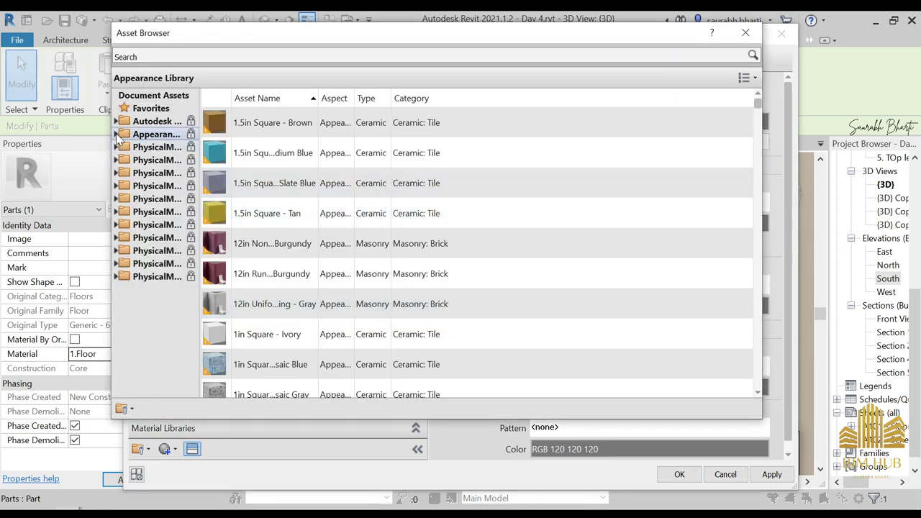
click(115, 134)
scroll(178, 229, down, 5)
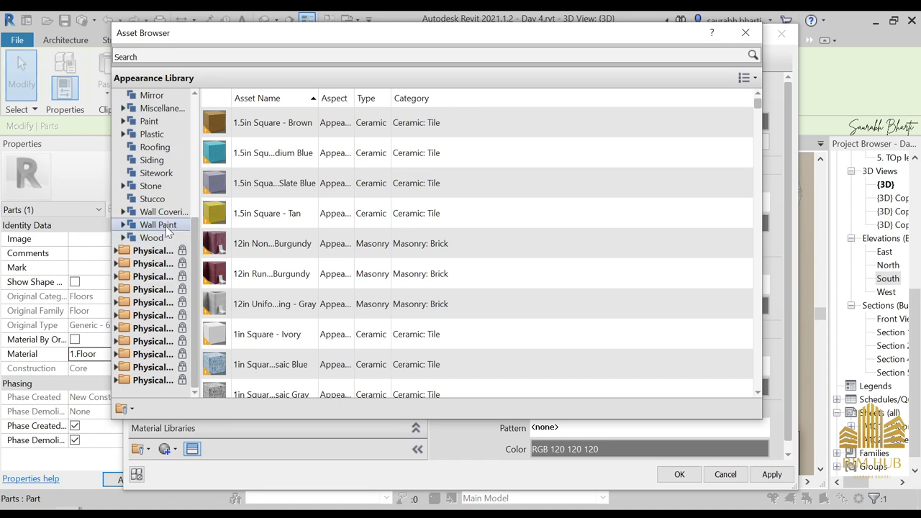
click(152, 199)
scroll(216, 152, down, 1)
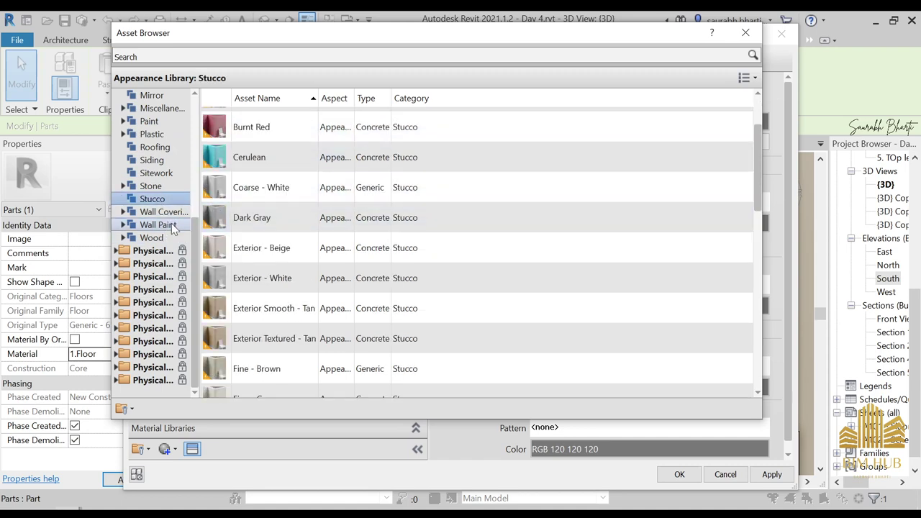
click(162, 212)
click(158, 226)
scroll(193, 243, down, 1)
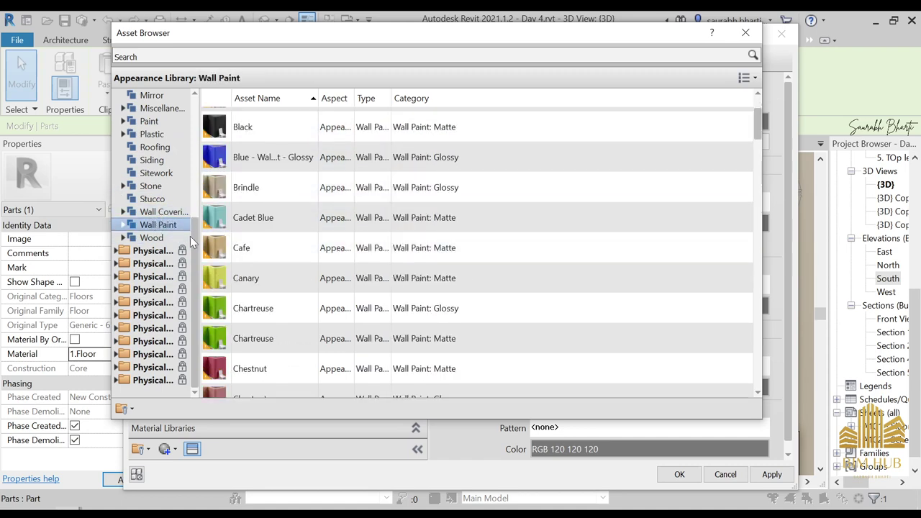
click(157, 188)
scroll(285, 275, down, 5)
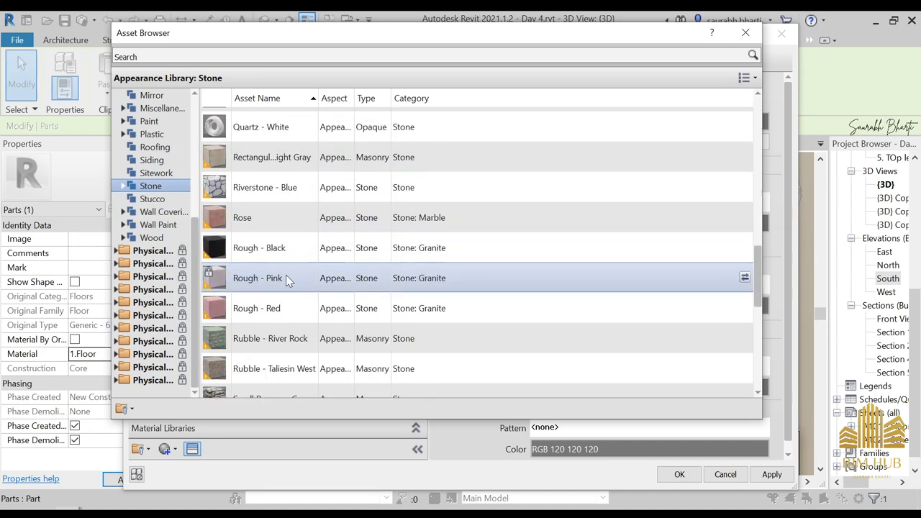
scroll(259, 369, down, 4)
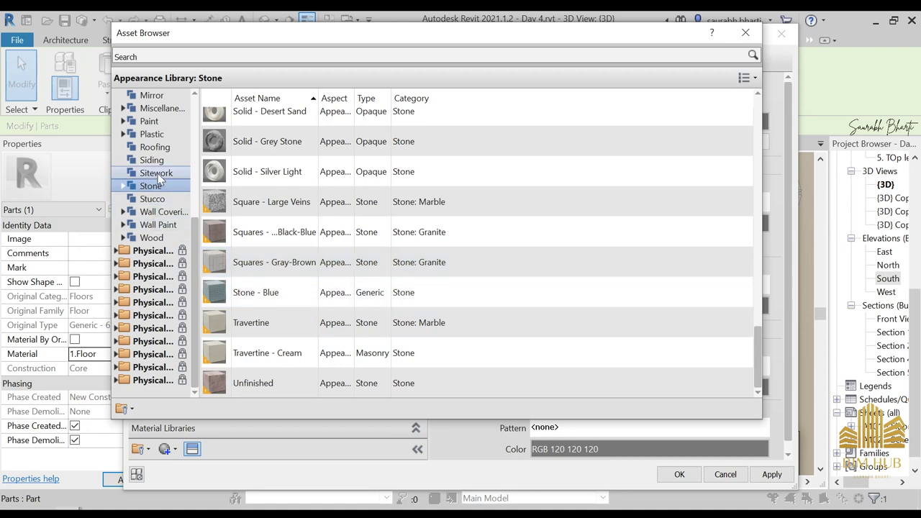
click(151, 147)
scroll(151, 148, up, 2)
click(154, 145)
scroll(154, 143, up, 3)
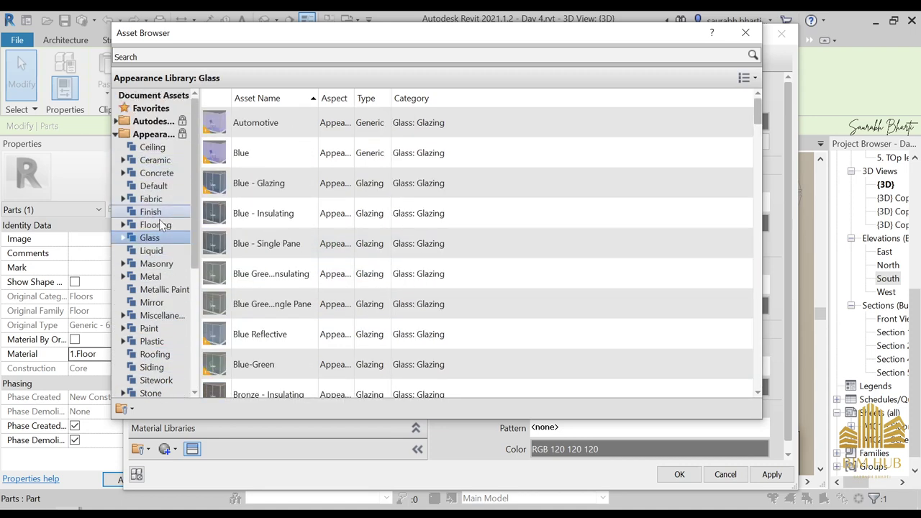
Give the kitchen floor material the Beechwood - Galliano wood flooring appearance
click(155, 225)
scroll(255, 238, down, 5)
scroll(245, 209, up, 4)
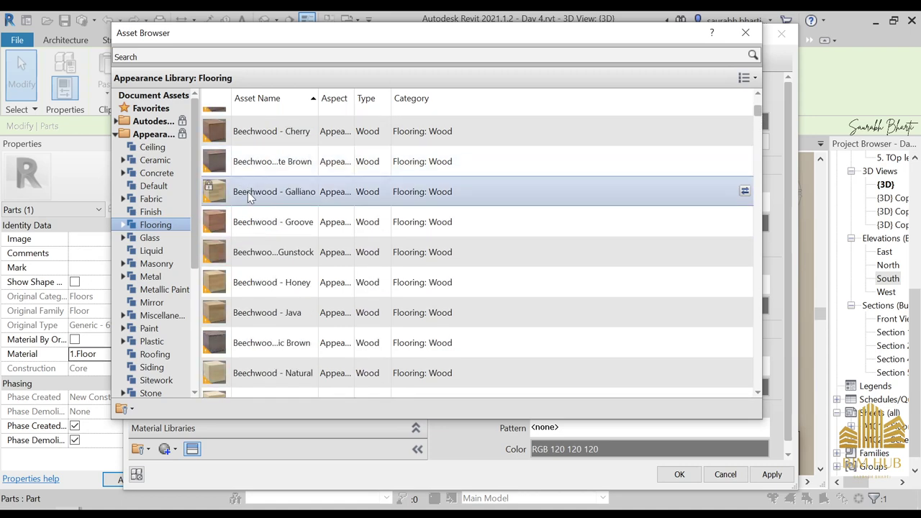
double_click(248, 191)
click(745, 37)
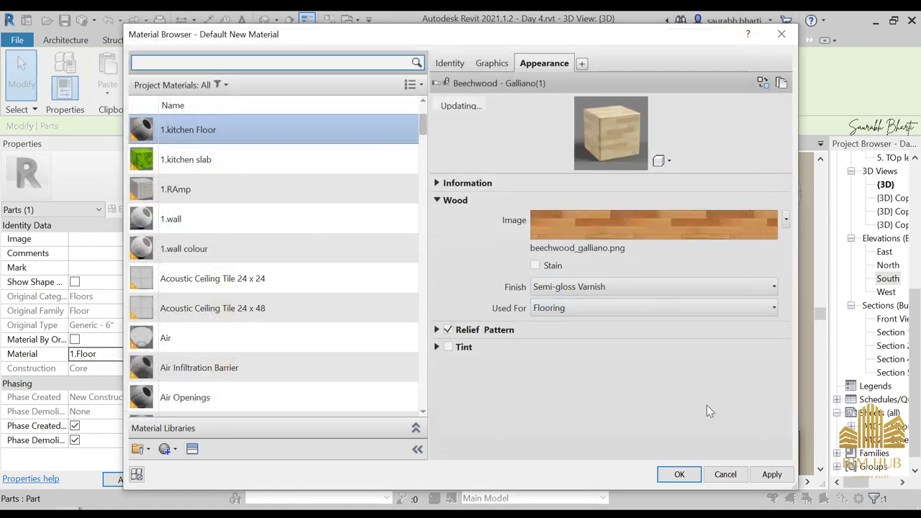
Apply the new kitchen floor material to the kitchen part and clear the selection
click(640, 292)
click(778, 477)
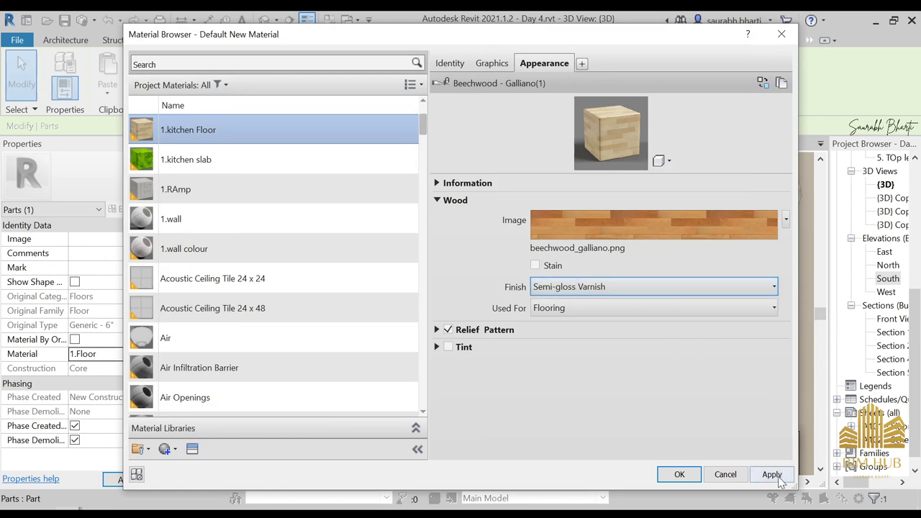
click(688, 474)
key(Return)
click(550, 330)
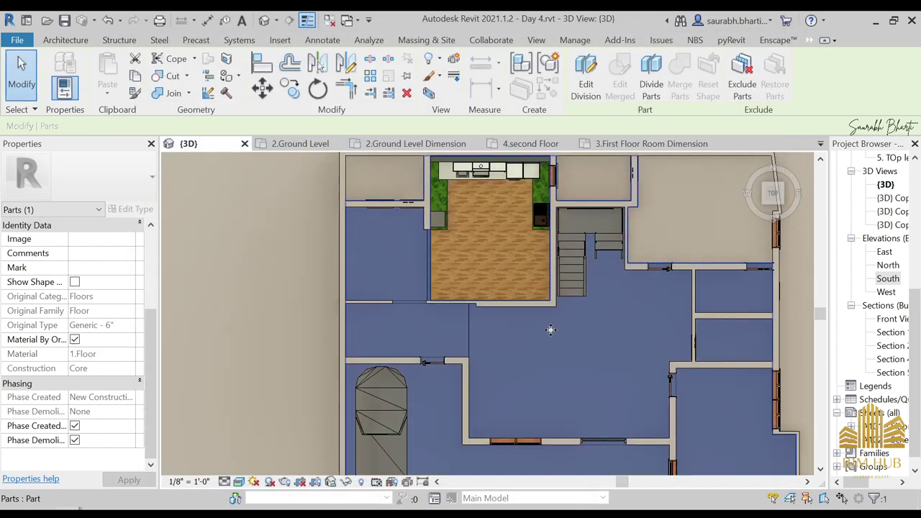
key(Escape)
Select the north-east room's floor part, stop it using the original material, and open its material for editing
middle_drag(487, 262, 323, 282)
middle_drag(454, 379, 475, 332)
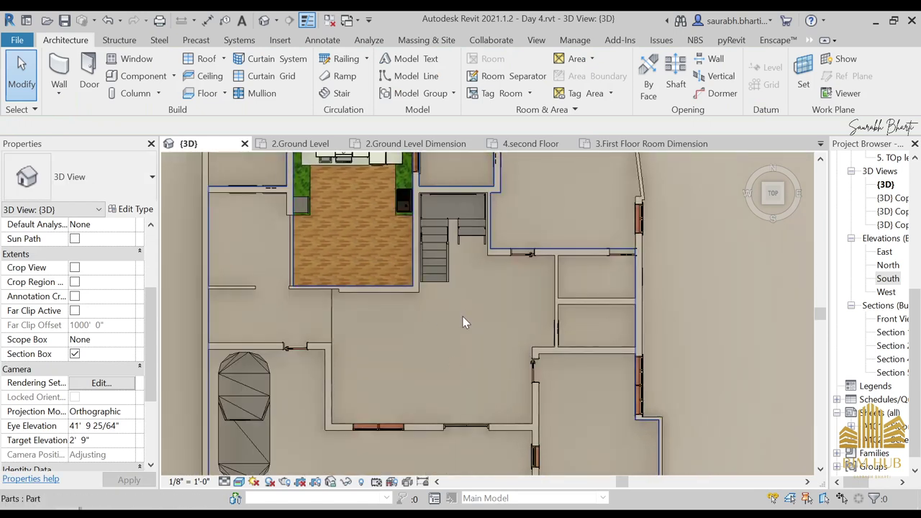
click(342, 236)
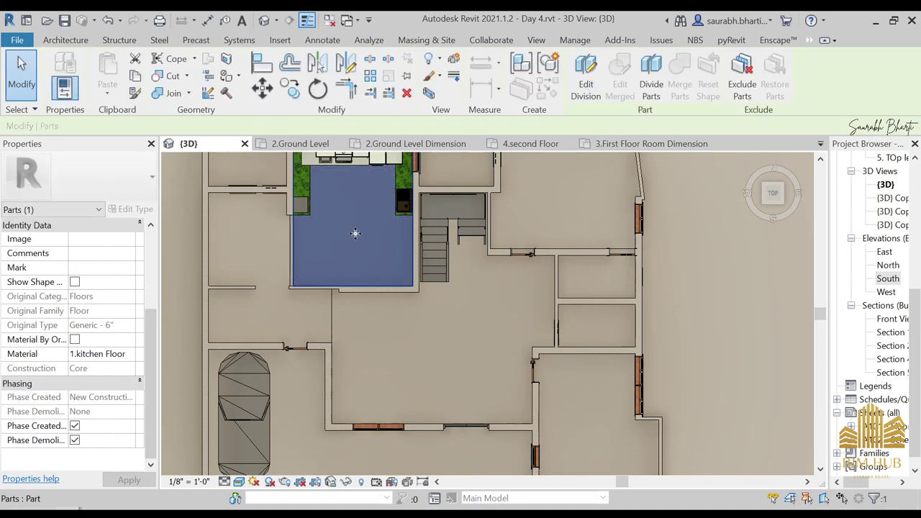
key(Escape)
click(520, 205)
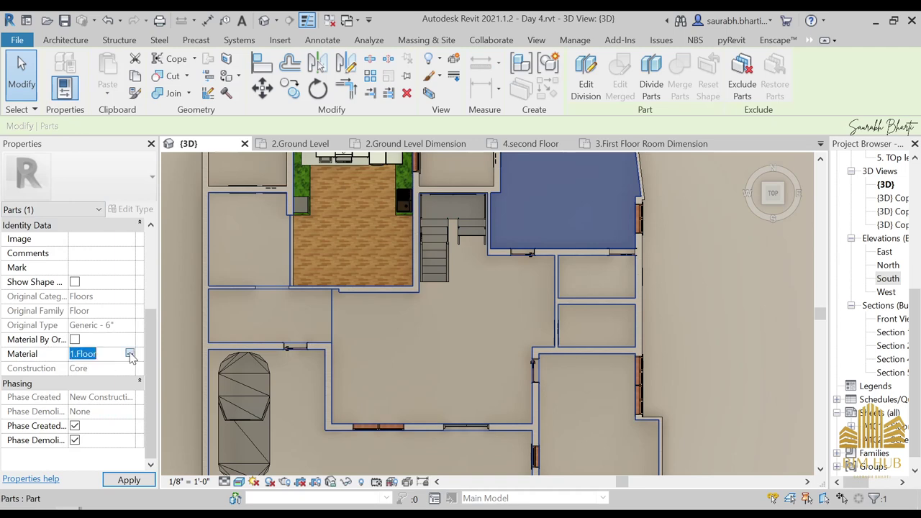
click(130, 354)
scroll(216, 399, down, 1)
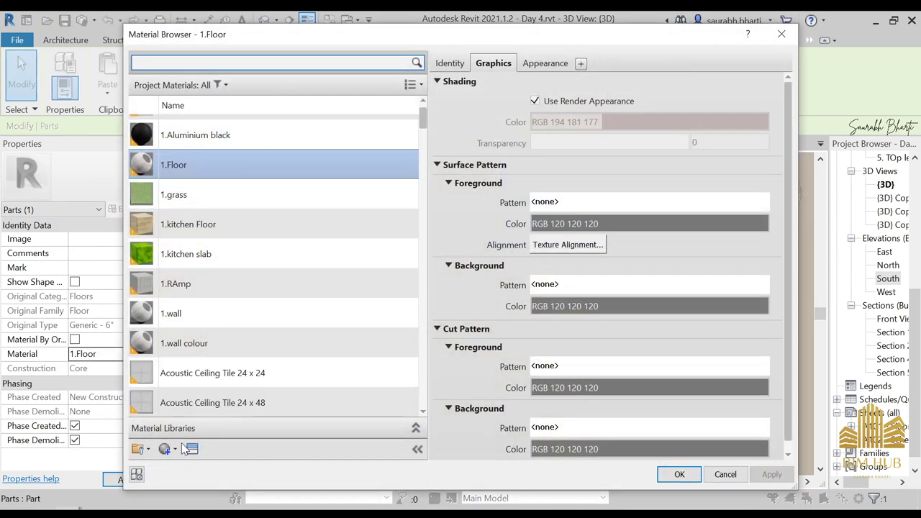
Create a new project material for the north-east room and name it "1.Bedroom Floor"
click(175, 449)
click(196, 468)
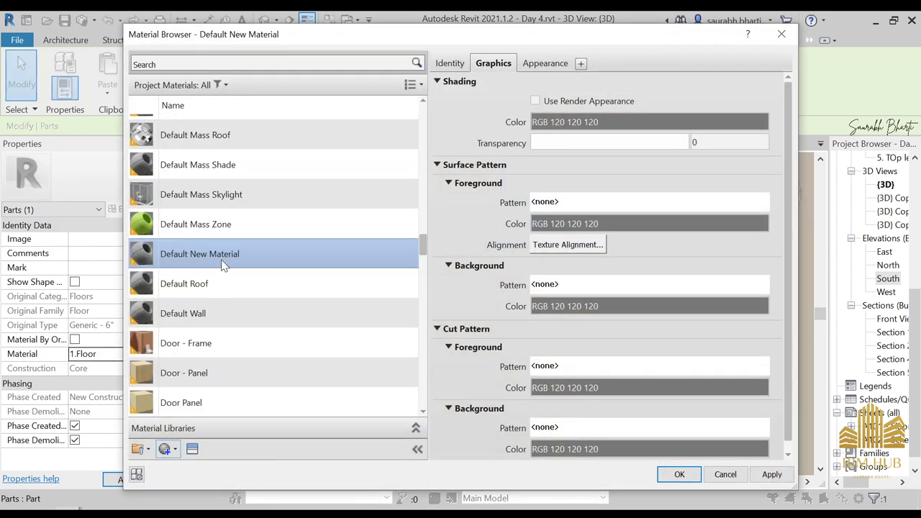
right_click(221, 259)
click(253, 297)
text(1.Bedroom)
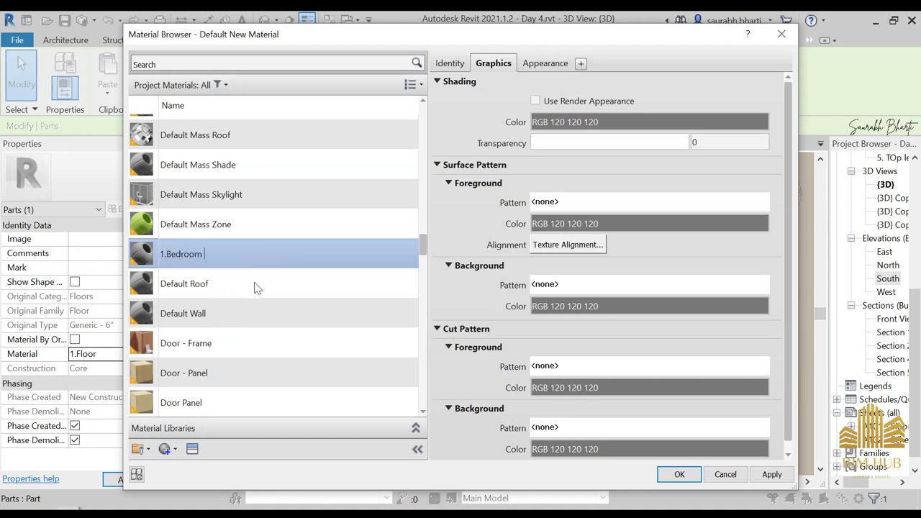
text( Floor)
key(Return)
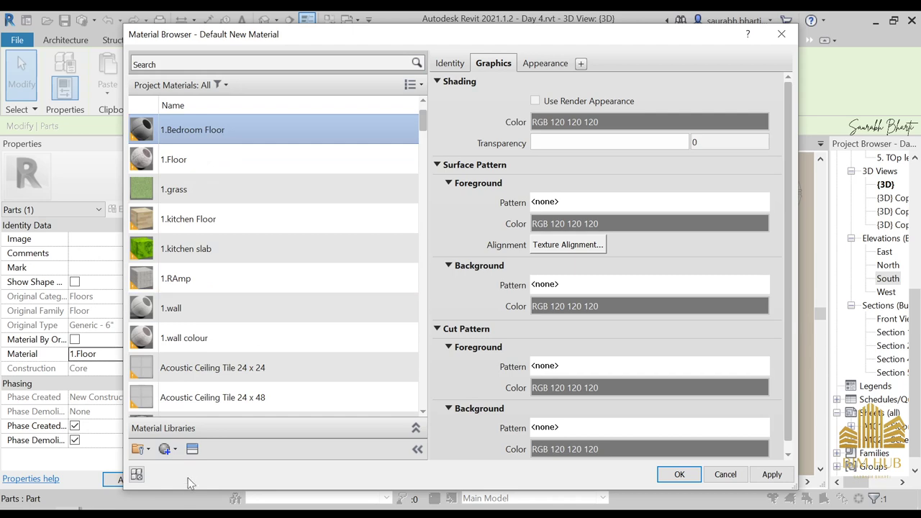
Look through the Autodesk Physical Assets and the Australian structural library for a bedroom floor finish
click(192, 449)
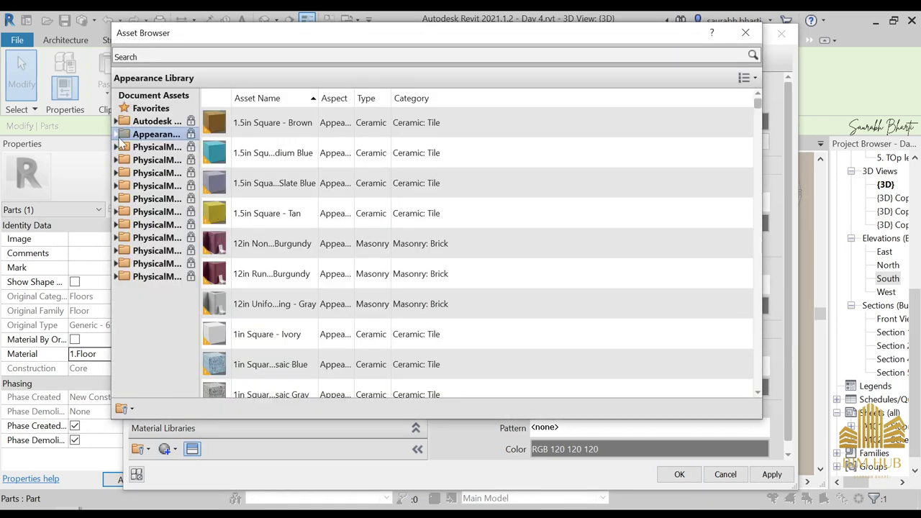
click(116, 147)
click(116, 134)
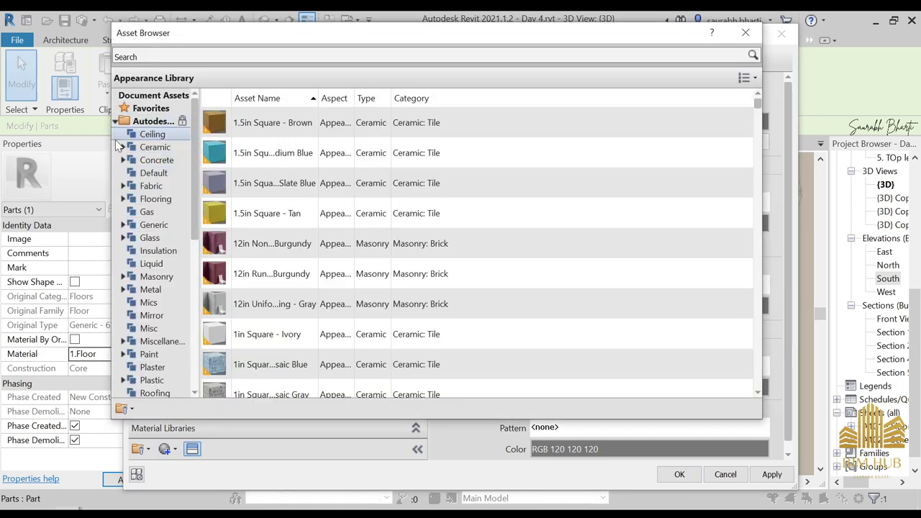
click(157, 200)
click(156, 278)
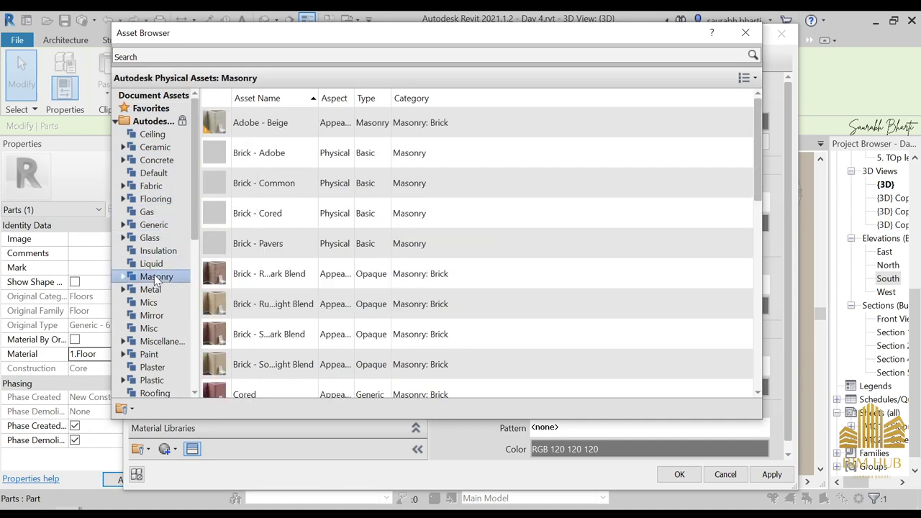
scroll(140, 302, down, 8)
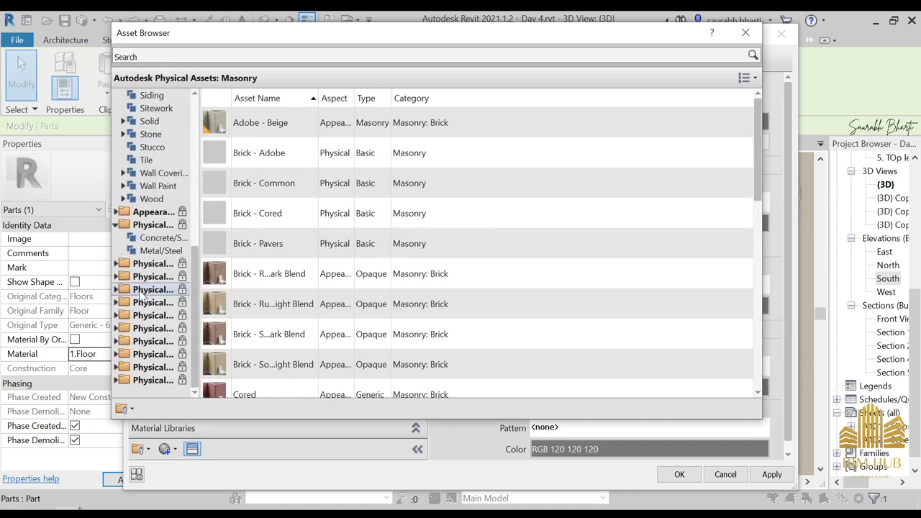
click(150, 235)
click(151, 225)
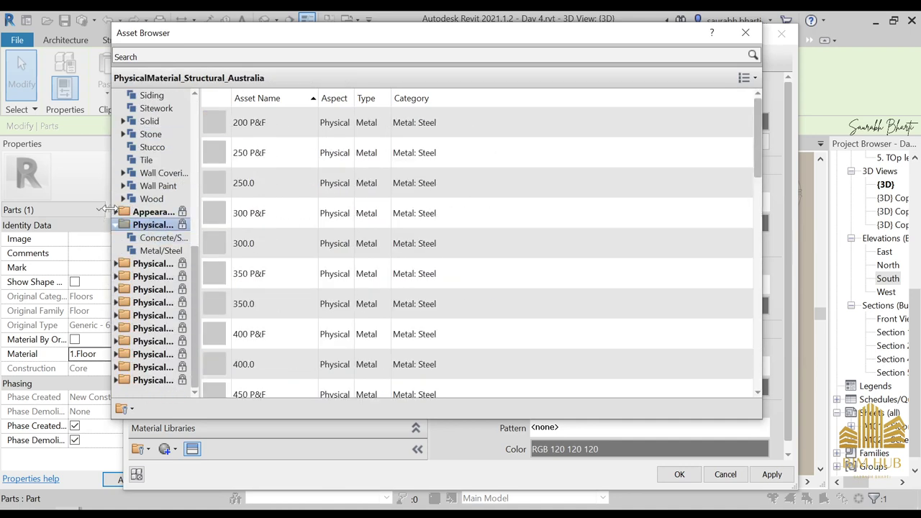
Give the bedroom floor material the Flooring - Red Oak - Oiled appearance from the Appearance Library
click(115, 212)
scroll(161, 257, down, 4)
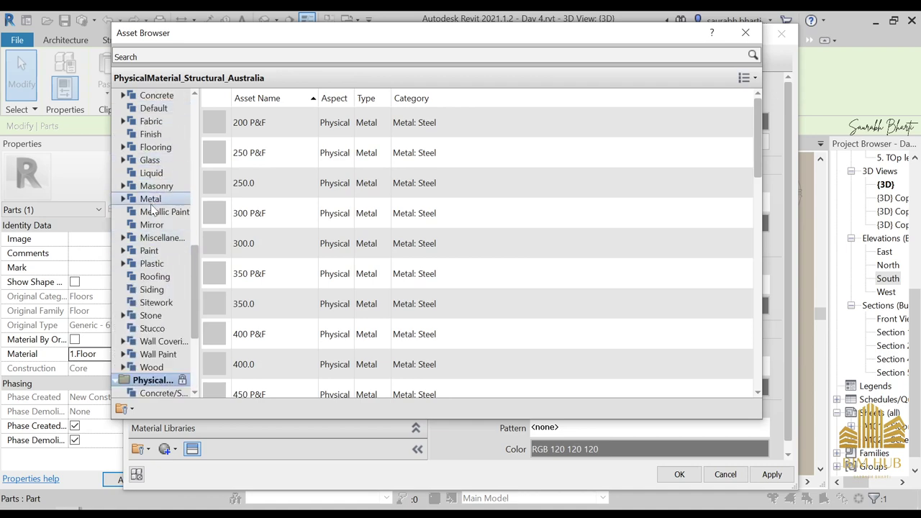
click(151, 134)
click(155, 147)
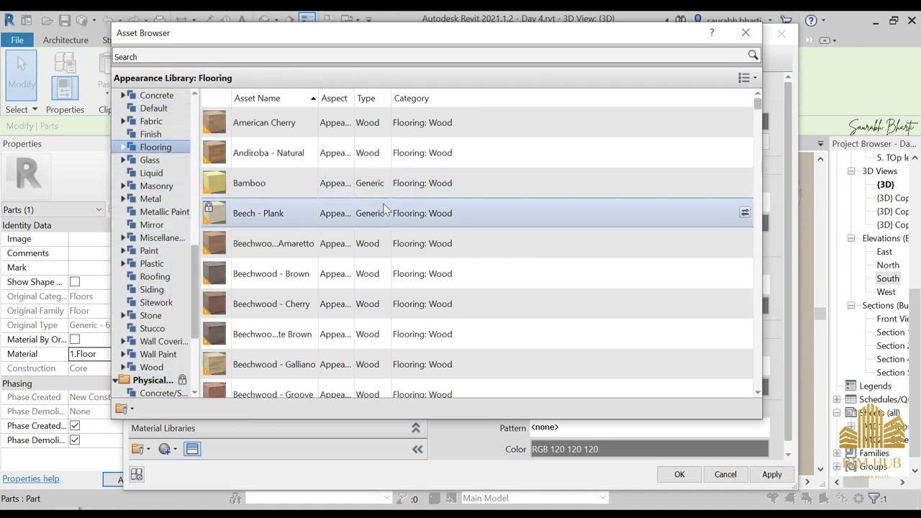
scroll(351, 223, down, 2)
scroll(336, 314, down, 3)
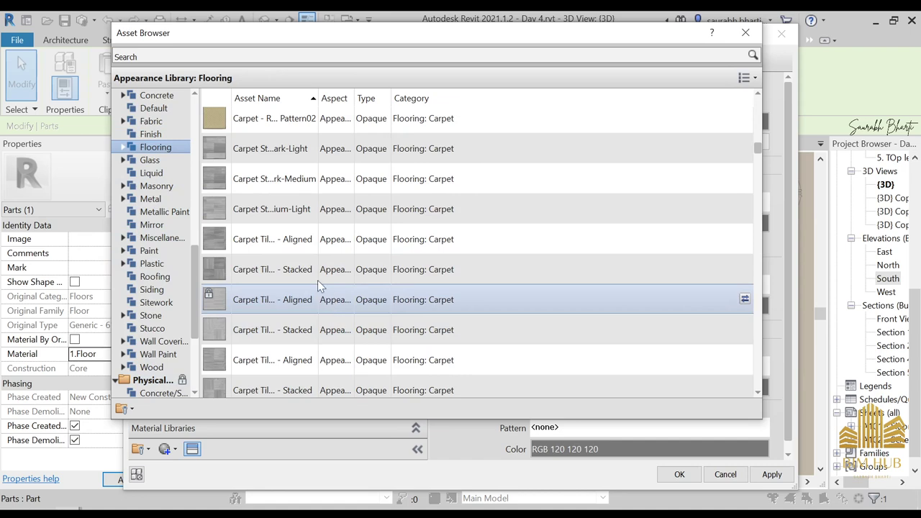
scroll(317, 280, down, 10)
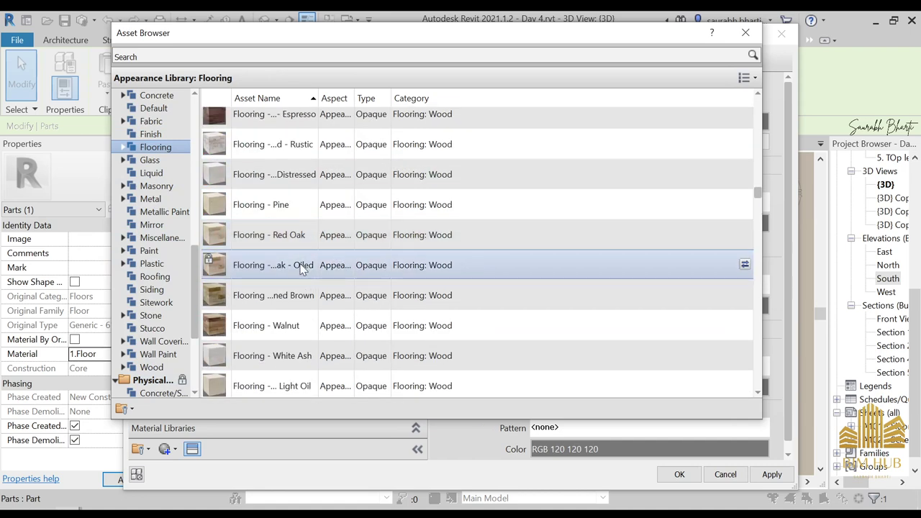
double_click(300, 268)
click(745, 33)
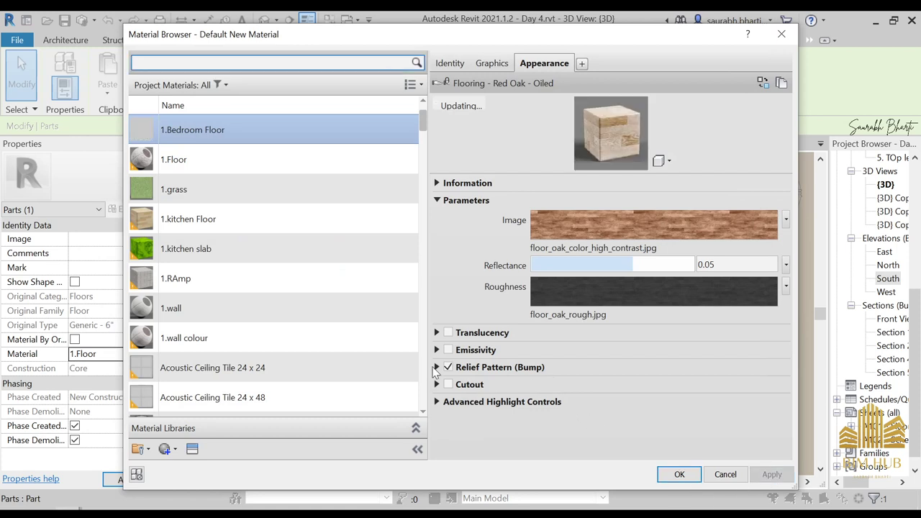
Inspect the red oak appearance's relief pattern, set its reflectance to 0.04, and apply the bedroom floor material to the part
click(436, 368)
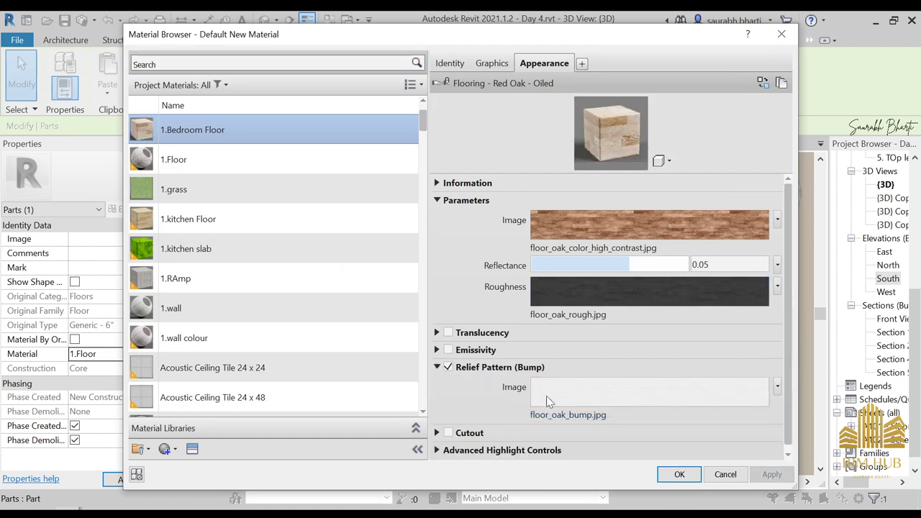
scroll(638, 288, down, 1)
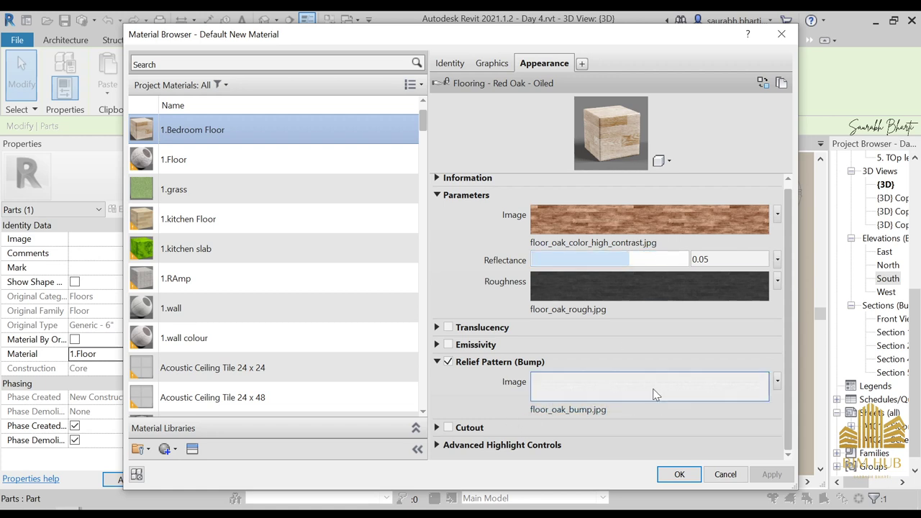
click(759, 386)
key(Escape)
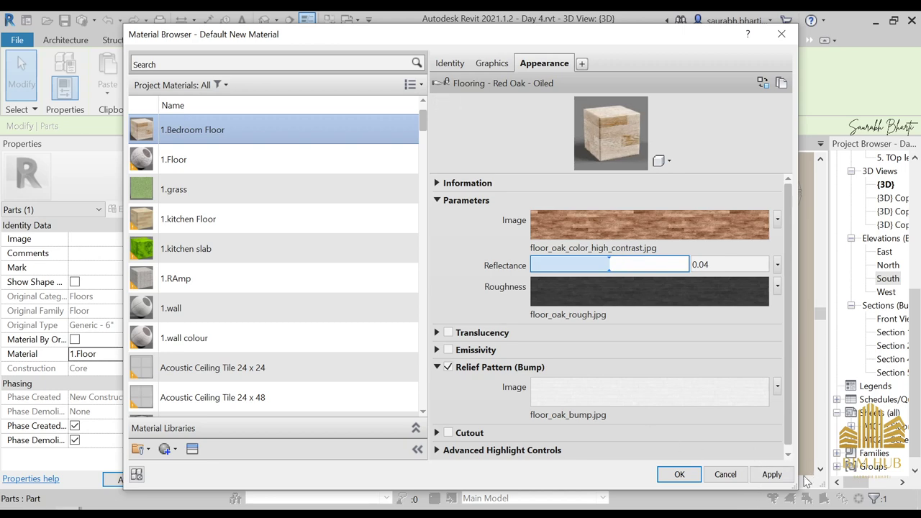
click(689, 478)
Deselect the floor part and examine the kitchen and north-east bedroom floor finishes from above
click(641, 257)
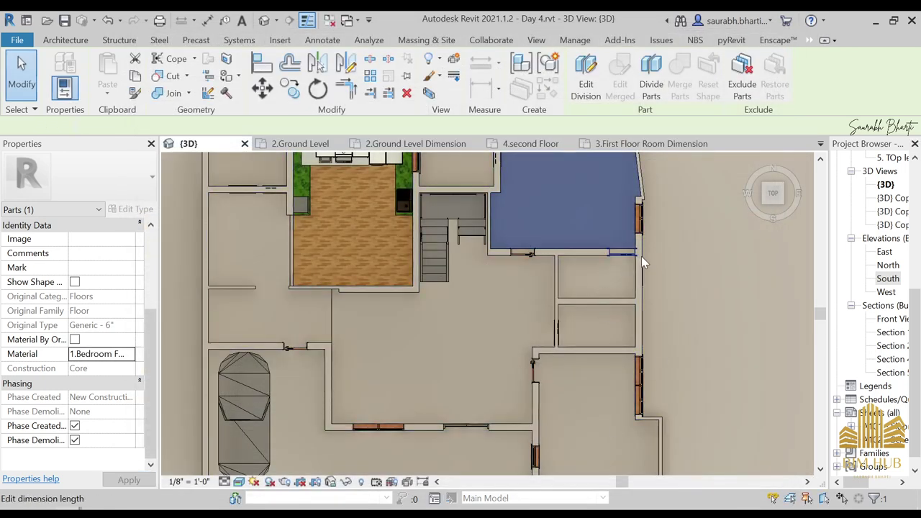
click(699, 250)
scroll(422, 236, down, 3)
scroll(502, 323, up, 1)
middle_drag(501, 323, 621, 245)
middle_drag(522, 310, 466, 363)
scroll(536, 243, up, 1)
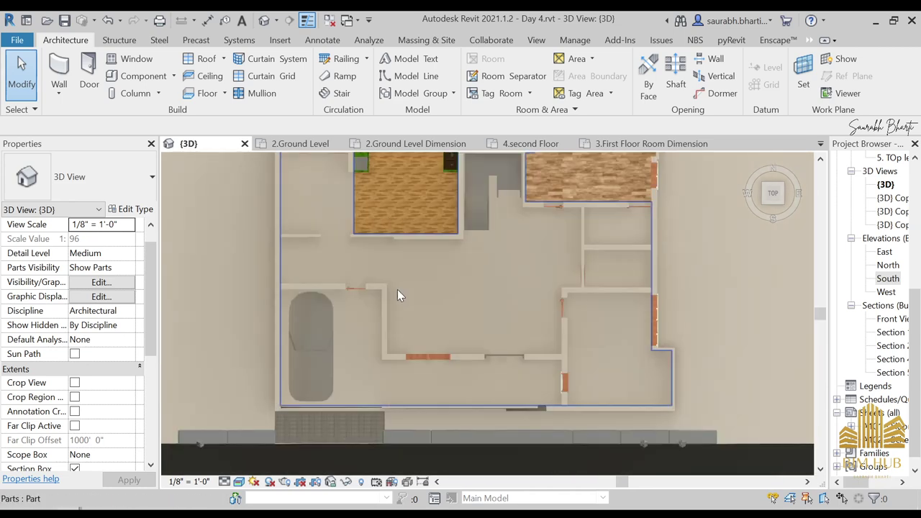
scroll(445, 281, down, 3)
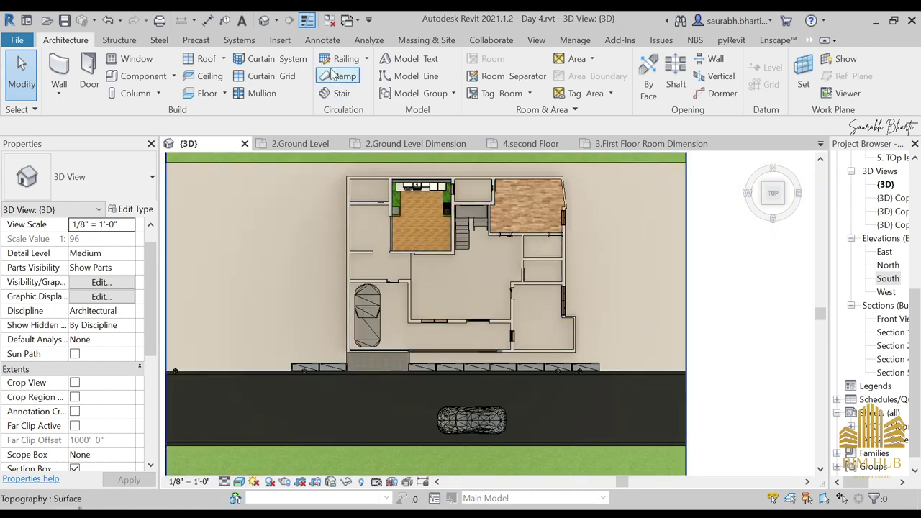
click(398, 172)
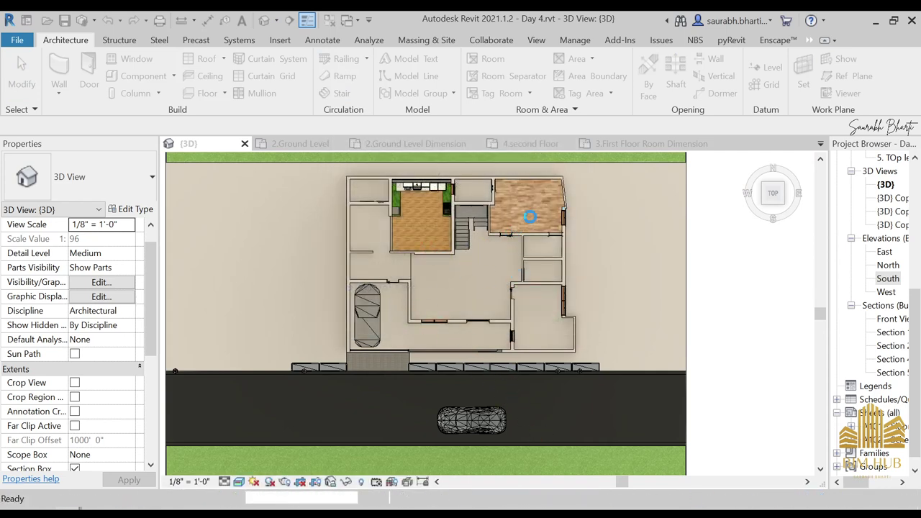
scroll(530, 217, down, 5)
scroll(491, 331, up, 9)
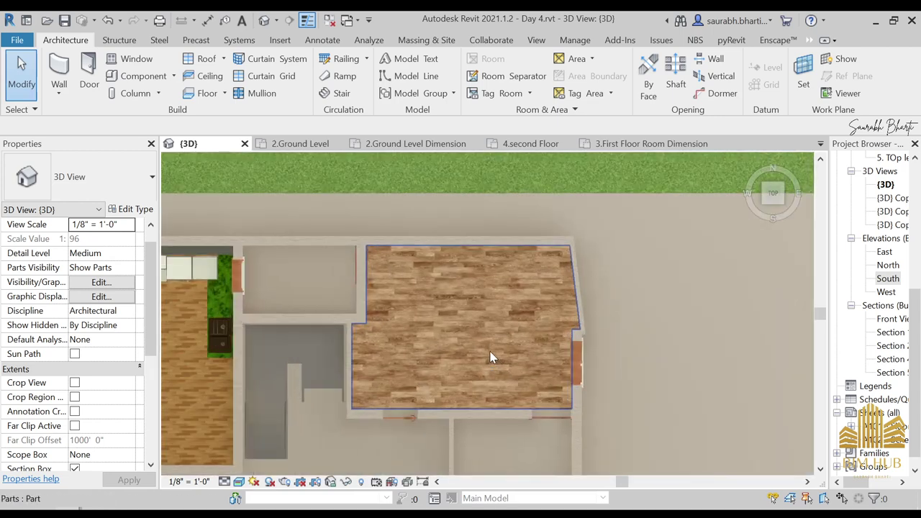
scroll(504, 339, up, 2)
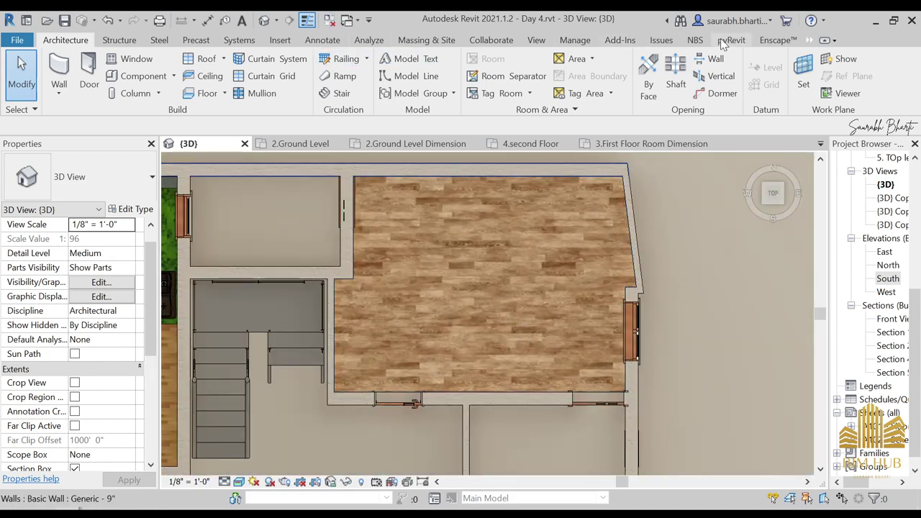
click(778, 40)
click(281, 74)
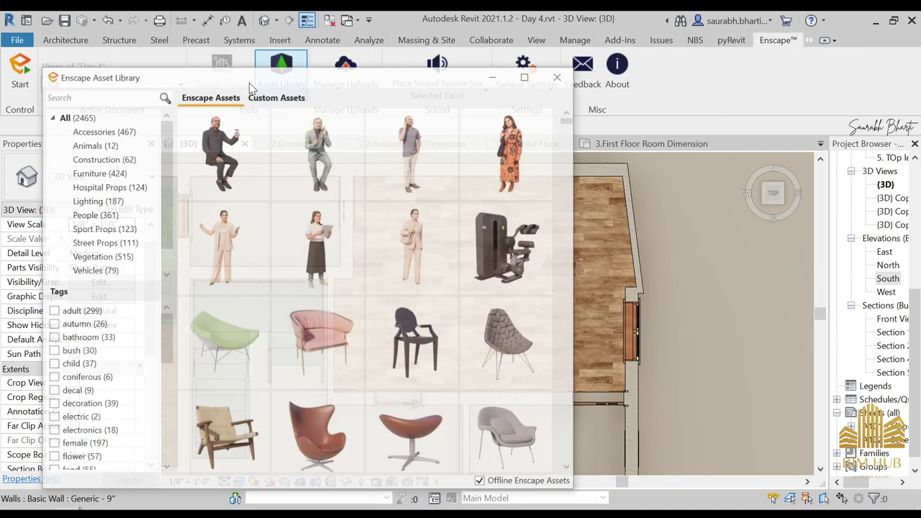
click(507, 59)
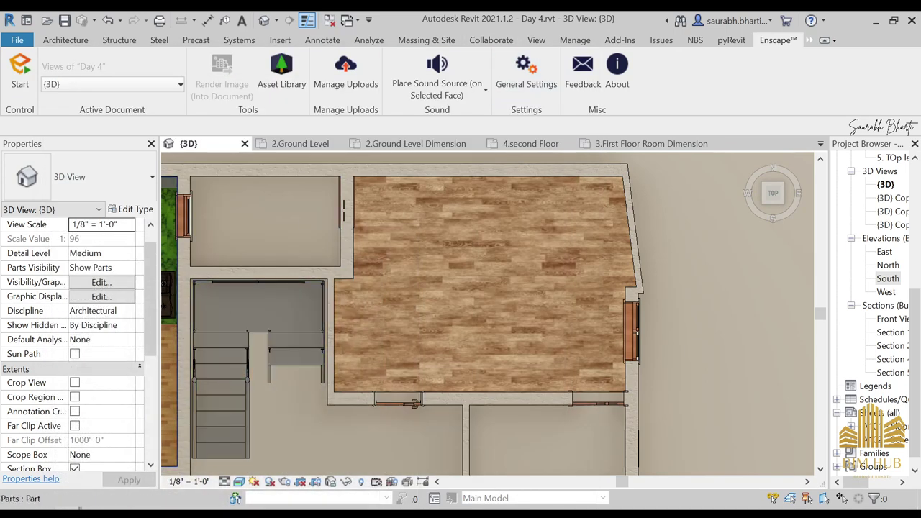
Switch to File Explorer, open the beds folder in Revit Families, and show its files as large thumbnails
click(545, 461)
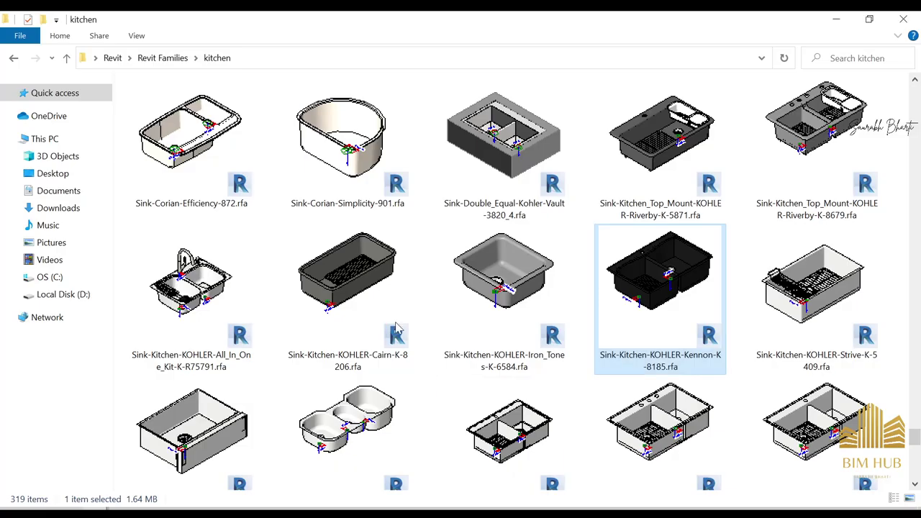
click(163, 56)
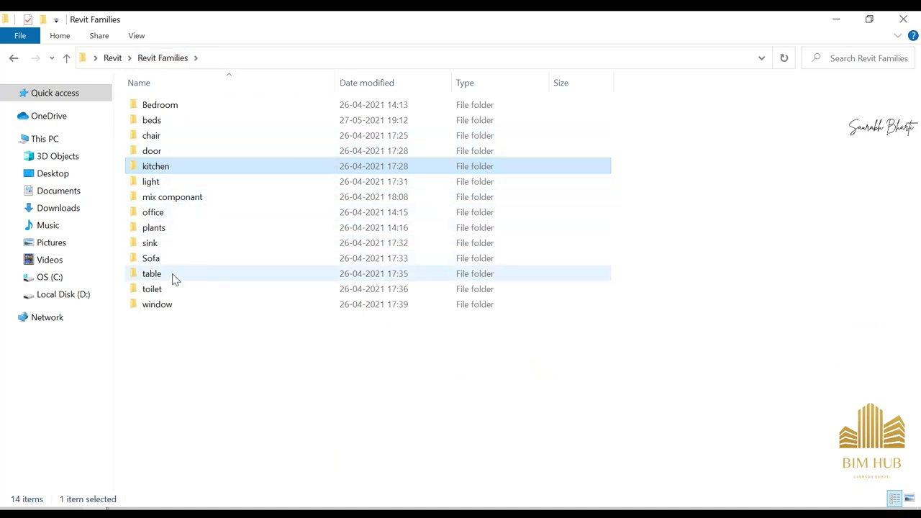
double_click(154, 121)
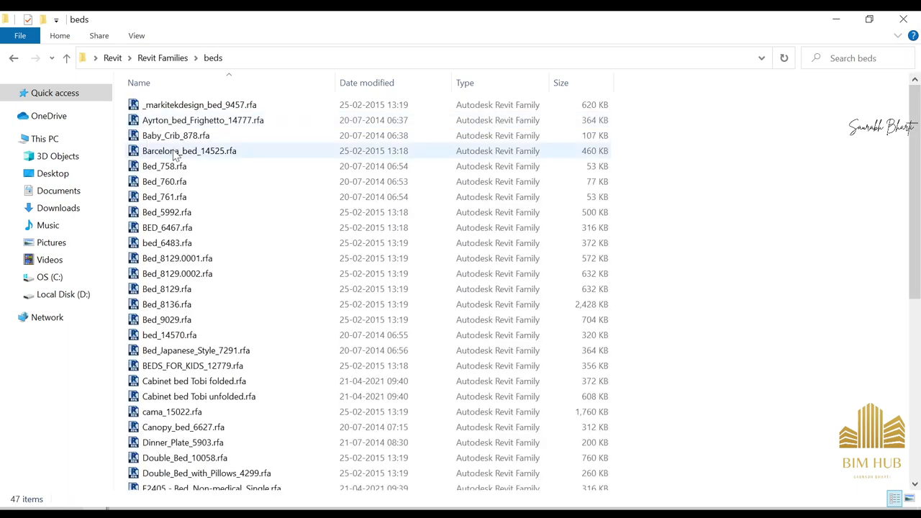
click(606, 184)
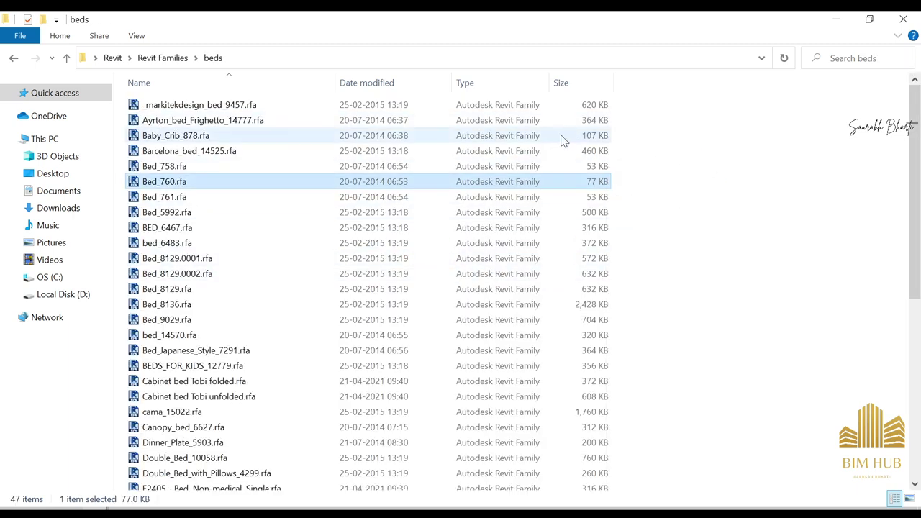
right_click(740, 153)
mouse_move(759, 164)
click(654, 163)
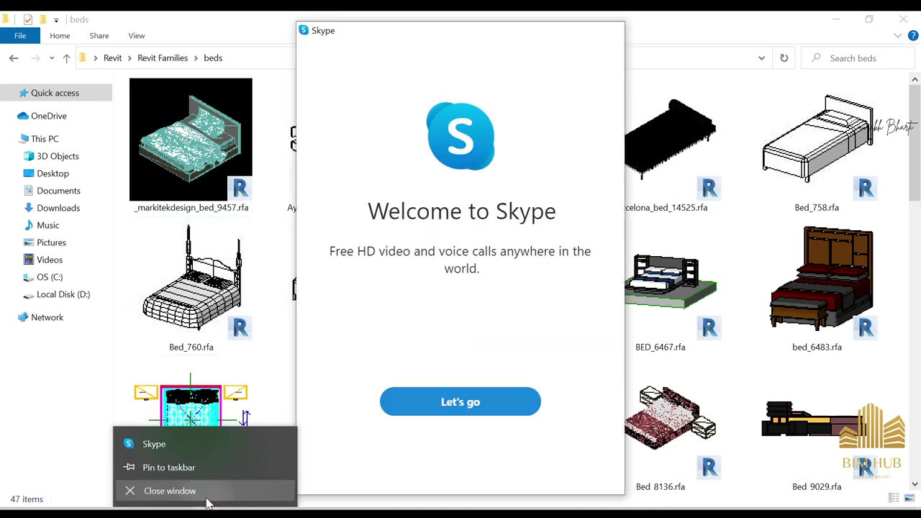
Close the Skype pop-up, look through the bed family thumbnails, and return to the Revit Families folder
click(206, 497)
scroll(450, 260, down, 6)
scroll(435, 322, down, 2)
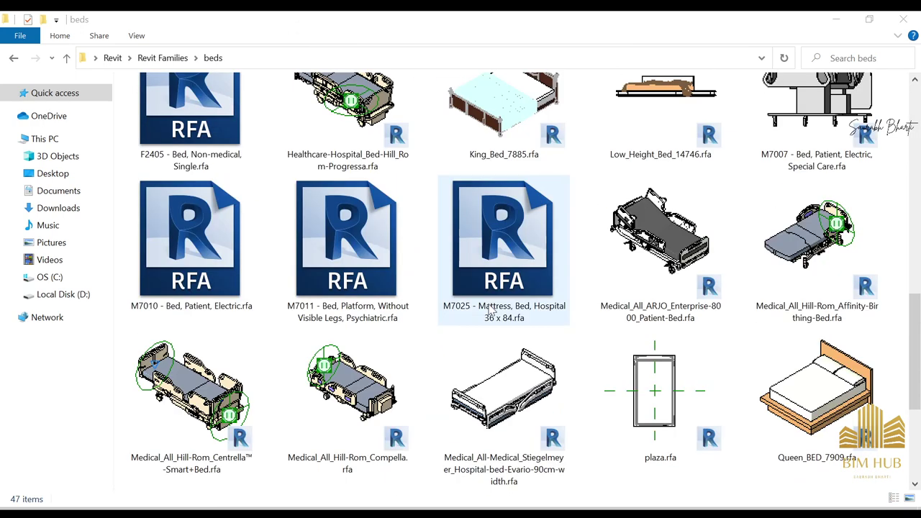
click(465, 311)
key(BackSpace)
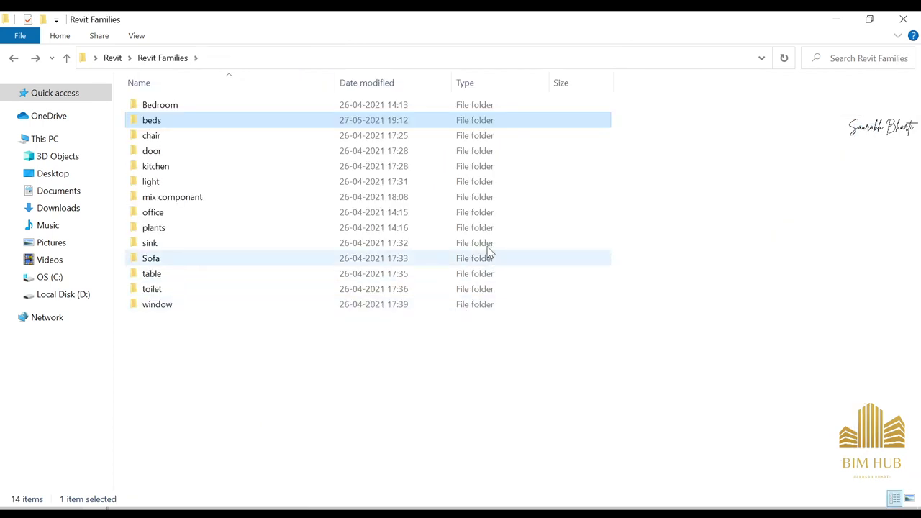
Open the Bedroom folder, show its files as large thumbnails, and look through them for bed families
double_click(360, 106)
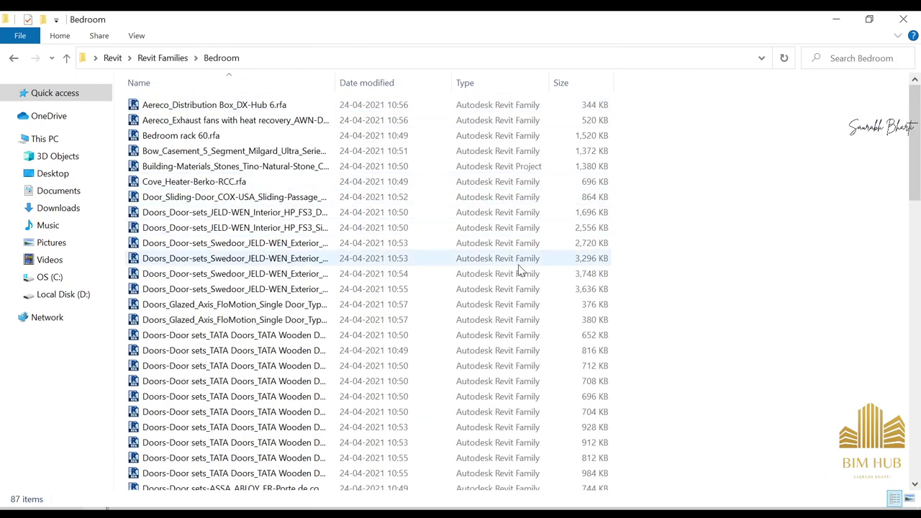
right_click(756, 186)
mouse_move(788, 196)
click(661, 197)
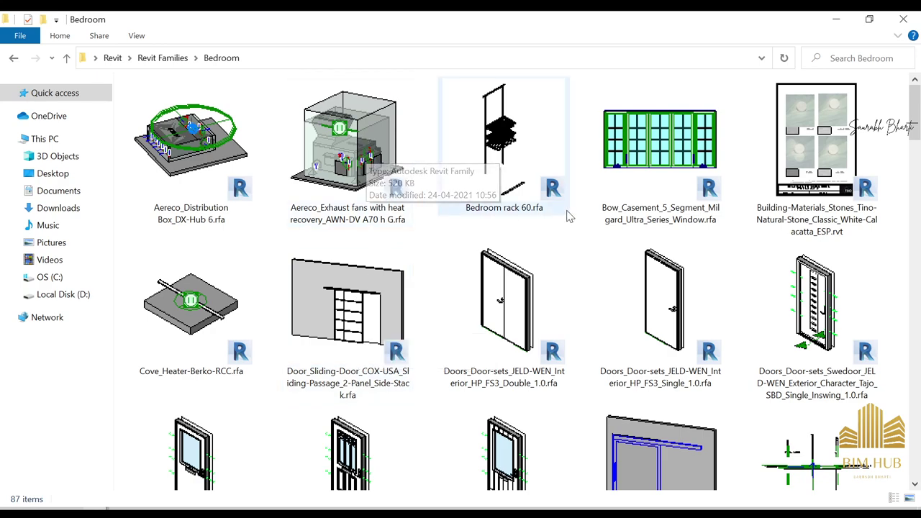
scroll(422, 413, down, 5)
scroll(422, 413, down, 15)
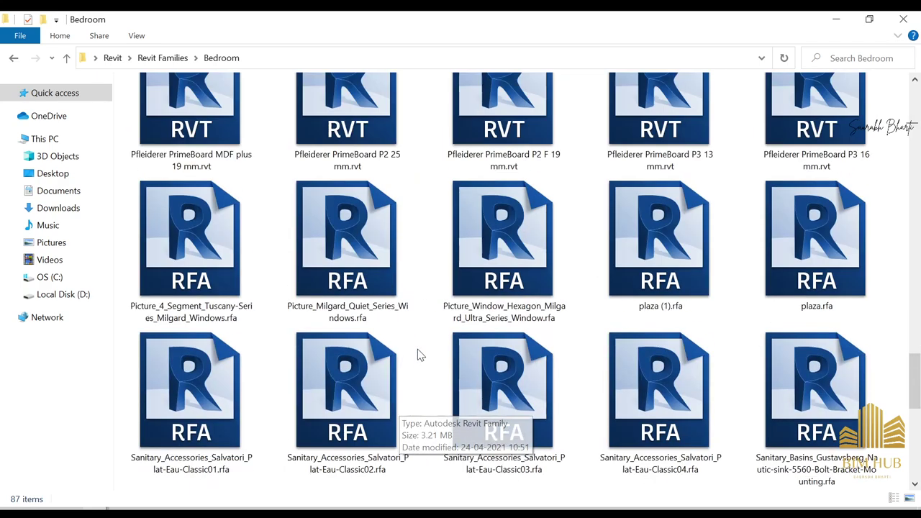
scroll(559, 358, down, 4)
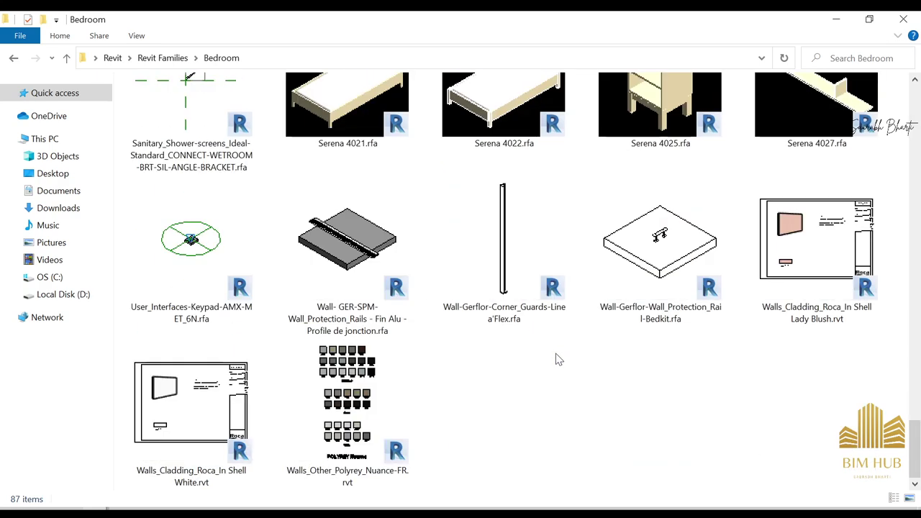
Go back to the beds folder and compare Bed_5992, BED_6467 and the other bed families
key(alt+Up)
double_click(437, 117)
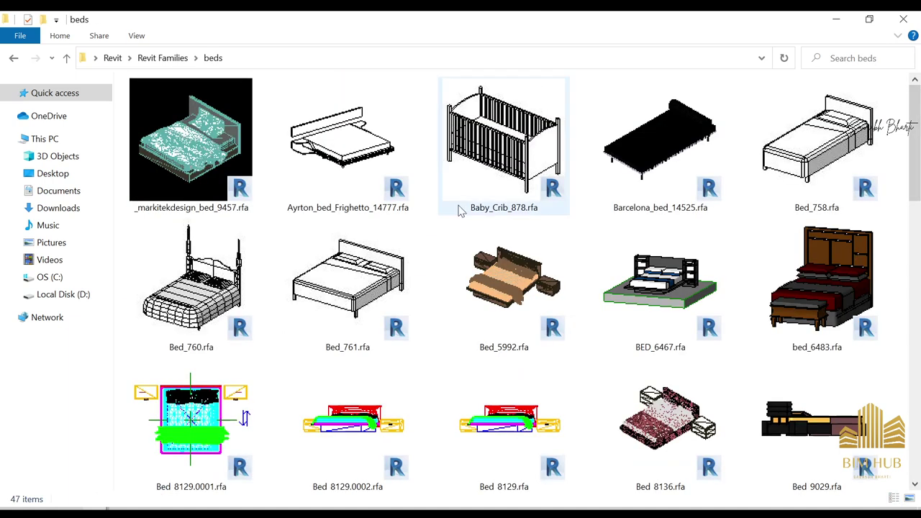
click(516, 297)
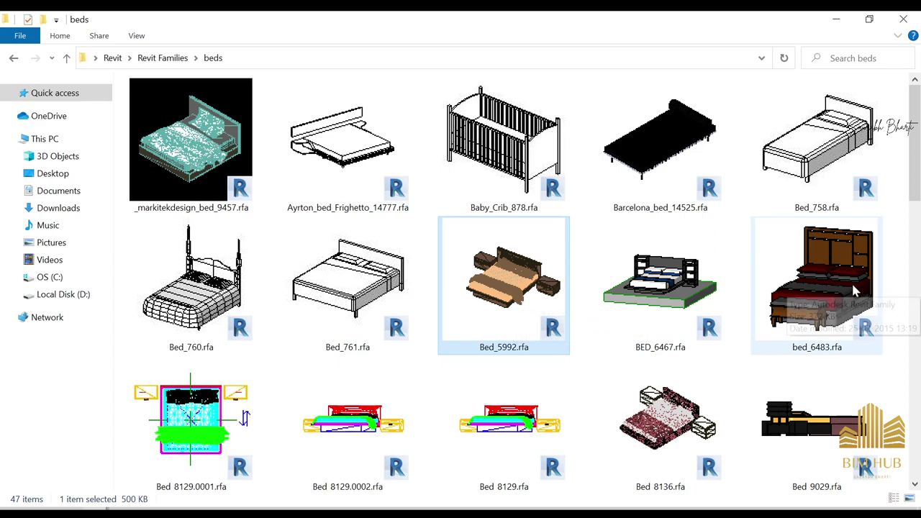
click(687, 288)
click(518, 292)
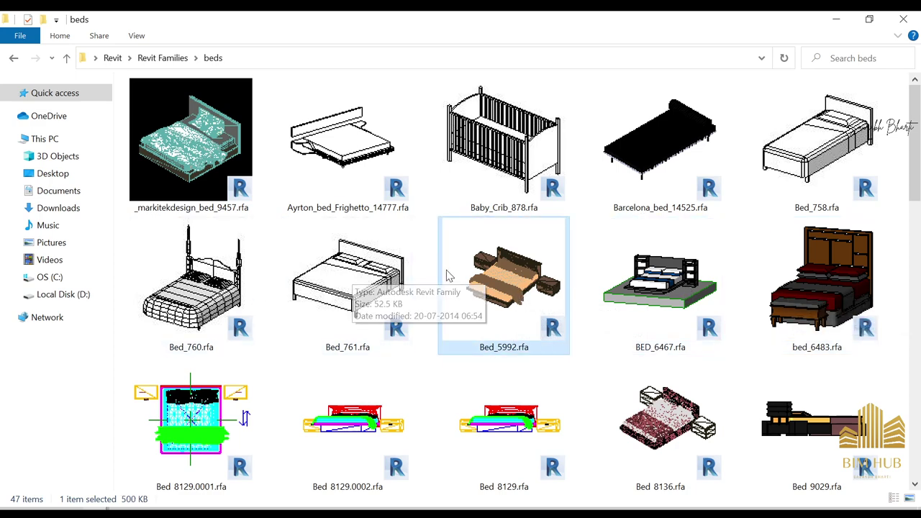
scroll(442, 288, down, 5)
scroll(441, 366, up, 5)
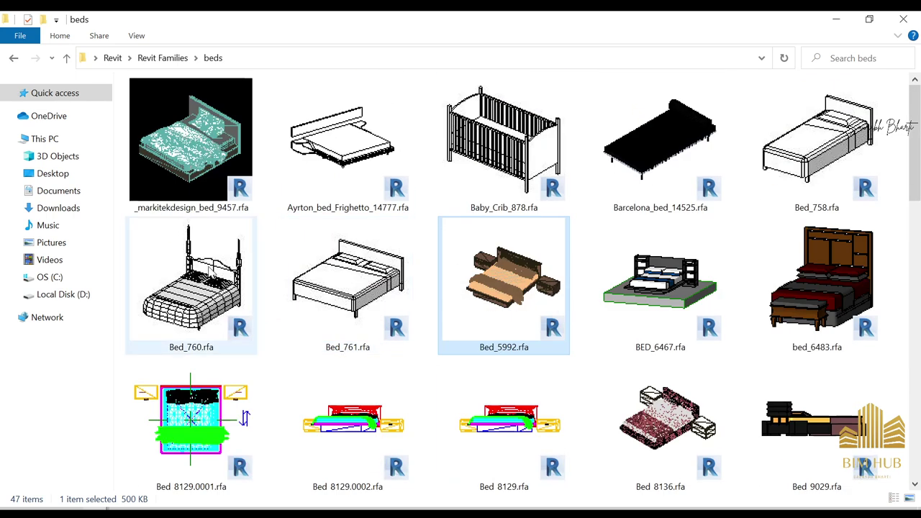
Load Bed_760.rfa into the Revit project and place it with its headboard against the north-east bedroom's north wall
drag(191, 288, 89, 468)
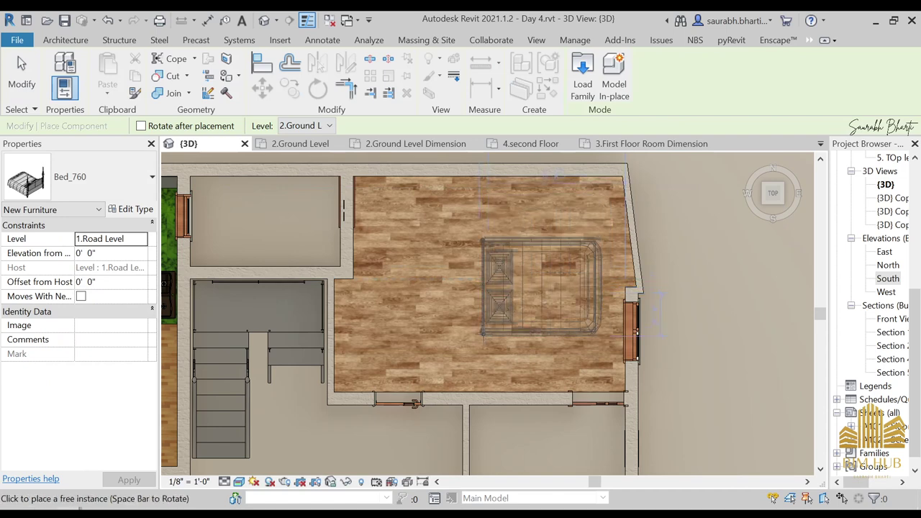
key(space)
key(space)
key(space)
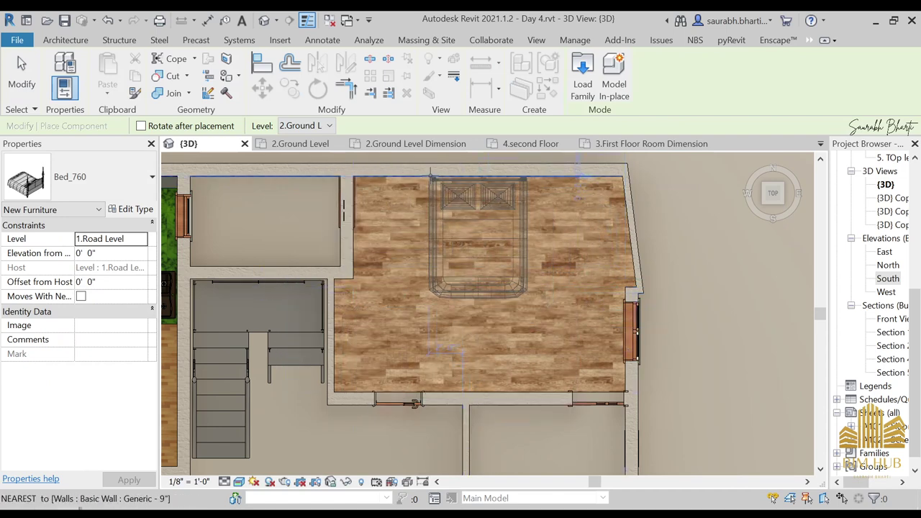
click(455, 189)
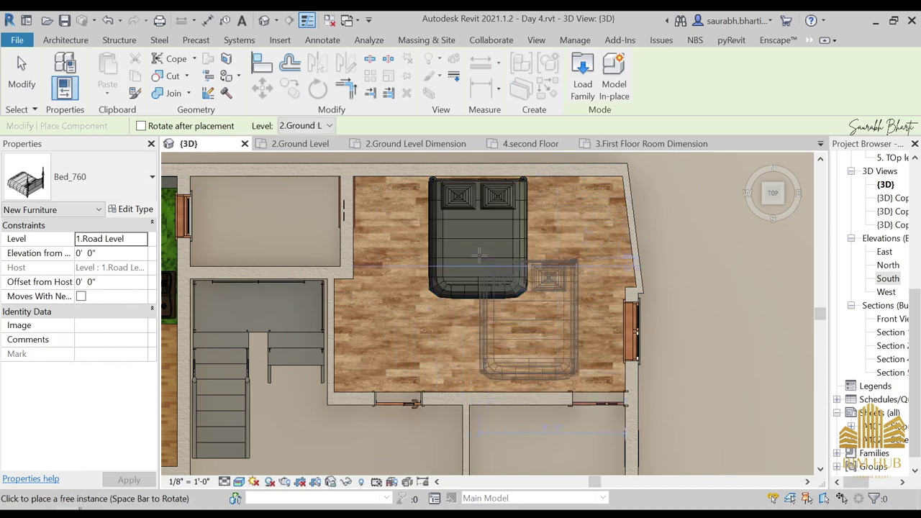
key(Escape)
key(Escape)
Load Bed_5992.rfa into the Revit project and place it in the south-east bedroom with its headboard toward the south wall
scroll(374, 318, down, 3)
middle_drag(360, 330, 598, 202)
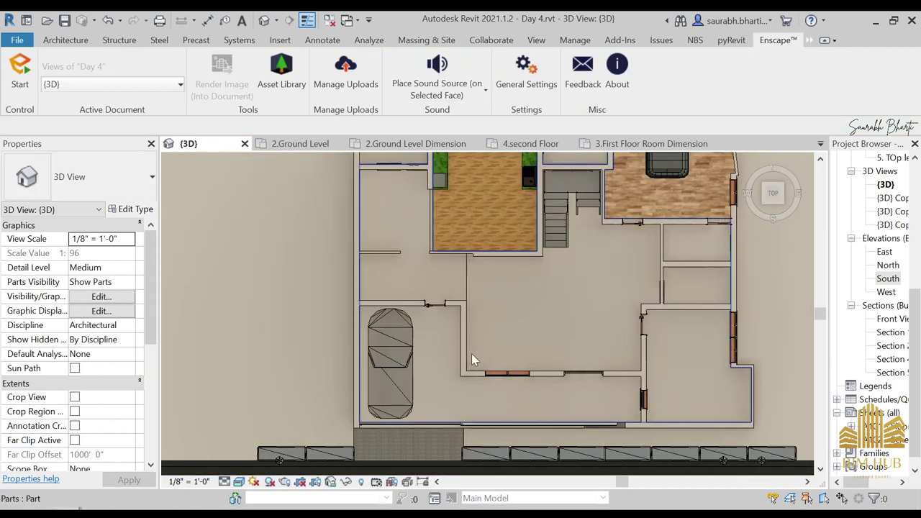
middle_drag(588, 336, 475, 263)
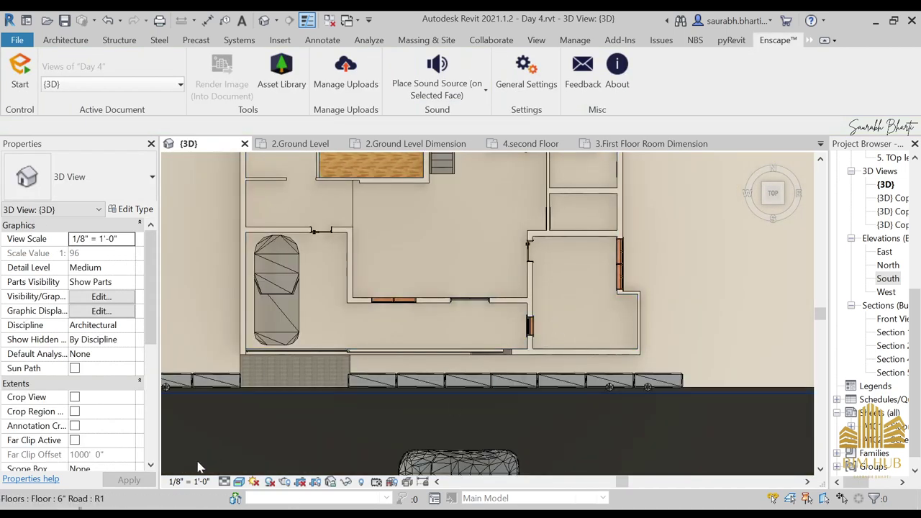
click(545, 478)
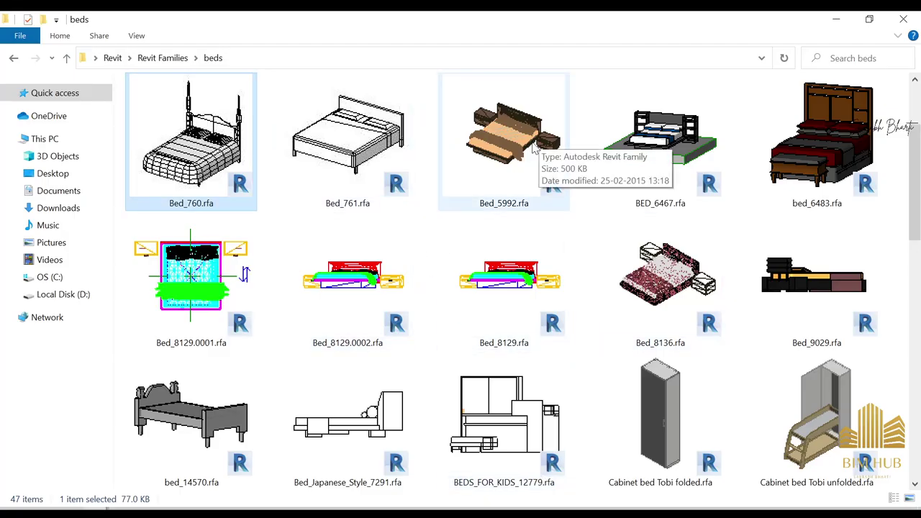
drag(523, 153, 99, 477)
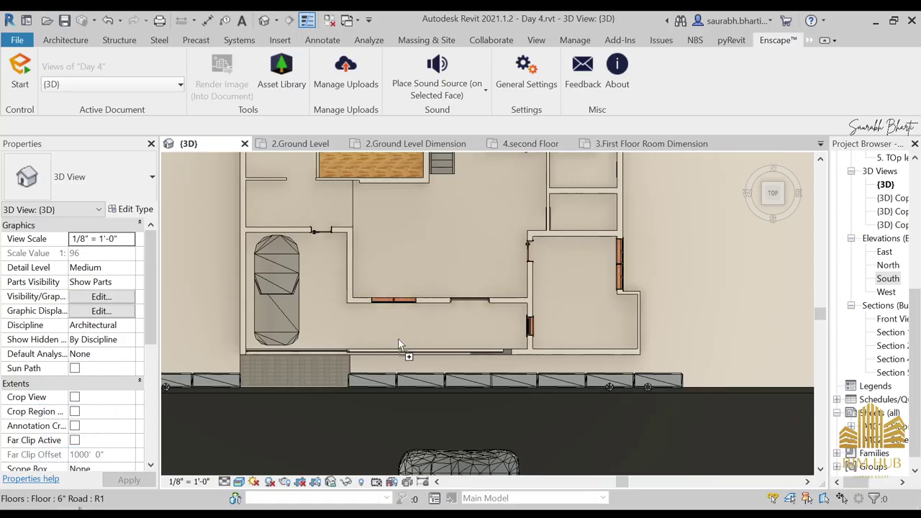
drag(400, 345, 568, 289)
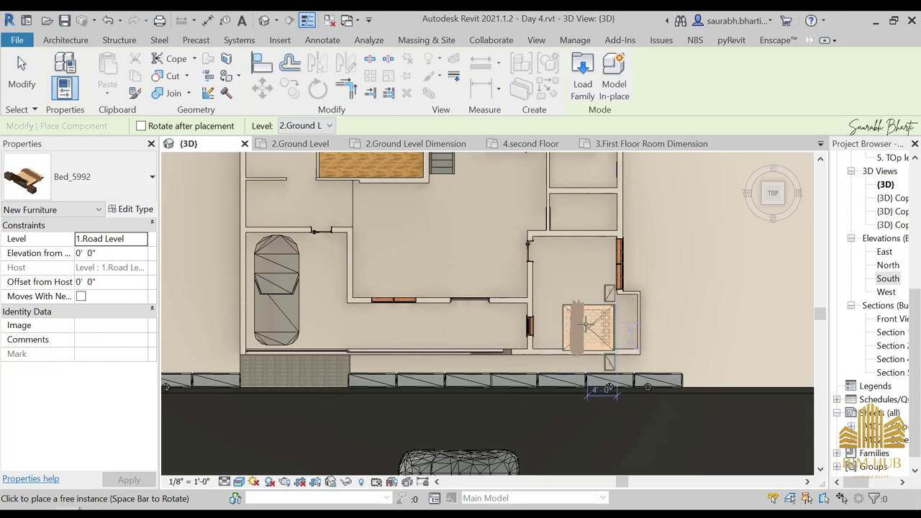
key(space)
scroll(583, 321, up, 3)
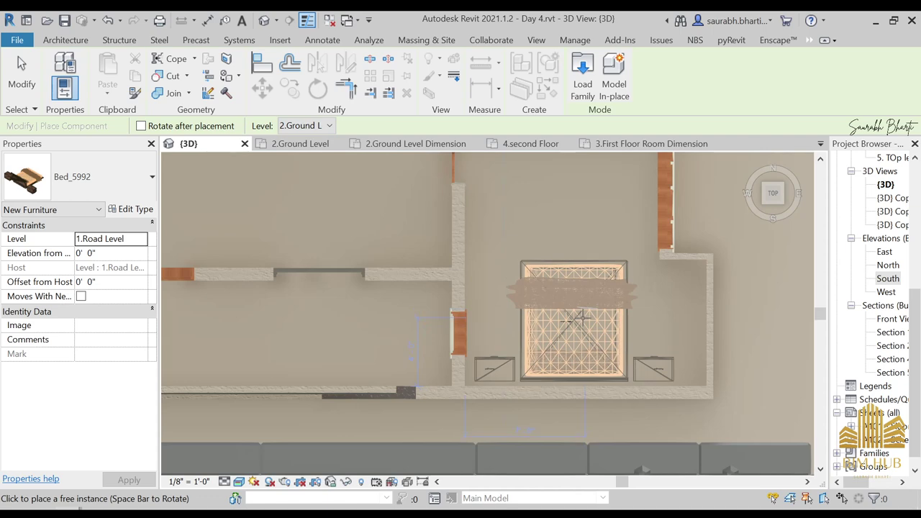
click(589, 302)
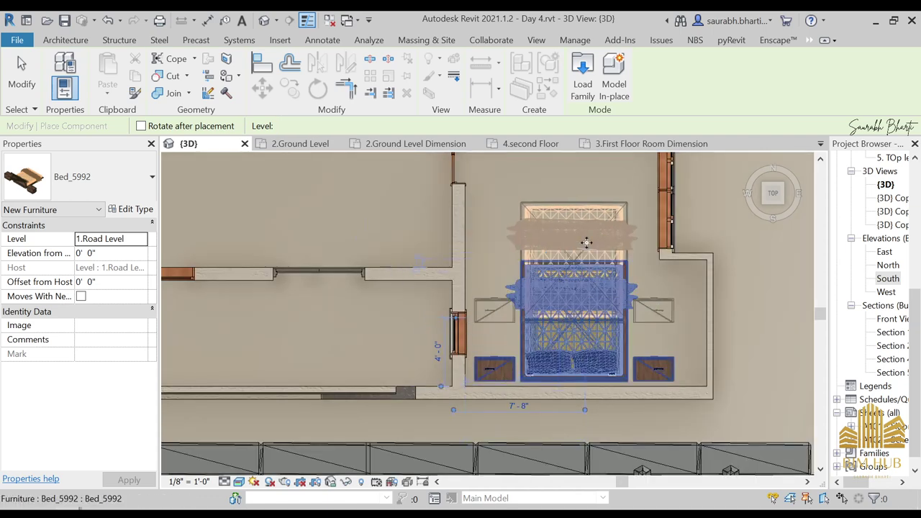
key(Escape)
key(Escape)
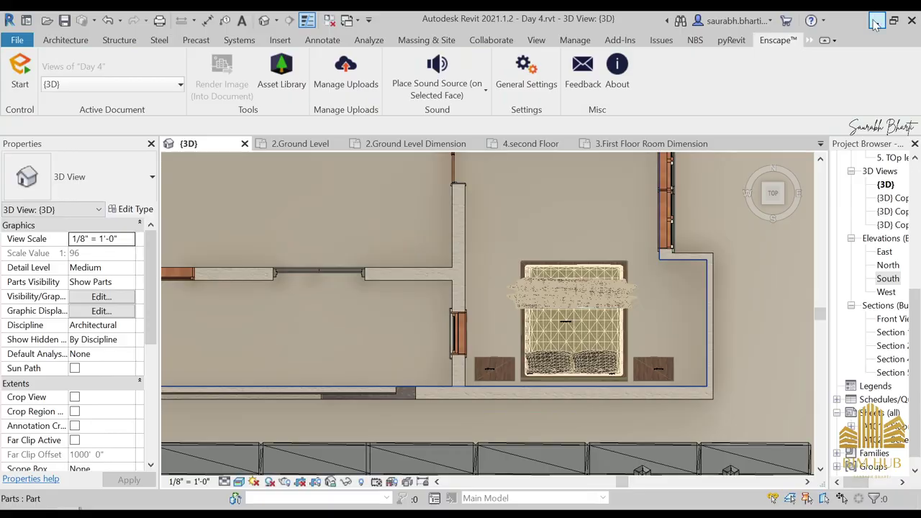
Copy Bed_760.rfa and Bed_5992.rfa from the beds folder to the desktop
click(876, 22)
ctrl+click(191, 144)
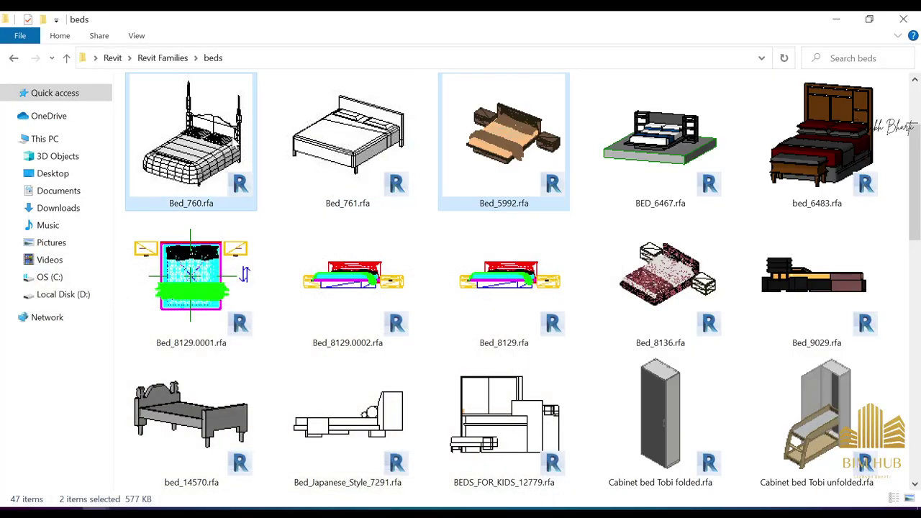
key(ctrl+c)
key(super+d)
click(168, 142)
key(ctrl+v)
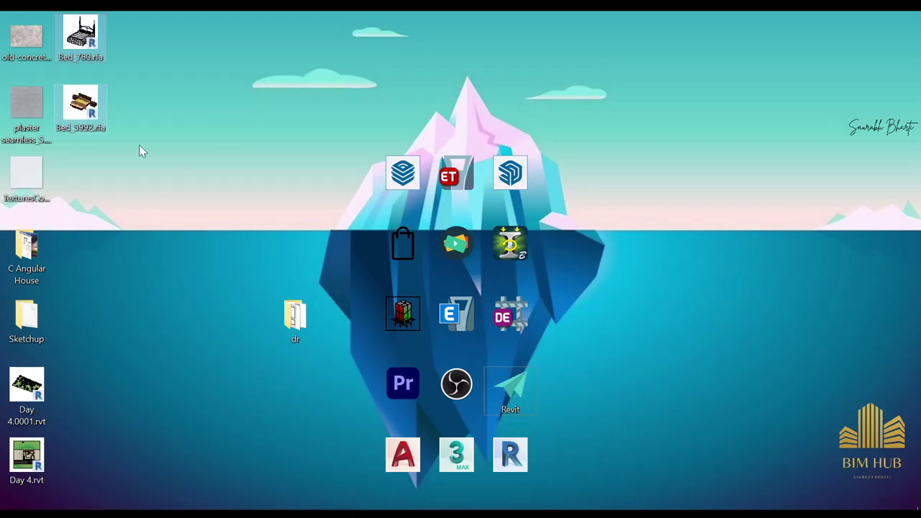
Return to the beds folder and look through all its family thumbnails for another piece of bedroom furniture
key(alt+Tab)
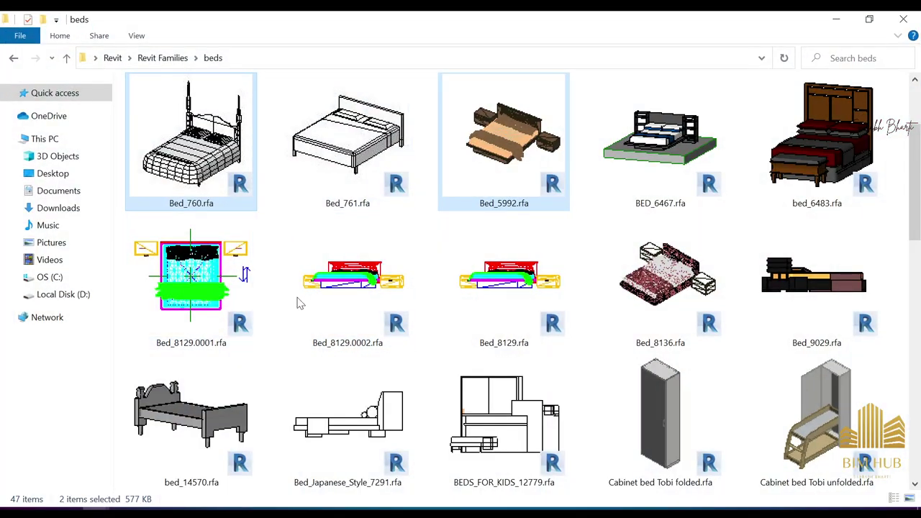
scroll(617, 329, down, 10)
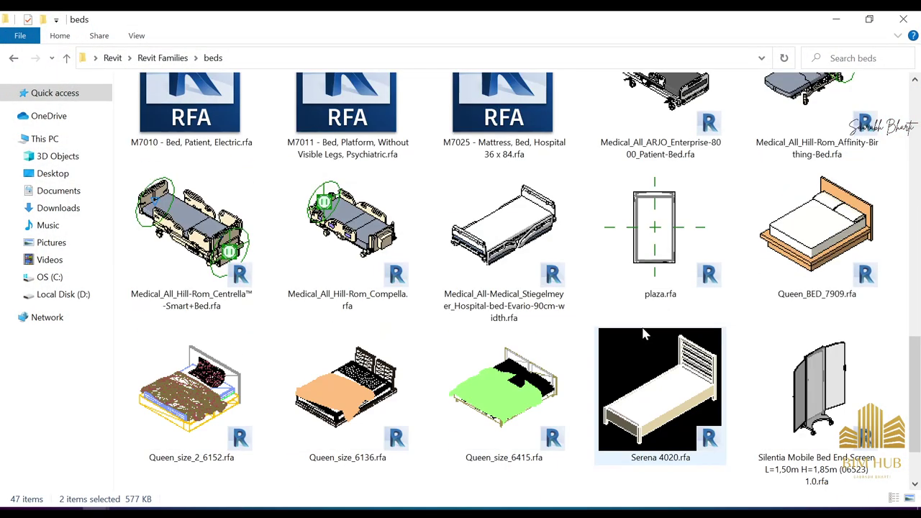
scroll(306, 259, down, 2)
scroll(288, 270, up, 4)
scroll(247, 238, down, 4)
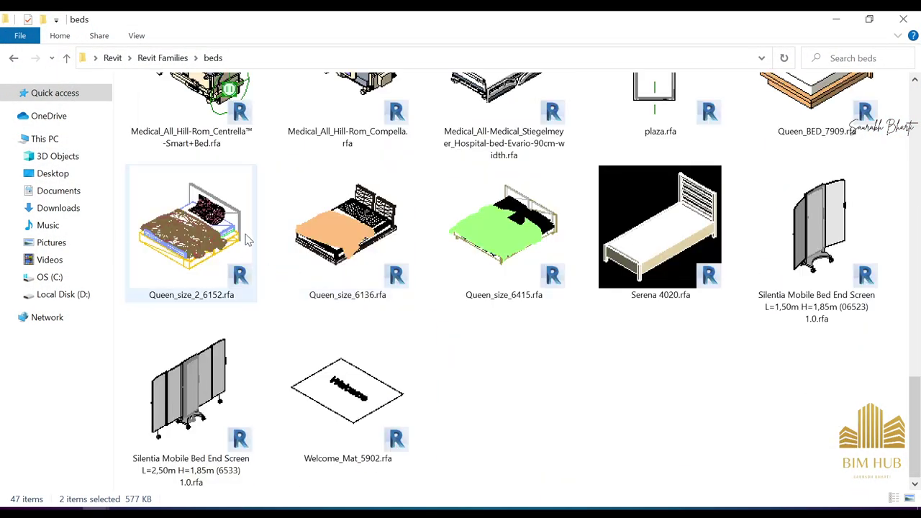
scroll(460, 242, up, 10)
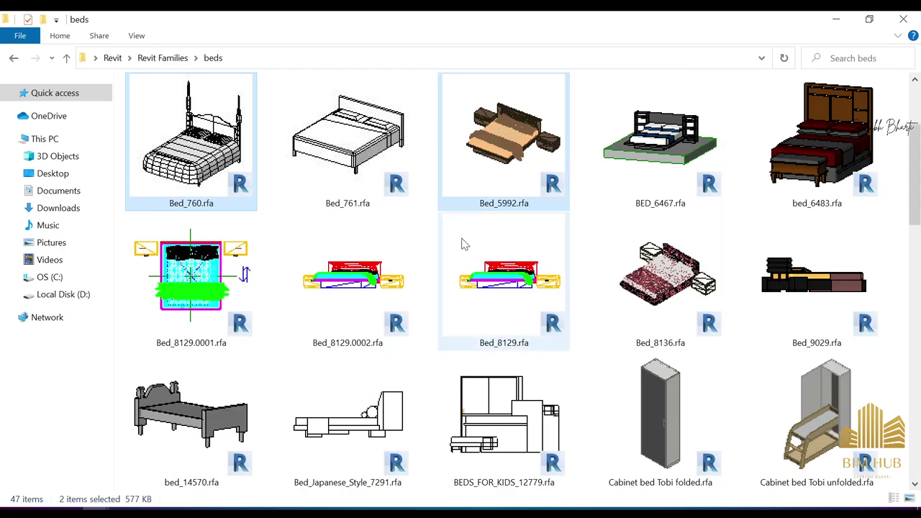
scroll(462, 242, down, 3)
scroll(466, 232, down, 6)
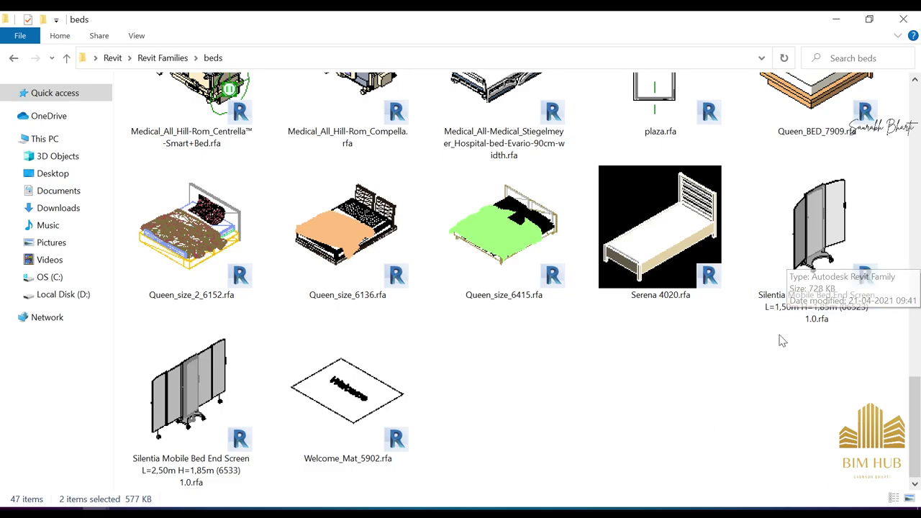
Load the Silentia Mobile Bed End Screen L=1,50m family into Revit and place it upright along the south-east bedroom's west wall, between door and window
drag(776, 320, 308, 383)
drag(625, 307, 625, 309)
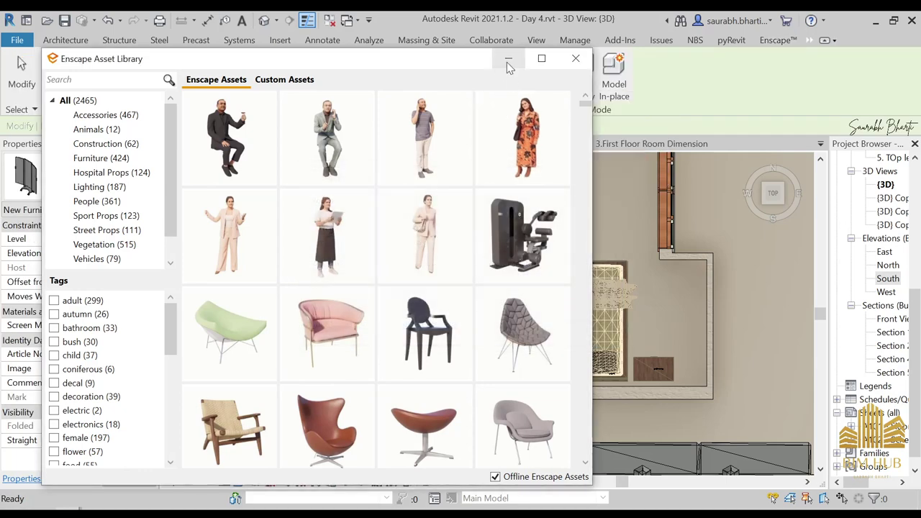
click(508, 61)
scroll(486, 421, down, 2)
key(space)
key(space)
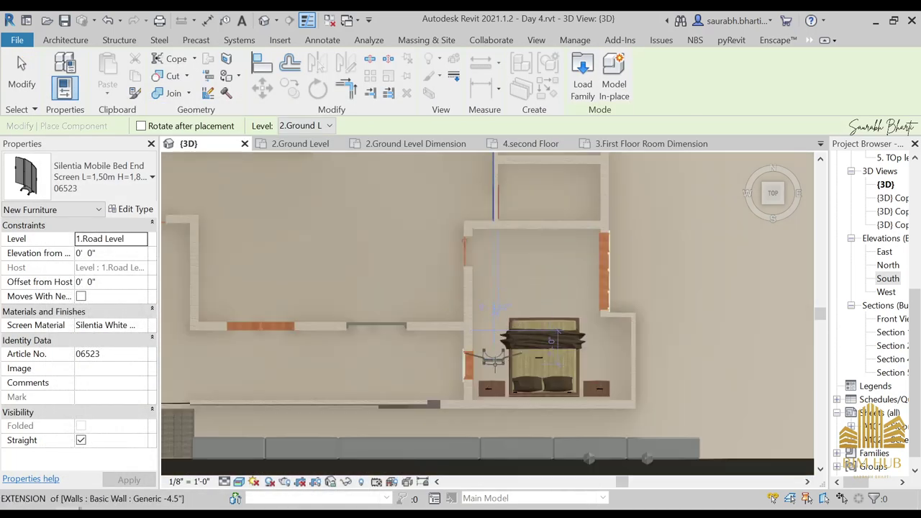
scroll(490, 356, up, 2)
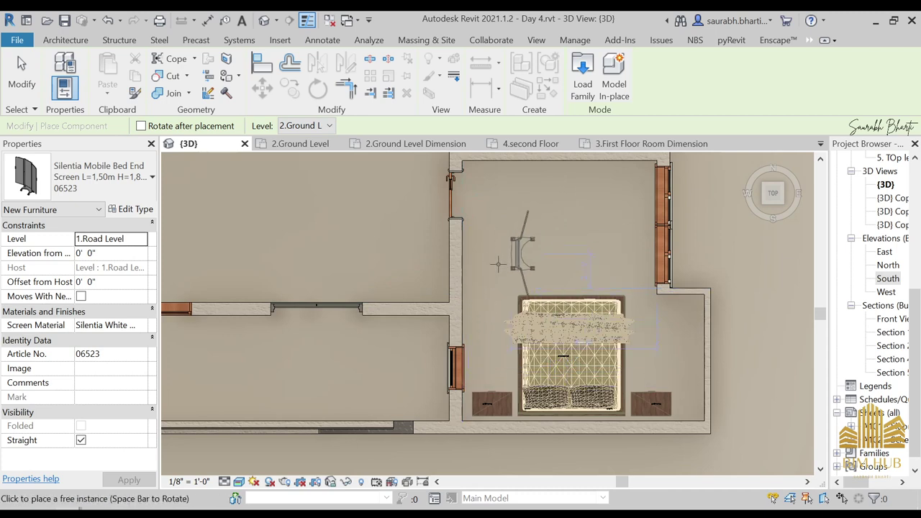
click(464, 278)
Place another Silentia bed end screen in the north-east bedroom, along the west wall beside the bed, and end component placement
scroll(563, 355, down, 3)
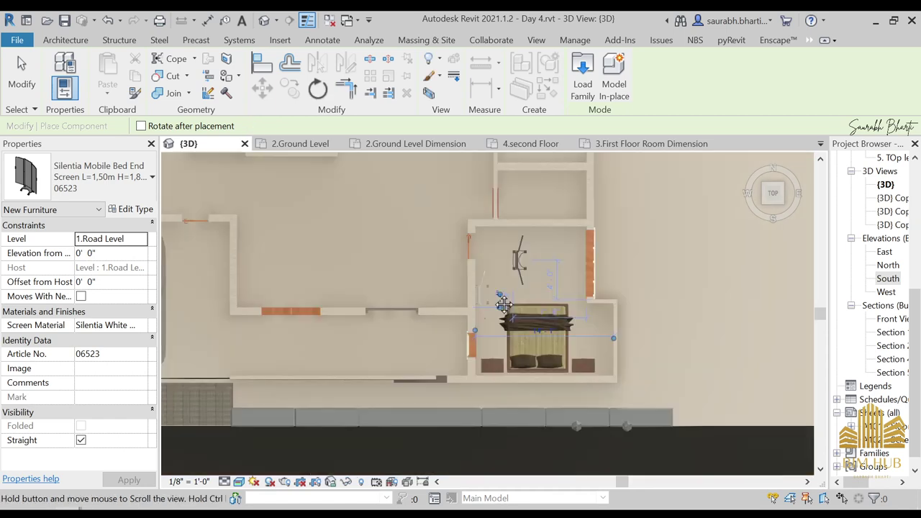
scroll(355, 293, up, 5)
scroll(330, 253, up, 2)
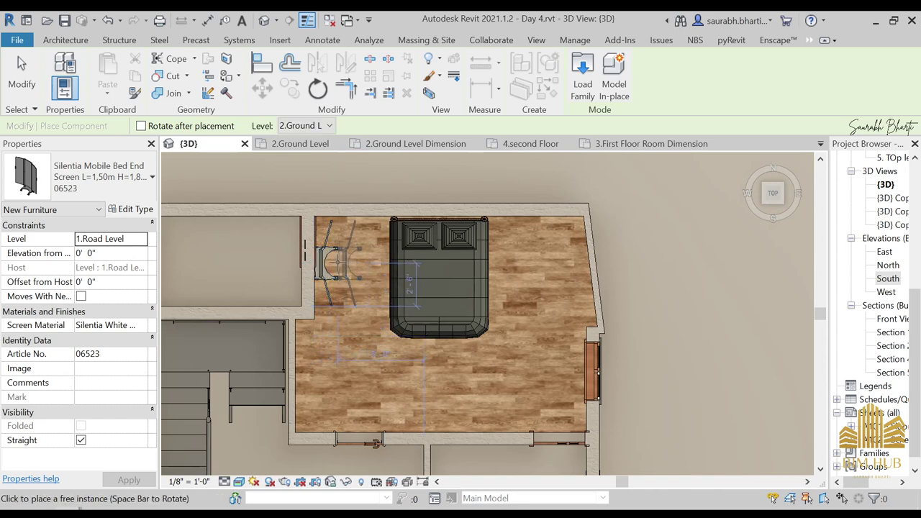
key(Escape)
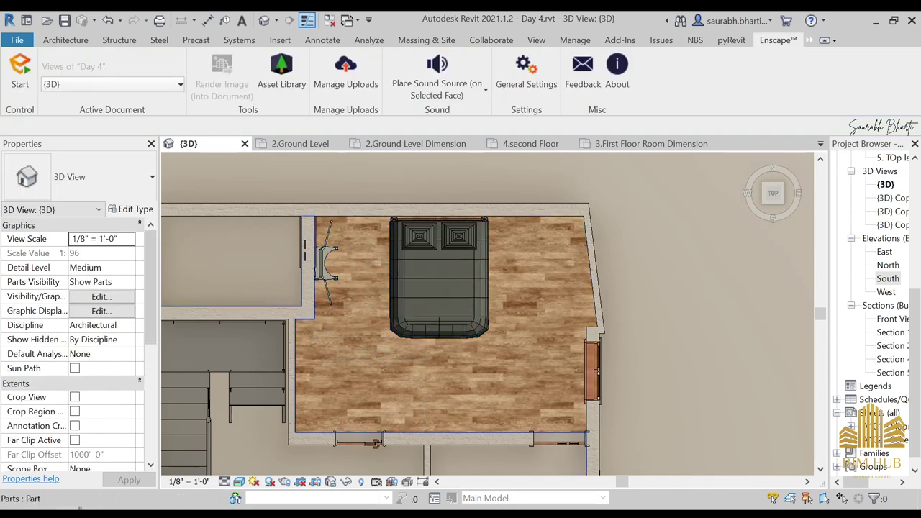
Bring up the C Angular House folder, minimize it, and look through the open windows
click(459, 478)
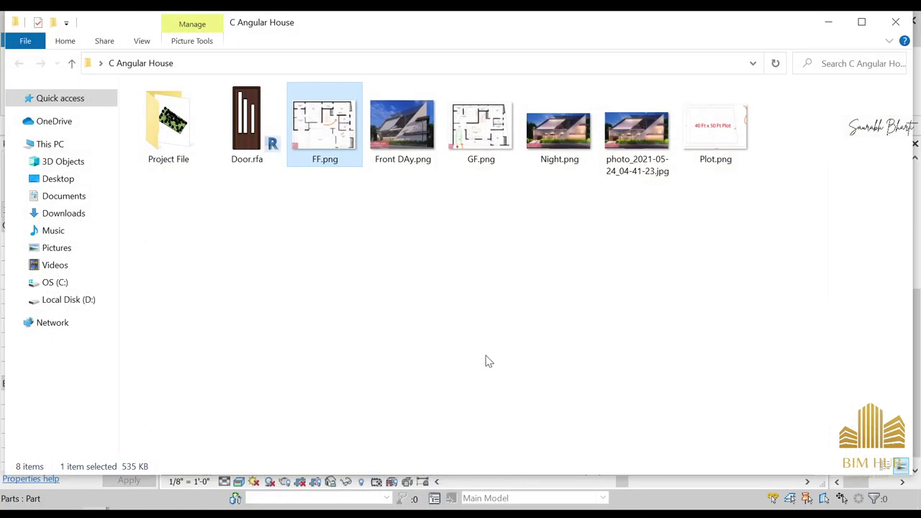
click(828, 22)
key(alt+Tab)
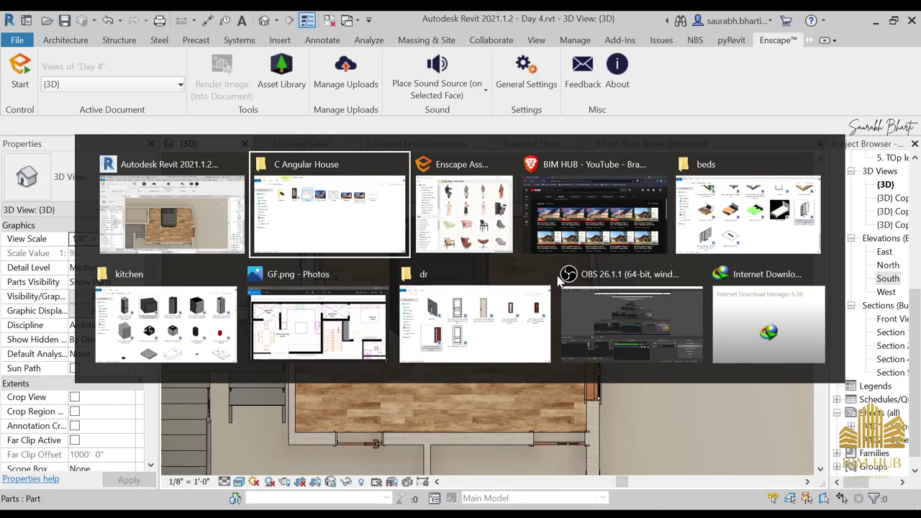
Switch to the beds folder in File Explorer and look through the bed families for a suitable cabinet
key(alt+Tab)
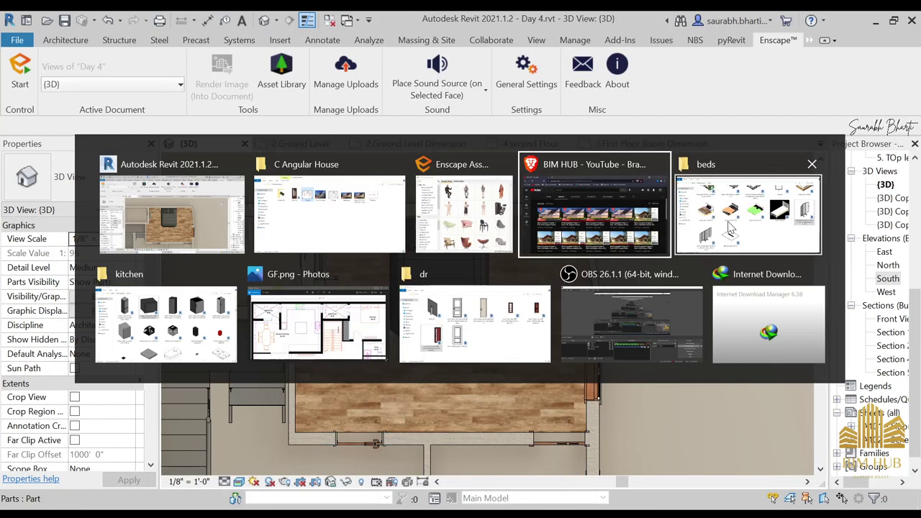
click(731, 229)
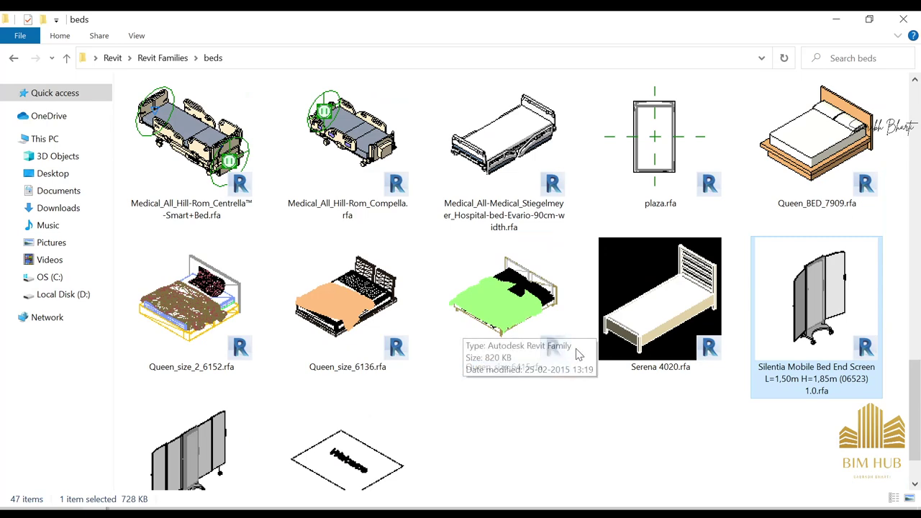
scroll(568, 346, up, 10)
scroll(575, 341, down, 5)
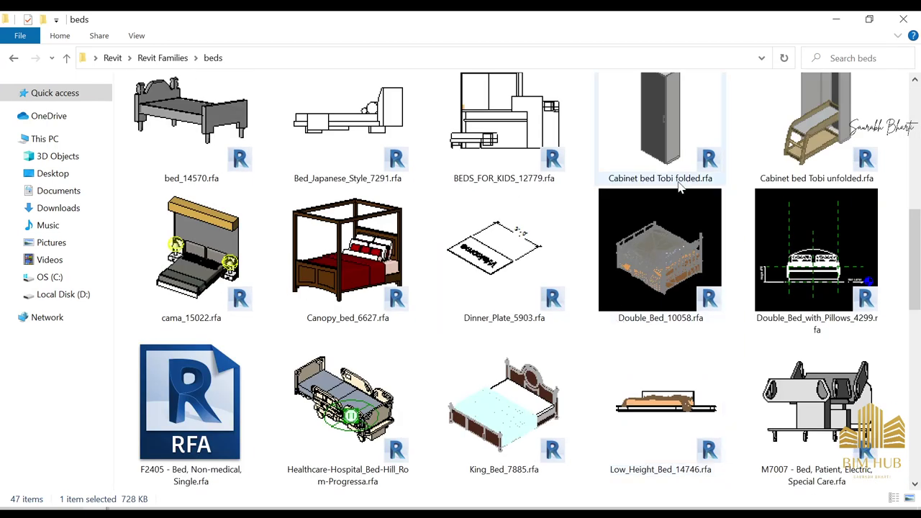
click(670, 151)
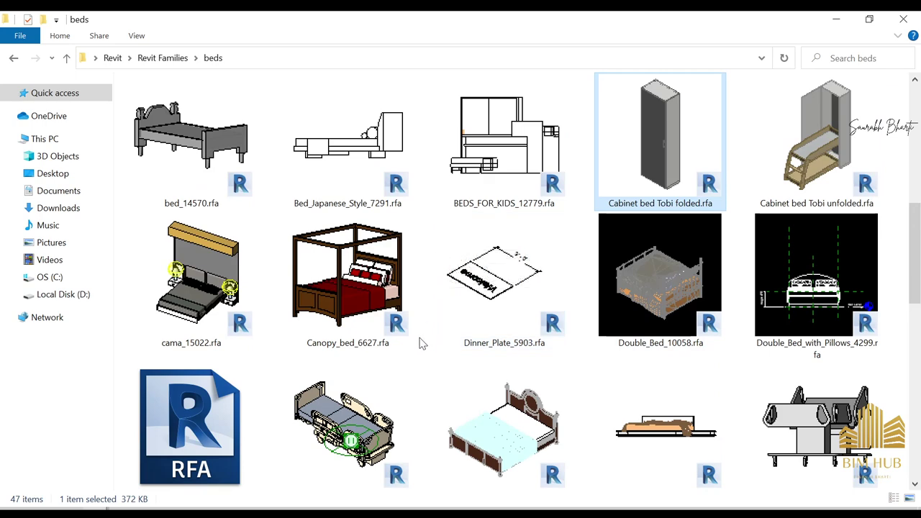
Open the mix componant folder in Revit Families and display its files as large thumbnails
scroll(385, 308, up, 3)
key(BackSpace)
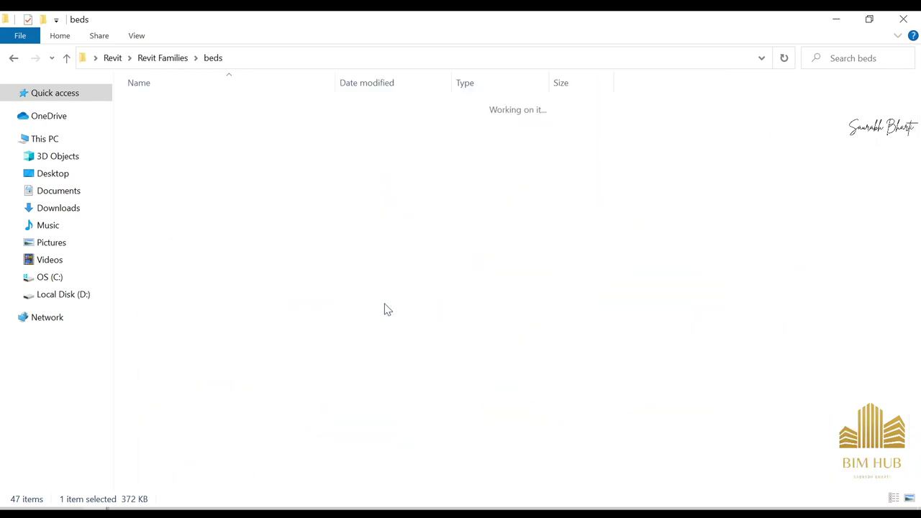
key(Down)
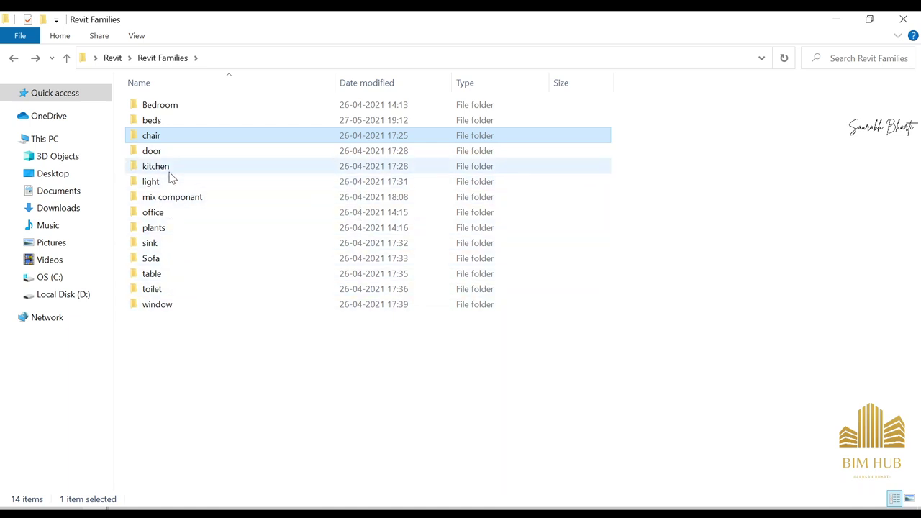
click(163, 302)
click(163, 259)
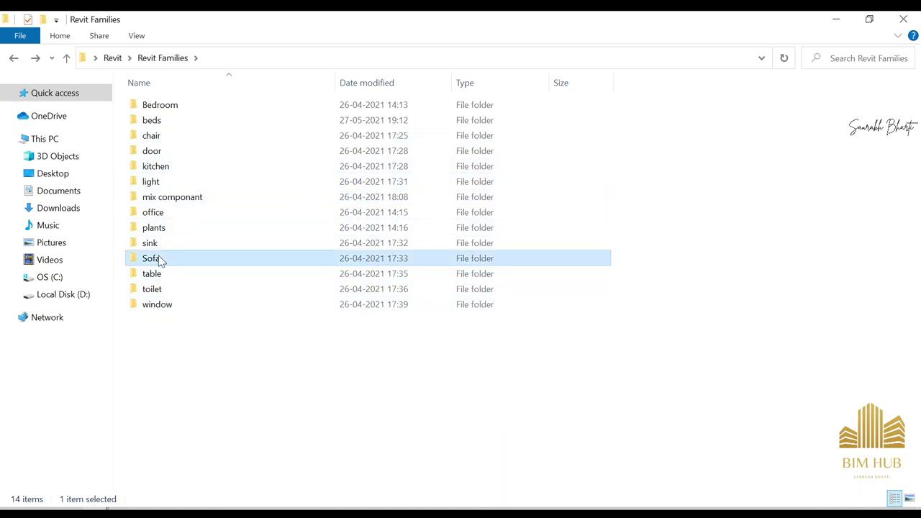
double_click(170, 196)
right_click(913, 182)
click(888, 188)
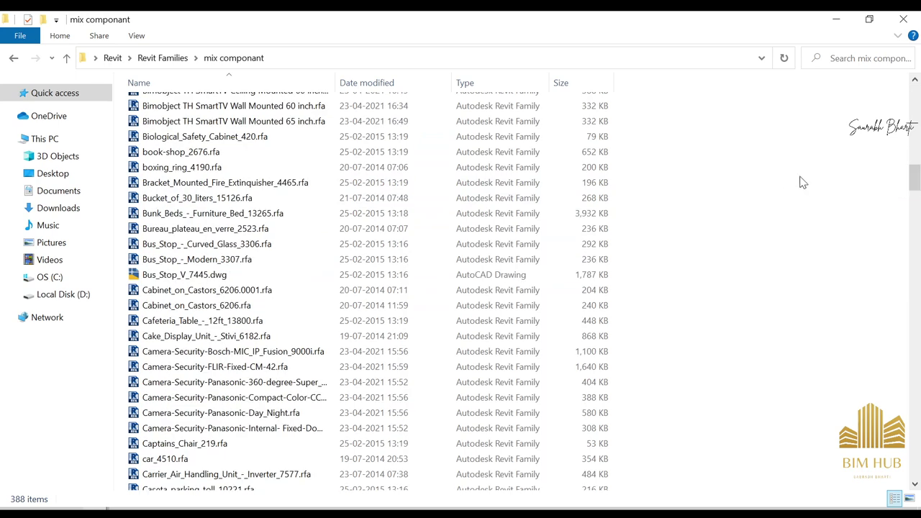
right_click(802, 180)
mouse_move(788, 190)
click(716, 190)
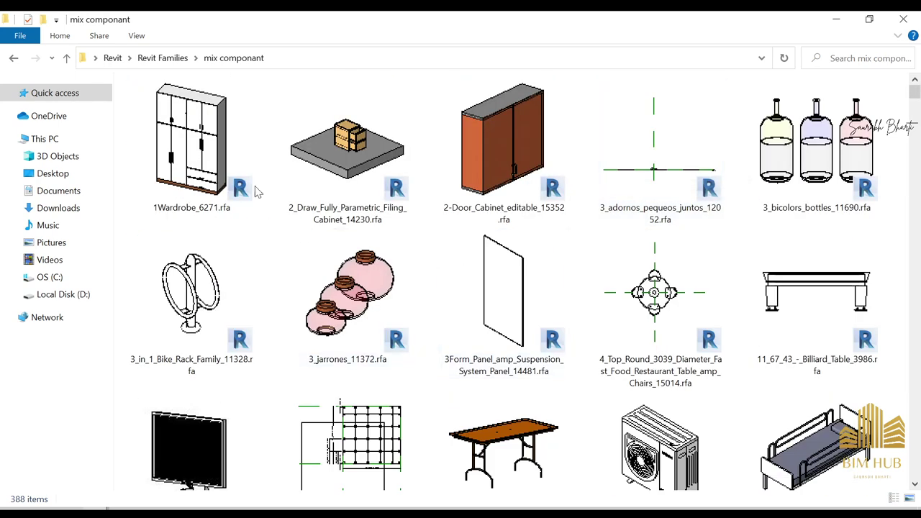
Find the Closet_6048.rfa family in the folder and copy it to the desktop
scroll(438, 245, down, 10)
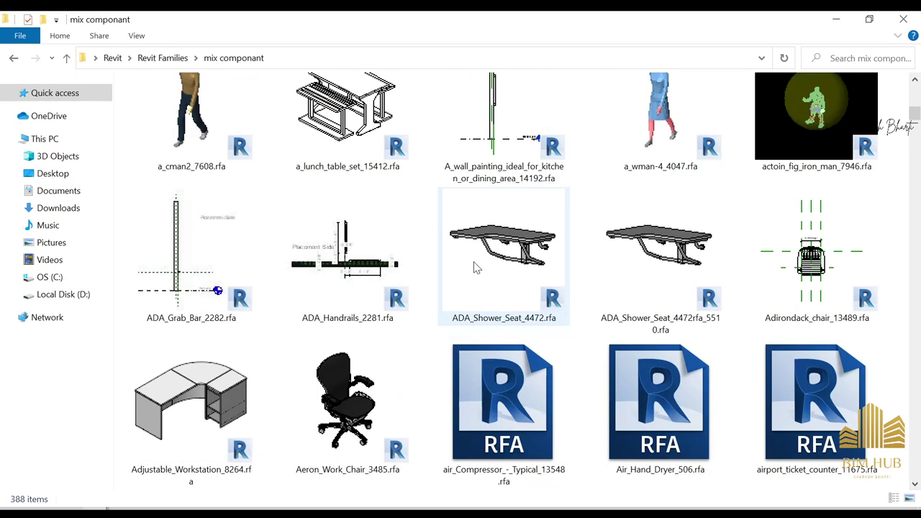
scroll(319, 282, down, 10)
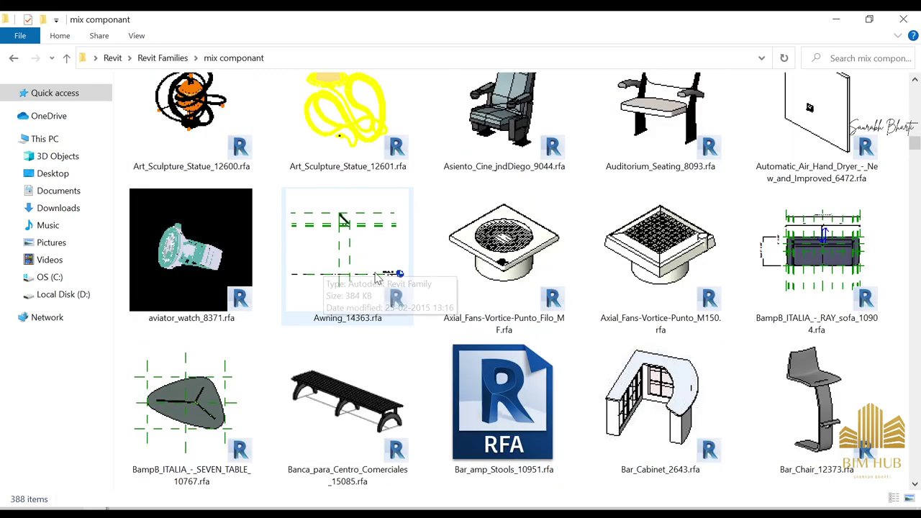
scroll(341, 255, up, 6)
scroll(455, 283, down, 15)
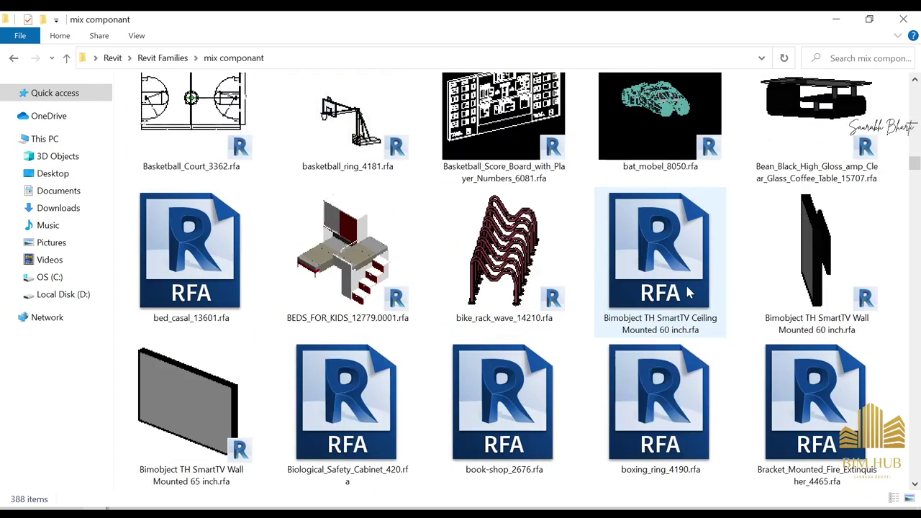
scroll(588, 338, down, 15)
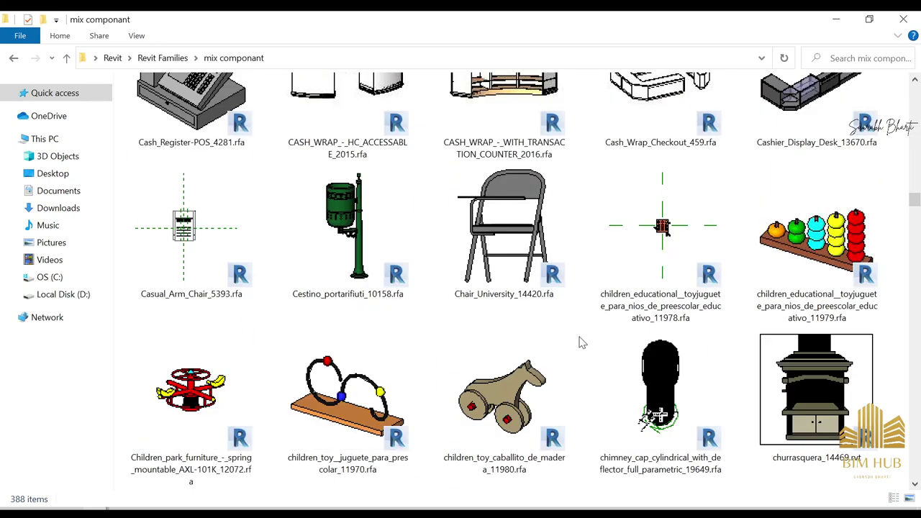
scroll(586, 335, down, 5)
scroll(586, 335, up, 4)
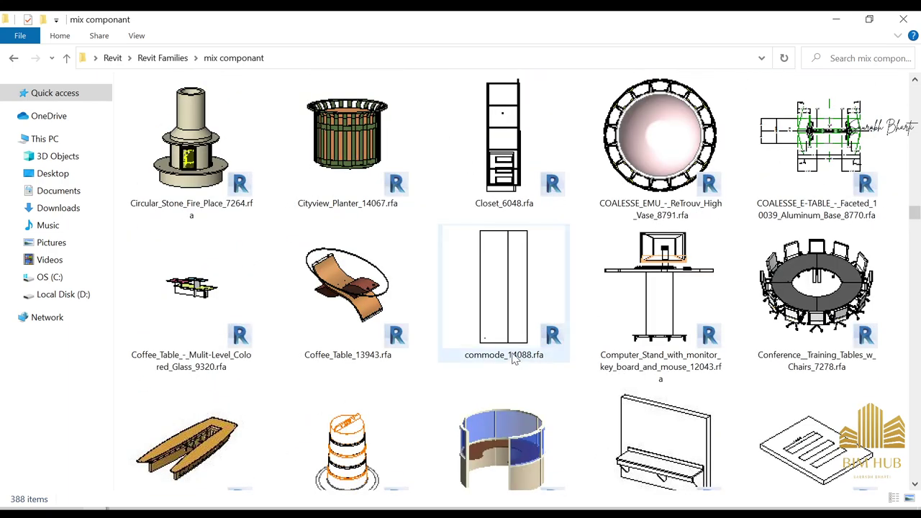
click(508, 149)
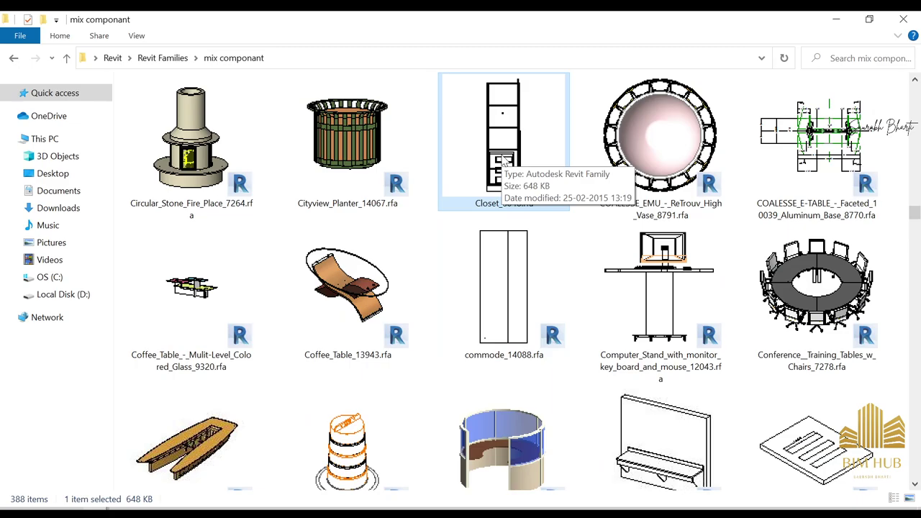
key(super+d)
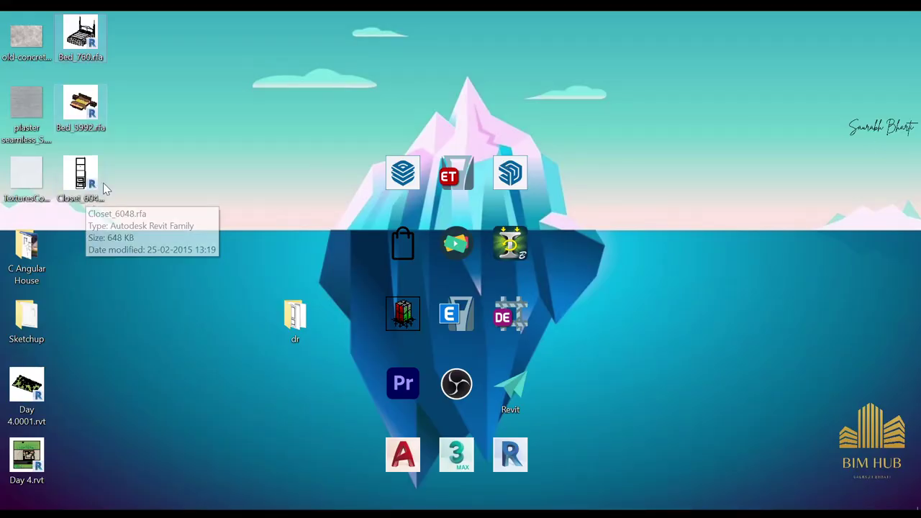
Load Closet_6048.rfa from the desktop into the Revit project and place one closet beside the bedroom's slanted wall
drag(103, 183, 115, 236)
drag(88, 517, 544, 282)
click(507, 59)
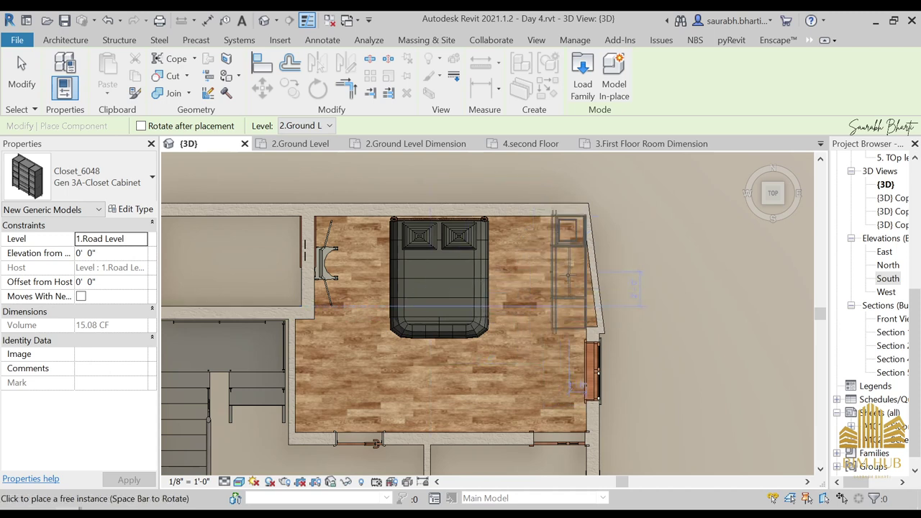
click(568, 275)
key(Escape)
key(Escape)
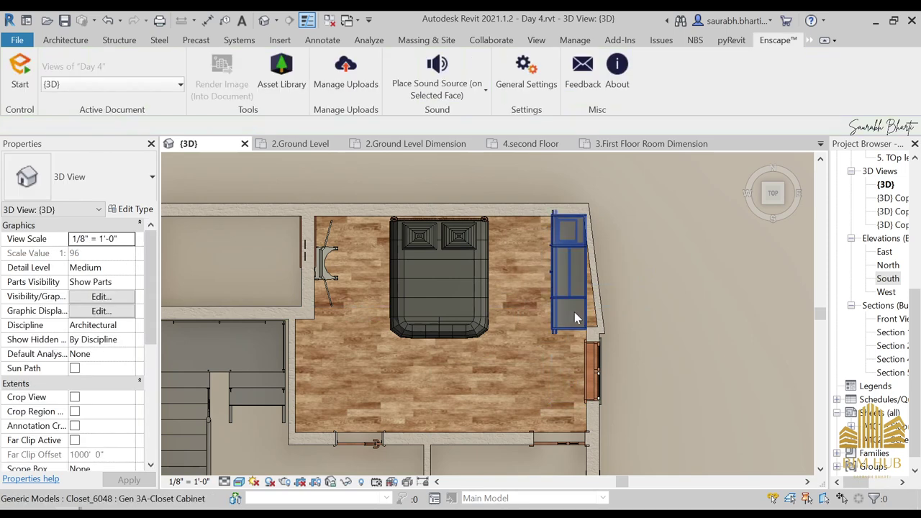
Rotate the closet slightly about its centre toward the angle of the slanted wall
click(575, 313)
click(318, 87)
scroll(539, 324, up, 4)
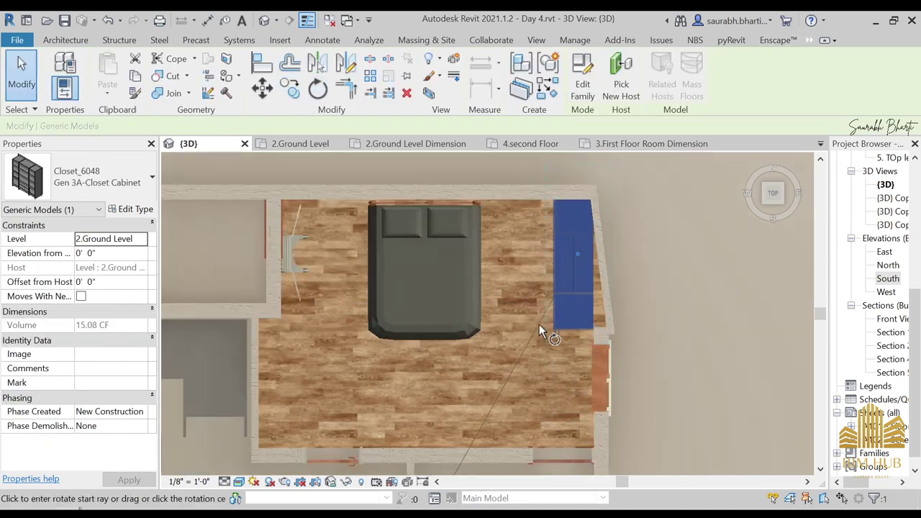
middle_drag(592, 224, 582, 275)
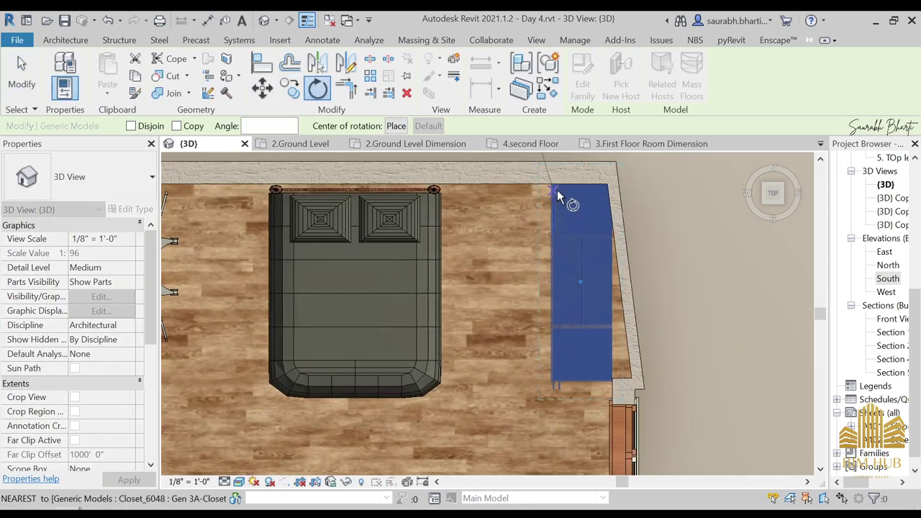
click(611, 384)
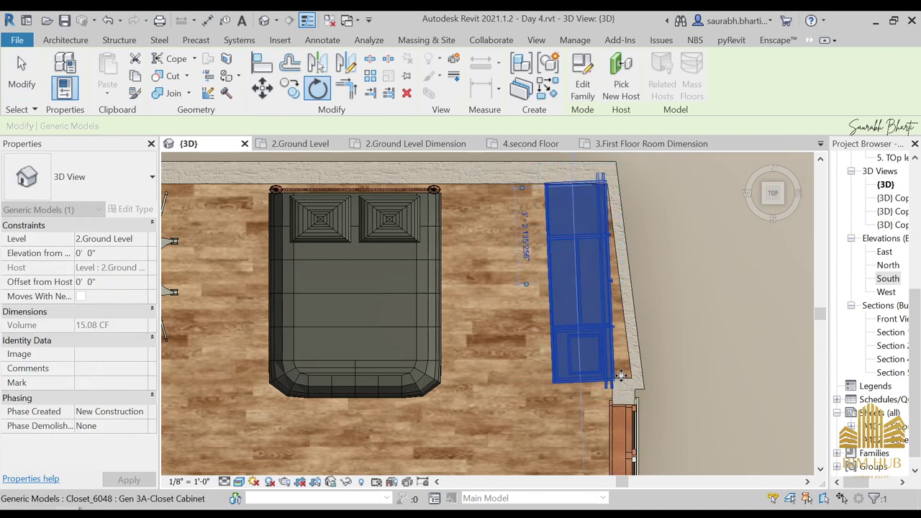
click(630, 375)
key(Escape)
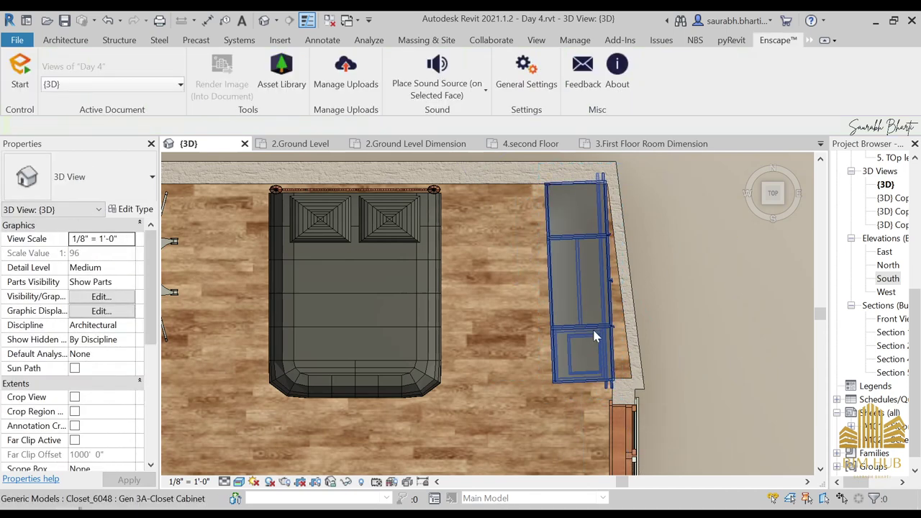
Try rotating the closet further about its centre, and undo that rotation
click(596, 336)
click(314, 101)
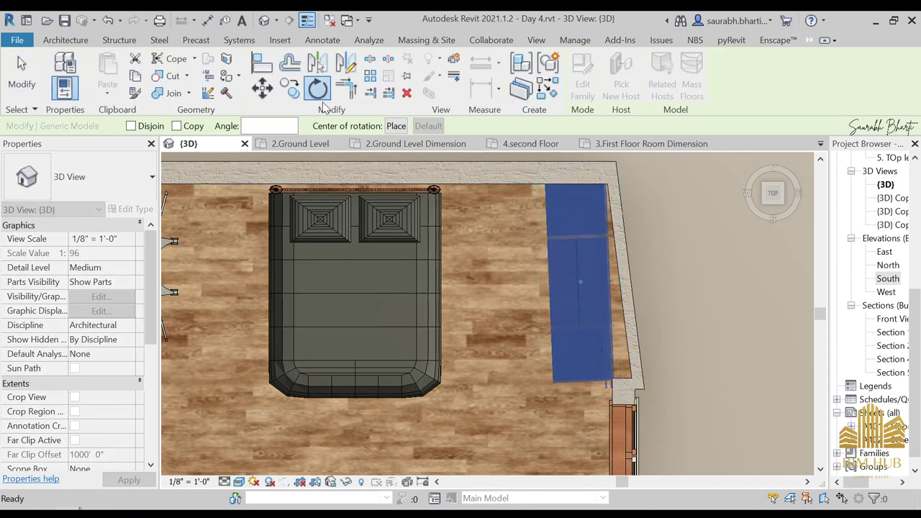
click(614, 383)
key(Escape)
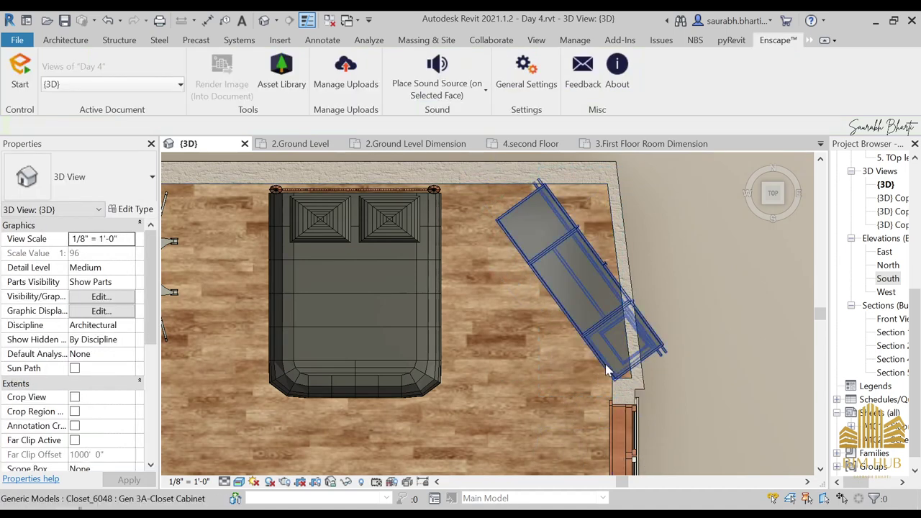
click(620, 299)
key(ctrl+z)
Turn the closet 180° in two 90° rotations so its front faces the bed
click(596, 290)
key(space)
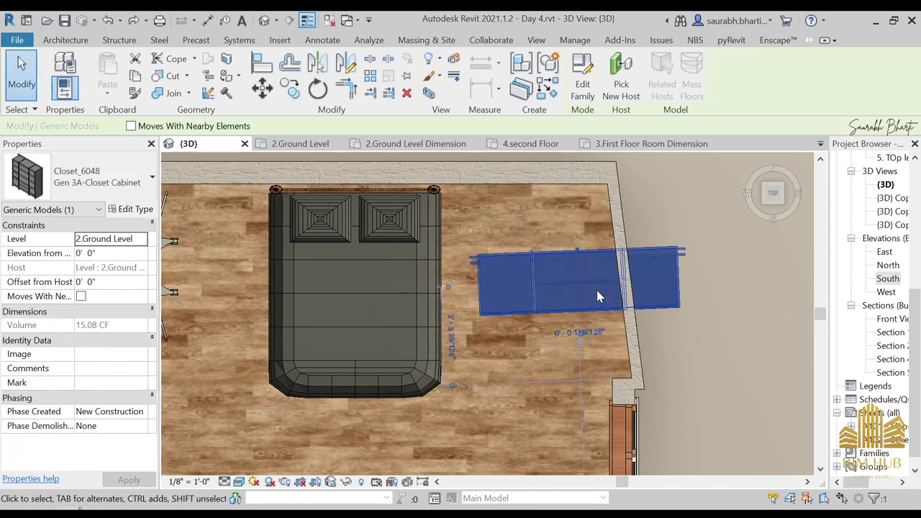
key(space)
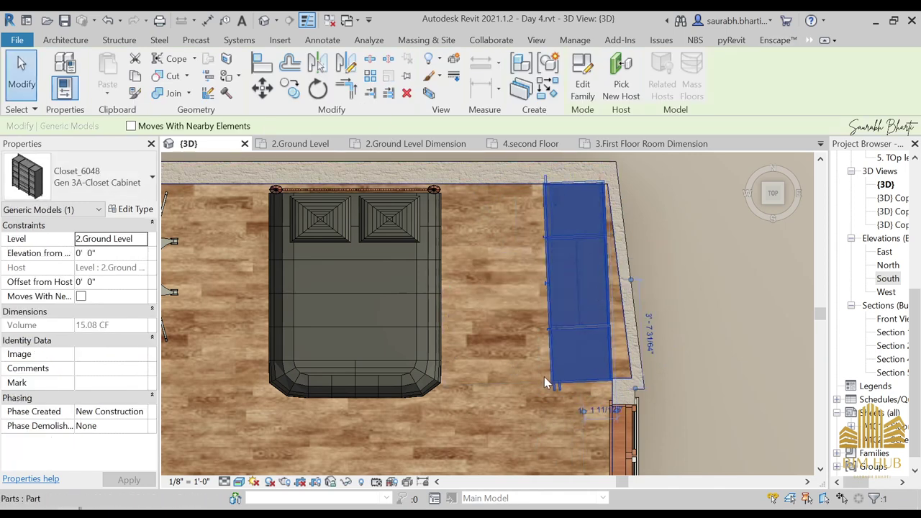
Inspect the closet's position against the slanted wall in 3D, and return to the top view
middle_drag(545, 377, 627, 262)
scroll(608, 287, down, 3)
click(594, 318)
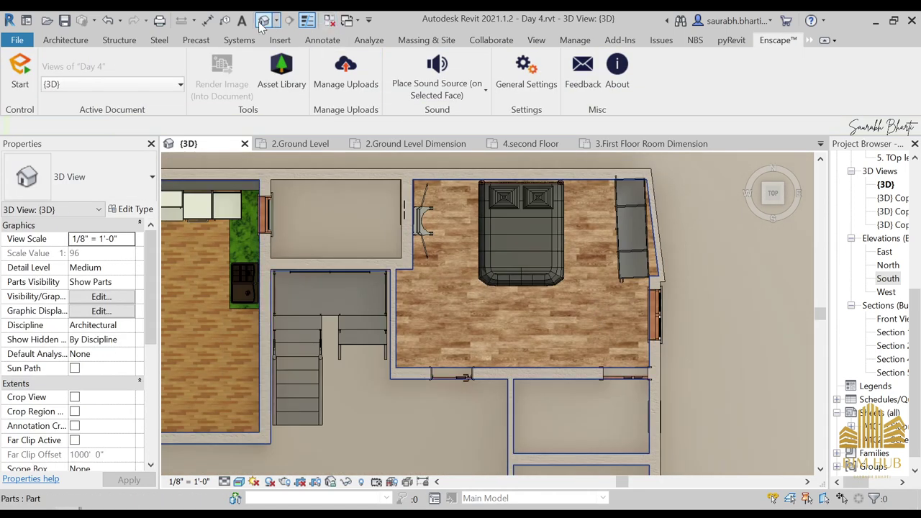
shift+middle_drag(477, 302, 568, 205)
scroll(468, 209, up, 3)
middle_drag(465, 216, 442, 420)
click(374, 335)
shift+middle_drag(551, 407, 475, 482)
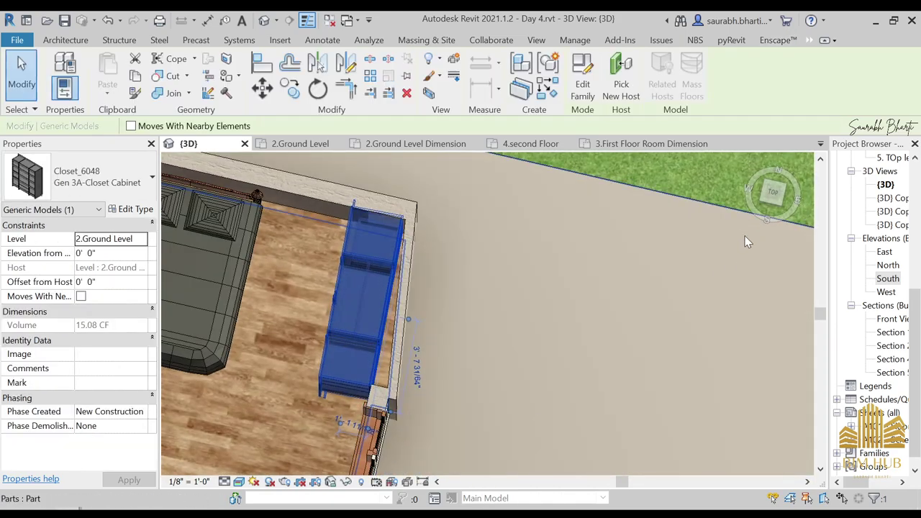
click(773, 194)
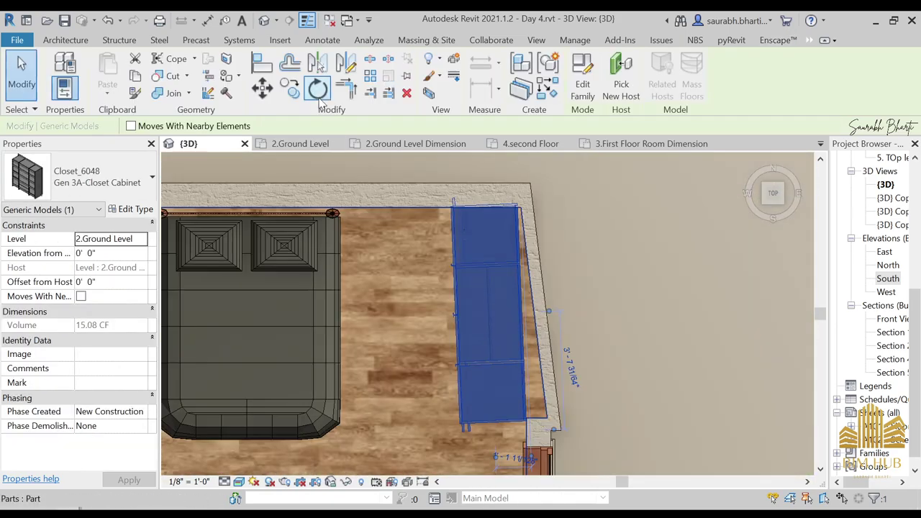
Try rotating the closet toward the slanted wall, and undo the attempt
click(324, 92)
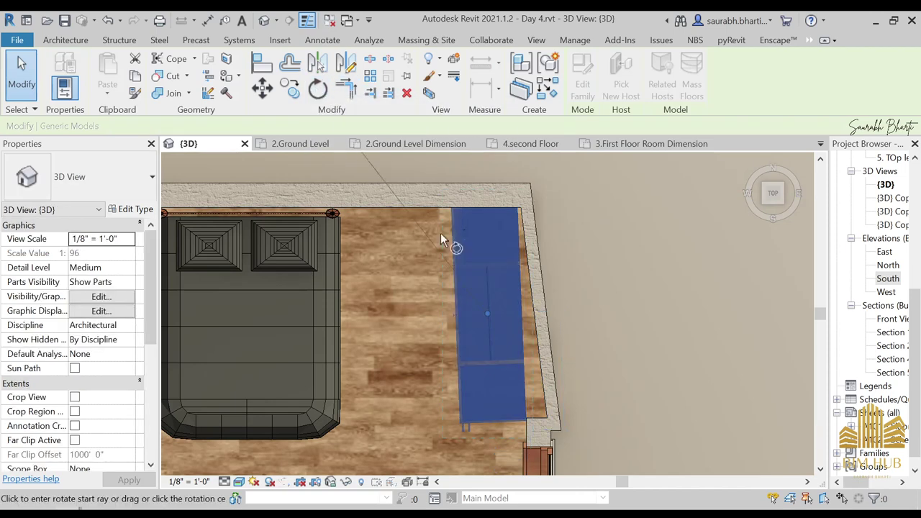
click(527, 425)
key(ctrl+z)
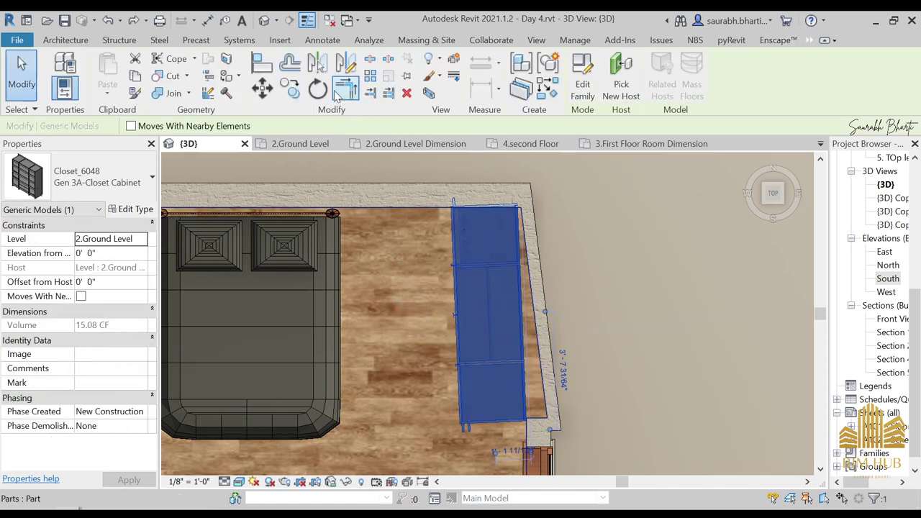
Rotate the closet about a centre placed near the wall corner to bring its back parallel to the slanted wall
click(319, 98)
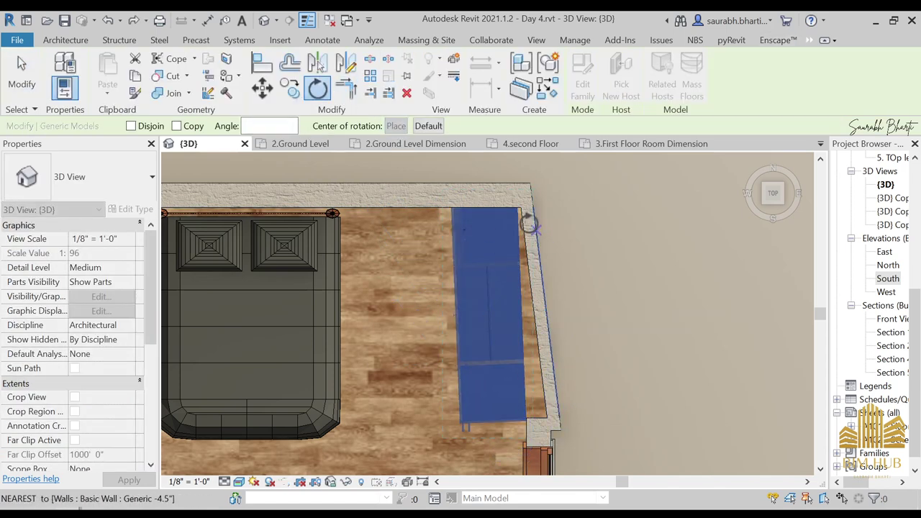
click(538, 422)
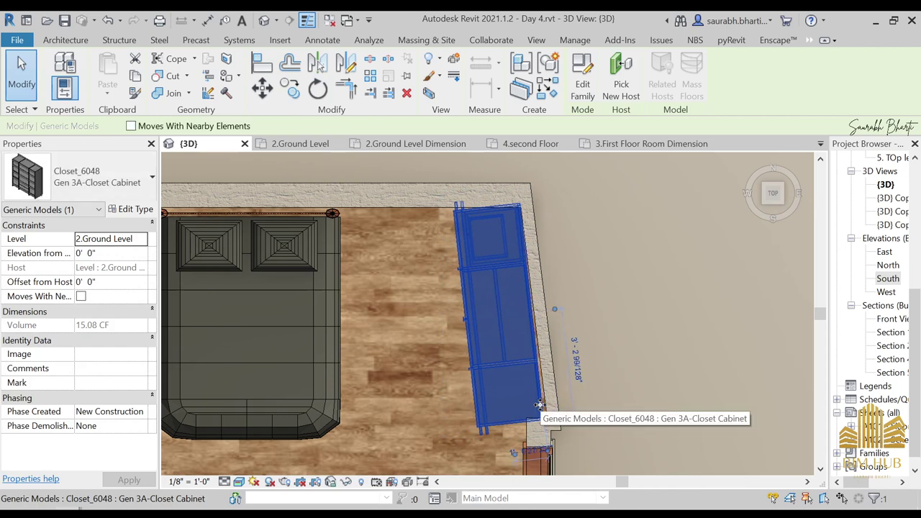
key(Escape)
Try rotating the closet about its rear corner toward the slanted wall, and undo the rotation
click(496, 292)
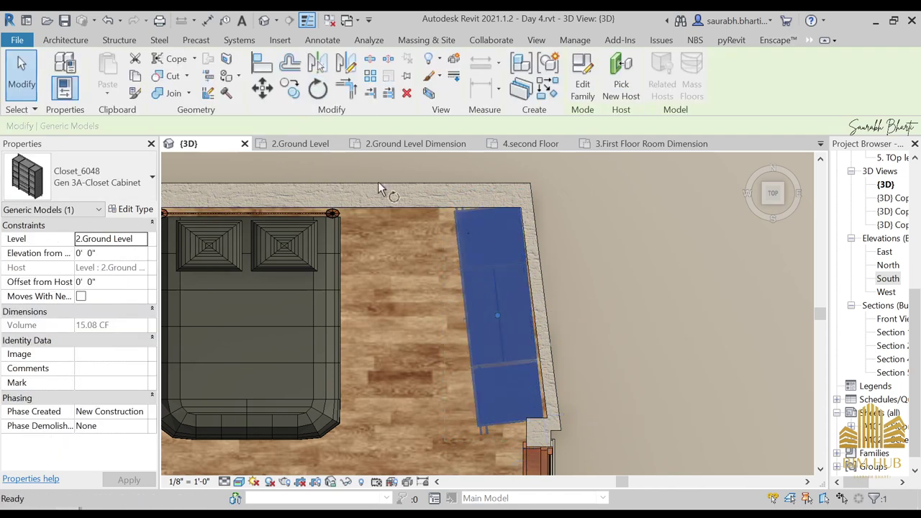
key(r)
key(o)
scroll(526, 210, up, 2)
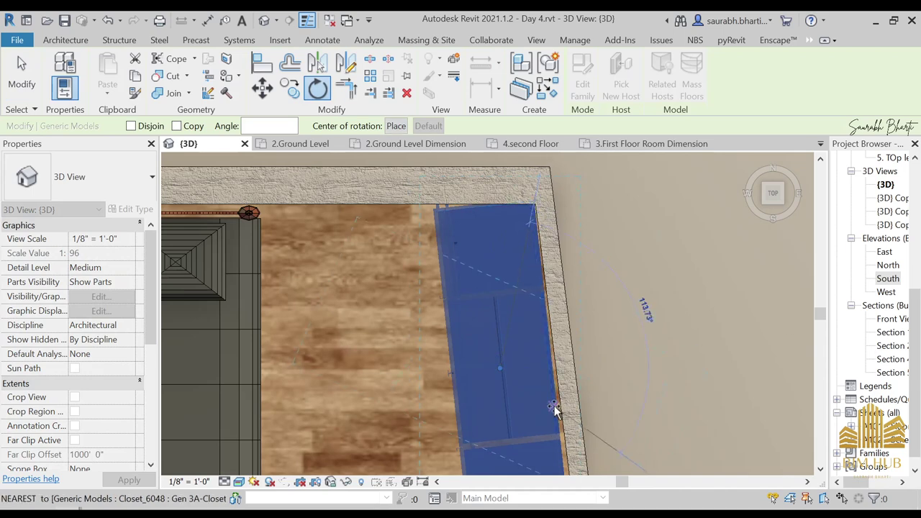
middle_drag(554, 409, 530, 261)
click(547, 380)
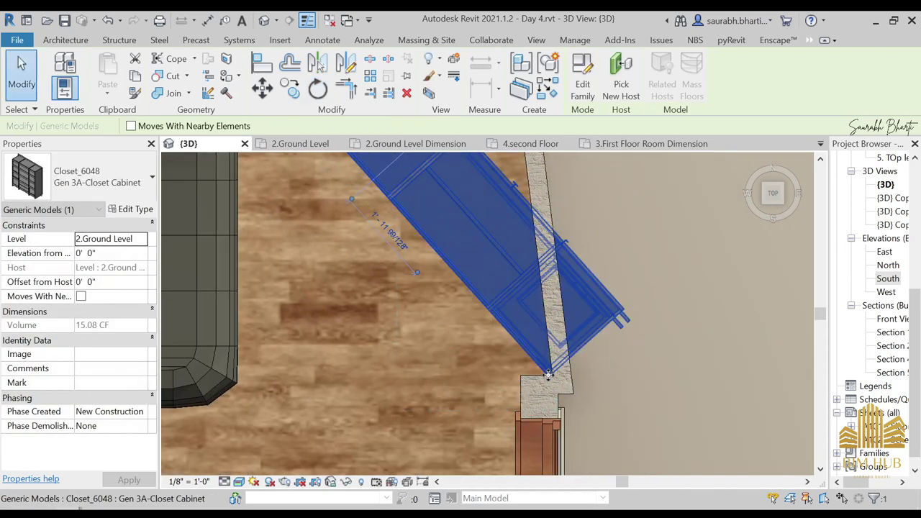
key(Escape)
key(ctrl+z)
Rotate the closet slightly about its rear corner at the wall corner to fit its back along the slanted wall
click(514, 338)
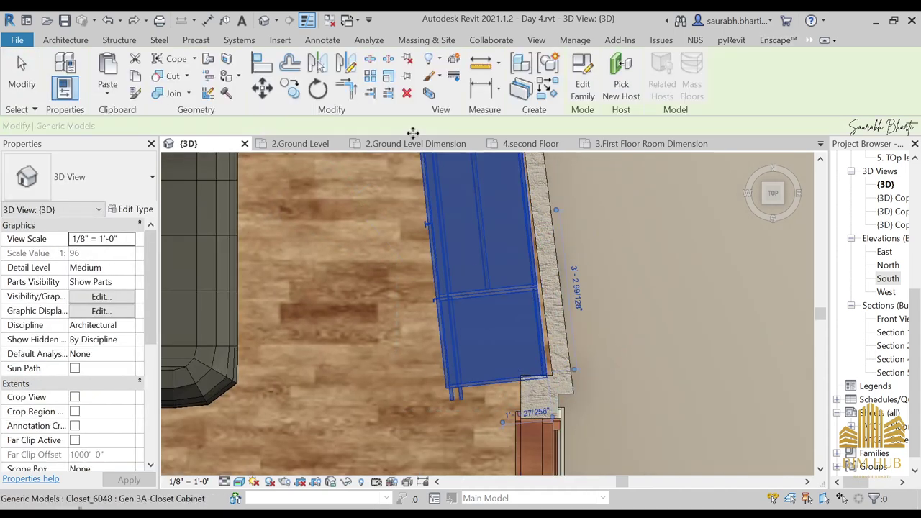
click(318, 88)
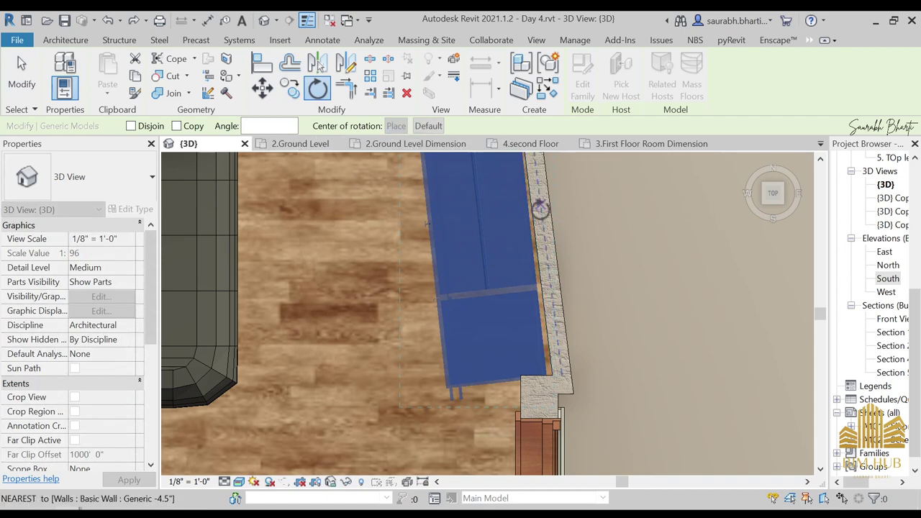
middle_drag(541, 206, 502, 346)
scroll(502, 354, down, 2)
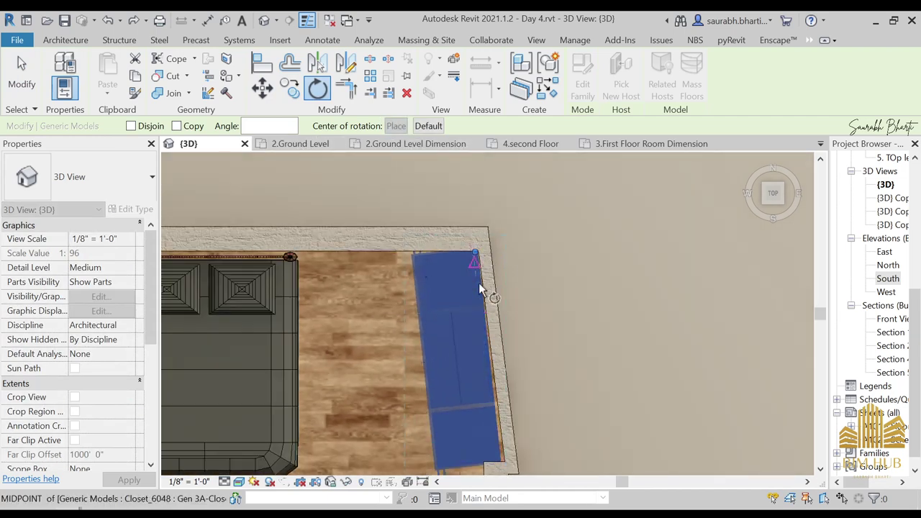
click(502, 459)
key(Escape)
scroll(466, 353, down, 3)
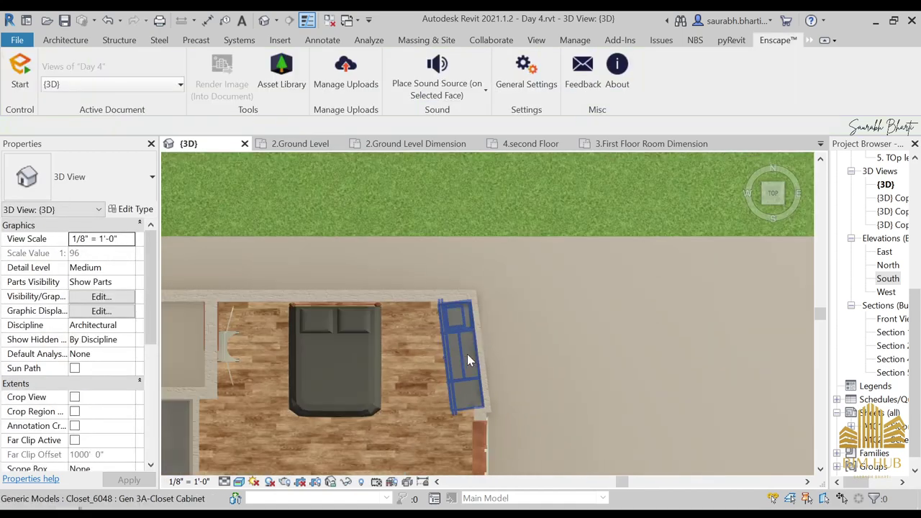
Inspect the closet against the slanted wall and the neighbouring rooms in 3D, and return to the top view
shift+middle_drag(467, 354, 559, 265)
scroll(473, 331, up, 3)
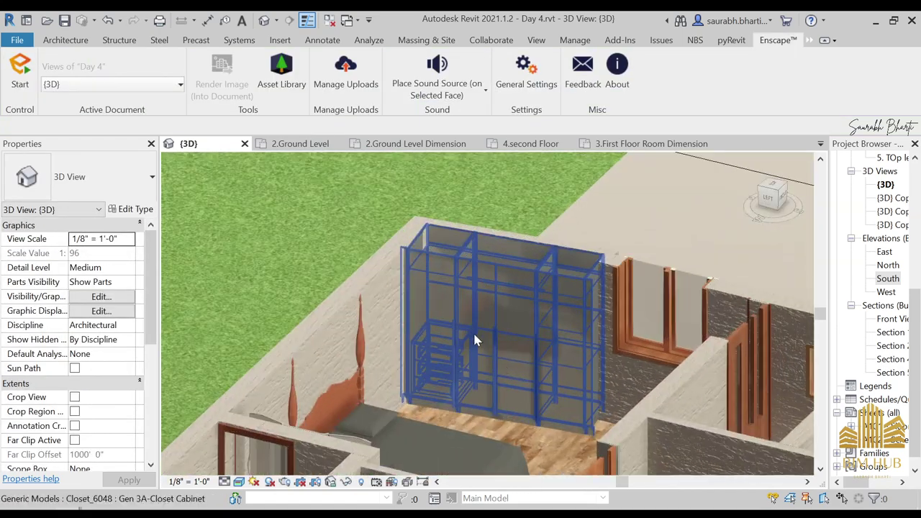
scroll(262, 291, down, 3)
shift+middle_drag(479, 398, 459, 353)
scroll(461, 353, down, 3)
shift+middle_drag(543, 359, 578, 387)
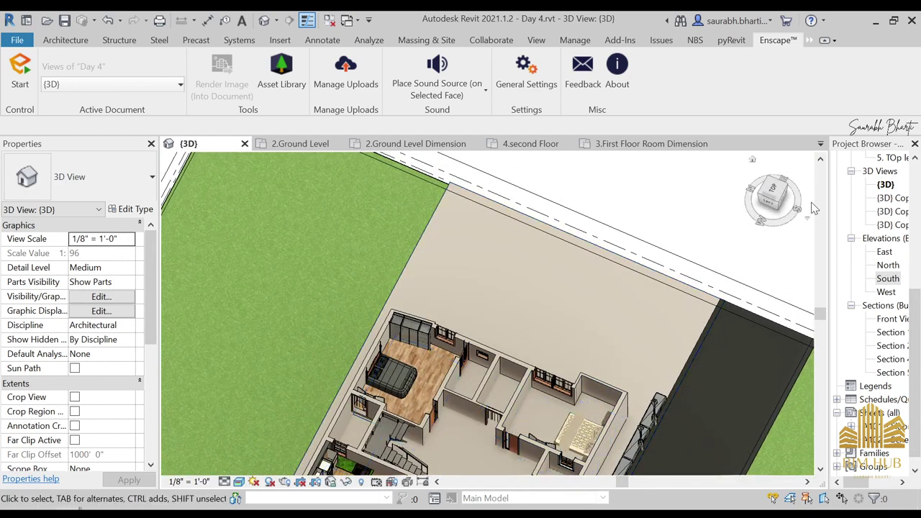
click(776, 190)
scroll(371, 323, up, 4)
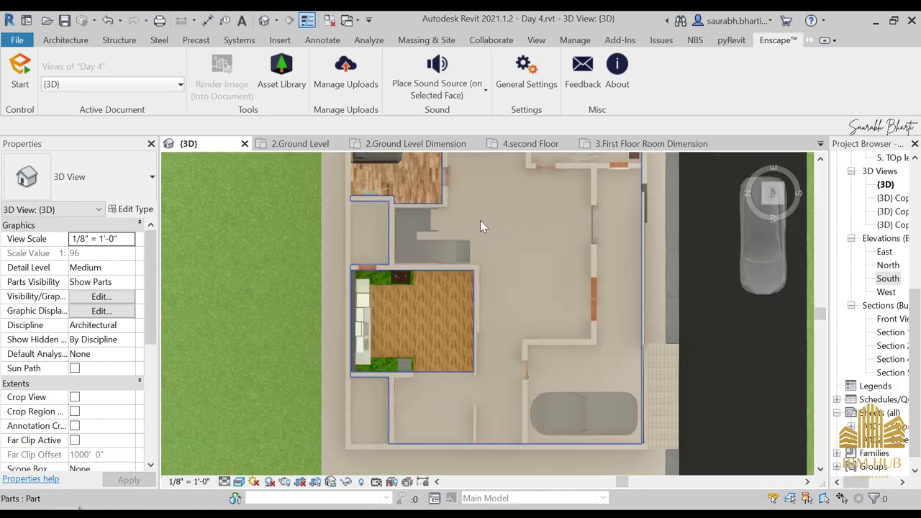
Use Create Similar on the closet to place another Gen 3A-Closet Cabinet in the wall recess of the other bedroom
click(362, 294)
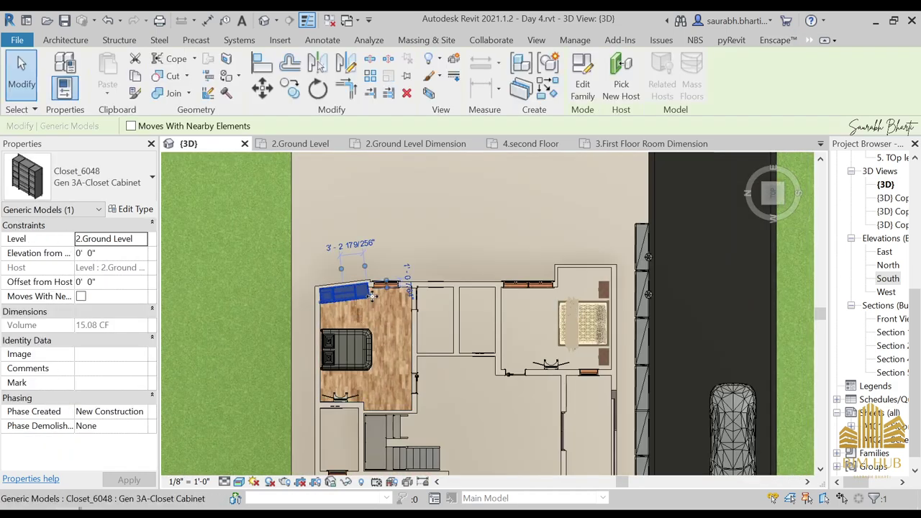
key(c)
key(s)
scroll(586, 281, up, 3)
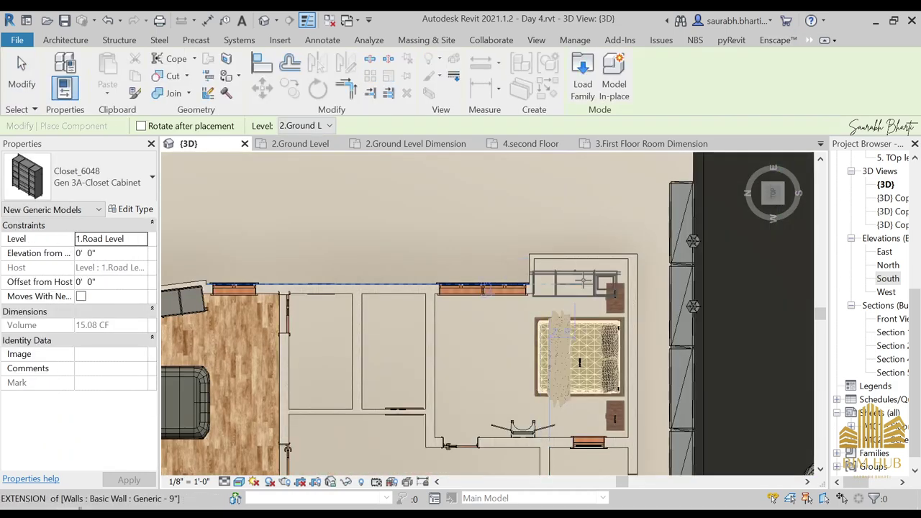
scroll(583, 272, up, 2)
click(580, 275)
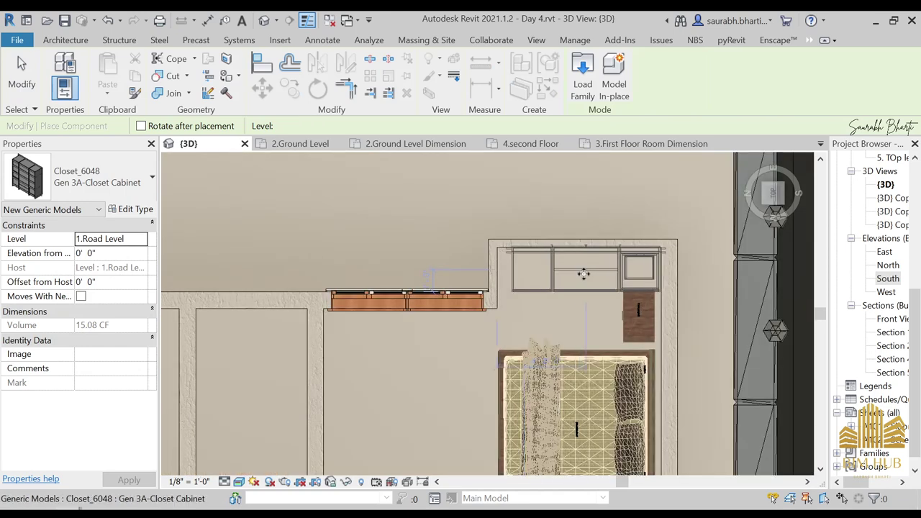
key(Escape)
Turn the new closet 90° so it stands lengthwise along the recess's back wall
scroll(581, 274, down, 1)
click(581, 274)
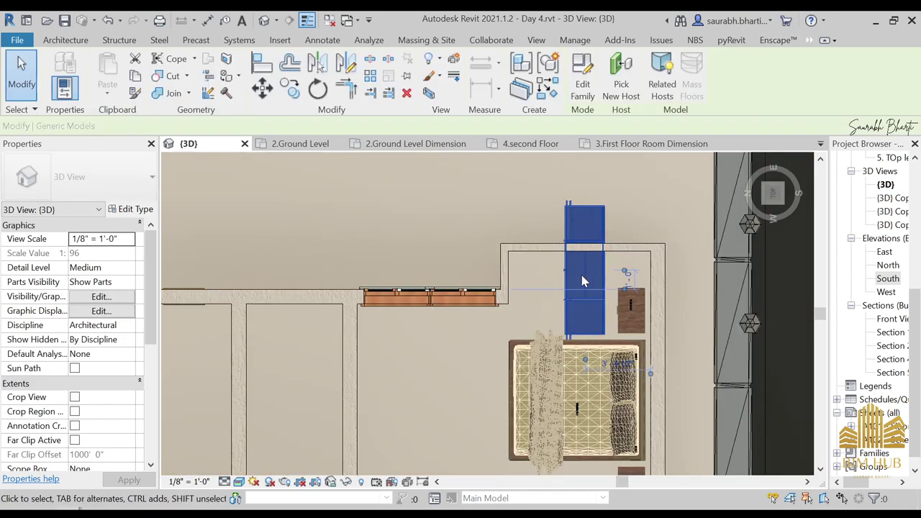
key(Escape)
Inspect the new closet's fit beside the bed and nightstands in 3D, and return to the top view
shift+middle_drag(584, 284, 484, 264)
scroll(484, 263, up, 2)
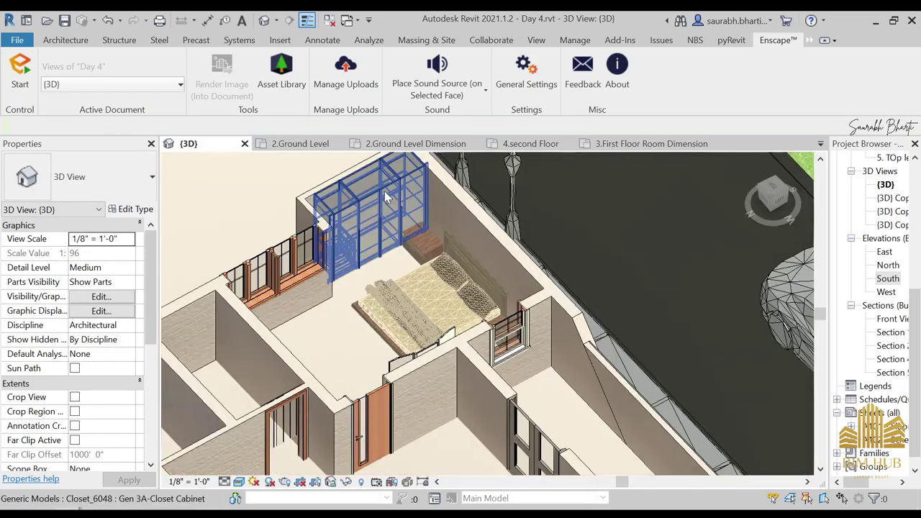
click(429, 266)
shift+middle_drag(429, 270, 416, 344)
key(Escape)
scroll(452, 293, up, 2)
click(426, 304)
mouse_move(498, 309)
shift+middle_down()
mouse_move(503, 317)
mouse_move(491, 313)
shift+middle_up()
scroll(430, 357, down, 2)
shift+middle_drag(430, 353, 506, 291)
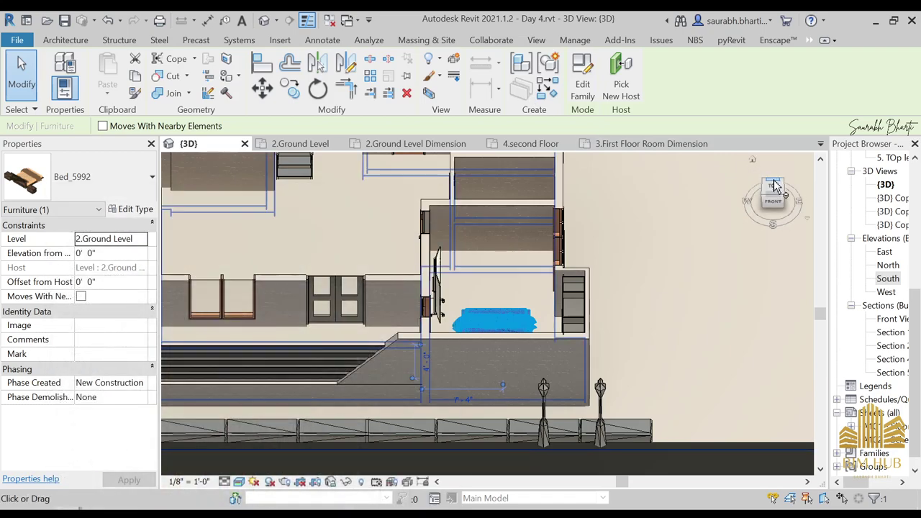
click(773, 189)
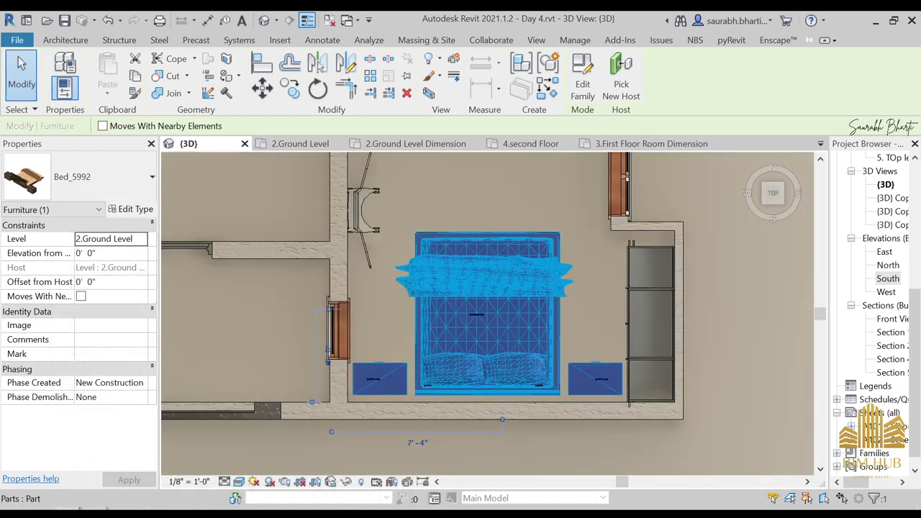
Switch to File Explorer and look through the Revit families in the mix componant folder for more furniture
mouse_move(374, 470)
click(544, 461)
scroll(475, 281, down, 10)
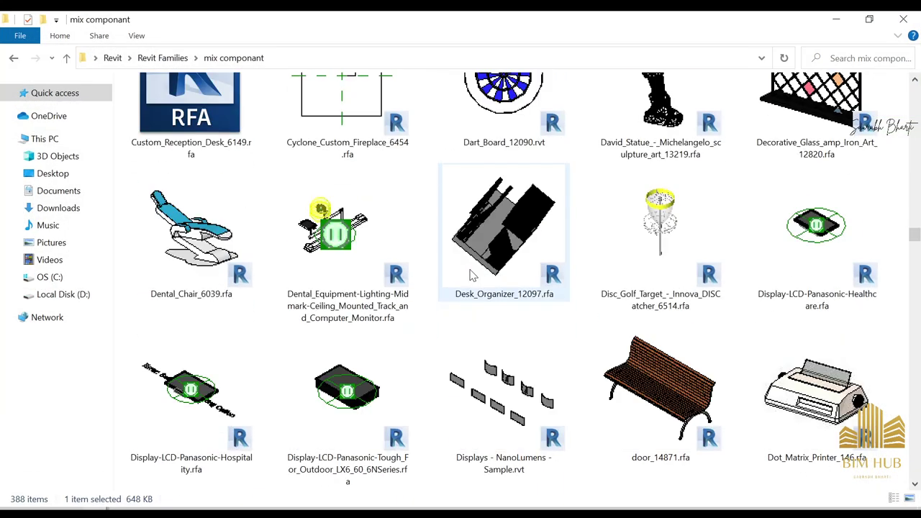
scroll(480, 283, up, 3)
scroll(414, 306, down, 7)
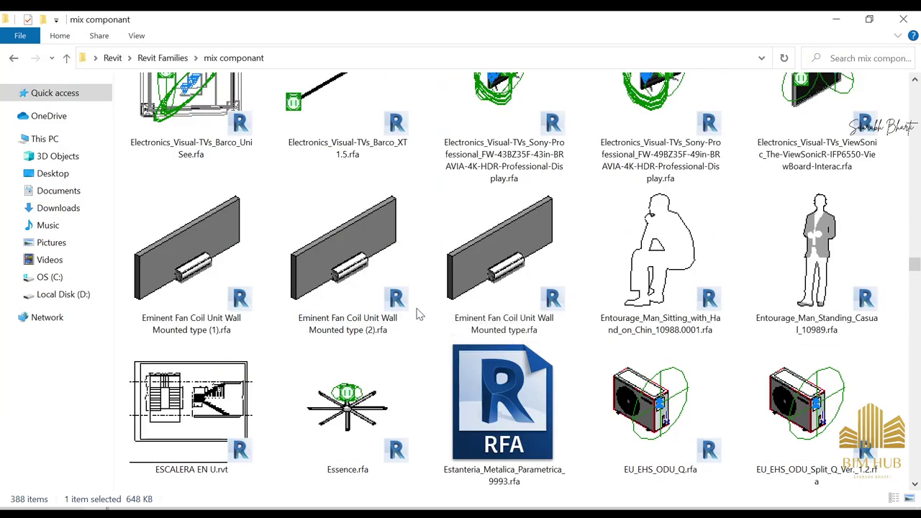
scroll(425, 320, down, 6)
scroll(439, 331, down, 8)
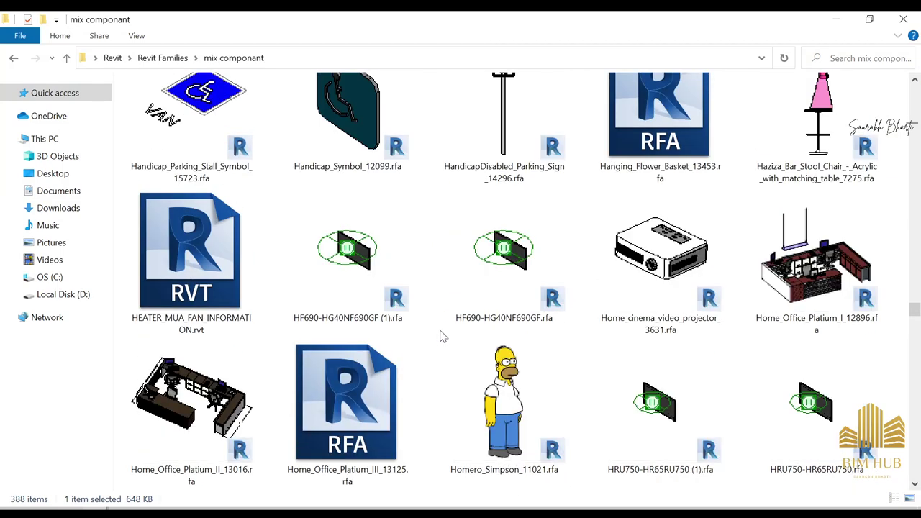
scroll(590, 291, down, 5)
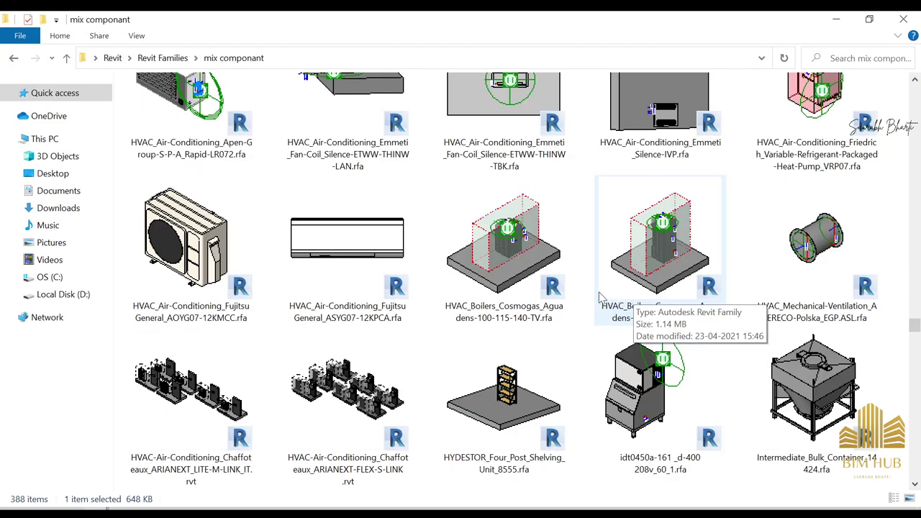
scroll(547, 288, down, 6)
scroll(506, 259, down, 10)
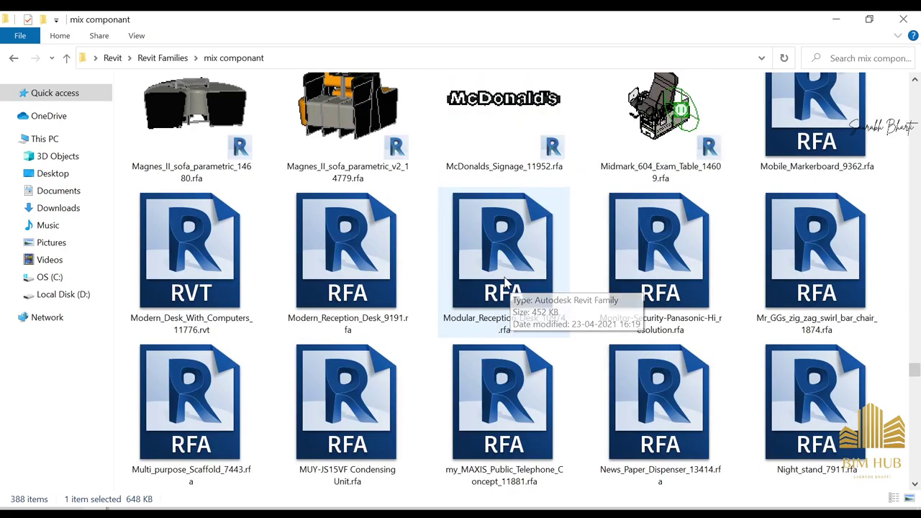
scroll(532, 311, down, 5)
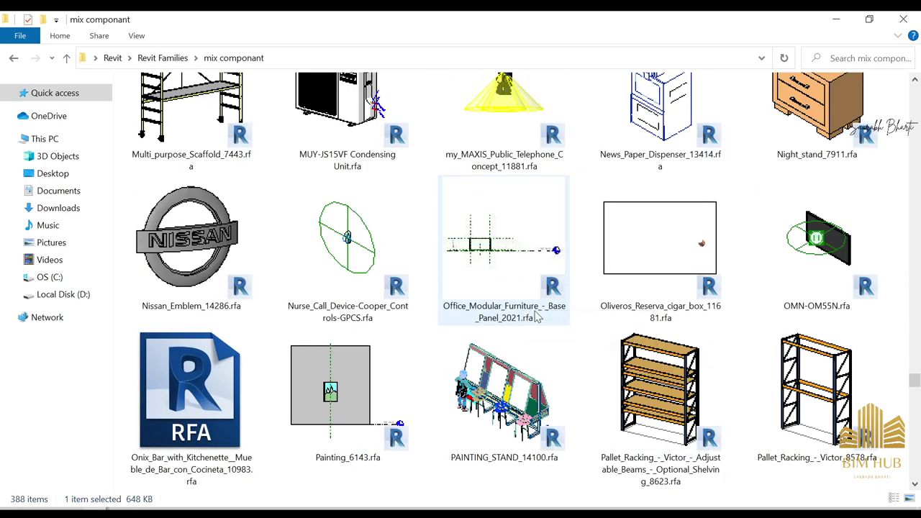
scroll(536, 317, down, 15)
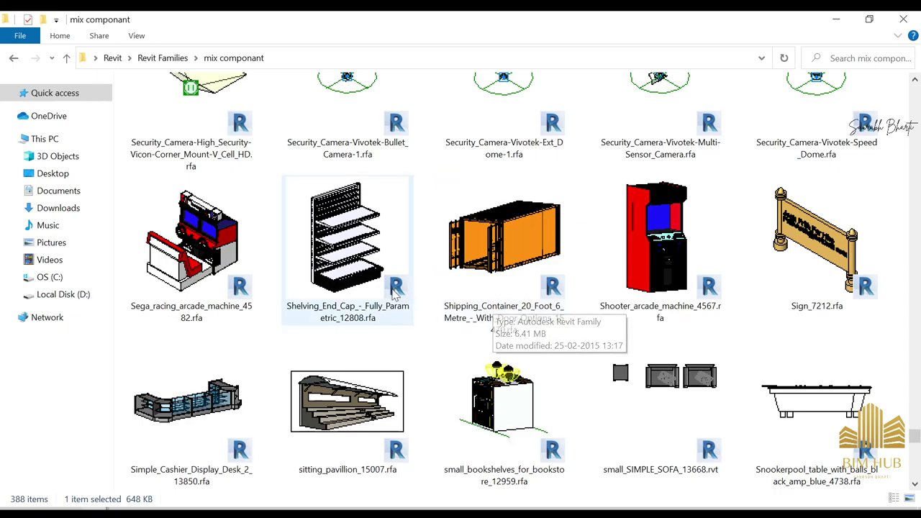
scroll(396, 298, down, 5)
scroll(576, 304, down, 6)
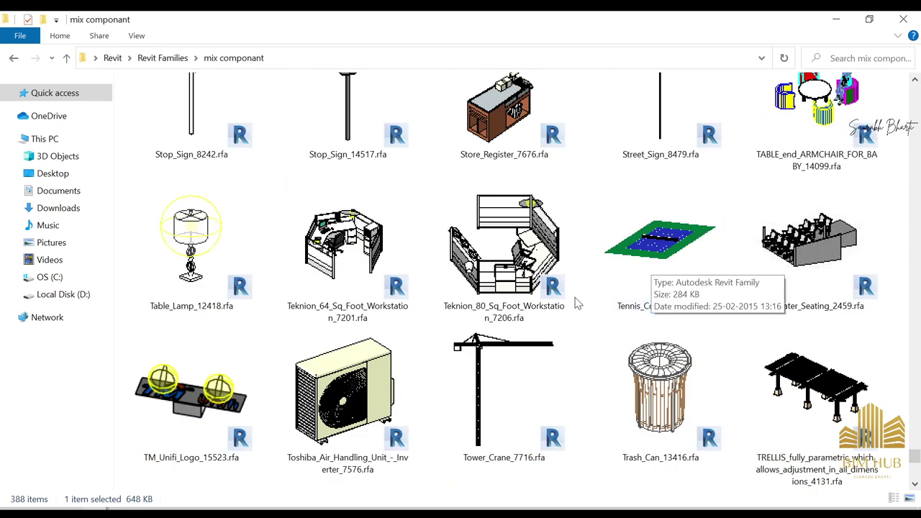
scroll(698, 358, down, 6)
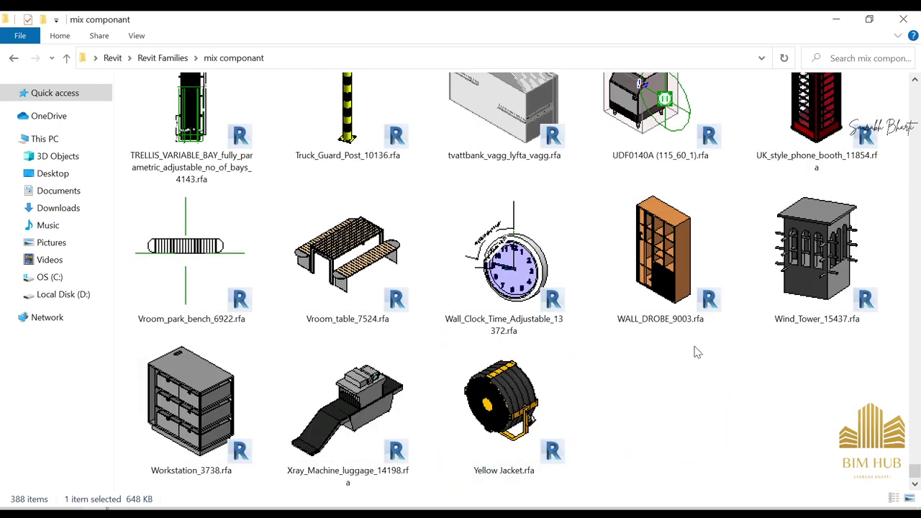
scroll(521, 339, up, 20)
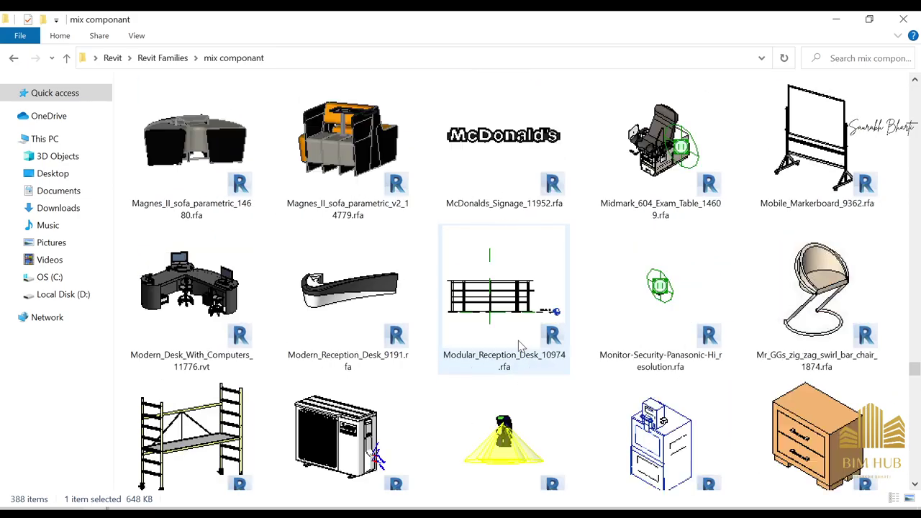
scroll(518, 341, up, 20)
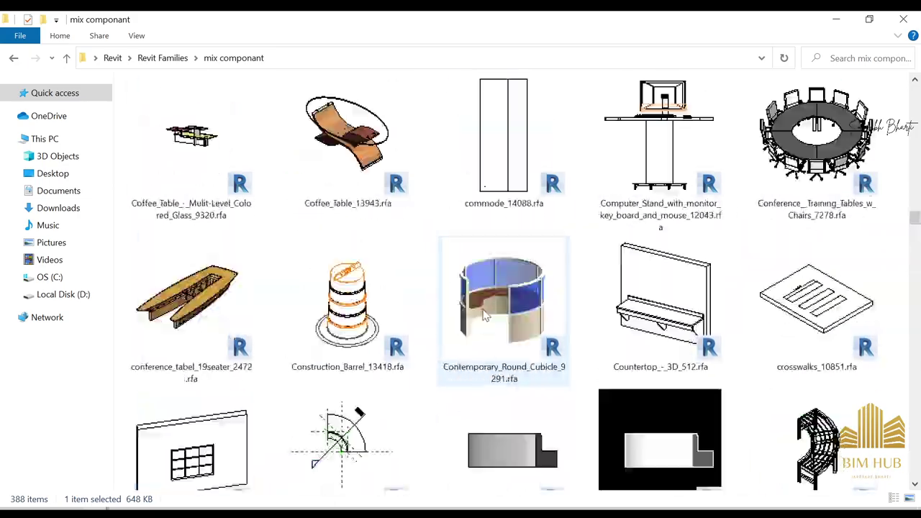
scroll(504, 320, up, 10)
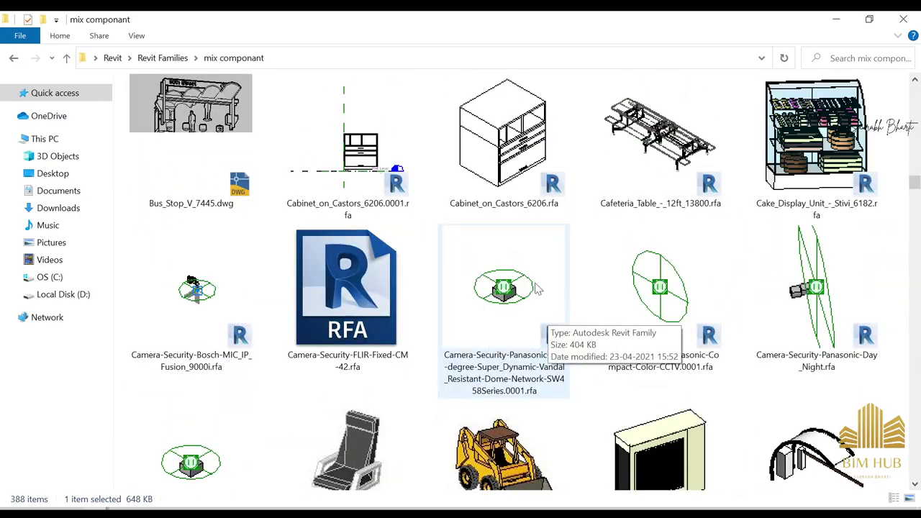
scroll(504, 288, up, 10)
scroll(410, 263, up, 15)
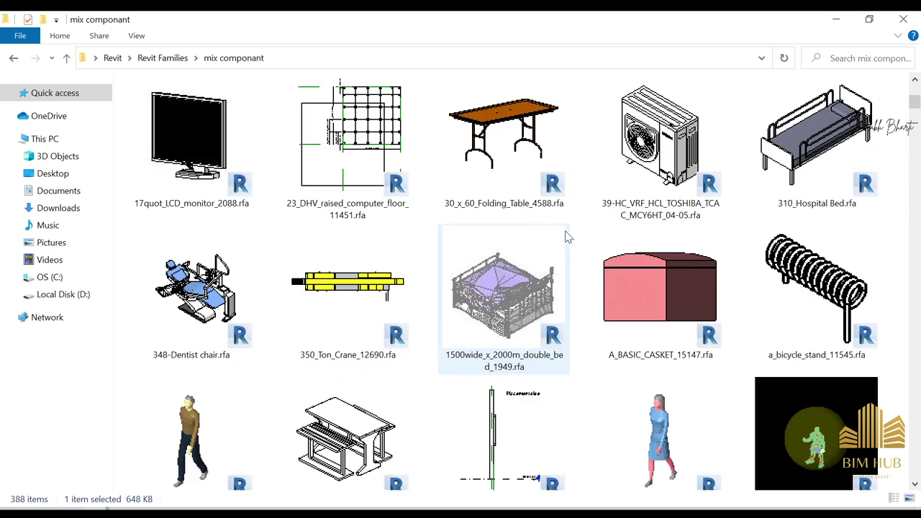
scroll(423, 261, up, 4)
Open the office folder under Revit Families and show its files as extra large icons
key(alt+Up)
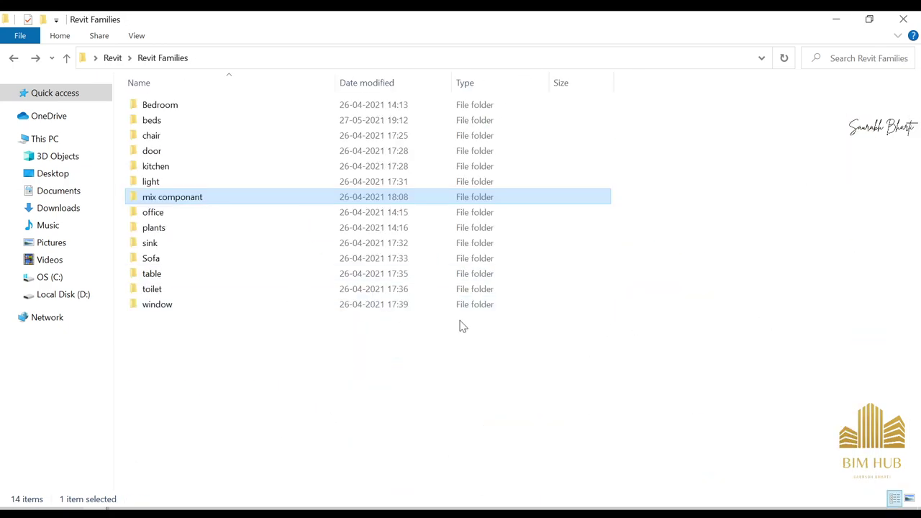
double_click(219, 216)
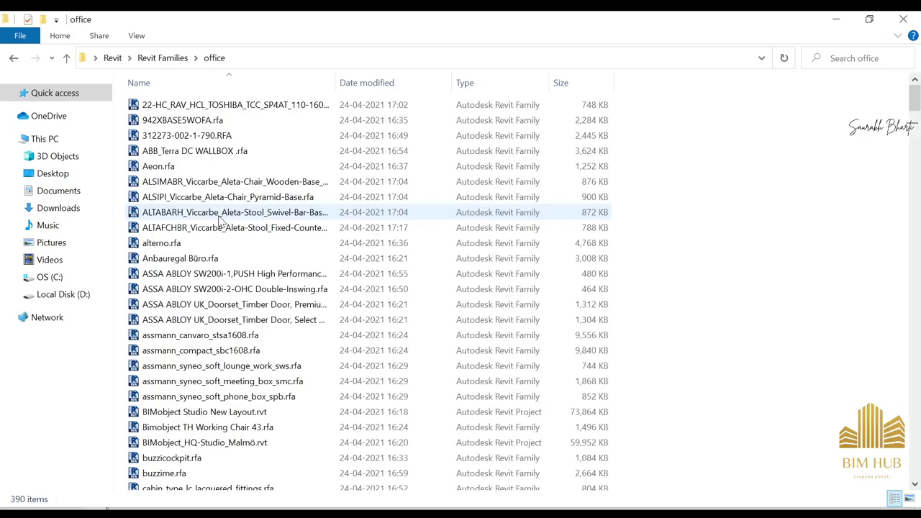
right_click(741, 226)
mouse_move(778, 239)
click(719, 239)
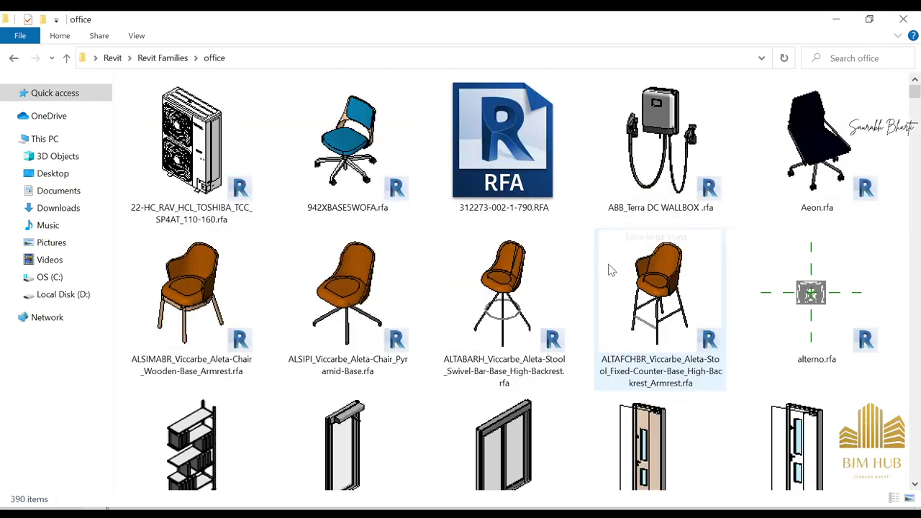
Look through the office folder for a desk family and copy assmann_canvaro_stsa1608.rfa to the desktop
scroll(454, 305, down, 3)
scroll(464, 311, down, 20)
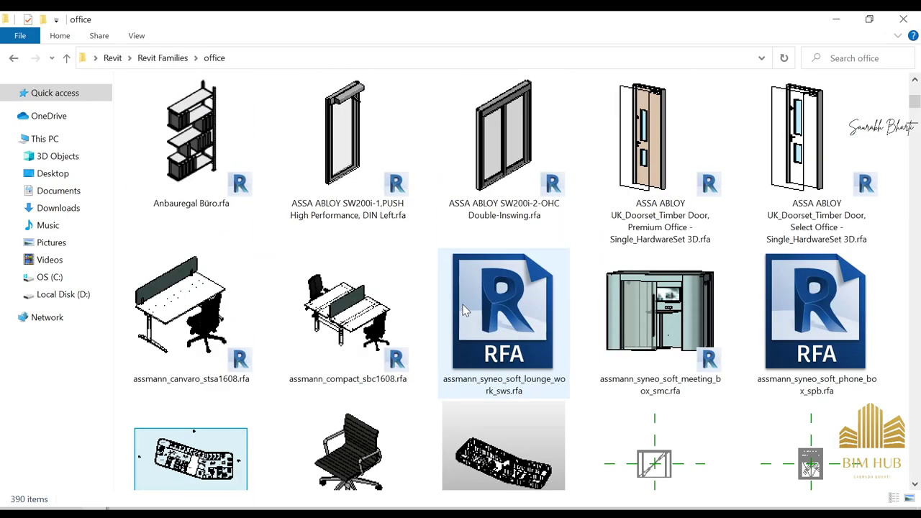
scroll(469, 311, down, 20)
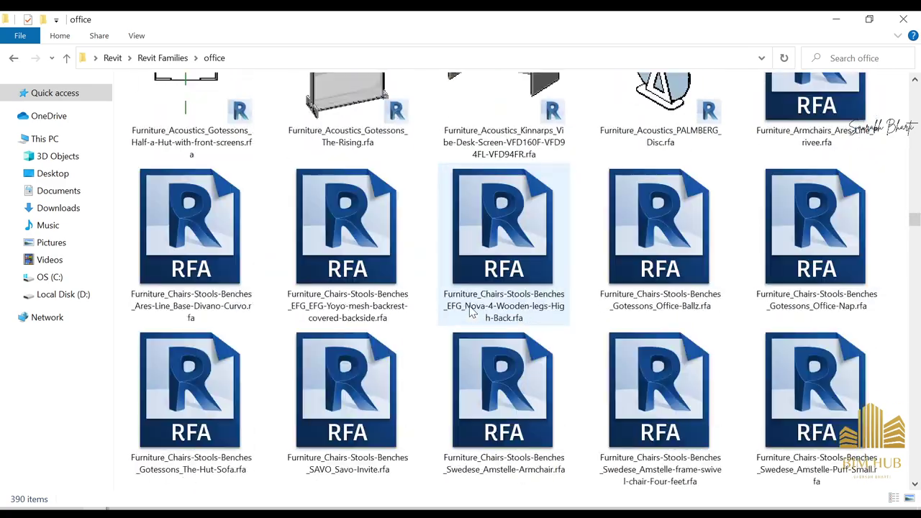
scroll(472, 305, up, 10)
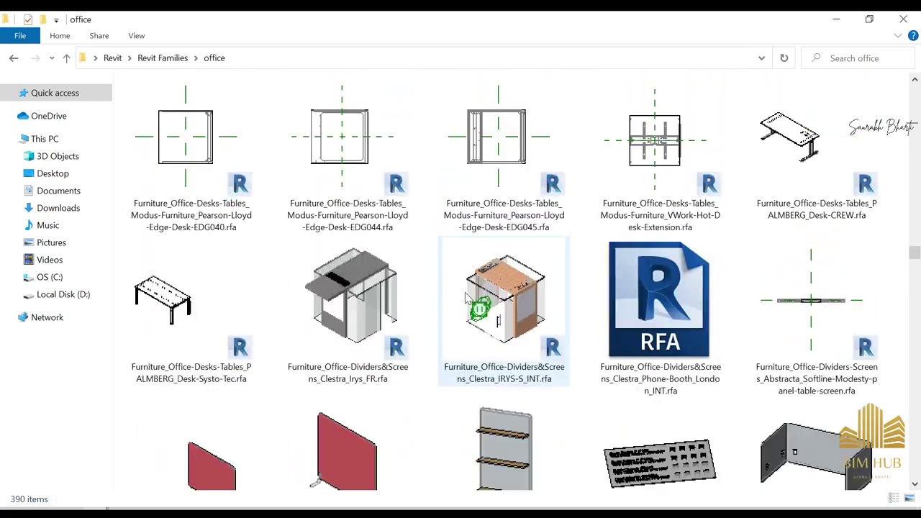
scroll(380, 313, up, 15)
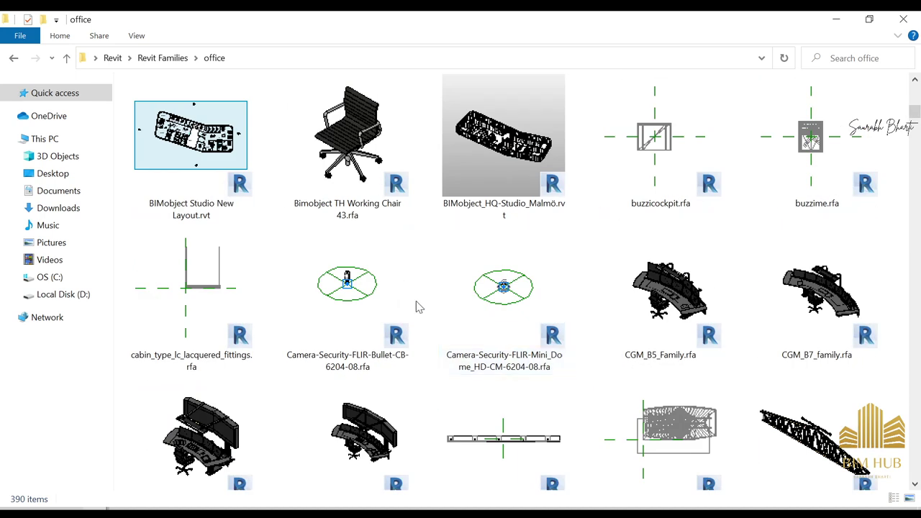
scroll(418, 304, up, 5)
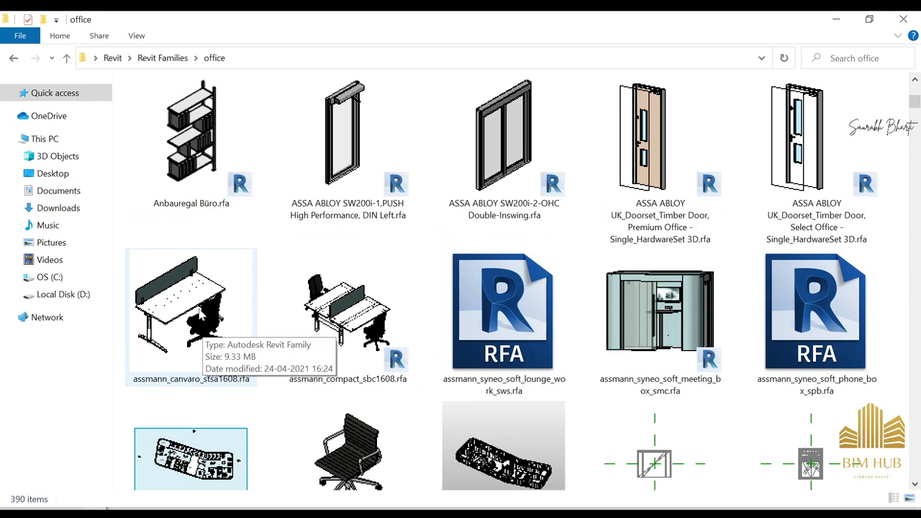
scroll(198, 330, up, 5)
scroll(292, 337, down, 8)
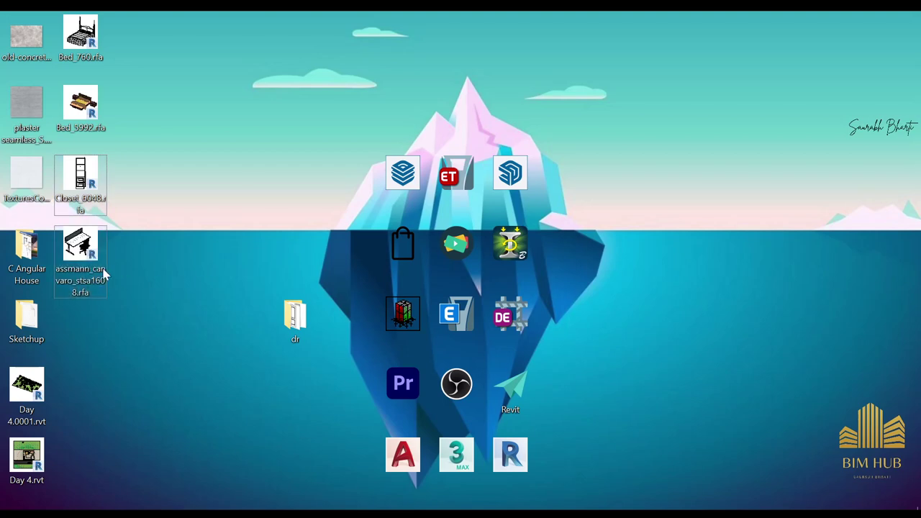
Bring assmann_canvaro_stsa1608.rfa from the desktop into Revit and place the desk against the bedroom wall opposite the bed
drag(103, 272, 120, 445)
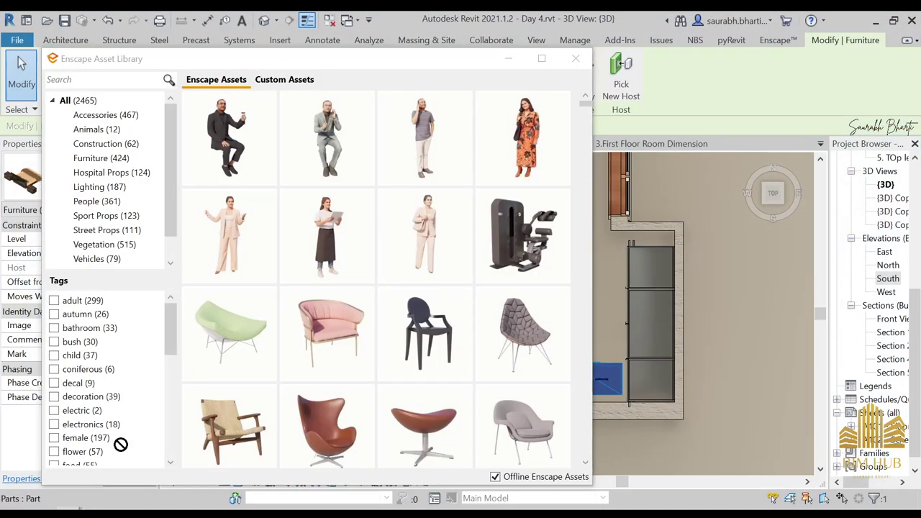
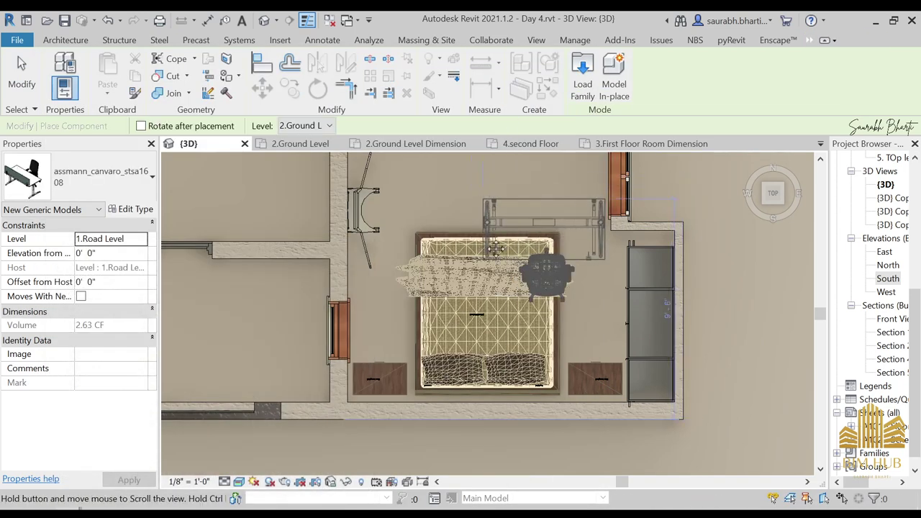
scroll(468, 271, up, 2)
middle_drag(441, 219, 401, 265)
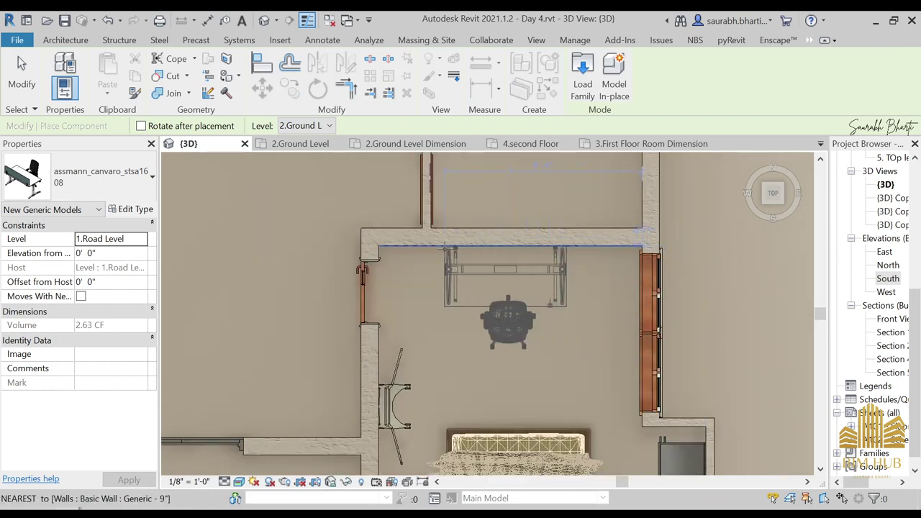
click(444, 249)
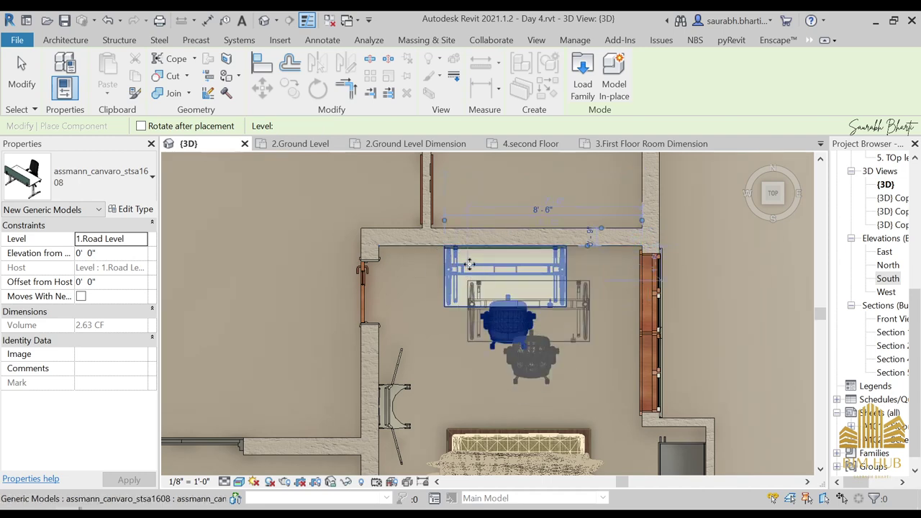
key(Escape)
key(Escape)
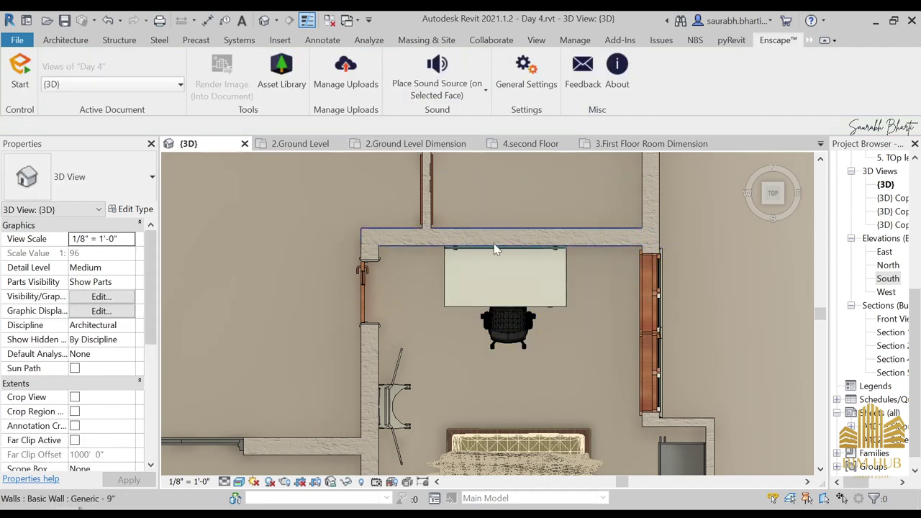
Start placing a component and browse to the Revit Families folder for loading another family
click(65, 40)
click(144, 76)
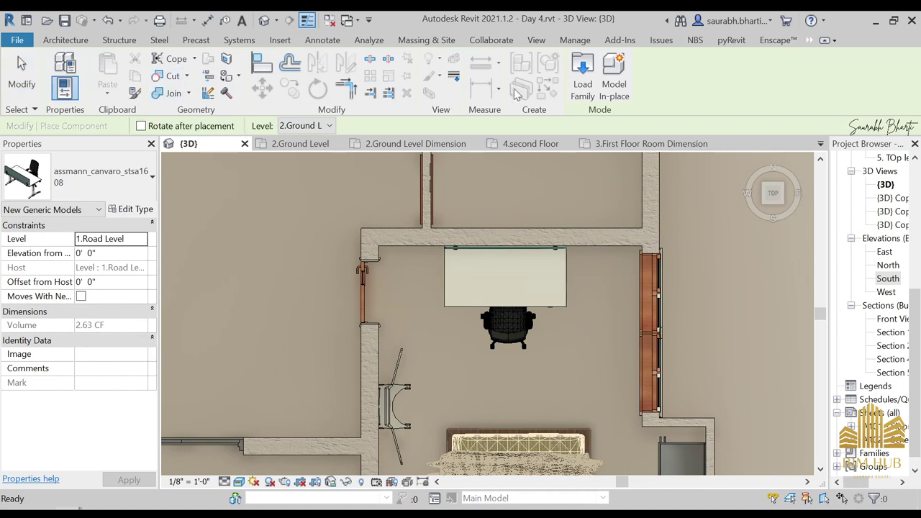
click(581, 86)
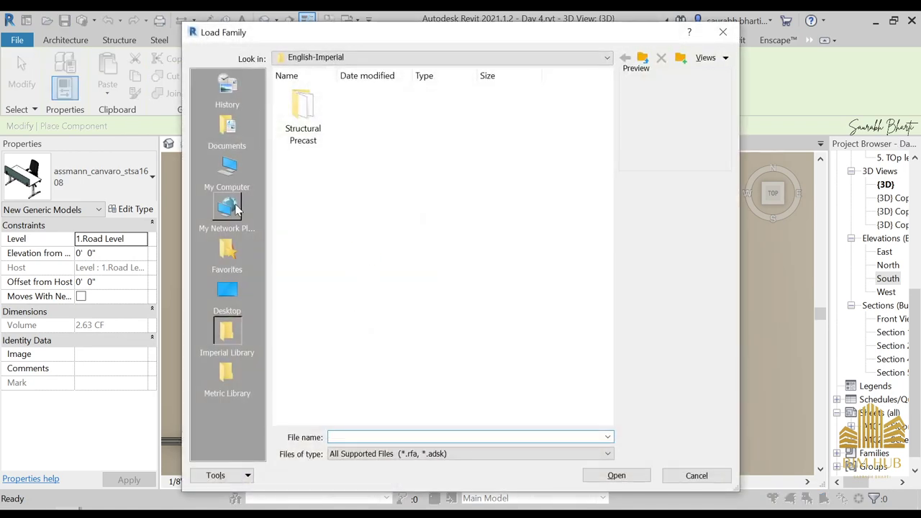
click(229, 291)
double_click(322, 207)
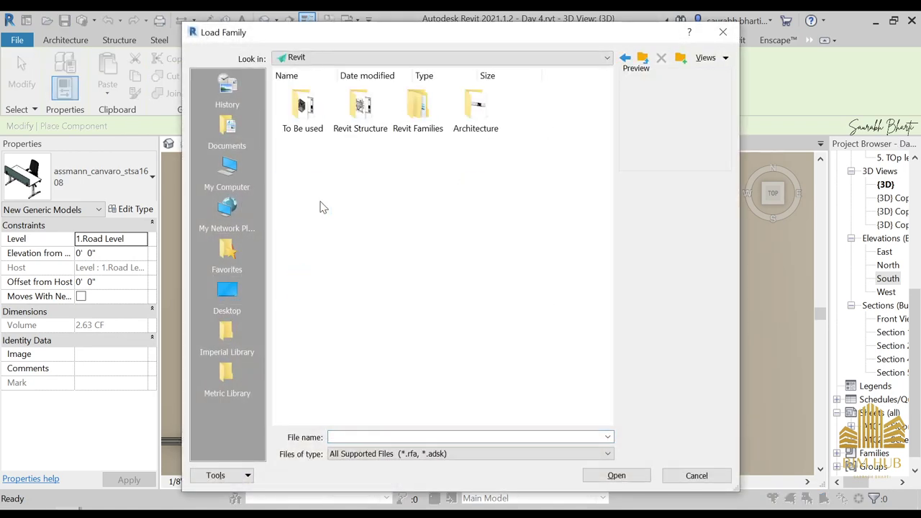
double_click(395, 129)
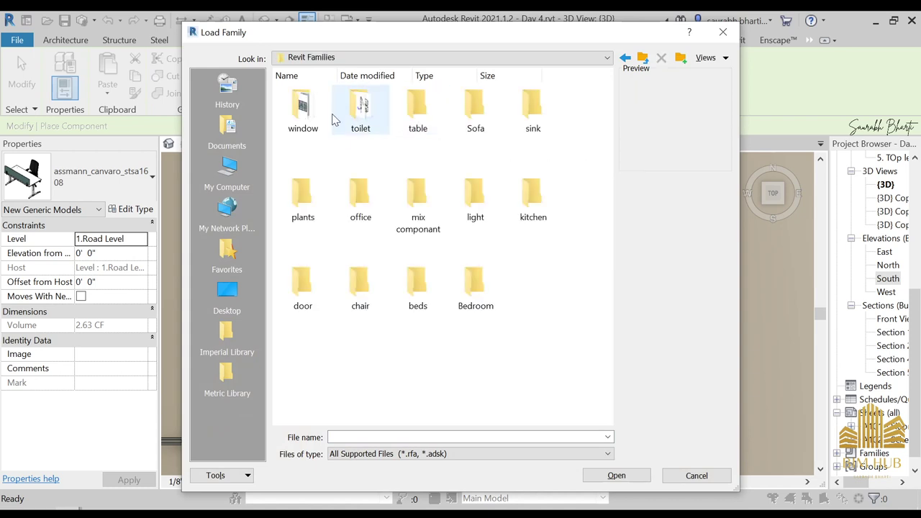
Check the light and table folders for suitable families, and return to the Revit Families folder
double_click(475, 198)
key(BackSpace)
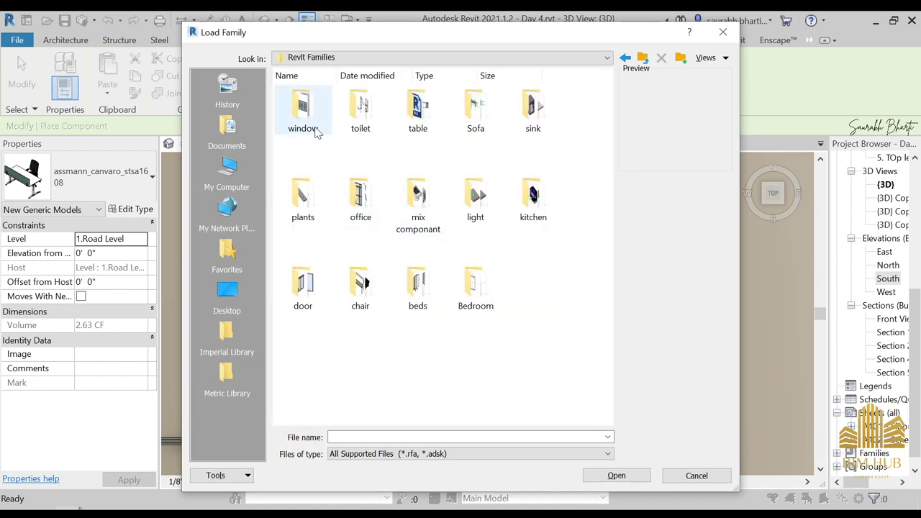
double_click(417, 102)
scroll(421, 287, down, 8)
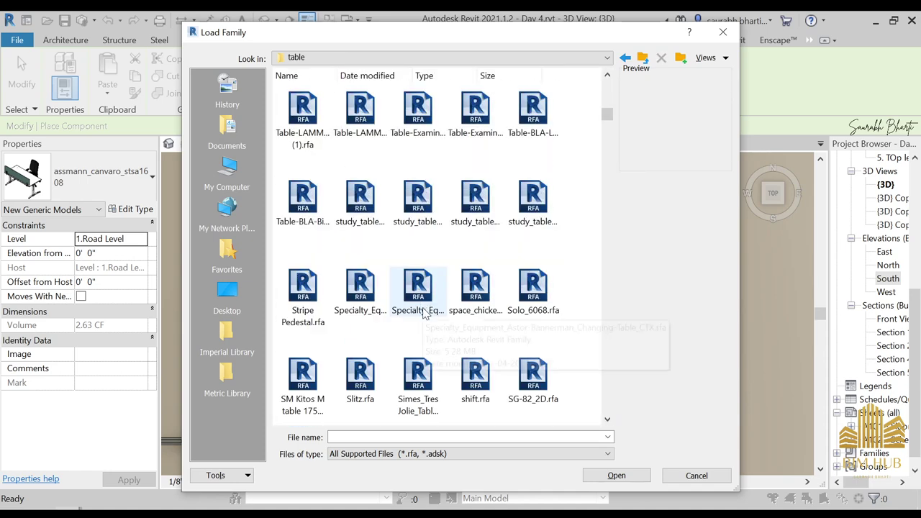
scroll(425, 310, up, 5)
scroll(427, 319, down, 10)
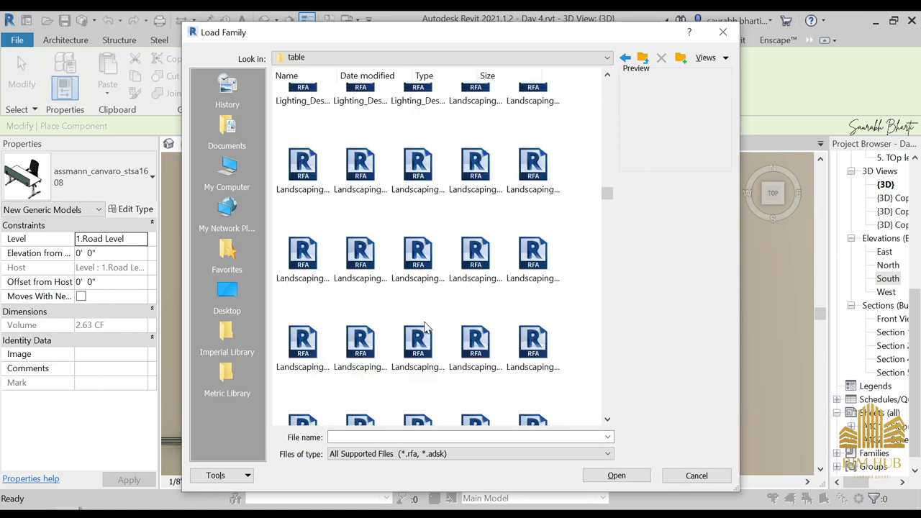
key(BackSpace)
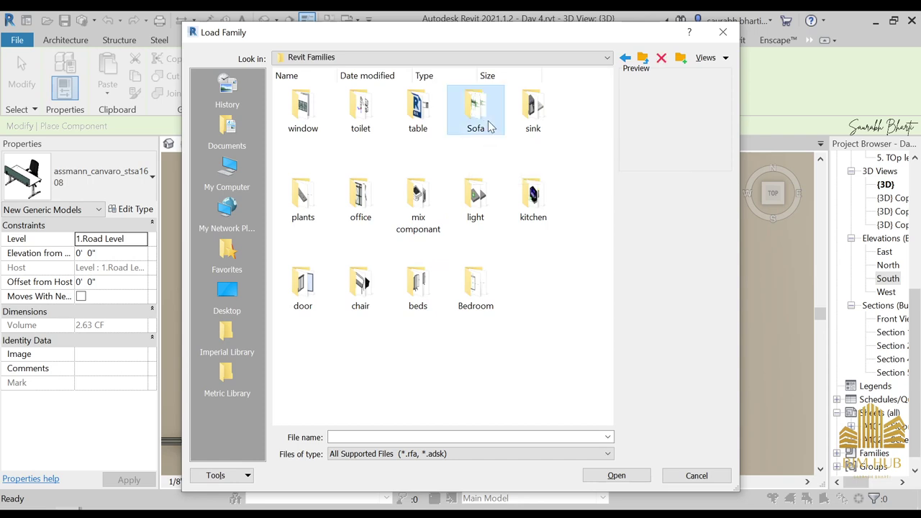
Open the Sofa folder and show its families as extra large icons
double_click(476, 101)
scroll(435, 306, down, 5)
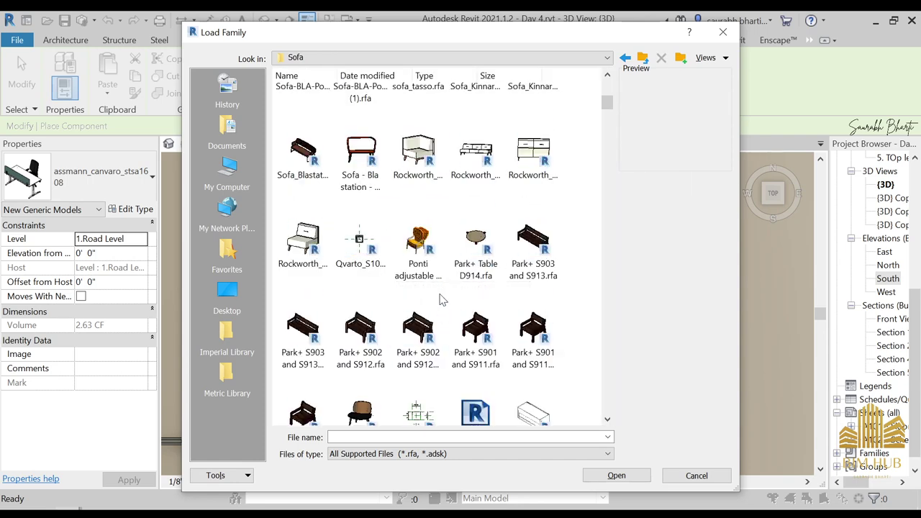
right_click(444, 300)
mouse_move(499, 309)
click(699, 309)
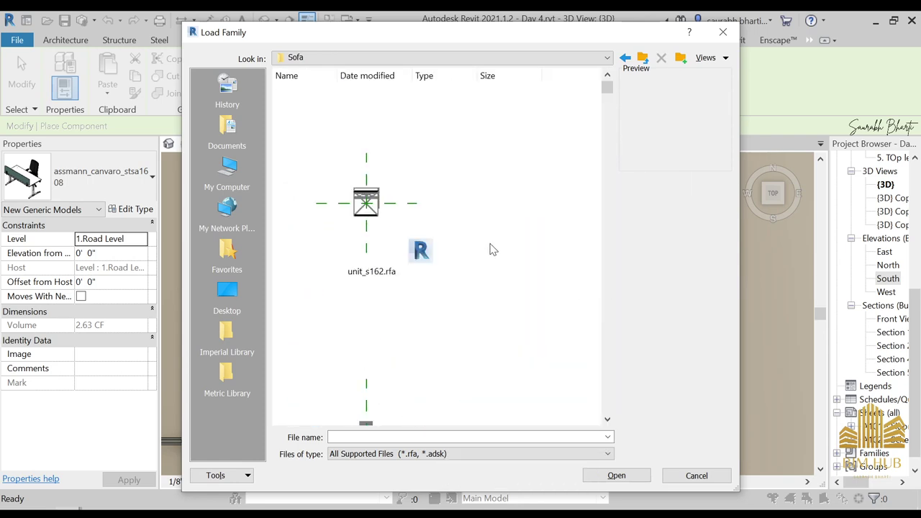
Look through the sofa families' thumbnails, enlarging the Load Family dialog to fit more of them
right_click(467, 264)
click(421, 324)
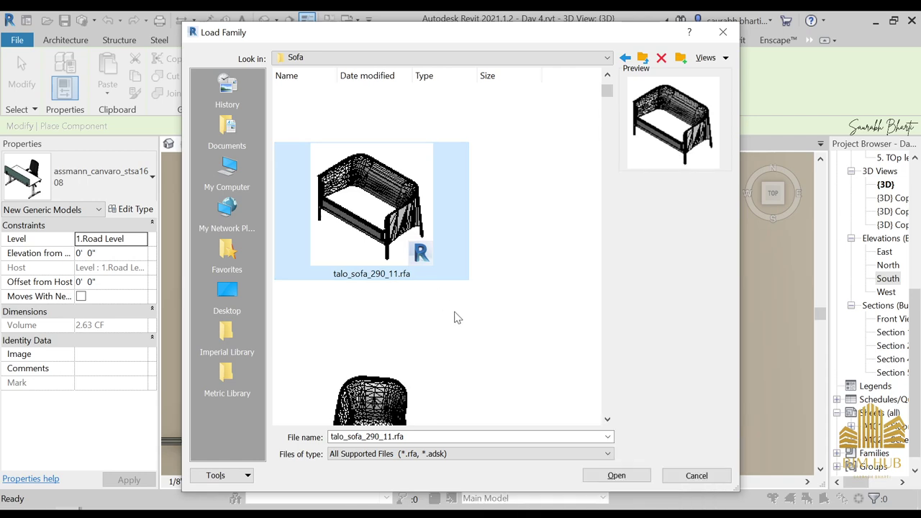
scroll(435, 360, down, 4)
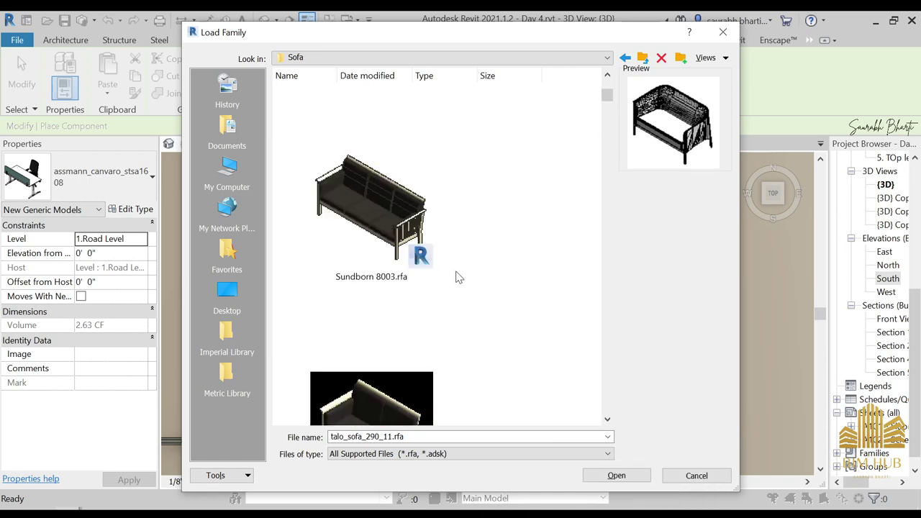
scroll(457, 281, down, 1)
scroll(483, 285, down, 3)
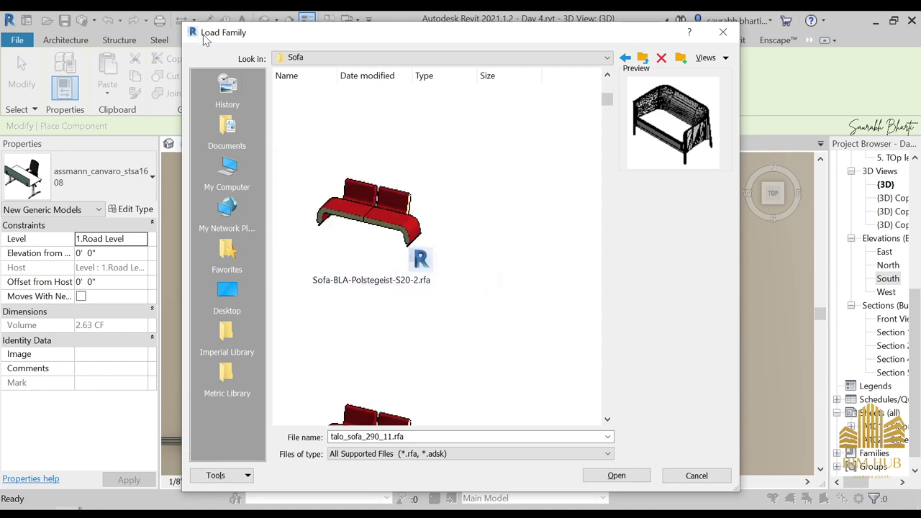
drag(183, 23, 3, 12)
scroll(353, 205, down, 2)
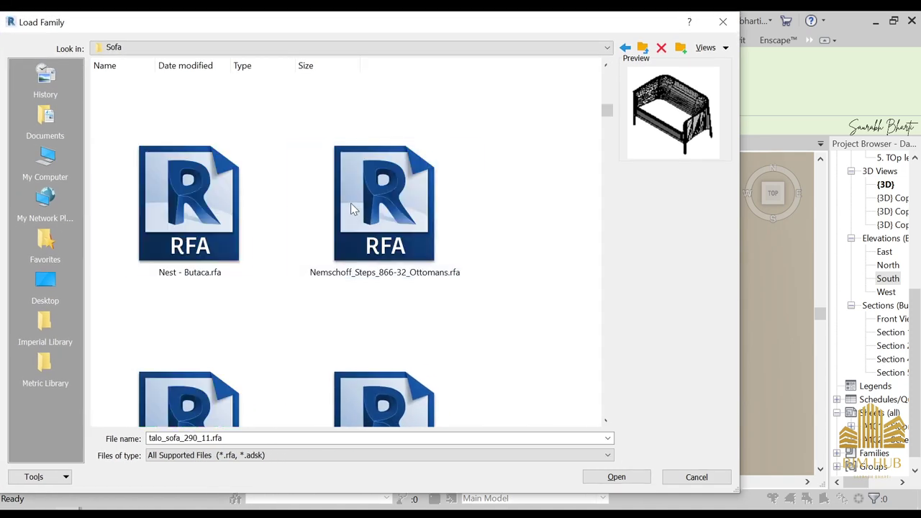
scroll(428, 336, down, 4)
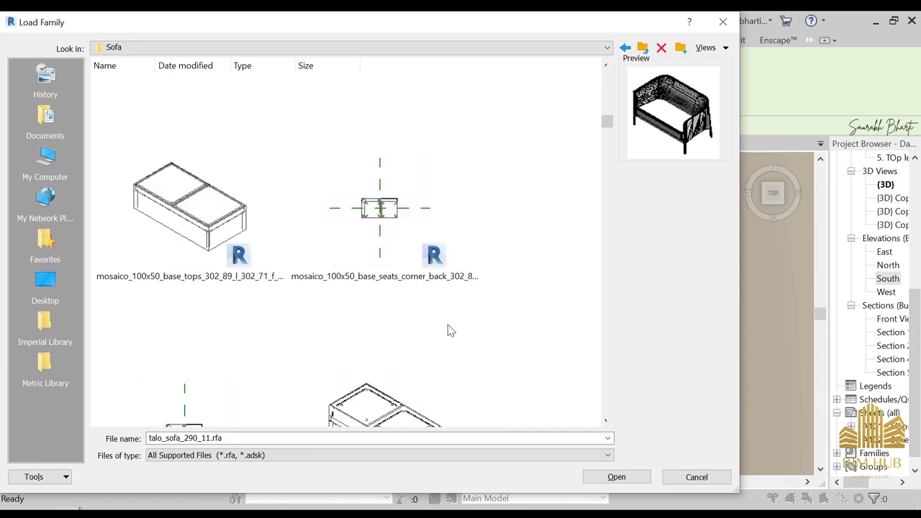
Show the sofa families as large icons and load Furniture_Sofas-Armchairs_NC-Nordic-Care_Choice-261.rfa
right_click(488, 297)
mouse_move(601, 311)
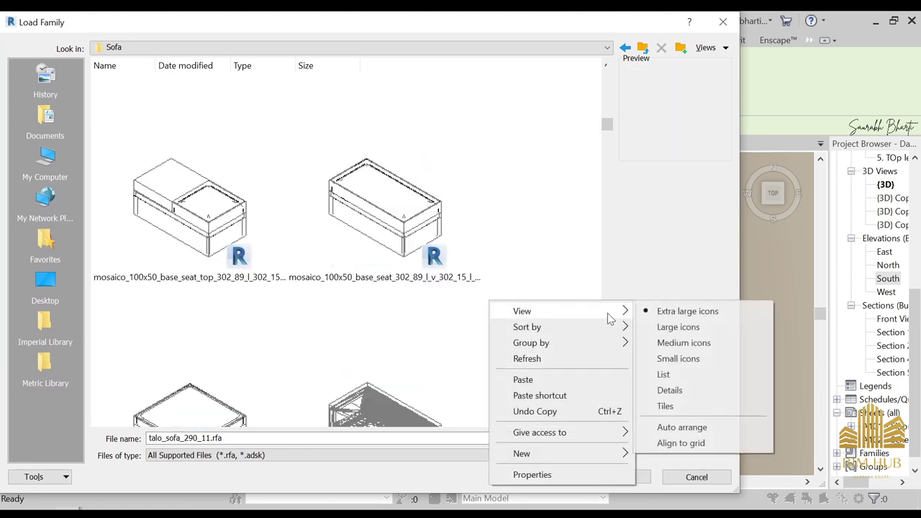
click(680, 326)
scroll(428, 269, down, 3)
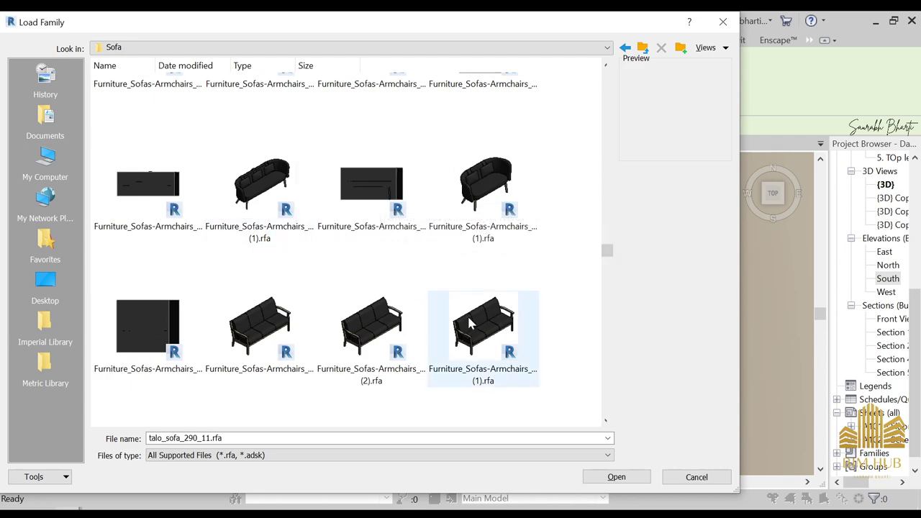
scroll(446, 248, down, 3)
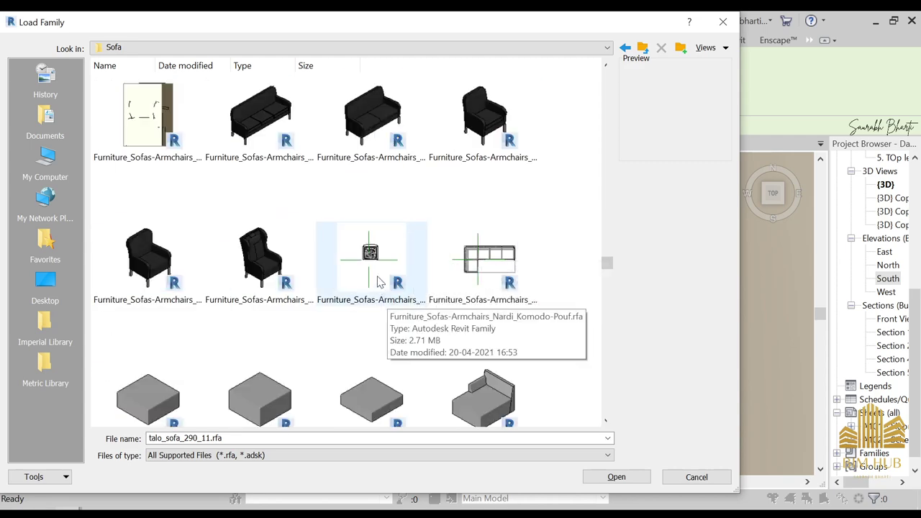
click(270, 124)
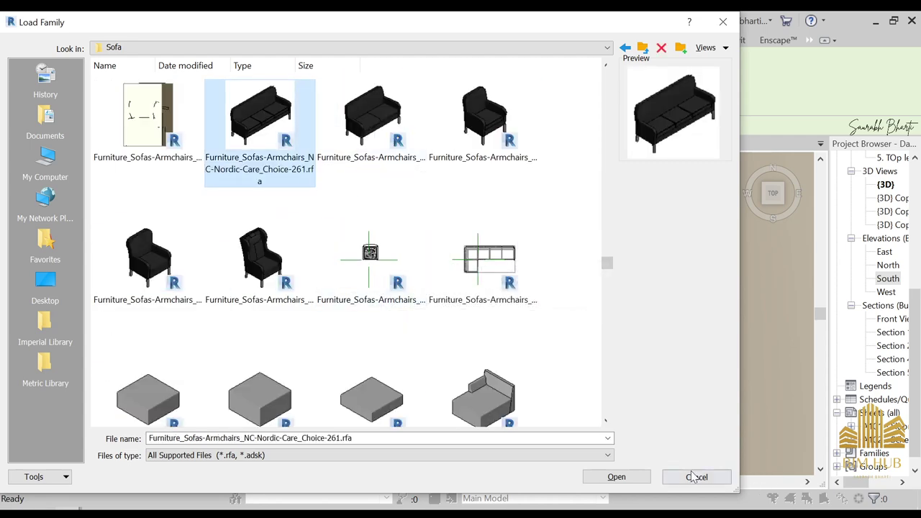
click(643, 477)
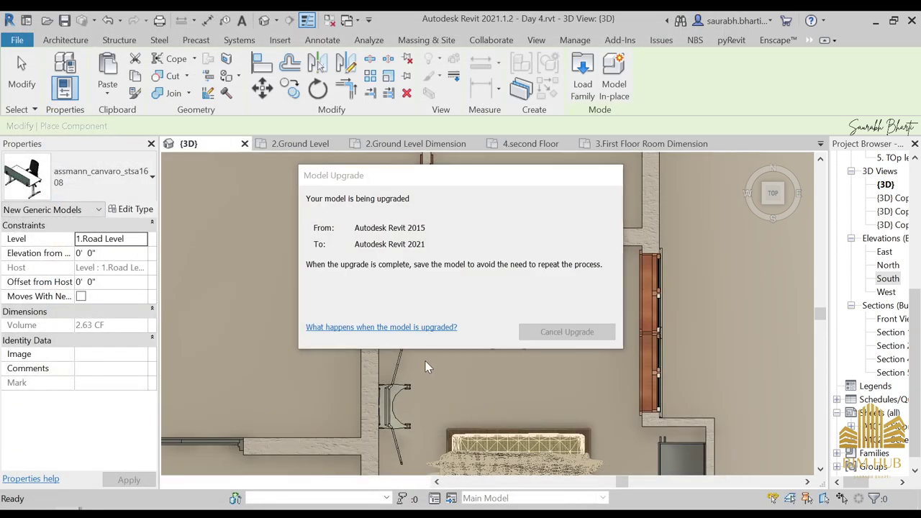
Rotate the three-seat sofa and place it on 2.Ground Level with its back along the bedroom's window wall, beside the desk
key(space)
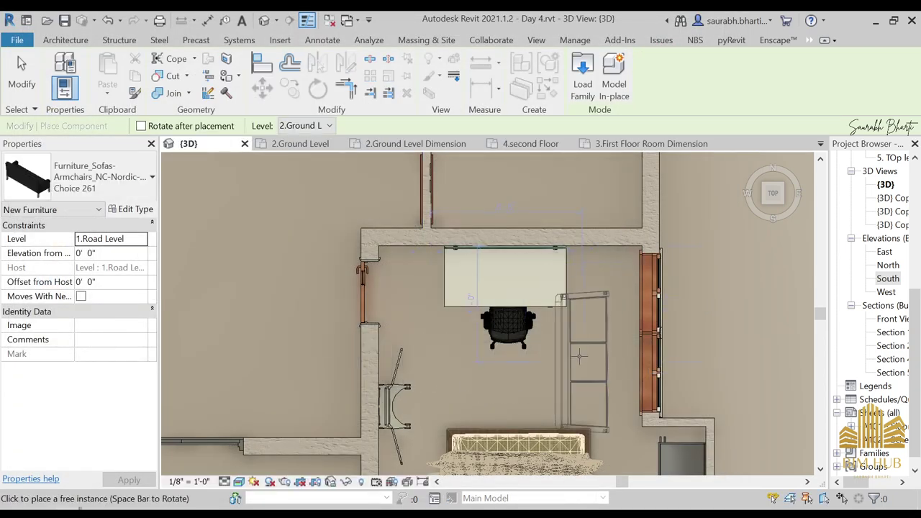
key(space)
scroll(631, 370, down, 1)
middle_drag(632, 371, 505, 215)
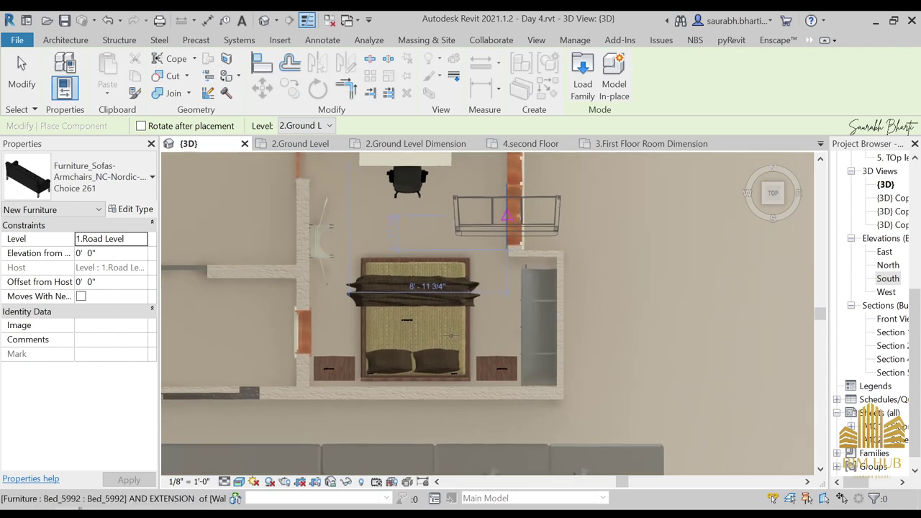
middle_drag(472, 302, 465, 372)
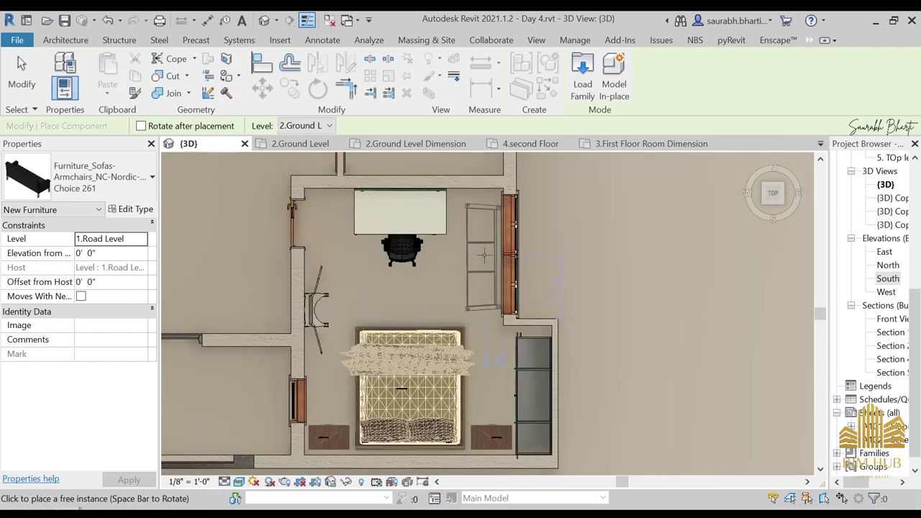
click(484, 255)
scroll(480, 274, down, 1)
middle_drag(480, 273, 537, 311)
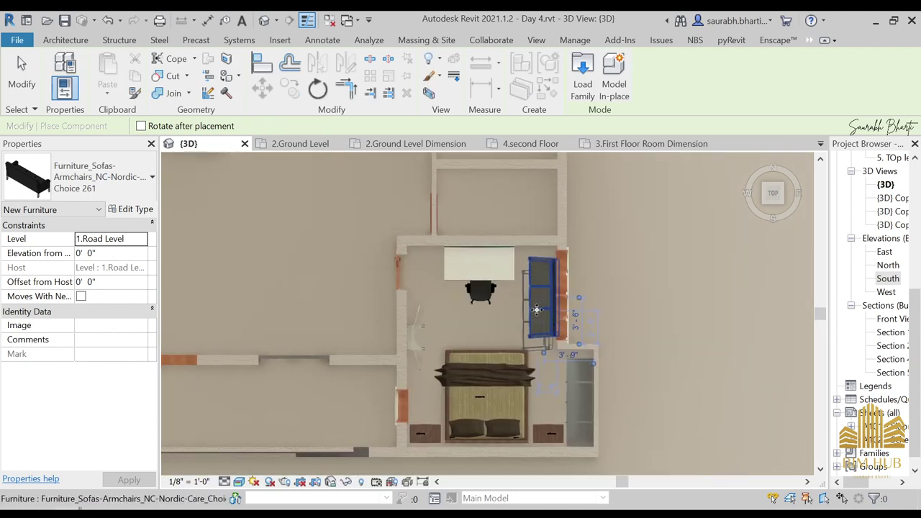
click(540, 300)
key(Escape)
key(Escape)
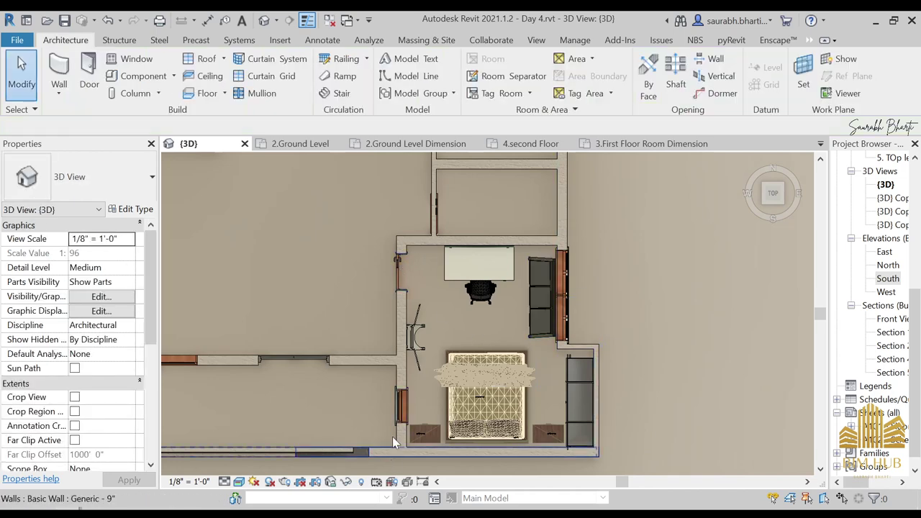
Switch to the Enscape Asset Library and search its assets for "table"
scroll(552, 295, up, 3)
scroll(534, 302, down, 2)
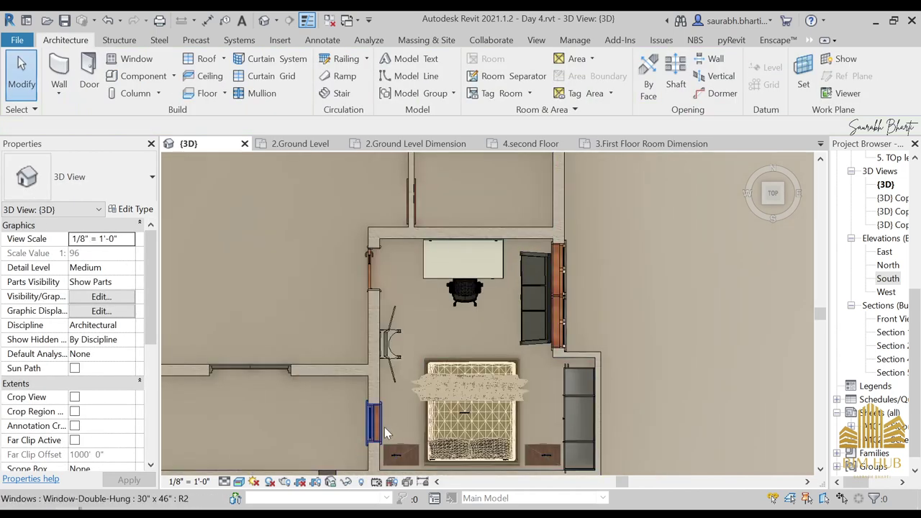
key(alt+Tab)
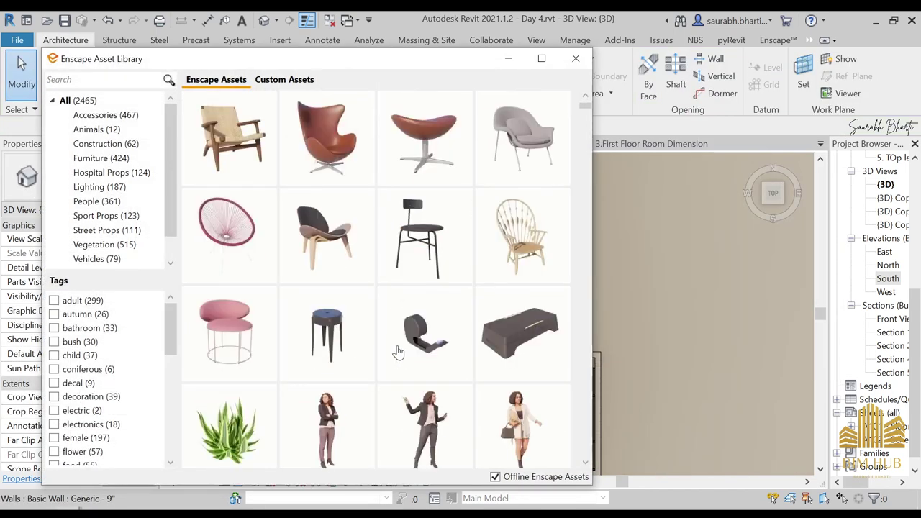
scroll(369, 304, down, 5)
scroll(383, 321, up, 1)
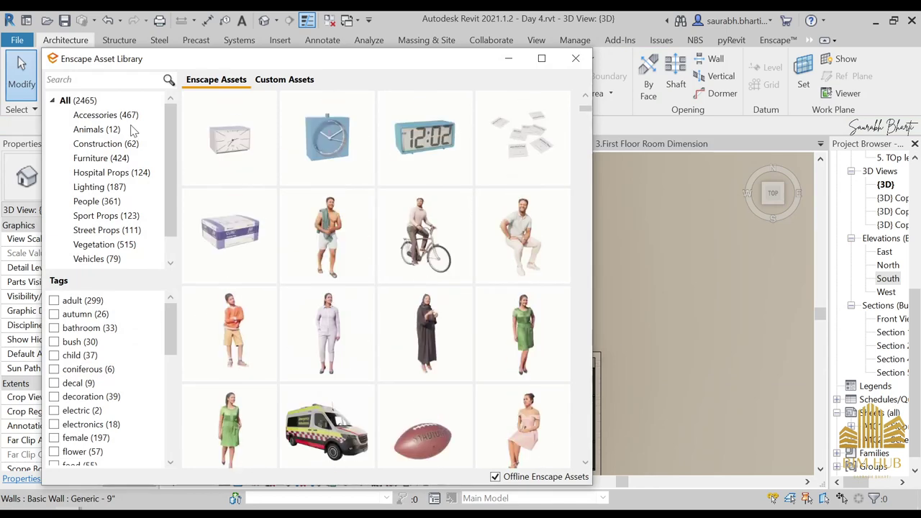
text(tab;e)
key(BackSpace)
text(e)
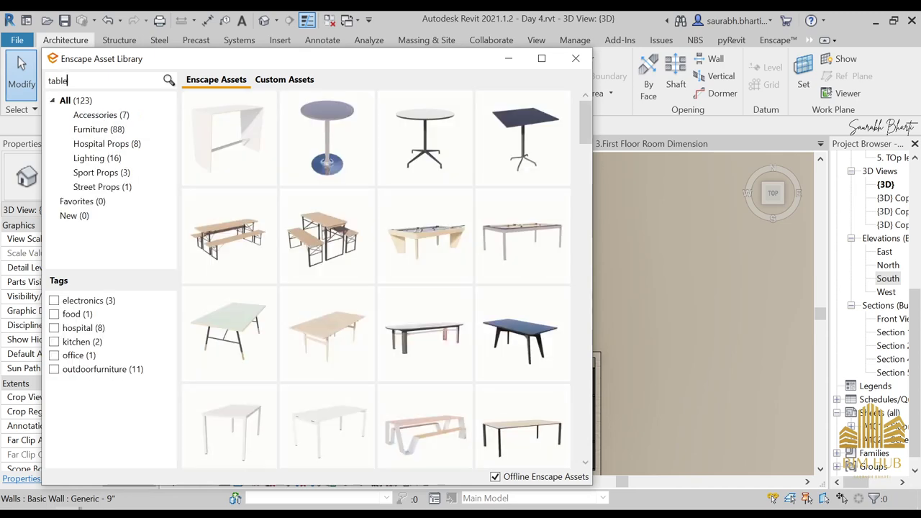
Choose the Round Side Table 07 asset from the tables and place it in front of the sofa
scroll(393, 273, down, 8)
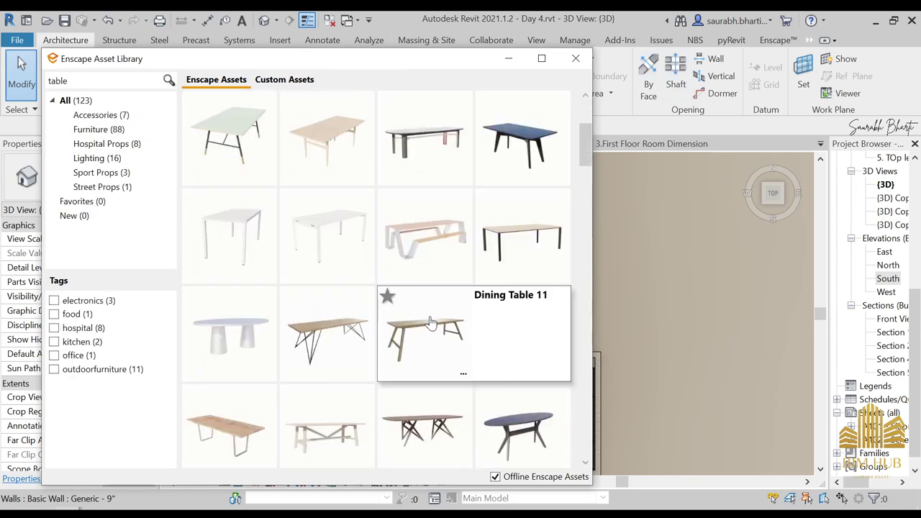
mouse_move(511, 169)
scroll(511, 169, up, 6)
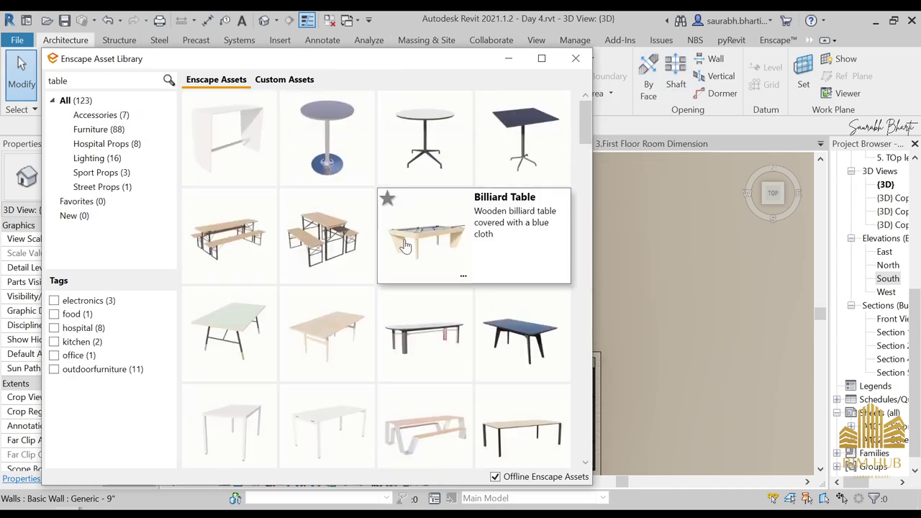
mouse_move(543, 139)
scroll(403, 288, down, 10)
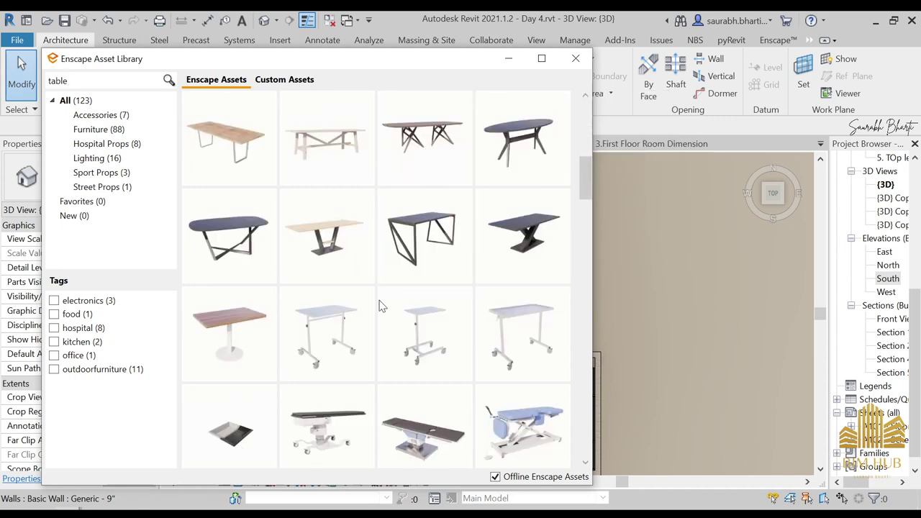
mouse_move(515, 322)
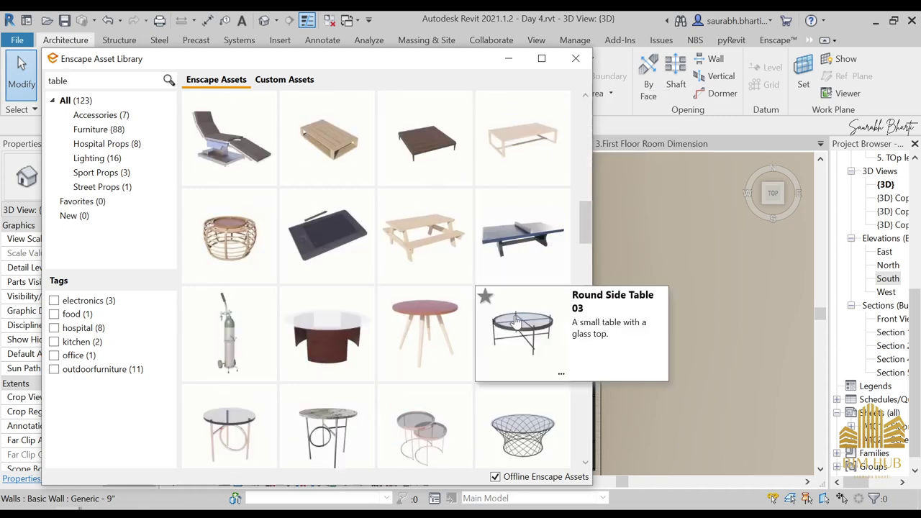
click(536, 431)
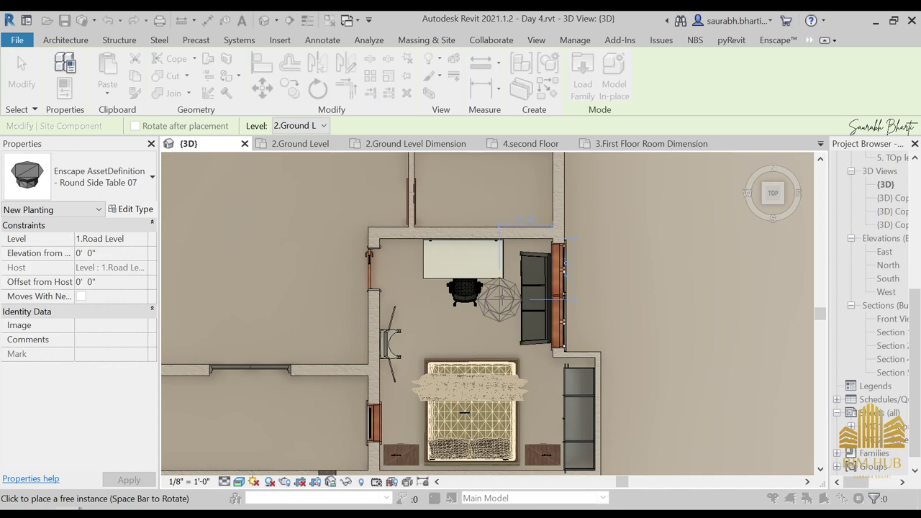
click(508, 301)
key(Escape)
key(Escape)
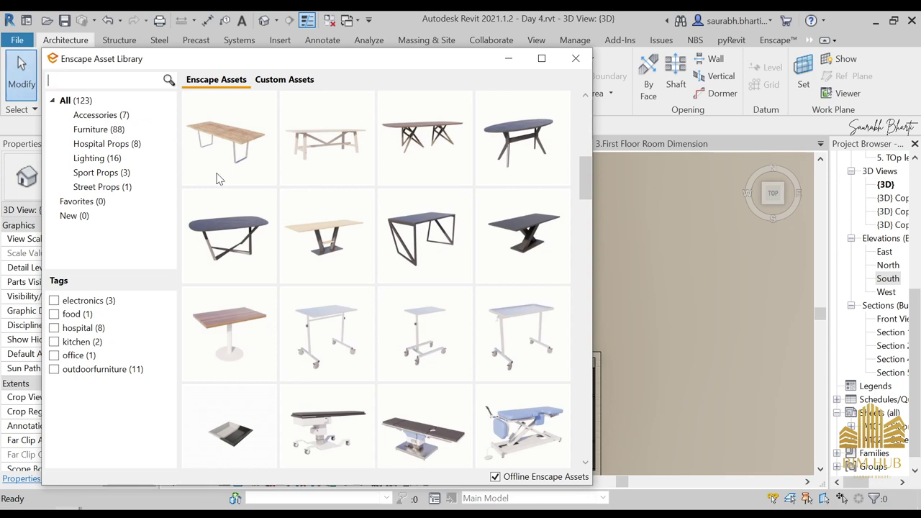
Browse the Accessories category of the asset library, search for "laptop" and choose the Laptop Aluminium asset
click(108, 116)
scroll(338, 261, down, 10)
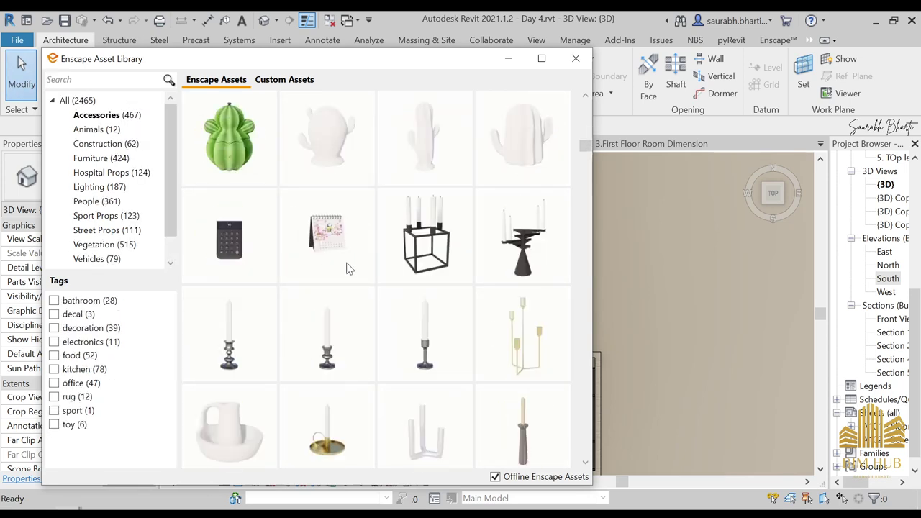
text(lap)
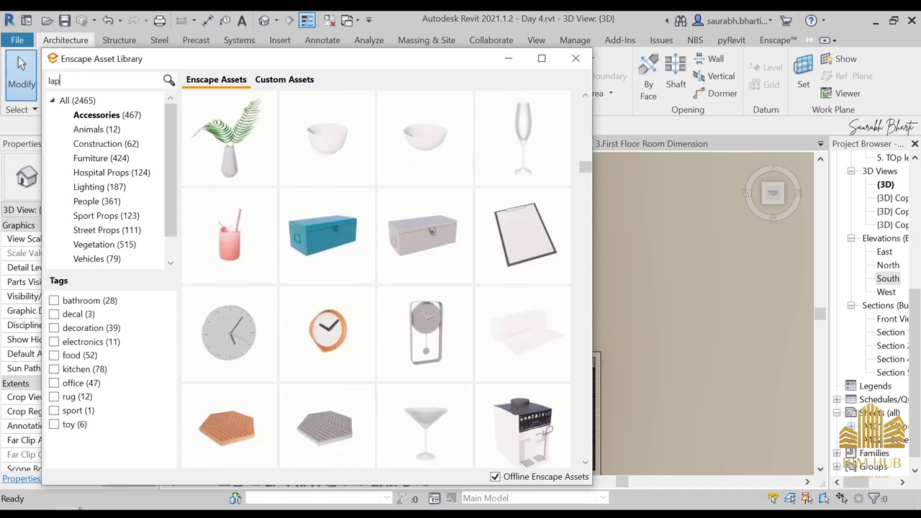
text(top)
click(243, 111)
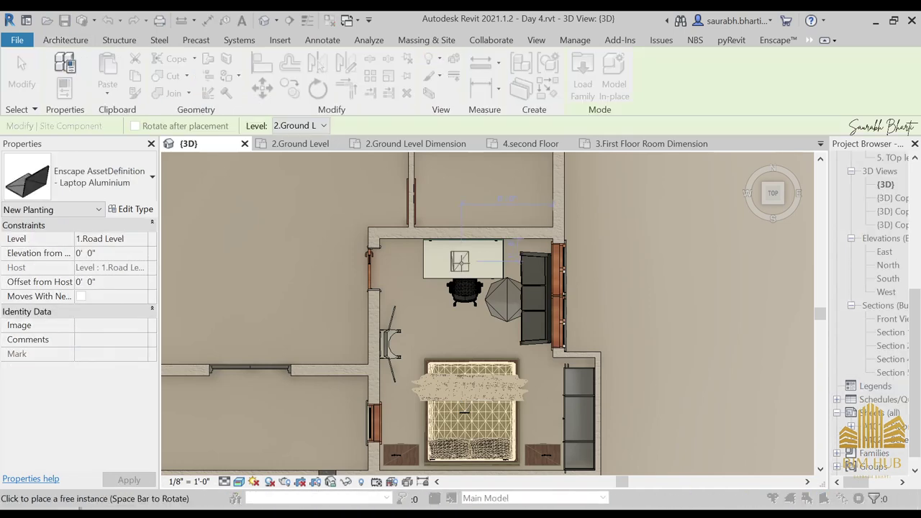
Rotate the laptop and place it at the middle of the desk in front of the chair, then minimize the asset library
scroll(462, 266, up, 3)
scroll(460, 263, up, 3)
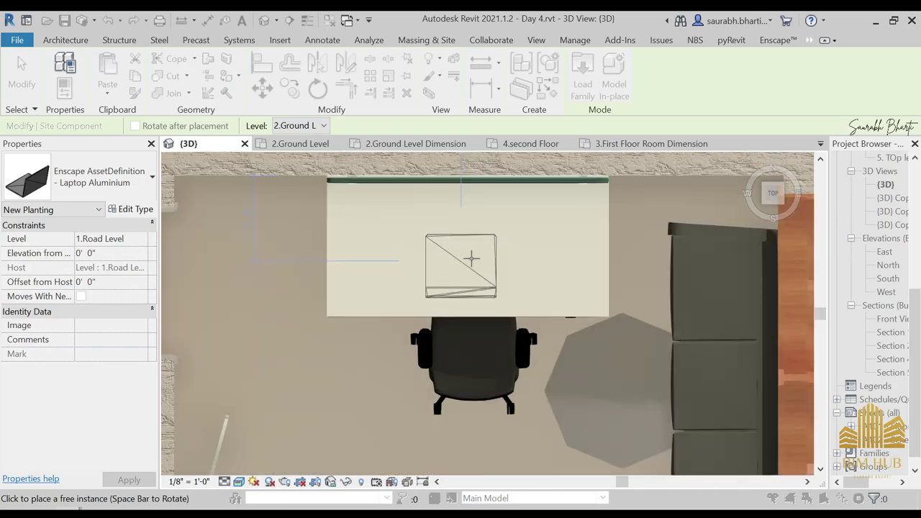
key(space)
key(space)
key(space)
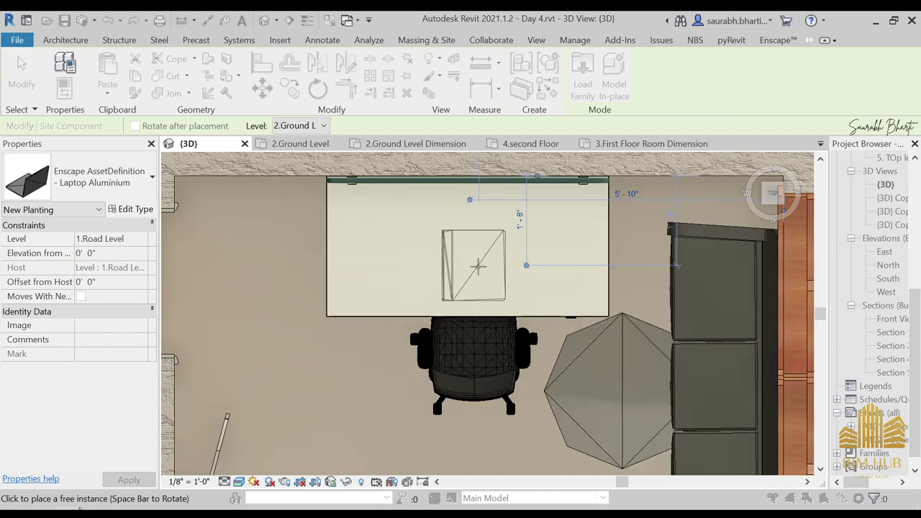
key(Escape)
click(508, 59)
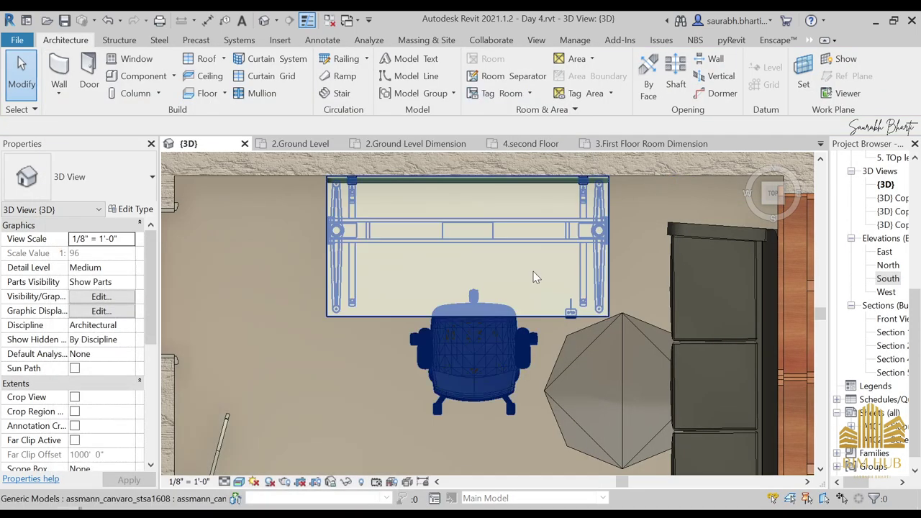
Temporarily hide the desk with chair in the 3D view to reach the laptop beneath it
click(476, 296)
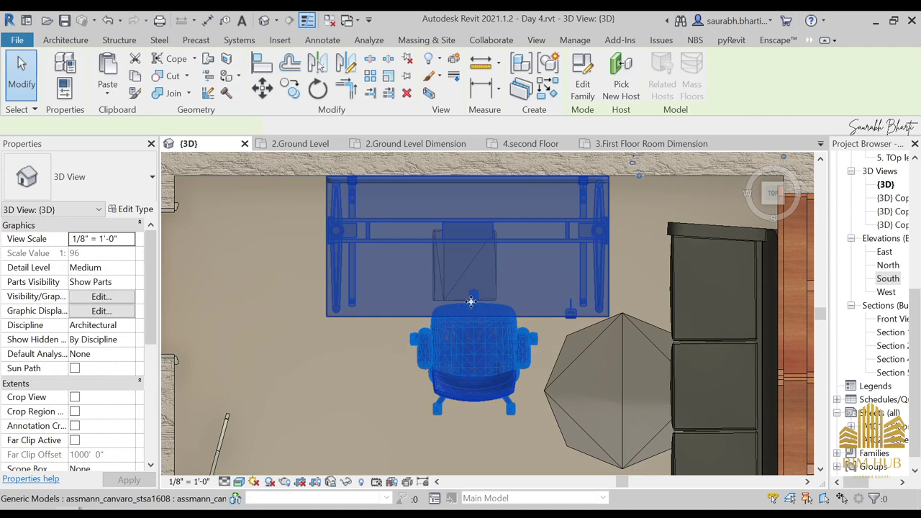
key(h)
key(h)
click(475, 253)
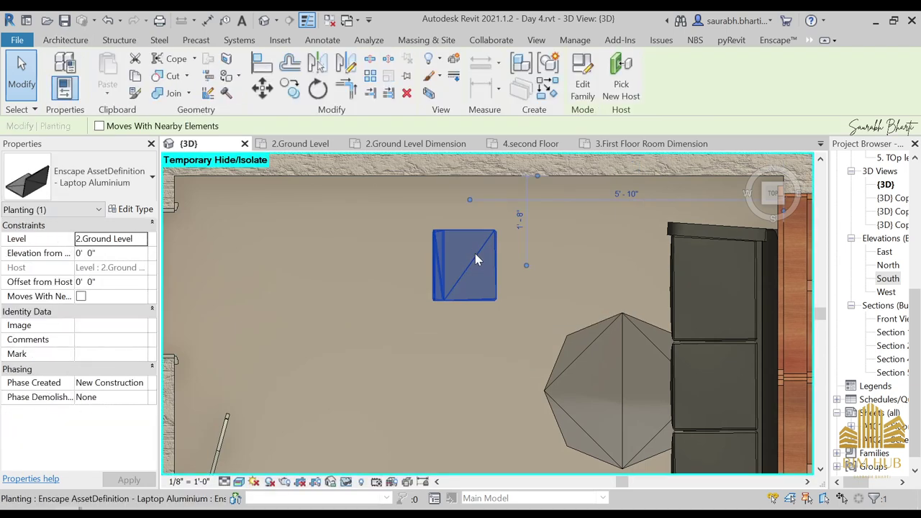
key(Delete)
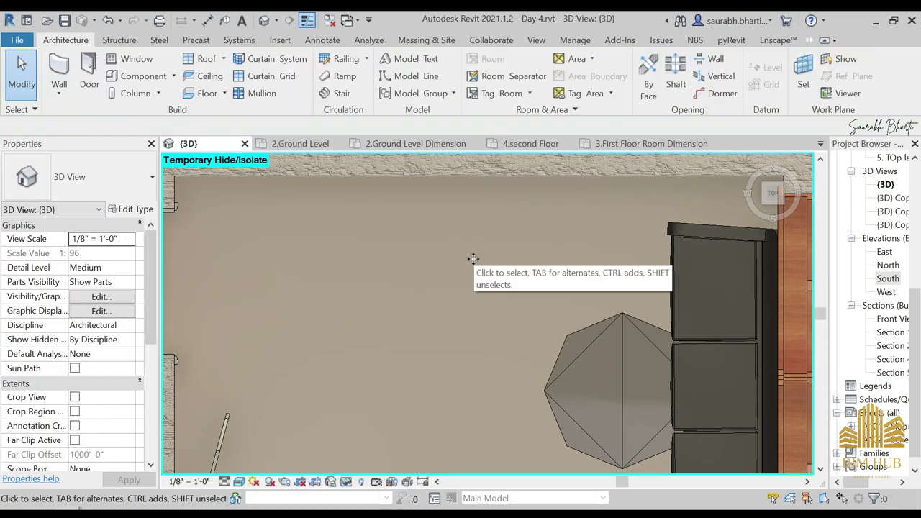
key(ctrl+z)
Rotate the laptop until its screen stands towards the wall, and reset the temporary hide
click(474, 272)
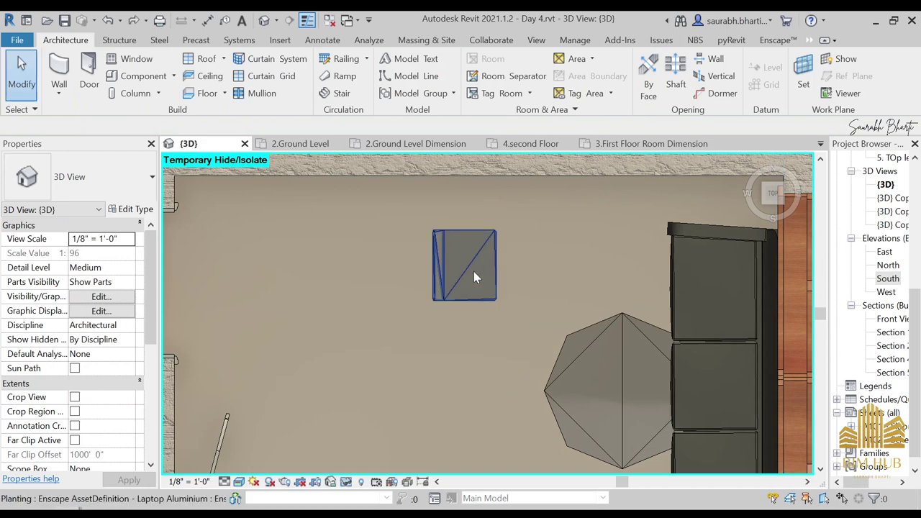
key(space)
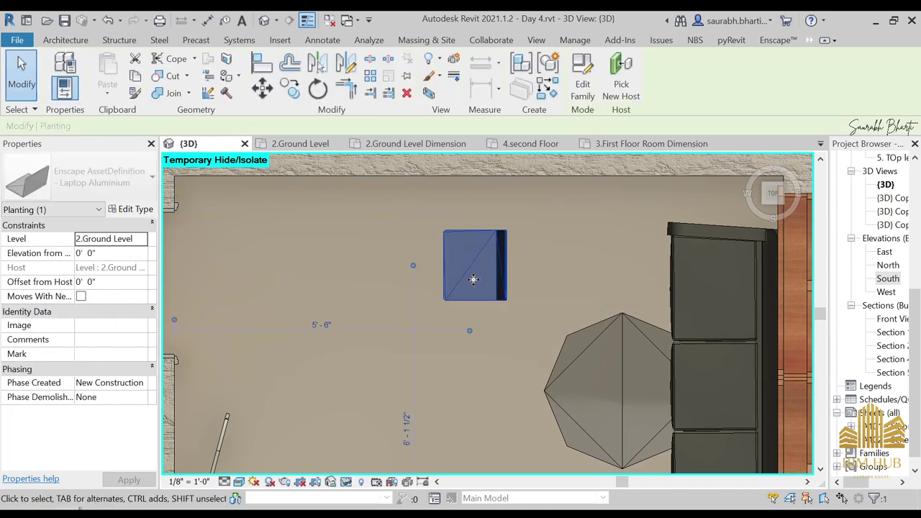
click(459, 333)
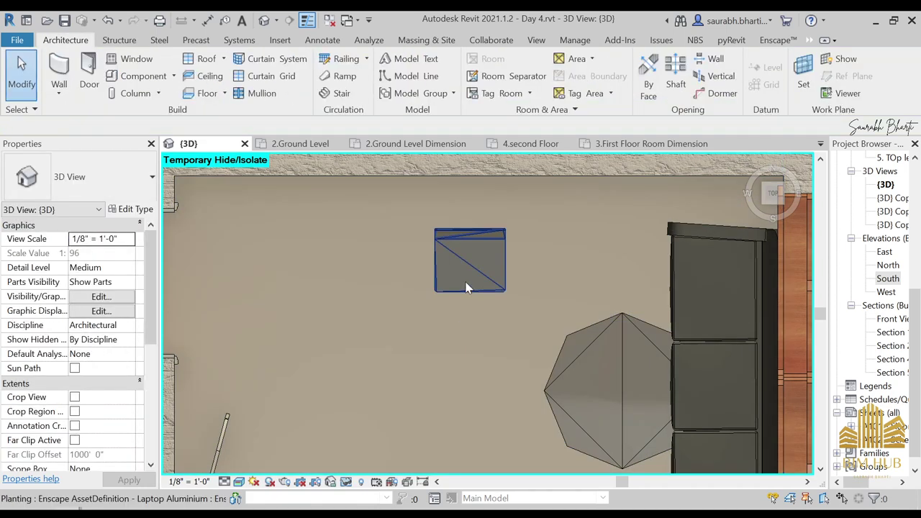
key(h)
key(r)
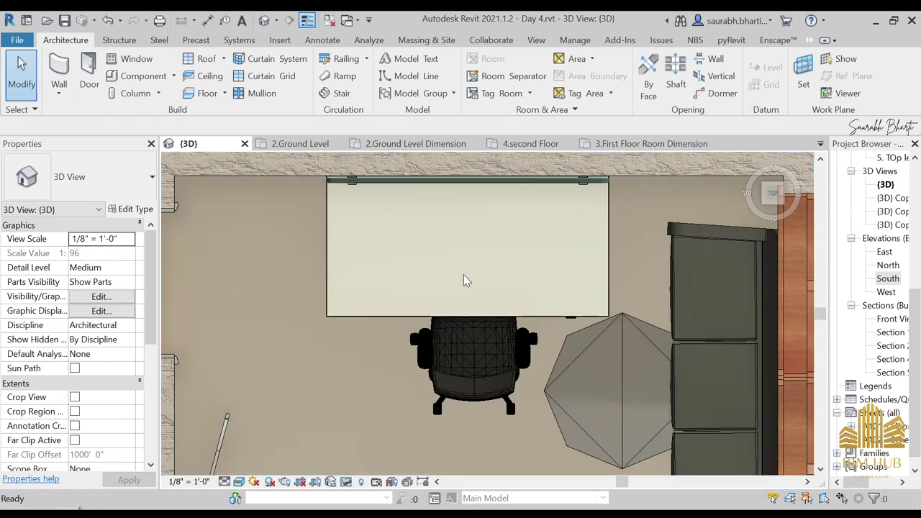
Select the desk with chair again and hide it temporarily so the laptop can be edited
scroll(464, 285, down, 3)
scroll(464, 285, up, 3)
click(501, 238)
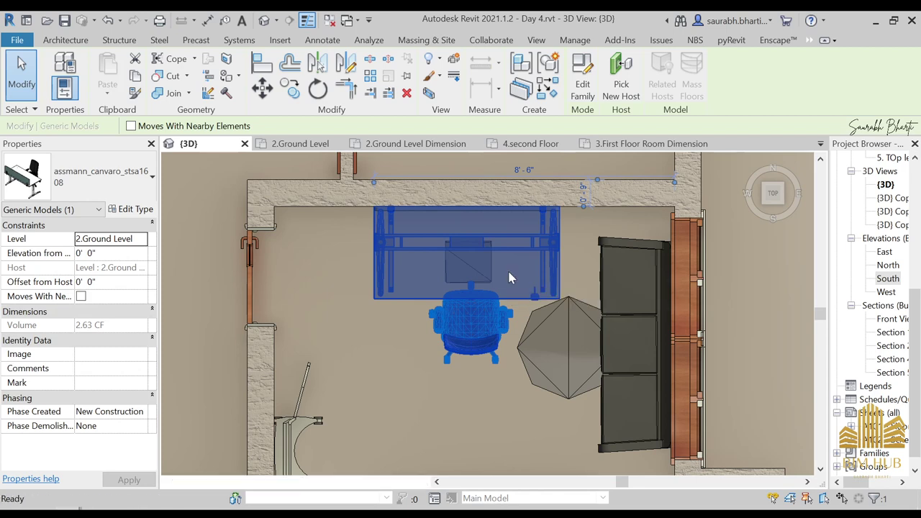
key(h)
key(h)
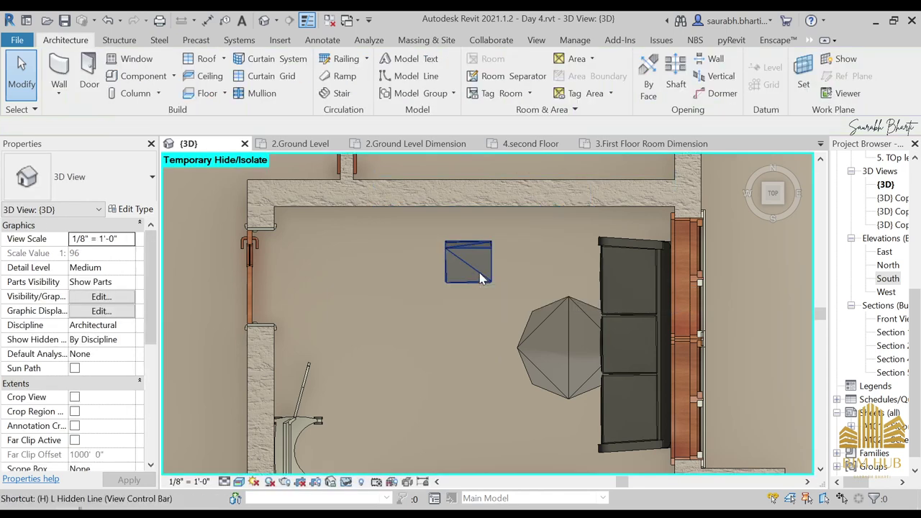
key(h)
key(r)
double_click(480, 274)
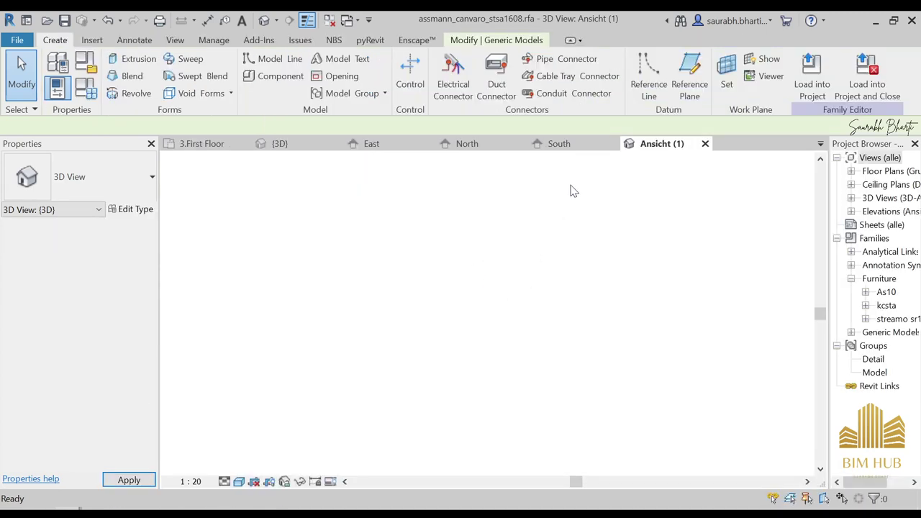
click(705, 143)
click(502, 276)
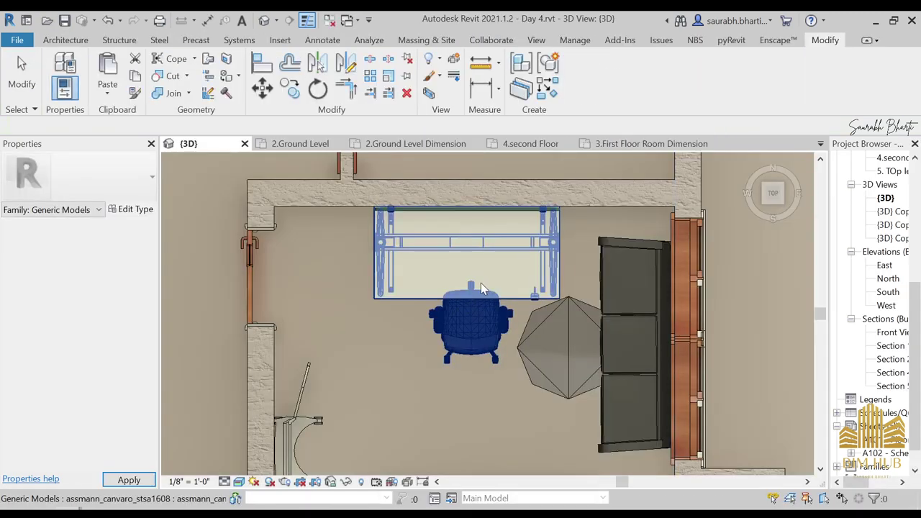
Temporarily hide the desk with chair to select the laptop beneath it, and reset the temporary hide
click(481, 283)
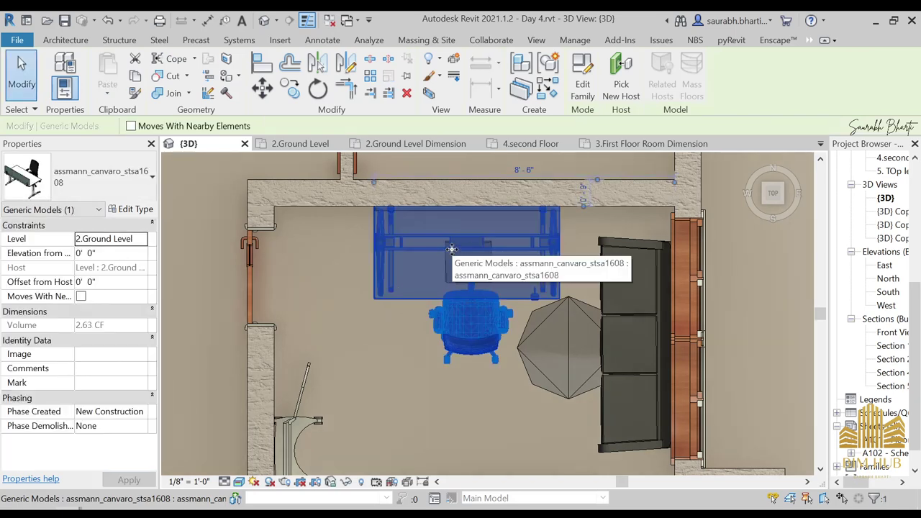
key(h)
key(h)
click(479, 277)
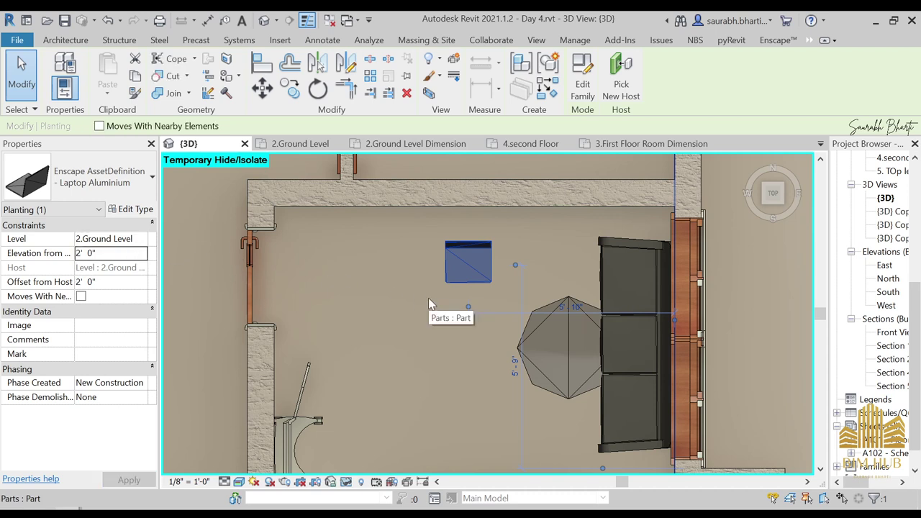
key(h)
key(r)
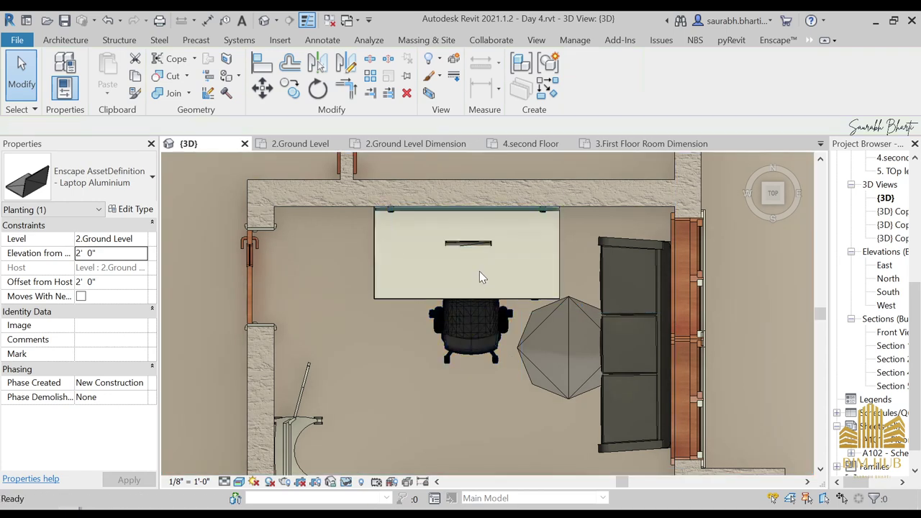
Raise the laptop onto the desktop by setting its elevation from level to 2' 6"
key(Escape)
click(476, 244)
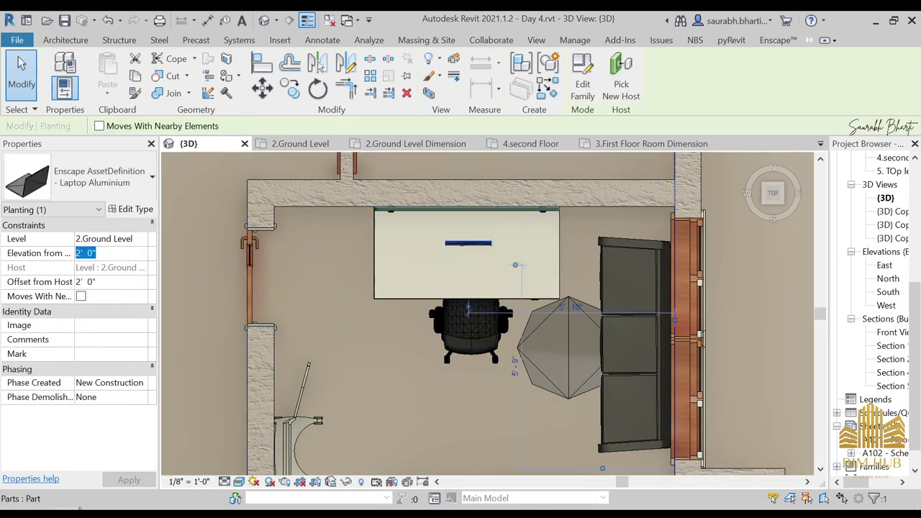
text(2'6")
key(Return)
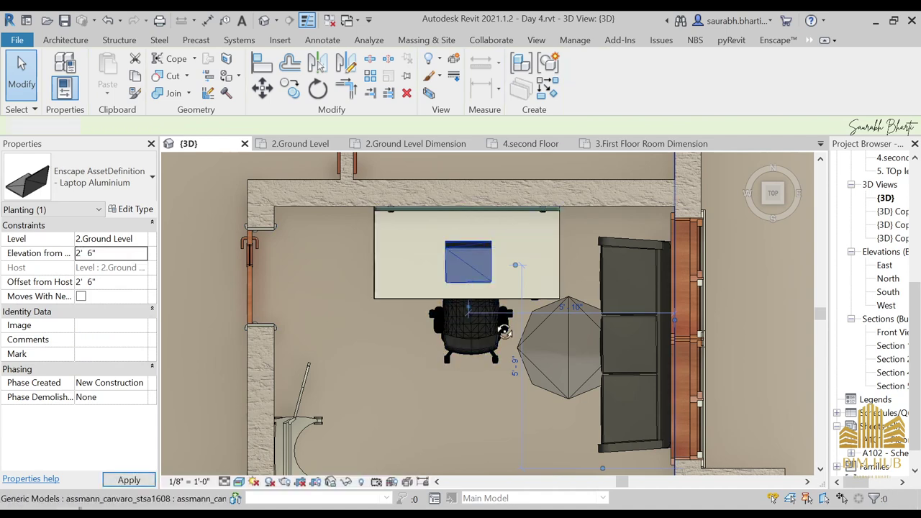
shift+middle_drag(505, 331, 541, 288)
key(Escape)
Open the division sketch of the floor part that covers the two small rooms between the bedrooms
middle_drag(444, 365, 546, 227)
shift+middle_drag(495, 252, 594, 253)
middle_drag(599, 190, 558, 375)
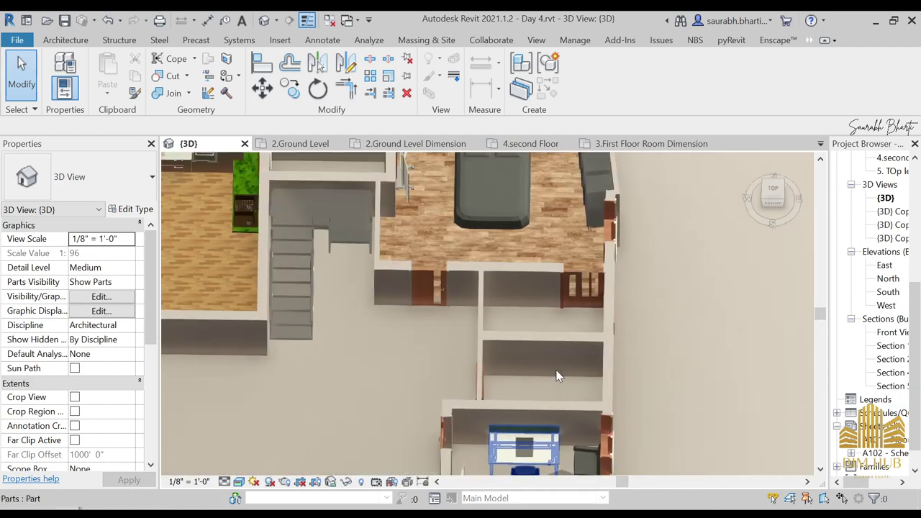
click(775, 197)
scroll(637, 374, up, 10)
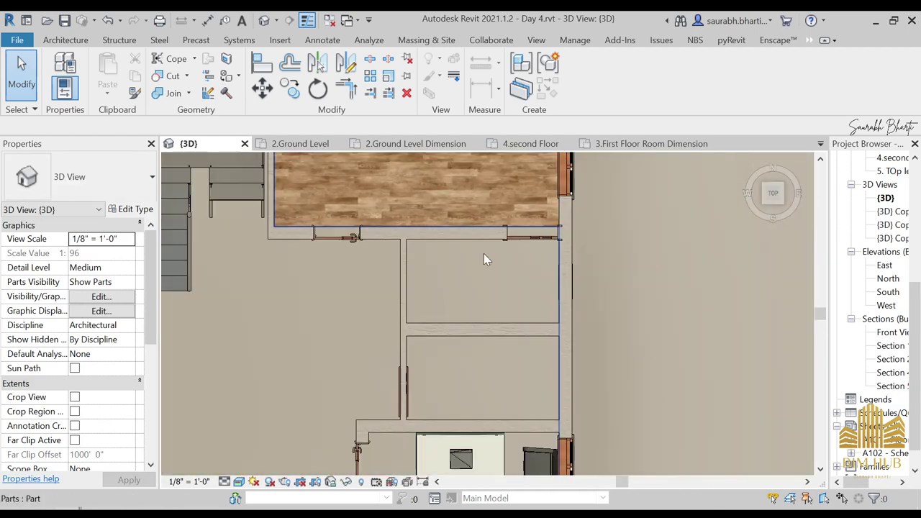
scroll(488, 301, up, 1)
click(488, 301)
key(Escape)
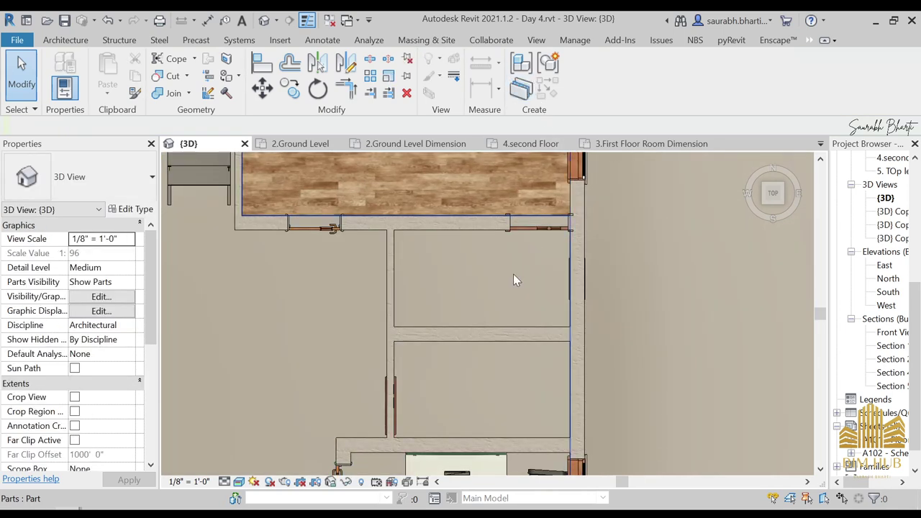
click(513, 274)
click(587, 72)
click(615, 72)
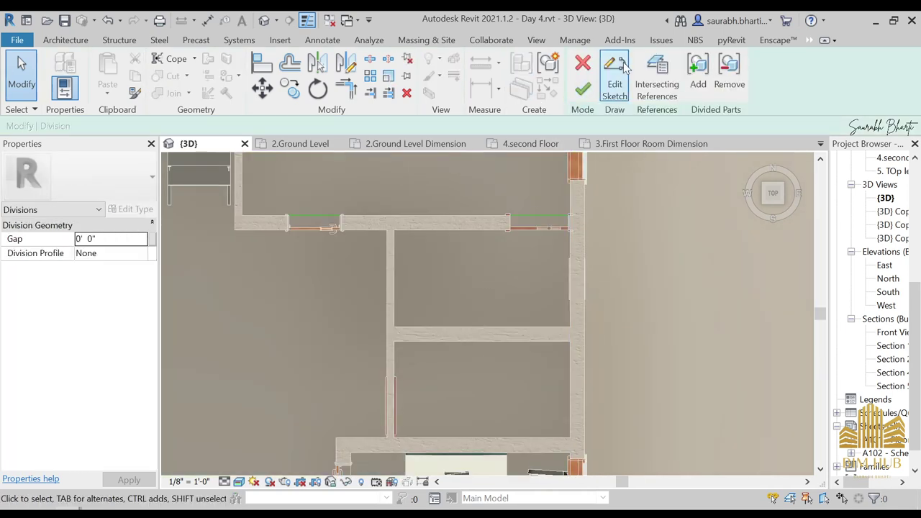
Sketch a rectangular division along the inner wall faces of the small room next to the wood-floored bedroom
click(624, 61)
scroll(439, 259, up, 2)
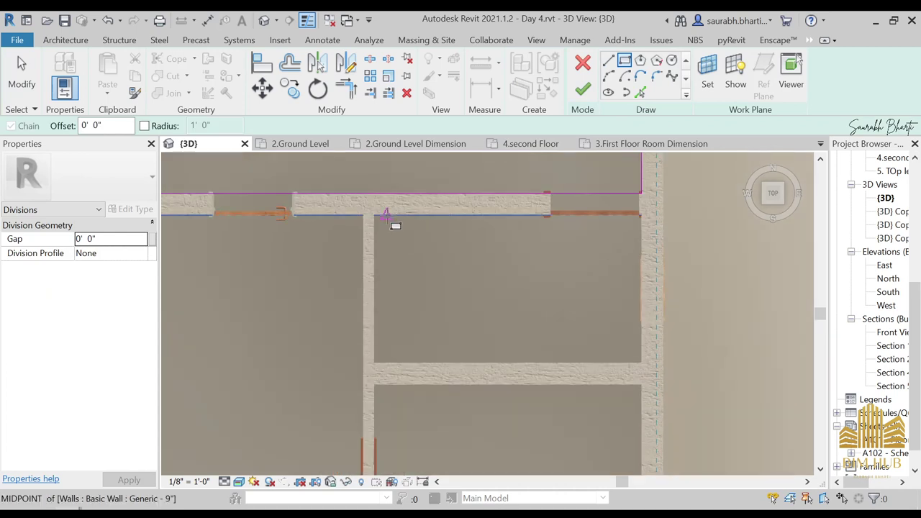
click(374, 216)
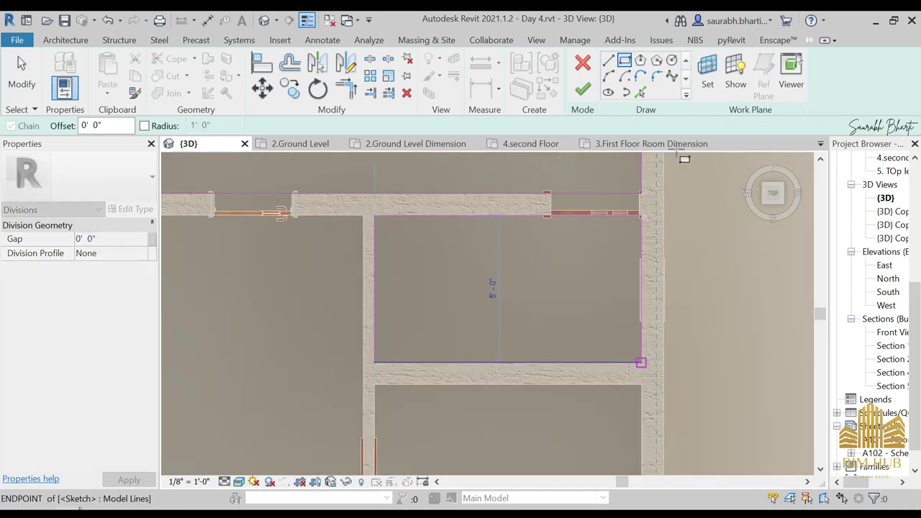
click(641, 362)
Sketch a second division rectangle inside the walls of the small room next to the desk room, and finish the floor division
middle_drag(625, 268, 678, 127)
click(426, 243)
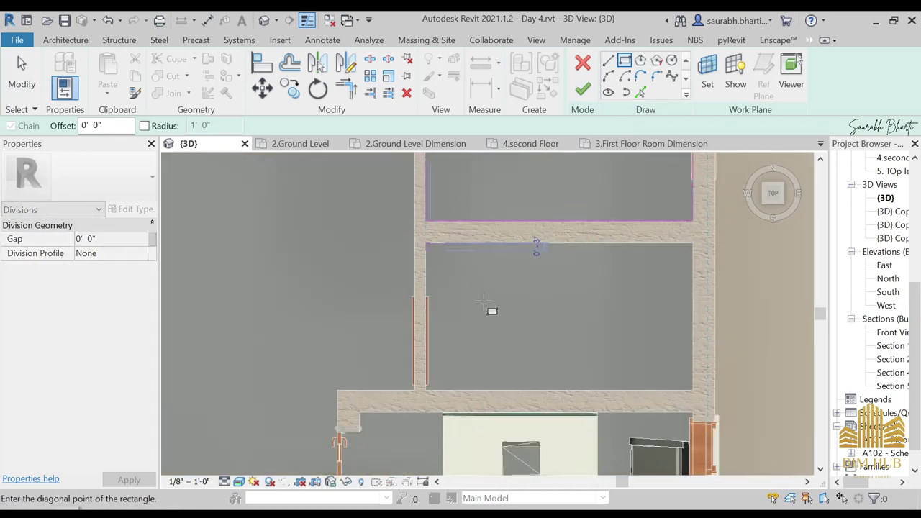
click(693, 389)
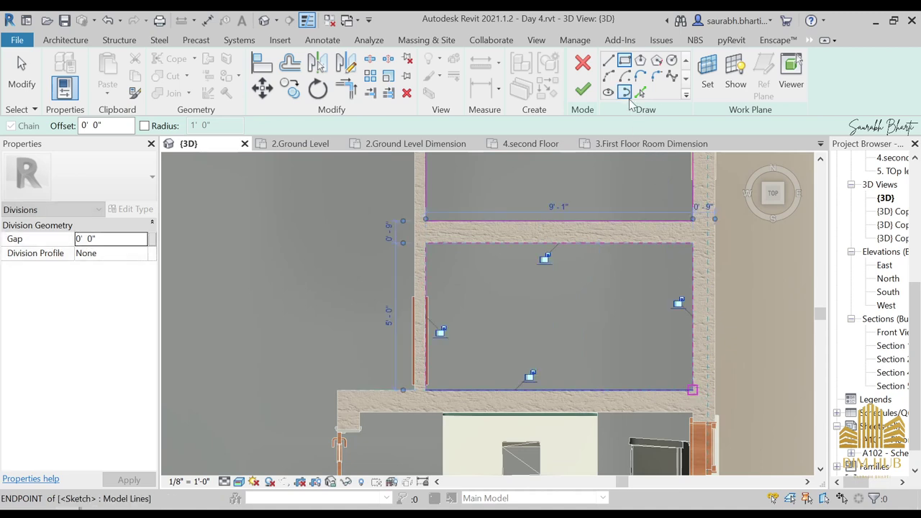
click(583, 90)
scroll(499, 286, down, 3)
scroll(490, 247, up, 3)
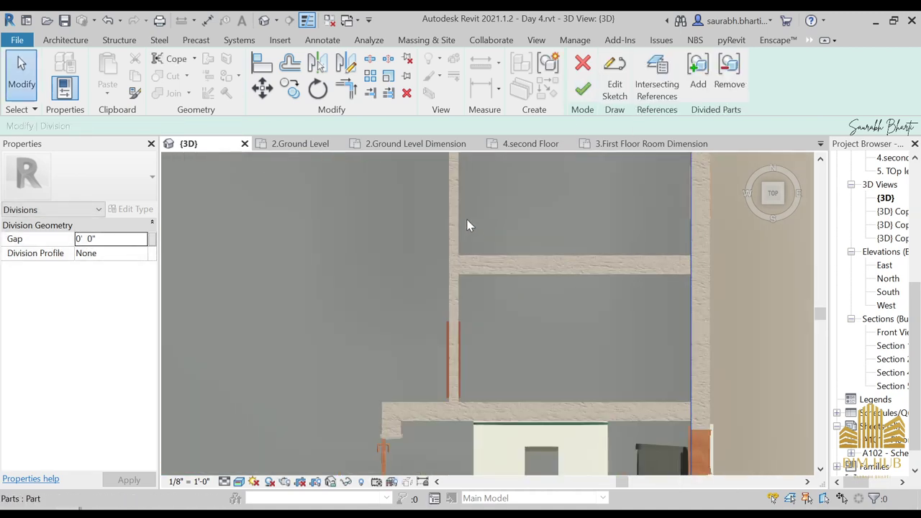
scroll(468, 221, down, 3)
middle_drag(534, 243, 498, 285)
click(583, 90)
Turn off Material By Original for the upper small room's floor part and open its material for editing
scroll(494, 254, up, 3)
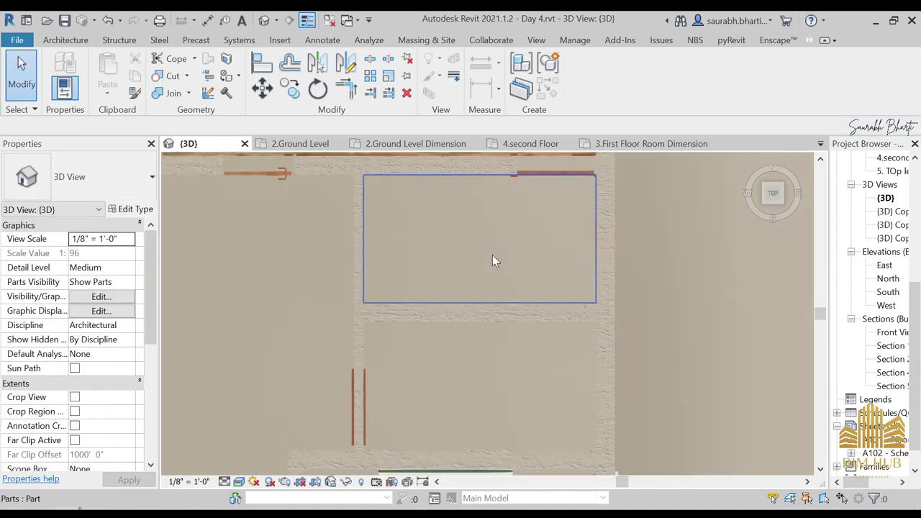
click(492, 261)
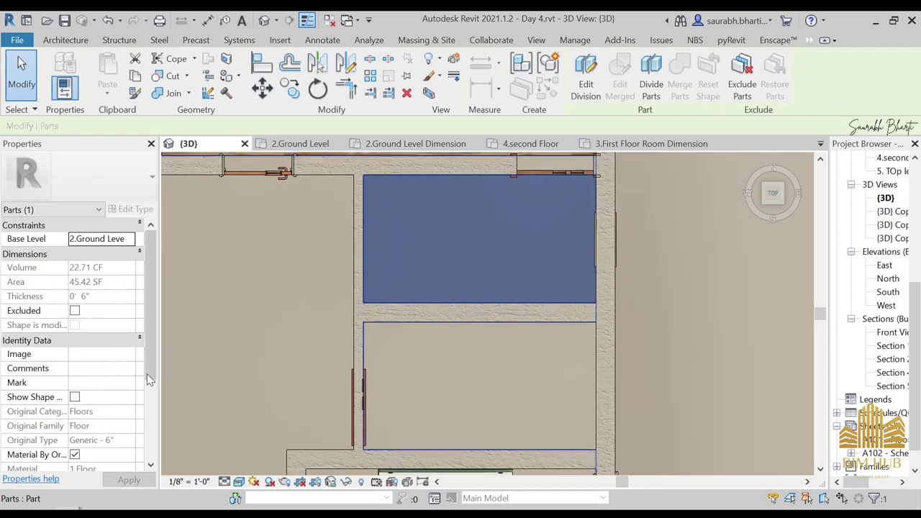
scroll(119, 374, down, 3)
scroll(95, 400, up, 1)
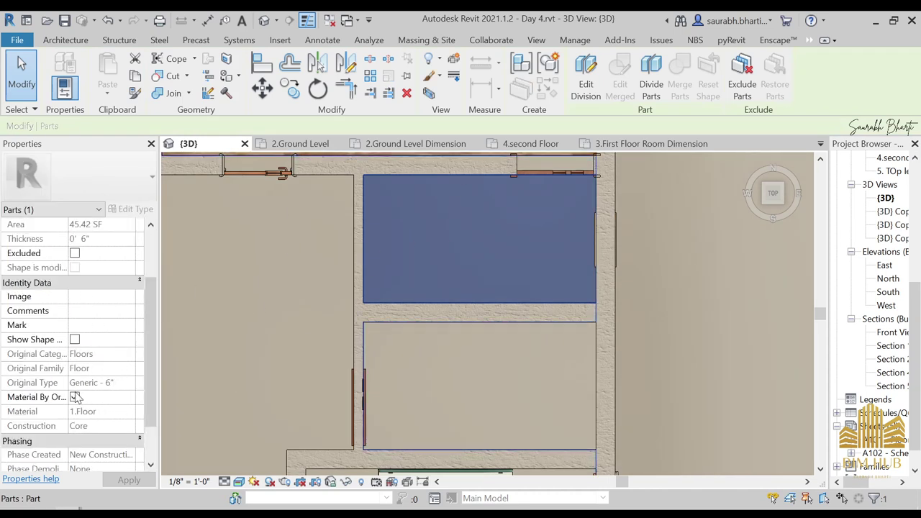
click(86, 410)
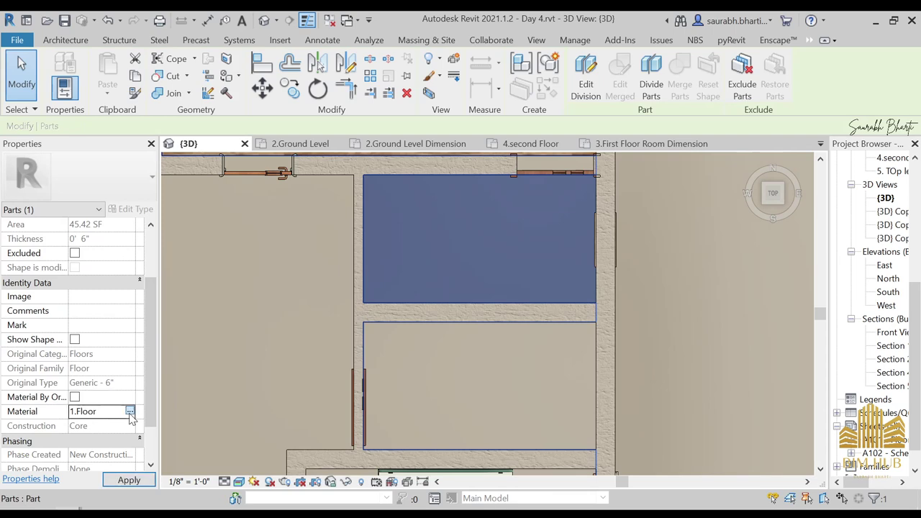
click(136, 411)
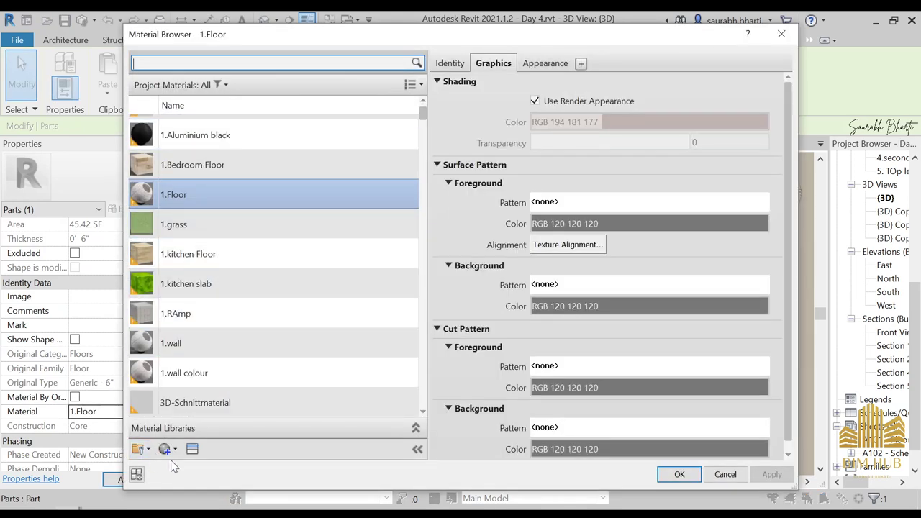
Create a new material and rename it 1.Bathroom Floor
click(167, 449)
click(176, 468)
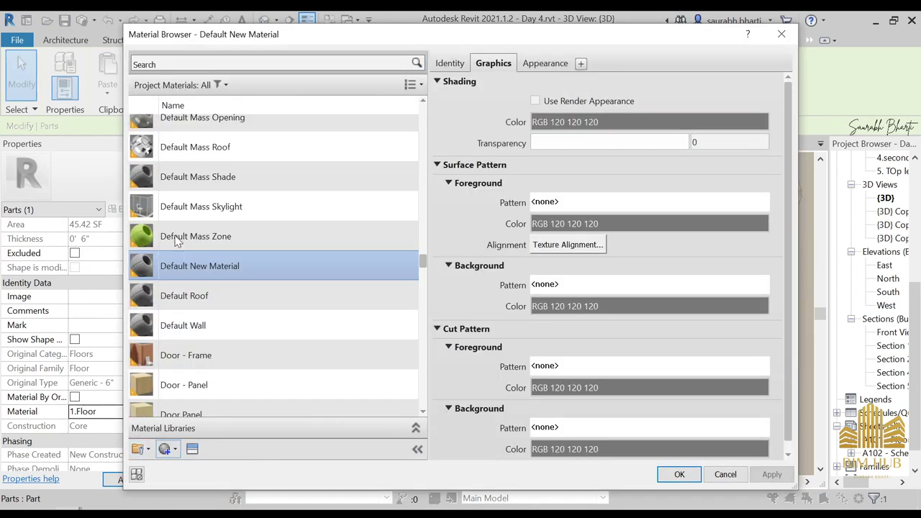
right_click(183, 272)
click(224, 305)
text(1.B)
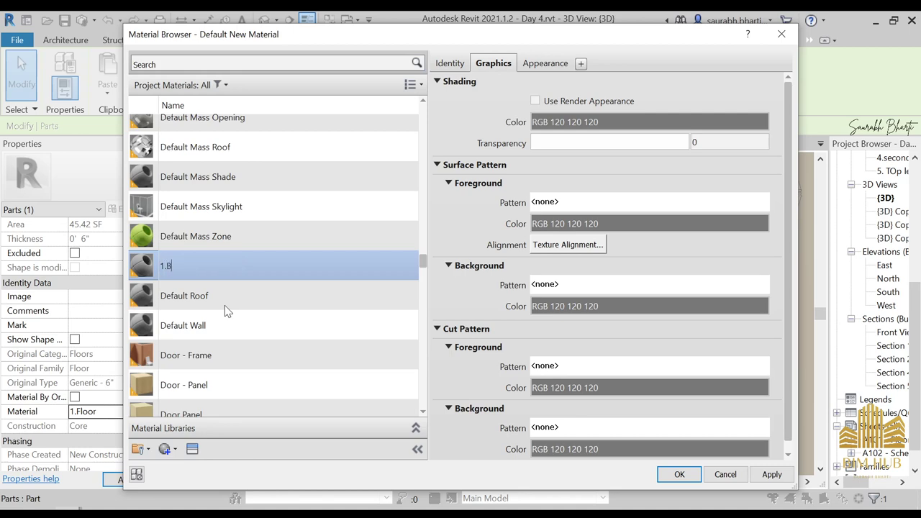
text(athroom Floor)
key(Return)
Open the appearance assets for the new material and show the Flooring category of the Appearance Library
scroll(225, 308, down, 1)
click(191, 449)
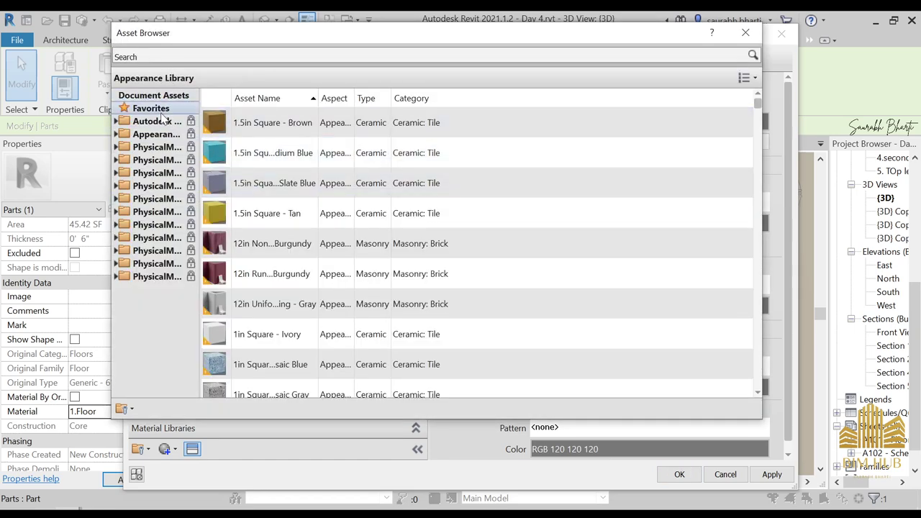
double_click(157, 135)
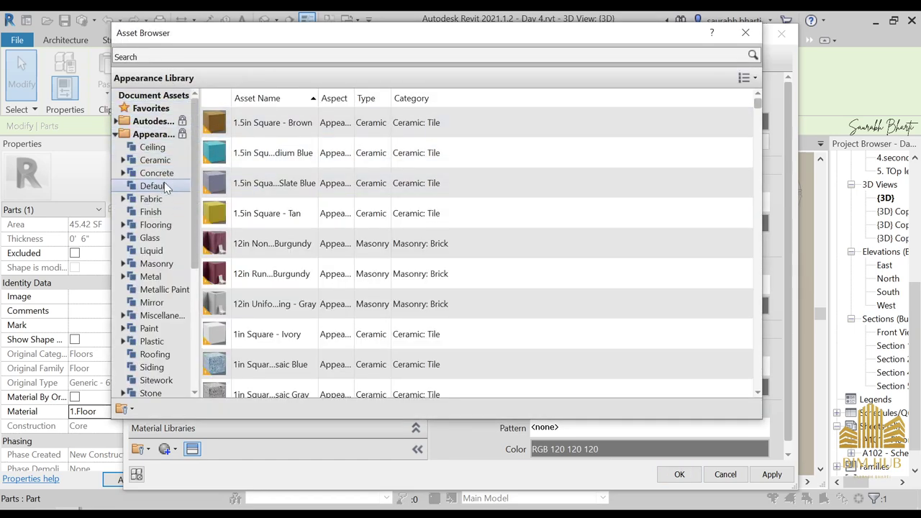
click(155, 225)
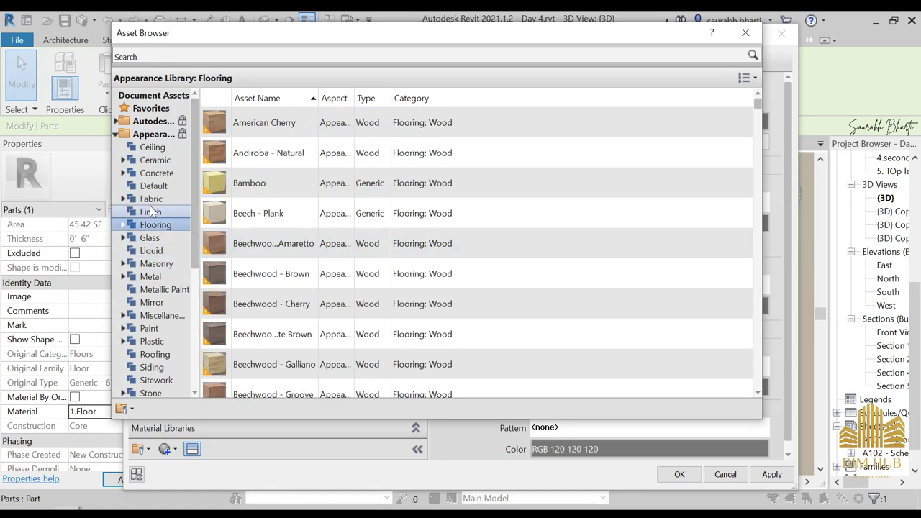
click(160, 212)
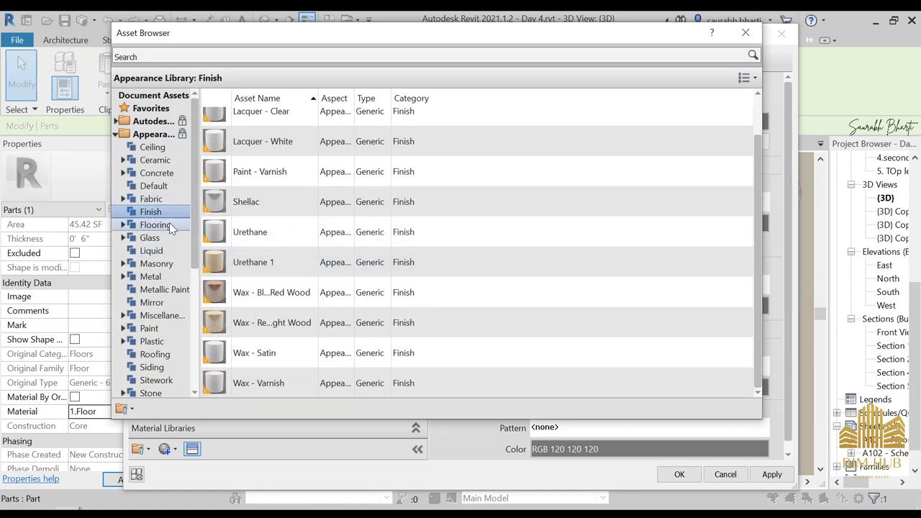
click(169, 224)
Apply the Maple - Rosewood flooring appearance to the bathroom floor material
scroll(320, 272, down, 5)
scroll(315, 270, down, 15)
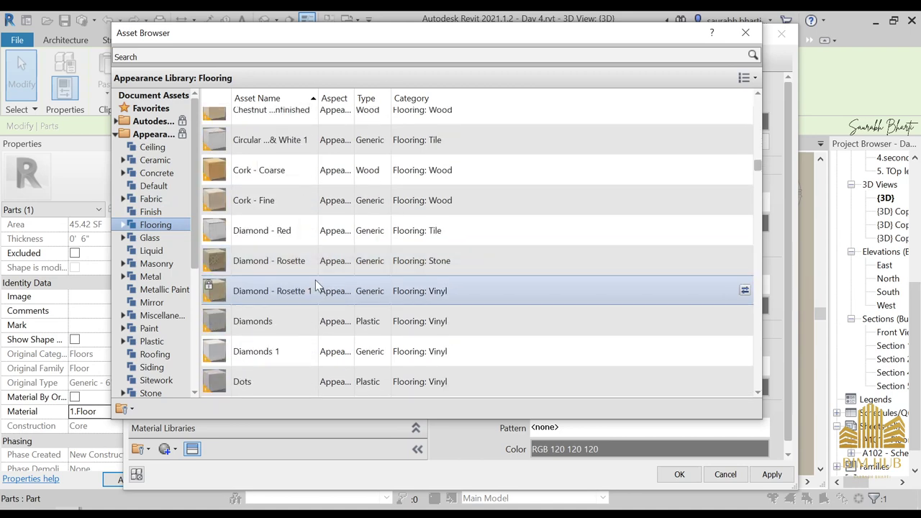
scroll(320, 258, down, 10)
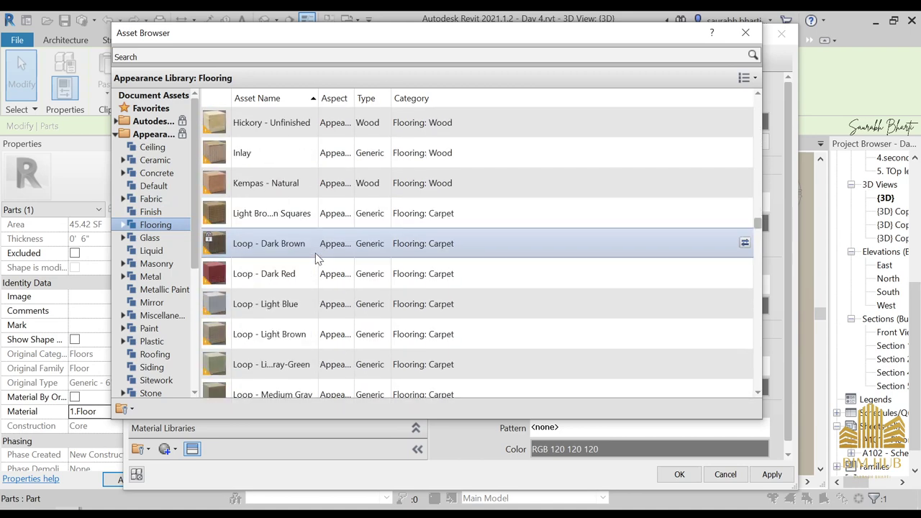
scroll(316, 267, down, 6)
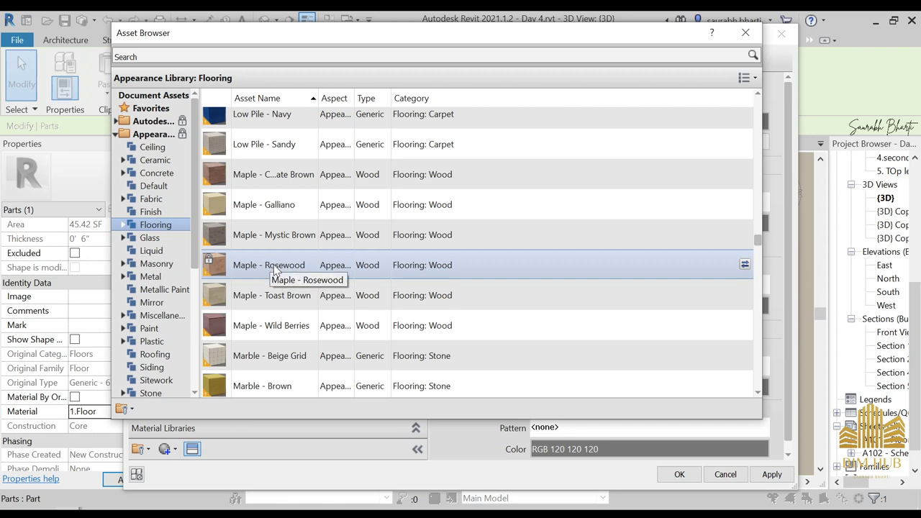
double_click(274, 264)
Replace the bathroom floor material's appearance with the Mosaic vinyl flooring asset
scroll(359, 301, down, 4)
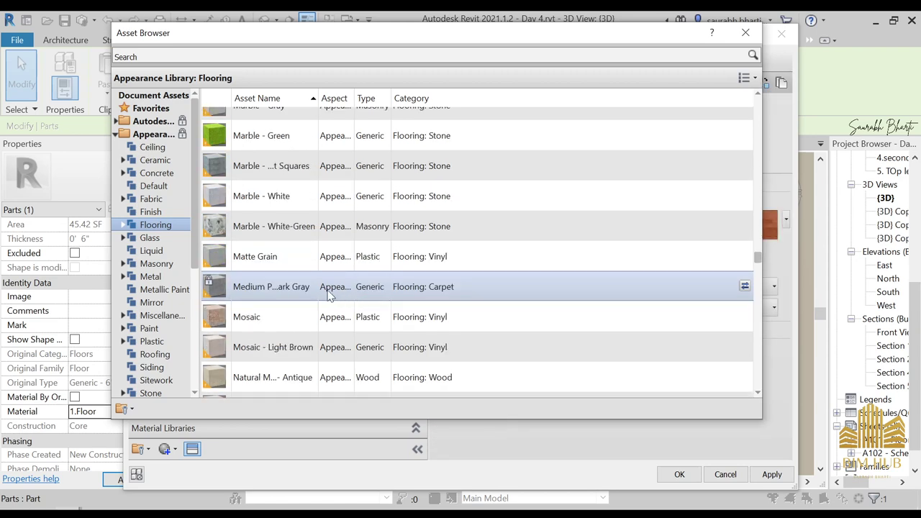
scroll(290, 246, down, 4)
scroll(280, 274, up, 2)
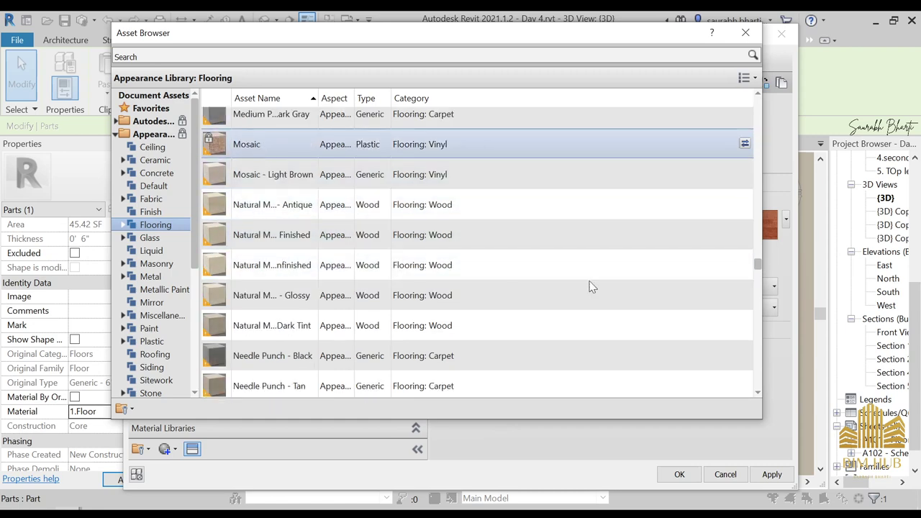
Look through the remaining Flooring appearance assets for another bathroom floor finish and close the asset browser
scroll(478, 242, down, 12)
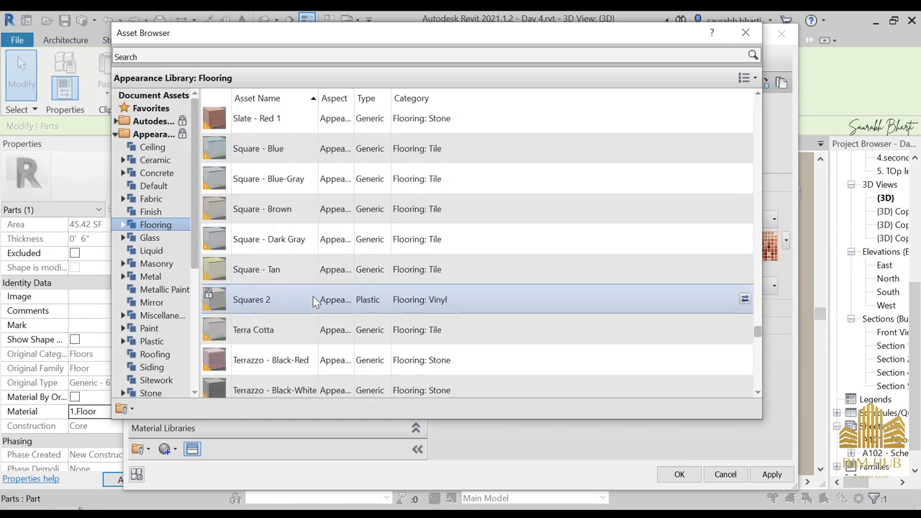
scroll(313, 302, down, 10)
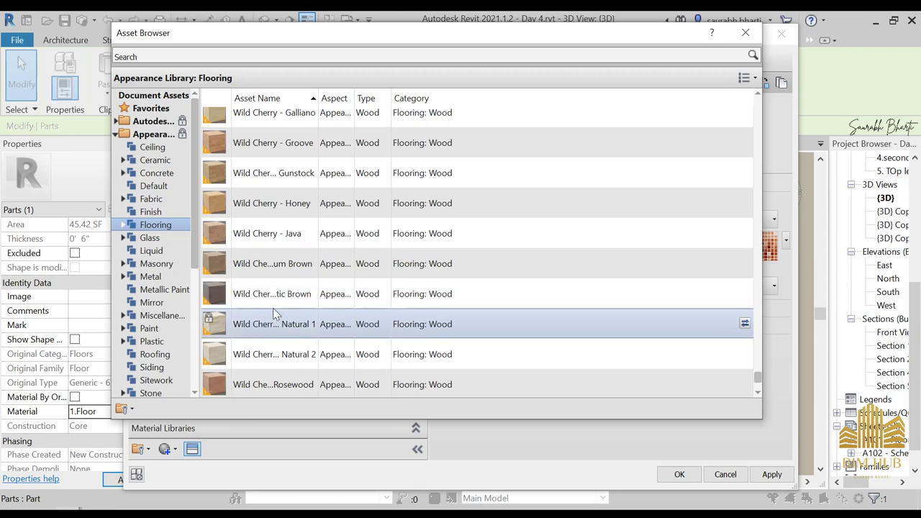
scroll(277, 281, down, 3)
scroll(280, 301, up, 6)
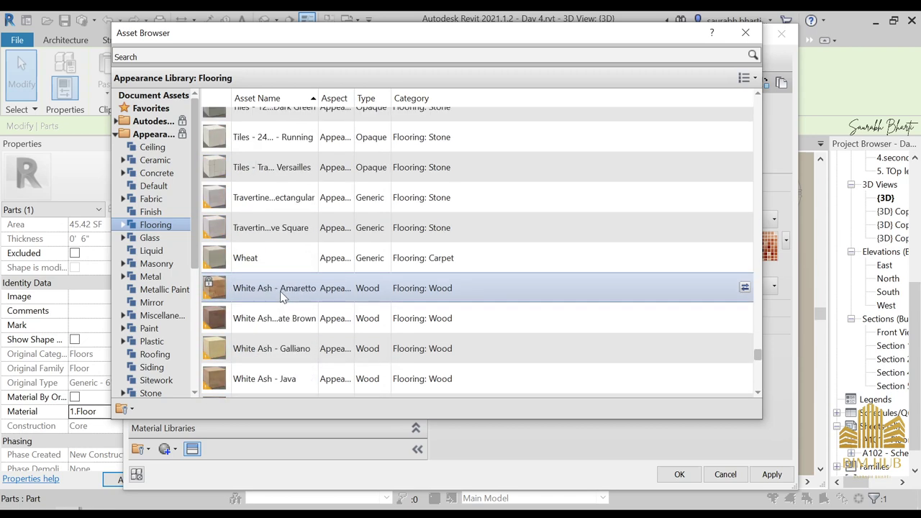
scroll(280, 295, up, 6)
scroll(407, 210, down, 1)
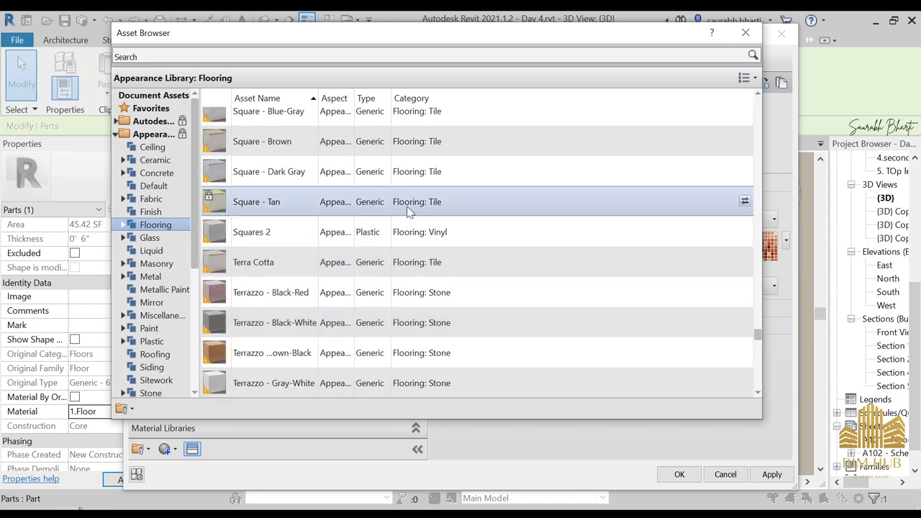
click(745, 33)
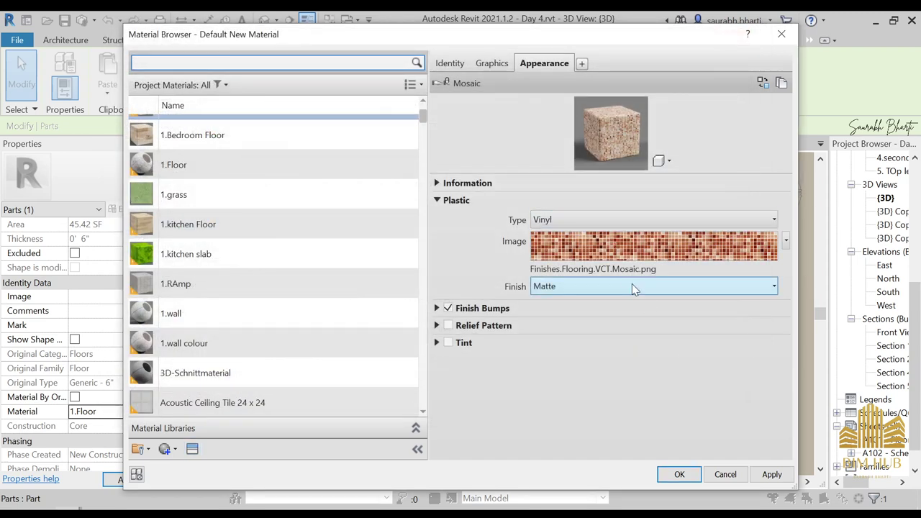
Set the sample size of the Mosaic appearance's main image to 3'-0" in the Texture Editor
click(547, 248)
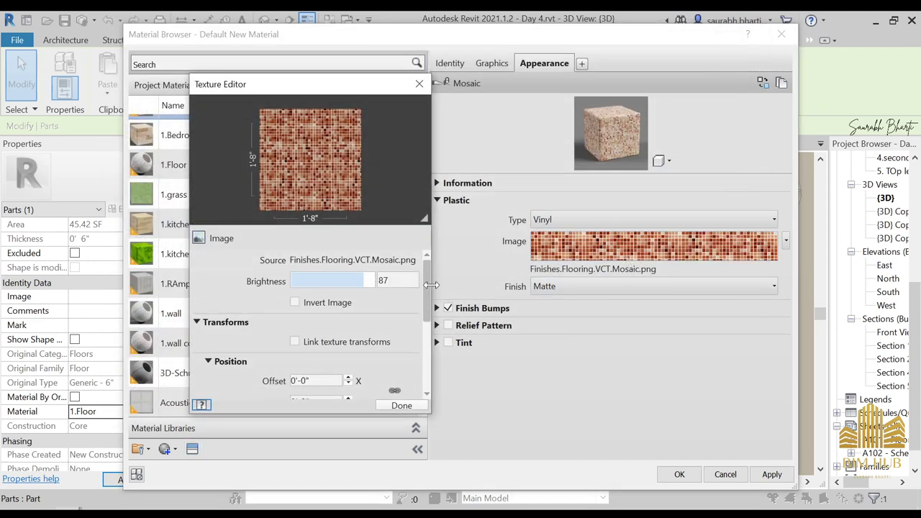
scroll(428, 319, down, 3)
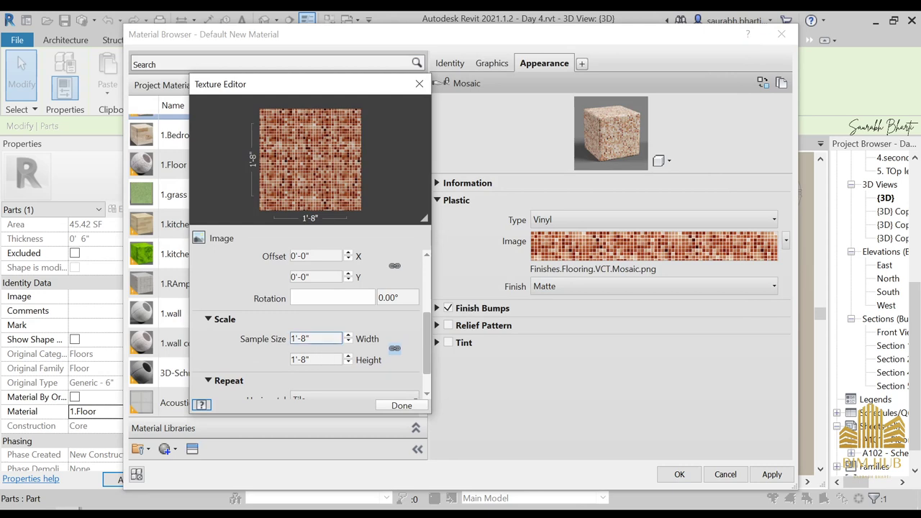
double_click(316, 338)
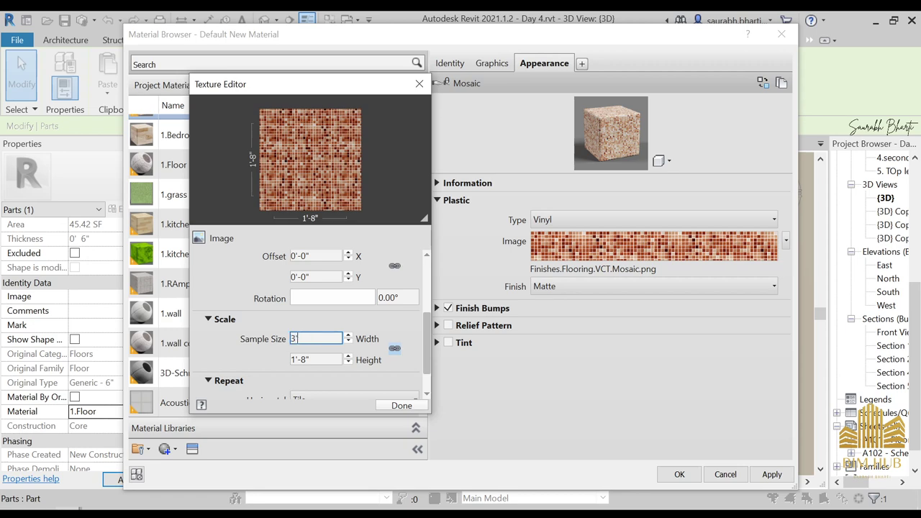
text(3')
key(Tab)
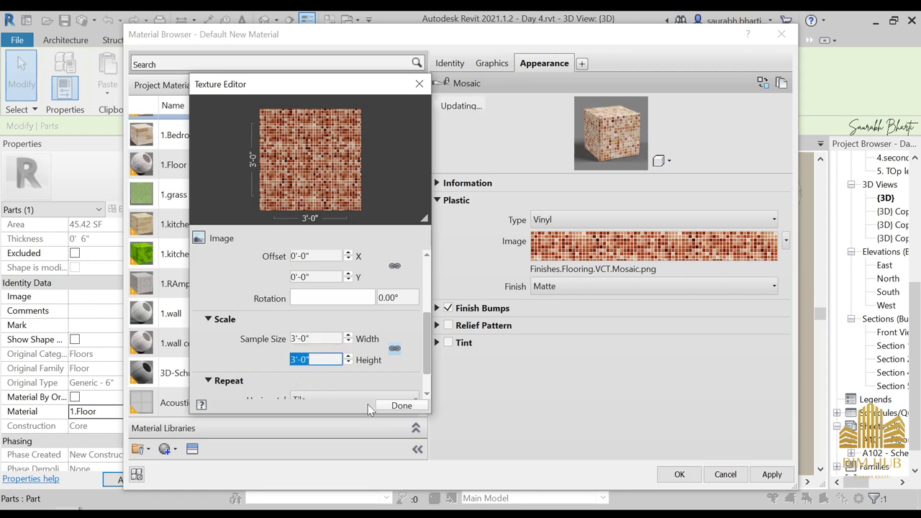
click(402, 405)
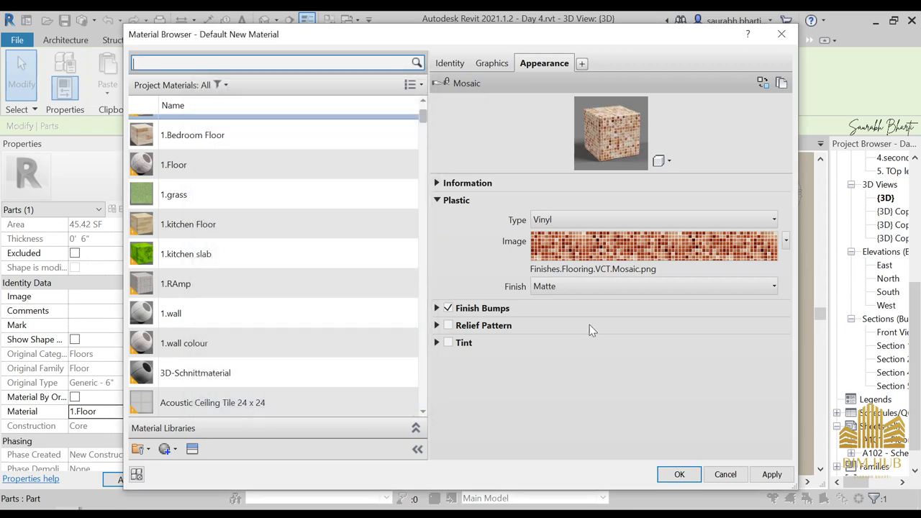
click(447, 326)
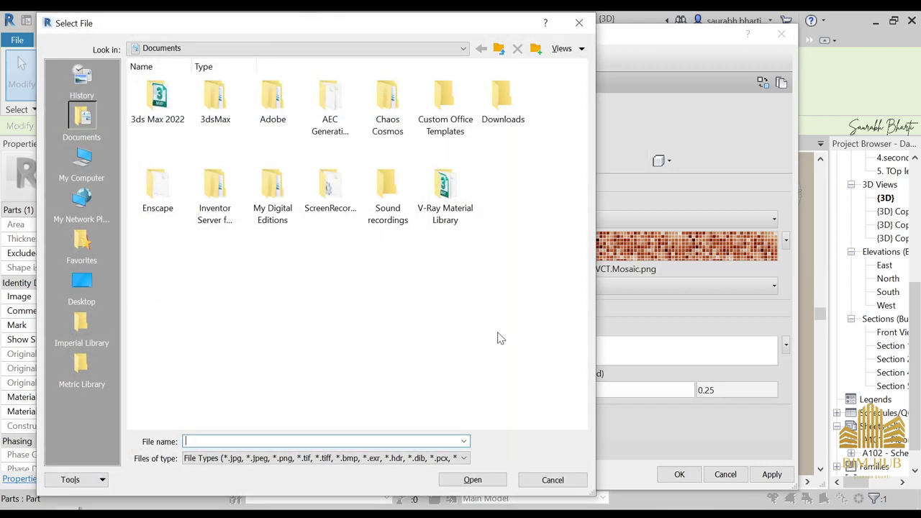
click(551, 479)
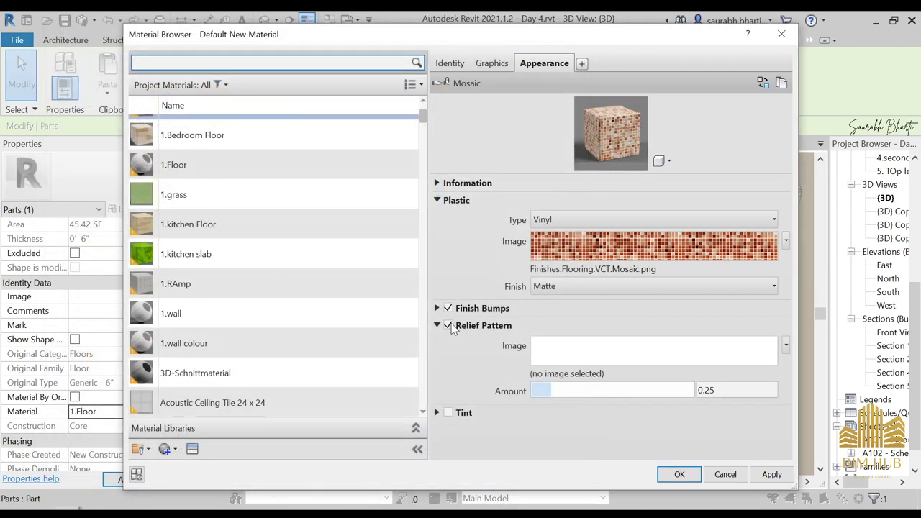
click(452, 326)
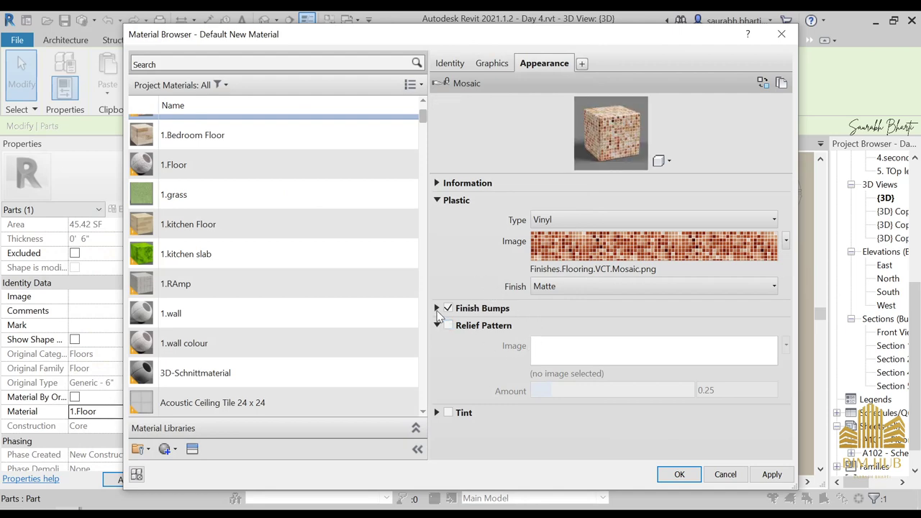
Set the Finish Bumps image's sample size to 3'-0" and assign the bathroom floor material to the selected part
click(437, 309)
click(655, 337)
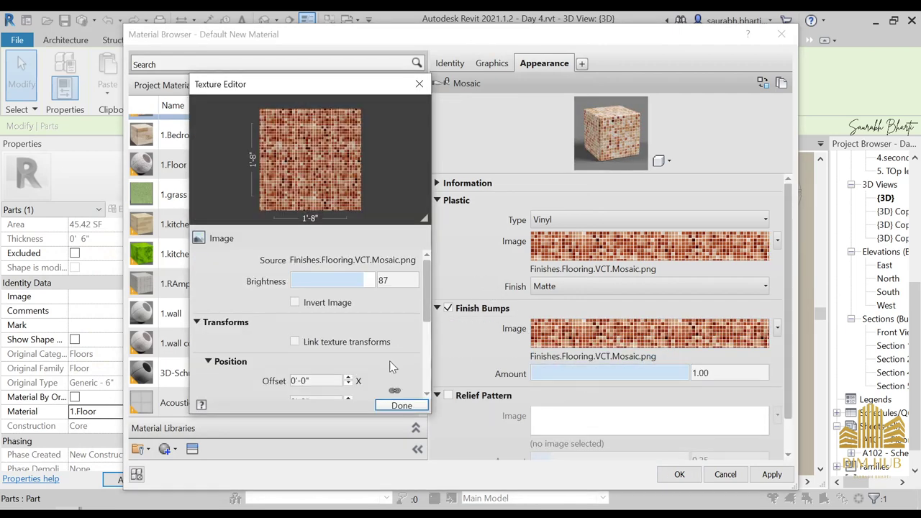
click(426, 331)
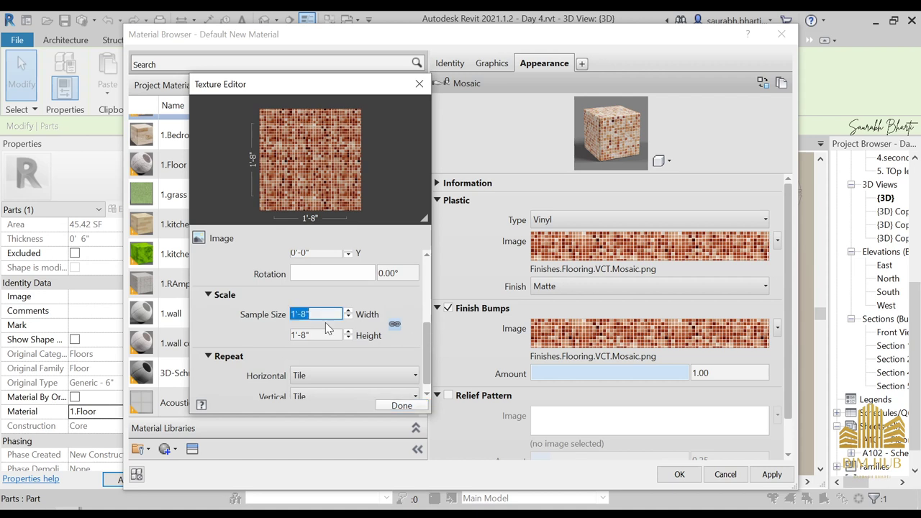
text(3)
key(shift+Tab)
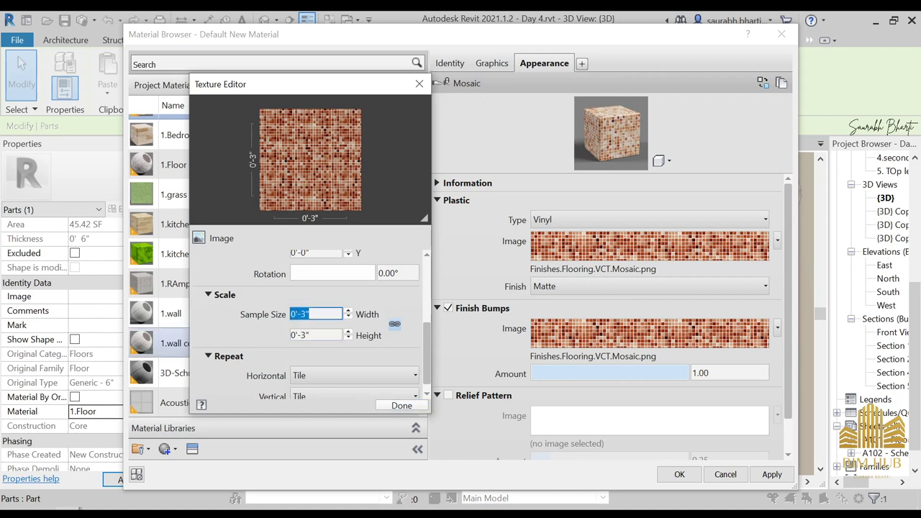
key(Tab)
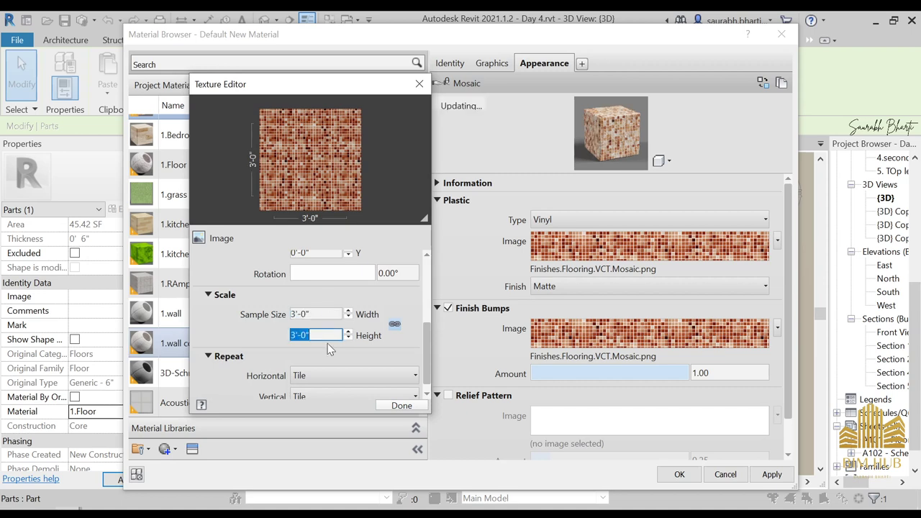
click(400, 396)
click(414, 355)
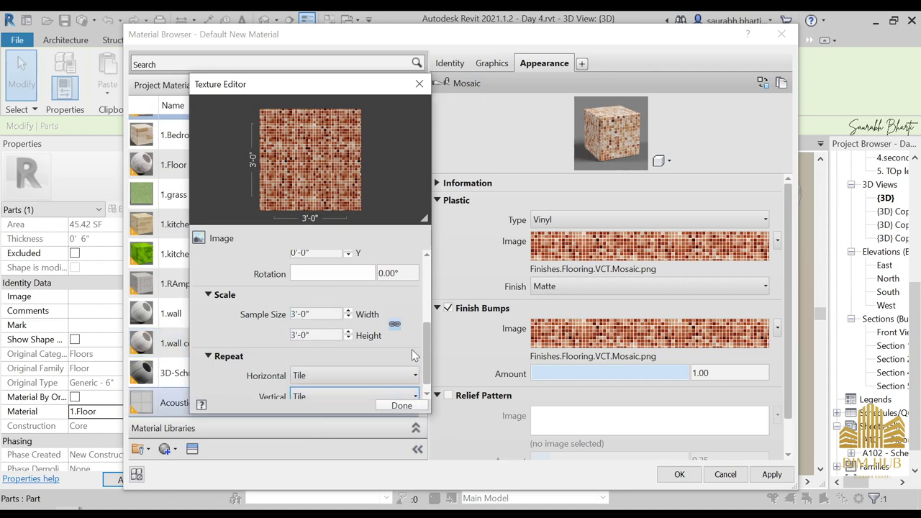
click(401, 406)
click(679, 474)
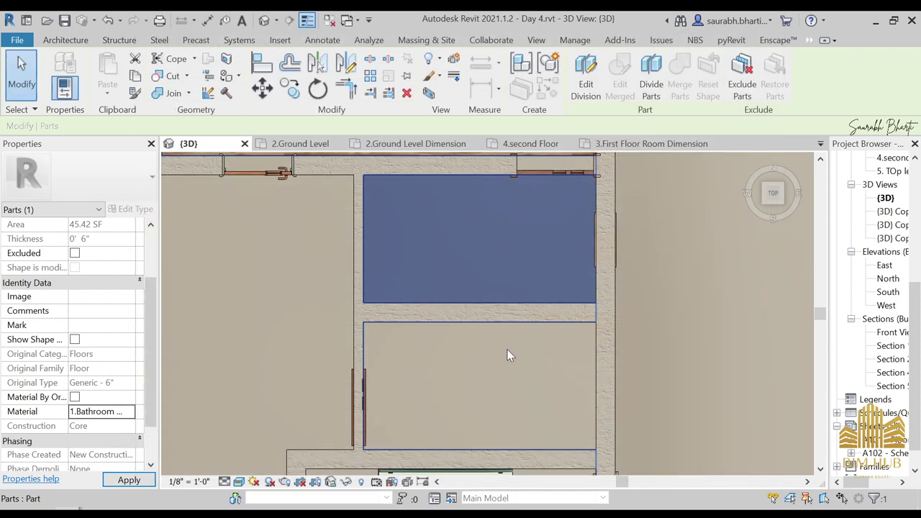
ctrl+click(471, 370)
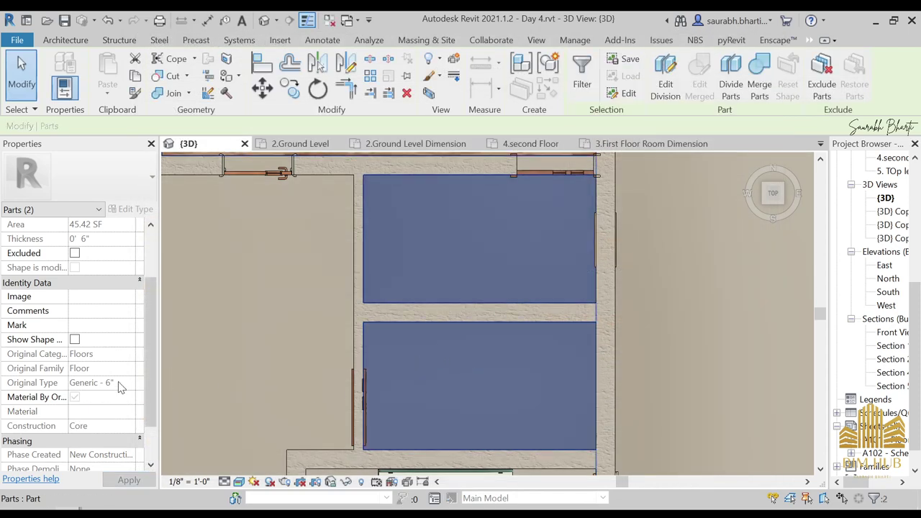
click(449, 267)
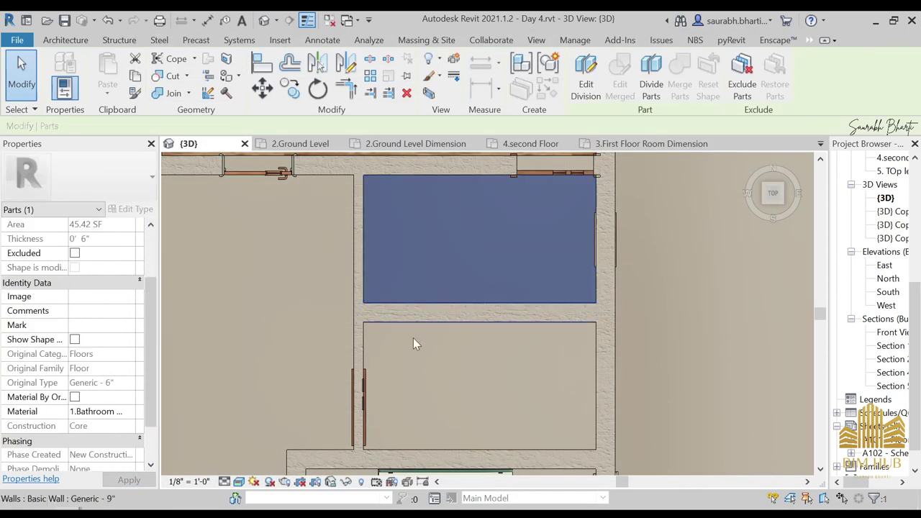
key(Escape)
Turn off Material By Original for the second bathroom's floor part and assign it the 1.Bathroom Floor material
click(464, 378)
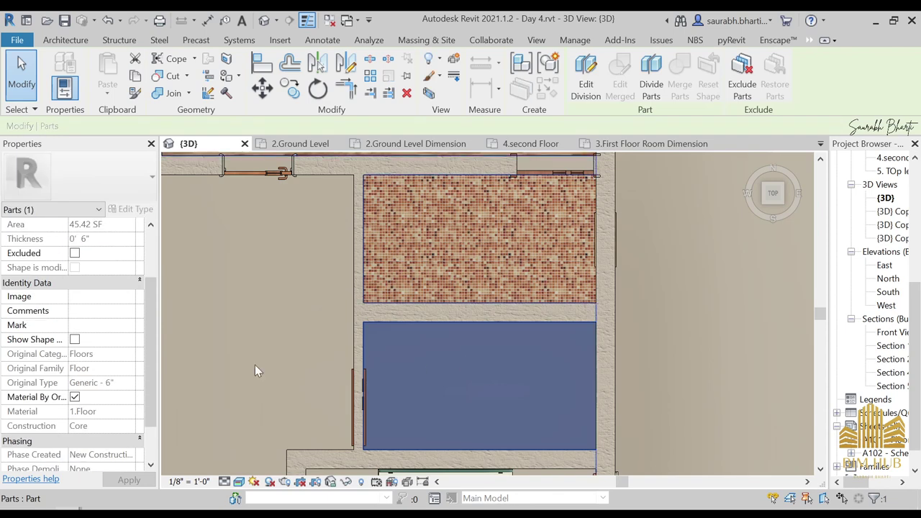
click(74, 397)
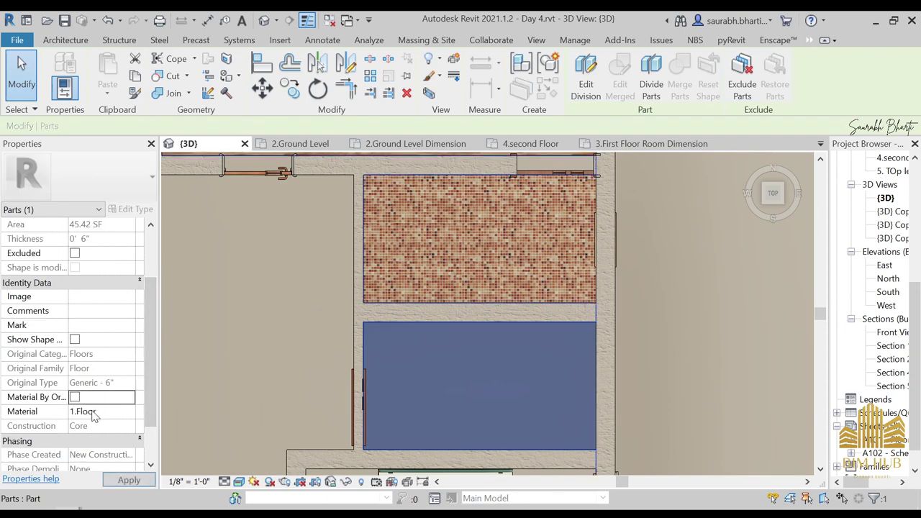
click(130, 411)
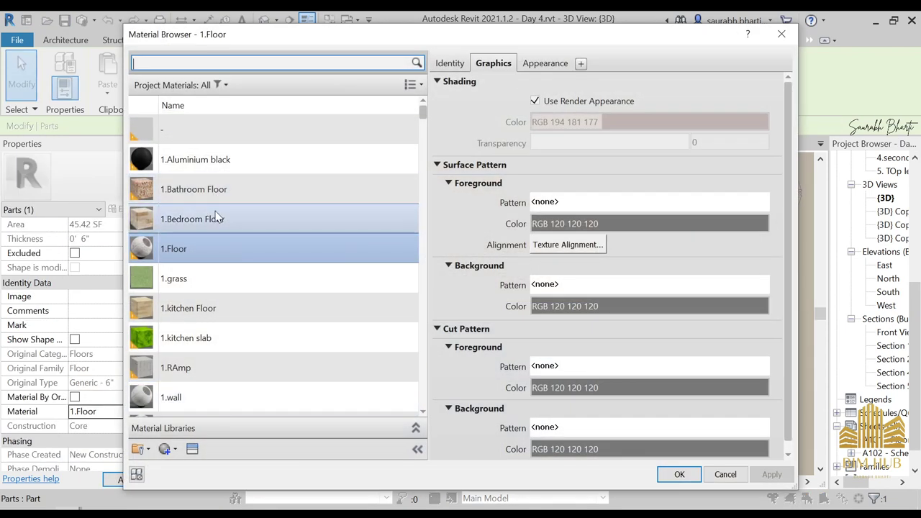
click(209, 189)
click(680, 475)
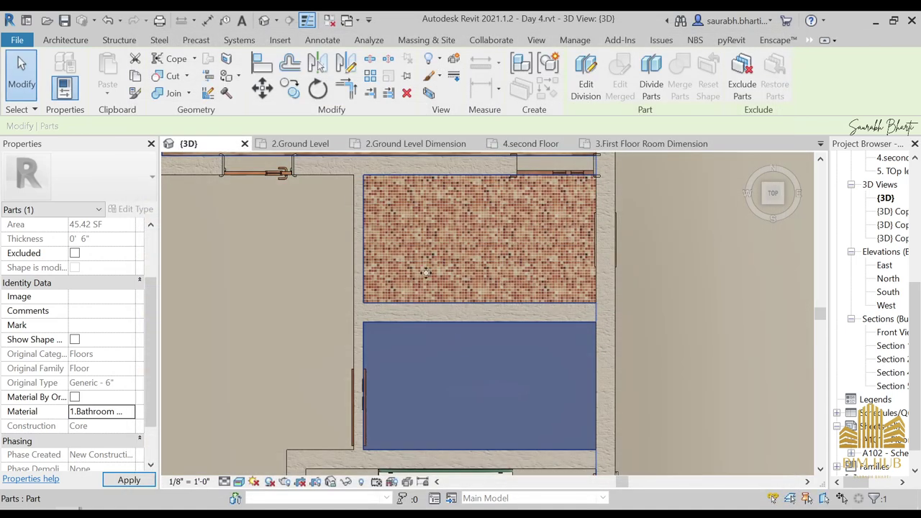
middle_drag(450, 257, 536, 261)
key(Escape)
Start the Wall tool and choose the basic wall type Generic - 5"
scroll(587, 270, up, 1)
scroll(588, 270, down, 2)
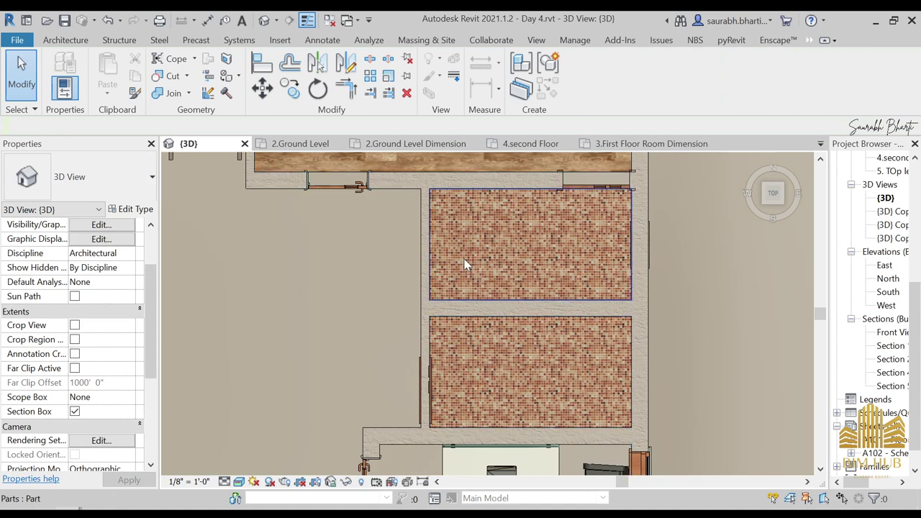
scroll(570, 300, down, 2)
middle_drag(504, 247, 459, 280)
click(79, 42)
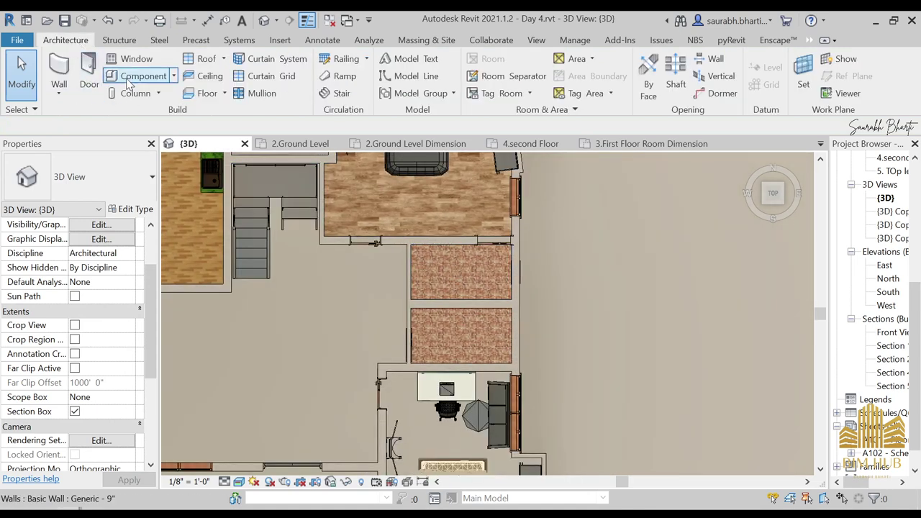
click(61, 76)
click(113, 176)
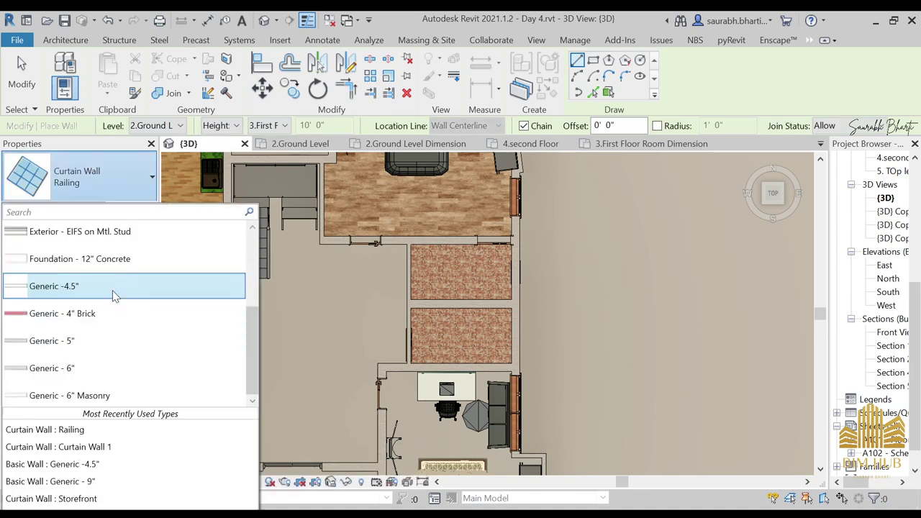
scroll(112, 291, up, 3)
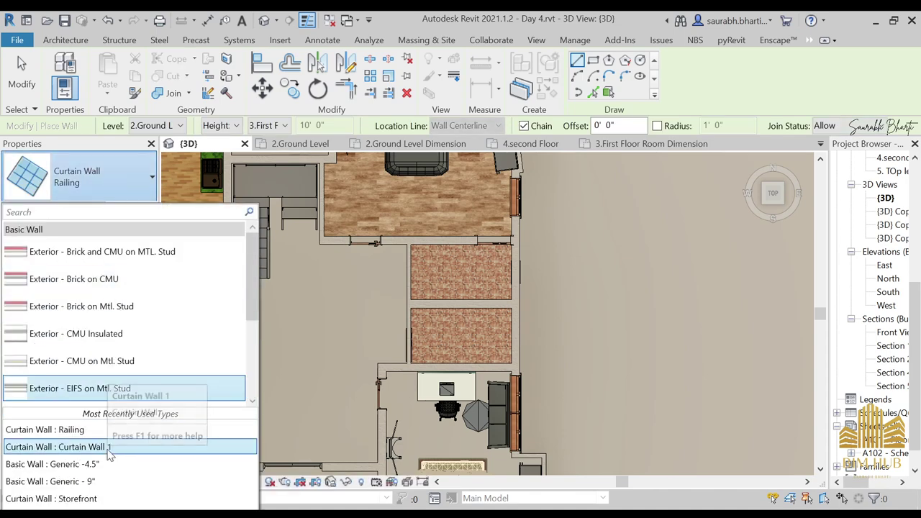
scroll(105, 317, down, 3)
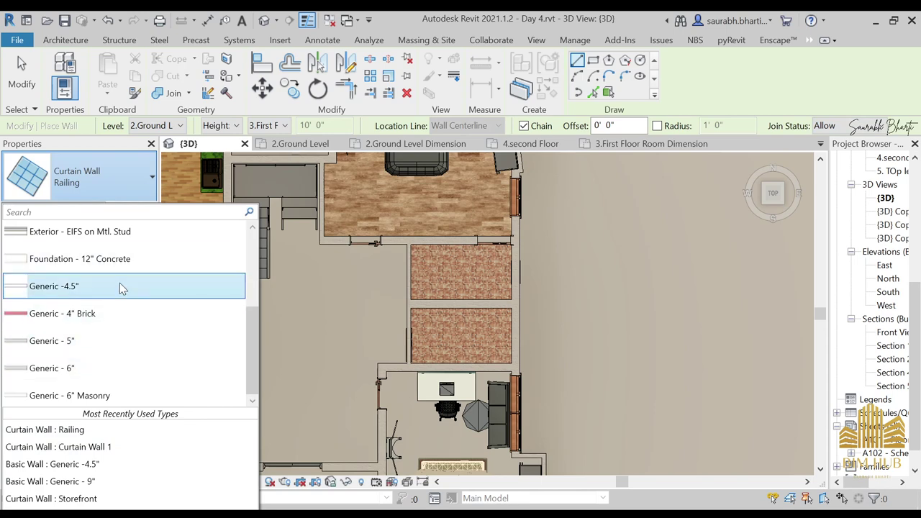
click(111, 343)
Duplicate the Generic - 5" wall type under the name 1" Bathroom Wall
click(131, 209)
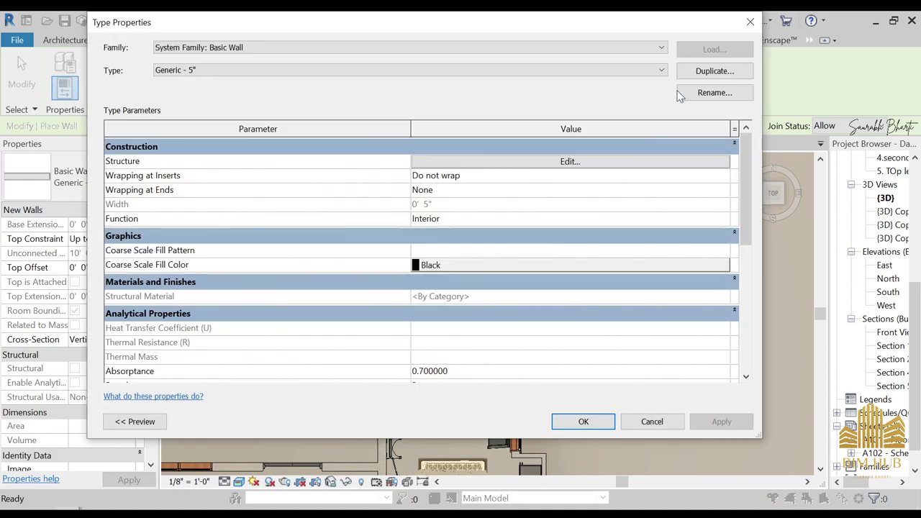
click(700, 75)
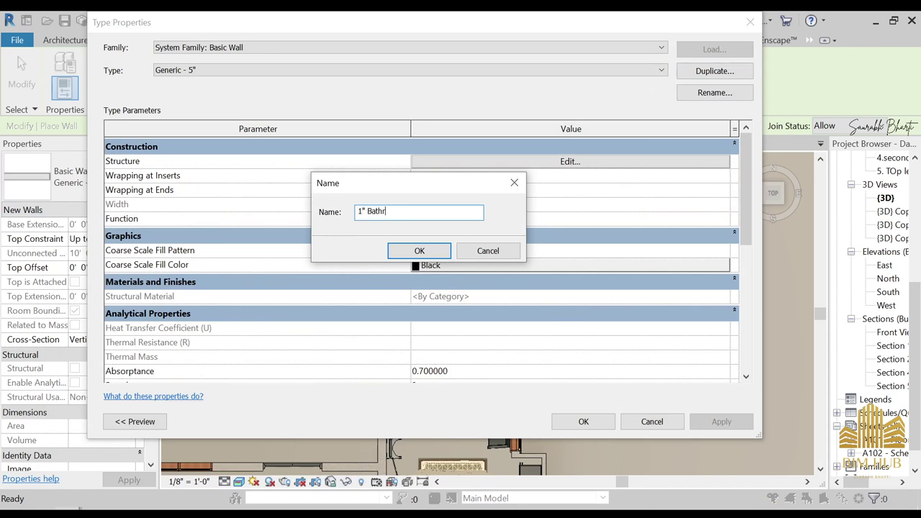
key(Return)
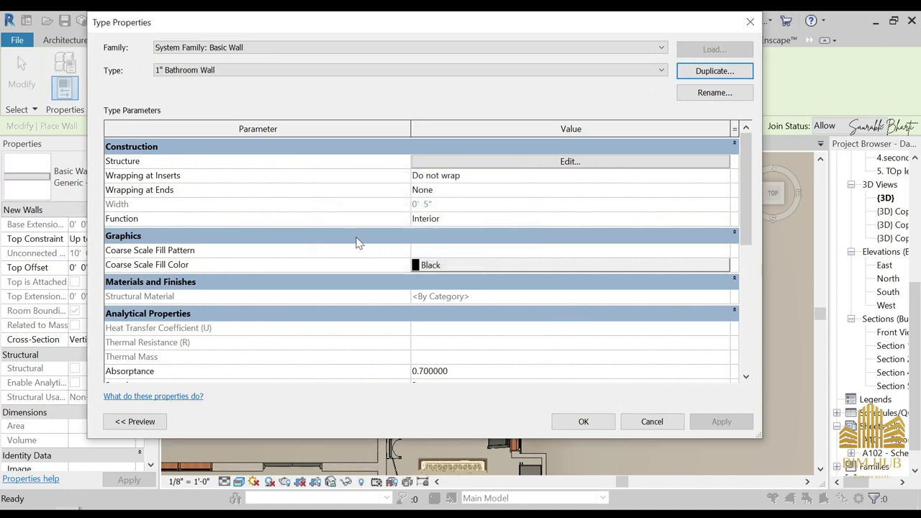
Open the 1" Bathroom Wall type's layer structure and bring up the material selection for its Structure [1] layer
click(585, 163)
click(438, 159)
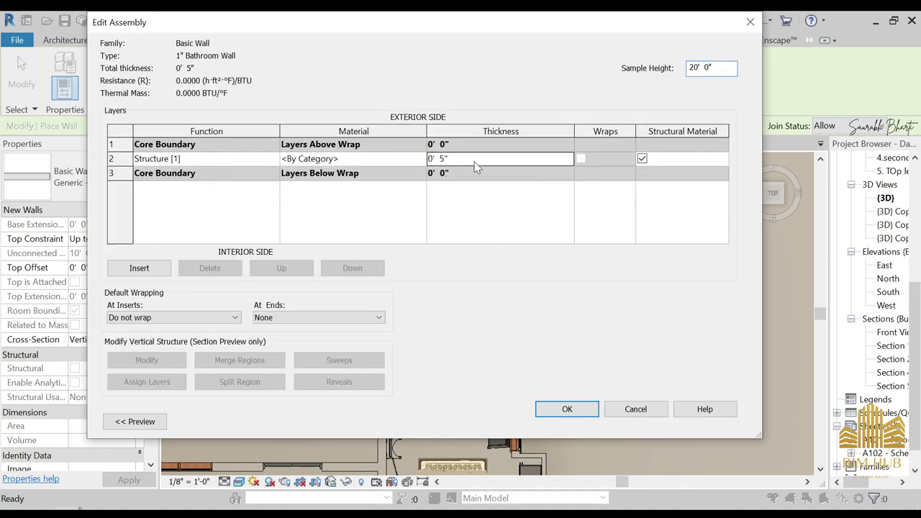
click(423, 159)
click(423, 159)
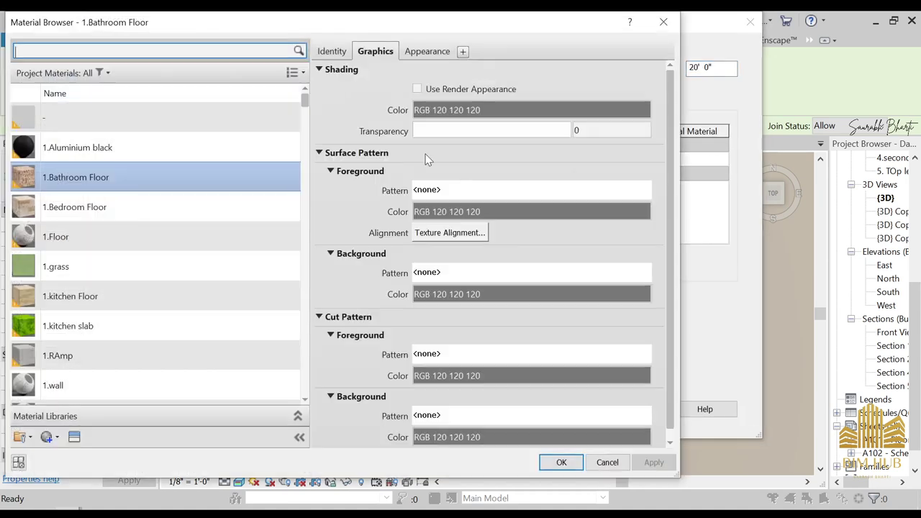
Create a new material and rename it 1.bathroom wall
click(57, 438)
click(79, 455)
right_click(97, 248)
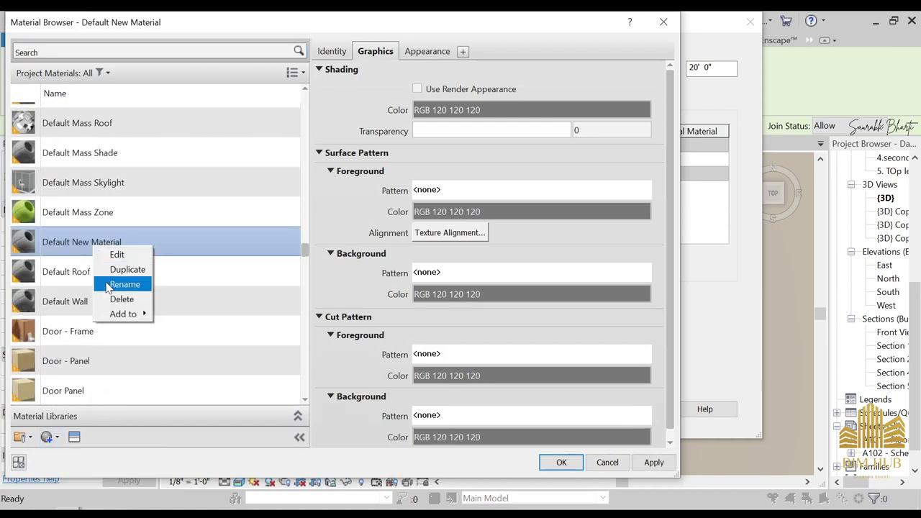
click(124, 284)
text(1.bathroom)
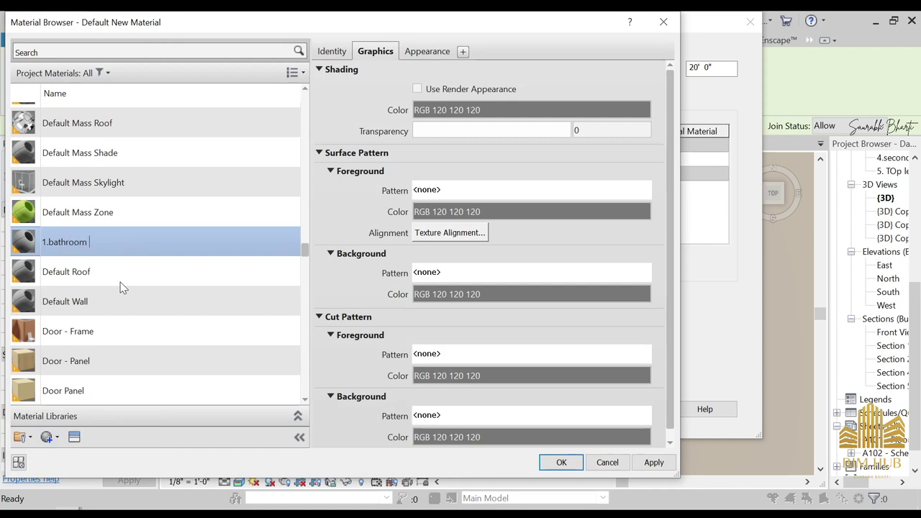
text( wall)
key(Return)
scroll(101, 403, down, 1)
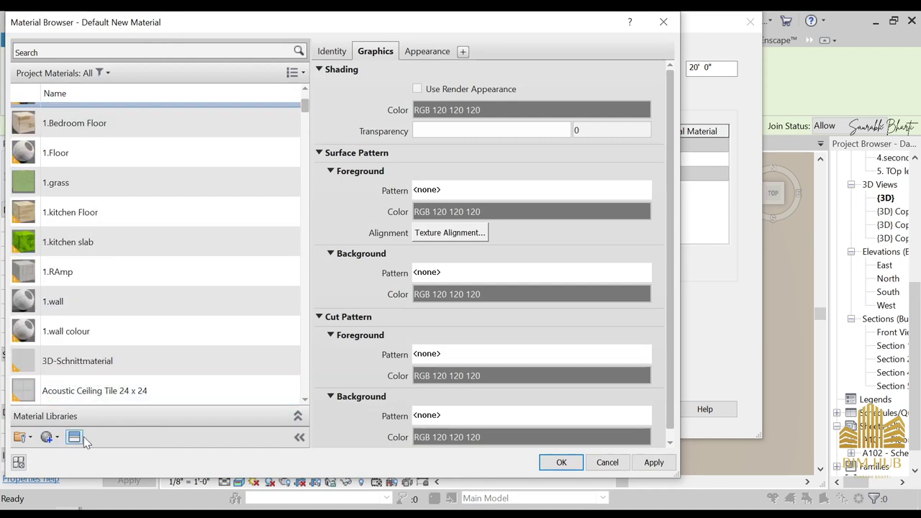
Open the Asset Browser and examine the Appearance Library's Concrete, Default and Flooring assets for a bathroom wall finish
click(74, 437)
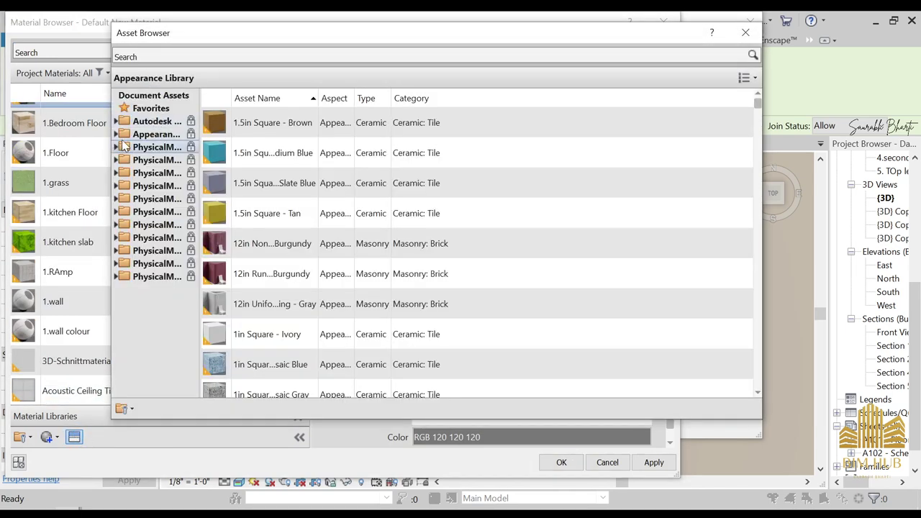
click(137, 136)
click(155, 173)
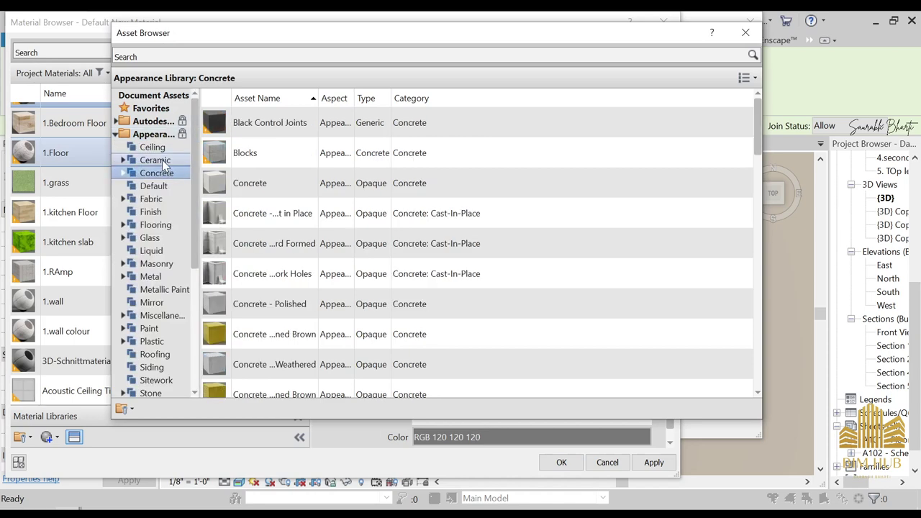
click(153, 186)
click(161, 198)
click(162, 211)
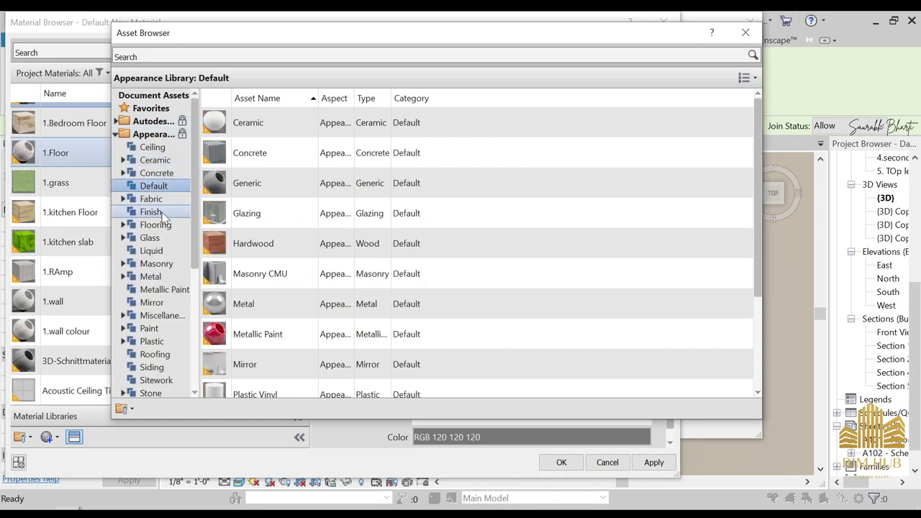
click(163, 224)
scroll(310, 241, down, 20)
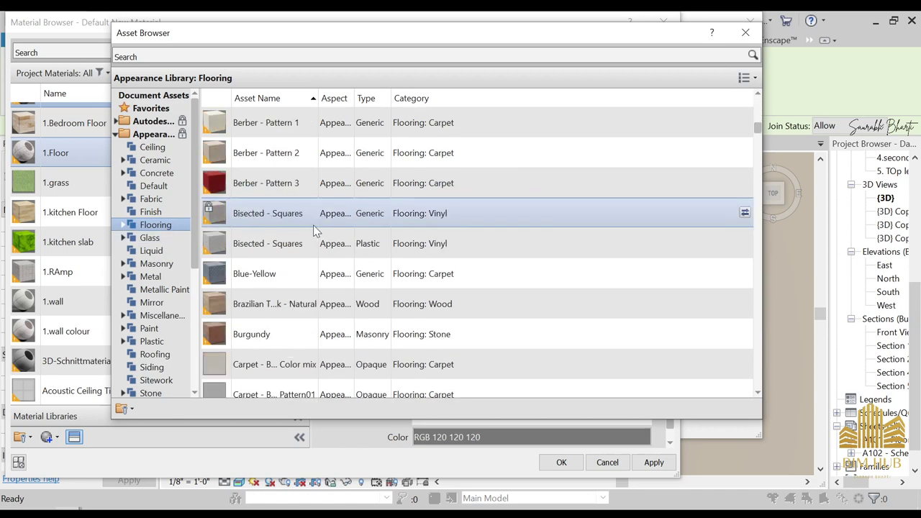
scroll(310, 236, down, 20)
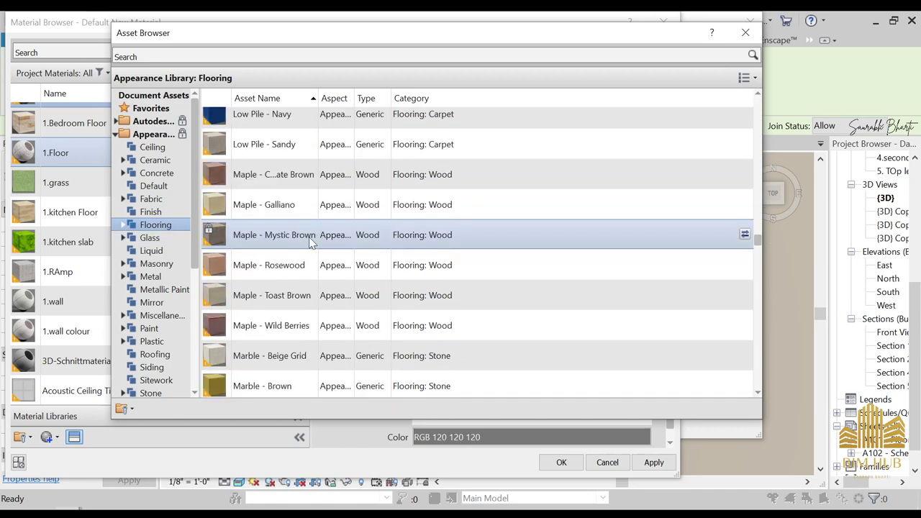
scroll(310, 232, down, 4)
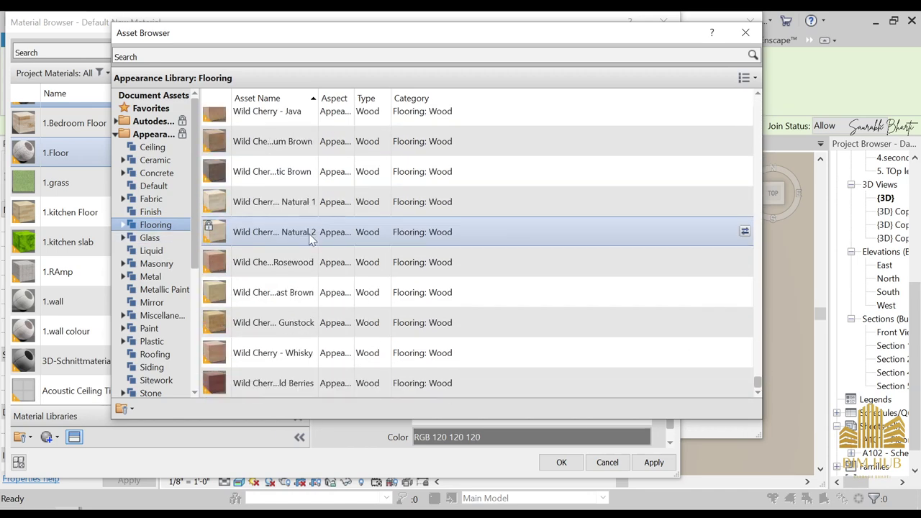
scroll(175, 281, down, 4)
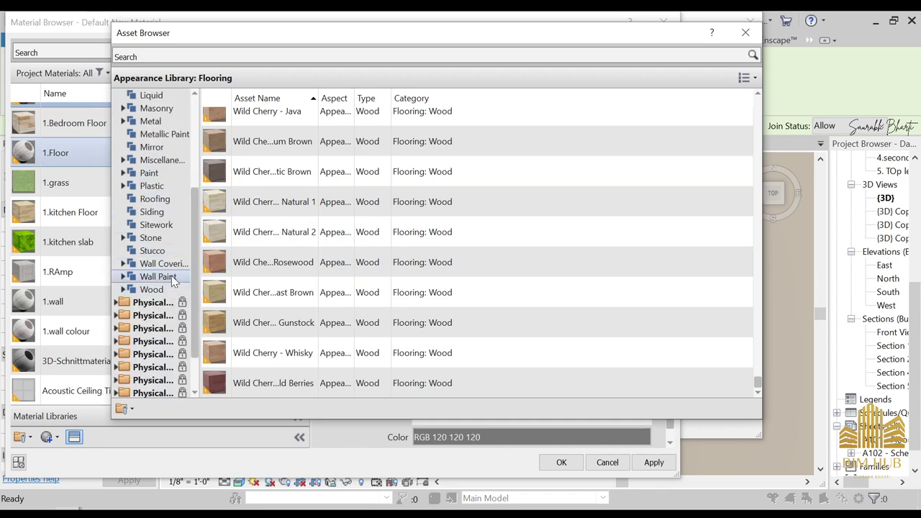
Examine the Stucco, Stone, Wall Covering and Wall Paint appearance assets for a suitable bathroom wall finish
click(170, 250)
scroll(316, 216, down, 5)
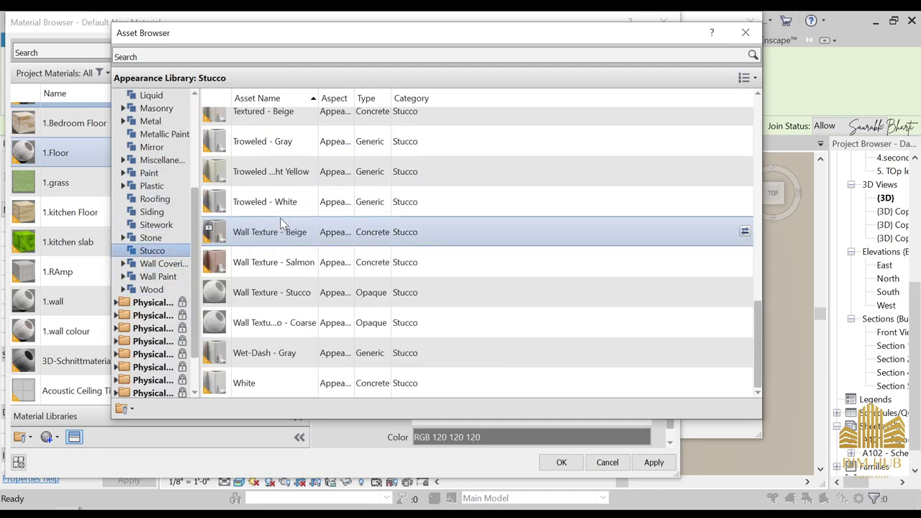
click(171, 238)
scroll(311, 205, down, 15)
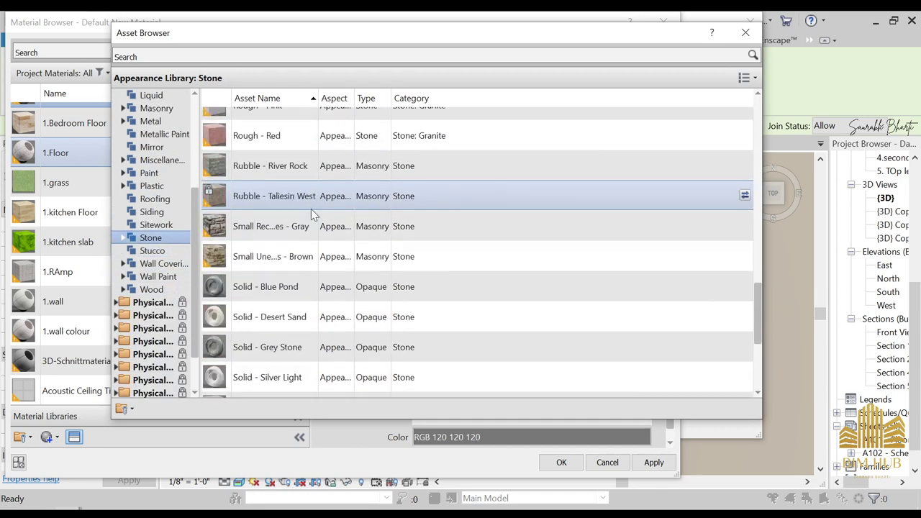
scroll(311, 209, up, 15)
click(178, 265)
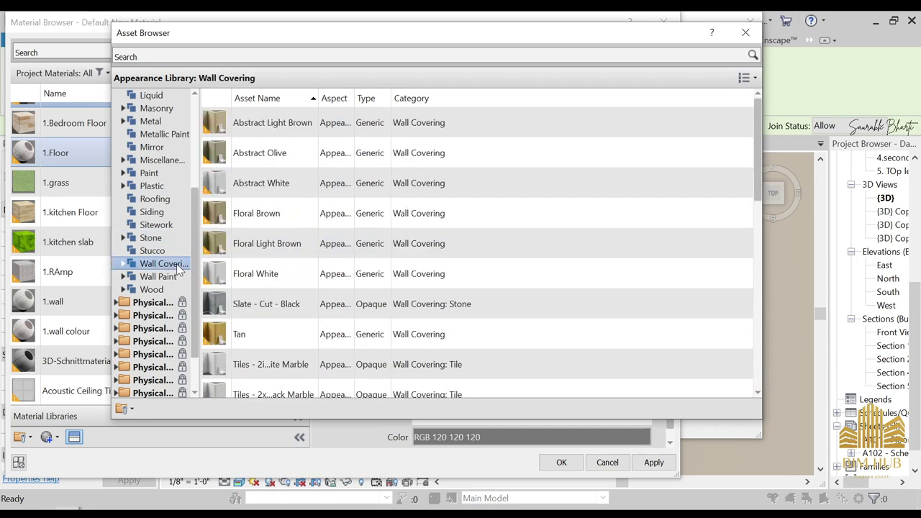
click(172, 278)
click(171, 265)
Look through the wood and carpet entries among the Flooring appearance assets again
scroll(162, 193, up, 3)
click(160, 188)
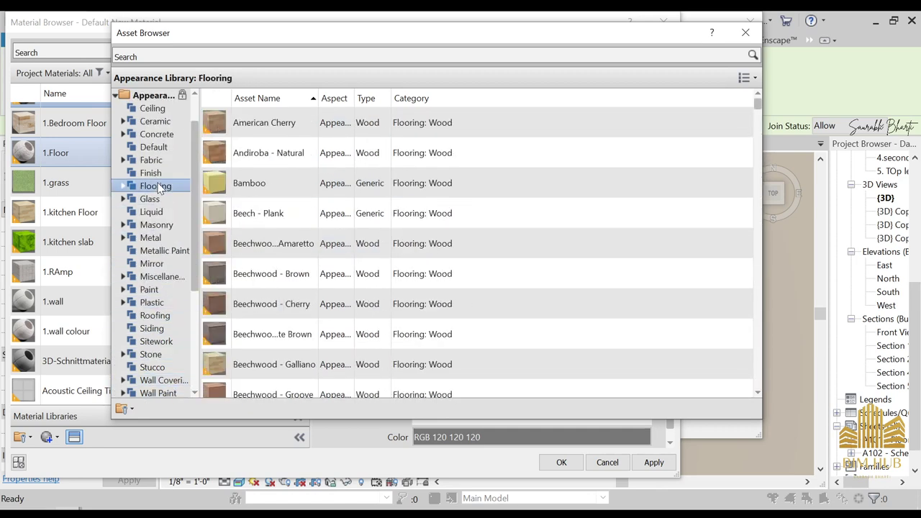
click(159, 176)
click(156, 186)
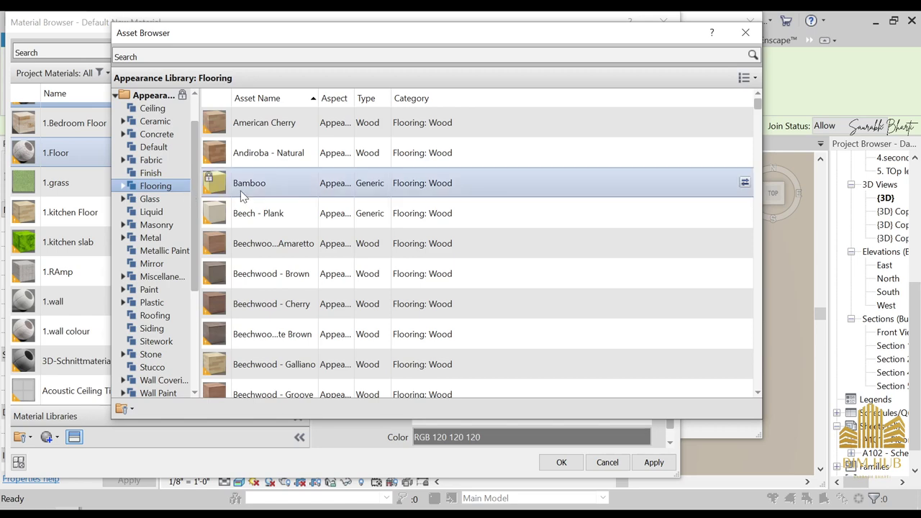
scroll(238, 192, down, 3)
scroll(236, 192, down, 5)
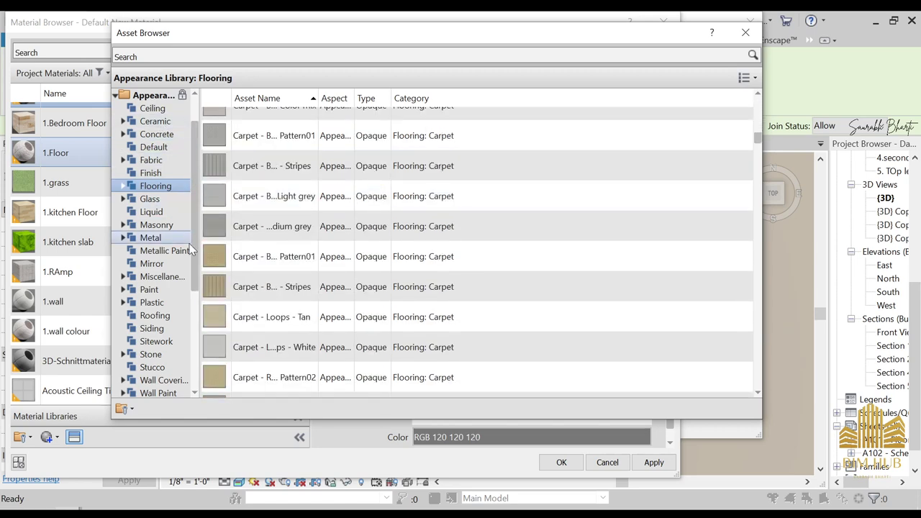
scroll(185, 263, down, 1)
Examine the Liquid, Masonry, Metal, Mirror, Metallic Paint and Plastic appearance assets for a wall finish
click(154, 173)
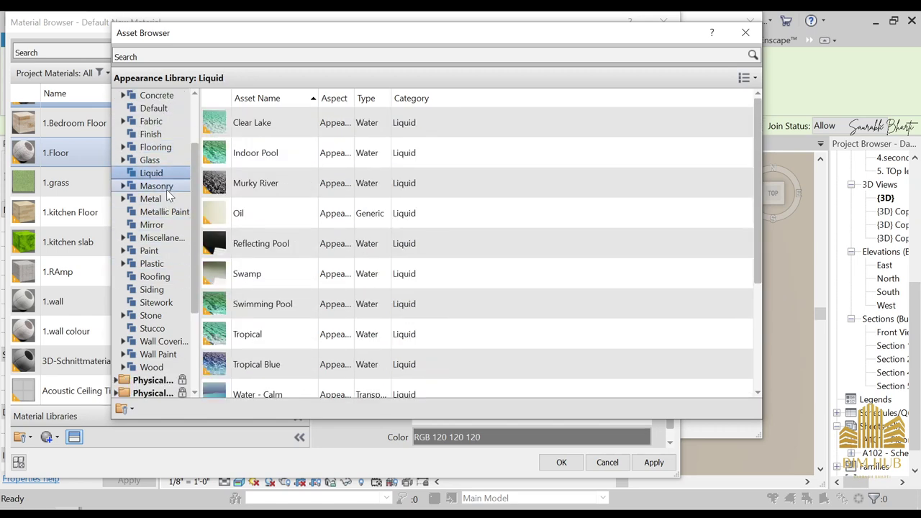
click(164, 187)
click(164, 202)
click(173, 225)
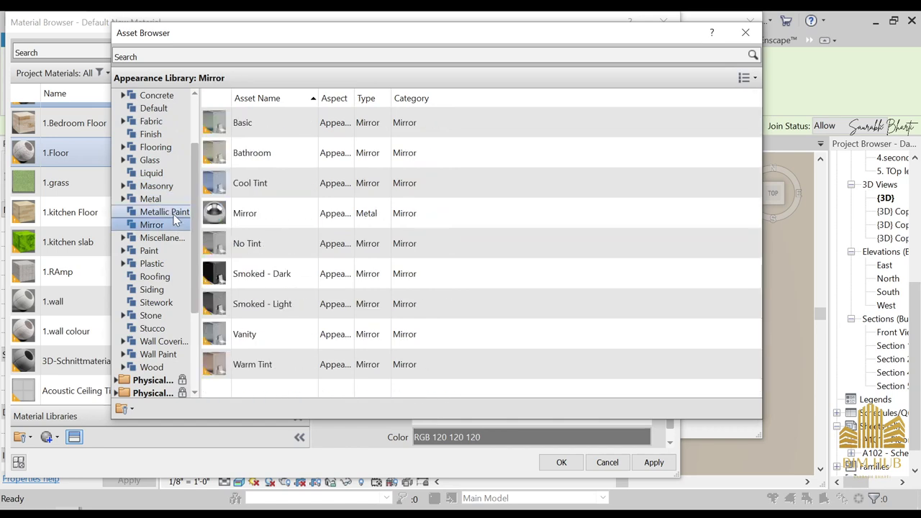
click(173, 214)
click(174, 240)
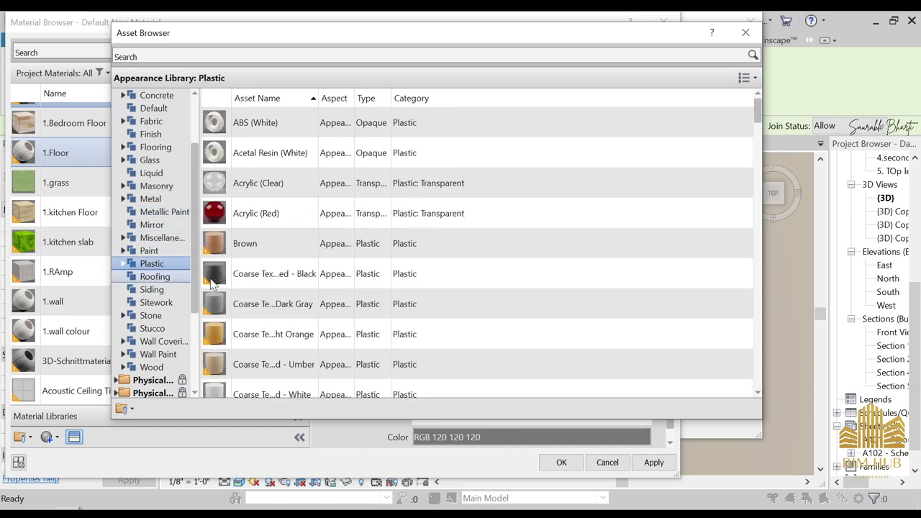
scroll(274, 281, down, 10)
scroll(269, 273, down, 5)
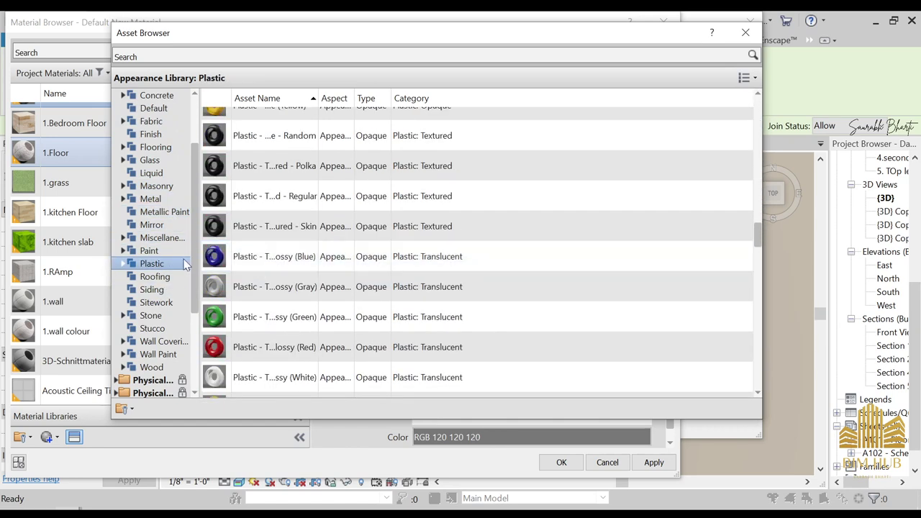
Examine the Roofing, Siding and Sitework appearance assets, including the Spanish tile entries
click(155, 277)
scroll(295, 253, down, 3)
scroll(295, 253, down, 10)
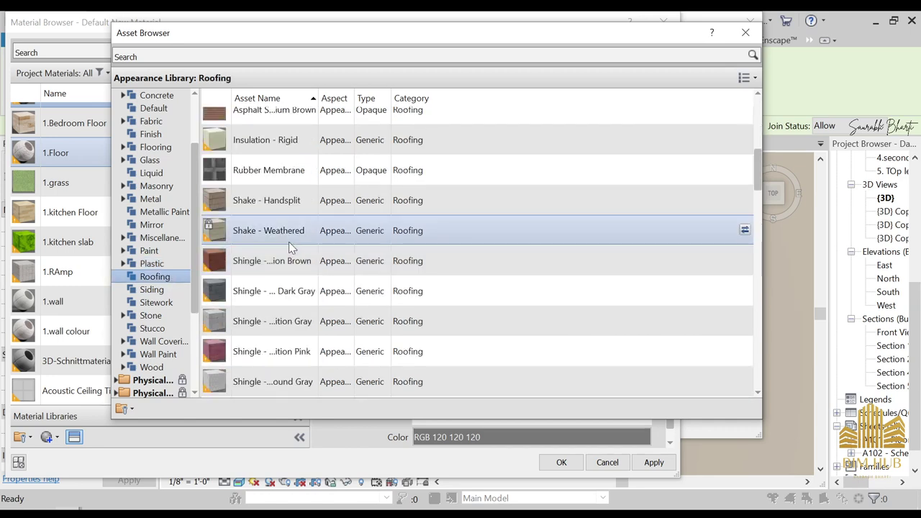
scroll(302, 225, down, 5)
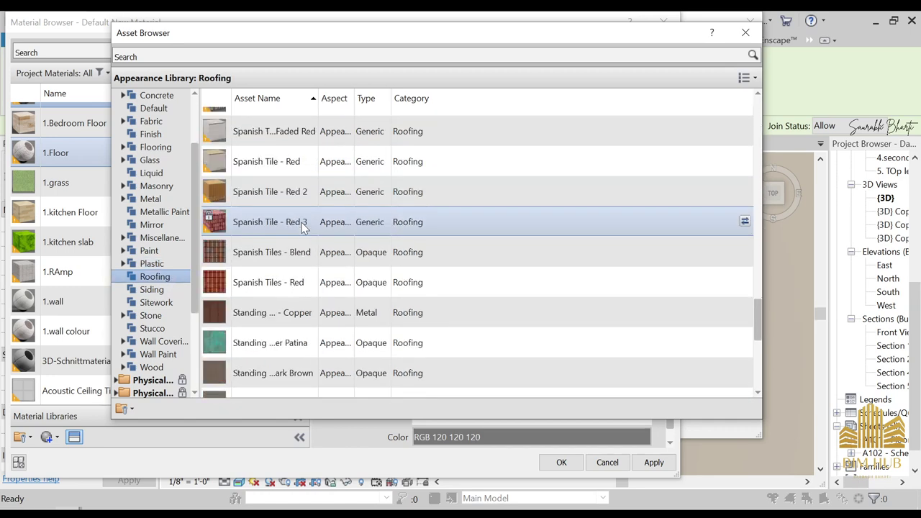
scroll(298, 220, up, 4)
scroll(298, 218, up, 3)
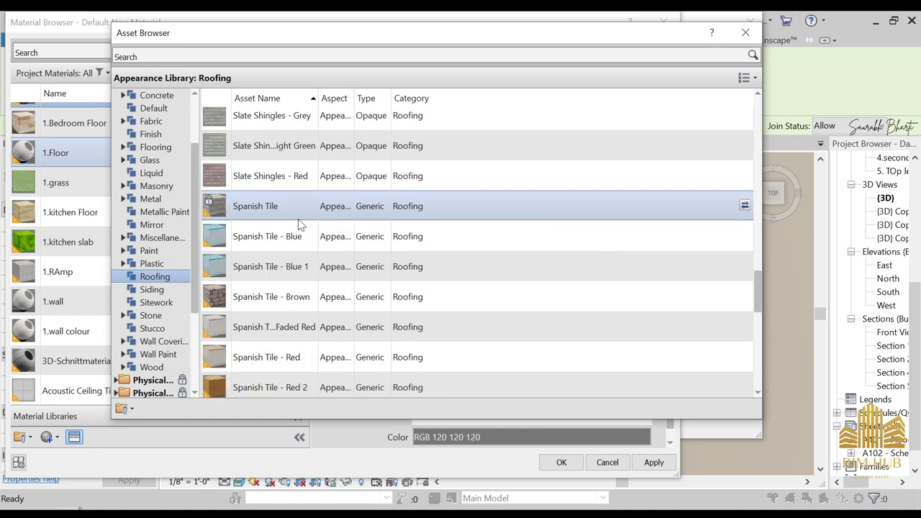
click(154, 289)
click(176, 316)
click(156, 302)
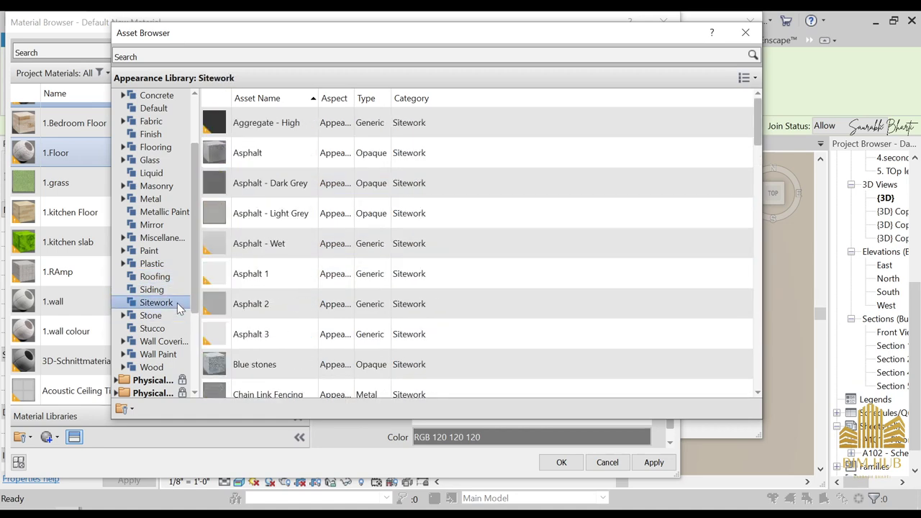
scroll(259, 245, down, 15)
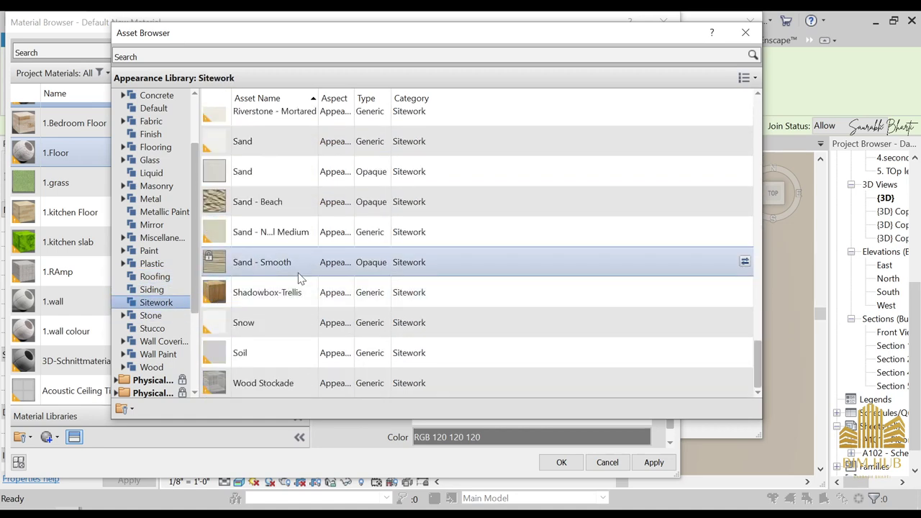
Examine the Stone appearance assets and check the Wood, Wall Paint, Wall Covering, Metallic Paint, Masonry, Finish and Fabric categories
click(171, 316)
scroll(270, 231, down, 5)
scroll(269, 234, down, 6)
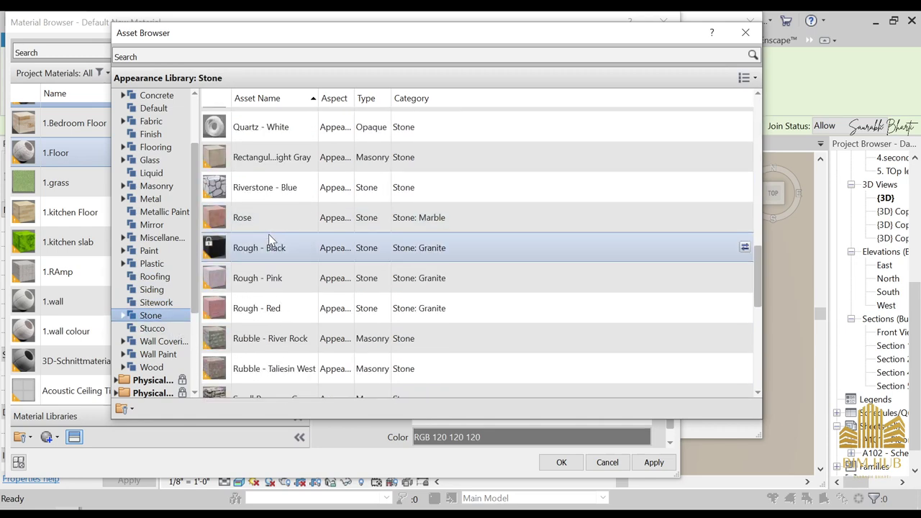
scroll(260, 294, up, 4)
scroll(258, 291, up, 5)
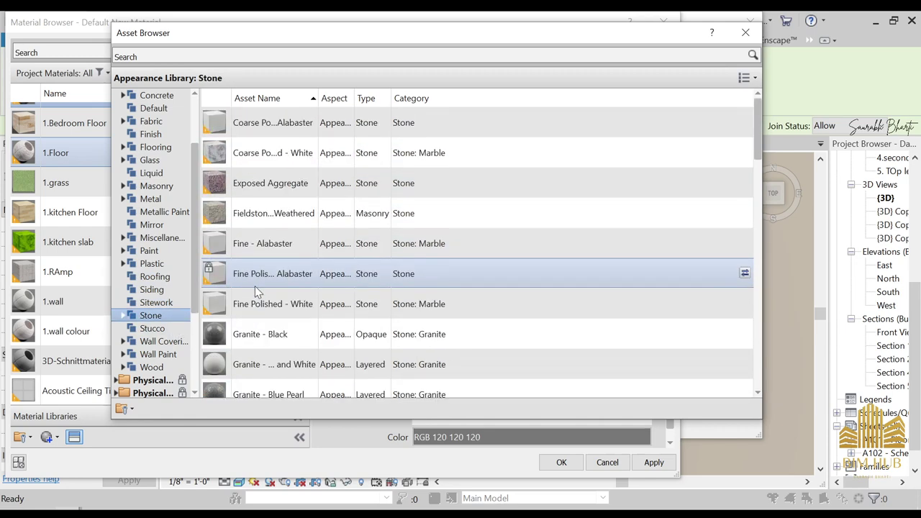
click(170, 367)
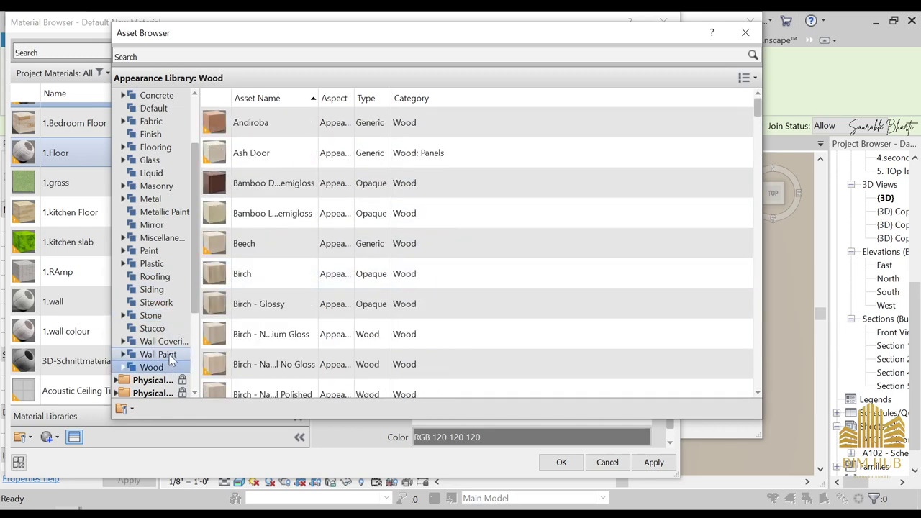
click(170, 354)
click(170, 343)
click(160, 212)
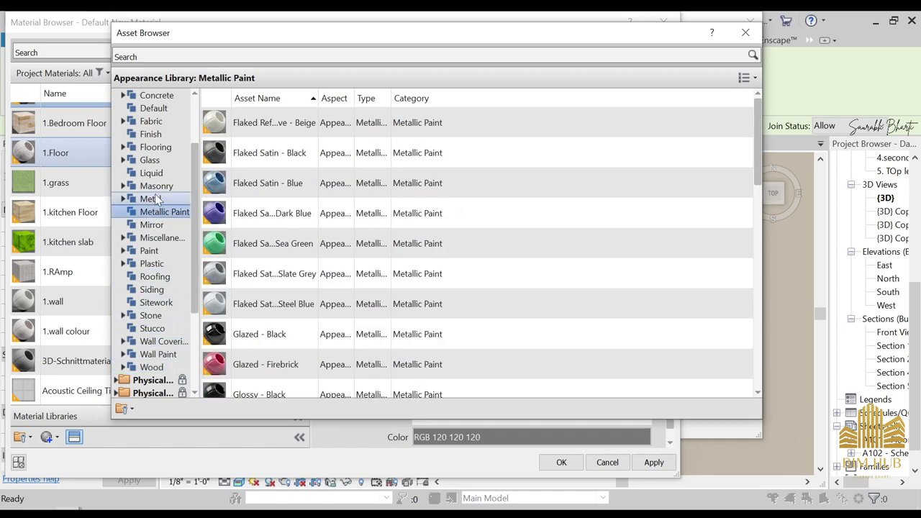
click(156, 186)
click(151, 134)
click(151, 121)
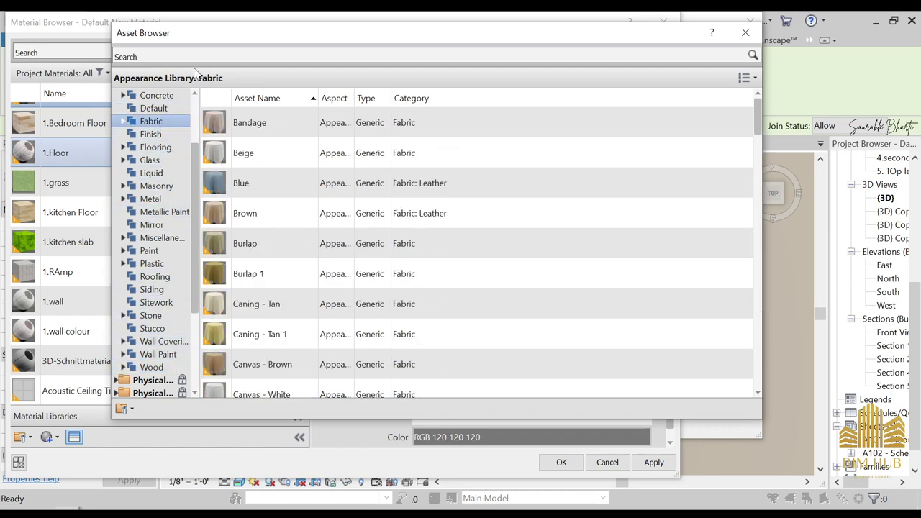
Search the asset library for "tile" and look through the matching document assets
click(219, 53)
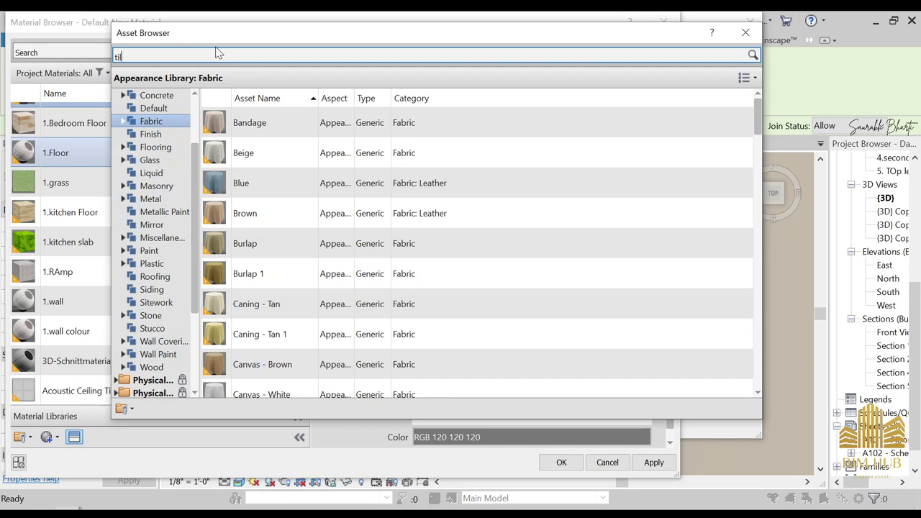
key(Return)
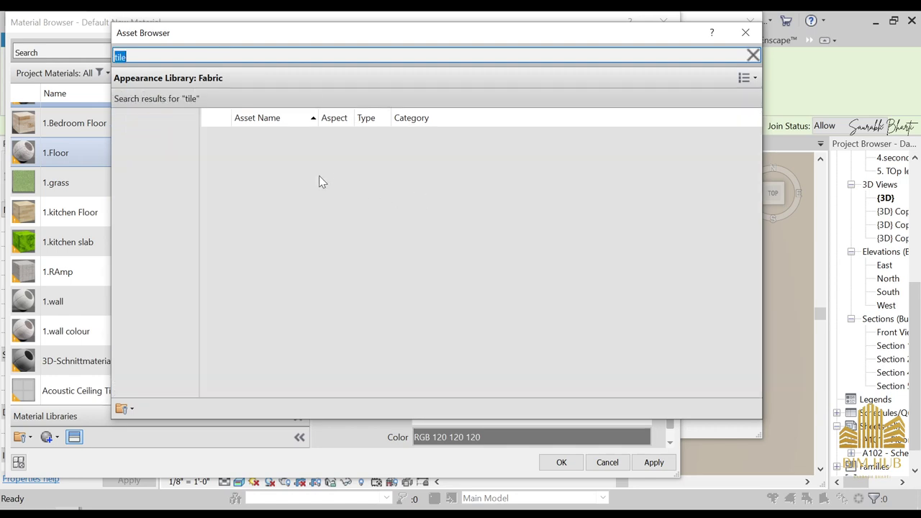
scroll(313, 216, down, 3)
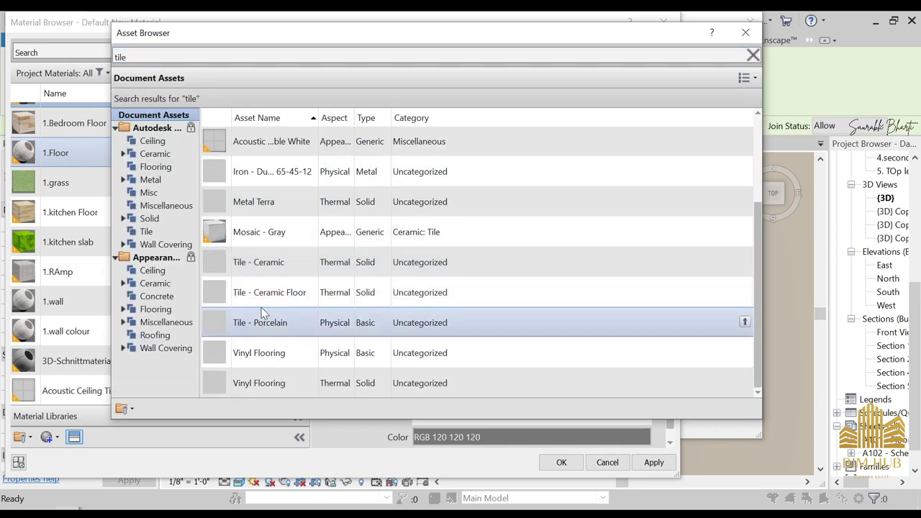
Examine the Ceramic physical assets, both filtered by "tile" and with the search cleared
scroll(263, 313, up, 4)
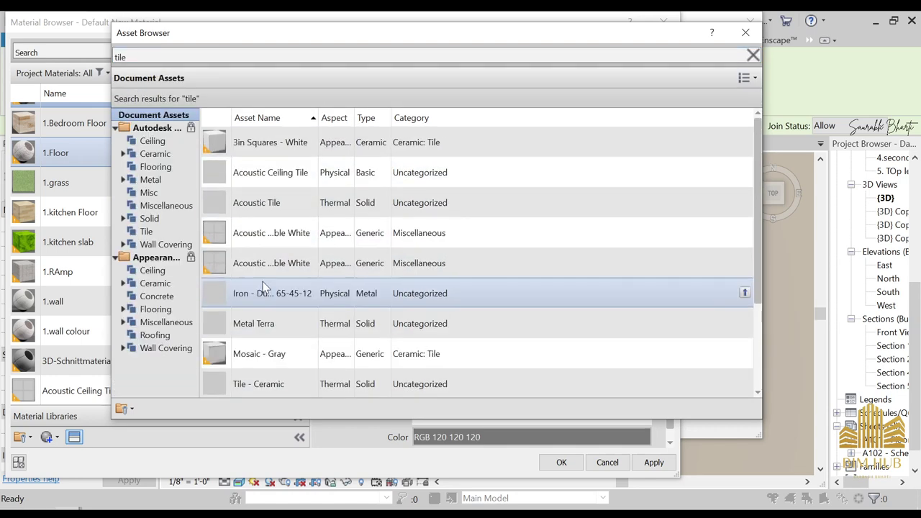
click(175, 157)
click(177, 168)
click(176, 158)
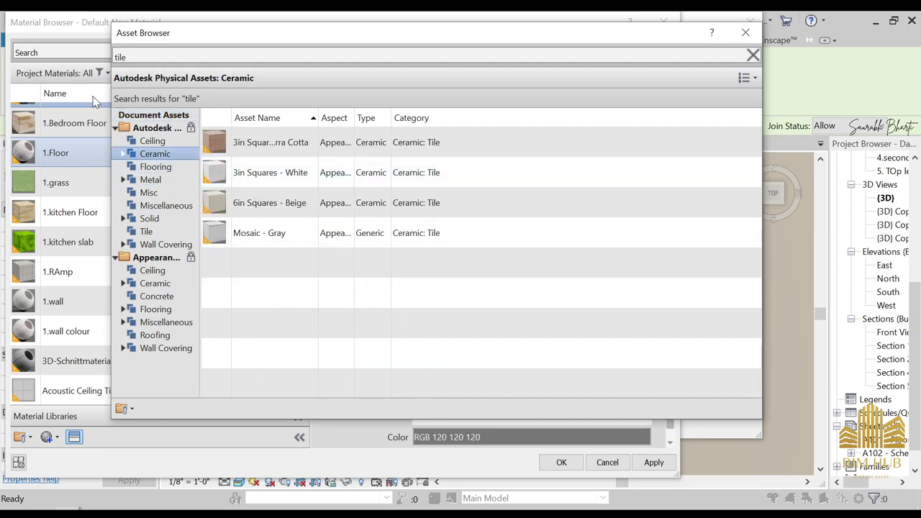
click(118, 57)
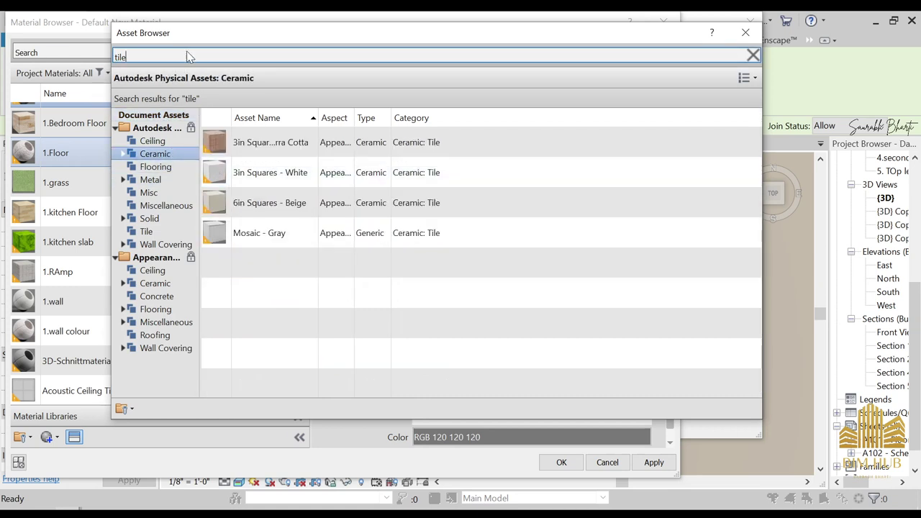
key(BackSpace)
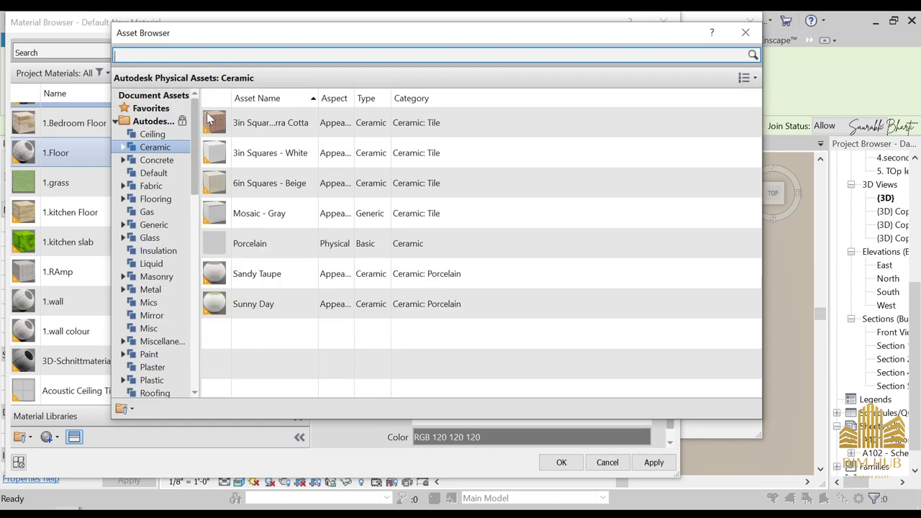
click(155, 160)
click(155, 147)
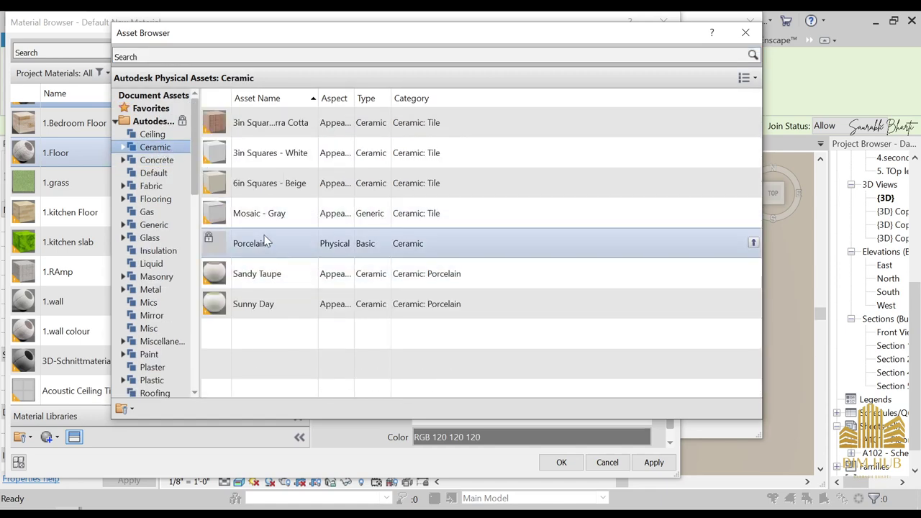
Replace the bathroom wall material's appearance with 1in Squares - Mosaic Gray from the Appearance Library's Ceramic category
click(116, 122)
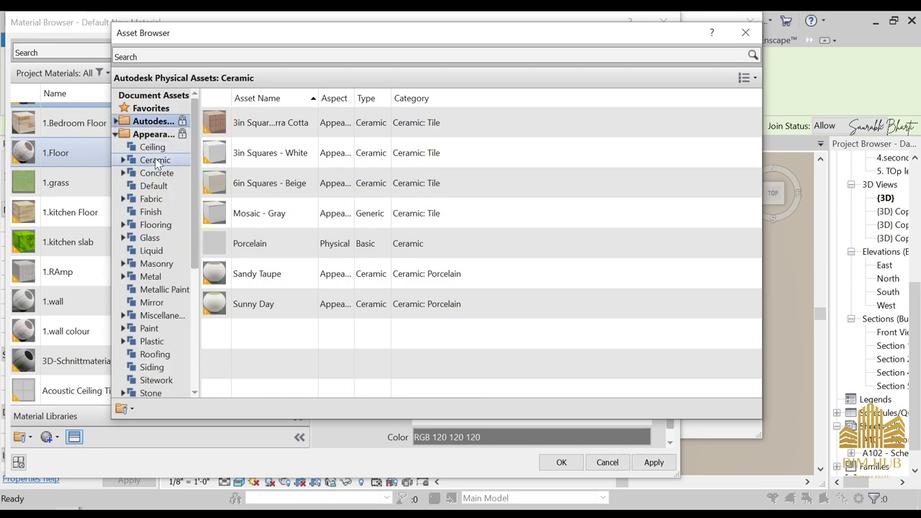
click(156, 161)
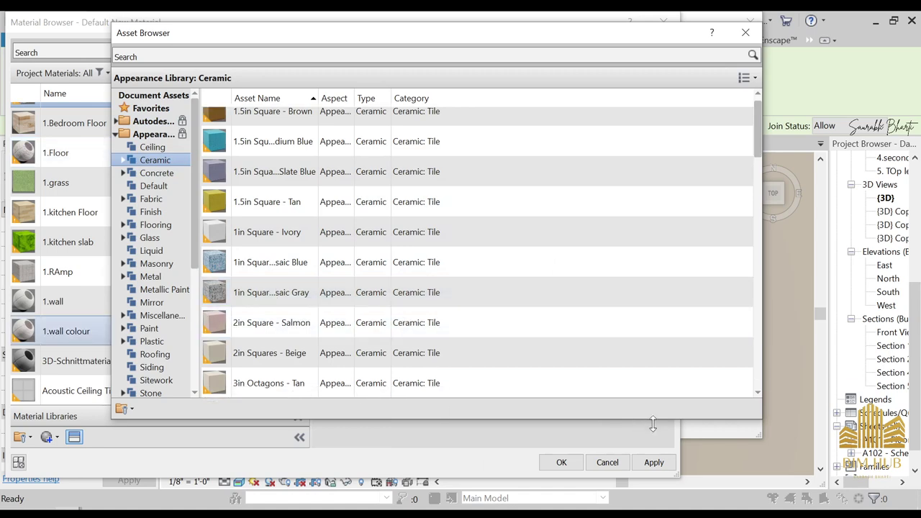
click(745, 33)
Set the mosaic image's texture sample size to 5'-0" in width and height
click(515, 236)
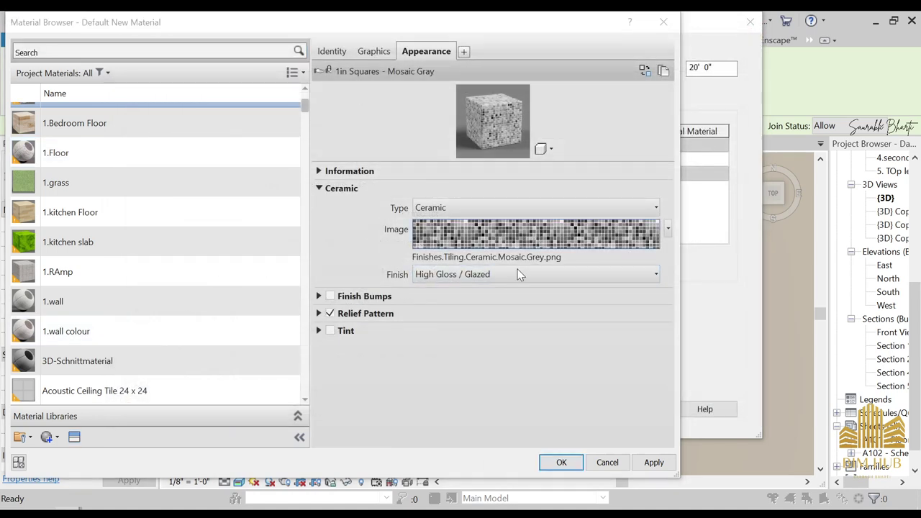
scroll(421, 338, down, 3)
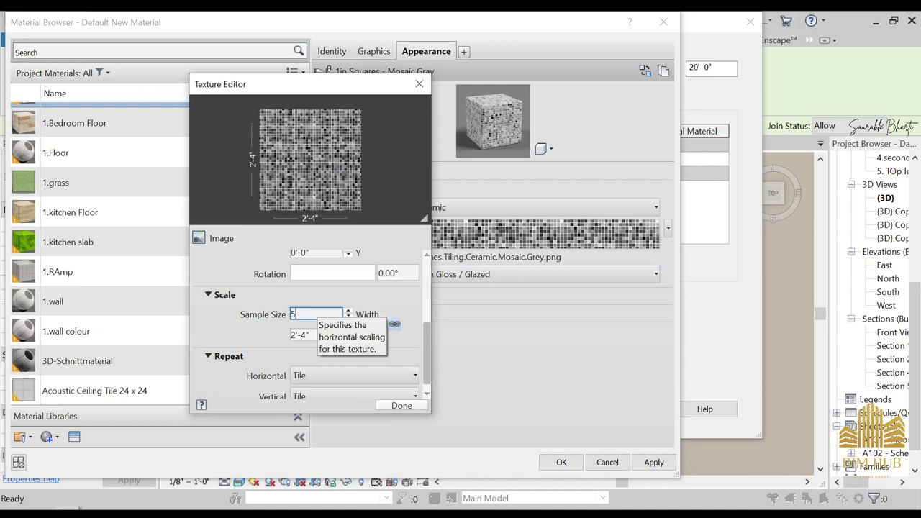
key(Tab)
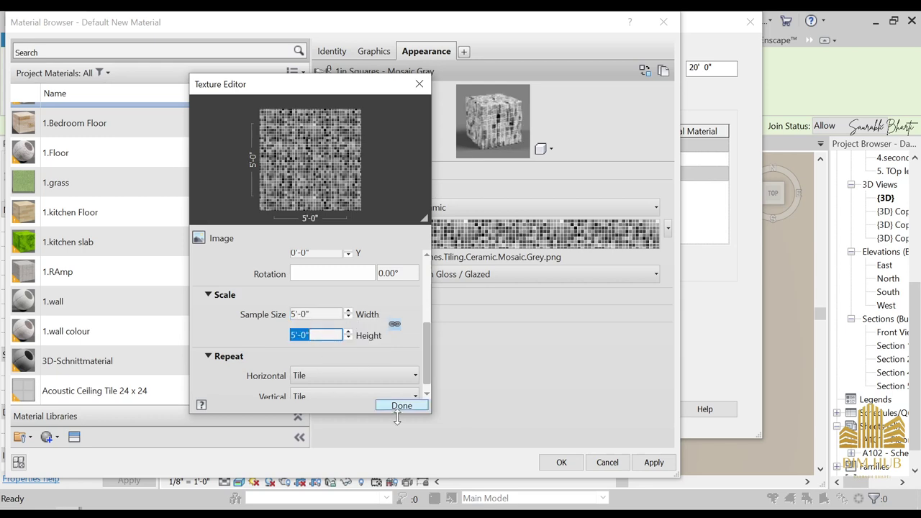
click(402, 406)
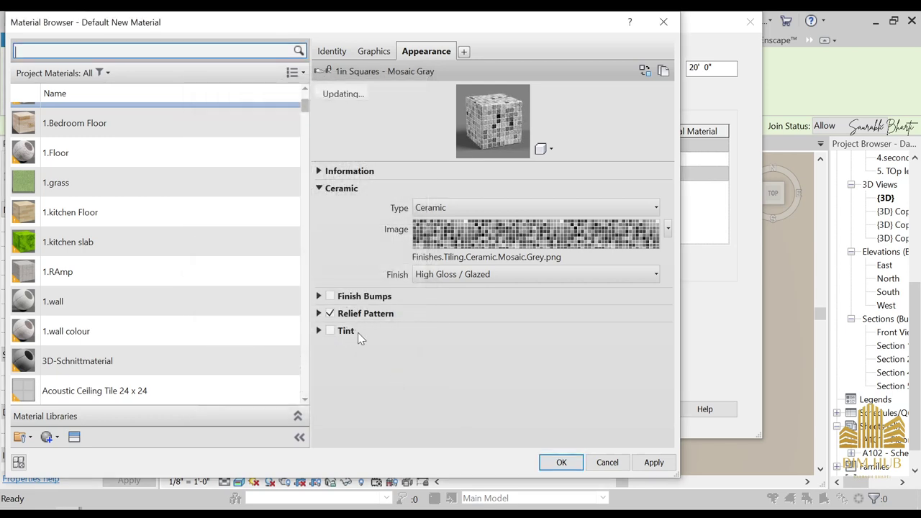
Set the relief pattern image's texture sample width to 5' with its proportions linked
click(319, 315)
click(495, 343)
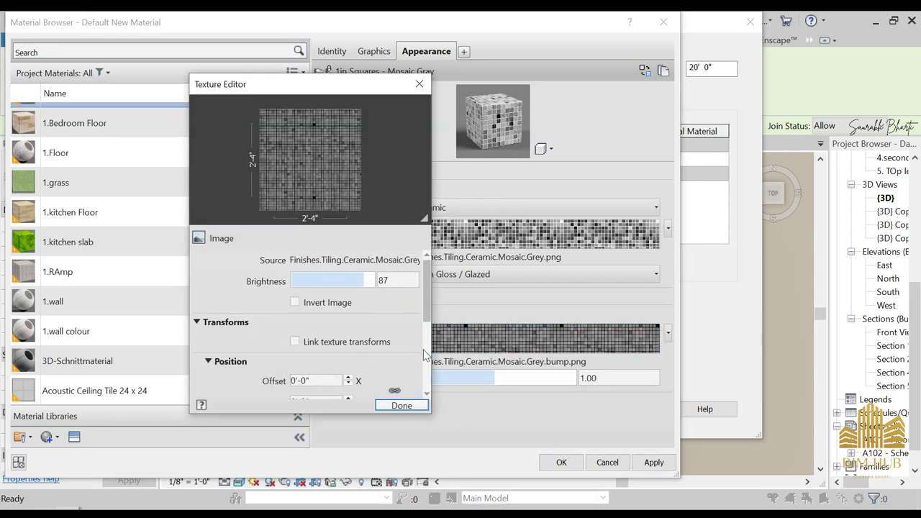
scroll(421, 353, down, 3)
click(317, 314)
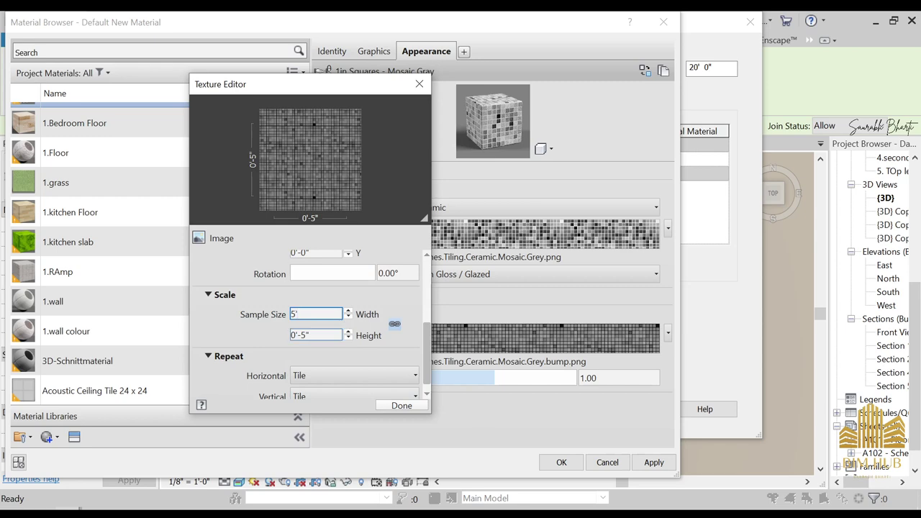
click(401, 405)
Raise the relief pattern amount to about 1.67 and accept the material, wall assembly and type settings
drag(470, 378, 524, 385)
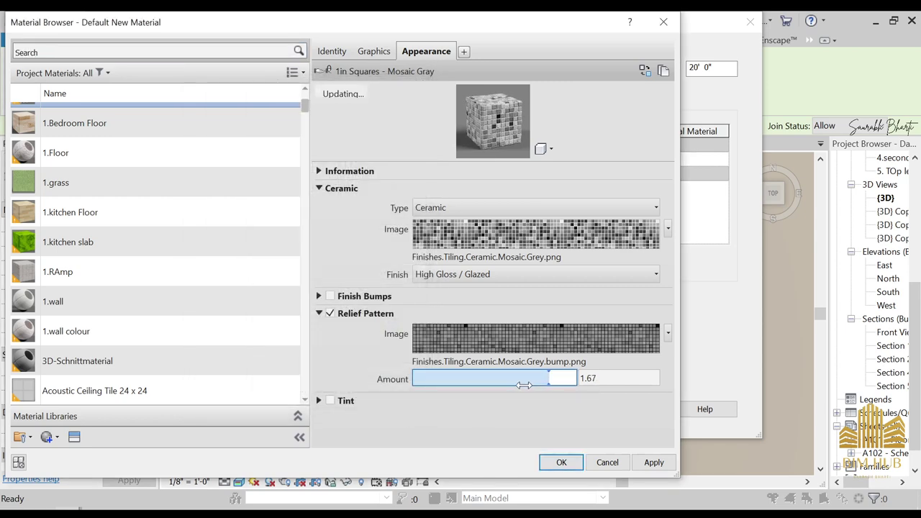
click(576, 464)
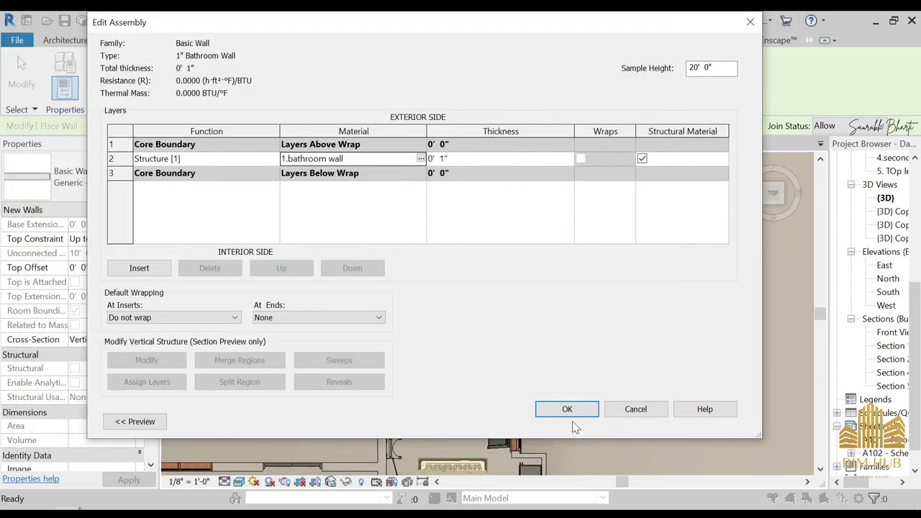
click(572, 410)
scroll(539, 372, down, 3)
click(583, 421)
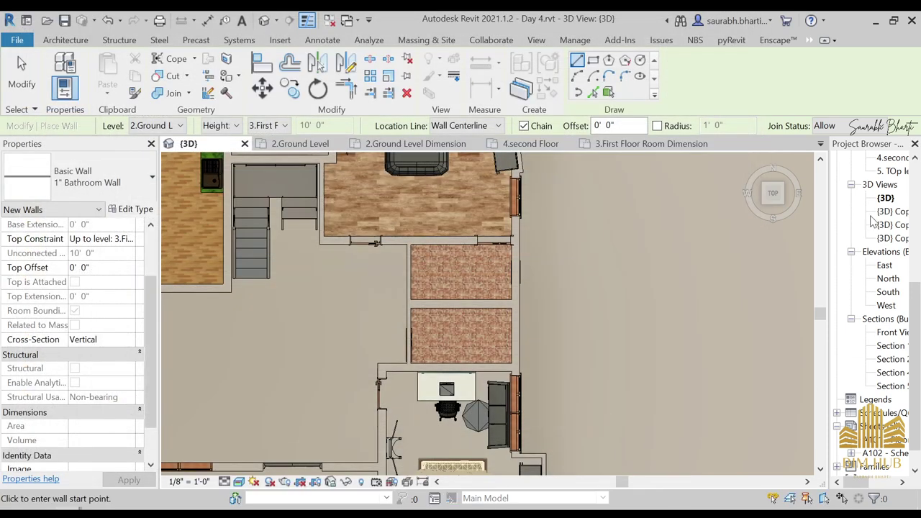
Open the 3.First Floor plan and start the Wall command with the 1" Bathroom Wall type at the upper bathroom
scroll(887, 249, up, 5)
scroll(889, 246, up, 1)
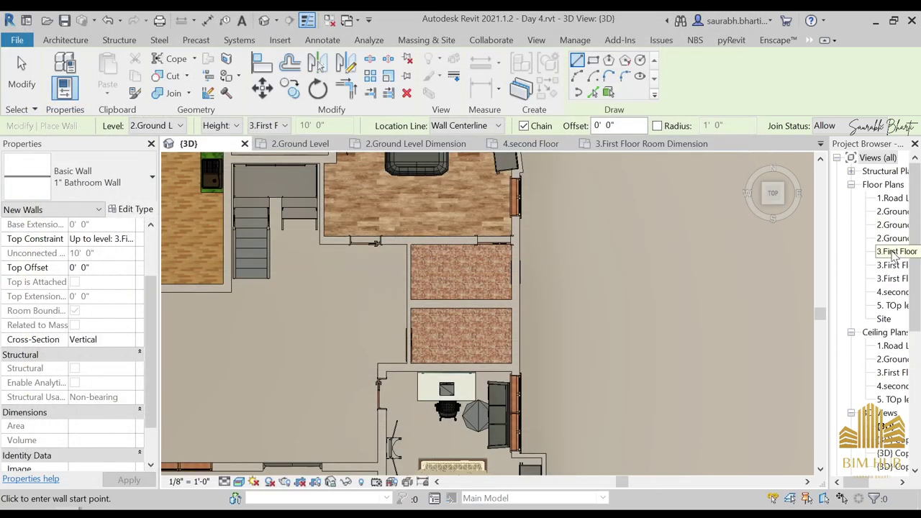
double_click(894, 252)
scroll(589, 281, up, 4)
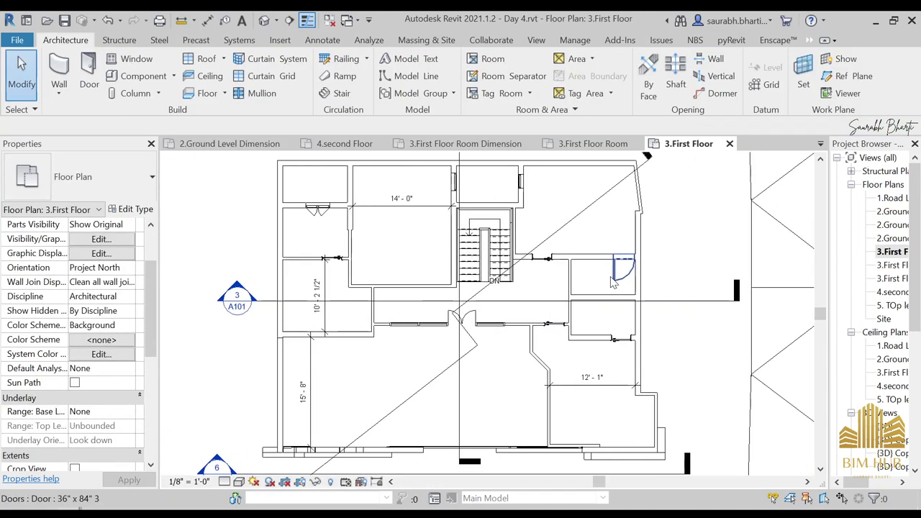
key(w)
key(a)
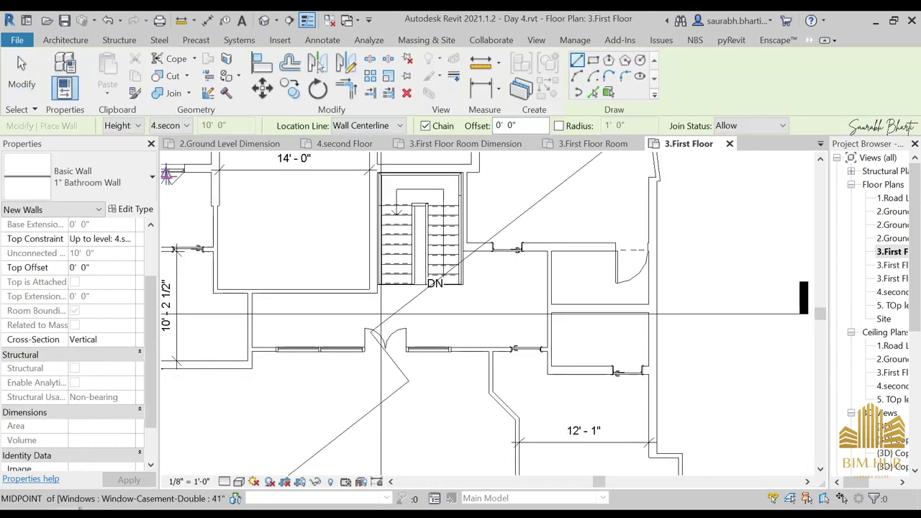
scroll(615, 266, up, 3)
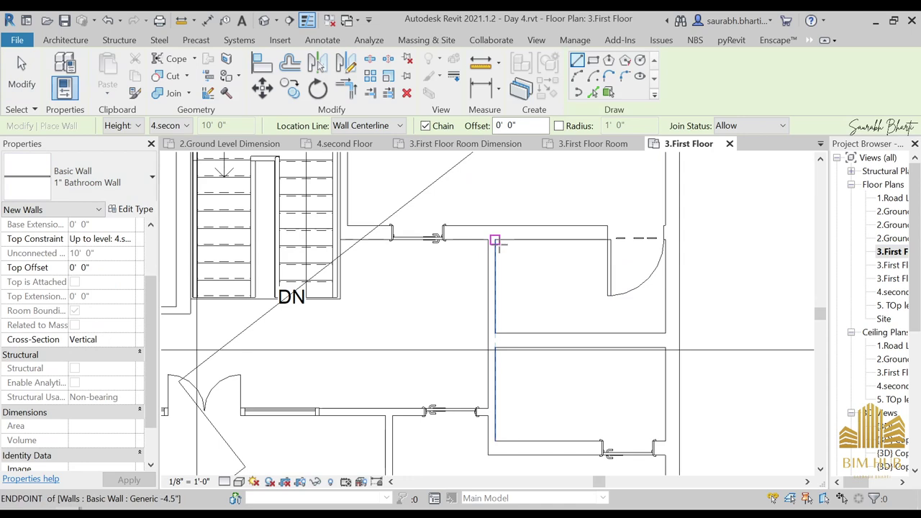
click(495, 240)
key(Escape)
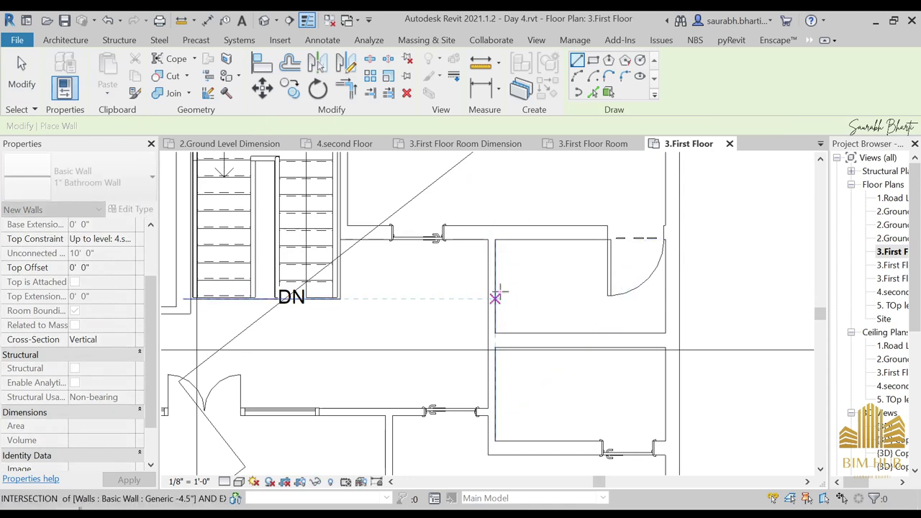
Try to constrain the new wall's top to 3.First Floor with a top offset of -3' 0"
click(130, 241)
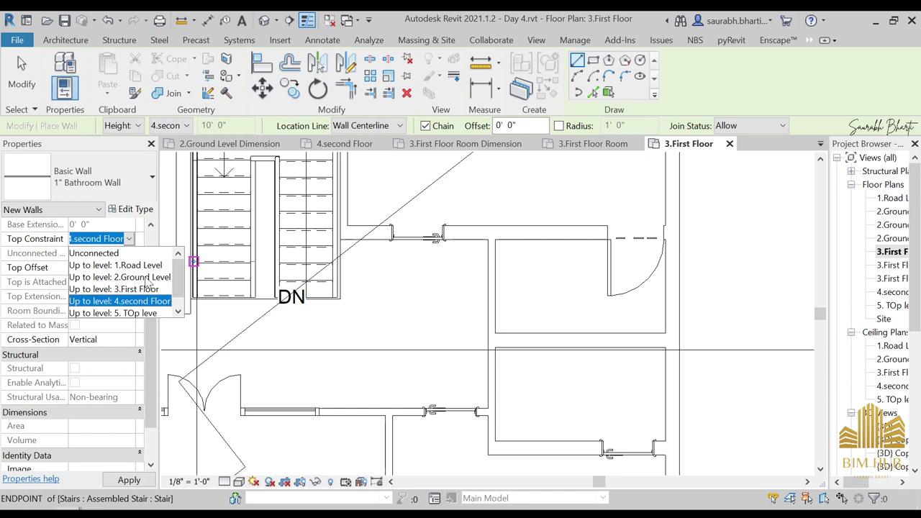
click(147, 279)
click(130, 240)
click(132, 289)
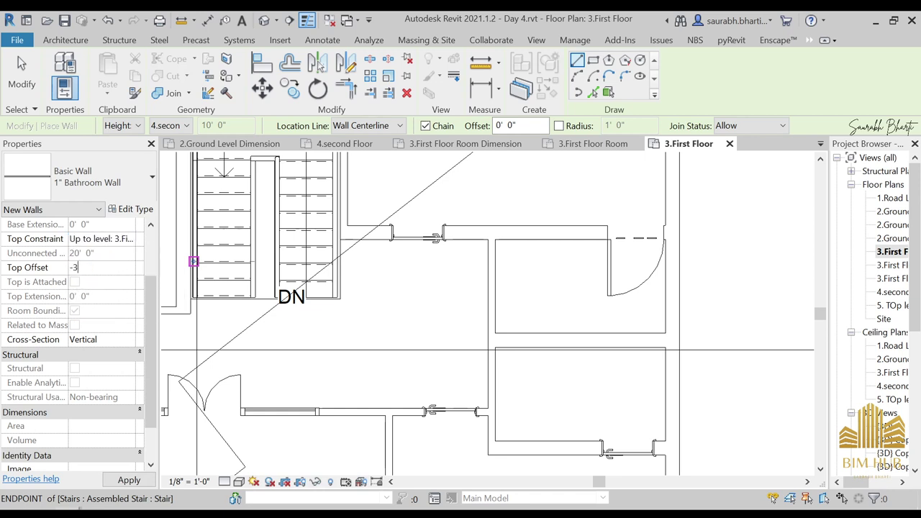
key(Return)
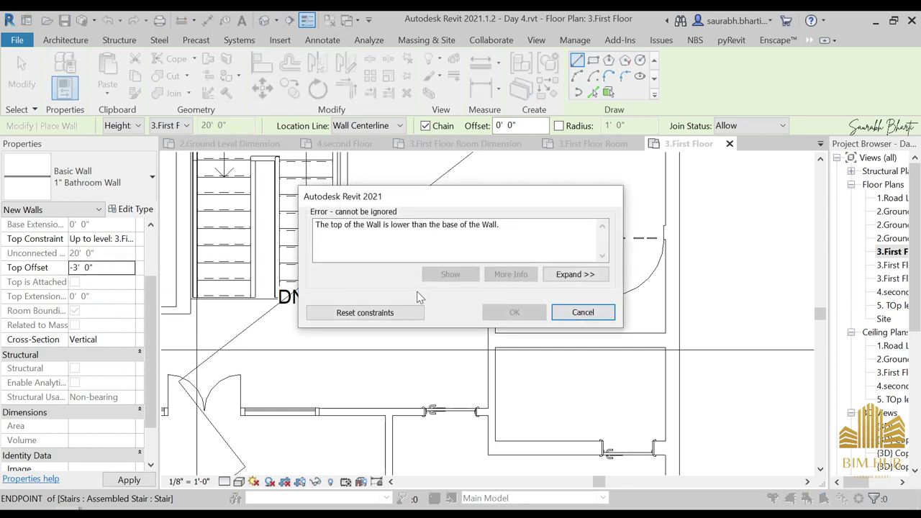
click(365, 312)
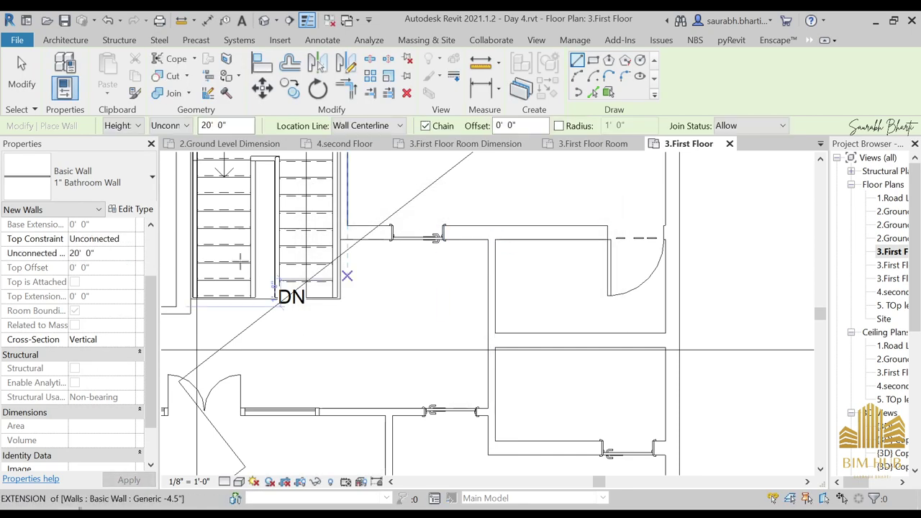
Set the new wall's base constraint to 2.Ground Level and its top to 3.First Floor with a -3' 0" offset
click(129, 243)
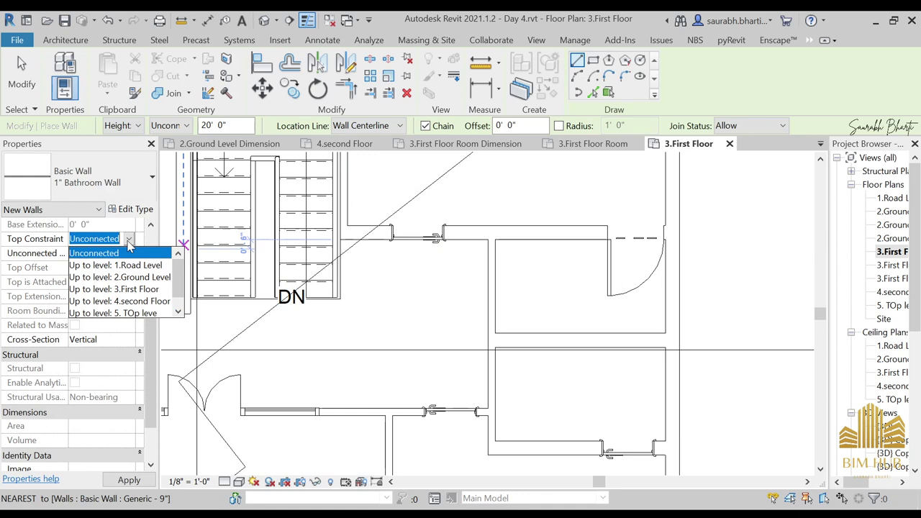
click(127, 278)
scroll(128, 259, up, 3)
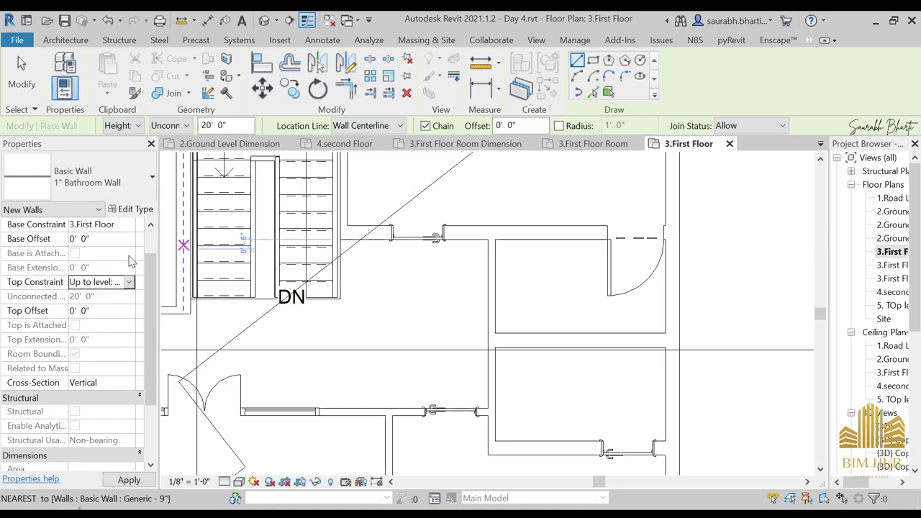
click(129, 253)
click(127, 292)
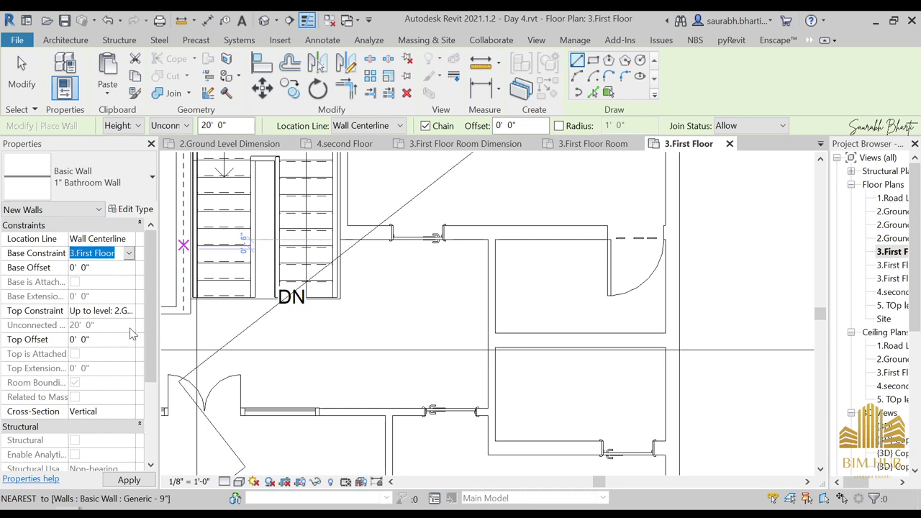
click(129, 254)
click(127, 278)
click(130, 310)
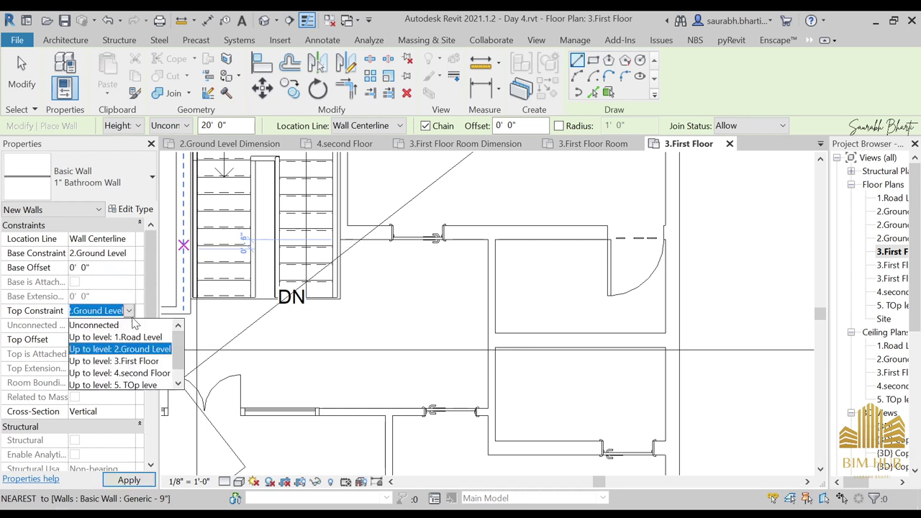
click(130, 362)
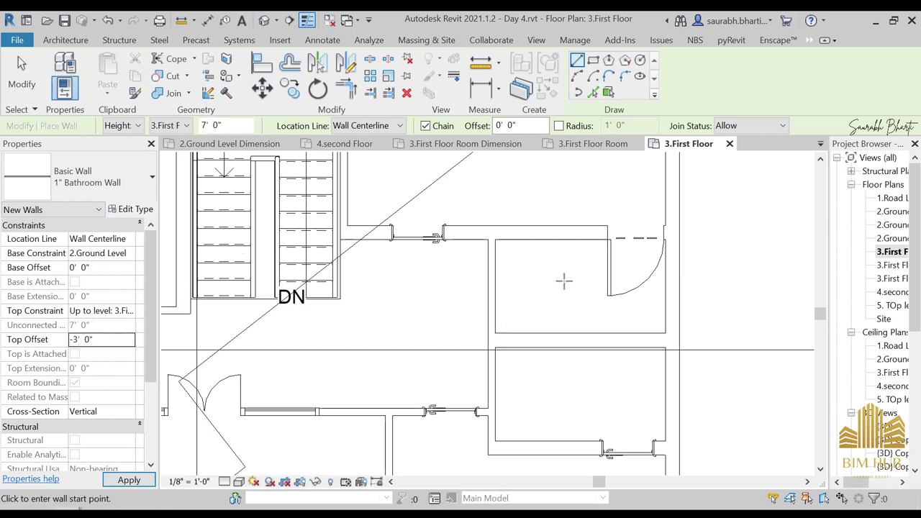
scroll(516, 263, up, 3)
click(480, 225)
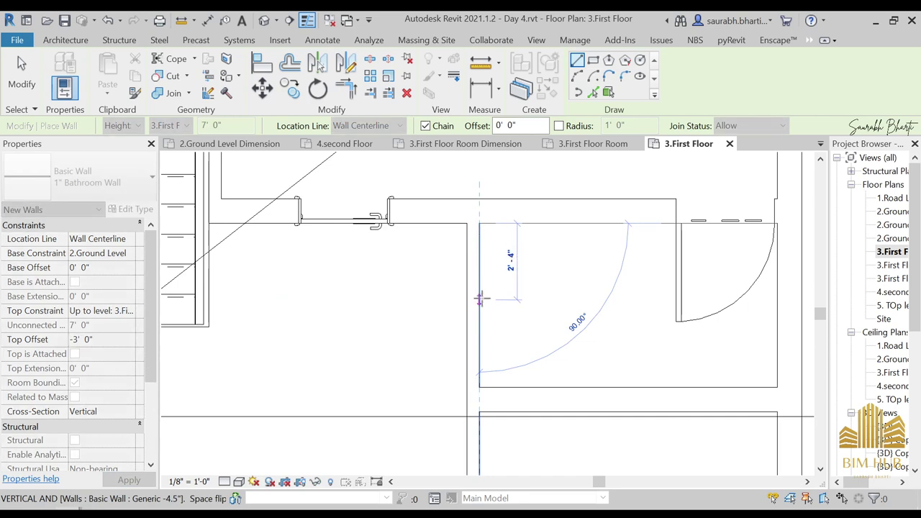
key(Escape)
Set the location line to Finish Face: Interior and draw the 1" Bathroom Wall down the upper bathroom's left inner face
click(397, 125)
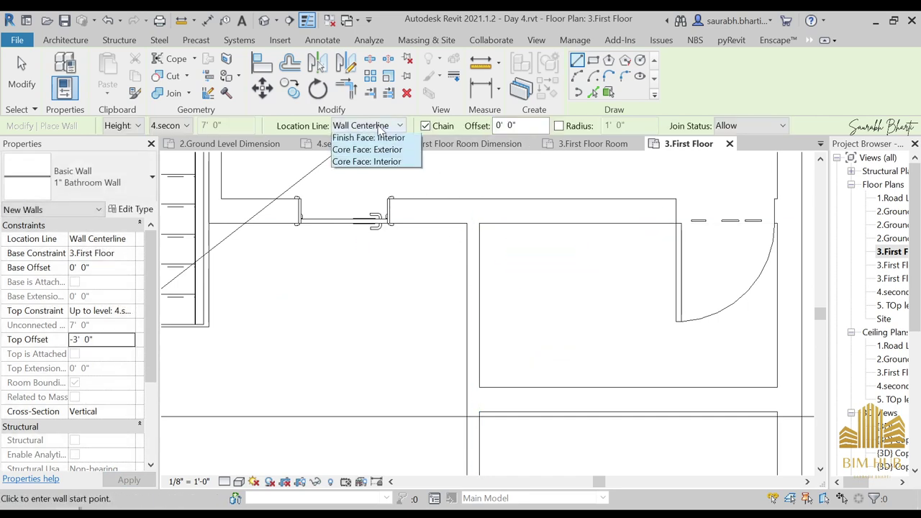
click(401, 177)
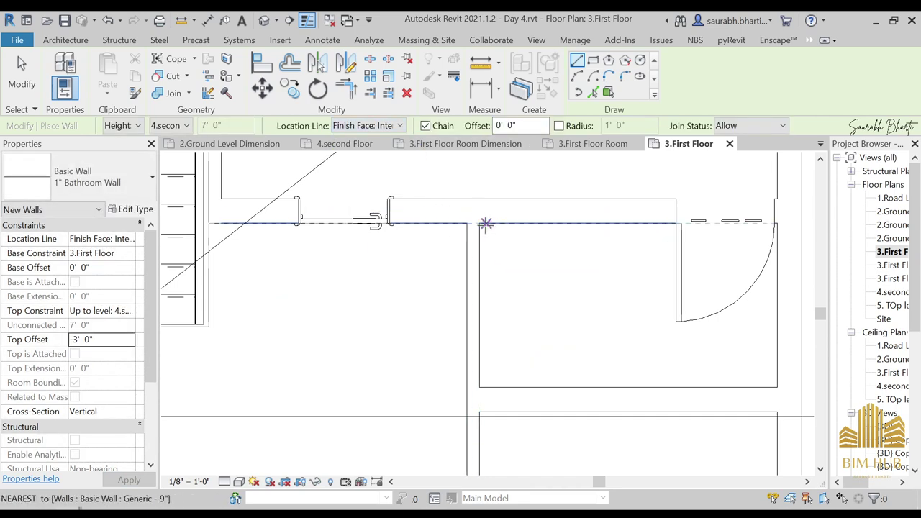
click(484, 228)
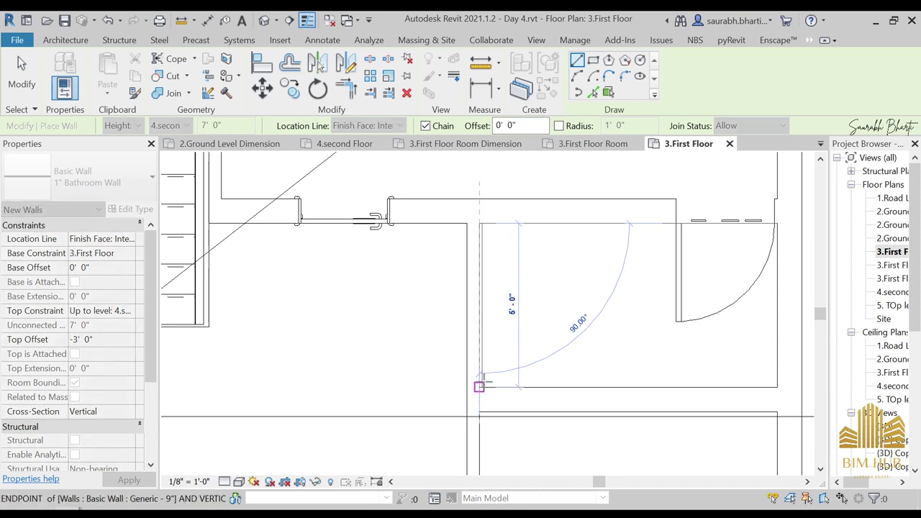
click(480, 399)
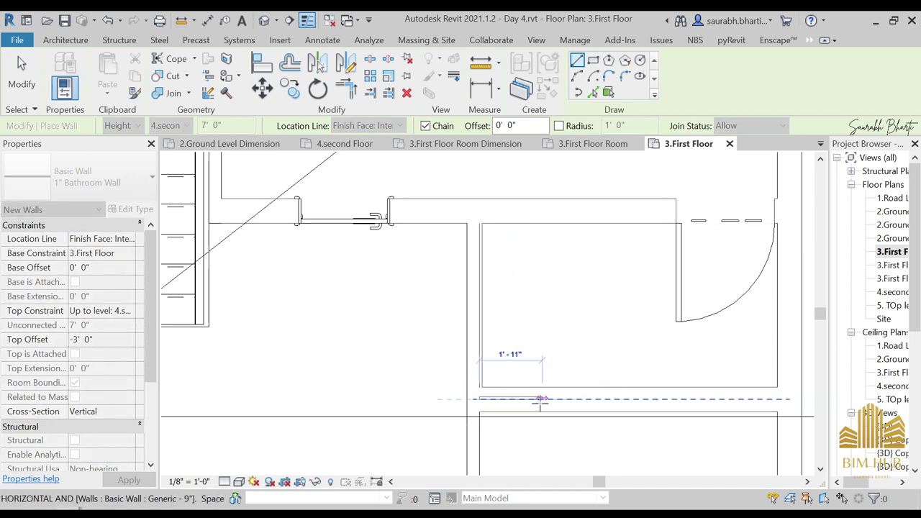
Draw a 1" Bathroom Wall along the upper bathroom's lower inner face, from the lining wall's corner to the outer wall
middle_drag(693, 413, 632, 393)
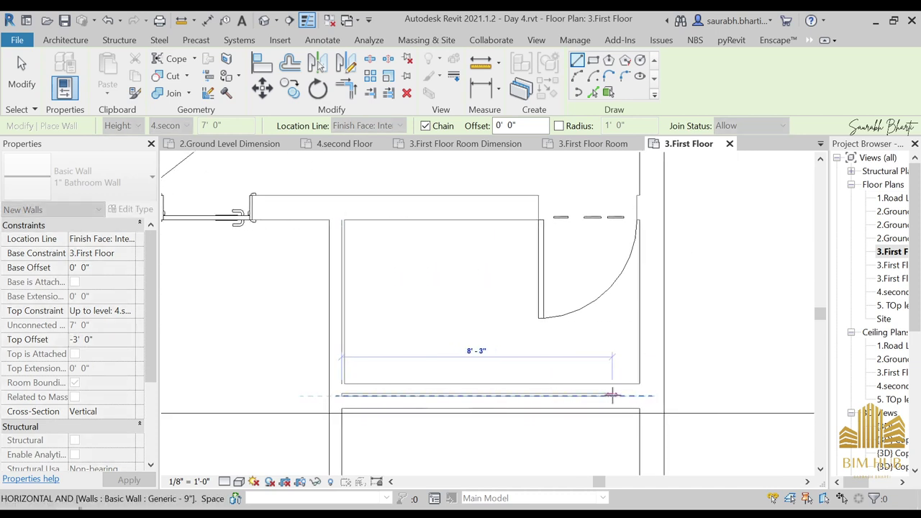
key(Escape)
scroll(480, 387, up, 1)
click(480, 387)
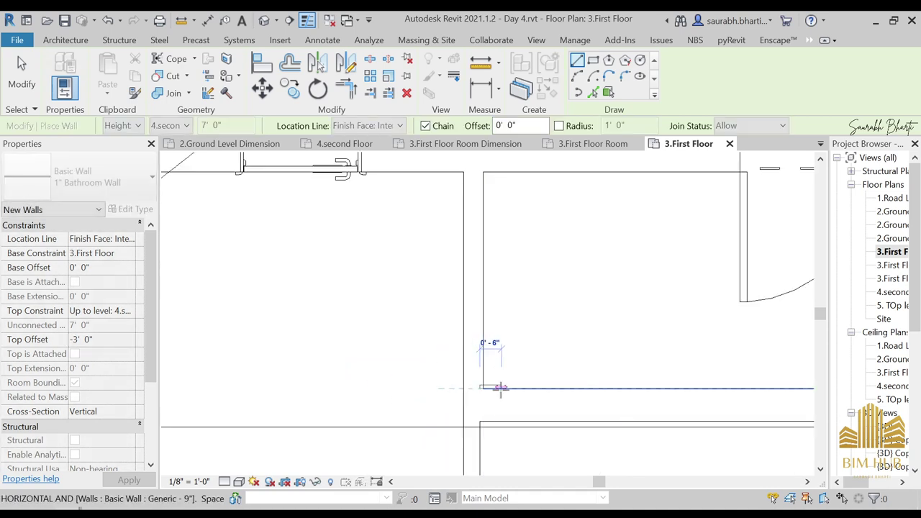
key(Escape)
click(484, 387)
scroll(634, 388, down, 1)
middle_drag(667, 388, 426, 385)
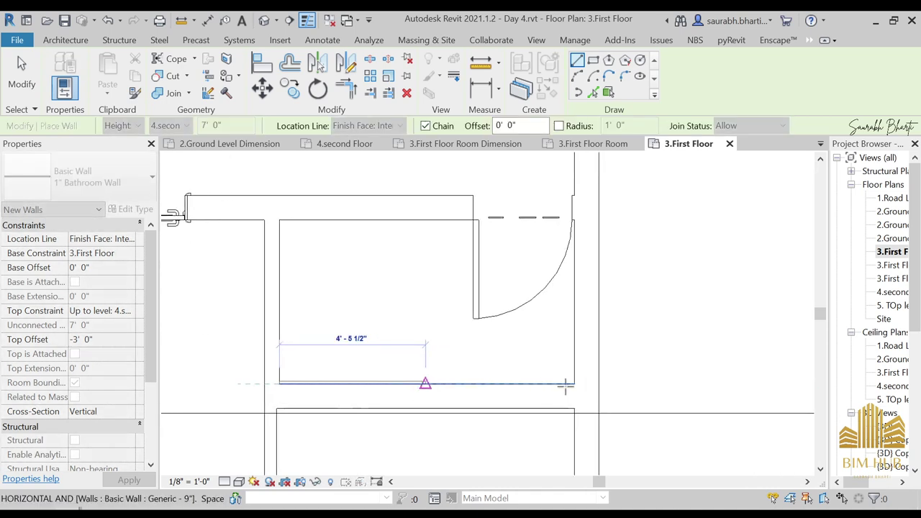
click(574, 384)
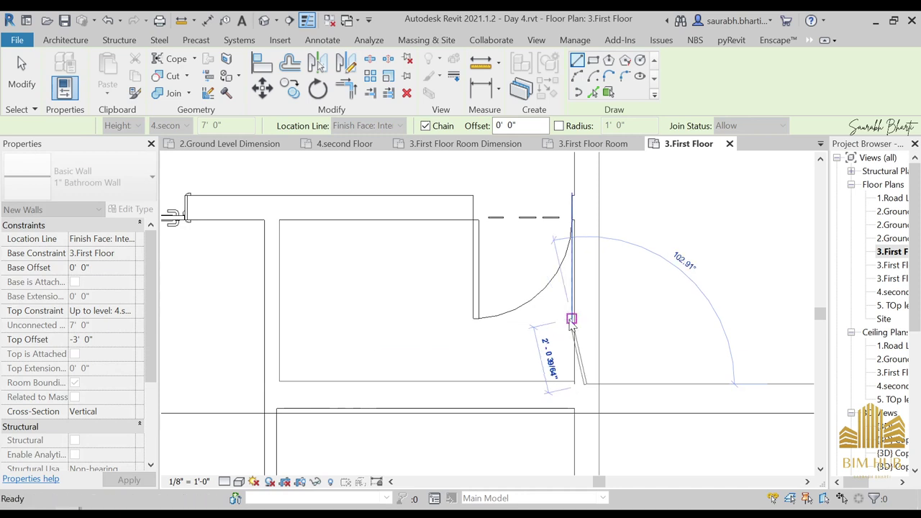
Draw a 1" Bathroom Wall about 4' 11" long up the upper bathroom's right inner face to the door wall
key(Escape)
click(574, 381)
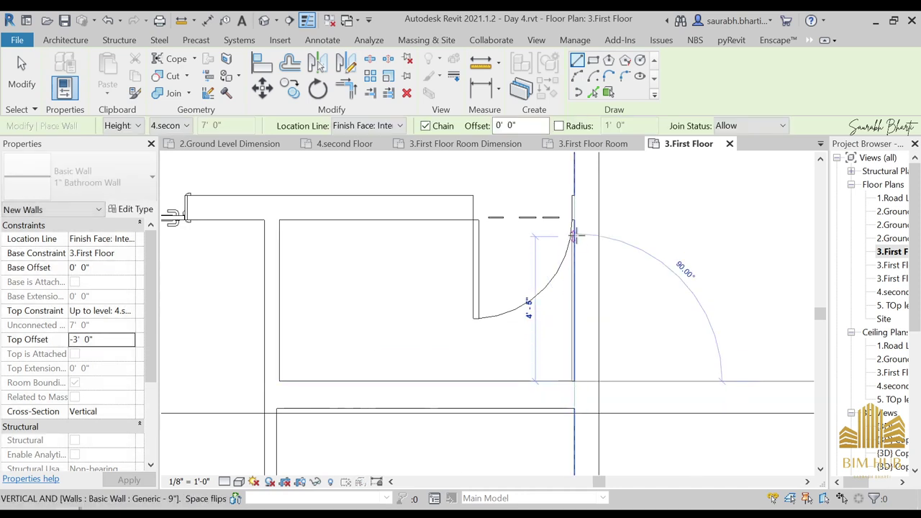
click(574, 219)
key(Escape)
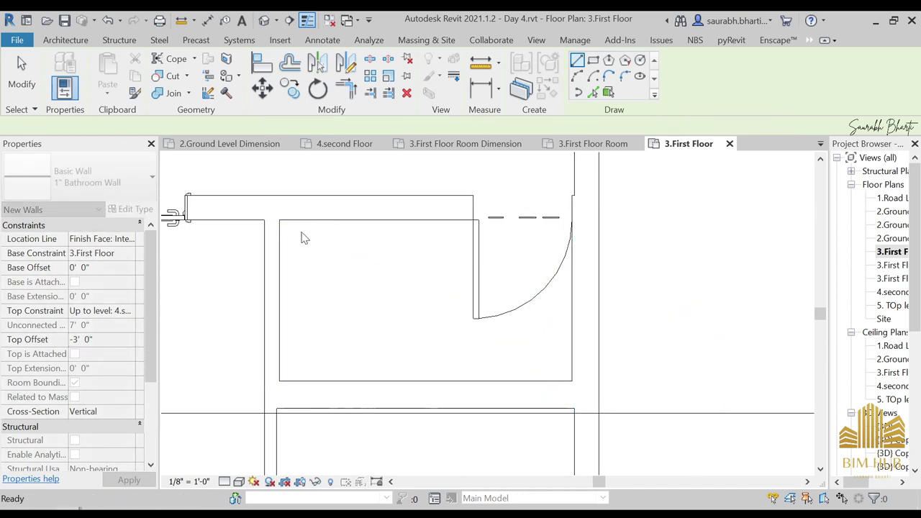
Draw a 1" Bathroom Wall along the upper bathroom's door side, from its left corner to the right-hand lining wall
click(280, 220)
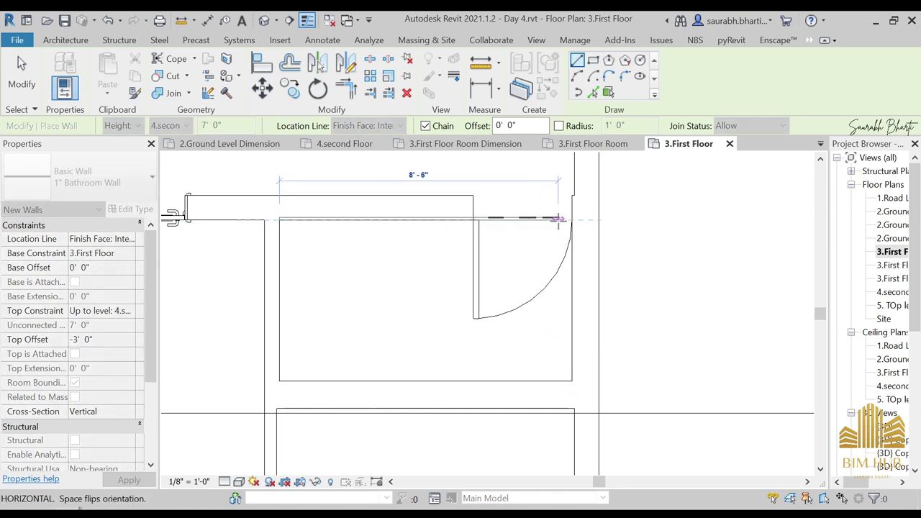
key(Escape)
key(Escape)
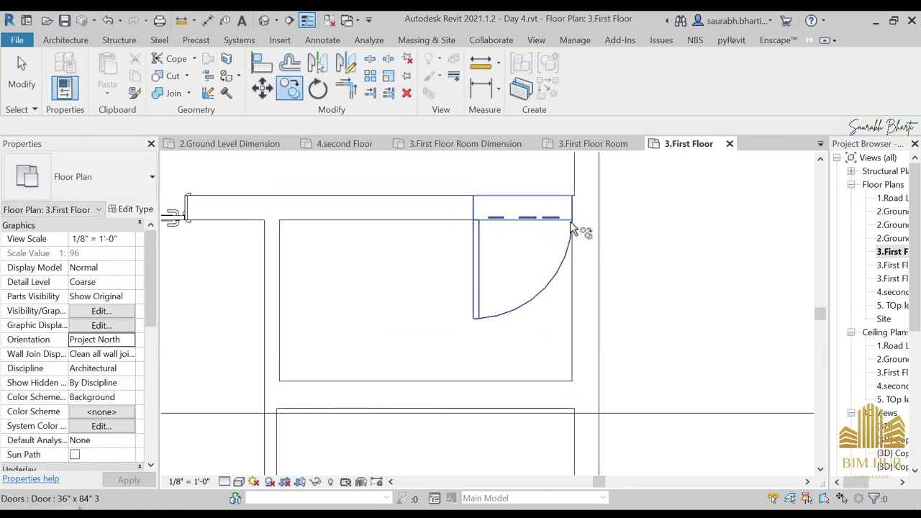
key(w)
key(a)
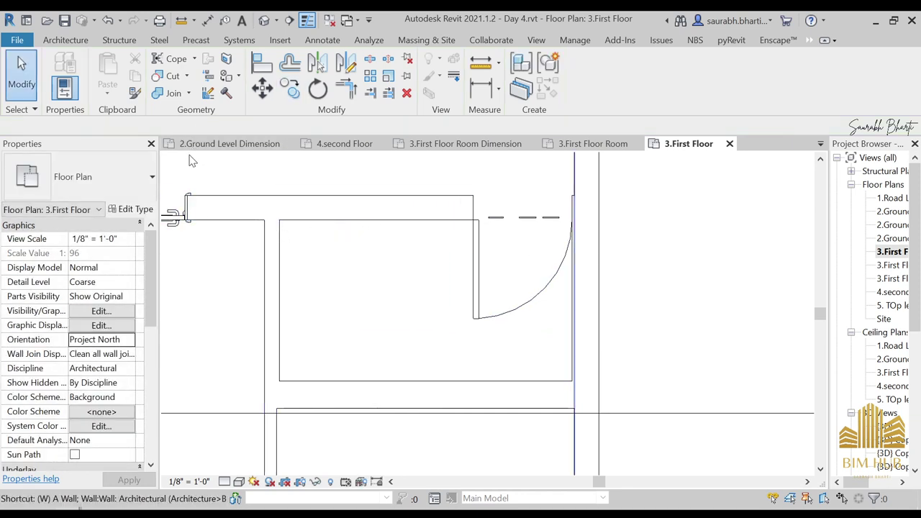
click(279, 220)
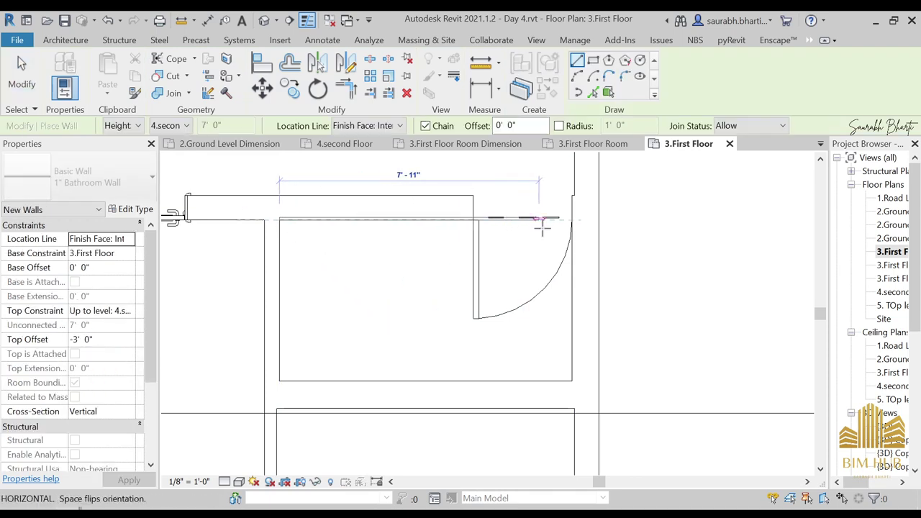
click(571, 220)
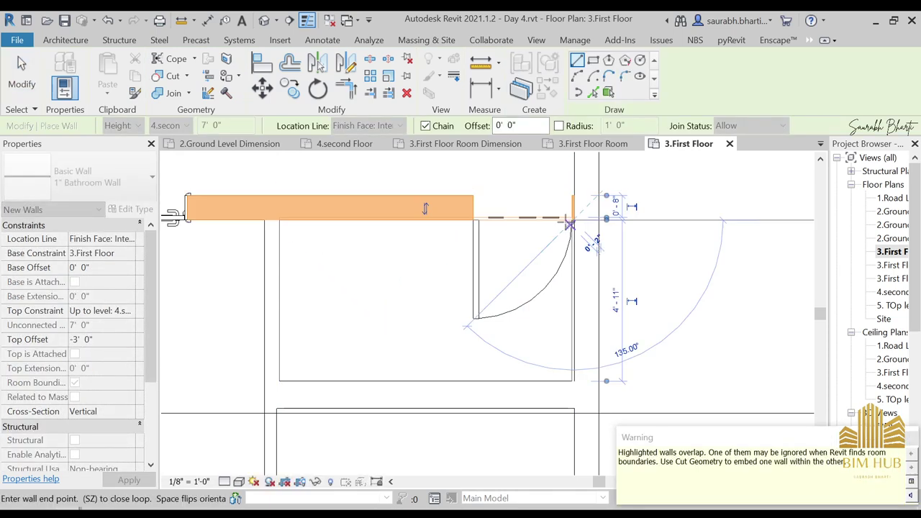
key(Escape)
key(Escape)
Line the lower bathroom with a rectangle of 1" Bathroom Wall drawn between its opposite inner corners, about 4' 11" deep
scroll(438, 242, down, 5)
middle_drag(443, 268, 509, 215)
scroll(464, 282, up, 3)
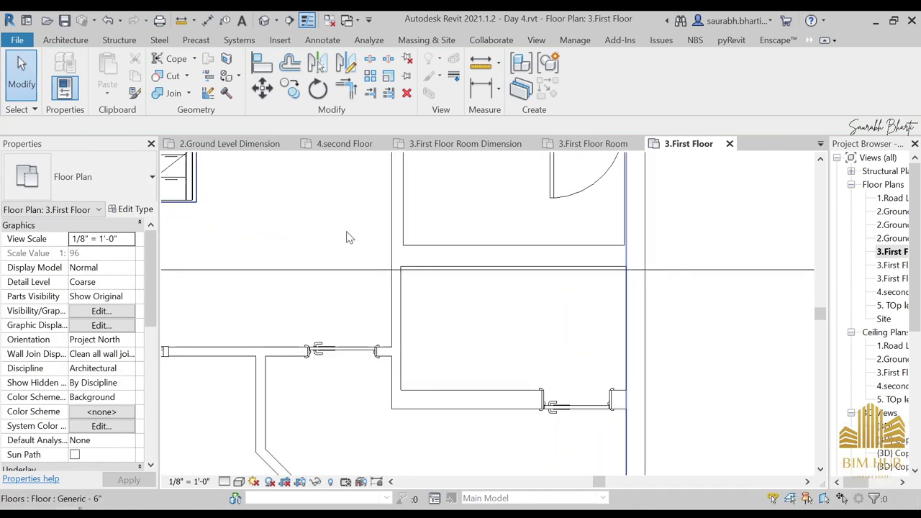
key(w)
key(a)
scroll(401, 266, up, 2)
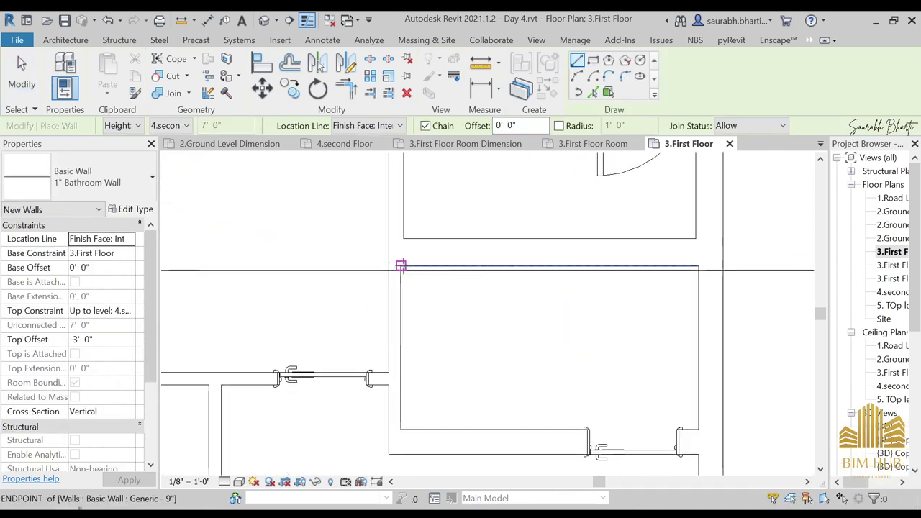
click(592, 60)
click(401, 266)
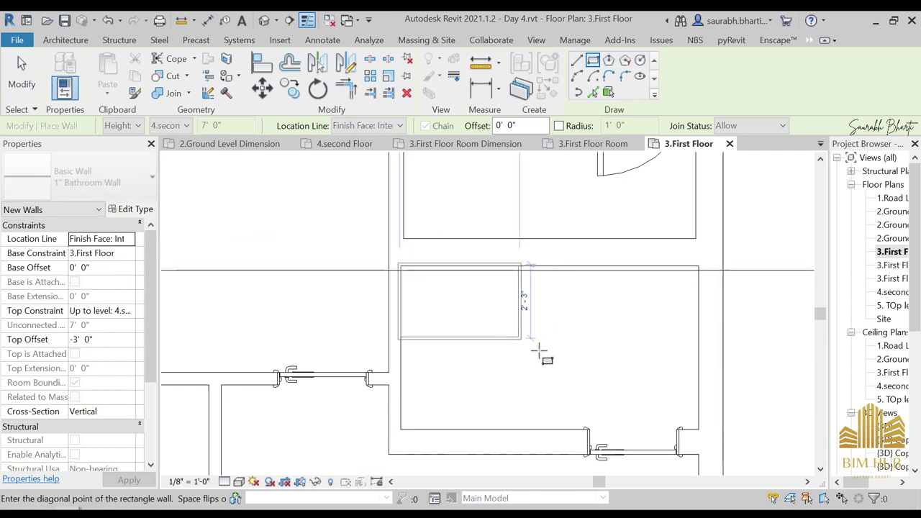
middle_drag(662, 398, 633, 353)
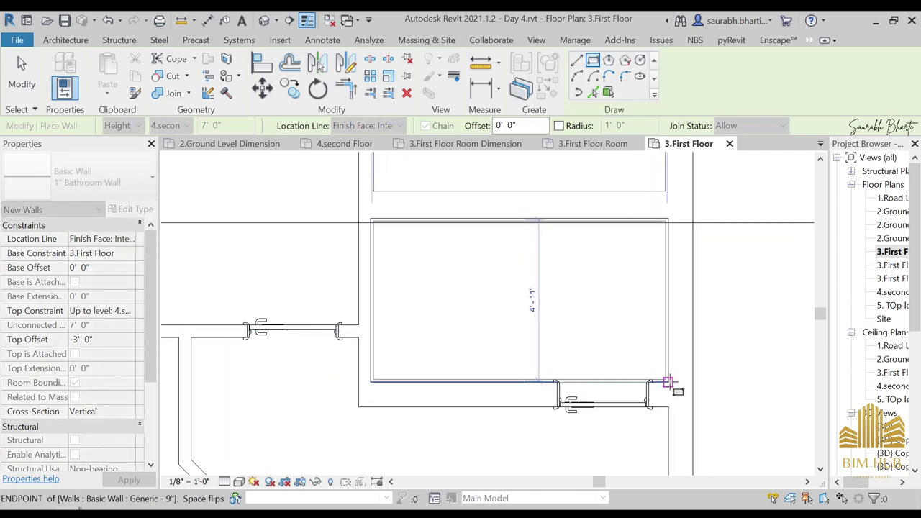
click(668, 383)
key(Escape)
key(Escape)
Open the 3D view and examine the inner wall faces of both bathrooms from several angles
scroll(551, 302, down, 3)
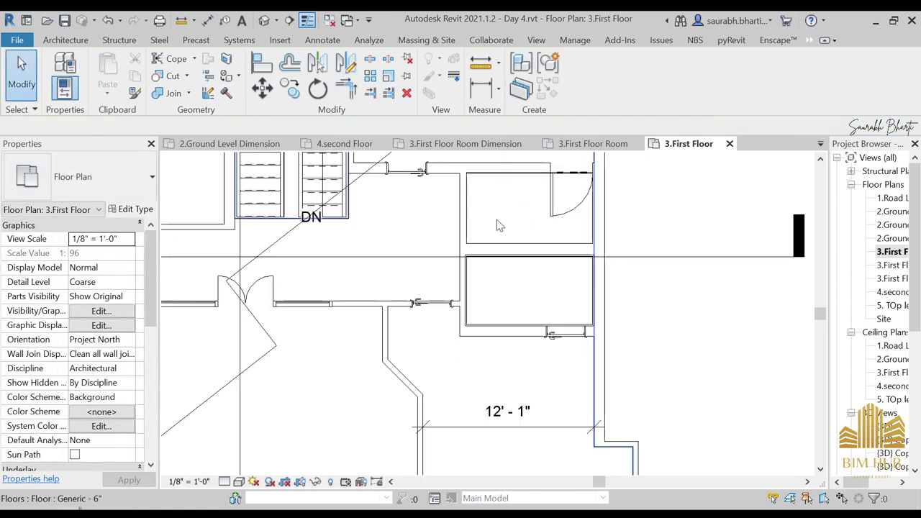
scroll(496, 222, down, 2)
click(260, 23)
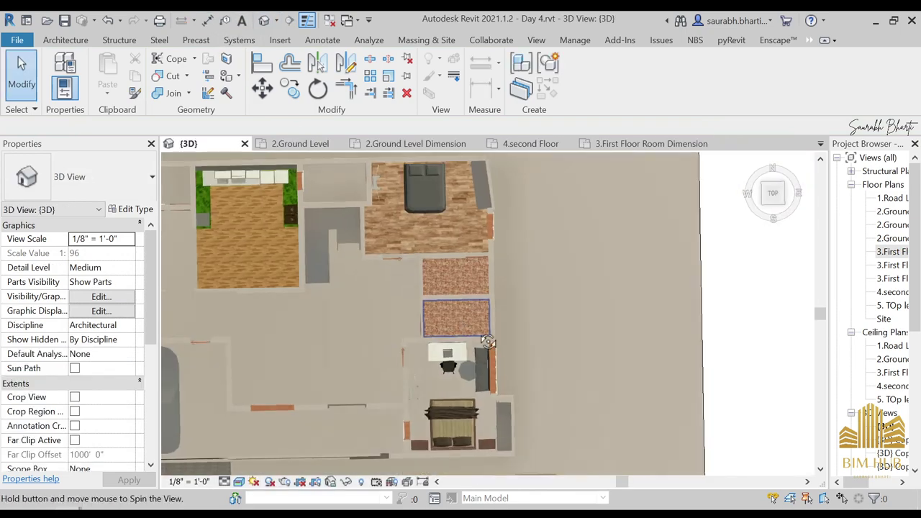
shift+middle_drag(489, 341, 471, 195)
scroll(469, 198, up, 3)
scroll(463, 301, down, 1)
shift+middle_drag(464, 309, 461, 368)
middle_drag(460, 367, 408, 377)
scroll(518, 388, up, 2)
shift+middle_drag(522, 374, 500, 331)
middle_drag(500, 331, 534, 322)
scroll(444, 310, down, 2)
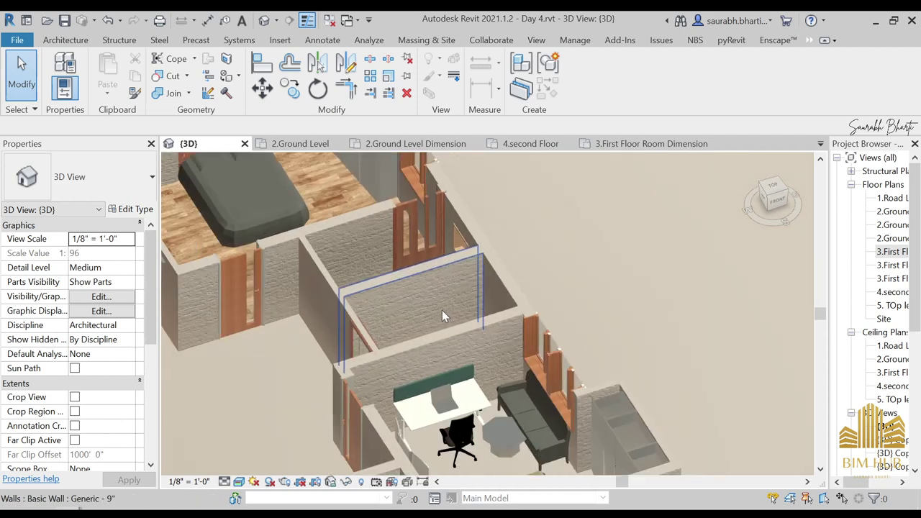
scroll(489, 246, down, 2)
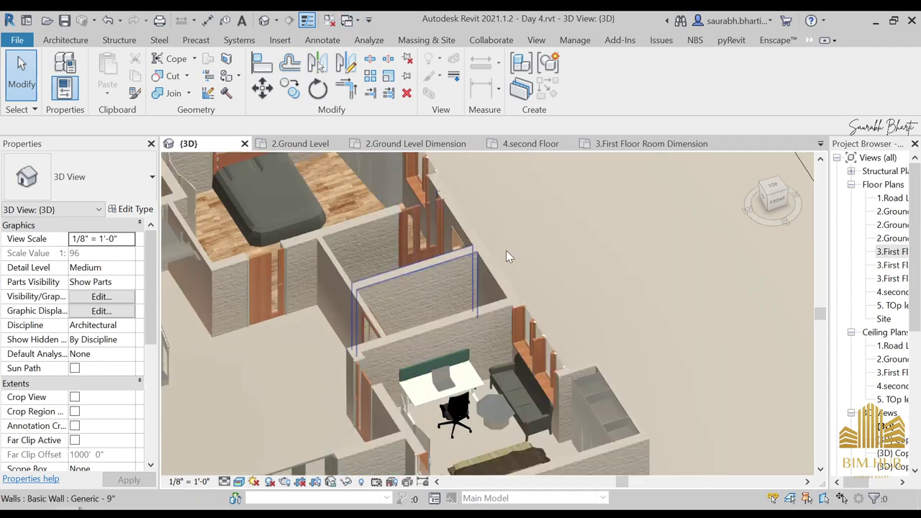
Reopen the 3.First Floor plan and select the lower bathroom's left lining wall to examine its constraints and orientation
click(894, 256)
click(895, 253)
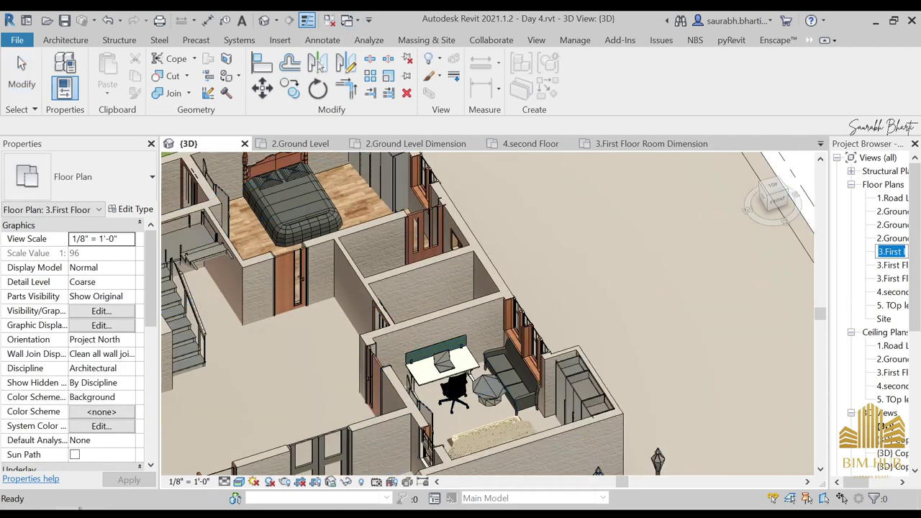
key(Escape)
key(Up)
double_click(892, 253)
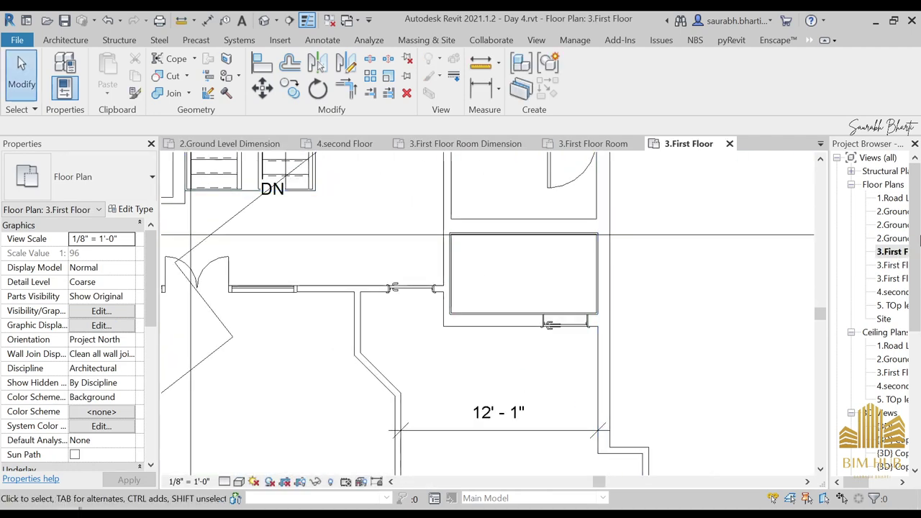
scroll(455, 273, up, 4)
click(512, 266)
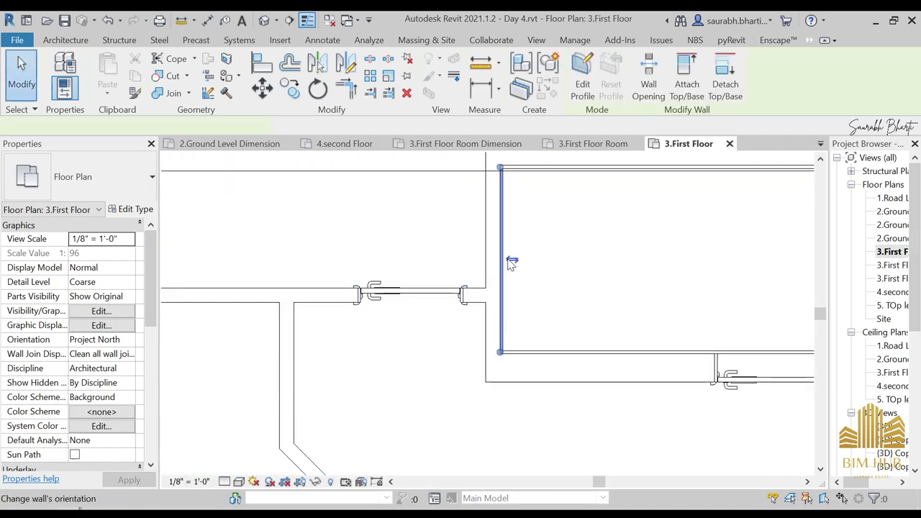
scroll(518, 267, down, 4)
scroll(518, 267, down, 2)
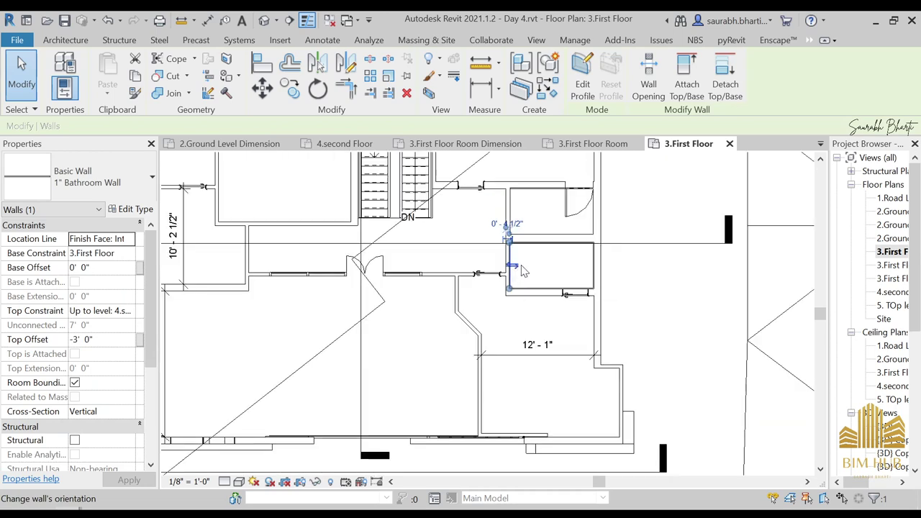
scroll(535, 220, up, 2)
key(Escape)
scroll(517, 170, up, 2)
scroll(437, 242, down, 3)
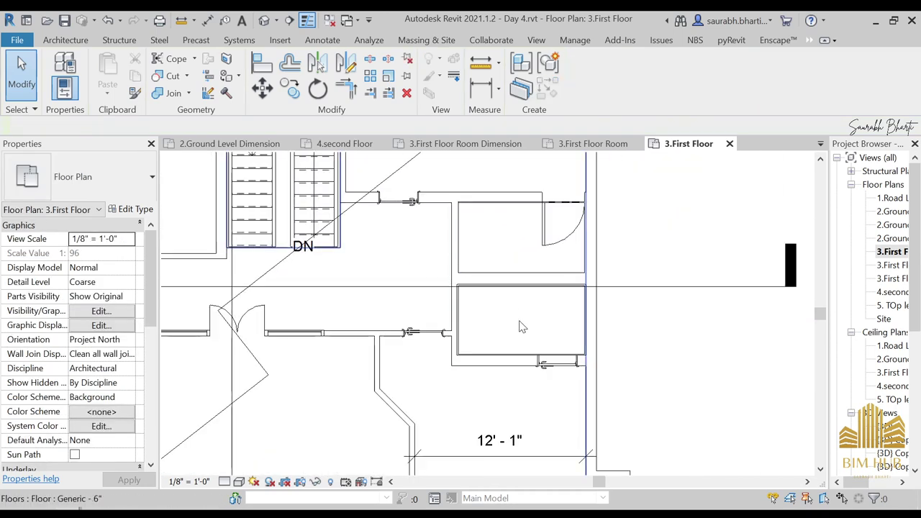
Return to the 3D view and look down at the bathrooms to check their lining walls
click(264, 20)
scroll(390, 290, down, 5)
shift+middle_drag(391, 290, 396, 340)
scroll(359, 335, up, 5)
Go back to the 3.First Floor plan and undo all the 1" Bathroom Wall linings drawn in both bathrooms
click(893, 255)
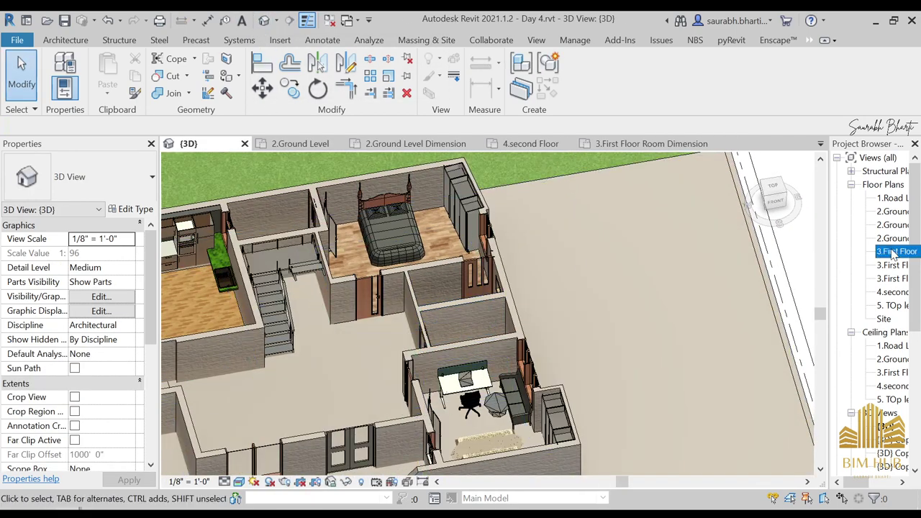
double_click(894, 252)
scroll(504, 272, up, 3)
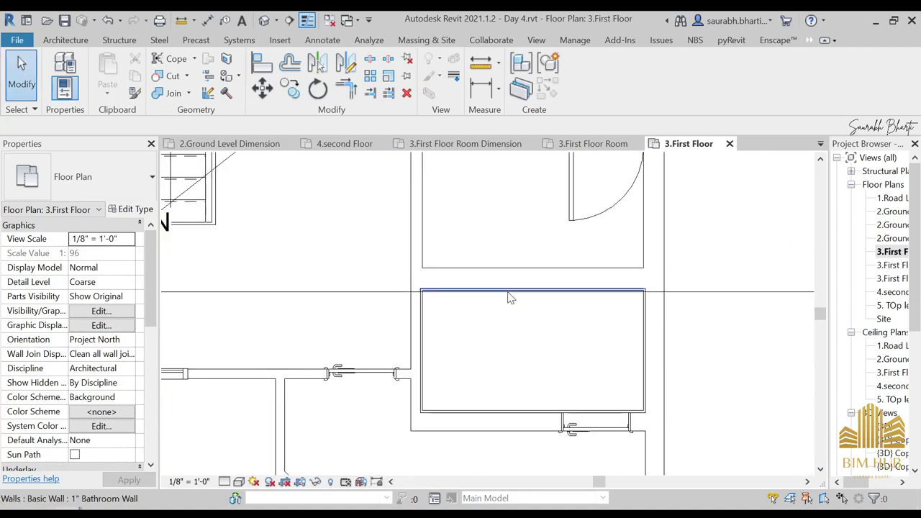
click(503, 291)
key(ctrl+z)
scroll(503, 311, up, 1)
middle_drag(636, 186, 514, 328)
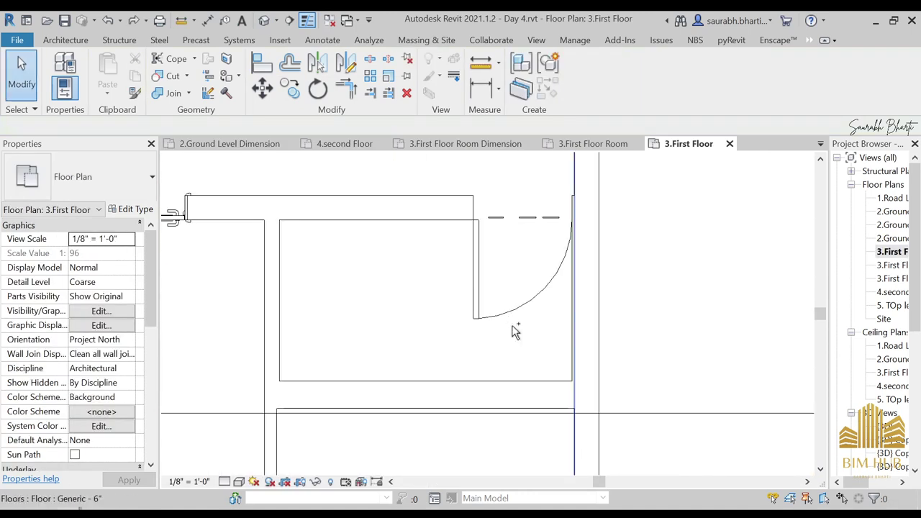
key(ctrl+z)
scroll(512, 327, down, 2)
key(ctrl+z)
key(ctrl+z)
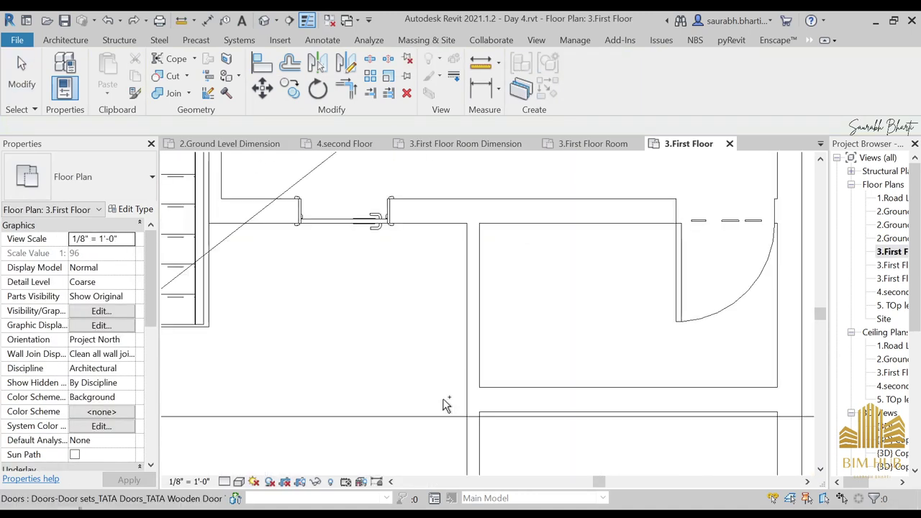
scroll(466, 409, down, 2)
key(ctrl+z)
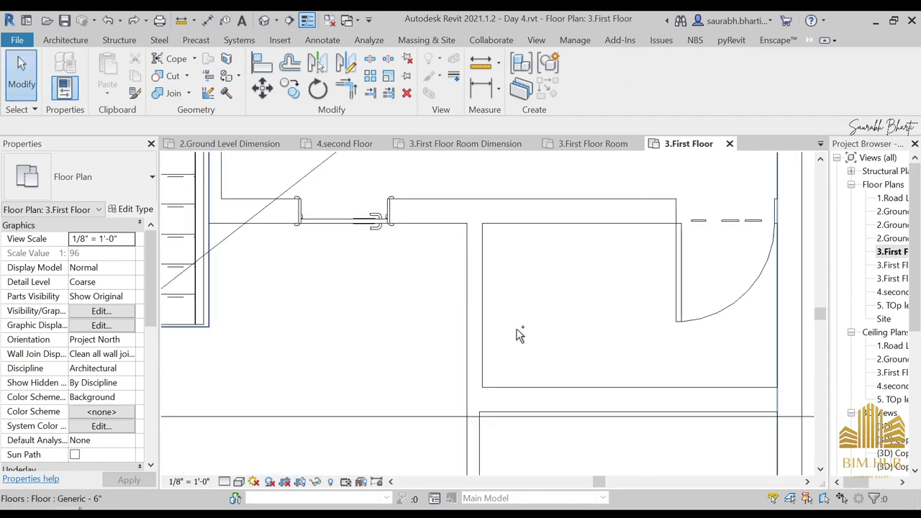
key(ctrl+z)
key(ctrl+z)
key(ctrl+z)
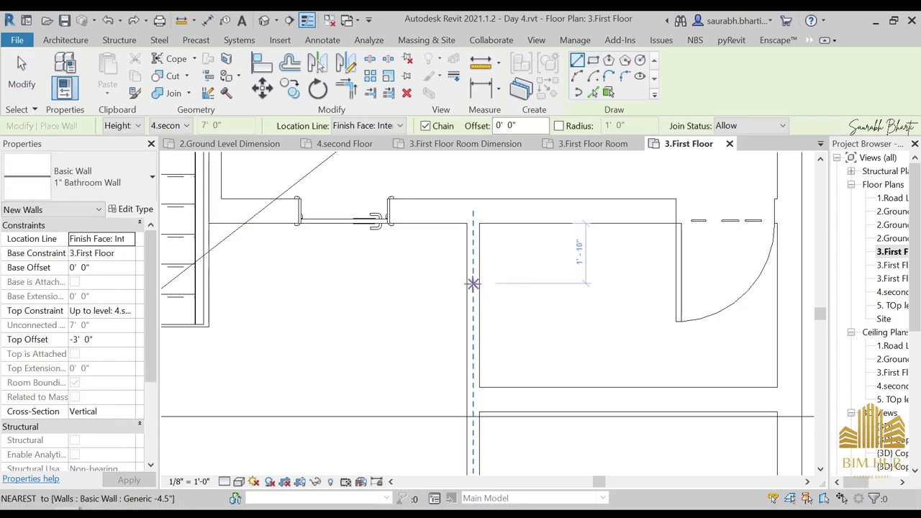
Leave the Wall command and switch to the 3D view of the house
key(Escape)
key(Escape)
click(264, 20)
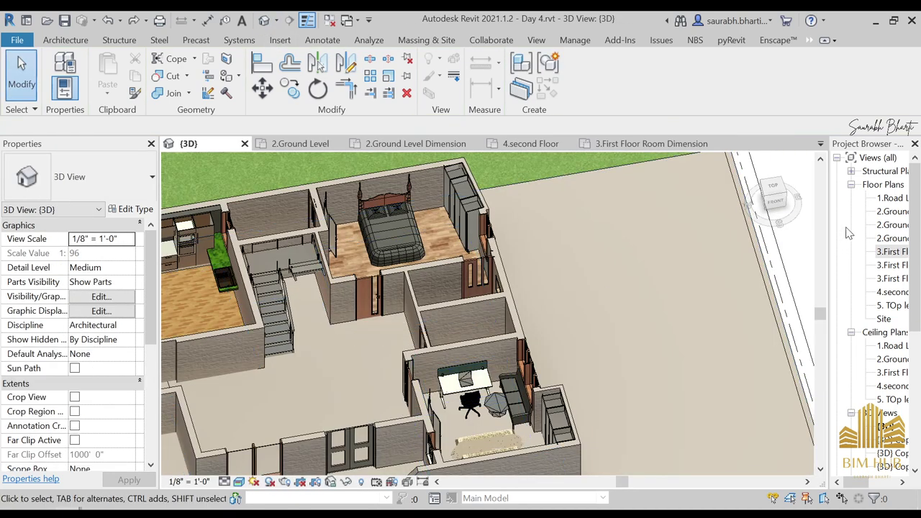
Open the 2.Ground Level Room plan and line the upper bathroom with a rectangle of 1" Bathroom Wall traced between its inner corners
double_click(892, 239)
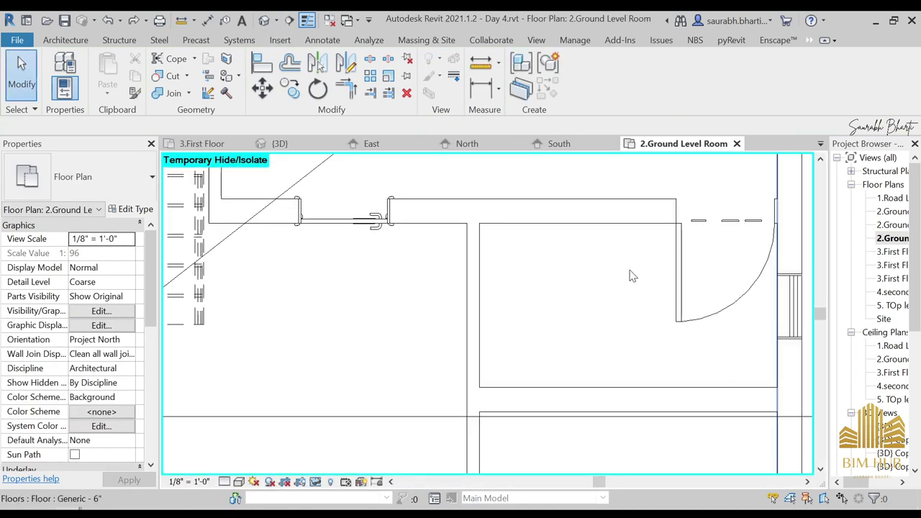
scroll(633, 277, down, 3)
key(w)
key(a)
scroll(639, 280, up, 2)
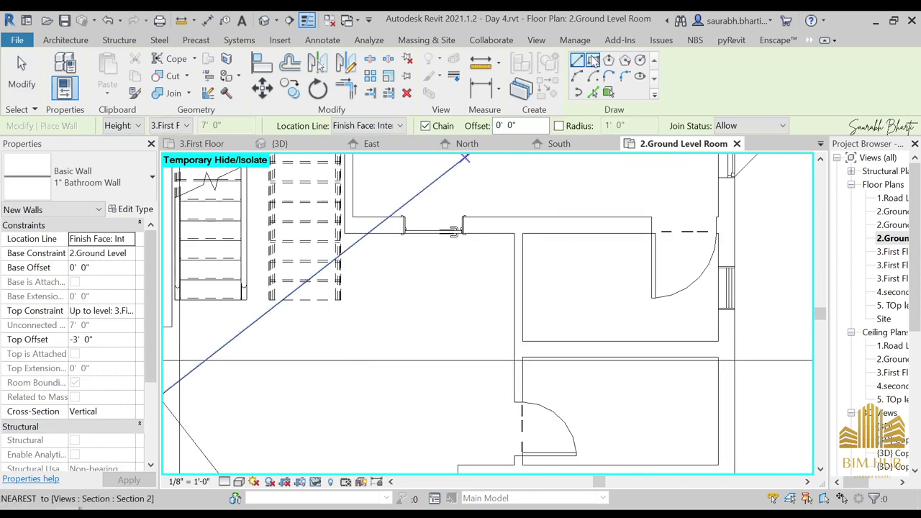
click(593, 60)
scroll(512, 237, up, 1)
click(513, 229)
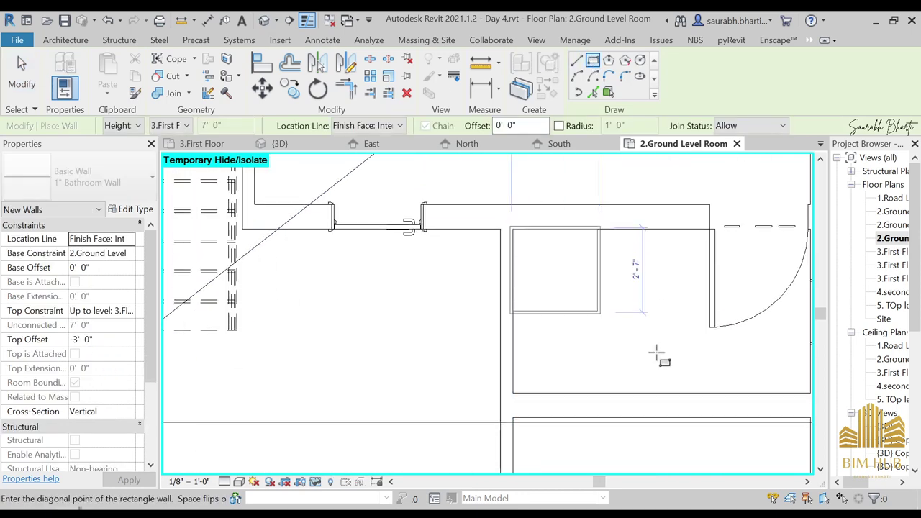
middle_drag(658, 354, 492, 296)
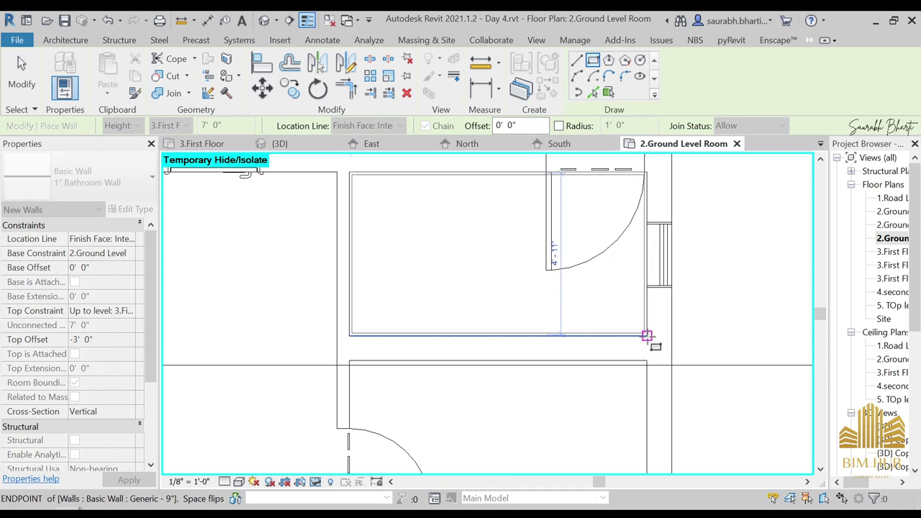
click(647, 336)
Line the lower bathroom with a second rectangle of 1" Bathroom Wall and leave the Wall command
middle_drag(606, 356, 637, 293)
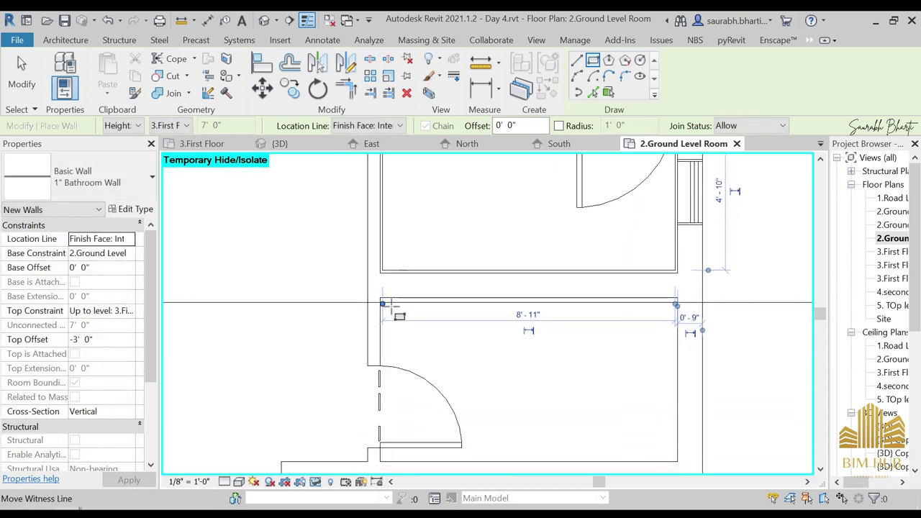
middle_drag(408, 332, 413, 285)
click(385, 249)
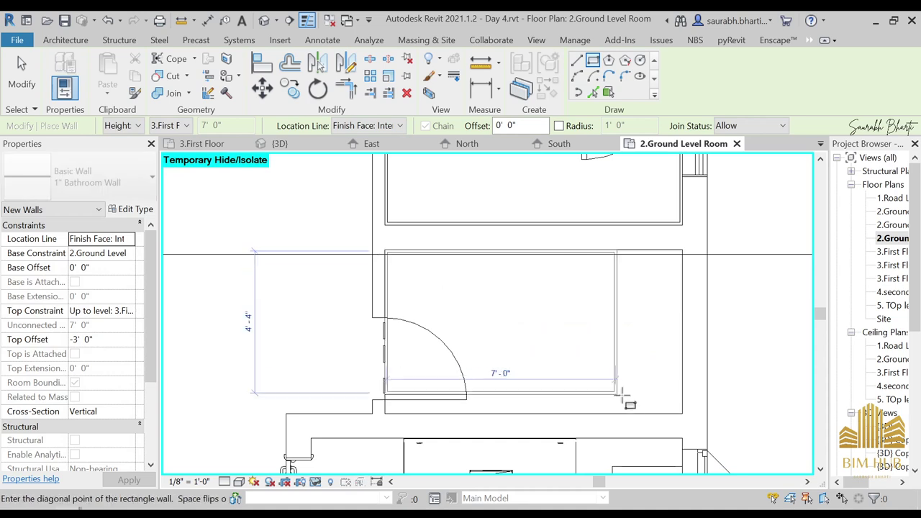
click(682, 413)
key(Escape)
key(Escape)
scroll(422, 274, down, 3)
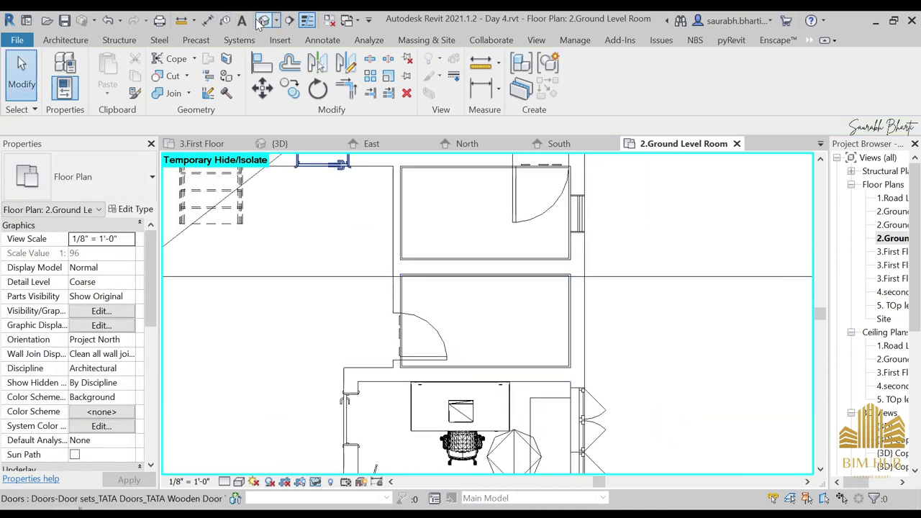
Switch to the 3D view and examine the mosaic lining walls in both bathrooms, including where they cover the doors
click(263, 21)
scroll(489, 388, up, 5)
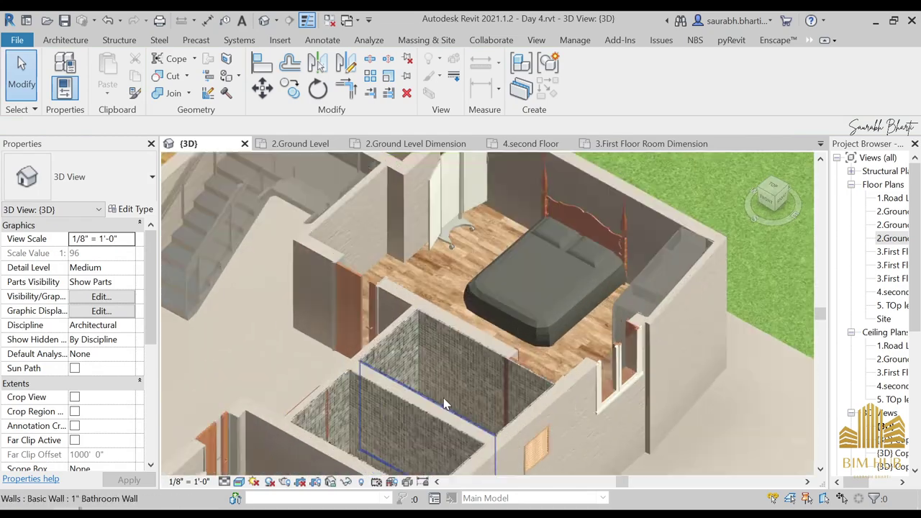
click(444, 404)
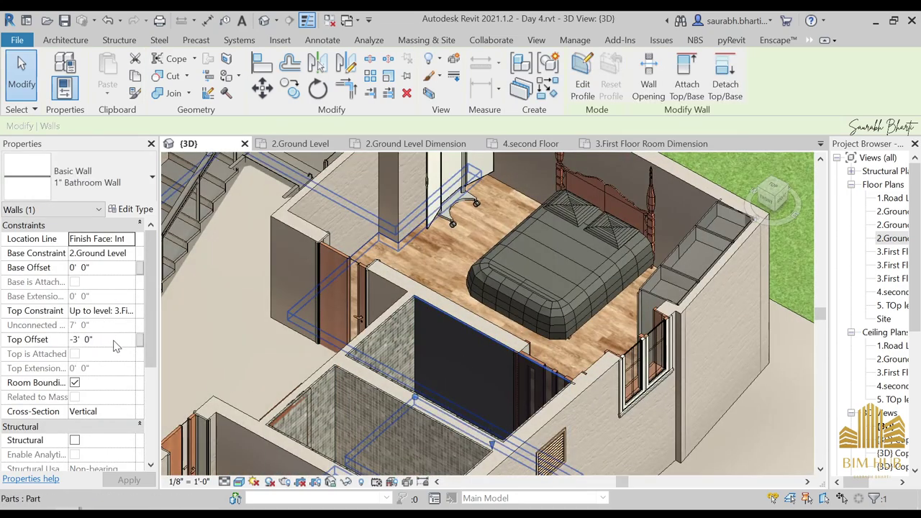
shift+middle_drag(533, 403, 389, 421)
scroll(318, 273, up, 5)
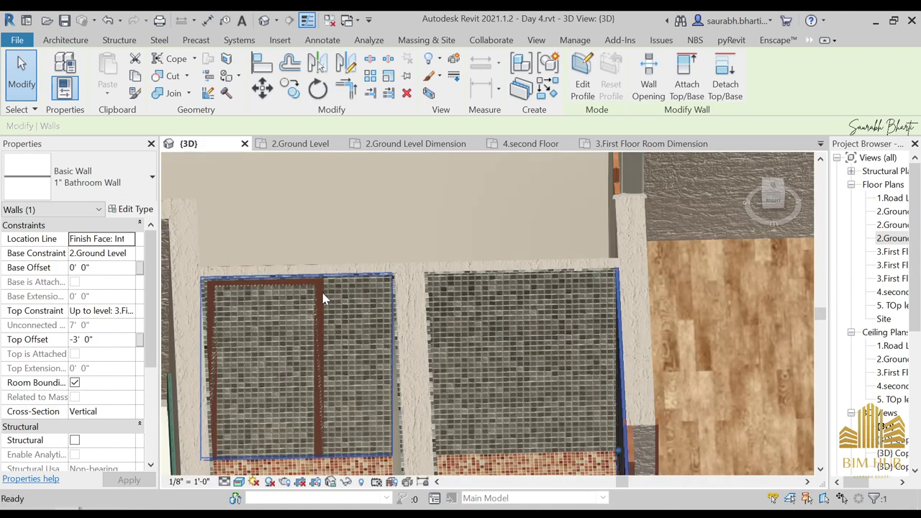
shift+middle_drag(312, 323, 341, 306)
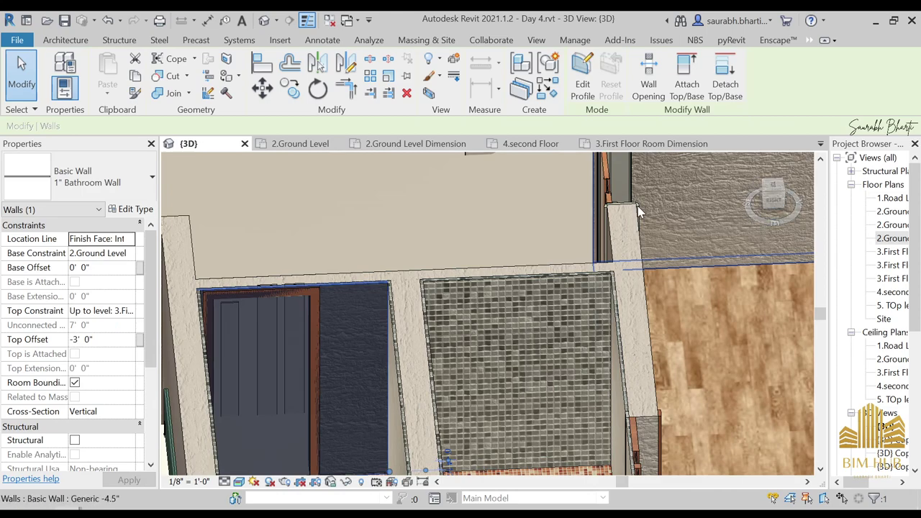
scroll(501, 278, down, 10)
shift+middle_drag(423, 403, 611, 382)
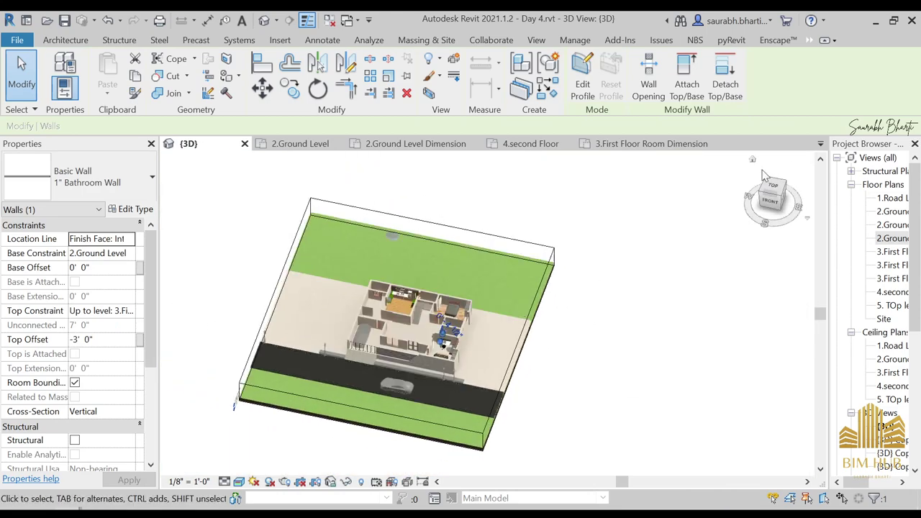
Look at the house from the top and pull the section box's east face inward until it cuts through both bathrooms
click(770, 184)
scroll(619, 321, up, 6)
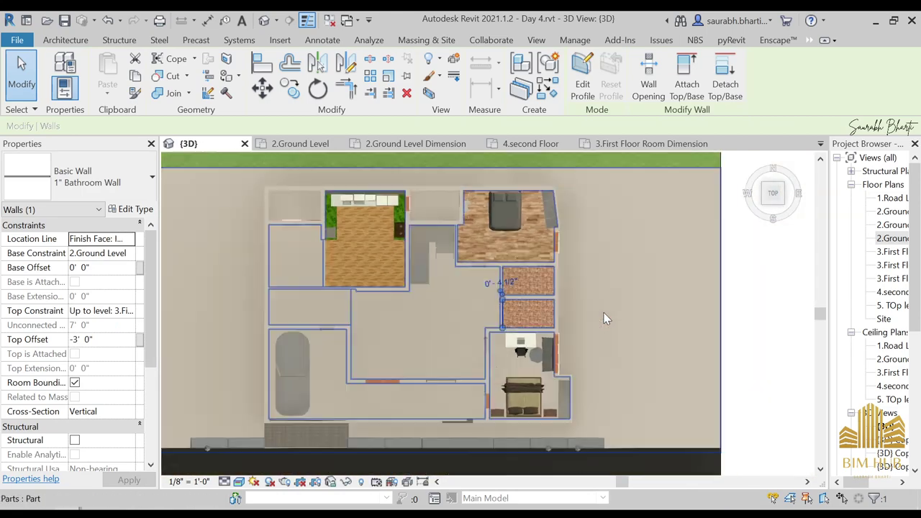
scroll(604, 313, down, 3)
click(662, 311)
click(667, 301)
scroll(668, 300, down, 3)
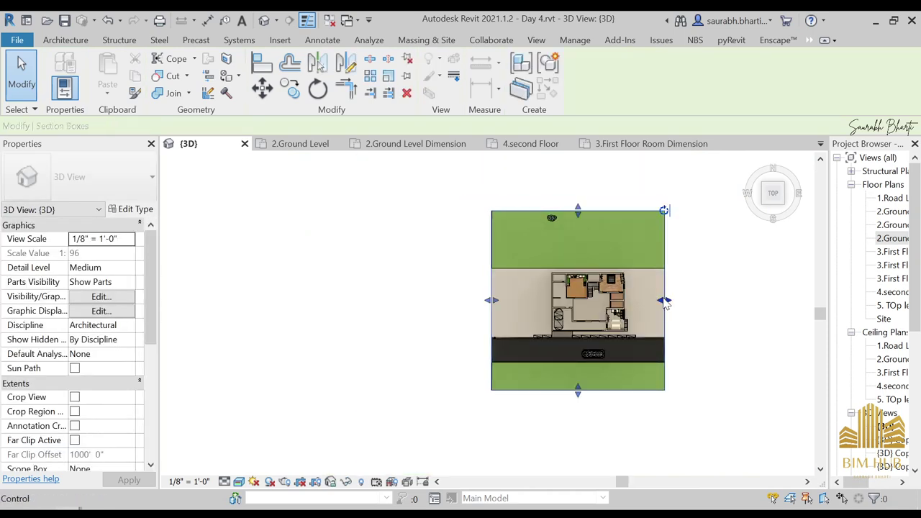
click(666, 304)
scroll(665, 304, up, 3)
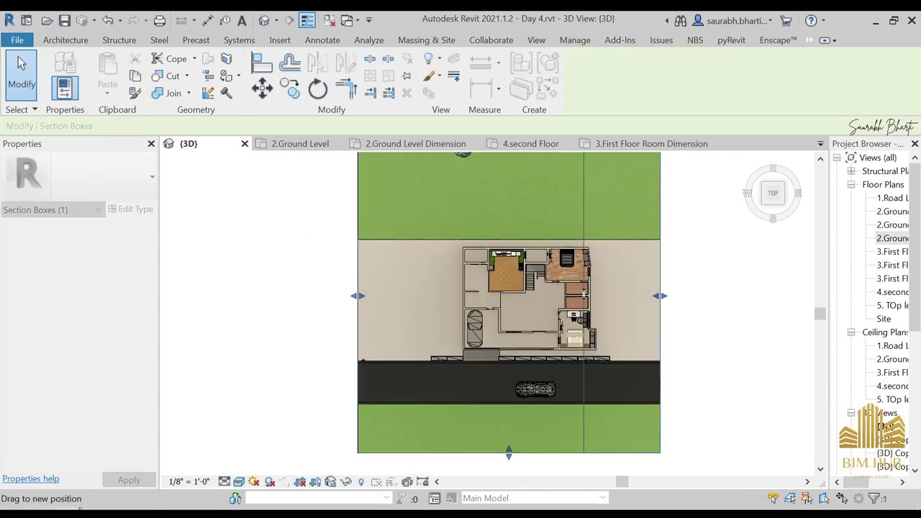
View the cut bathrooms straight from the right side and open the profile of the lining wall covering the lower bathroom's door for editing
shift+middle_drag(603, 362, 554, 273)
scroll(543, 408, up, 5)
scroll(554, 272, up, 5)
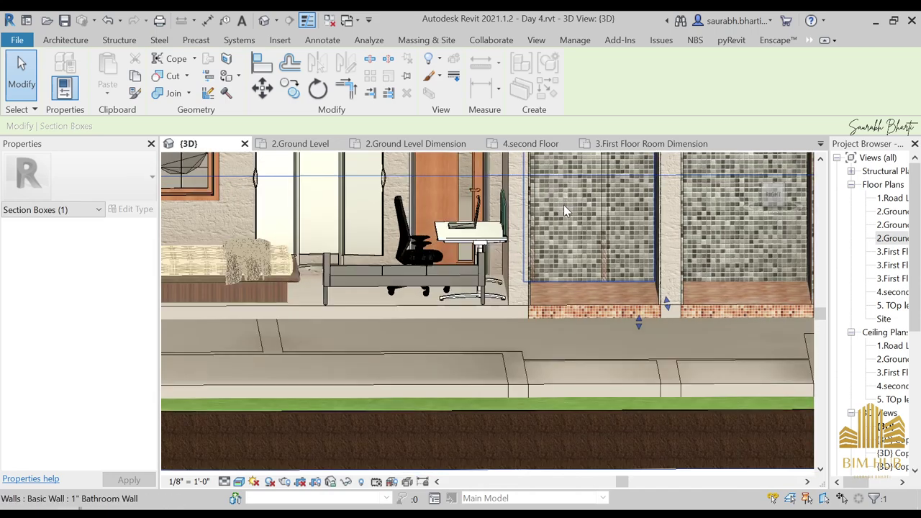
middle_drag(564, 205, 532, 266)
click(774, 198)
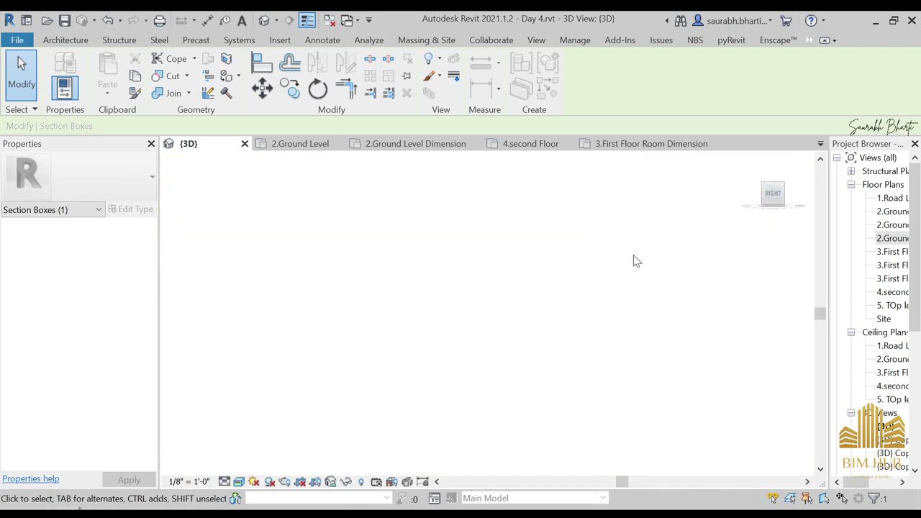
scroll(564, 292, up, 8)
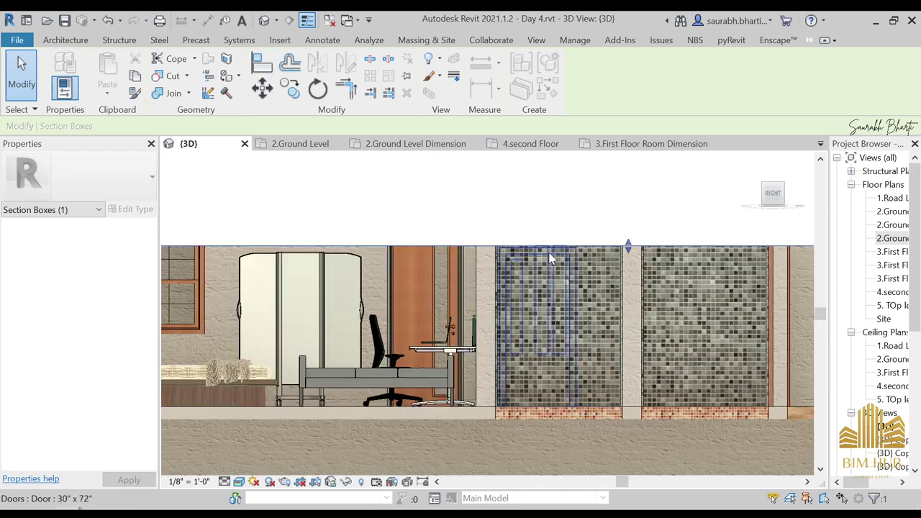
click(632, 260)
key(Escape)
click(612, 248)
key(Escape)
scroll(600, 264, up, 3)
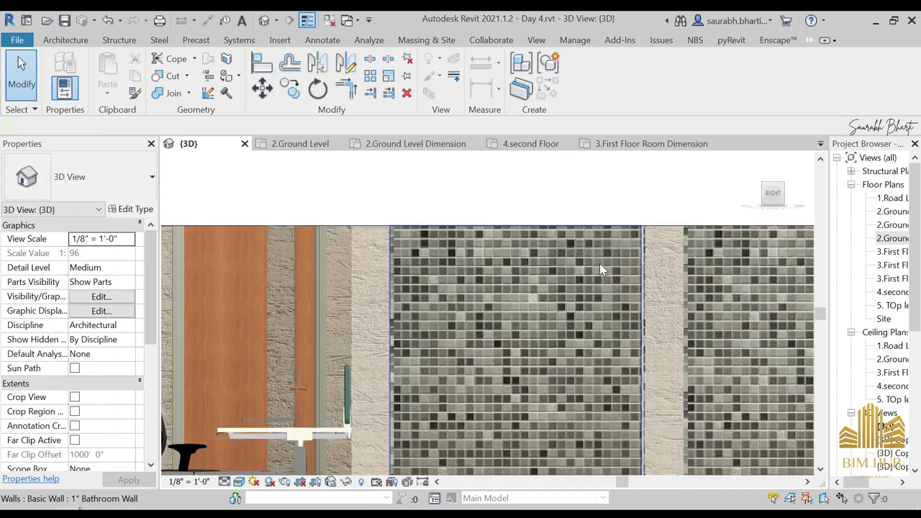
click(600, 262)
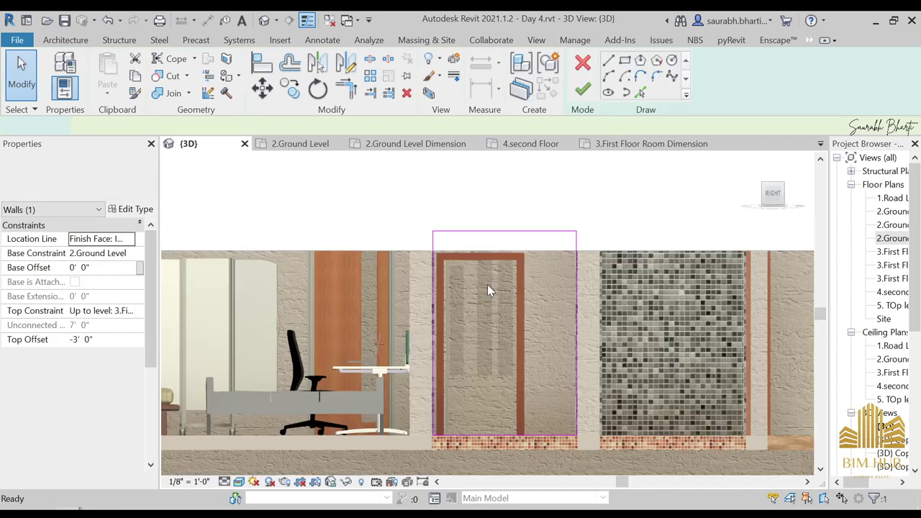
Try to sketch a rectangle around the door frame in the lining wall's profile, ending at the floor line
click(624, 61)
scroll(485, 253, up, 3)
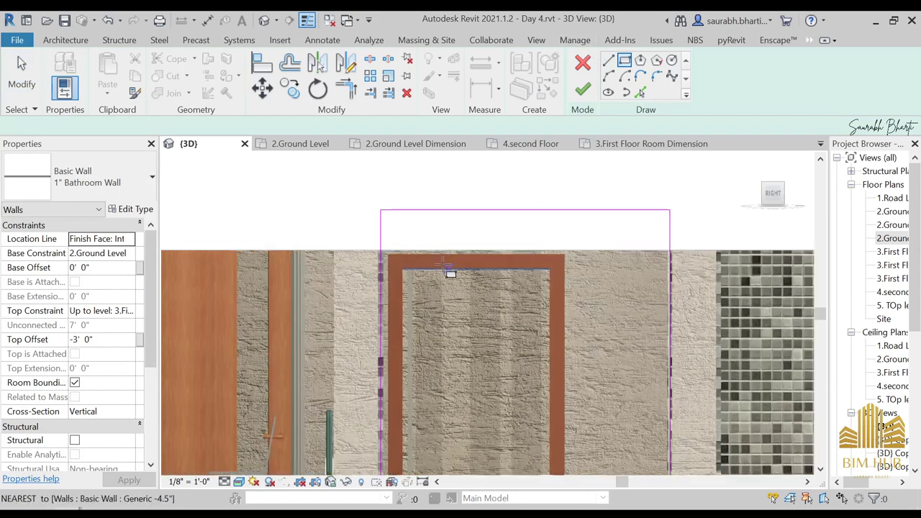
scroll(464, 321, down, 3)
middle_drag(534, 443, 548, 303)
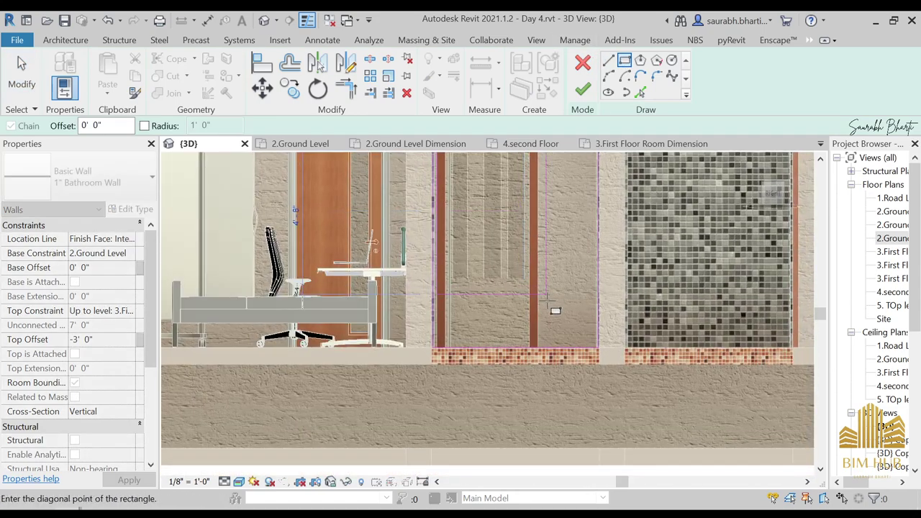
scroll(548, 303, up, 4)
scroll(533, 391, up, 3)
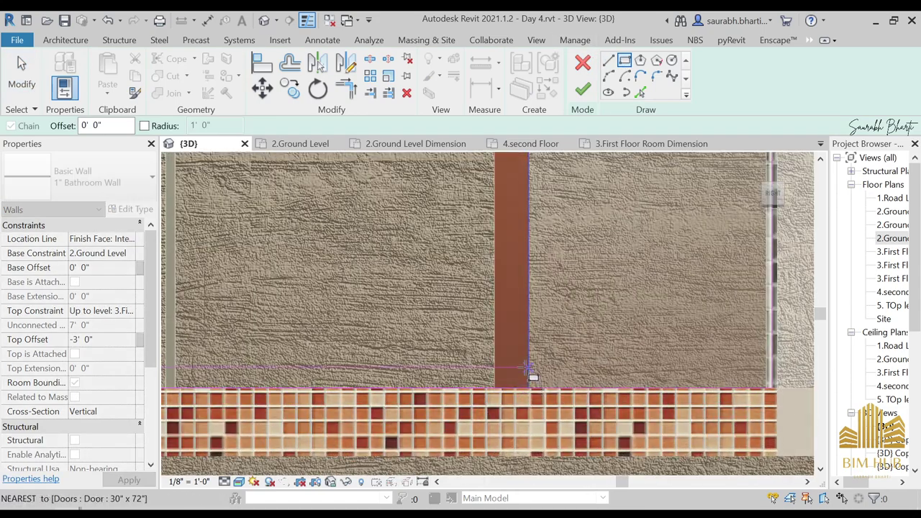
shift+middle_drag(528, 370, 542, 203)
scroll(573, 379, down, 3)
middle_drag(577, 389, 590, 330)
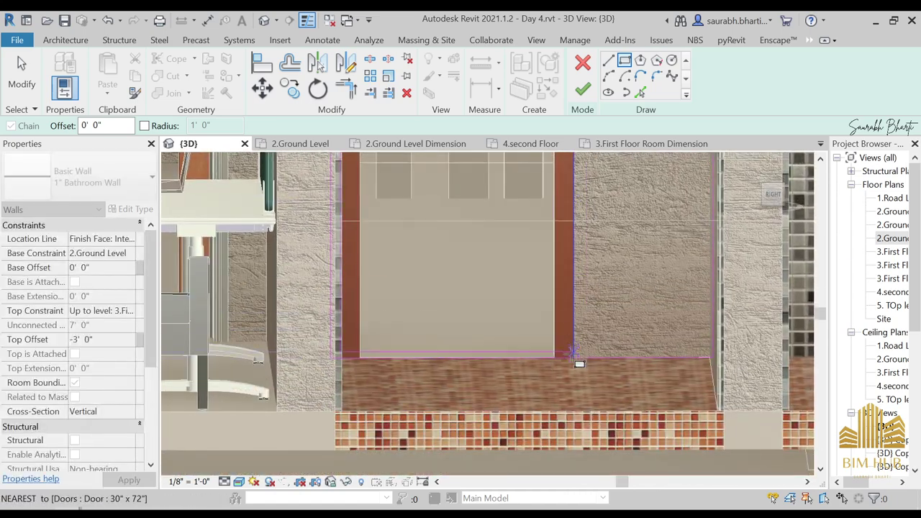
scroll(573, 357, up, 3)
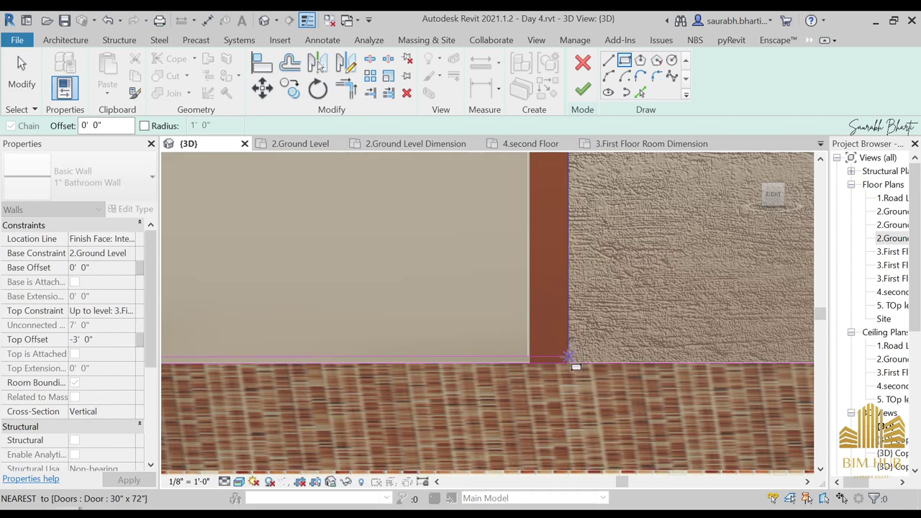
click(569, 362)
key(Escape)
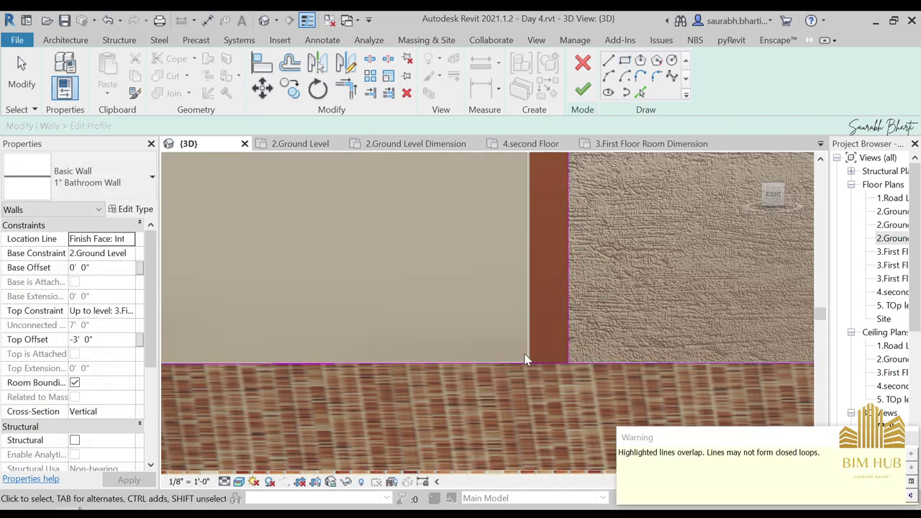
scroll(541, 354, down, 5)
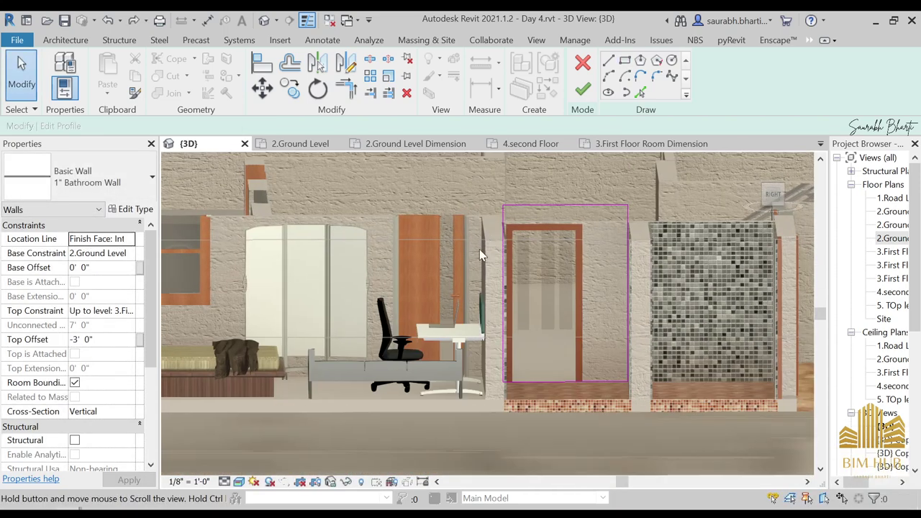
Sketch a rectangle in the lining wall's profile from the door frame's upper corner down past the floor, matching the frame's width
scroll(569, 360, up, 2)
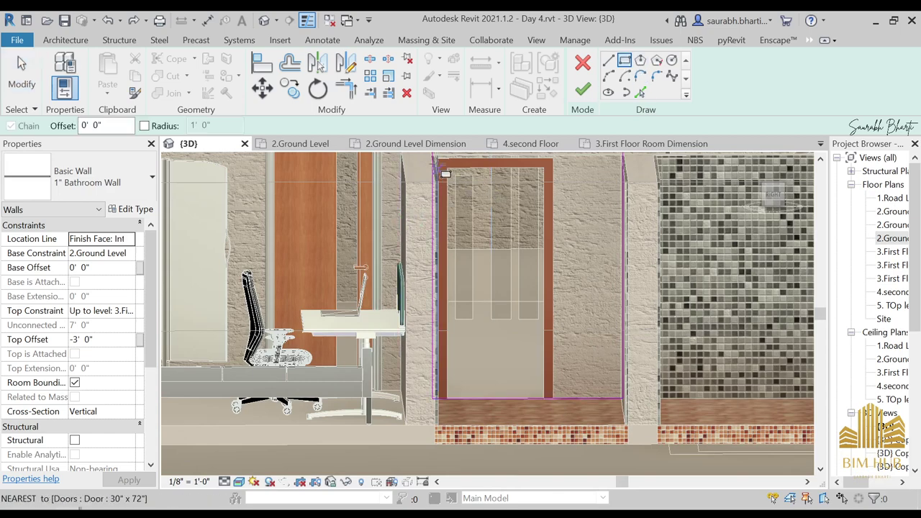
scroll(446, 158, up, 3)
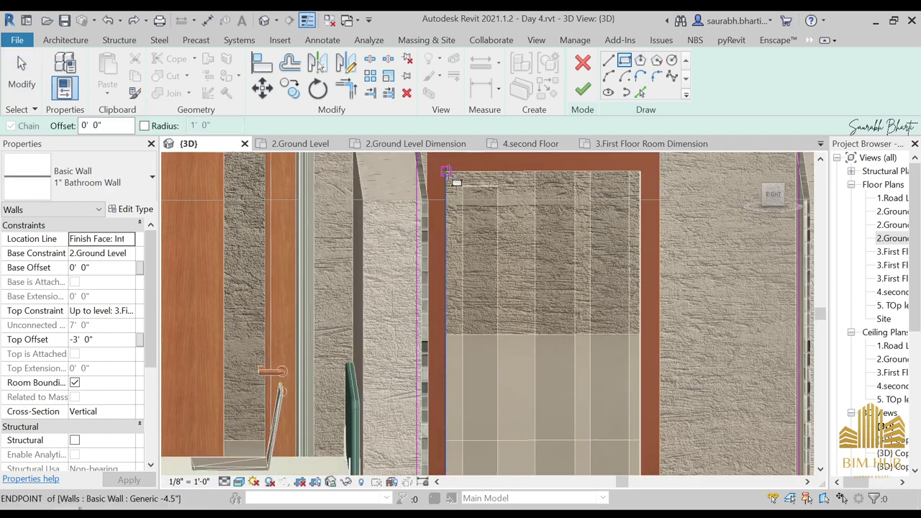
scroll(447, 171, down, 2)
click(773, 207)
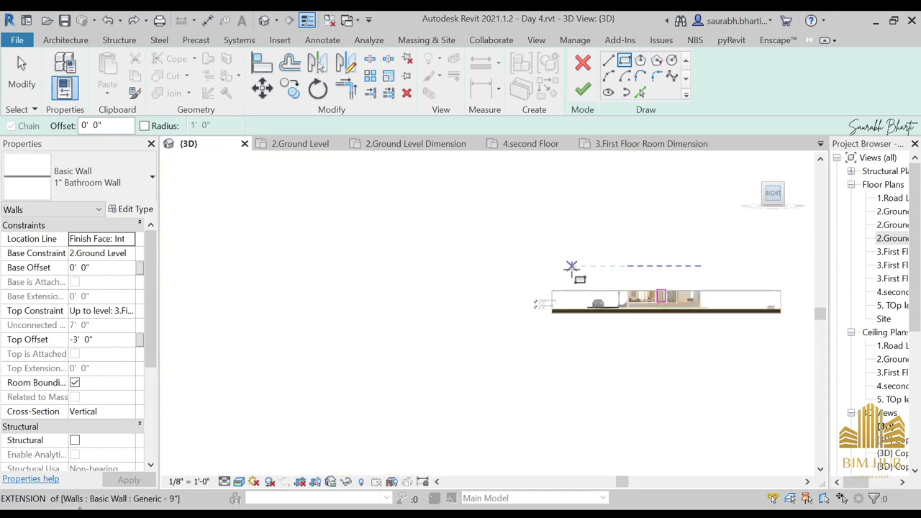
scroll(571, 288, up, 6)
middle_drag(569, 360, 573, 310)
scroll(434, 232, up, 4)
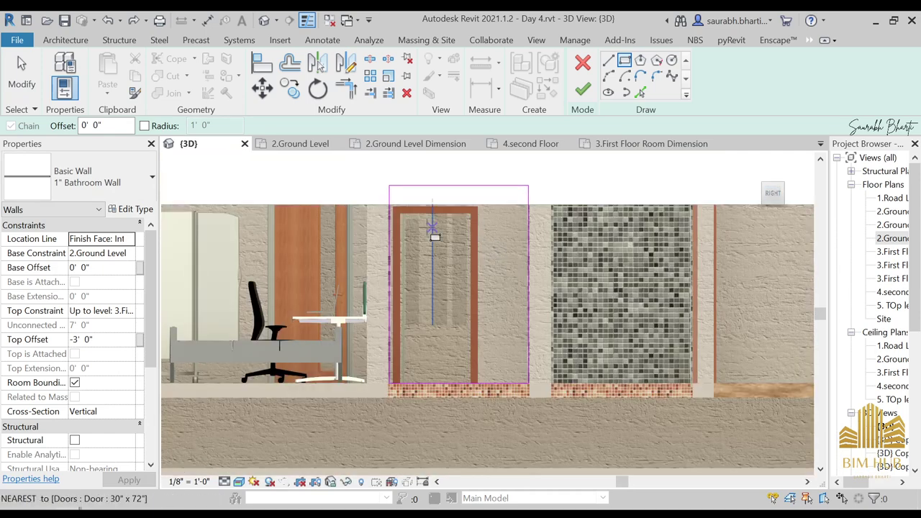
scroll(493, 216, up, 2)
scroll(456, 192, up, 3)
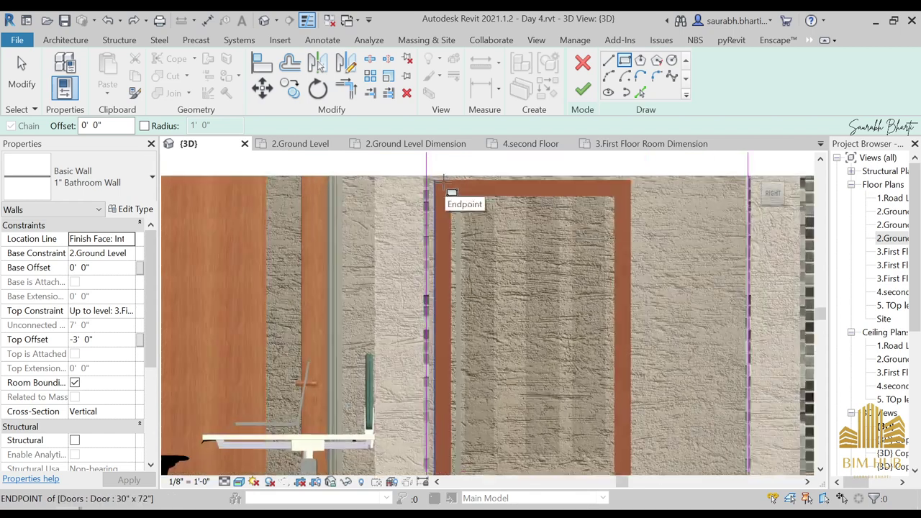
click(439, 182)
scroll(446, 194, down, 4)
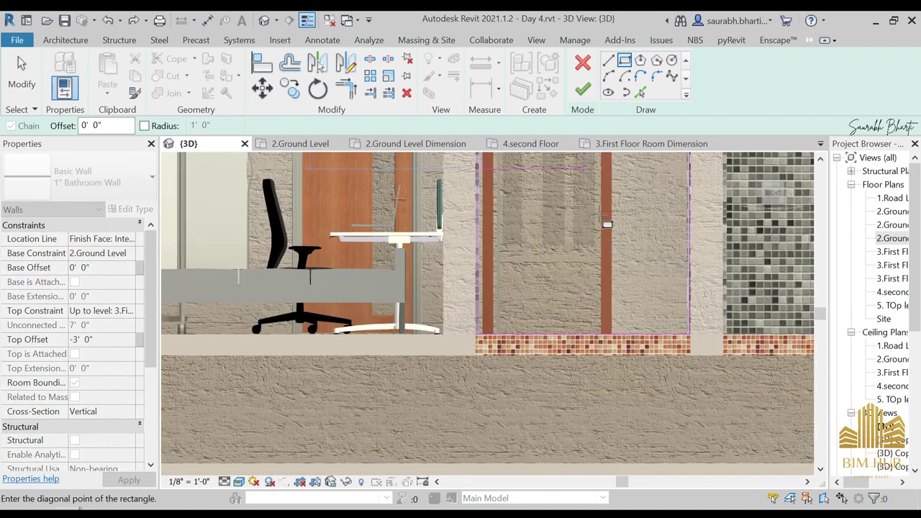
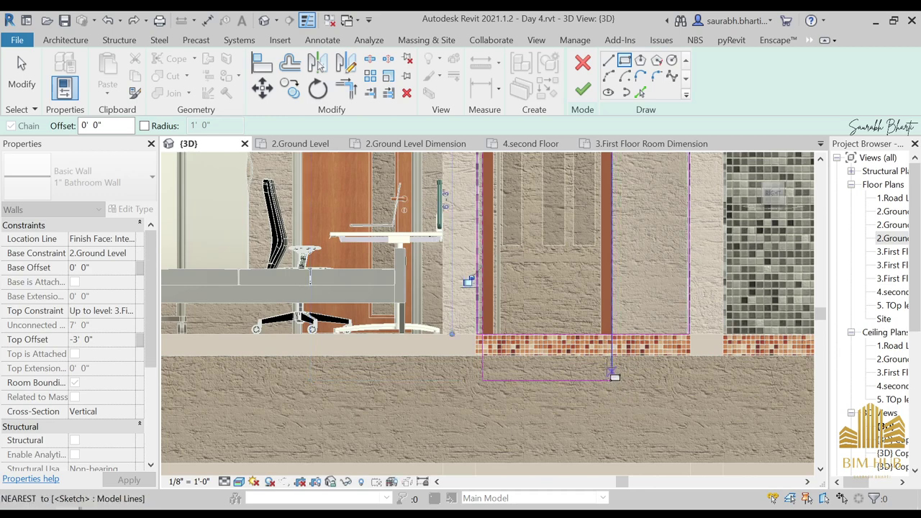
key(Escape)
scroll(520, 360, up, 5)
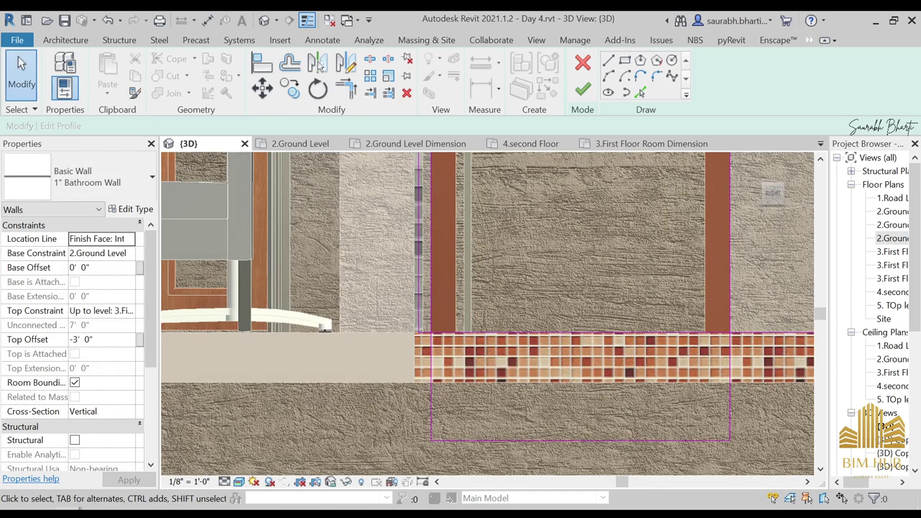
Switch the view to Hidden Line, split the lining profile's bottom line inside the doorway, and trim both parts to the rectangle's sides
click(239, 481)
click(276, 425)
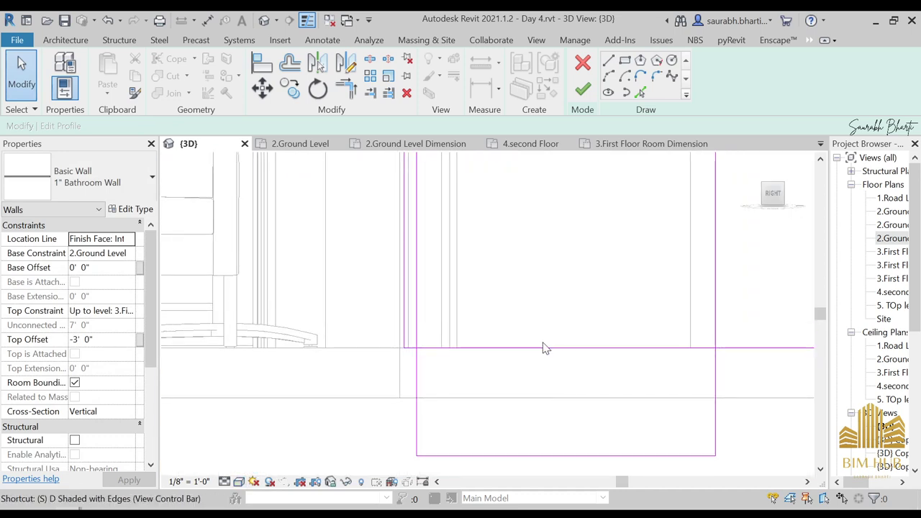
key(l)
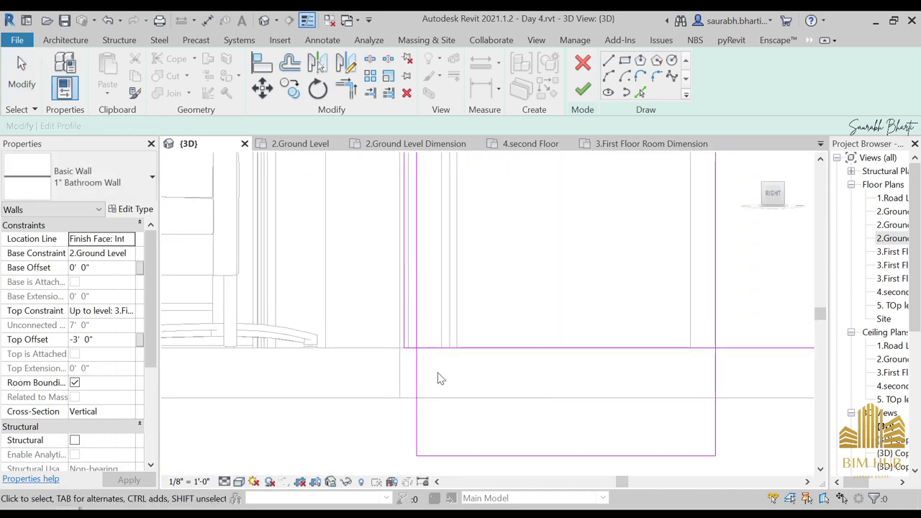
key(t)
key(r)
scroll(407, 354, up, 3)
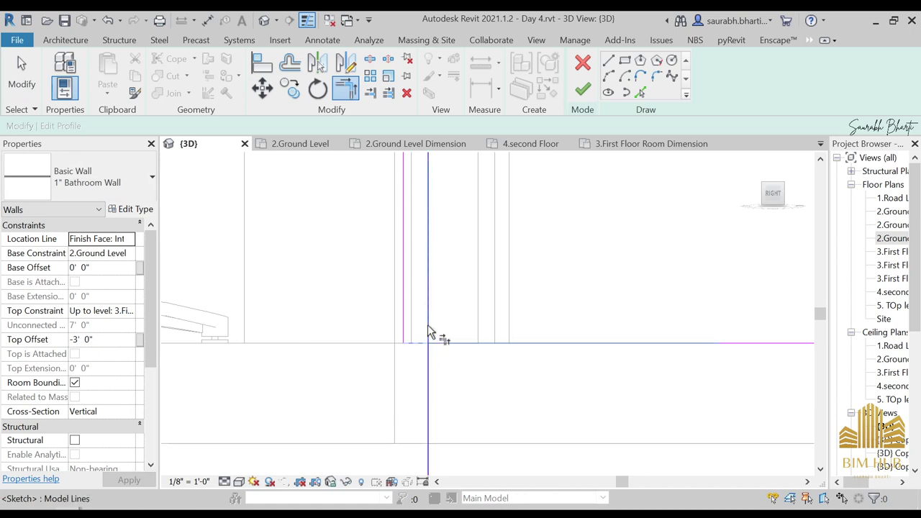
click(429, 326)
scroll(571, 361, down, 2)
middle_drag(669, 352, 472, 372)
scroll(478, 371, down, 2)
scroll(580, 369, up, 2)
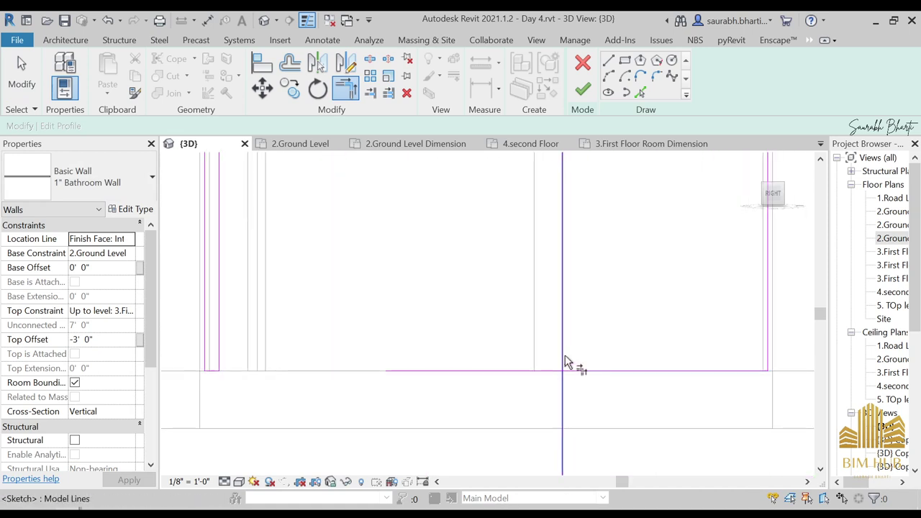
Delete the leftover rectangle line below the floor and finish the lining wall's profile edit
scroll(583, 375, down, 4)
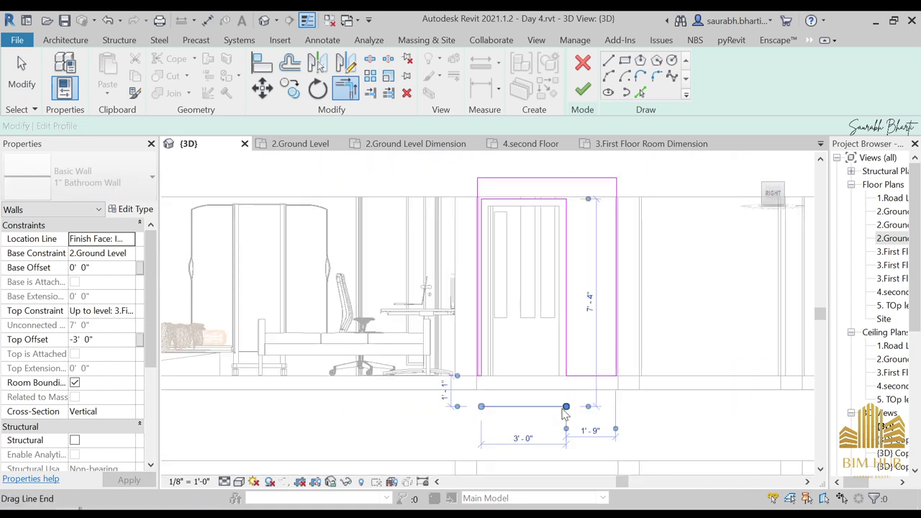
key(Delete)
scroll(497, 381, up, 2)
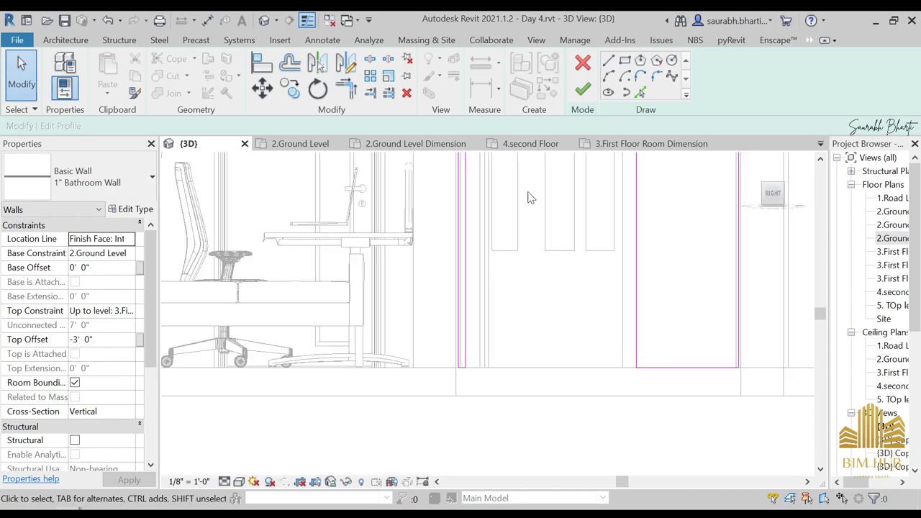
click(576, 100)
scroll(530, 267, down, 6)
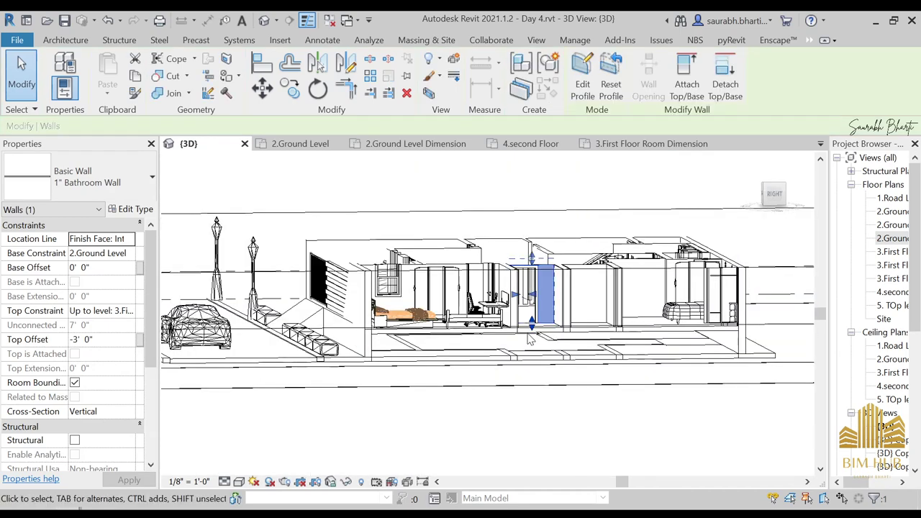
Deselect the wall, set the view's visual style to Realistic, and look over the cut bathrooms from an angle
key(Escape)
click(239, 482)
click(263, 467)
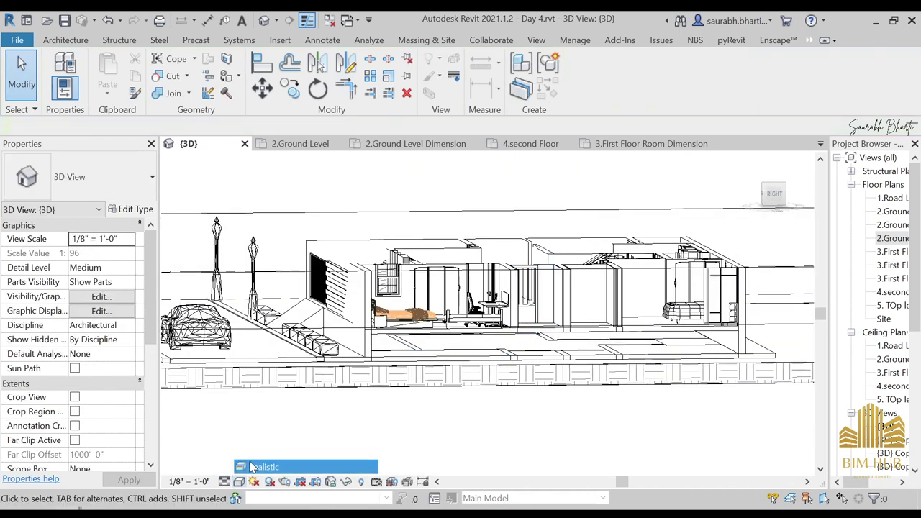
scroll(583, 320, up, 4)
mouse_move(584, 318)
shift+middle_down()
mouse_move(557, 352)
mouse_move(570, 359)
mouse_move(579, 316)
shift+middle_up()
scroll(579, 315, down, 6)
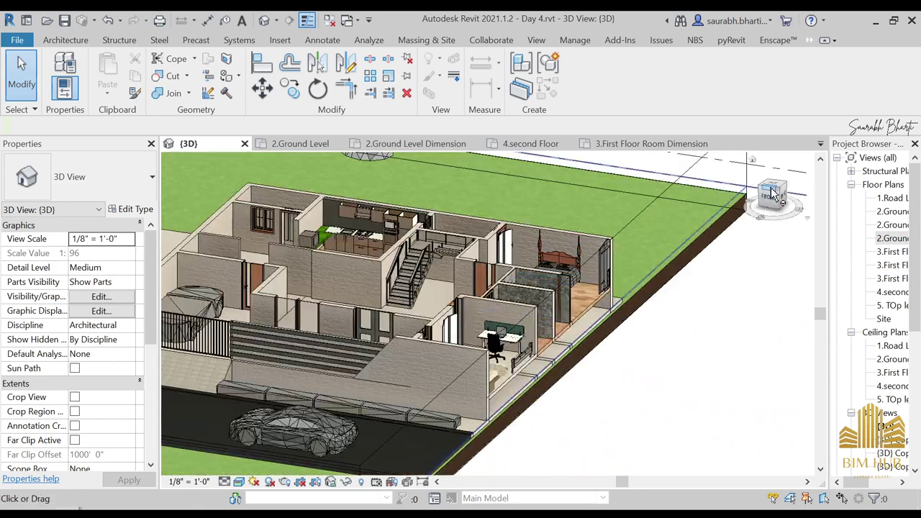
View the house from the top and pull the section box's south face inward until it cuts through the upper bathroom
click(773, 190)
click(538, 395)
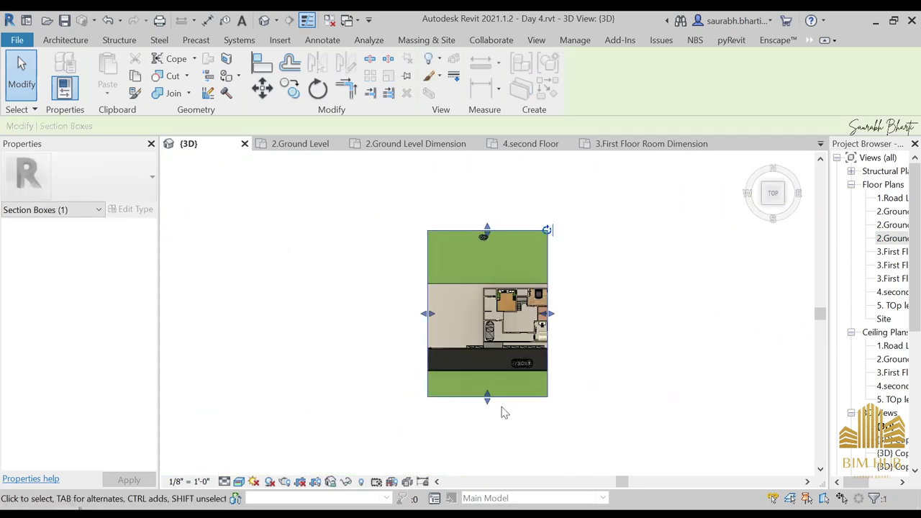
scroll(504, 411, up, 2)
drag(478, 390, 511, 309)
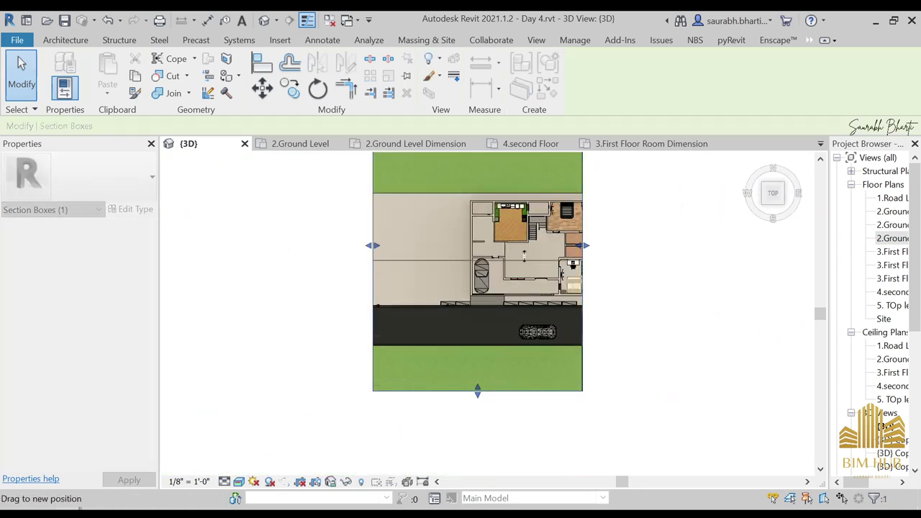
drag(526, 239, 526, 239)
View the section from the front and examine the lining wall that covers the upper bathroom's door
shift+middle_drag(656, 261, 589, 99)
click(772, 202)
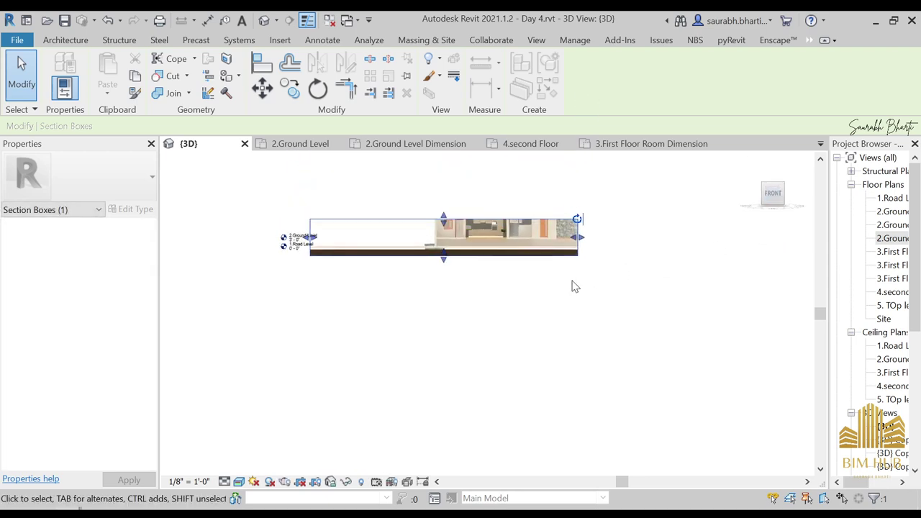
scroll(575, 285, up, 4)
scroll(468, 295, up, 3)
click(644, 235)
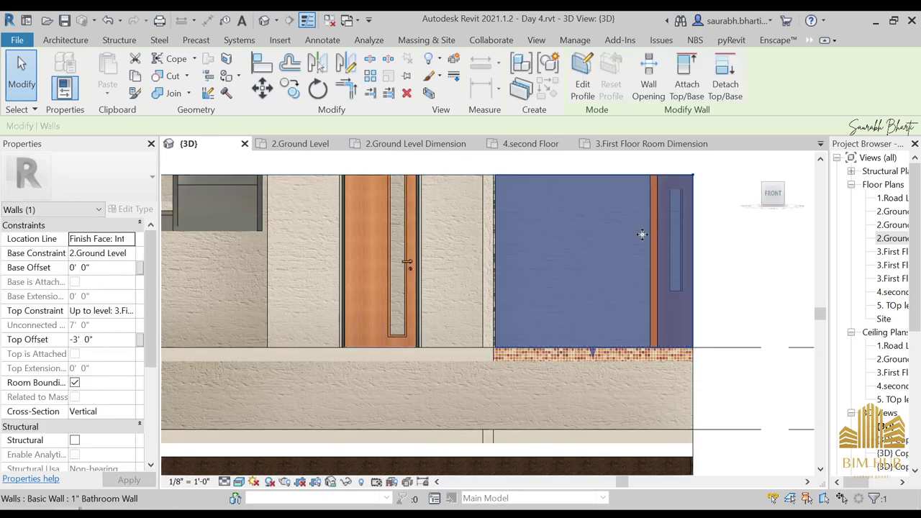
scroll(496, 261, up, 3)
scroll(496, 261, down, 3)
scroll(602, 239, down, 3)
shift+middle_drag(606, 249, 621, 375)
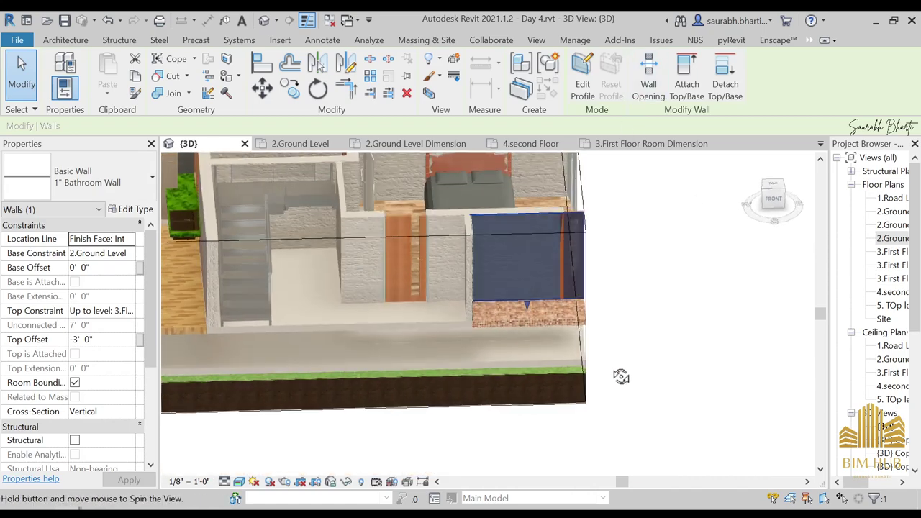
Return to the top view and pull the section box's east face outward past the house's outer wall
click(776, 182)
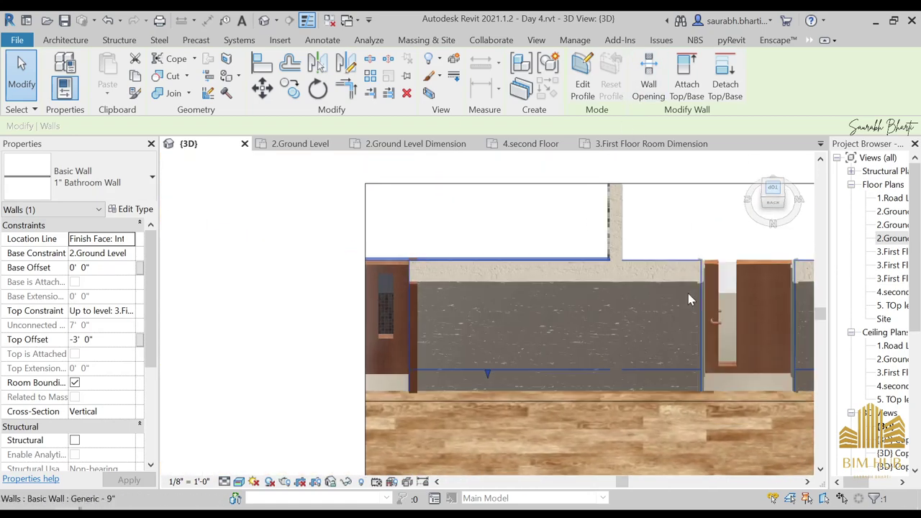
scroll(688, 293, down, 3)
shift+middle_drag(688, 293, 506, 344)
scroll(524, 264, down, 3)
scroll(464, 371, down, 2)
click(773, 191)
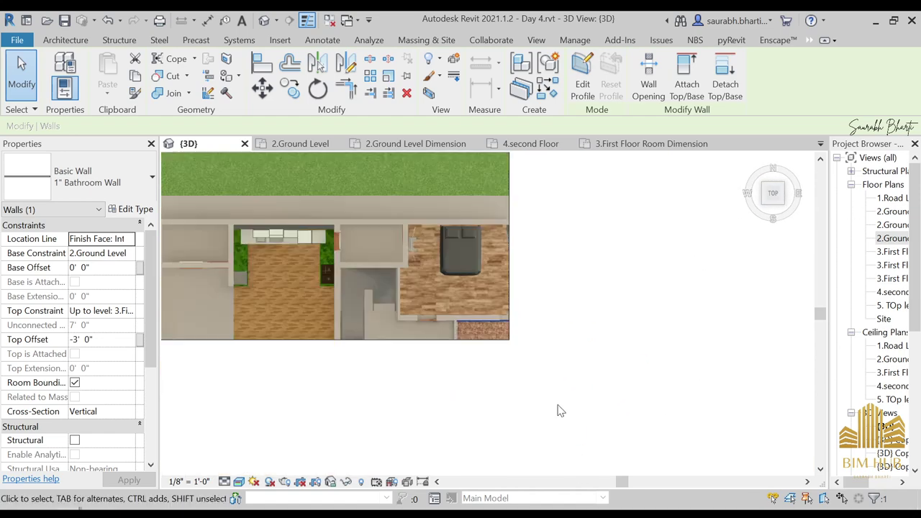
click(523, 254)
scroll(524, 251, down, 3)
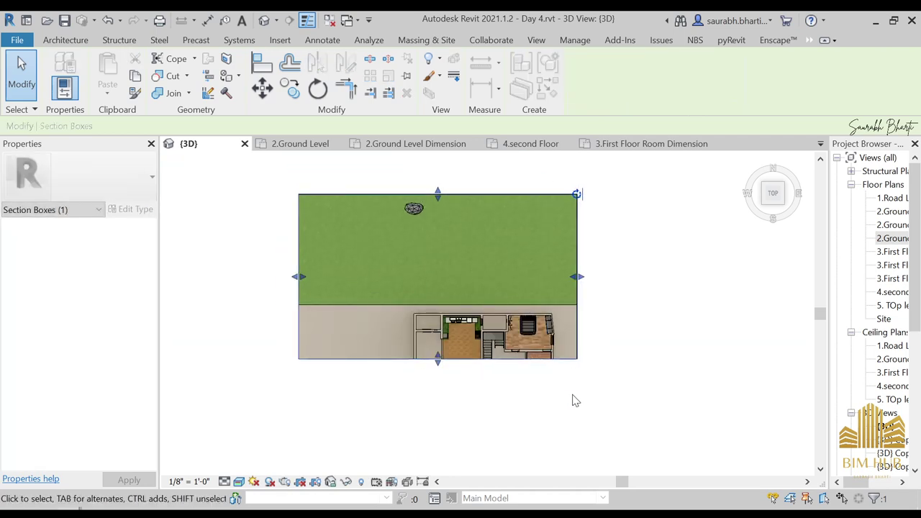
View the section from the front and open the profile of the lining wall covering the upper bathroom's door for editing
drag(770, 188, 772, 193)
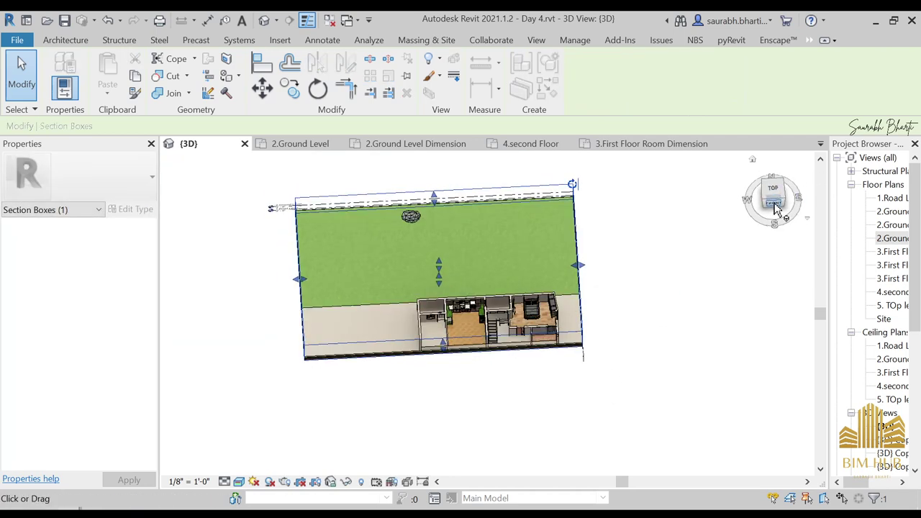
click(775, 205)
scroll(625, 315, up, 5)
middle_drag(619, 337, 309, 355)
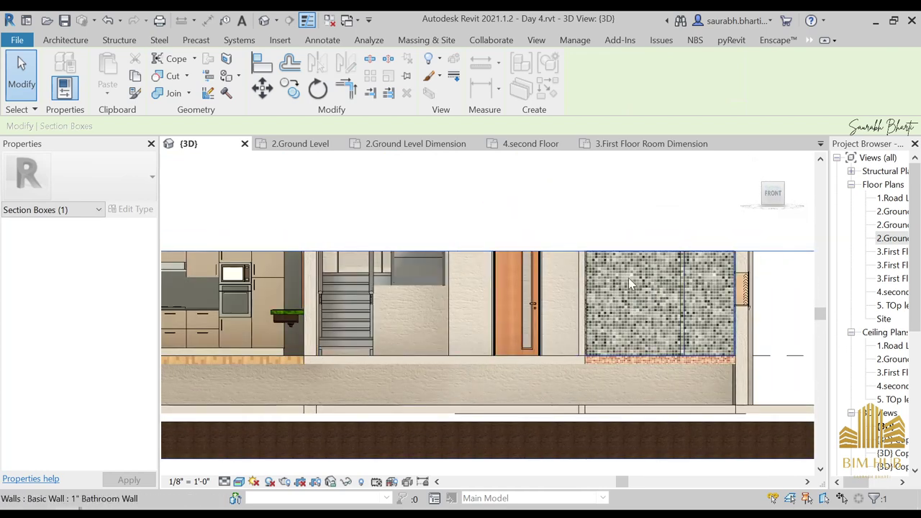
click(630, 283)
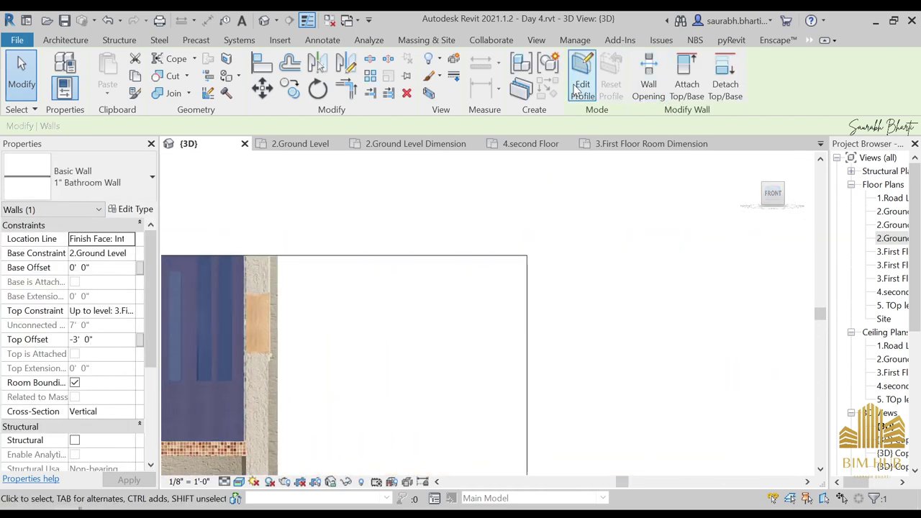
click(583, 84)
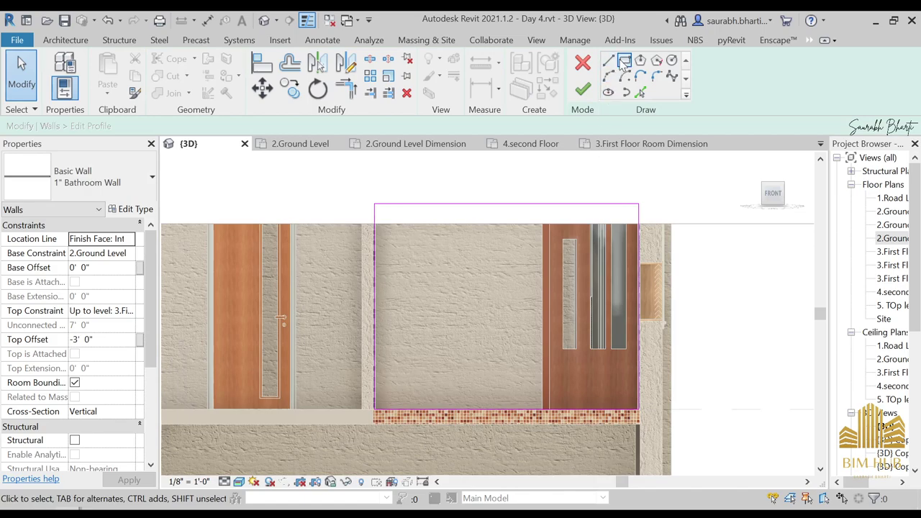
click(624, 60)
scroll(576, 219, up, 4)
click(529, 230)
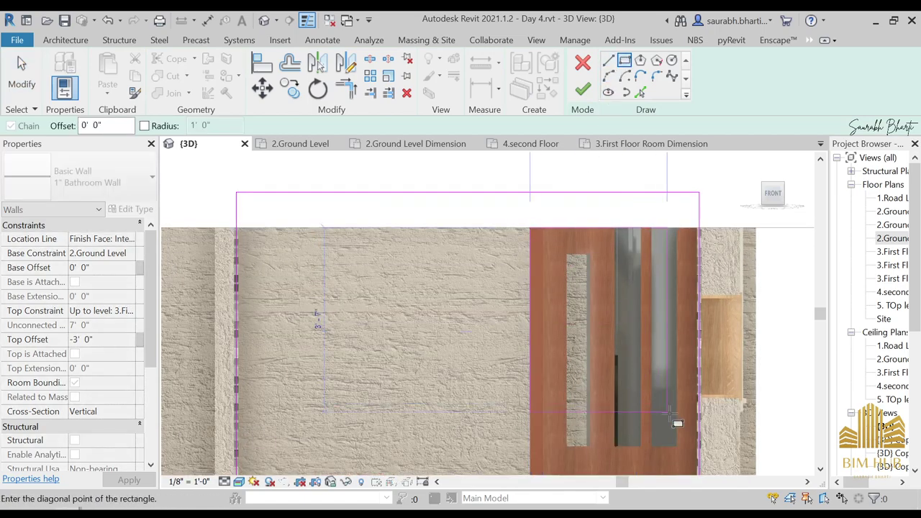
scroll(629, 203, up, 5)
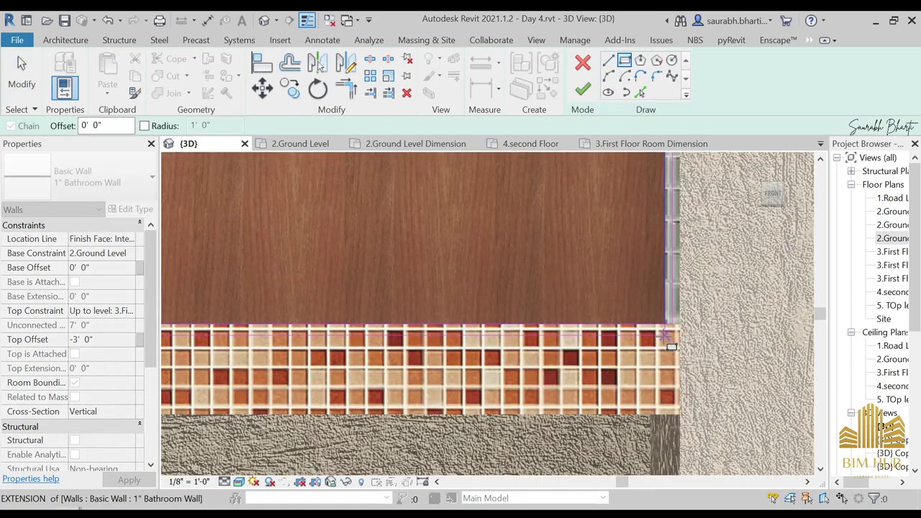
Switch to Hidden Line and sketch a rectangle from the door frame's upper corner to the adjoining wall's face, ending below the floor line
click(238, 482)
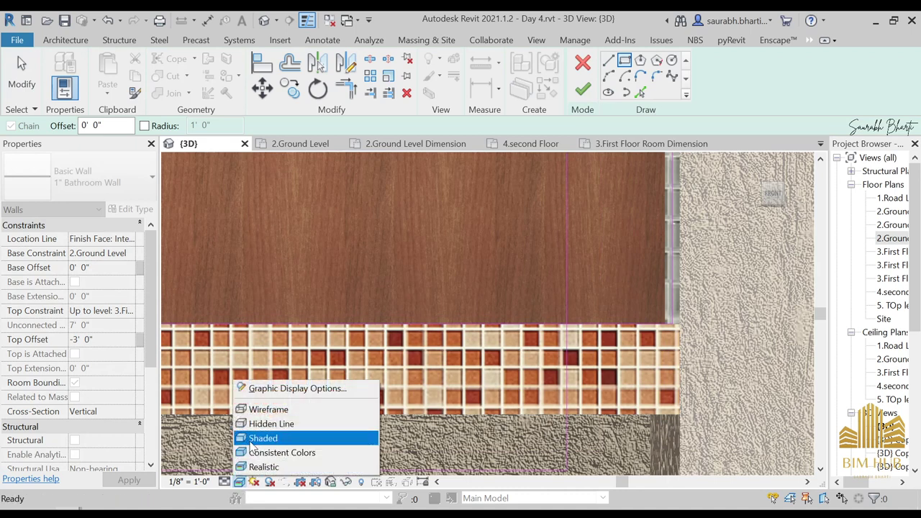
click(263, 423)
scroll(584, 352, down, 3)
middle_drag(583, 352, 591, 310)
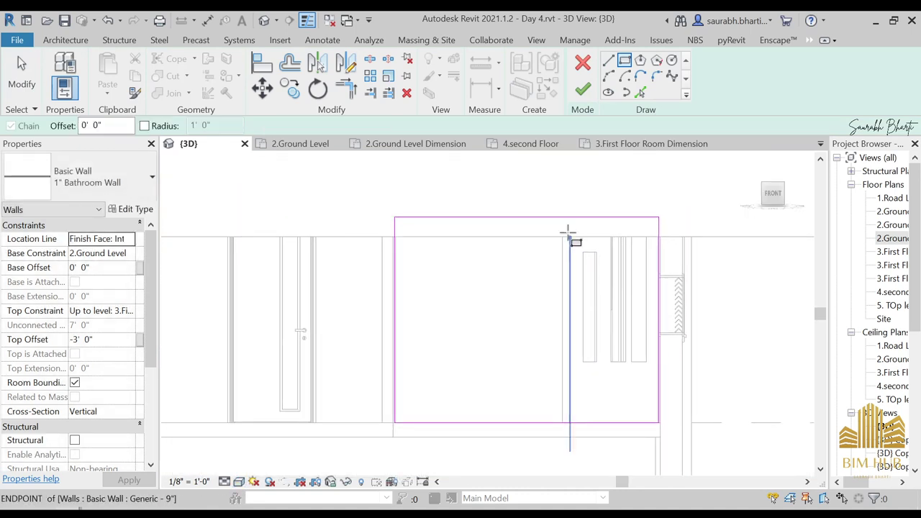
scroll(568, 241, up, 3)
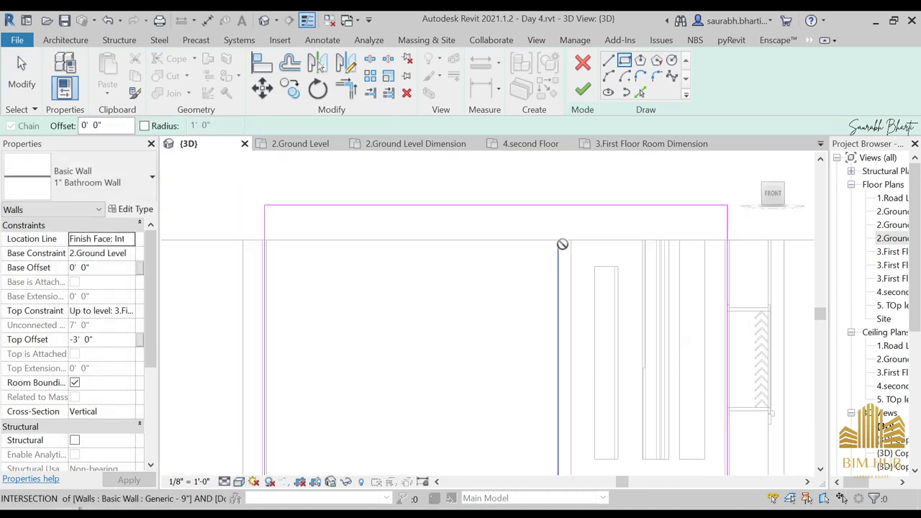
click(560, 243)
middle_drag(646, 357, 559, 192)
scroll(641, 413, up, 3)
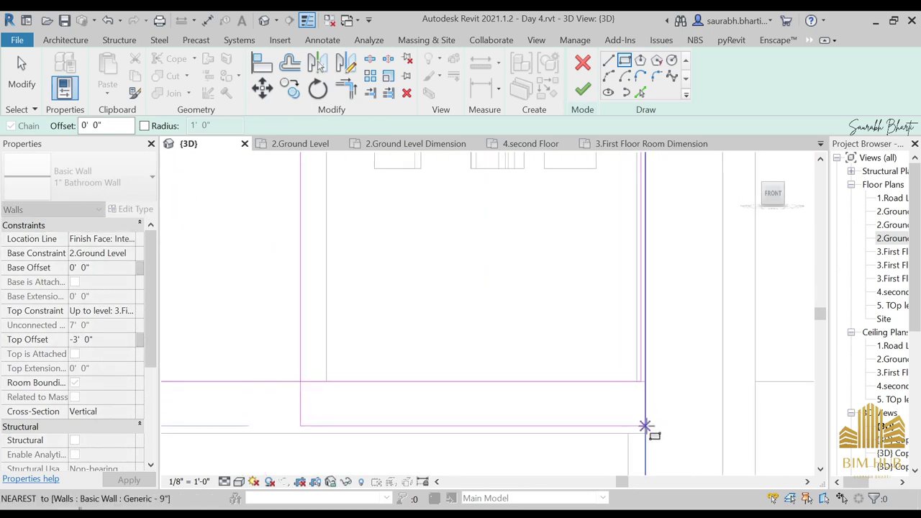
click(645, 433)
scroll(620, 416, down, 5)
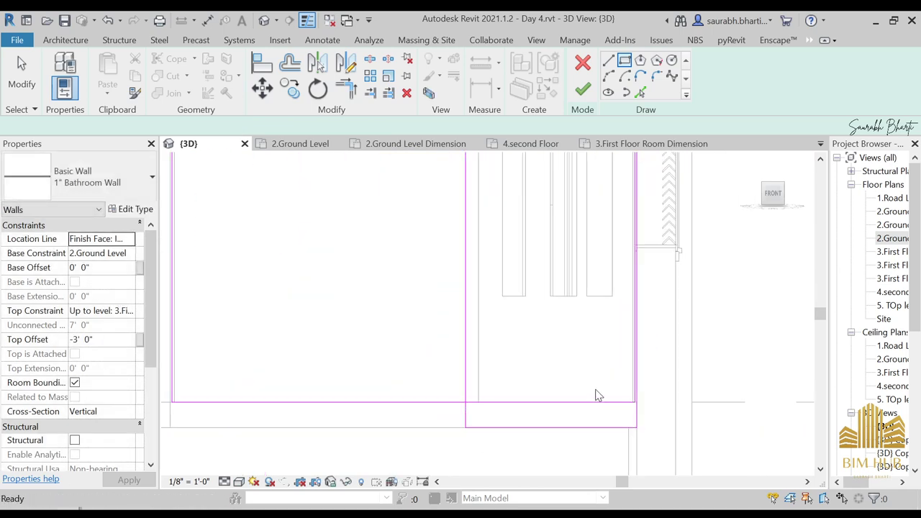
key(Escape)
Split the lining profile's bottom line under the door and trim its longer part to the rectangle's near side at the door frame
mouse_move(596, 395)
shift+middle_down()
mouse_move(613, 457)
mouse_move(587, 424)
shift+middle_up()
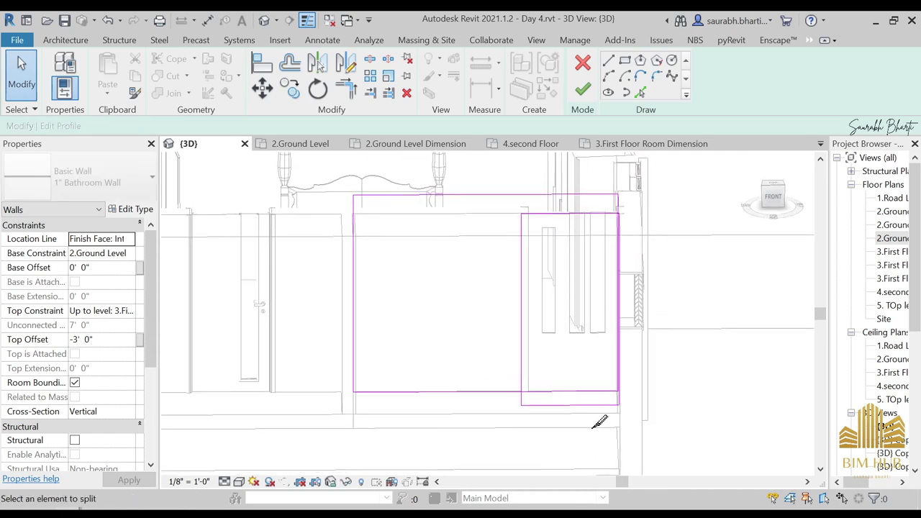
scroll(589, 403, up, 2)
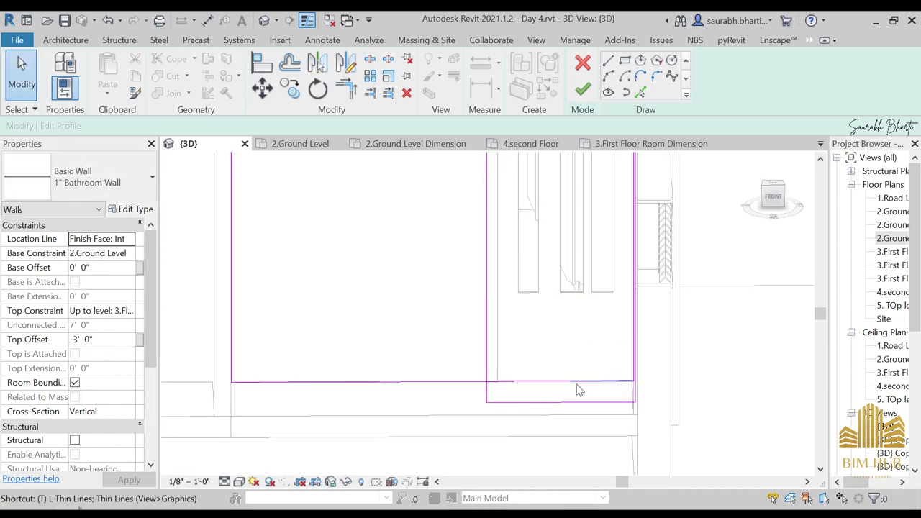
key(r)
scroll(608, 383, up, 1)
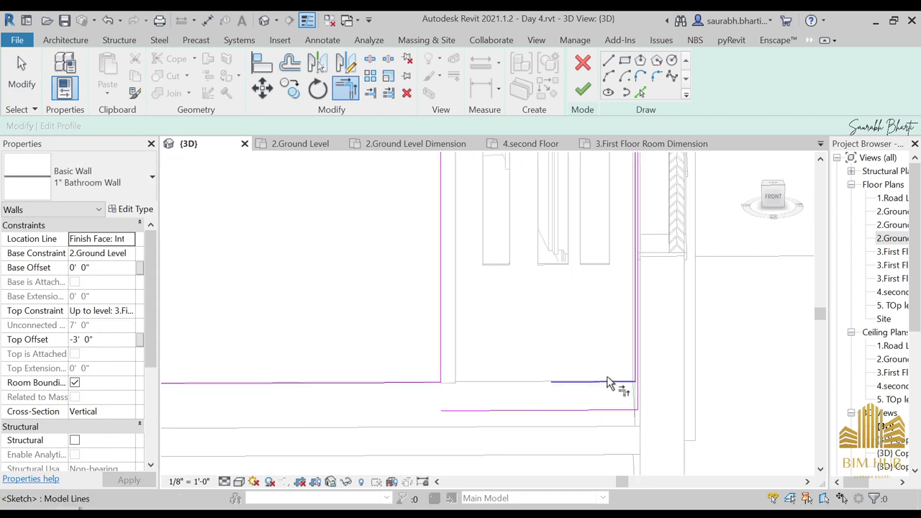
Delete the leftover bottom segment across the doorway and trim the rectangle's other side to the short piece at the wall corner
mouse_move(624, 395)
shift+middle_down()
mouse_move(645, 415)
mouse_move(611, 365)
mouse_move(660, 403)
mouse_move(565, 333)
shift+middle_up()
mouse_move(516, 361)
shift+middle_down()
mouse_move(523, 371)
mouse_move(582, 206)
shift+middle_up()
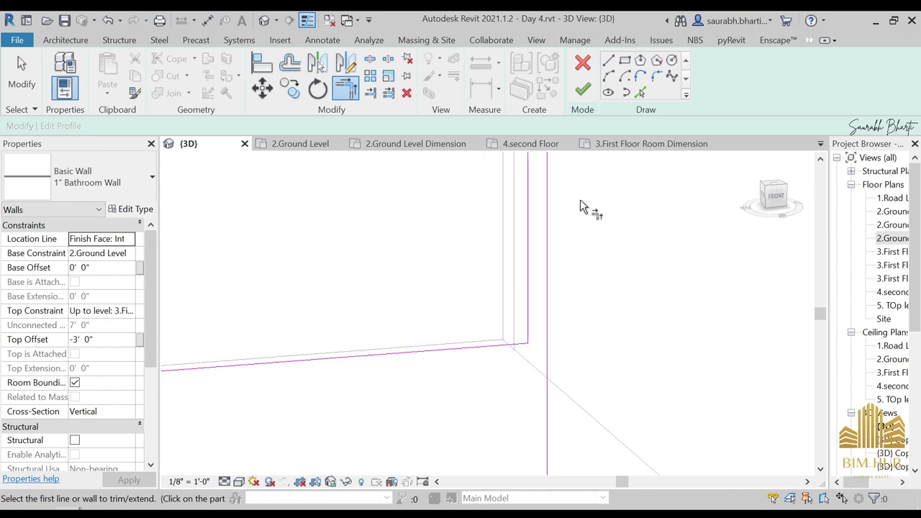
click(527, 343)
key(Escape)
key(Escape)
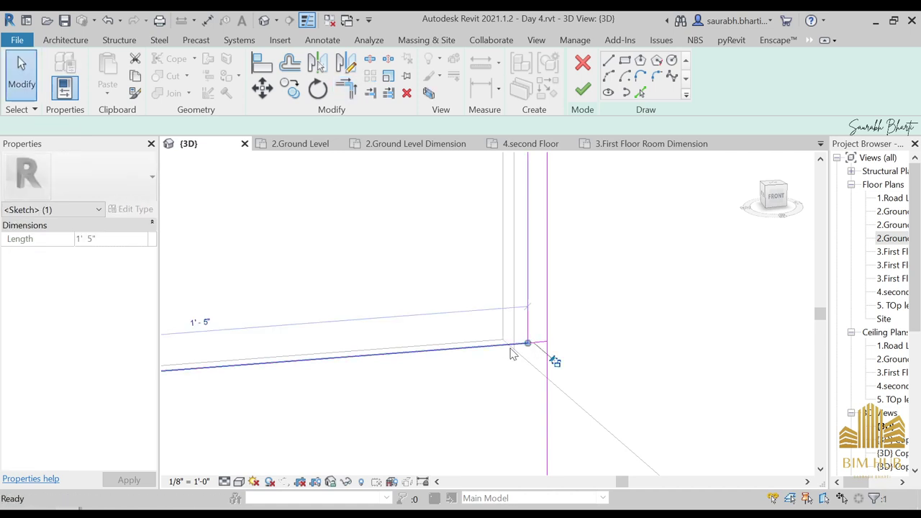
key(Delete)
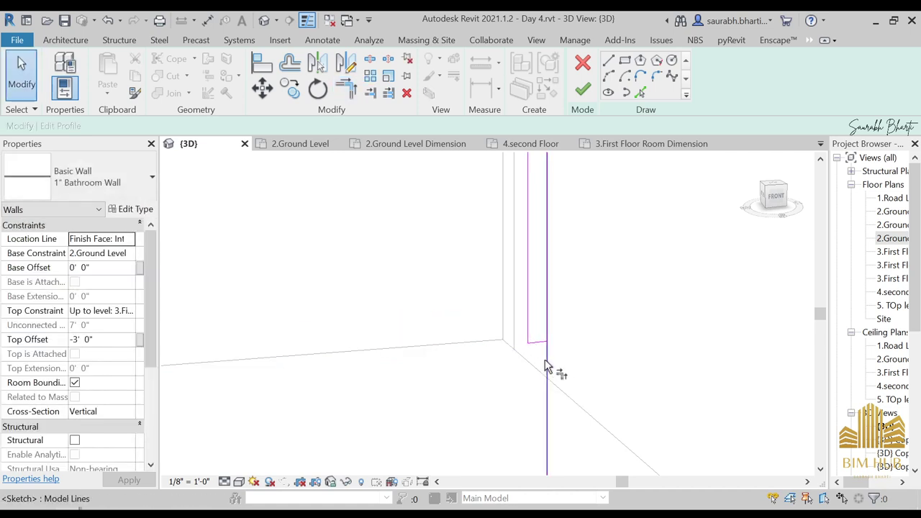
scroll(545, 332, down, 6)
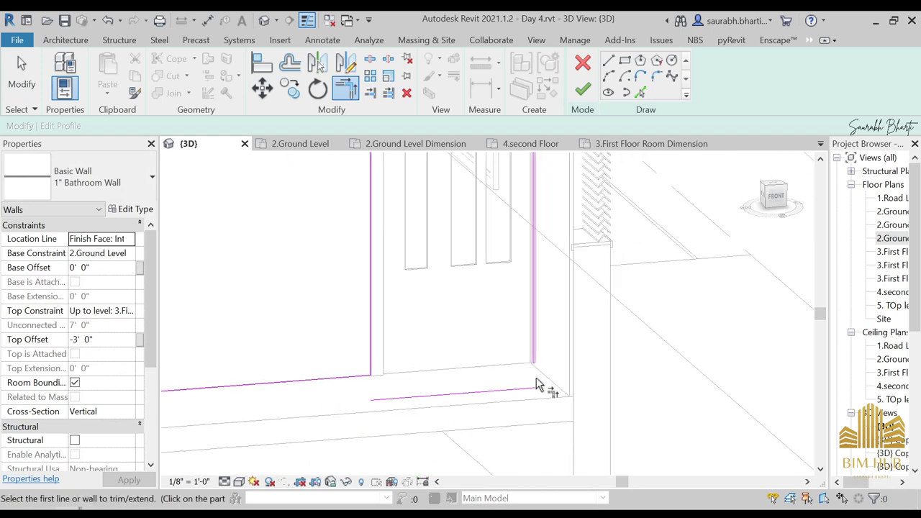
Delete the stray horizontal line below the door from the wall profile sketch and try to finish the sketch
click(519, 389)
key(Delete)
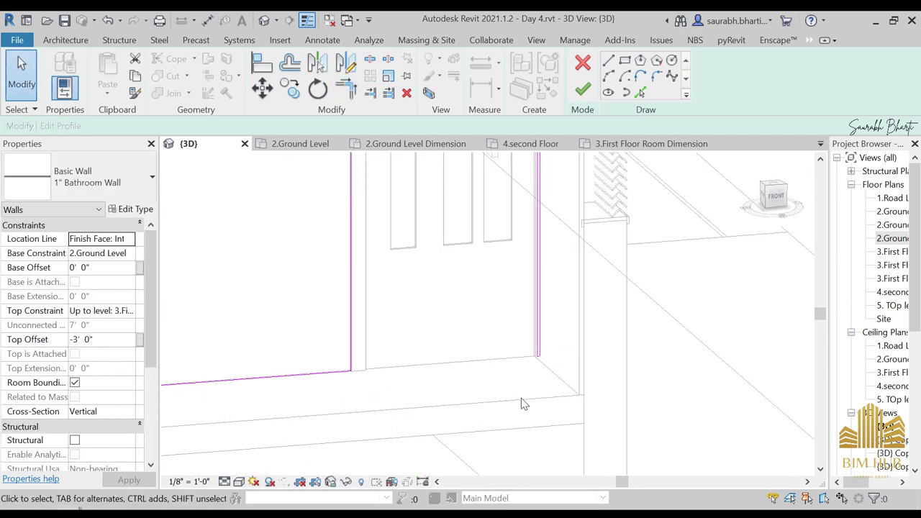
mouse_move(521, 398)
middle_down()
mouse_move(536, 399)
mouse_move(533, 355)
middle_up()
click(582, 88)
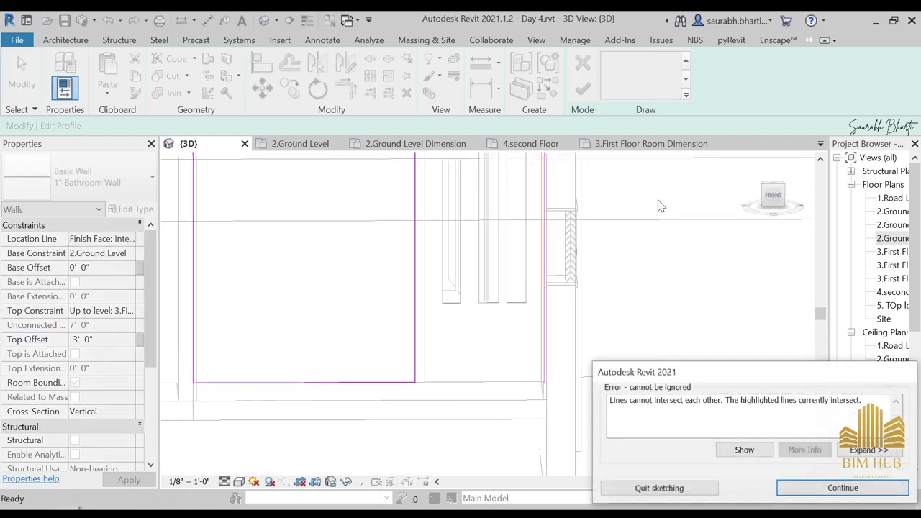
Examine the highlighted intersecting profile lines around the door opening's upper corner and return to sketching
scroll(503, 355, down, 3)
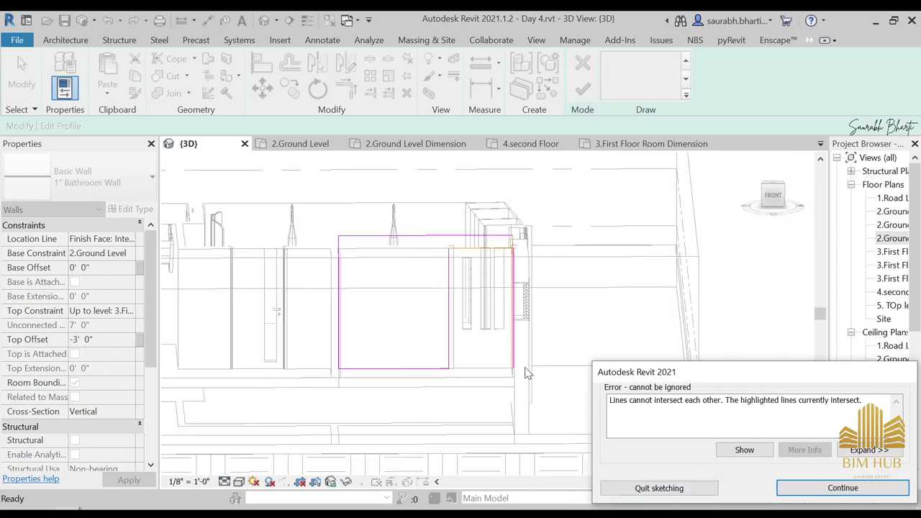
shift+middle_drag(459, 290, 497, 263)
scroll(490, 231, up, 3)
scroll(490, 231, up, 3)
scroll(534, 226, up, 2)
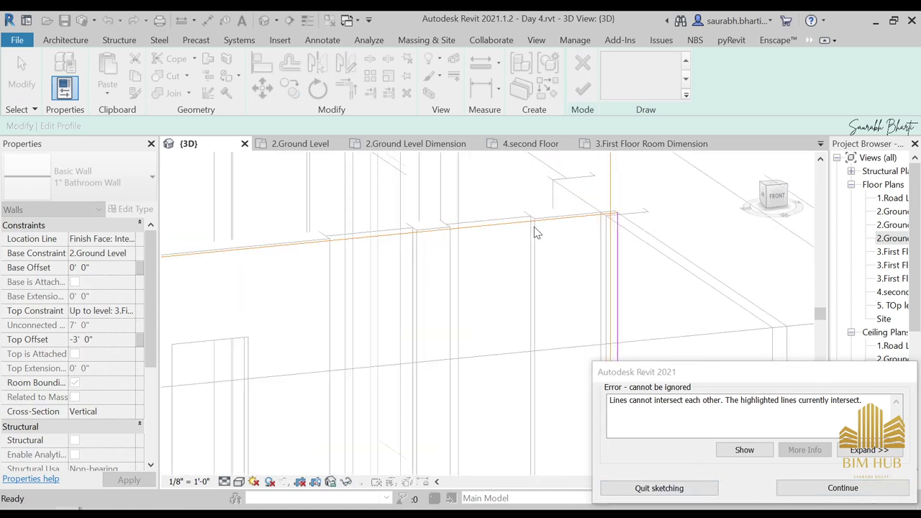
click(819, 484)
mouse_move(720, 375)
shift+middle_down()
mouse_move(638, 323)
mouse_move(595, 327)
mouse_move(692, 343)
mouse_move(709, 307)
mouse_move(694, 300)
shift+middle_up()
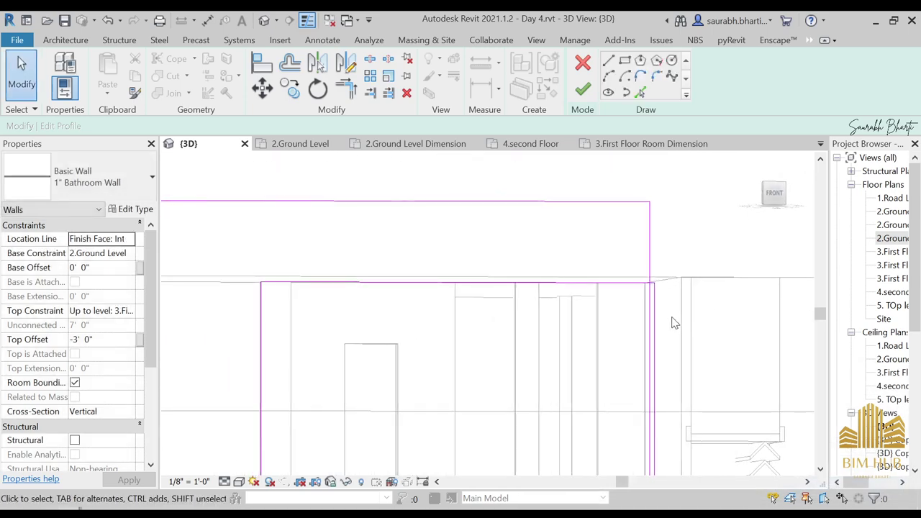
In the front view, move the door opening's outer vertical profile line inward so it clears the wall's boundary line
scroll(676, 322, up, 1)
click(774, 198)
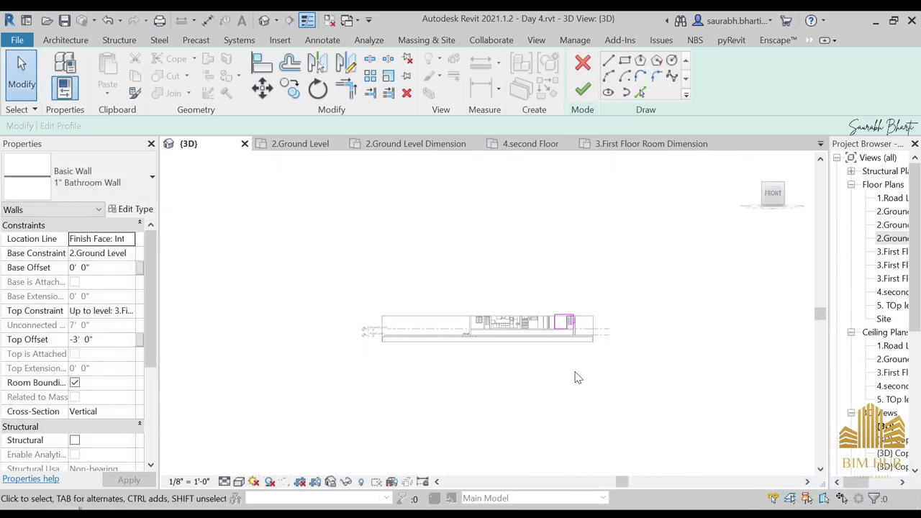
scroll(575, 377, up, 8)
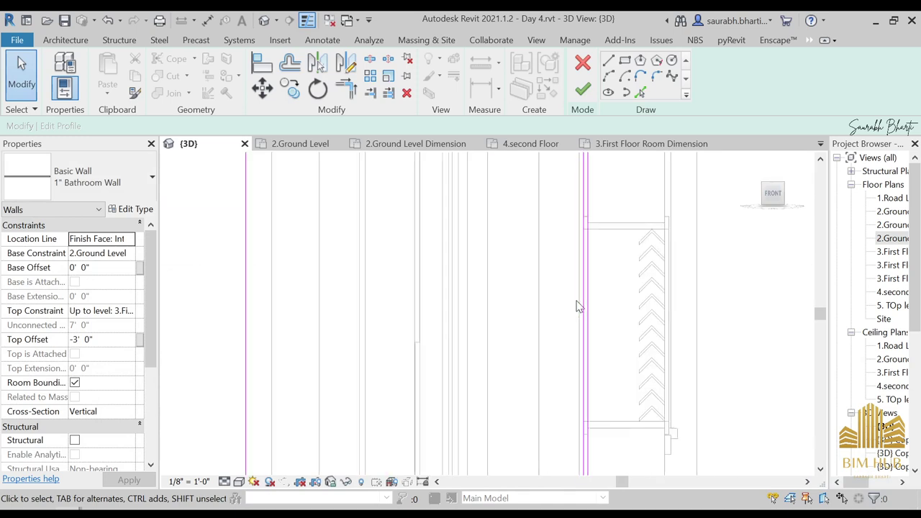
scroll(579, 306, up, 1)
click(586, 308)
drag(592, 307, 552, 310)
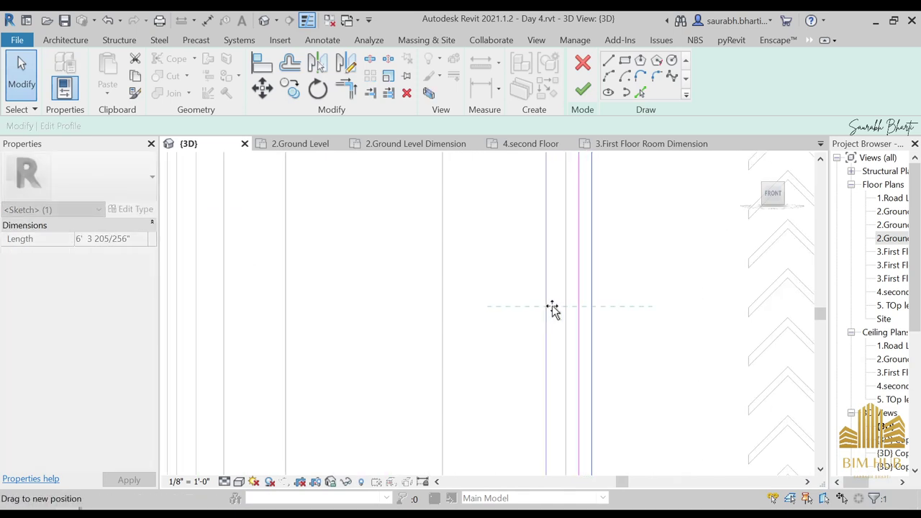
scroll(567, 310, down, 7)
scroll(568, 193, up, 3)
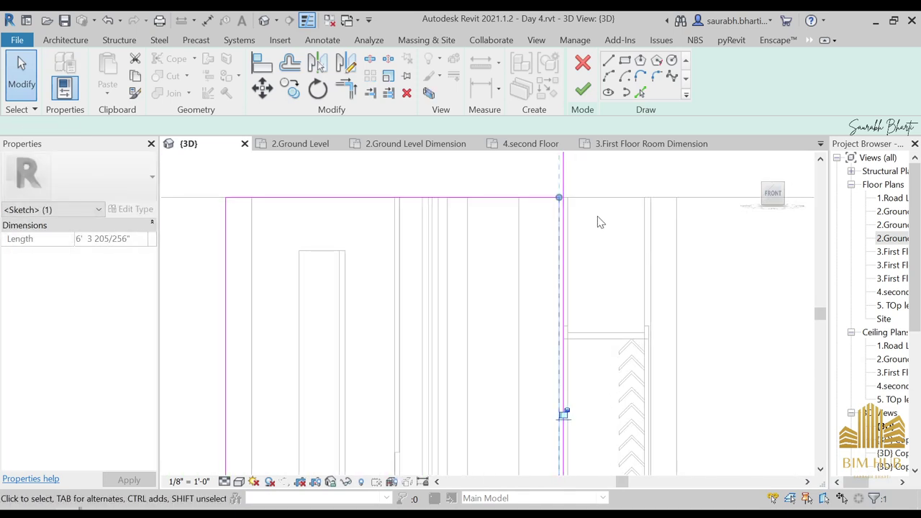
Finish the bathroom wall's profile sketch and unjoin the conflicting elements
click(598, 221)
scroll(601, 155, up, 1)
click(583, 89)
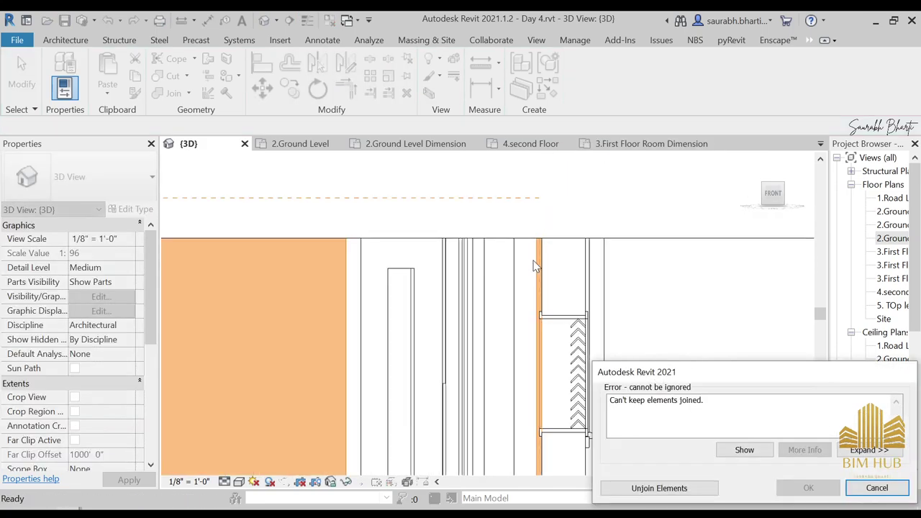
click(637, 487)
shift+middle_drag(596, 334, 561, 484)
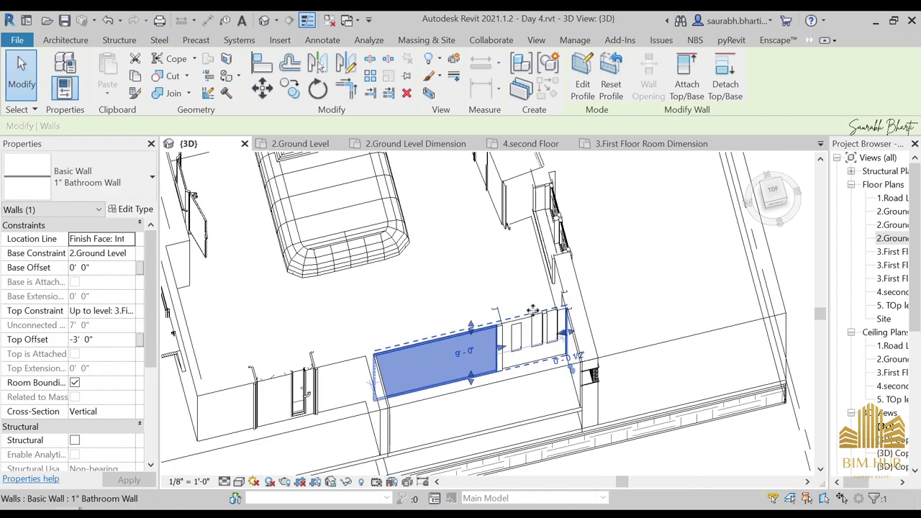
click(538, 335)
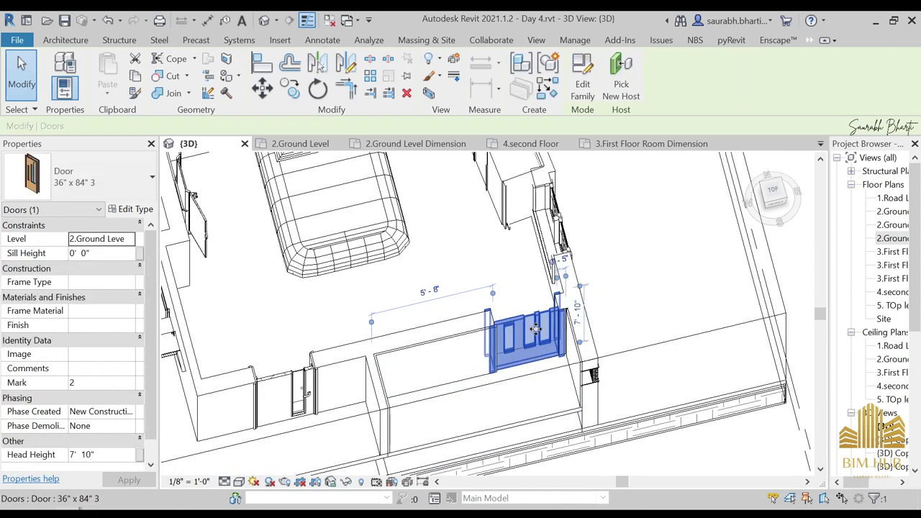
drag(535, 329, 536, 329)
key(Escape)
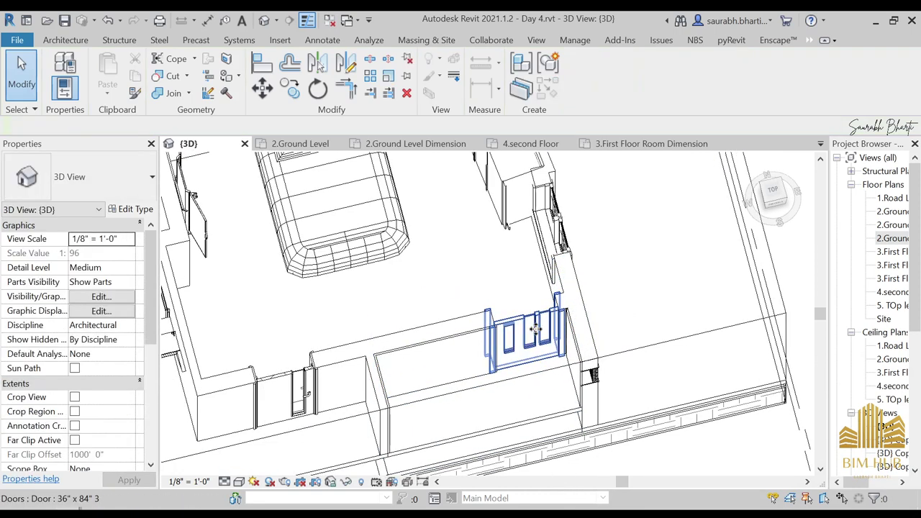
shift+middle_drag(535, 328, 560, 241)
click(772, 203)
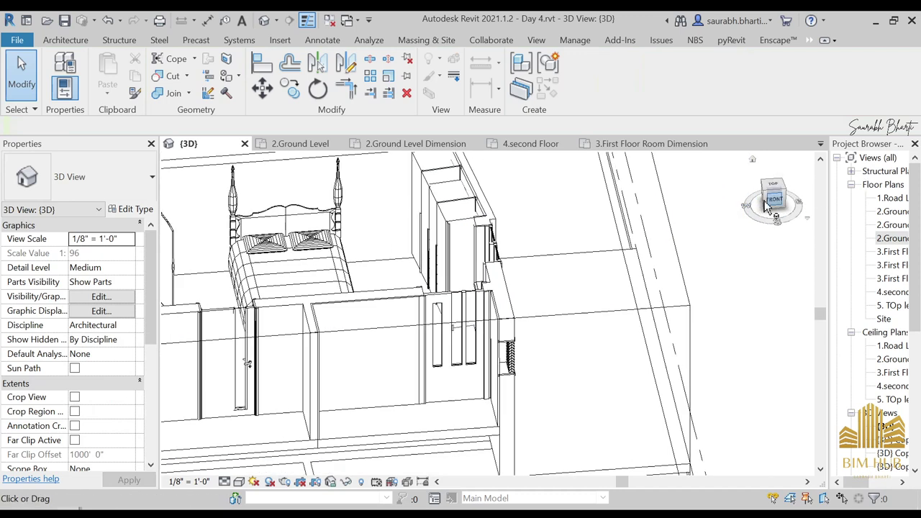
scroll(425, 320, up, 8)
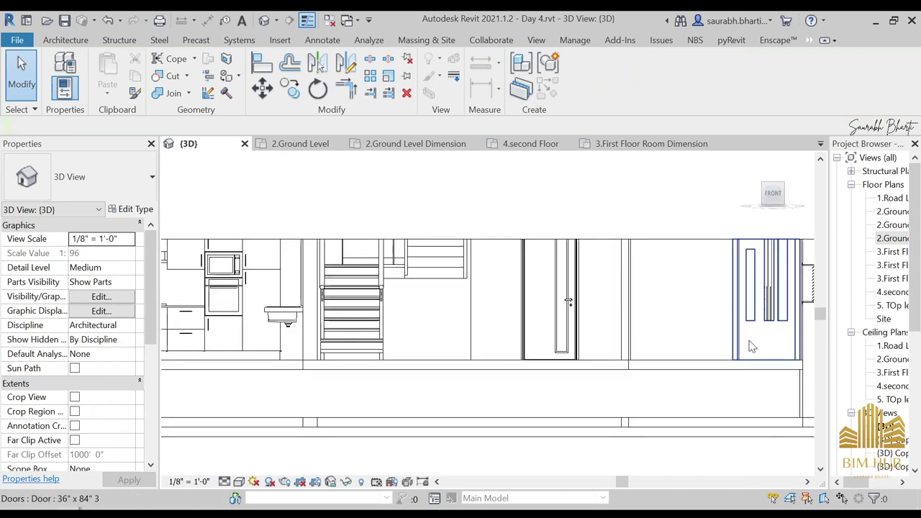
click(677, 314)
click(583, 80)
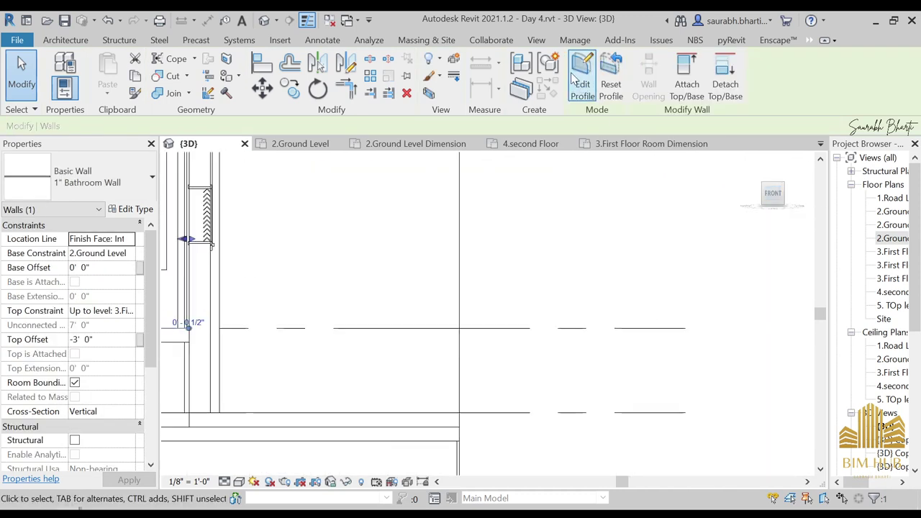
scroll(611, 310, up, 10)
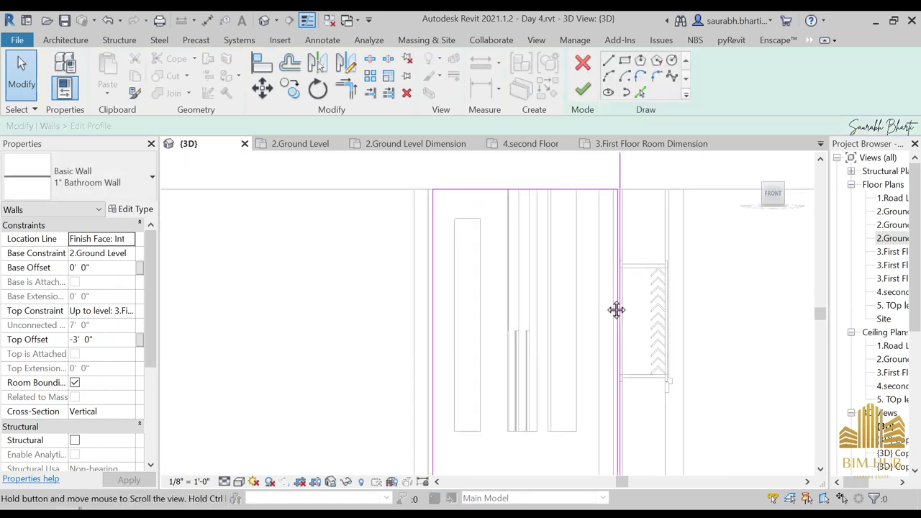
scroll(607, 295, up, 4)
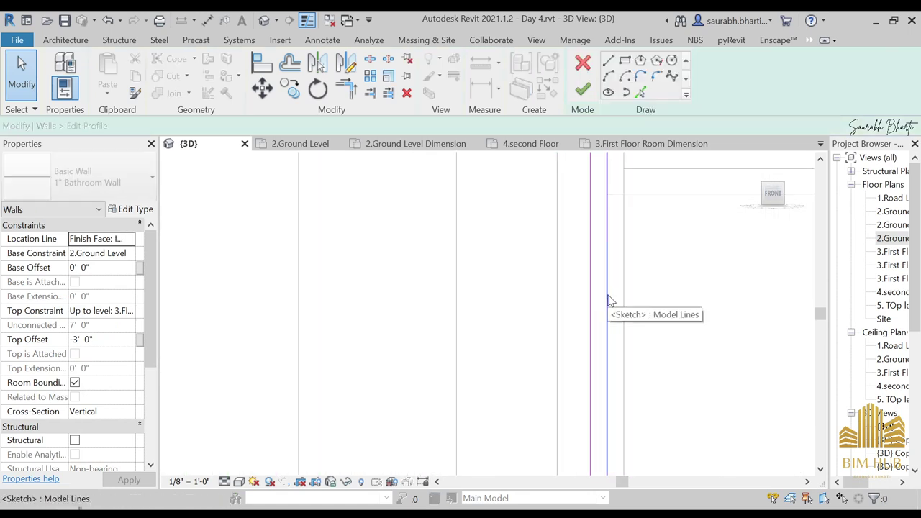
mouse_move(606, 295)
mouse_down()
mouse_move(626, 294)
mouse_move(617, 297)
mouse_up()
key(Escape)
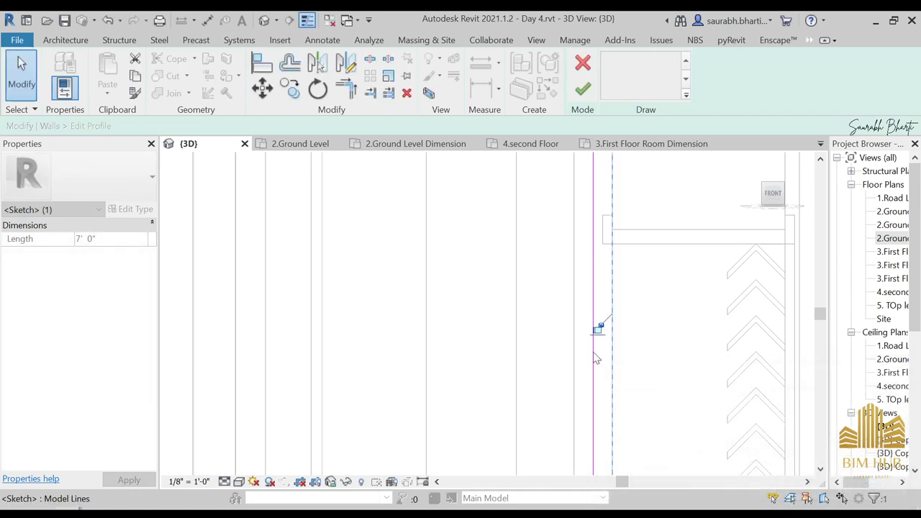
Check the gap between the two vertical profile lines beside the door and finish the profile edit
scroll(598, 325, down, 3)
middle_drag(573, 271, 571, 321)
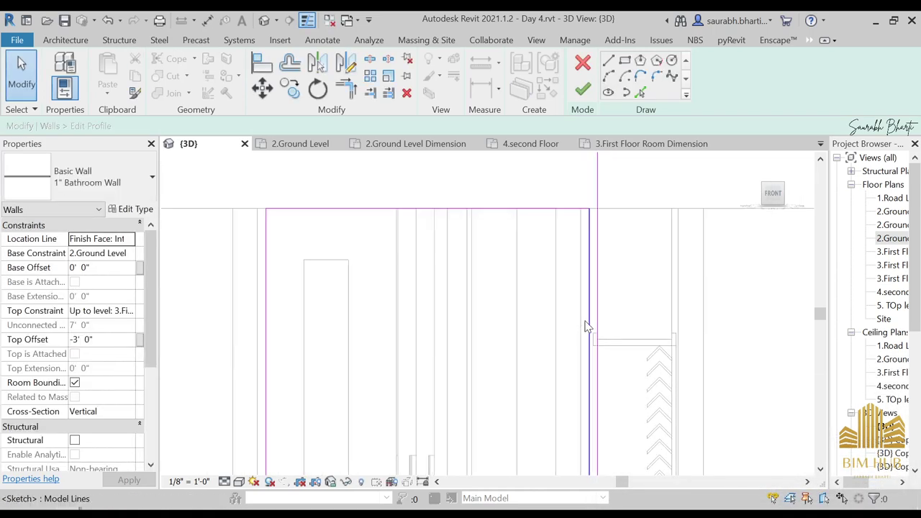
click(573, 101)
scroll(477, 301, down, 2)
key(Escape)
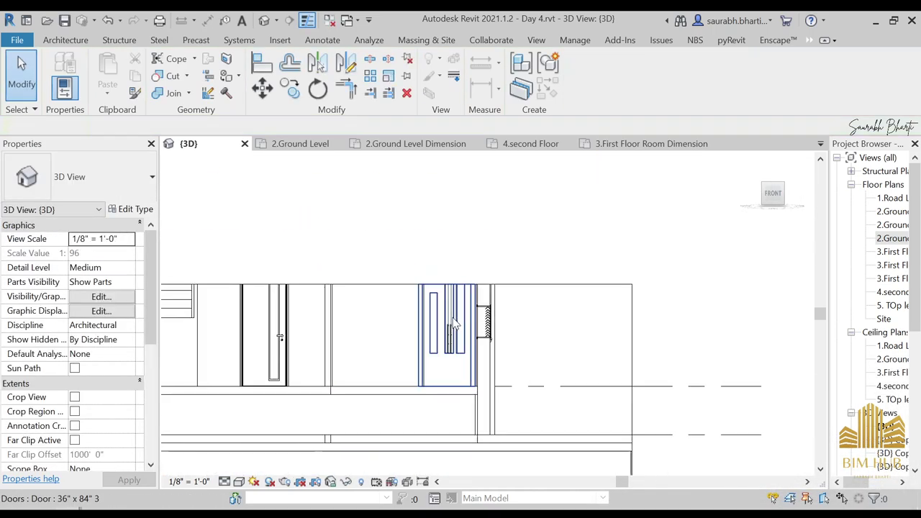
Change the 3D view's visual style to a realistic display with material textures
mouse_move(477, 309)
shift+middle_down()
mouse_move(482, 384)
mouse_move(263, 455)
mouse_move(378, 388)
mouse_move(434, 461)
mouse_move(417, 462)
mouse_move(414, 439)
shift+middle_up()
click(239, 482)
click(264, 466)
Extend the front side of the section box past the road so that it takes in the whole ground floor
click(384, 371)
scroll(384, 370, down, 3)
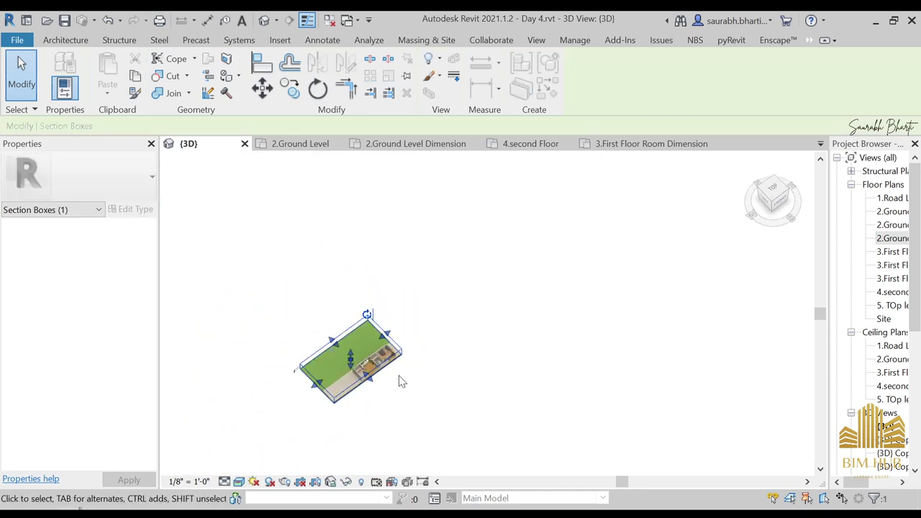
scroll(348, 369, up, 7)
scroll(414, 404, down, 4)
middle_drag(391, 390, 487, 273)
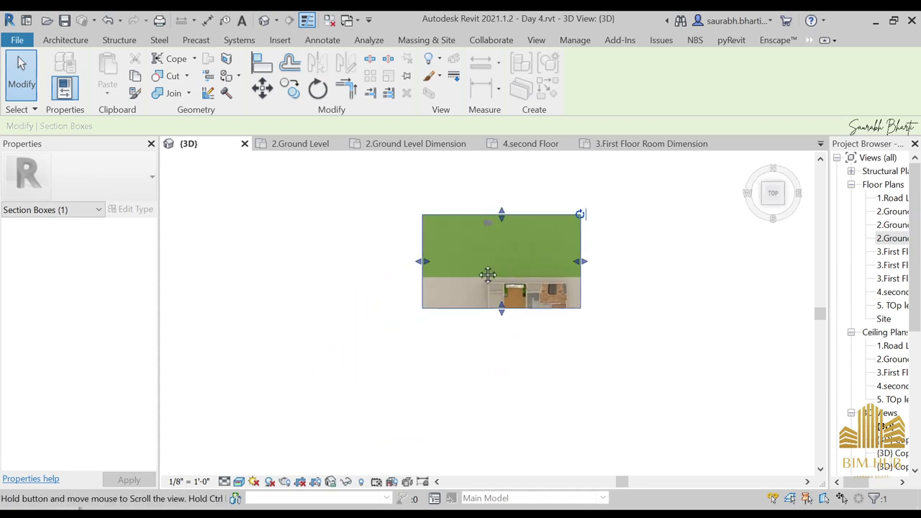
scroll(594, 330, up, 4)
drag(431, 290, 423, 390)
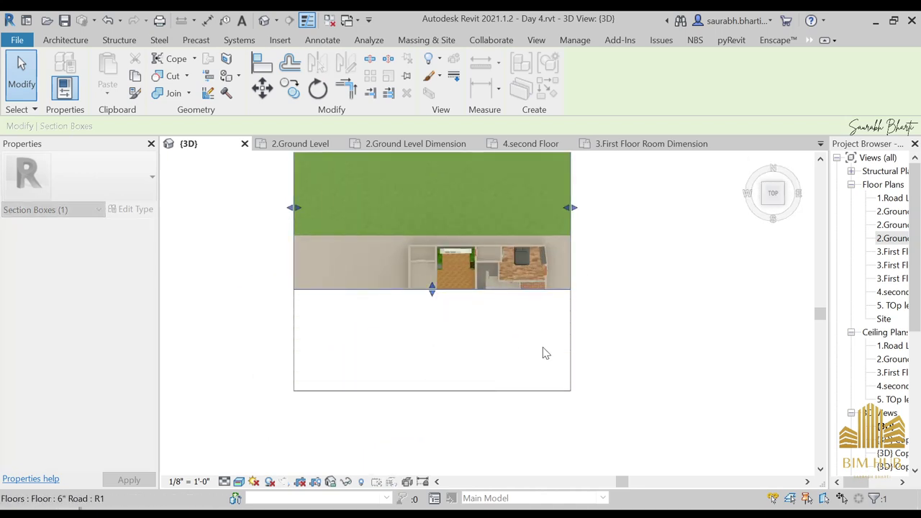
shift+middle_drag(551, 412, 489, 303)
Deselect the section box and examine the ground-floor room layout from above
scroll(376, 305, up, 6)
click(380, 310)
scroll(380, 309, down, 4)
key(Escape)
scroll(448, 305, up, 3)
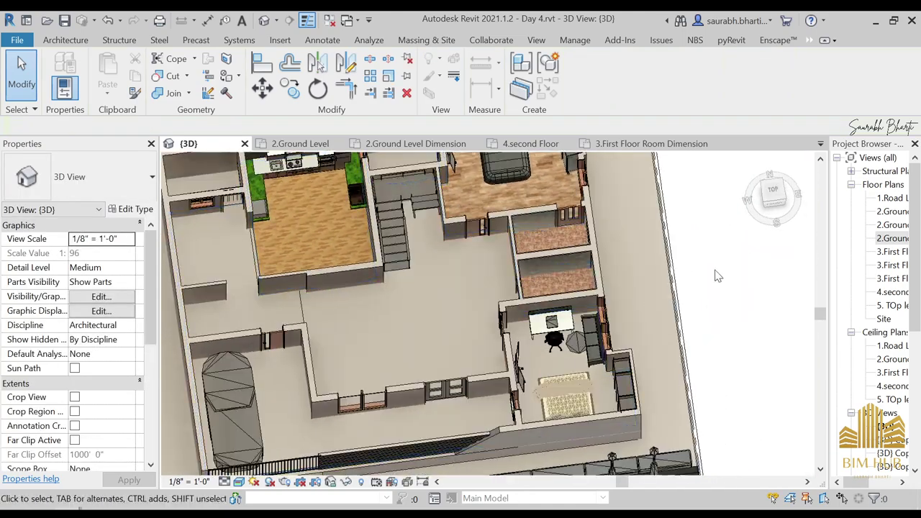
click(773, 191)
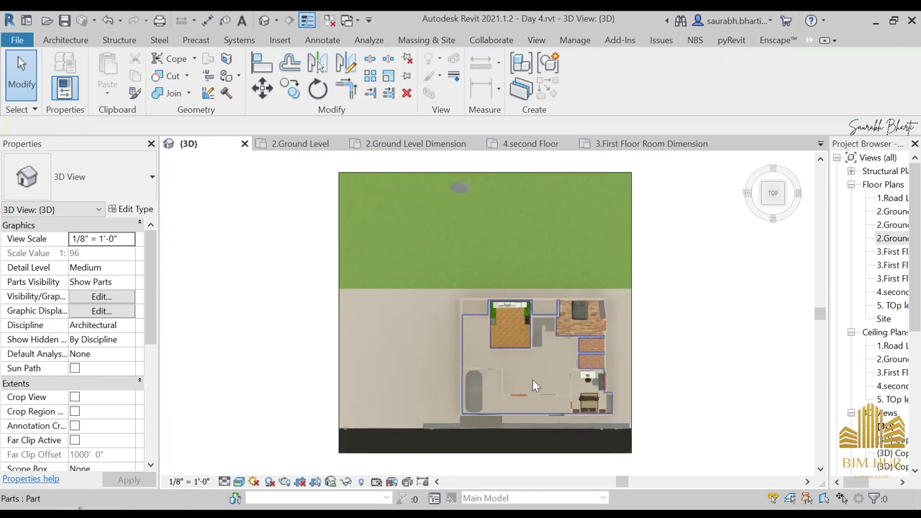
scroll(546, 370, up, 3)
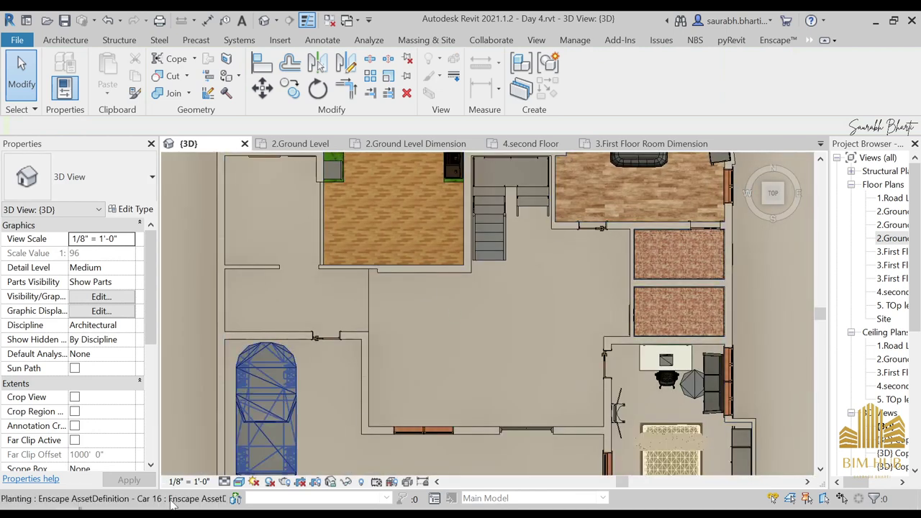
Switch to File Explorer and open the Sofa folder inside Revit Families
mouse_move(131, 494)
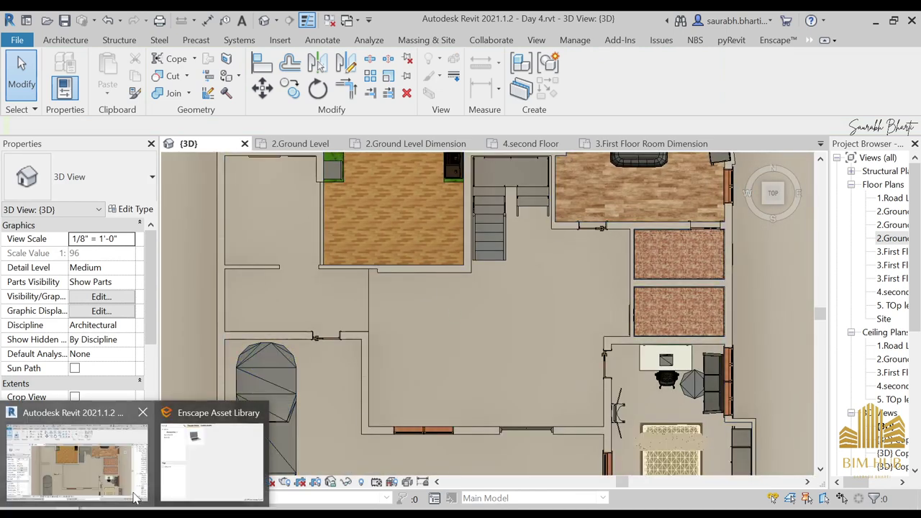
mouse_move(166, 512)
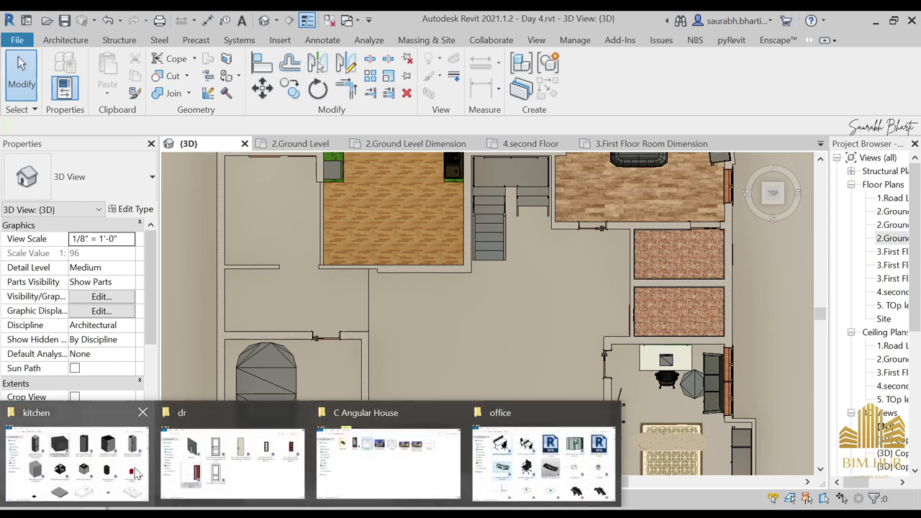
click(75, 454)
click(170, 58)
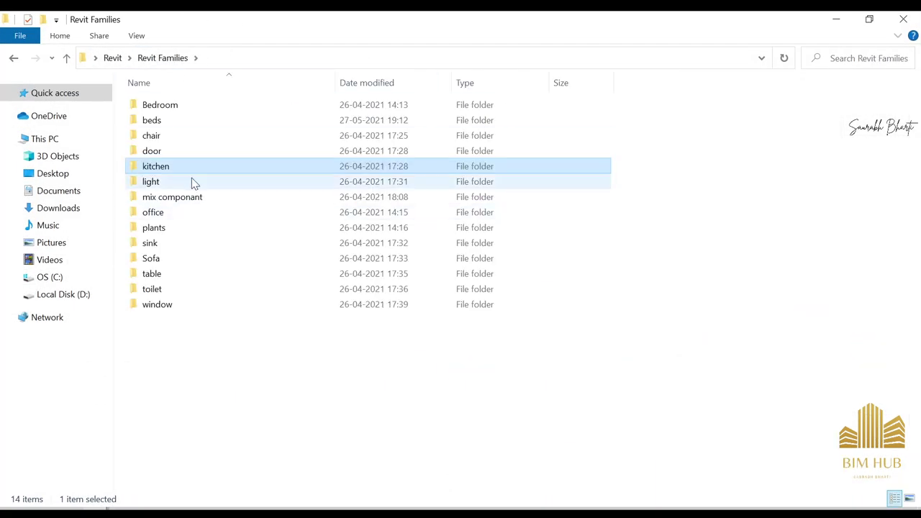
double_click(168, 260)
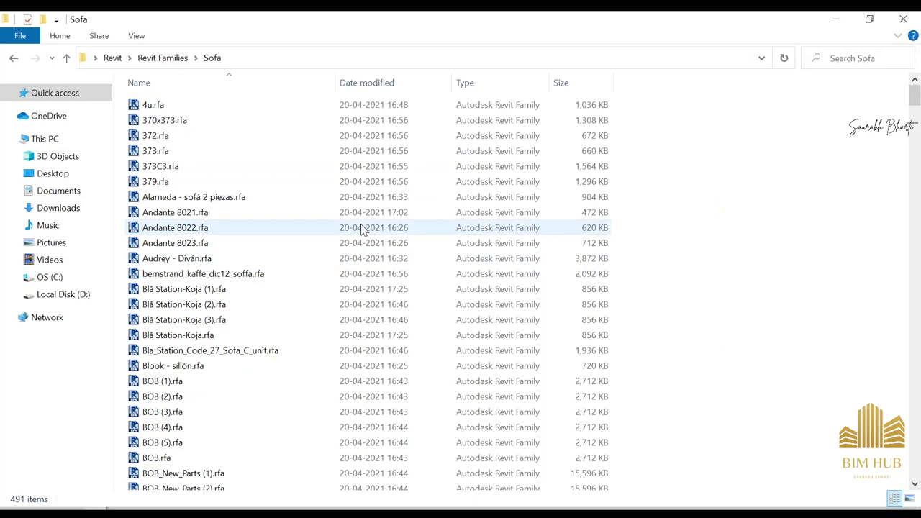
Display the Sofa folder's files as large thumbnail icons
right_click(664, 190)
mouse_move(687, 197)
click(628, 203)
Select Boxer SA-289.jpg and the Furniture_Chairs-Stools-Benches_Swedese_Novell-3-Seat.rfa family in the Sofa folder
scroll(490, 288, down, 10)
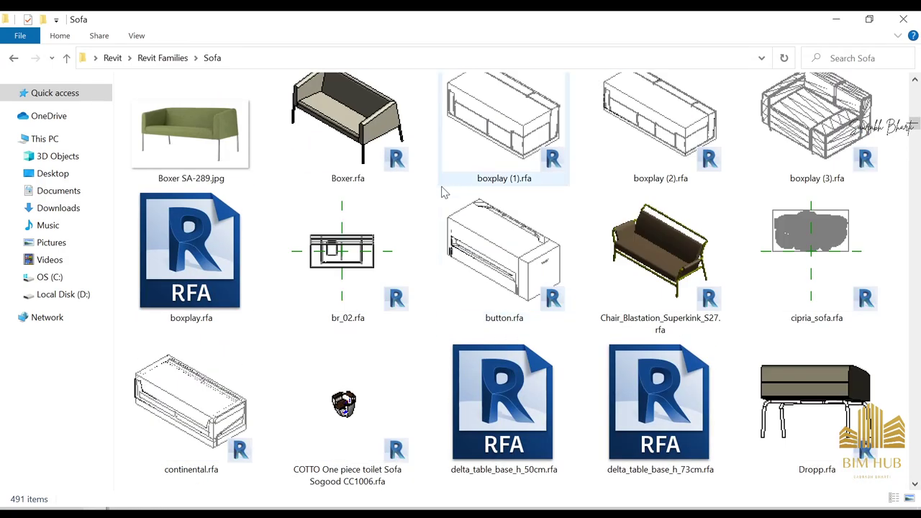
scroll(444, 192, down, 5)
scroll(288, 237, up, 5)
click(217, 131)
scroll(759, 387, down, 1)
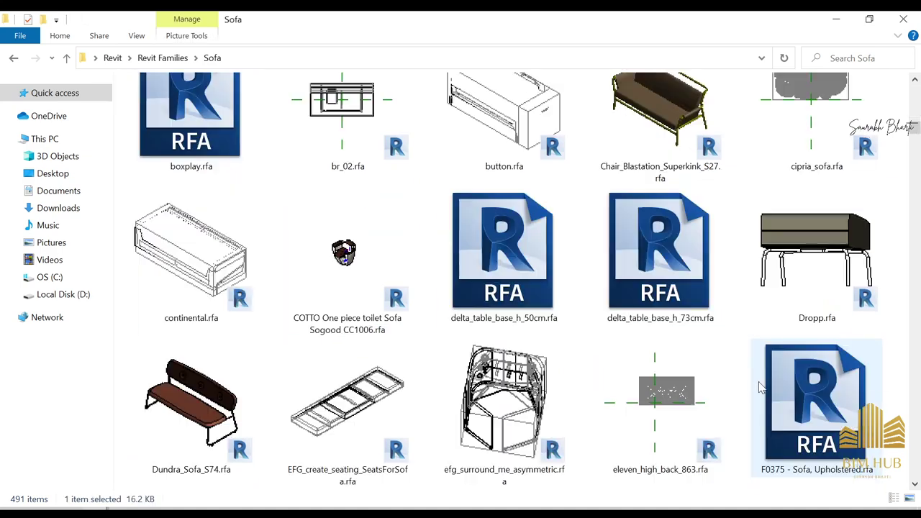
scroll(503, 288, down, 3)
scroll(373, 314, up, 2)
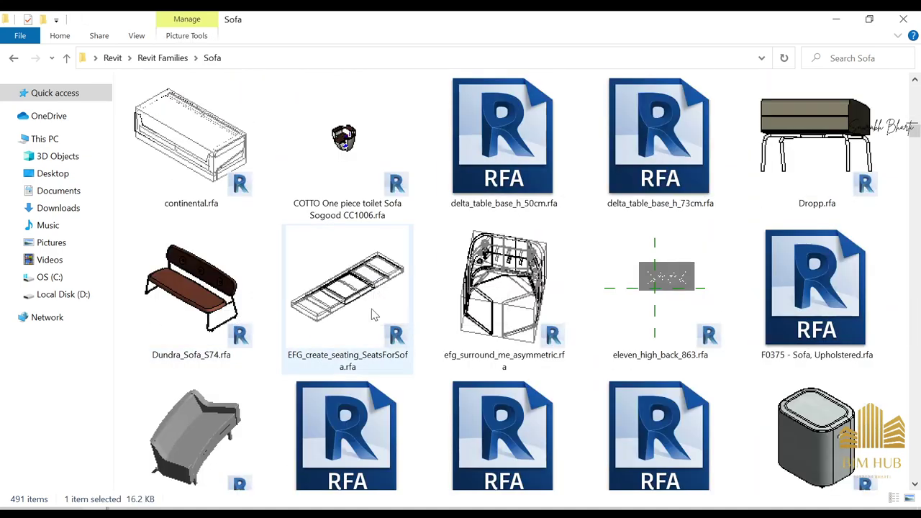
scroll(533, 317, down, 15)
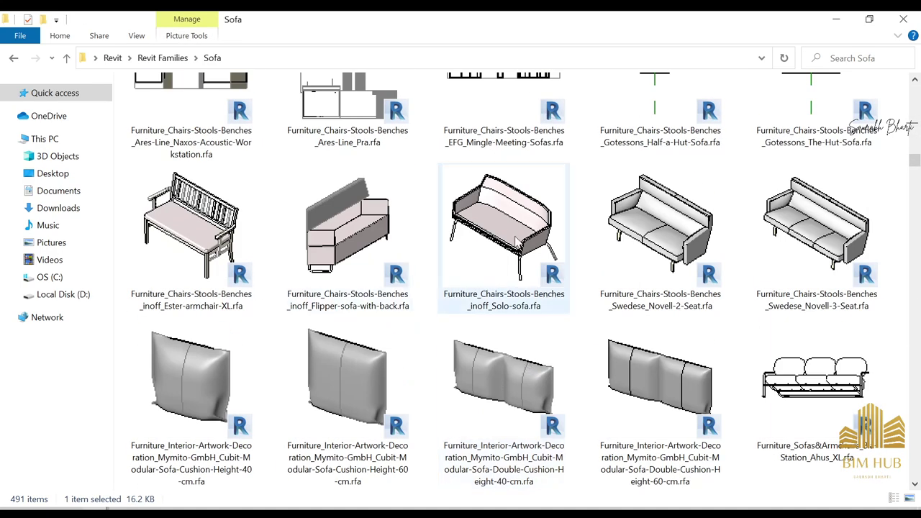
ctrl+click(810, 250)
Add the Furniture_Sofas-Armchairs_NC-Nordic-Care_Elin-359.rfa family to the selected files
scroll(576, 306, down, 10)
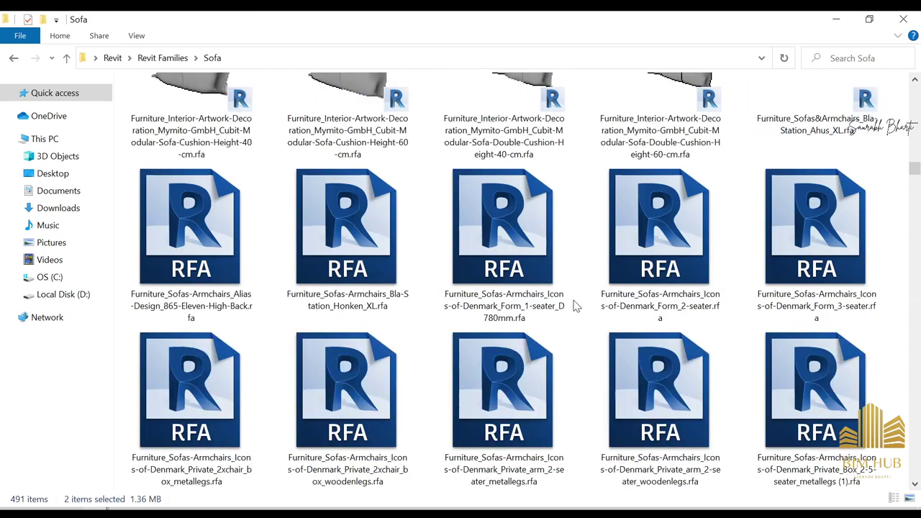
scroll(582, 314, down, 5)
scroll(581, 315, down, 10)
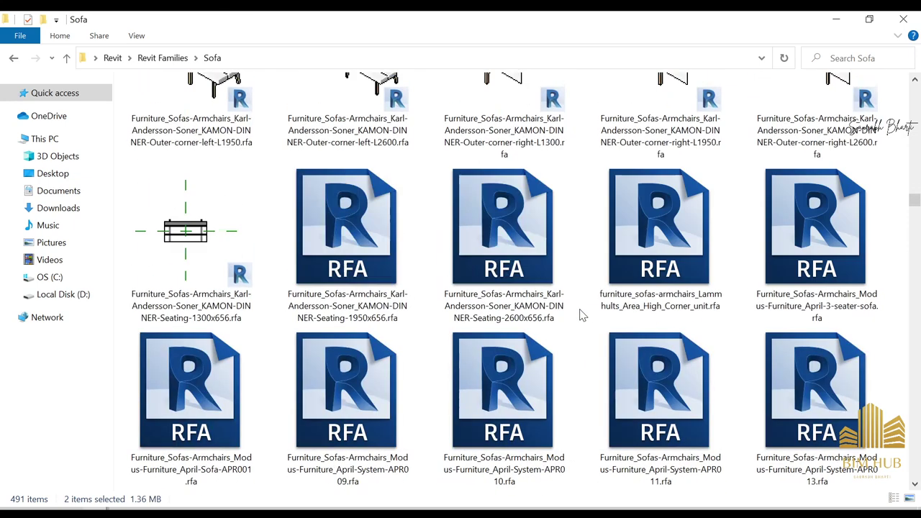
scroll(554, 317, down, 12)
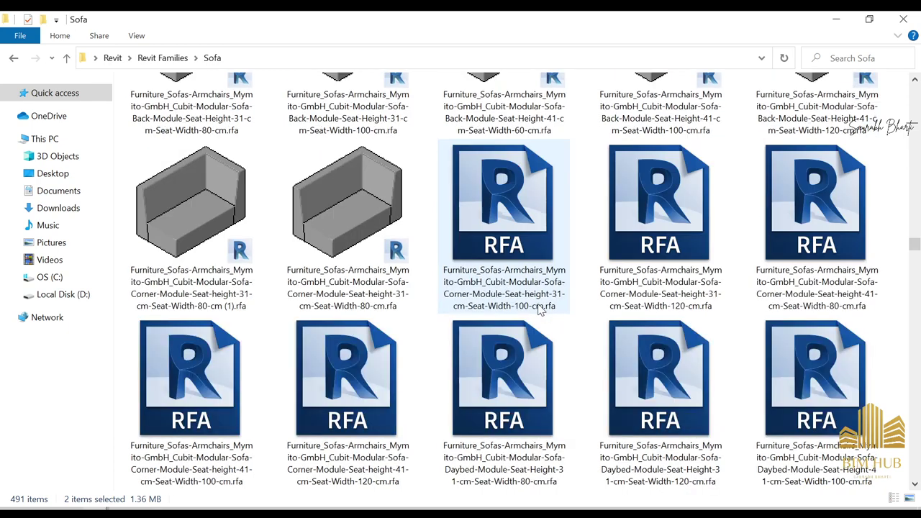
scroll(529, 315, down, 5)
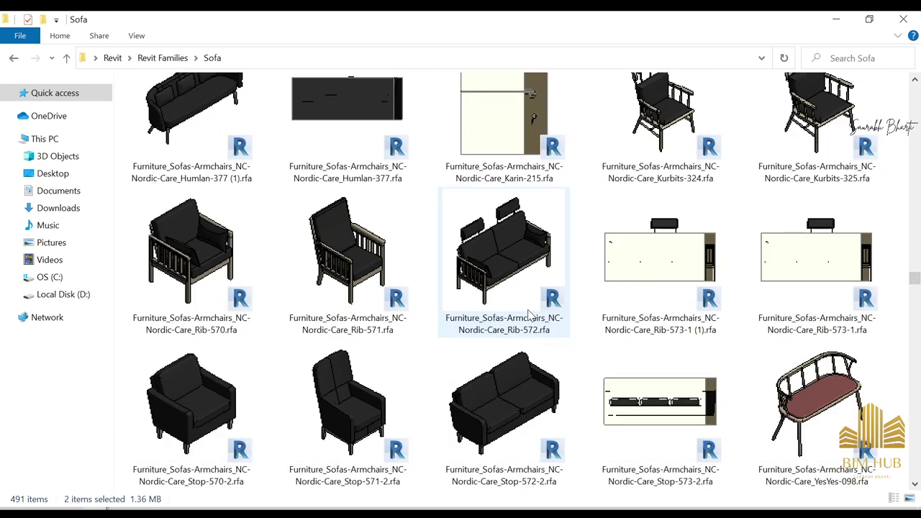
scroll(530, 315, up, 6)
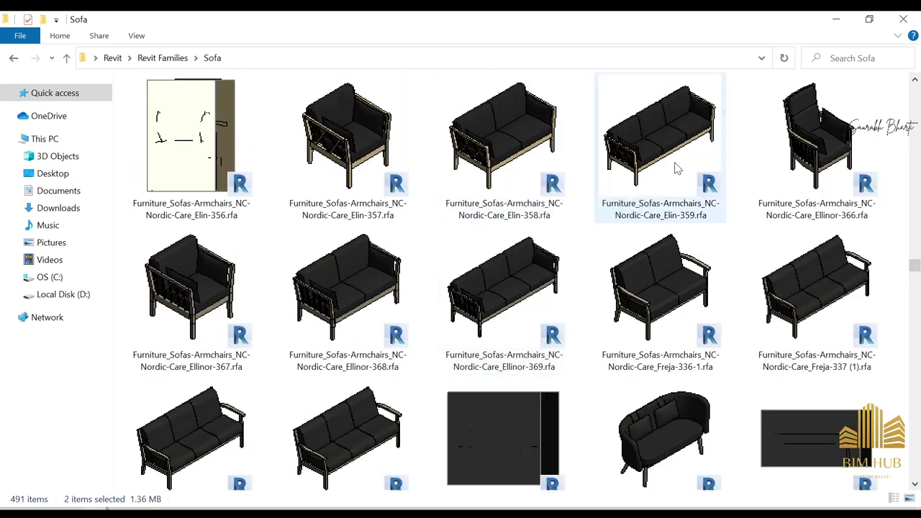
scroll(571, 264, down, 5)
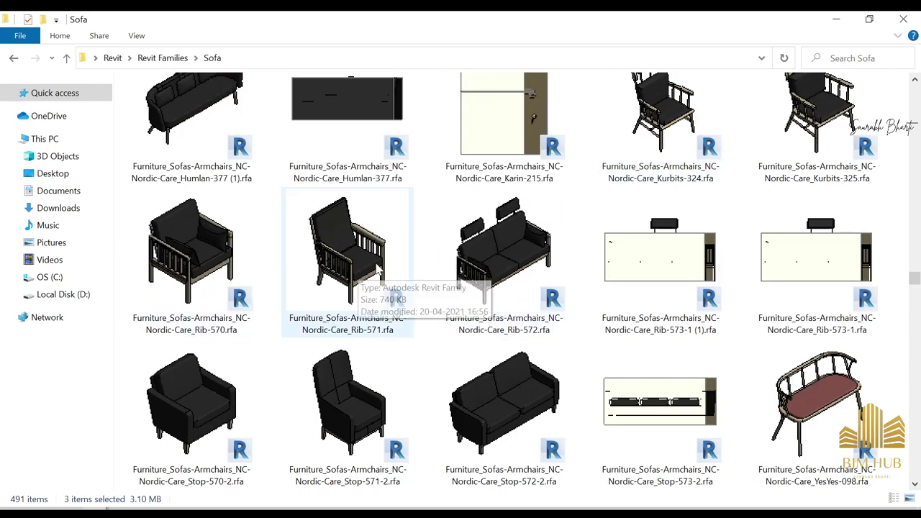
Add the two Rubelli sofas, TRIENNALE-SOFA-2.rfa and PALAZZO-SOFA.rfa, to the selected files
scroll(381, 230, down, 3)
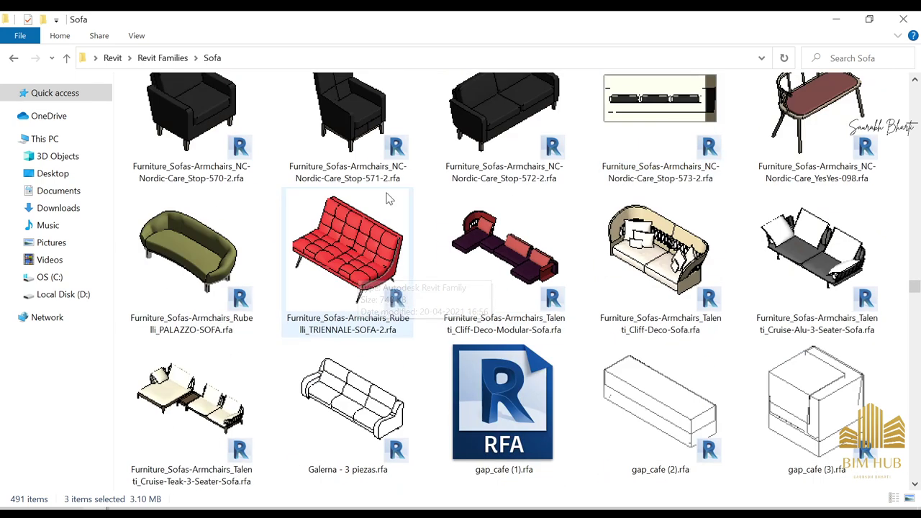
ctrl+click(374, 269)
ctrl+click(239, 269)
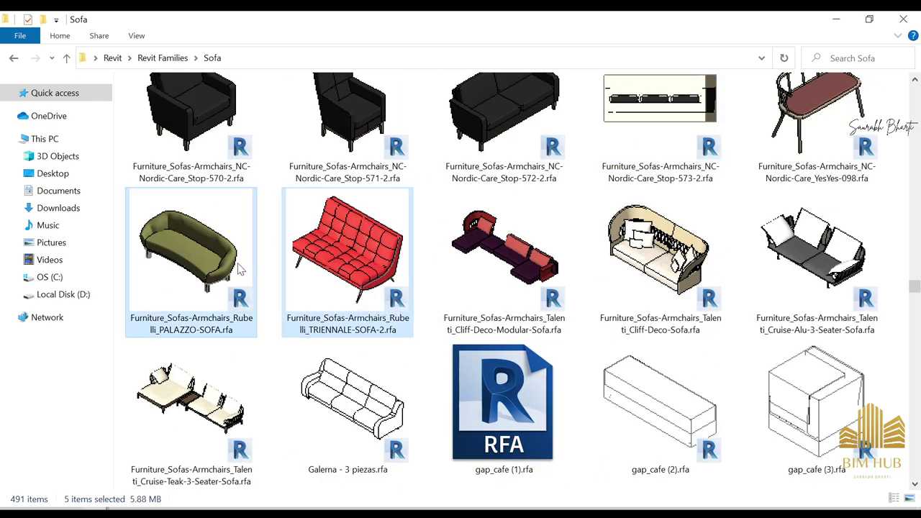
Add the Talenti Cliff-Deco-Sofa, Cruise-Alu-3-Seater-Sofa and Cruise-Teak-3-Seater-Sofa families to the selected files
ctrl+click(671, 262)
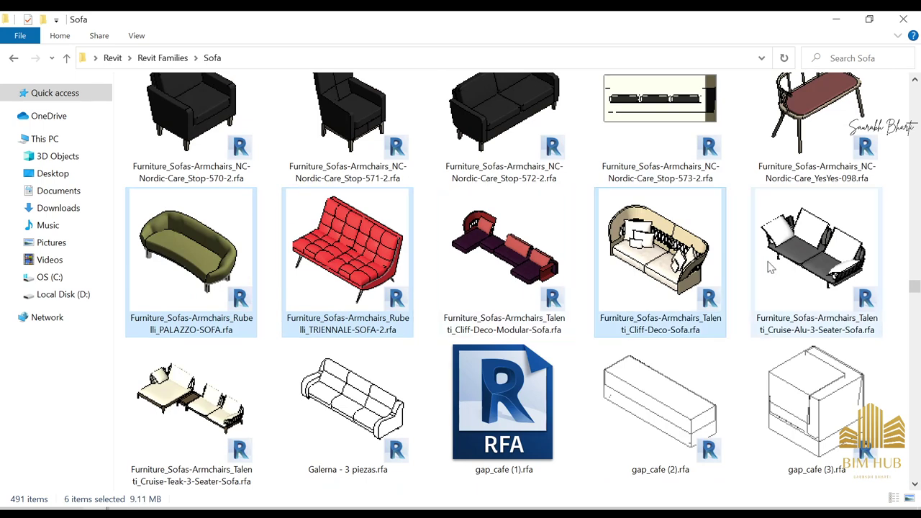
ctrl+click(858, 267)
scroll(648, 328, down, 5)
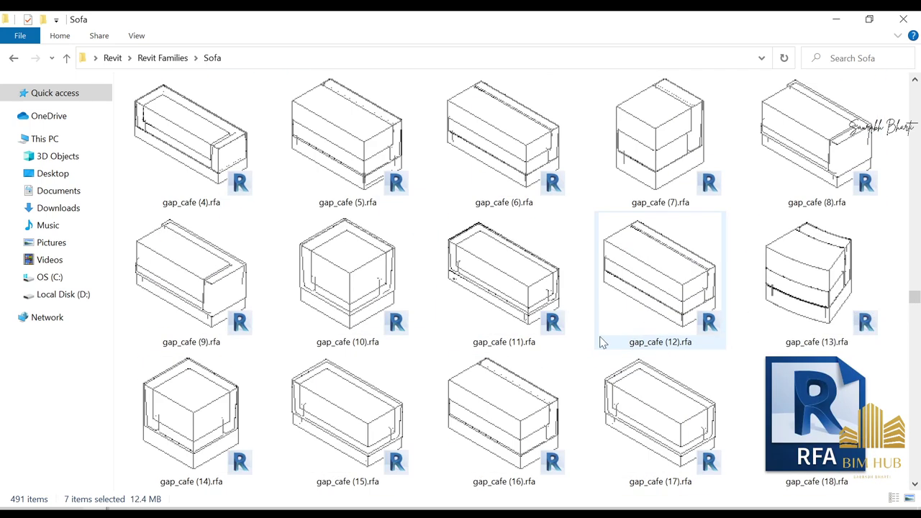
scroll(603, 341, up, 5)
scroll(436, 338, down, 3)
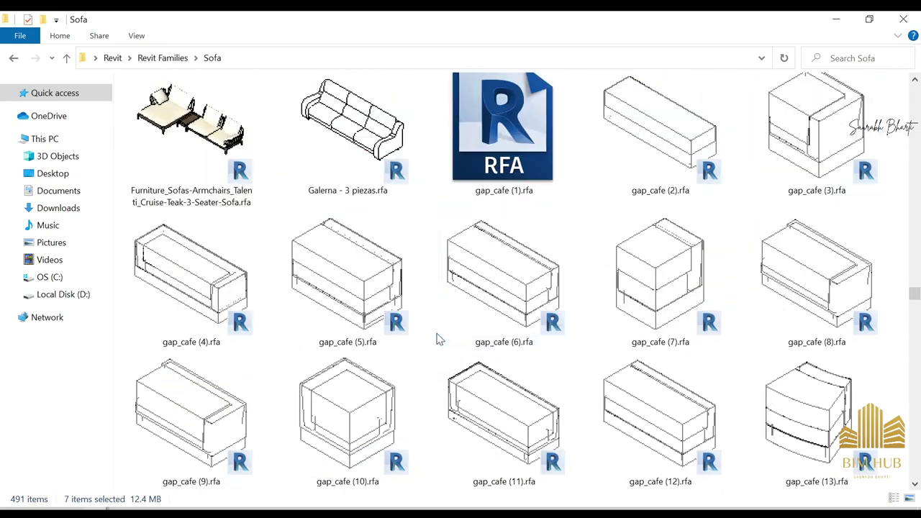
ctrl+click(252, 193)
Look through the remaining thumbnails to the end of the Sofa folder and copy the selected files
scroll(380, 208, down, 15)
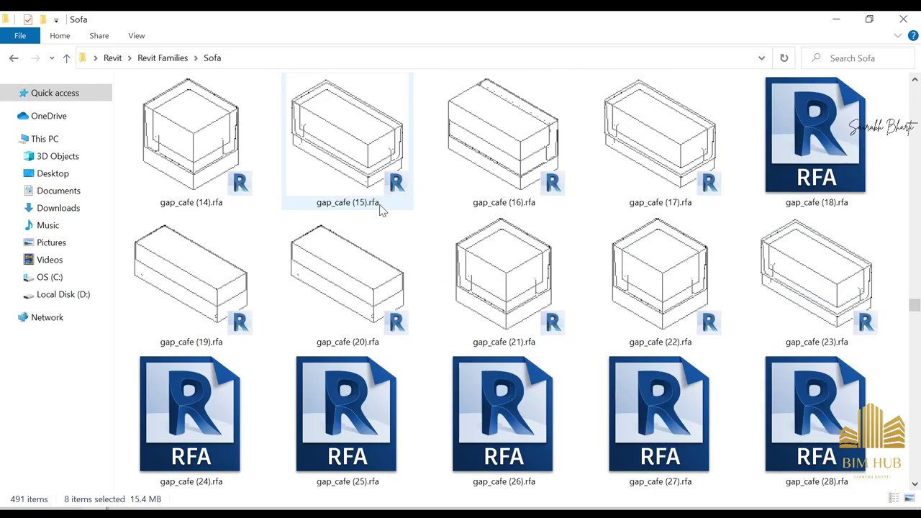
scroll(555, 220, down, 20)
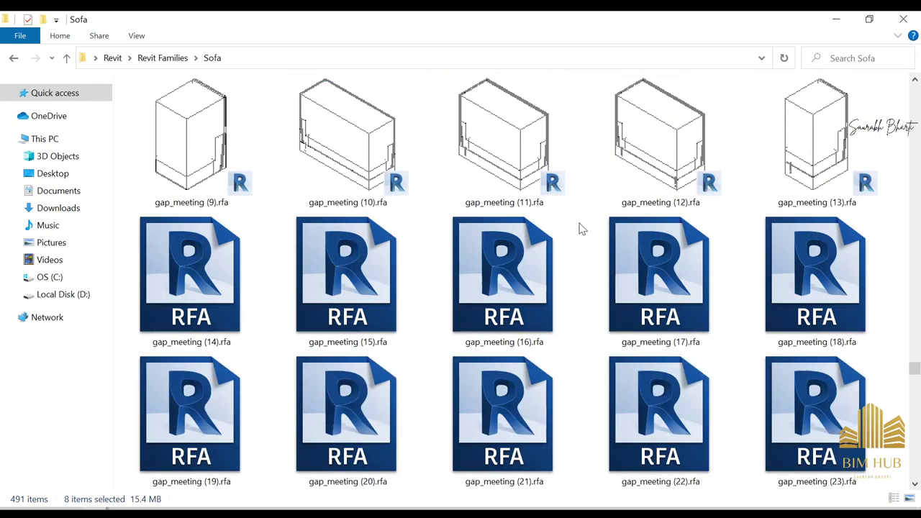
scroll(588, 235, up, 2)
scroll(590, 238, down, 20)
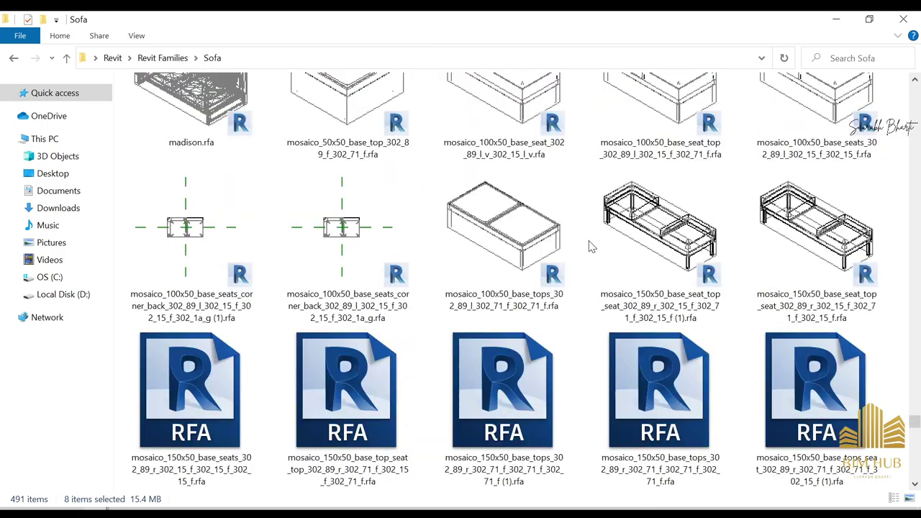
scroll(599, 244, down, 10)
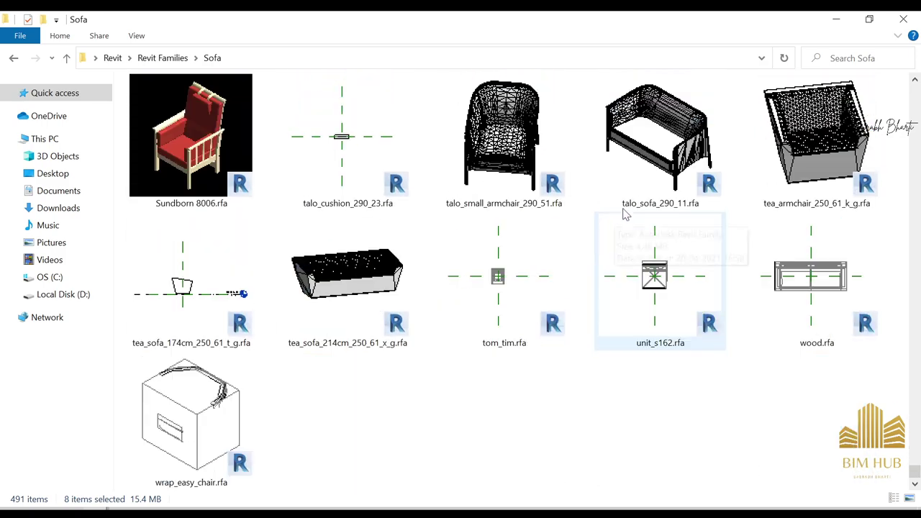
Minimize the open windows and create a new folder named sofa on the desktop
click(834, 21)
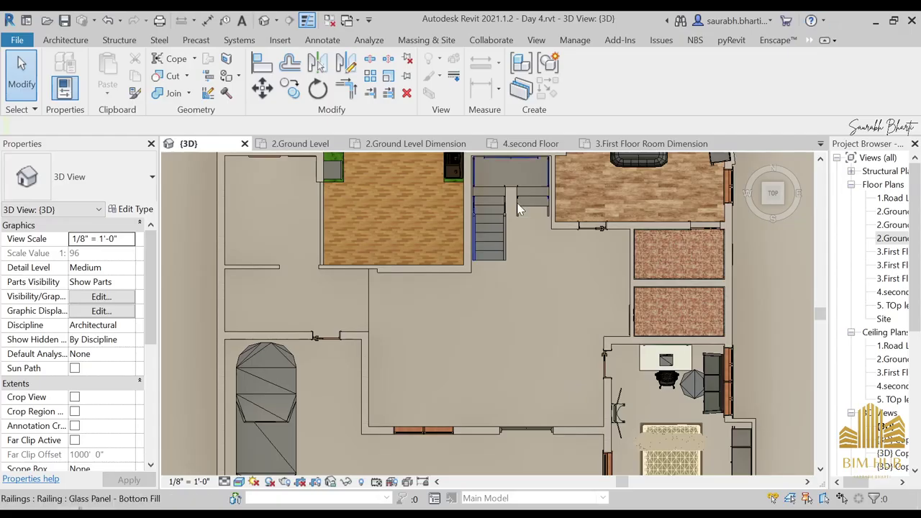
click(874, 22)
right_click(295, 179)
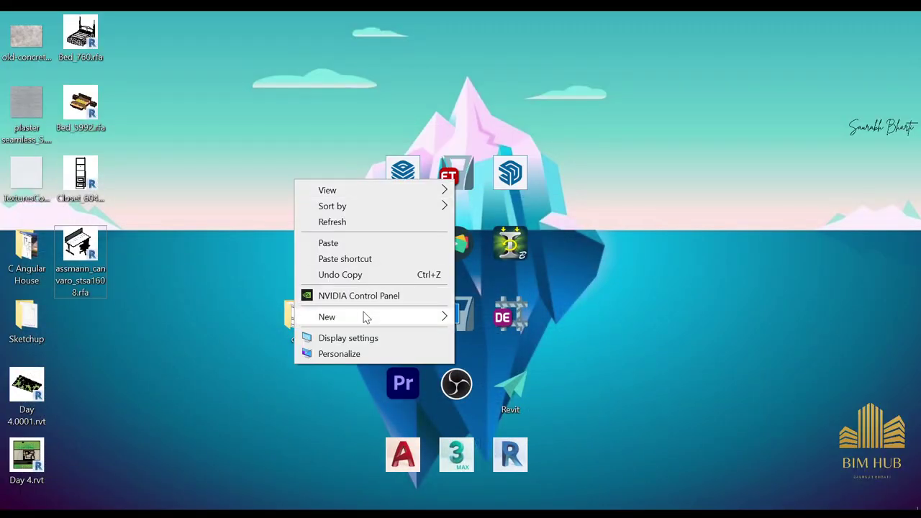
mouse_move(365, 317)
click(540, 322)
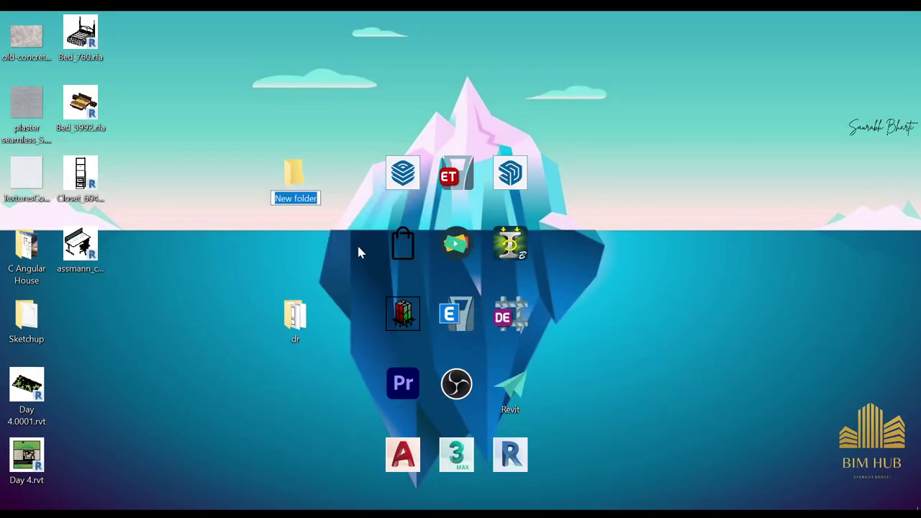
text(sofa)
key(Return)
Open the new sofa folder and paste the copied sofa files into it
key(Return)
key(ctrl+v)
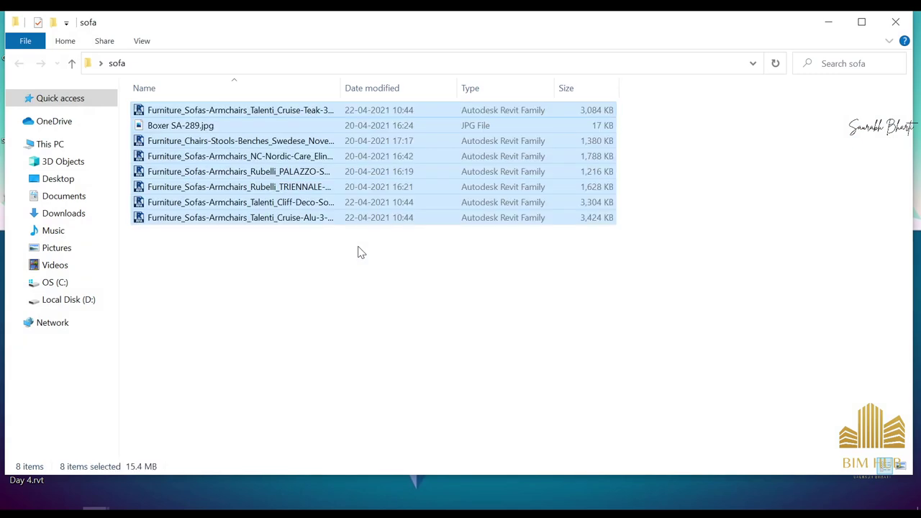
click(358, 252)
Preview the Boxer SA-289.jpg image, close it and delete the file from the sofa folder
click(342, 128)
double_click(342, 128)
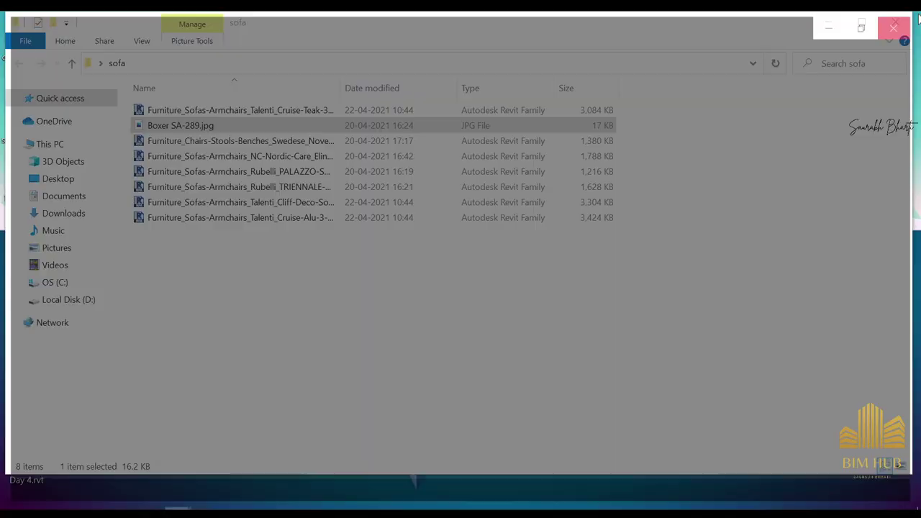
click(904, 21)
key(Delete)
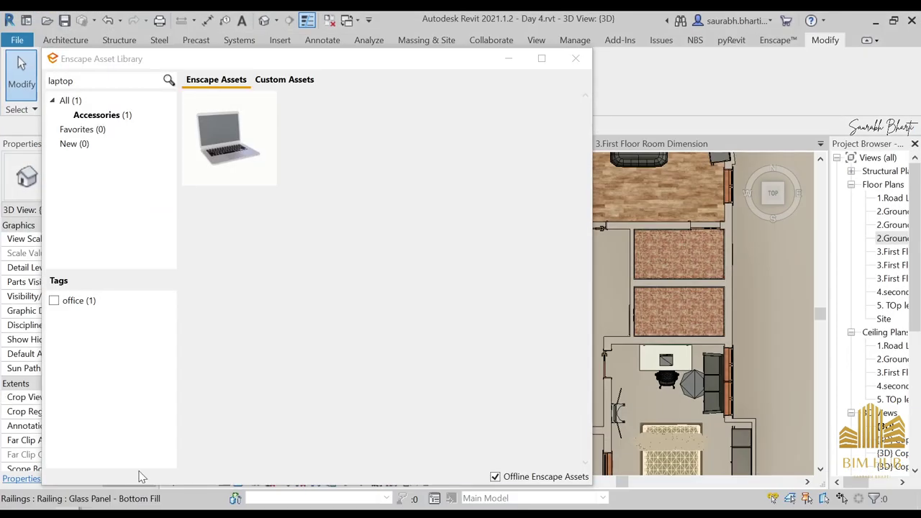
Return to Revit, close the Enscape Asset Library and load all seven families from the sofa folder into the project
click(576, 65)
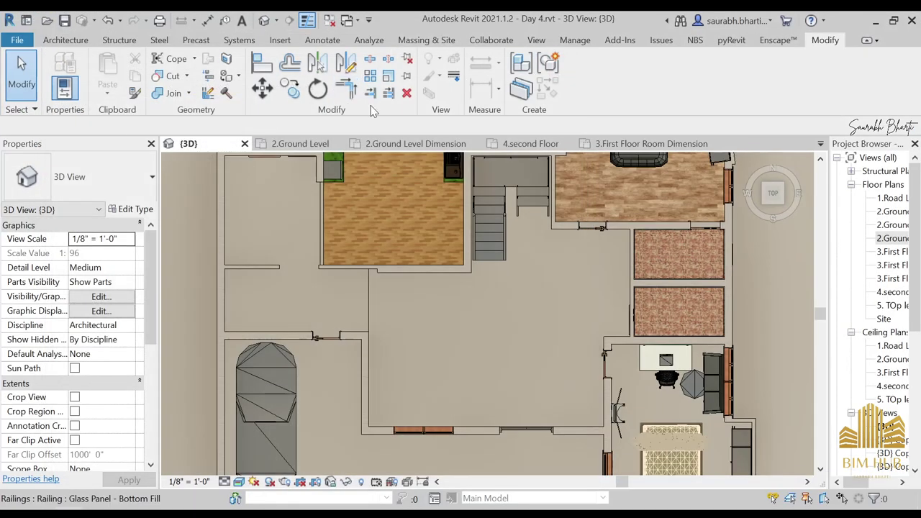
scroll(324, 288, down, 5)
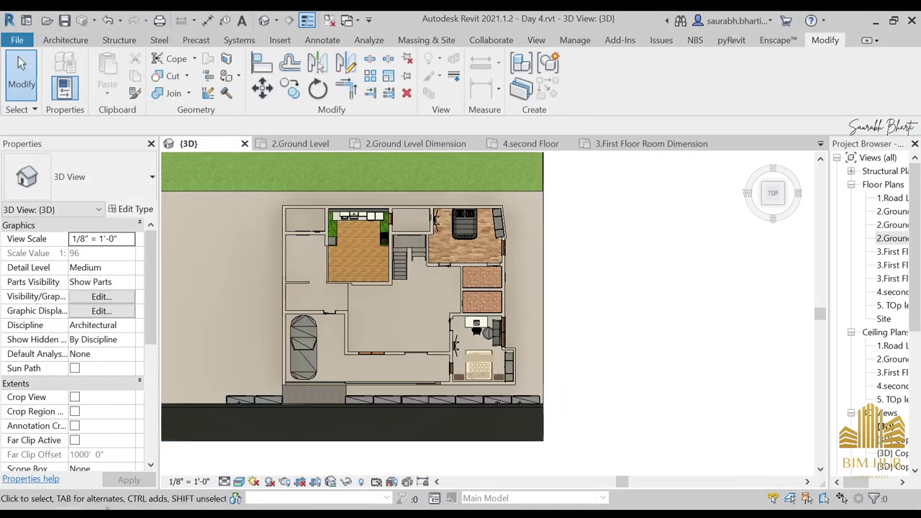
click(694, 461)
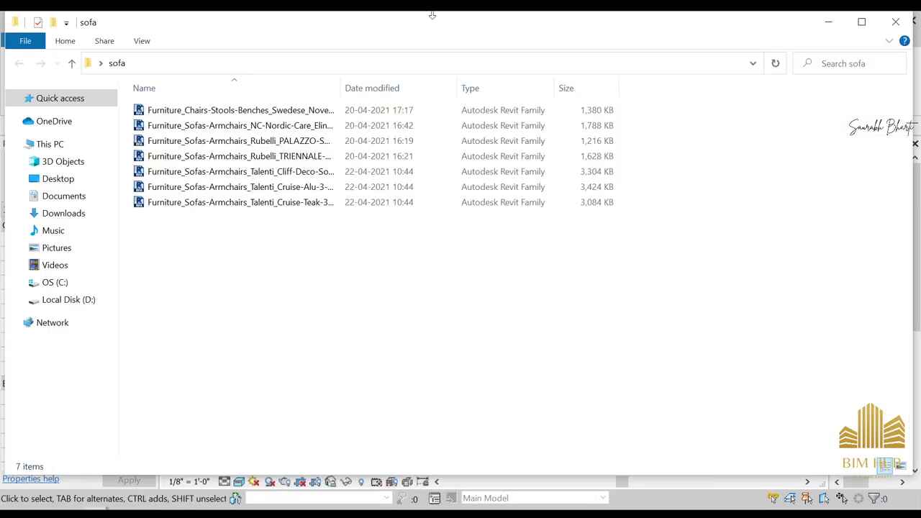
drag(439, 22, 909, 99)
drag(867, 348, 770, 161)
drag(753, 214, 471, 273)
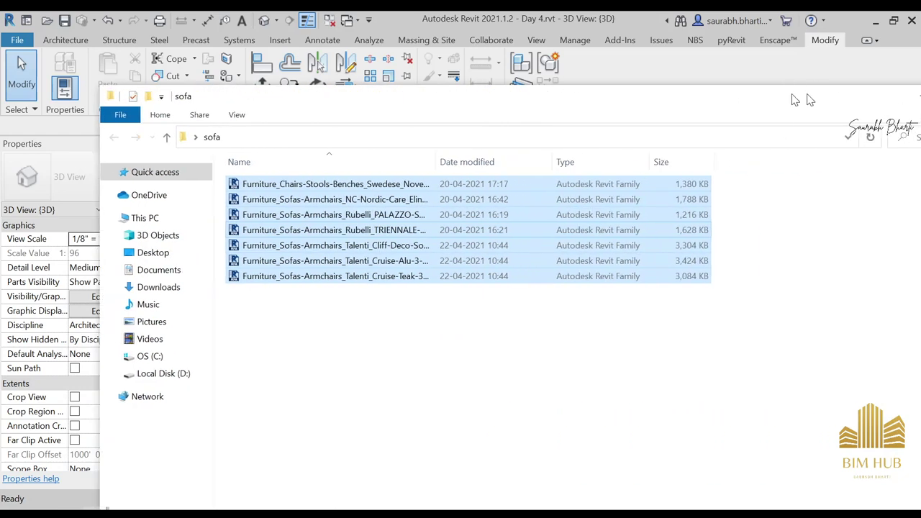
click(821, 96)
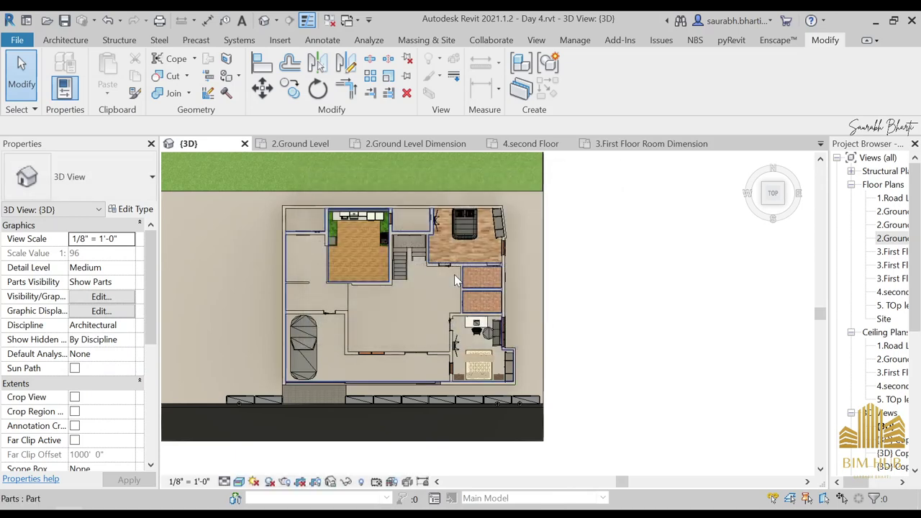
Place the Rubelli PALAZZO sofa, Metal finish detail - 56-Satin brass, in the central ground-floor room along the wood-floored kitchen's wall
scroll(367, 322, up, 4)
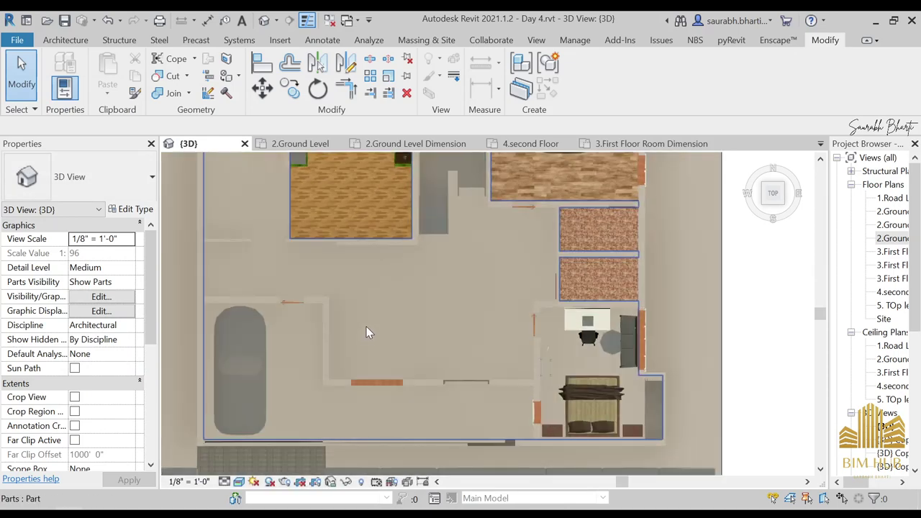
click(81, 42)
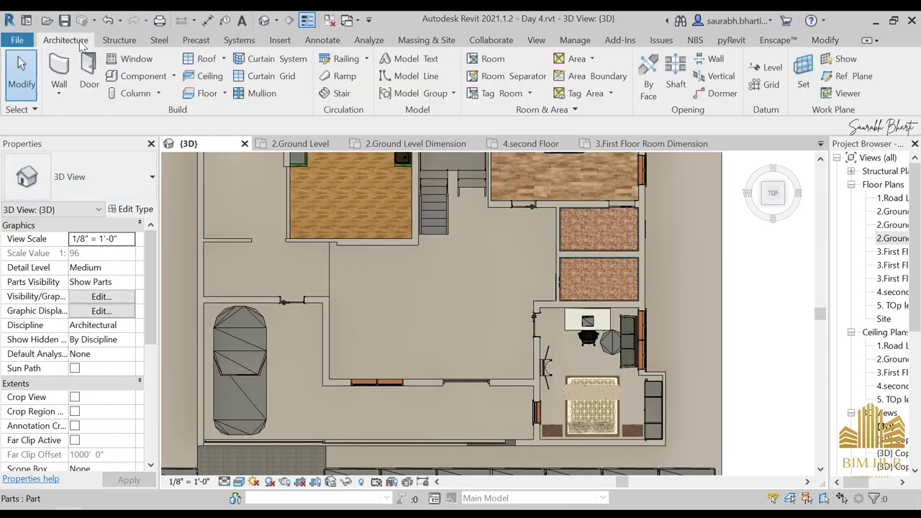
click(140, 75)
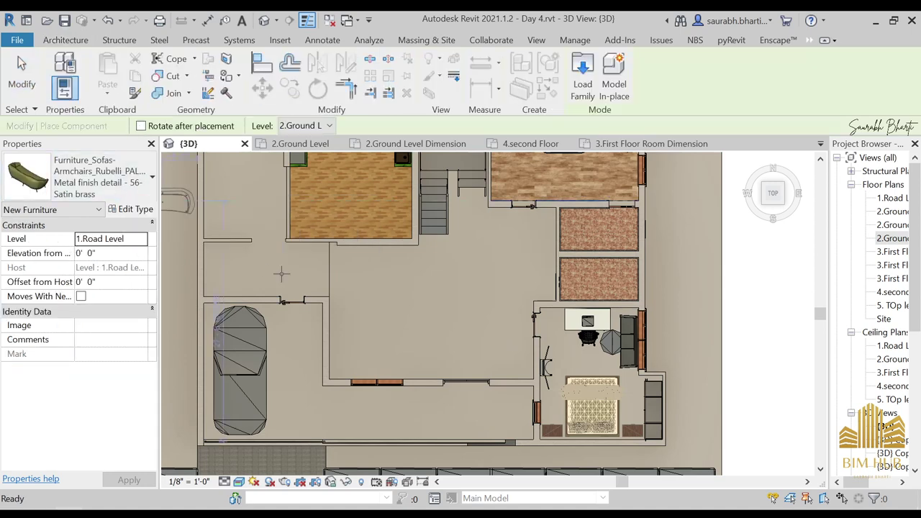
scroll(413, 340, up, 2)
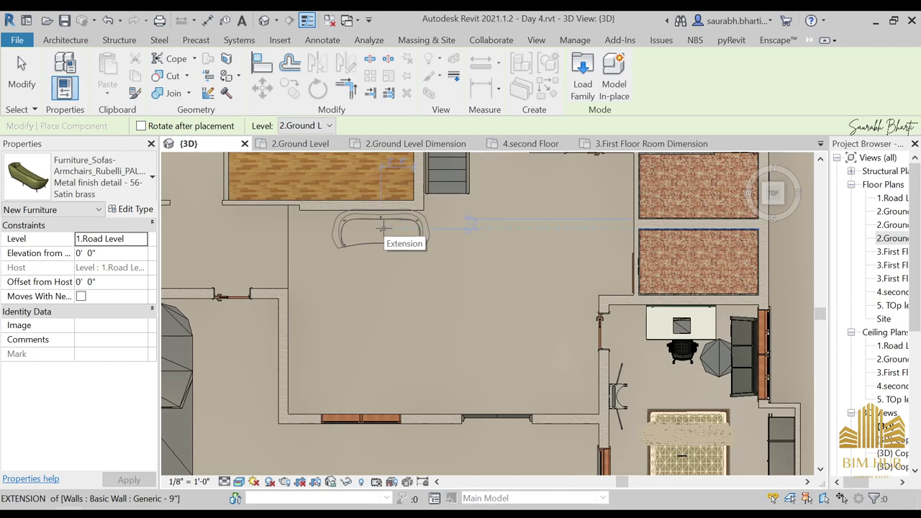
click(384, 233)
scroll(576, 263, down, 2)
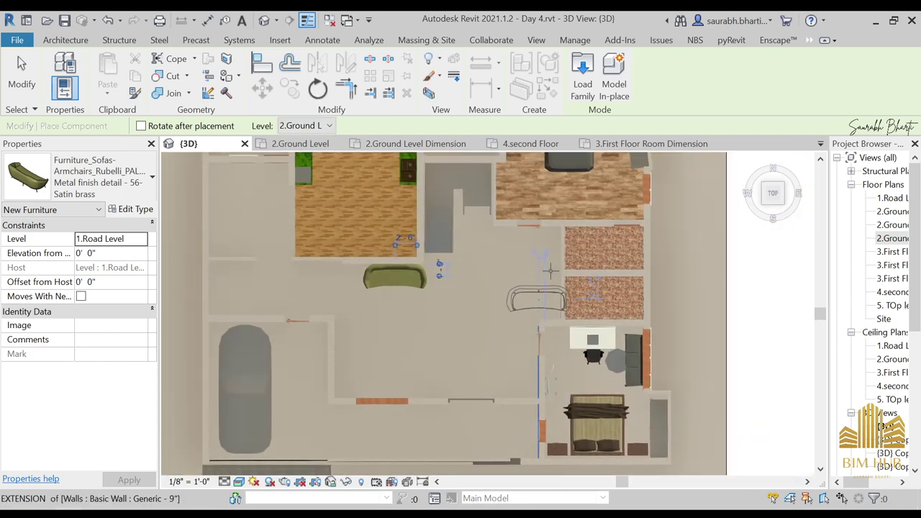
Finish placing the green sofa in the central room and leave the Component command
scroll(502, 306, up, 1)
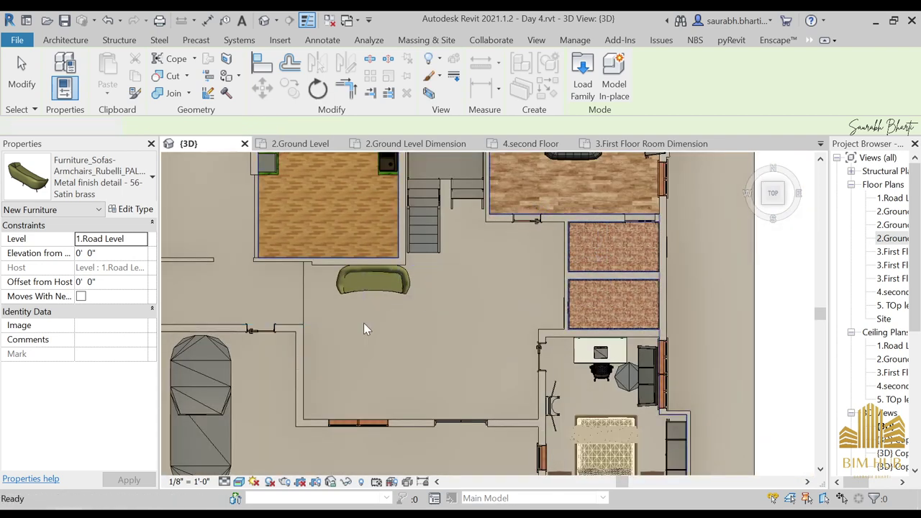
key(Escape)
key(Escape)
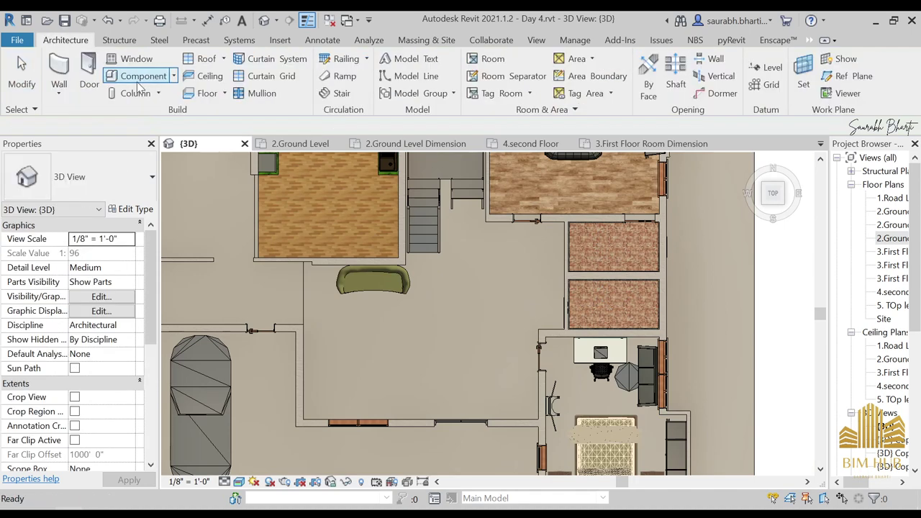
click(137, 76)
click(79, 177)
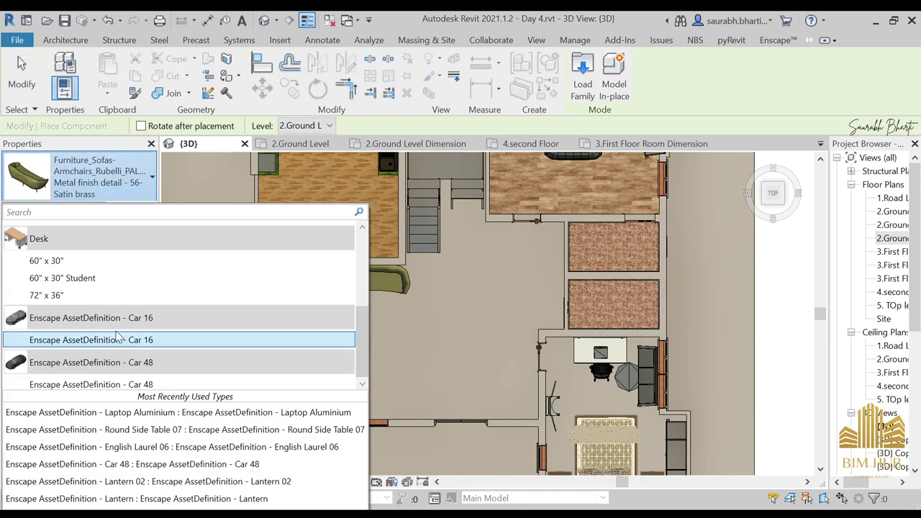
click(124, 340)
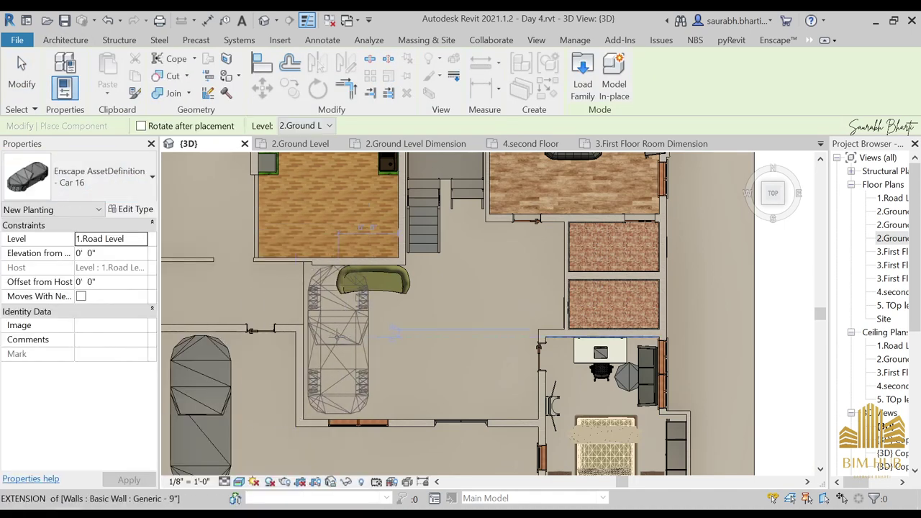
key(Escape)
key(Escape)
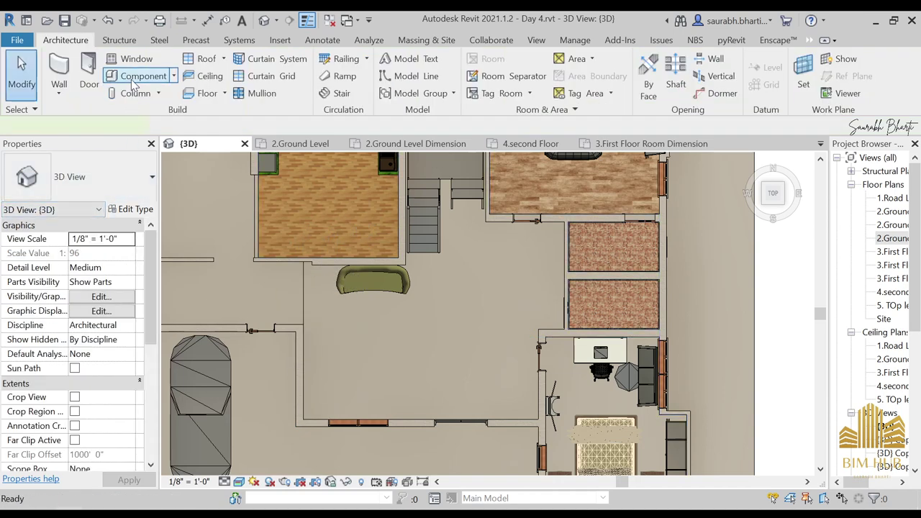
click(137, 76)
click(79, 176)
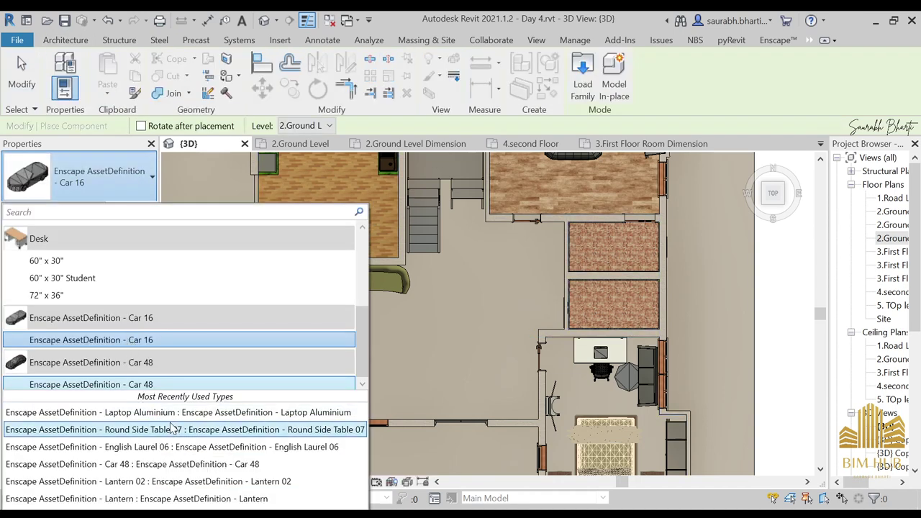
click(173, 429)
key(Escape)
key(Escape)
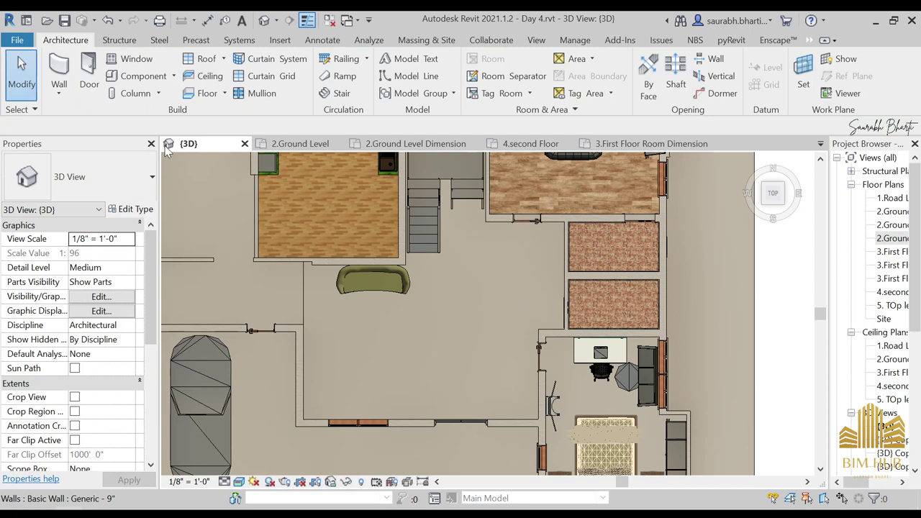
Look through the list of placeable component types for the loaded sofa families, then leave the Component command
click(144, 78)
click(111, 189)
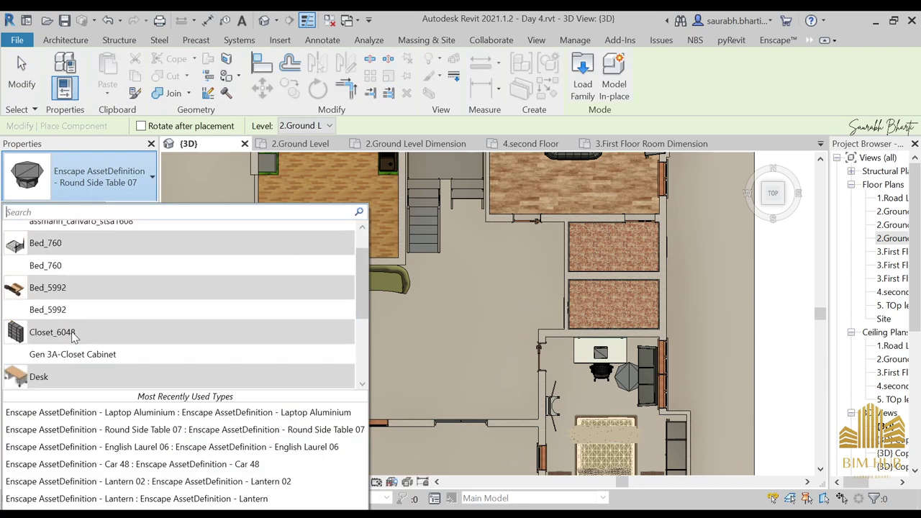
scroll(84, 321, up, 1)
scroll(96, 288, down, 3)
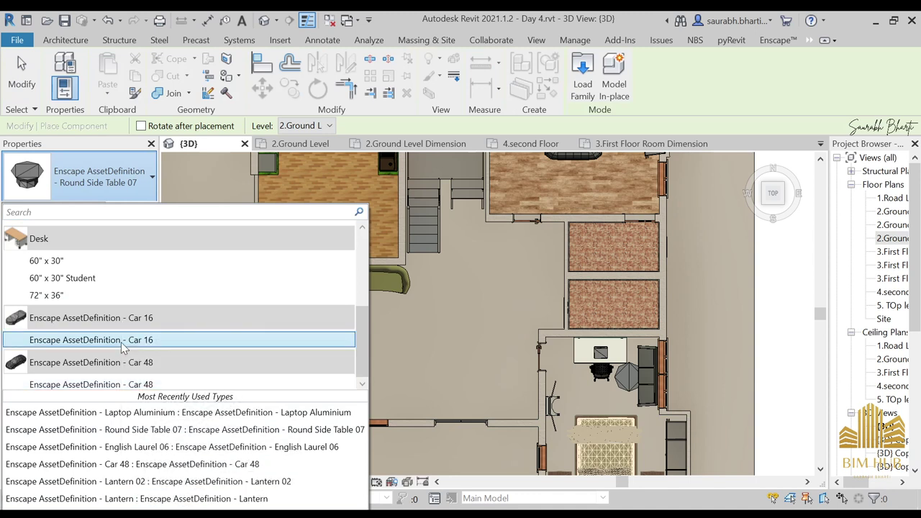
drag(364, 335, 290, 256)
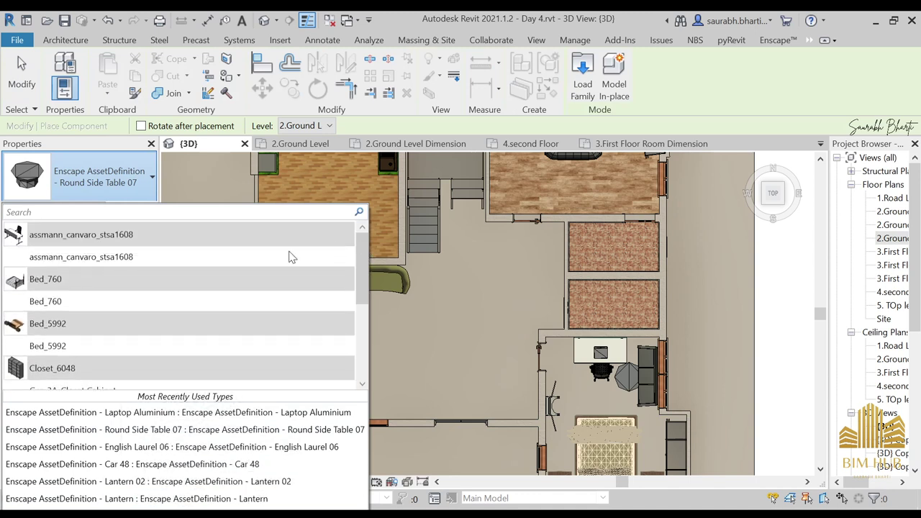
click(144, 257)
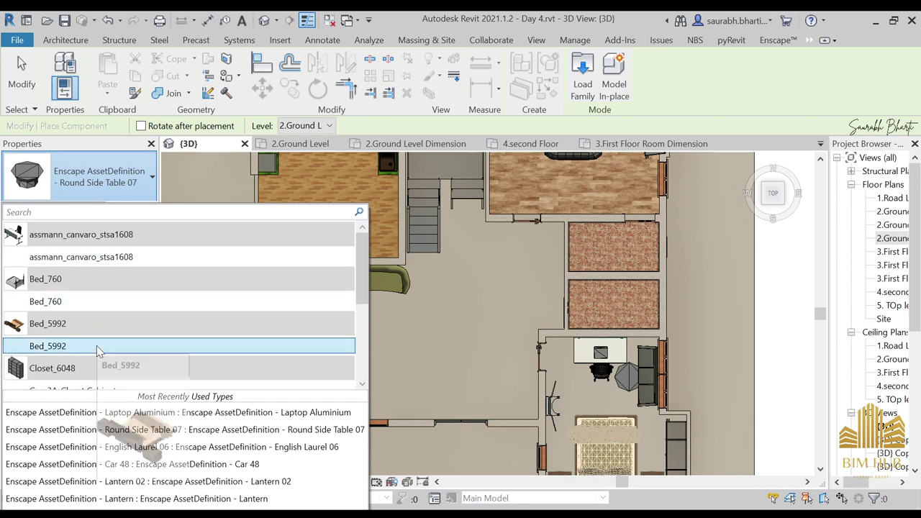
scroll(124, 359, down, 3)
scroll(123, 358, down, 2)
scroll(123, 358, up, 1)
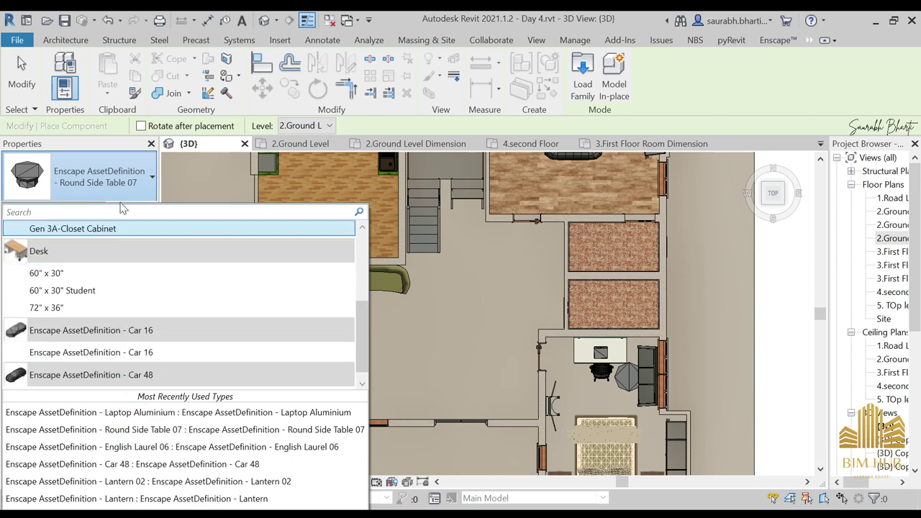
click(122, 195)
key(Escape)
key(Escape)
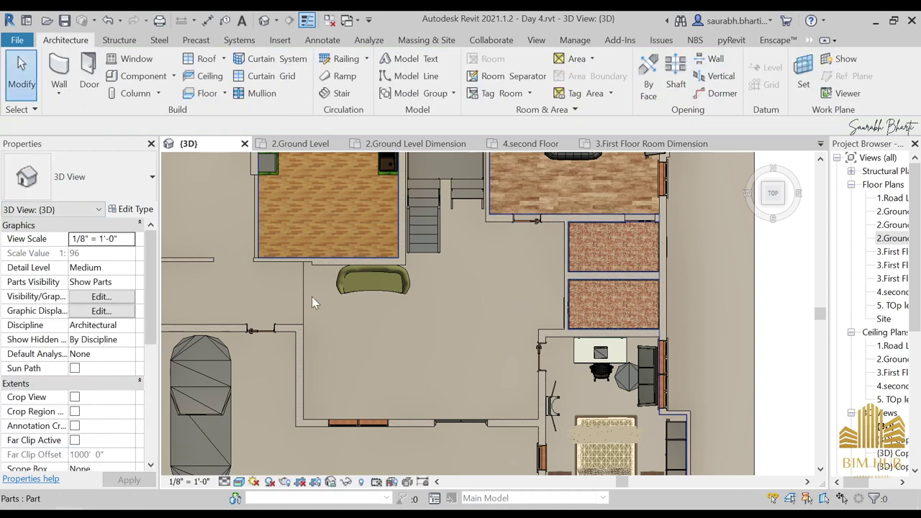
click(168, 77)
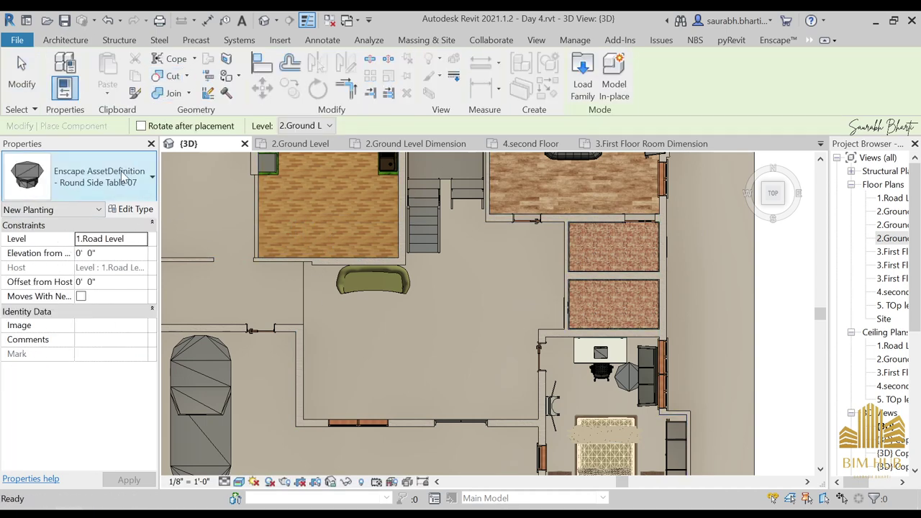
click(124, 180)
scroll(101, 310, down, 3)
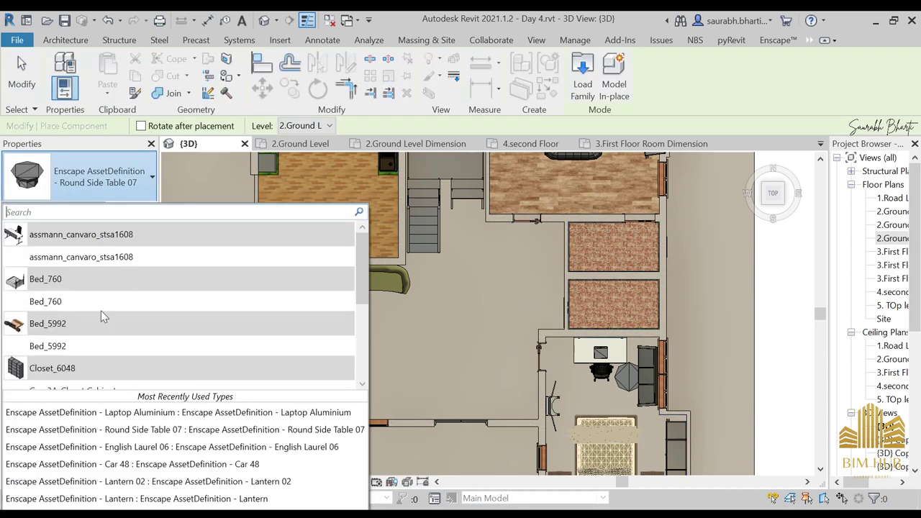
scroll(101, 310, up, 3)
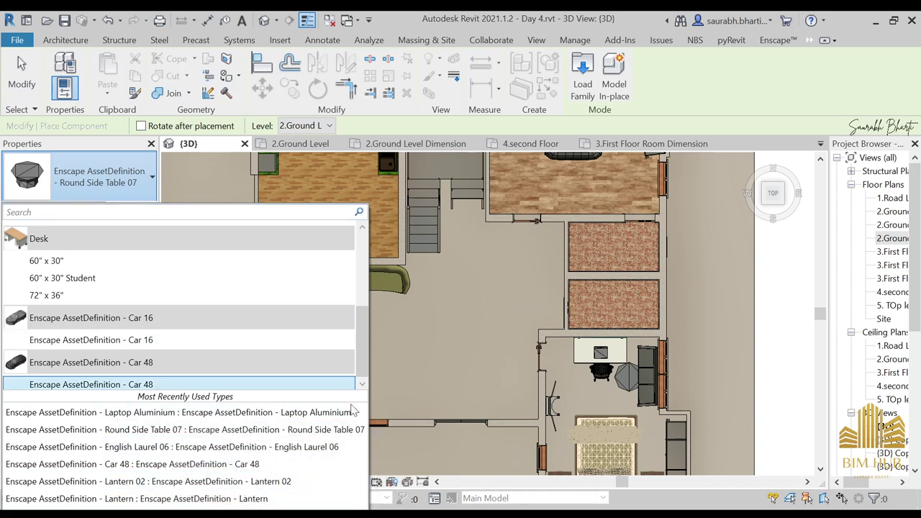
key(Escape)
key(Escape)
scroll(370, 413, up, 4)
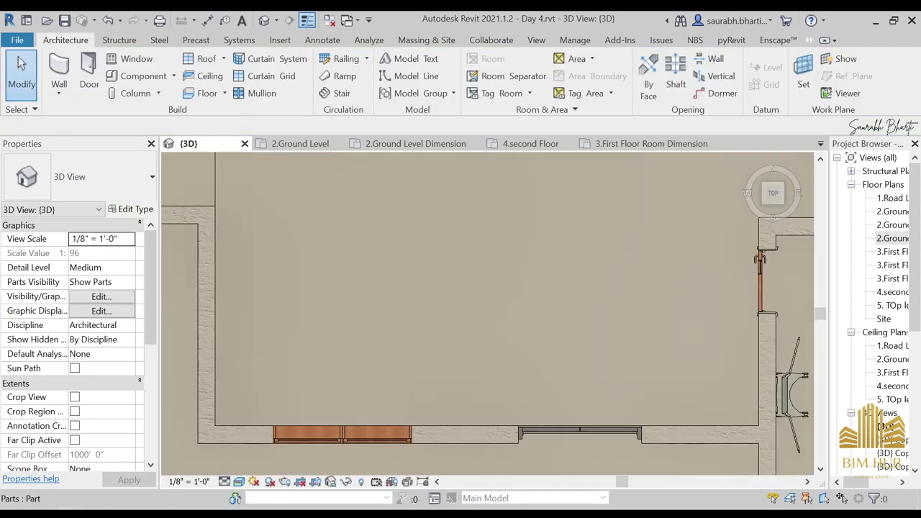
Bring up the sofa folder, show its family files as large icons and move its window clear of the central room
click(391, 453)
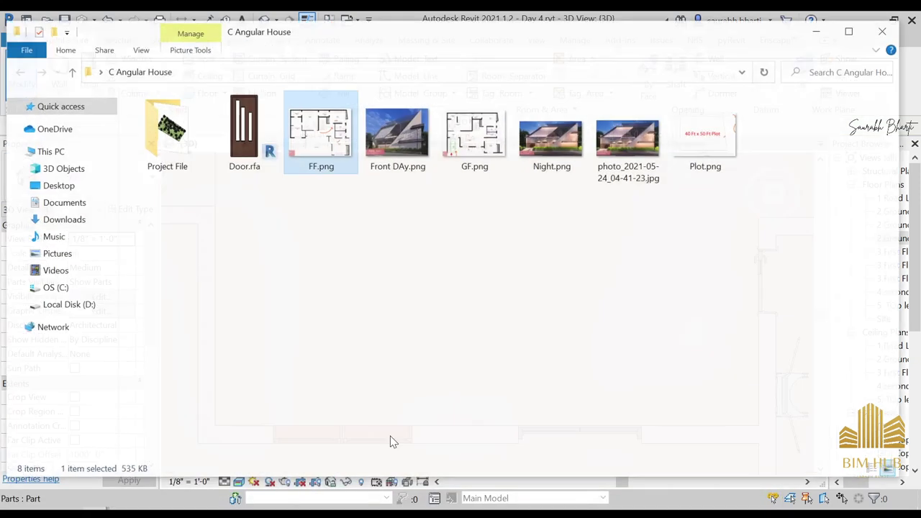
click(829, 23)
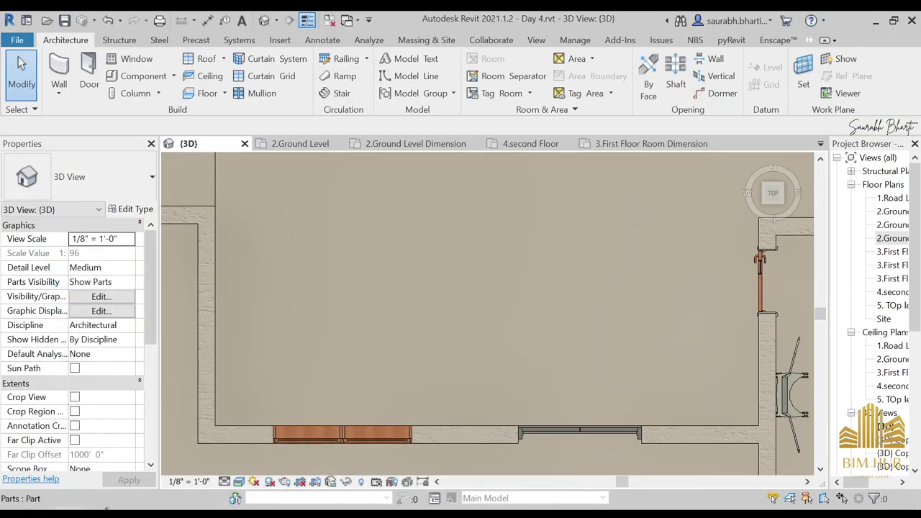
mouse_move(107, 508)
right_click(474, 376)
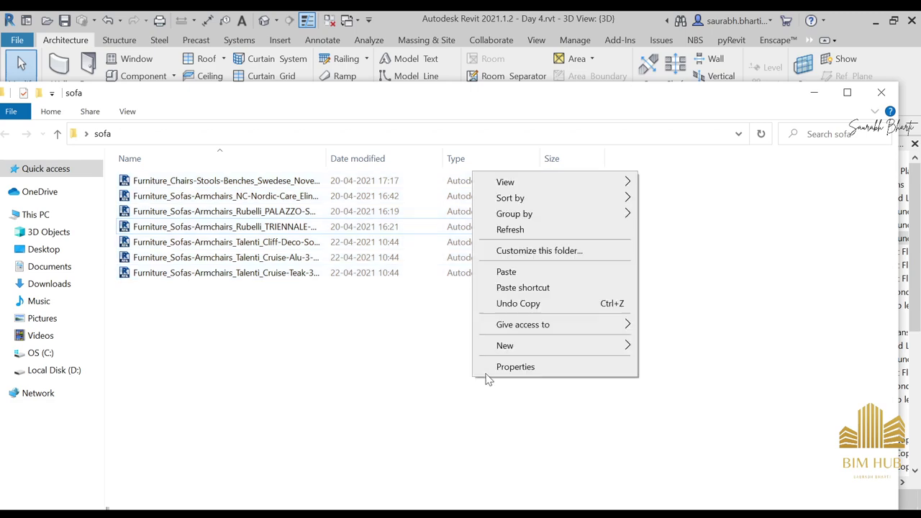
mouse_move(511, 182)
click(710, 197)
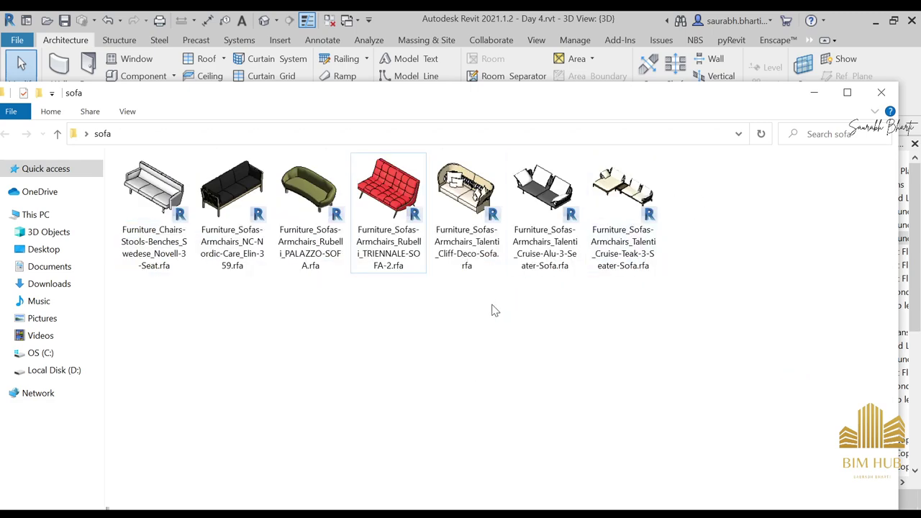
drag(500, 104, 773, 111)
drag(546, 110, 445, 333)
scroll(403, 224, down, 3)
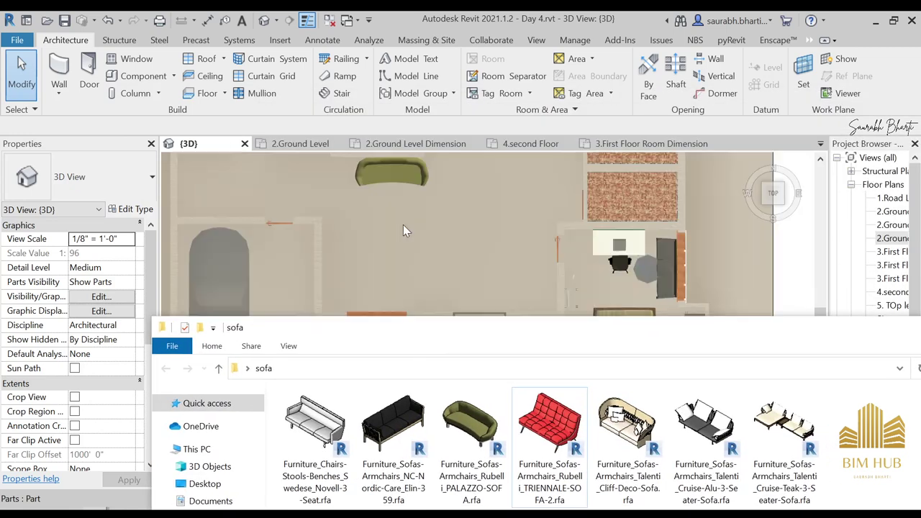
Delete the green Rubelli PALAZZO sofa from the central ground-floor room
click(404, 186)
click(410, 176)
key(Delete)
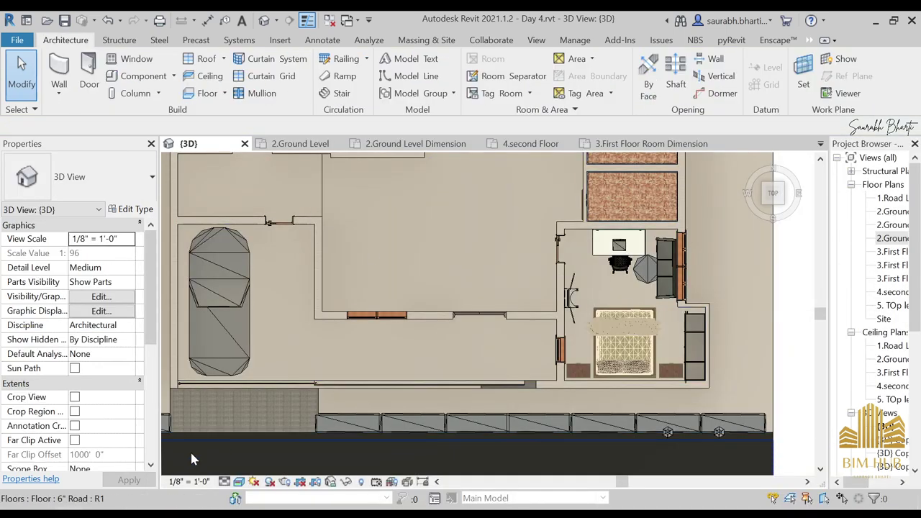
Try to bring the Talenti Cruise-Teak-3-Seater-Sofa.rfa family from the sofa folder into the central room
click(673, 467)
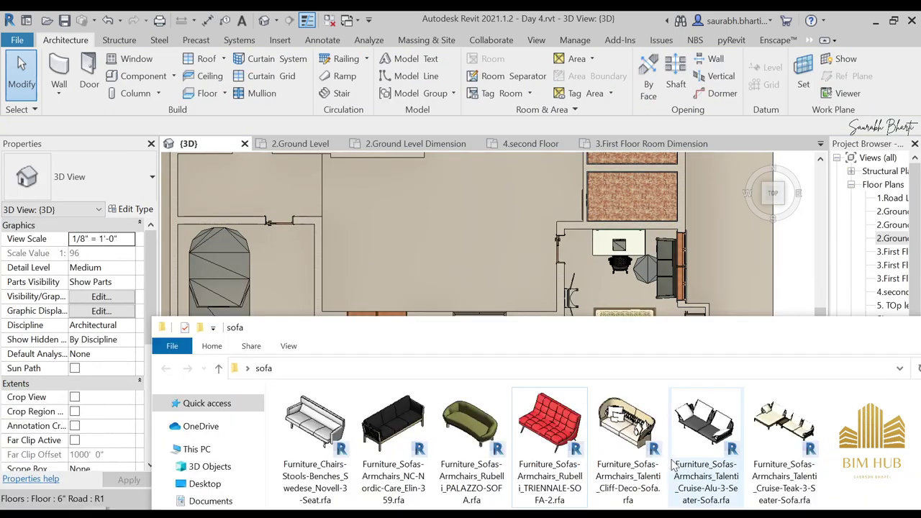
drag(783, 423, 399, 205)
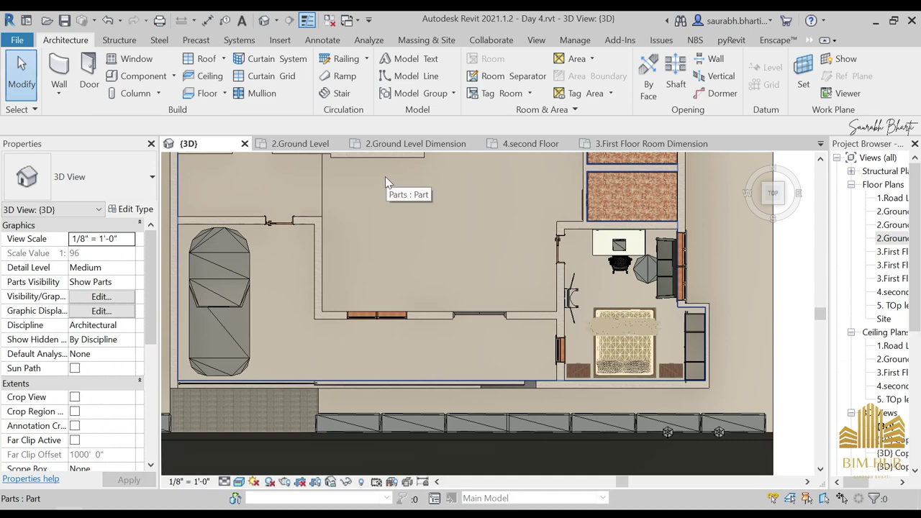
scroll(373, 227, down, 3)
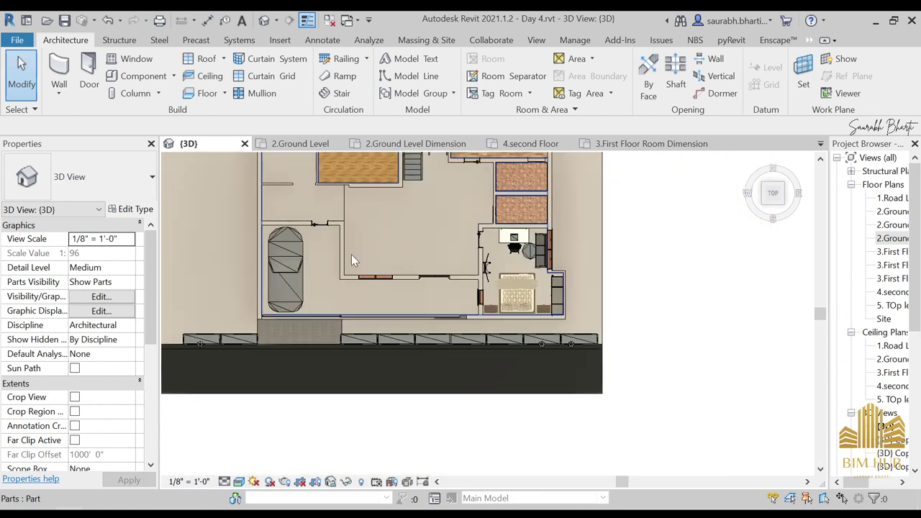
mouse_move(195, 487)
click(690, 455)
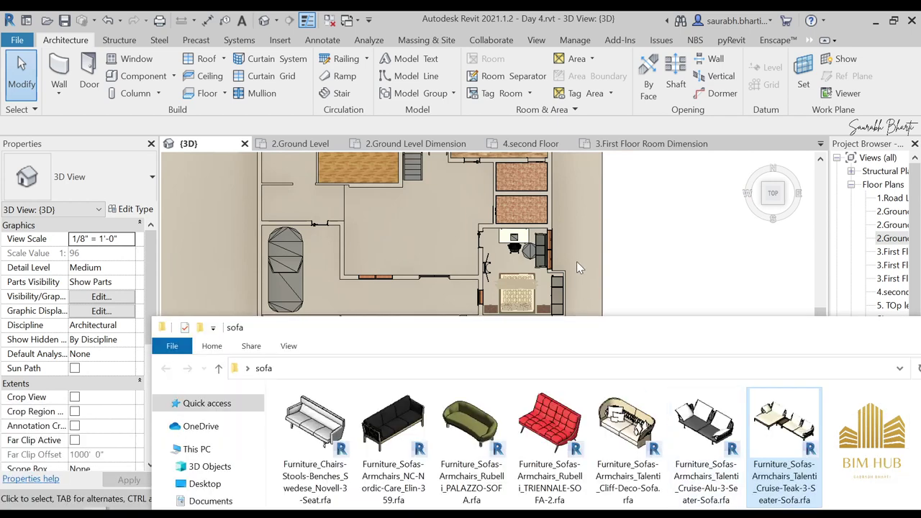
drag(400, 236, 400, 234)
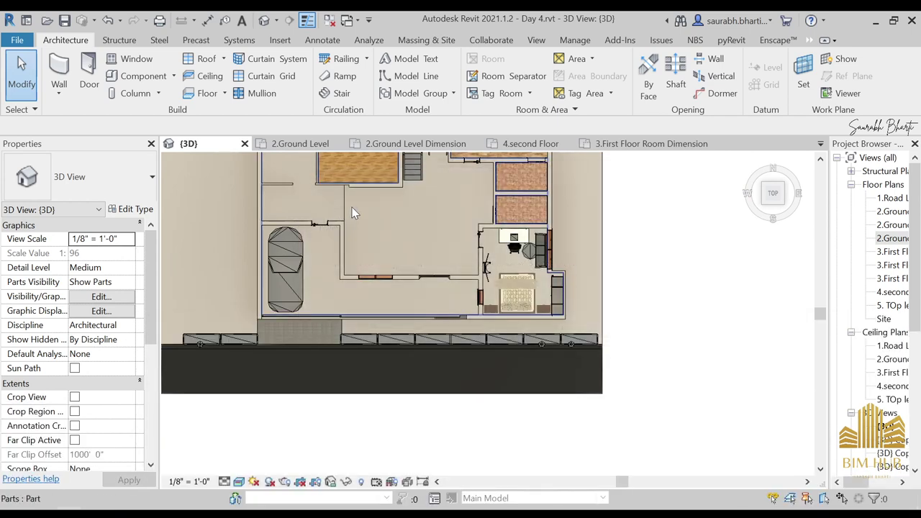
scroll(371, 207, up, 3)
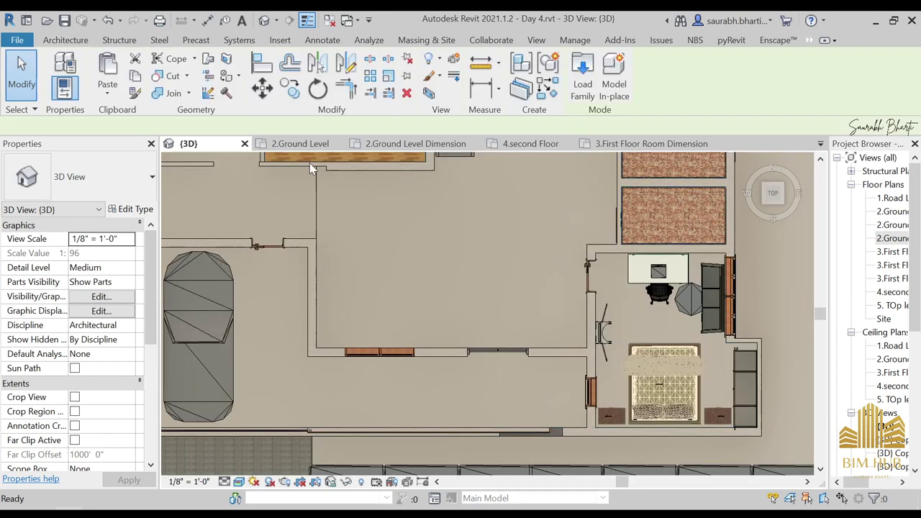
key(Escape)
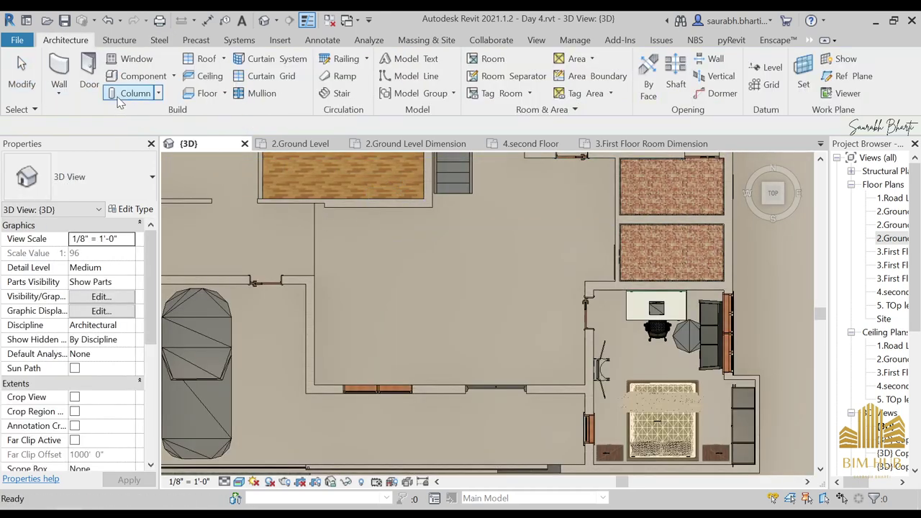
Check the component type list for the Talenti Cruise Teak sofa and leave the Component command
click(142, 81)
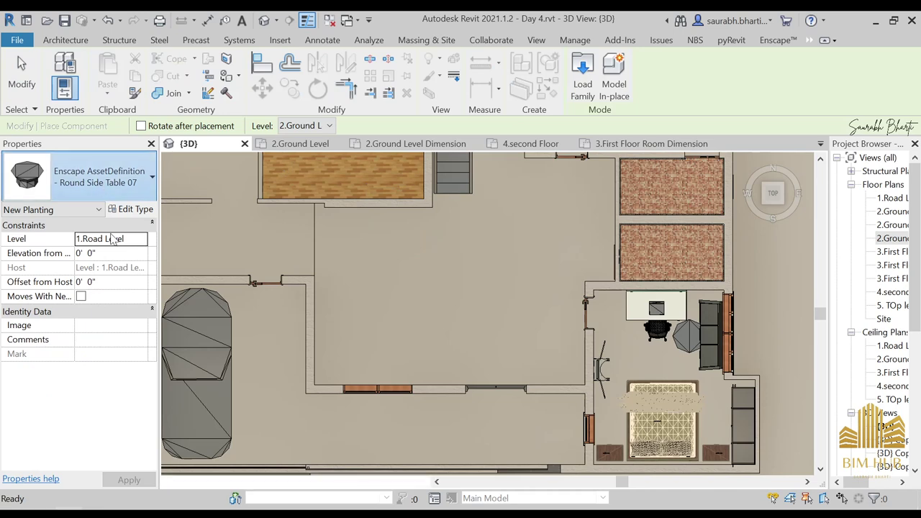
click(101, 183)
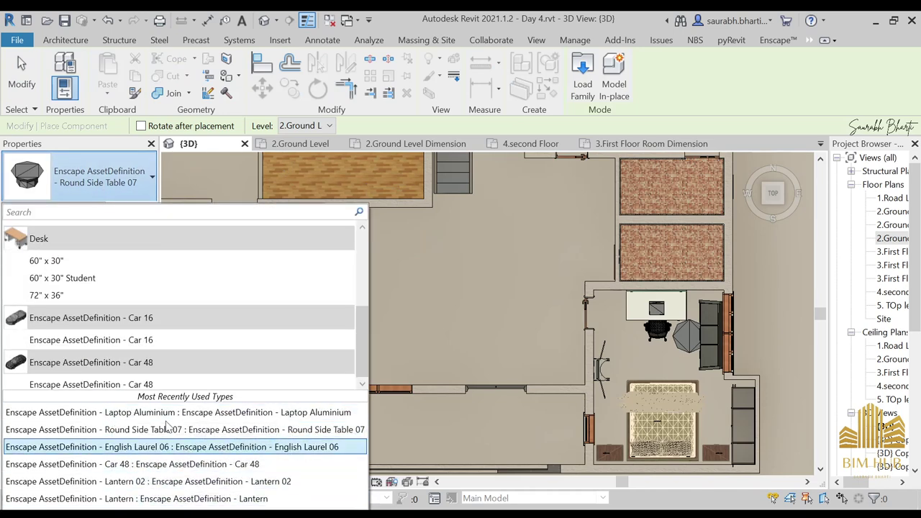
scroll(102, 331, up, 5)
scroll(101, 332, down, 5)
key(Escape)
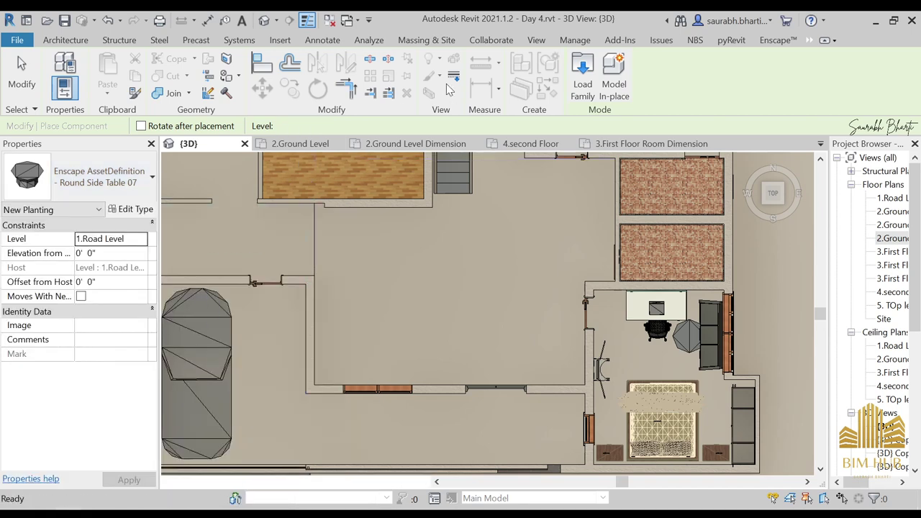
key(Escape)
Open the Enscape Asset Library
scroll(391, 225, down, 5)
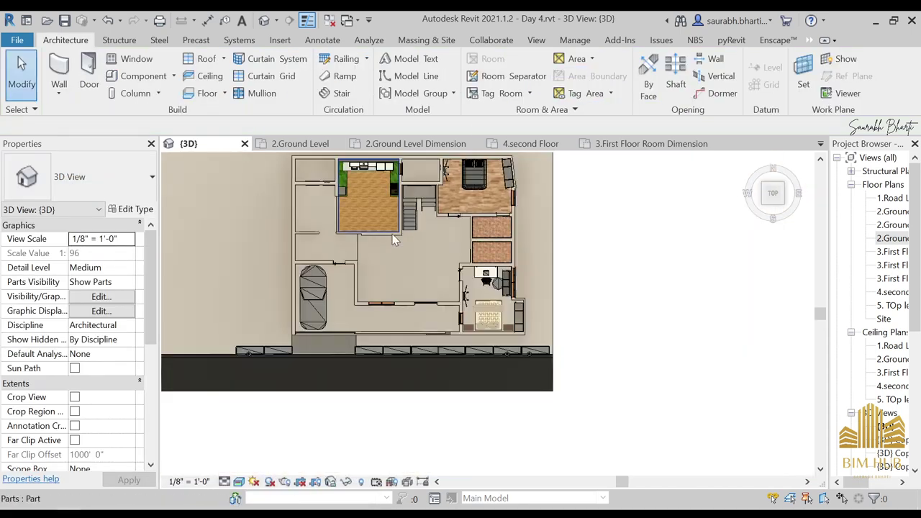
click(778, 39)
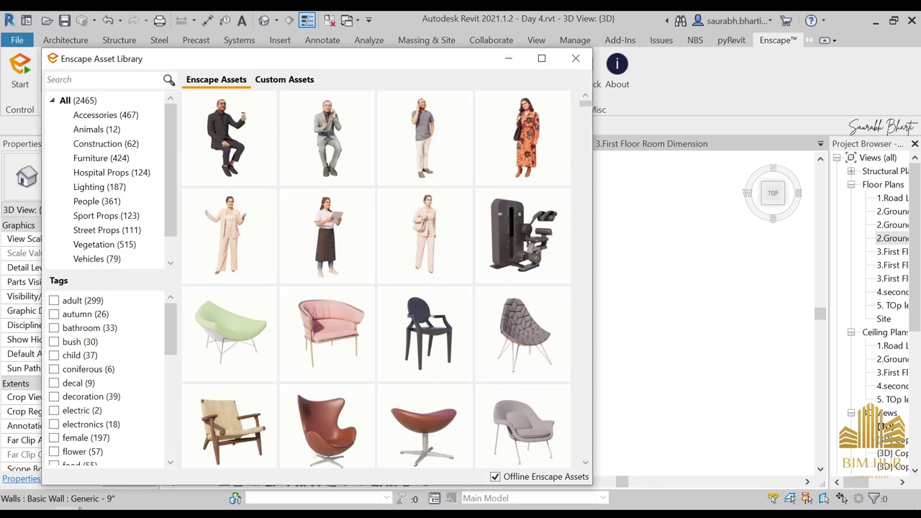
Find sofas in the Enscape Asset Library and place Outdoor Sofa 03 below the kitchen wall in the central room on the ground level
text(sofa)
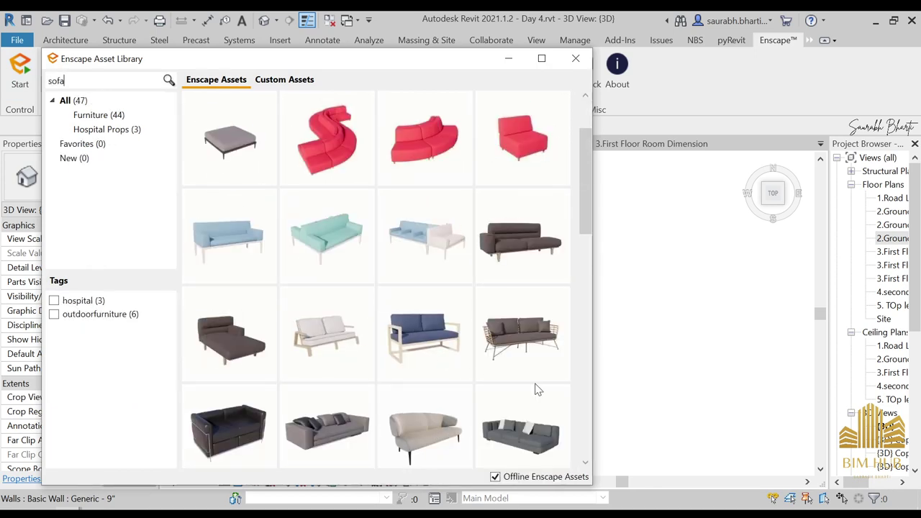
click(509, 344)
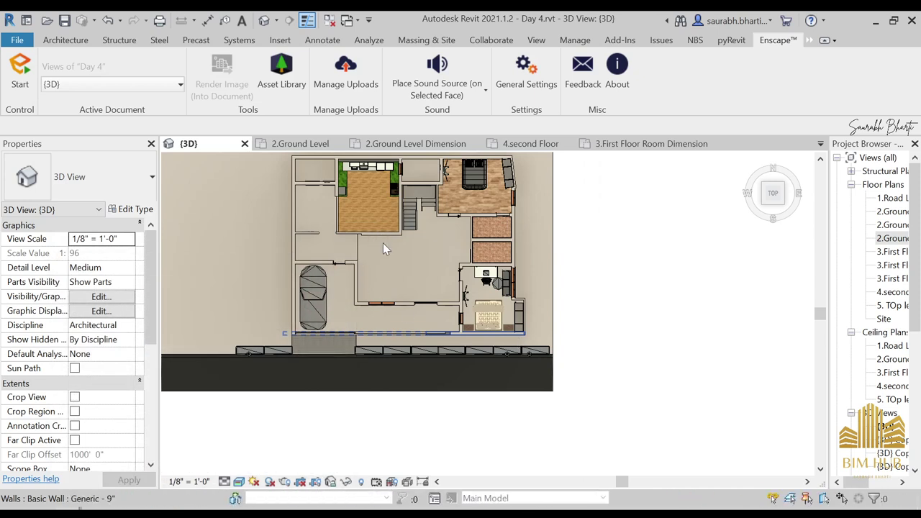
scroll(383, 243, up, 3)
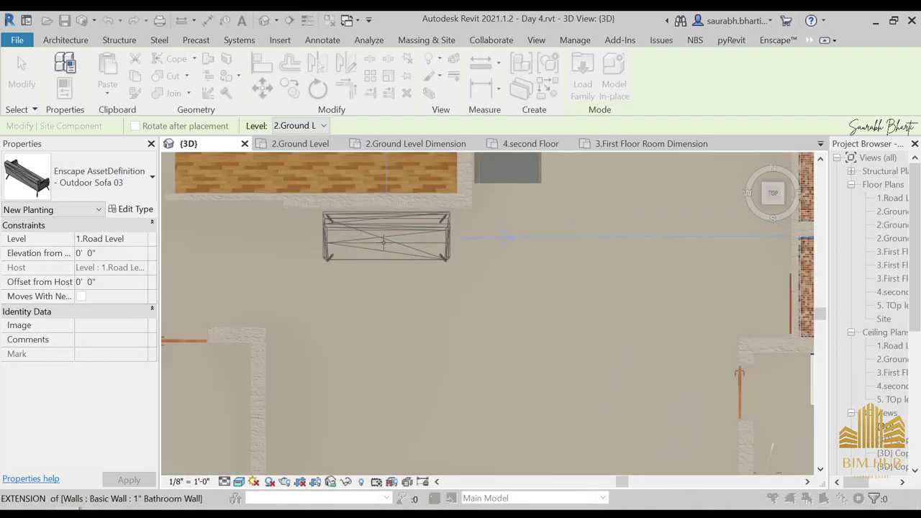
click(381, 243)
scroll(381, 243, down, 2)
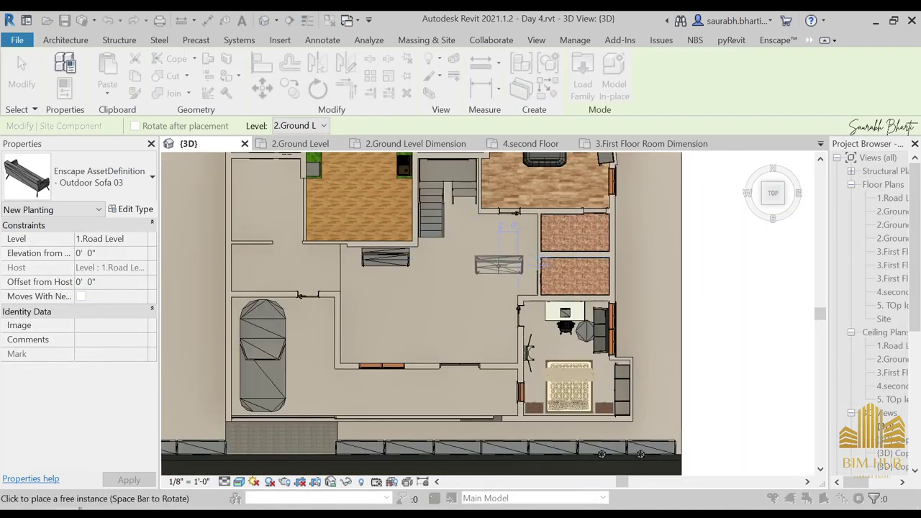
key(Escape)
Look through the other Enscape sofa assets and the Sofa and table folders of Revit Families in File Explorer
scroll(390, 324, down, 5)
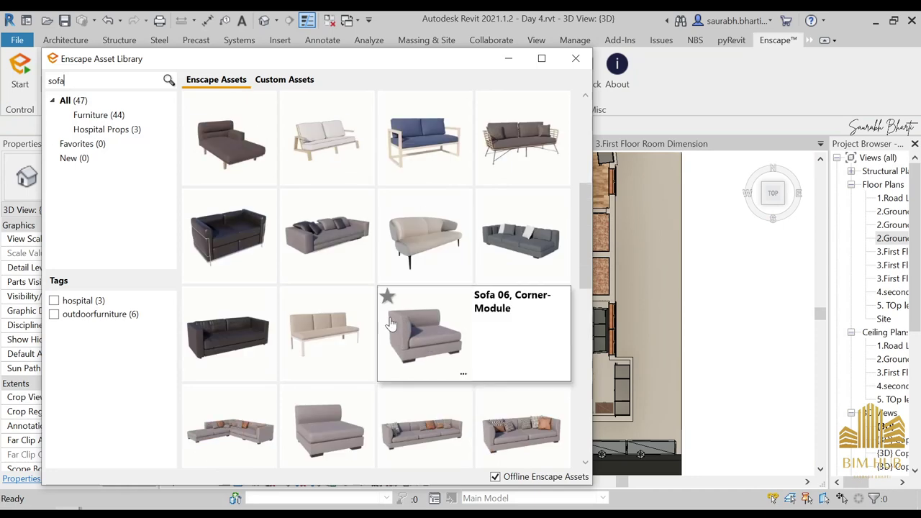
click(517, 64)
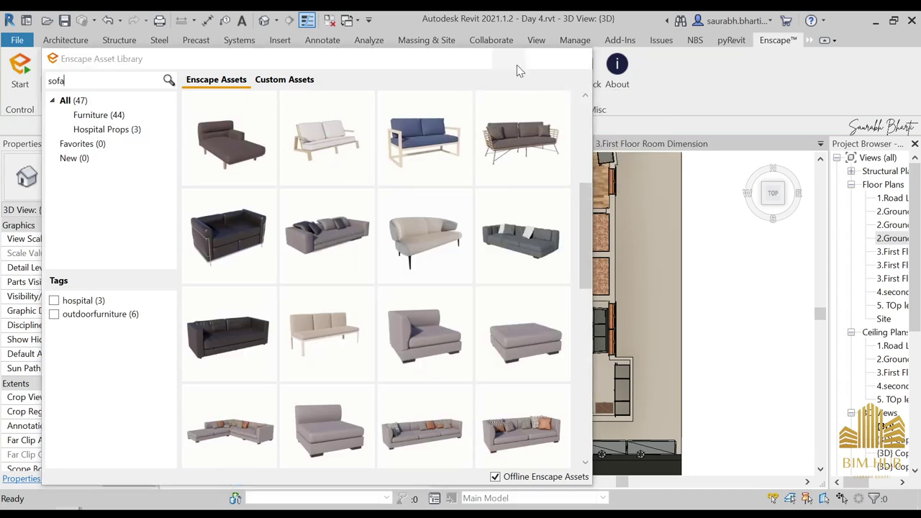
scroll(370, 380, up, 4)
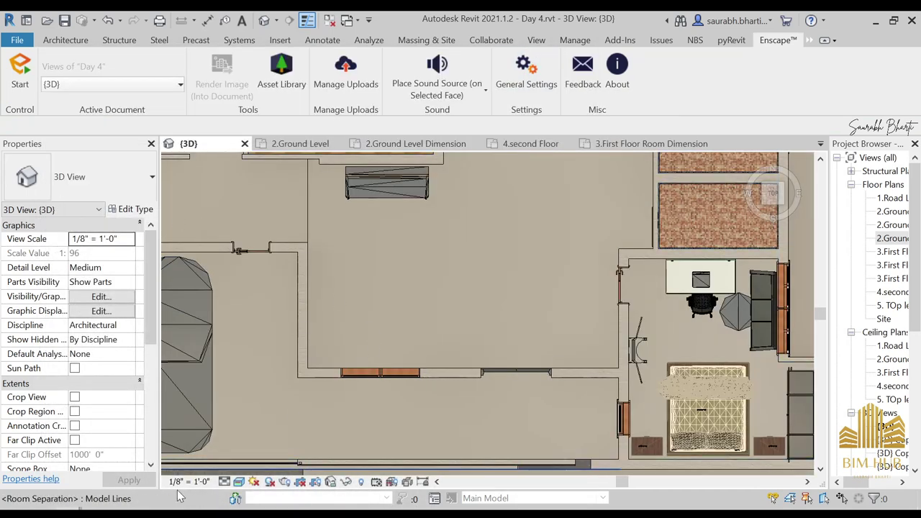
mouse_move(288, 514)
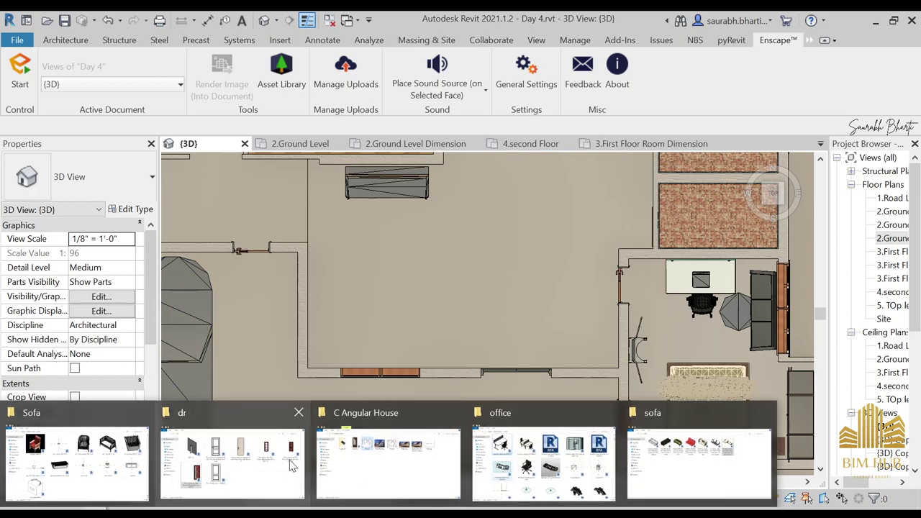
click(131, 470)
scroll(403, 360, up, 15)
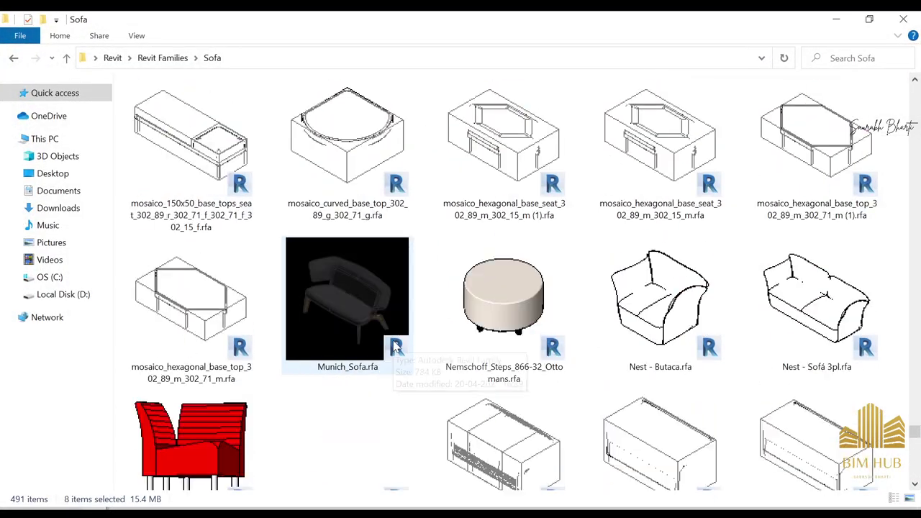
scroll(389, 331, up, 15)
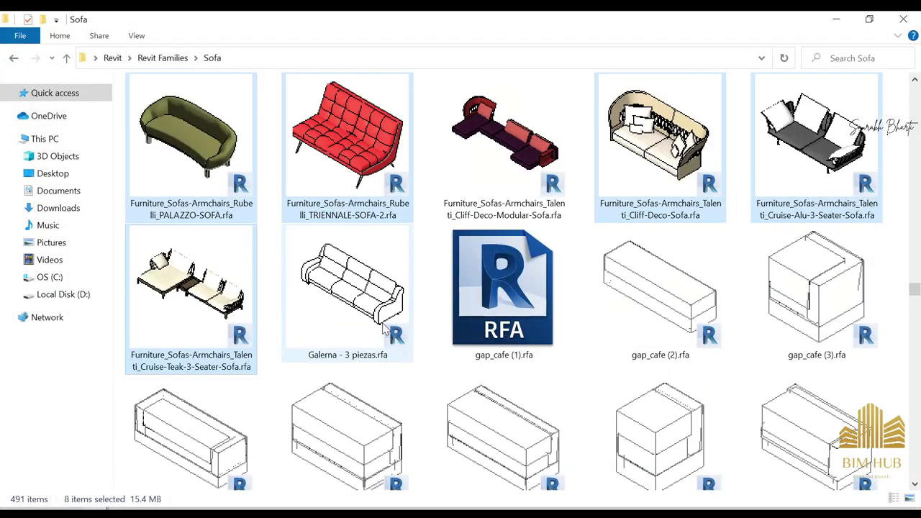
scroll(383, 329, up, 15)
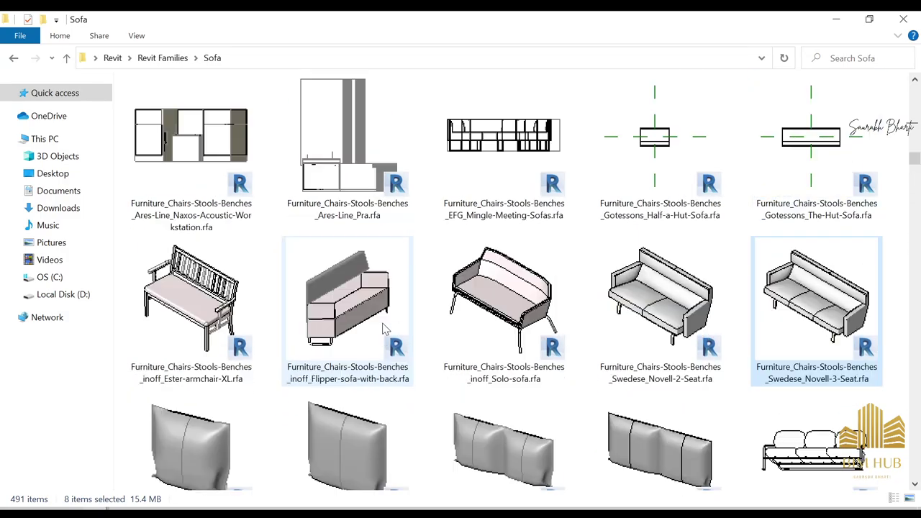
scroll(384, 329, up, 10)
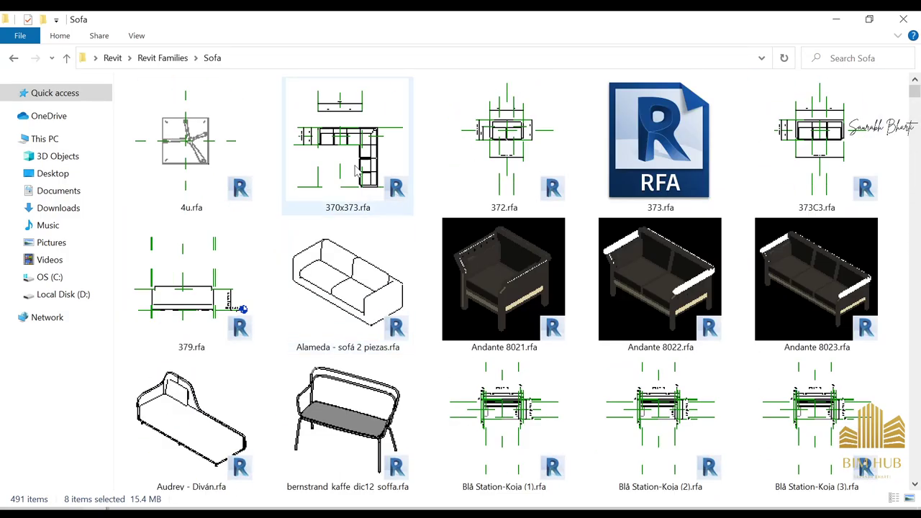
click(14, 58)
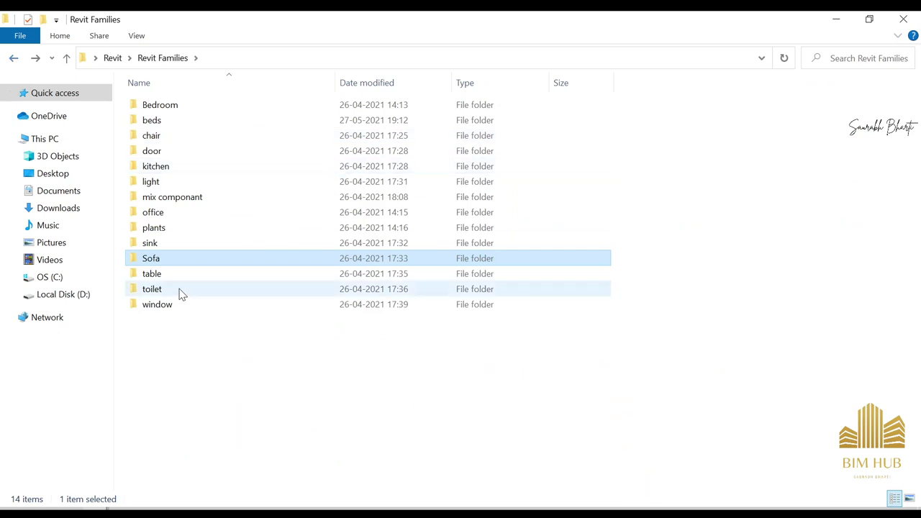
double_click(165, 272)
click(13, 58)
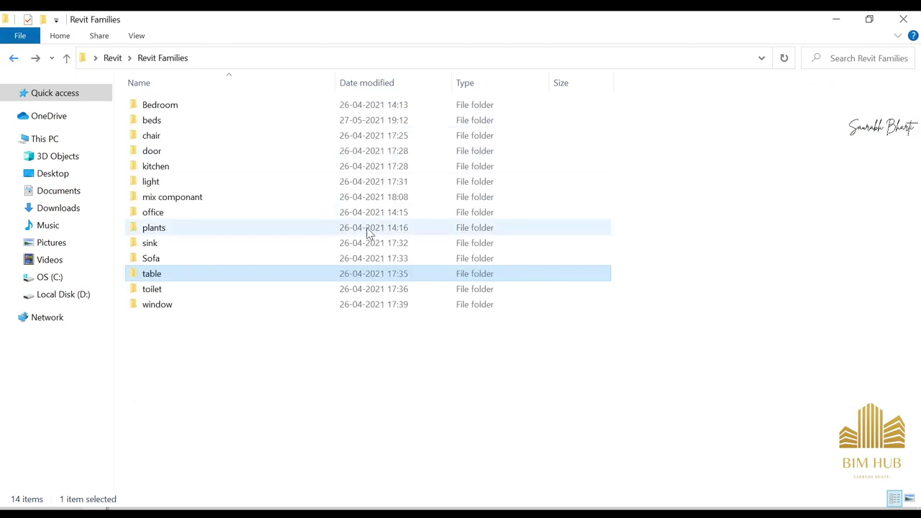
Look through the furniture and appliance families in the mix componant folder of Revit Families
double_click(176, 202)
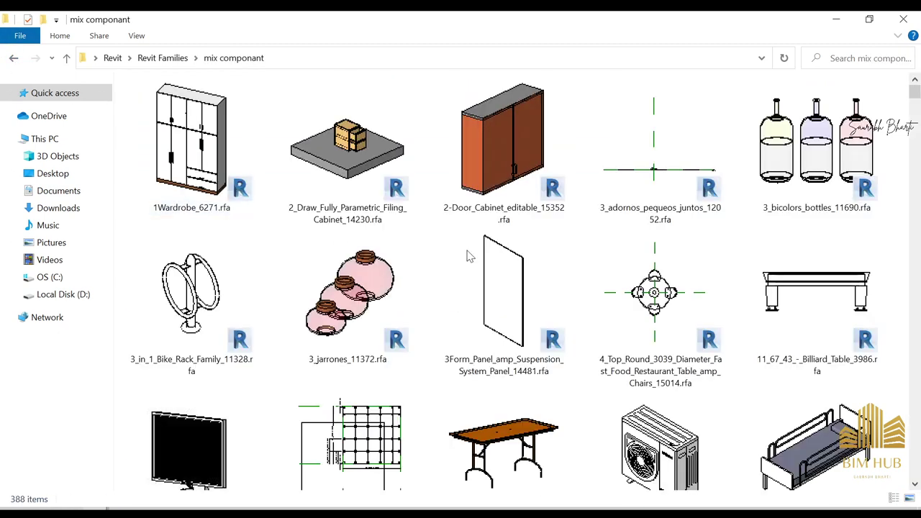
scroll(439, 252, down, 5)
scroll(442, 274, down, 10)
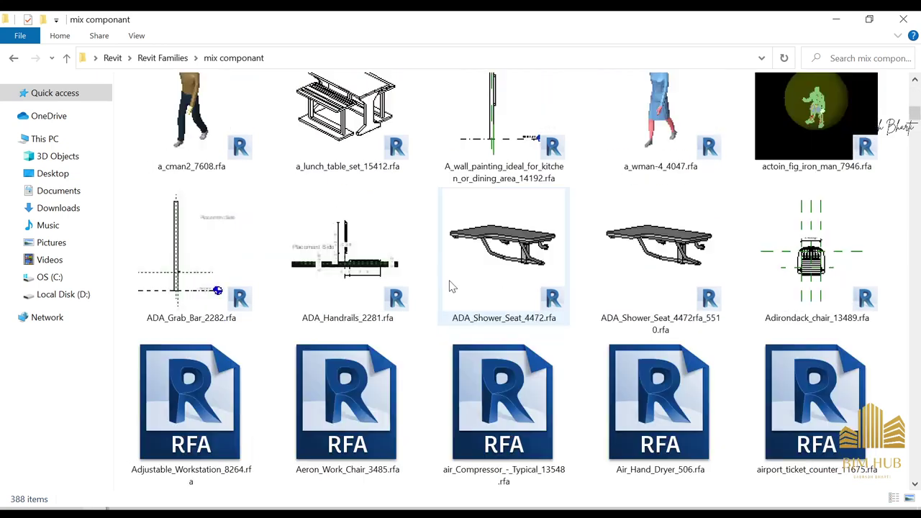
scroll(475, 322, down, 10)
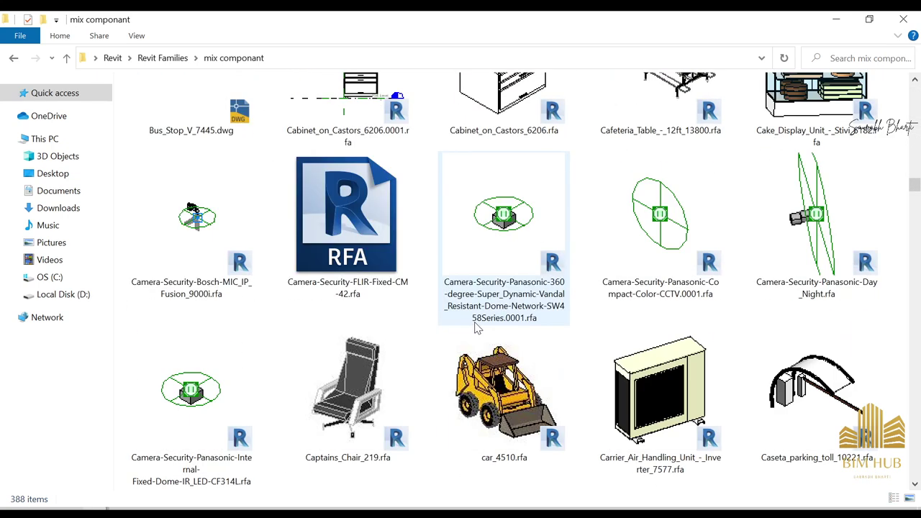
scroll(475, 322, up, 5)
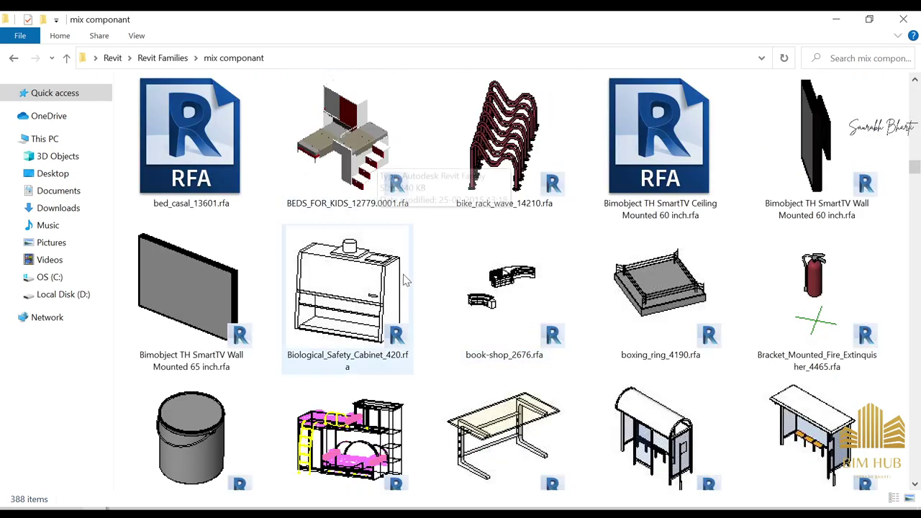
scroll(368, 291, down, 15)
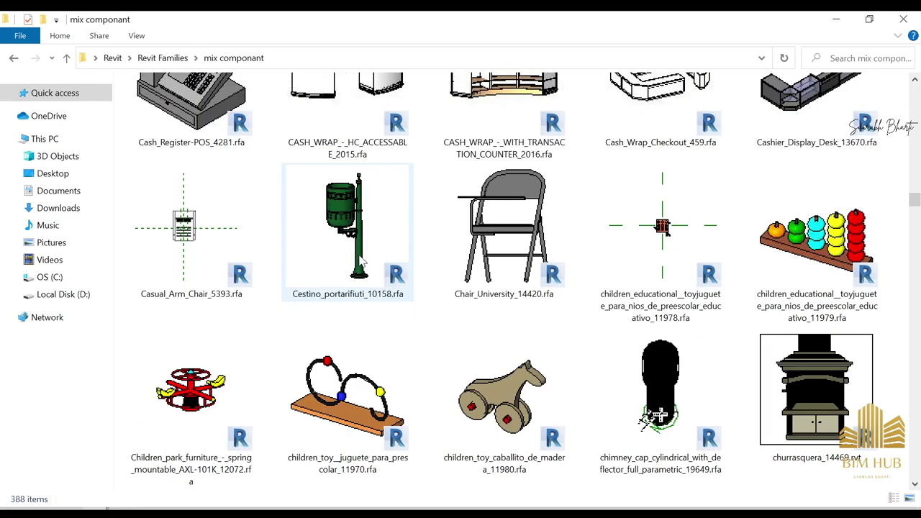
scroll(461, 259, down, 20)
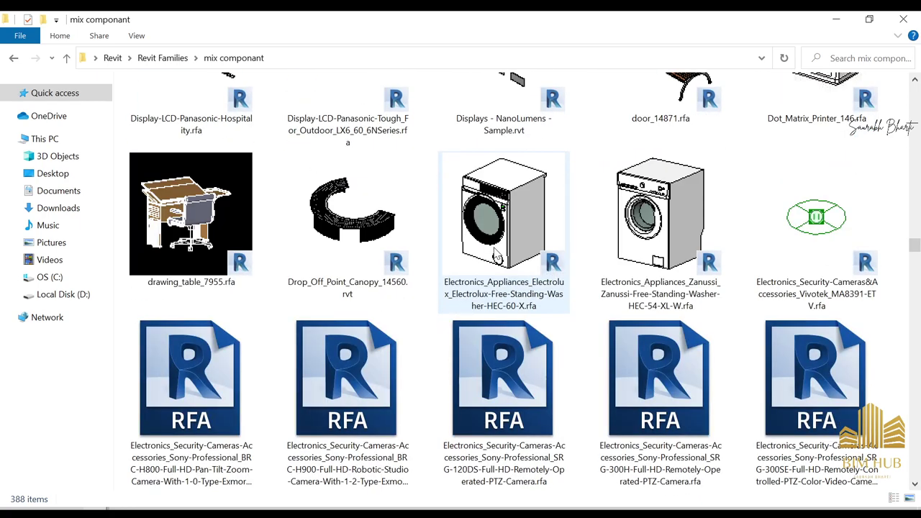
scroll(495, 264, down, 18)
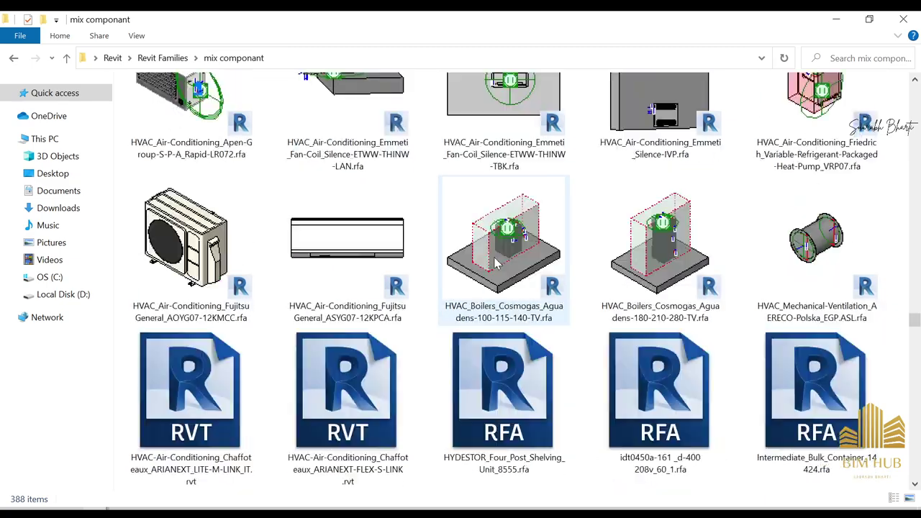
Switch to the Enscape Asset Library, search for "tv unit" and place TV Unit 02 against the central room wall opposite the sofa
key(alt+Tab)
key(alt+Tab)
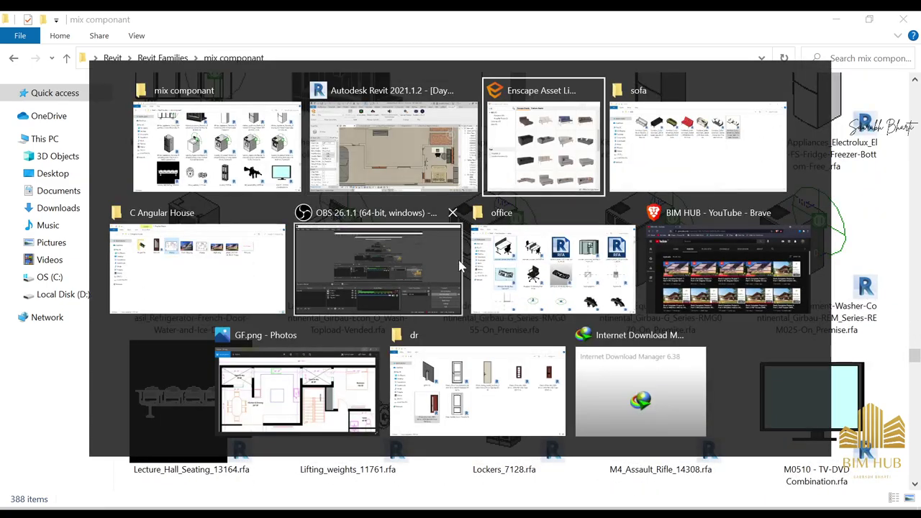
scroll(452, 267, down, 5)
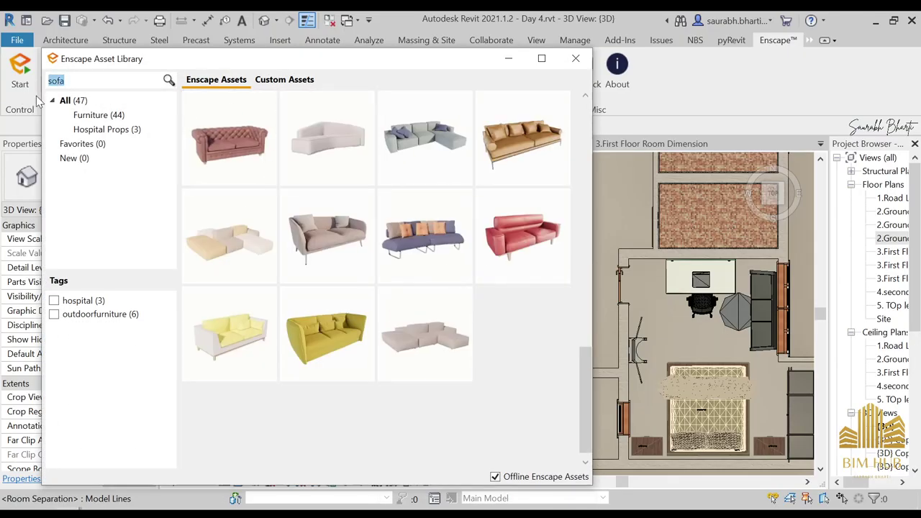
text(tv)
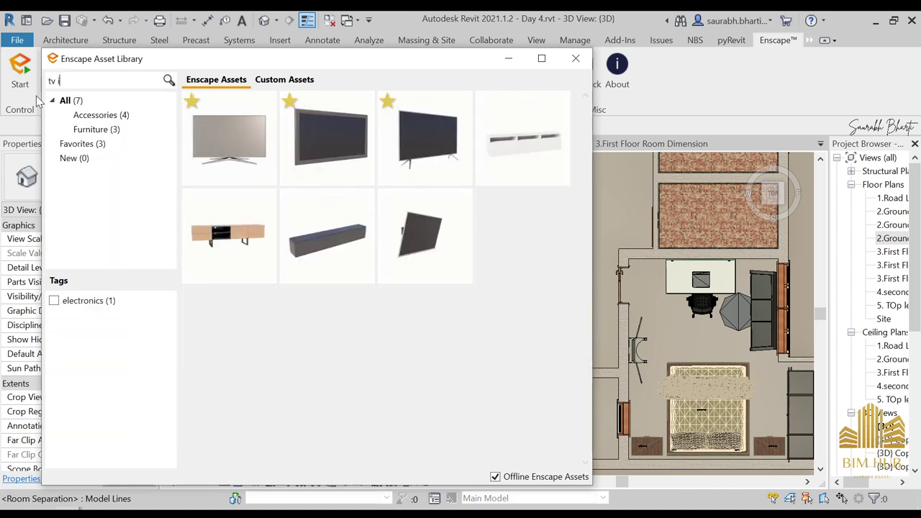
text( unit)
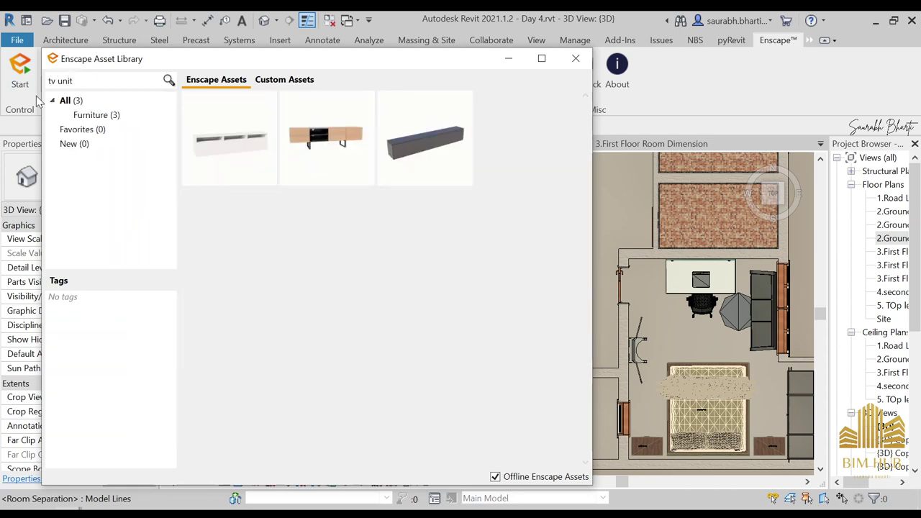
click(305, 158)
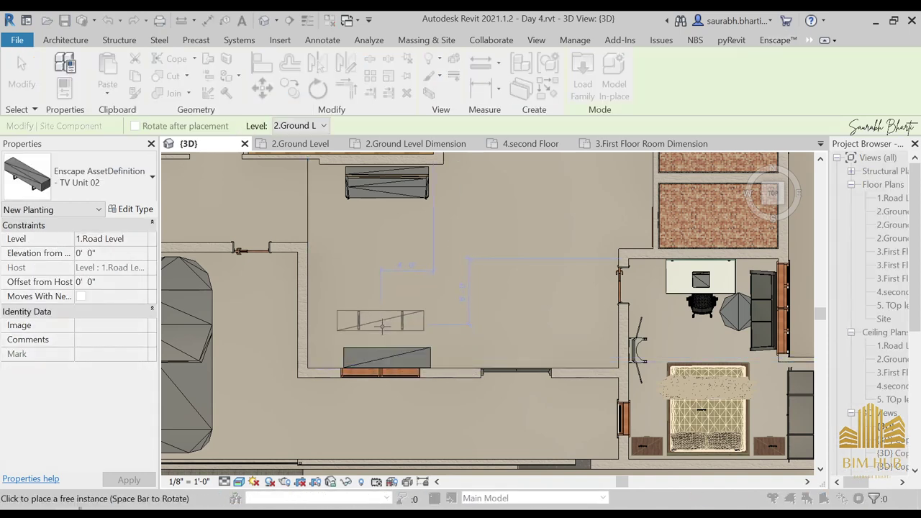
key(Escape)
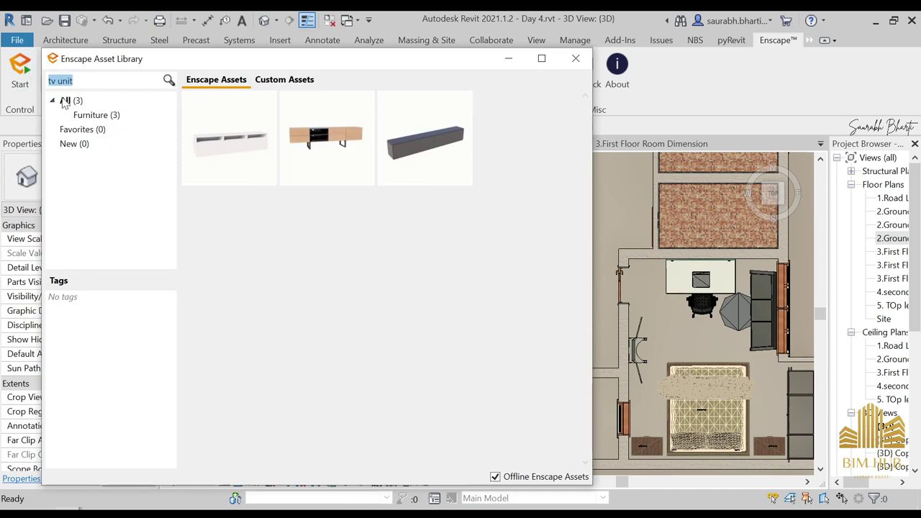
Search the Enscape assets for "tv", place TV 01 in front of the TV unit and minimize the library
text(v)
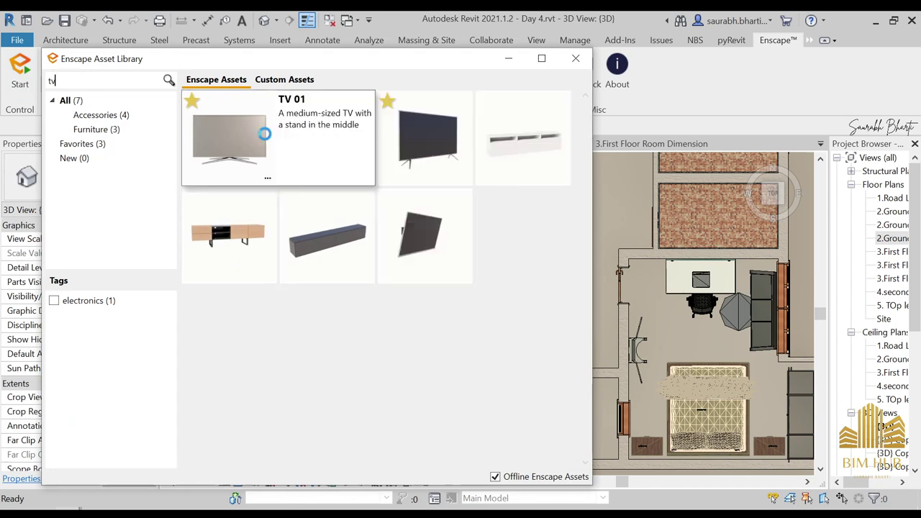
click(261, 129)
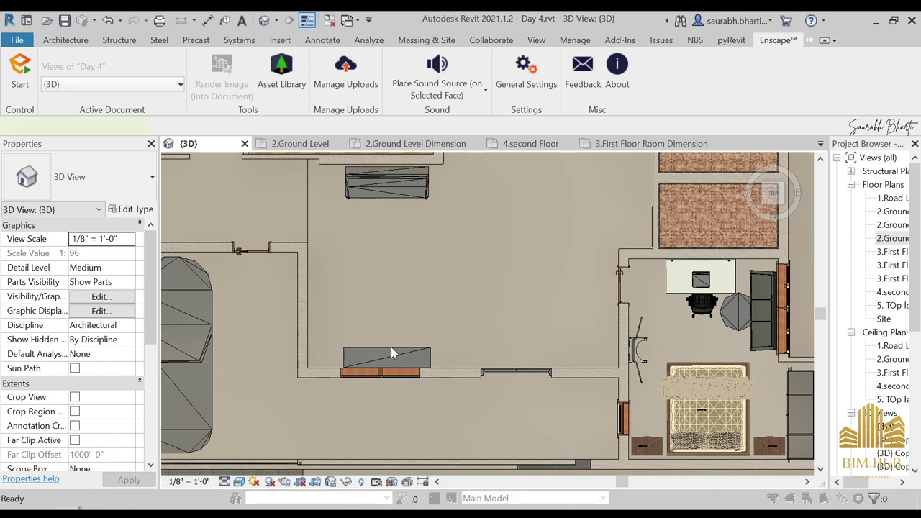
scroll(391, 347, up, 5)
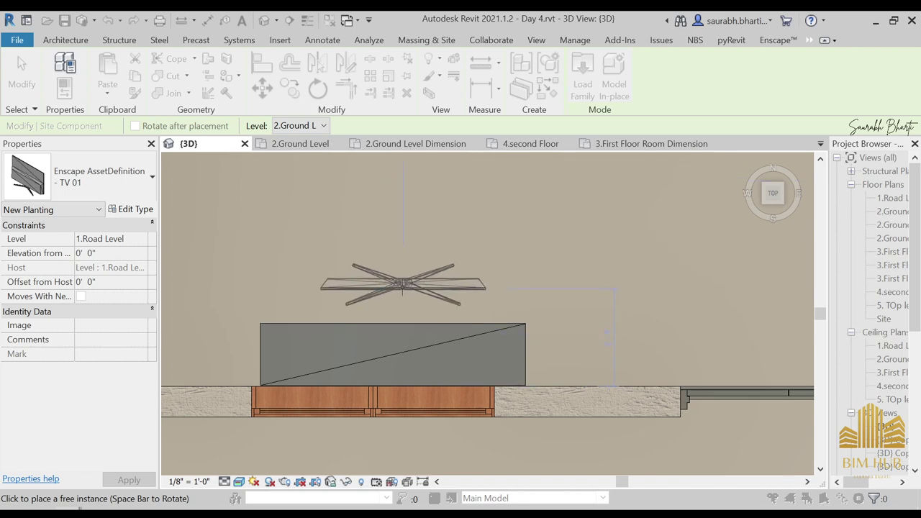
click(404, 301)
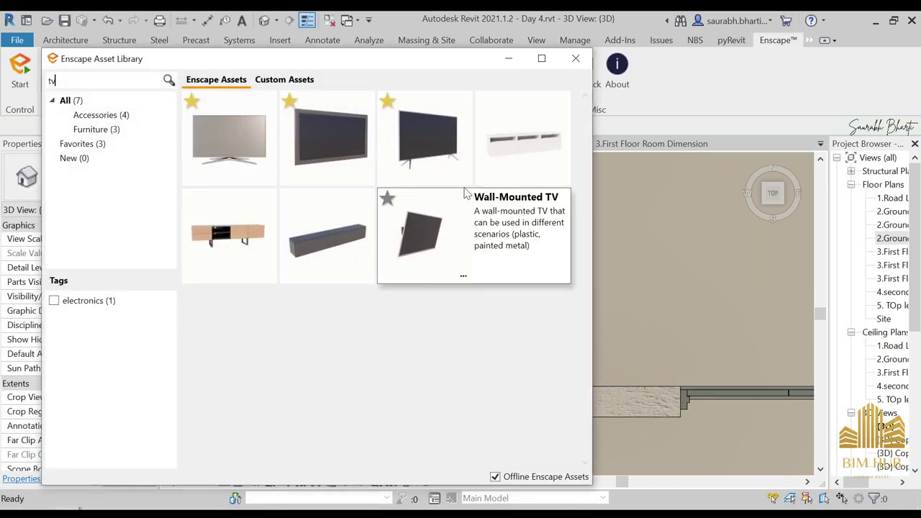
click(508, 59)
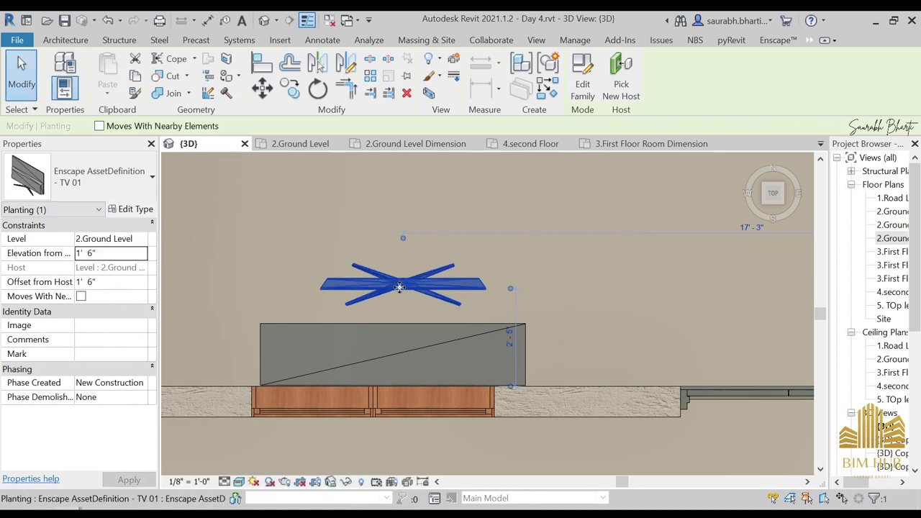
Move TV 01 onto the TV unit and set its elevation from level to 2' 0"
drag(403, 279, 400, 360)
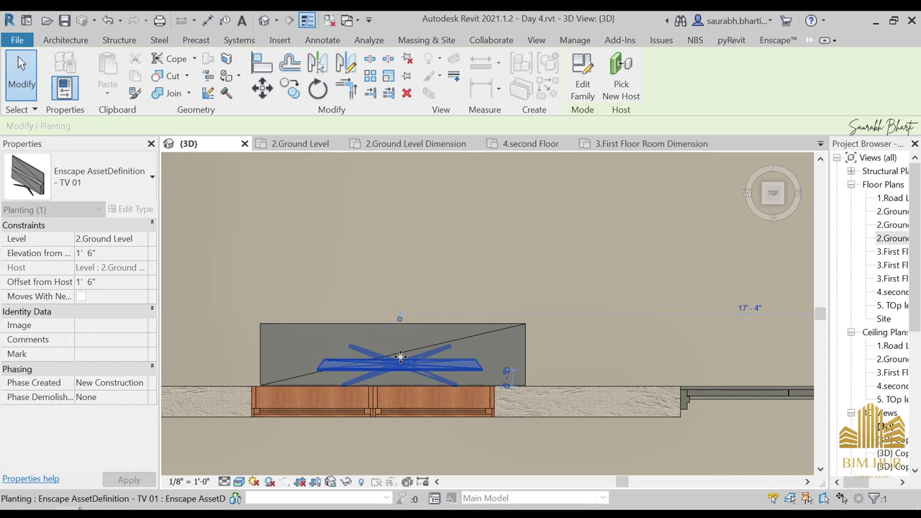
click(463, 281)
scroll(487, 327, down, 2)
key(Escape)
scroll(457, 343, up, 3)
click(456, 345)
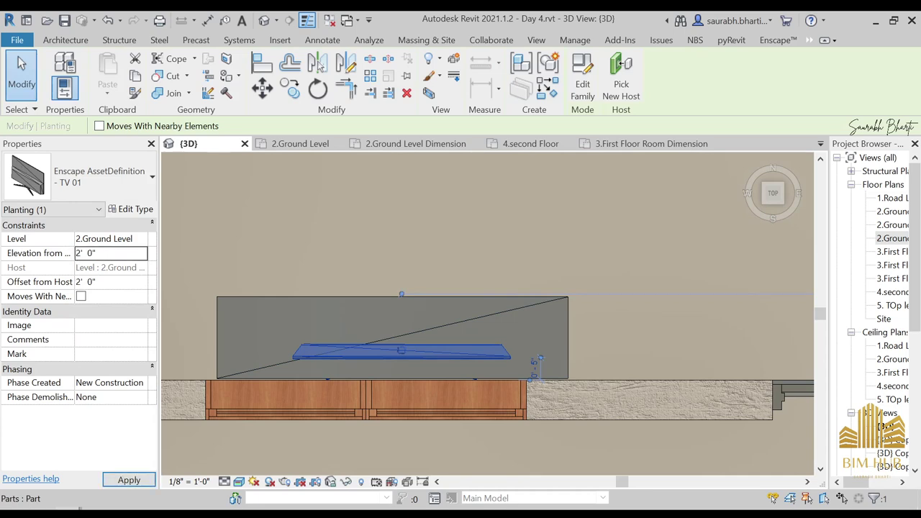
click(548, 233)
scroll(514, 281, down, 5)
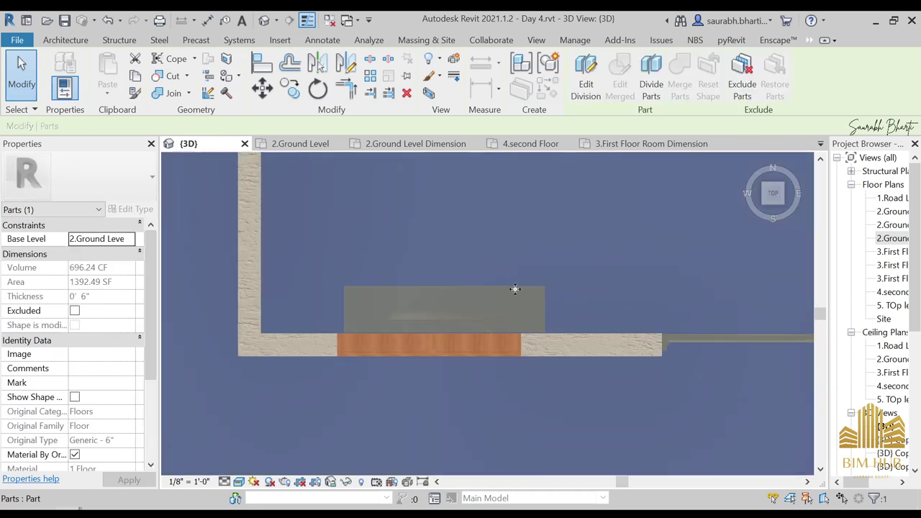
Switch from the 3D view back to the Enscape Asset Library
middle_drag(596, 348, 455, 385)
key(Escape)
scroll(432, 345, down, 1)
scroll(432, 298, up, 1)
middle_drag(432, 297, 436, 329)
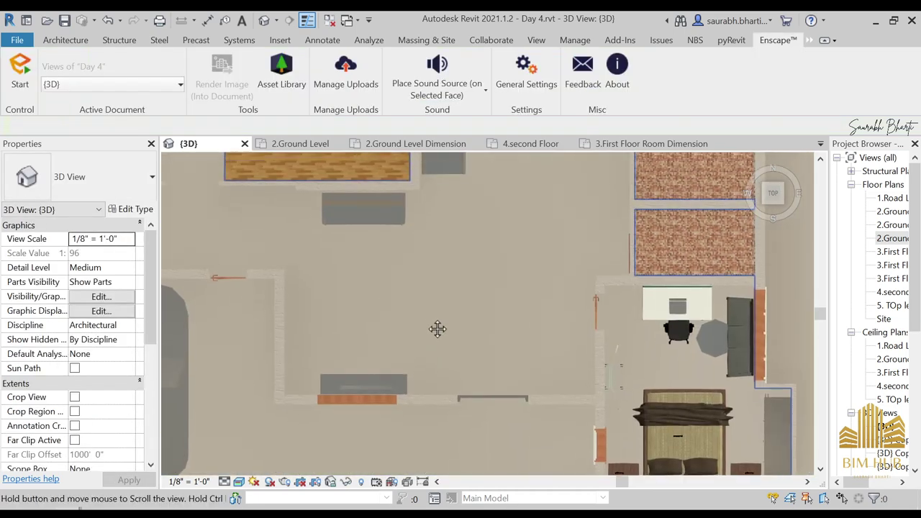
scroll(432, 329, down, 1)
key(alt+Tab)
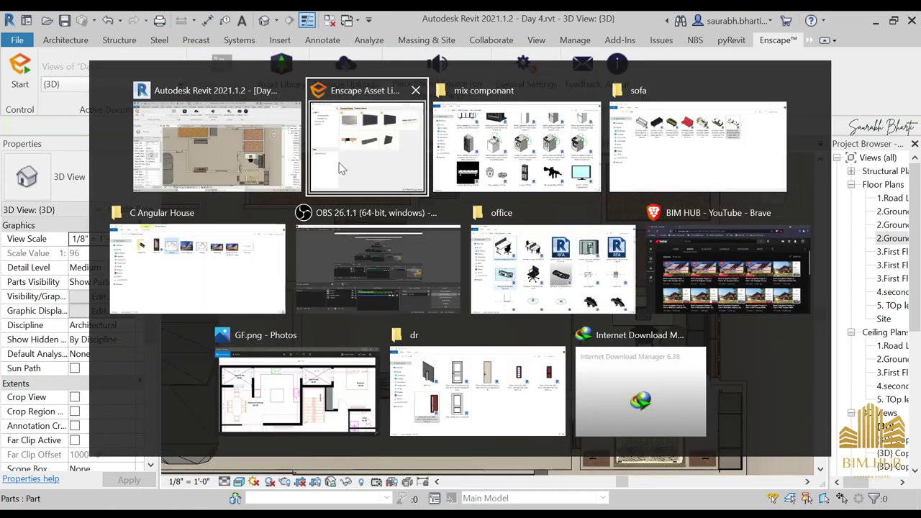
click(231, 154)
key(alt+Tab)
click(232, 179)
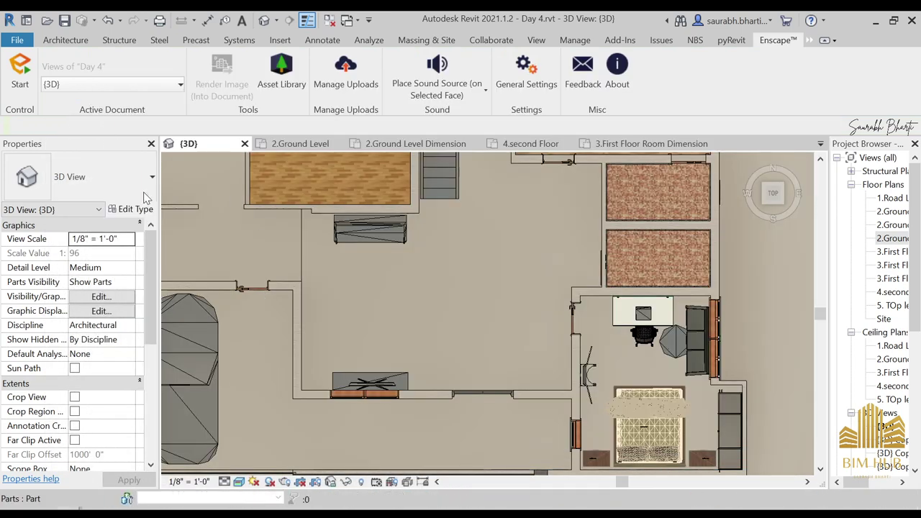
key(alt+Tab)
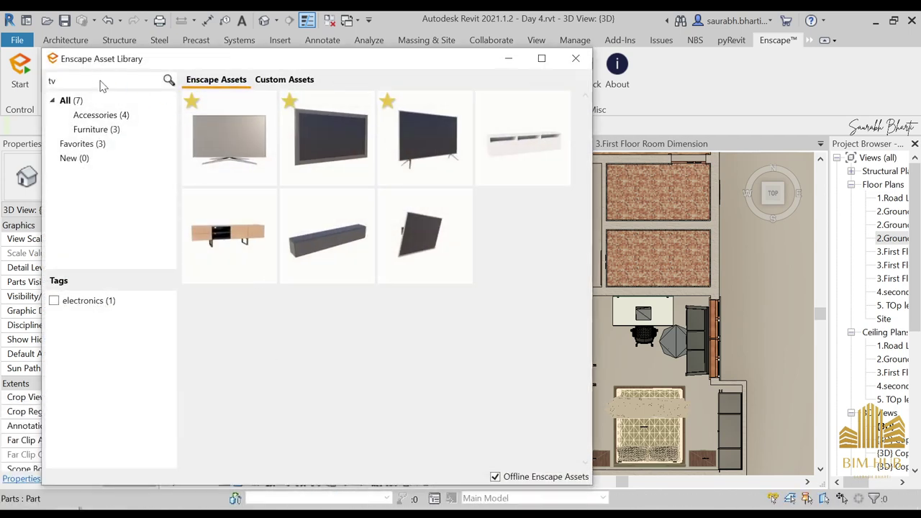
click(190, 192)
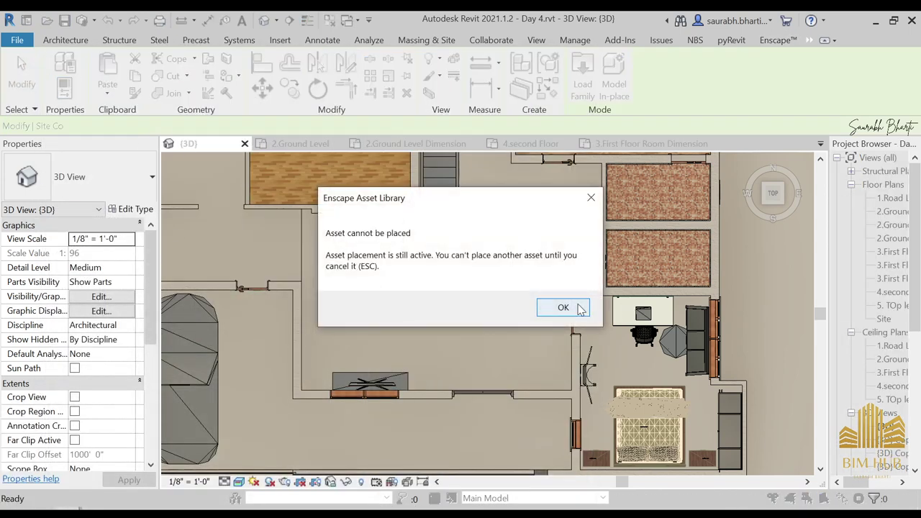
click(579, 308)
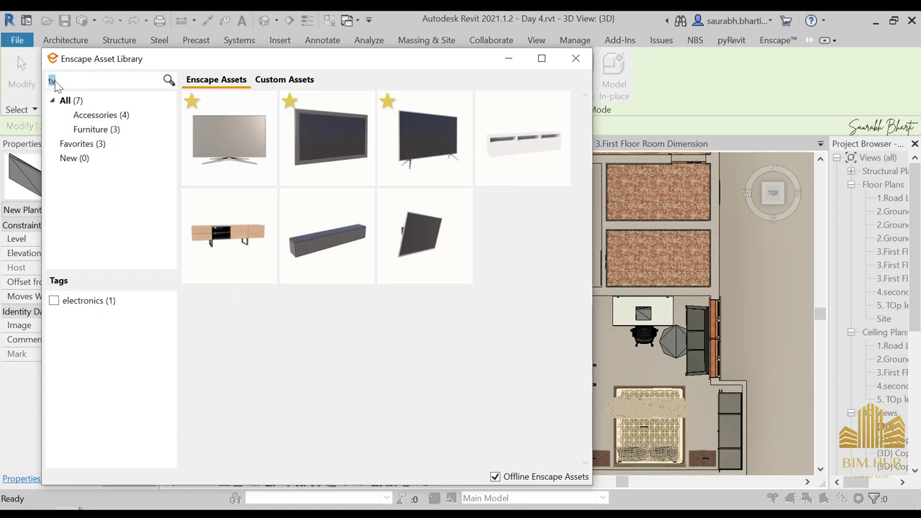
Look through the Accessories category of the Enscape assets for a rug for the central room
click(106, 115)
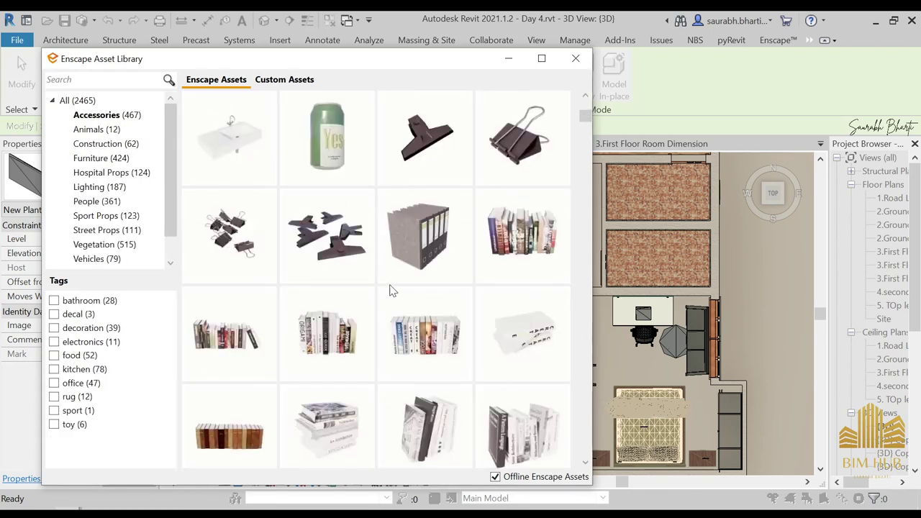
scroll(400, 324, down, 15)
scroll(404, 316, down, 15)
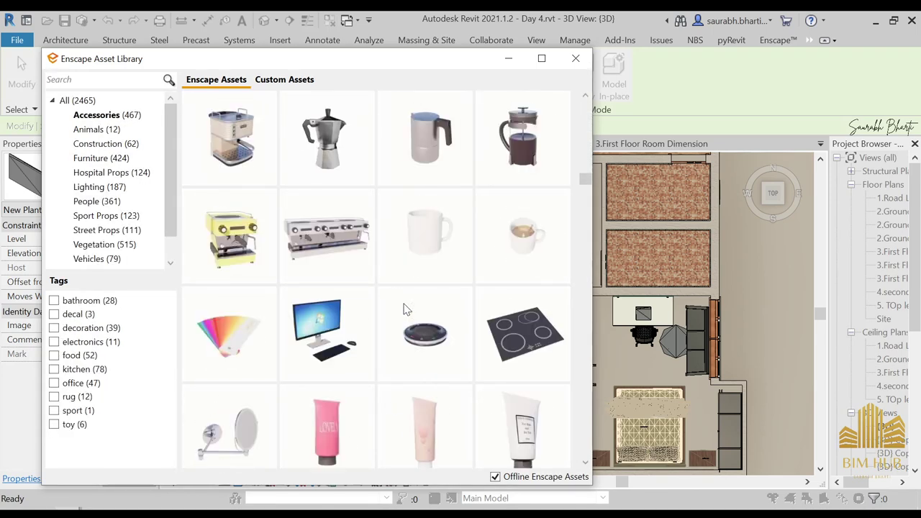
scroll(405, 309, up, 15)
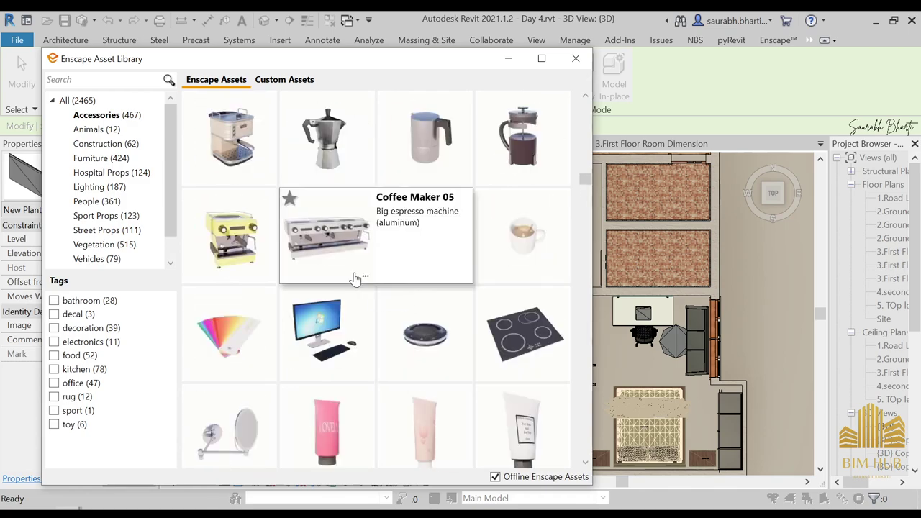
scroll(408, 319, down, 15)
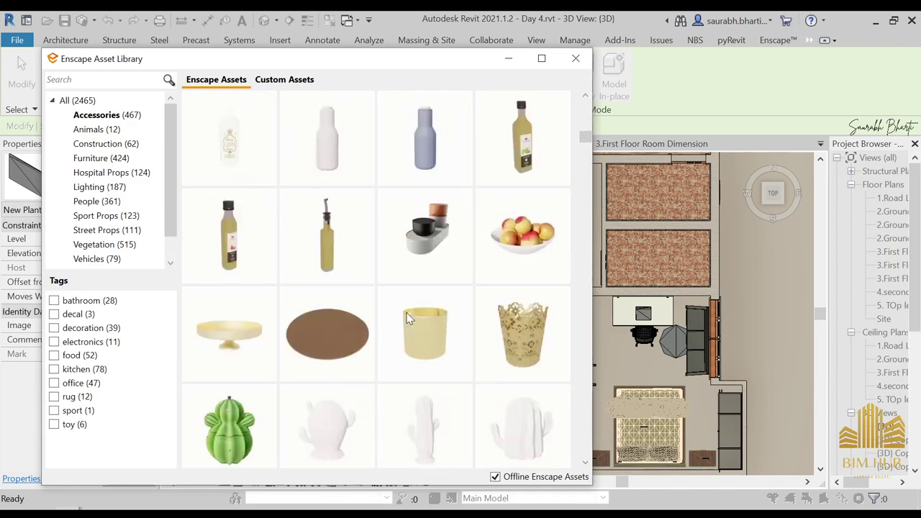
scroll(408, 318, down, 15)
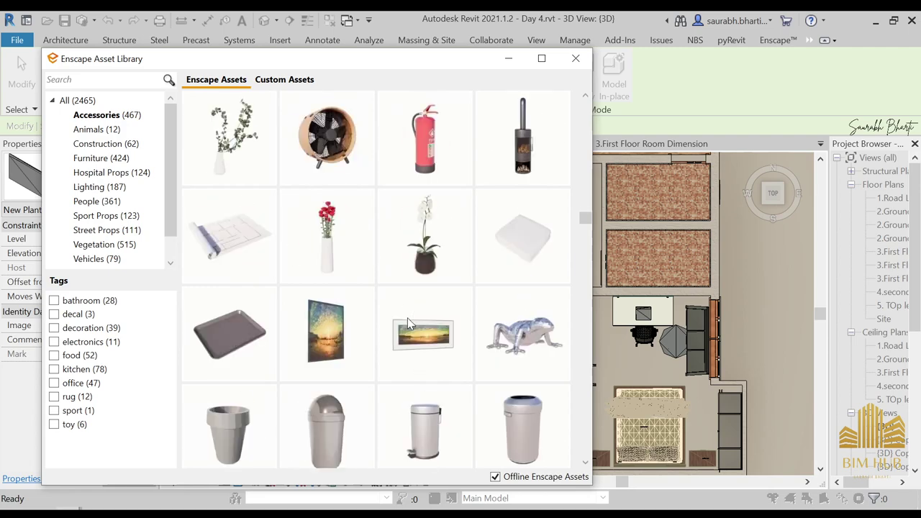
scroll(407, 319, down, 15)
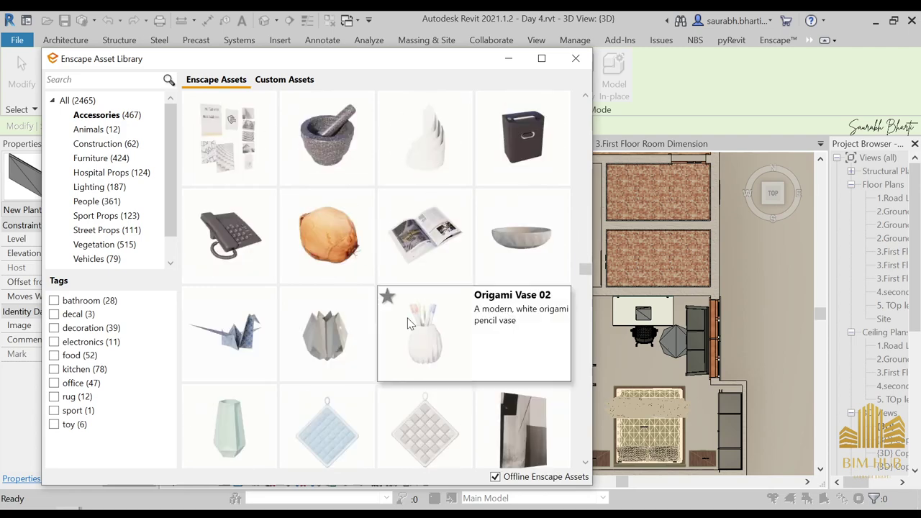
scroll(390, 321, down, 15)
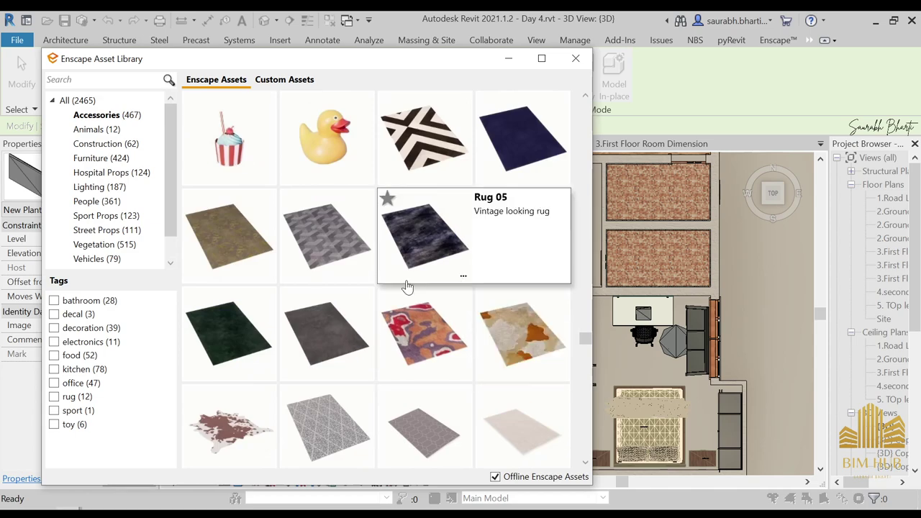
click(430, 141)
click(580, 303)
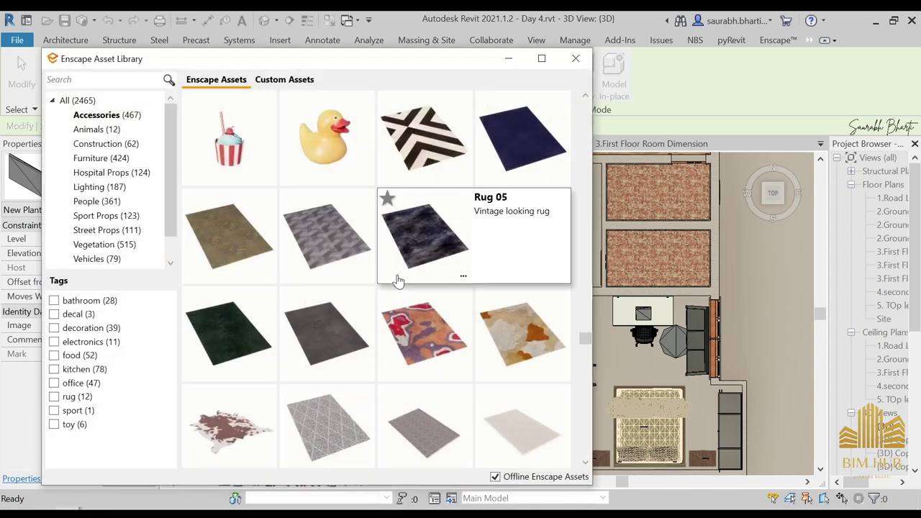
click(424, 245)
key(Return)
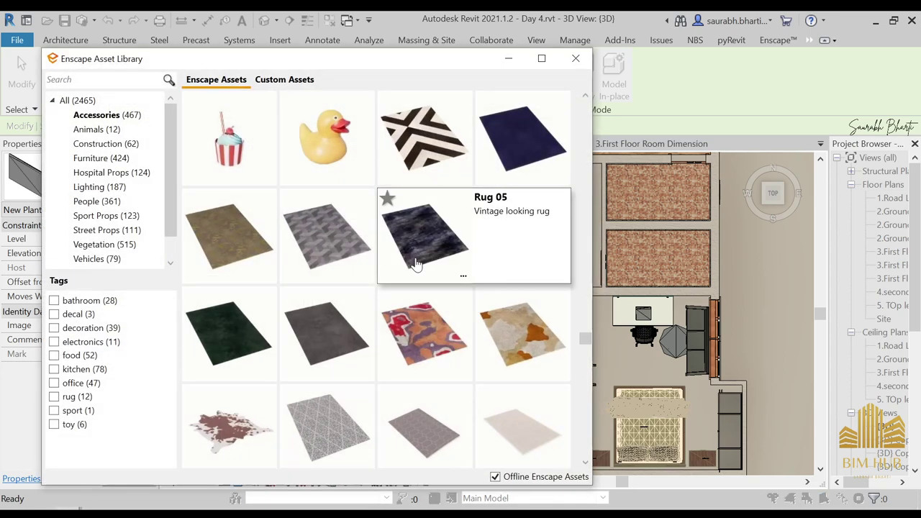
click(514, 60)
key(Escape)
key(Escape)
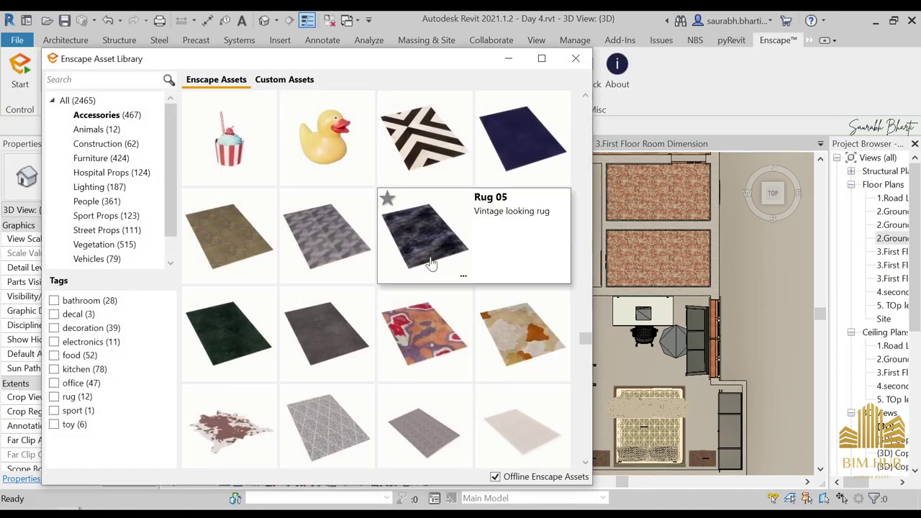
Place Rug 01 from the Enscape assets in front of the sofa in the central room
click(431, 167)
click(432, 170)
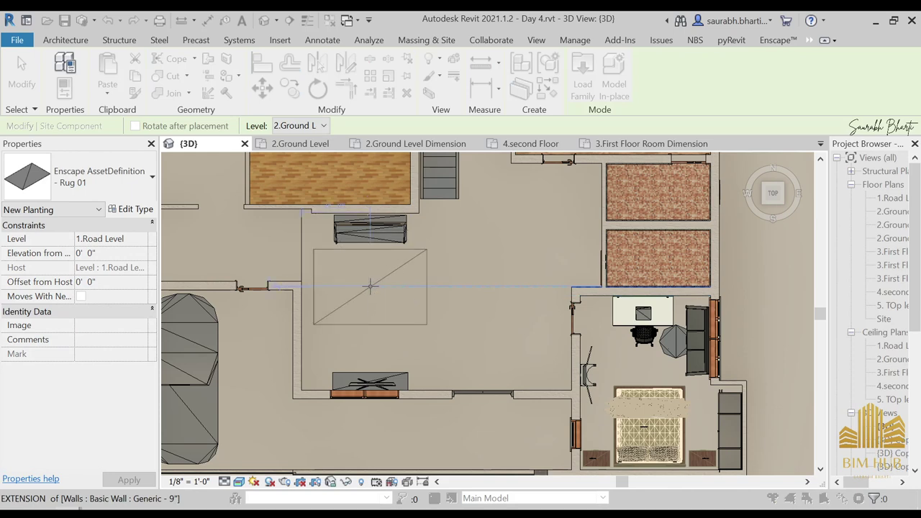
click(374, 272)
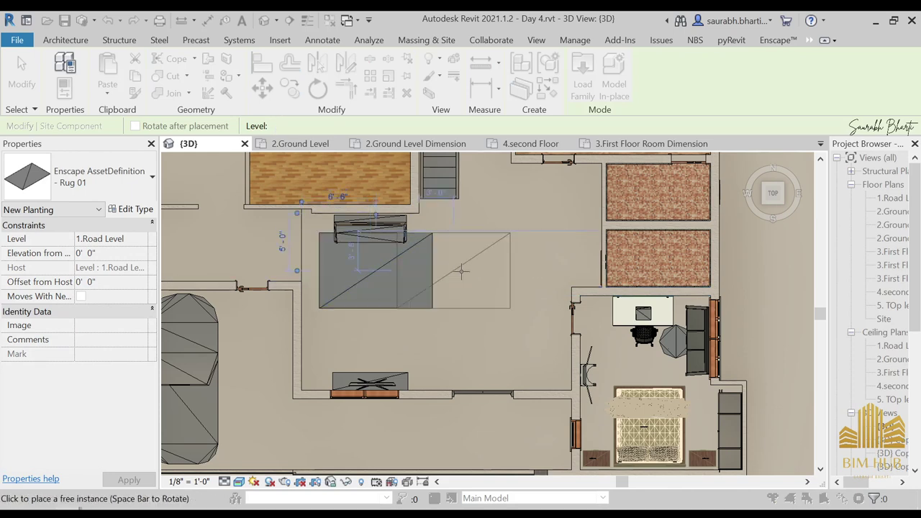
key(Escape)
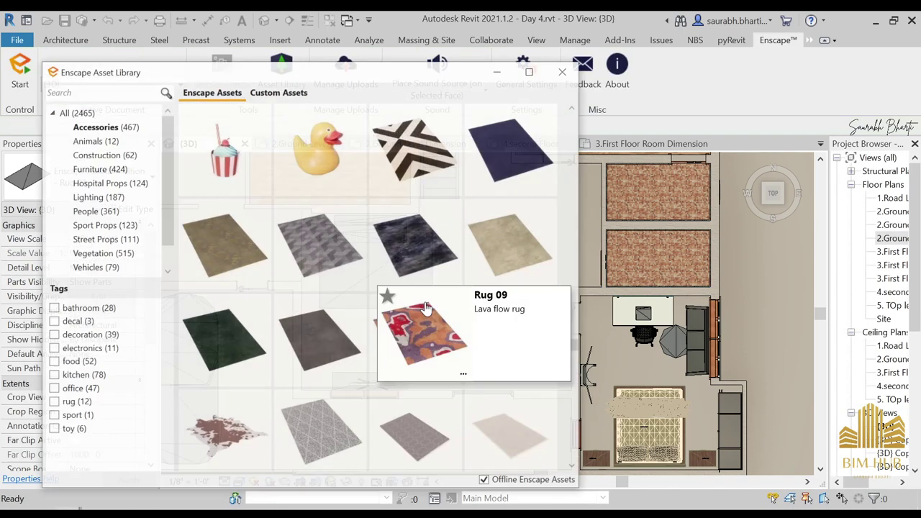
Search the Enscape assets for "table"
scroll(380, 353, down, 5)
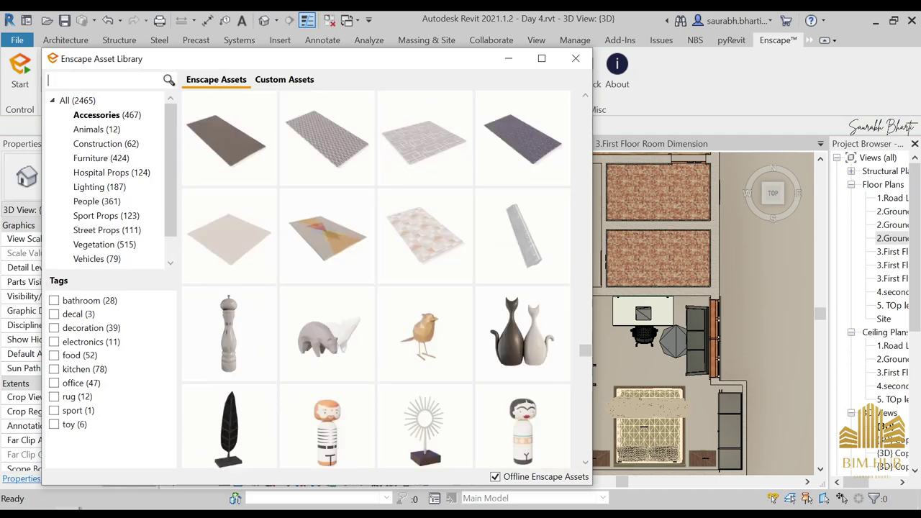
text(table)
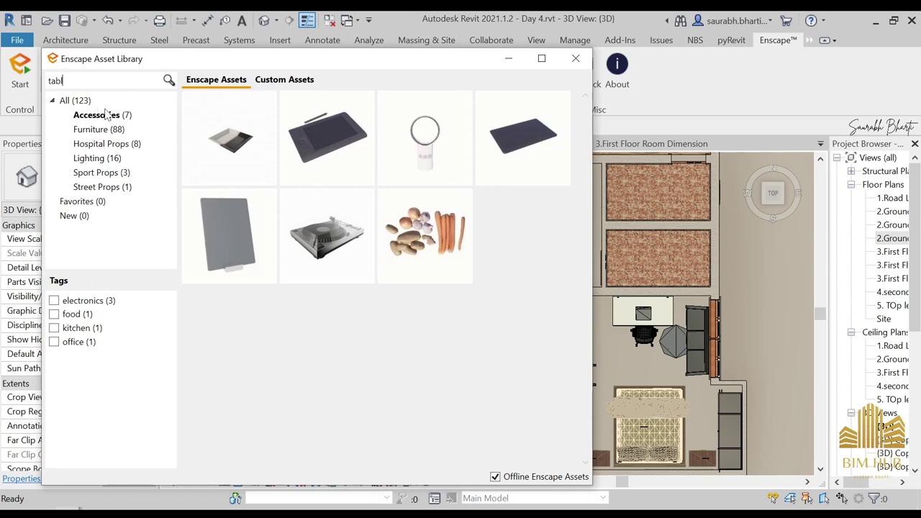
text(tab)
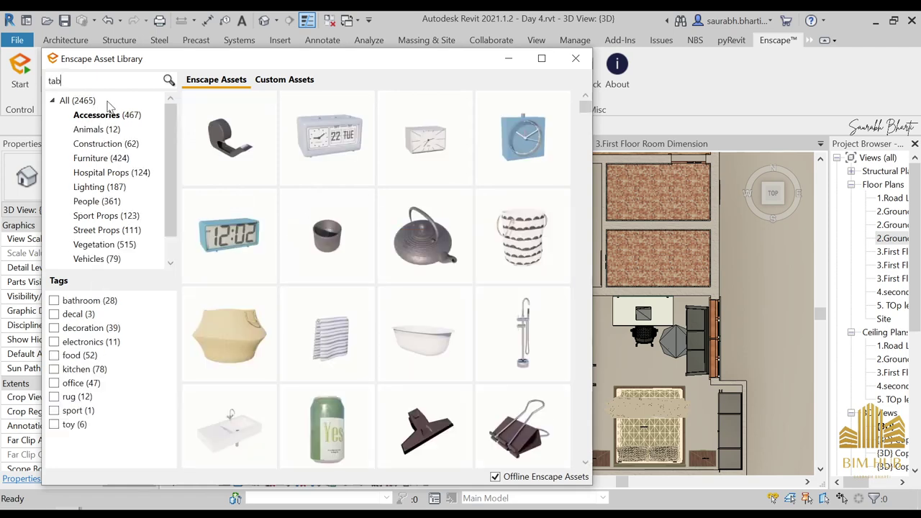
text(e)
text(l)
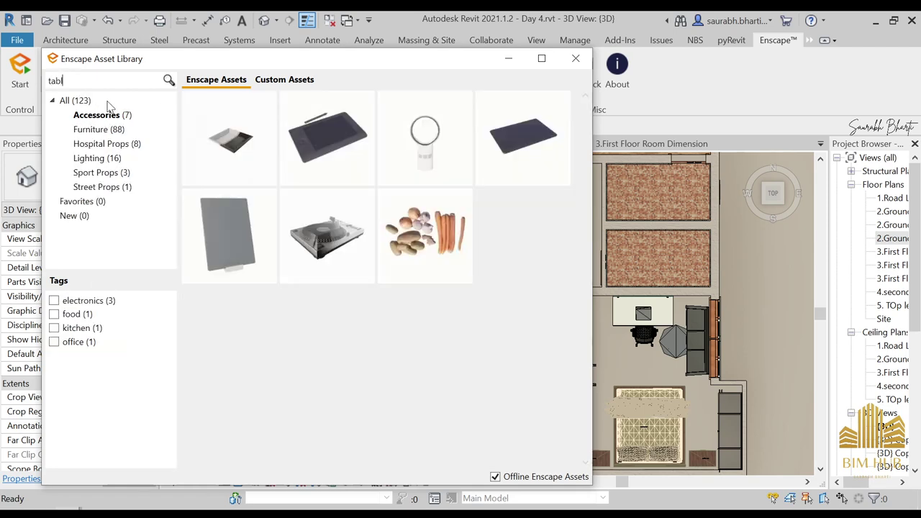
mouse_move(185, 187)
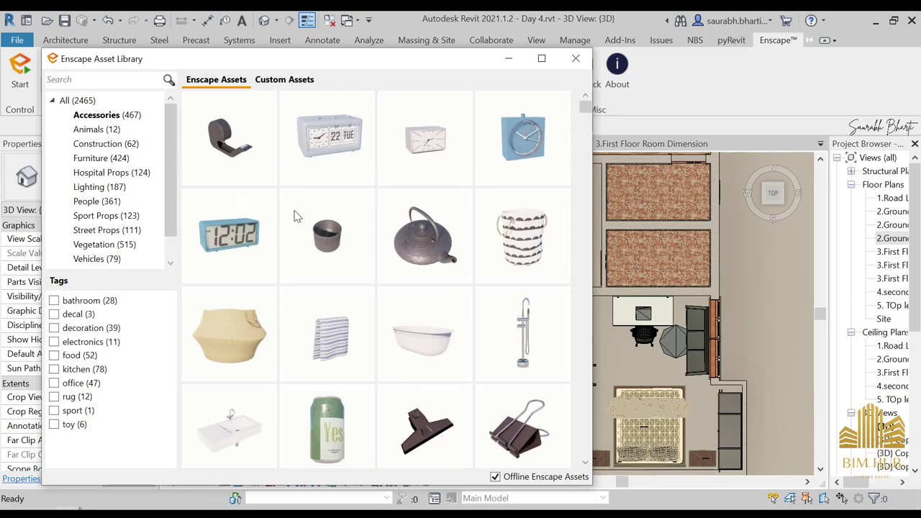
Look through the Furniture category of the Enscape assets, including the beds, chairs, sofas and tables
click(101, 158)
scroll(493, 174, down, 11)
scroll(486, 246, up, 1)
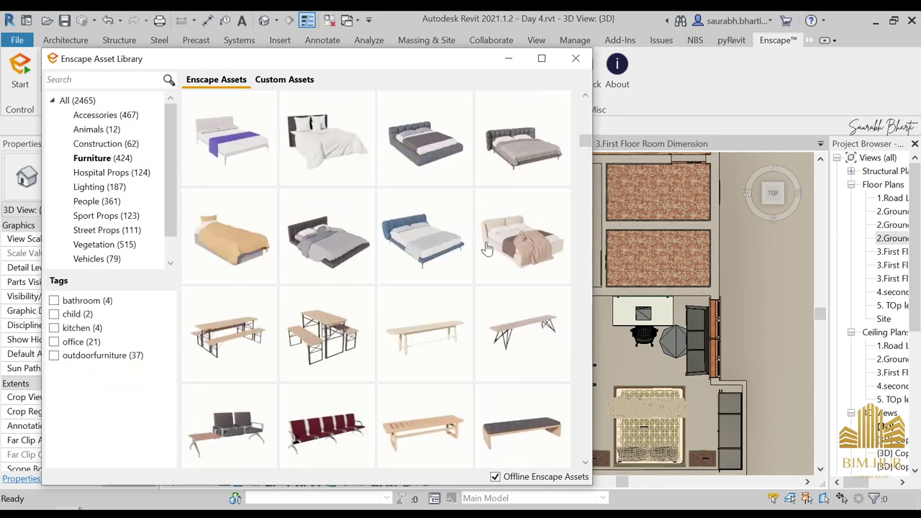
scroll(486, 248, up, 6)
scroll(450, 370, down, 9)
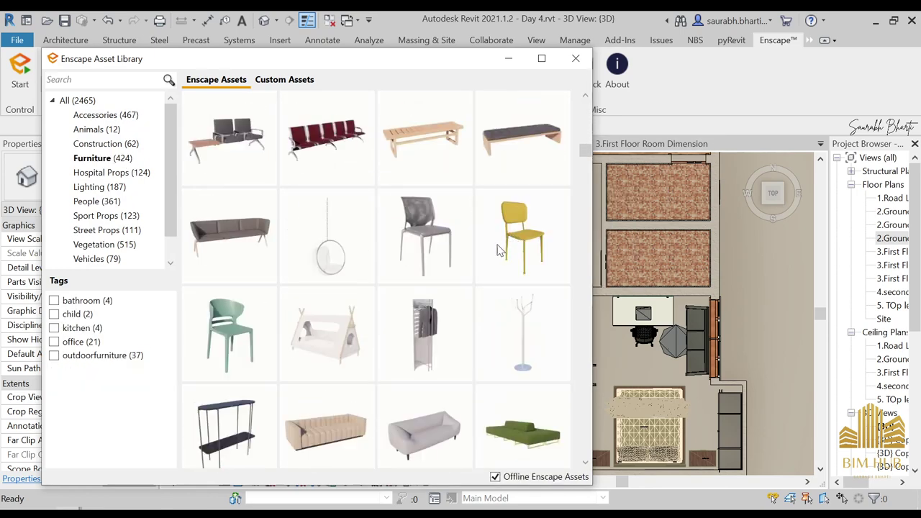
scroll(496, 248, down, 10)
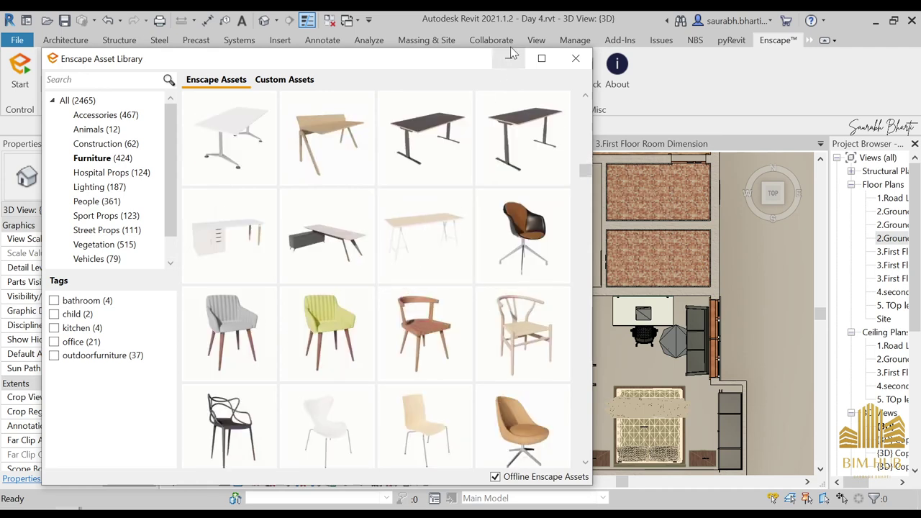
Minimize the asset library, delete Outdoor Sofa 03 from the central room and move the rug toward the TV unit
click(509, 59)
scroll(377, 262, down, 2)
scroll(395, 217, up, 2)
click(395, 218)
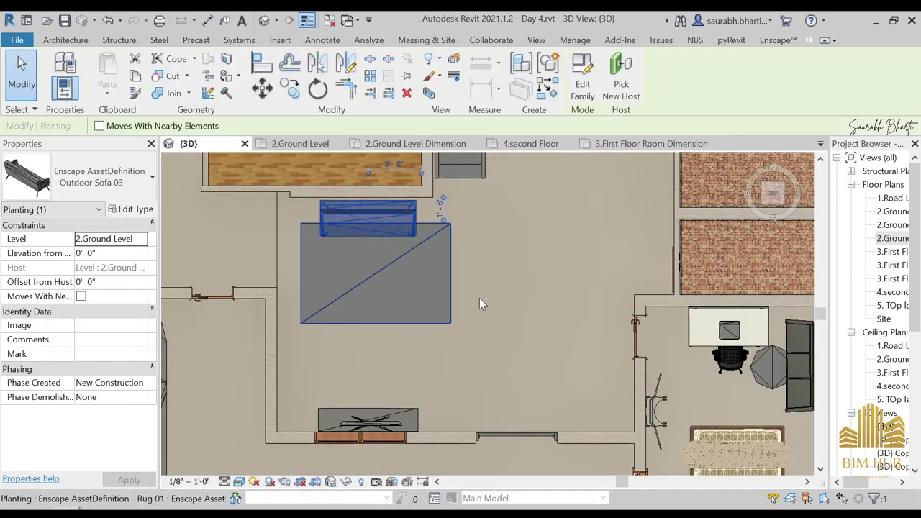
key(Delete)
scroll(404, 251, down, 2)
click(403, 251)
drag(402, 251, 407, 291)
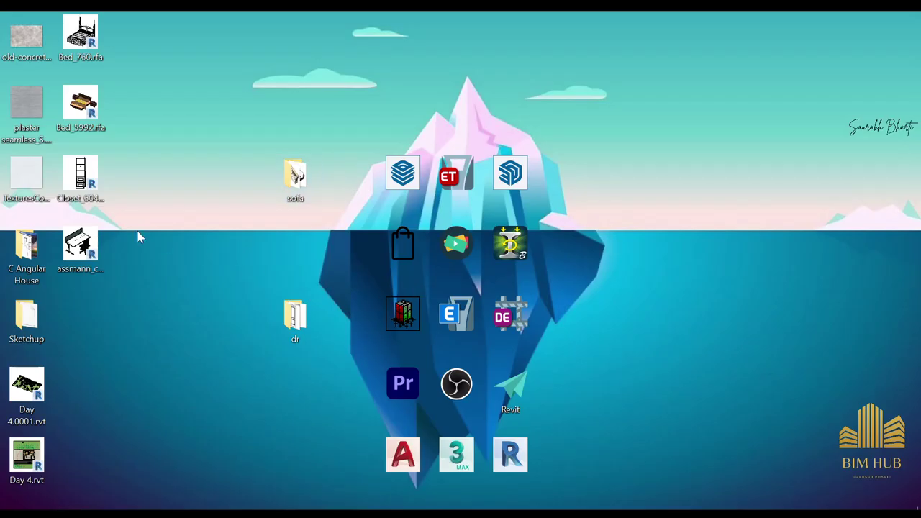
Look through the C Angular House and sofa folders on the desktop for a sofa family
double_click(36, 281)
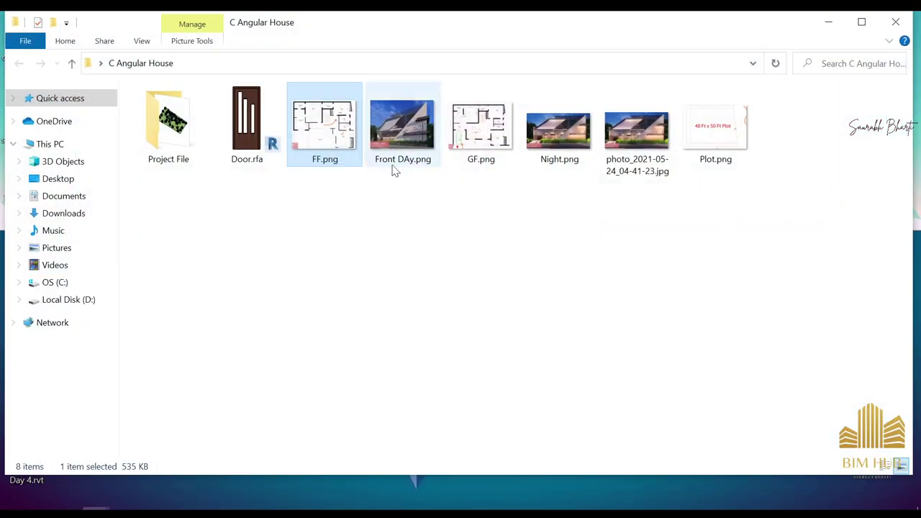
click(829, 22)
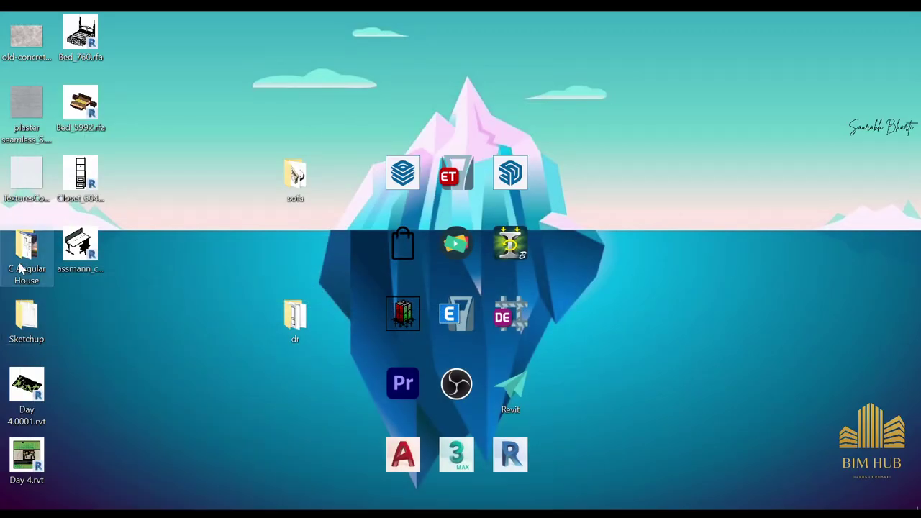
double_click(285, 187)
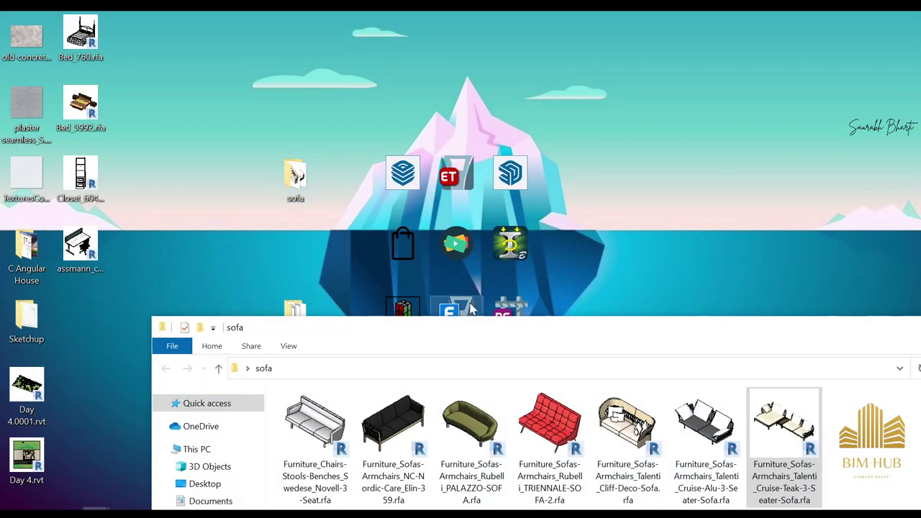
drag(535, 335, 455, 150)
click(897, 143)
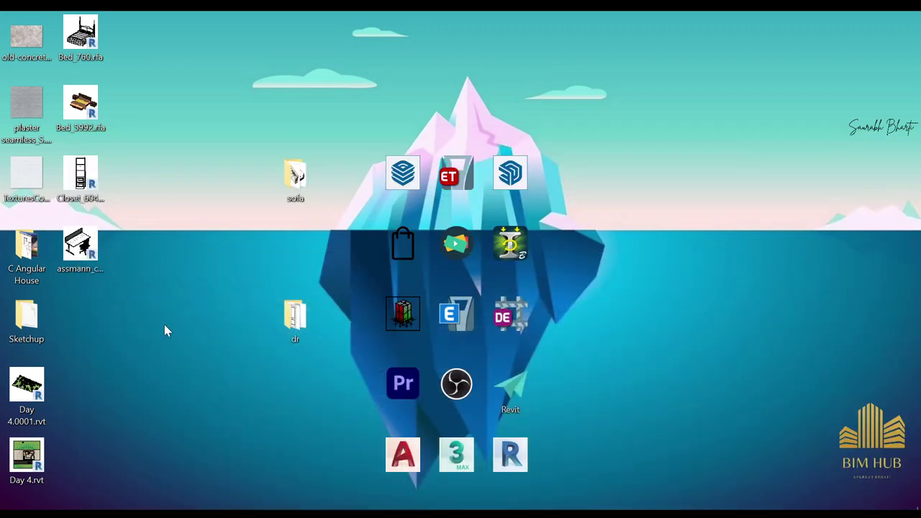
Look through the Revit Familes folder inside Revit > Architecture, showing its files as extra large thumbnails
double_click(521, 376)
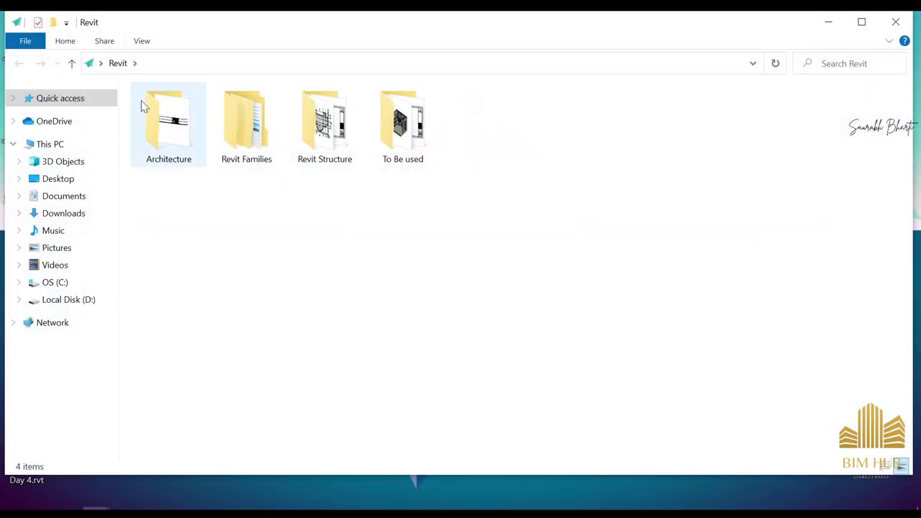
double_click(234, 136)
key(alt+Left)
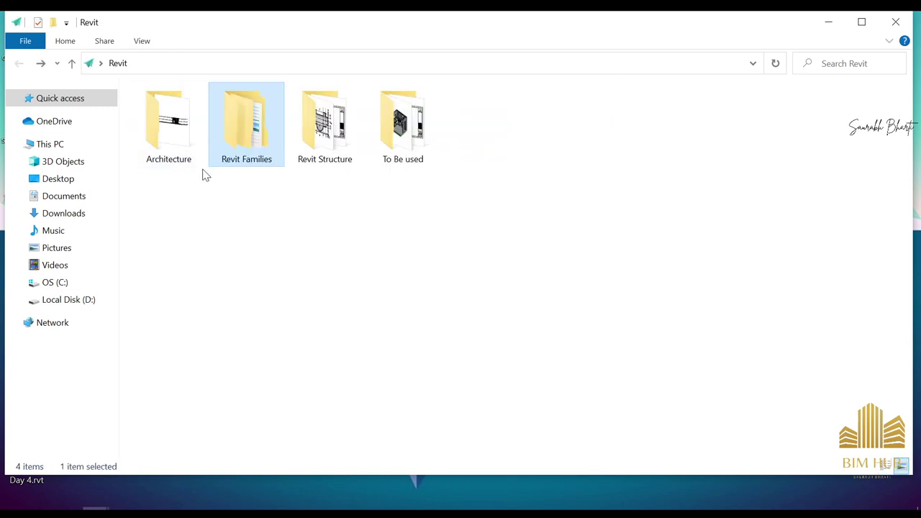
double_click(189, 134)
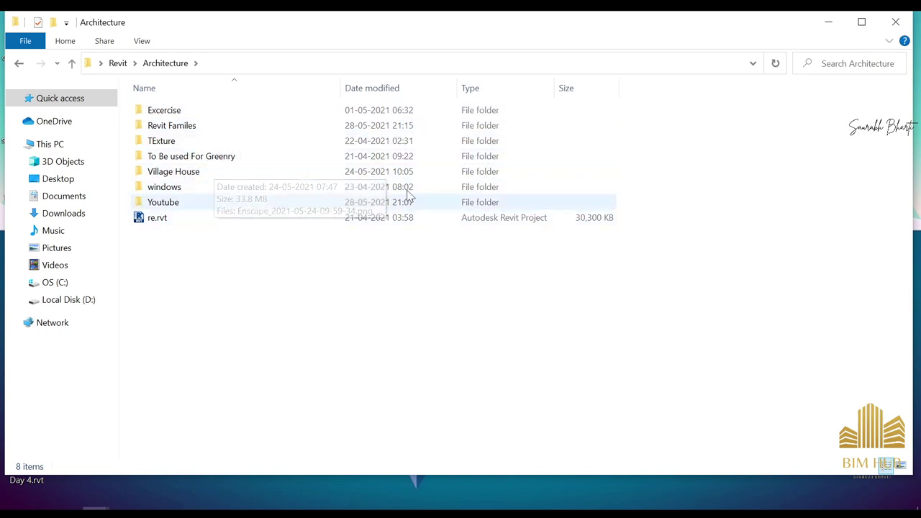
click(226, 129)
double_click(225, 130)
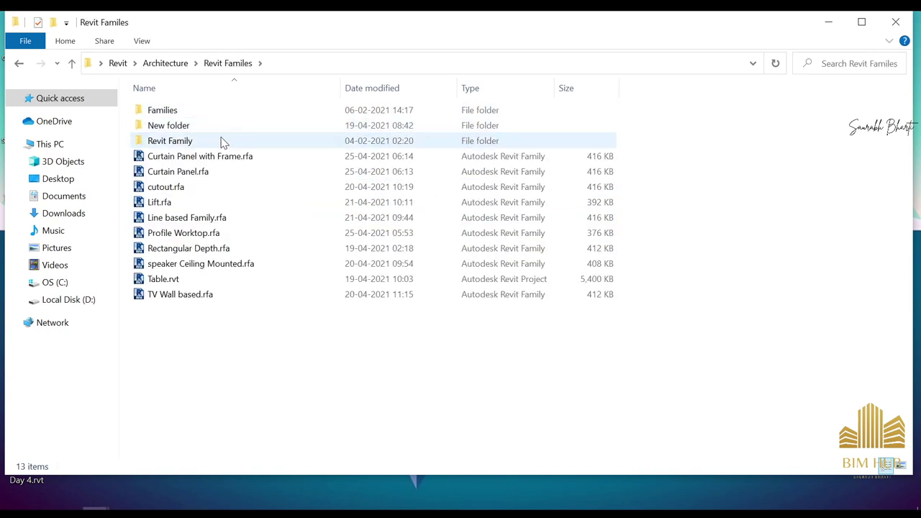
right_click(208, 329)
mouse_move(297, 130)
click(403, 129)
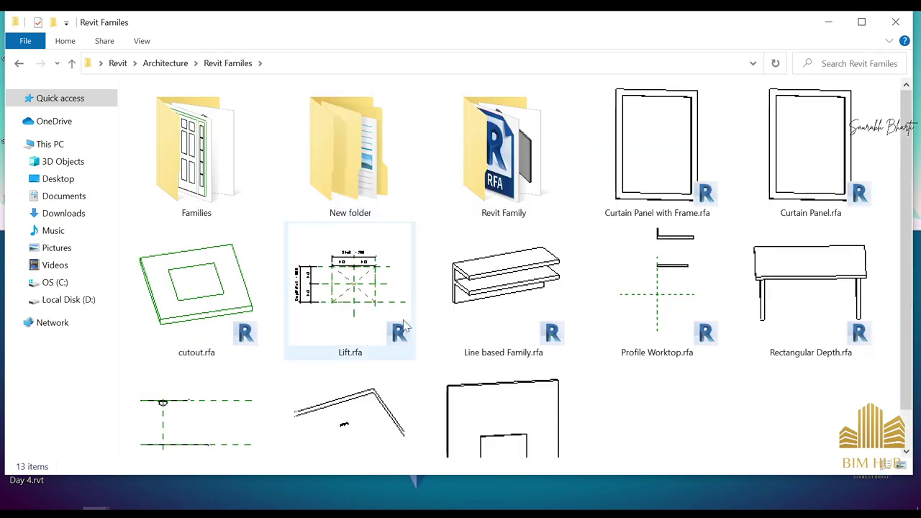
scroll(432, 324, down, 1)
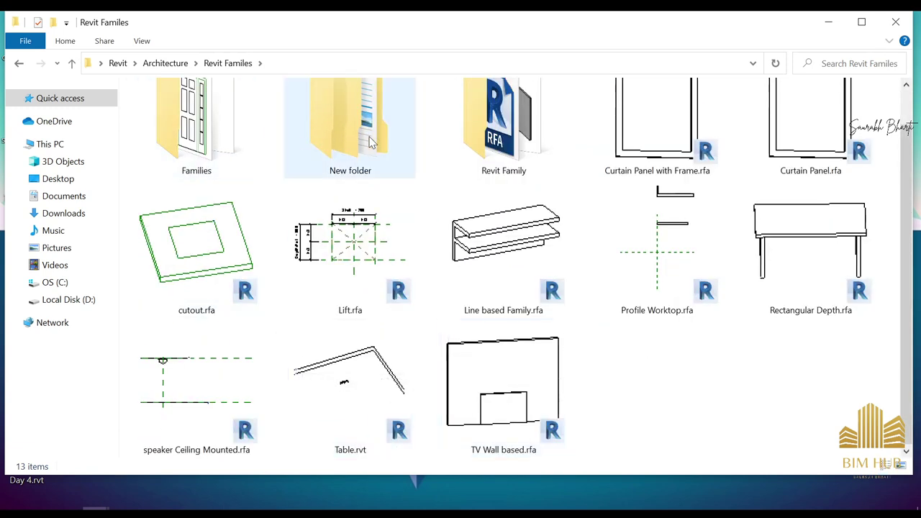
Browse the Revit Family subfolder with large file previews for a furniture family and return to the Architecture folder
key(Up)
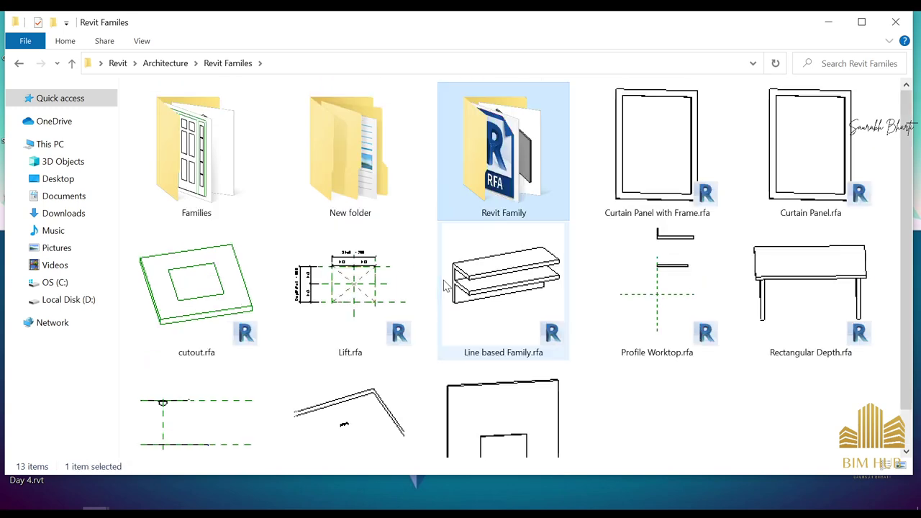
key(Return)
right_click(736, 208)
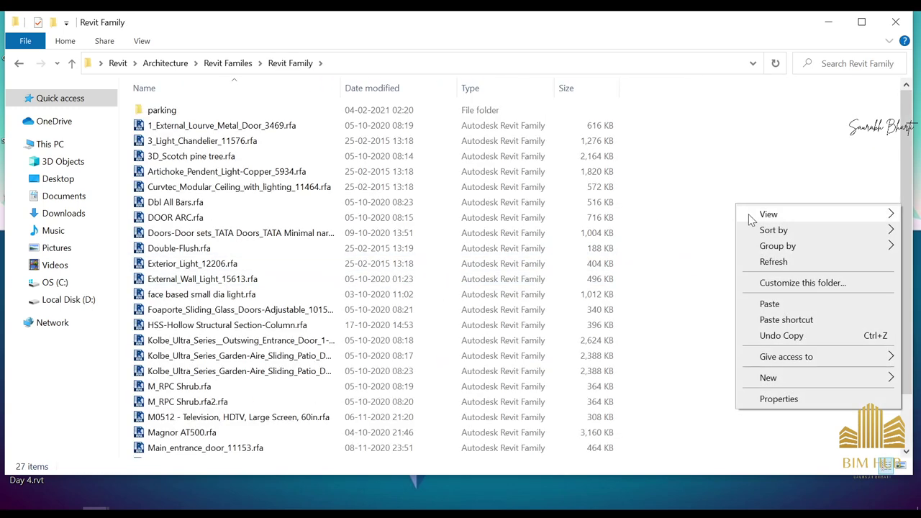
mouse_move(753, 214)
click(648, 214)
scroll(589, 241, down, 5)
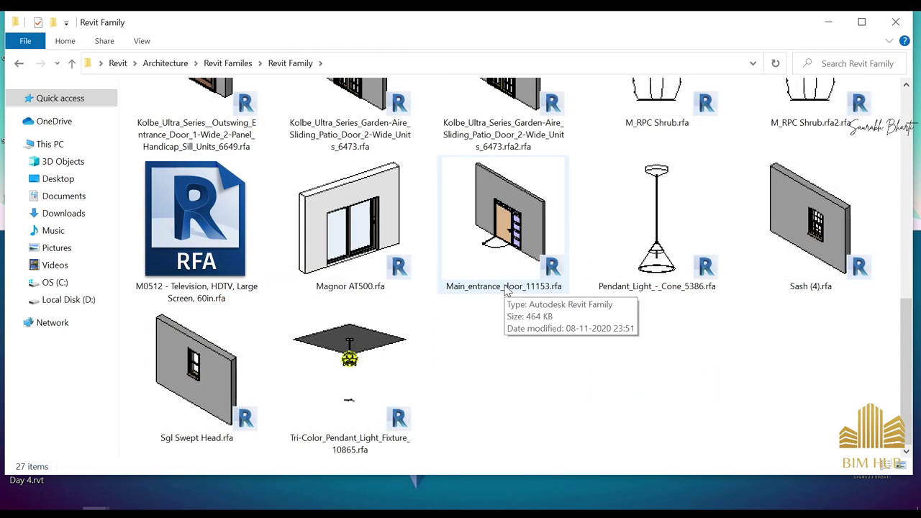
key(BackSpace)
key(BackSpace)
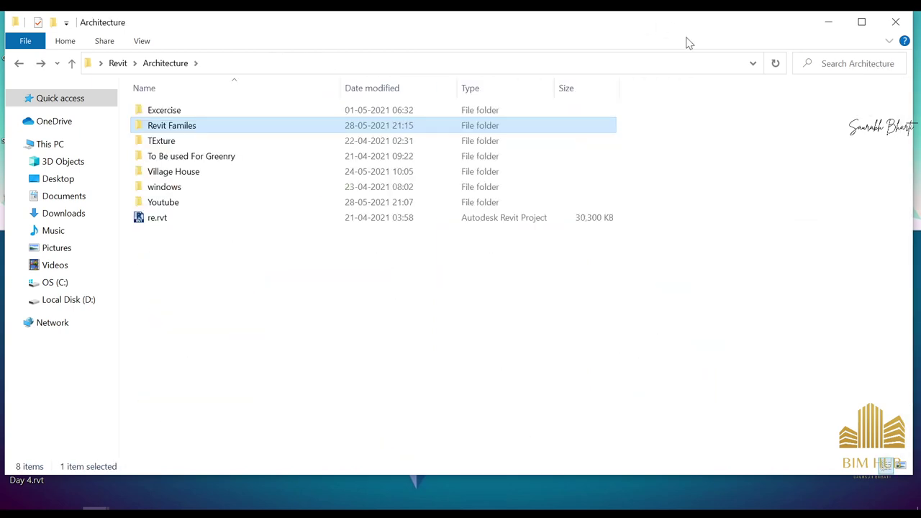
Search the Architecture folder for "dining" and return to the main Revit folder
click(839, 66)
text(d)
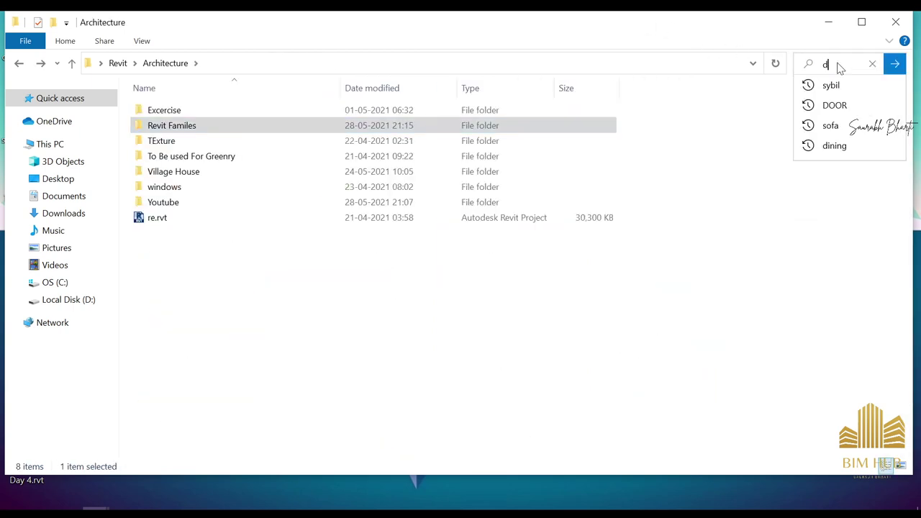
text(ining)
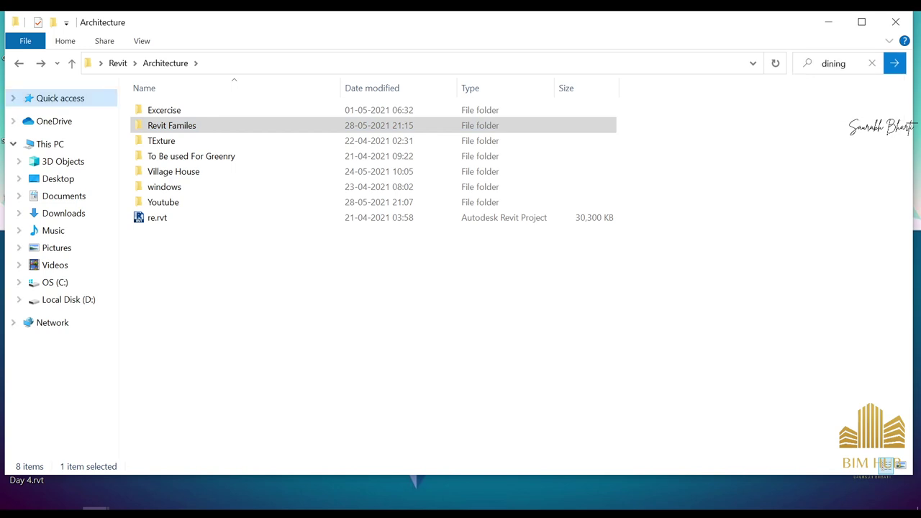
key(Return)
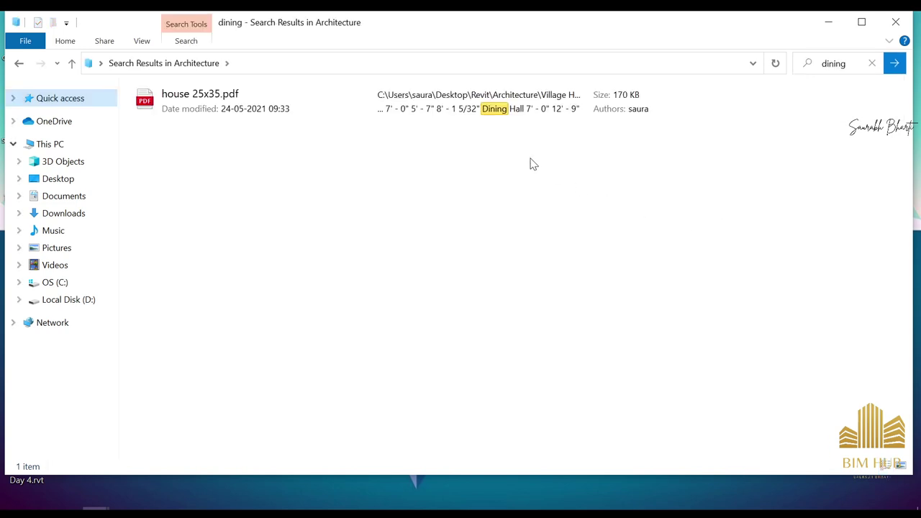
click(19, 63)
click(18, 64)
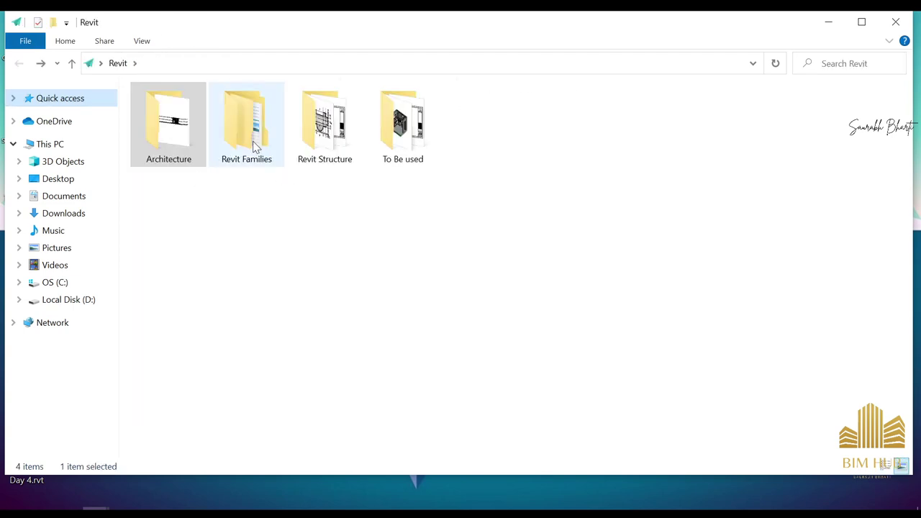
Look through the To Be used folder and its Revit Bump and Texture subfolder
double_click(408, 131)
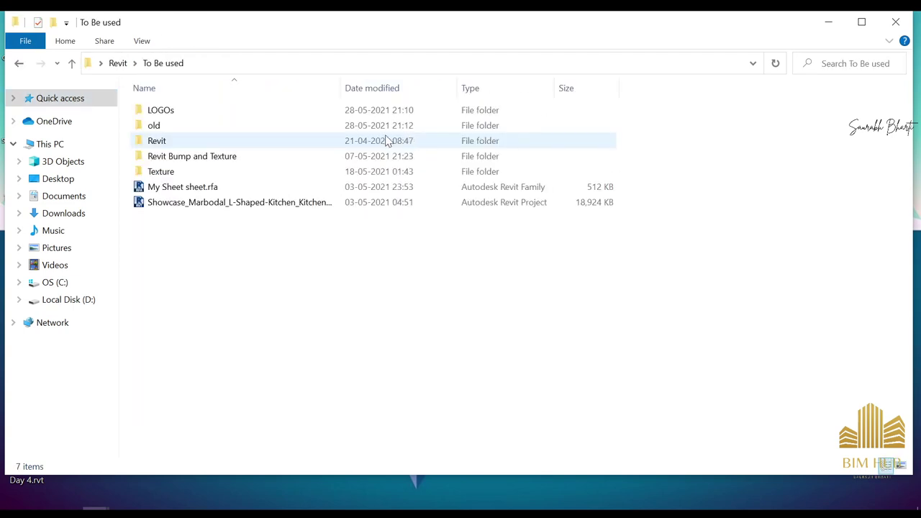
right_click(214, 231)
mouse_move(247, 241)
click(438, 242)
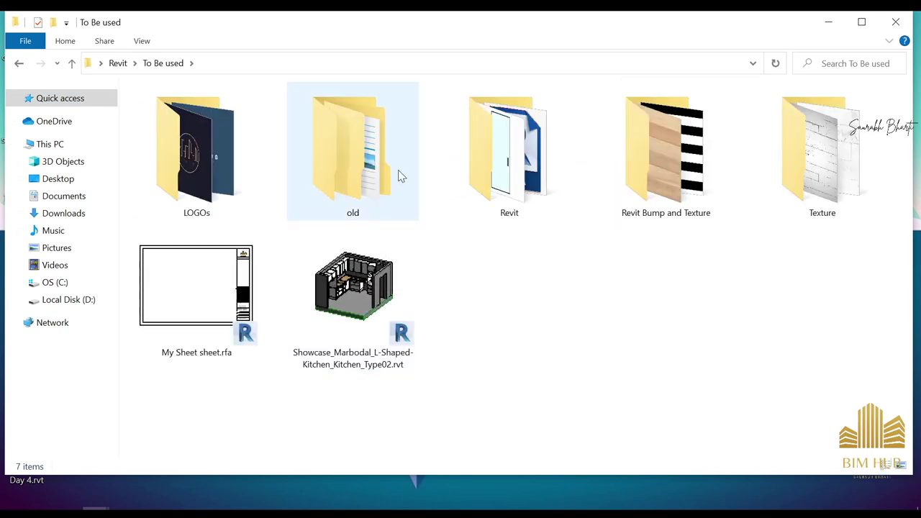
double_click(712, 176)
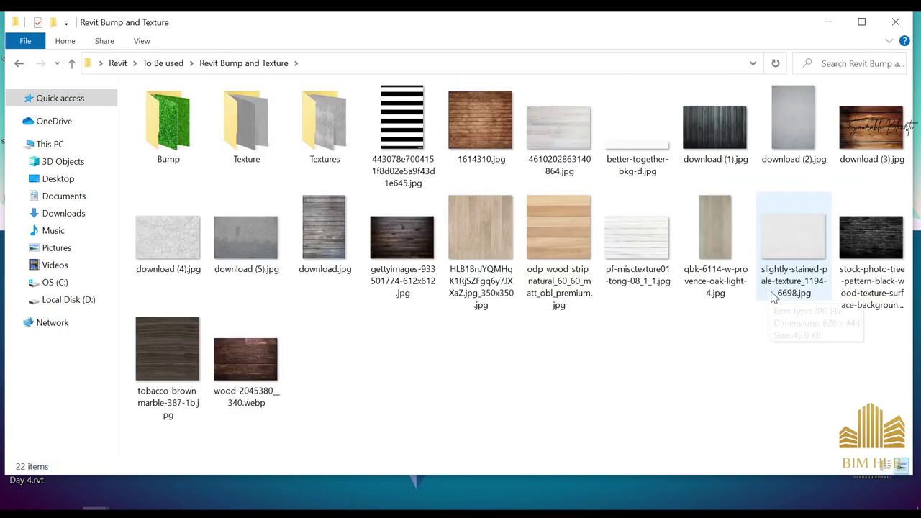
key(BackSpace)
Look through the Family and door subfolders of To Be used > Revit for a furniture family
key(Left)
key(Return)
key(Down)
key(Down)
key(Return)
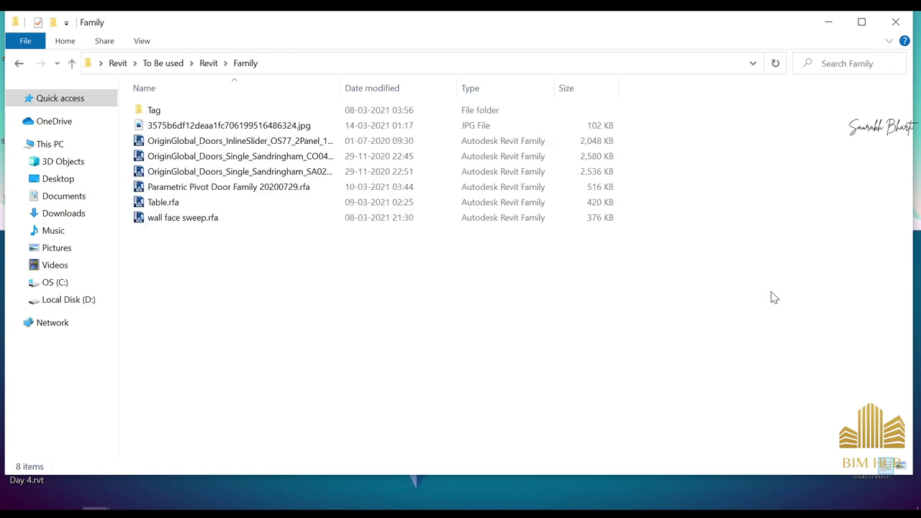
right_click(774, 296)
mouse_move(792, 297)
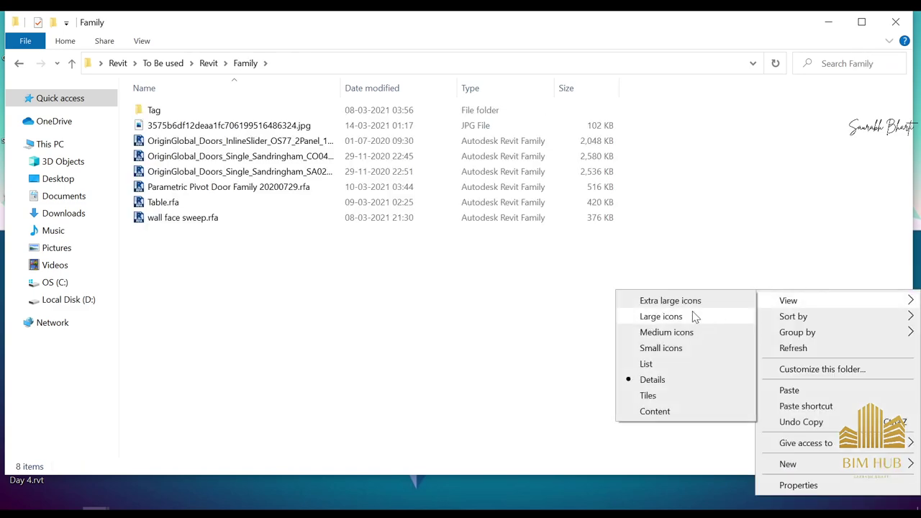
click(668, 300)
key(alt+Left)
key(Up)
key(Return)
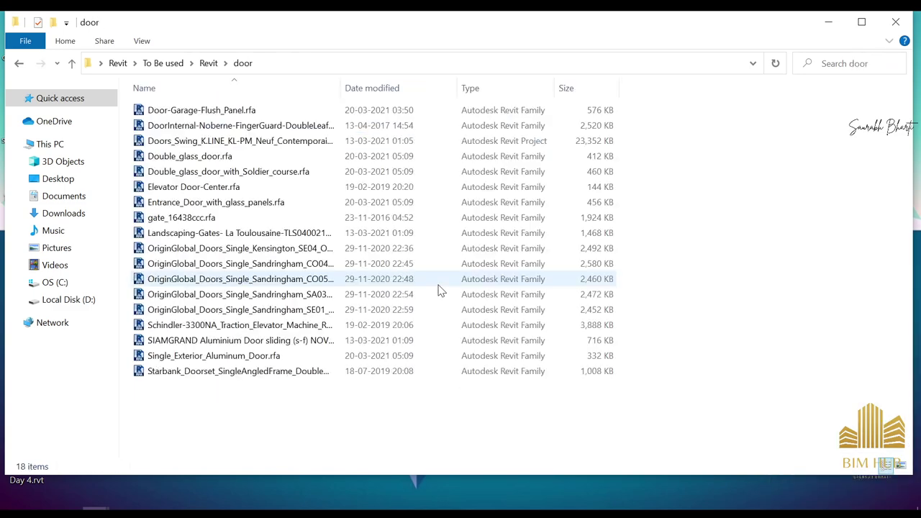
Open the Kitchen subfolder of To Be used > Revit and view its files as extra large thumbnails
key(BackSpace)
key(Down)
key(Down)
key(Down)
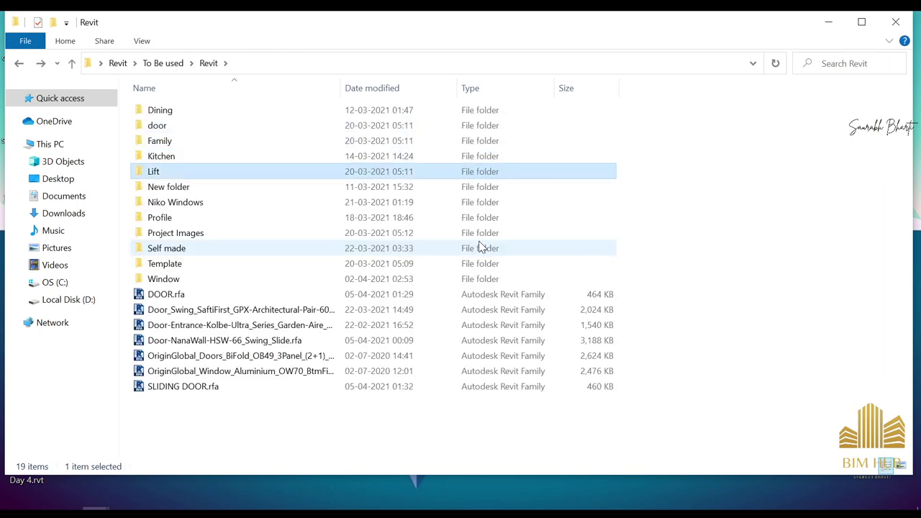
key(Up)
key(Return)
right_click(470, 244)
click(568, 241)
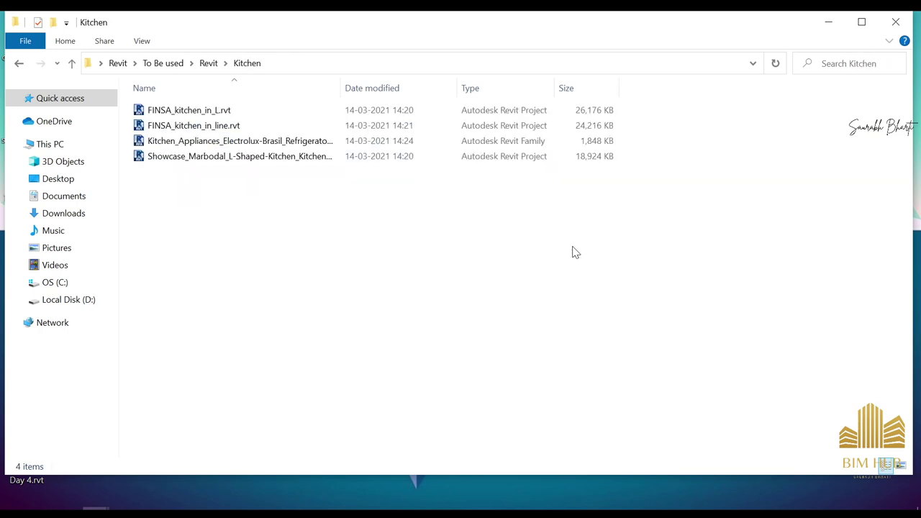
right_click(573, 247)
mouse_move(641, 270)
click(792, 257)
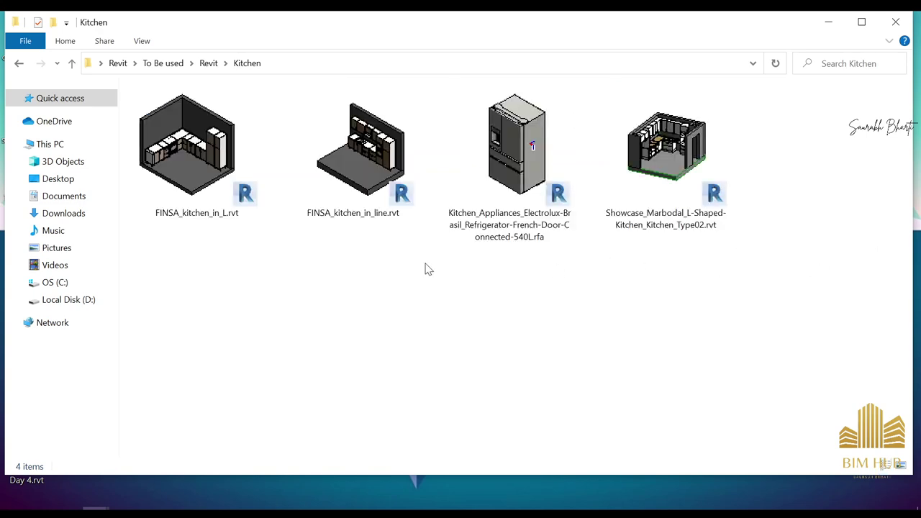
Check New folder and go down the list of remaining subfolders in To Be used > Revit
key(alt+Left)
key(Down)
key(Down)
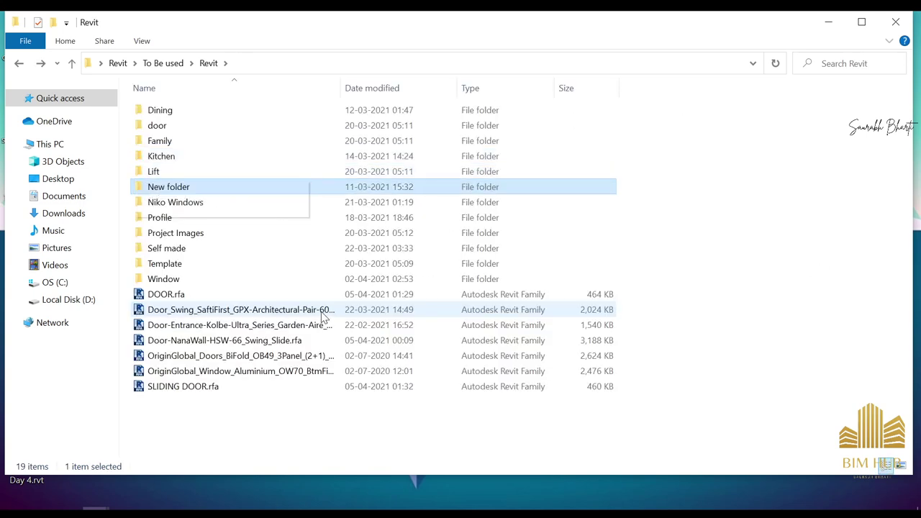
key(Return)
key(alt+Left)
key(Down)
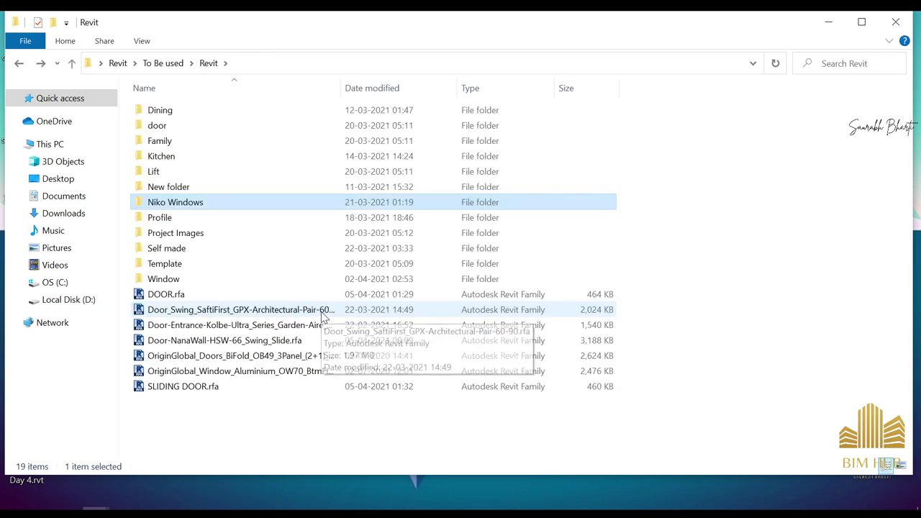
key(Down)
key(Down)
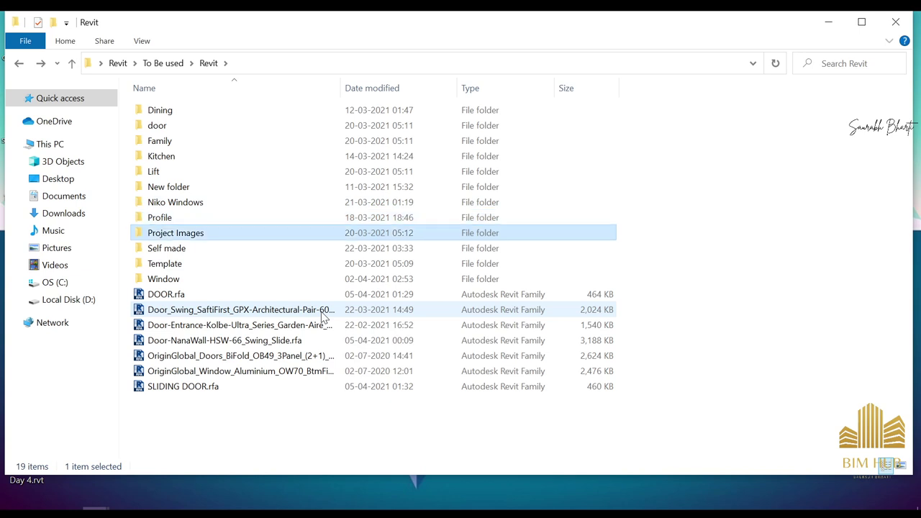
key(Down)
key(Down)
key(Down)
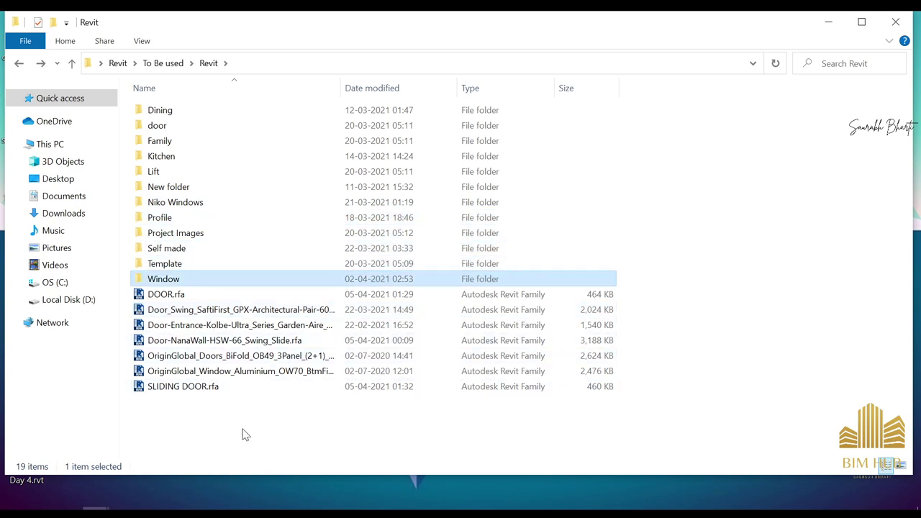
Open the Dining subfolder of To Be used > Revit and show its contents as extra large thumbnails
click(178, 114)
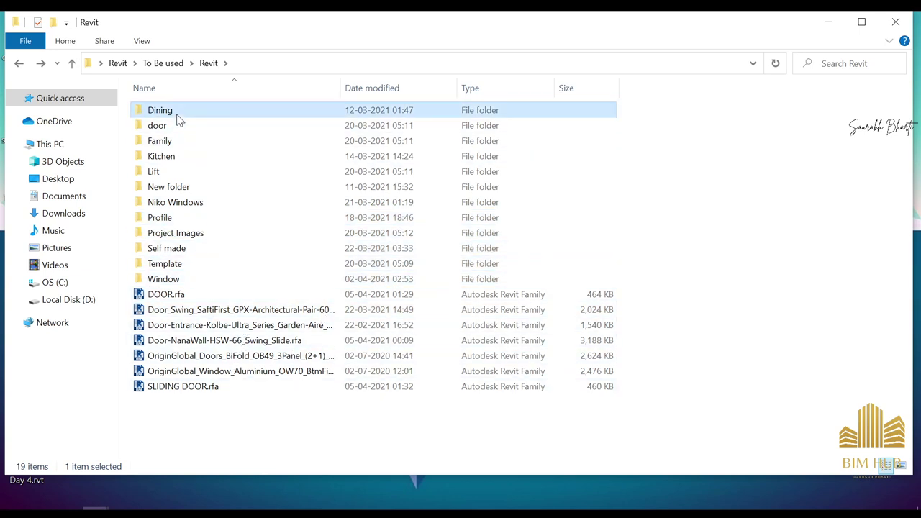
double_click(180, 120)
right_click(386, 306)
mouse_move(432, 113)
click(623, 114)
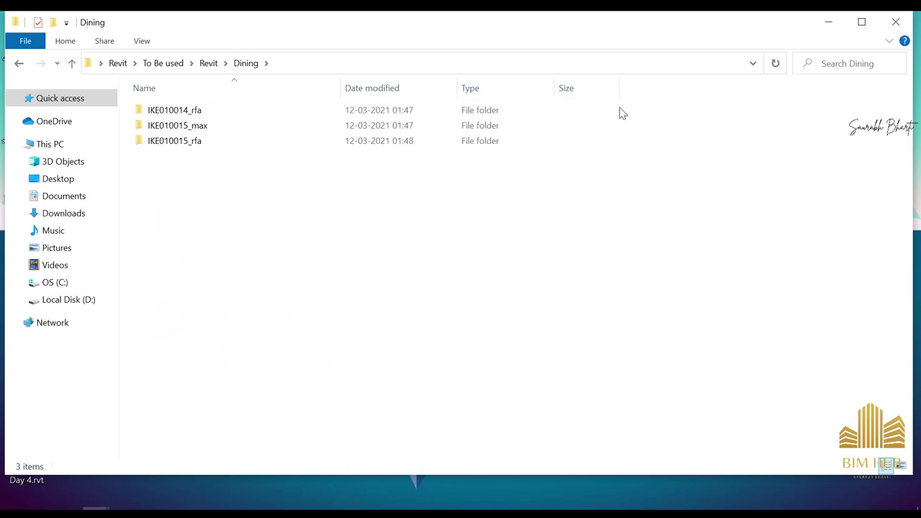
right_click(622, 113)
mouse_move(627, 151)
click(538, 144)
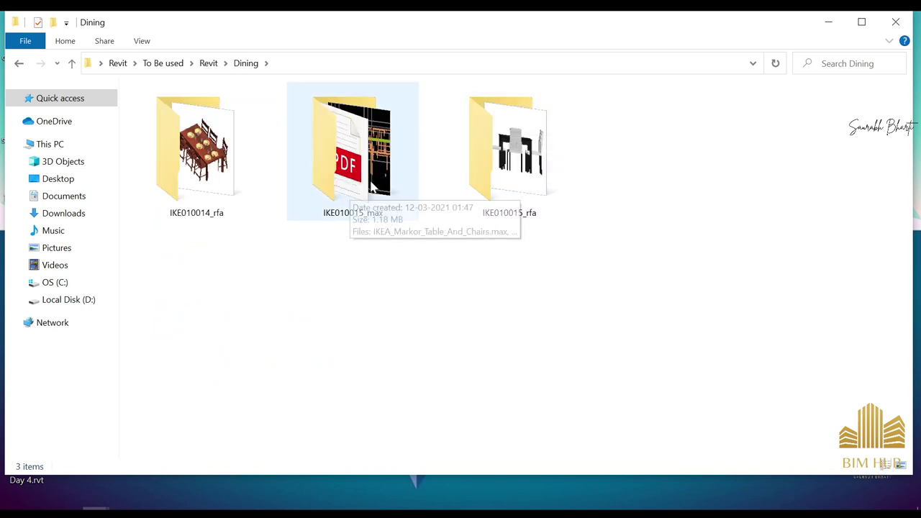
Load the Markor_Table_and_Harald_Chairs family from the IKE010014_rfa folder into the Revit model and place it over the central room's rug
double_click(196, 151)
drag(228, 113, 560, 319)
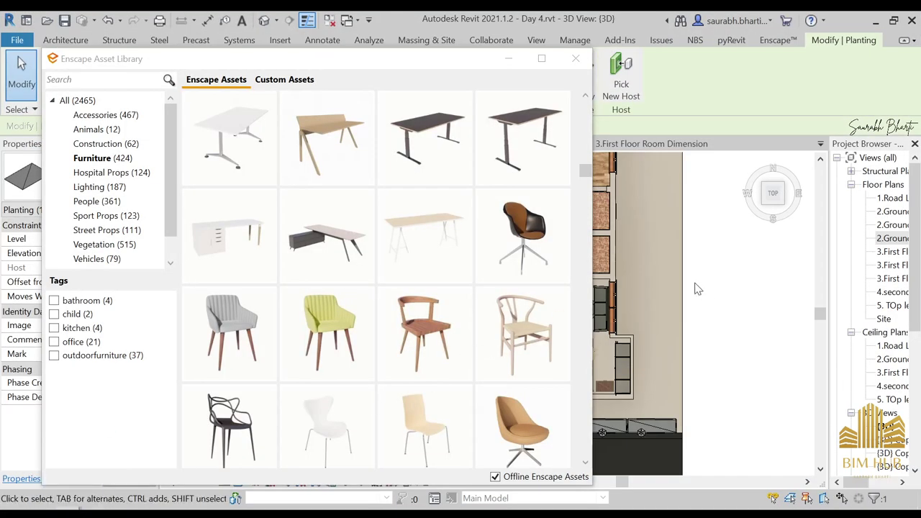
click(508, 61)
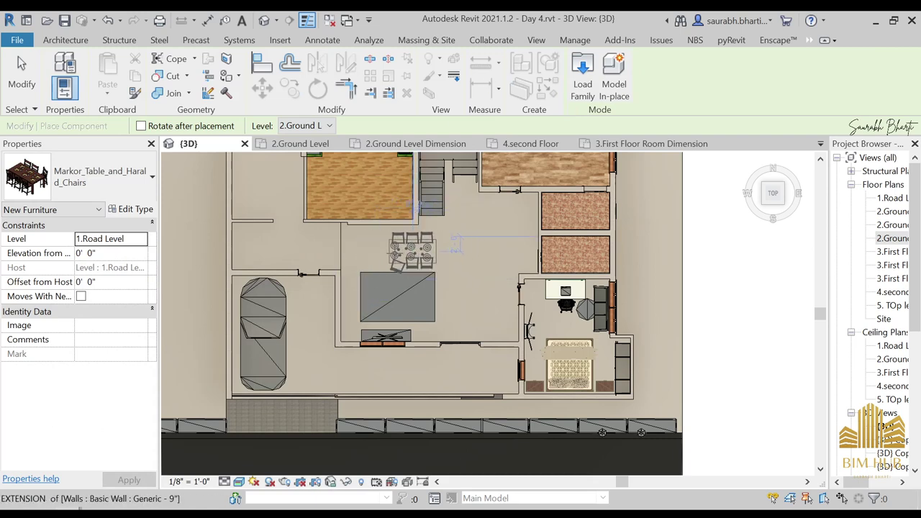
scroll(397, 250, up, 3)
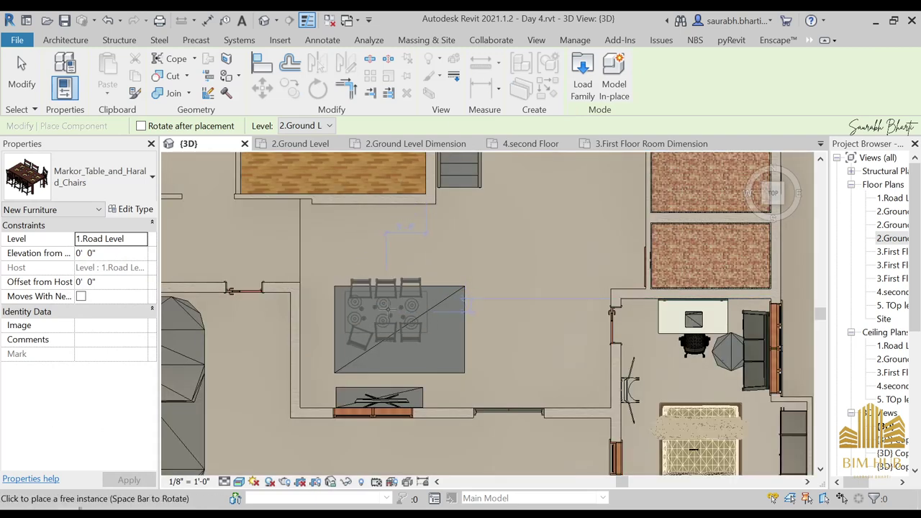
click(392, 308)
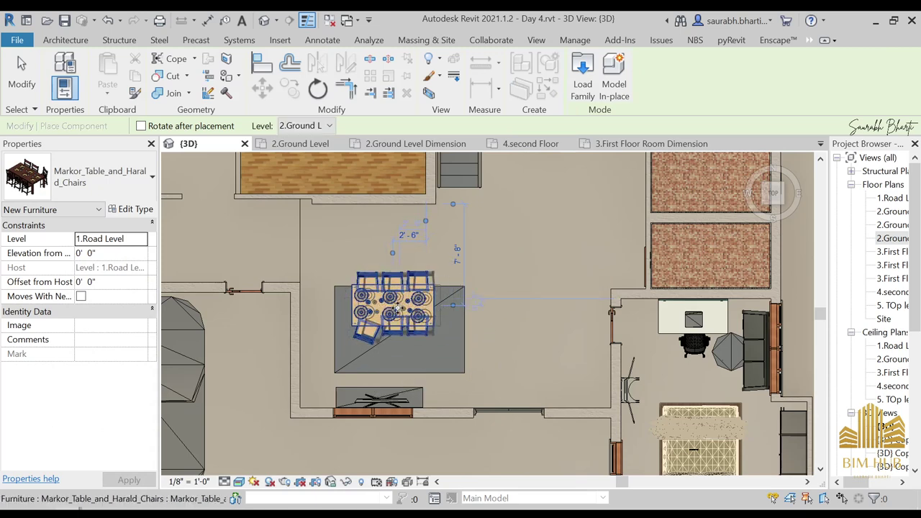
scroll(396, 306, down, 2)
key(Escape)
key(Escape)
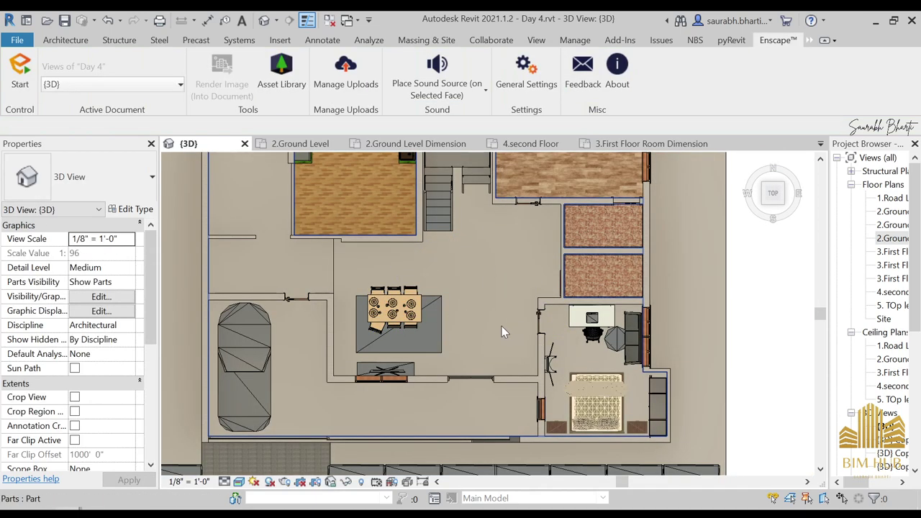
scroll(352, 311, up, 3)
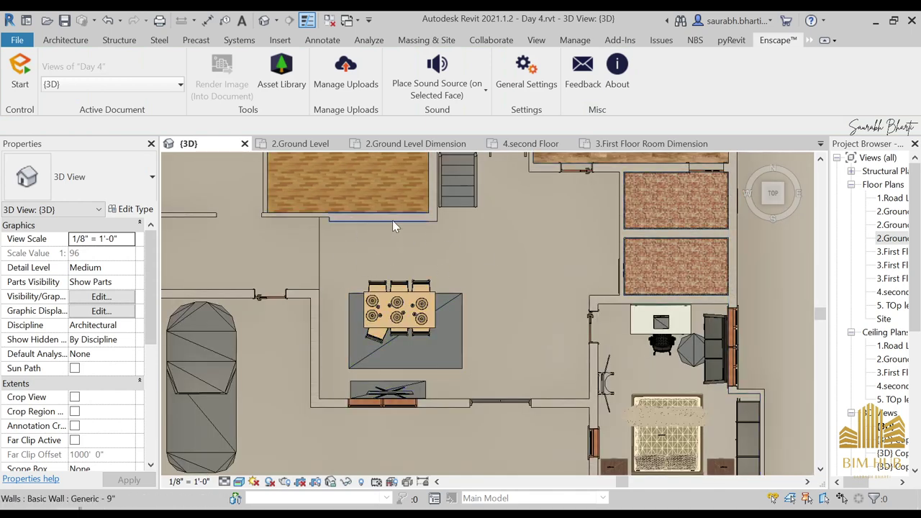
scroll(481, 309, down, 3)
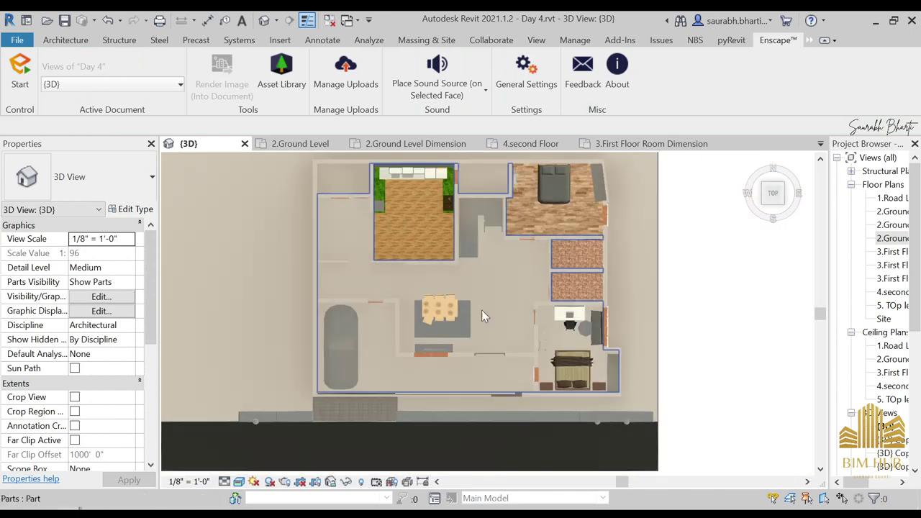
scroll(494, 249, up, 2)
scroll(482, 323, down, 1)
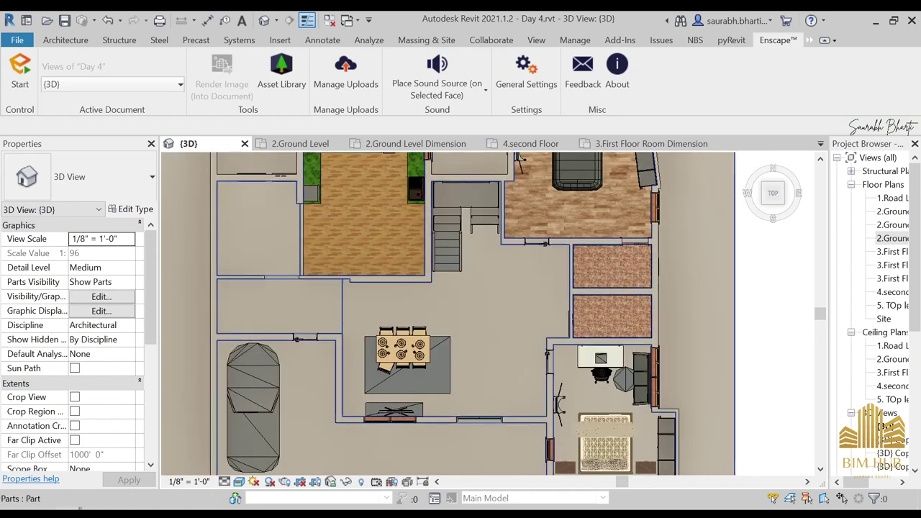
Switch to the mix componant window in File Explorer and go up to its parent folder, Revit Families
click(229, 514)
click(228, 513)
click(160, 514)
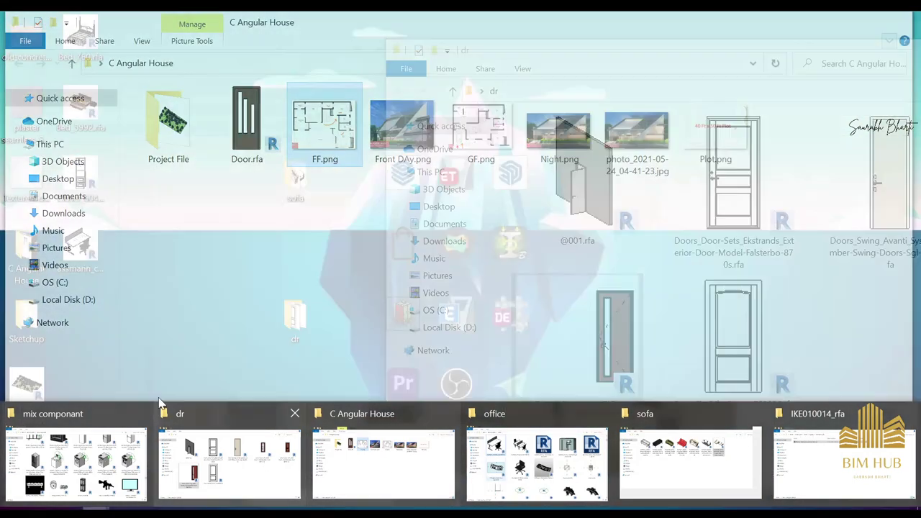
click(75, 464)
key(alt+Up)
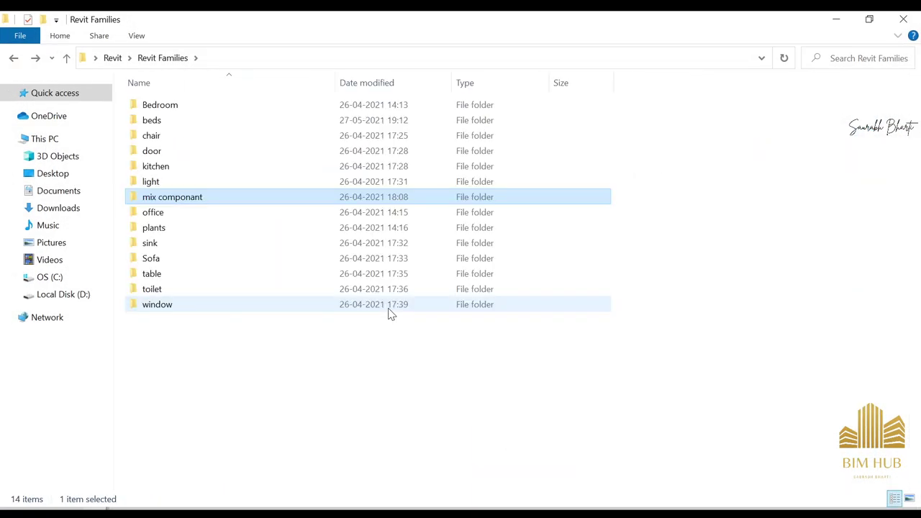
Open the toilet subfolder of Revit Families and show its contents as extra large thumbnails
key(Down)
key(Up)
key(Up)
key(Up)
key(Up)
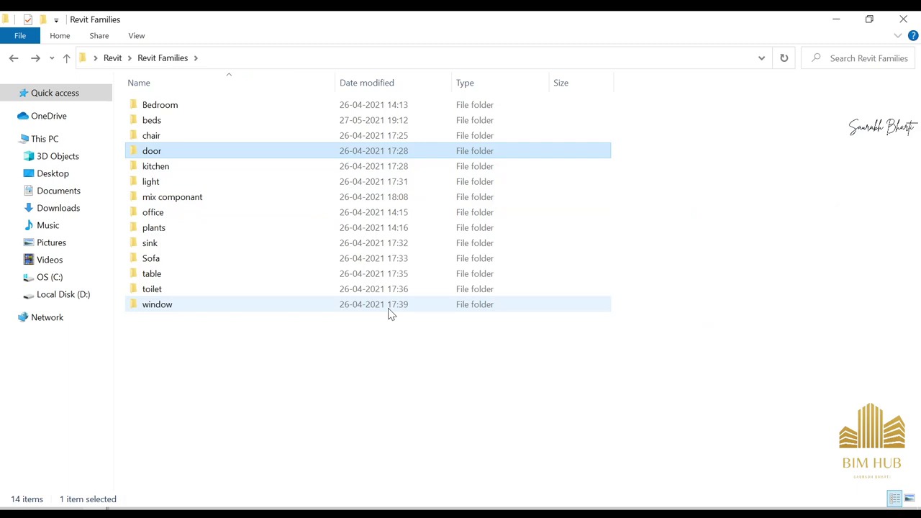
key(t)
key(t)
key(Return)
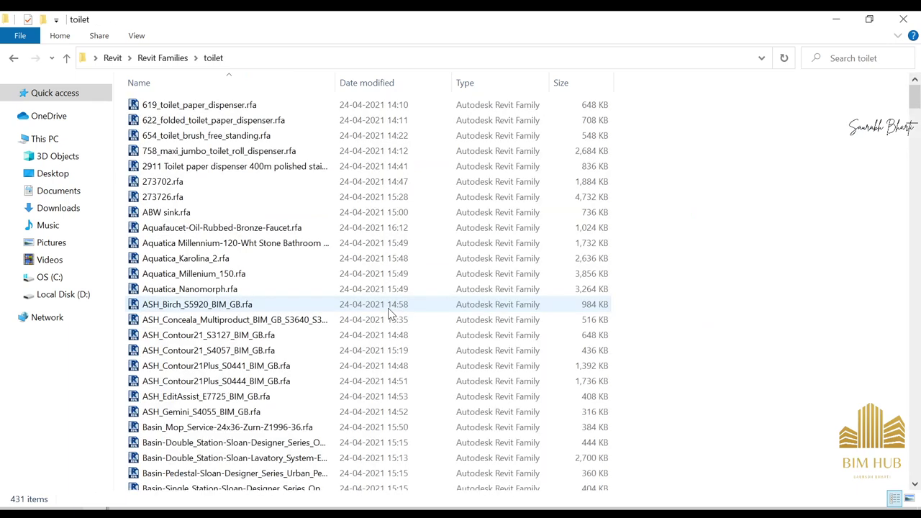
right_click(751, 233)
mouse_move(792, 256)
click(735, 249)
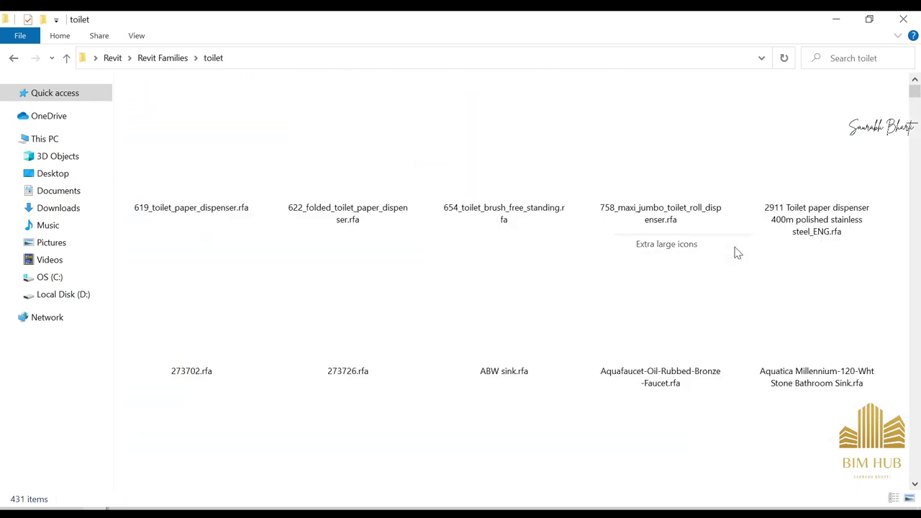
Look through the thumbnails in the toilet folder down to the DURAVIT sinks for suitable bathroom fixtures
scroll(393, 297, down, 5)
scroll(387, 288, up, 5)
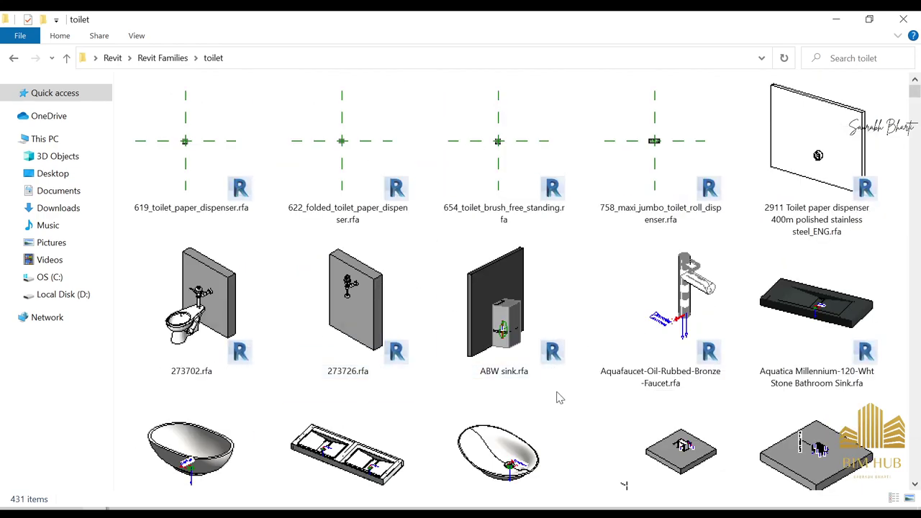
scroll(559, 398, down, 8)
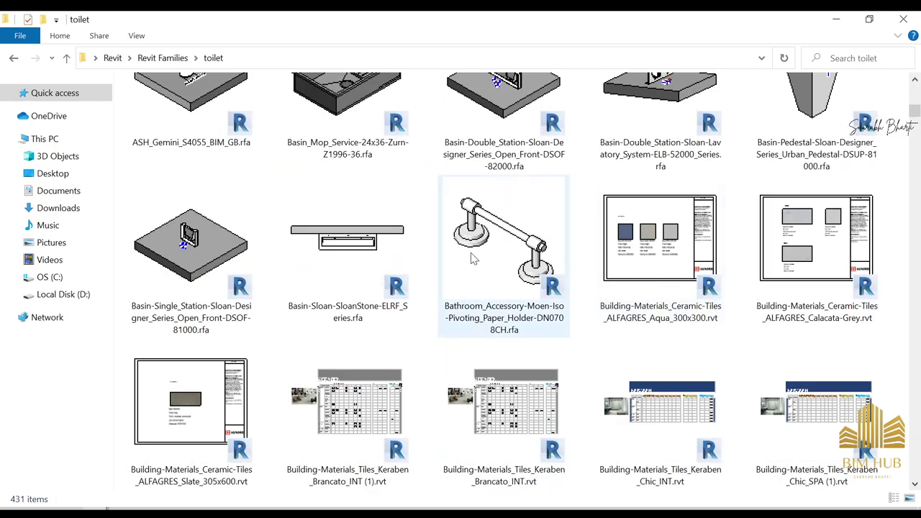
scroll(471, 260, down, 10)
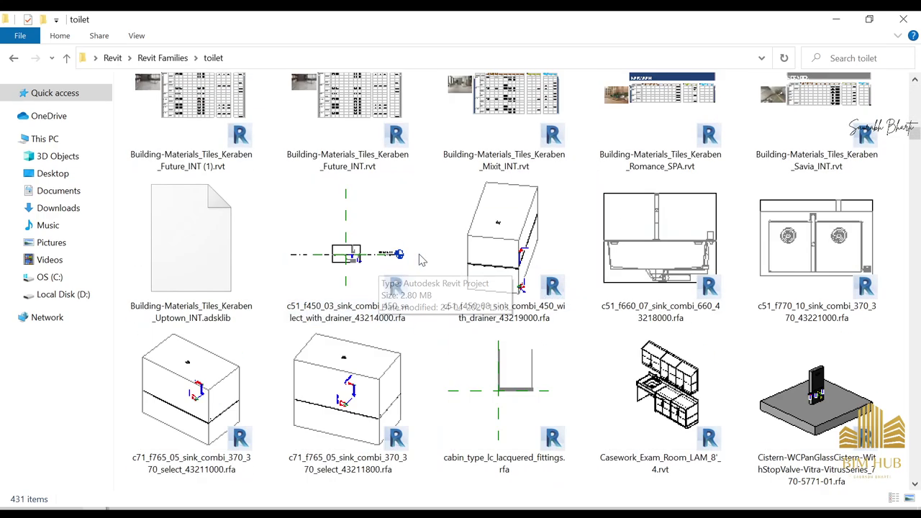
scroll(421, 260, down, 3)
scroll(461, 294, down, 8)
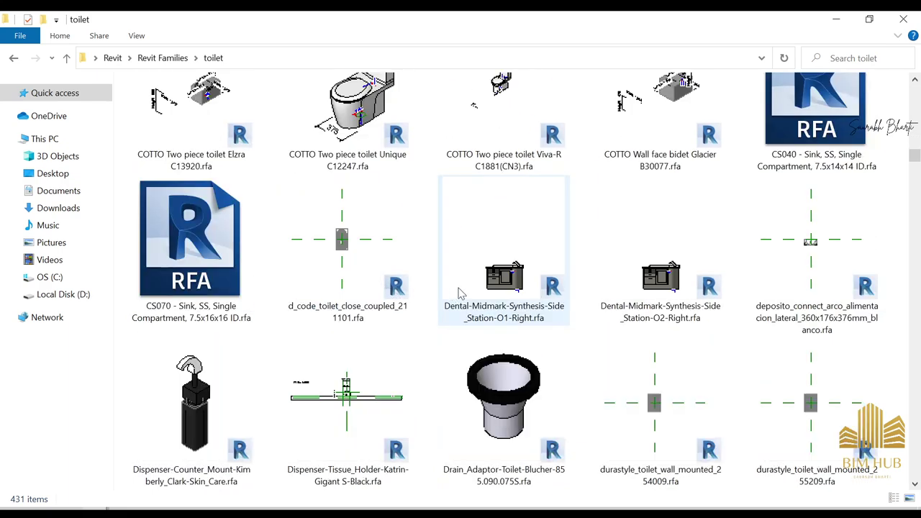
scroll(500, 288, down, 4)
scroll(513, 291, down, 9)
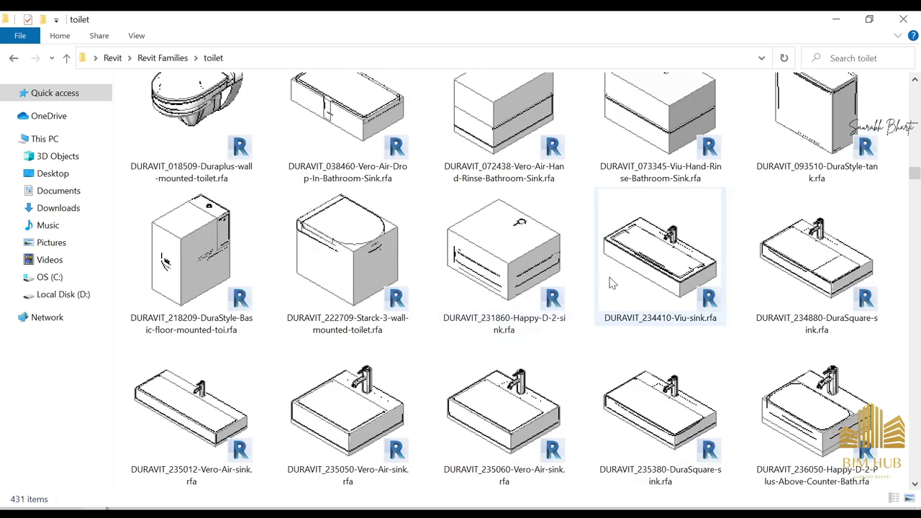
Select DURAVIT_235060-Vero-Air-sink.rfa, floor-standing-ceramic-toilet.rfa, HAFELE One piece toilet 588.60.410.rfa and one more HAFELE family together
click(488, 161)
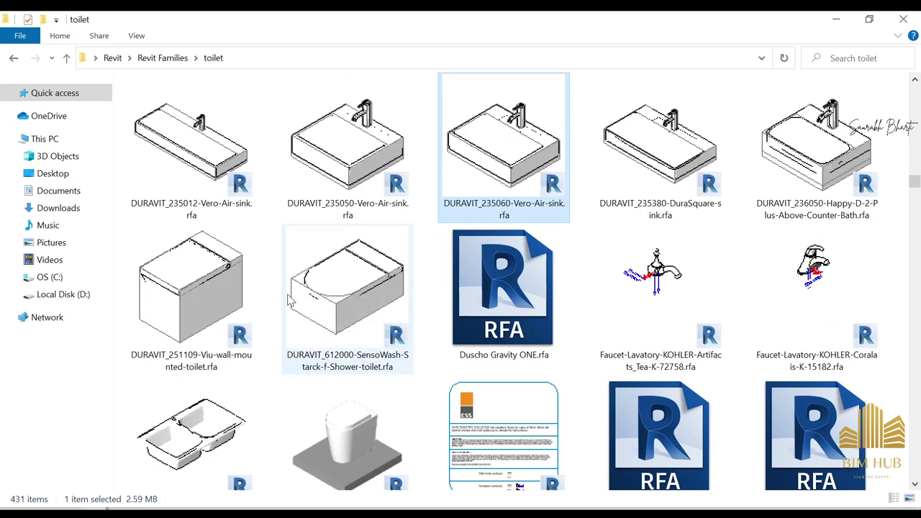
scroll(288, 300, down, 1)
scroll(576, 309, down, 3)
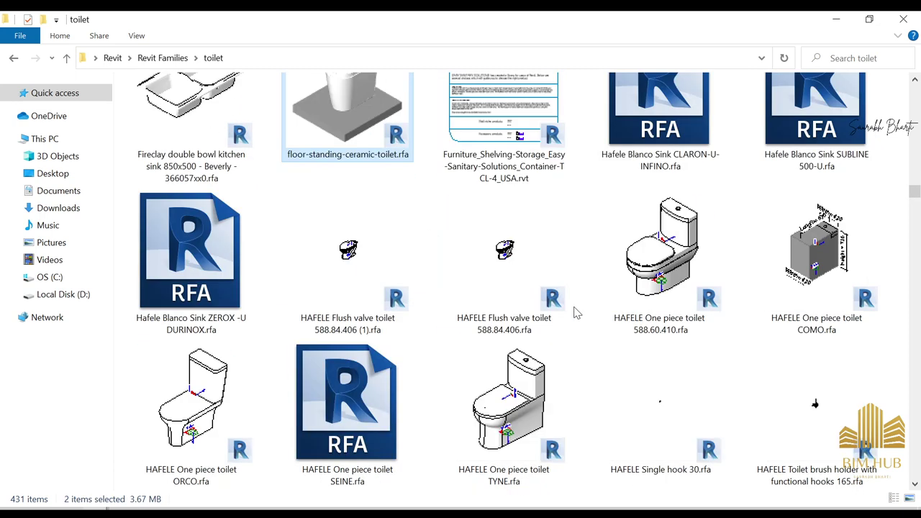
scroll(653, 302, up, 2)
ctrl+click(661, 439)
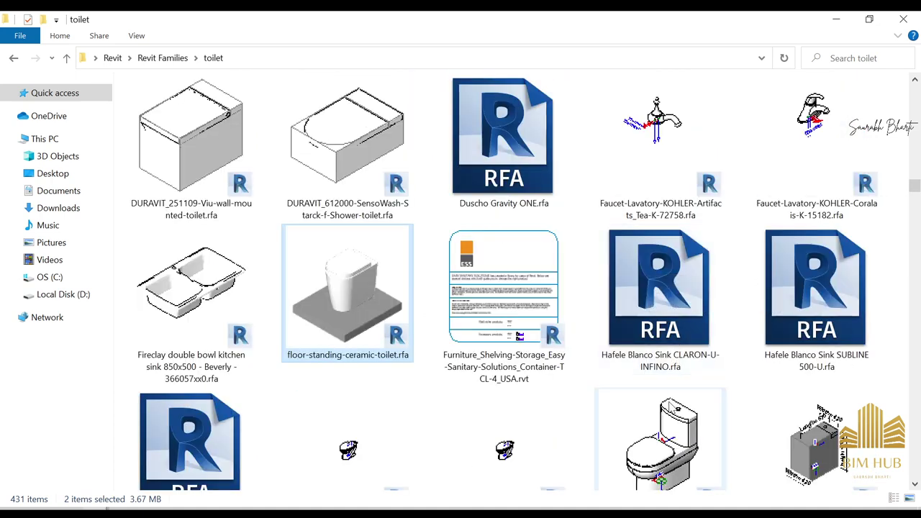
scroll(561, 386, down, 1)
scroll(379, 252, down, 9)
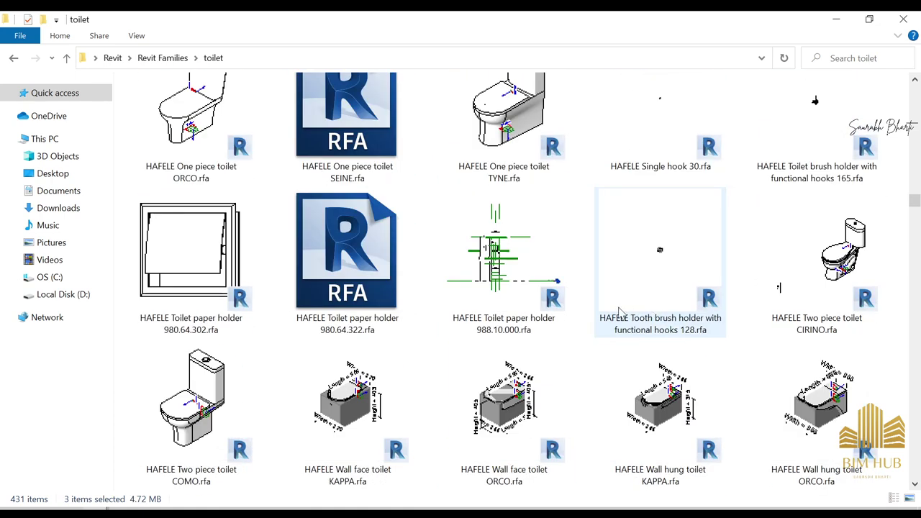
scroll(314, 315, down, 5)
scroll(314, 315, up, 4)
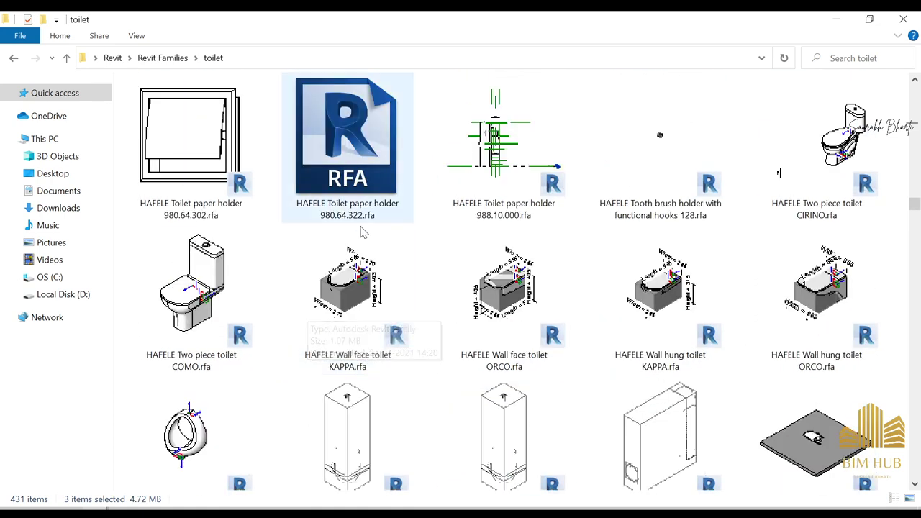
ctrl+click(219, 148)
Look through the rest of the toilet folder to its end for more toilet and sink families
scroll(471, 308, down, 12)
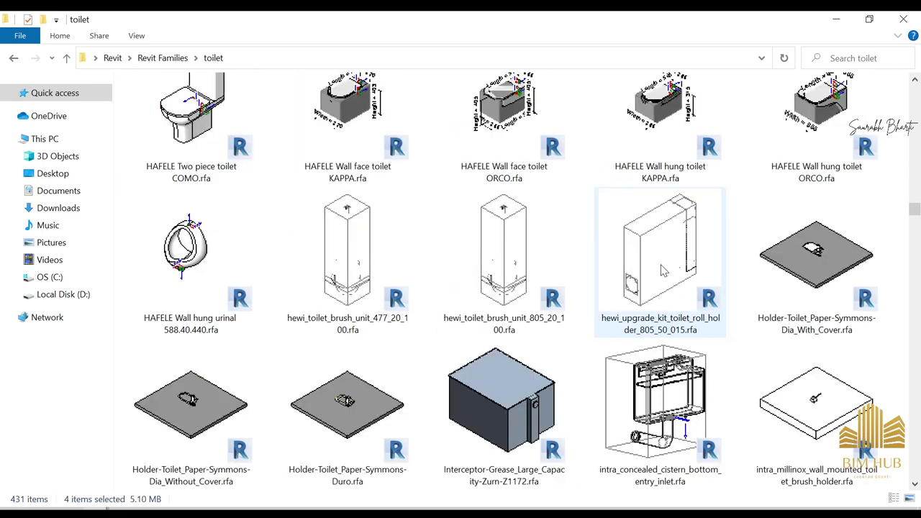
scroll(608, 292, down, 8)
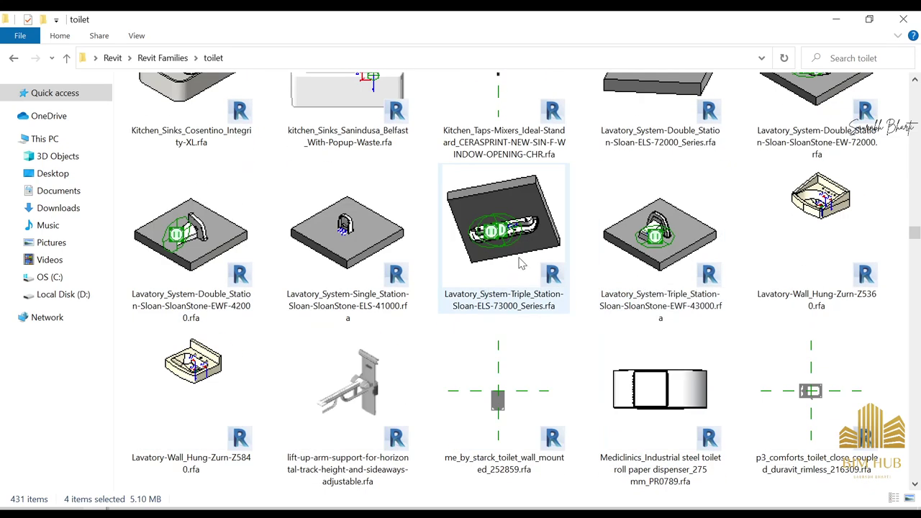
scroll(670, 252, down, 10)
scroll(677, 274, down, 9)
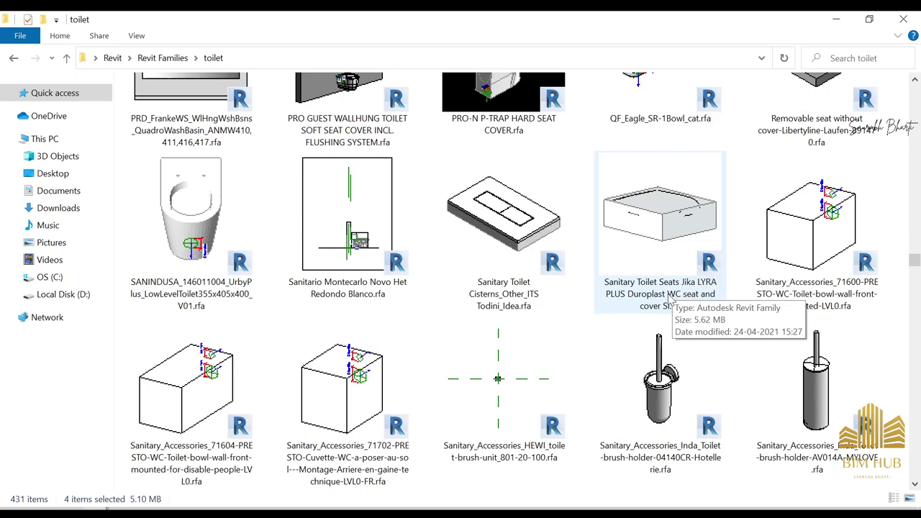
scroll(492, 309, down, 12)
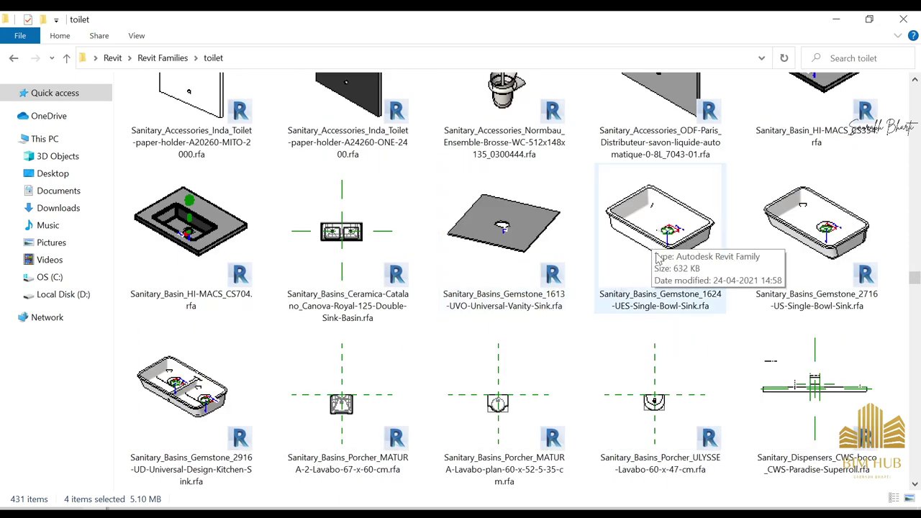
scroll(651, 270, down, 6)
scroll(547, 319, down, 20)
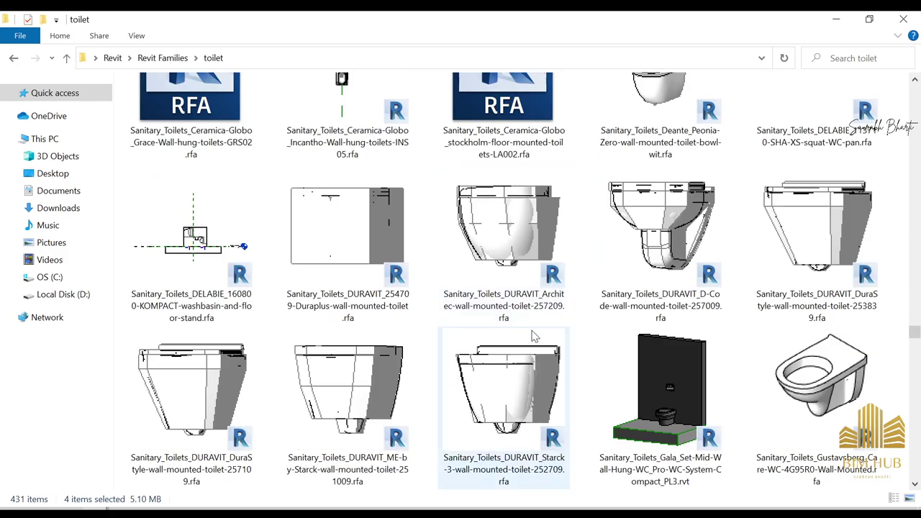
scroll(533, 325, down, 12)
scroll(556, 322, down, 20)
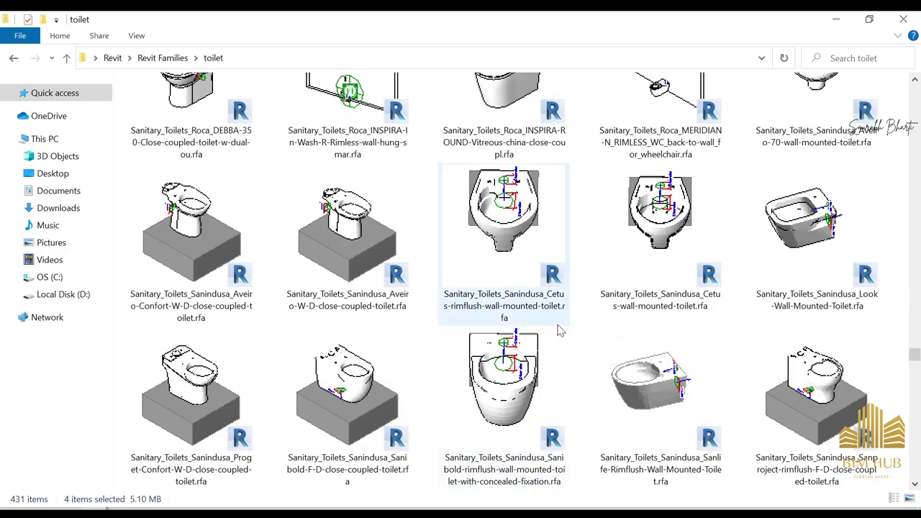
scroll(564, 312, down, 6)
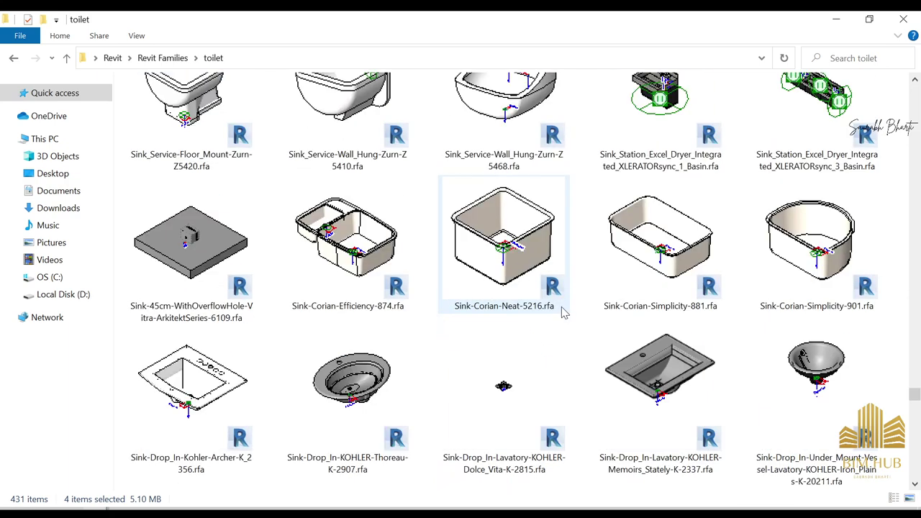
scroll(564, 308, down, 18)
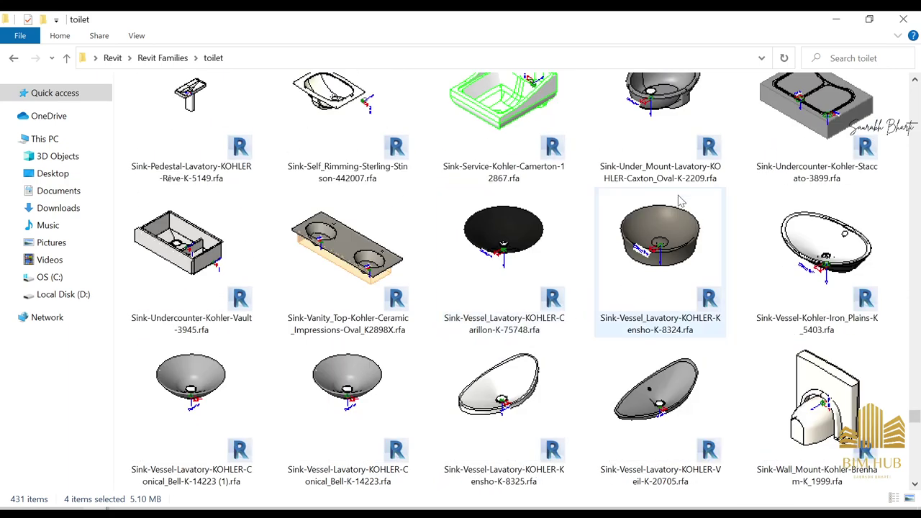
scroll(639, 288, down, 6)
scroll(522, 275, down, 10)
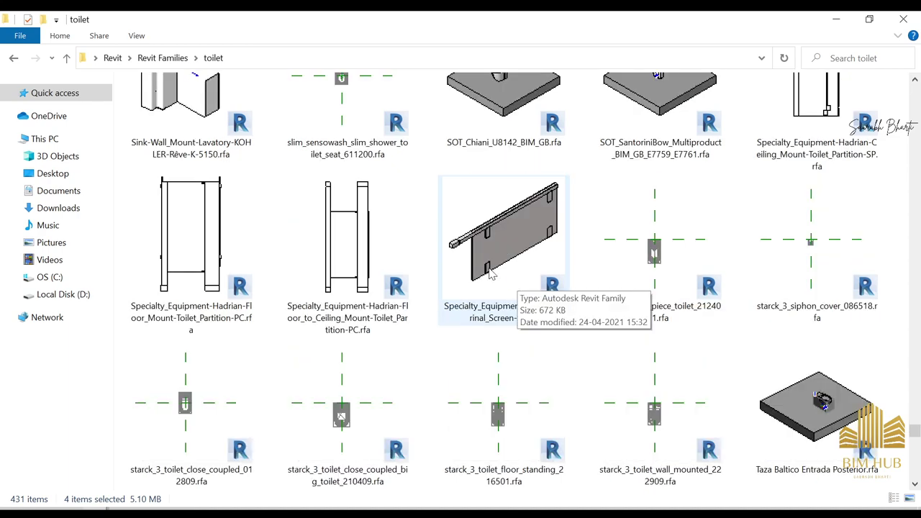
scroll(497, 293, down, 5)
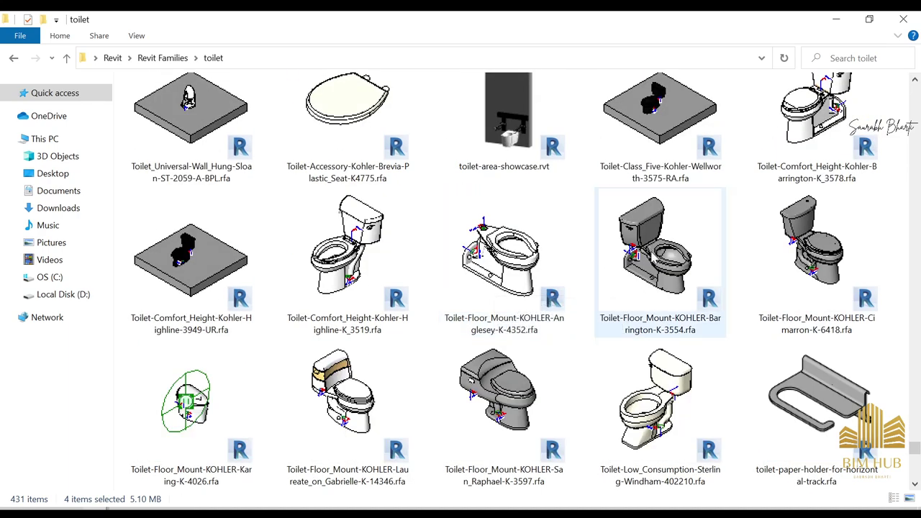
scroll(568, 300, down, 5)
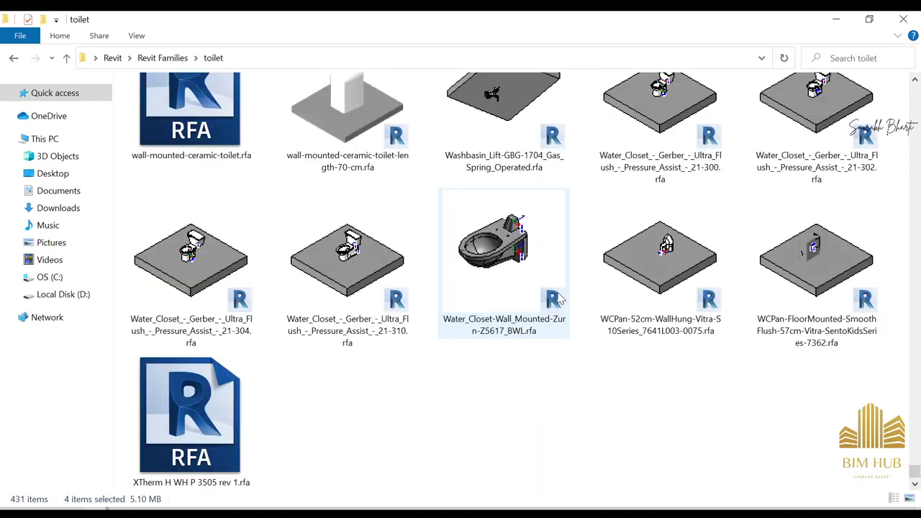
Go back through the toilet folder's thumbnails from the end to its first basin families
scroll(387, 403, up, 20)
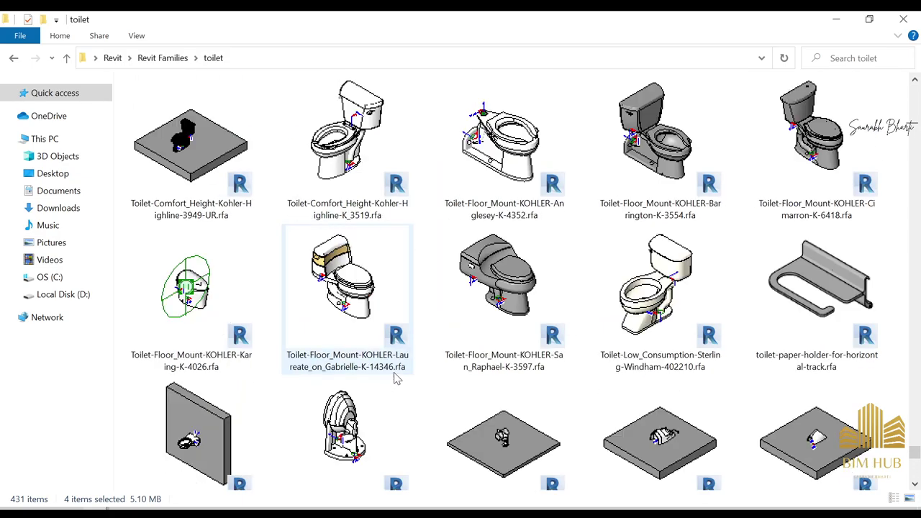
scroll(454, 338, up, 20)
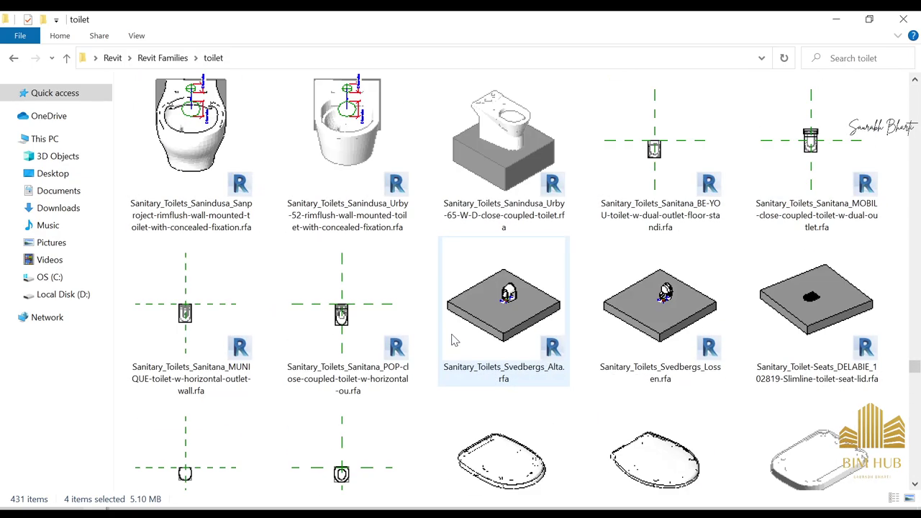
scroll(453, 339, up, 20)
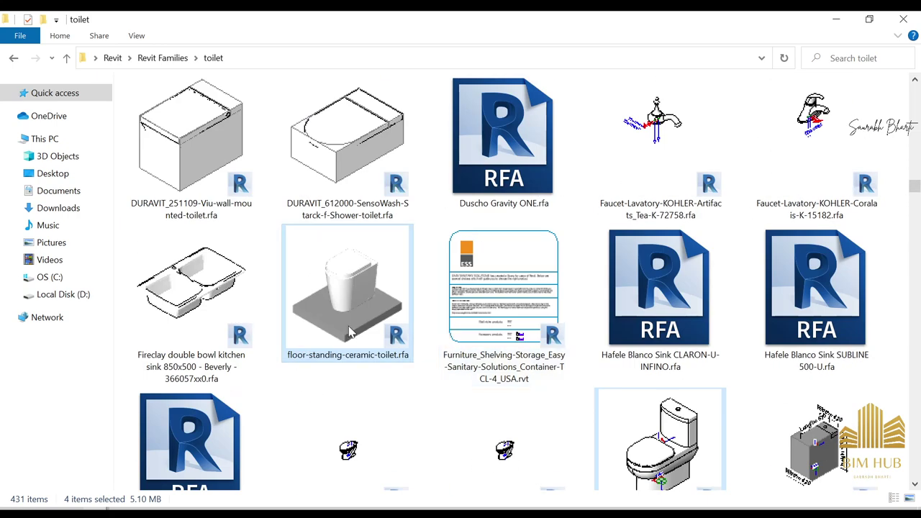
scroll(453, 331, up, 20)
scroll(519, 302, down, 3)
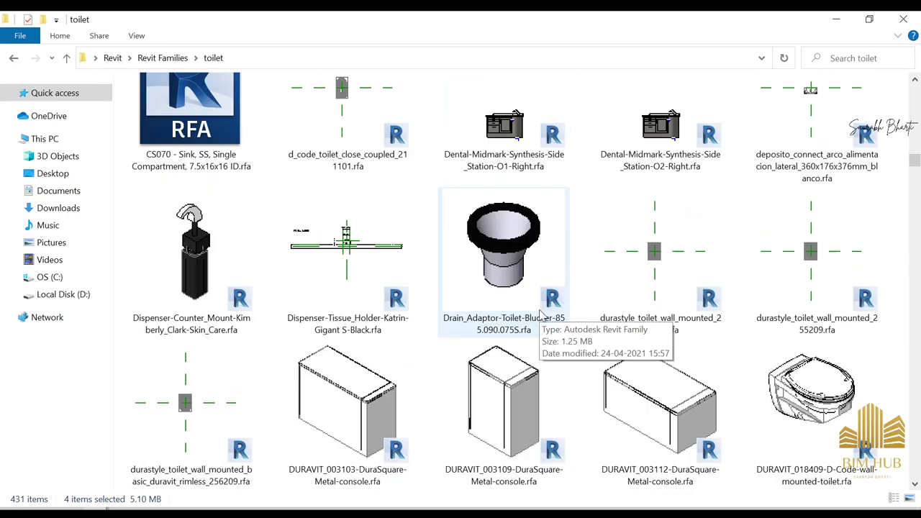
scroll(799, 338, up, 10)
scroll(759, 325, up, 10)
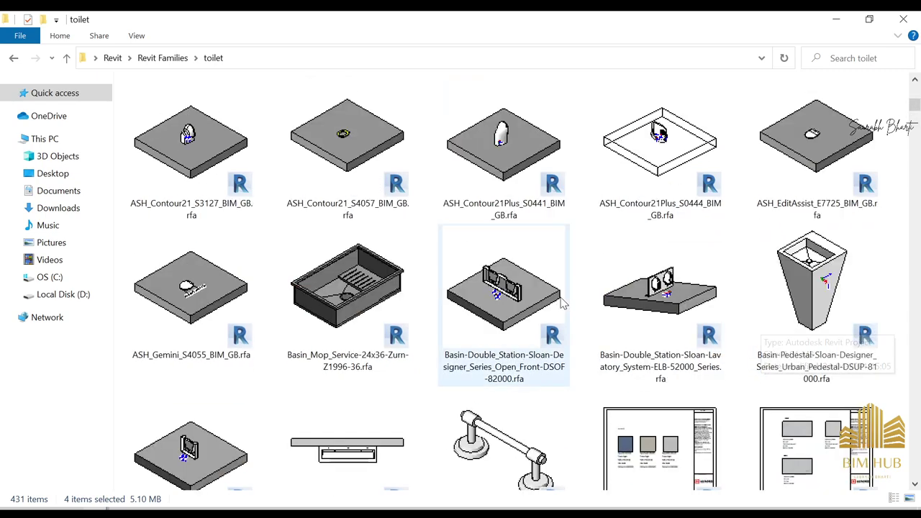
Look through the toilet folder once more, from the basins down to the Sanitary_Toilets families, for further bathroom fixtures
scroll(647, 284, down, 20)
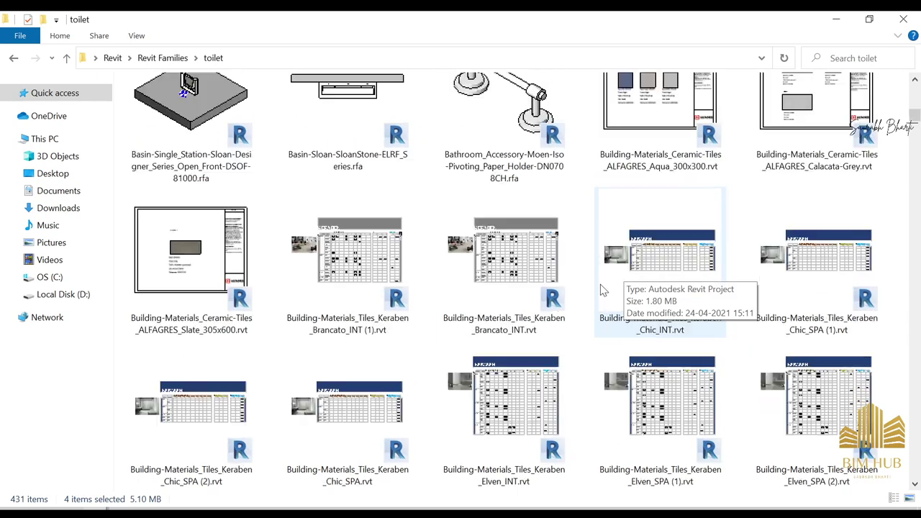
scroll(550, 288, up, 3)
scroll(551, 288, down, 5)
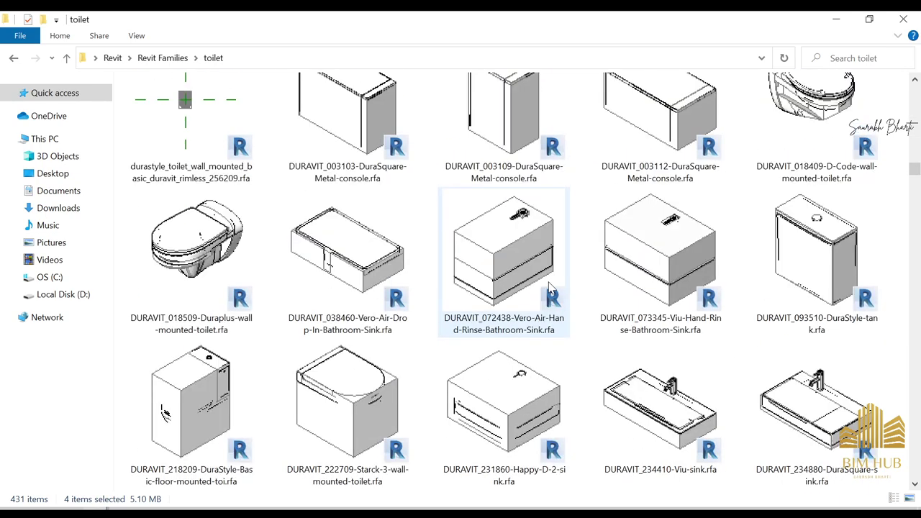
scroll(719, 216, down, 5)
scroll(644, 241, up, 3)
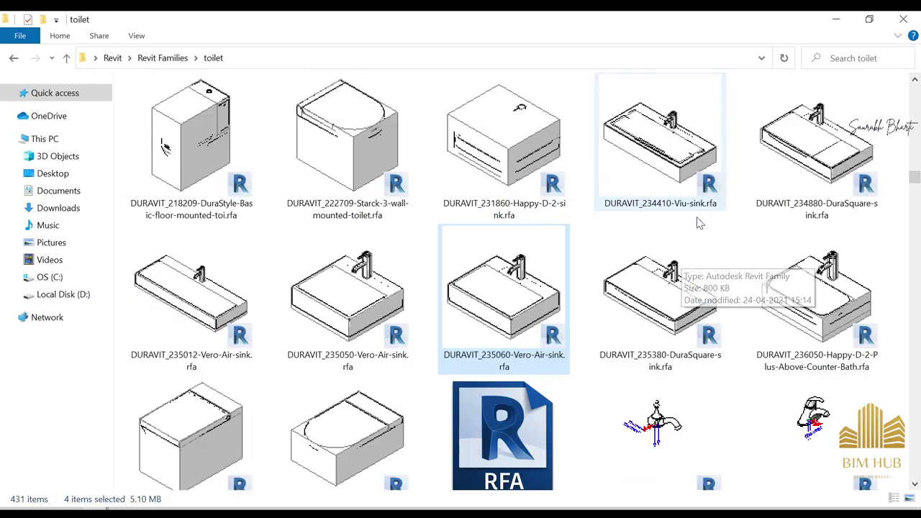
scroll(539, 223, down, 10)
scroll(547, 259, down, 15)
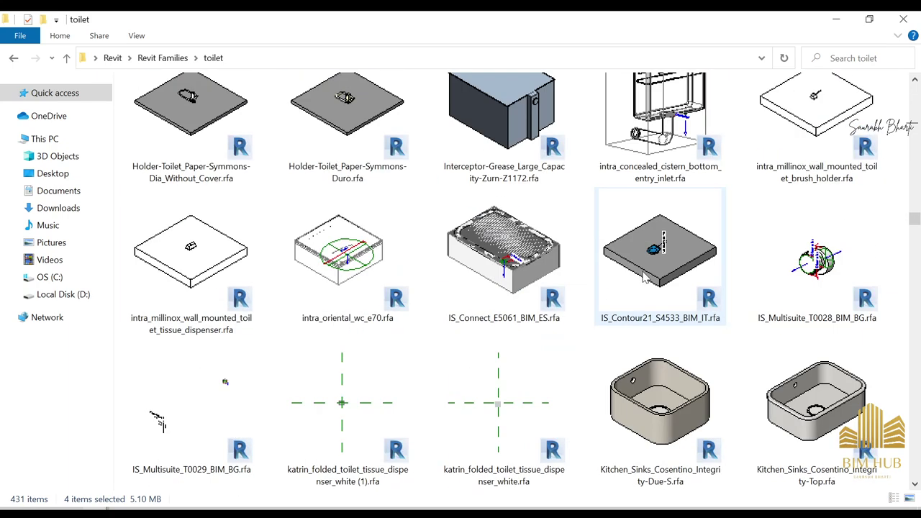
scroll(515, 277, up, 3)
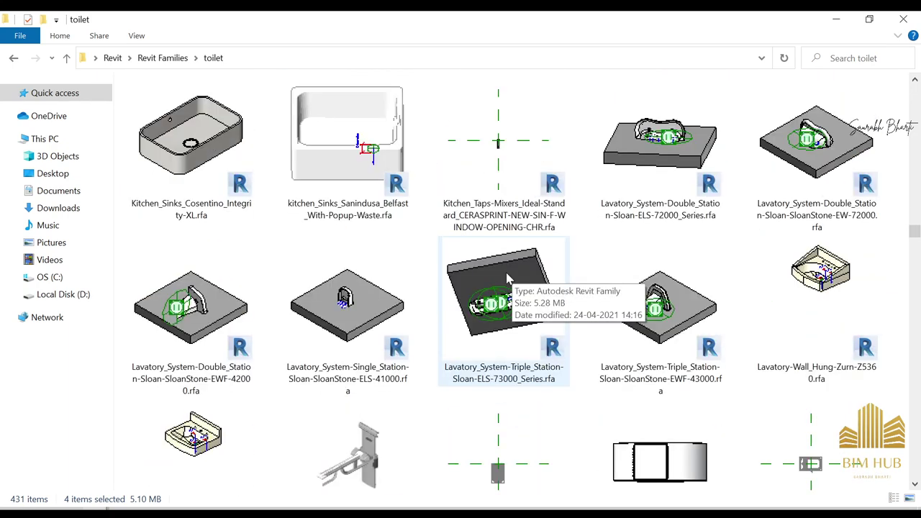
scroll(506, 278, down, 6)
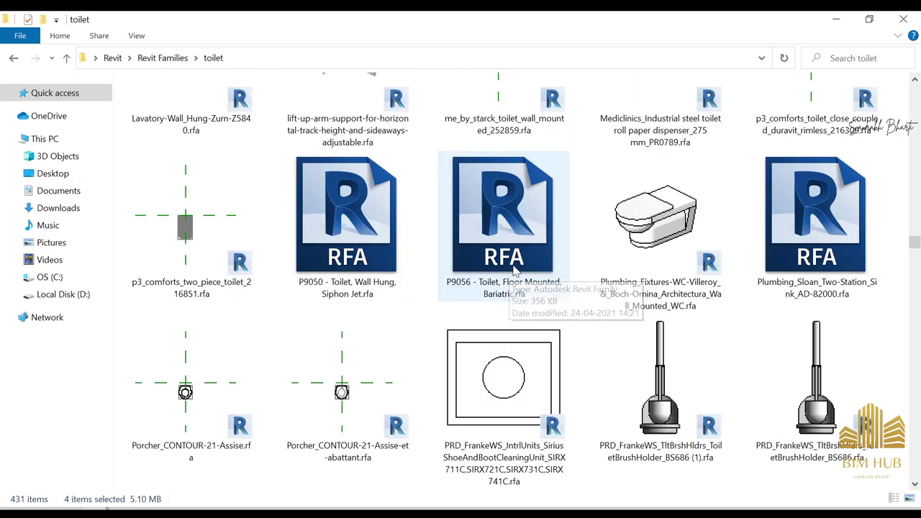
scroll(515, 284, down, 5)
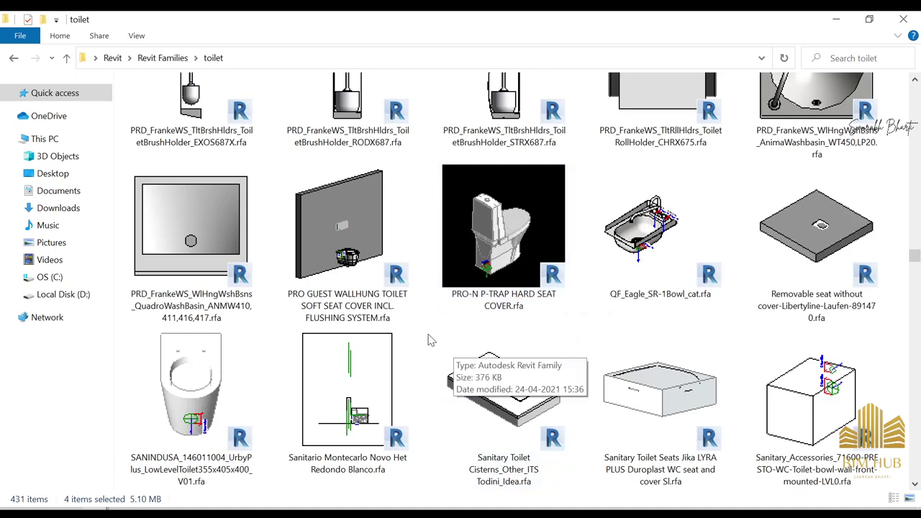
scroll(428, 340, down, 4)
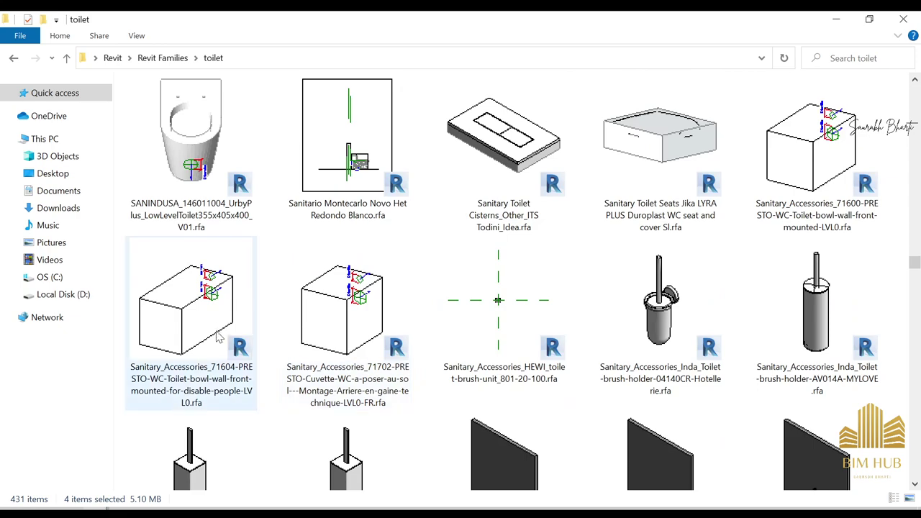
scroll(385, 328, down, 4)
scroll(504, 310, down, 6)
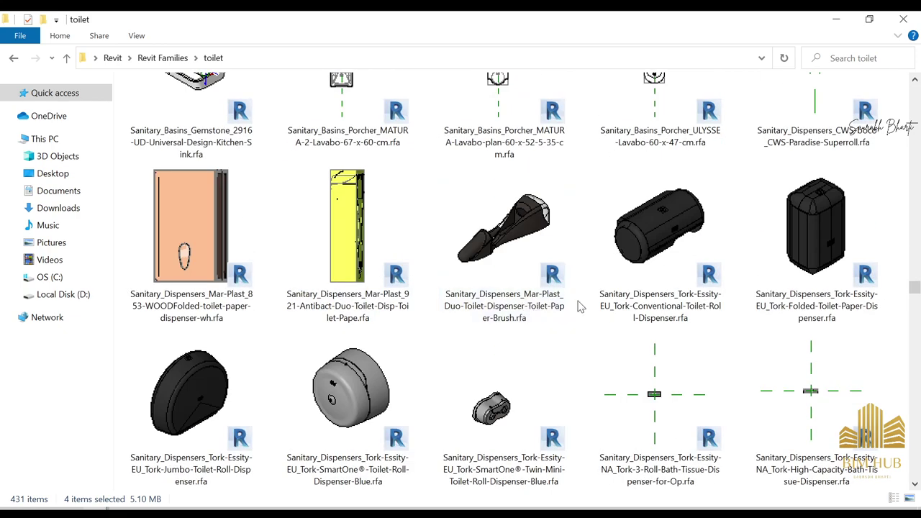
scroll(623, 287, up, 3)
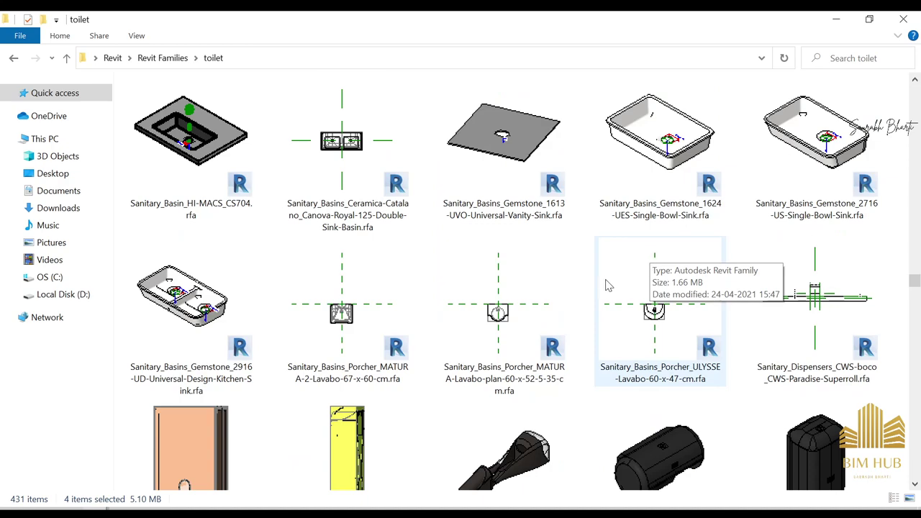
scroll(605, 292, down, 6)
scroll(594, 288, down, 10)
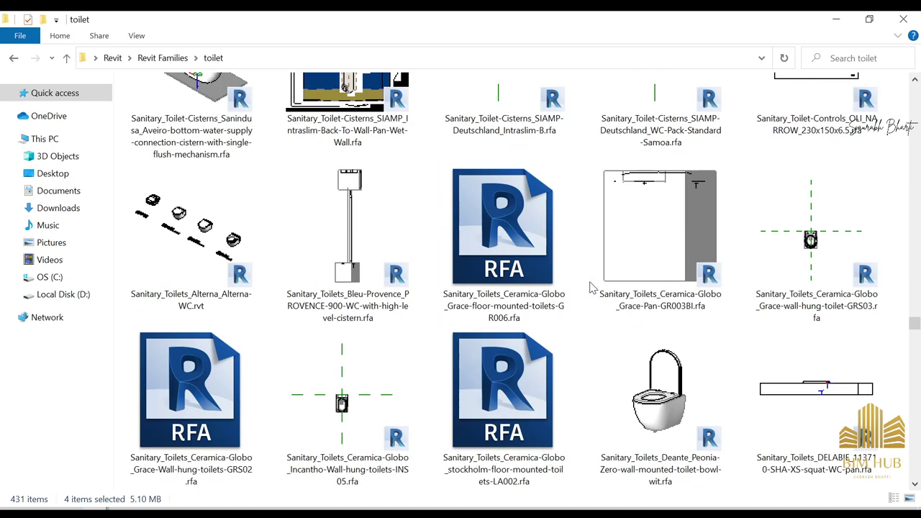
scroll(590, 288, down, 8)
scroll(590, 288, down, 10)
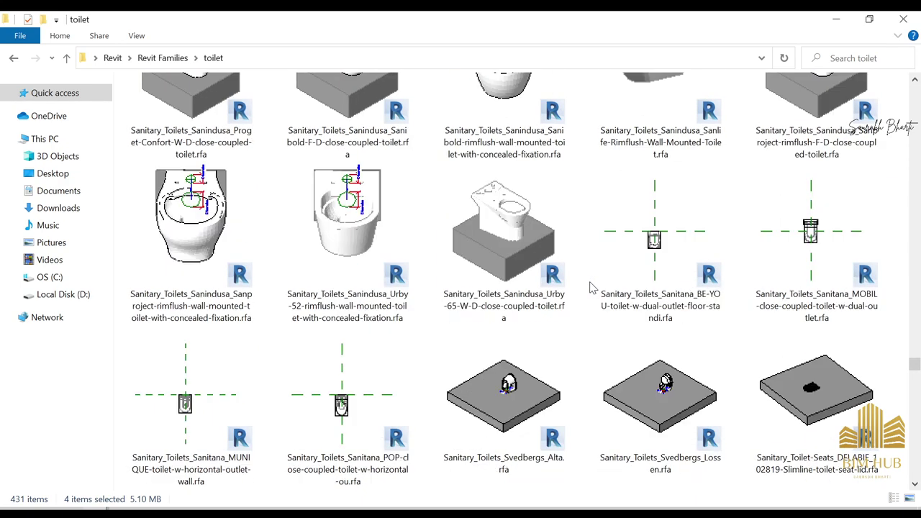
Paste the four copied sink, toilet and paper holder families onto the desktop
key(super+d)
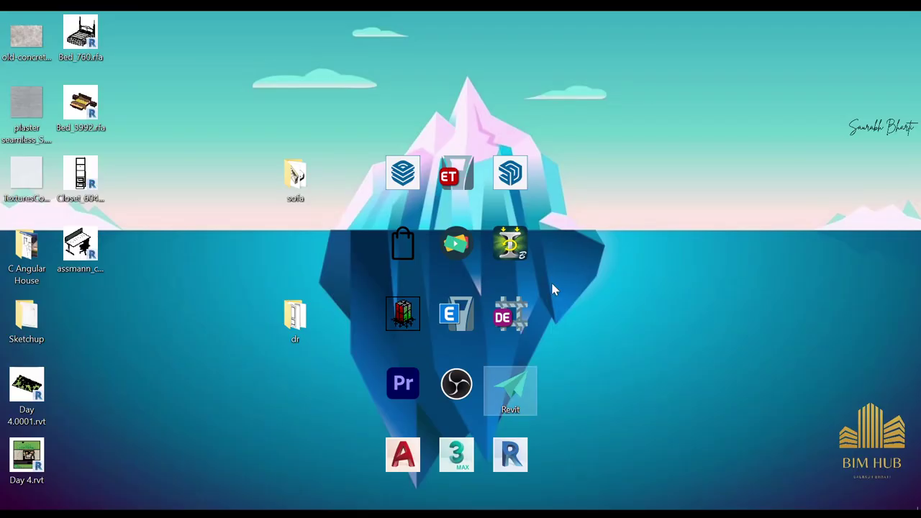
click(222, 244)
key(ctrl+v)
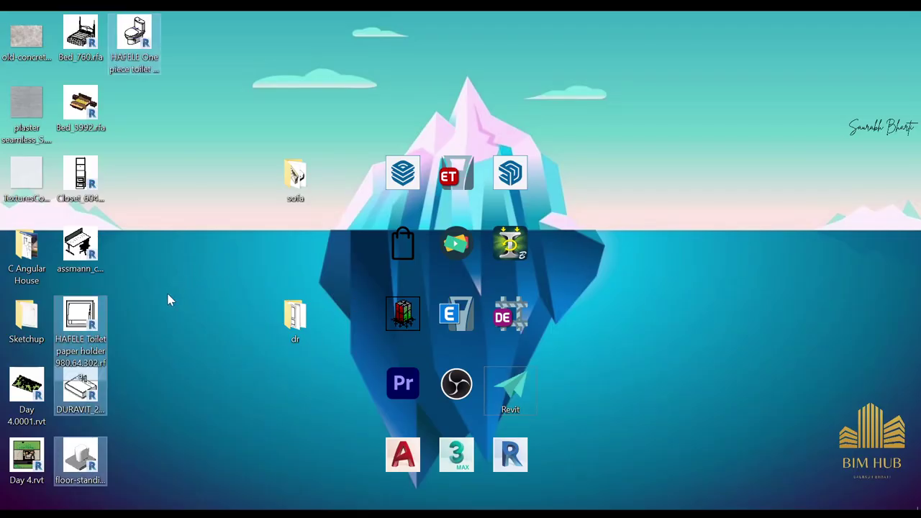
click(89, 406)
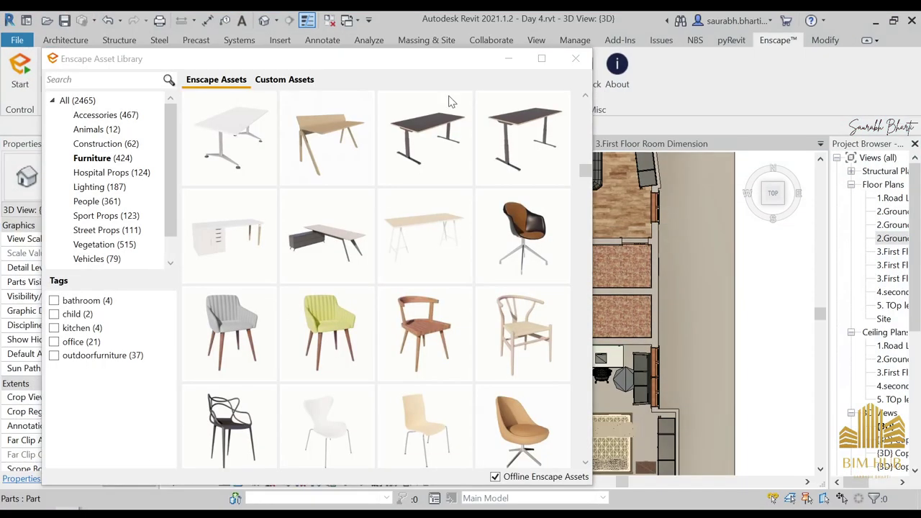
Switch to Revit, put the asset library away and shrink the model window to sit beside the desktop family files
click(501, 63)
double_click(501, 13)
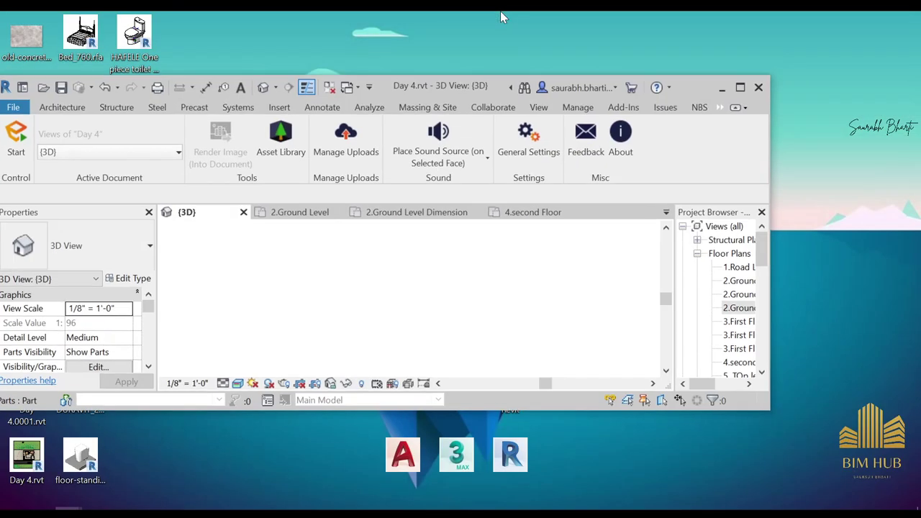
drag(460, 88, 653, 40)
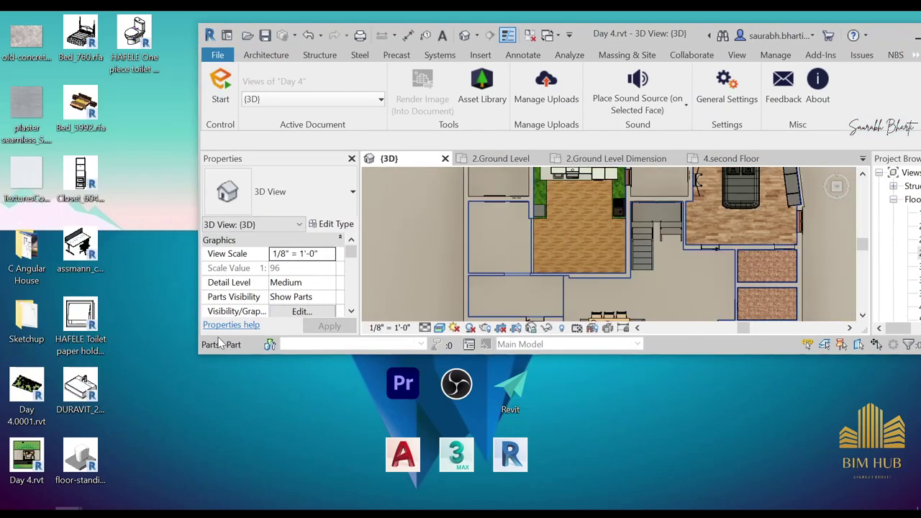
Load the floor-standing-ceramic-toilet family from the desktop and place one toilet in the lower-left corner of the upper tiled bathroom
drag(759, 266, 762, 267)
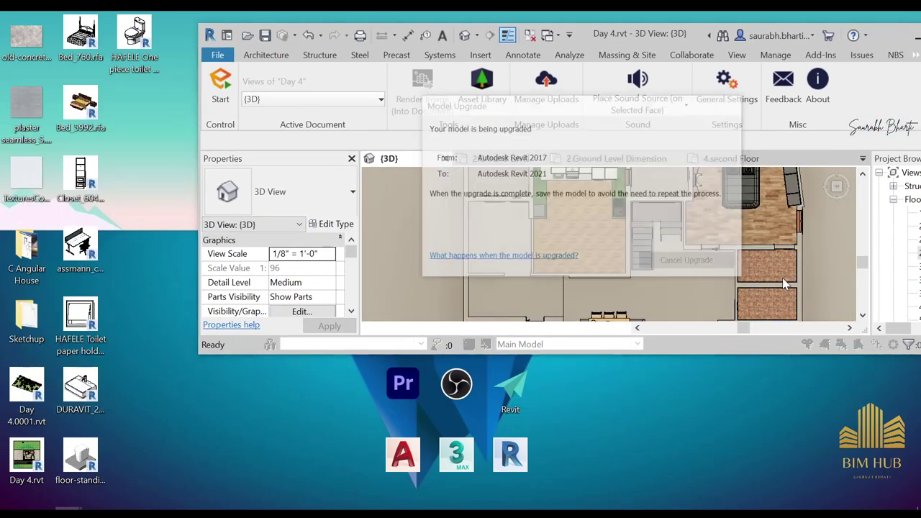
click(636, 241)
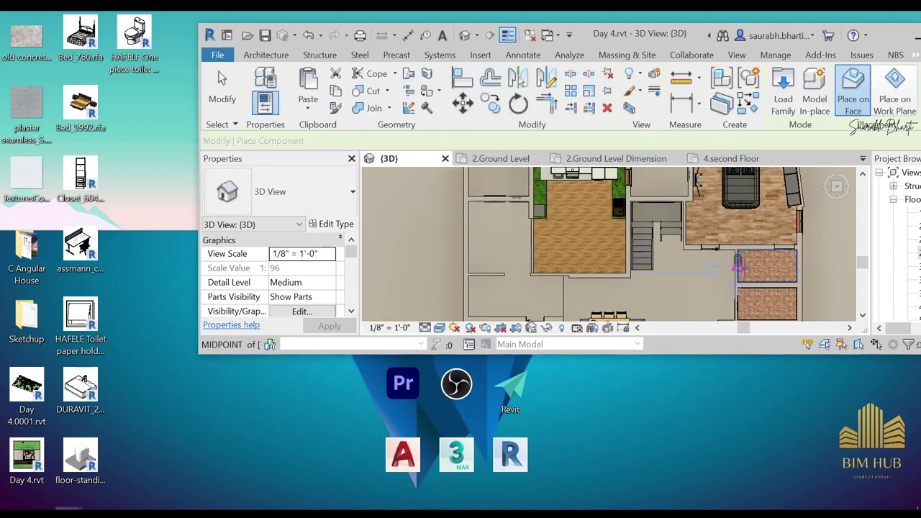
scroll(748, 270, up, 5)
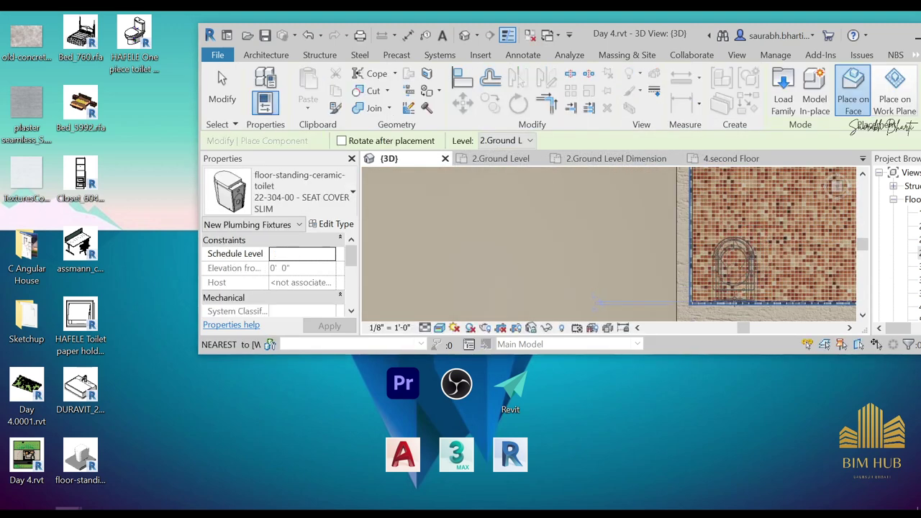
click(730, 280)
scroll(730, 280, down, 2)
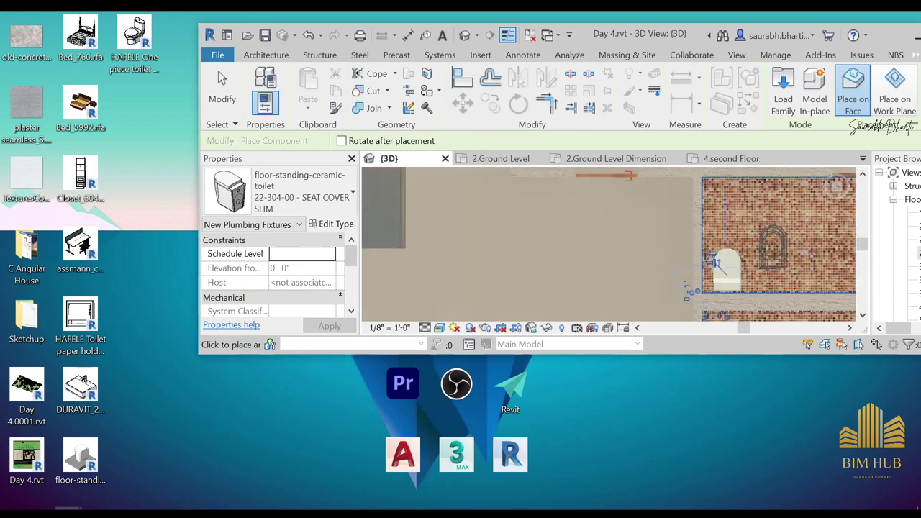
middle_drag(770, 252, 545, 241)
middle_drag(635, 256, 634, 283)
click(477, 272)
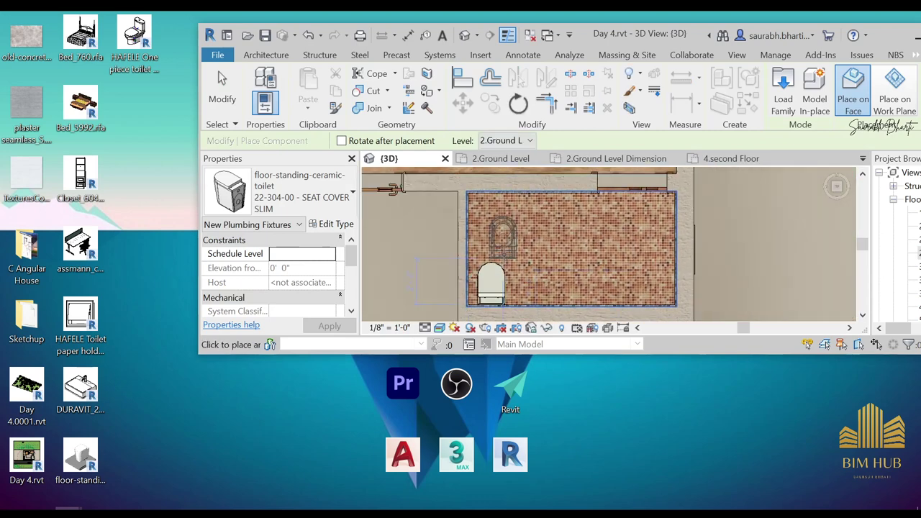
key(Escape)
key(Escape)
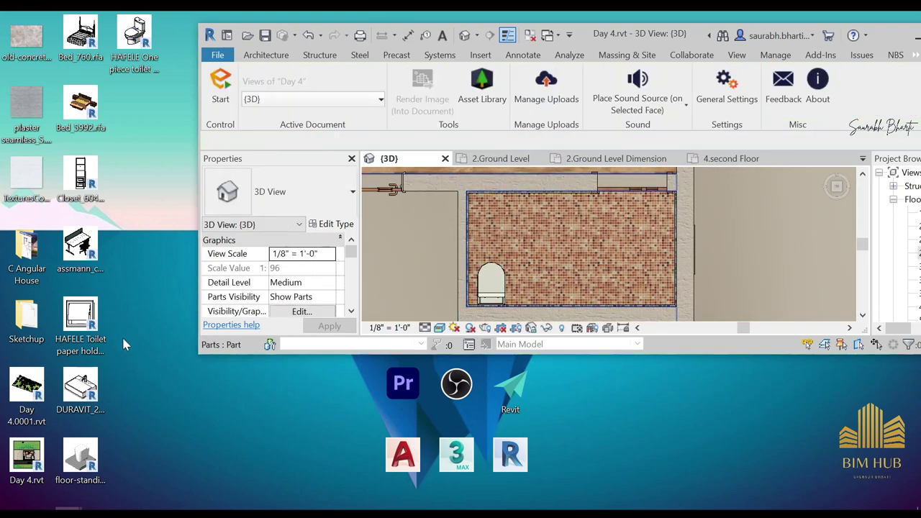
Load DURAVIT_235060-Vero-Air-sink from the desktop and place it against the wall opposite the toilet in the same bathroom
drag(90, 386, 514, 226)
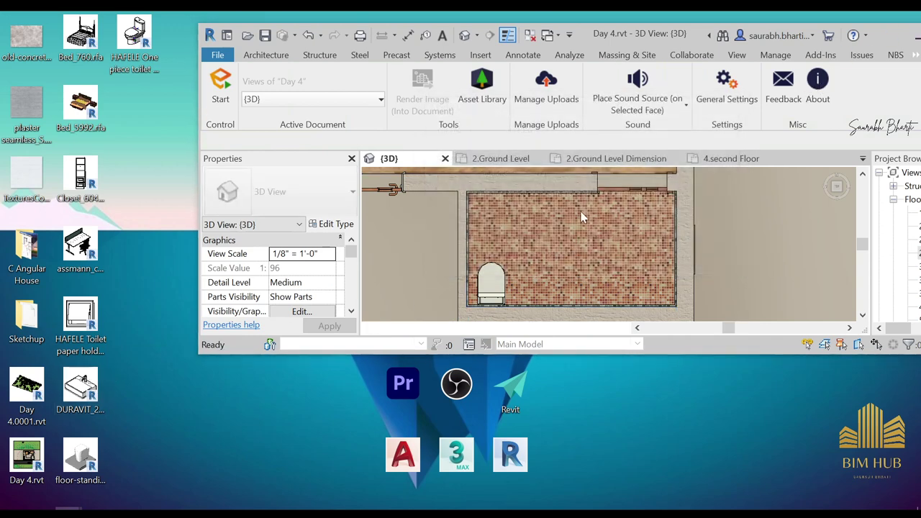
scroll(499, 200, up, 3)
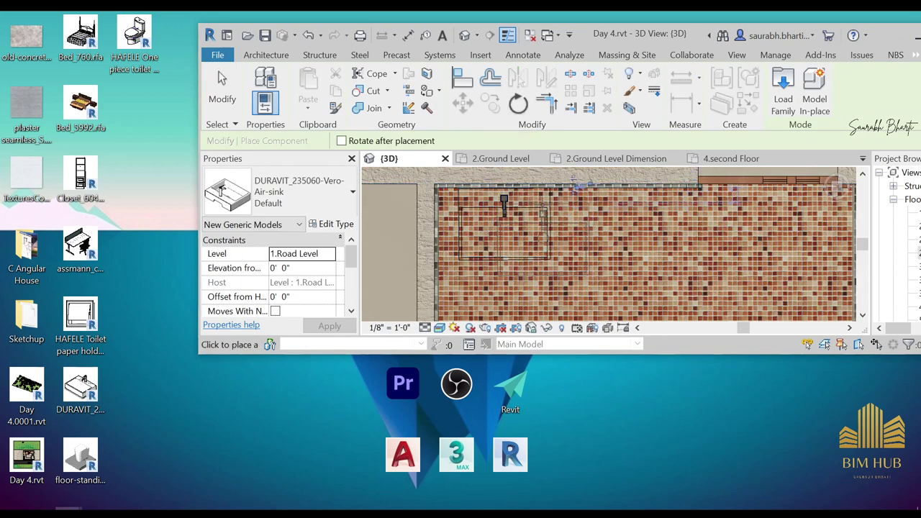
key(Escape)
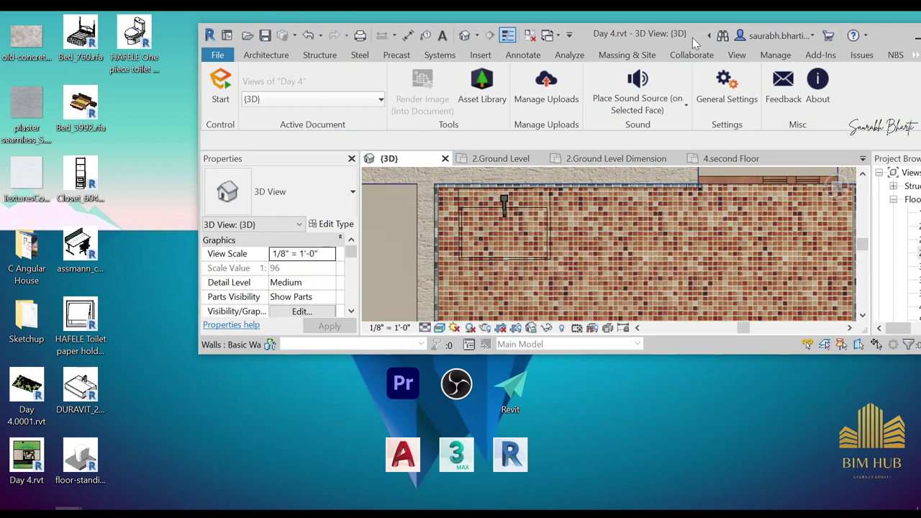
Maximize the Revit window and set the sink's level to 2.Ground Level with an elevation of 2' 6"
double_click(693, 38)
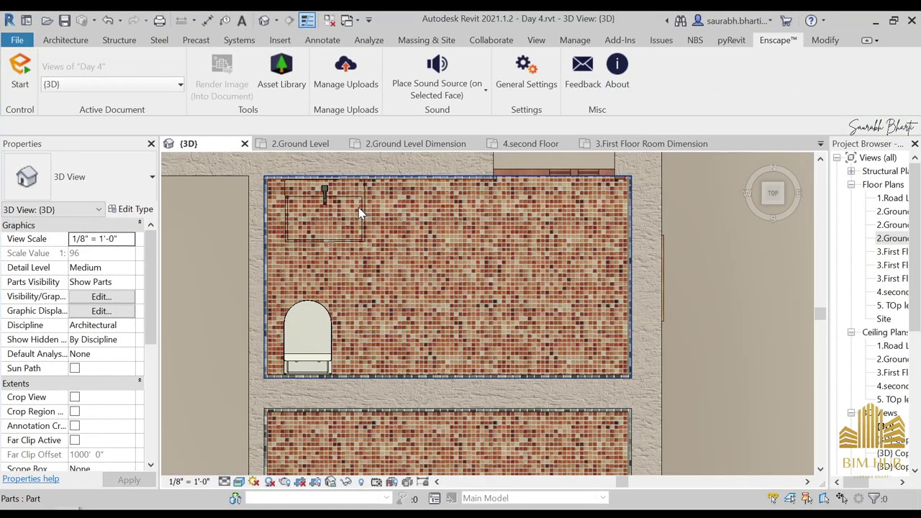
click(349, 204)
key(Escape)
click(327, 199)
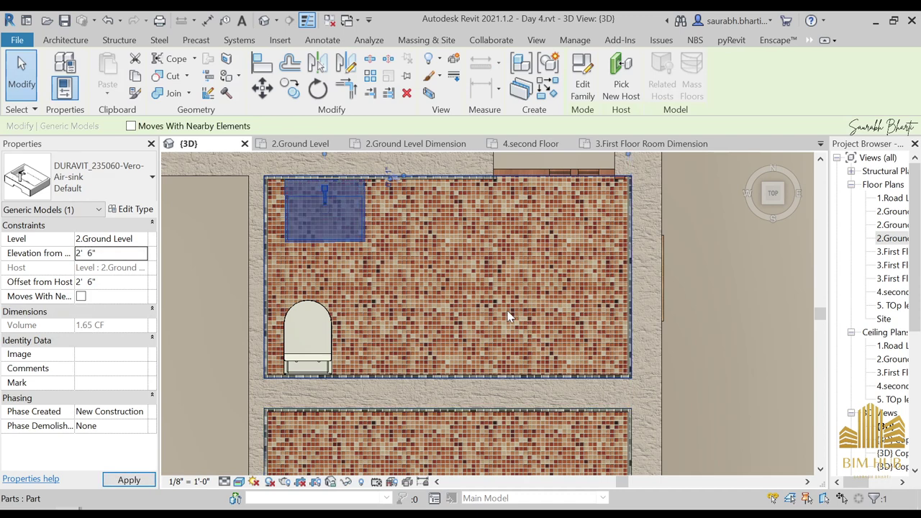
key(Escape)
Bring up the Enscape Asset Library and filter the Accessories category by the bathroom tag
scroll(367, 252, down, 2)
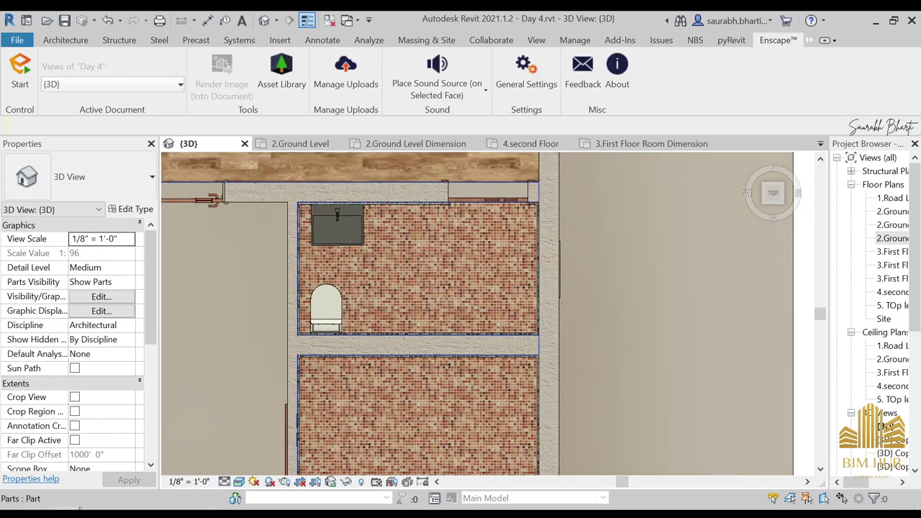
mouse_move(80, 508)
click(217, 453)
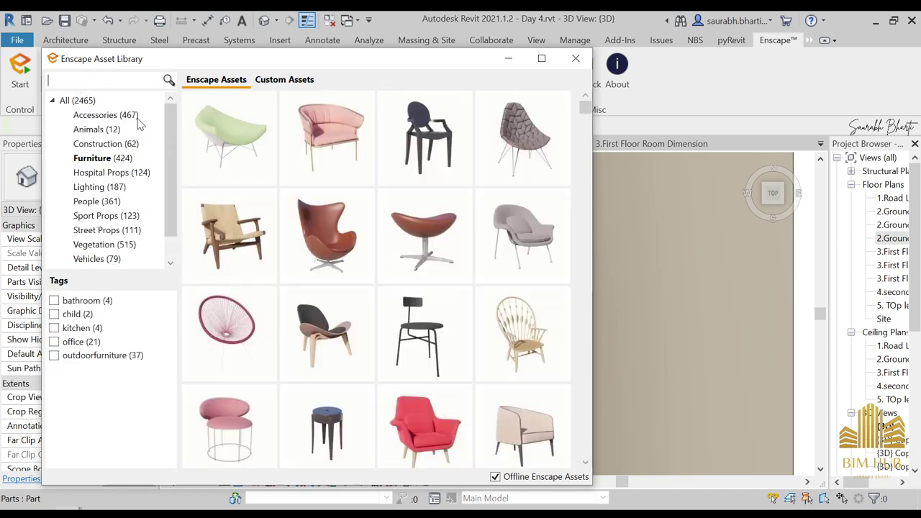
click(97, 115)
click(100, 302)
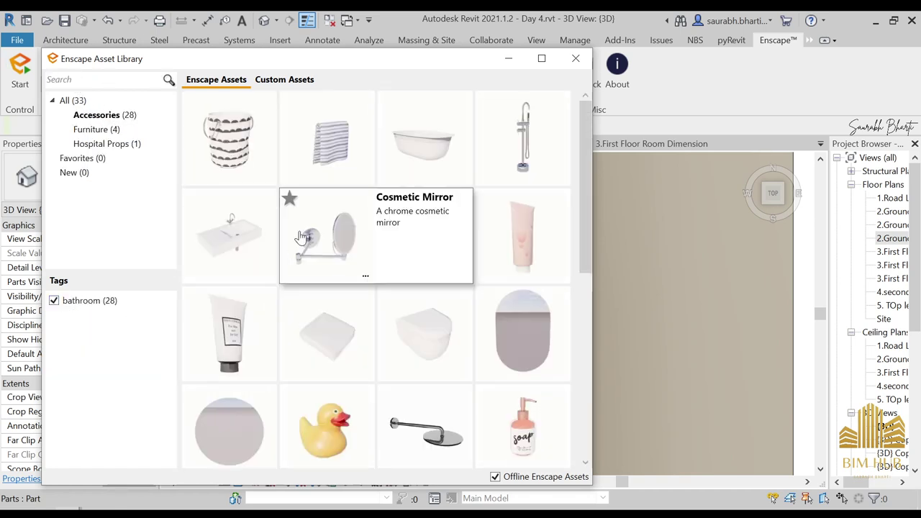
Place the Mirror, Oval asset on 2.Ground Level along the upper bathroom's top wall, just right of the sink
scroll(403, 368, down, 3)
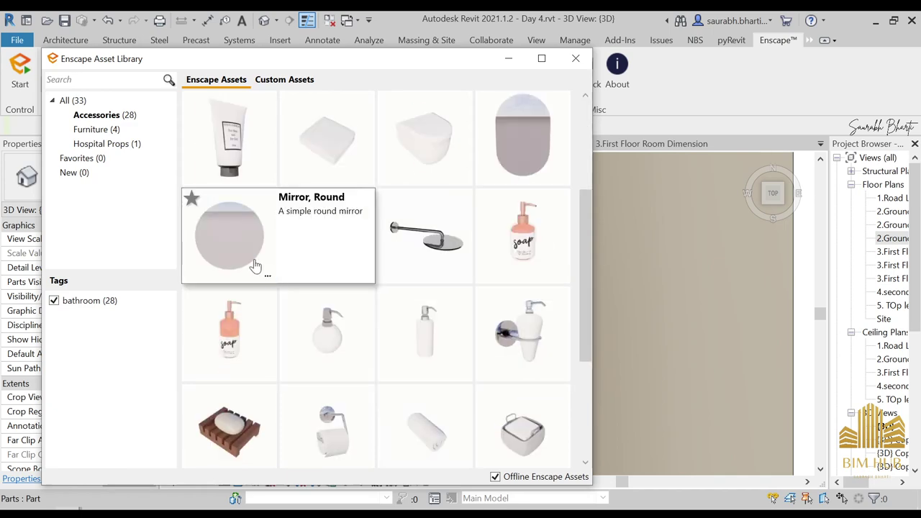
click(518, 156)
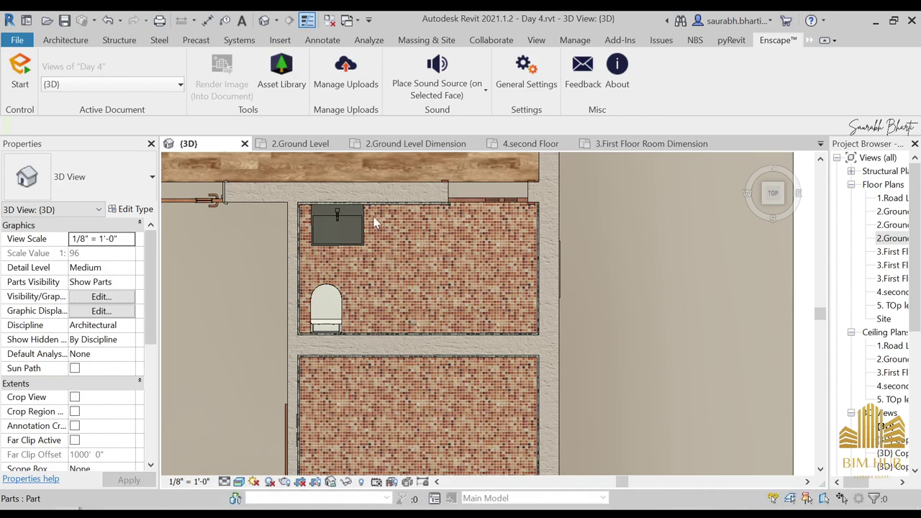
scroll(335, 211, up, 4)
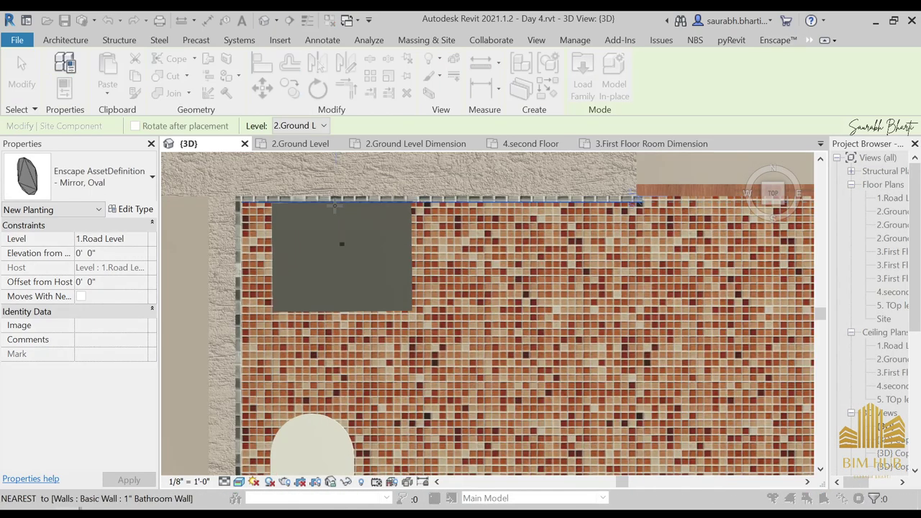
scroll(380, 206, up, 3)
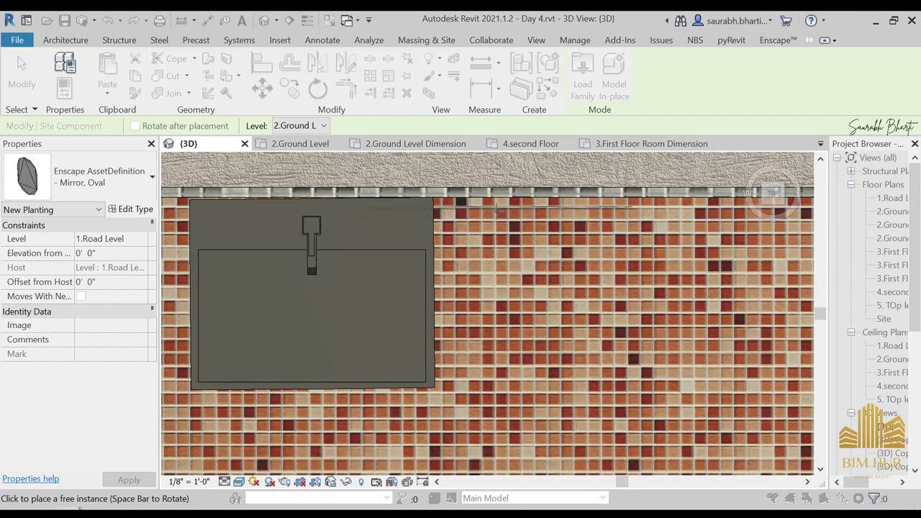
key(Escape)
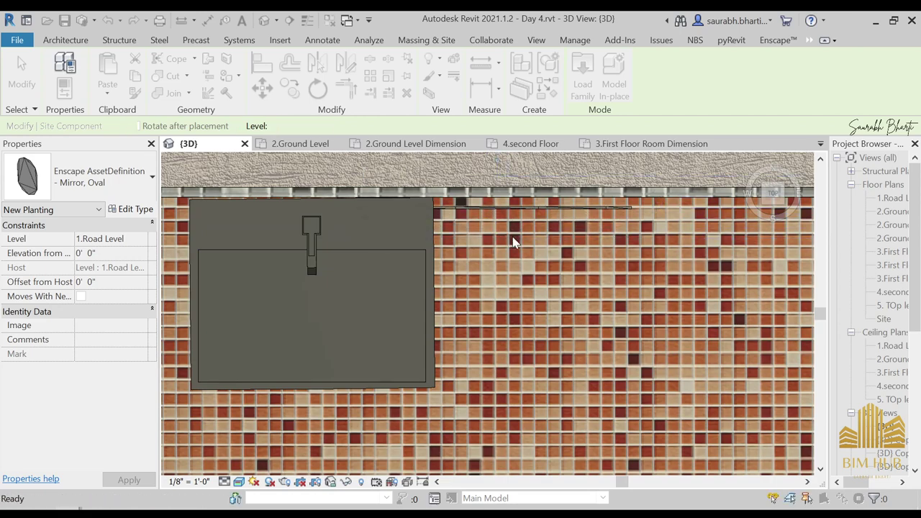
click(509, 59)
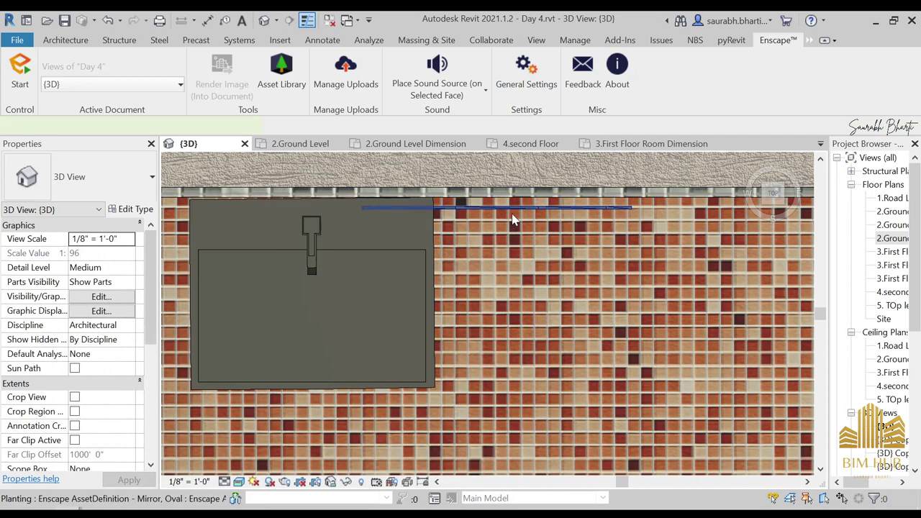
Move the sink to the right along the top wall and shift the oval mirror to line up behind it
click(511, 224)
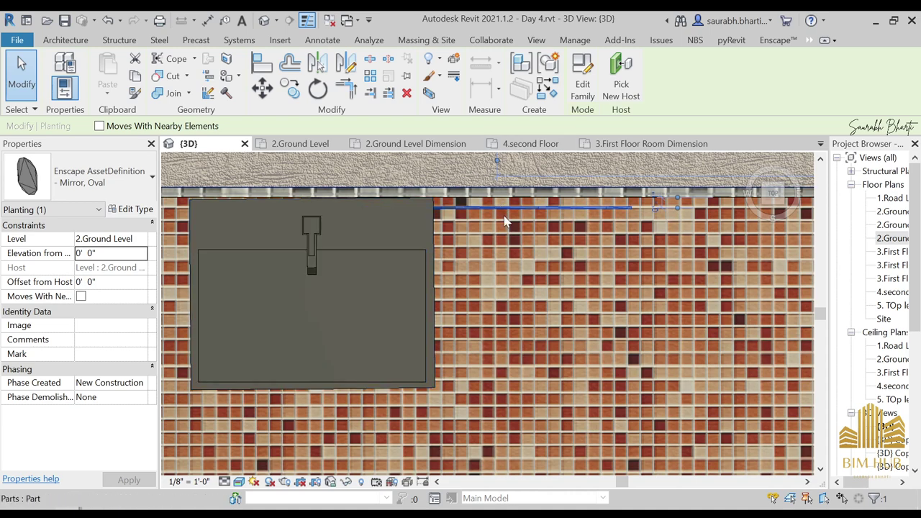
drag(504, 210, 308, 216)
scroll(351, 232, down, 3)
scroll(358, 241, up, 4)
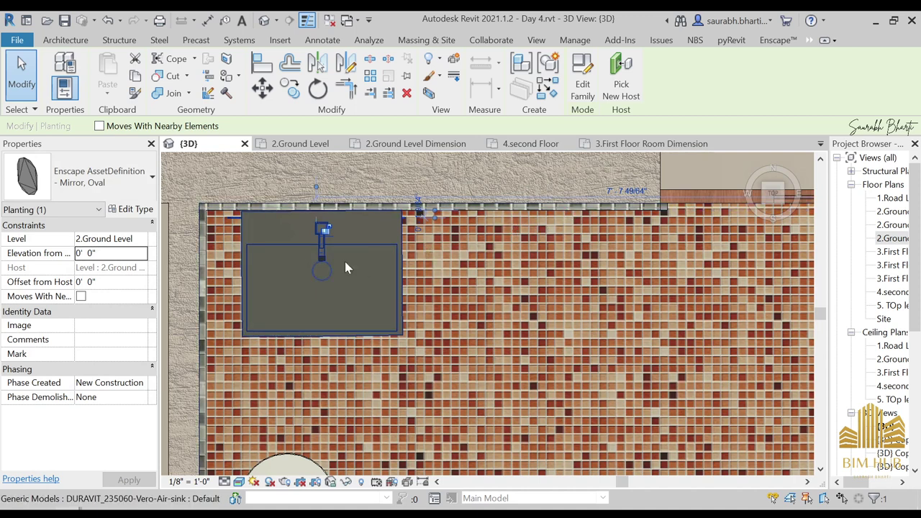
drag(346, 261, 517, 261)
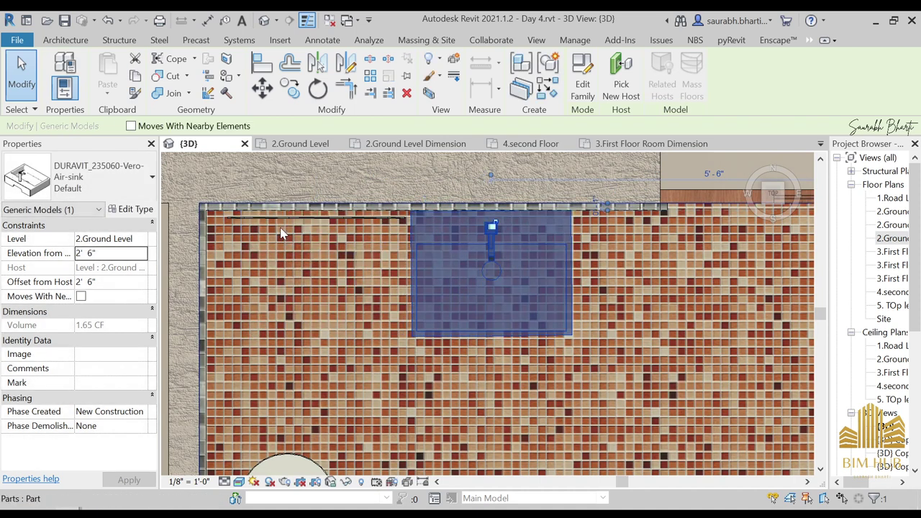
drag(280, 230, 476, 216)
scroll(528, 323, down, 3)
key(Escape)
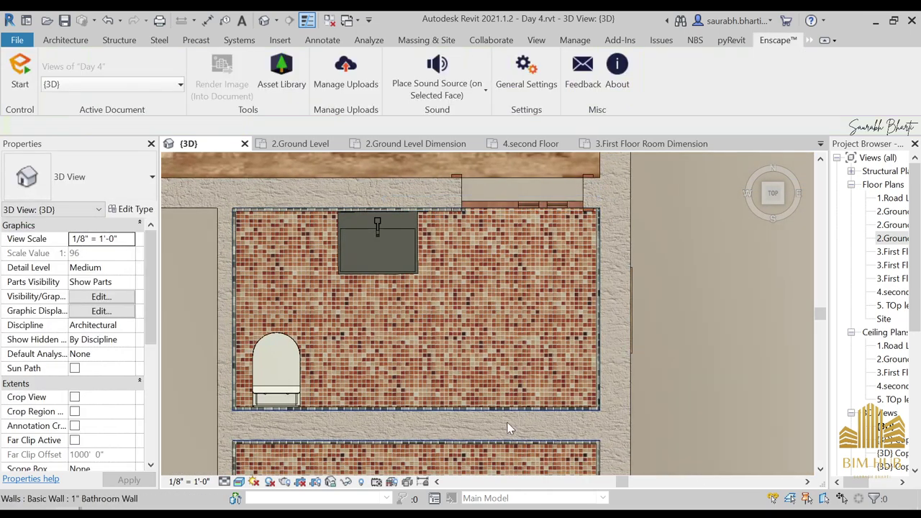
Place the Shower Head asset against the upper bathroom's bottom wall near the right corner, rotated to point into the room
key(alt+Tab)
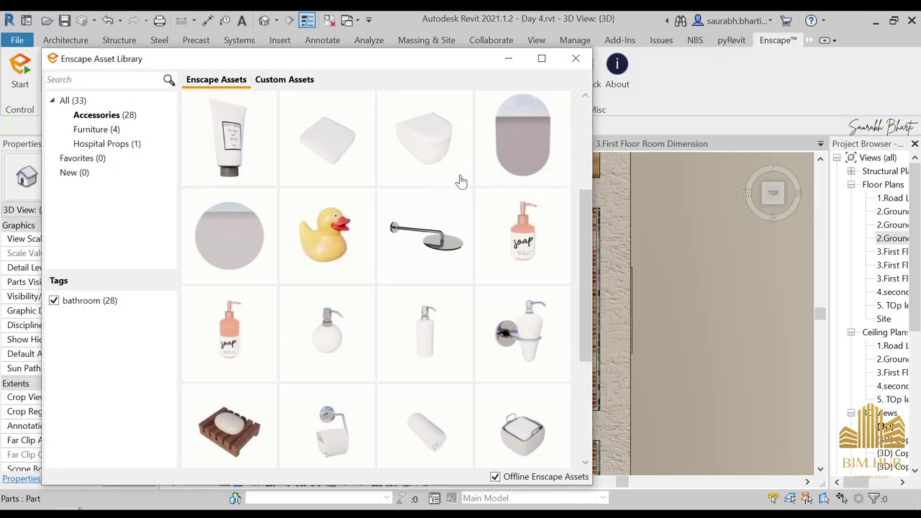
mouse_move(435, 175)
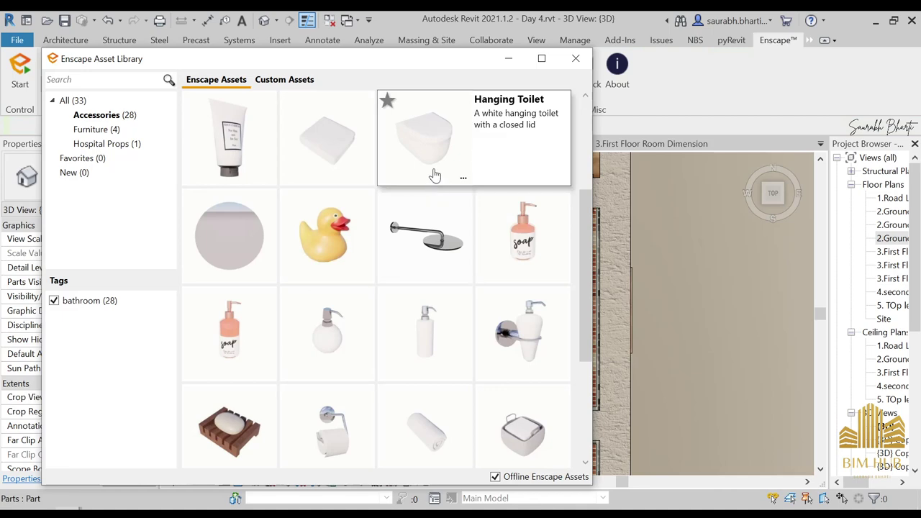
click(420, 232)
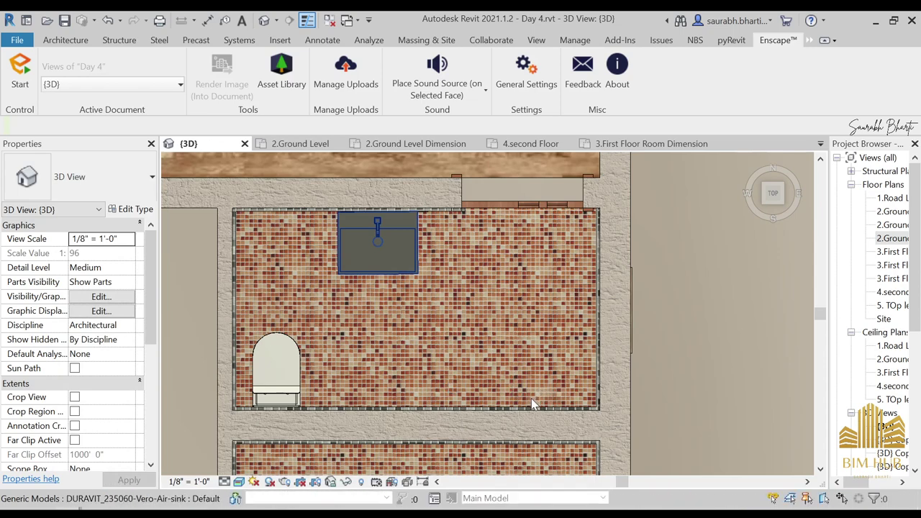
scroll(531, 398, up, 3)
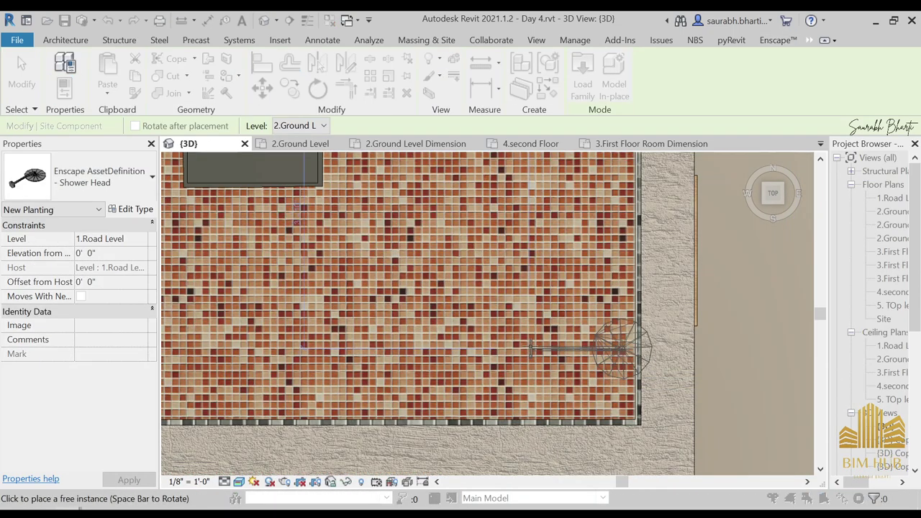
key(space)
click(519, 423)
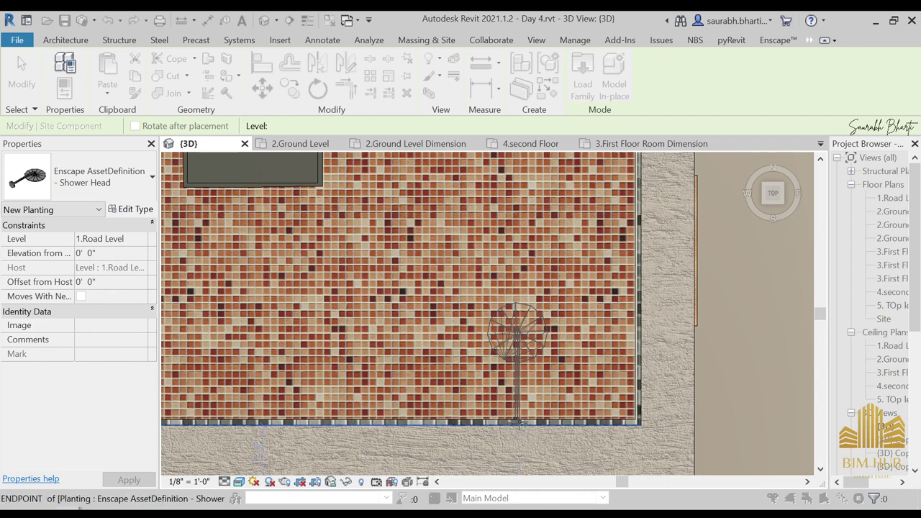
click(517, 423)
key(Escape)
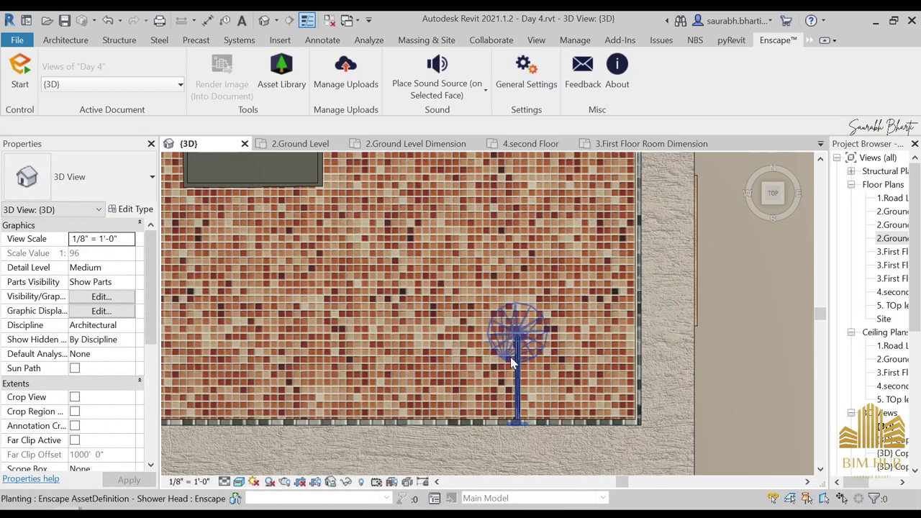
Set the shower head's elevation from level to 7' 0"
click(515, 364)
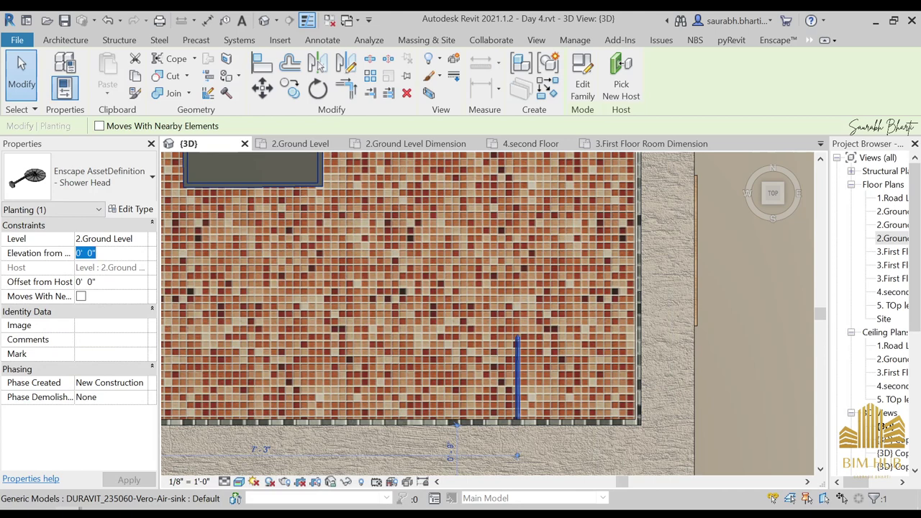
text(7)
key(Return)
scroll(502, 284, down, 2)
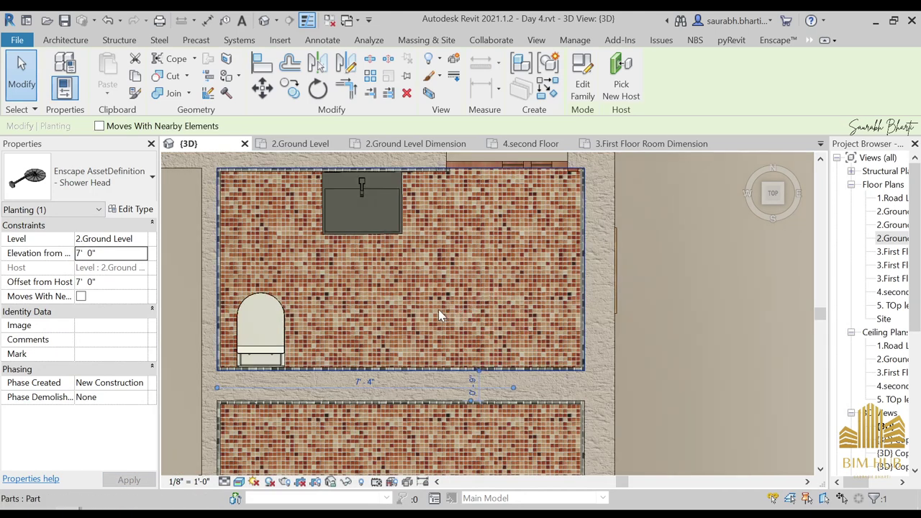
Choose the patterned basket from the bathroom accessories and place it in the lower-right area of the upper bathroom
mouse_move(69, 509)
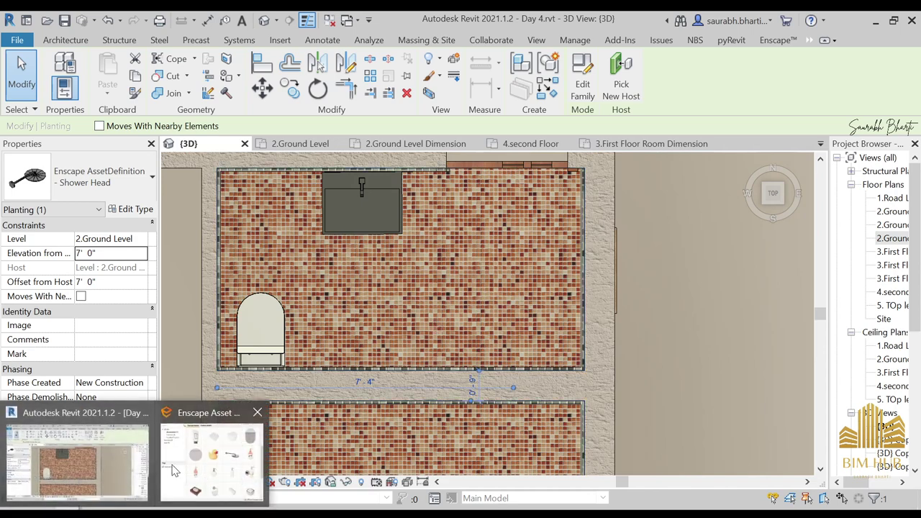
click(175, 469)
scroll(345, 344, down, 4)
scroll(353, 333, up, 7)
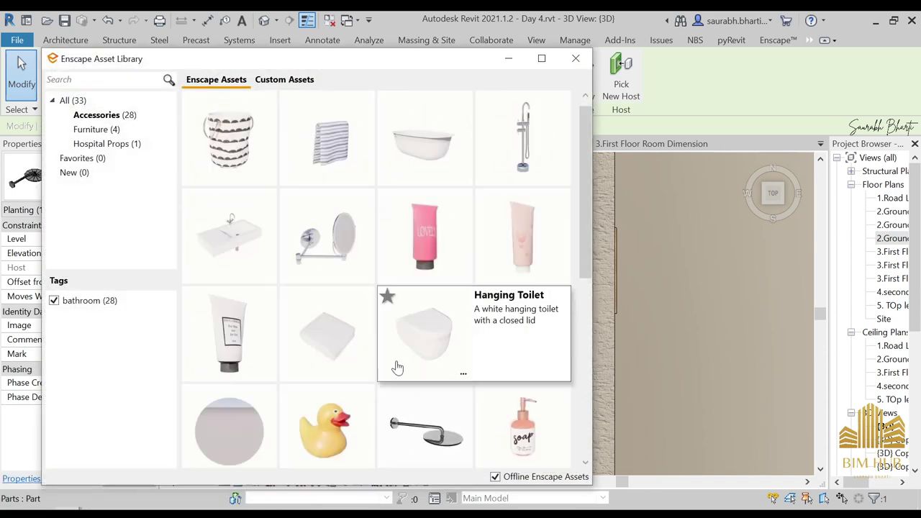
click(509, 58)
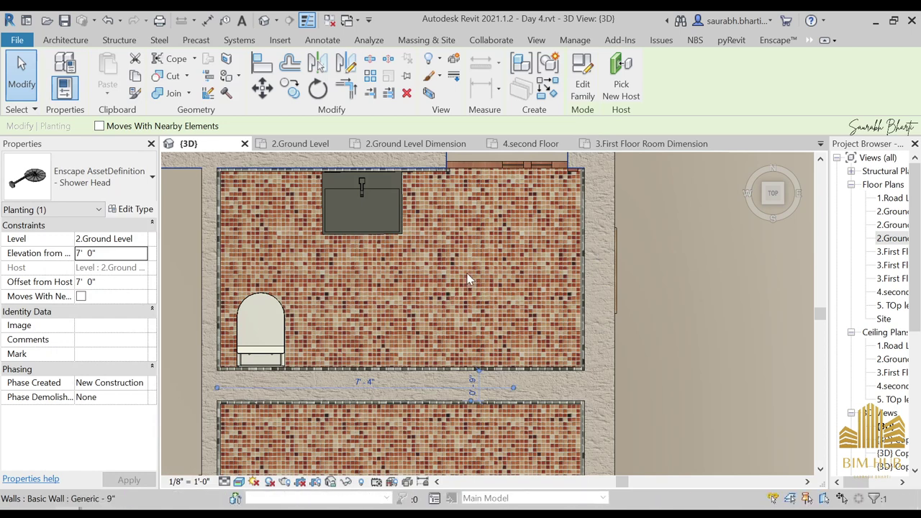
click(415, 341)
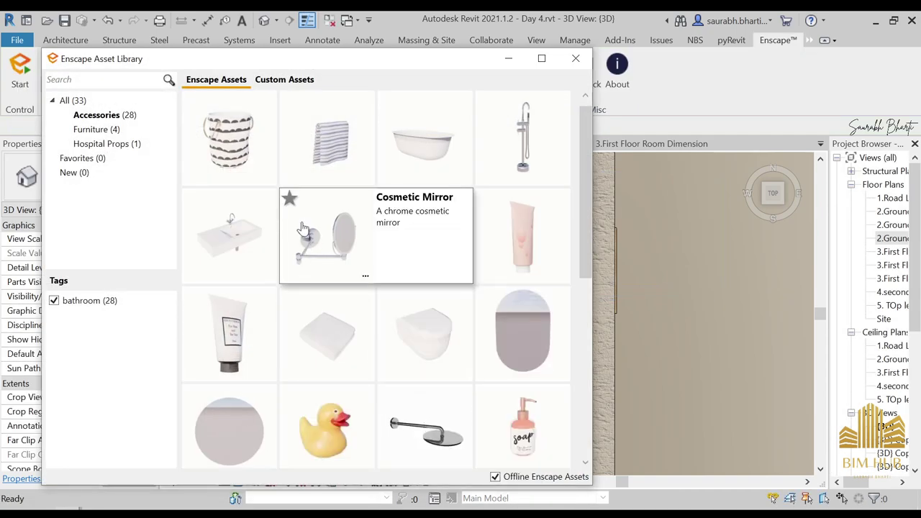
click(253, 167)
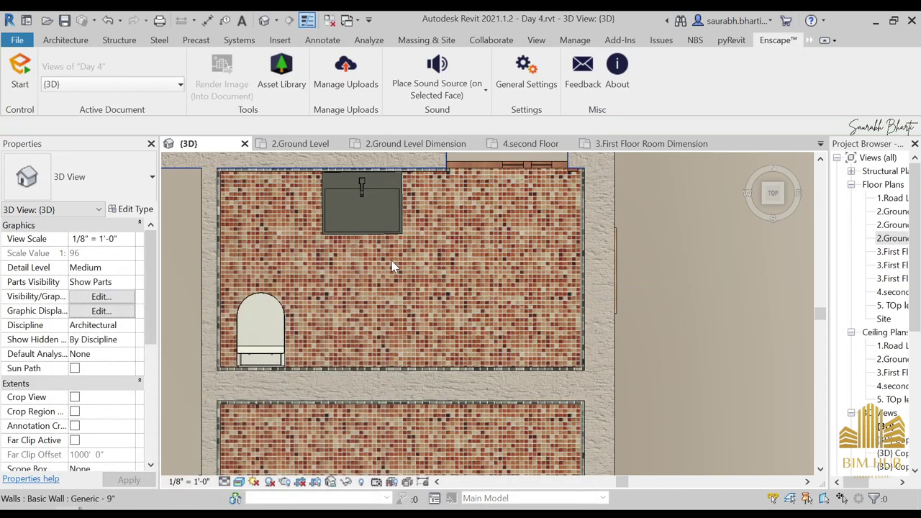
click(516, 334)
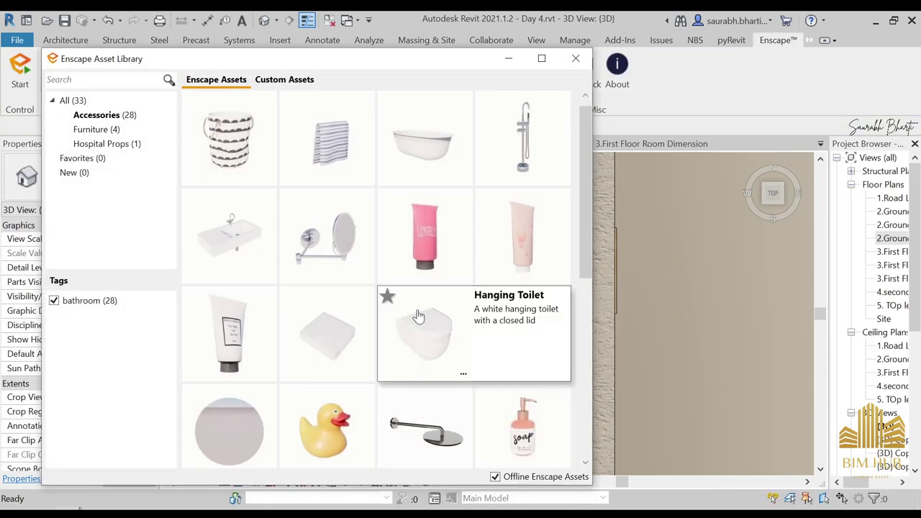
Place the Bath Tub Faucet asset against the bottom wall beside the basket and set its elevation to 1' 0"
click(460, 162)
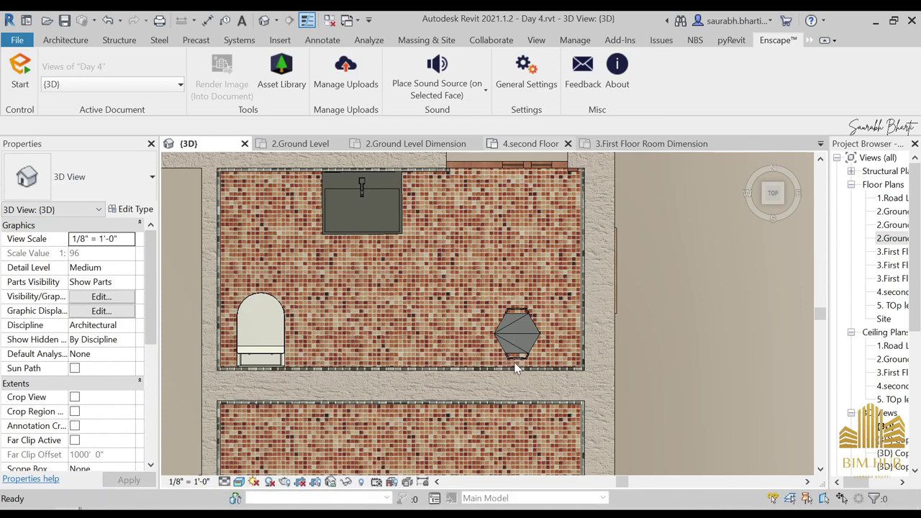
scroll(515, 367, up, 6)
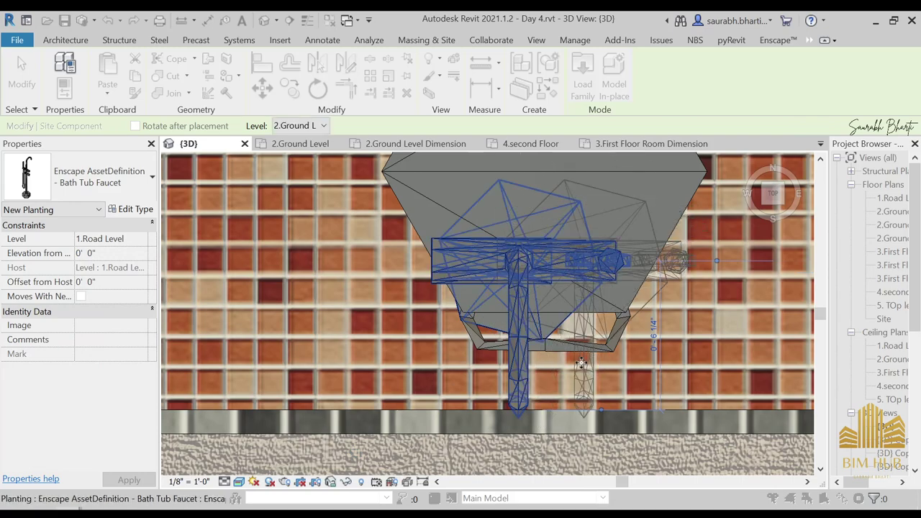
key(Escape)
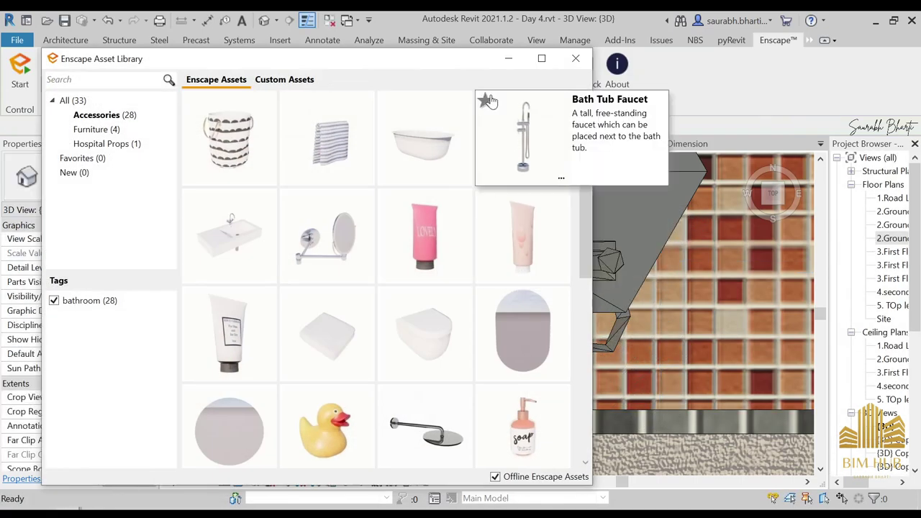
click(523, 140)
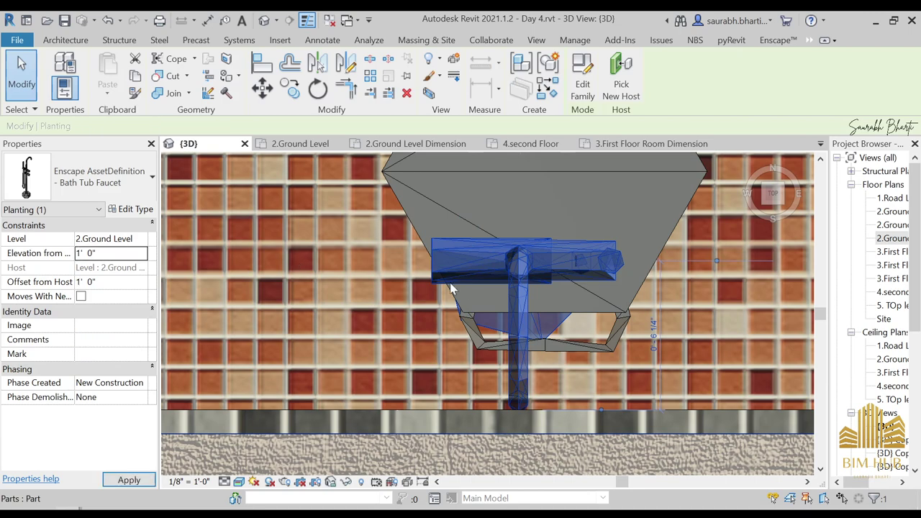
Choose the Wooden Foot Mat from the bathroom accessories in the Enscape Asset Library
scroll(551, 267, down, 5)
middle_drag(594, 277, 580, 325)
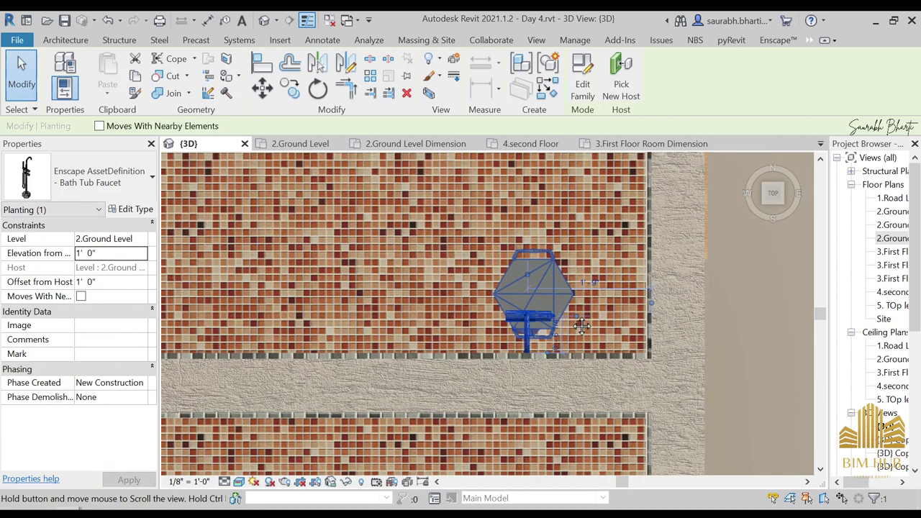
scroll(580, 328, down, 2)
middle_drag(506, 286, 551, 312)
scroll(553, 310, down, 1)
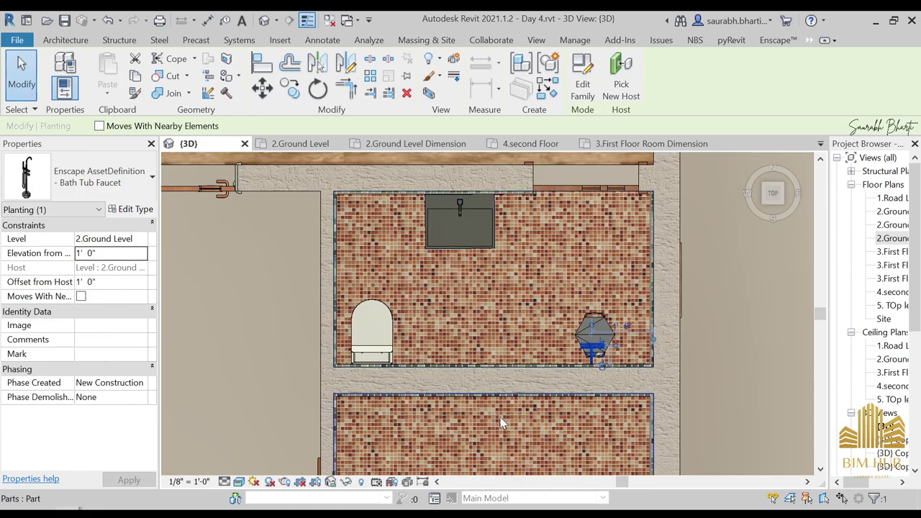
middle_drag(509, 416, 511, 321)
middle_drag(494, 352, 492, 302)
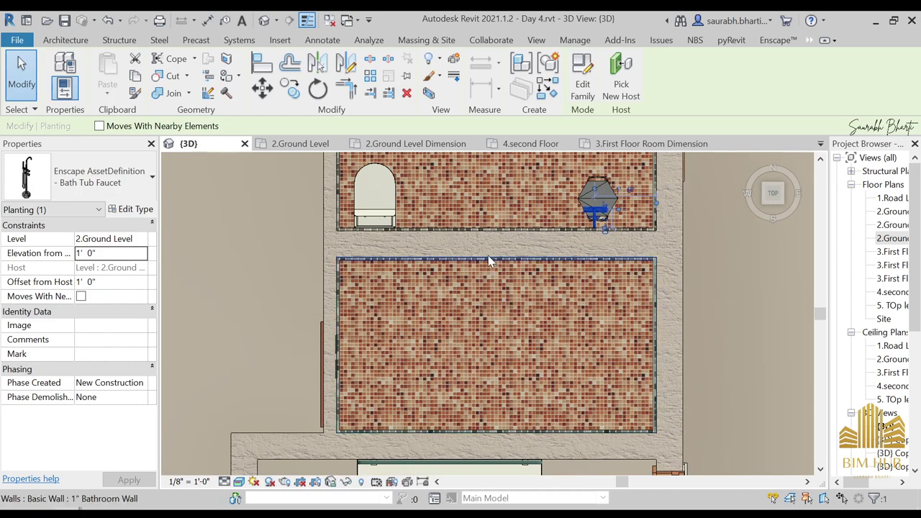
scroll(488, 256, down, 2)
key(alt+Tab)
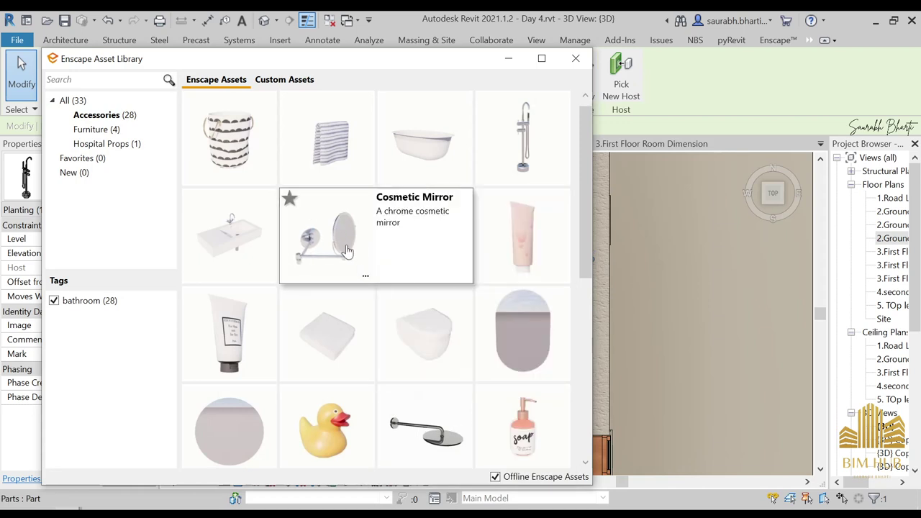
scroll(453, 245, down, 3)
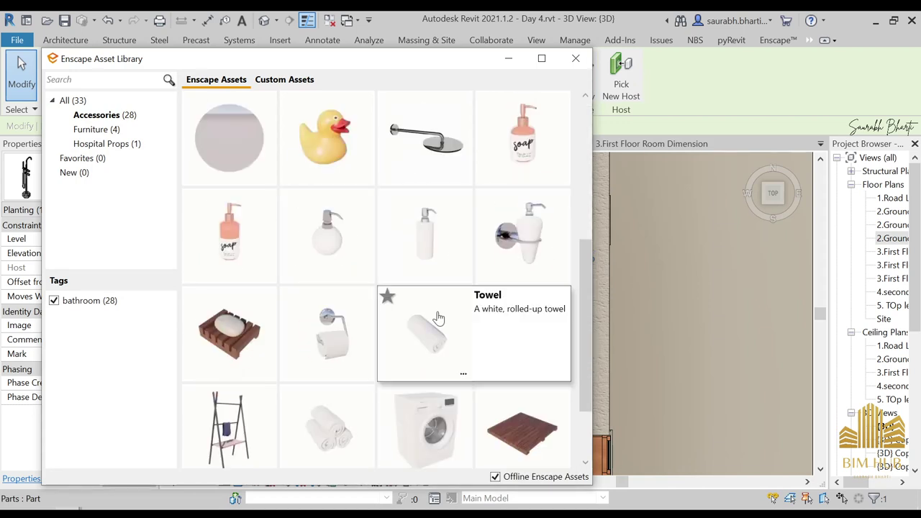
scroll(404, 274, down, 2)
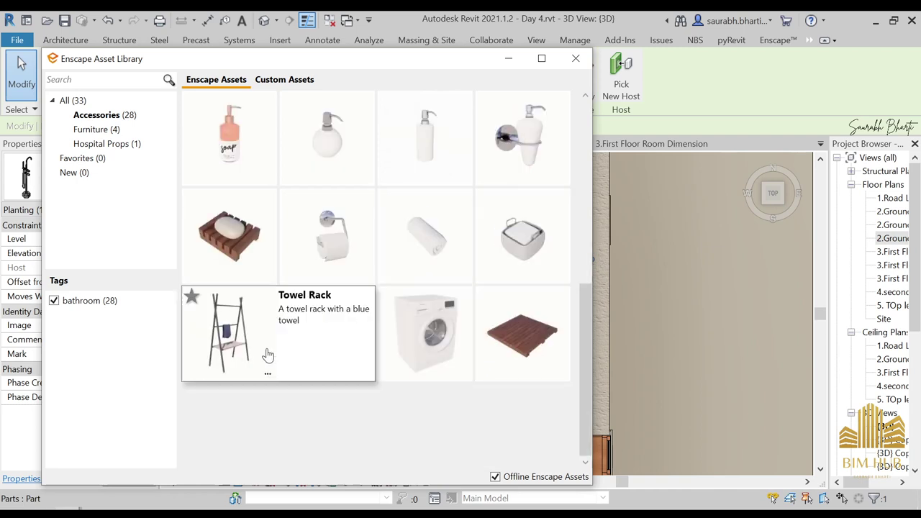
click(515, 350)
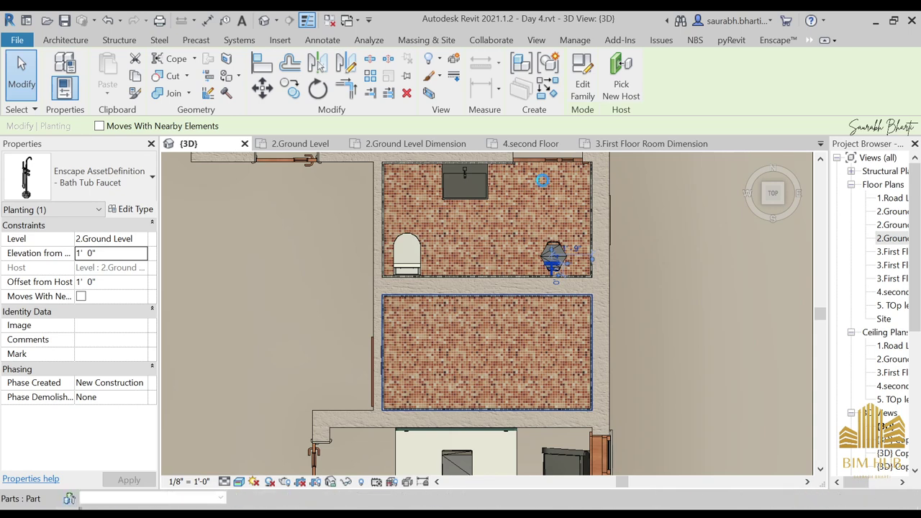
Place the Wooden Foot Mat on the wood floor just outside the upper bathroom's door
scroll(542, 180, down, 2)
middle_drag(541, 180, 511, 270)
scroll(510, 270, up, 5)
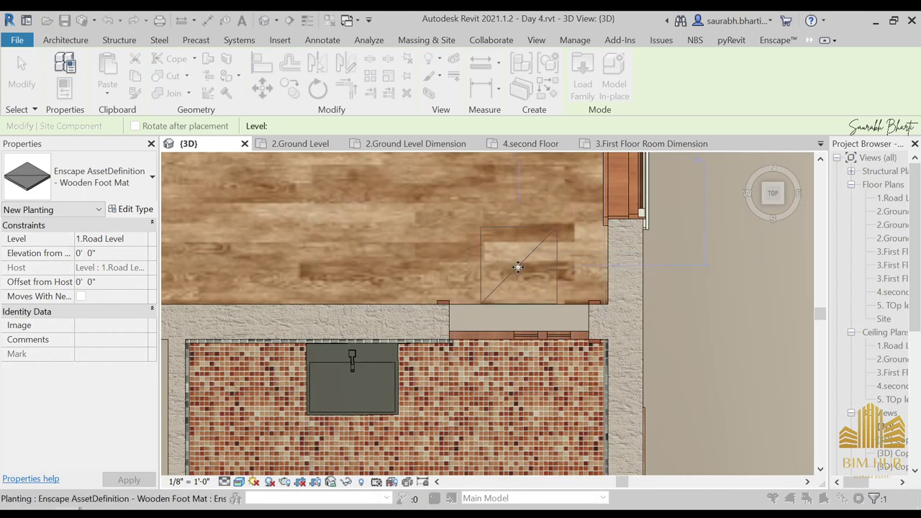
click(518, 267)
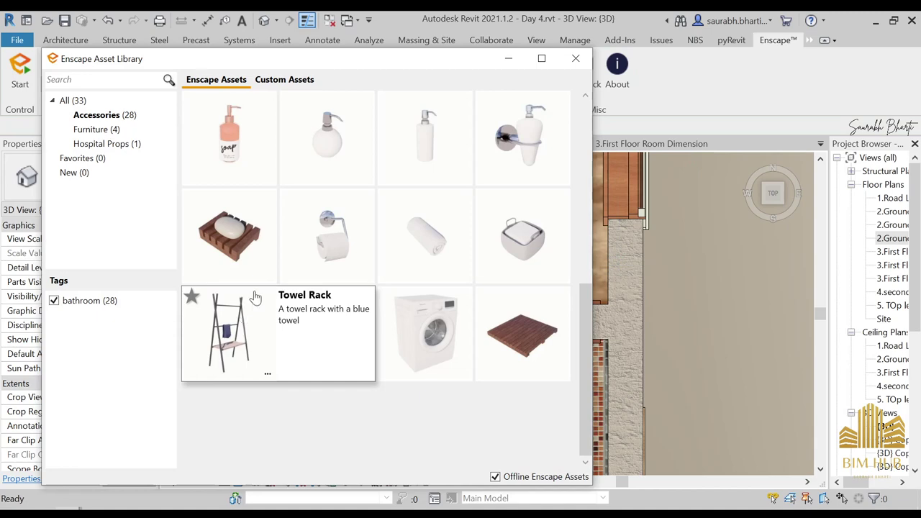
Clear the bathroom tag filter to look through the full Accessories category in the Enscape Asset Library, then leave the library
scroll(256, 296, up, 5)
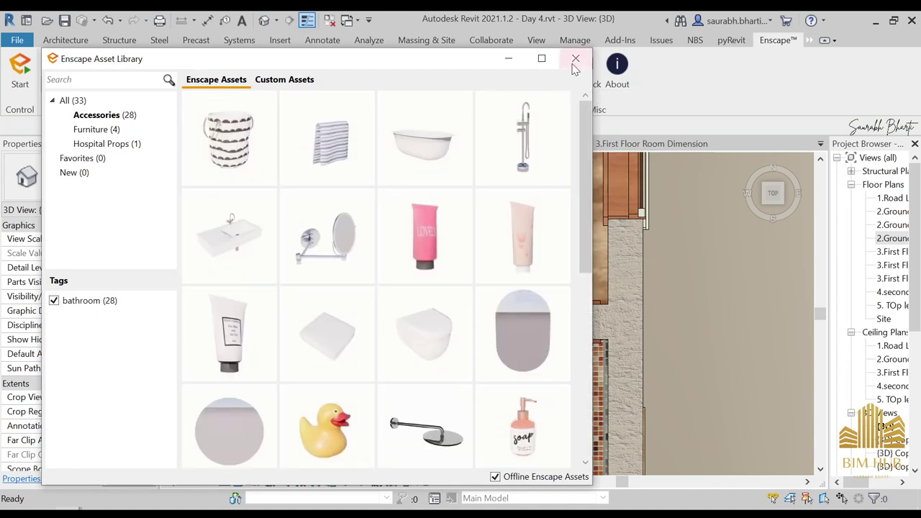
click(508, 58)
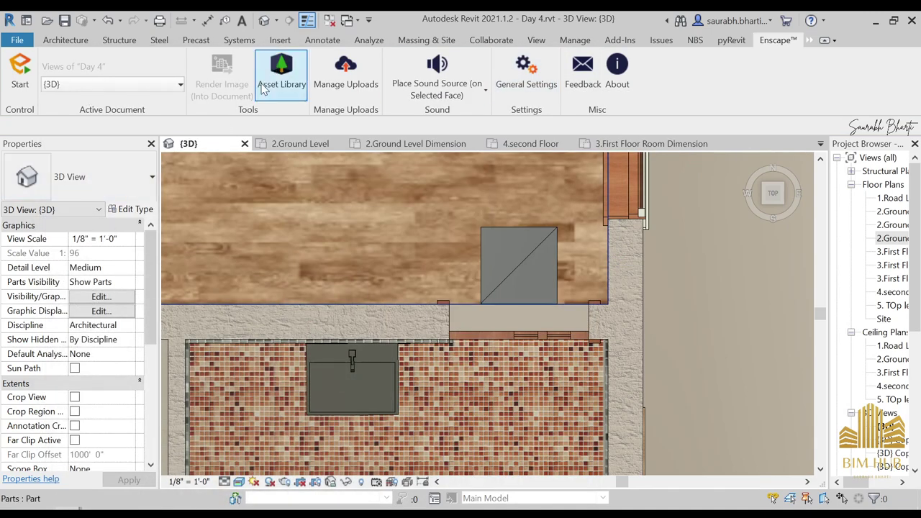
click(265, 85)
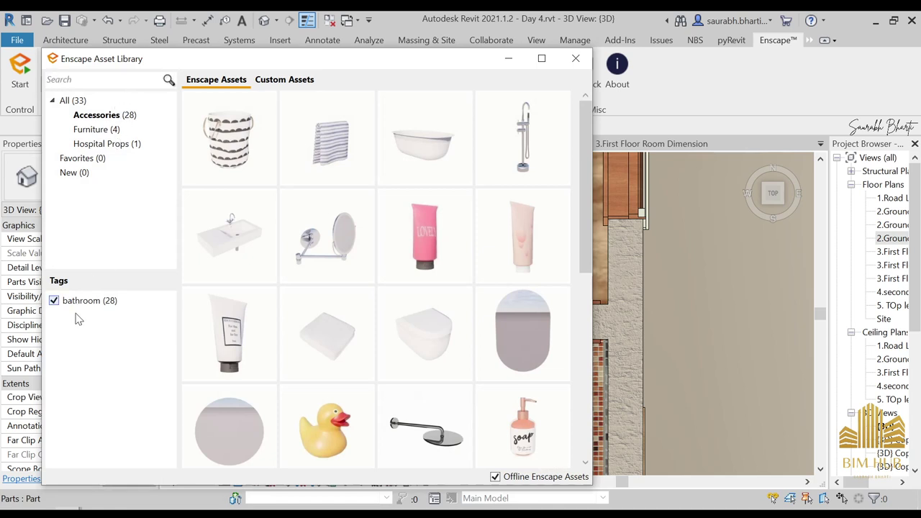
click(55, 301)
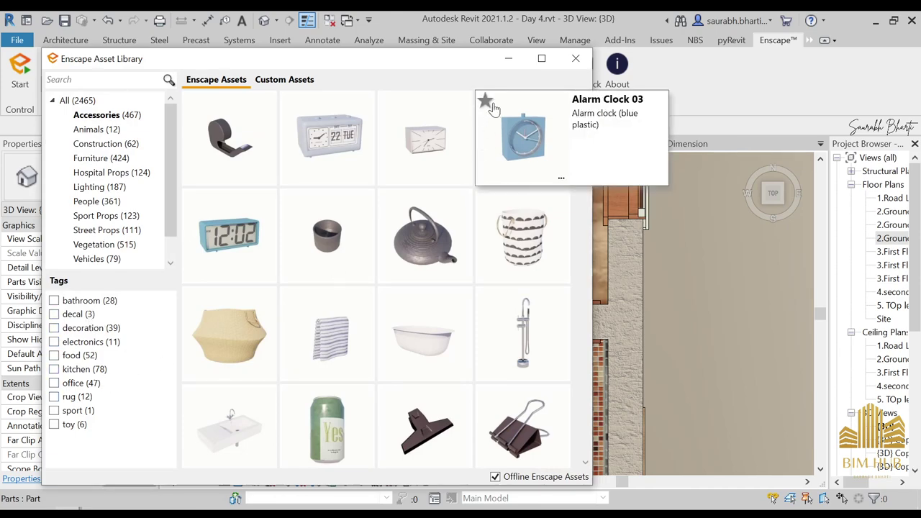
click(479, 150)
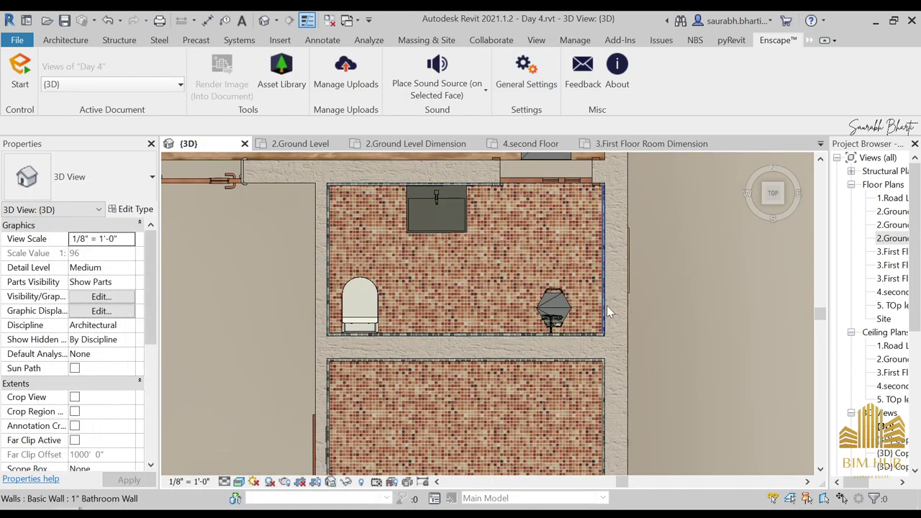
Examine the two tiled bathrooms and their surrounding rooms from an angled 3D viewpoint
shift+middle_drag(415, 192, 481, 266)
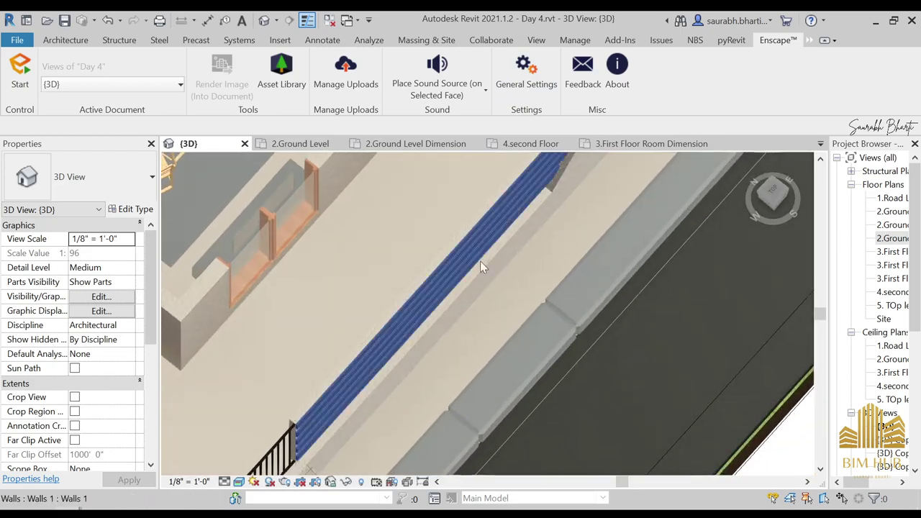
scroll(482, 265, down, 2)
scroll(374, 274, down, 2)
shift+middle_drag(374, 274, 440, 288)
middle_drag(441, 288, 447, 502)
scroll(375, 353, down, 1)
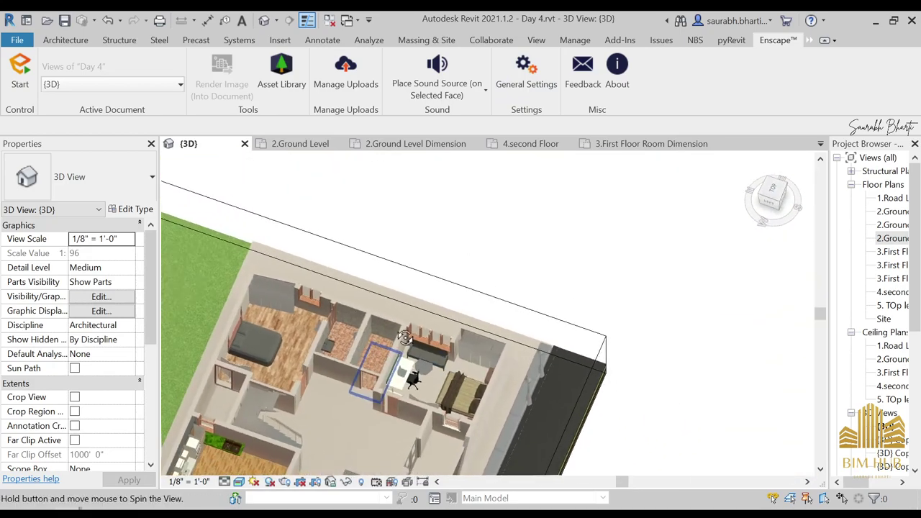
shift+middle_drag(374, 364, 403, 332)
scroll(324, 353, up, 2)
middle_drag(323, 353, 443, 393)
shift+middle_drag(443, 393, 311, 360)
scroll(345, 364, up, 1)
scroll(347, 365, down, 3)
scroll(311, 334, up, 5)
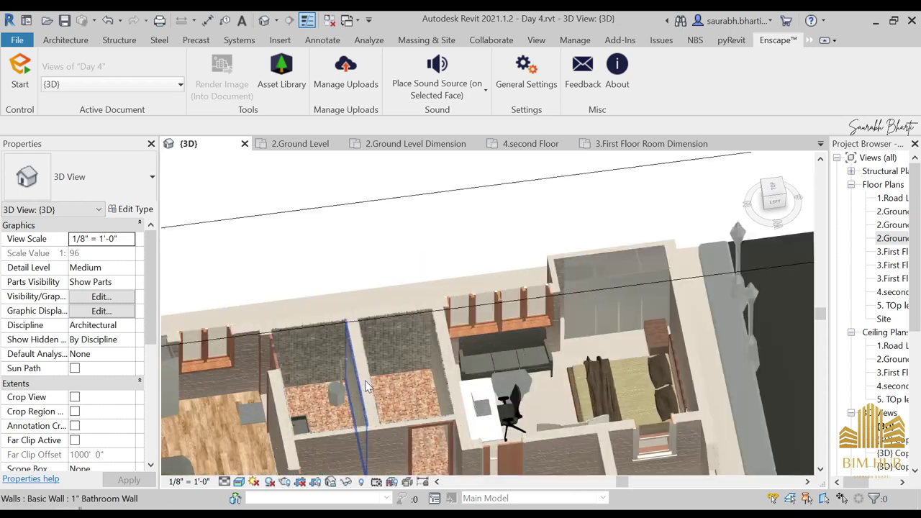
Select the Bath Tub Faucet beside the basket and check its position against the bathroom wall
click(312, 377)
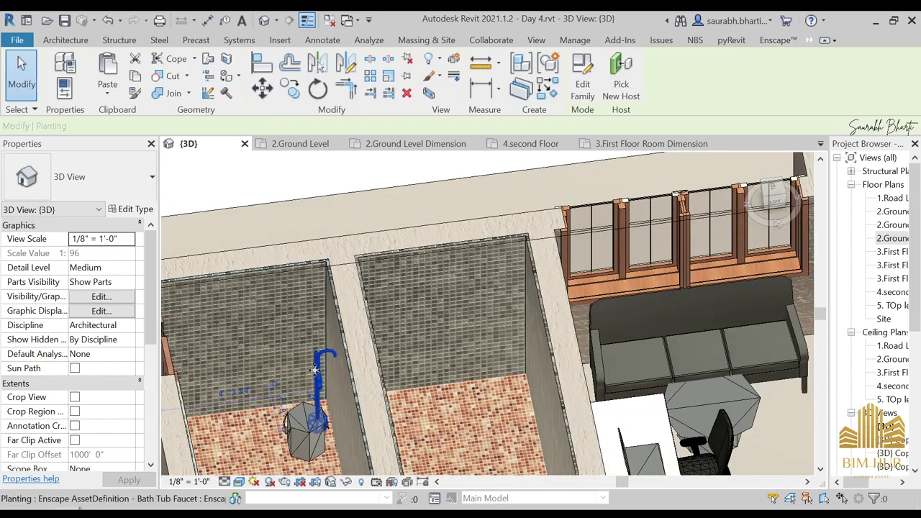
scroll(328, 375, up, 1)
scroll(329, 375, up, 2)
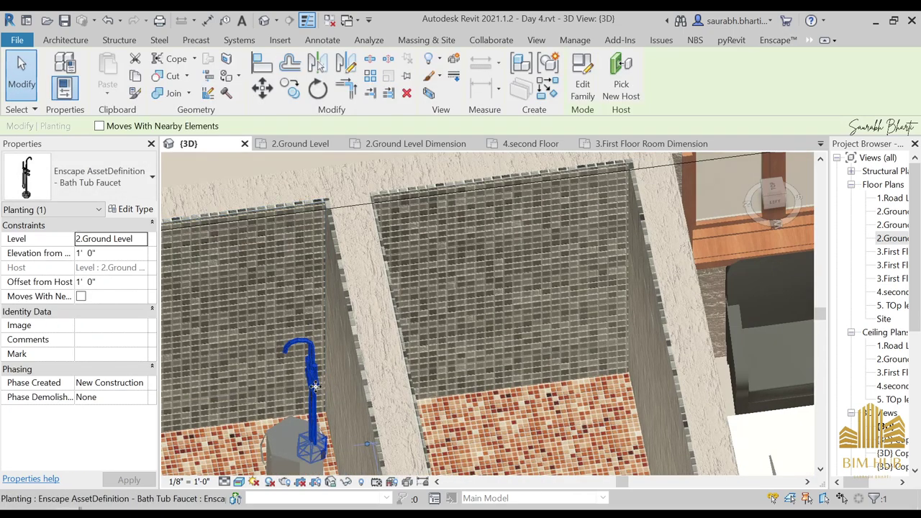
drag(315, 386, 337, 385)
scroll(325, 396, down, 3)
shift+middle_drag(324, 397, 302, 332)
Start an in-place component and, at the save reminder, save the project with the option to set reminder intervals
click(69, 41)
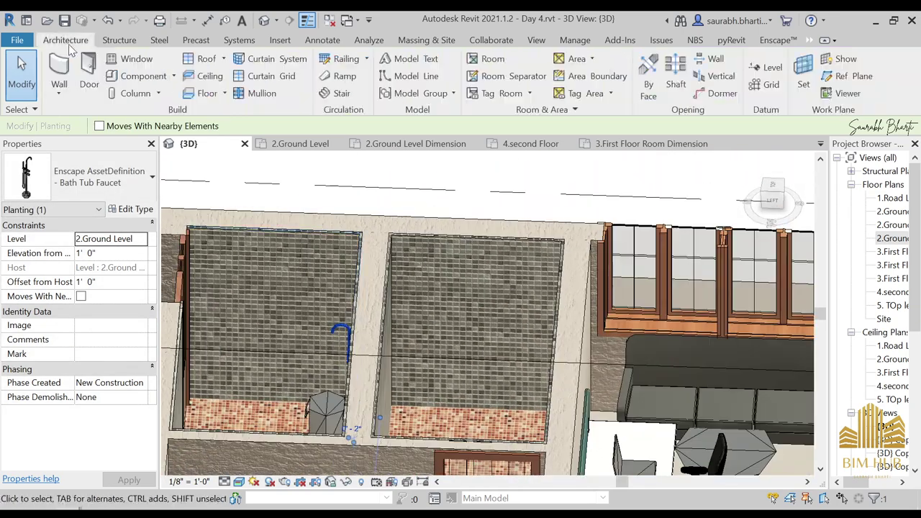
click(173, 77)
click(172, 131)
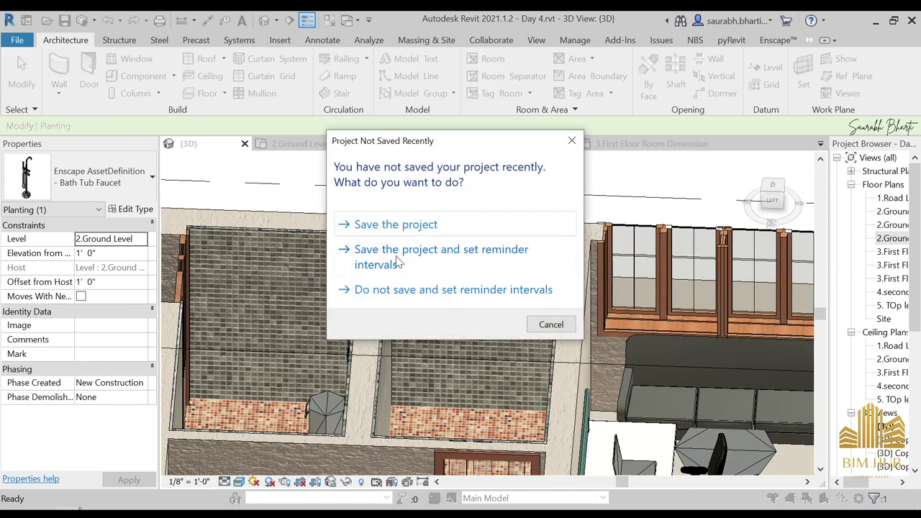
click(382, 257)
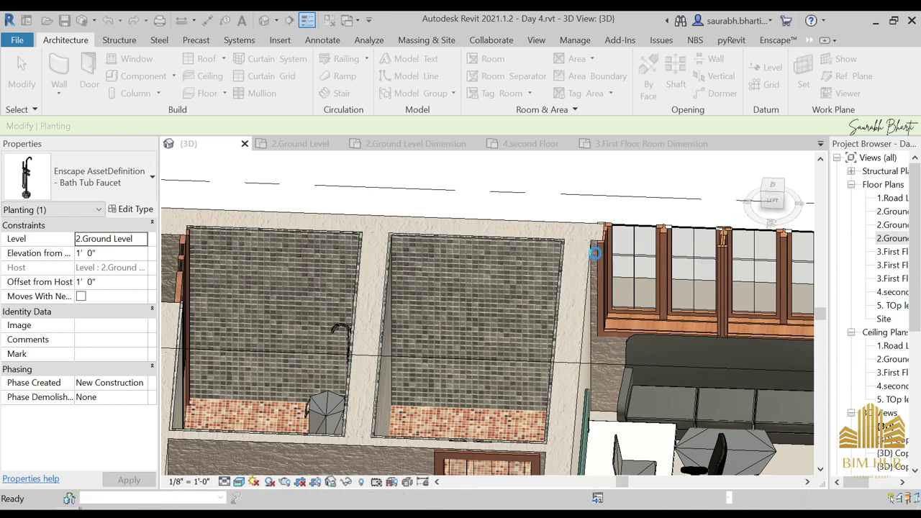
key(Escape)
Pull the section box's left face inward until it cuts through the bathrooms, and show the cut rooms from the left side
click(773, 187)
scroll(649, 302, down, 8)
middle_drag(458, 449, 497, 328)
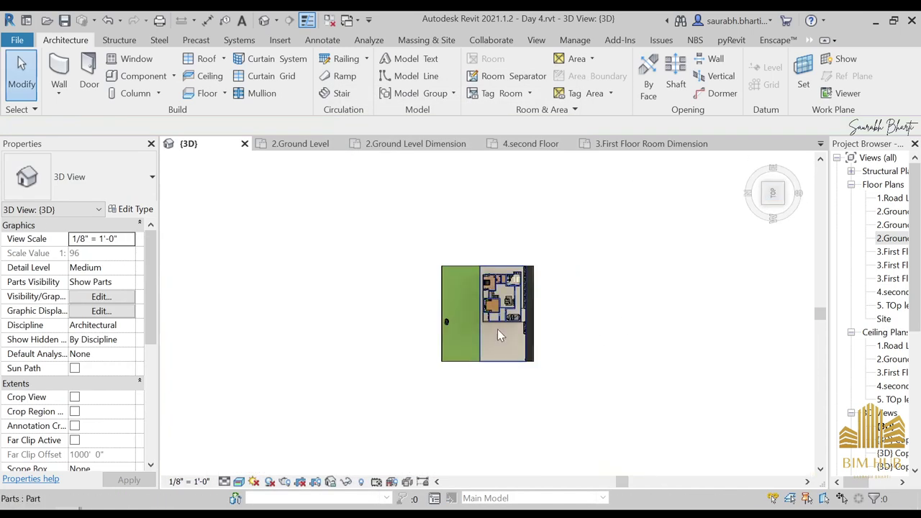
scroll(477, 267, up, 2)
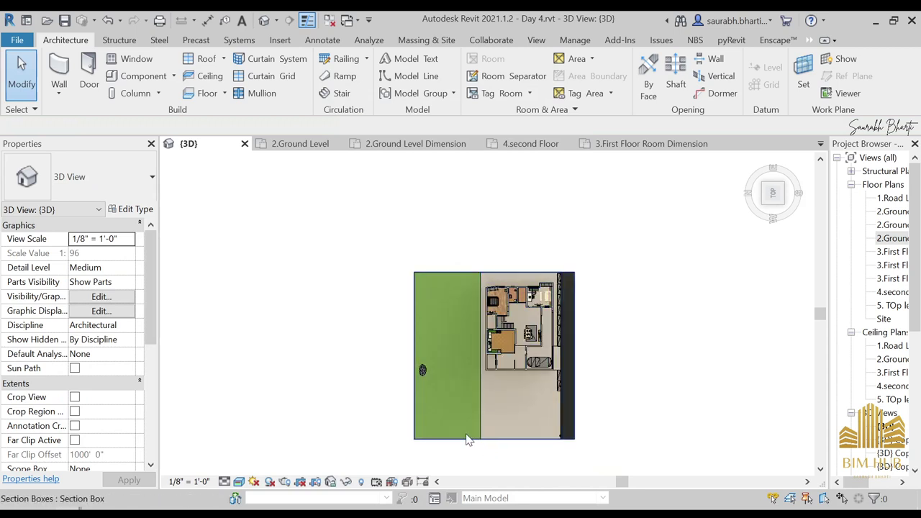
click(466, 440)
scroll(475, 436, up, 2)
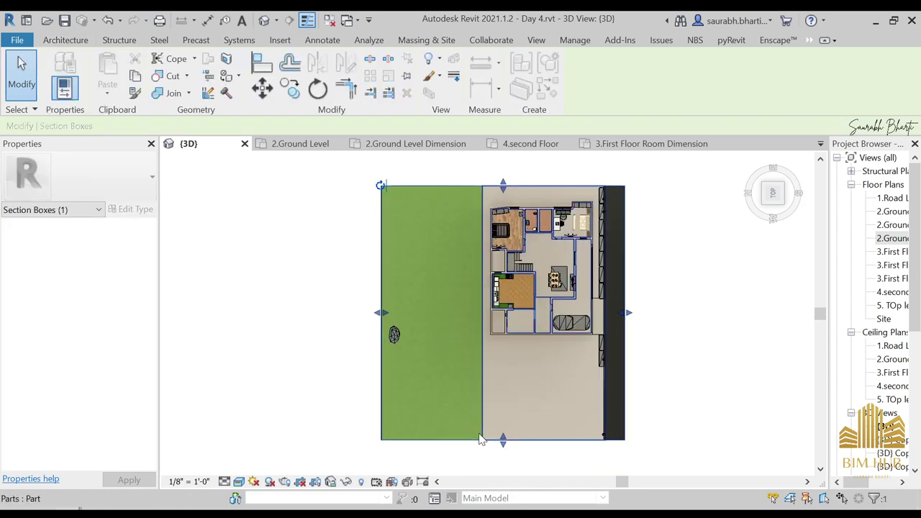
drag(503, 440, 503, 290)
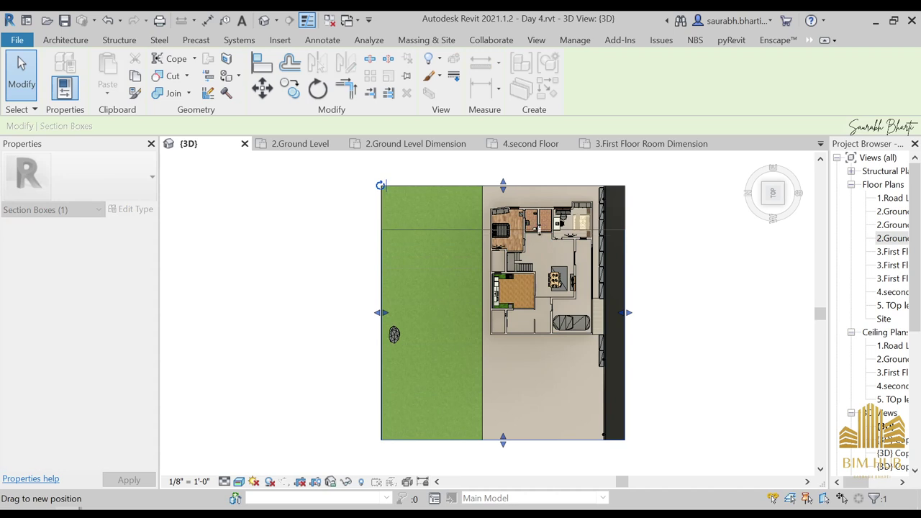
drag(536, 230, 536, 230)
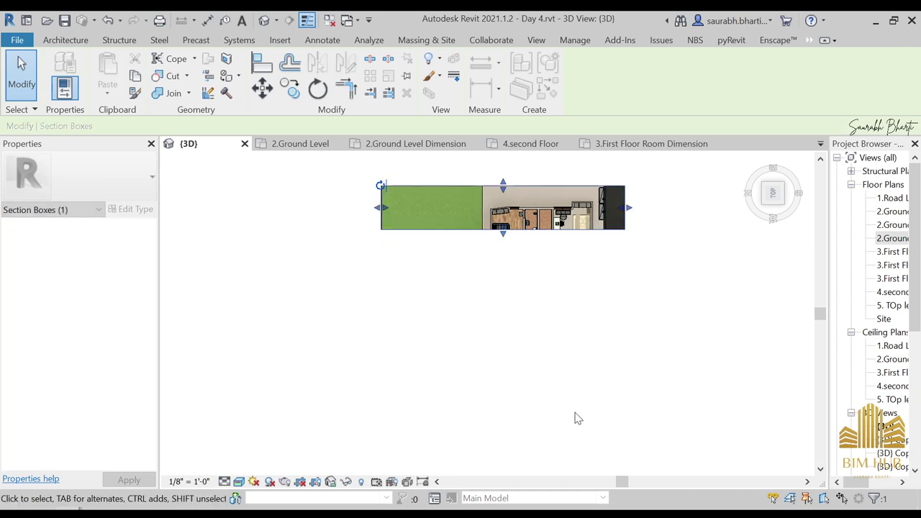
shift+middle_drag(580, 303, 603, 176)
click(778, 202)
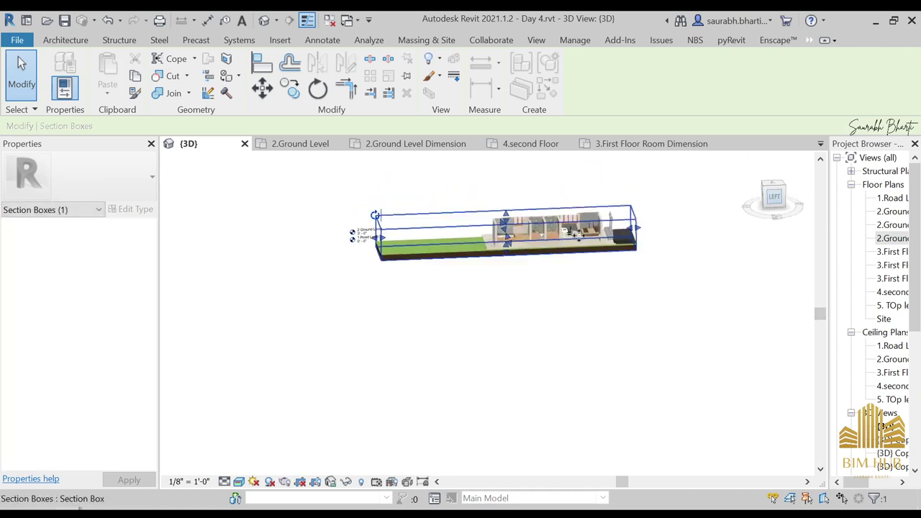
scroll(510, 318, up, 10)
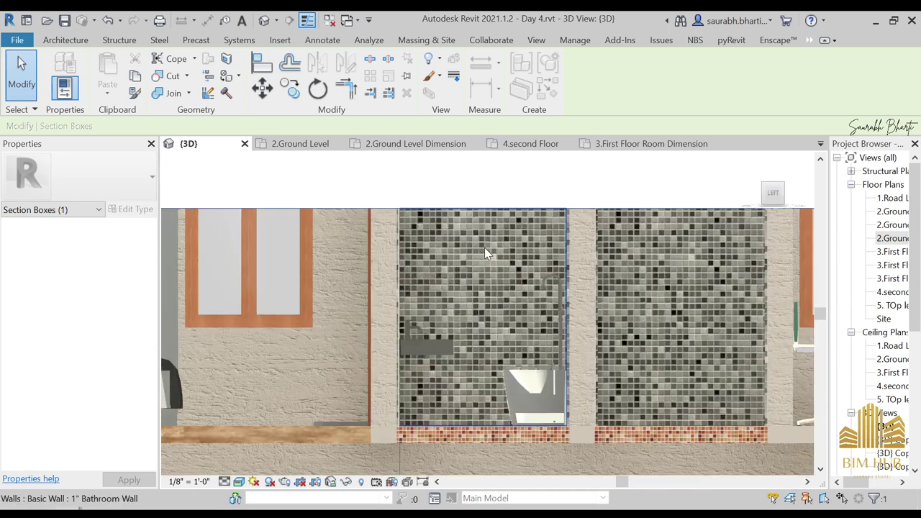
scroll(460, 251, up, 4)
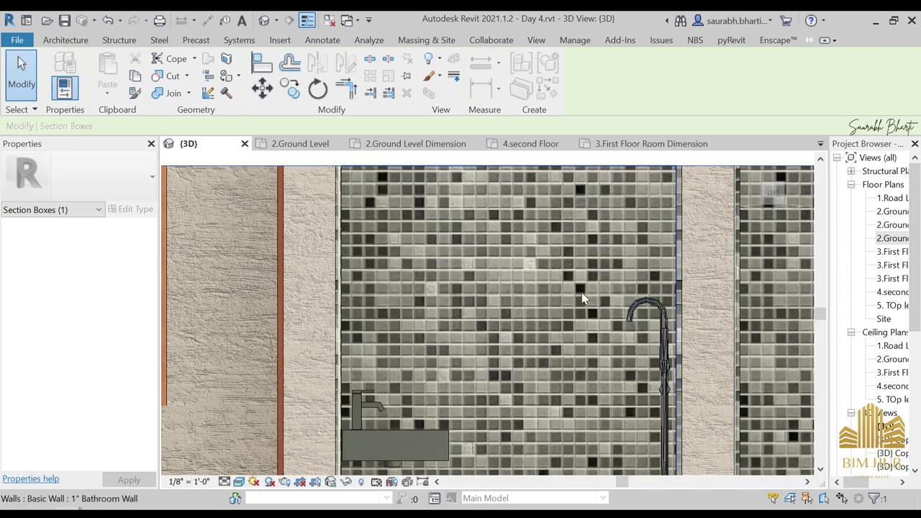
Start an in-place component in the Generic Models category with the suggested name Generic Models 2
click(65, 40)
click(175, 78)
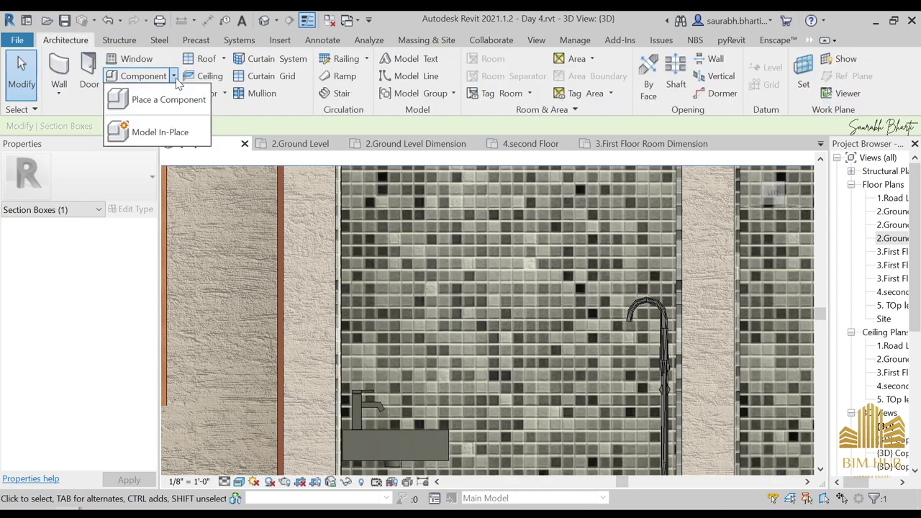
click(160, 132)
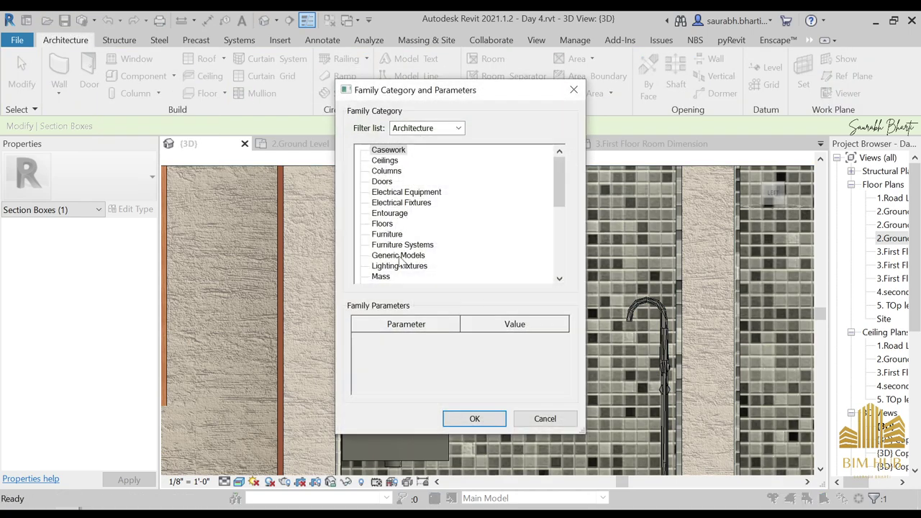
click(474, 418)
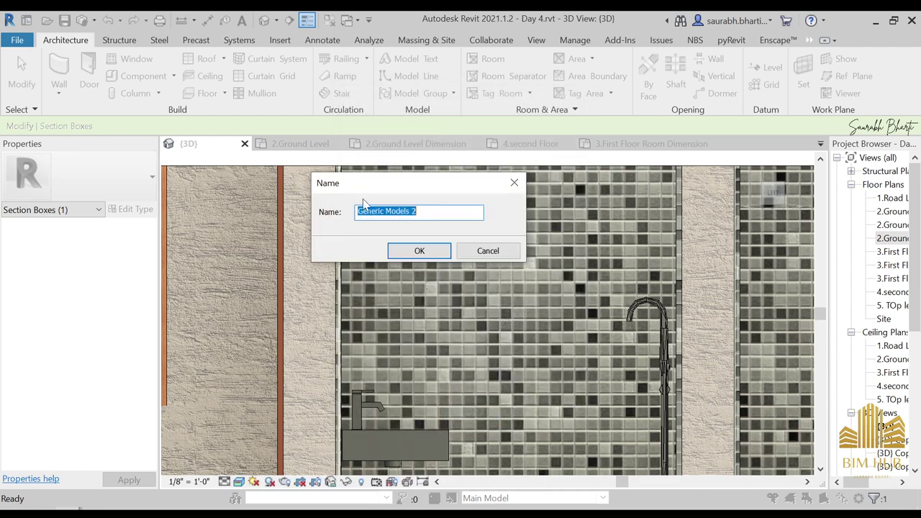
click(419, 251)
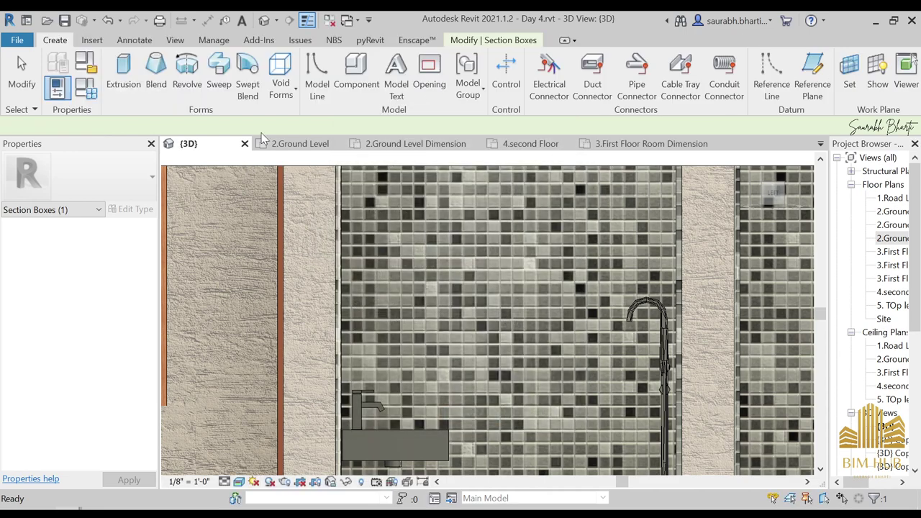
Start an extrusion and set its work plane by picking the tiled bathroom back wall
click(124, 79)
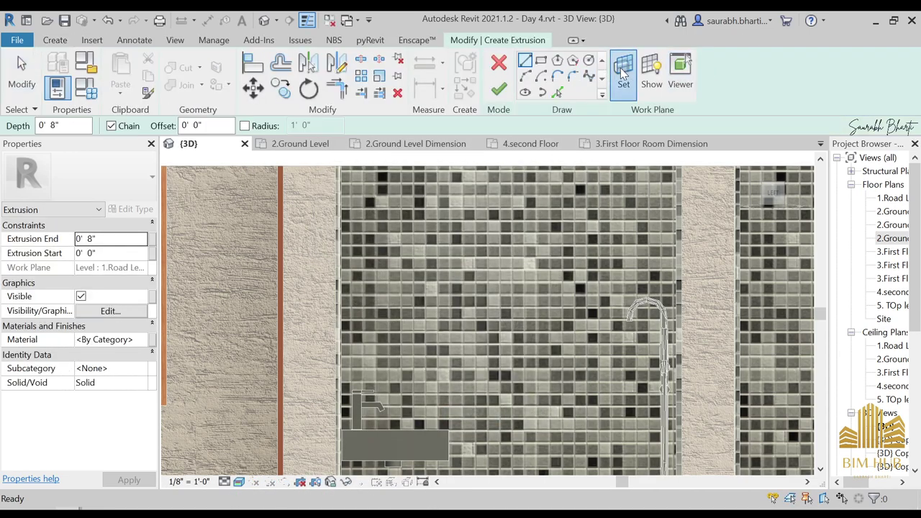
click(623, 76)
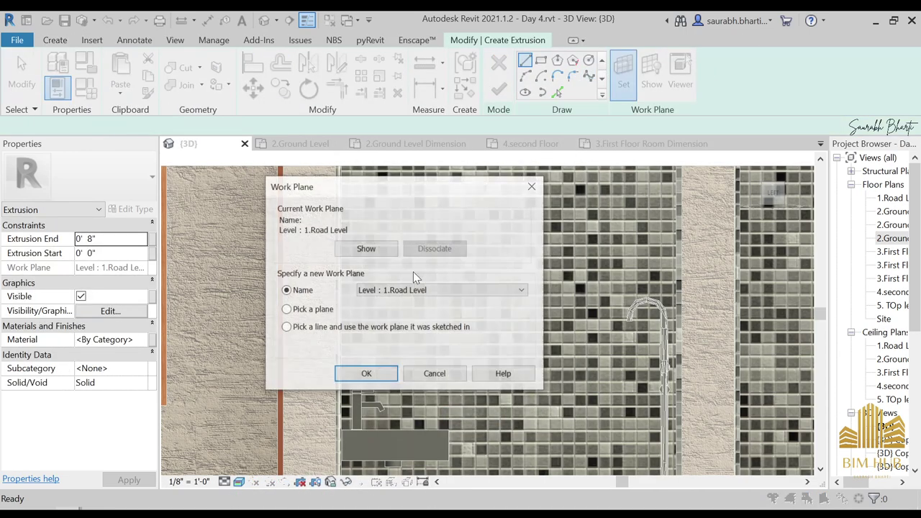
click(364, 374)
click(432, 324)
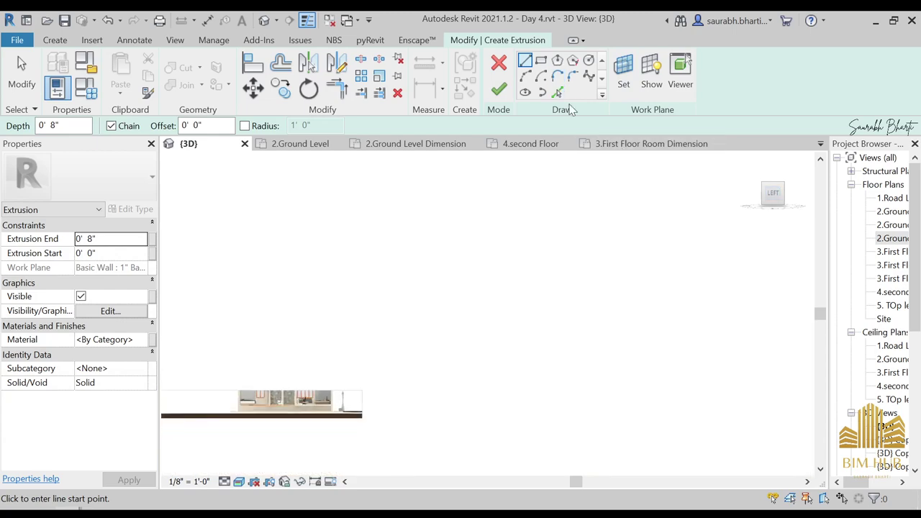
Sketch a horizontal rectangle about 3' 5" by 3" on the tiled wall above the shower faucet
click(541, 61)
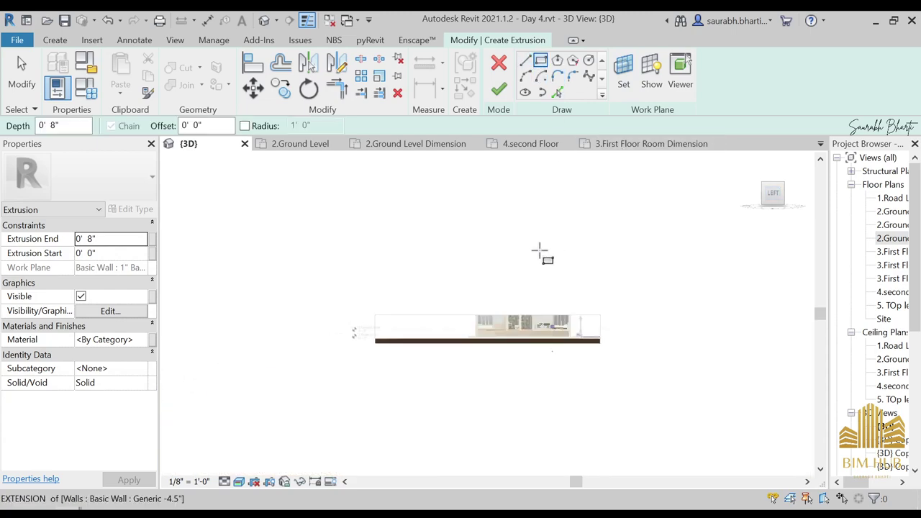
scroll(540, 252, up, 10)
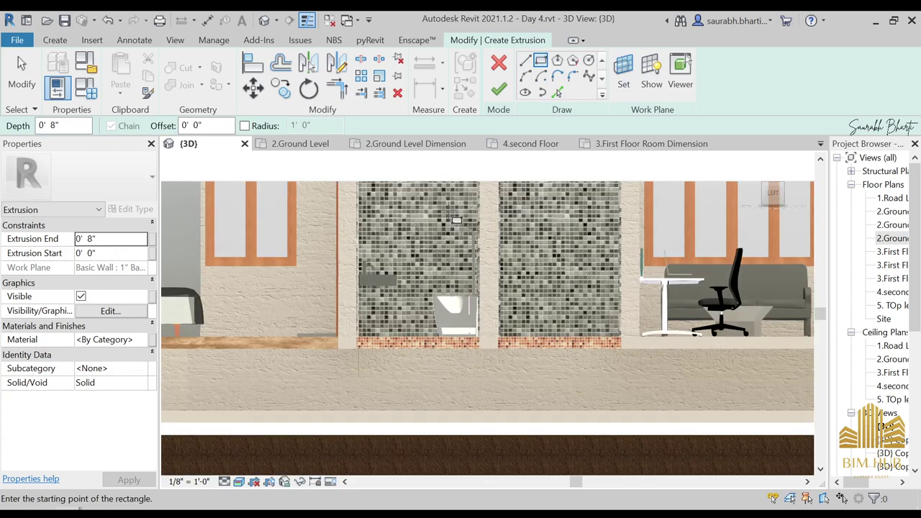
middle_drag(389, 230, 427, 292)
click(358, 269)
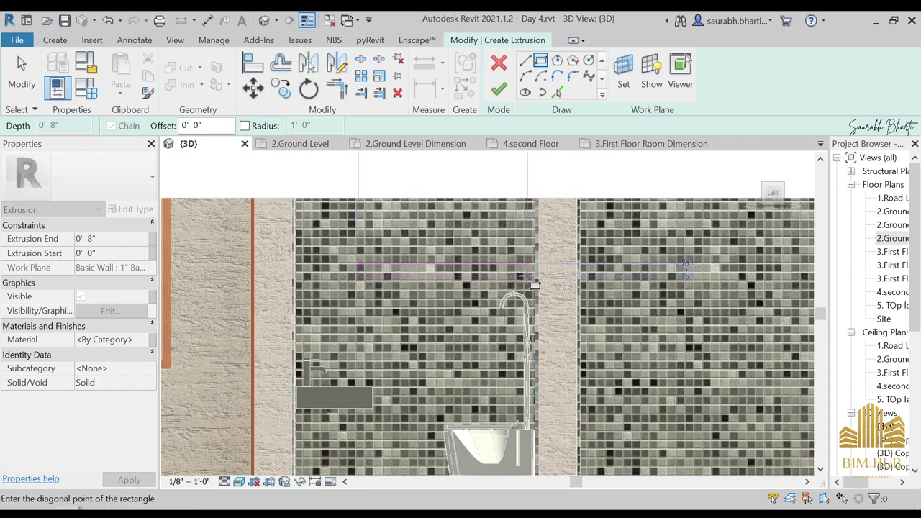
click(527, 277)
middle_drag(479, 278, 449, 319)
key(Escape)
scroll(403, 305, up, 3)
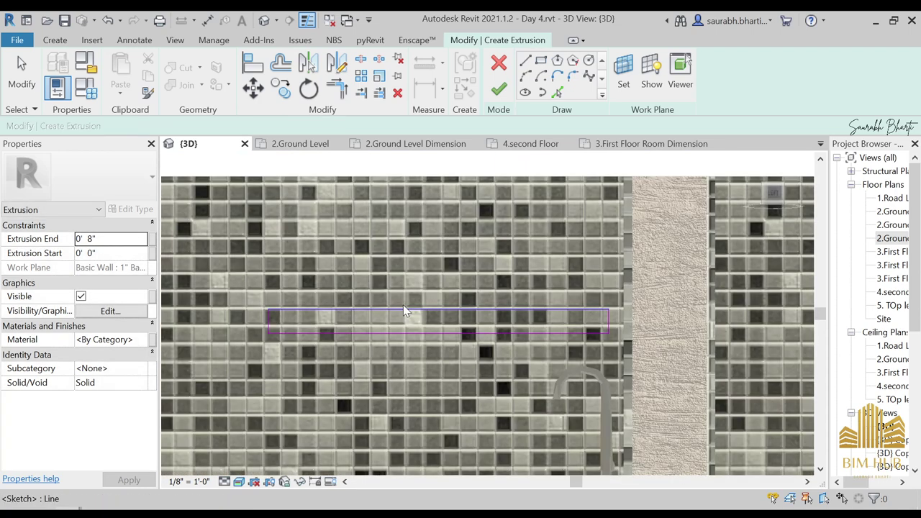
Move the rectangle's top line down and set the rectangle's height to 2"
click(429, 308)
scroll(437, 313, up, 3)
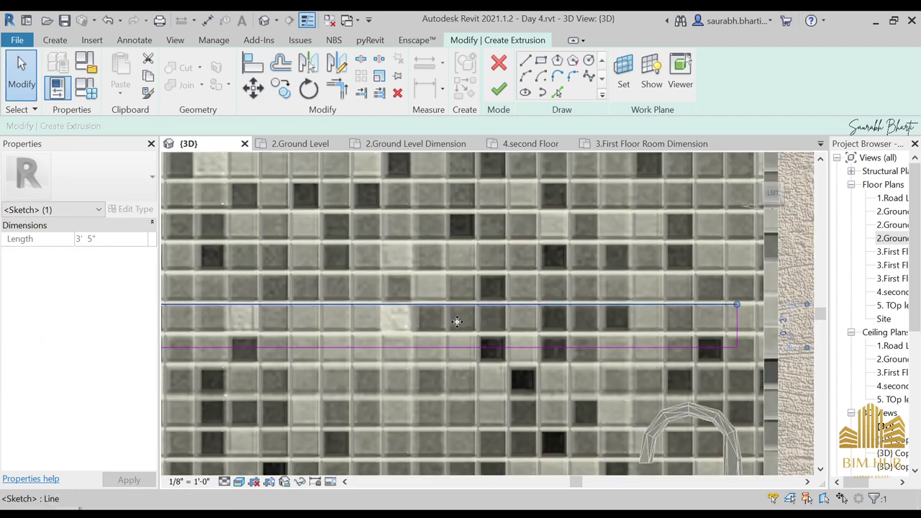
drag(457, 322, 455, 326)
scroll(452, 328, down, 2)
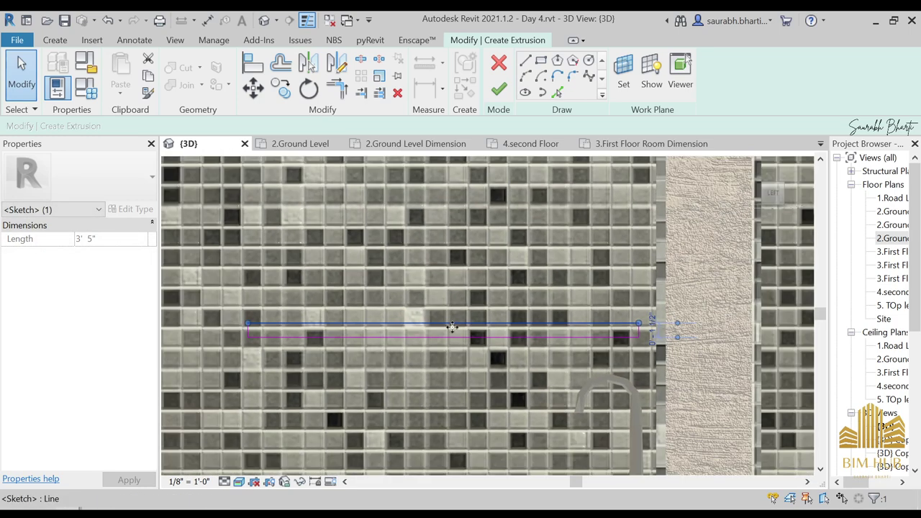
scroll(643, 338, up, 2)
click(635, 330)
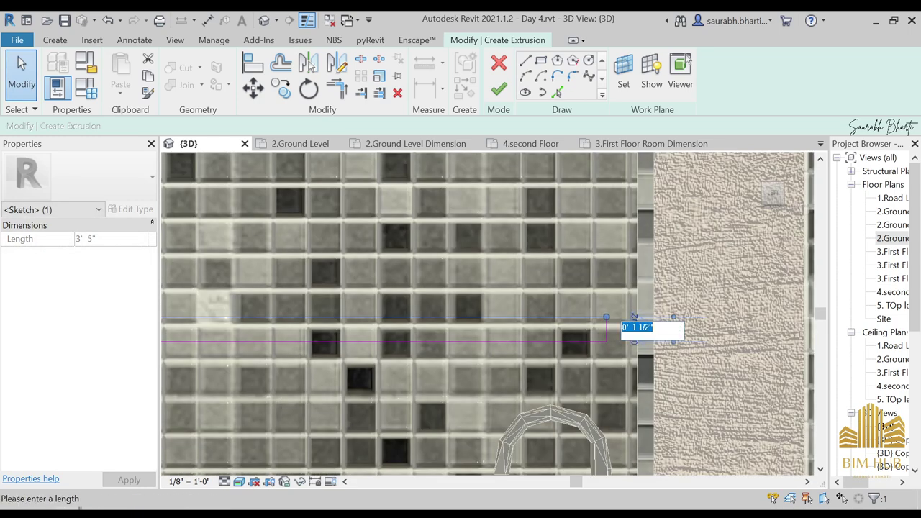
key(Return)
key(Escape)
scroll(608, 321, down, 2)
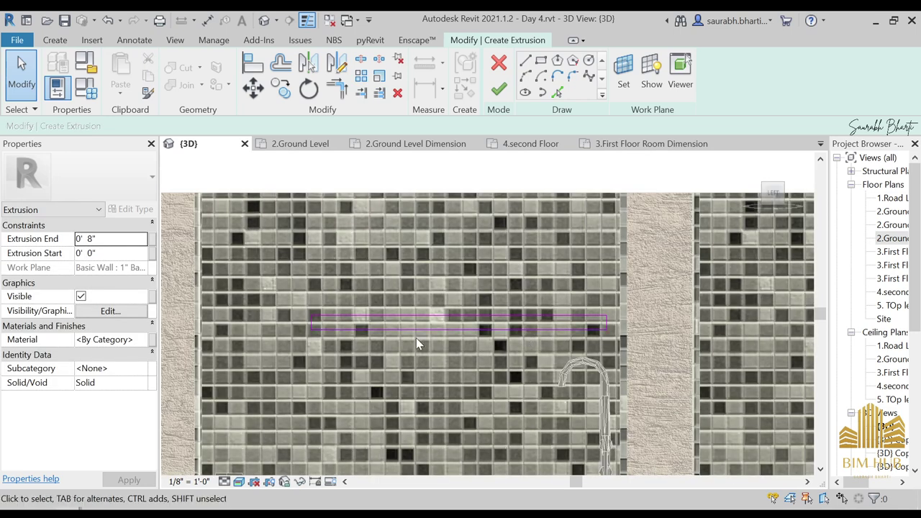
Copy the whole rectangle straight up to form a second shelf outline above the first
mouse_move(288, 303)
mouse_down()
mouse_move(403, 364)
mouse_move(618, 356)
mouse_up()
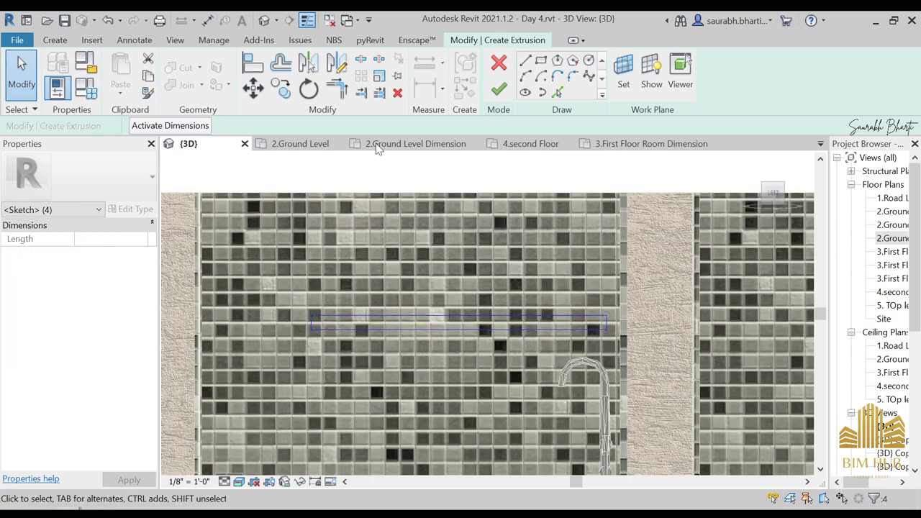
click(281, 88)
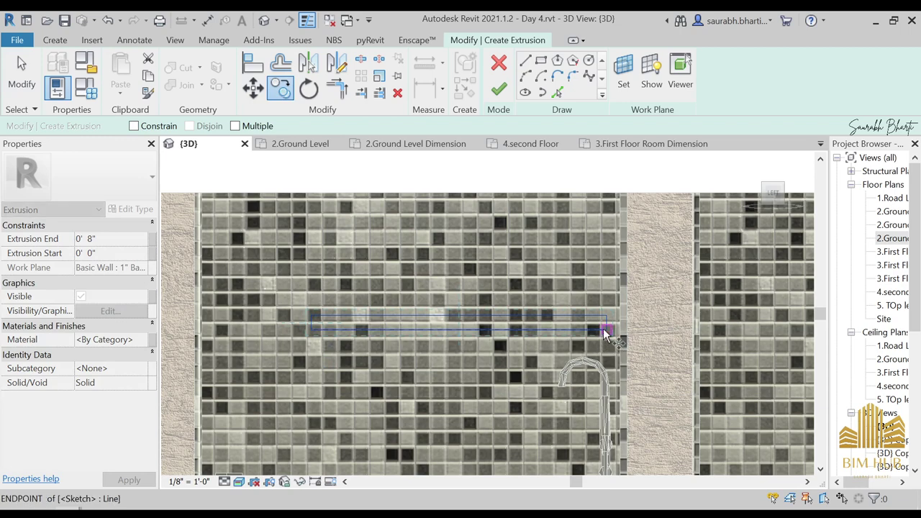
click(606, 260)
click(588, 284)
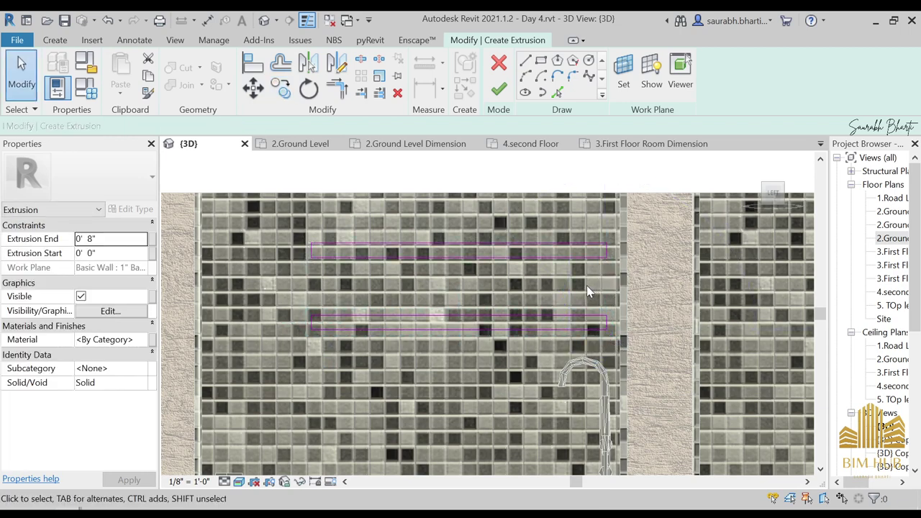
Shorten the upper rectangle by moving its left end inward about 1' 10", and finish the extrusion sketch
scroll(587, 285, down, 1)
scroll(405, 262, up, 1)
click(395, 266)
scroll(394, 271, up, 4)
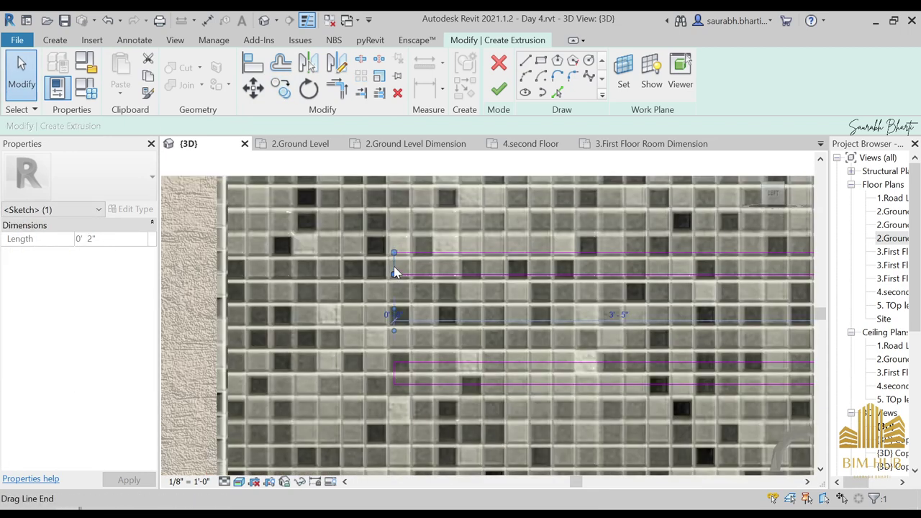
drag(677, 275, 704, 275)
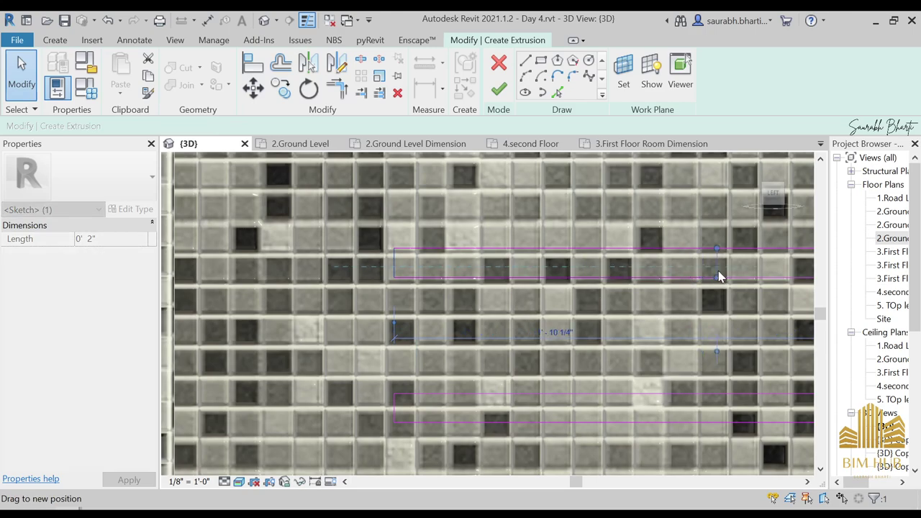
scroll(691, 281, down, 5)
click(502, 99)
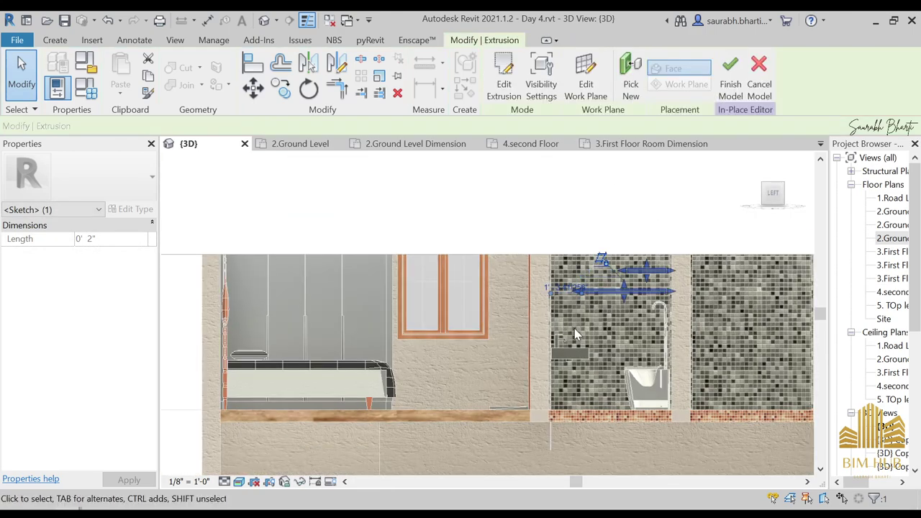
Seen from above, pull the shelves' front face outward, and set the extrusion end to 1'
mouse_move(574, 329)
shift+middle_down()
mouse_move(572, 477)
mouse_move(594, 447)
mouse_move(540, 471)
shift+middle_up()
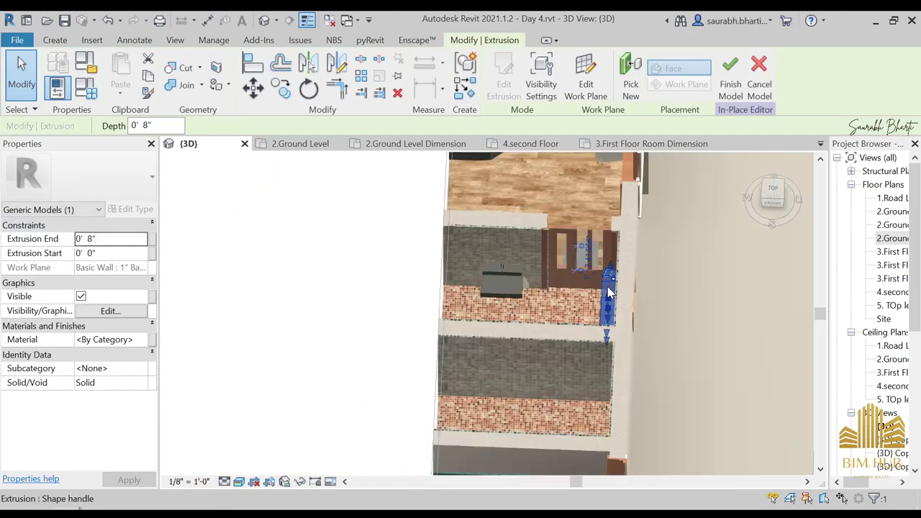
scroll(609, 295, up, 3)
shift+middle_drag(609, 294, 603, 324)
click(773, 192)
scroll(709, 324, up, 3)
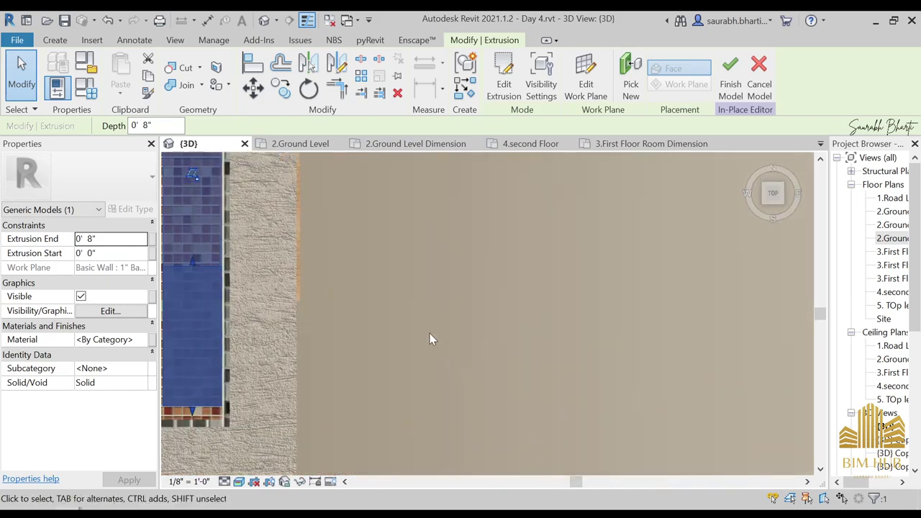
middle_drag(187, 299, 443, 348)
key(Escape)
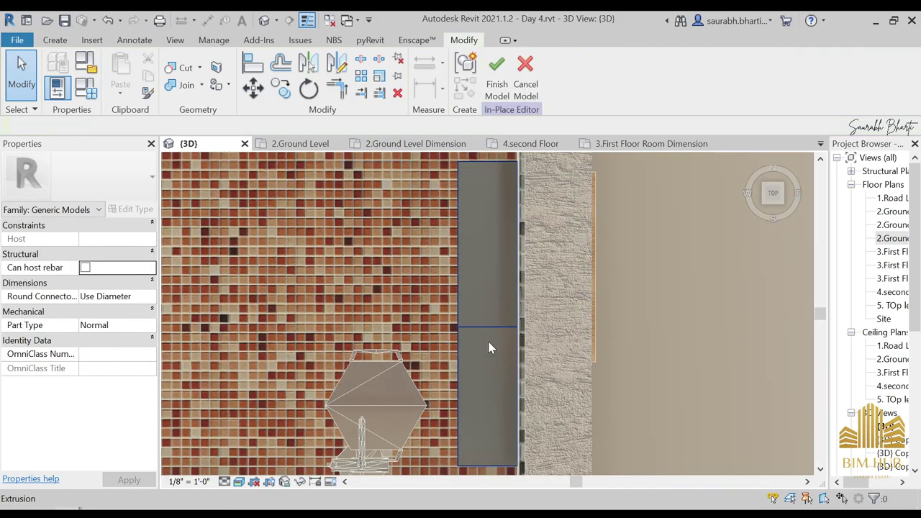
scroll(472, 317, down, 3)
click(473, 319)
scroll(472, 319, up, 2)
mouse_move(453, 308)
mouse_down()
mouse_move(440, 308)
mouse_move(453, 309)
mouse_up()
scroll(440, 309, up, 2)
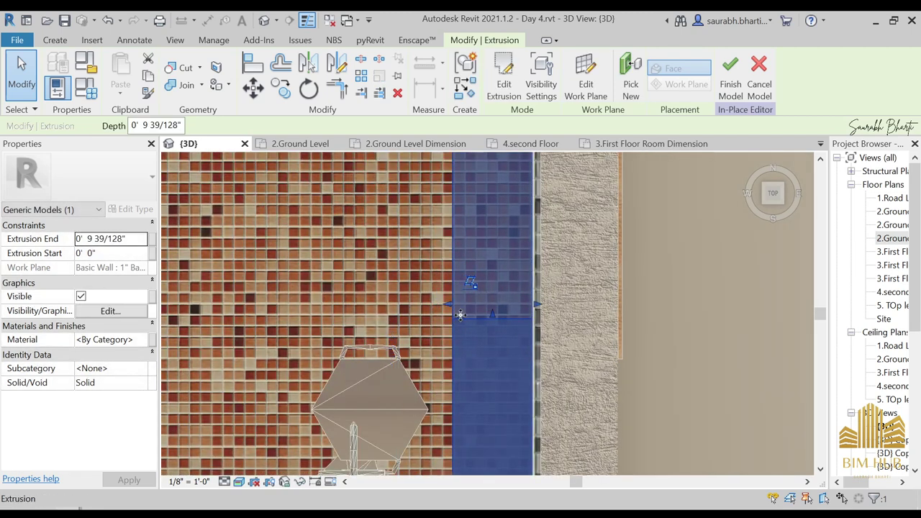
click(143, 238)
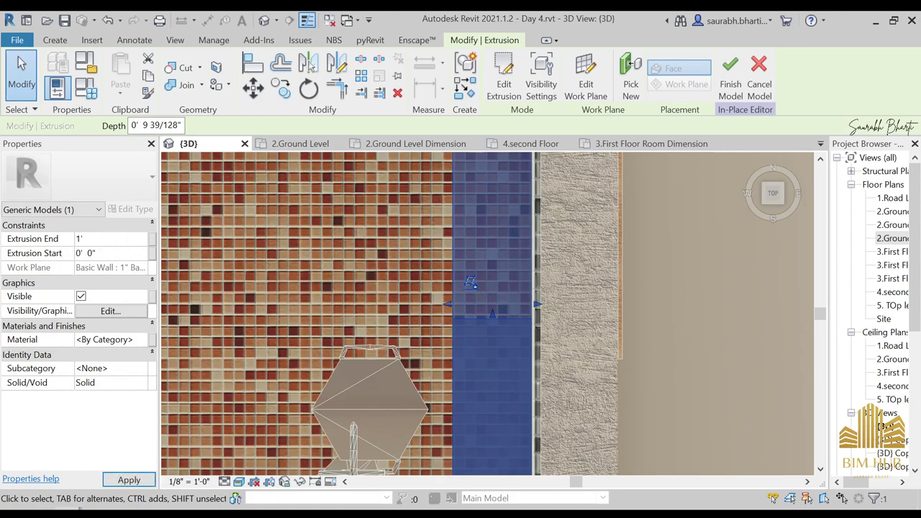
click(549, 329)
Select the shelf extrusion in an angled 3D view and set its extrusion end to 8"
scroll(548, 329, down, 3)
shift+middle_drag(545, 353, 77, 241)
click(577, 346)
click(112, 238)
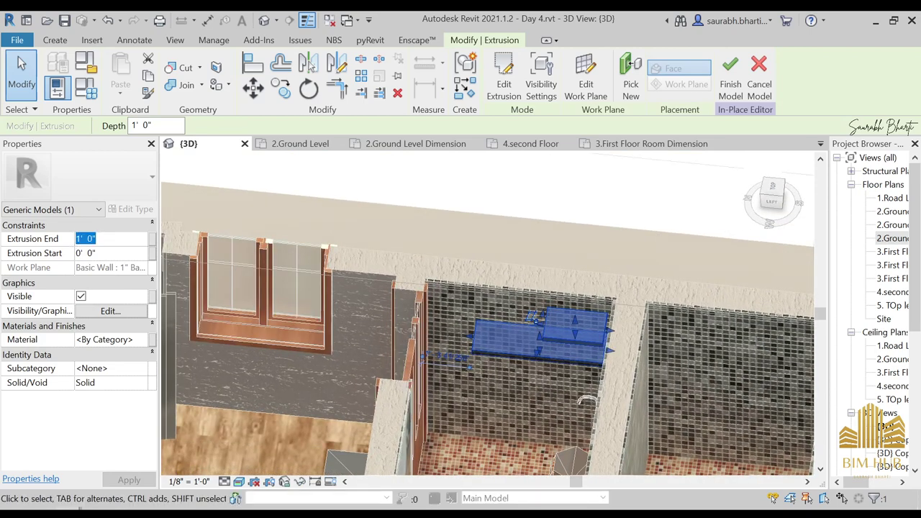
drag(539, 351, 539, 341)
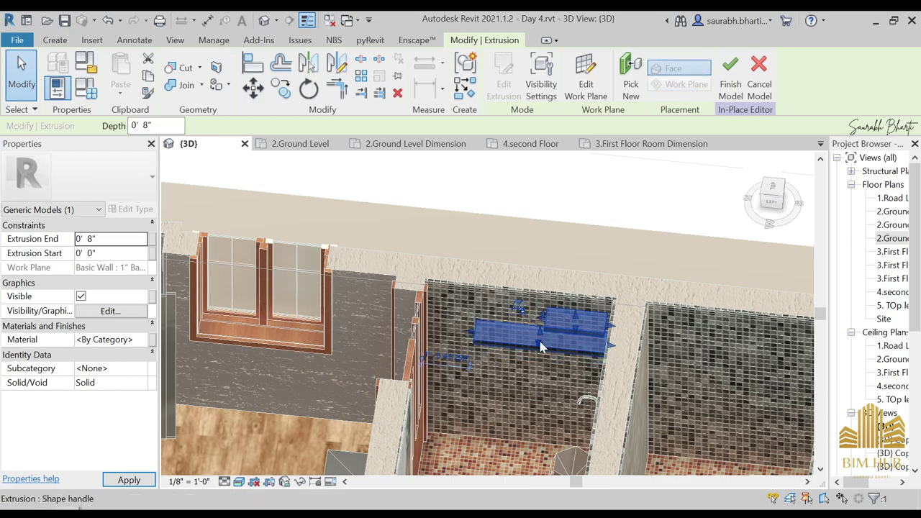
Edit the shelf extrusion's sketch, lengthen the upper rectangle by moving its left end outward, and finish the sketch
shift+middle_drag(531, 389, 540, 328)
click(570, 307)
click(569, 308)
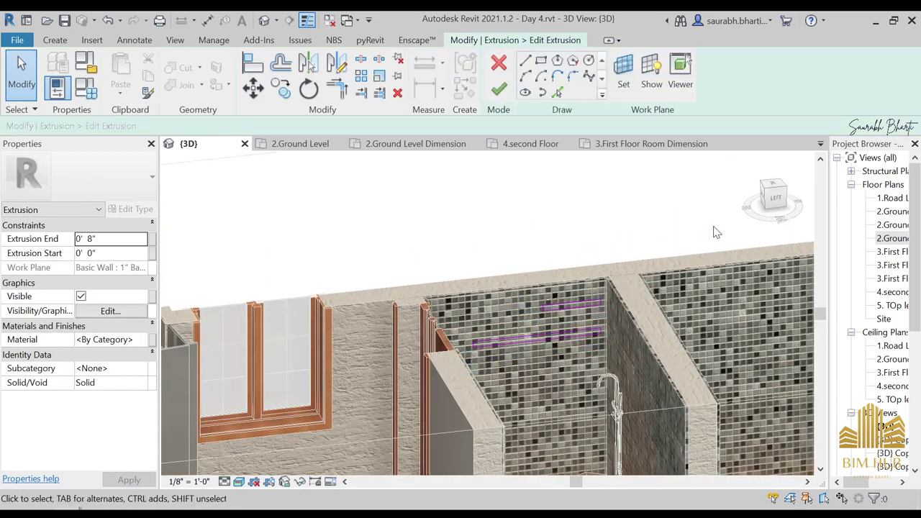
click(773, 203)
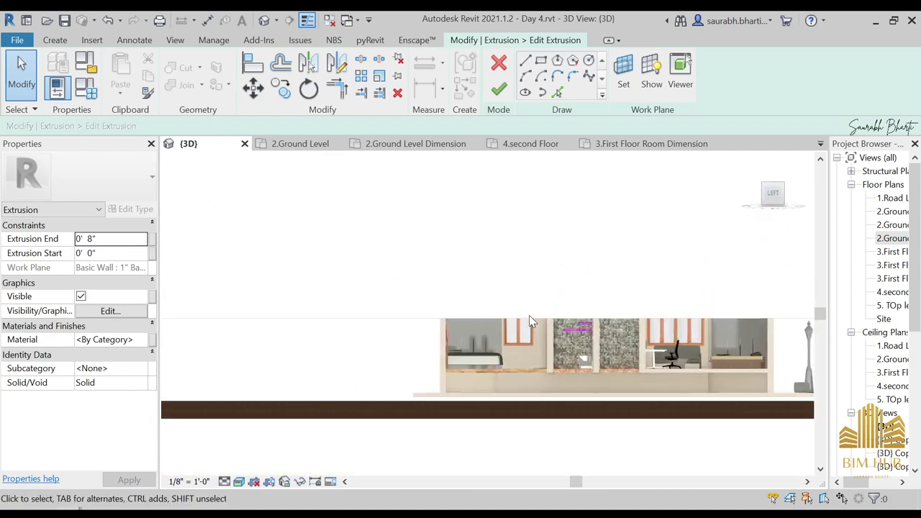
scroll(641, 326, up, 5)
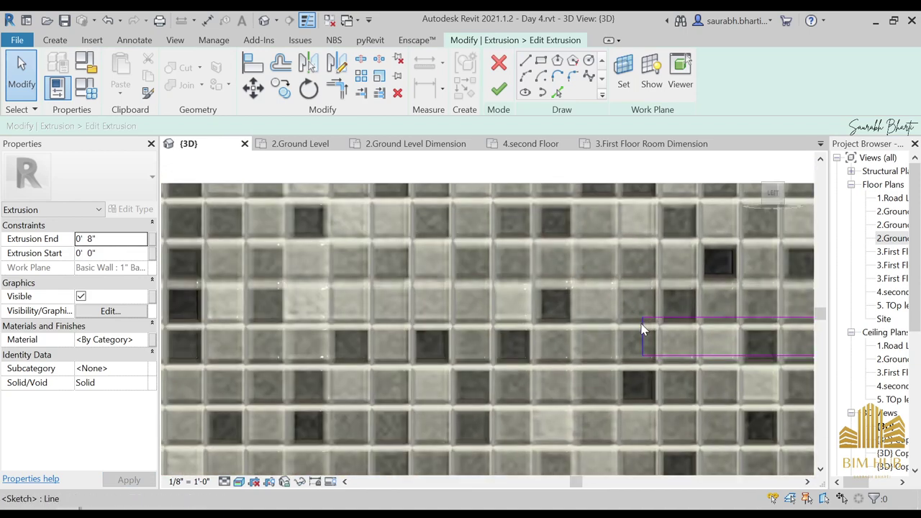
drag(541, 322, 451, 334)
scroll(496, 324, down, 4)
scroll(497, 329, up, 2)
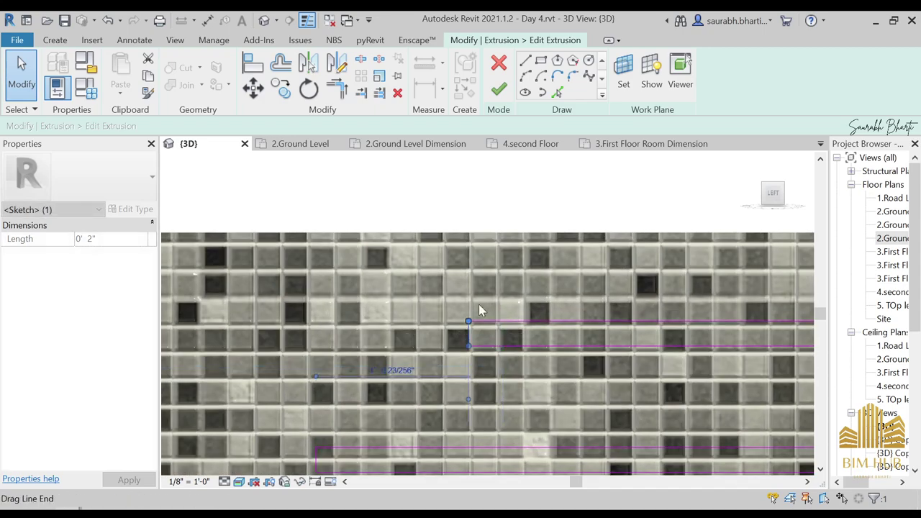
click(506, 94)
scroll(502, 293, down, 5)
shift+middle_drag(530, 308, 500, 473)
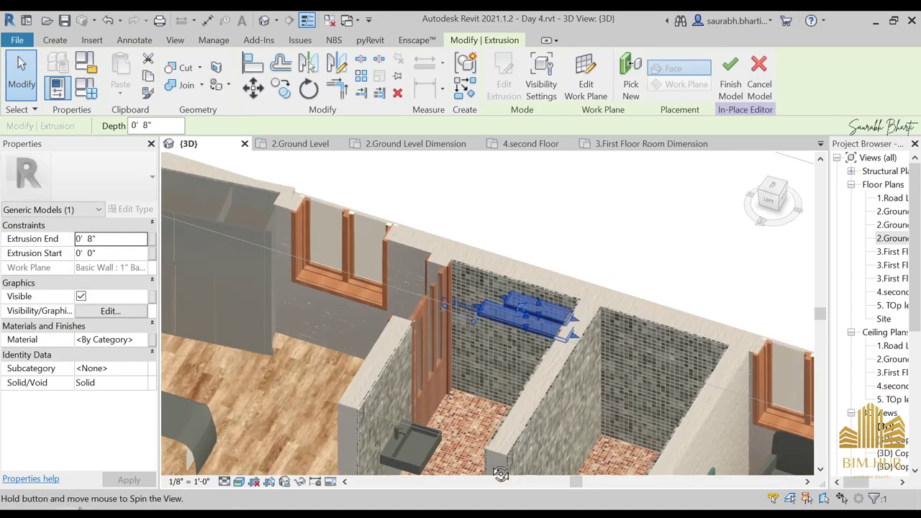
click(508, 339)
Reopen the sketch of the shelf extrusion for editing, viewed straight from the left side of the model
shift+middle_drag(509, 338, 558, 273)
scroll(558, 272, up, 3)
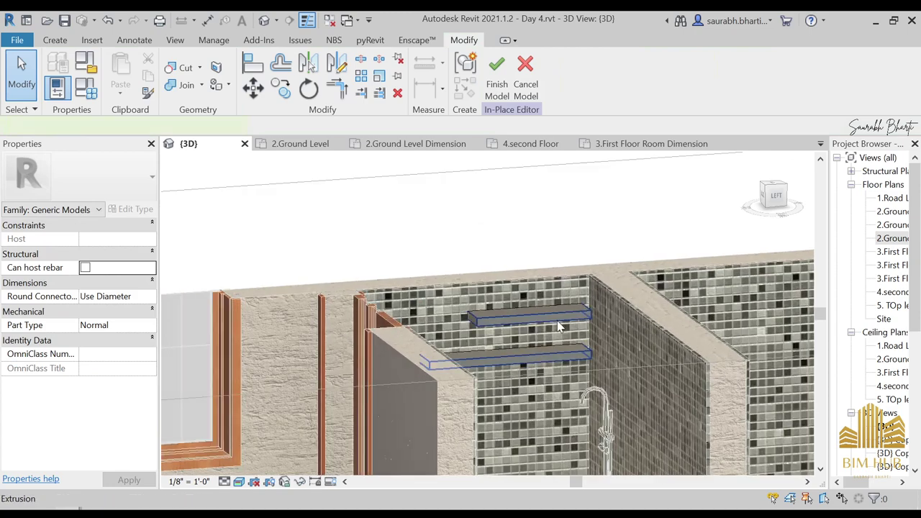
click(558, 321)
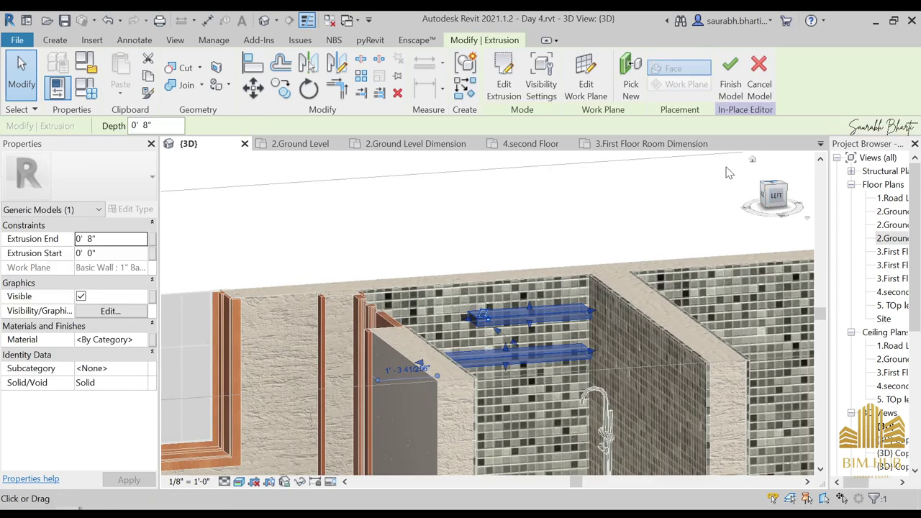
click(775, 195)
scroll(466, 321, up, 10)
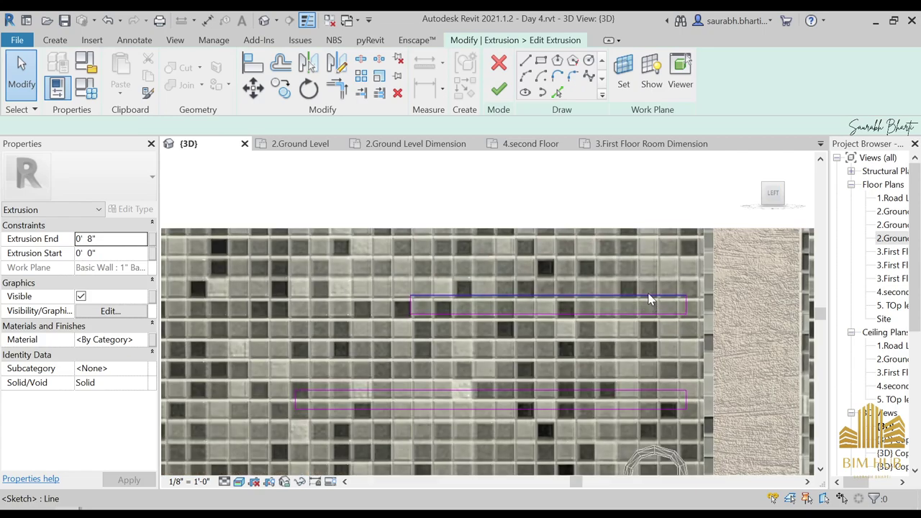
Set the thickness of both rectangular shelf profiles to 1 inch and finish editing the extrusion sketch
click(650, 297)
scroll(656, 298, up, 3)
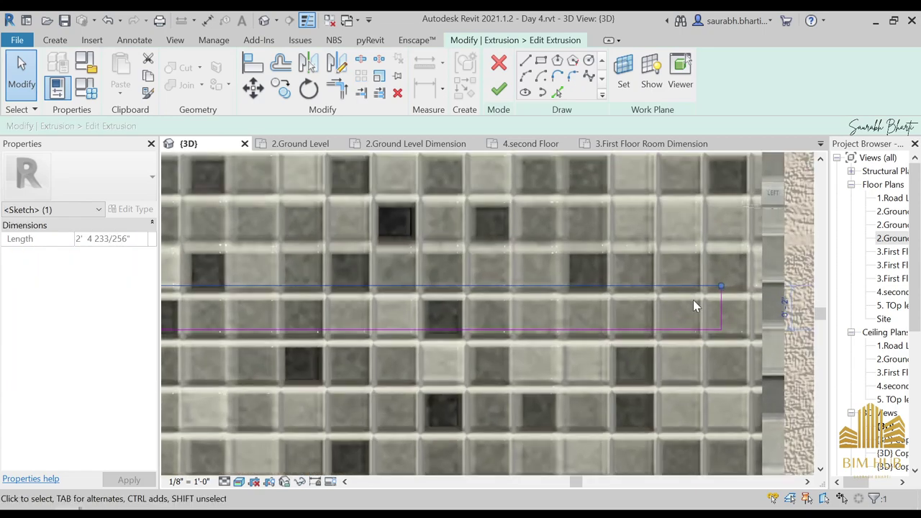
middle_drag(794, 311, 468, 310)
scroll(469, 309, up, 2)
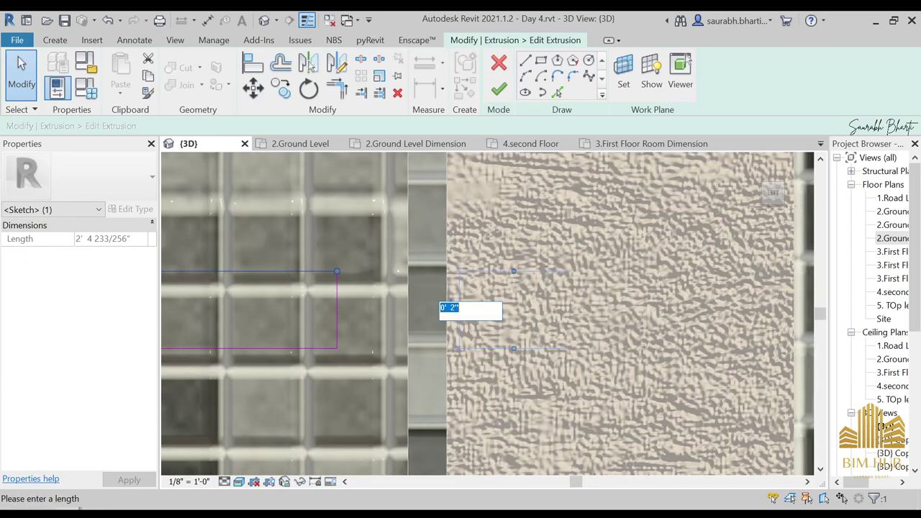
key(Return)
scroll(457, 308, down, 5)
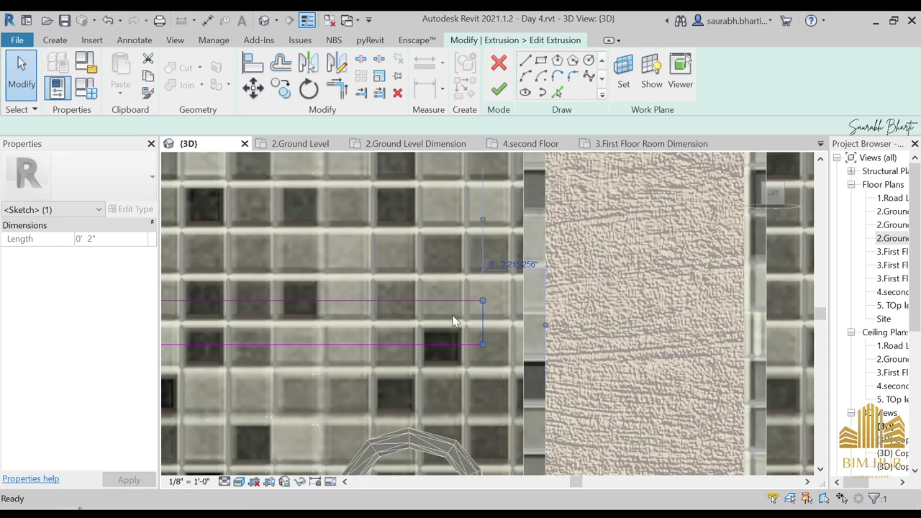
click(453, 316)
click(452, 301)
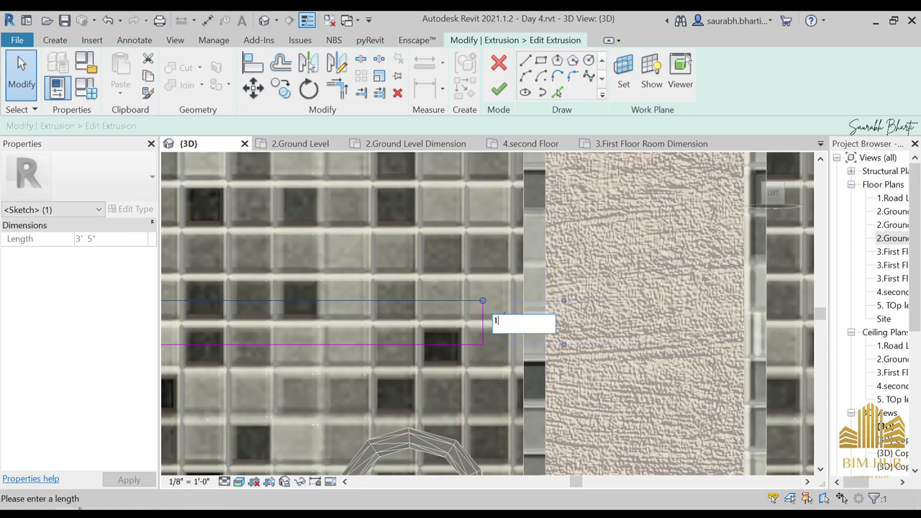
text(1)
key(Return)
click(499, 89)
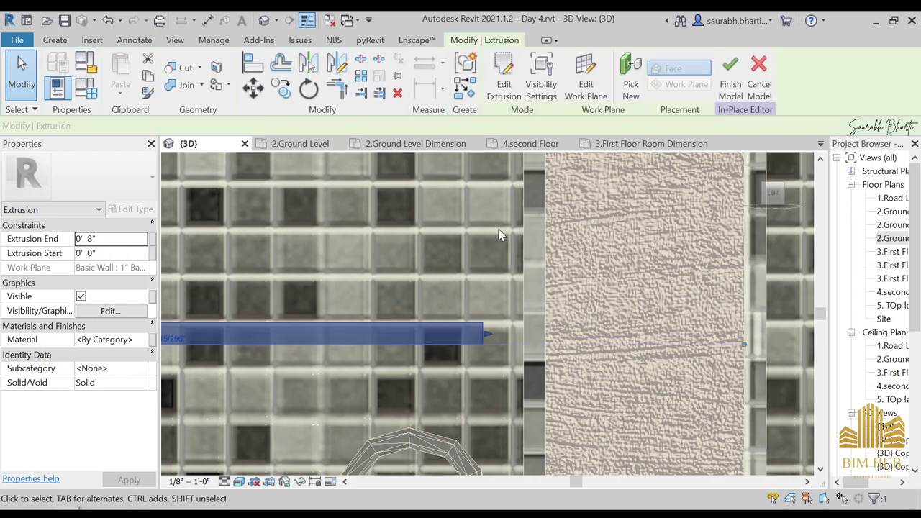
Assign the 1.Bedroom Floor material to the two shelves on the tiled bathroom wall
scroll(504, 270, down, 3)
mouse_move(504, 270)
shift+middle_down()
mouse_move(430, 266)
mouse_move(431, 284)
shift+middle_up()
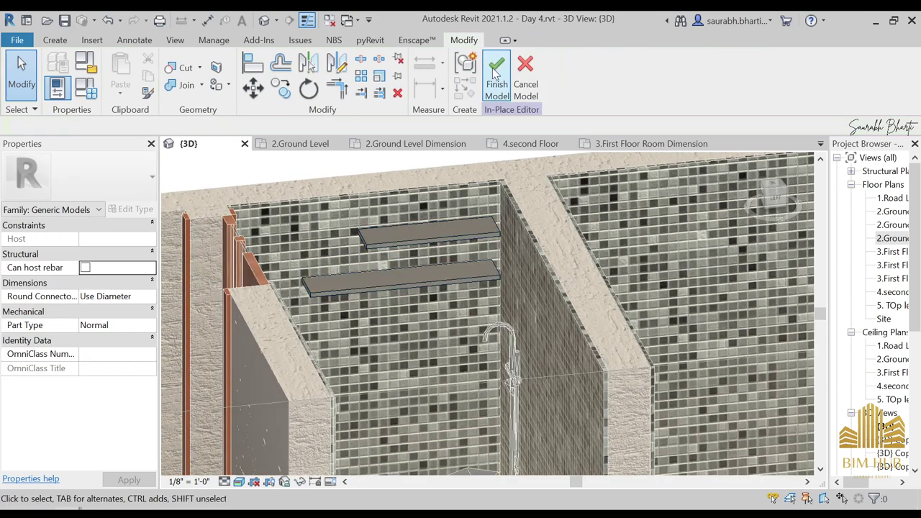
click(364, 279)
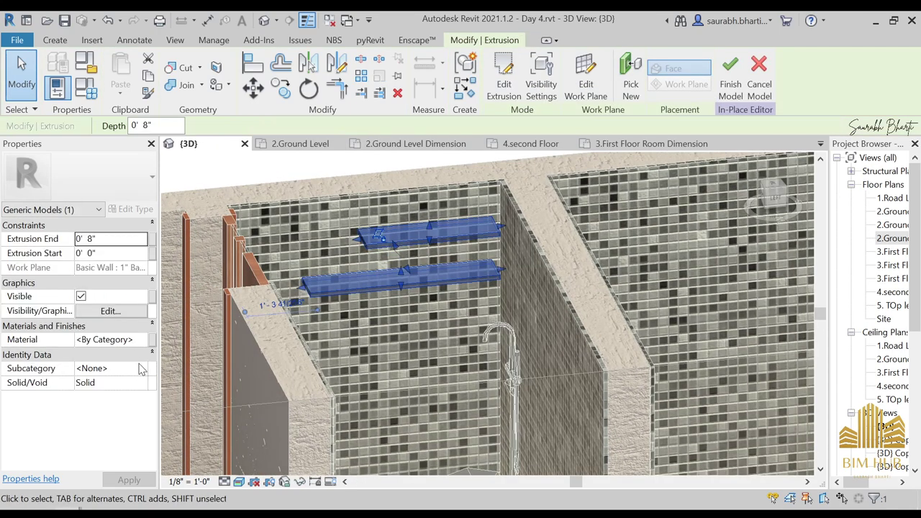
click(141, 339)
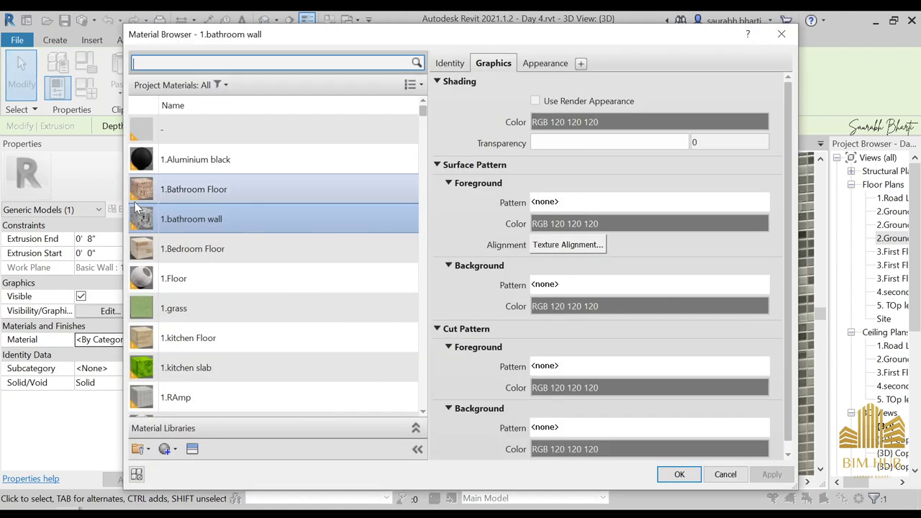
click(204, 252)
key(Return)
key(Escape)
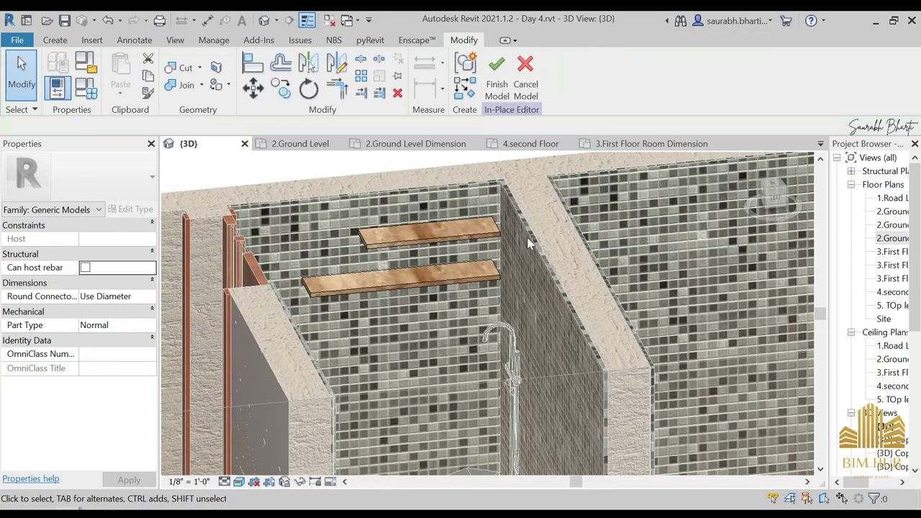
Assign the Wood - Stained material to the two bathroom shelves and finish the in-place model
click(437, 286)
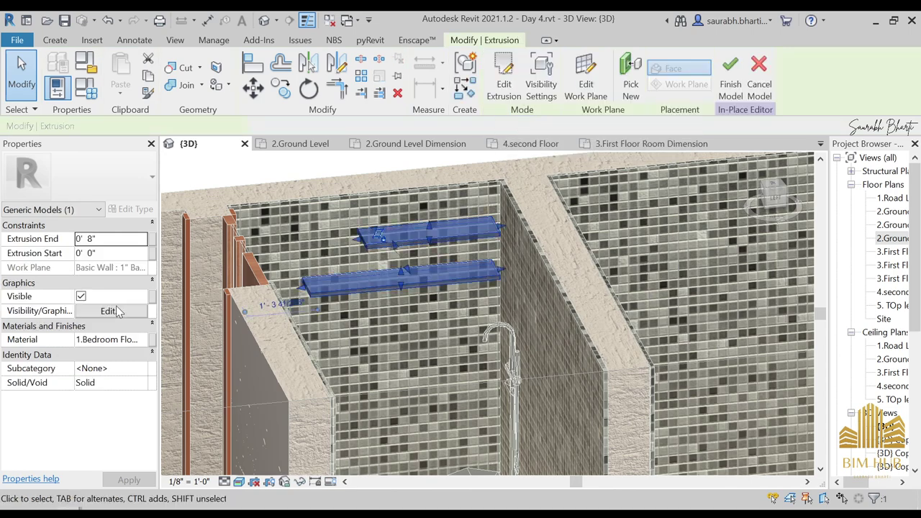
click(137, 347)
click(143, 341)
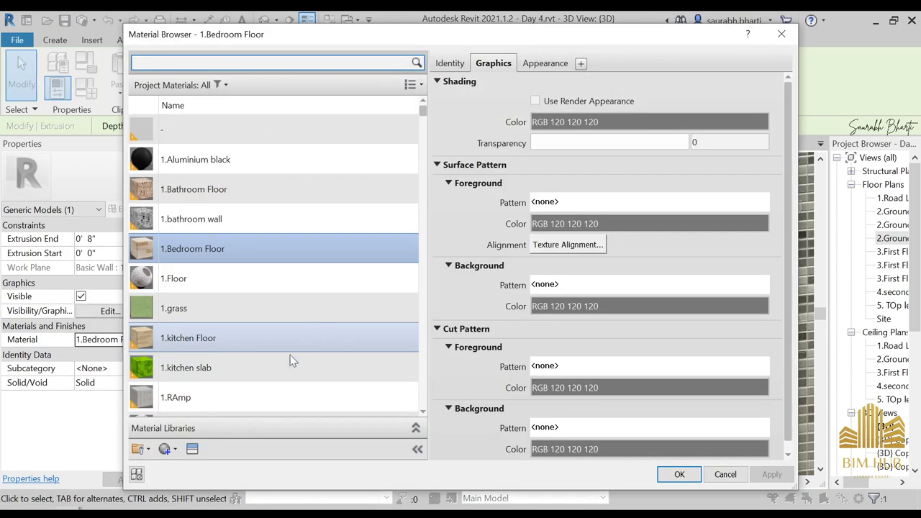
scroll(266, 360, down, 3)
scroll(216, 302, up, 3)
scroll(227, 379, down, 6)
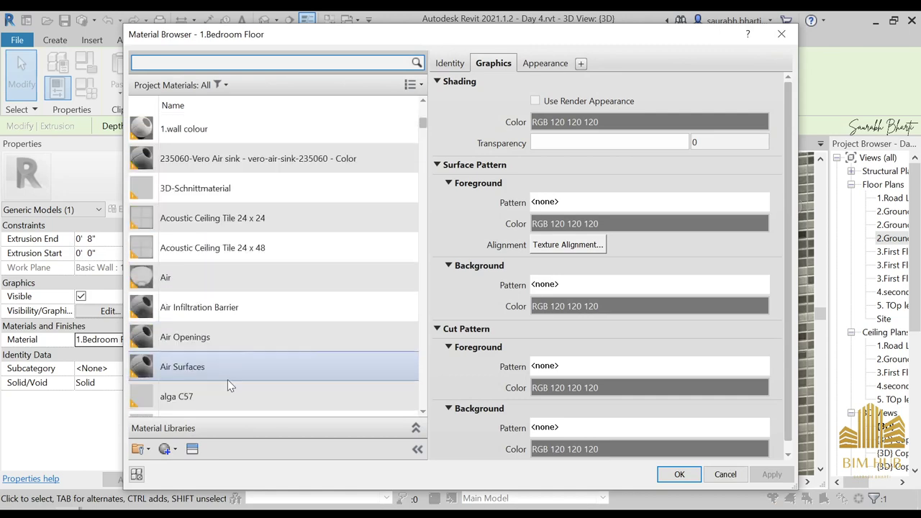
scroll(209, 324, down, 7)
drag(422, 161, 412, 398)
scroll(247, 304, down, 3)
double_click(216, 401)
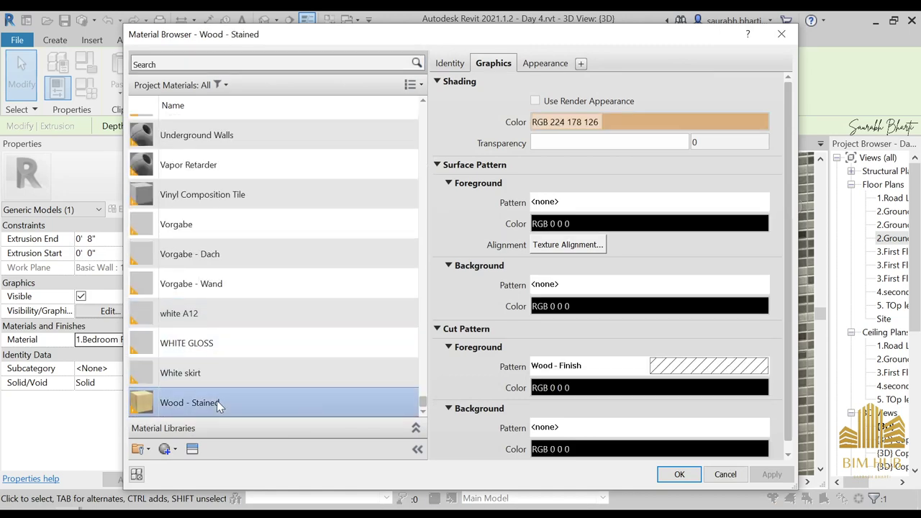
click(732, 77)
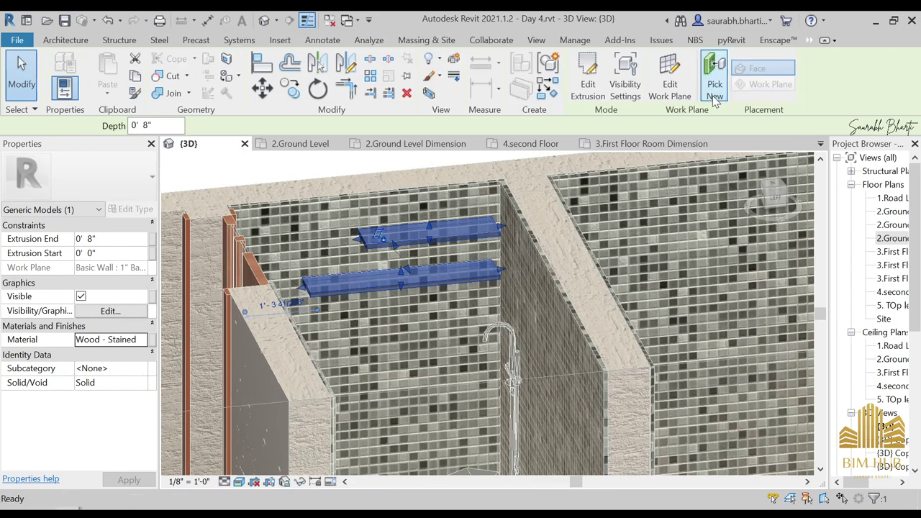
shift+middle_drag(452, 293, 457, 243)
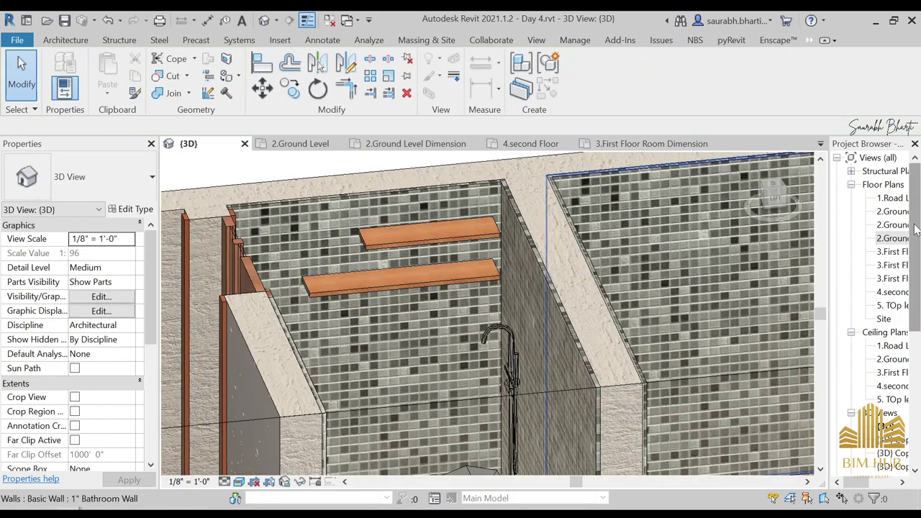
Open the 2.Ground Level Room floor plan and filter the Enscape accessories by the bathroom tag
double_click(893, 241)
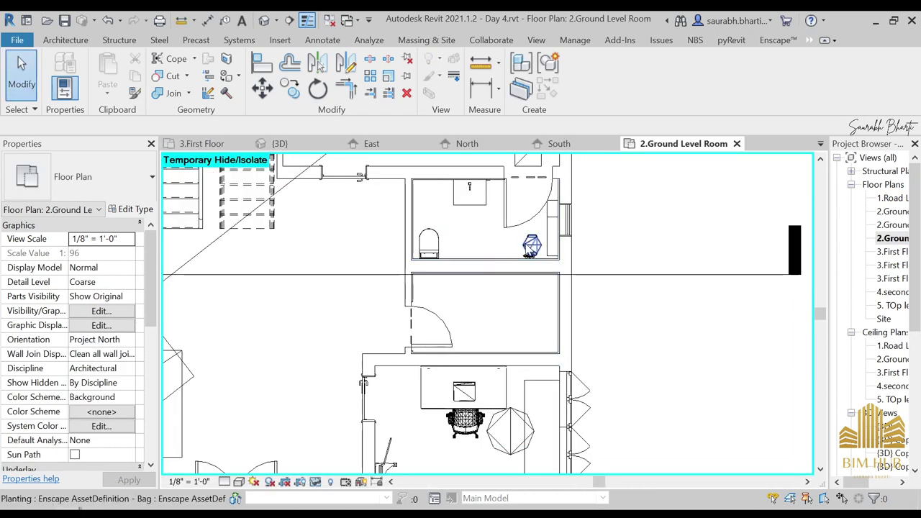
scroll(518, 245, up, 4)
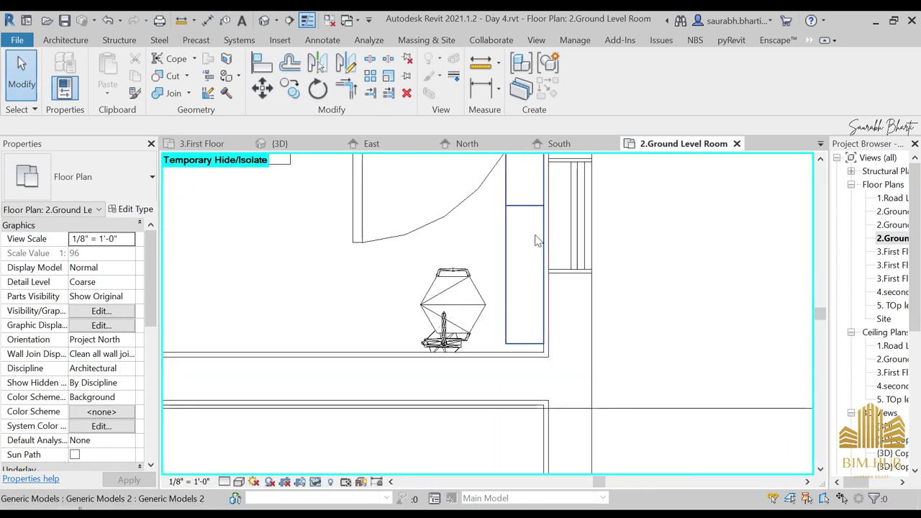
click(176, 443)
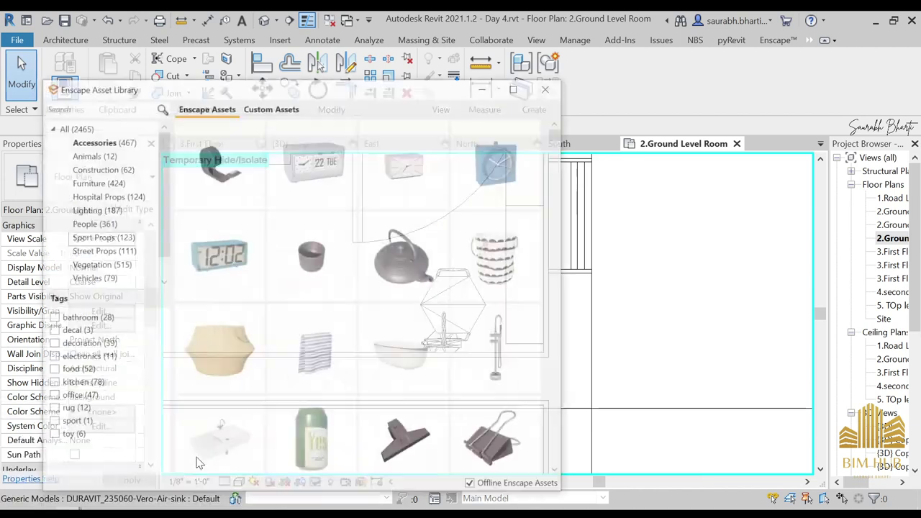
scroll(369, 277, down, 1)
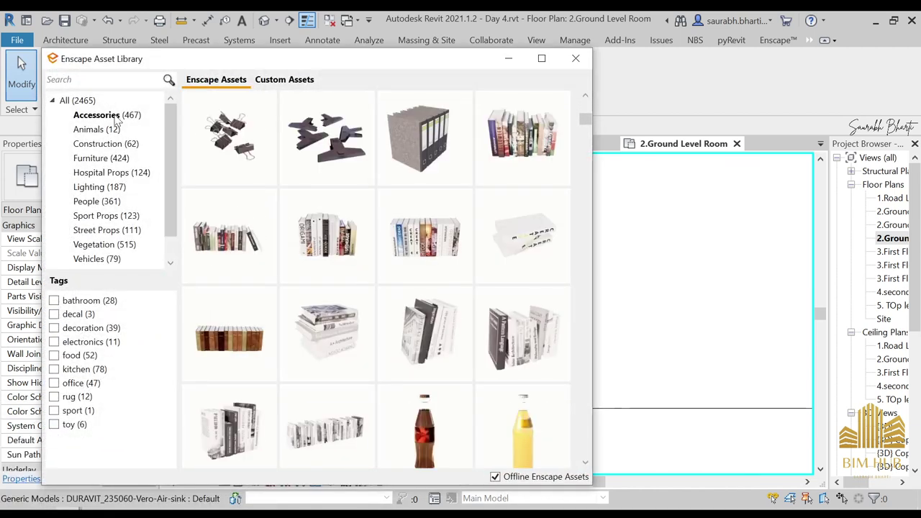
click(54, 300)
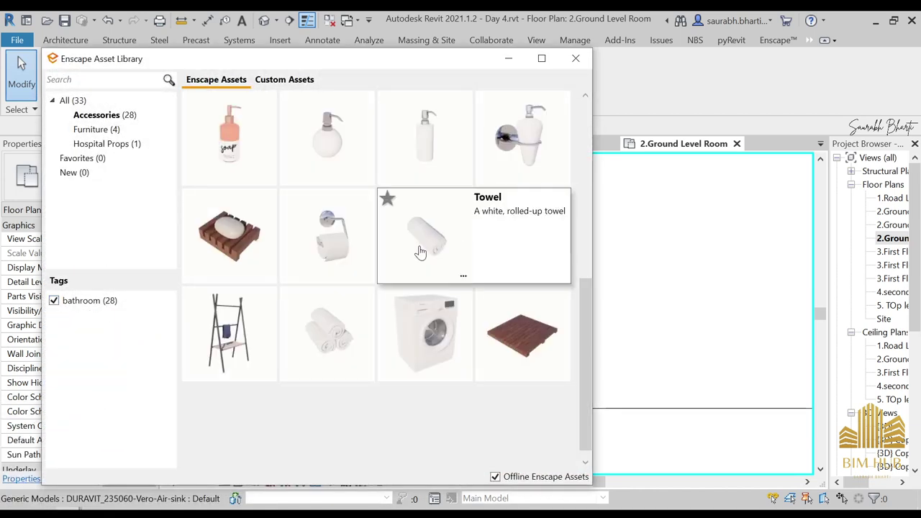
Place a Folded Towel from the Enscape library on the end of the bathroom shelf nearest the door
mouse_move(432, 367)
scroll(375, 255, up, 3)
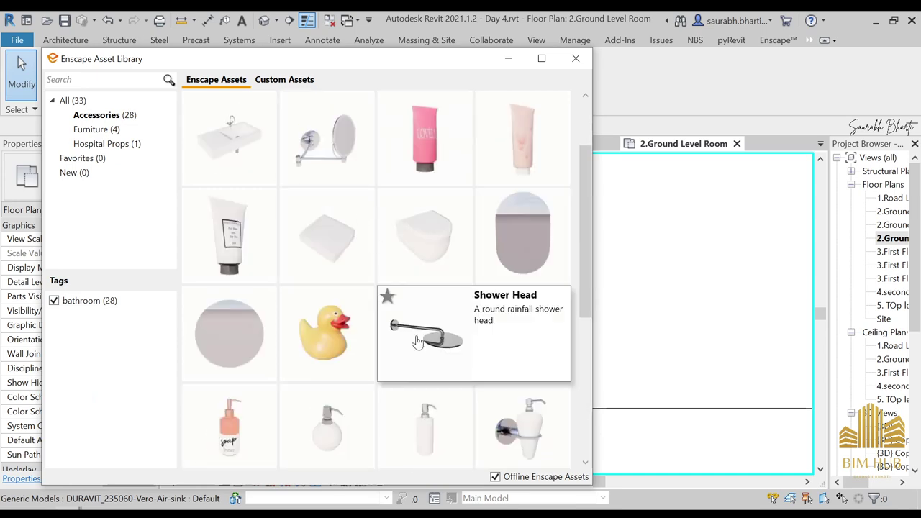
mouse_move(348, 277)
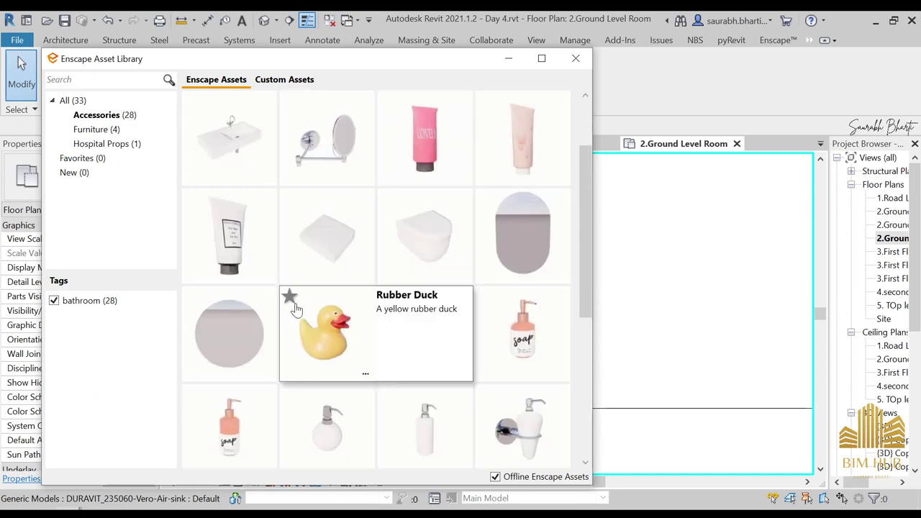
click(327, 244)
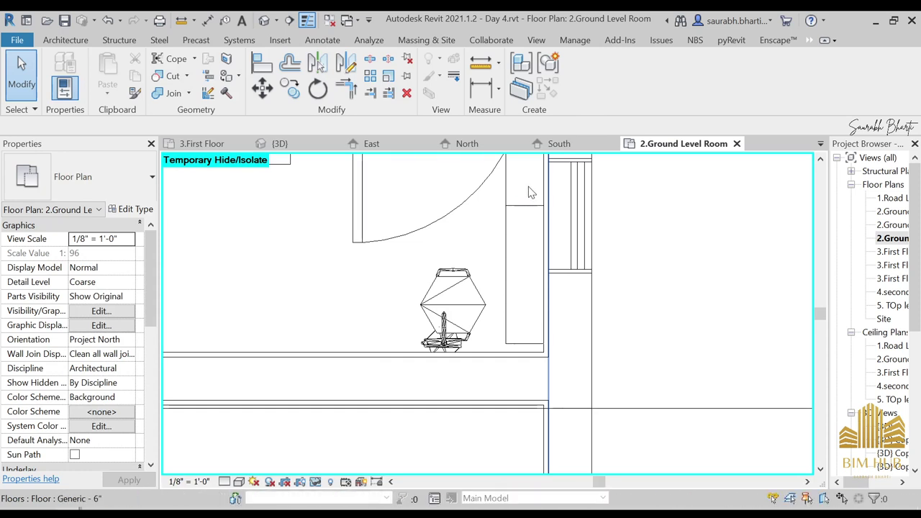
middle_drag(537, 195, 534, 248)
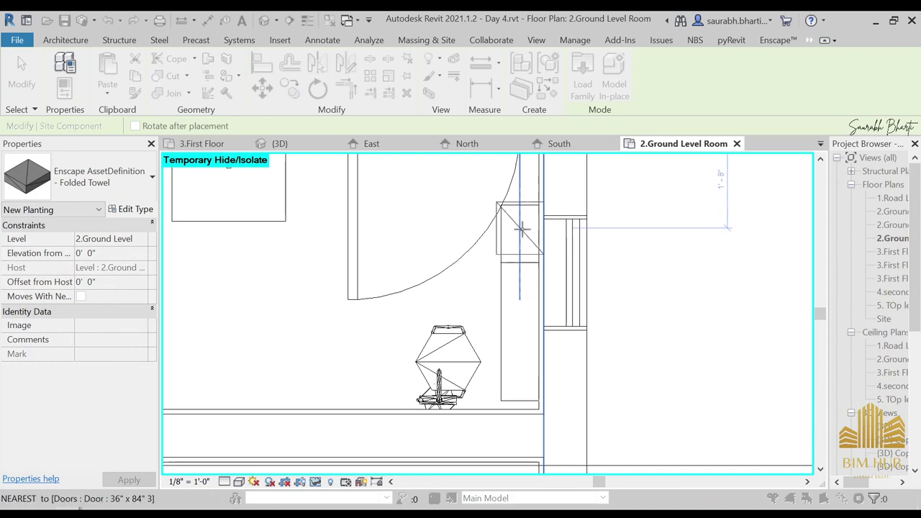
key(Escape)
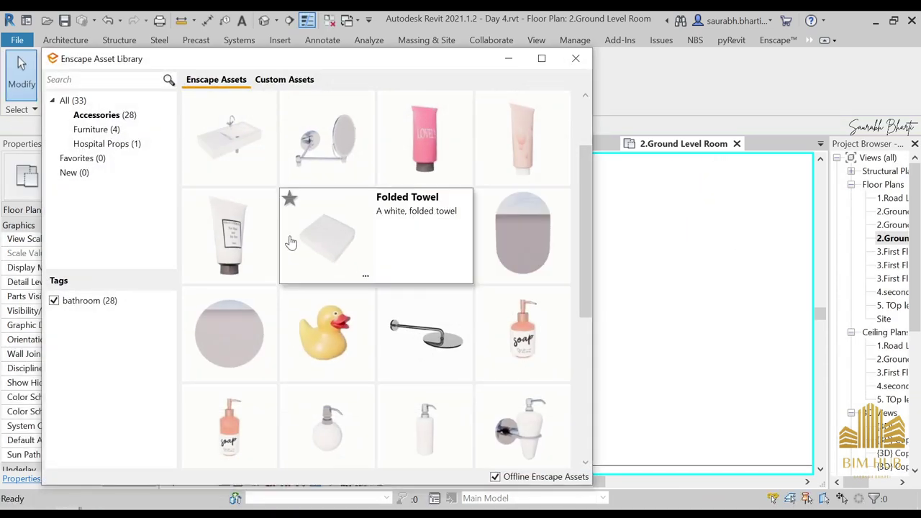
Place a Soap Dispenser on the bathroom shelf beside the folded towel, and add the bar of soap on a wooden dish
mouse_move(447, 153)
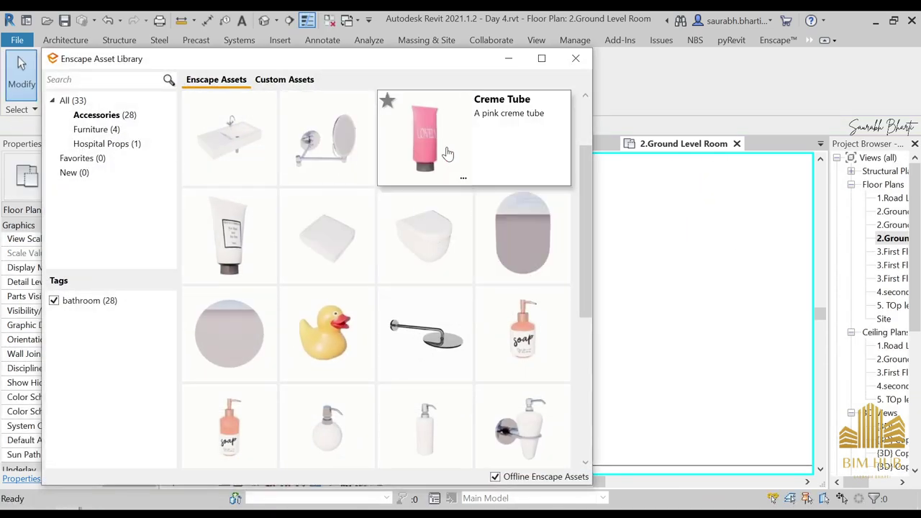
mouse_move(317, 249)
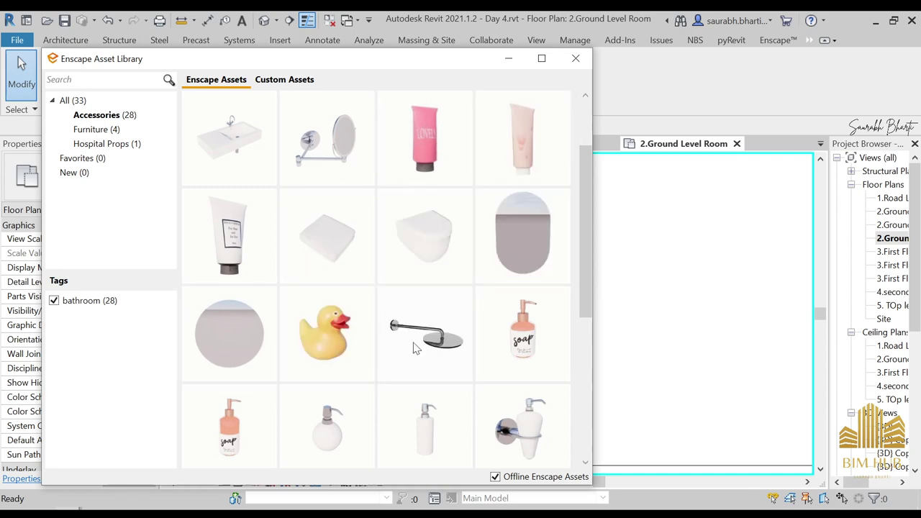
click(522, 347)
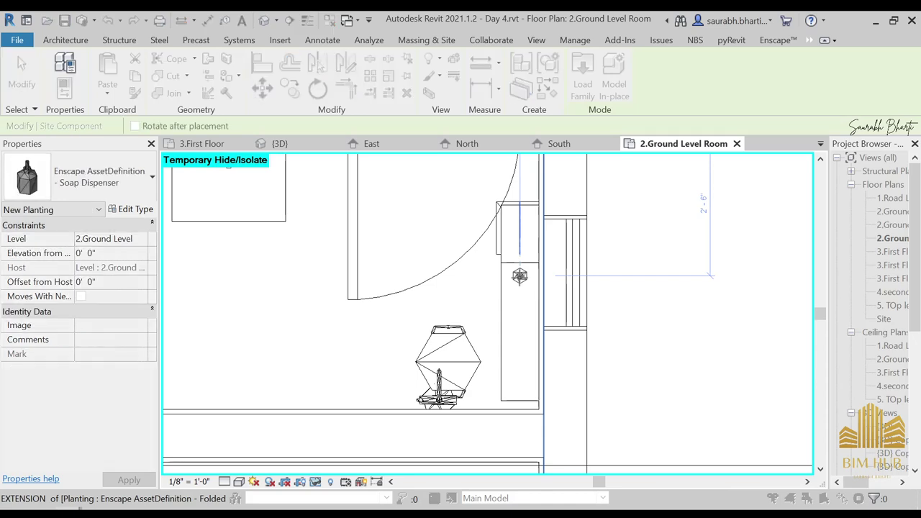
key(Escape)
key(Escape)
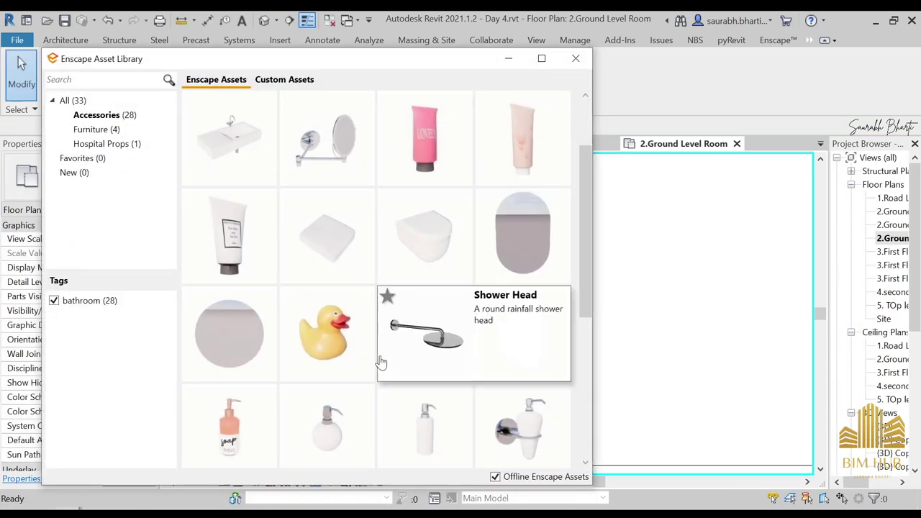
scroll(381, 363, down, 2)
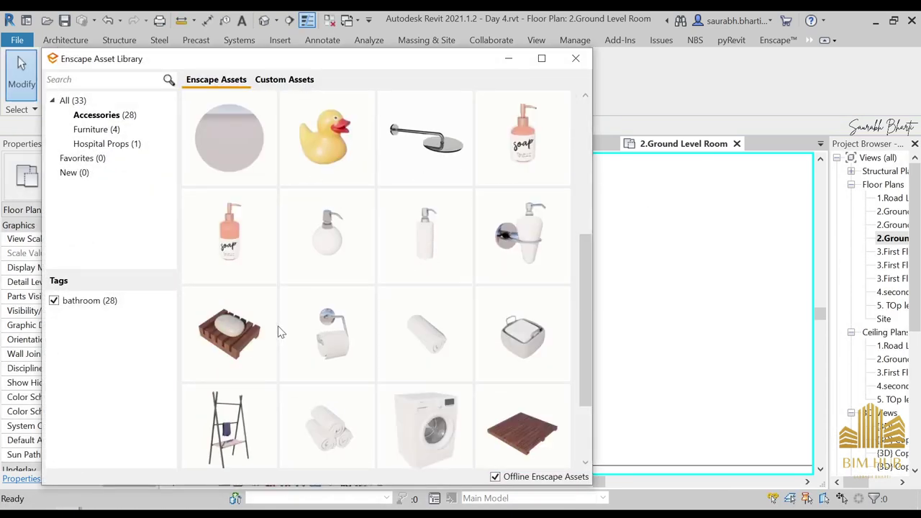
click(255, 331)
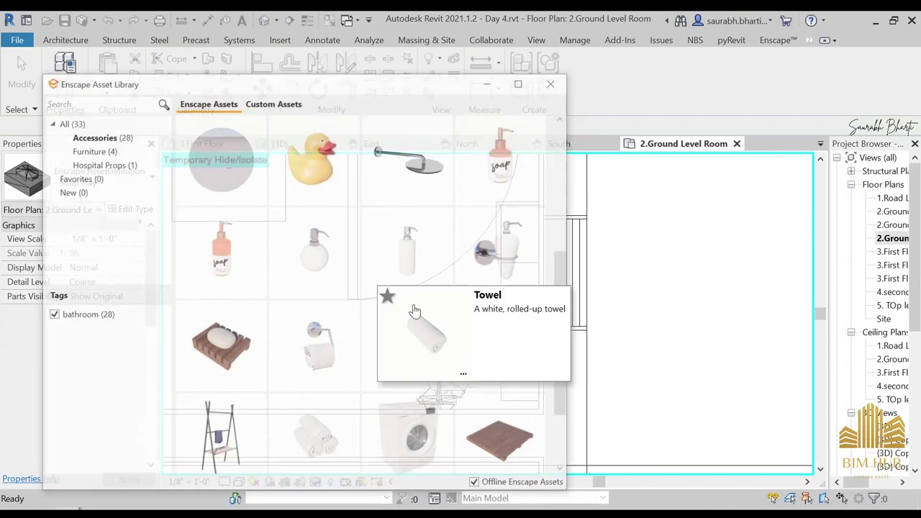
Place a rotated Towel Stack on the shelf end farthest from the door, beside the shower fixture
scroll(413, 313, down, 3)
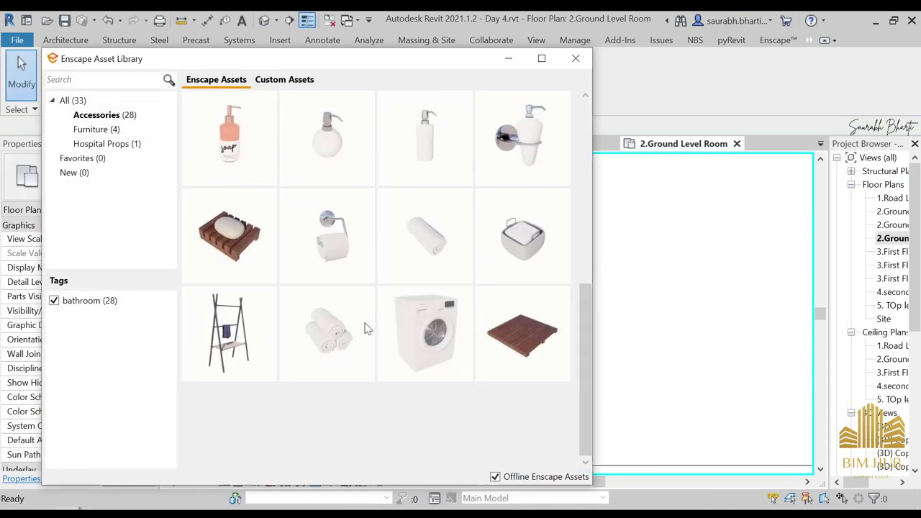
click(312, 329)
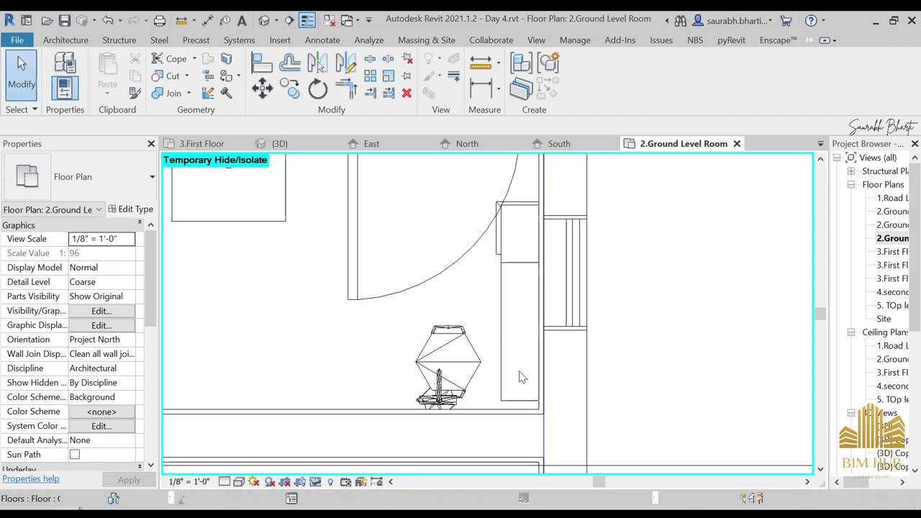
key(space)
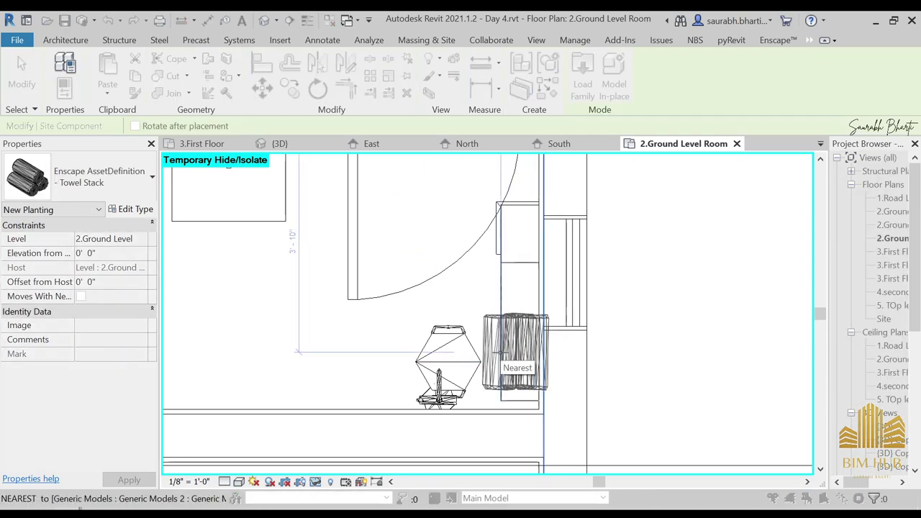
click(516, 352)
scroll(281, 320, up, 3)
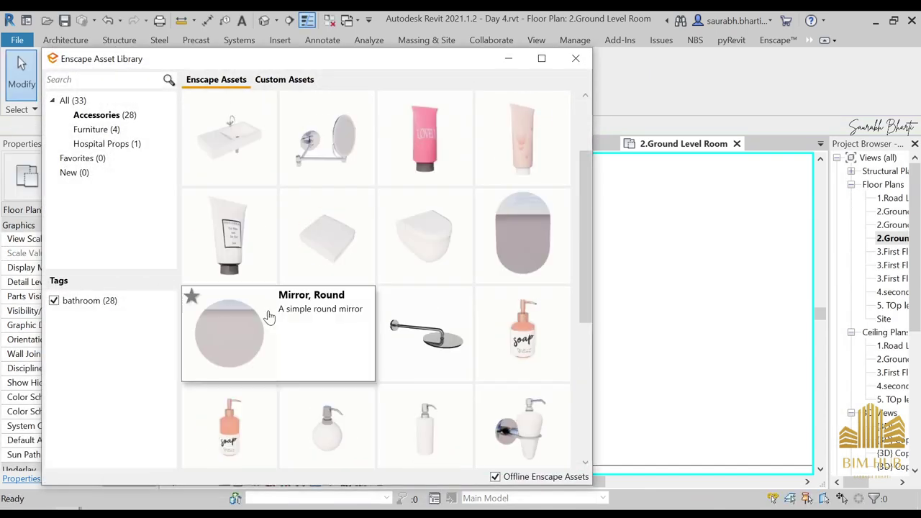
Place the Toilet Paper holder from the Enscape bathroom assets against the wall beside the toilet
scroll(245, 294, up, 1)
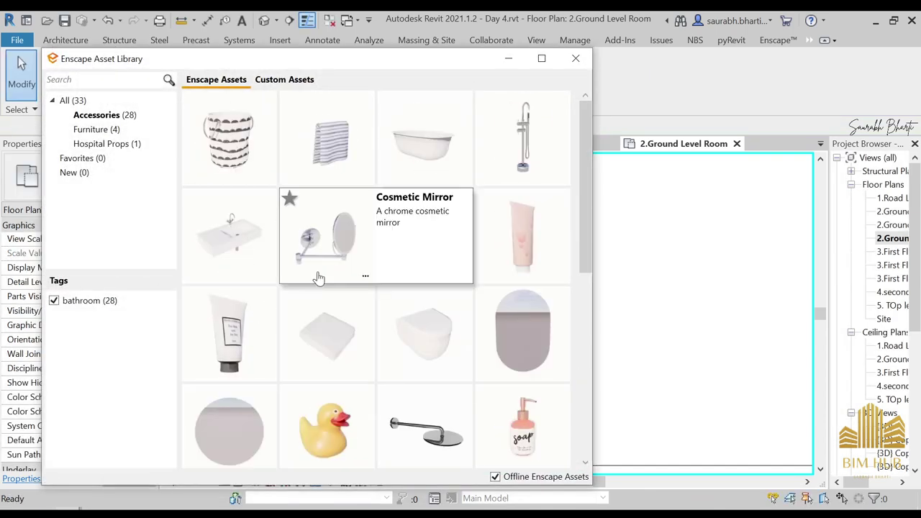
mouse_move(358, 145)
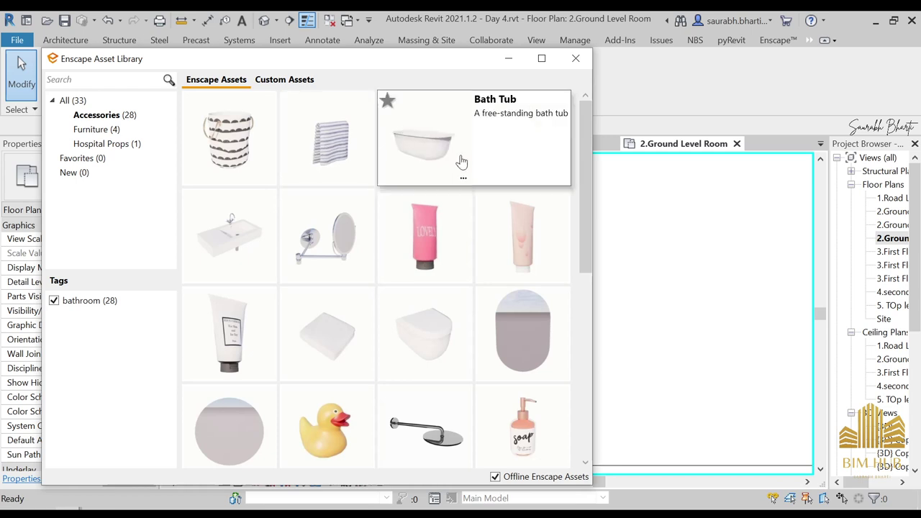
mouse_move(534, 354)
scroll(534, 354, down, 3)
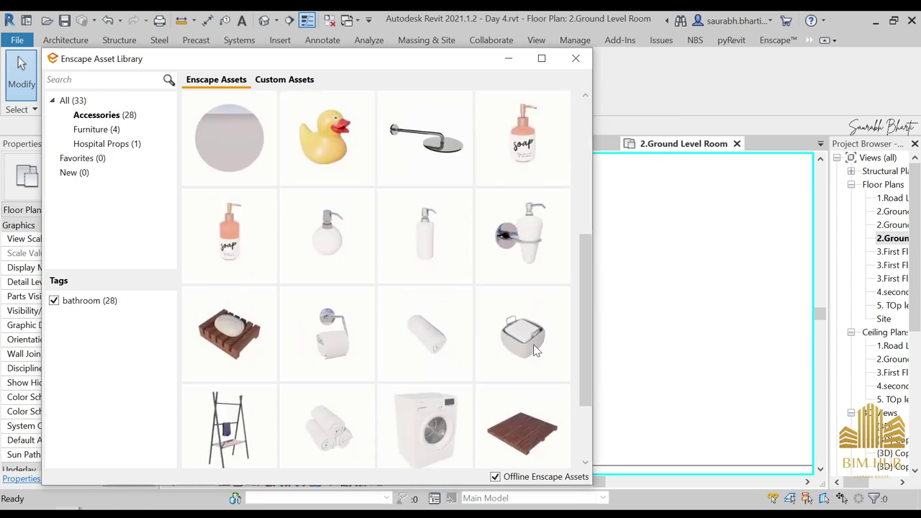
mouse_move(538, 263)
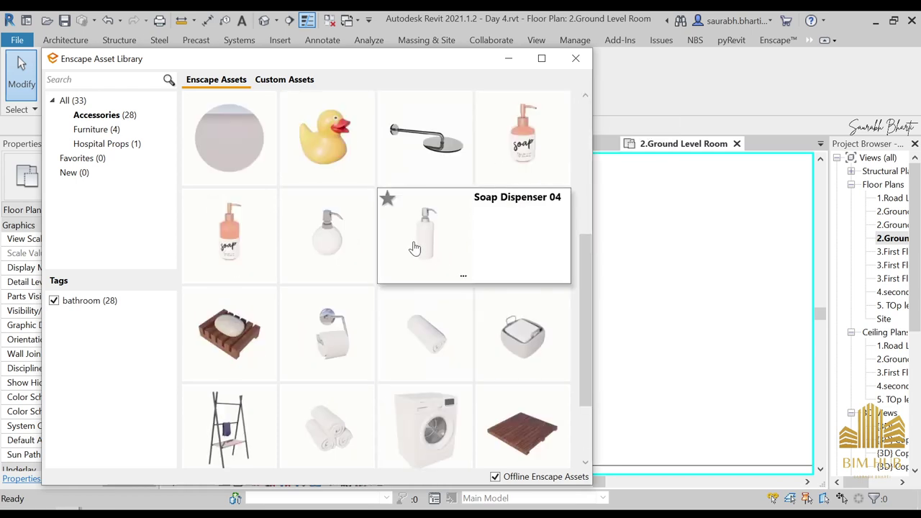
mouse_move(488, 379)
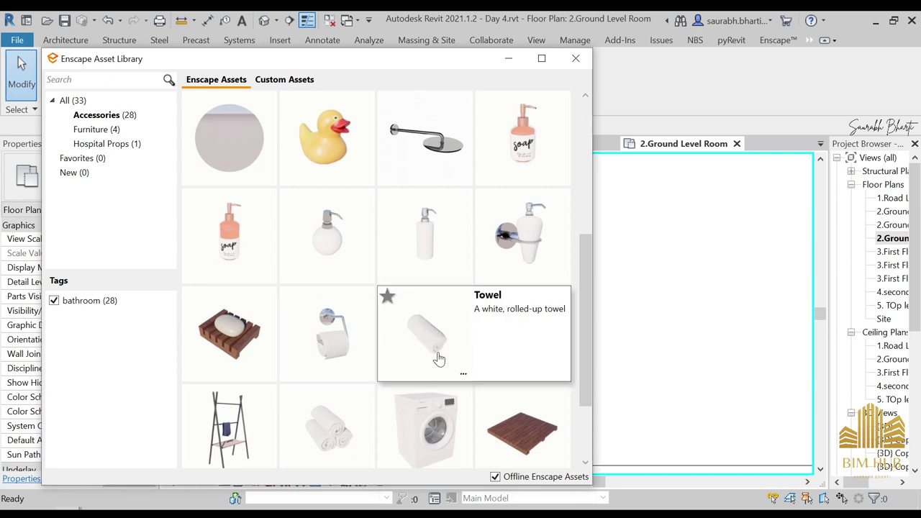
click(362, 367)
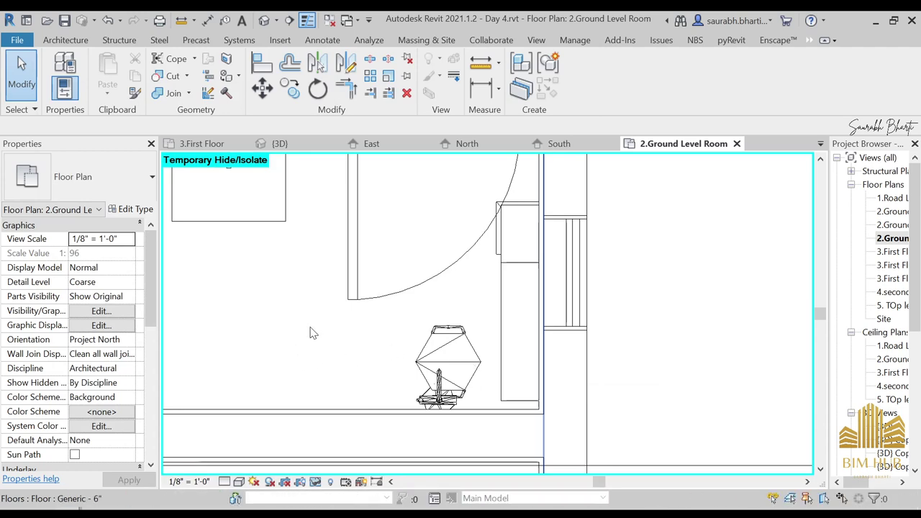
scroll(295, 331, down, 1)
scroll(294, 331, down, 1)
middle_drag(184, 333, 468, 350)
scroll(462, 334, up, 1)
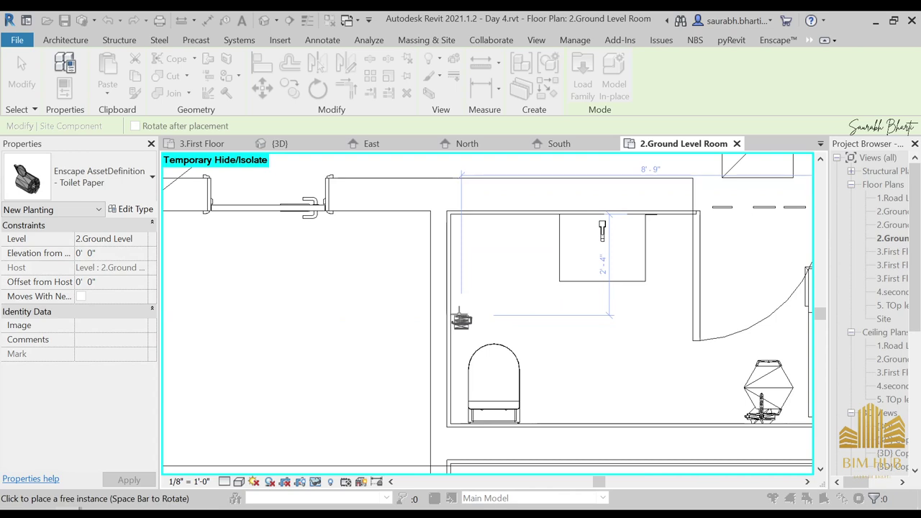
click(478, 314)
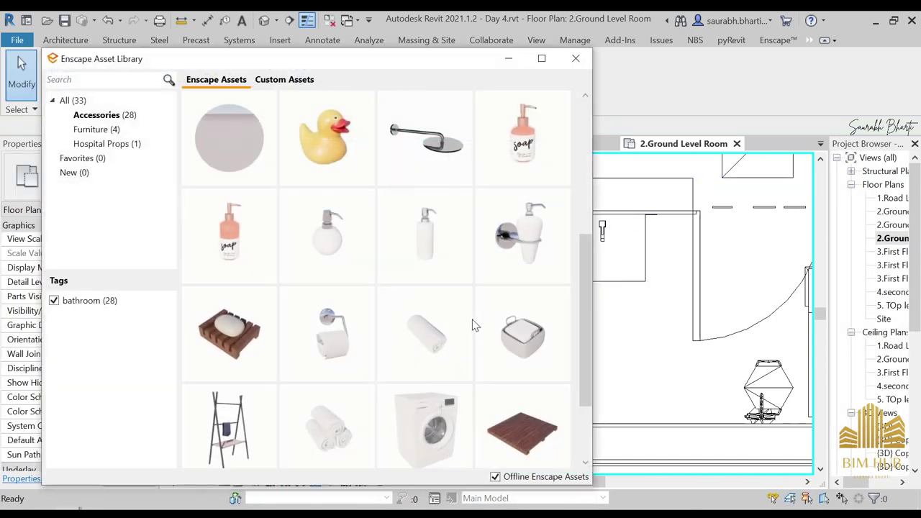
key(Escape)
Set the toilet paper holder's elevation from level to 1' 0"
click(461, 322)
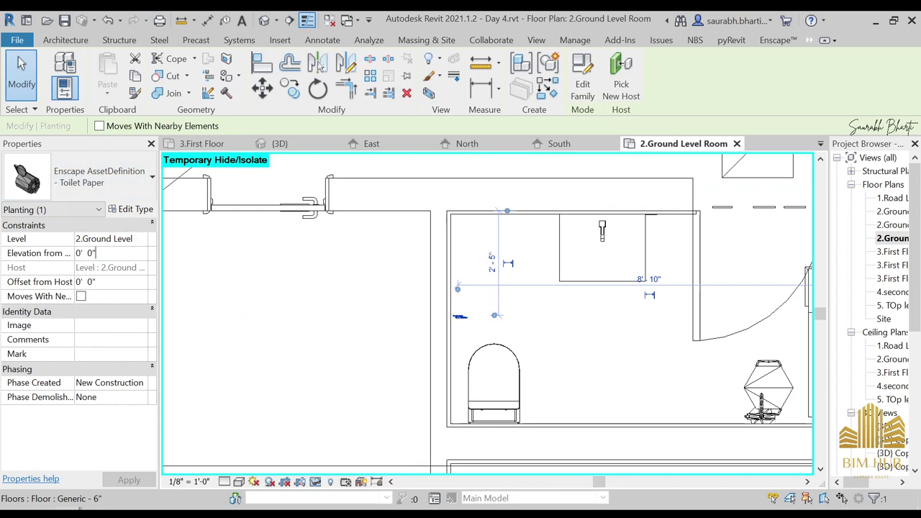
scroll(501, 341, down, 3)
middle_drag(599, 362, 405, 342)
middle_drag(477, 368, 518, 335)
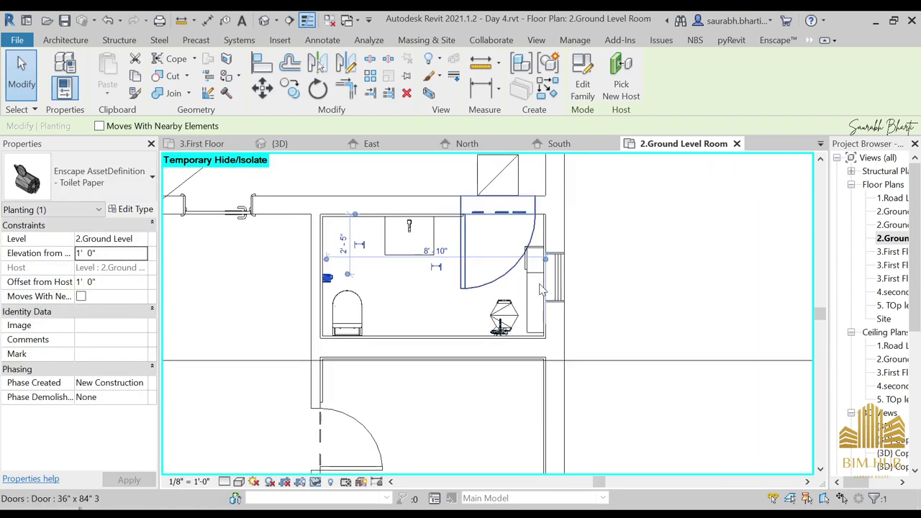
key(Escape)
Temporarily hide the wooden shelf model along the window wall in the bathroom plan
click(534, 294)
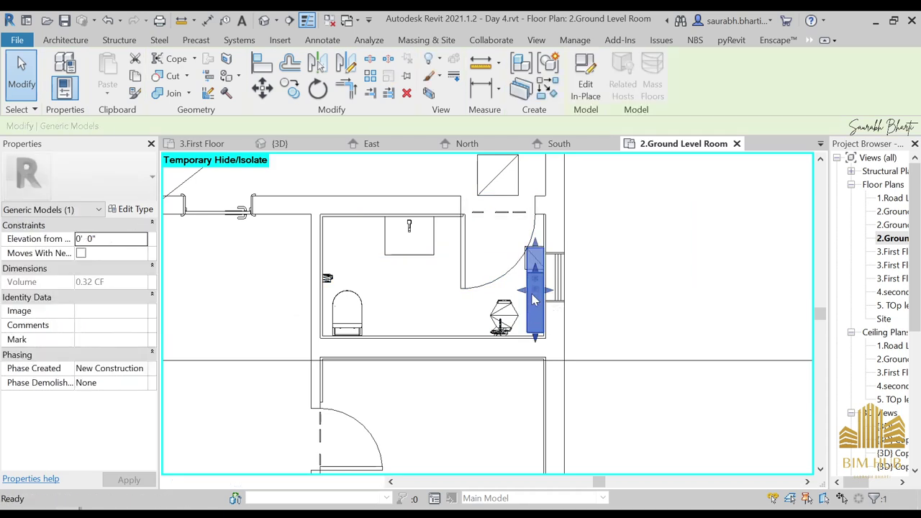
key(h)
key(h)
scroll(532, 281, up, 2)
click(539, 285)
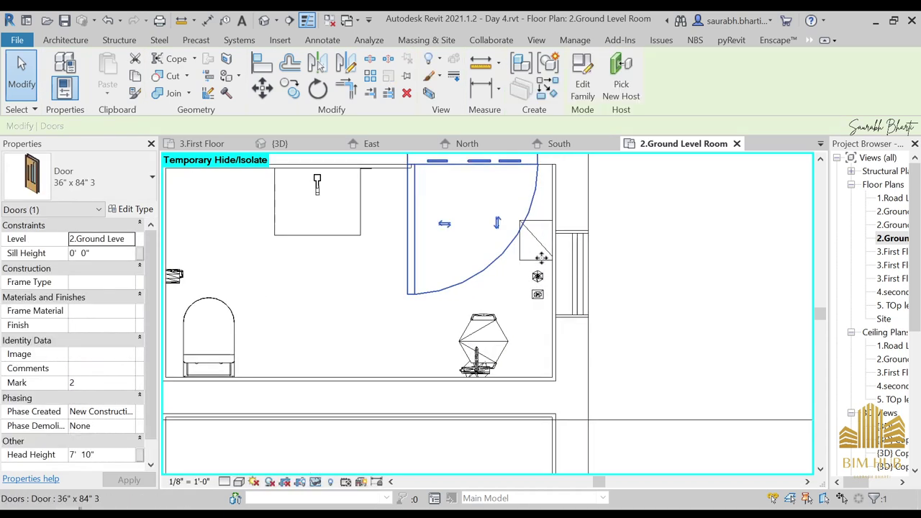
scroll(541, 258, up, 2)
key(Escape)
click(546, 246)
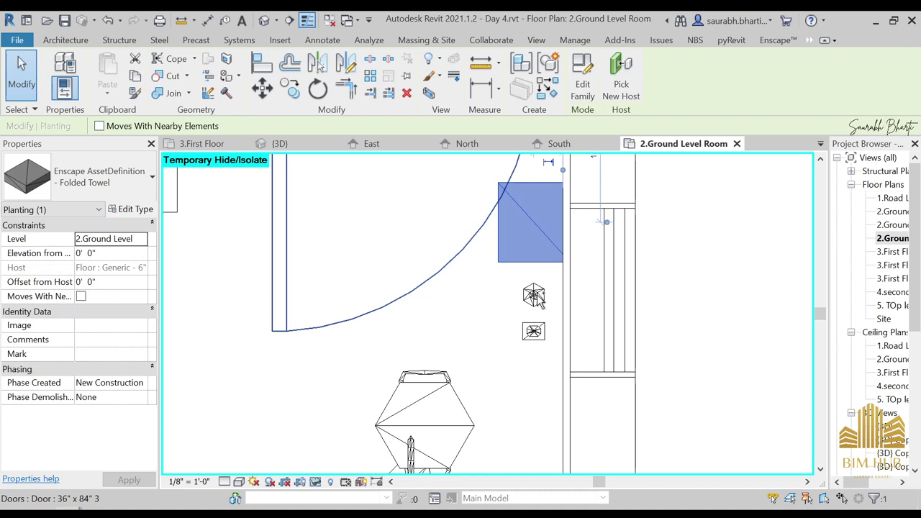
scroll(538, 297, up, 1)
ctrl+click(532, 293)
scroll(531, 332, up, 2)
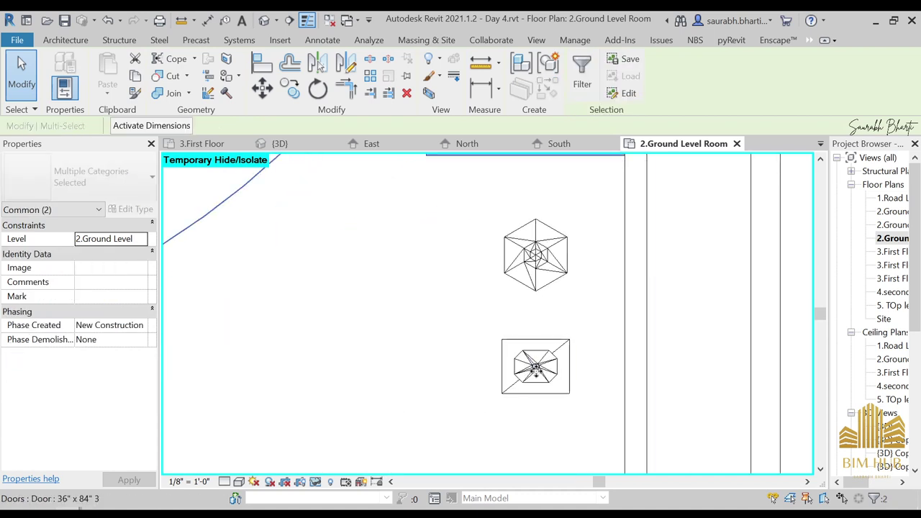
ctrl+click(547, 347)
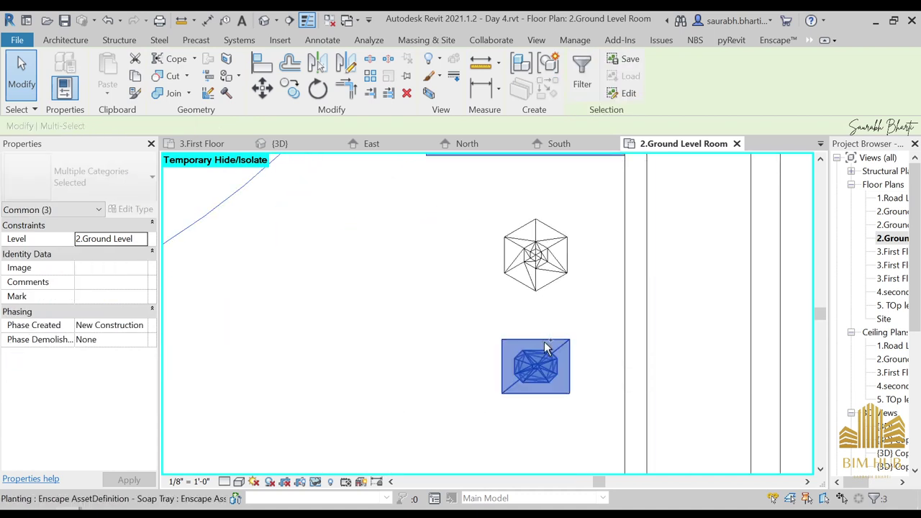
ctrl+click(535, 255)
scroll(181, 258, down, 1)
scroll(181, 269, down, 2)
middle_drag(308, 281, 414, 286)
scroll(374, 323, down, 3)
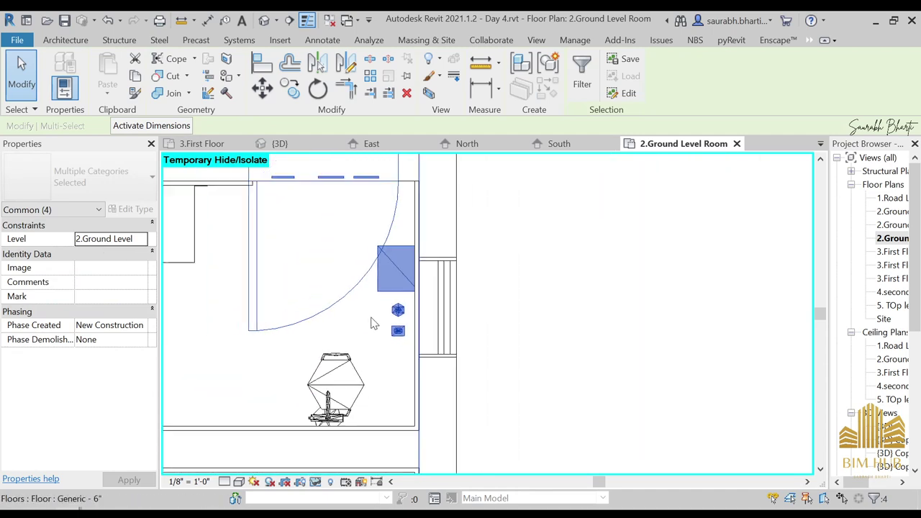
key(Escape)
Temporarily hide the bathroom door that overlaps the folded towel in the plan
scroll(479, 344, up, 1)
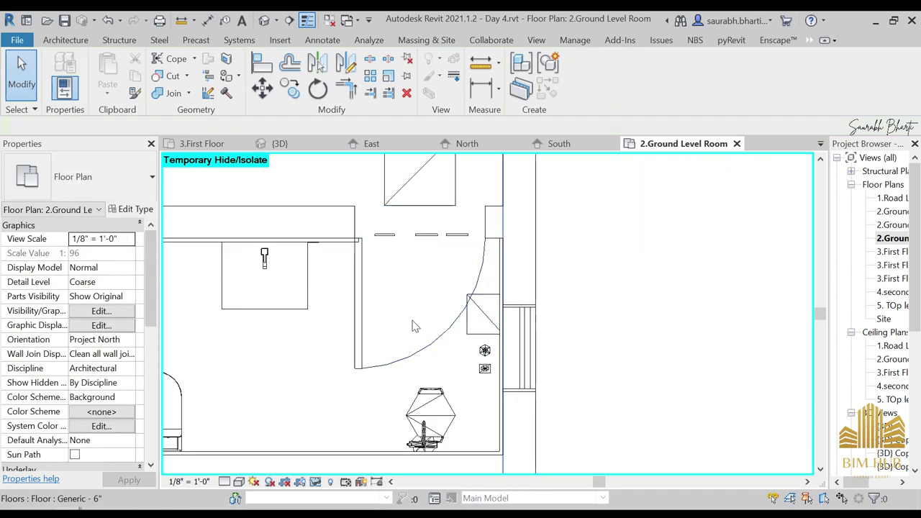
click(446, 337)
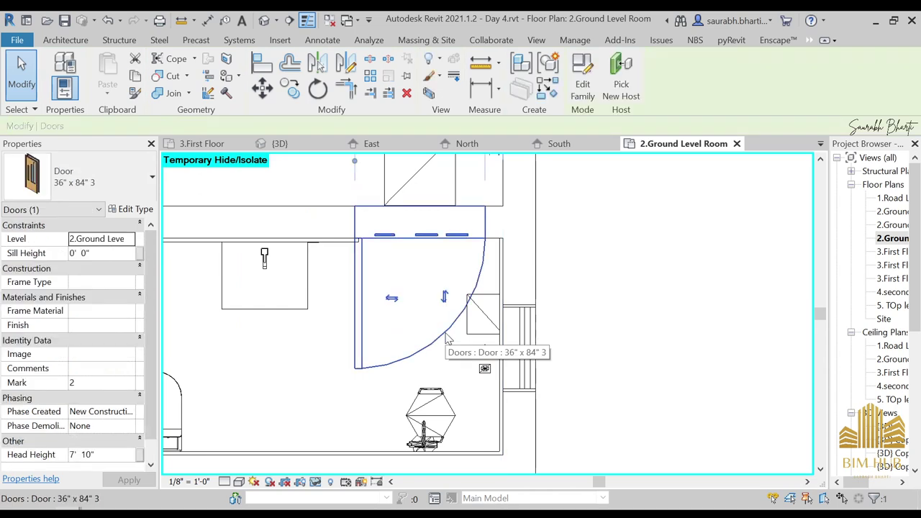
key(Escape)
Set the elevation of the folded towel, soap dispenser and soap tray to 5' 0" together
click(475, 318)
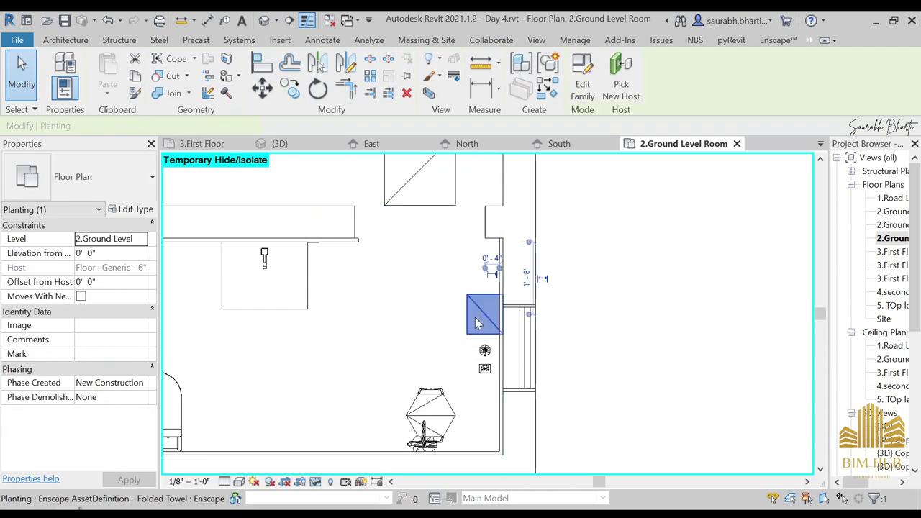
ctrl+click(485, 354)
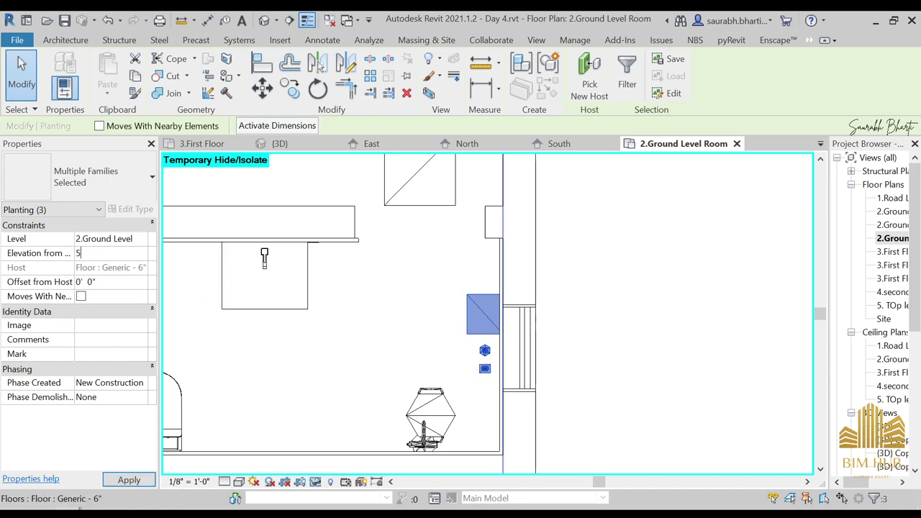
key(Return)
In the 3D view, set the elevation of the folded towel, soap dispenser and soap tray to 4' 10"
click(264, 22)
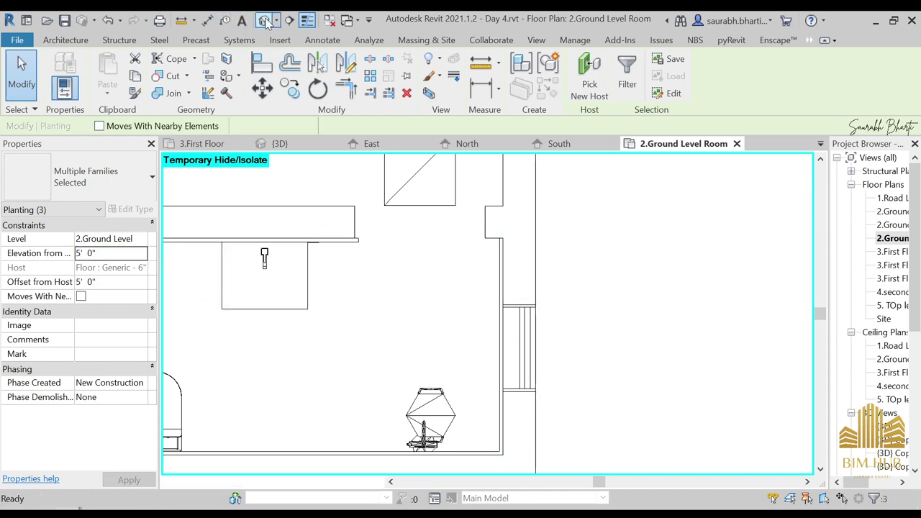
shift+middle_drag(430, 322, 435, 331)
scroll(381, 277, up, 6)
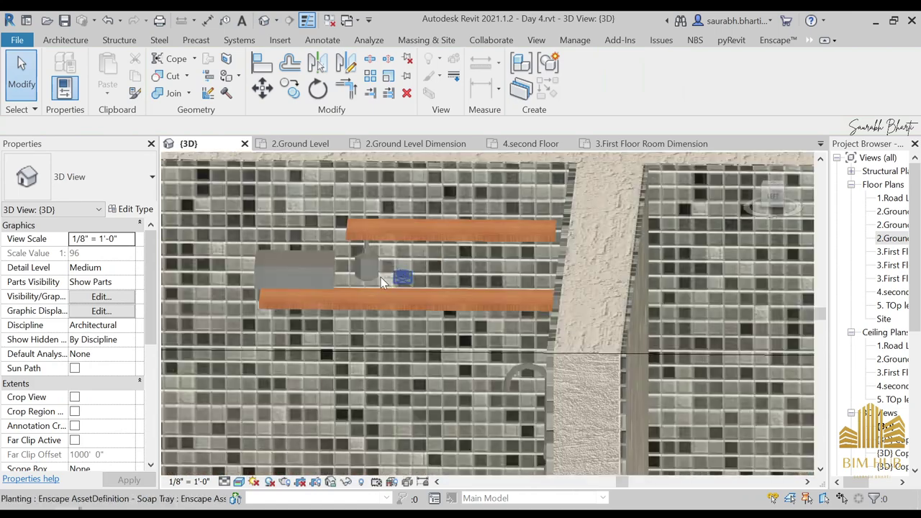
click(430, 283)
ctrl+click(367, 265)
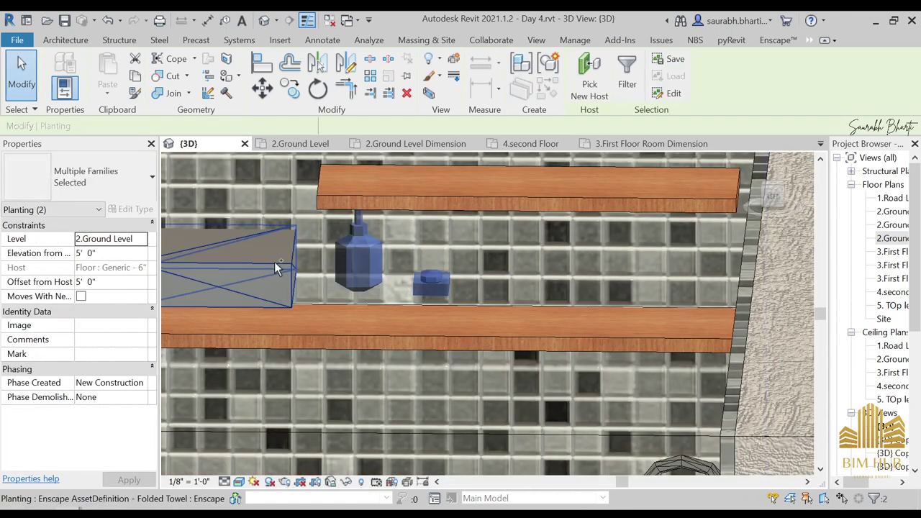
ctrl+click(171, 268)
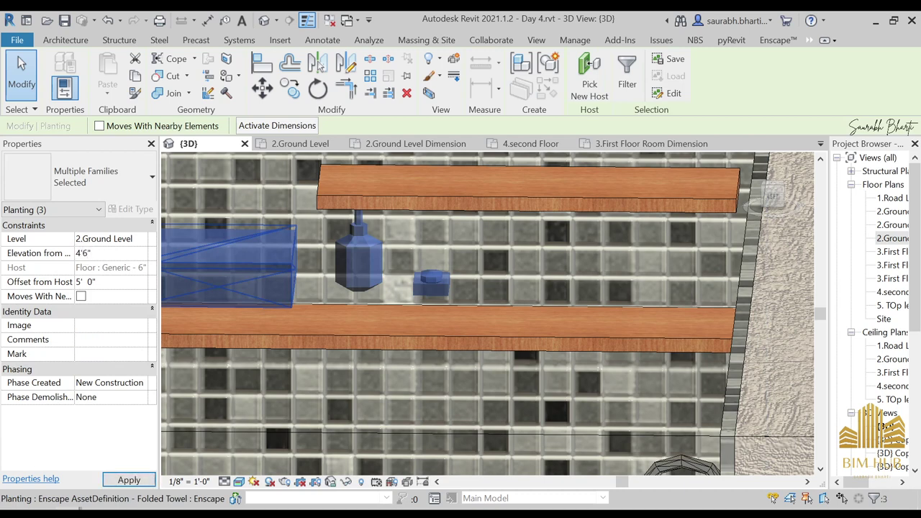
key(Return)
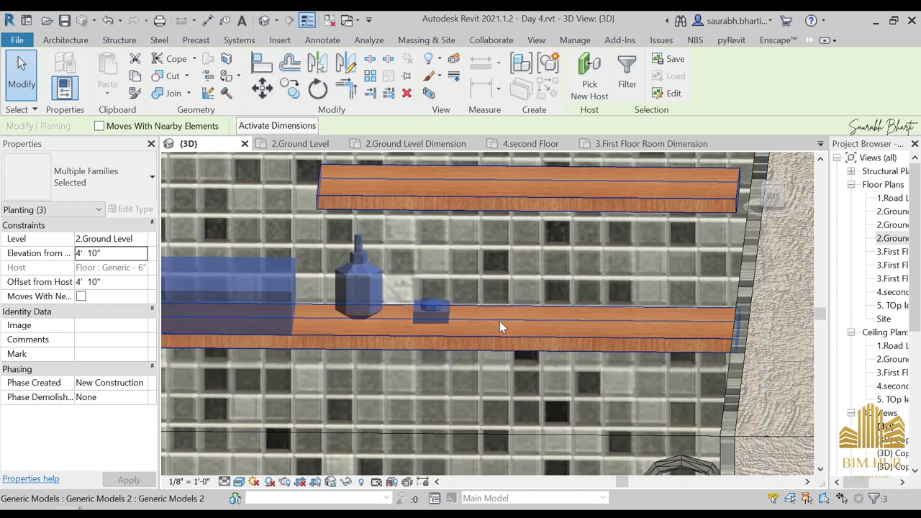
shift+middle_drag(500, 321, 466, 297)
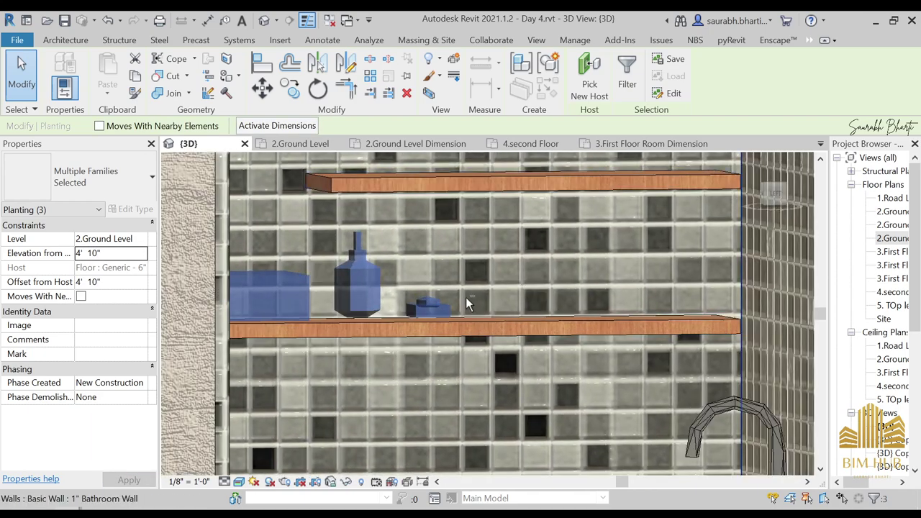
key(Escape)
Set the elevation of the soap dispenser and soap tray to 4' 9 1/2" so they rest on the shelf
click(357, 280)
ctrl+click(429, 308)
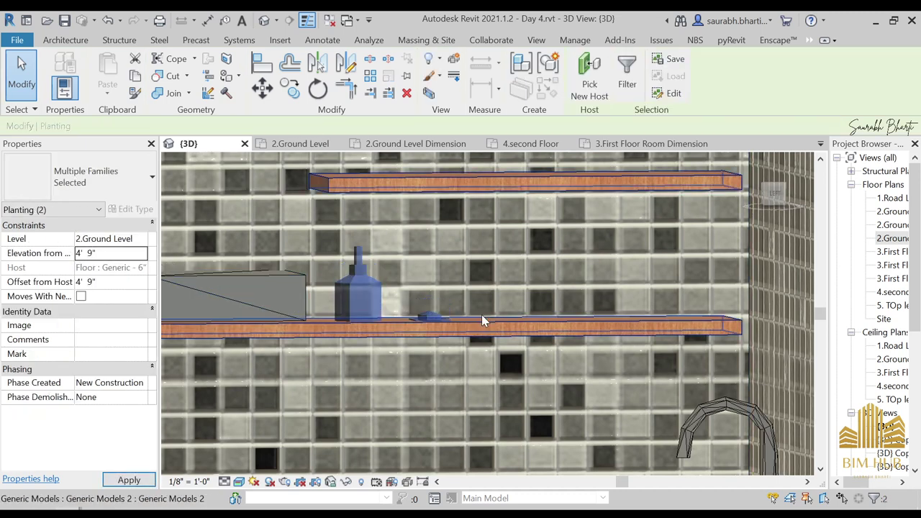
mouse_move(482, 314)
shift+middle_down()
mouse_move(508, 297)
mouse_move(475, 304)
shift+middle_up()
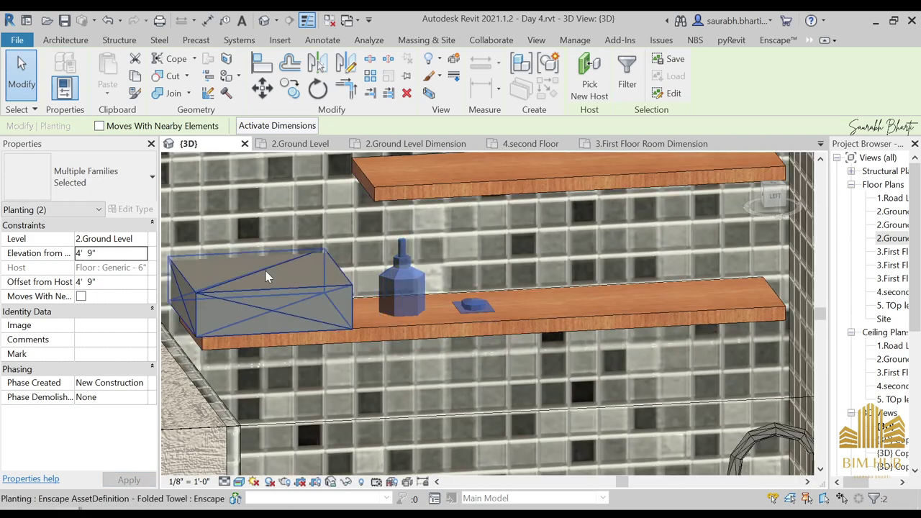
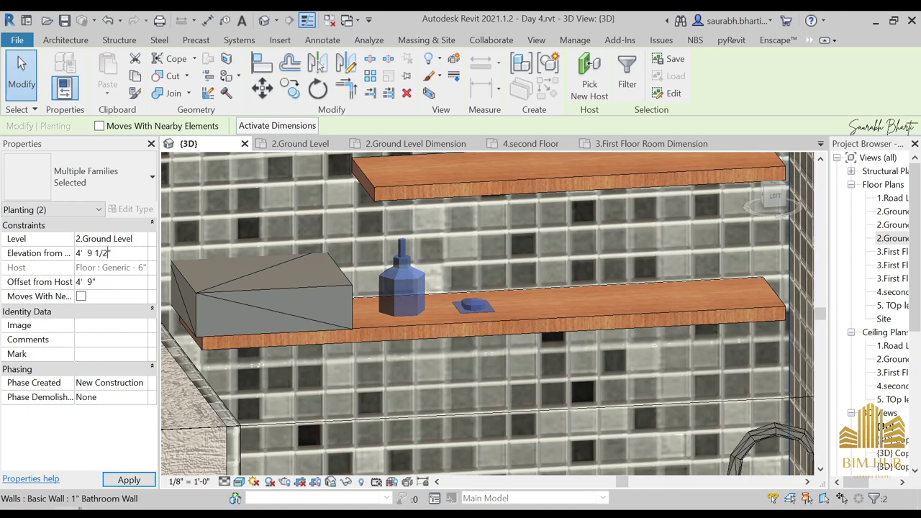
Examine the bathroom shelves and the surrounding fixtures from several angles in the 3D view
scroll(556, 306, down, 6)
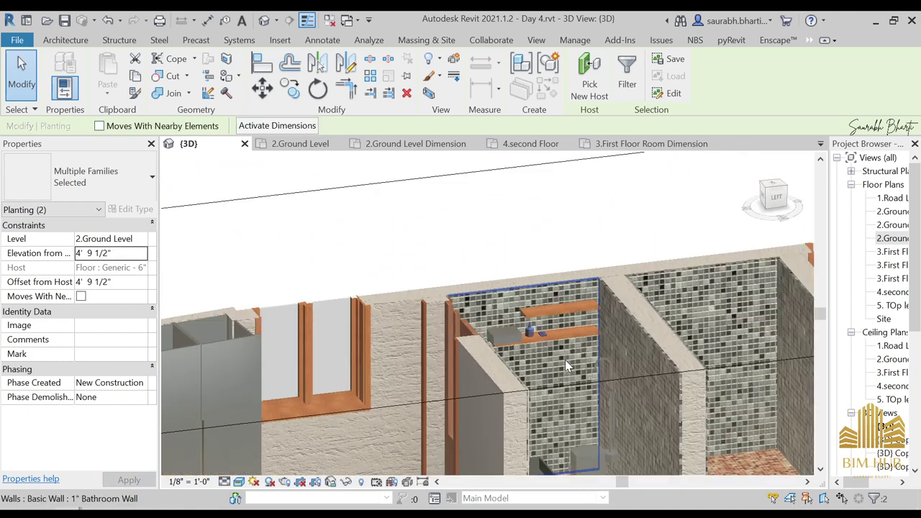
scroll(565, 360, down, 1)
shift+middle_drag(565, 360, 652, 418)
shift+middle_drag(638, 343, 696, 378)
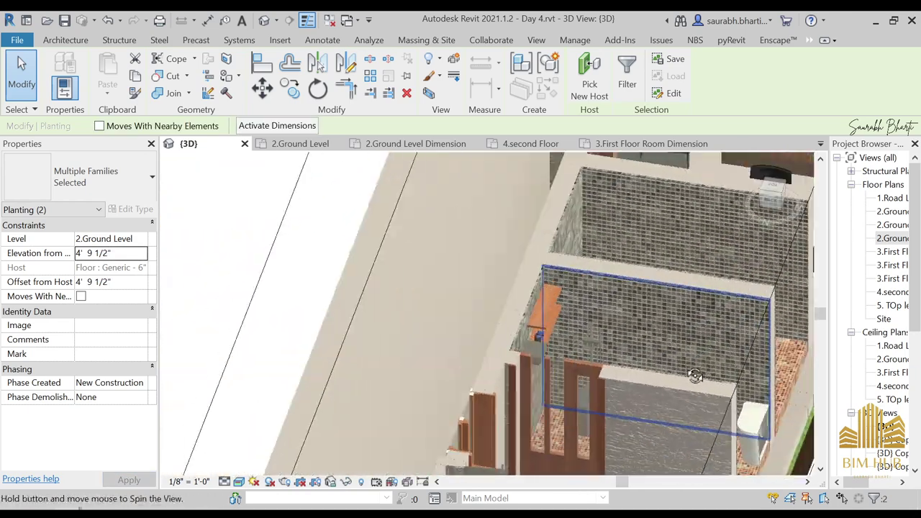
scroll(621, 297, up, 3)
shift+middle_drag(622, 303, 482, 449)
scroll(603, 289, down, 5)
In the 2.Ground Level Room plan, mirror copies of the bag, shower, sink, toilet, wall accessory and oval mirror across the shared wall's midline
double_click(891, 240)
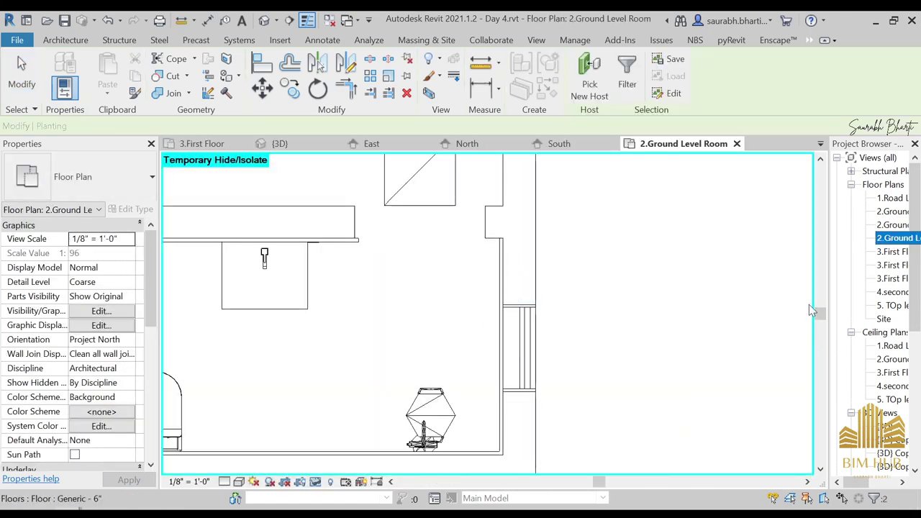
scroll(544, 364, up, 2)
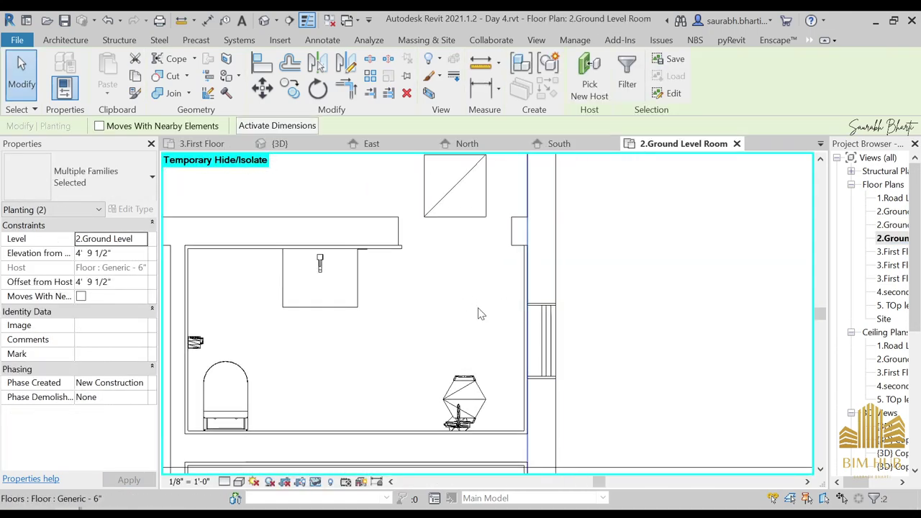
scroll(480, 314, up, 2)
click(530, 380)
scroll(468, 396, up, 3)
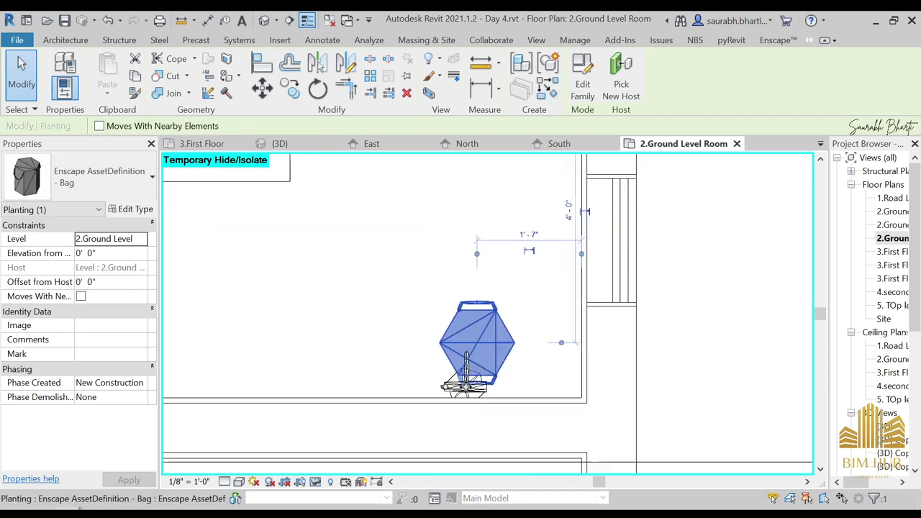
ctrl+click(468, 396)
scroll(334, 331, down, 2)
middle_drag(335, 331, 534, 331)
ctrl+click(469, 242)
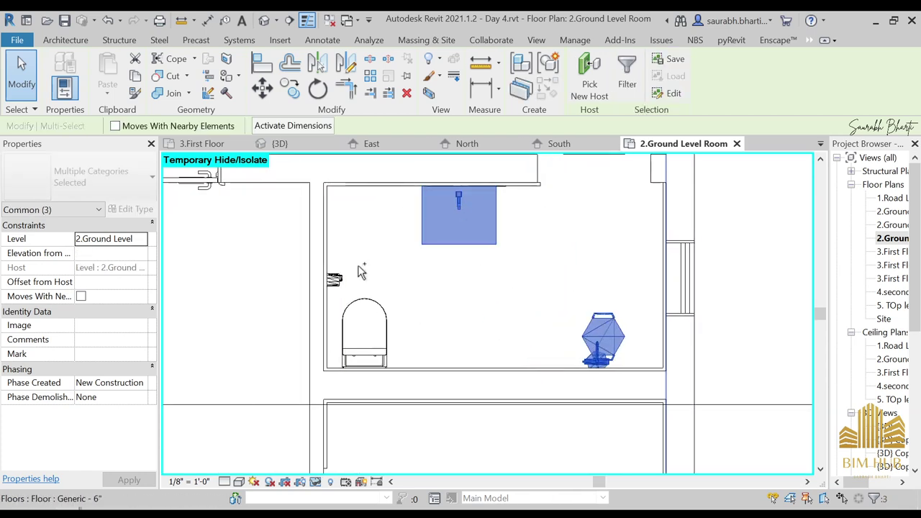
ctrl+click(366, 331)
scroll(461, 185, up, 4)
scroll(559, 213, up, 2)
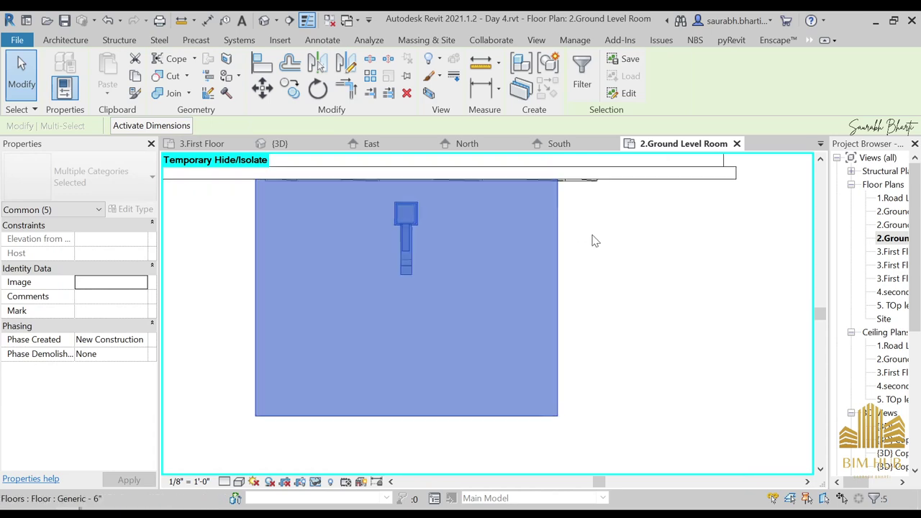
middle_drag(611, 248, 612, 308)
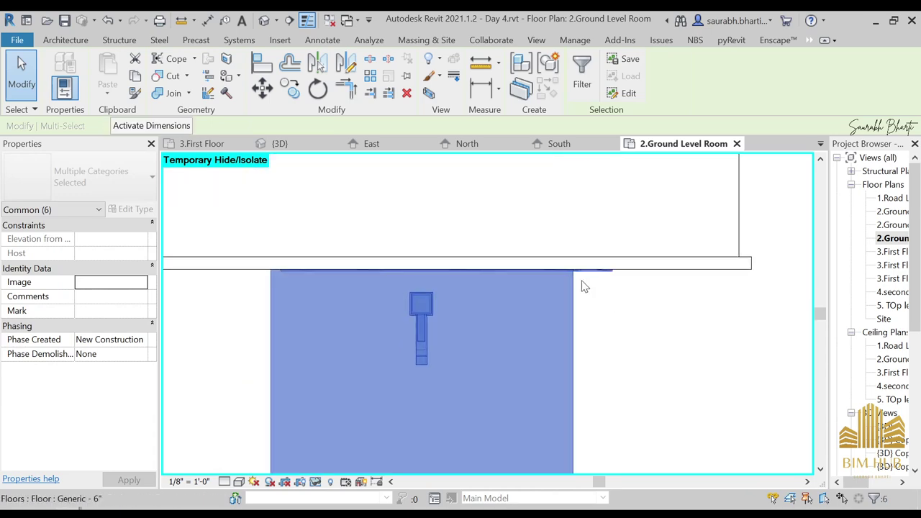
scroll(584, 286, down, 2)
middle_drag(698, 323, 543, 276)
scroll(540, 278, down, 4)
scroll(389, 340, down, 2)
middle_drag(395, 340, 565, 329)
scroll(565, 328, down, 2)
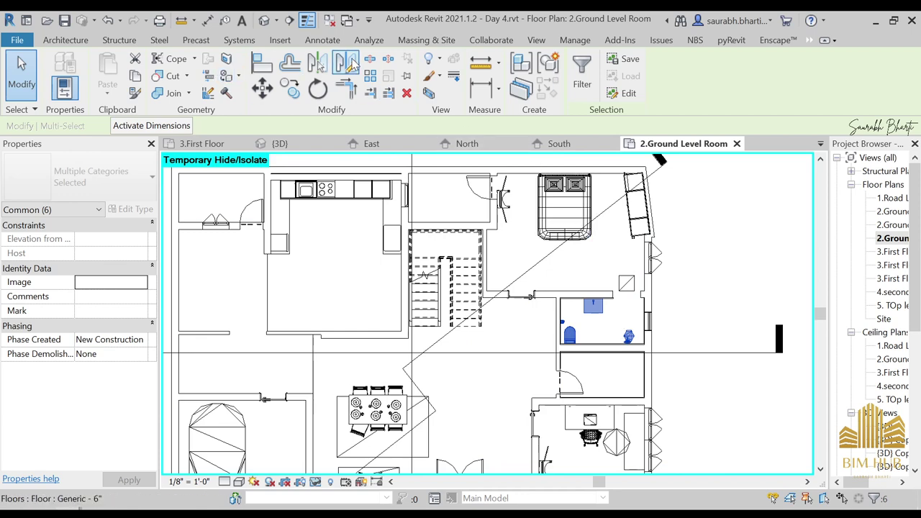
click(347, 64)
scroll(612, 352, up, 3)
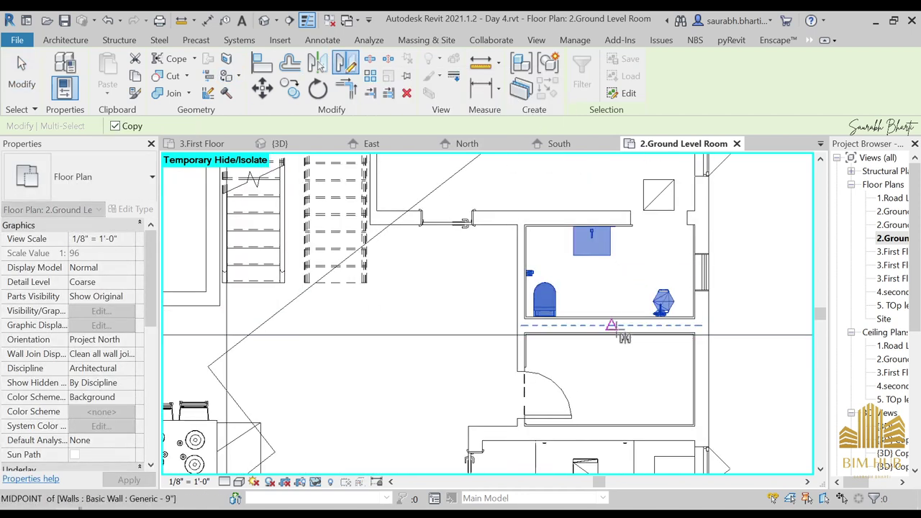
click(728, 322)
middle_drag(521, 356, 469, 330)
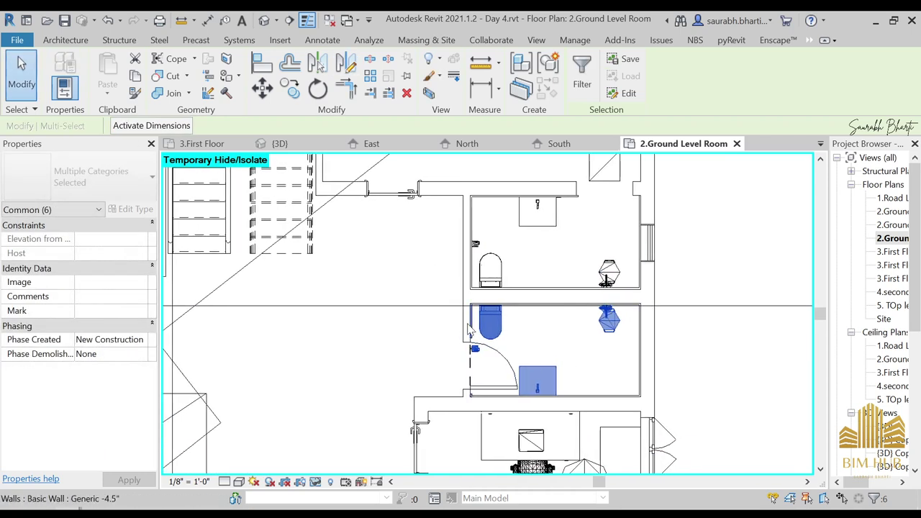
click(617, 359)
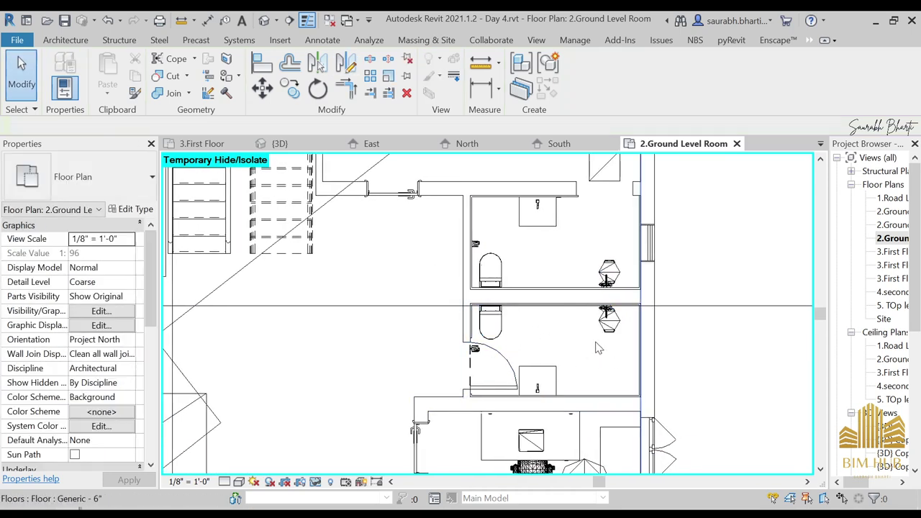
Draw an L-shaped Curtain Wall 1 enclosure around the upper bathroom's shower corner, with legs about 3' 5" and 4' 0 1/2" long
scroll(589, 302, up, 1)
click(45, 42)
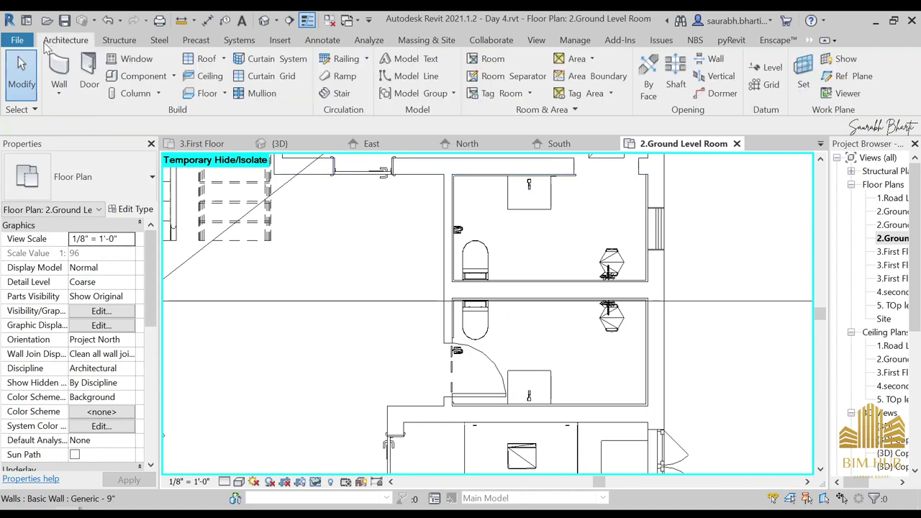
click(67, 85)
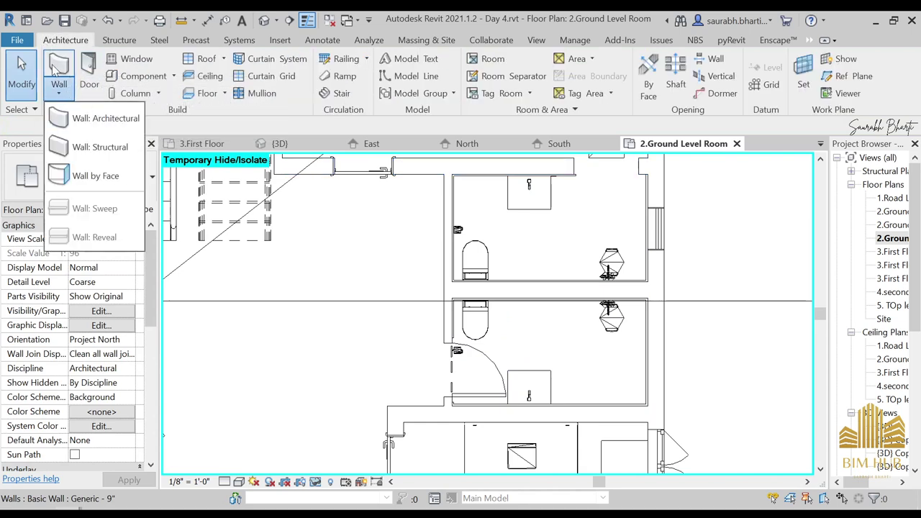
click(100, 118)
click(87, 179)
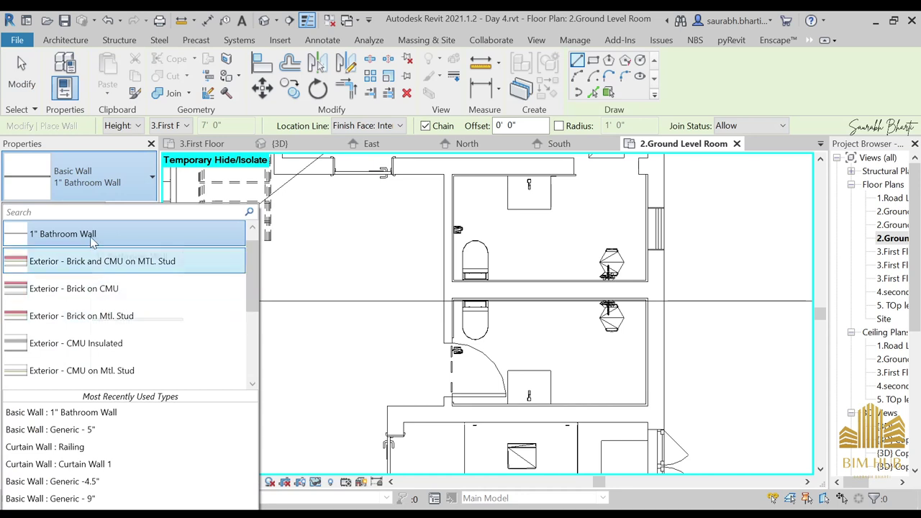
scroll(97, 338, down, 2)
scroll(106, 364, up, 1)
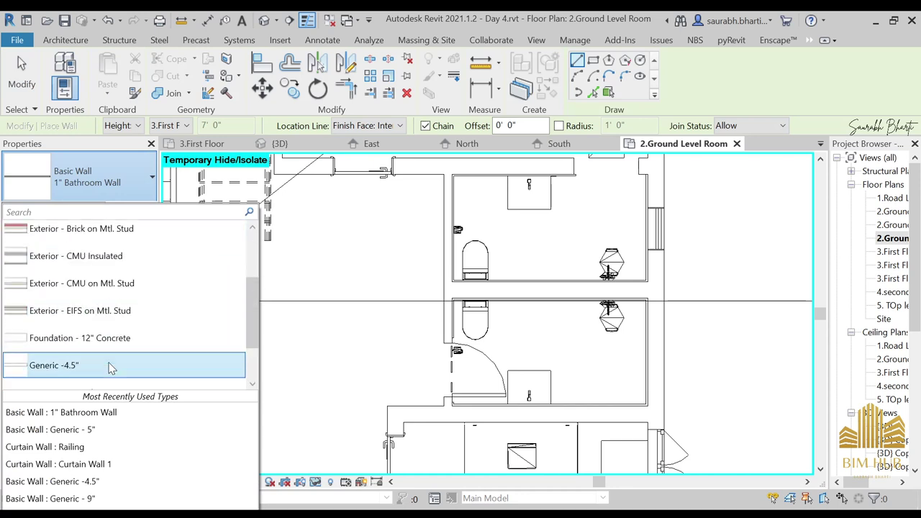
scroll(101, 369, down, 1)
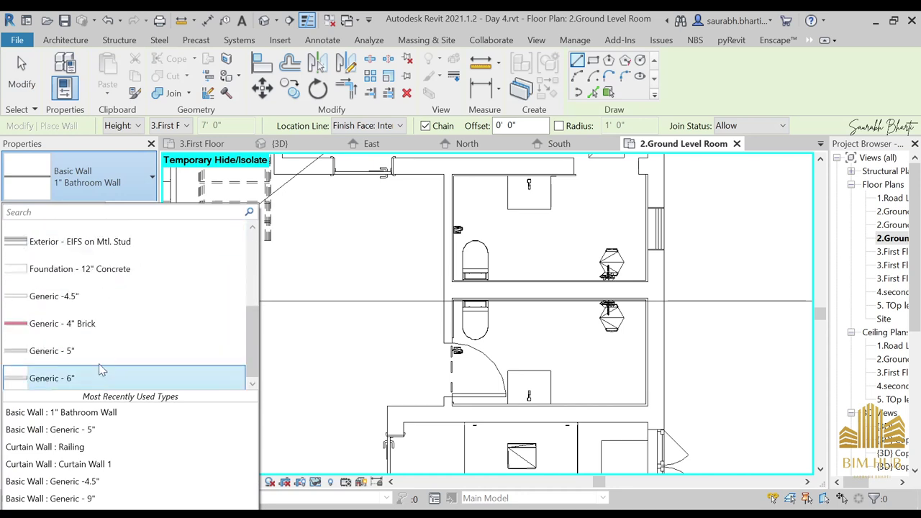
click(113, 466)
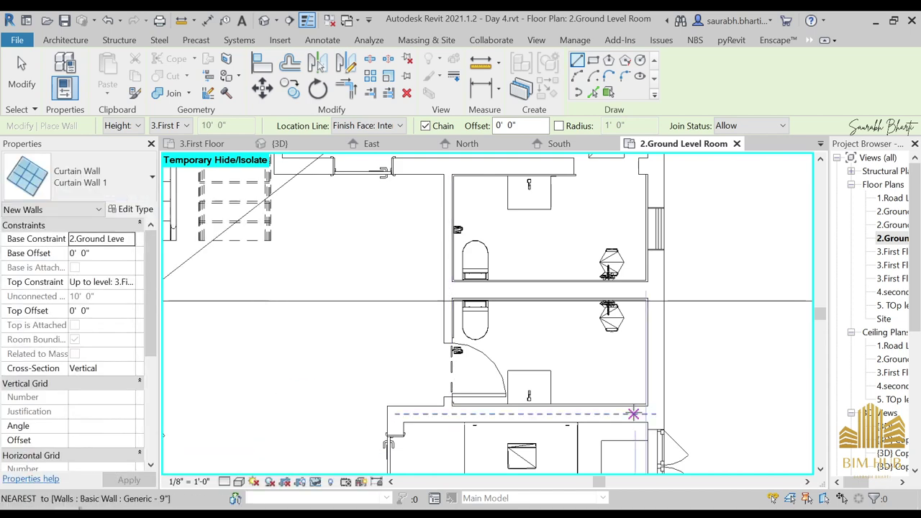
scroll(568, 387, up, 2)
scroll(562, 384, down, 2)
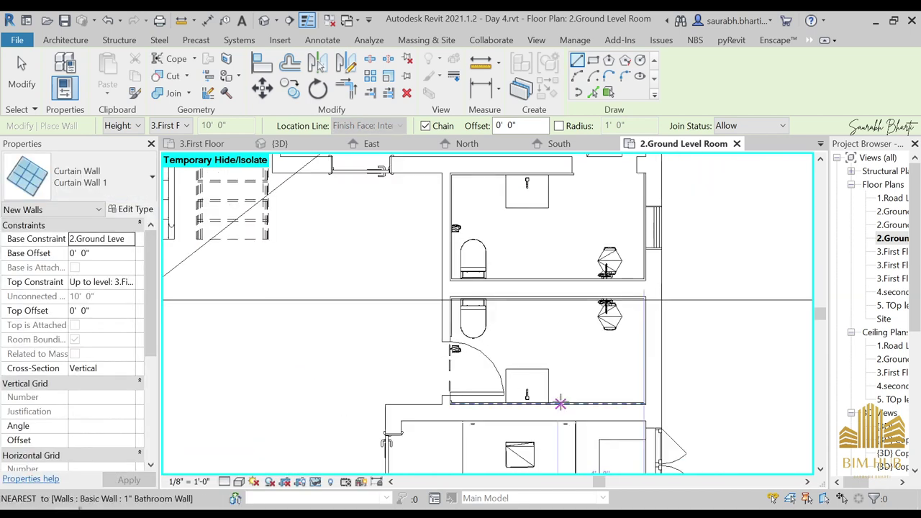
scroll(558, 291, up, 2)
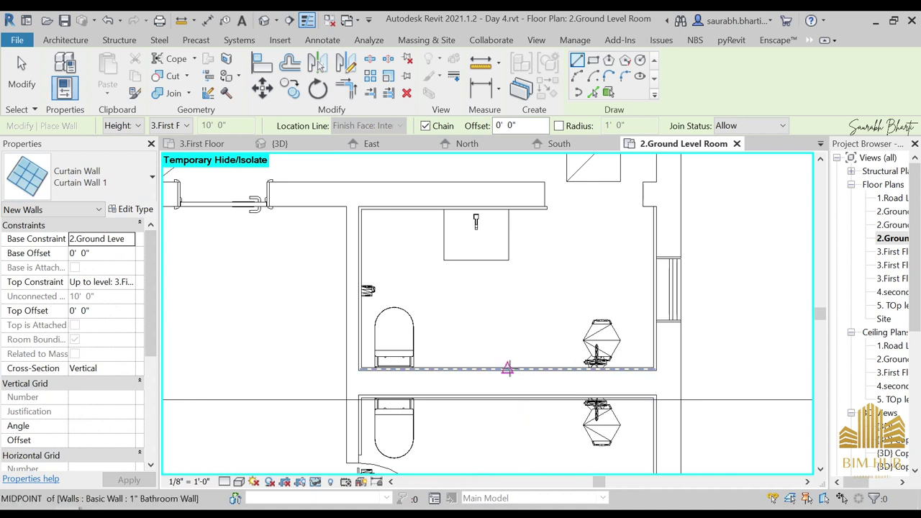
click(524, 368)
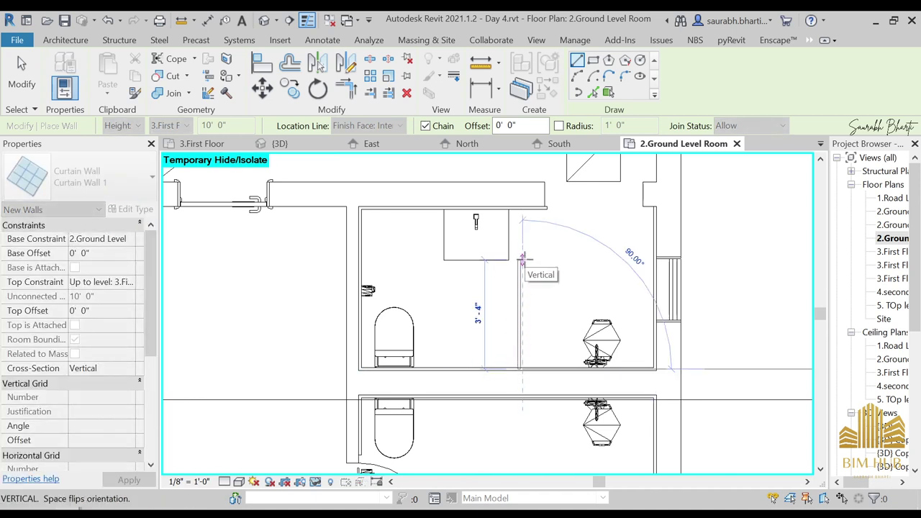
click(523, 255)
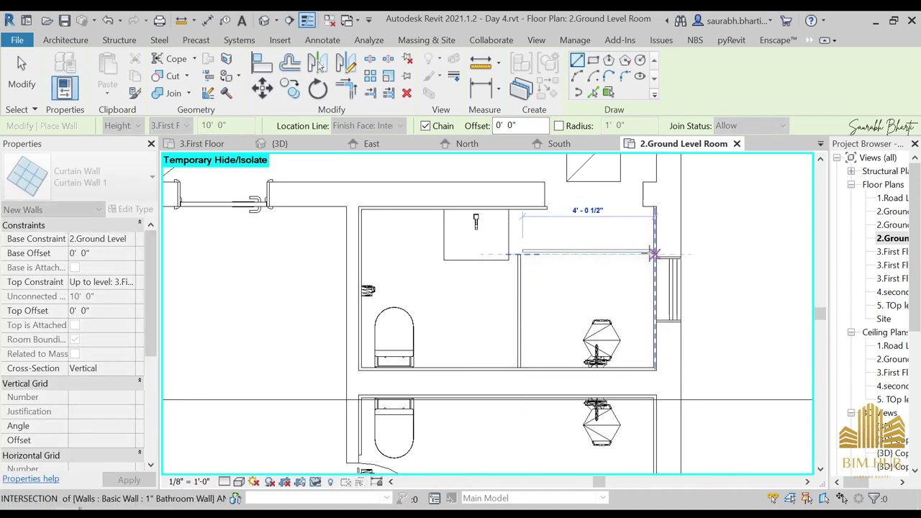
click(654, 254)
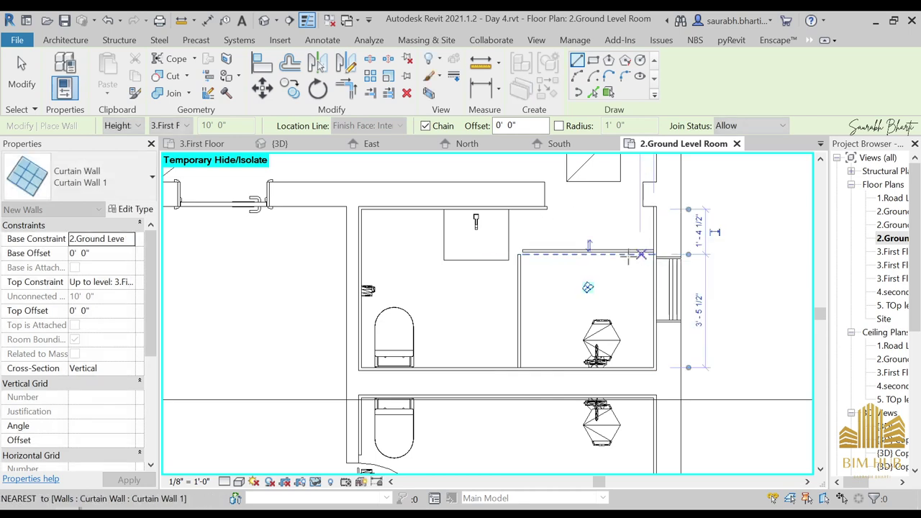
key(Escape)
key(Escape)
Move both curtain walls inward to tighten the shower enclosure, making it about 3' 4" wide
scroll(603, 253, up, 3)
click(603, 253)
drag(603, 269, 602, 286)
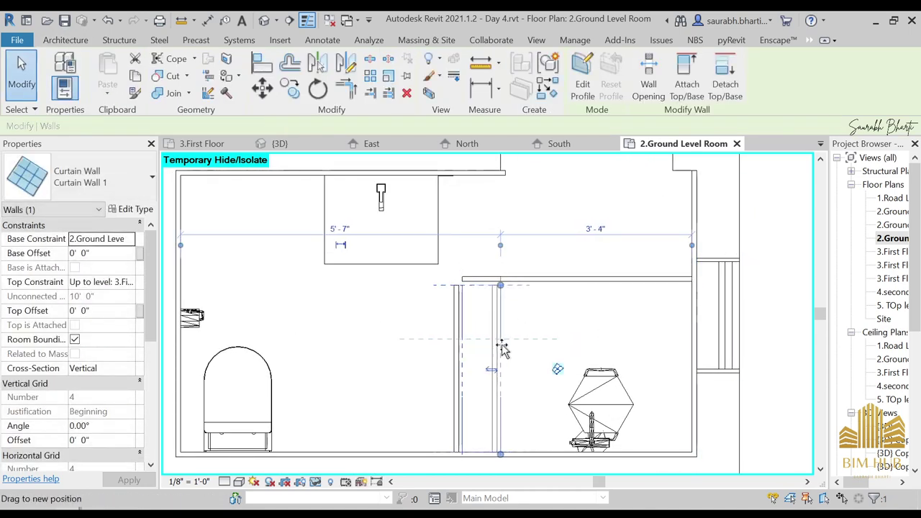
drag(503, 345, 501, 345)
key(Escape)
Move the oval mirror along the bathroom wall so it is centred behind the sink
scroll(460, 281, down, 4)
middle_drag(426, 251, 465, 271)
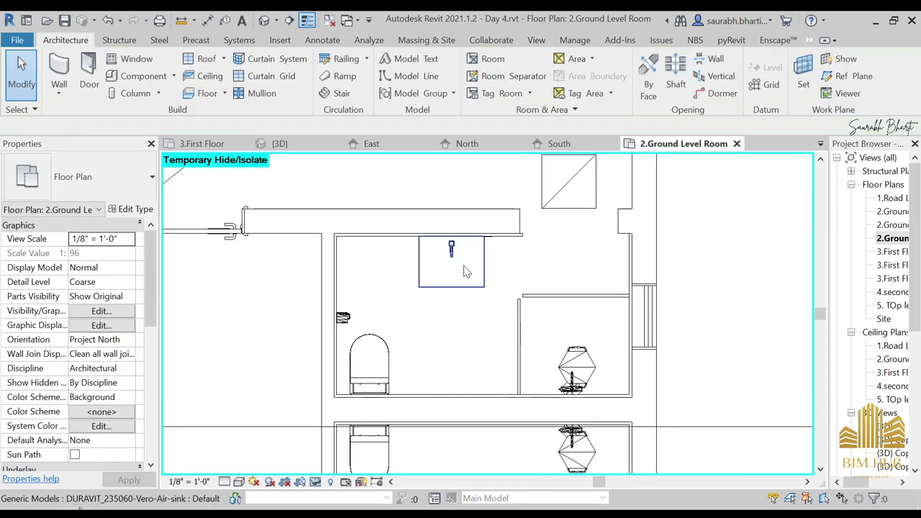
click(464, 272)
scroll(505, 242, up, 2)
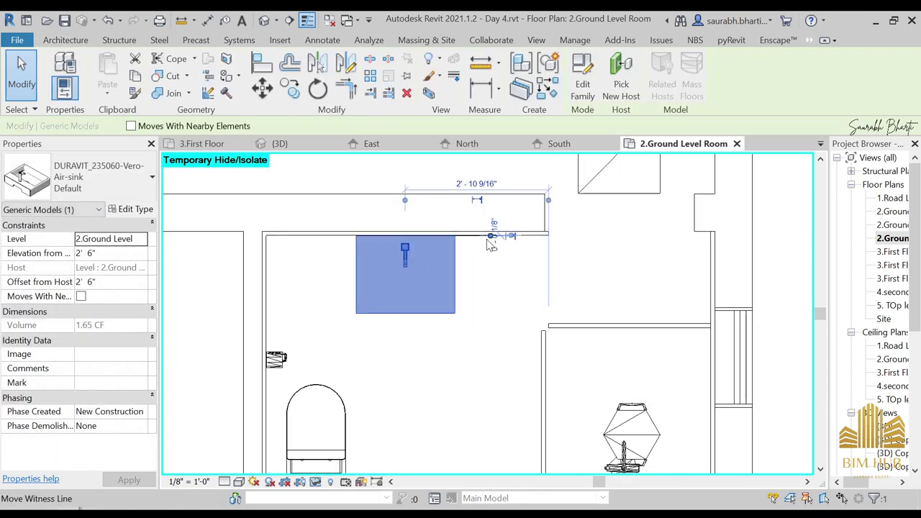
key(Escape)
scroll(483, 241, up, 4)
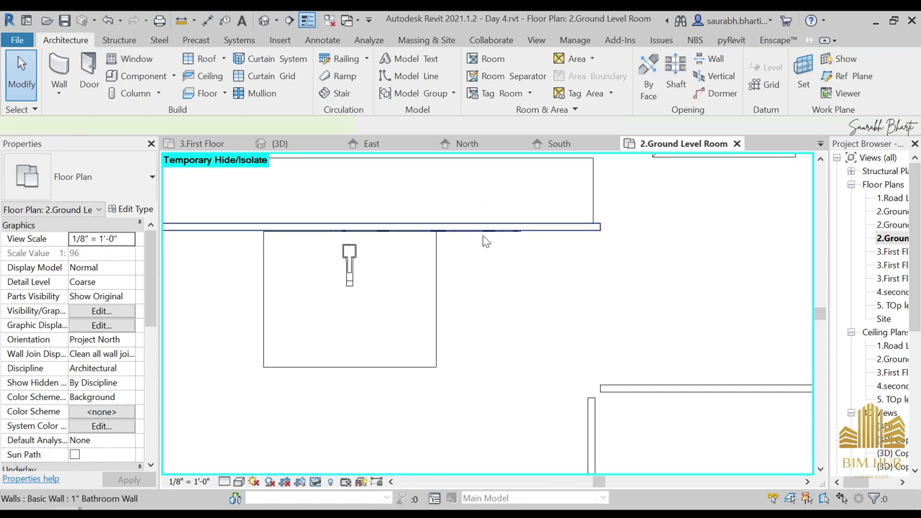
click(486, 242)
drag(421, 239, 408, 250)
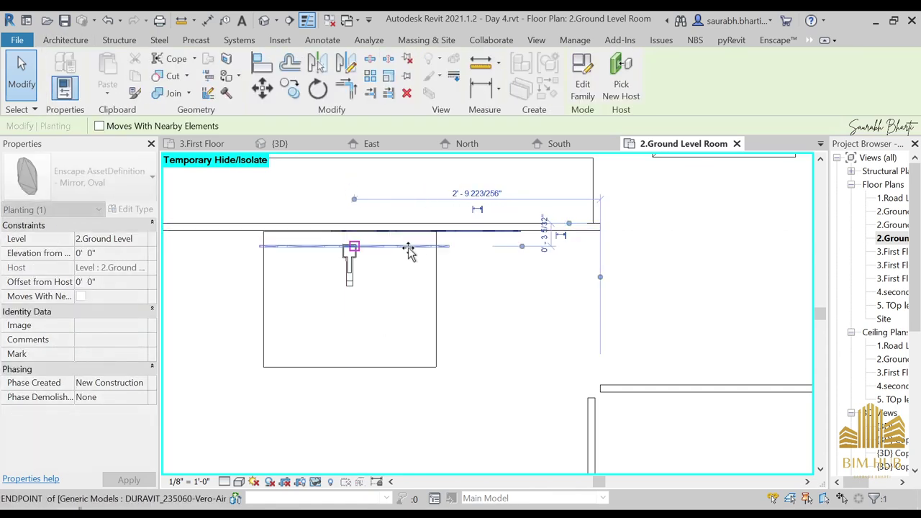
key(Escape)
scroll(459, 208, down, 3)
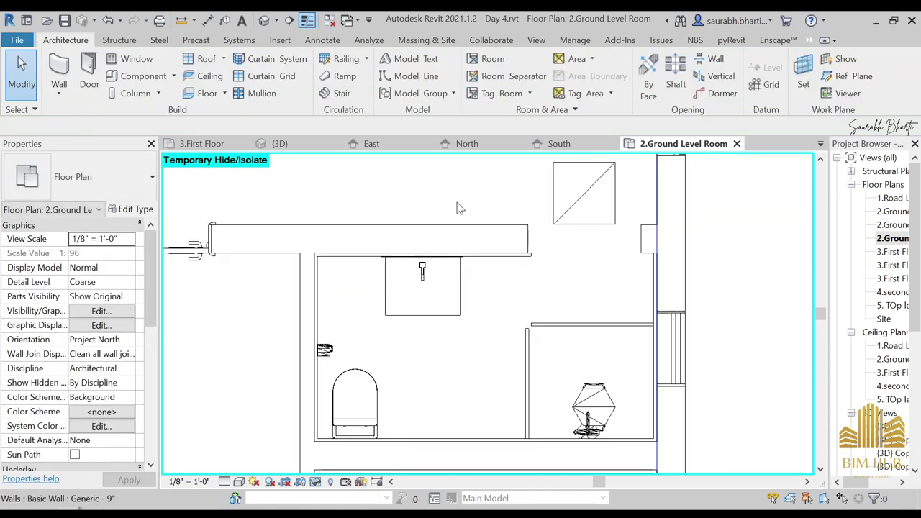
Examine the glass shower enclosure and its position relative to the wooden shelves in the 3D view, including from directly above
click(269, 21)
shift+middle_drag(448, 325, 537, 259)
scroll(524, 326, up, 3)
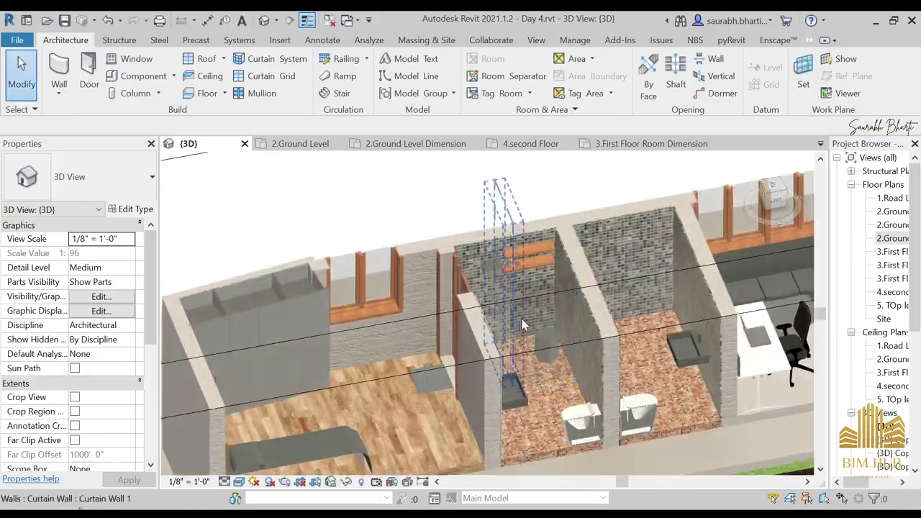
scroll(524, 325, up, 2)
shift+middle_drag(524, 325, 526, 300)
click(525, 250)
click(774, 190)
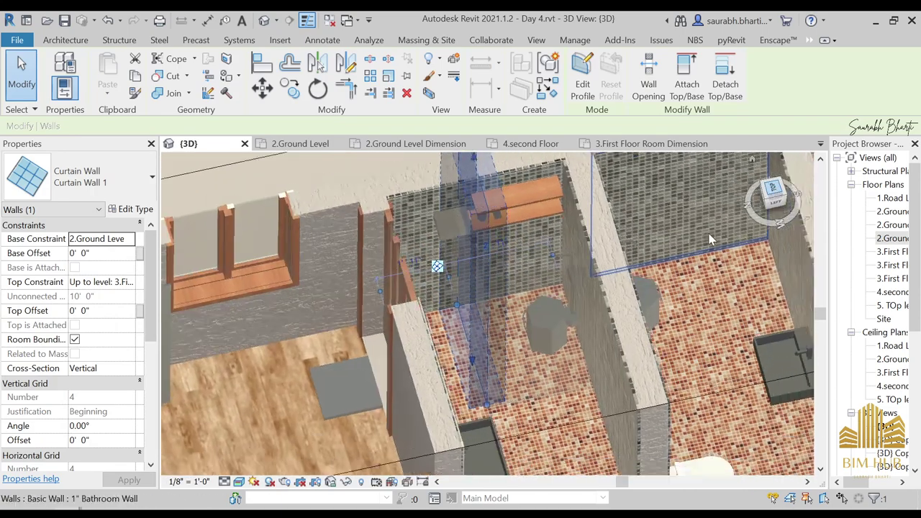
scroll(362, 315, down, 3)
middle_drag(362, 314, 655, 366)
key(Escape)
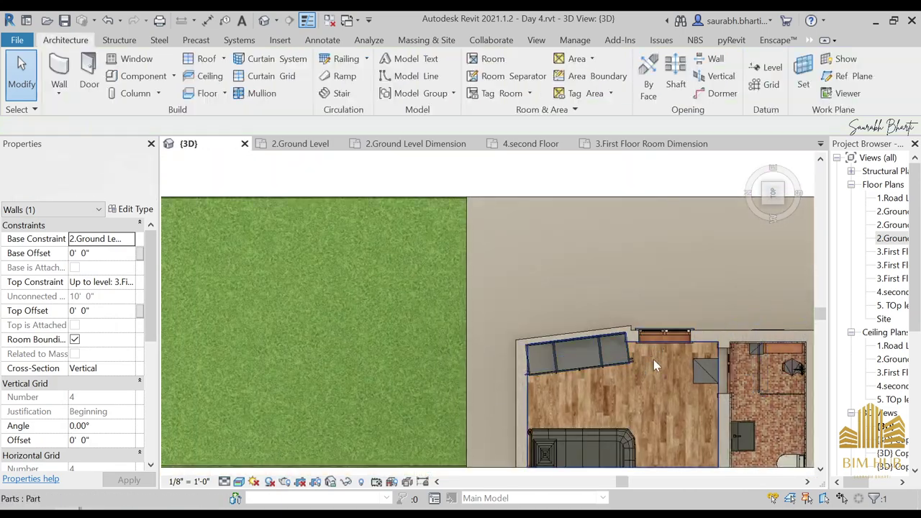
Edit the wooden shelves in place and shorten the lower shelf so its inner end roughly lines up with the upper shelf
scroll(496, 333, up, 5)
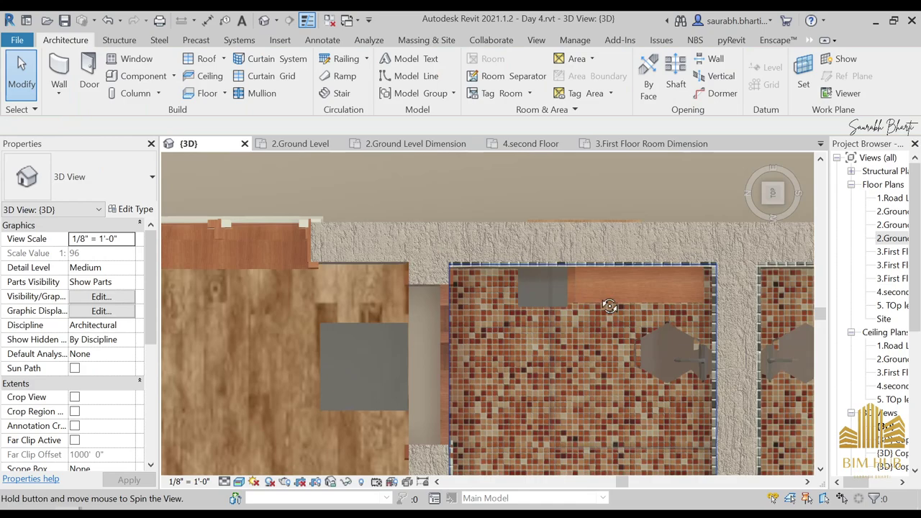
shift+middle_drag(595, 313, 594, 238)
click(590, 307)
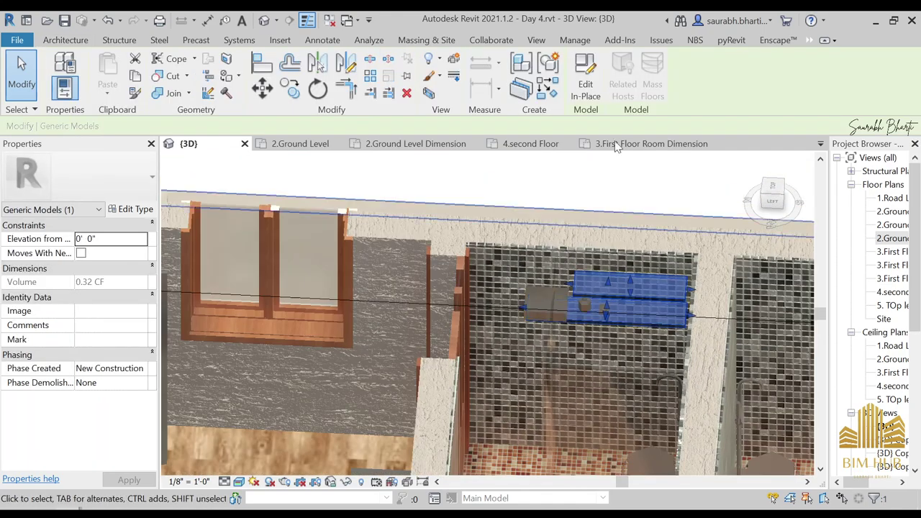
click(586, 79)
shift+middle_drag(590, 310, 614, 307)
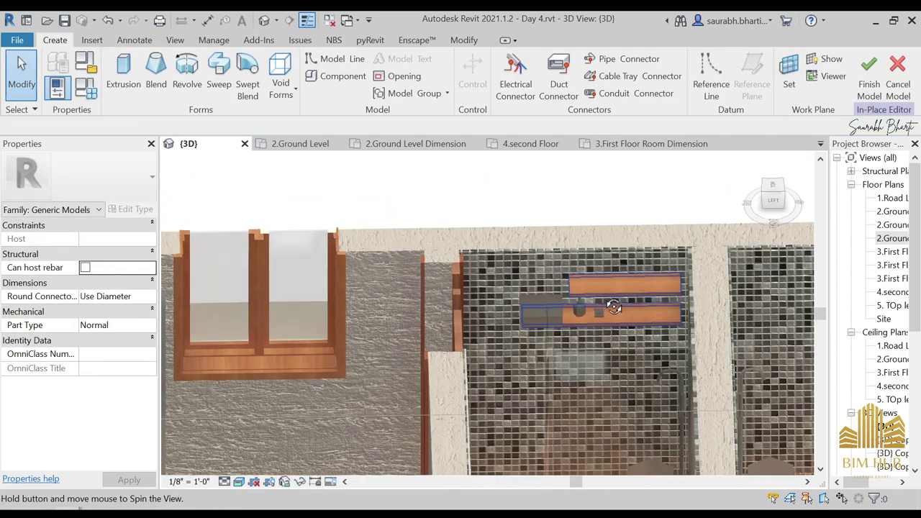
click(623, 321)
scroll(547, 317, up, 3)
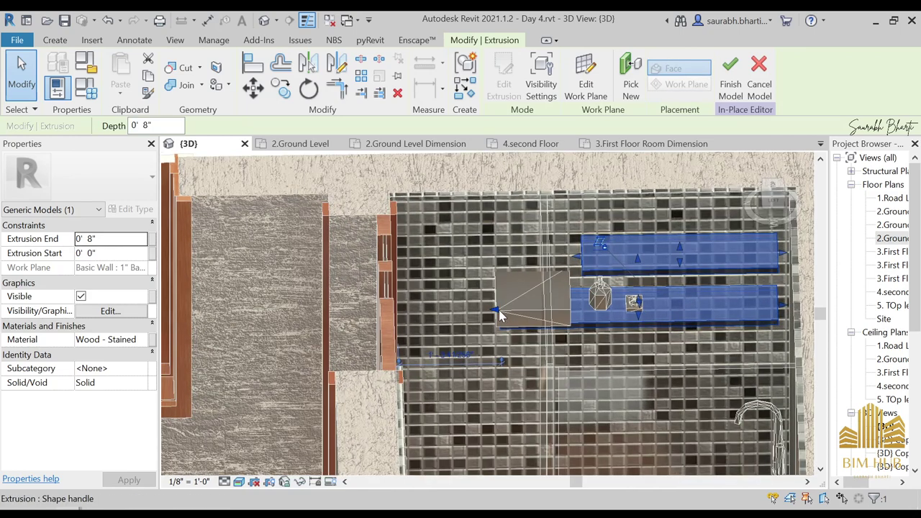
mouse_move(573, 311)
mouse_down()
mouse_move(599, 314)
mouse_move(584, 308)
mouse_up()
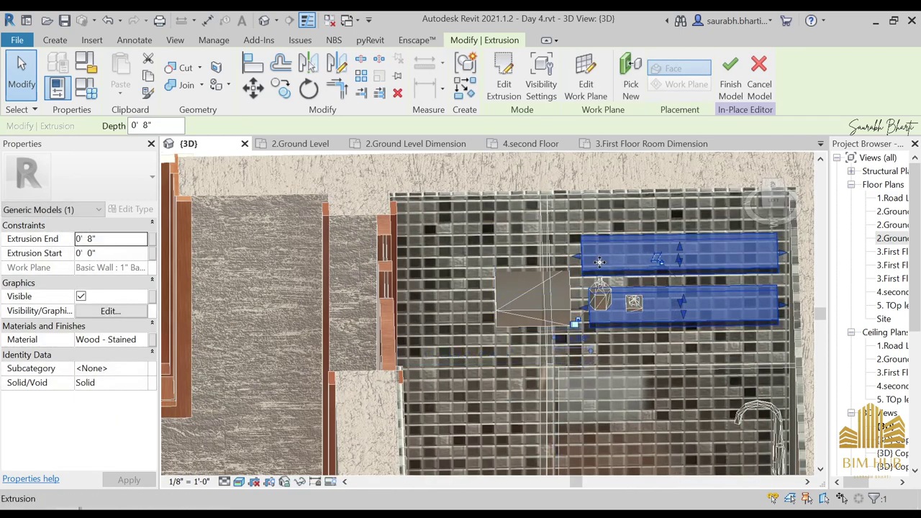
Shorten the upper wooden shelf from its inner end to about half the lower shelf's length and finish the in-place model
click(622, 276)
drag(583, 257, 625, 259)
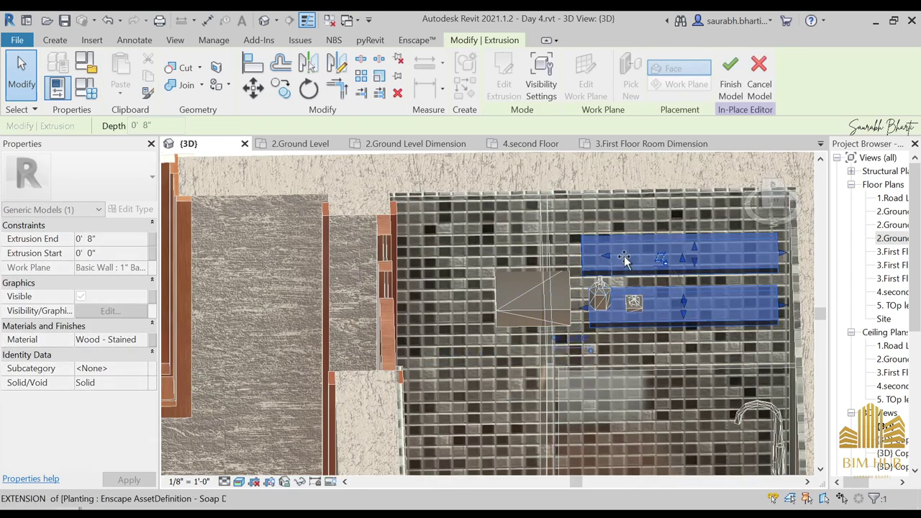
drag(680, 256, 680, 258)
click(515, 297)
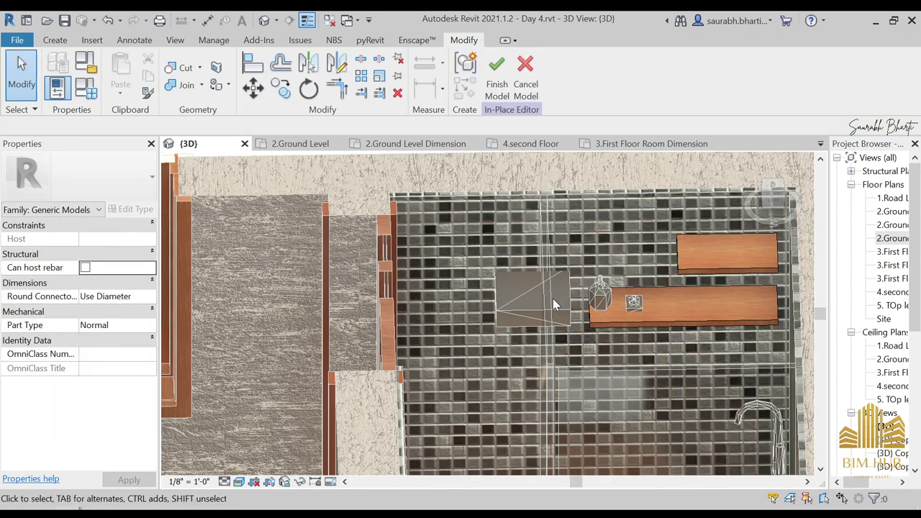
click(767, 207)
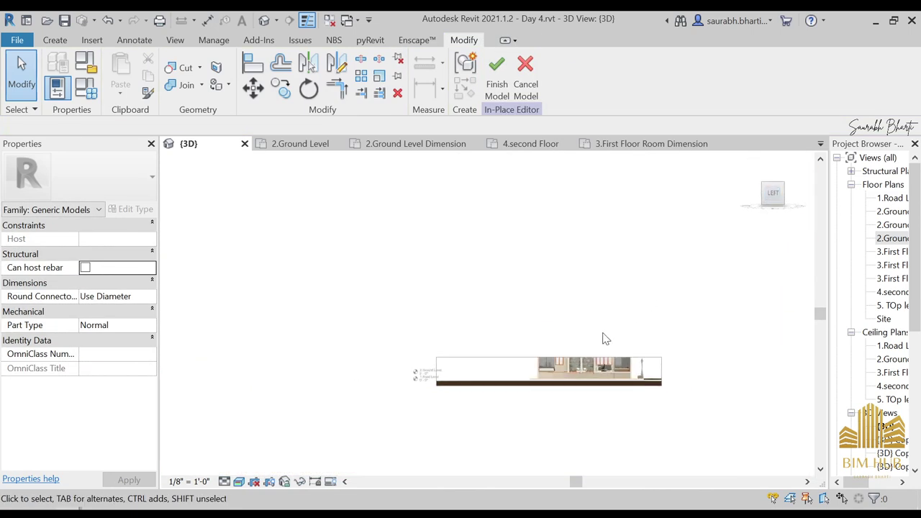
scroll(456, 294, up, 3)
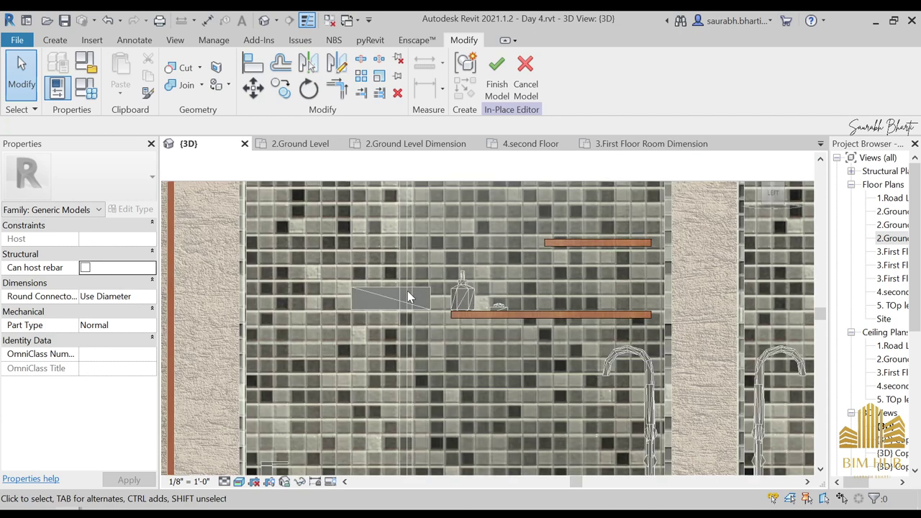
scroll(419, 298, up, 4)
scroll(447, 288, down, 4)
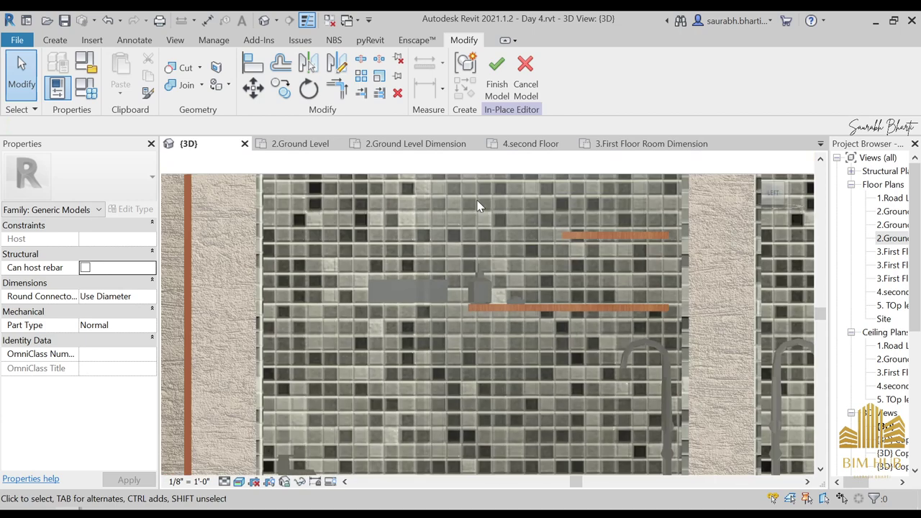
click(495, 74)
Move the folded towel, soap dispenser and soap tray together along the wall so all three sit on the lower shelf
scroll(450, 290, up, 2)
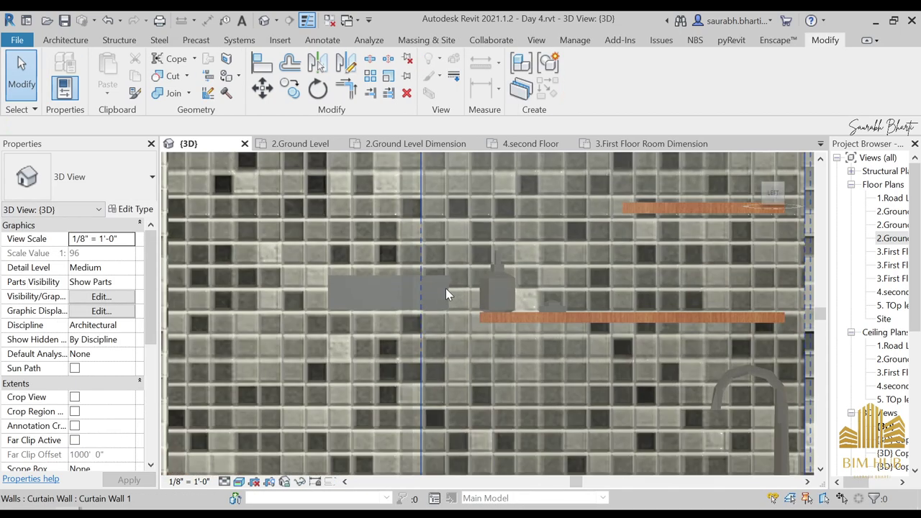
click(445, 288)
key(Escape)
click(444, 280)
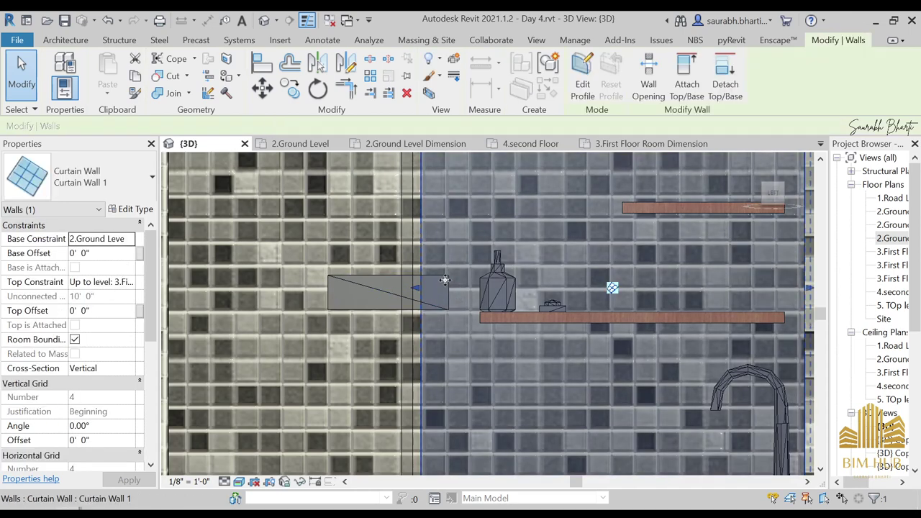
key(Escape)
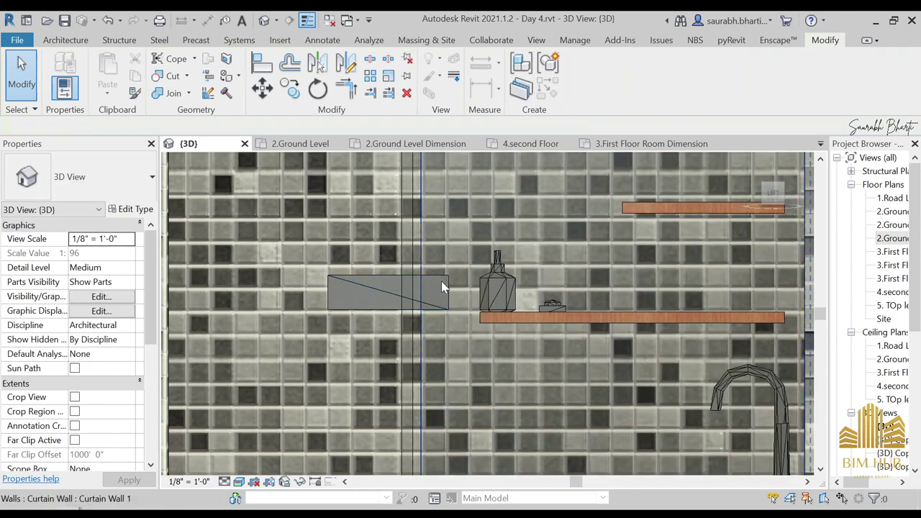
shift+middle_drag(401, 315, 331, 250)
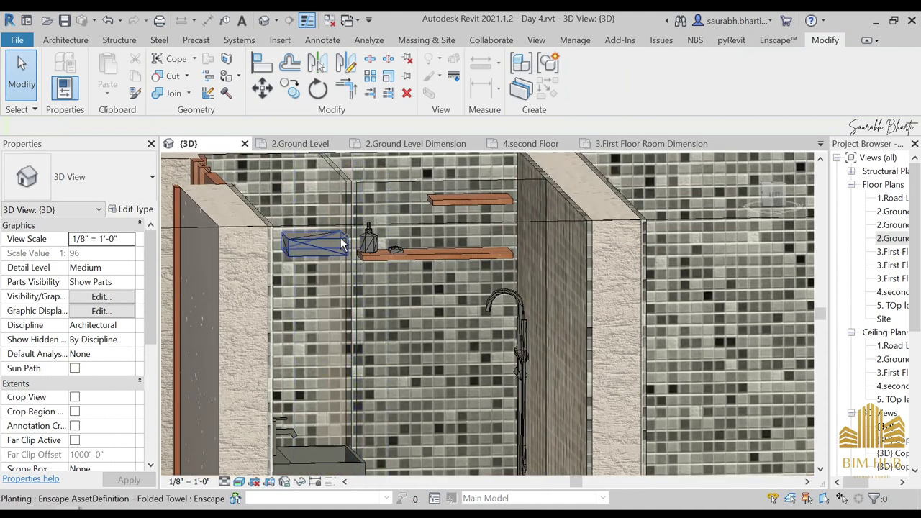
click(343, 242)
ctrl+click(395, 252)
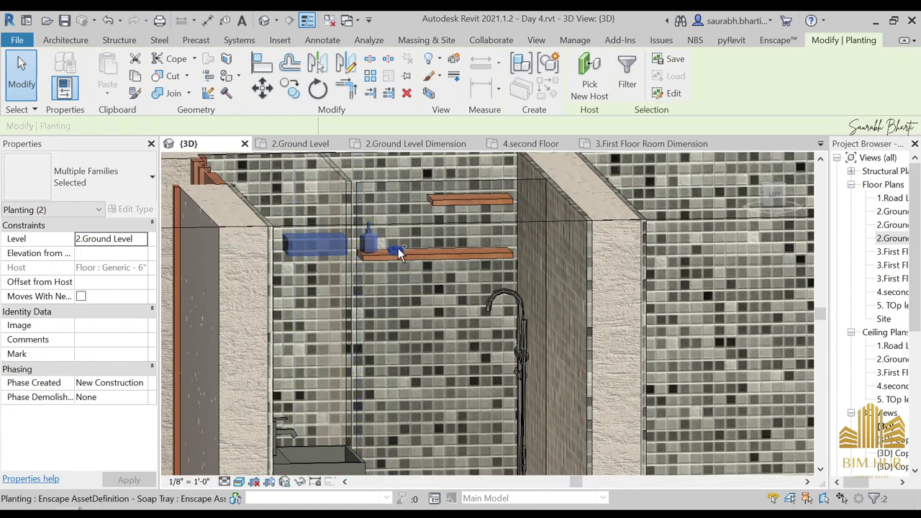
ctrl+click(398, 250)
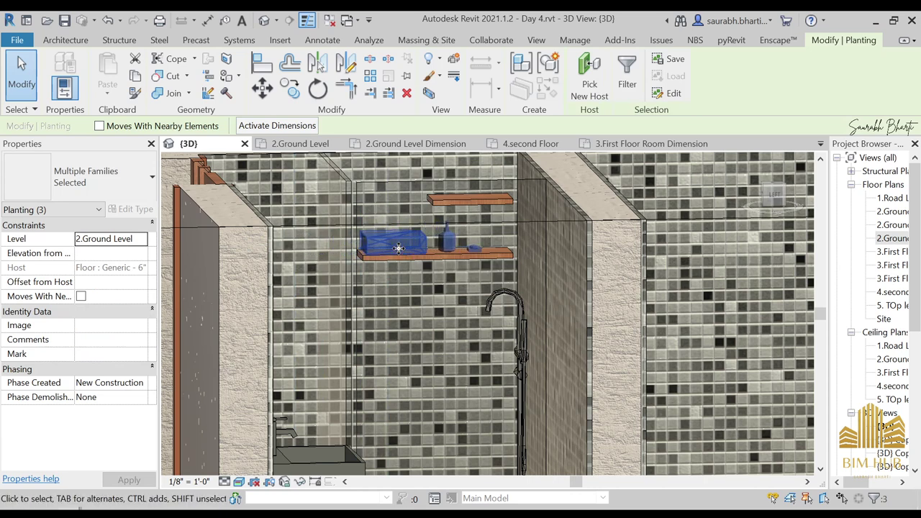
key(Escape)
In the 2.Ground Level Room plan, extend the horizontal shower curtain wall to the outer face of the vertical one
scroll(281, 199, down, 3)
shift+middle_drag(281, 200, 410, 274)
middle_drag(410, 273, 591, 366)
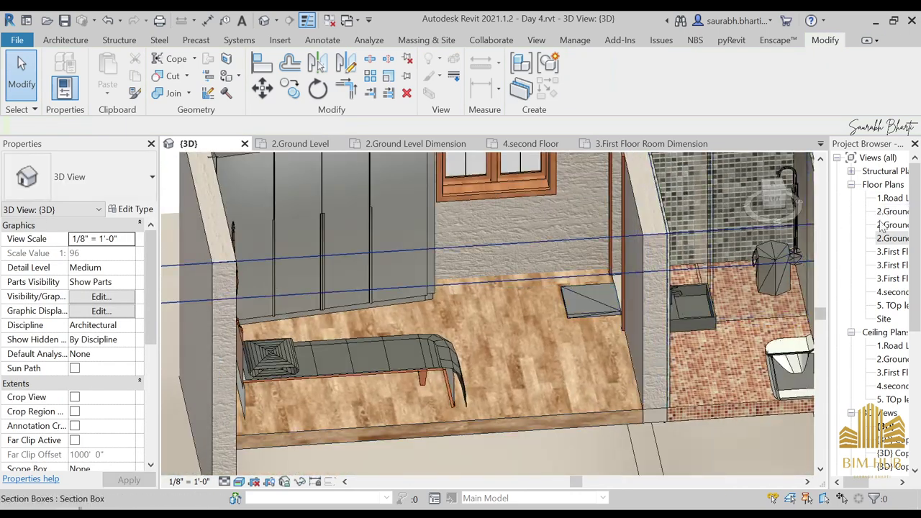
double_click(885, 239)
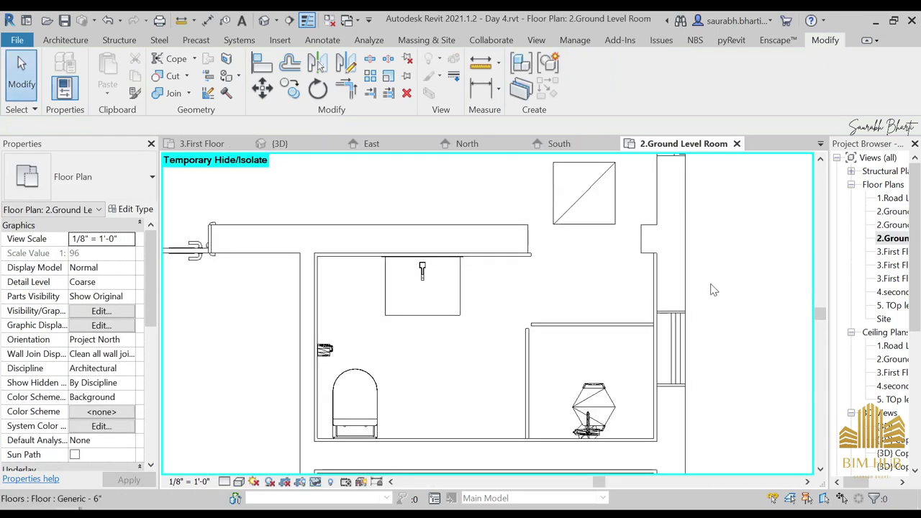
scroll(564, 342, down, 1)
click(573, 329)
scroll(539, 341, up, 4)
key(Escape)
scroll(545, 322, up, 2)
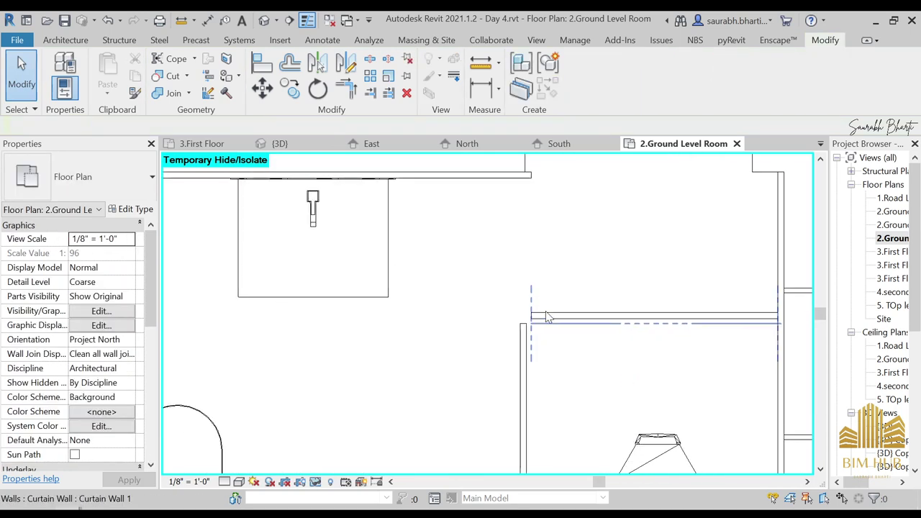
click(547, 318)
scroll(543, 323, up, 1)
drag(513, 347, 488, 341)
key(Escape)
scroll(487, 351, down, 1)
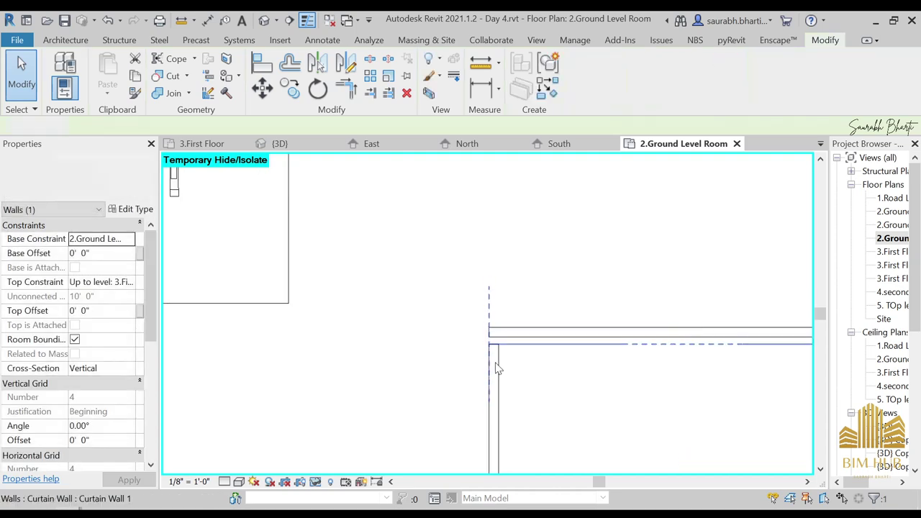
middle_drag(494, 376, 495, 347)
click(491, 327)
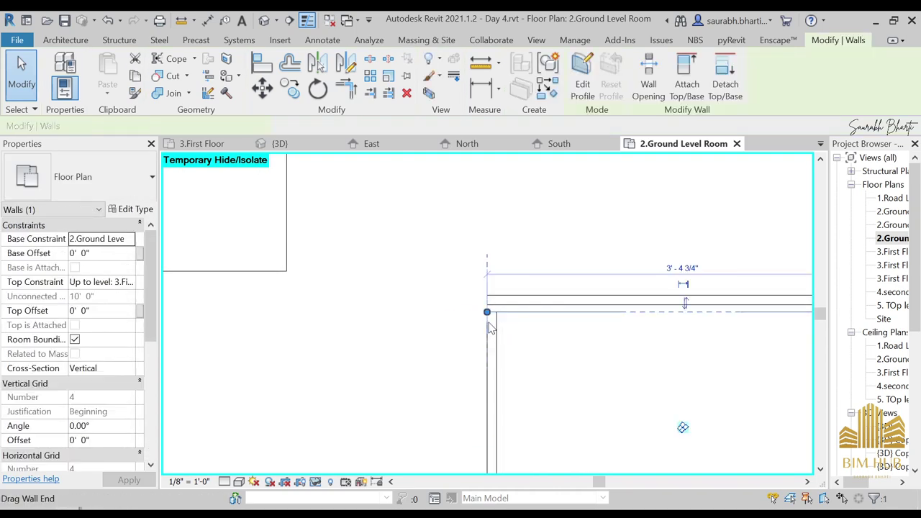
mouse_move(487, 311)
mouse_down()
mouse_move(481, 290)
mouse_move(488, 313)
mouse_up()
key(ctrl+z)
click(492, 316)
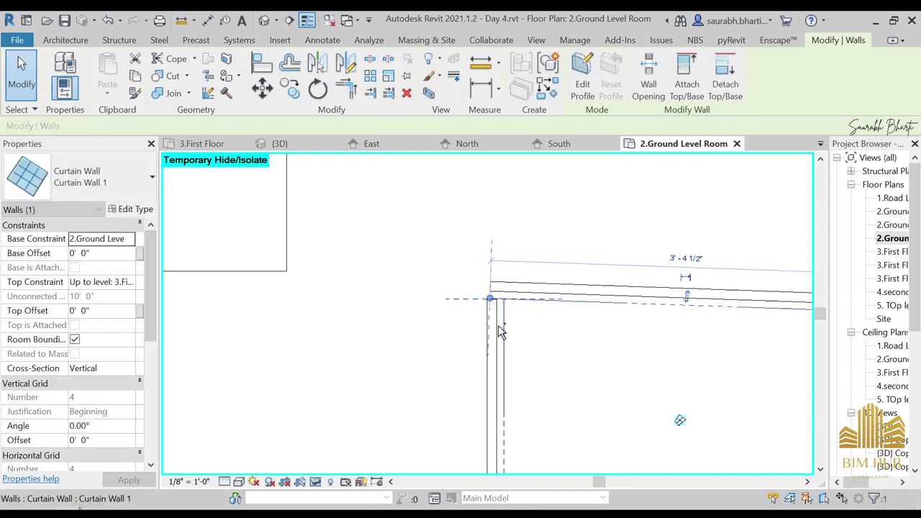
key(Escape)
click(494, 338)
key(Escape)
scroll(499, 371, down, 3)
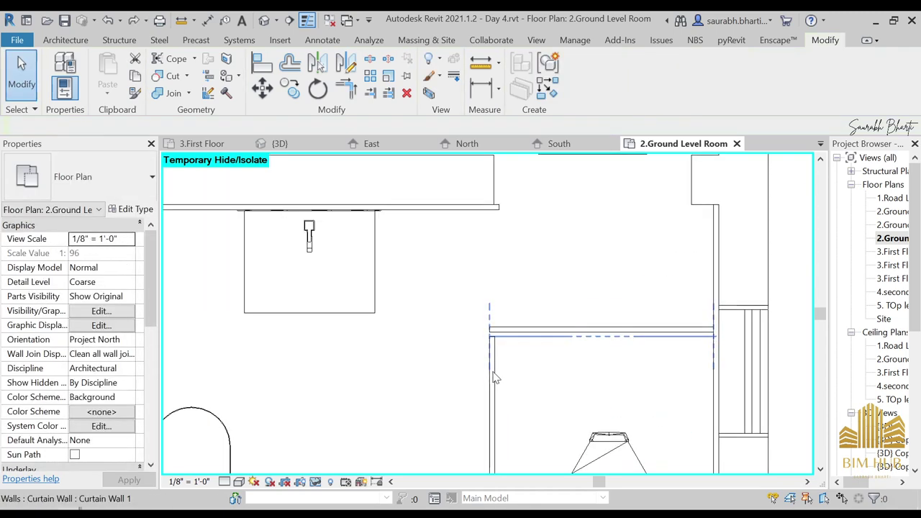
Close the shower corner by extending the vertical curtain wall to the horizontal wall's outer face and ending the horizontal wall against it
click(498, 335)
drag(499, 335, 498, 327)
key(Escape)
scroll(512, 336, down, 2)
scroll(498, 333, up, 3)
click(560, 347)
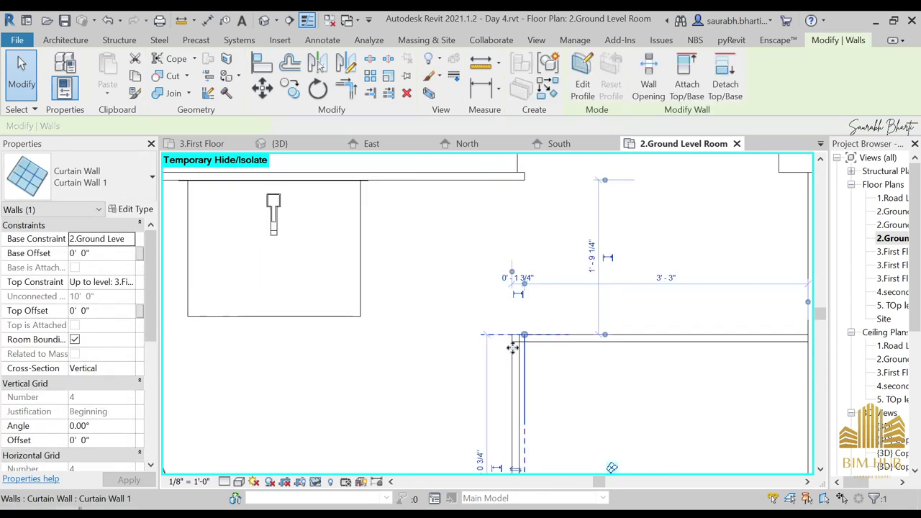
scroll(568, 338, up, 2)
key(Escape)
click(573, 331)
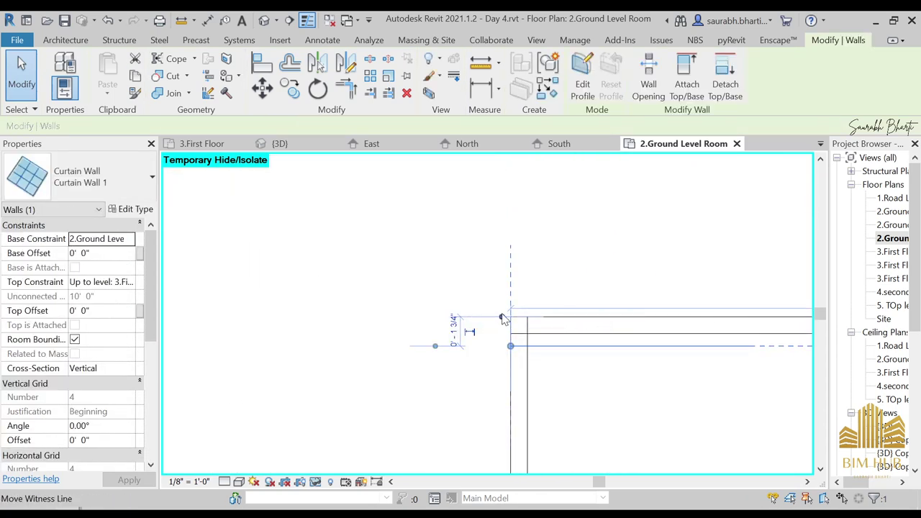
drag(504, 319, 528, 346)
key(Escape)
scroll(538, 352, down, 3)
middle_drag(553, 362, 503, 329)
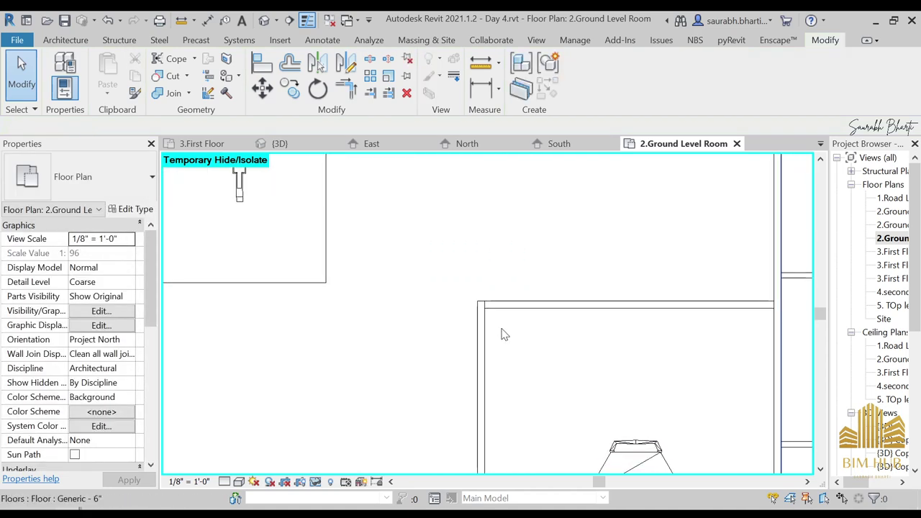
Place a Rectangular Mullion 1.5" x 2.5" Black at the corner end of the horizontal shower curtain wall
click(65, 40)
click(245, 94)
scroll(572, 311, down, 2)
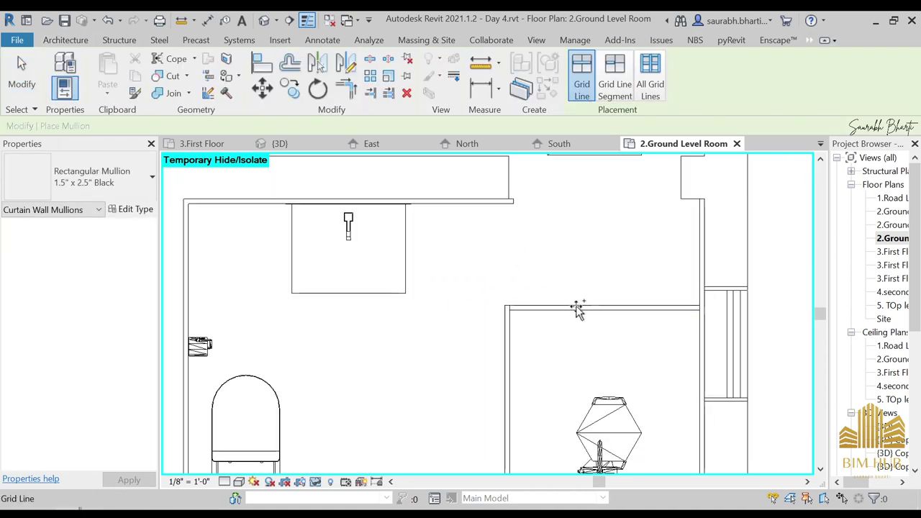
click(602, 315)
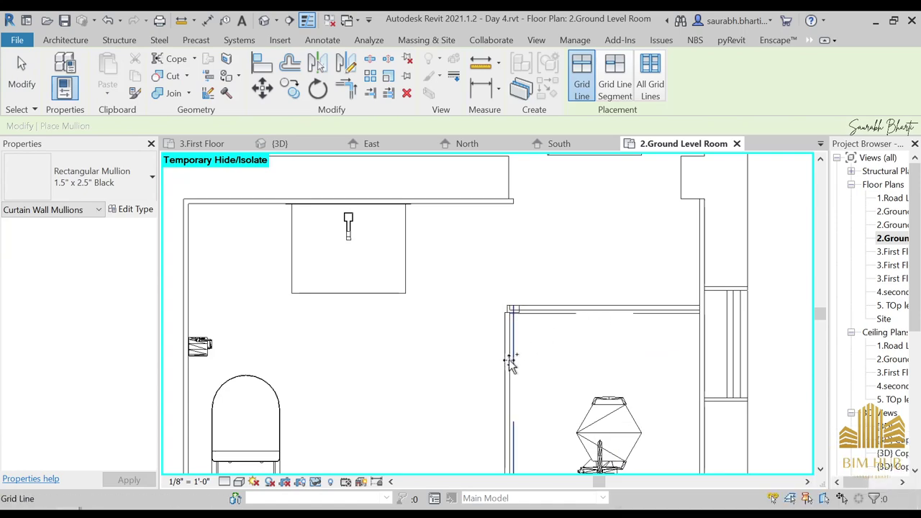
key(Escape)
In the 3D view, add 1.5" x 2.5" black mullions to the same glass panel's wall-side edge and bottom edge
click(264, 20)
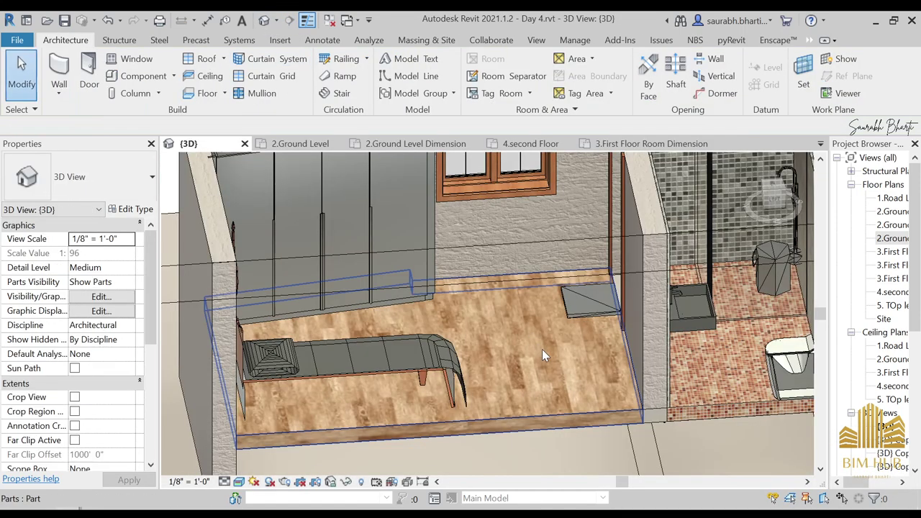
shift+middle_drag(542, 349, 617, 314)
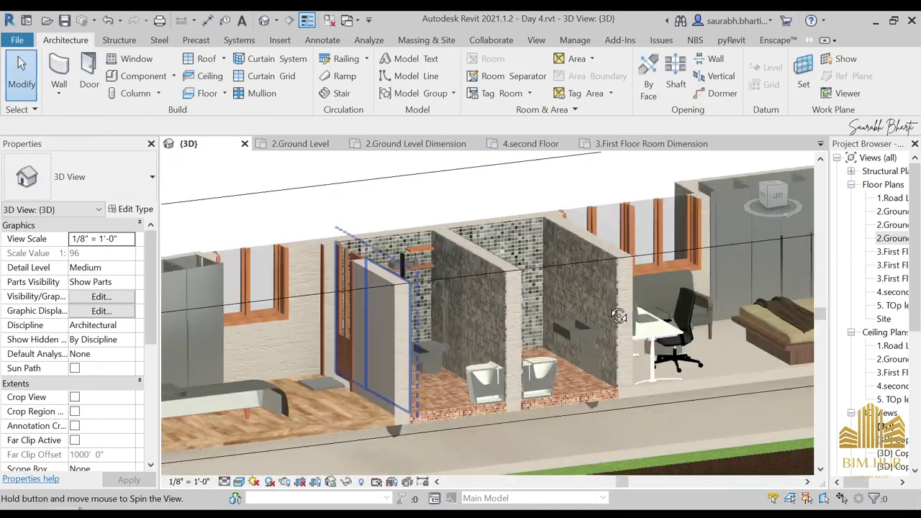
scroll(426, 263, up, 3)
shift+middle_drag(425, 264, 406, 367)
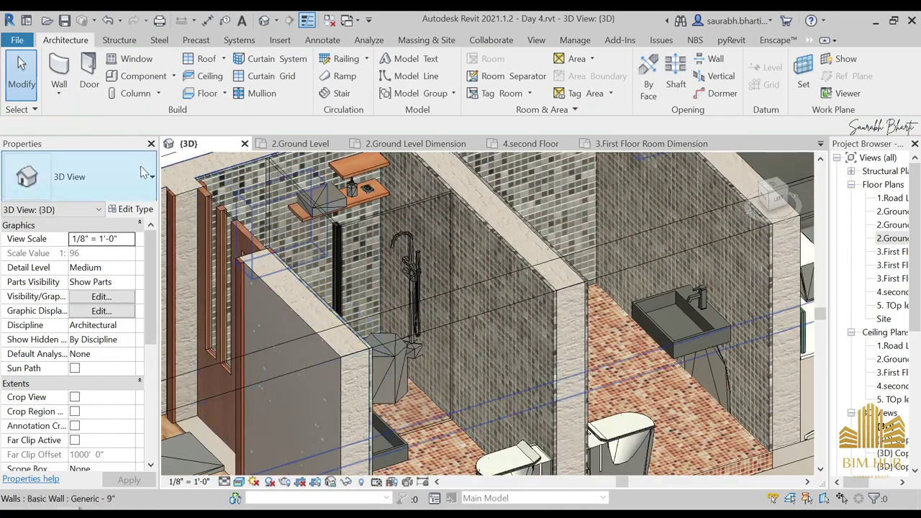
click(248, 94)
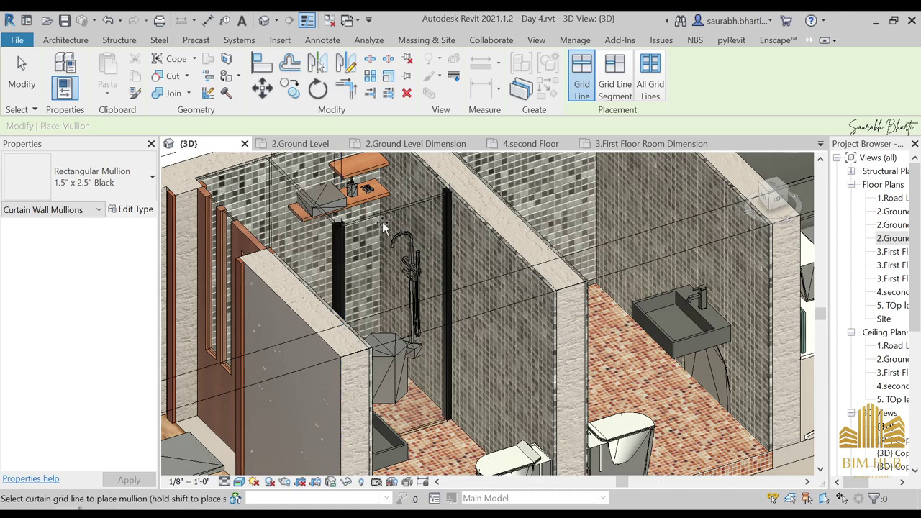
scroll(389, 216, up, 3)
scroll(388, 215, down, 3)
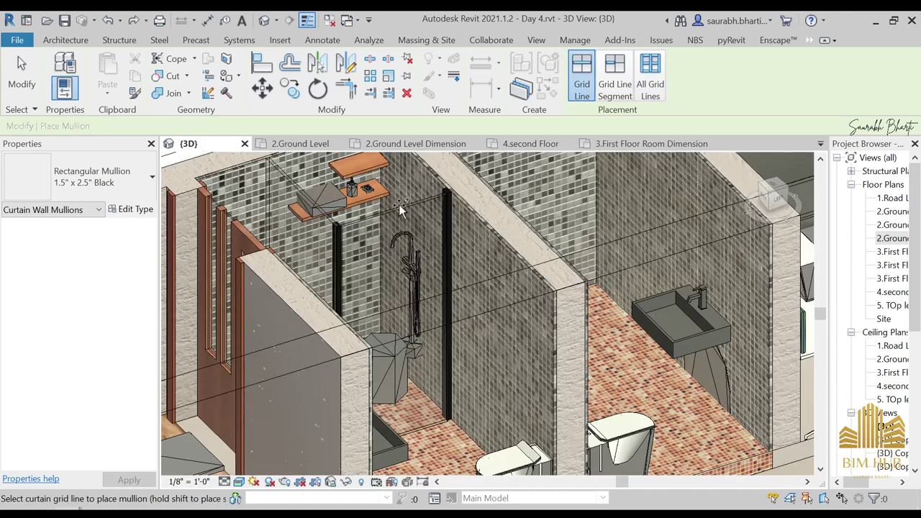
shift+middle_drag(401, 210, 458, 413)
click(480, 441)
Examine the framed shower enclosure and its corner from several angles in 3D, ending mullion placement
scroll(480, 442, down, 3)
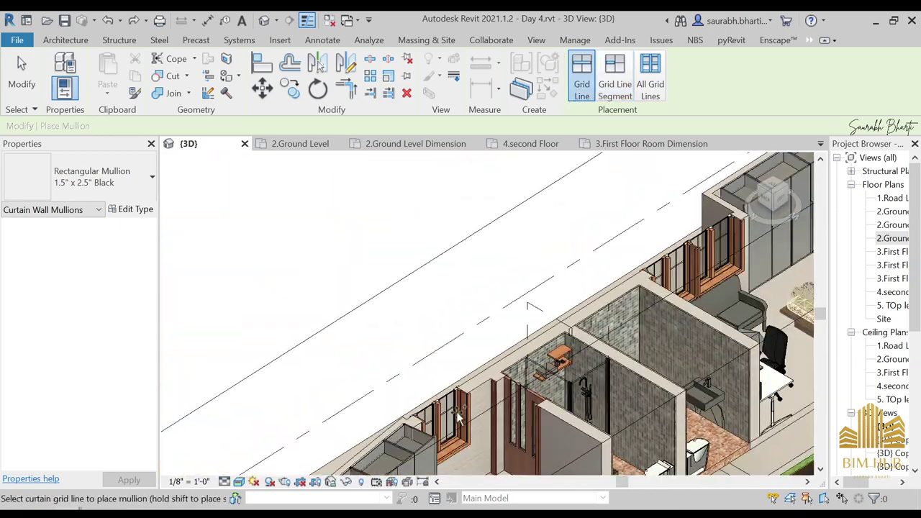
scroll(544, 404, up, 2)
shift+middle_drag(592, 386, 587, 453)
middle_drag(515, 338, 508, 413)
scroll(534, 390, up, 3)
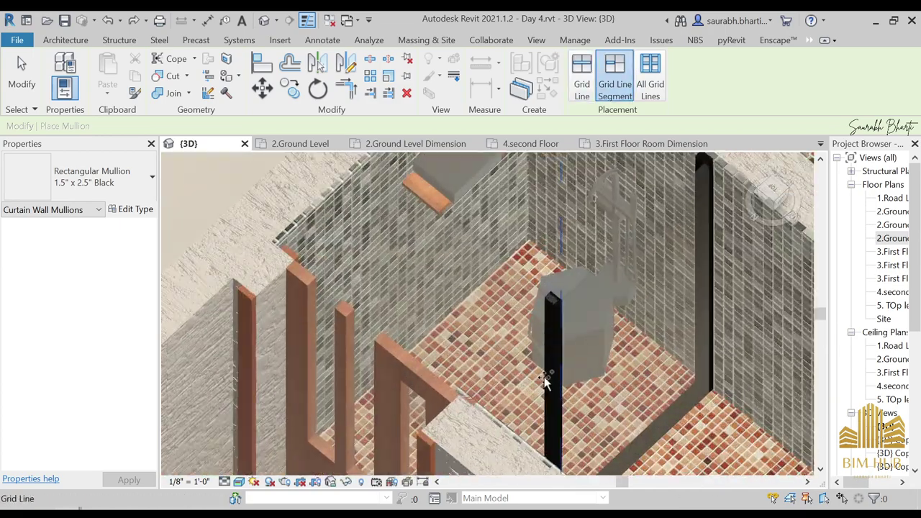
shift+middle_drag(545, 382, 698, 251)
middle_drag(697, 251, 192, 342)
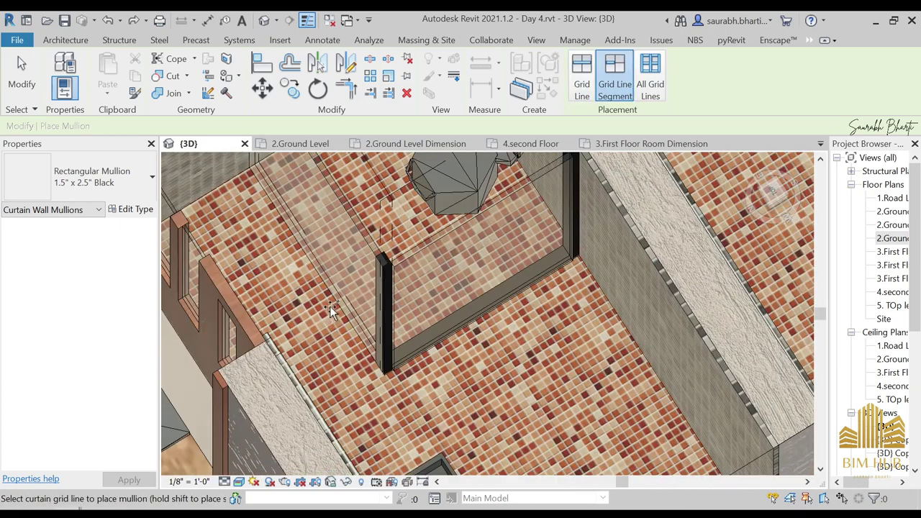
scroll(368, 320, down, 3)
shift+middle_drag(367, 322, 396, 302)
scroll(474, 355, down, 3)
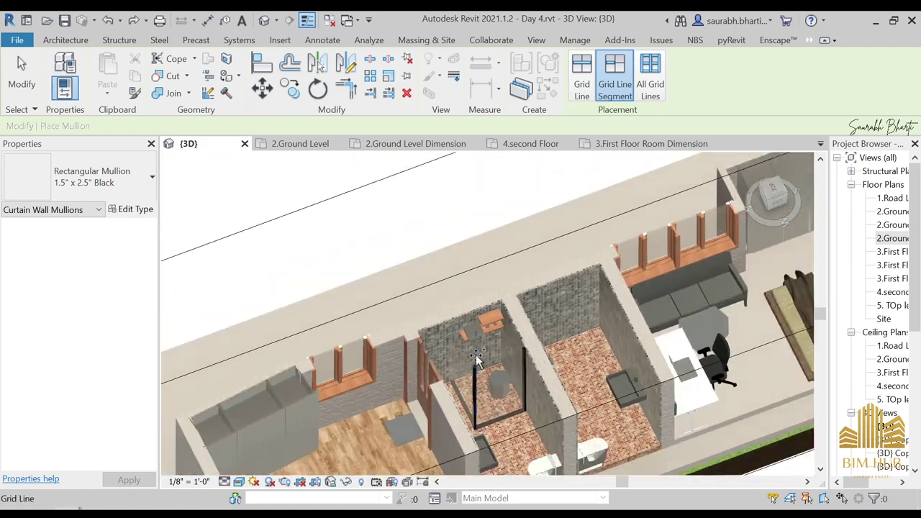
key(Escape)
key(Escape)
Raise the top face of the 3D view's section box slightly, working from the left side view
scroll(501, 366, down, 4)
shift+middle_drag(514, 363, 510, 302)
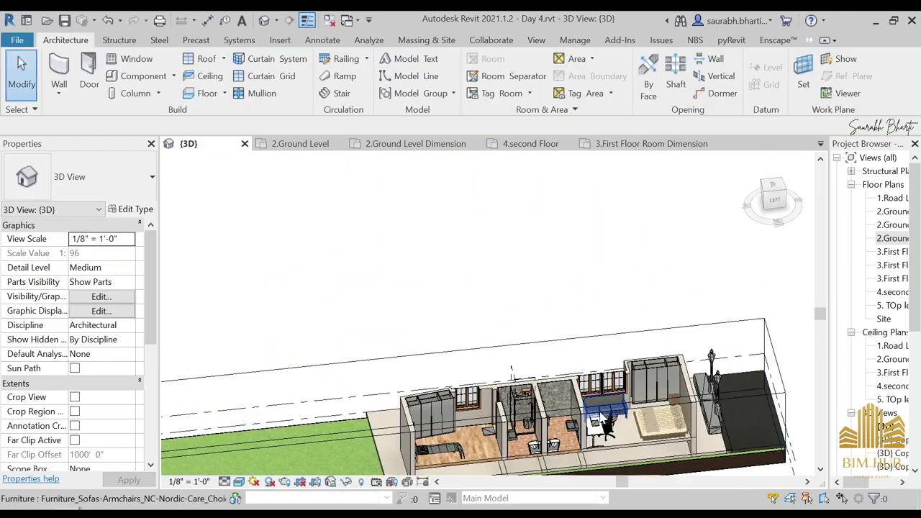
click(724, 405)
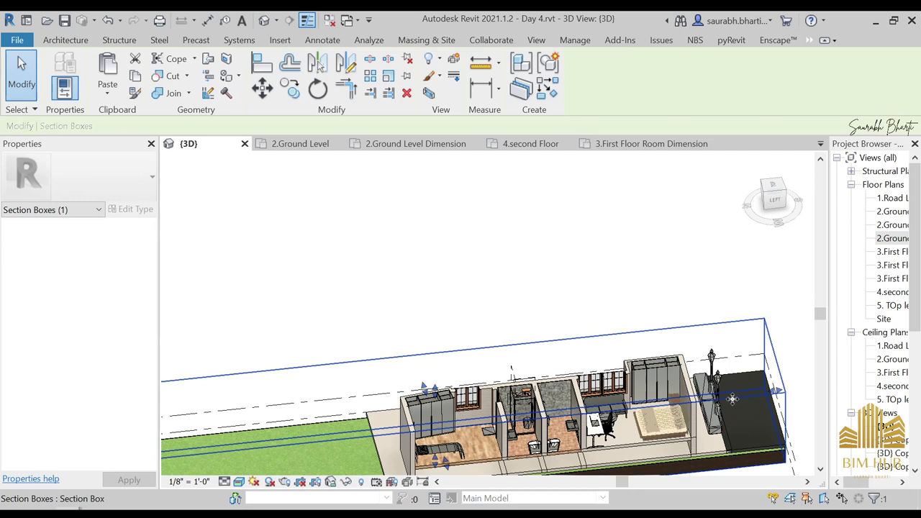
click(788, 196)
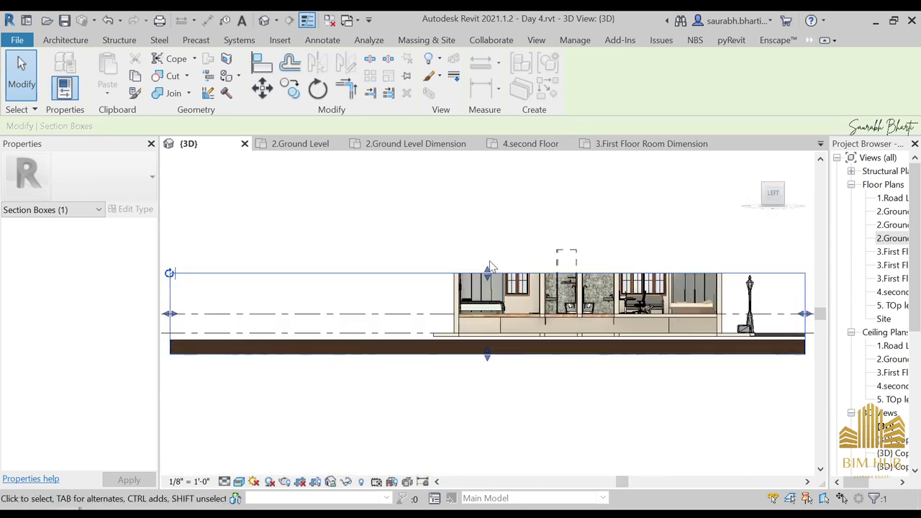
drag(488, 271, 485, 256)
Set the top offset of both shower curtain walls to -2' 0"
scroll(575, 266, up, 5)
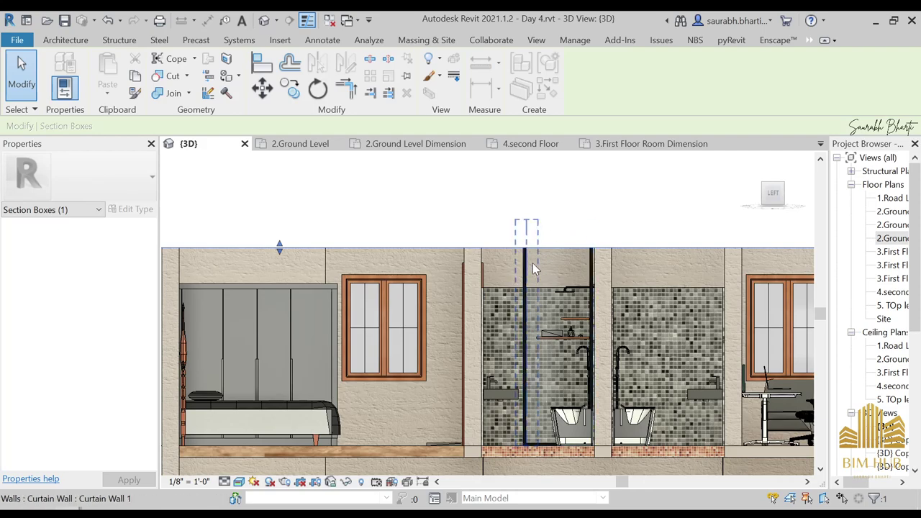
click(540, 268)
shift+middle_drag(540, 268, 515, 280)
ctrl+click(496, 271)
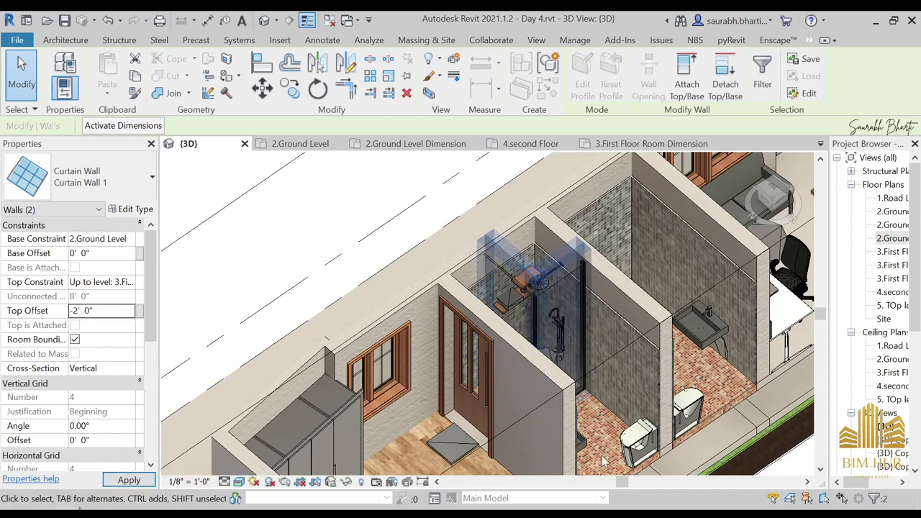
key(Escape)
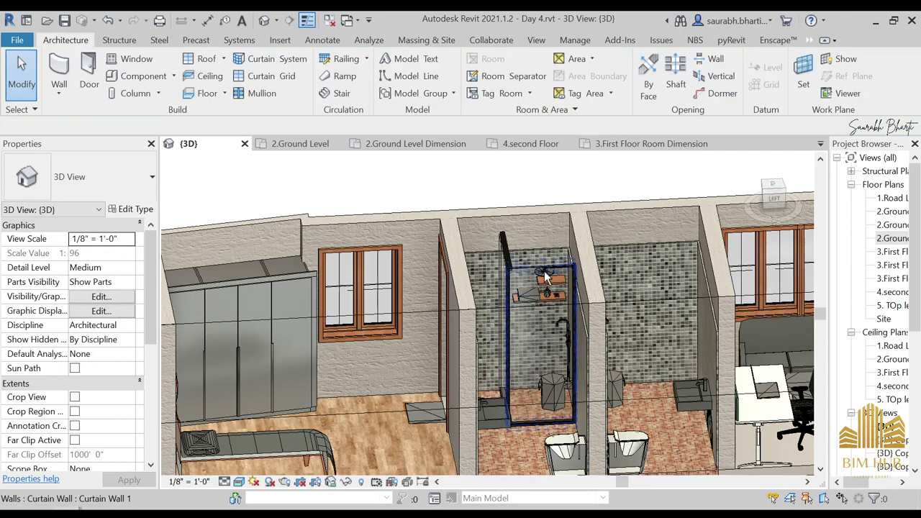
Try to delete the top mullion of the shower glass panel facing the bedroom door
scroll(534, 272, up, 5)
shift+middle_drag(536, 274, 484, 269)
click(271, 91)
key(Escape)
key(Escape)
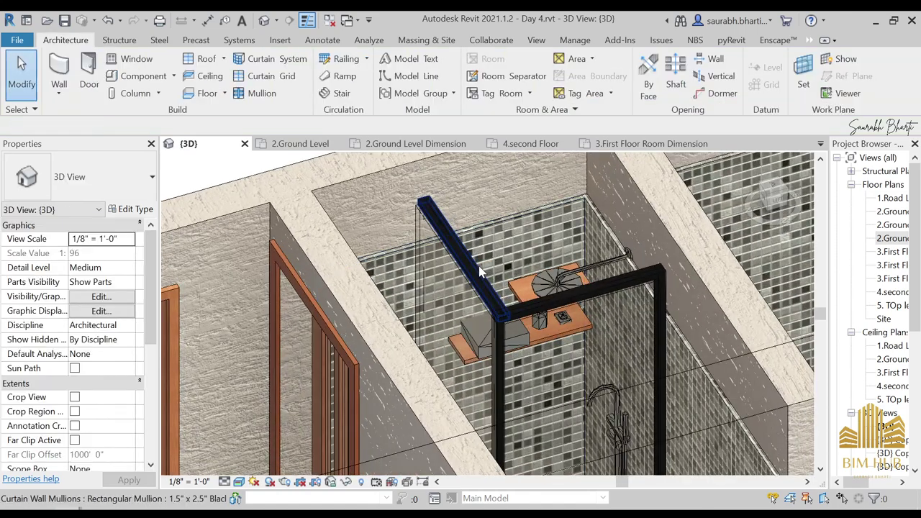
click(480, 272)
key(Delete)
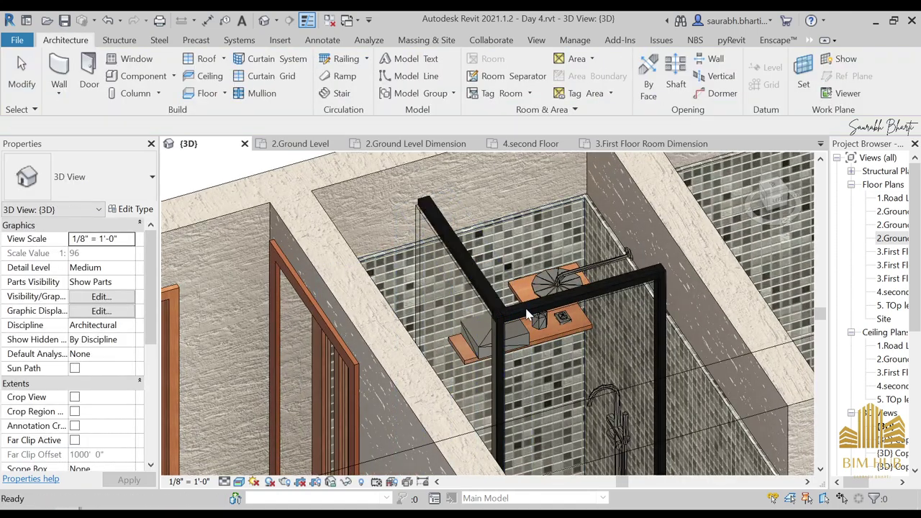
shift+middle_drag(497, 331, 586, 349)
click(563, 306)
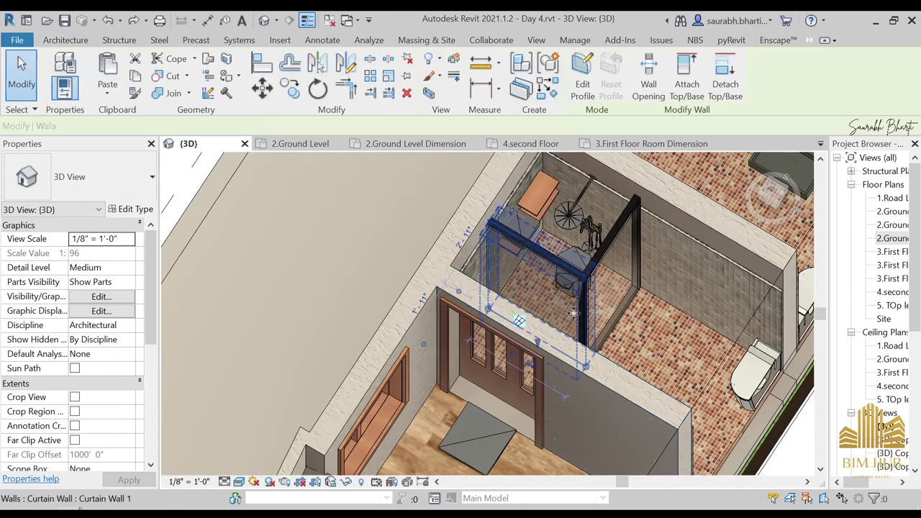
click(80, 193)
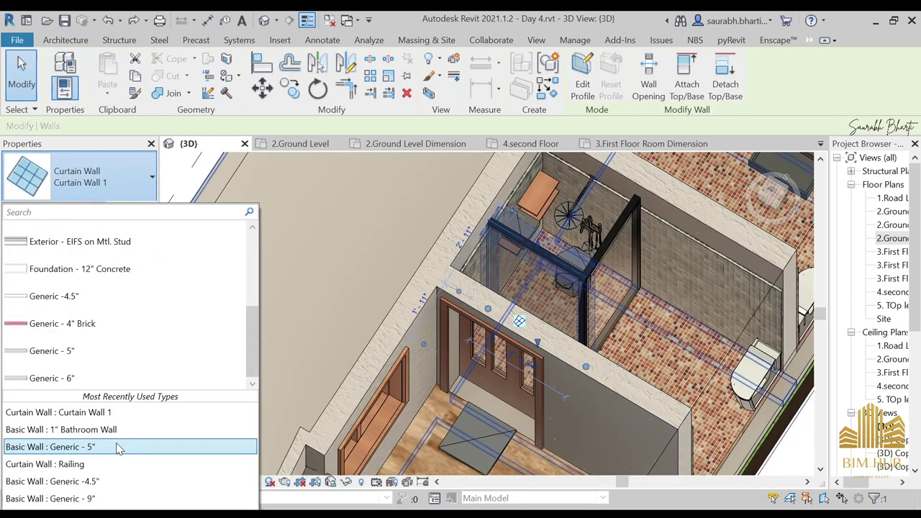
click(523, 333)
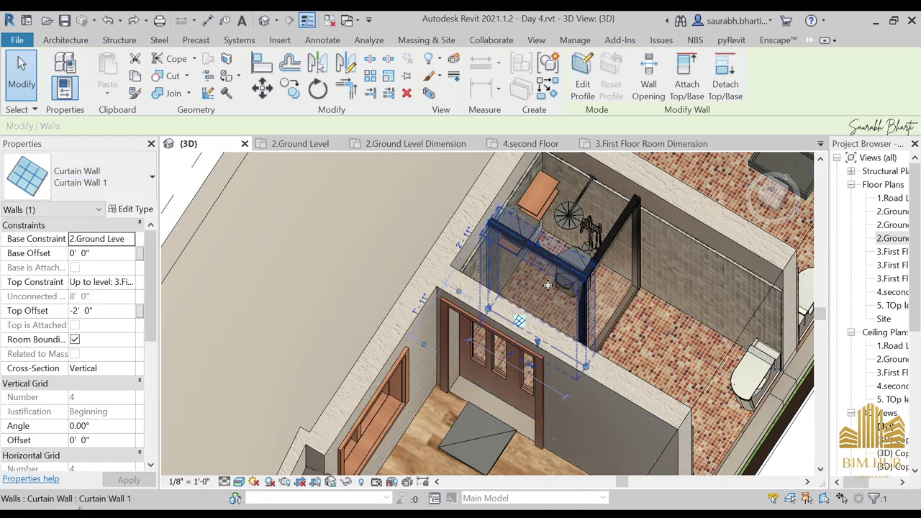
key(Escape)
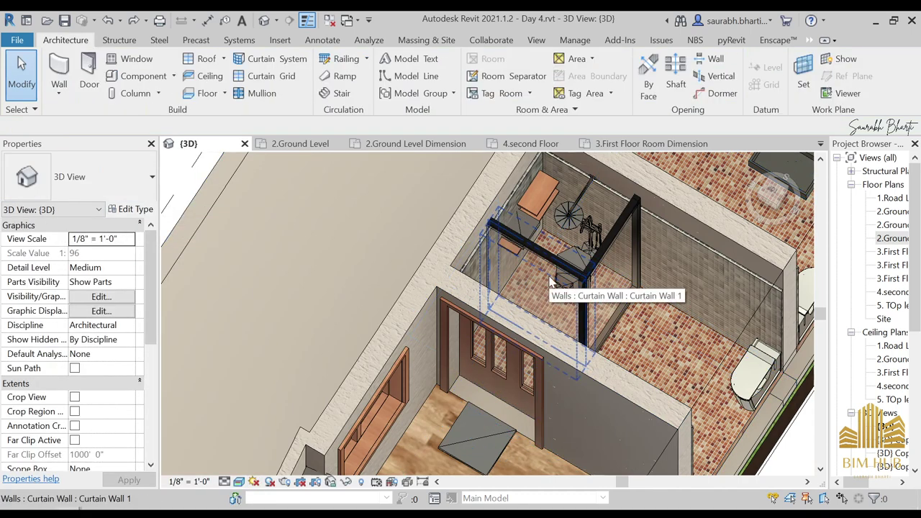
Change the glazed panel of the shower wall beside the bedroom door to the M_Door-Curtain-Wall-Double-Storefront type
key(Tab)
click(551, 282)
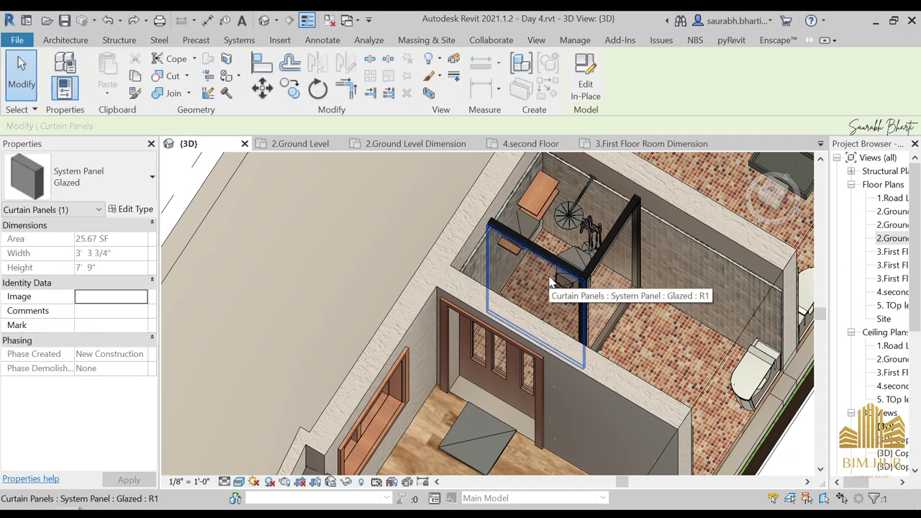
click(72, 177)
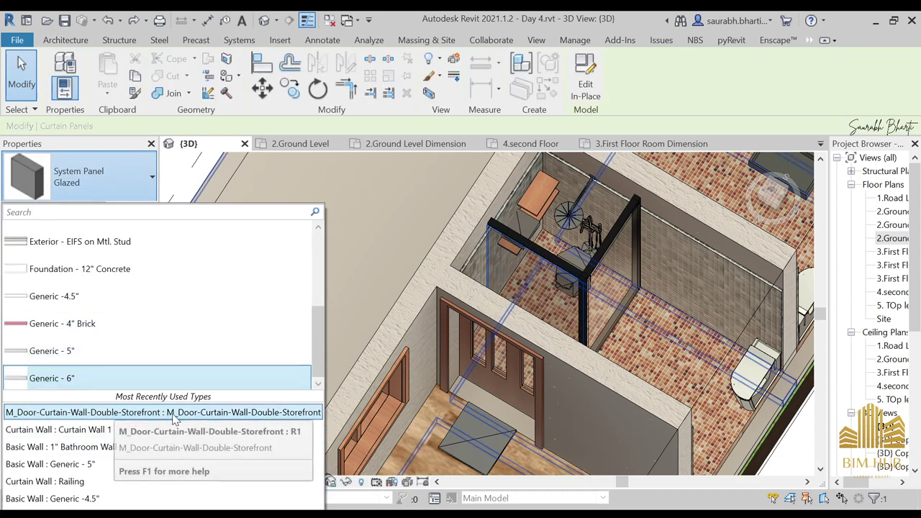
click(117, 413)
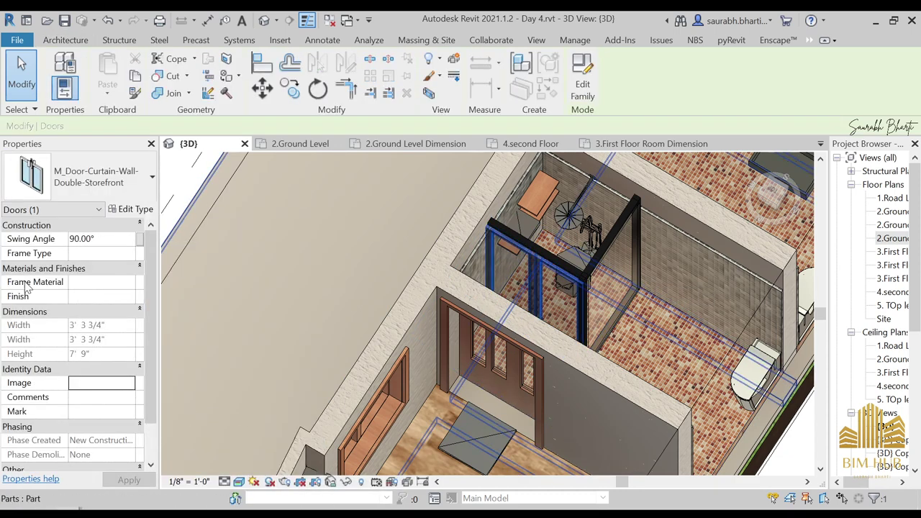
Try replacing the shower's double storefront door panel with Curtain Wall 1, and restore the door
shift+middle_drag(647, 342, 540, 304)
key(Escape)
click(540, 302)
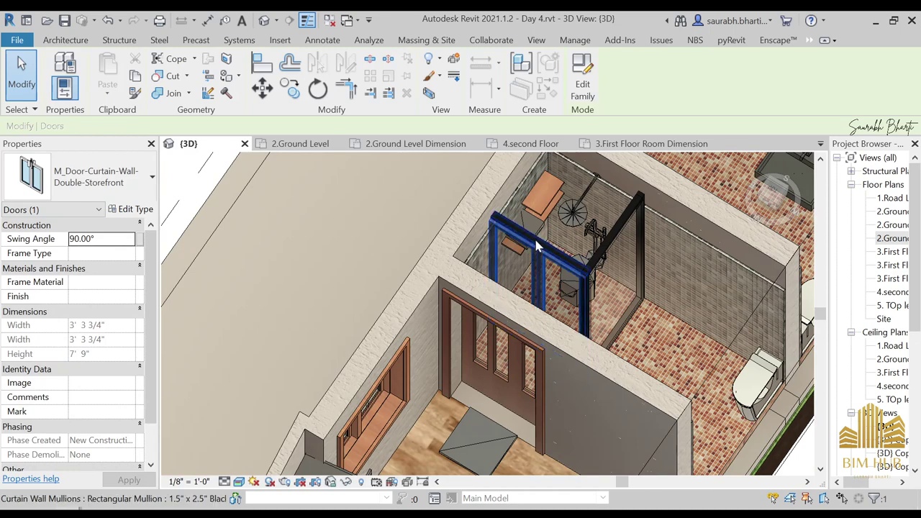
click(93, 180)
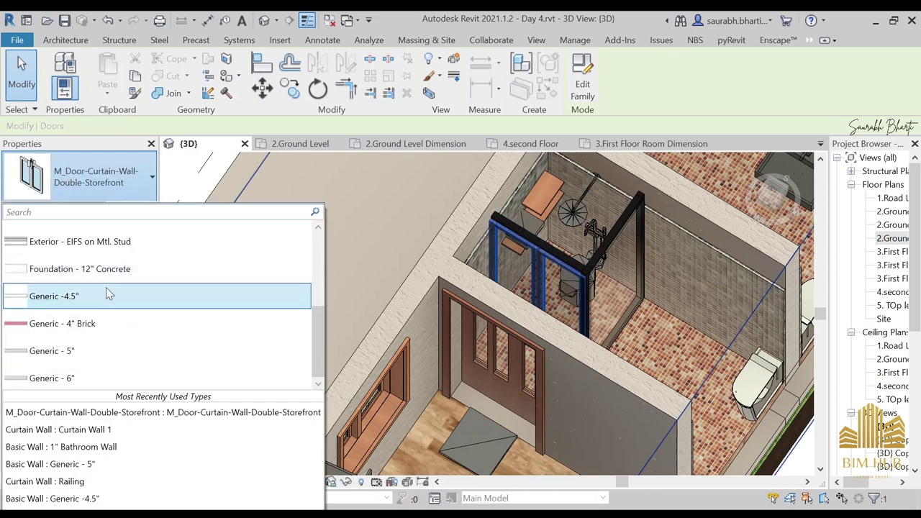
click(131, 430)
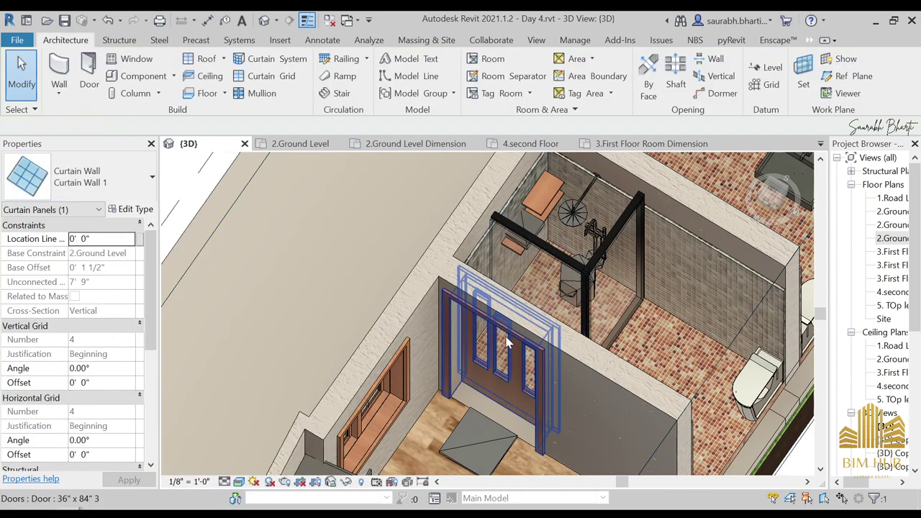
key(Escape)
shift+middle_drag(618, 331, 637, 368)
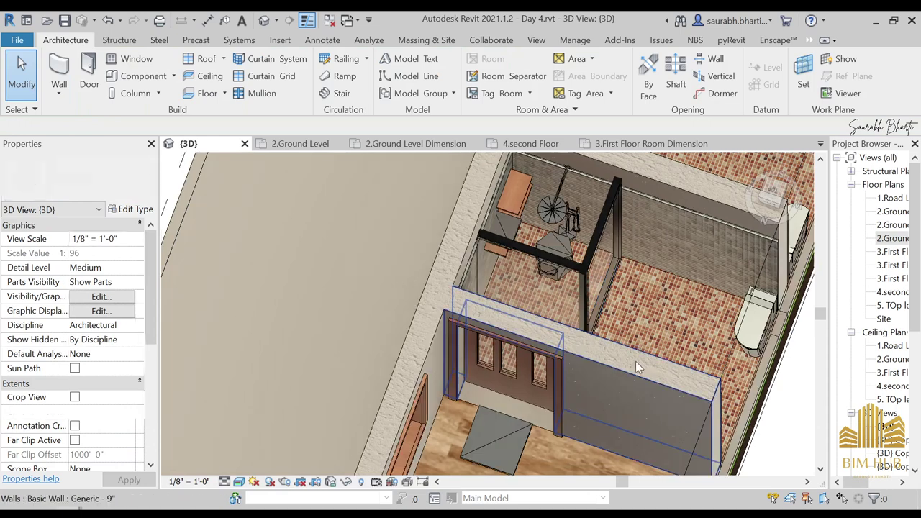
click(559, 279)
key(Escape)
Open the shower's double storefront door family for editing and examine its frame extrusion and family type parameters
click(522, 271)
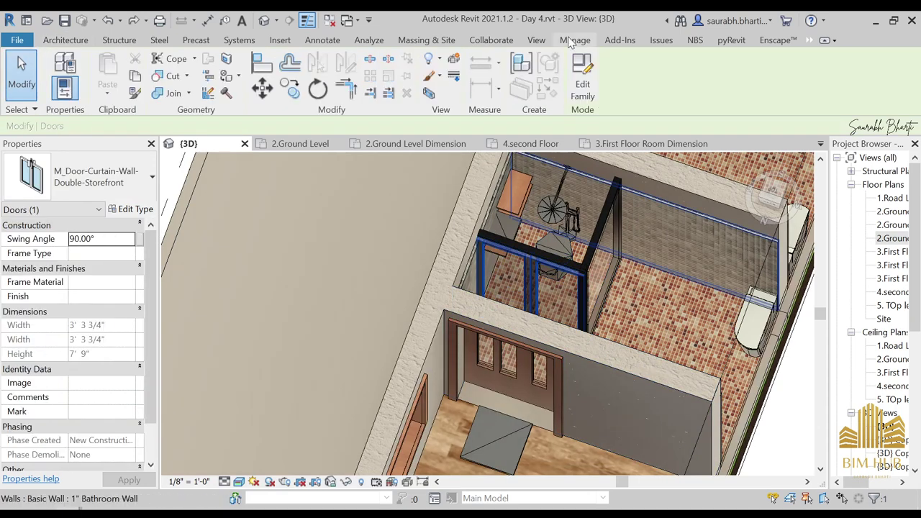
click(576, 90)
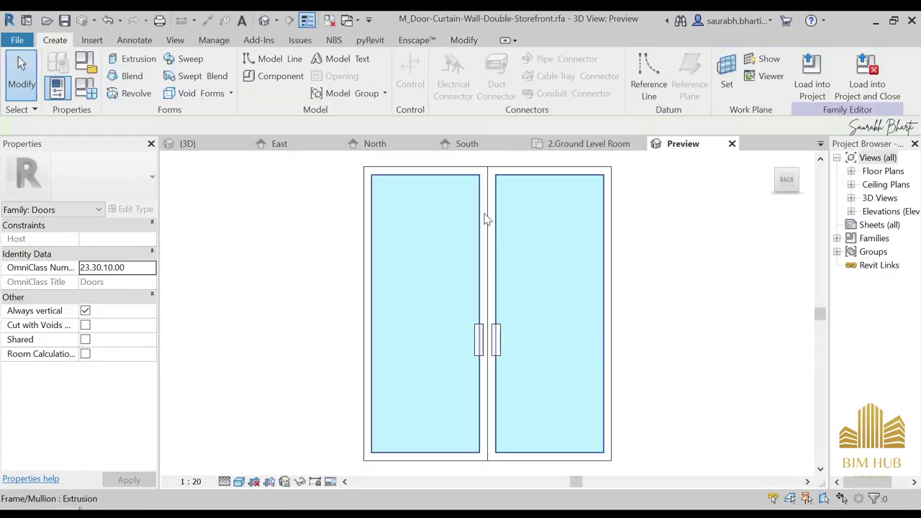
click(491, 192)
key(Escape)
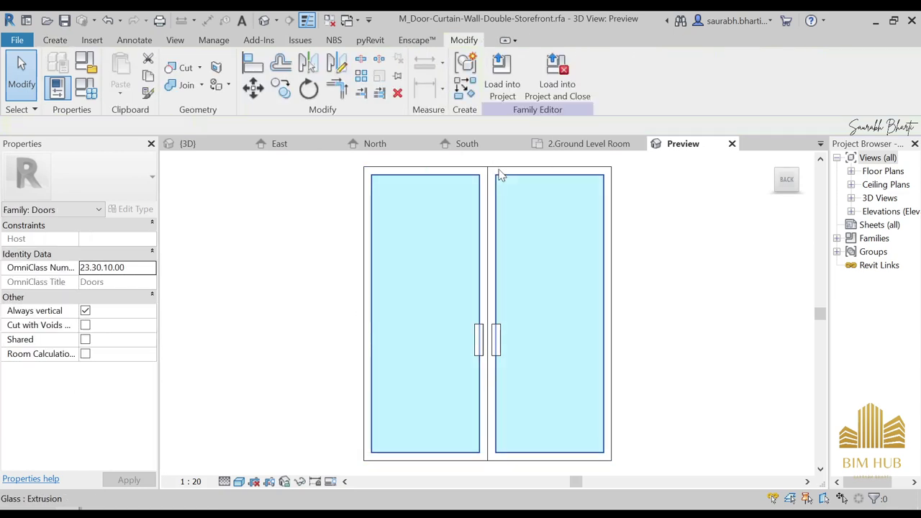
shift+middle_drag(485, 193, 476, 213)
click(484, 224)
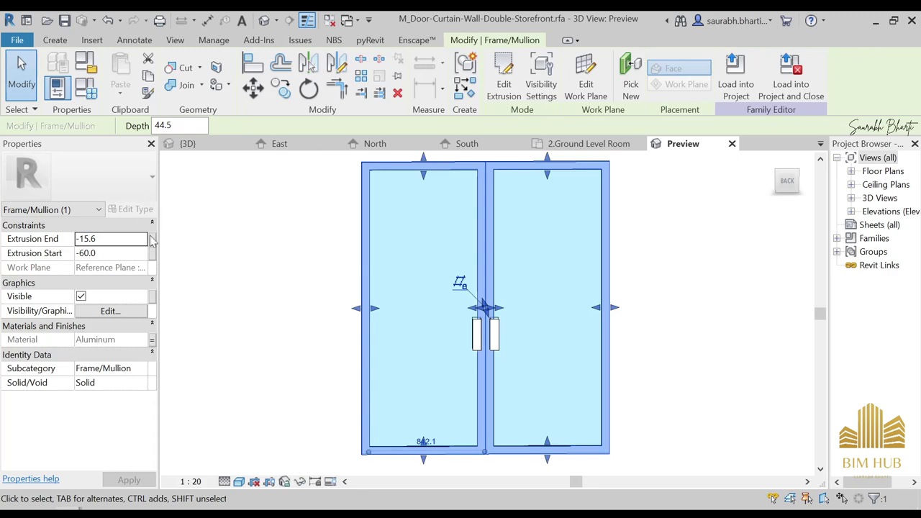
click(86, 87)
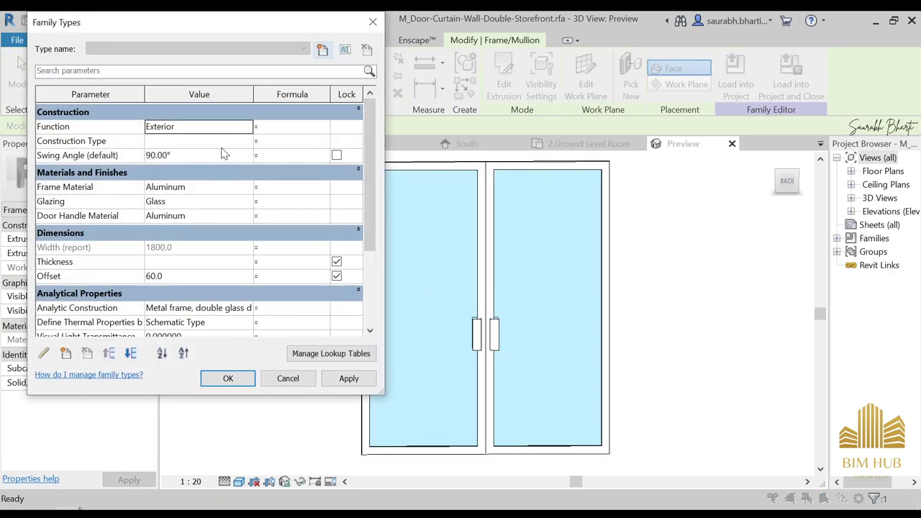
key(Escape)
key(Escape)
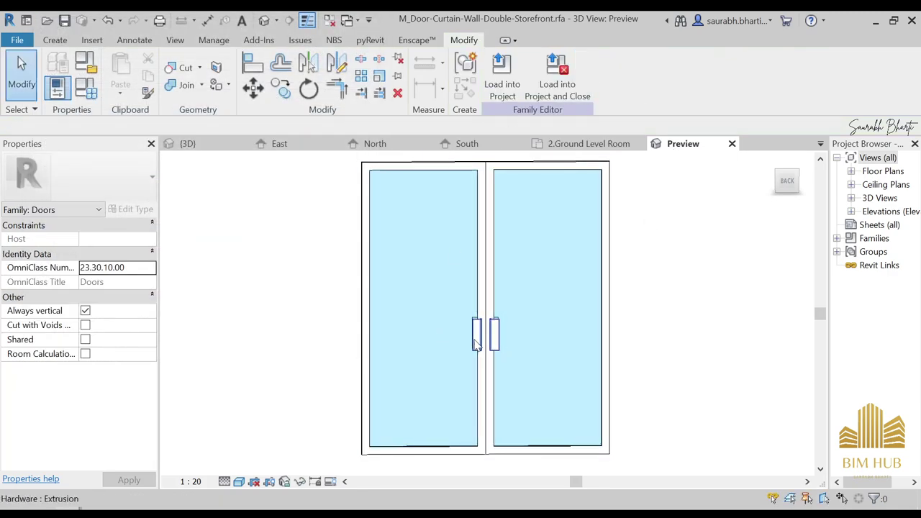
Load the door family into Day 4.rvt and close it, overwriting the existing version
click(556, 78)
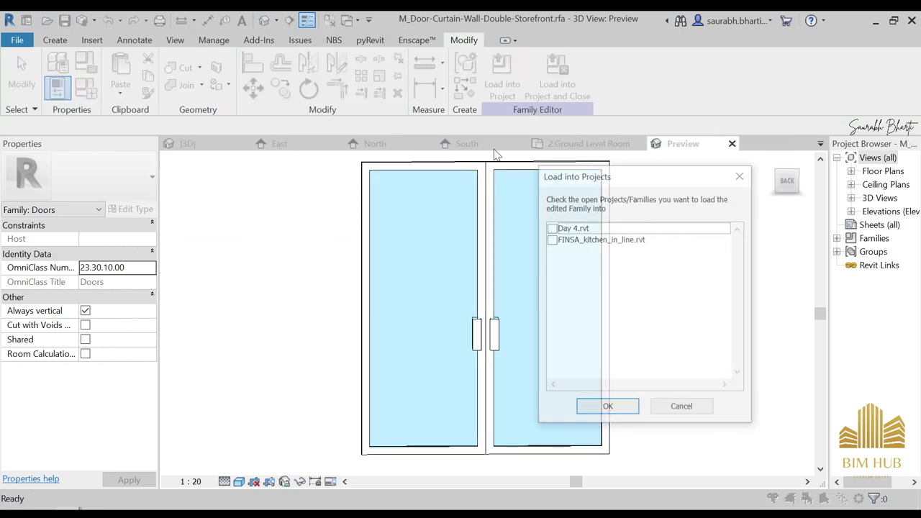
click(608, 408)
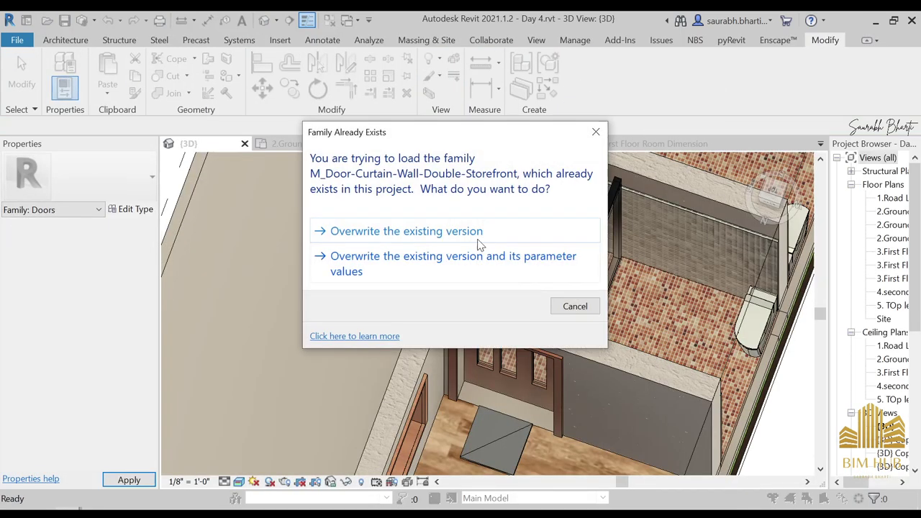
click(465, 234)
Set the Frame Material of the shower's double storefront door type to 1.Aluminium black
scroll(535, 270, up, 2)
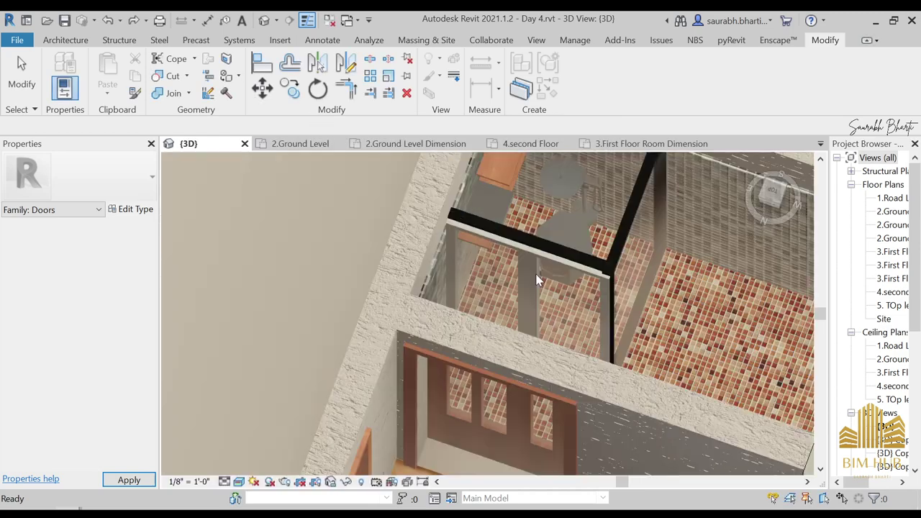
click(531, 274)
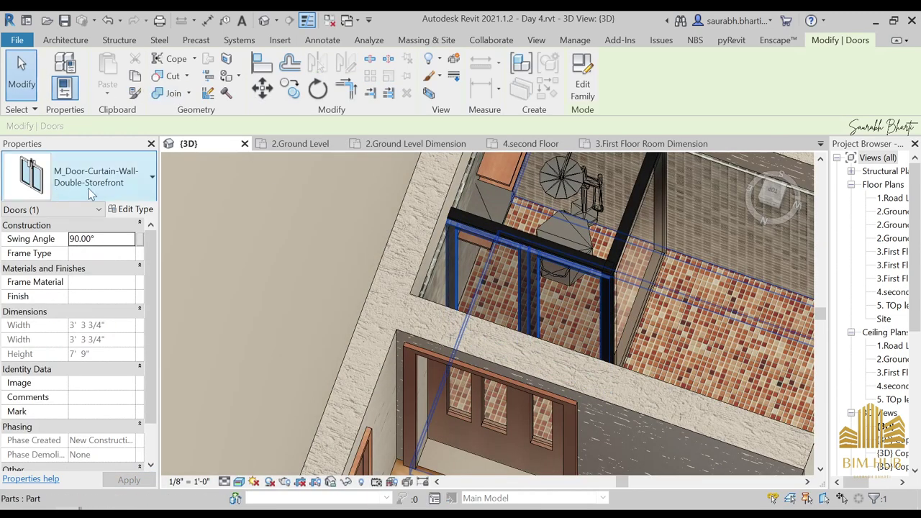
click(130, 209)
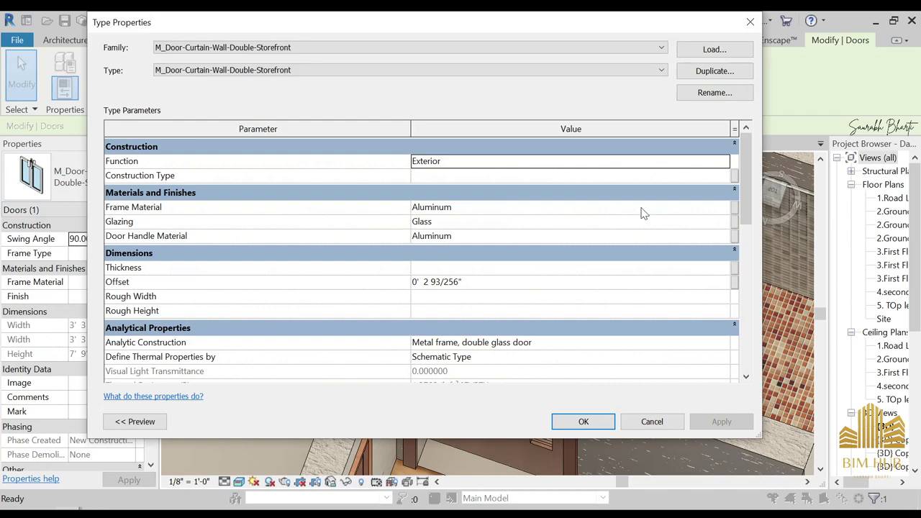
click(724, 207)
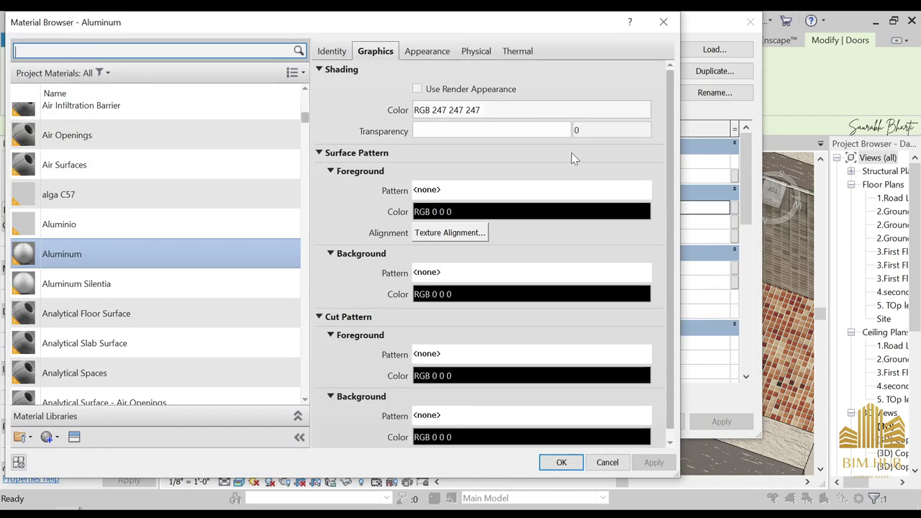
scroll(130, 173, up, 5)
scroll(103, 145, up, 2)
double_click(103, 146)
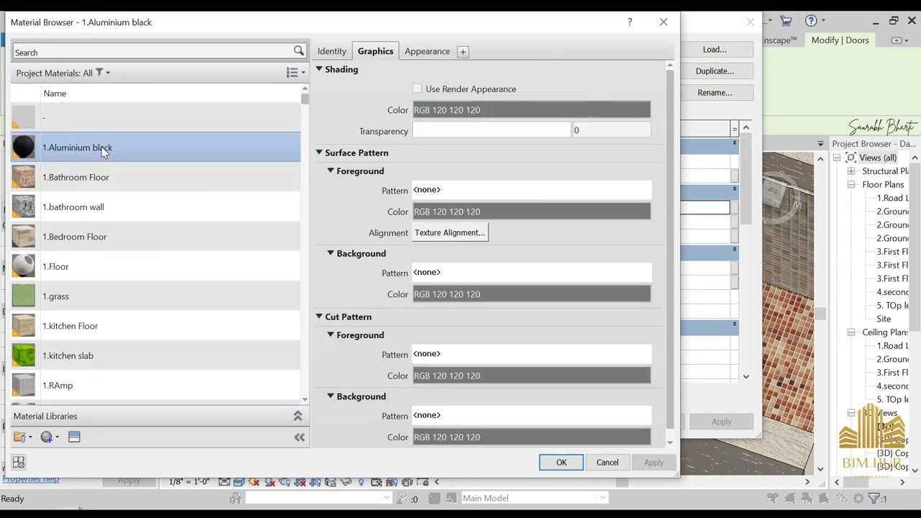
click(583, 422)
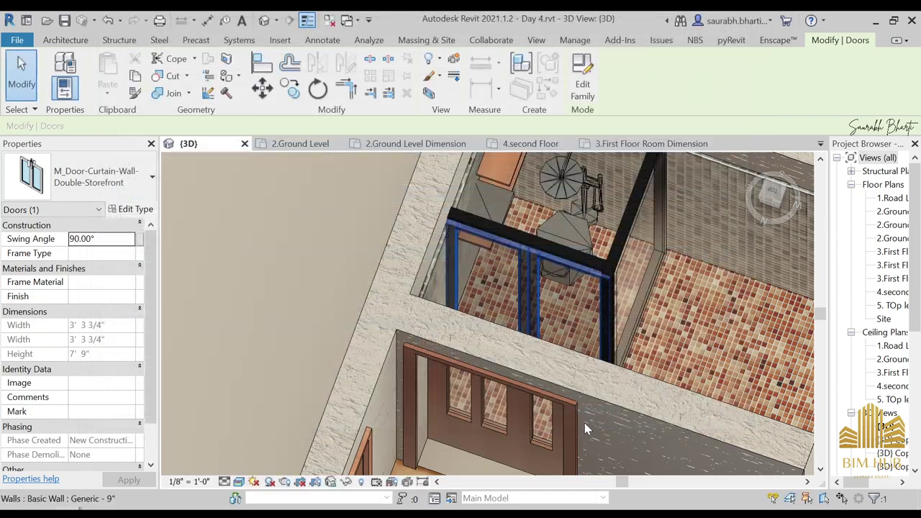
key(Escape)
Extend the 3D view's section box sideways from the bathroom strip until it encloses the whole ground-floor house and its plot
shift+middle_drag(554, 353, 521, 373)
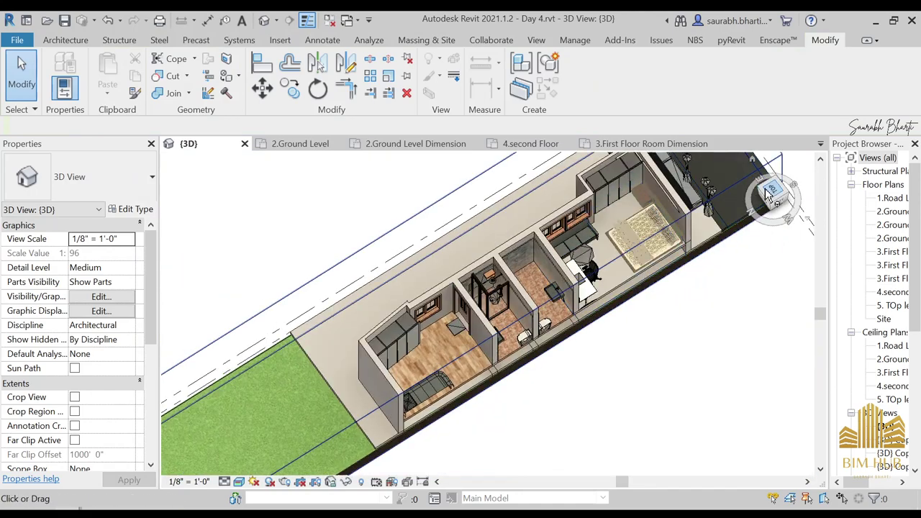
click(776, 192)
click(490, 297)
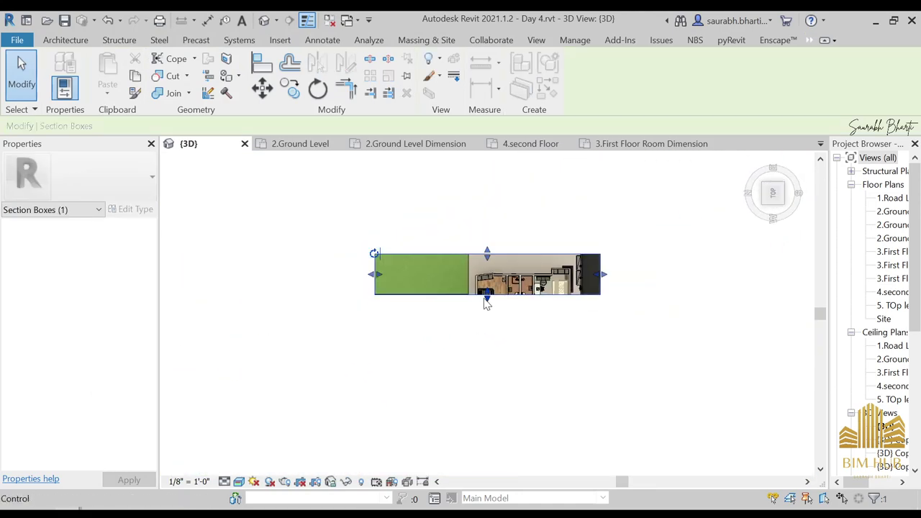
click(472, 298)
click(465, 296)
drag(488, 304, 501, 388)
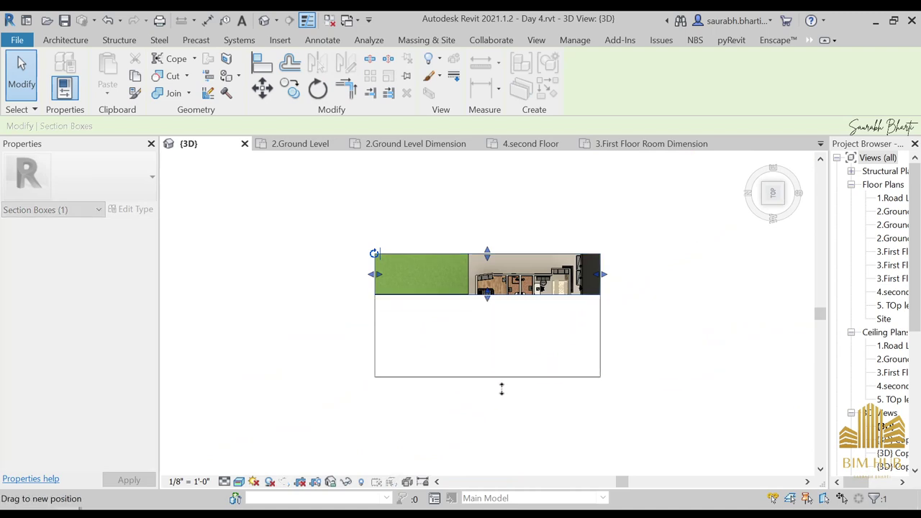
drag(503, 427, 503, 428)
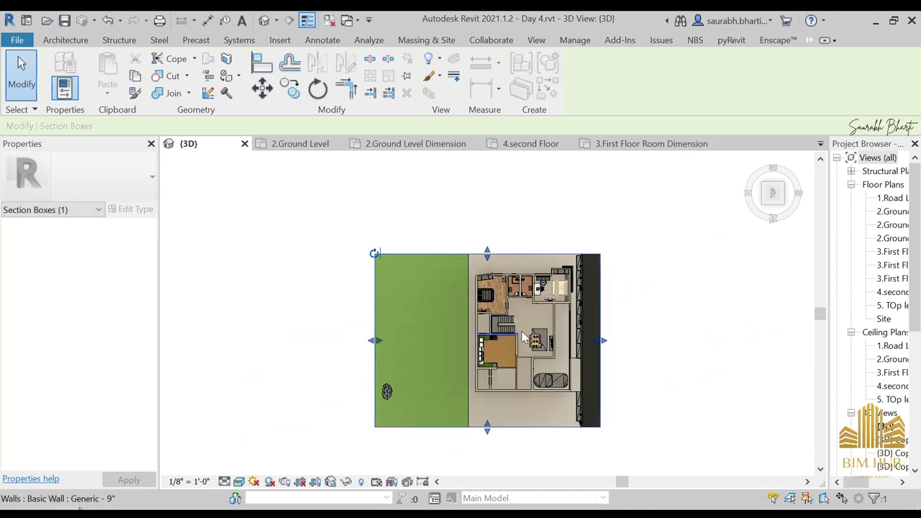
shift+middle_drag(601, 399, 607, 371)
drag(603, 361, 660, 337)
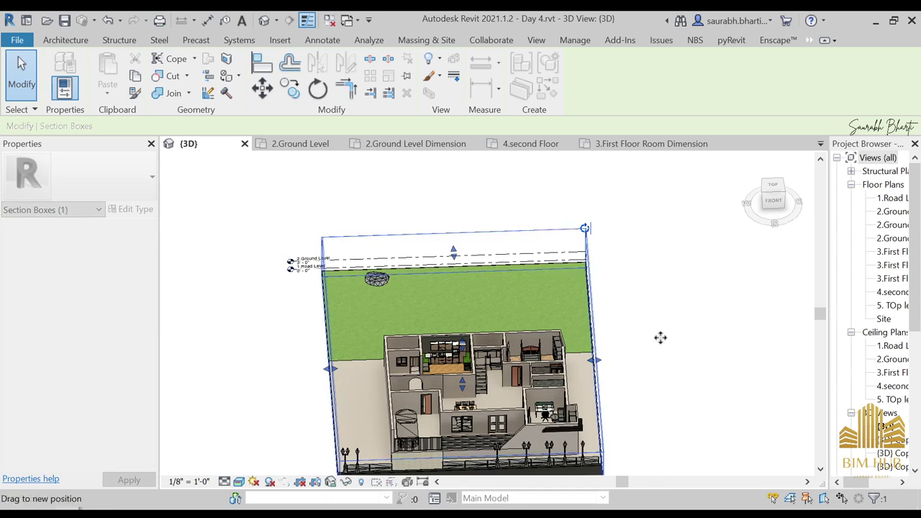
Raise the top of the section box above the 5. TOp level so the full height of the house is included
click(774, 202)
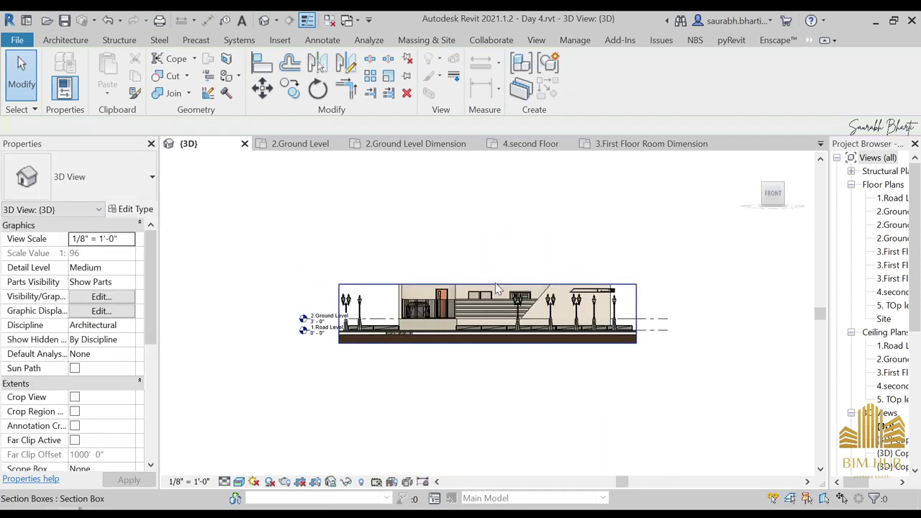
click(495, 285)
scroll(495, 284, up, 2)
drag(496, 147, 487, 282)
middle_drag(494, 206, 487, 282)
scroll(487, 270, down, 2)
drag(487, 282, 491, 228)
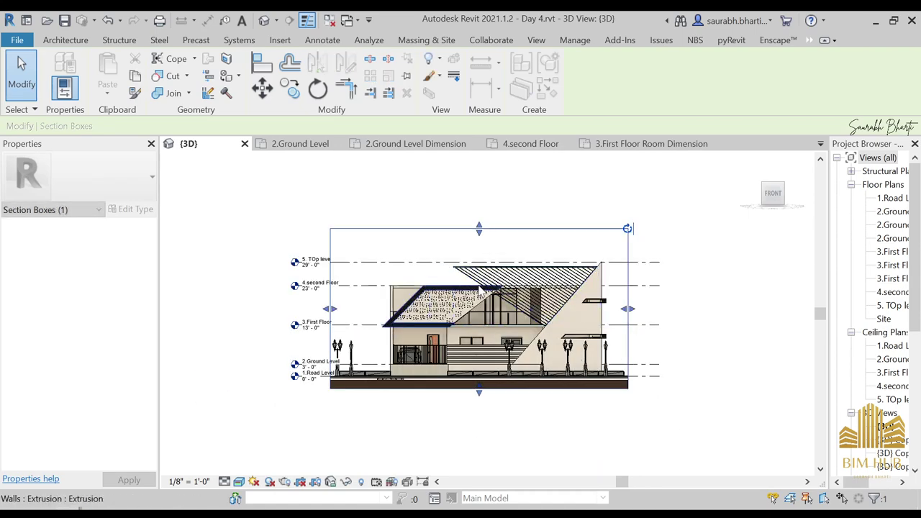
Examine the first-floor terrace behind the perforated facade frame and the mullions of its storefront curtain wall
scroll(480, 292, up, 3)
shift+middle_drag(481, 294, 446, 238)
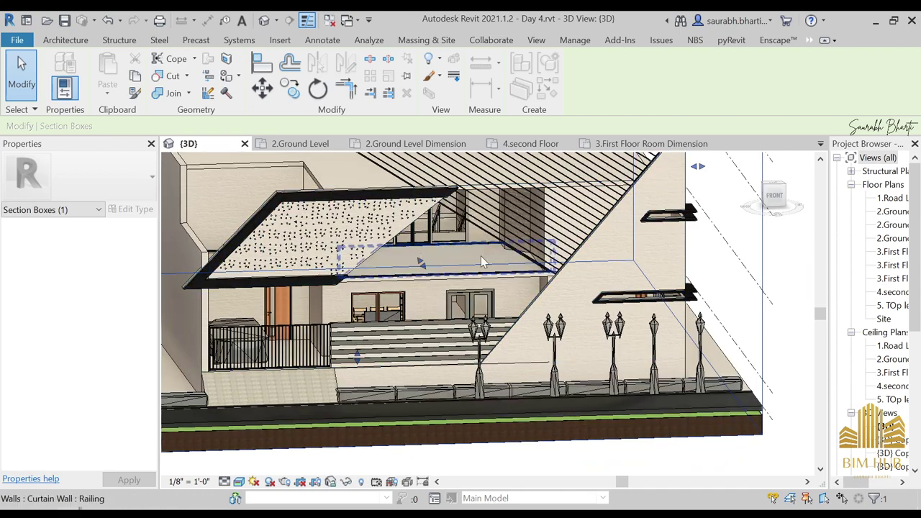
scroll(464, 256, up, 5)
scroll(464, 260, down, 4)
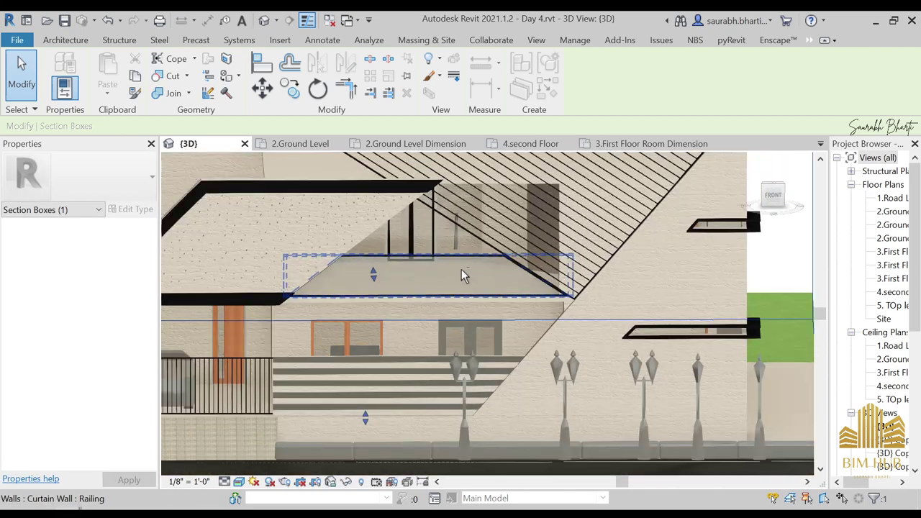
shift+middle_drag(461, 269, 472, 291)
scroll(470, 285, up, 2)
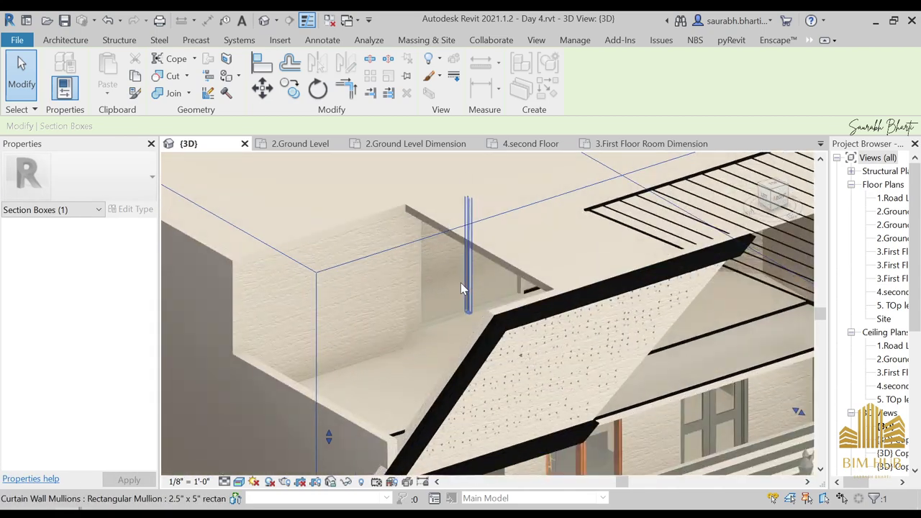
click(469, 288)
key(Escape)
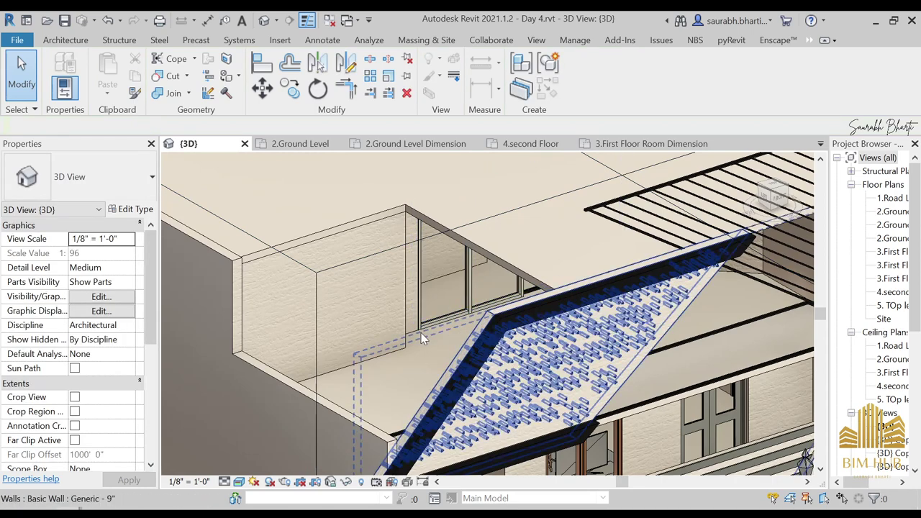
scroll(431, 322, up, 2)
scroll(434, 322, up, 2)
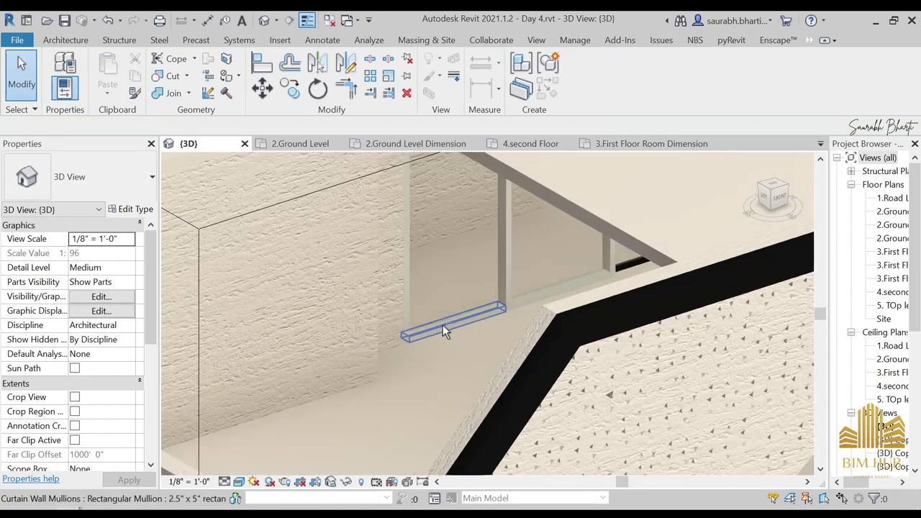
shift+middle_drag(442, 328, 534, 310)
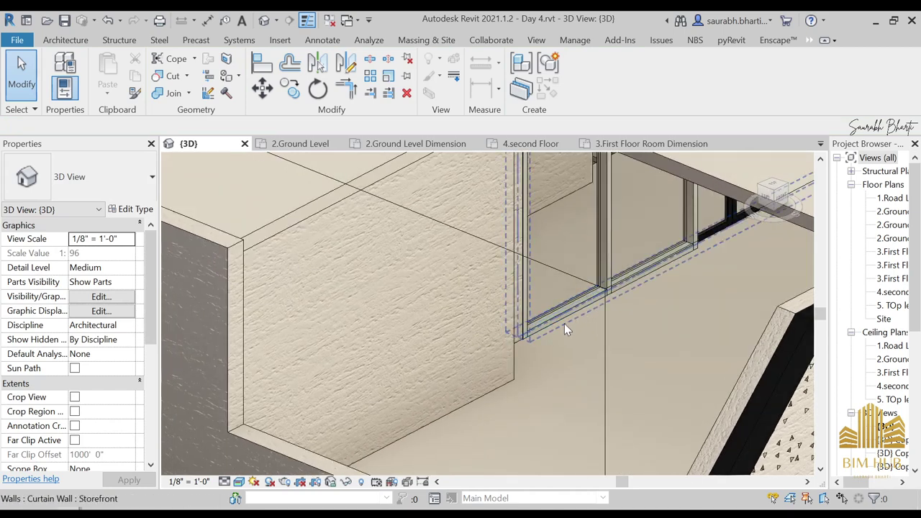
Inspect the first-floor storefront curtain wall and the type parameters of its vertical mullion
click(564, 323)
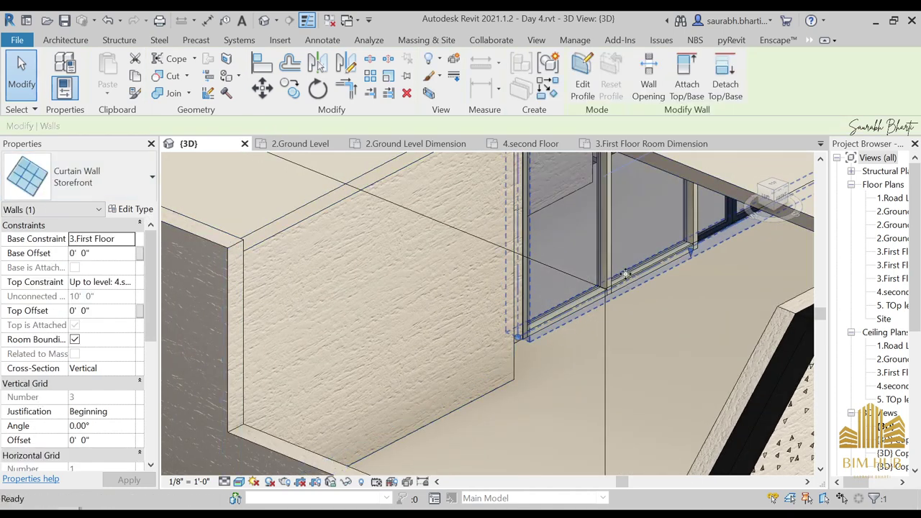
key(Escape)
click(607, 236)
key(Escape)
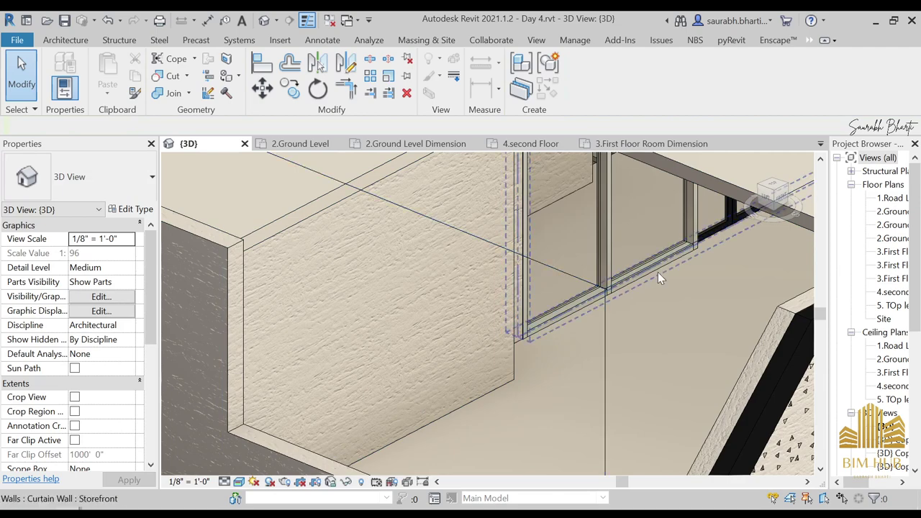
key(Tab)
key(Tab)
click(658, 271)
key(Escape)
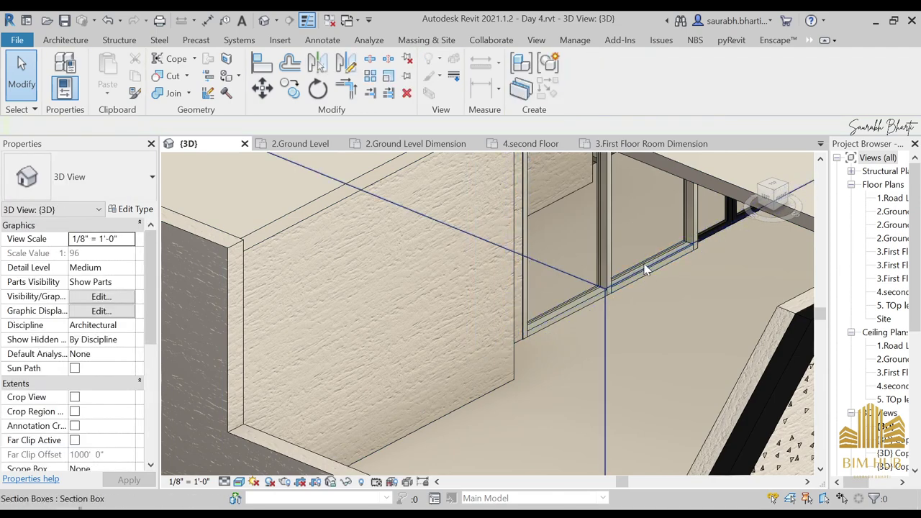
click(606, 253)
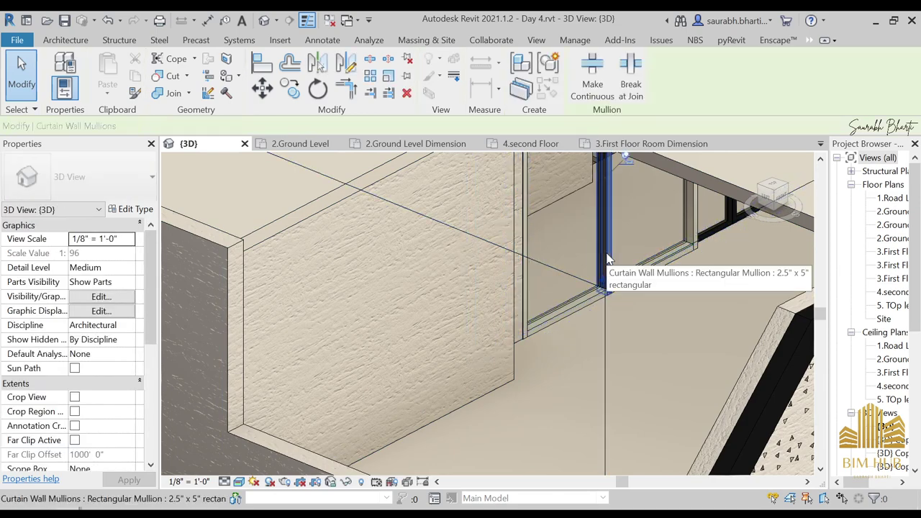
click(135, 210)
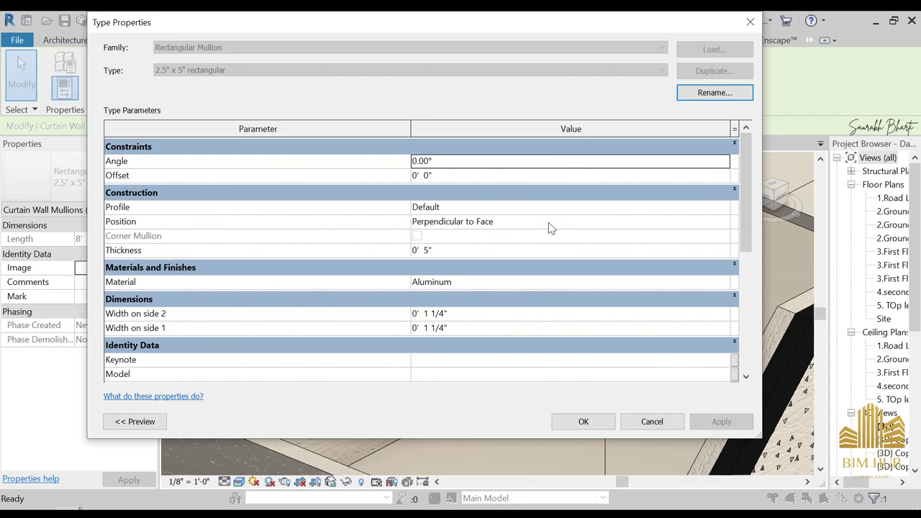
key(Escape)
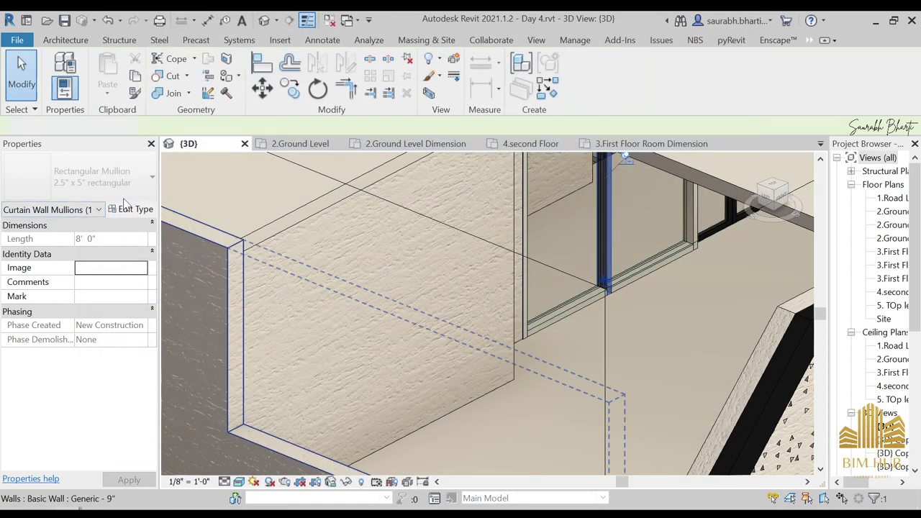
key(Escape)
Set the material of the 2.5" x 5" rectangular mullion type to 1.Aluminium black
click(66, 41)
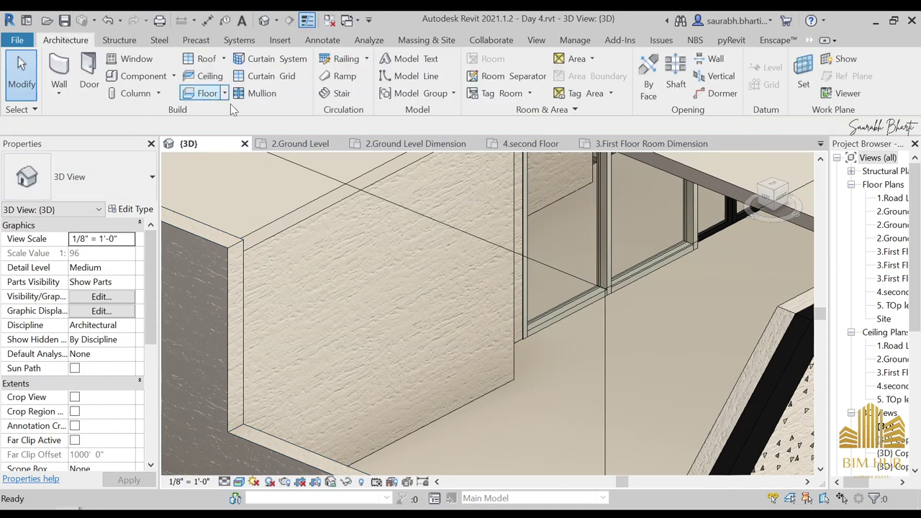
click(256, 93)
click(126, 185)
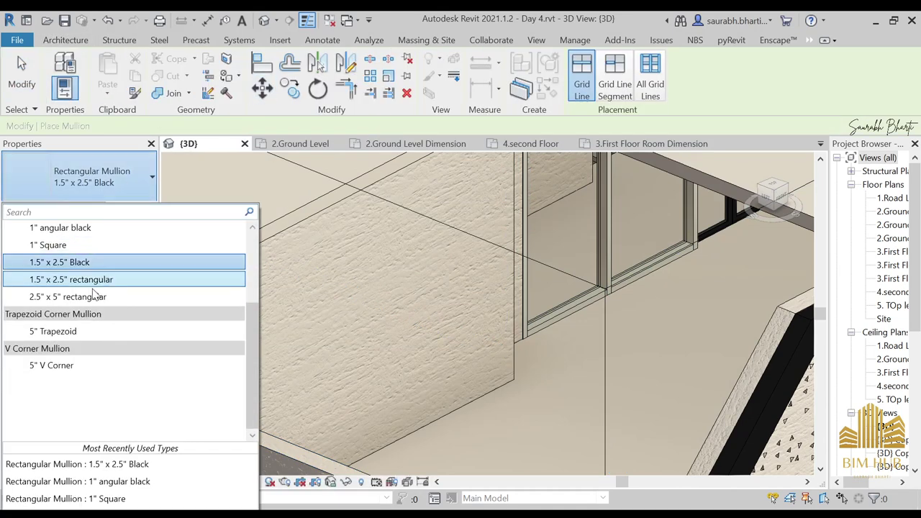
click(86, 298)
click(130, 210)
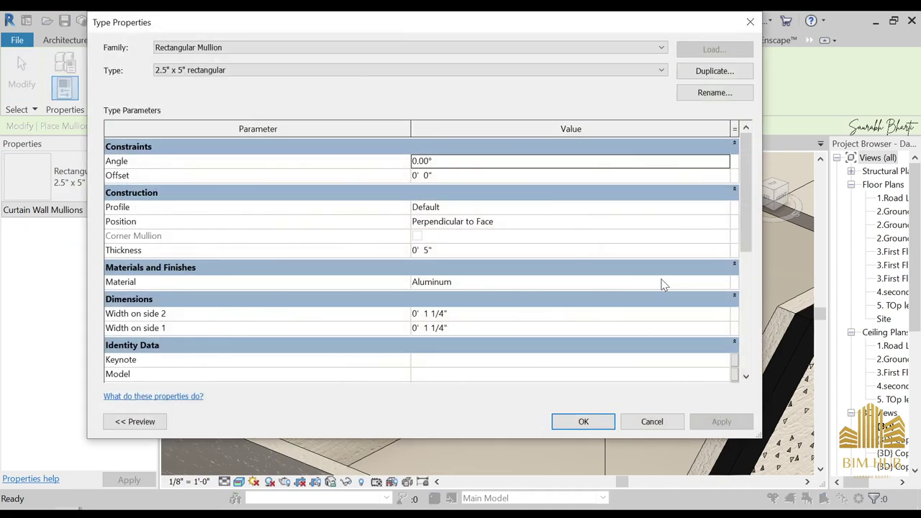
click(724, 282)
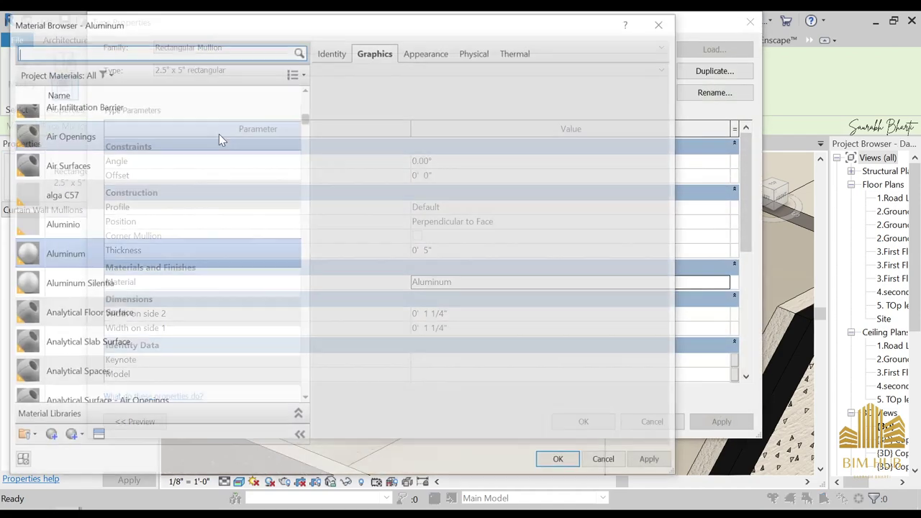
scroll(108, 157, up, 5)
click(108, 157)
click(561, 462)
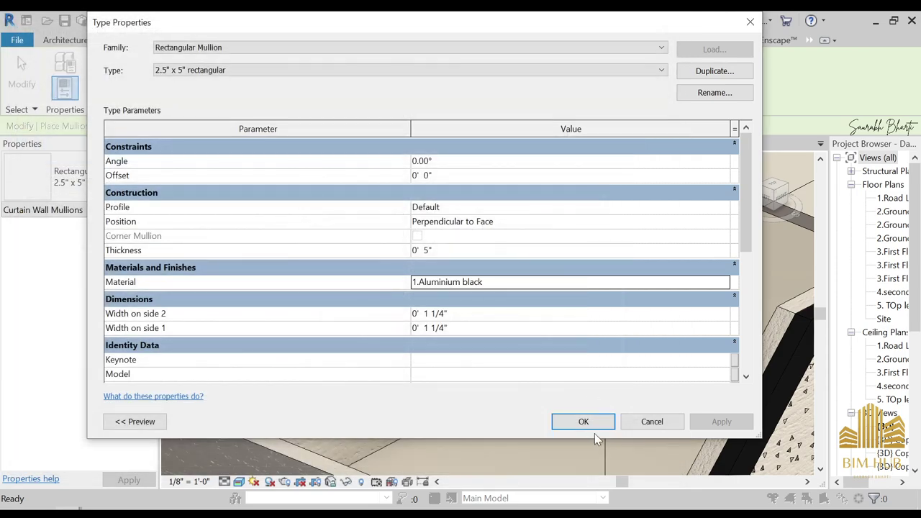
click(591, 423)
key(Escape)
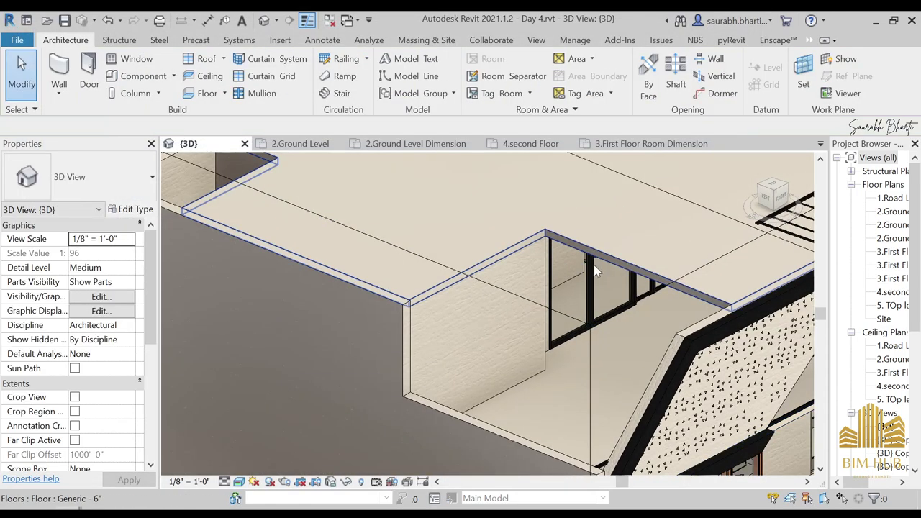
Stretch the section box east and west of the house in top view to take in the neighbouring buildings
scroll(593, 274, down, 4)
shift+middle_drag(592, 306, 565, 313)
scroll(563, 275, down, 2)
scroll(565, 313, down, 2)
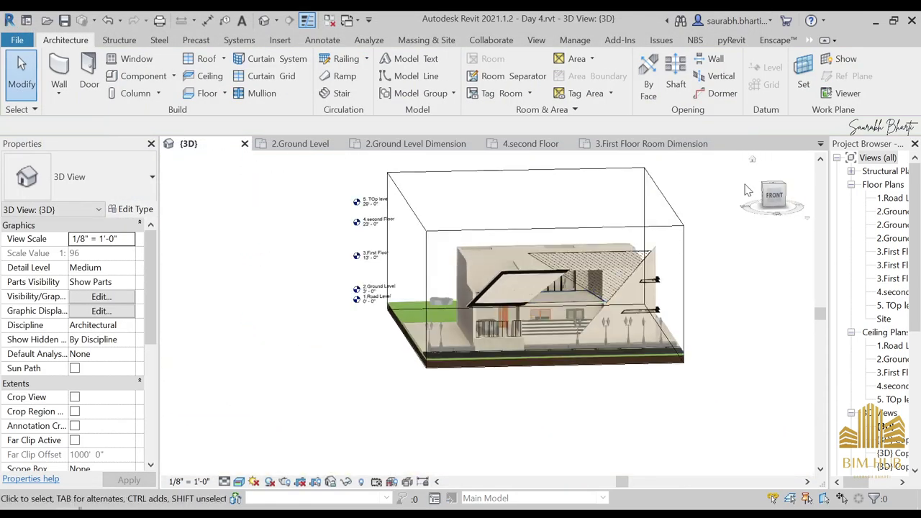
mouse_move(772, 184)
mouse_down()
mouse_move(766, 214)
mouse_move(777, 190)
mouse_up()
click(777, 188)
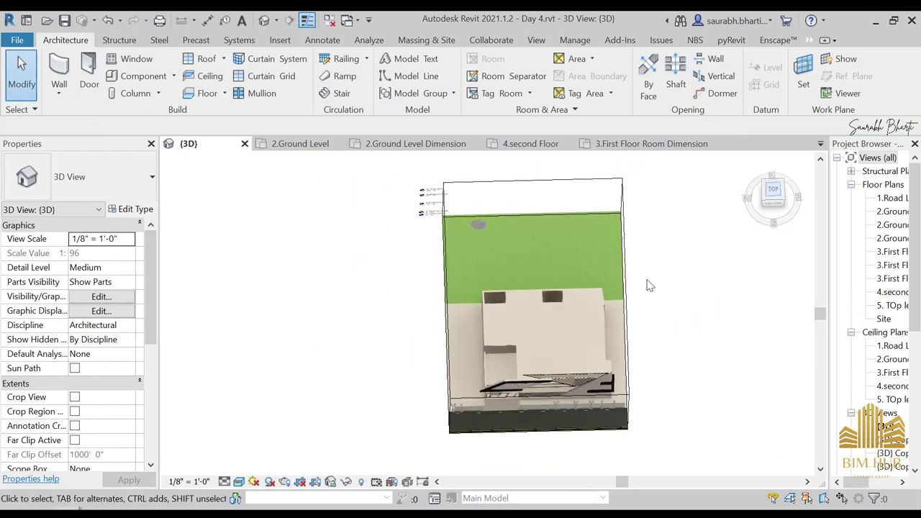
click(568, 291)
drag(568, 314, 771, 313)
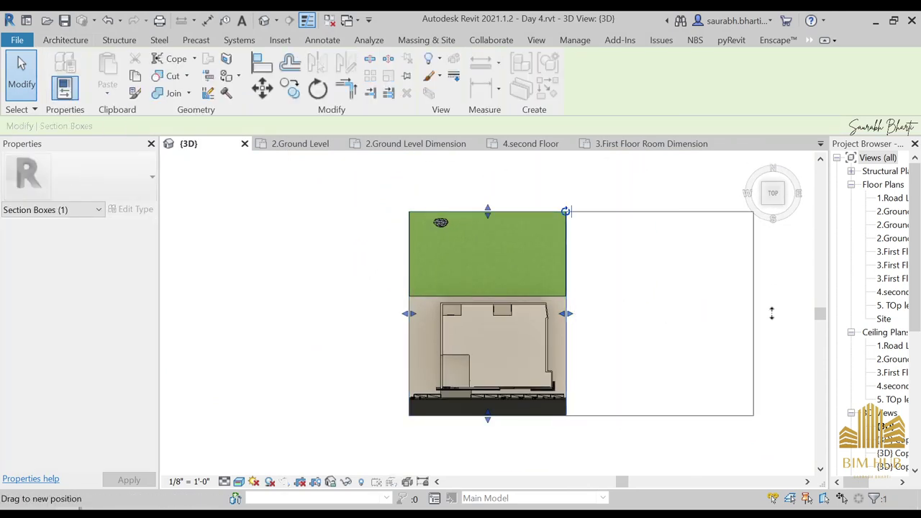
scroll(574, 306, down, 2)
drag(490, 304, 304, 285)
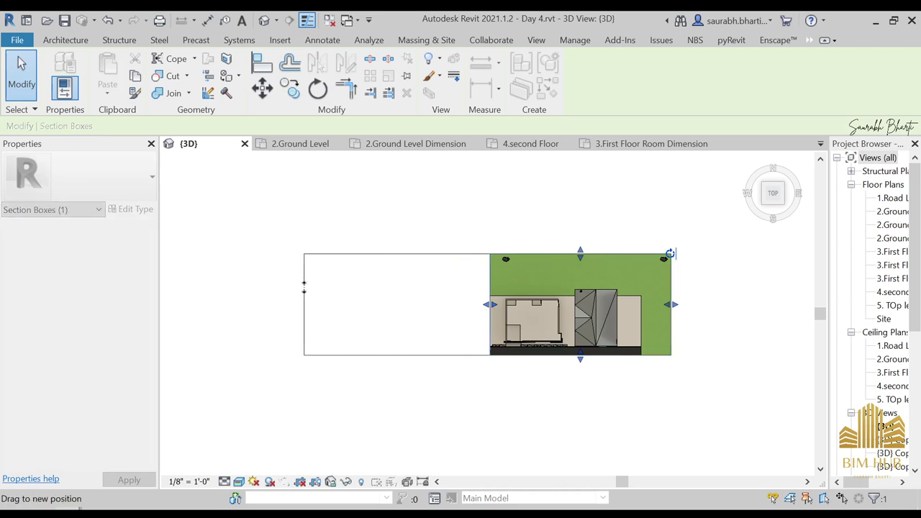
Extend the section box north and south, and widen it further on both sides to cover the surrounding site with its trees and buildings
drag(489, 246, 497, 208)
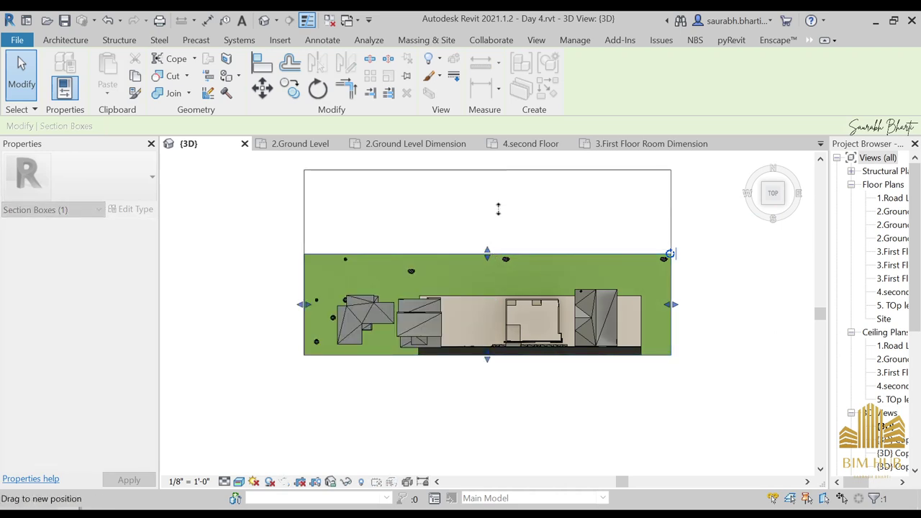
drag(487, 359, 482, 398)
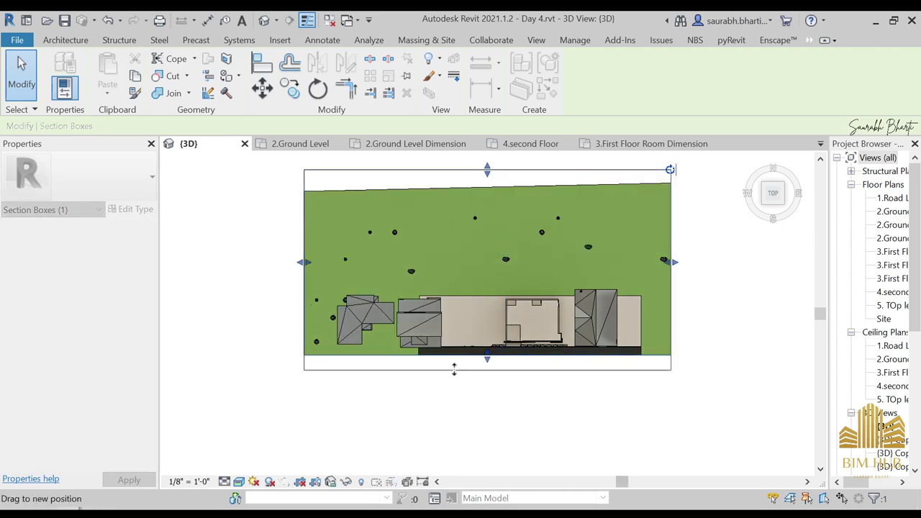
scroll(469, 392, down, 2)
middle_drag(469, 392, 492, 252)
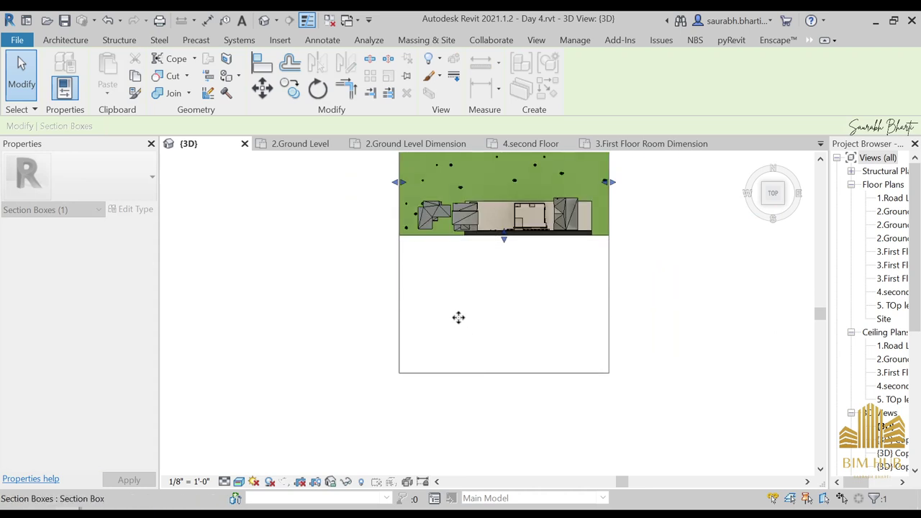
scroll(459, 318, up, 4)
drag(417, 294, 335, 282)
drag(702, 297, 795, 319)
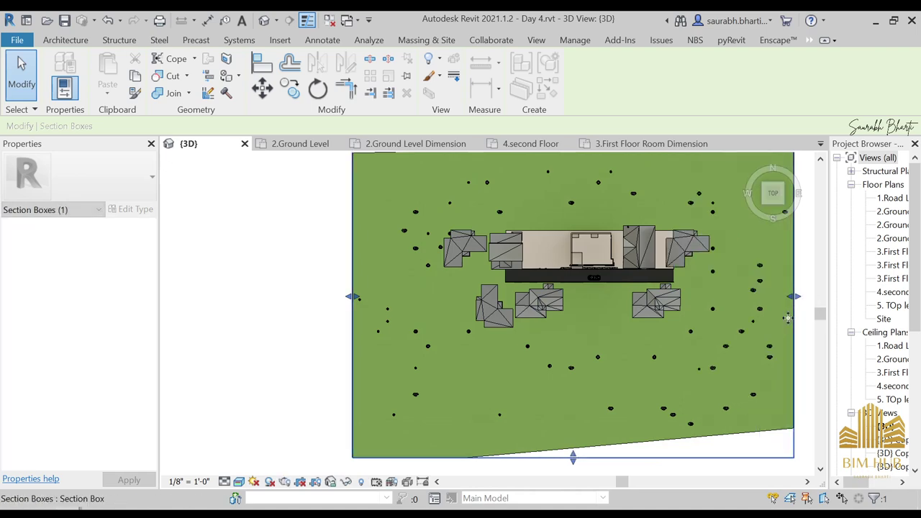
Reveal the hidden elements in the 3D view, check the road floor and site from several angles, and leave reveal mode
click(361, 482)
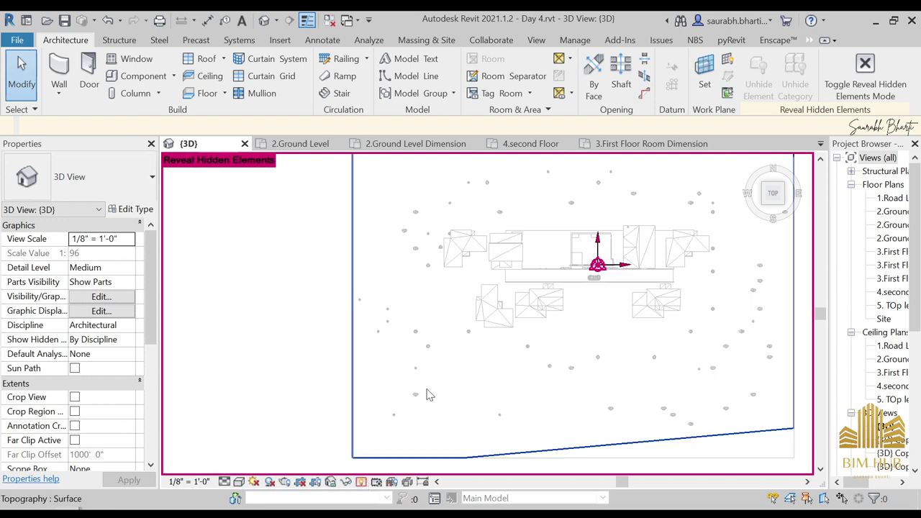
shift+middle_drag(427, 394, 540, 179)
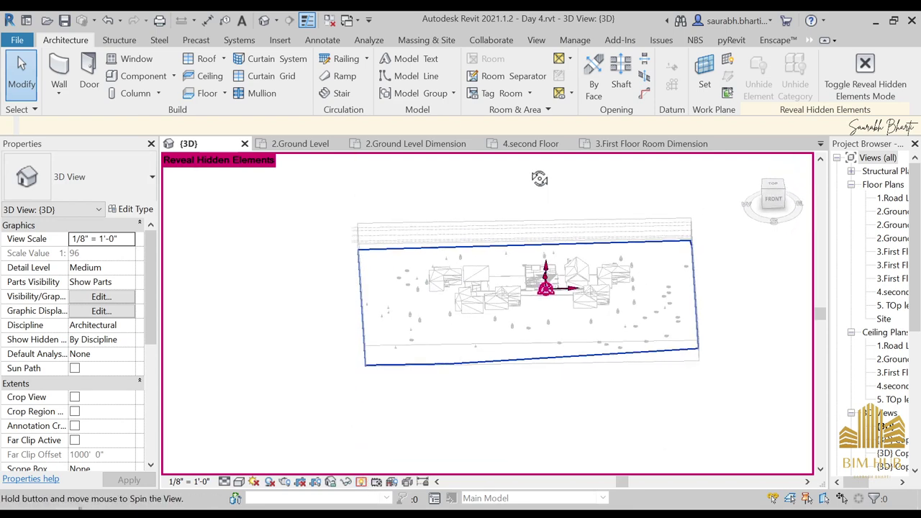
scroll(541, 286, up, 5)
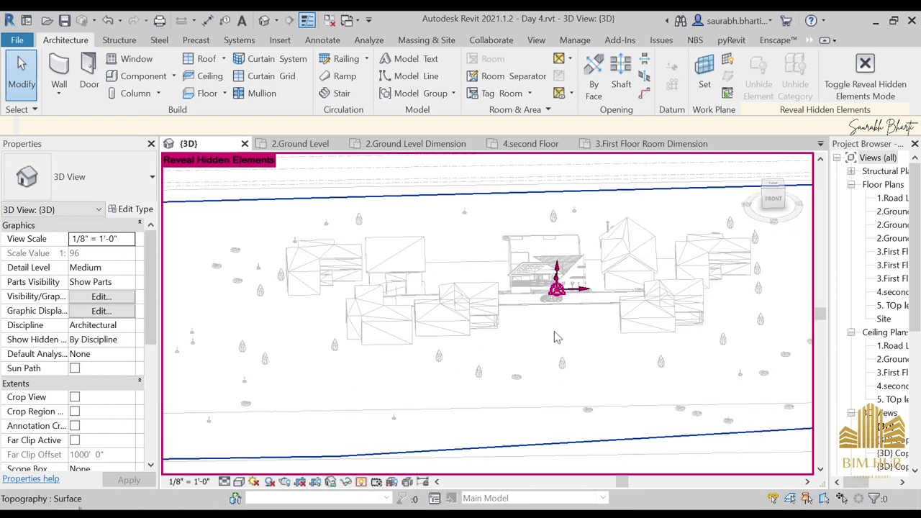
shift+middle_drag(568, 355, 468, 386)
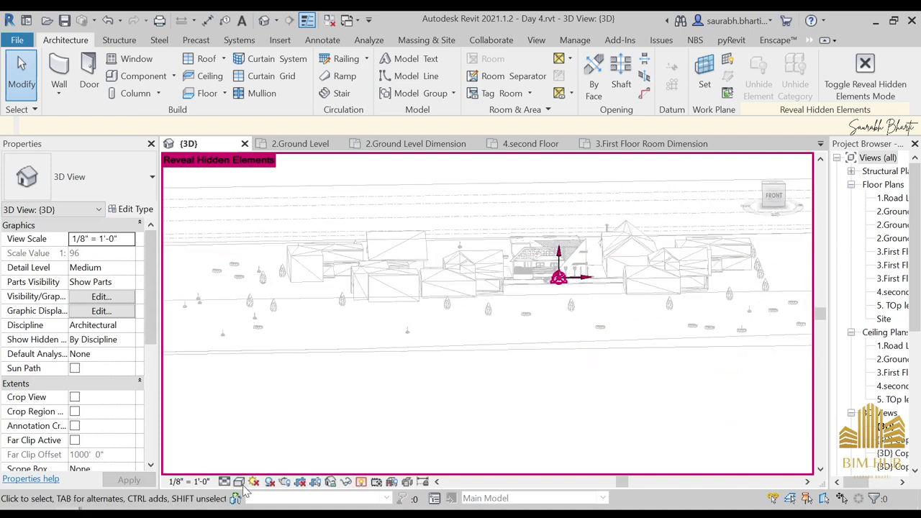
shift+middle_drag(573, 431, 563, 308)
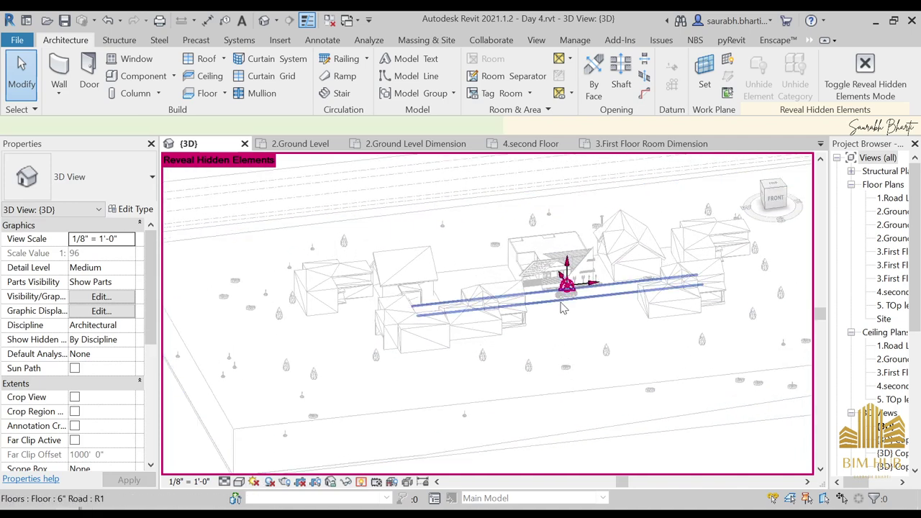
click(563, 308)
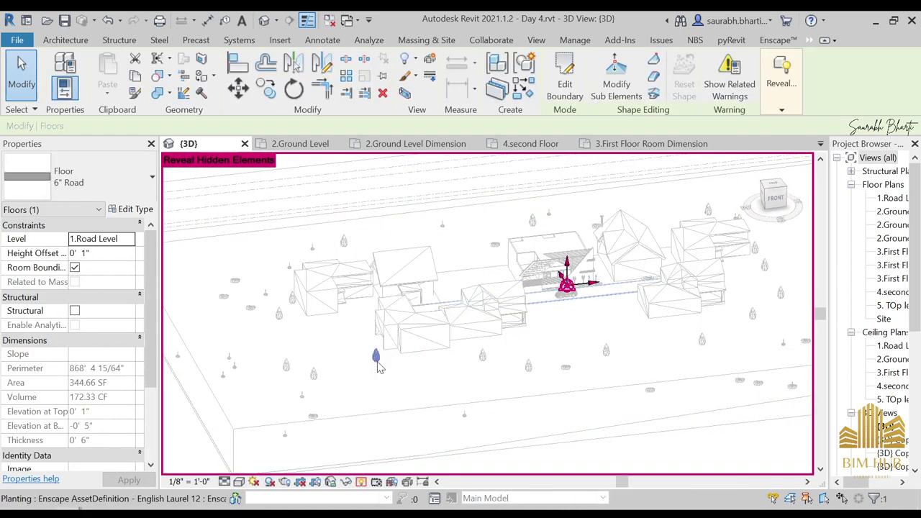
click(330, 483)
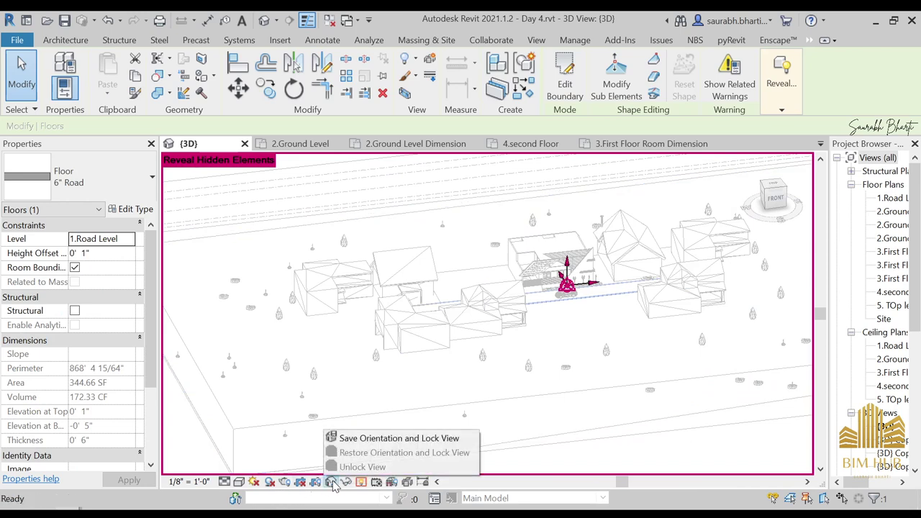
click(346, 483)
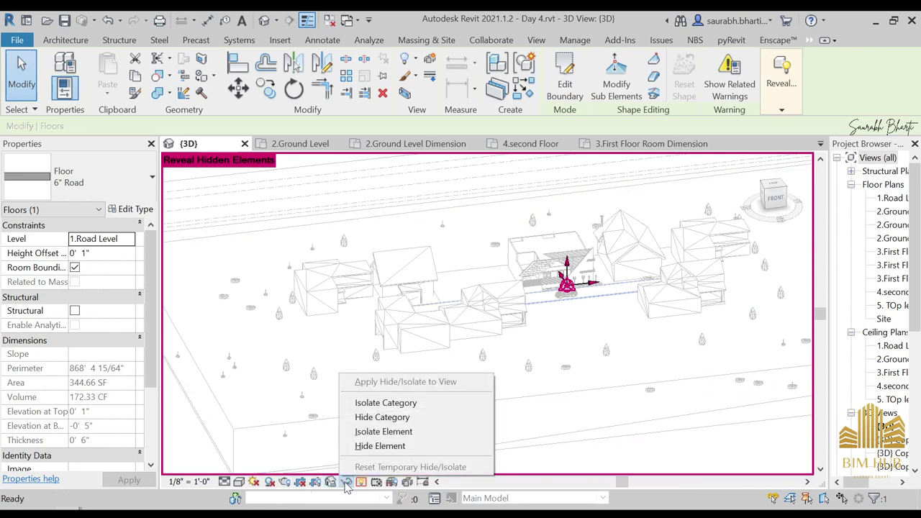
click(386, 489)
click(362, 483)
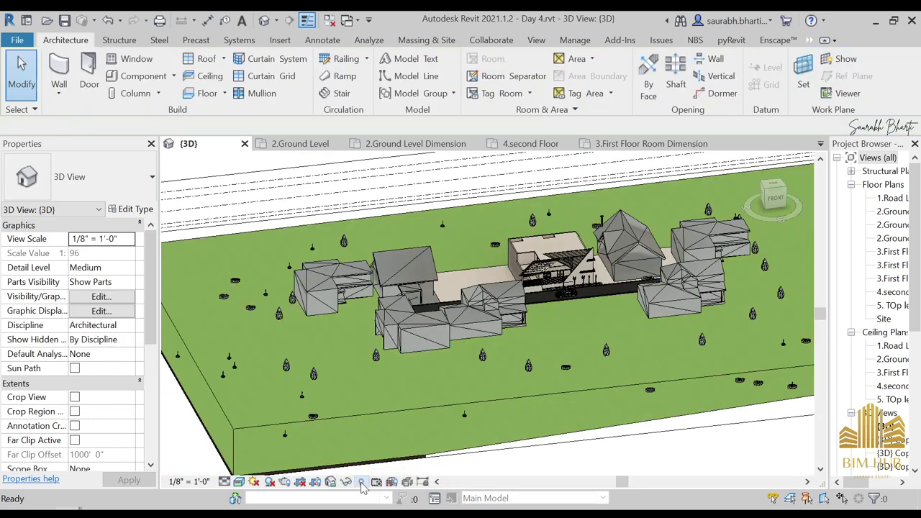
click(362, 483)
click(362, 483)
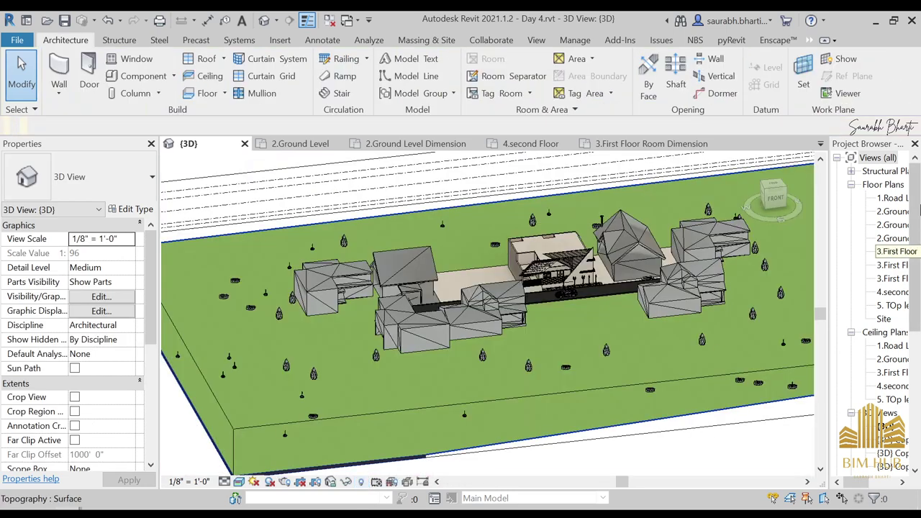
scroll(441, 287, down, 3)
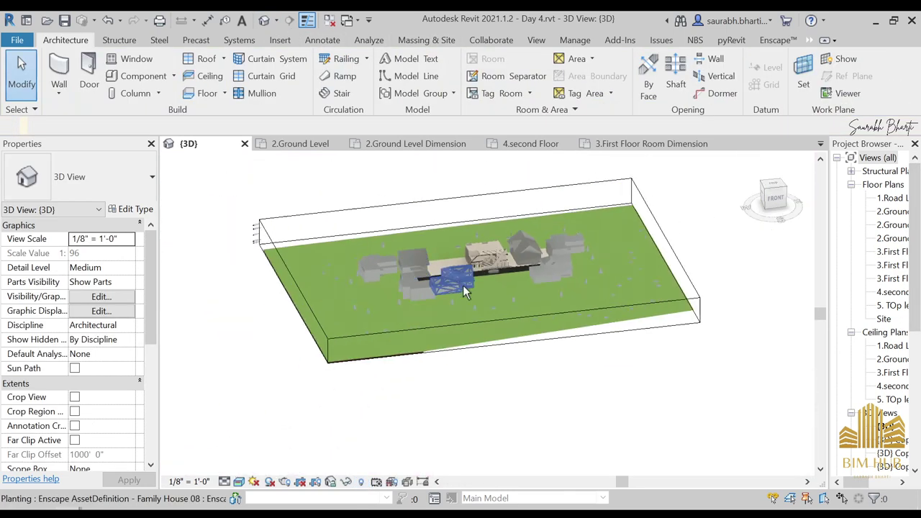
shift+middle_drag(464, 290, 422, 244)
scroll(551, 269, up, 5)
shift+middle_drag(661, 302, 499, 363)
scroll(500, 292, down, 3)
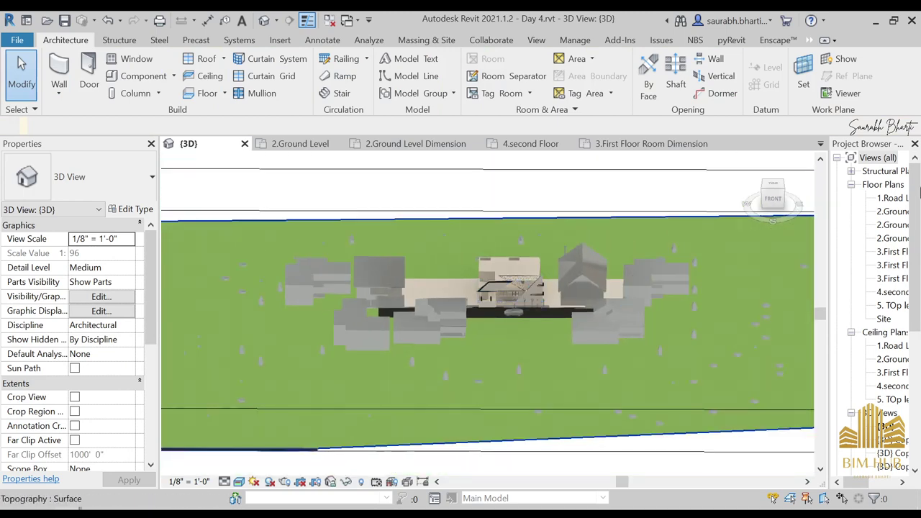
Look through the 2.Ground Level Dimension, 2.Ground Level and 2.Ground Level Room floor plans to check how much of the site they show
click(890, 226)
double_click(892, 226)
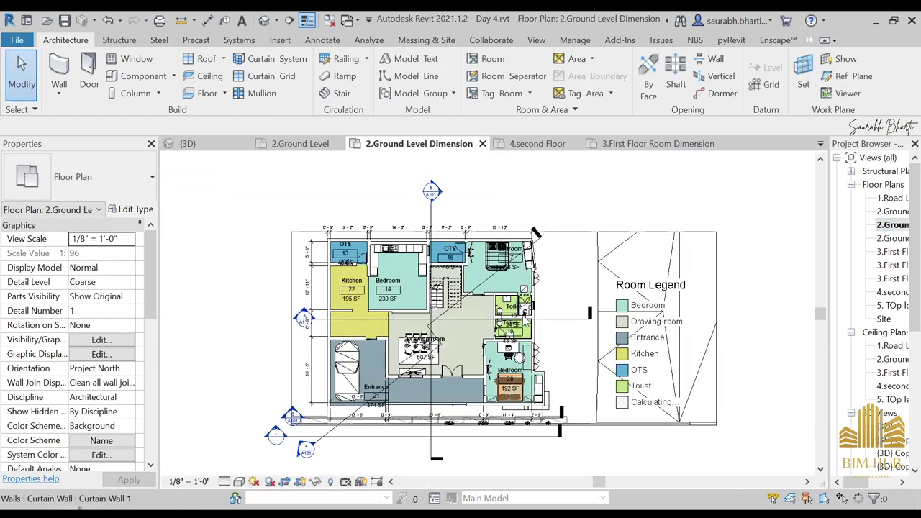
double_click(892, 212)
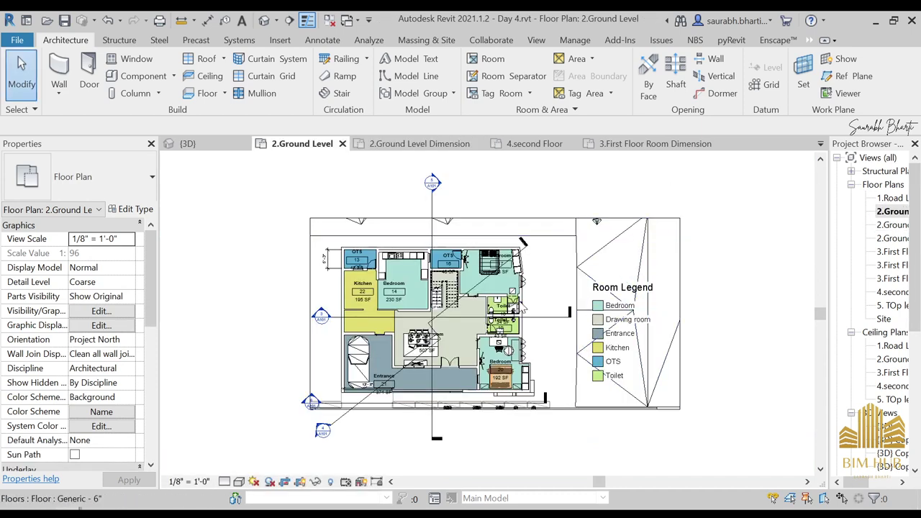
scroll(545, 255, down, 3)
double_click(893, 238)
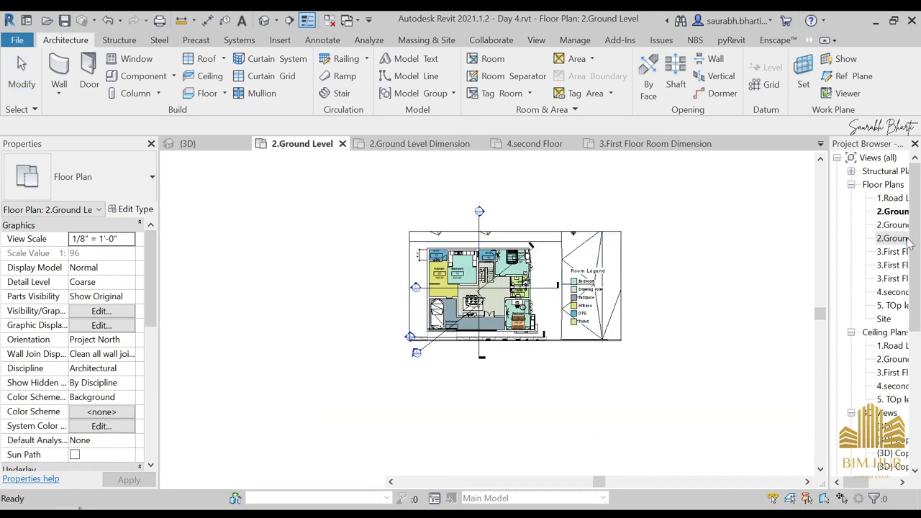
scroll(620, 226, down, 5)
scroll(620, 225, down, 5)
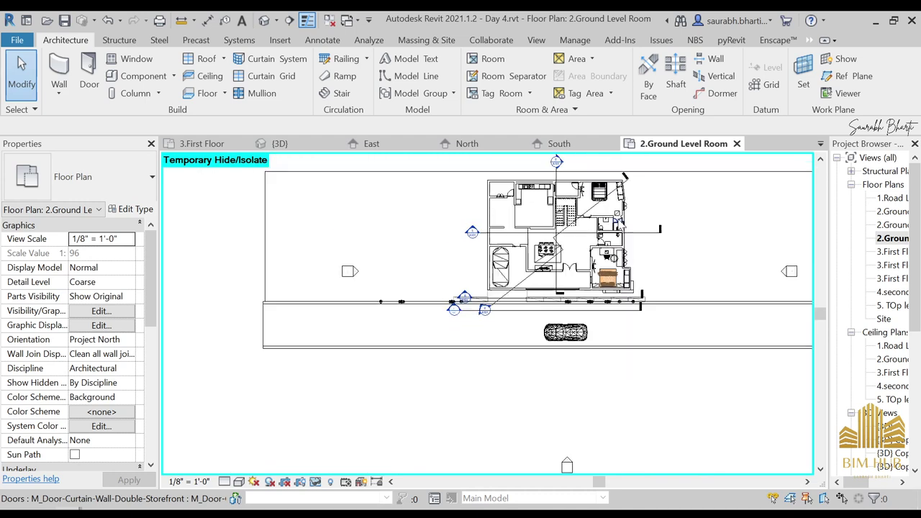
click(425, 223)
click(335, 216)
right_click(337, 215)
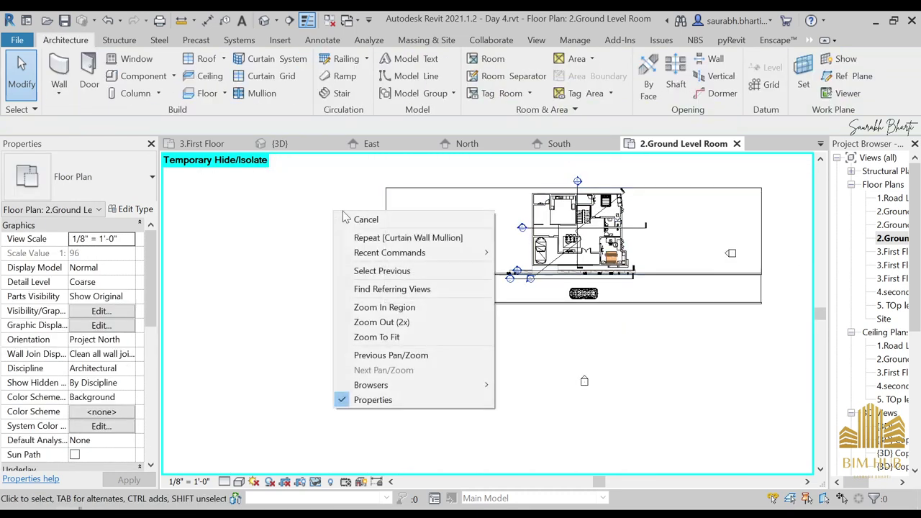
click(287, 430)
Return to the {3D} view and turn off its section box to show the whole site
click(264, 21)
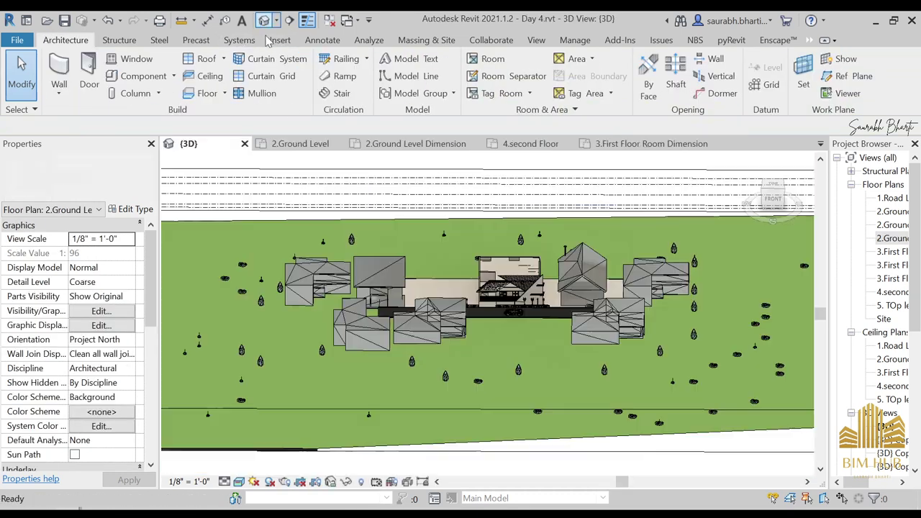
scroll(374, 323, down, 3)
shift+middle_drag(375, 324, 461, 248)
shift+middle_drag(508, 328, 479, 327)
click(479, 327)
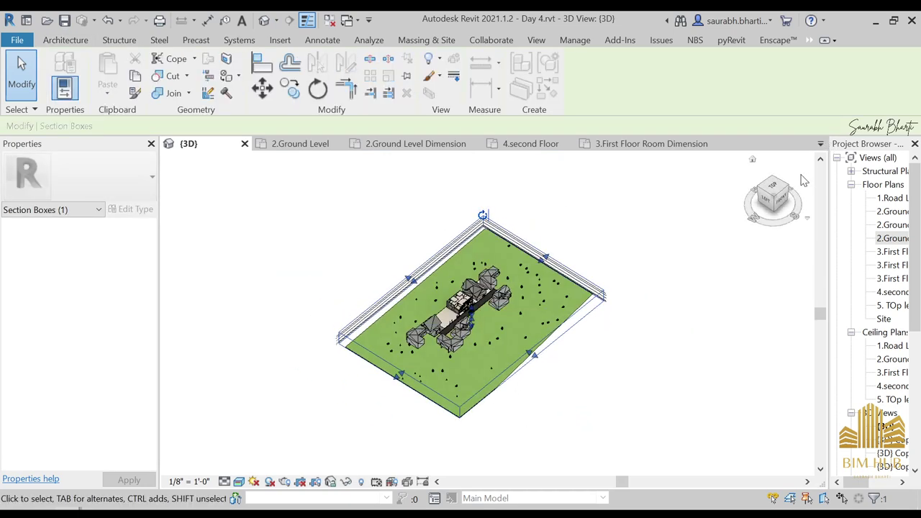
click(245, 276)
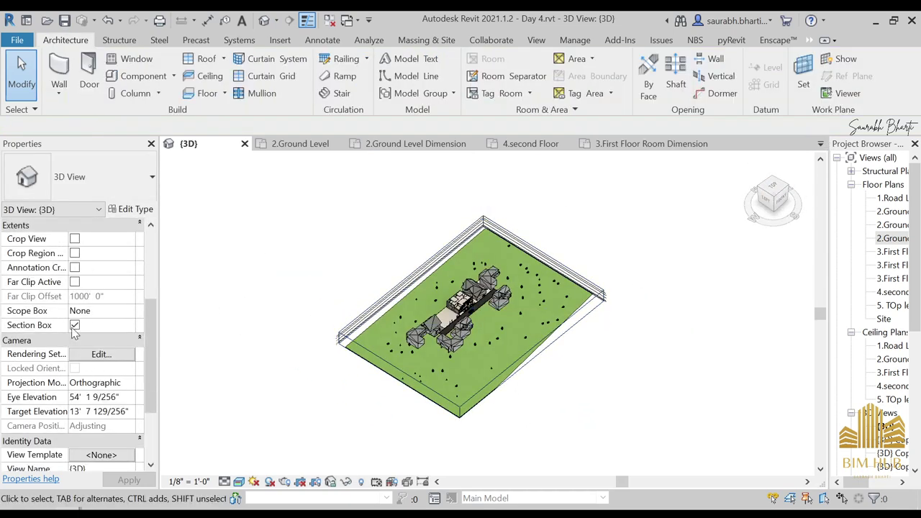
click(75, 325)
shift+middle_drag(346, 395, 423, 325)
scroll(458, 368, up, 3)
scroll(504, 354, down, 3)
shift+middle_drag(654, 345, 551, 305)
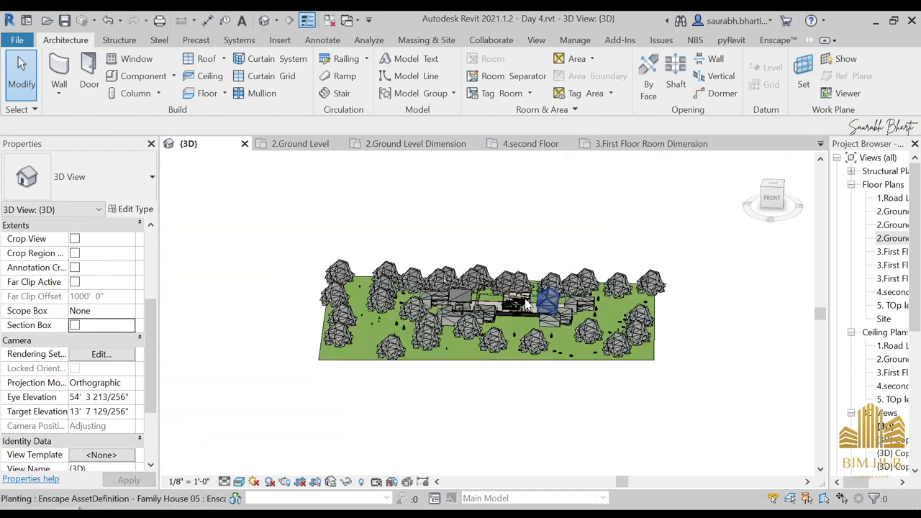
scroll(539, 303, up, 3)
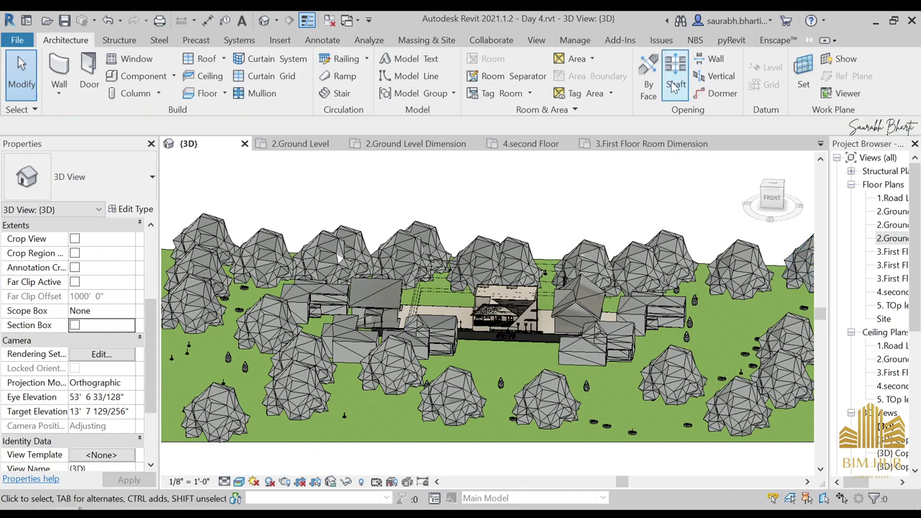
Start Enscape for the {3D} view and switch to its Day 4 render window
click(777, 39)
click(20, 72)
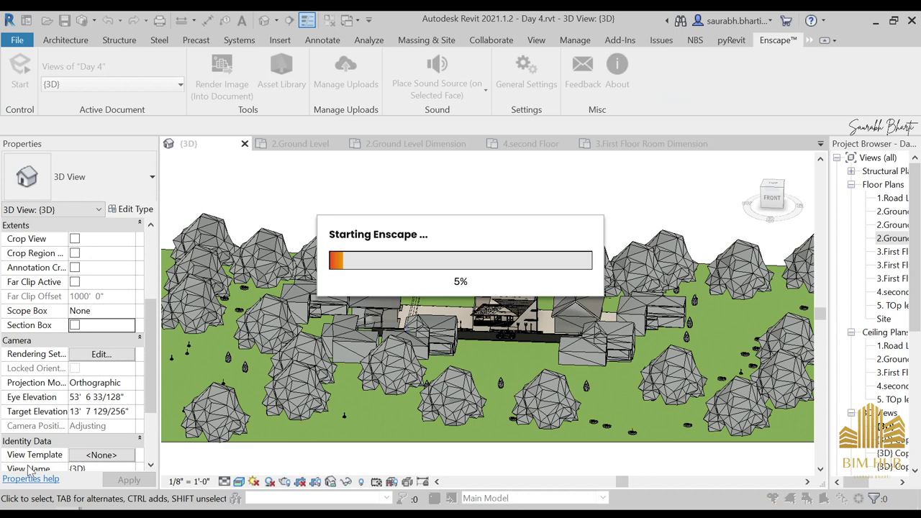
key(alt+Tab)
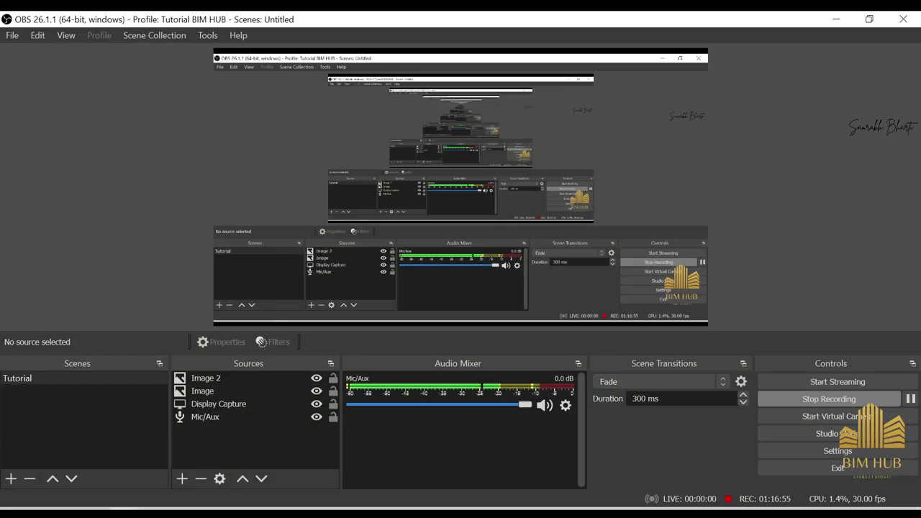
key(alt+Tab)
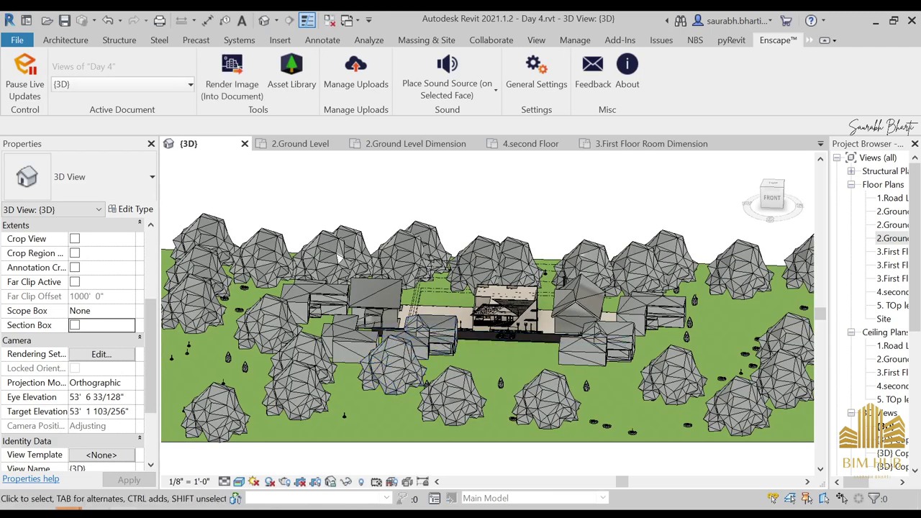
mouse_move(68, 513)
click(359, 452)
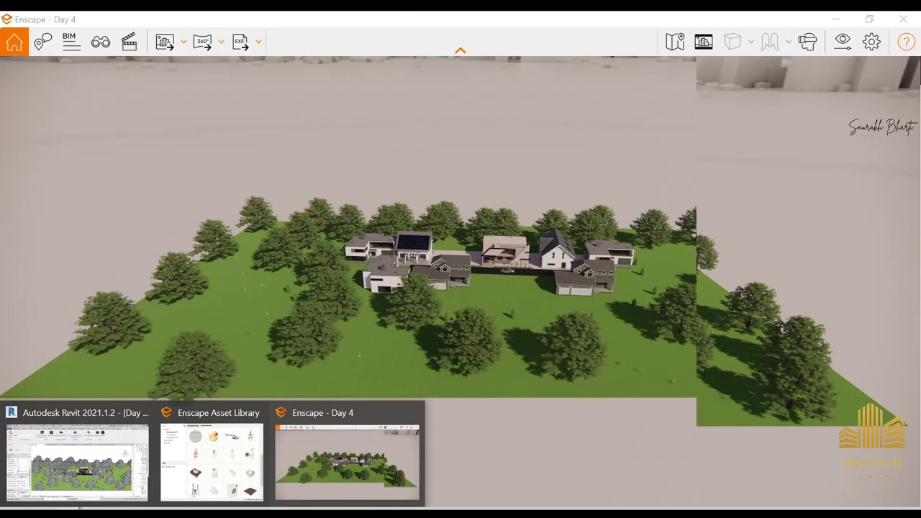
Fly over the rendered site toward the house and examine its front facade from the road
scroll(332, 295, up, 3)
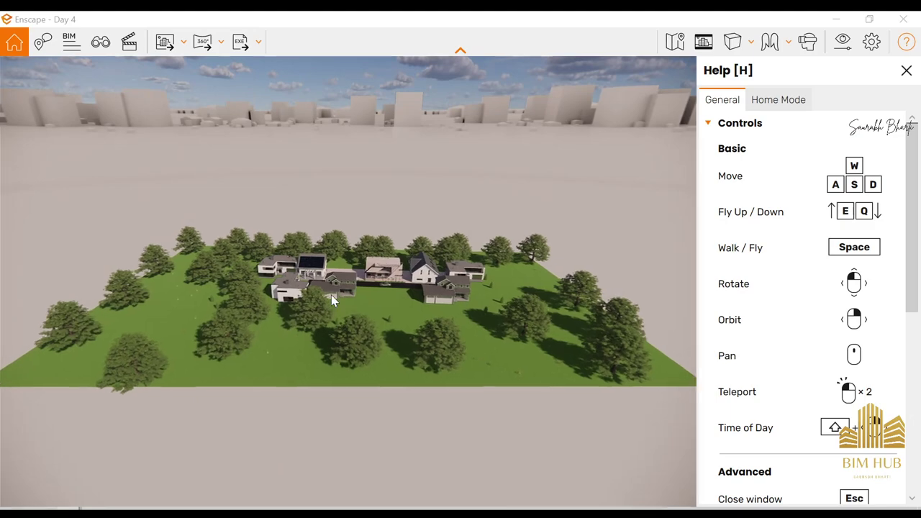
key(w)
drag(331, 294, 334, 267)
scroll(335, 298, up, 3)
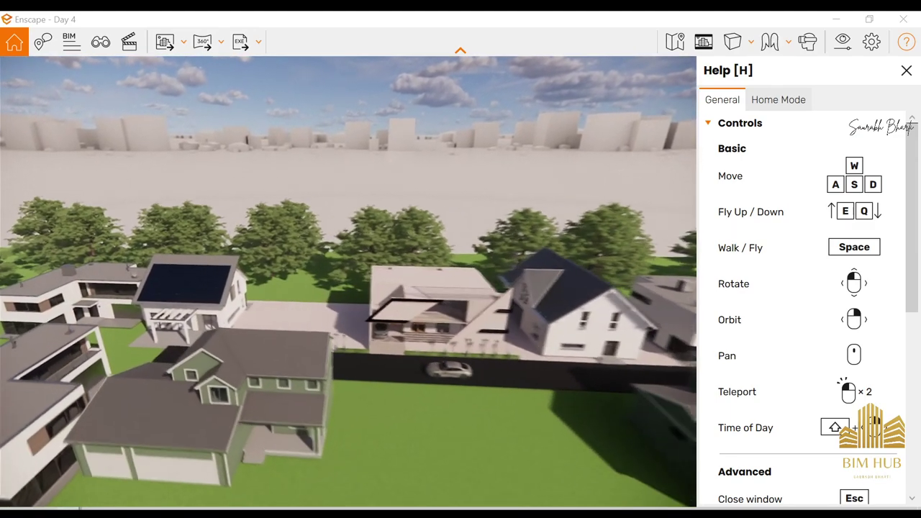
scroll(333, 299, up, 3)
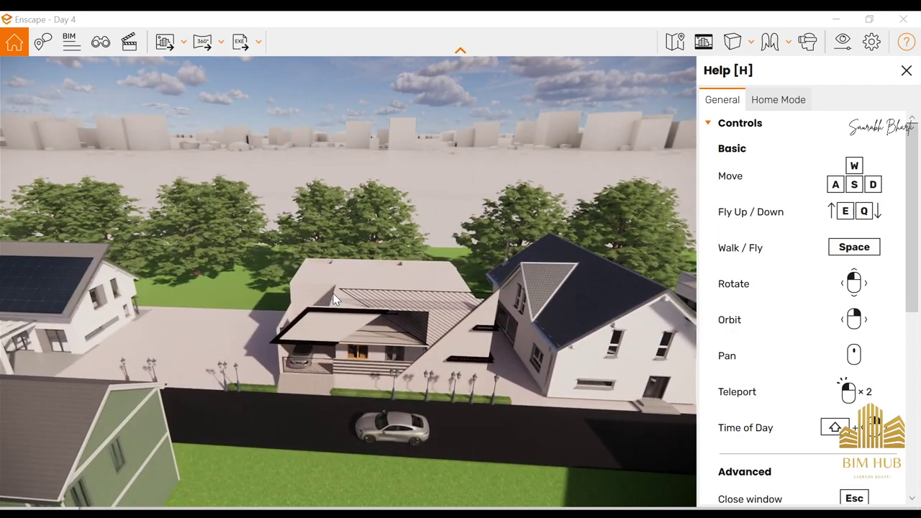
scroll(333, 299, up, 4)
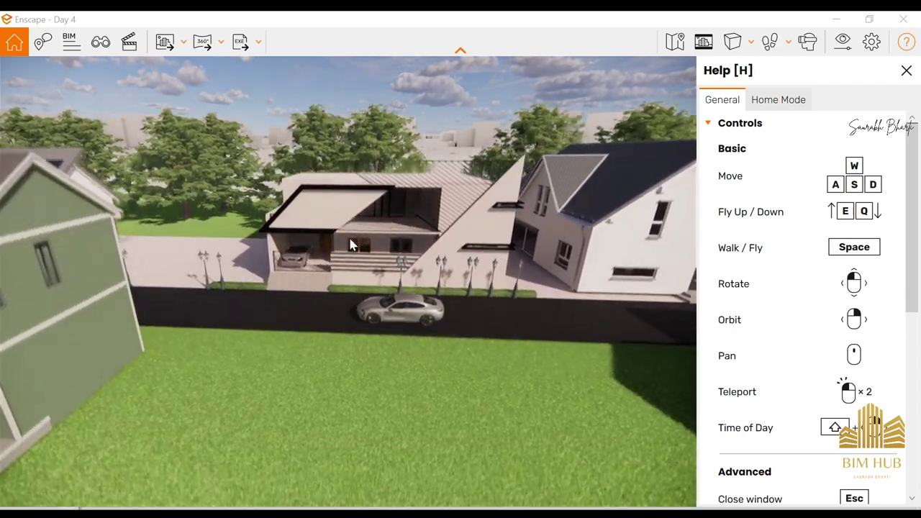
scroll(317, 201, up, 4)
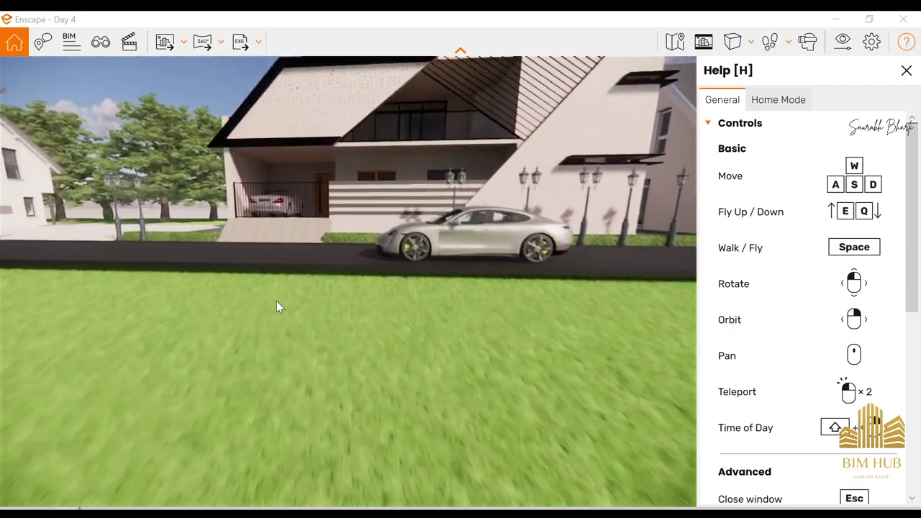
Walk through the rendered house past the parking bay and terrace, through the dining and staircase area, into the bedroom
key(w)
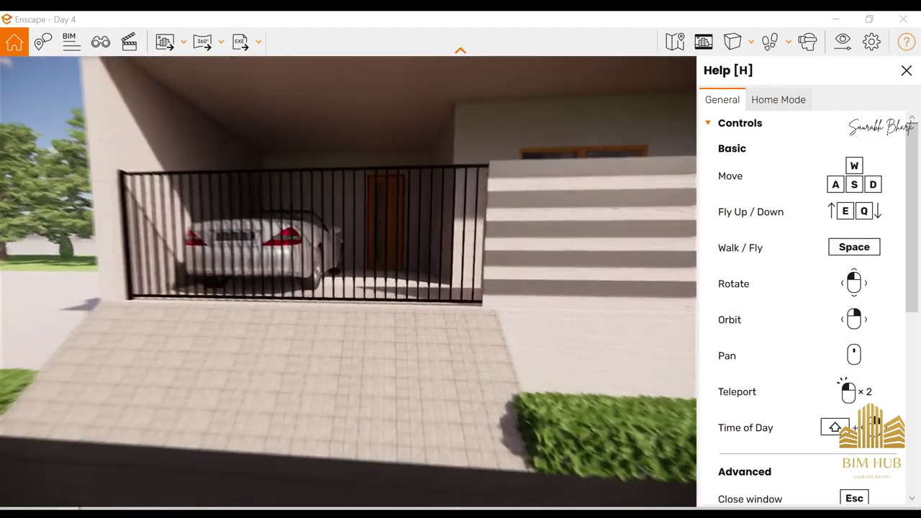
scroll(348, 281, up, 5)
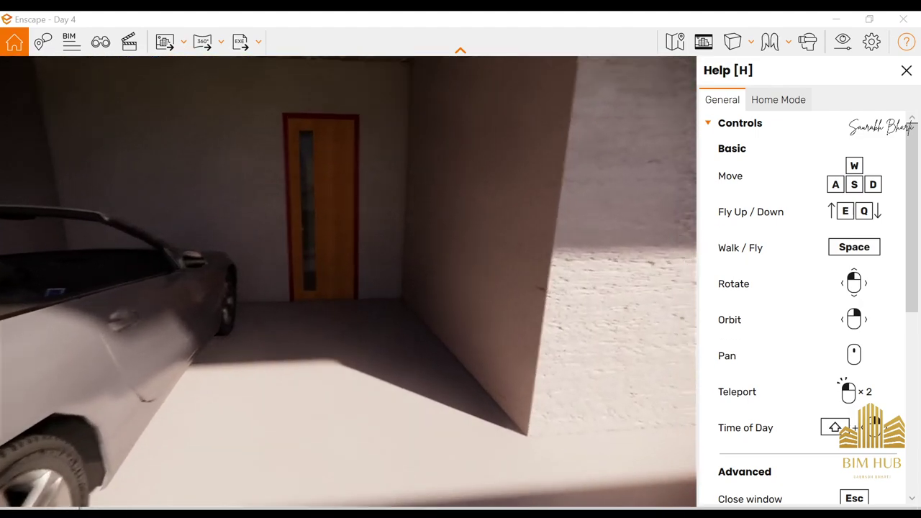
key(w)
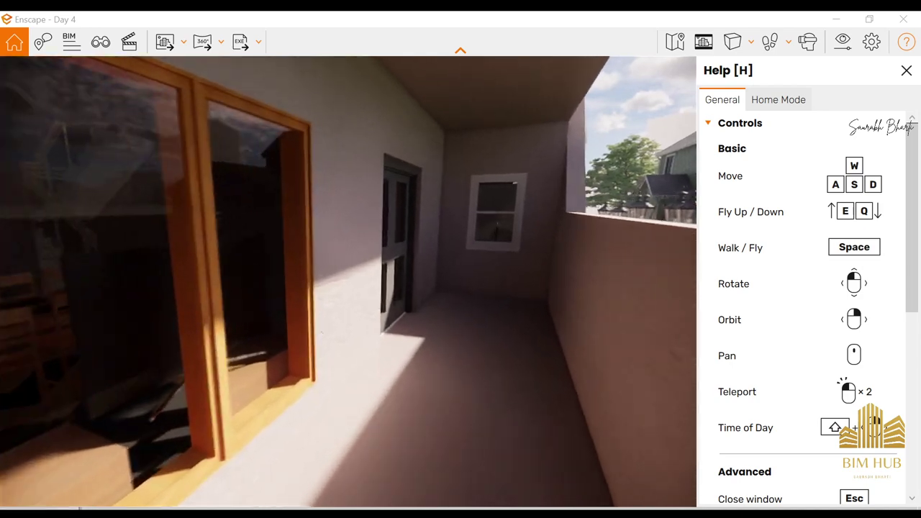
scroll(348, 280, up, 5)
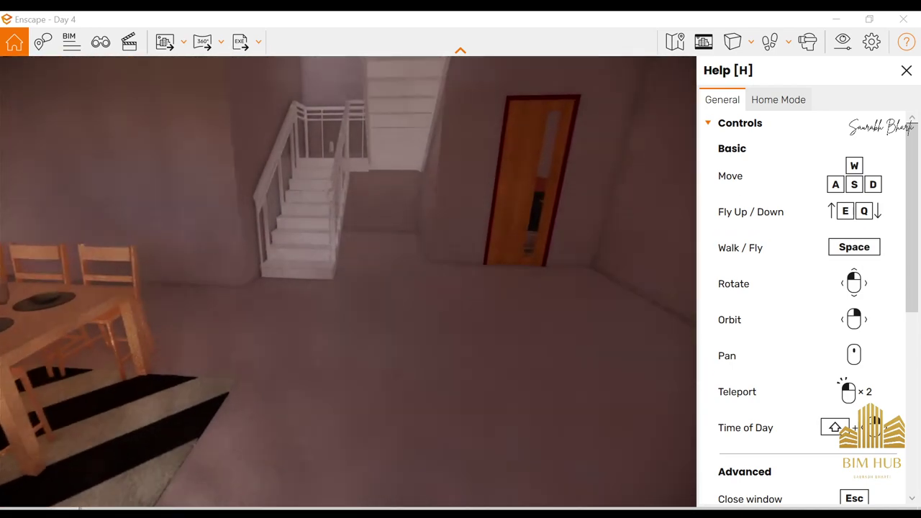
drag(348, 281, 608, 252)
key(w)
key(s)
key(w)
key(w)
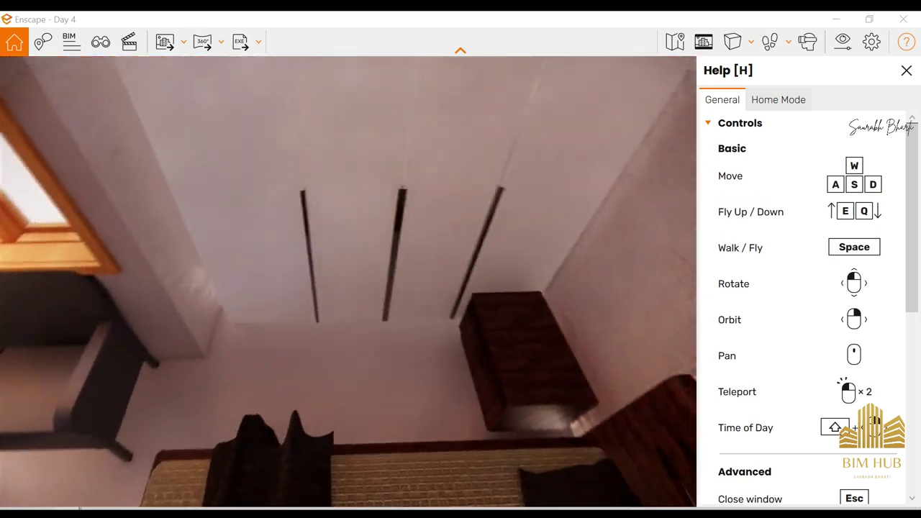
Preview the bedroom in darkness by shifting the time of day to about 05:03, and bring it back to daylight
key(space)
drag(348, 281, 286, 292)
shift+right_drag(286, 292, 215, 292)
shift+drag(612, 500, 302, 286)
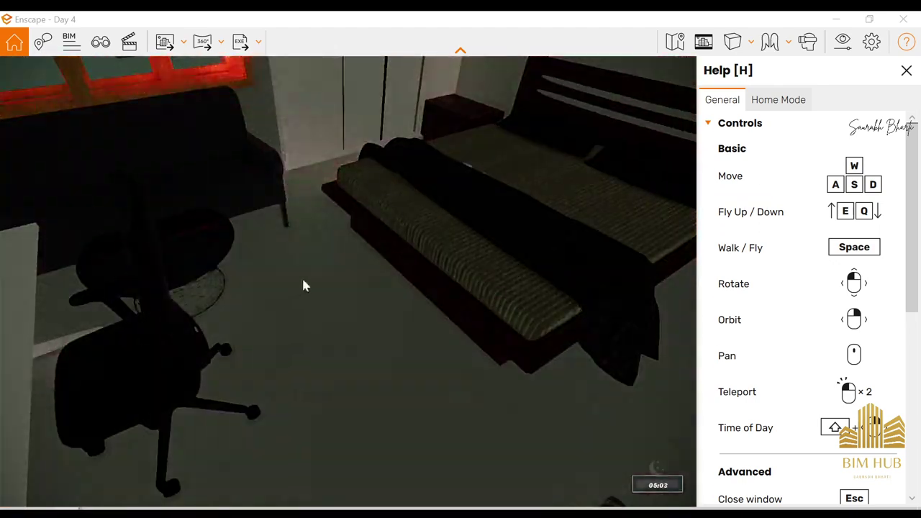
shift+right_drag(345, 286, 461, 286)
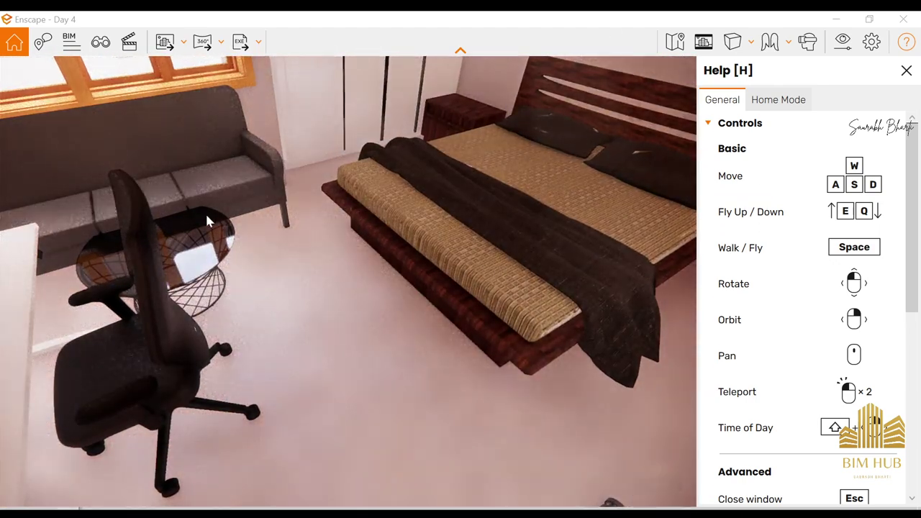
Minimize the Enscape window and open the 2.Ground Level Room floor plan in Revit
click(837, 19)
click(892, 240)
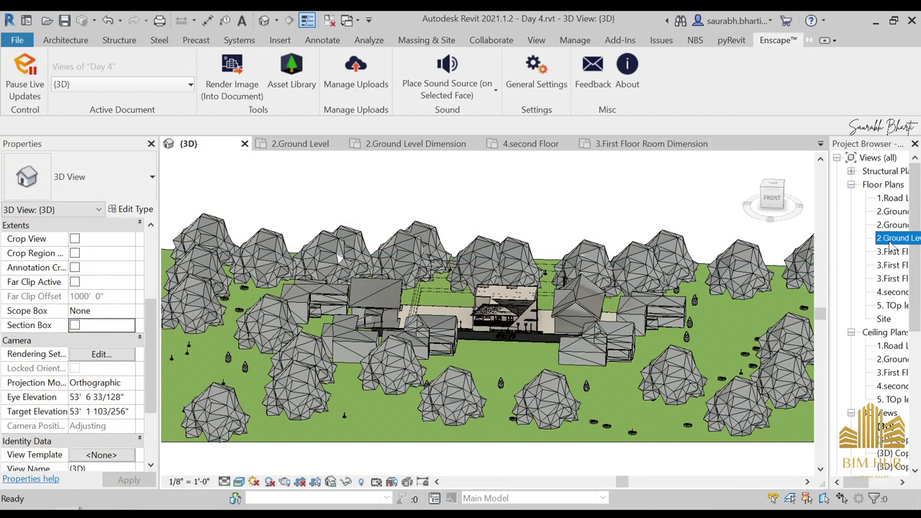
double_click(893, 245)
scroll(562, 302, up, 3)
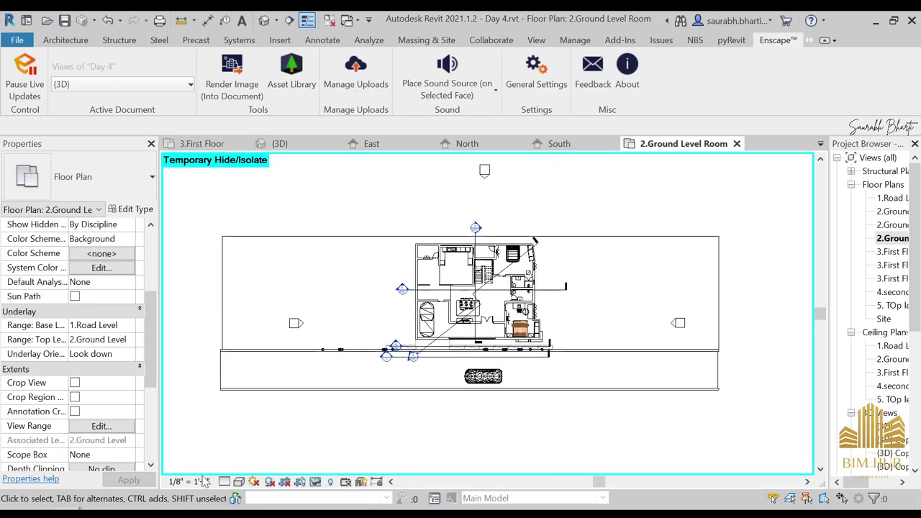
Go to the desktop, open the light folder inside Revit > Revit Families, and display its files as large thumbnails
mouse_move(317, 512)
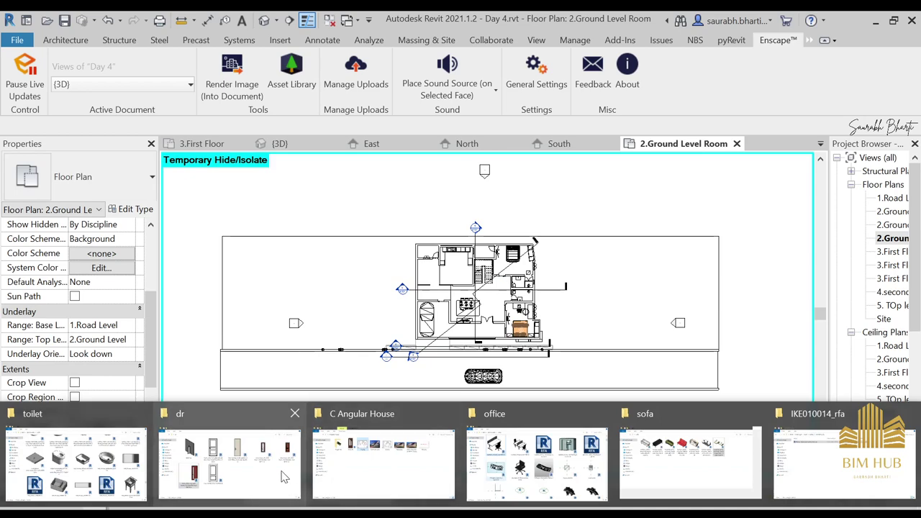
click(876, 22)
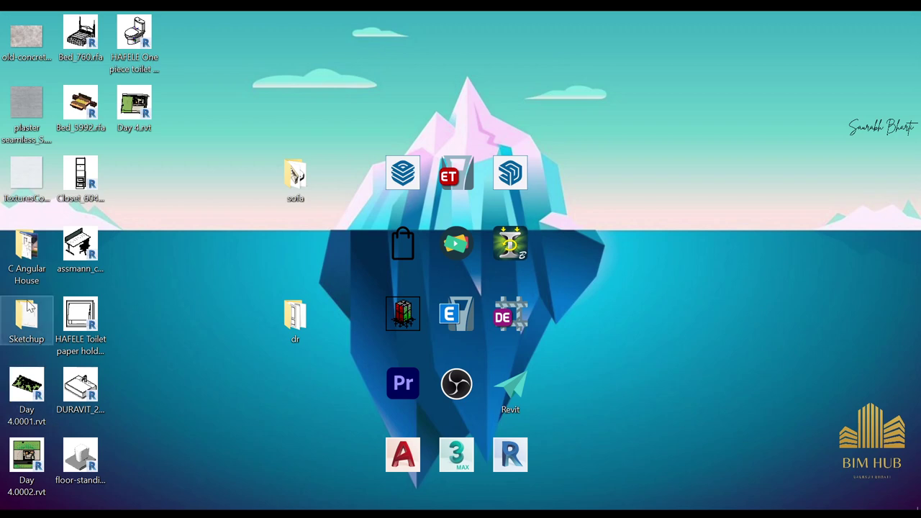
double_click(511, 388)
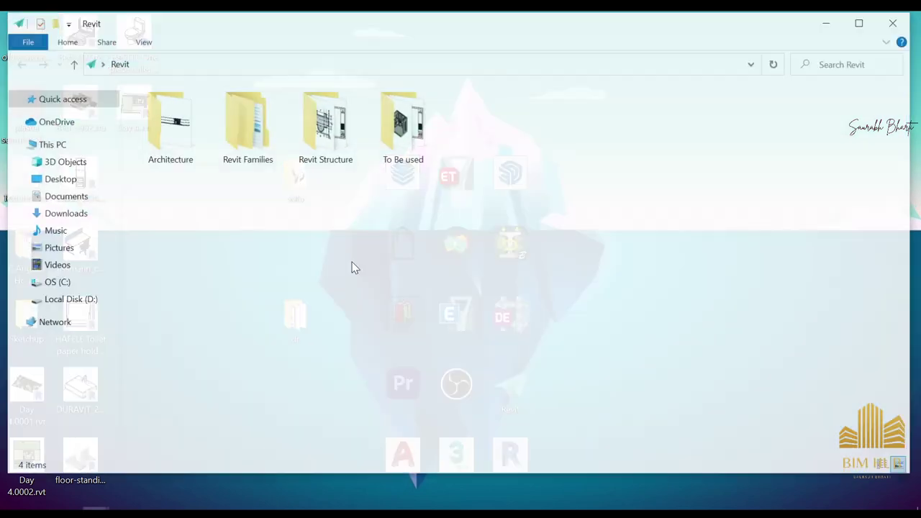
double_click(273, 146)
click(239, 204)
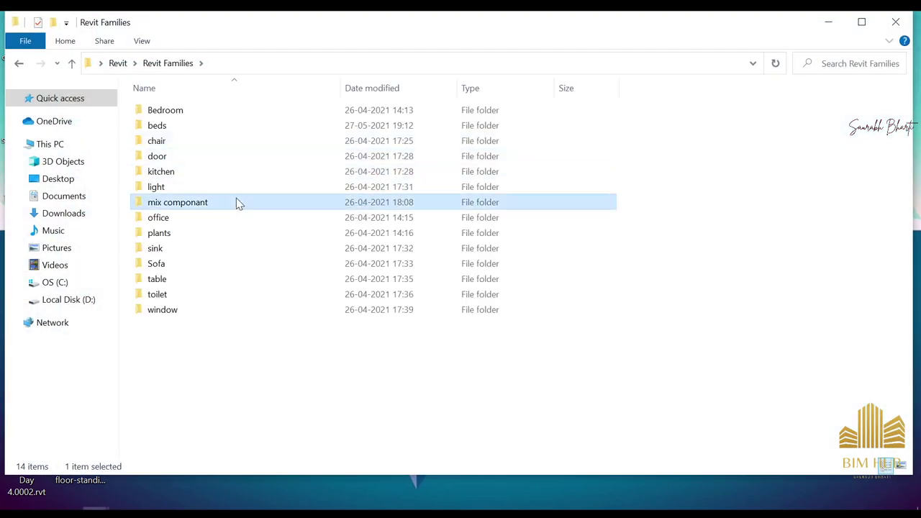
double_click(228, 188)
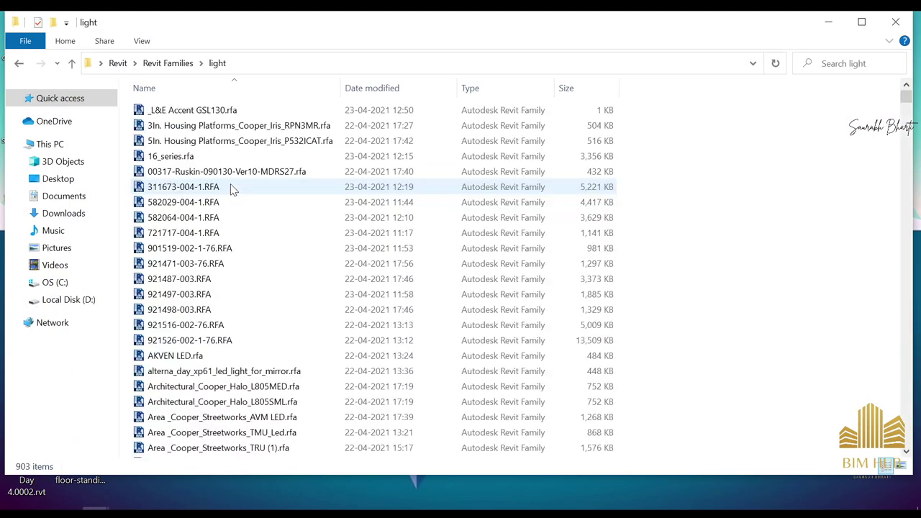
right_click(741, 189)
mouse_move(769, 193)
click(710, 209)
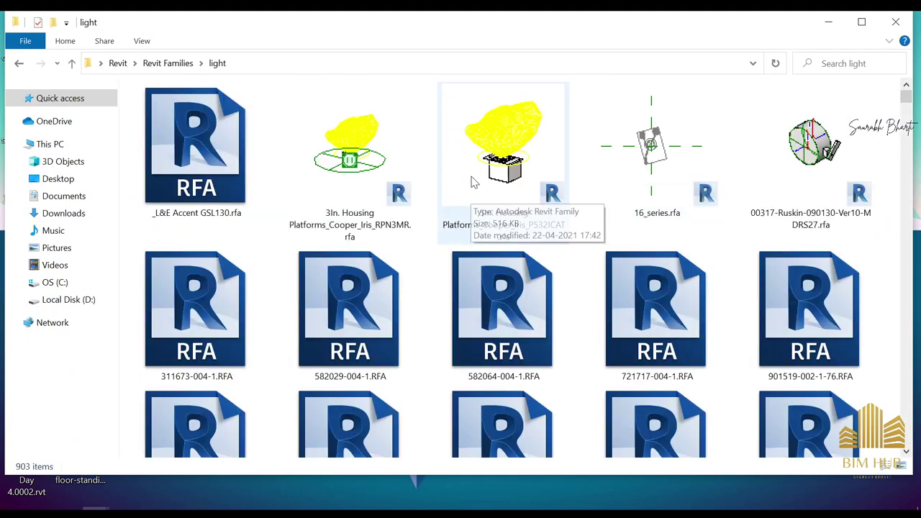
Select the families Bimobject TH Lighting Pendent Light.rfa and EmergencyLighting_Cooper_SureLites_Commercial_AA.rfa in the light folder
scroll(670, 243, down, 10)
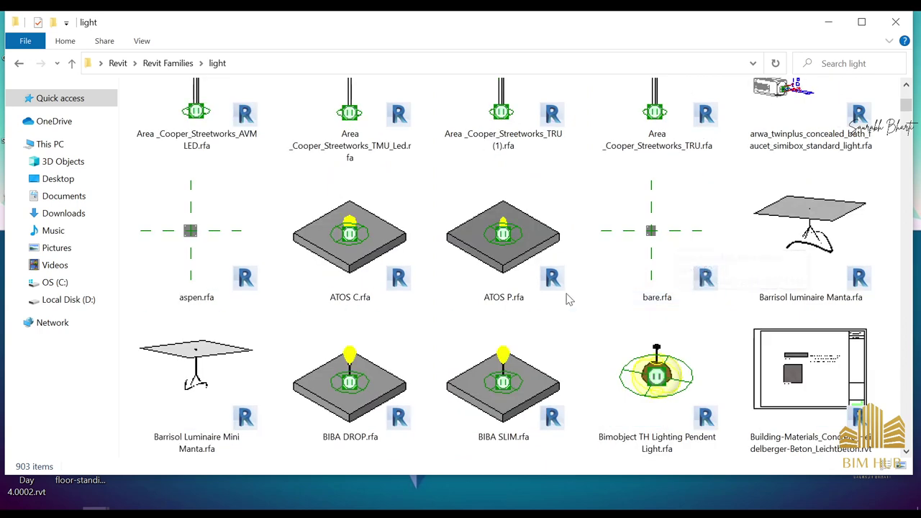
click(680, 383)
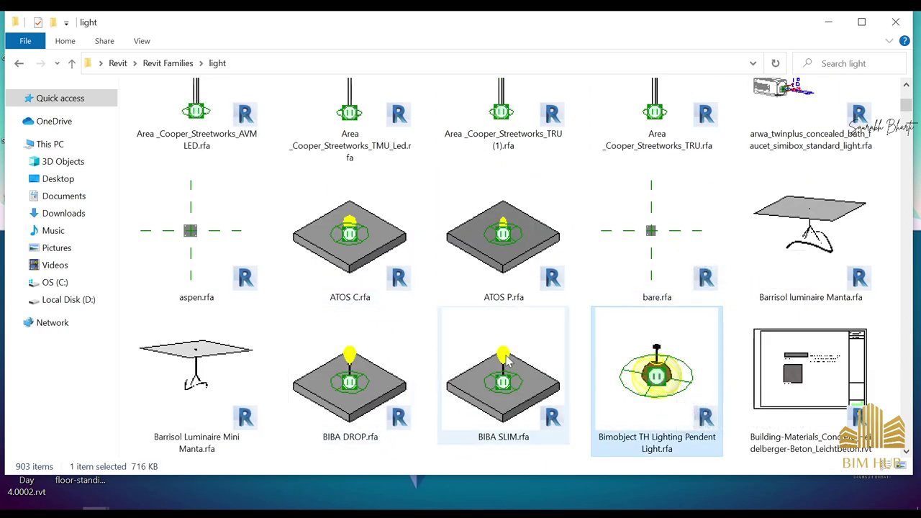
scroll(680, 387, down, 10)
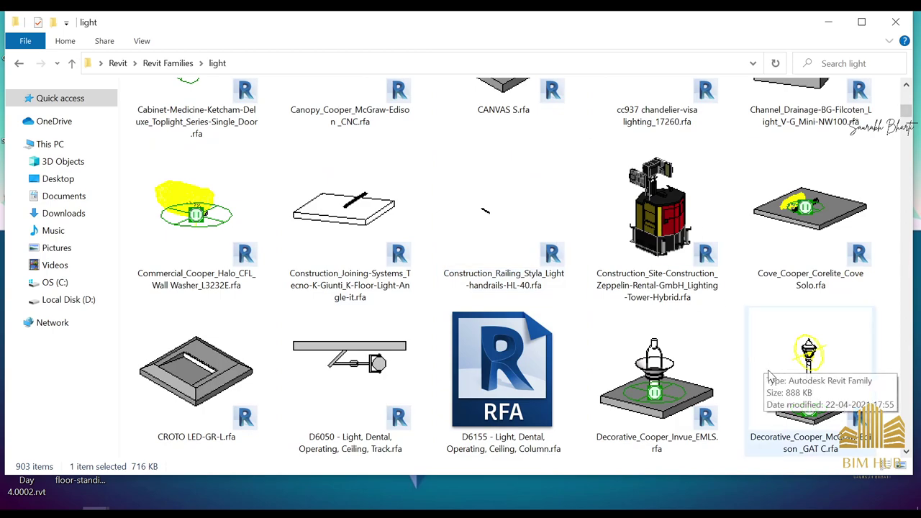
scroll(684, 269, down, 5)
scroll(656, 295, up, 1)
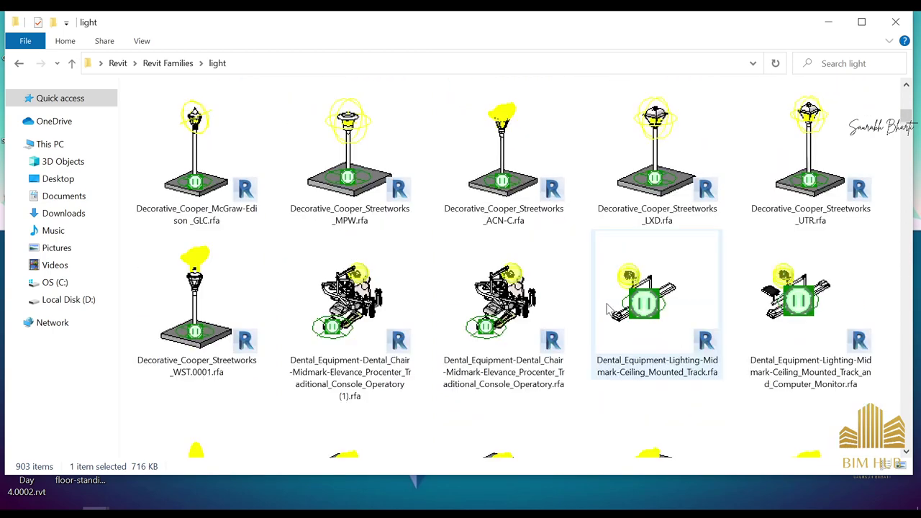
scroll(504, 306, down, 6)
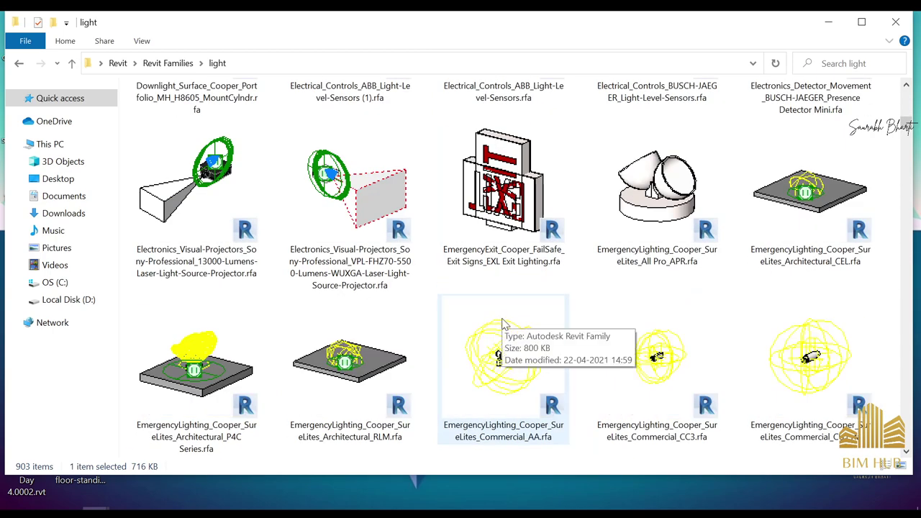
scroll(500, 326, down, 2)
ctrl+click(473, 310)
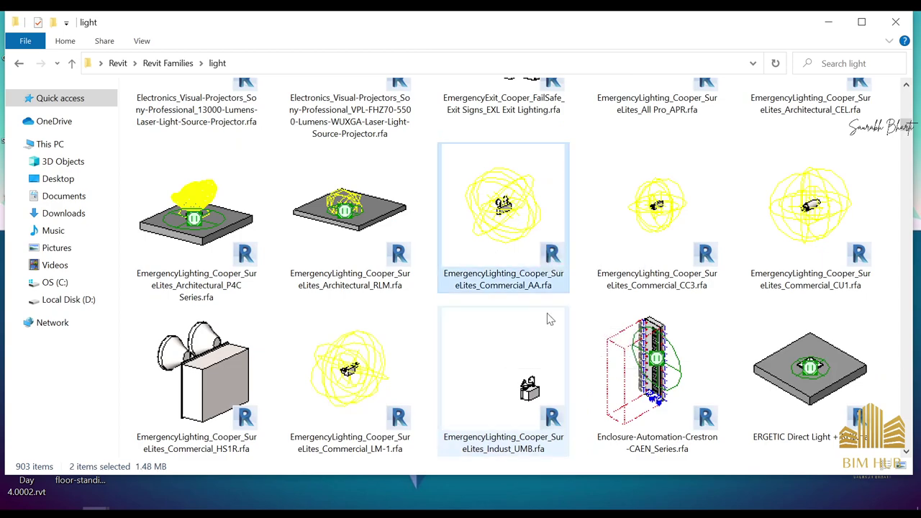
Add Indoor_Alum_Hbay_Cooper_Lumark_SE_E&G_Vertx.rfa, Indoor_Ceilings_Cooper_Lumark_IC_Vaportight.0001.rfa and Lazer_Cooper_Halo_LZR51017.rfa to the selected light families
scroll(473, 308, down, 6)
scroll(395, 303, up, 2)
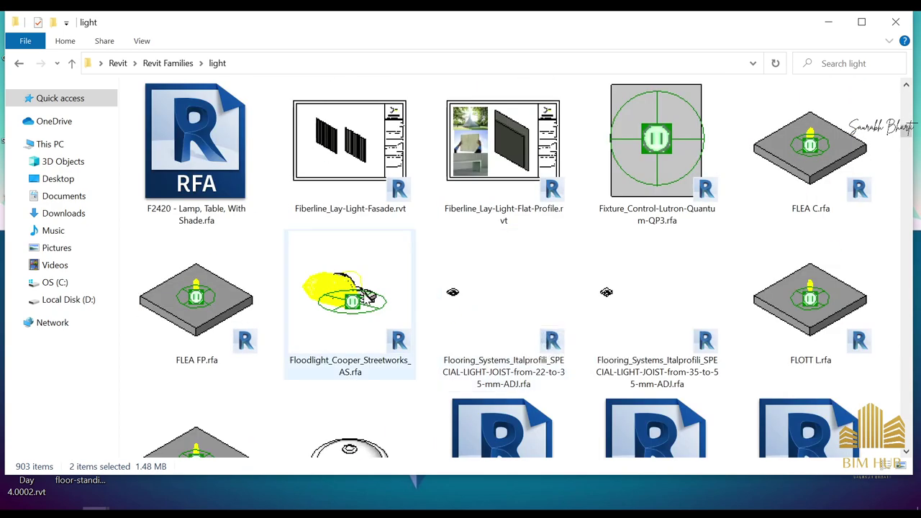
scroll(368, 298, down, 2)
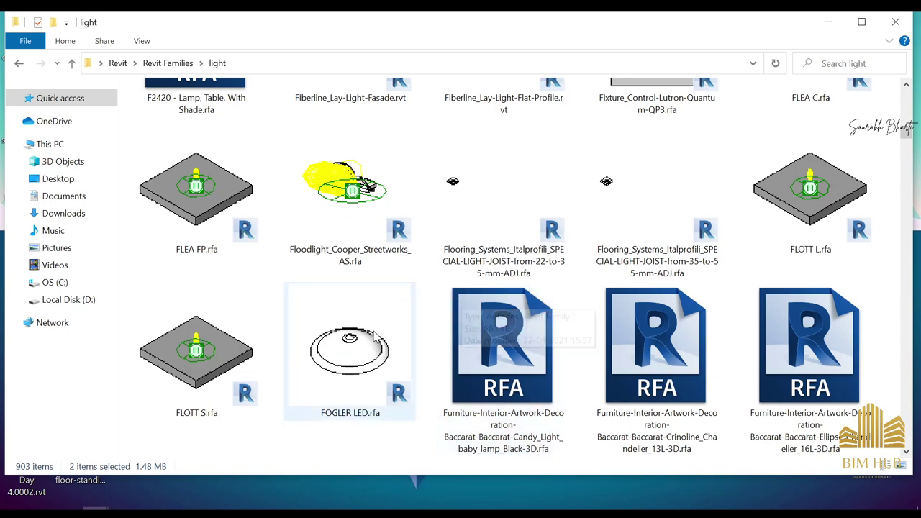
scroll(404, 332, down, 5)
scroll(403, 332, down, 2)
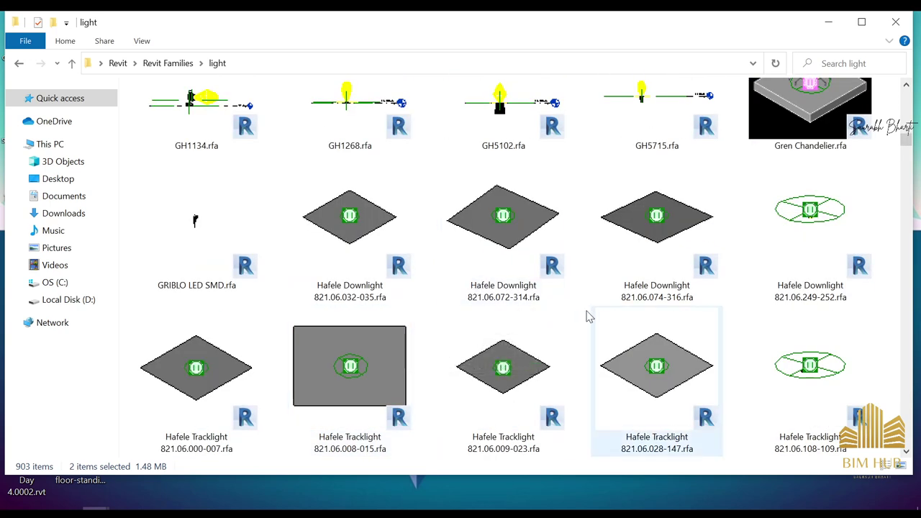
scroll(590, 314, down, 9)
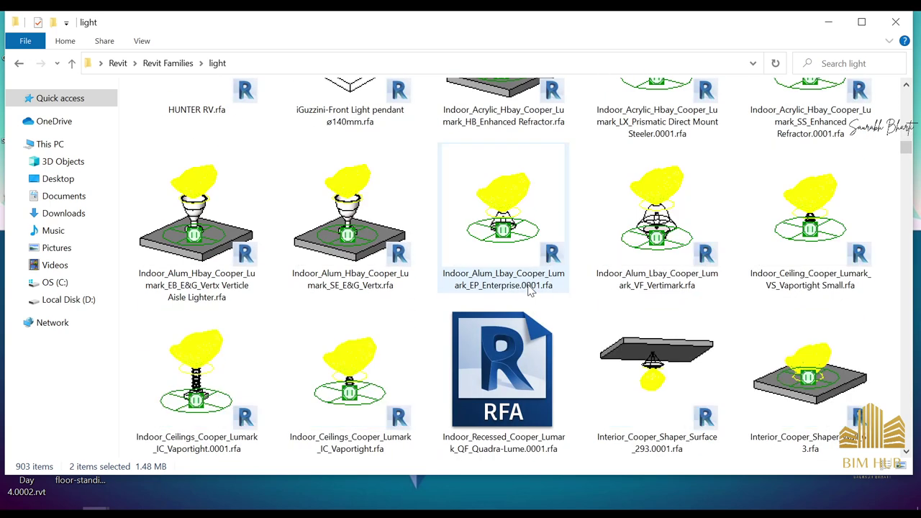
ctrl+click(349, 216)
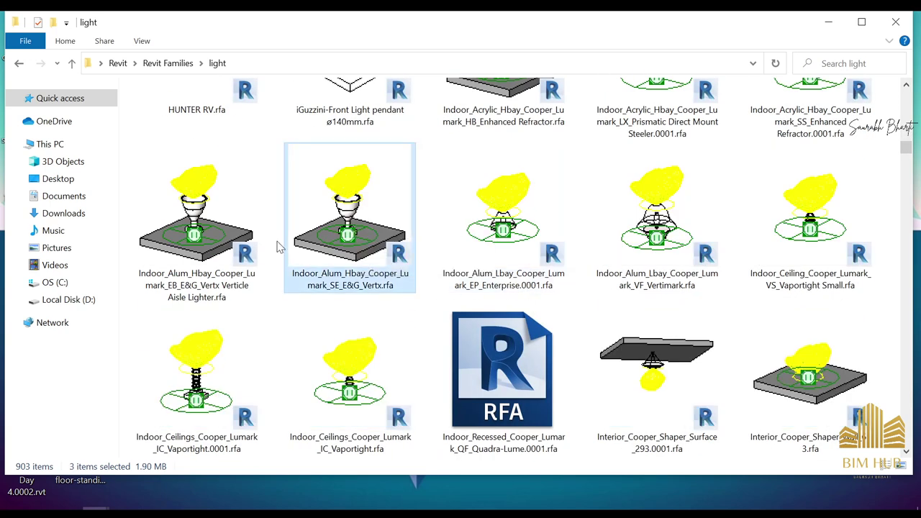
ctrl+click(201, 360)
scroll(587, 362, down, 4)
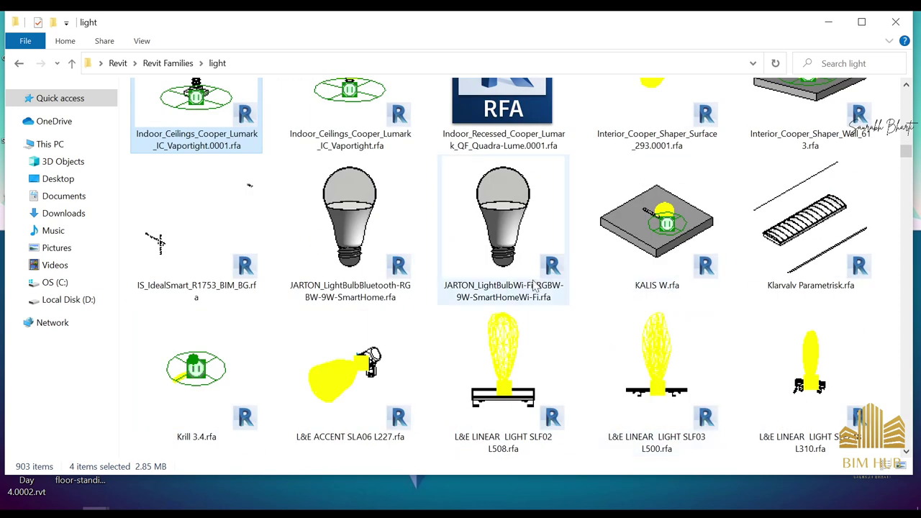
scroll(504, 350, down, 2)
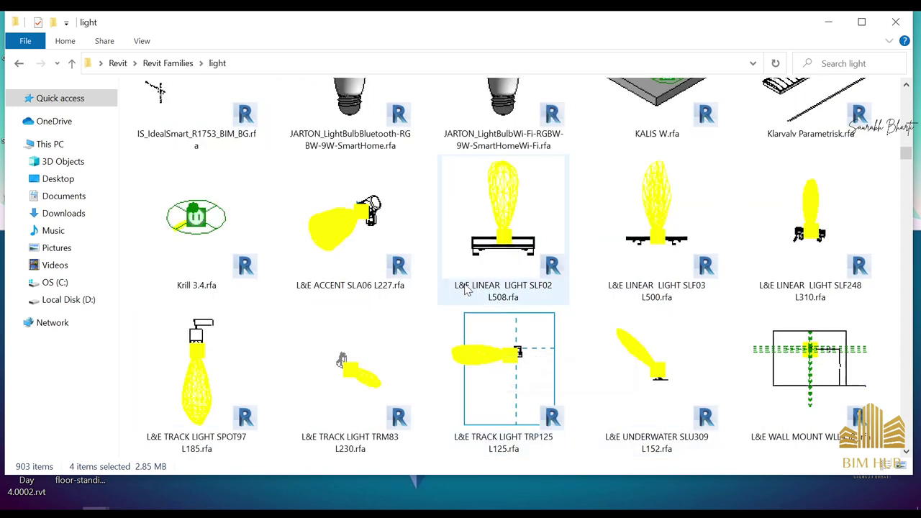
scroll(360, 237, down, 4)
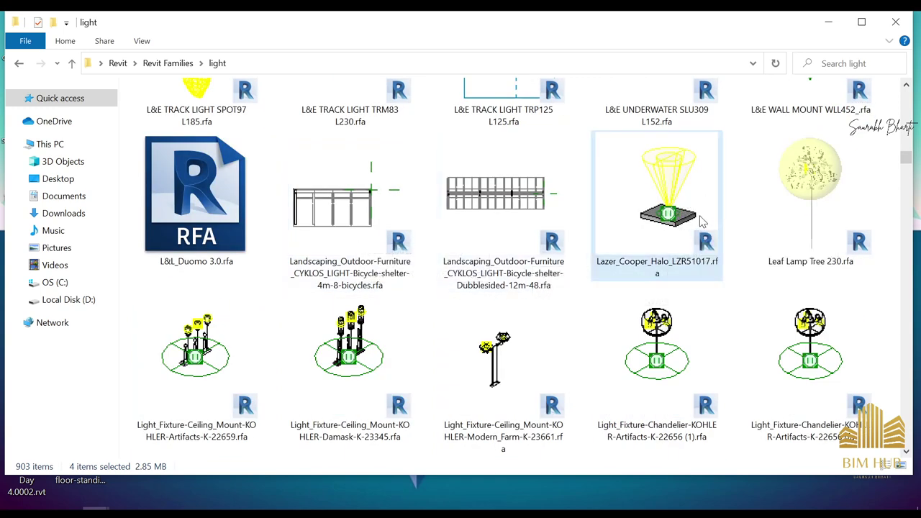
scroll(706, 249, down, 10)
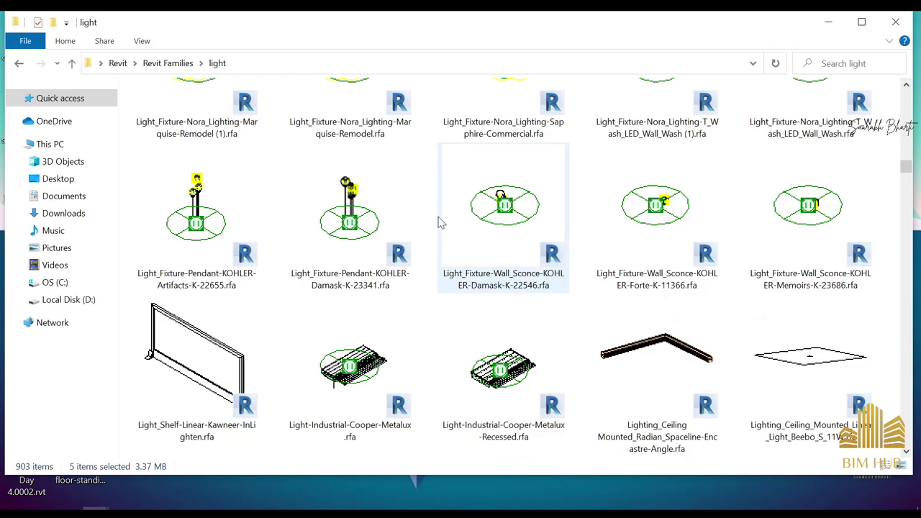
Copy the five selected light families to the desktop and place them in an empty area beside the app shortcuts
key(super+d)
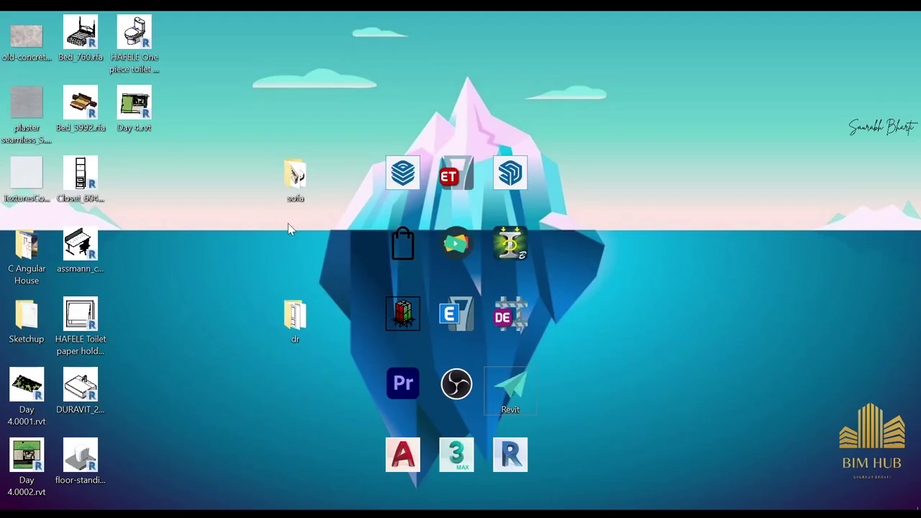
key(ctrl+v)
drag(137, 180, 620, 180)
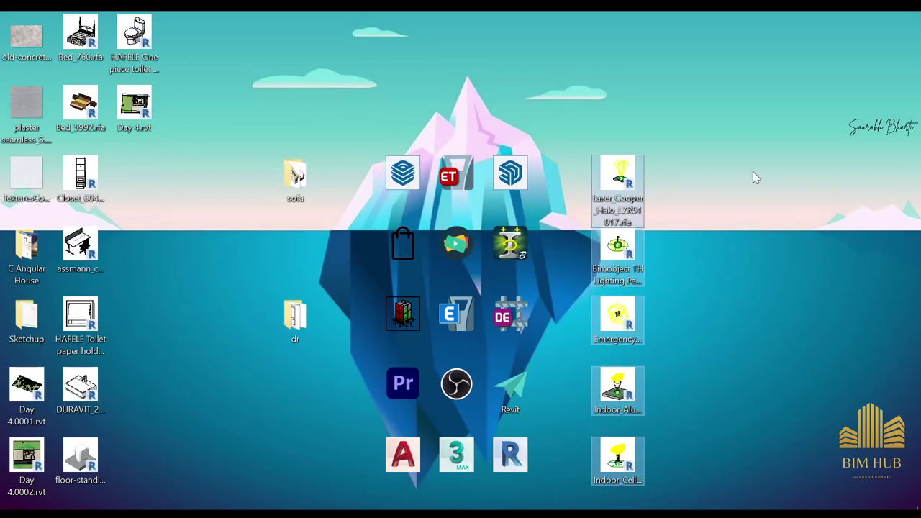
Look at the rendered bedroom in the Enscape Day 4 window again and minimize it
click(70, 513)
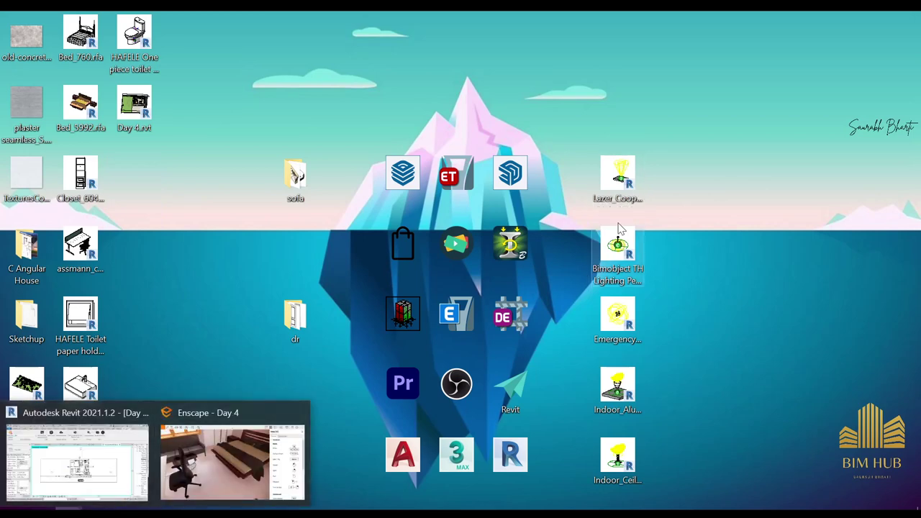
click(229, 461)
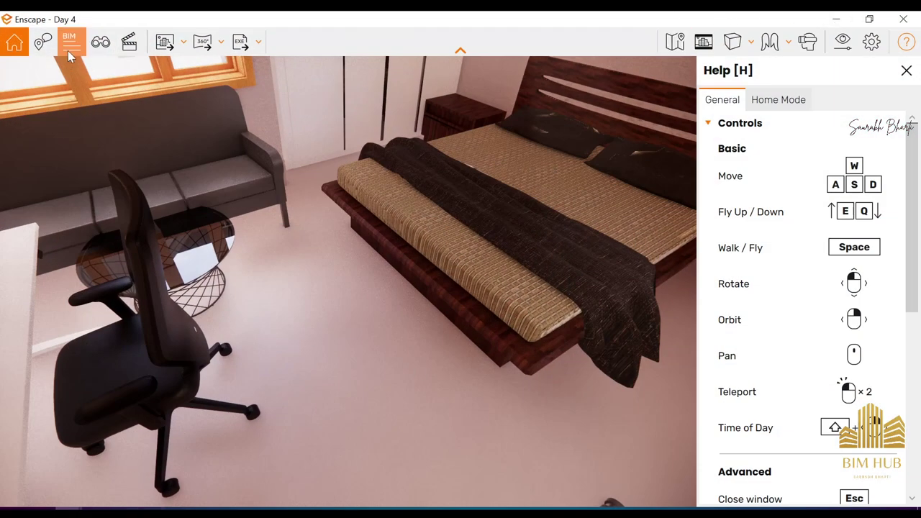
click(835, 19)
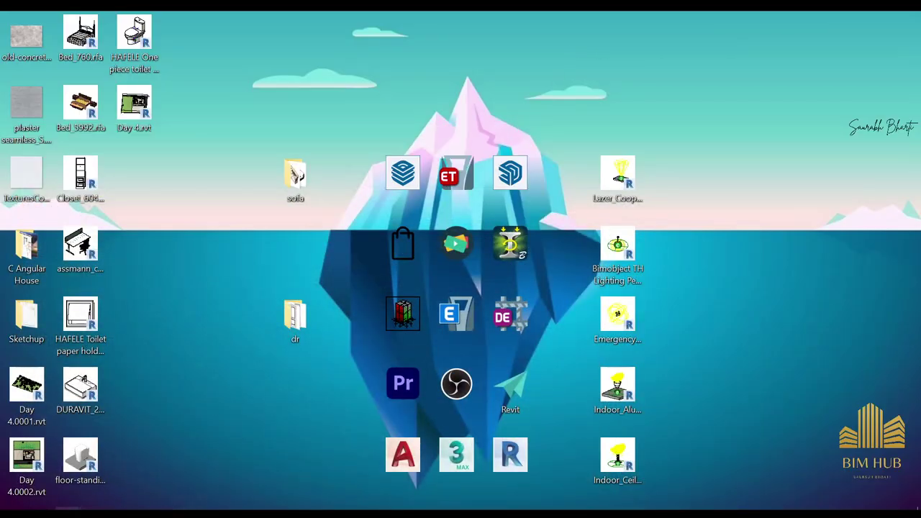
Switch back to Revit, minimize the Enscape Asset Library and pause Enscape's live updates
click(70, 513)
click(79, 461)
click(510, 59)
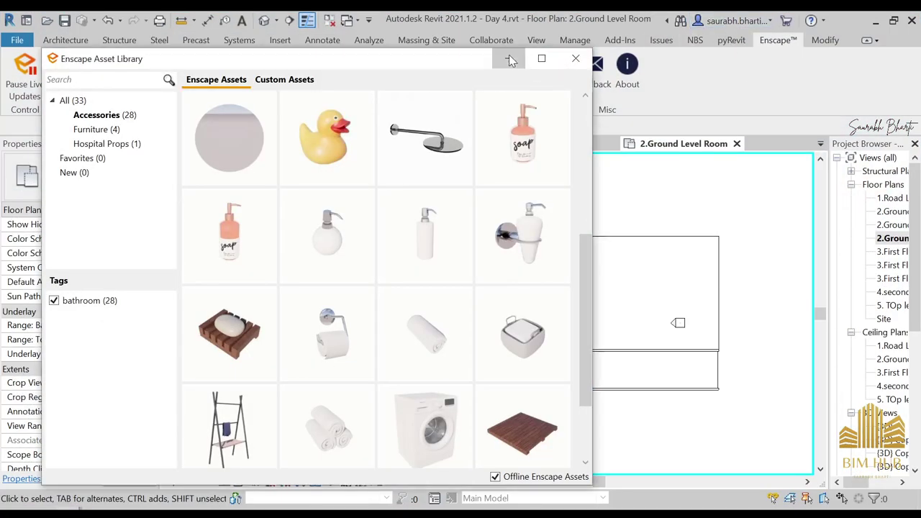
click(509, 59)
click(23, 76)
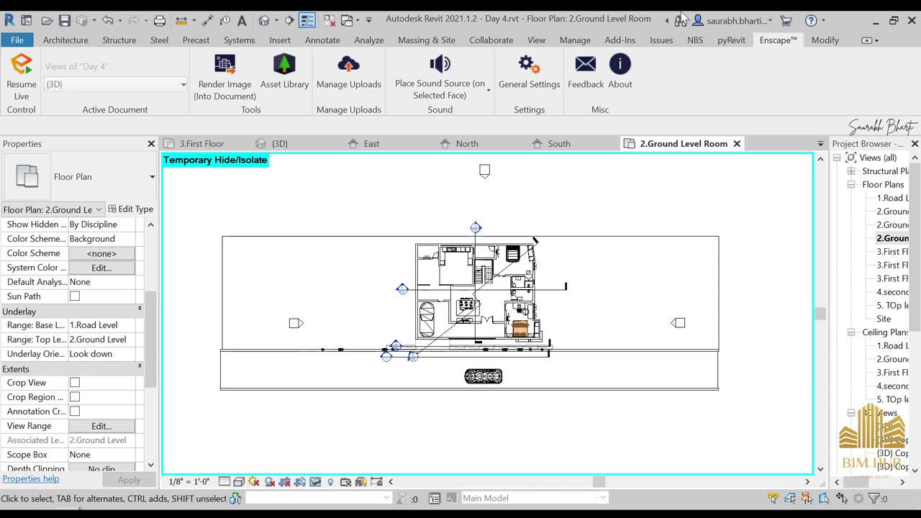
Load the Indoor_Alum_Hbay_Cooper_Lumark_SE_E&G_Vertx family from the desktop into the Day 4.rvt project and restore the full-size Revit window
drag(604, 15, 316, 31)
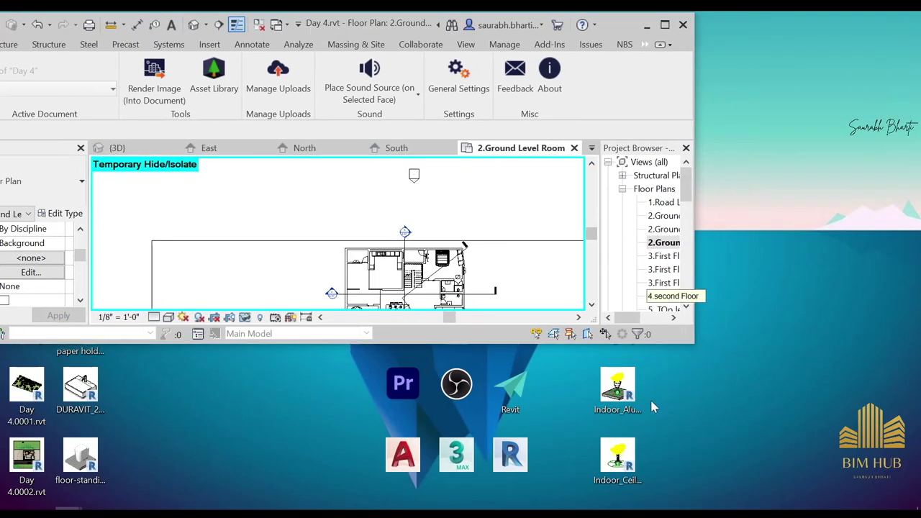
double_click(620, 392)
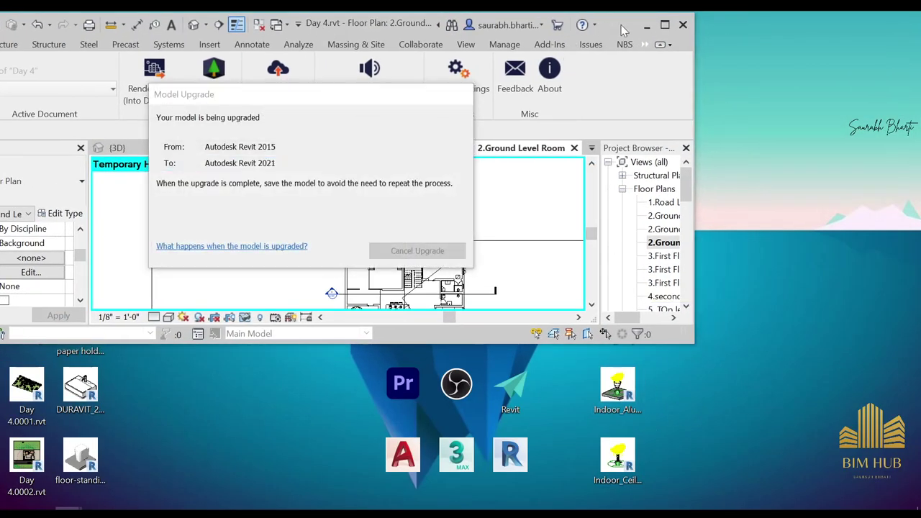
click(665, 24)
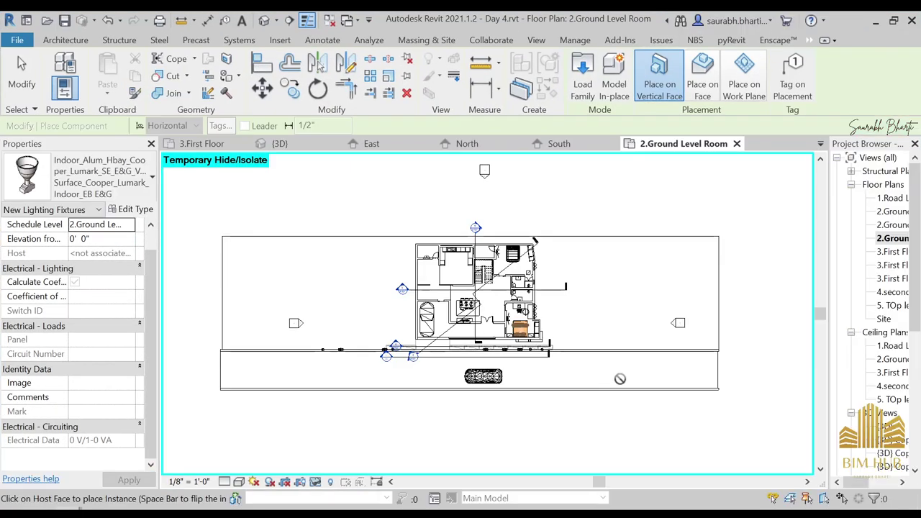
Place the loaded Lumark light fixture on the wall beside the entrance double door and on the kitchen wall facing the counter
scroll(504, 316, up, 5)
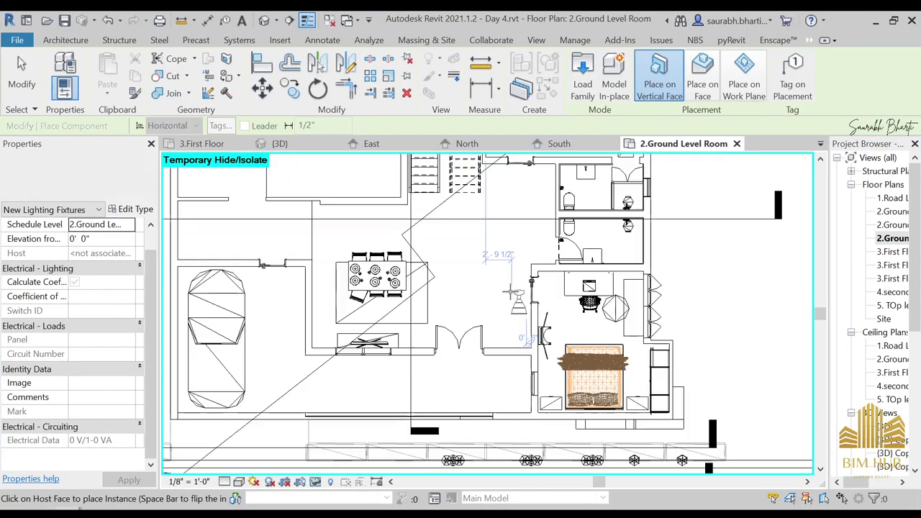
scroll(519, 317, up, 3)
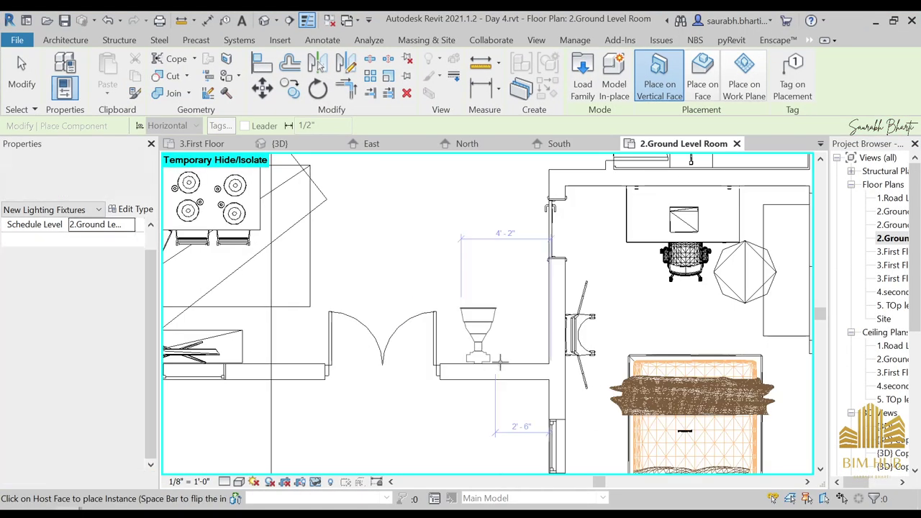
click(501, 361)
scroll(502, 352, down, 3)
middle_drag(463, 329, 624, 377)
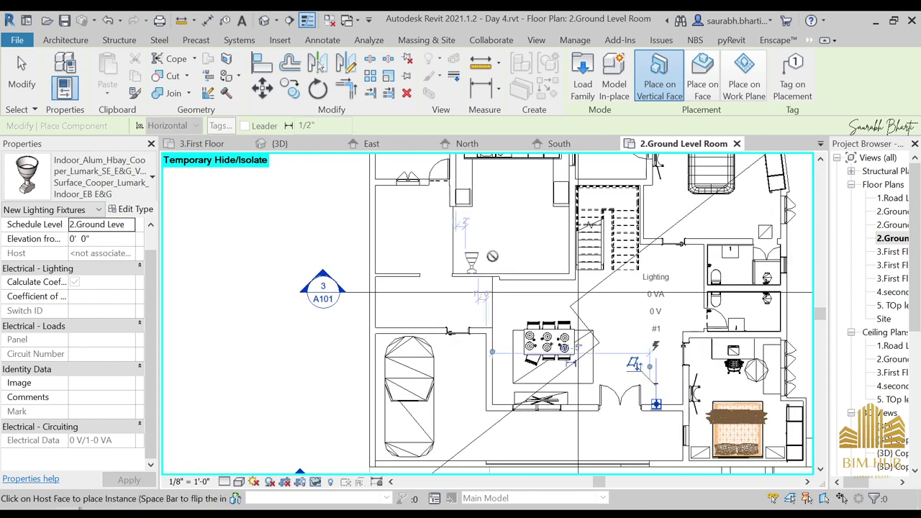
scroll(494, 257, up, 2)
click(575, 289)
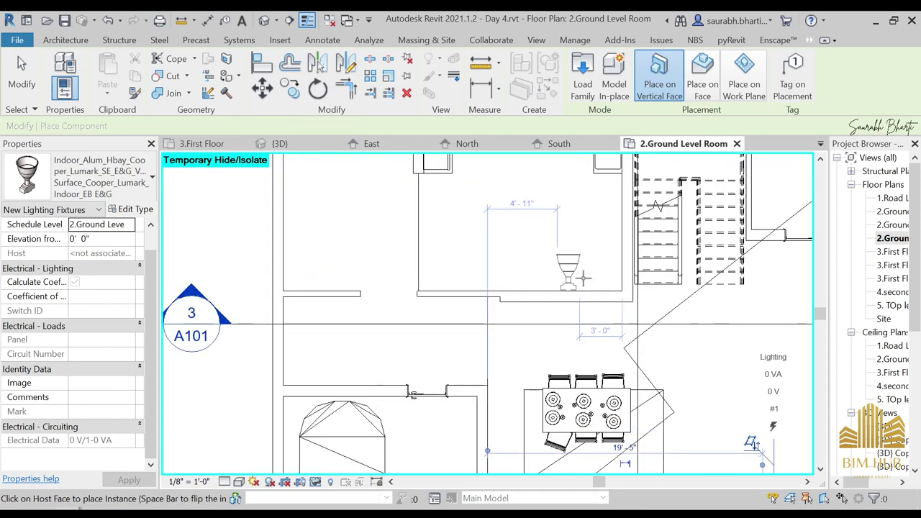
Place another Lumark light fixture on the bathroom-side wall of the bedroom next to the staircase
scroll(569, 281, down, 3)
middle_drag(475, 295, 279, 322)
scroll(533, 264, up, 1)
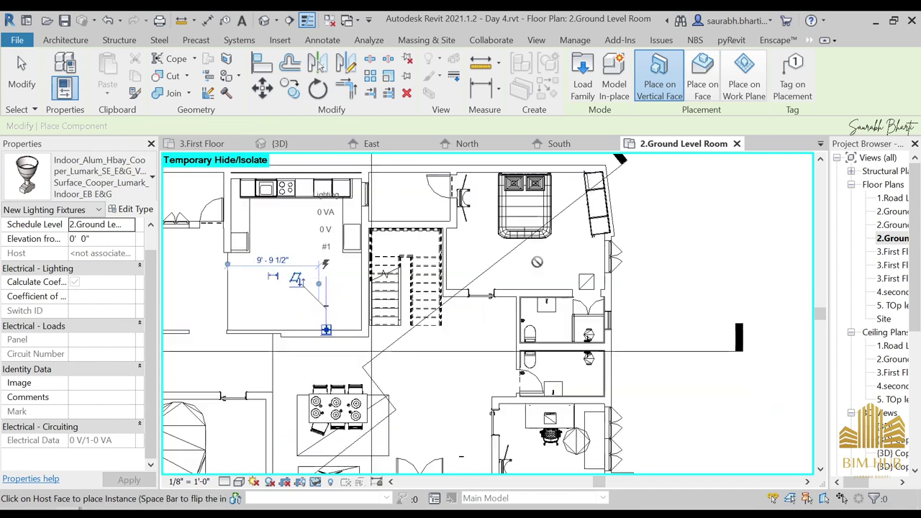
click(551, 295)
Place Lumark light fixtures on the porch side of the TV wall and on the porch wall adjoining the front bedroom
scroll(289, 319, down, 2)
middle_drag(289, 319, 488, 304)
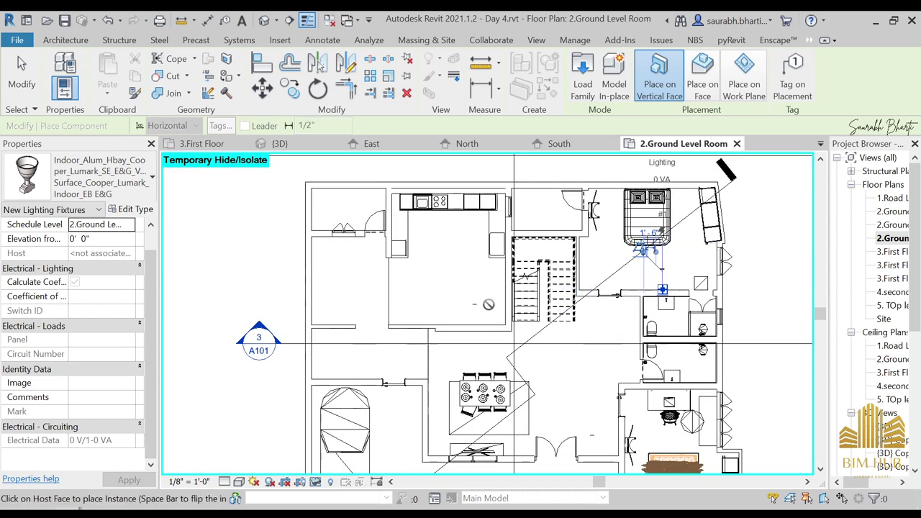
scroll(481, 317, up, 1)
scroll(484, 316, up, 3)
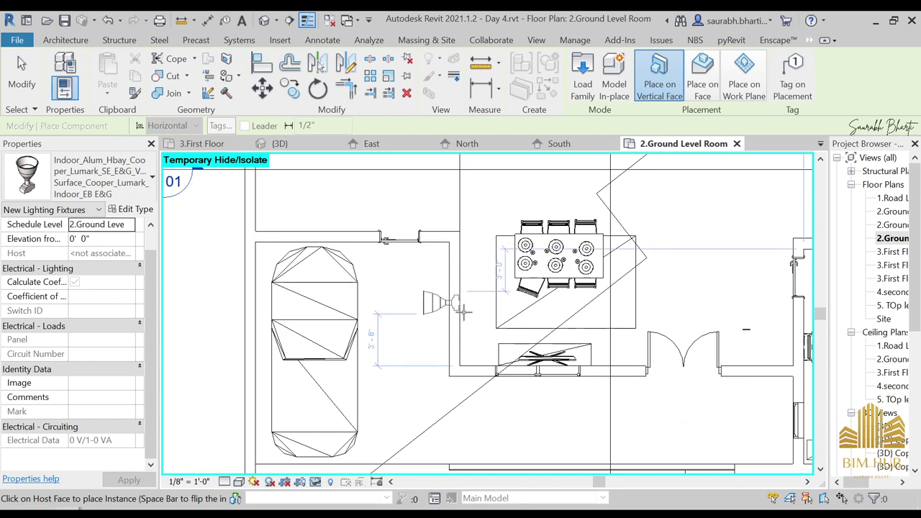
scroll(460, 305, down, 2)
scroll(466, 305, up, 3)
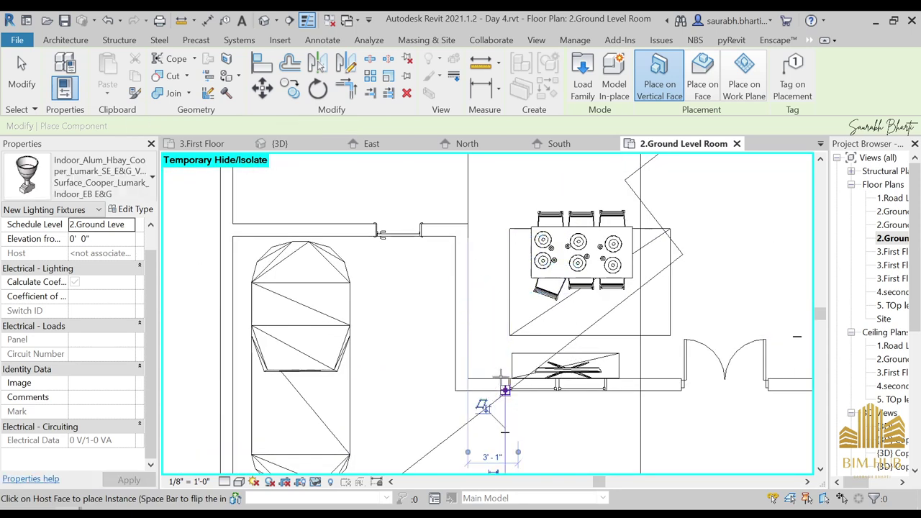
scroll(504, 387, down, 2)
scroll(511, 395, up, 3)
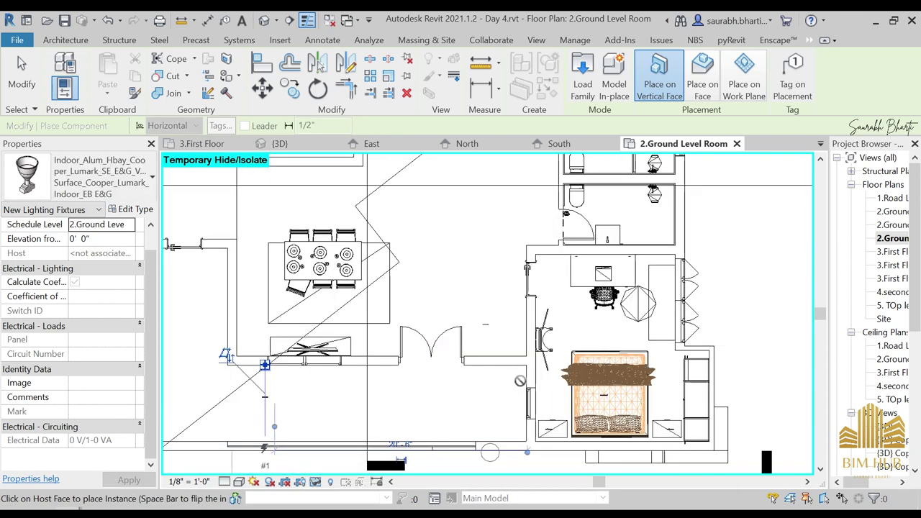
scroll(519, 380, up, 2)
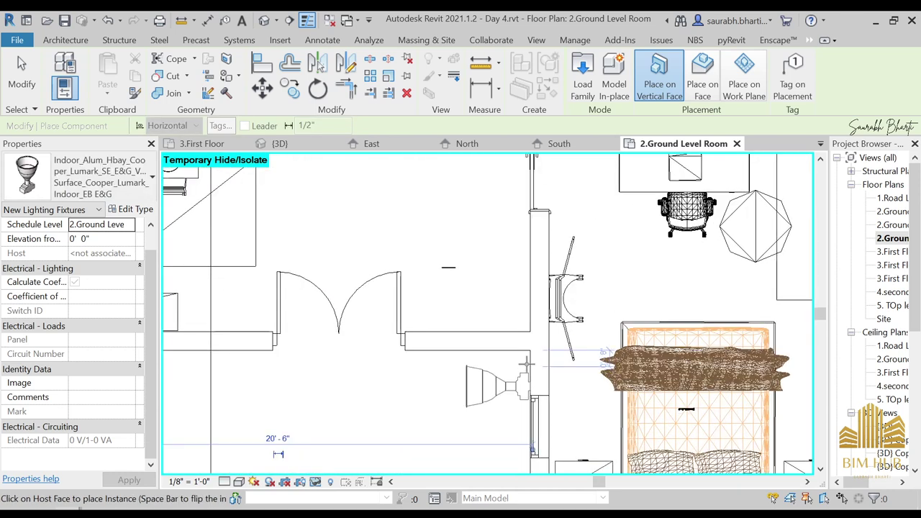
scroll(527, 363, down, 2)
scroll(574, 407, up, 3)
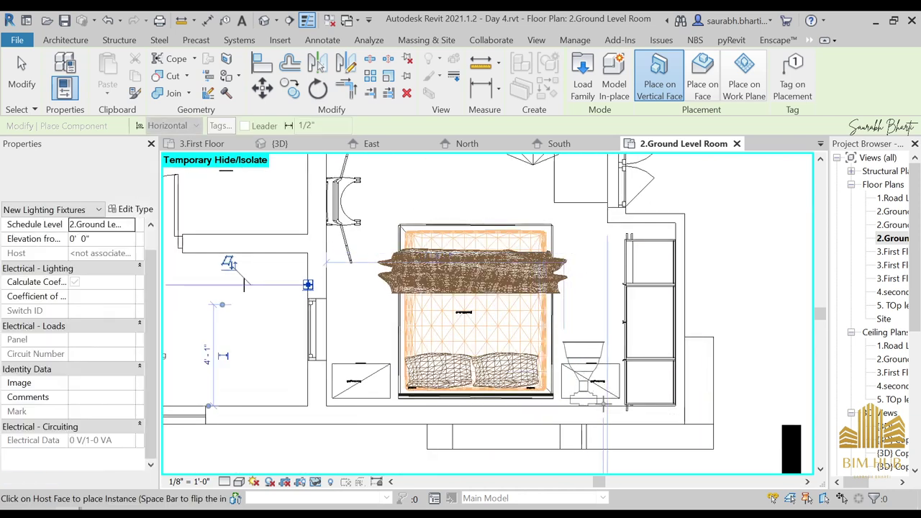
Place light fixtures on the front bedroom's headboard wall behind both bedside tables and end the placement
click(583, 344)
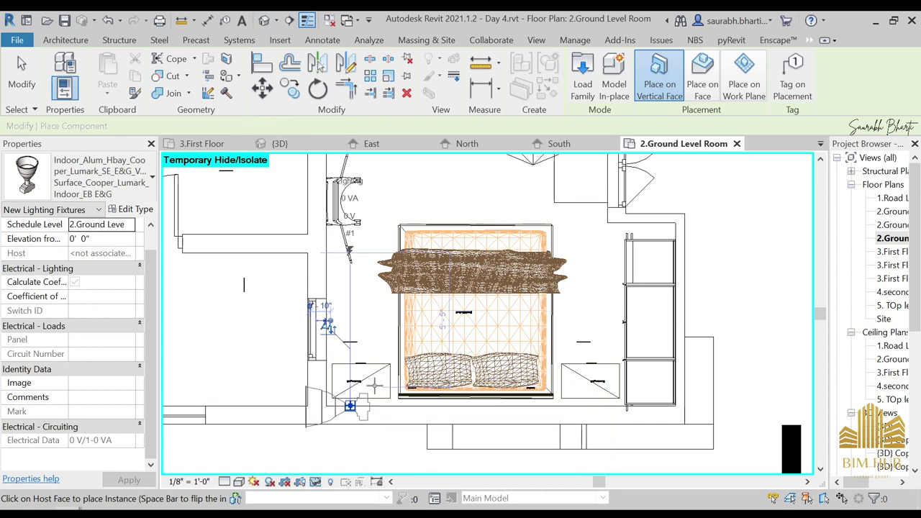
middle_drag(554, 312, 669, 331)
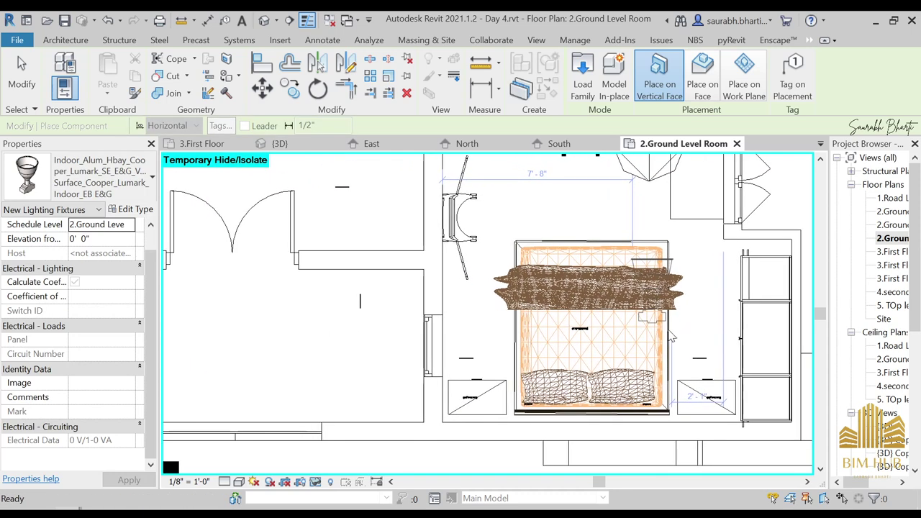
scroll(670, 331, down, 2)
key(Escape)
key(Escape)
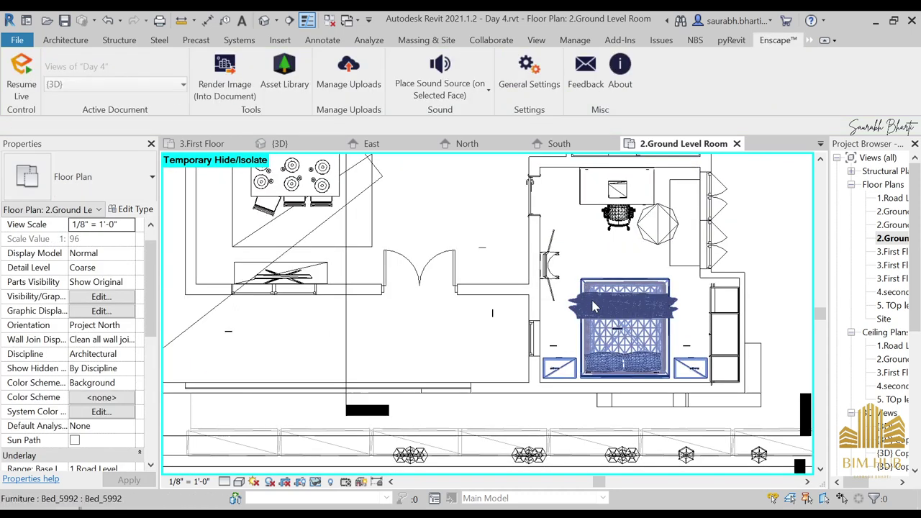
Open the default 3D view facing the left side and hide the planting category using all the Chestnut 02 trees
click(265, 21)
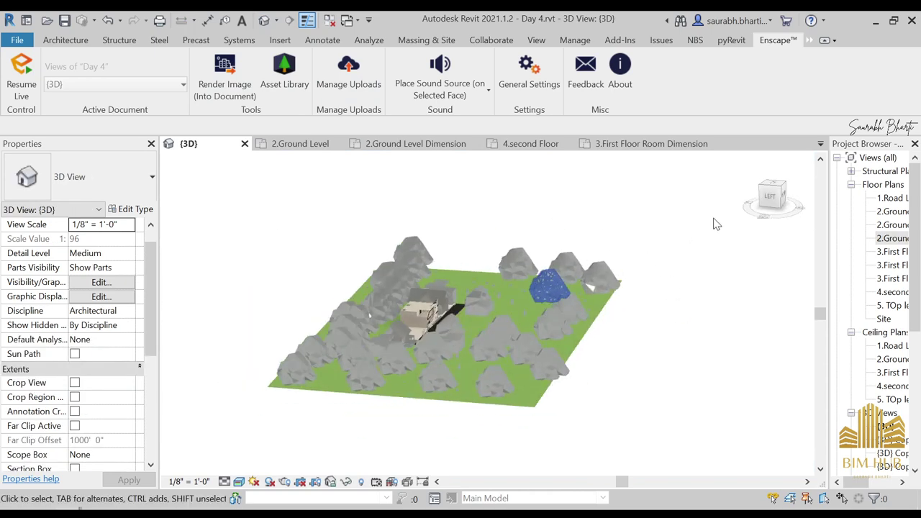
click(771, 200)
scroll(446, 310, up, 2)
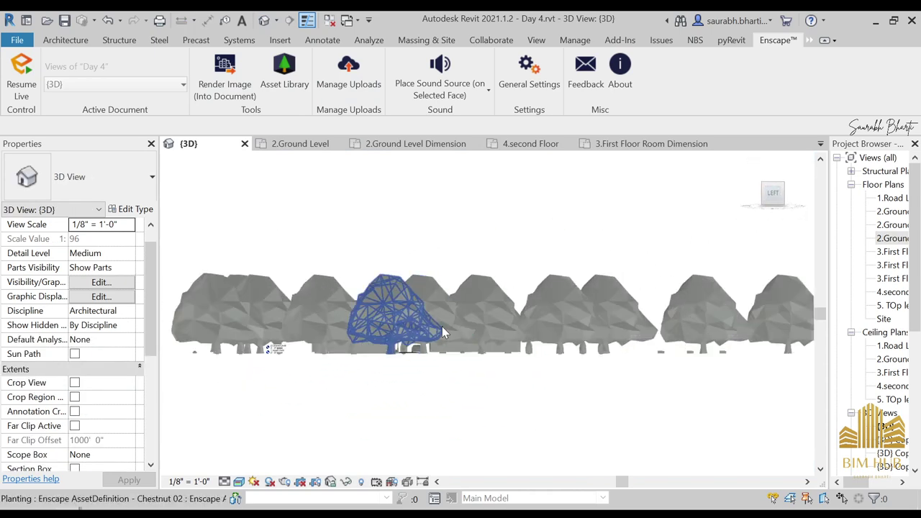
click(450, 315)
key(s)
key(a)
right_click(429, 307)
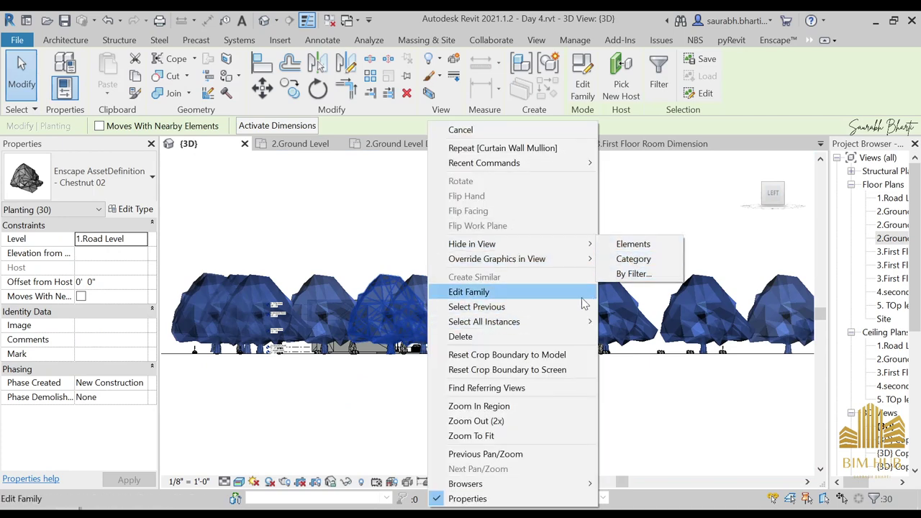
click(637, 260)
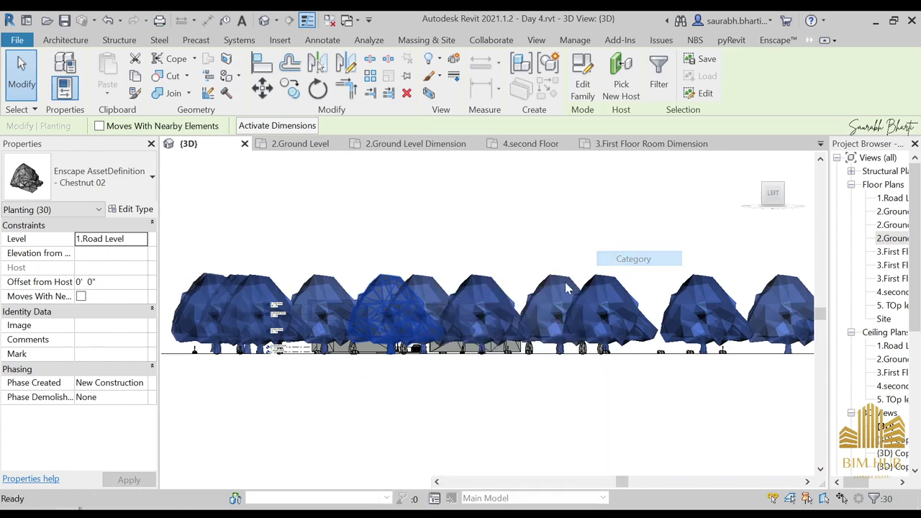
scroll(421, 347, up, 1)
Enable the 3D view's section box and lower its top to cut open the ground floor rooms
scroll(108, 423, down, 4)
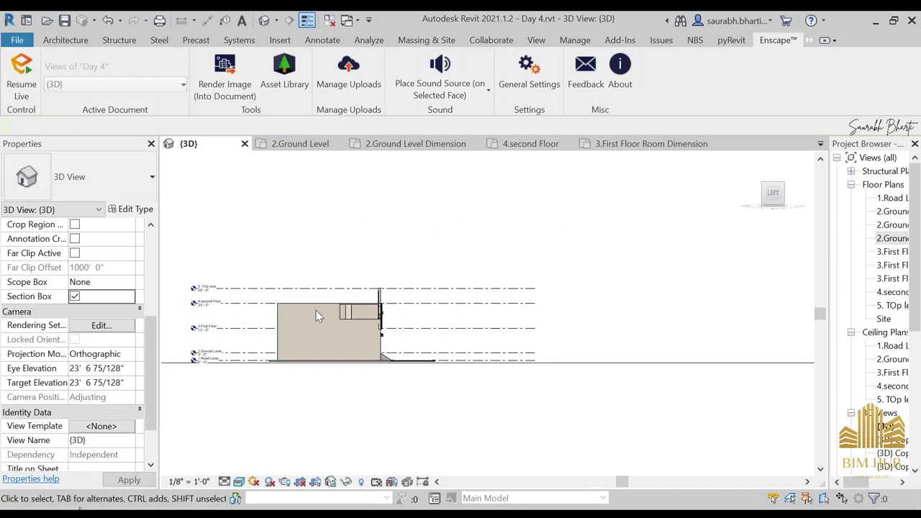
click(534, 281)
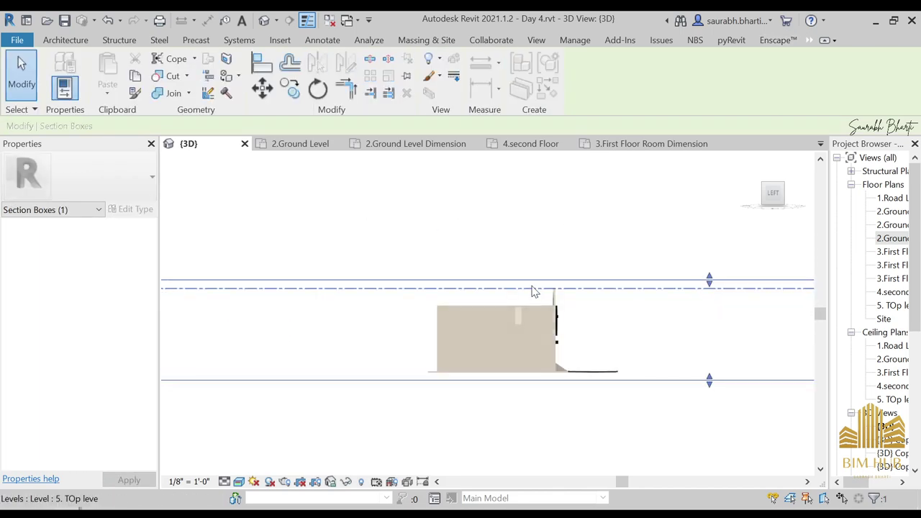
drag(710, 282, 674, 345)
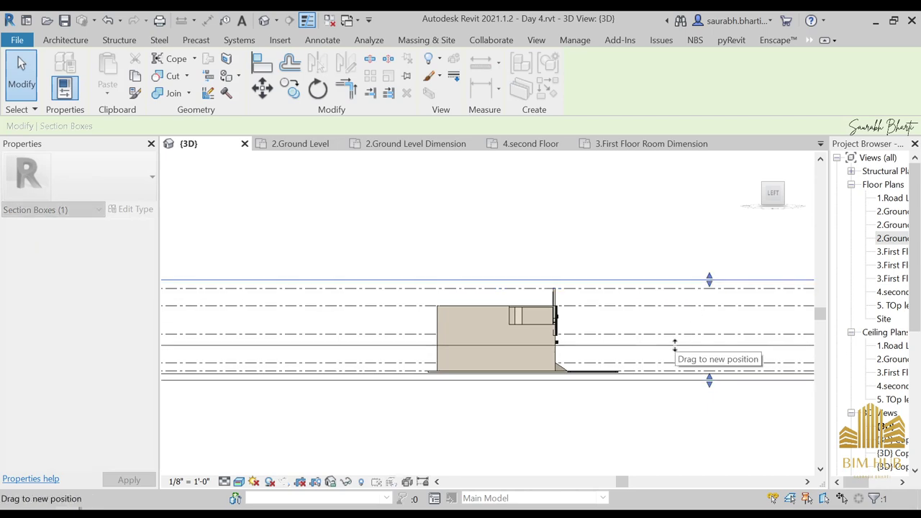
shift+middle_drag(571, 312, 619, 380)
middle_drag(546, 413, 669, 263)
scroll(619, 297, up, 7)
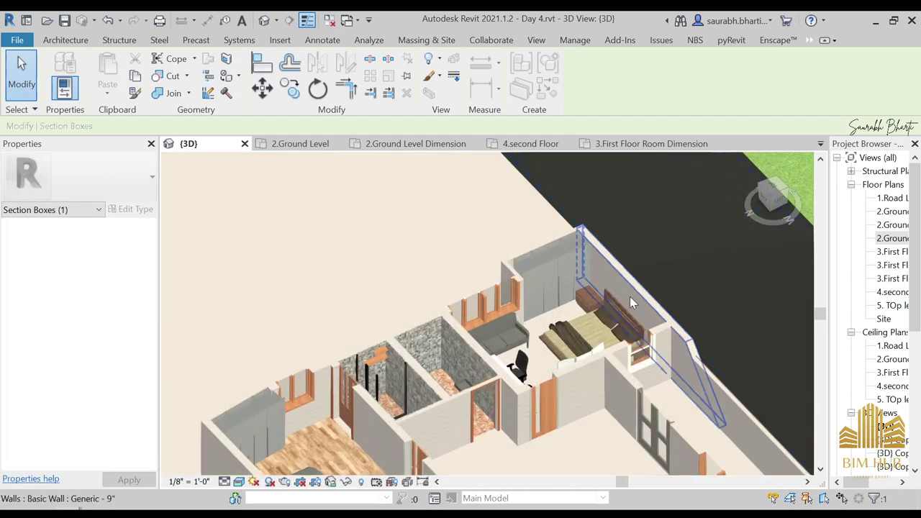
shift+middle_drag(631, 302, 642, 313)
scroll(642, 313, down, 10)
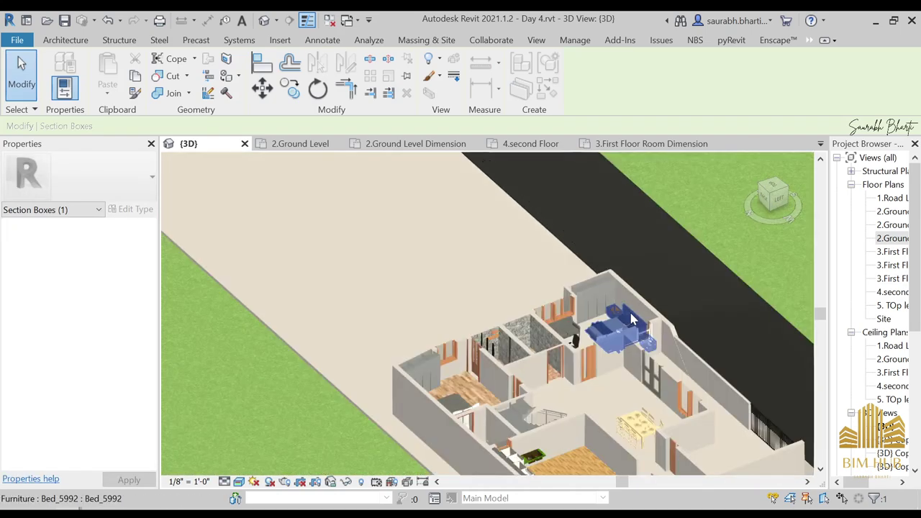
Raise the section box's top from the left view, then lower it to mid-height of the ground floor walls
click(788, 191)
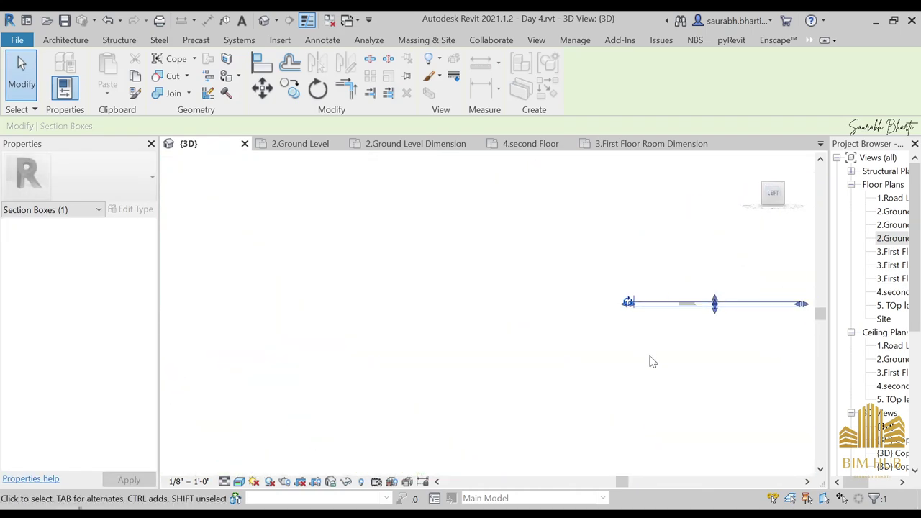
scroll(469, 307, up, 2)
middle_drag(496, 326, 592, 328)
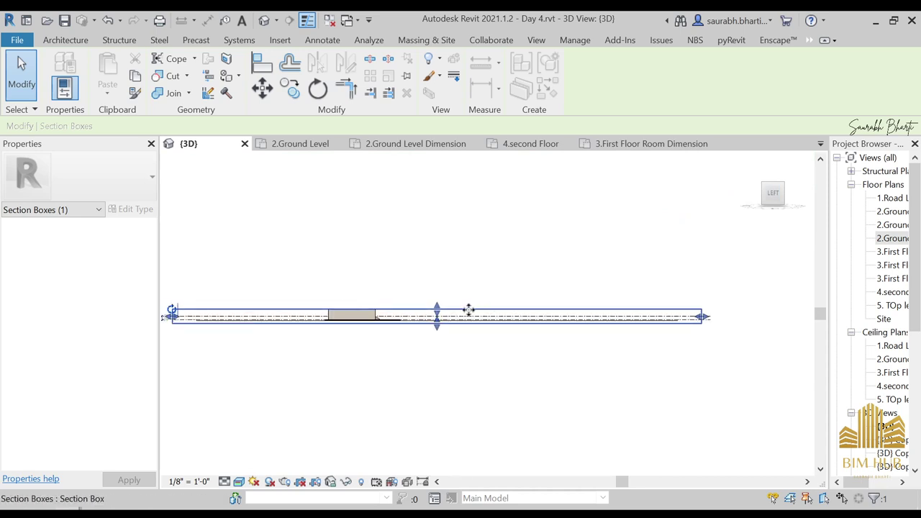
drag(437, 304, 437, 297)
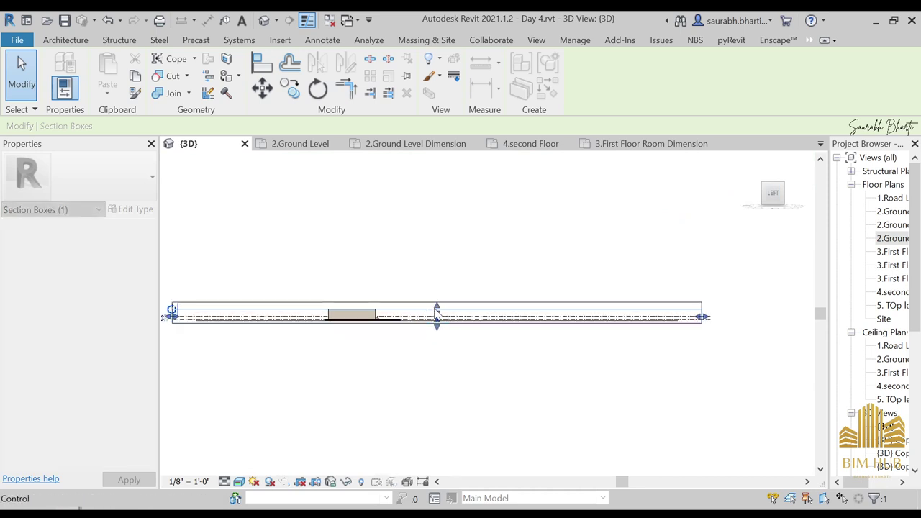
scroll(437, 315, up, 3)
shift+middle_drag(368, 302, 442, 319)
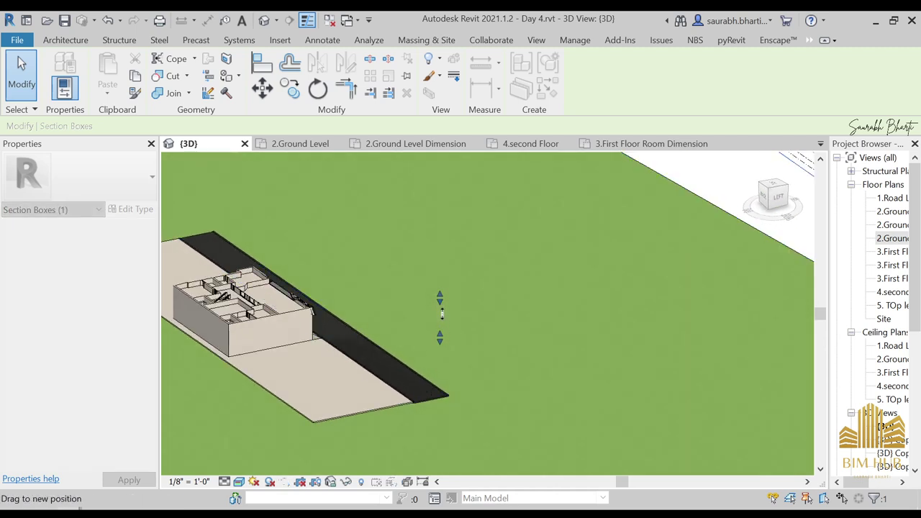
drag(442, 327, 440, 339)
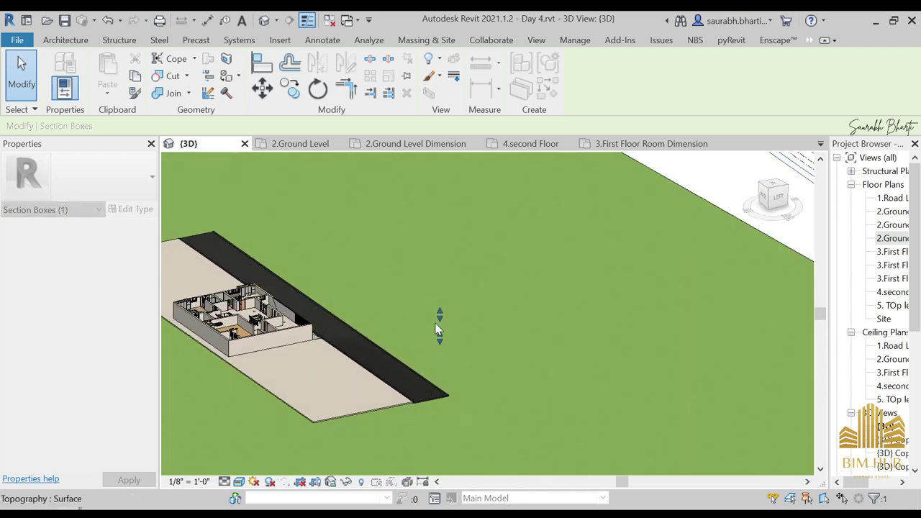
Adjust the section box's height from the back view and orbit to the cut ground floor walls
scroll(642, 290, down, 3)
shift+middle_drag(520, 327, 694, 248)
click(770, 200)
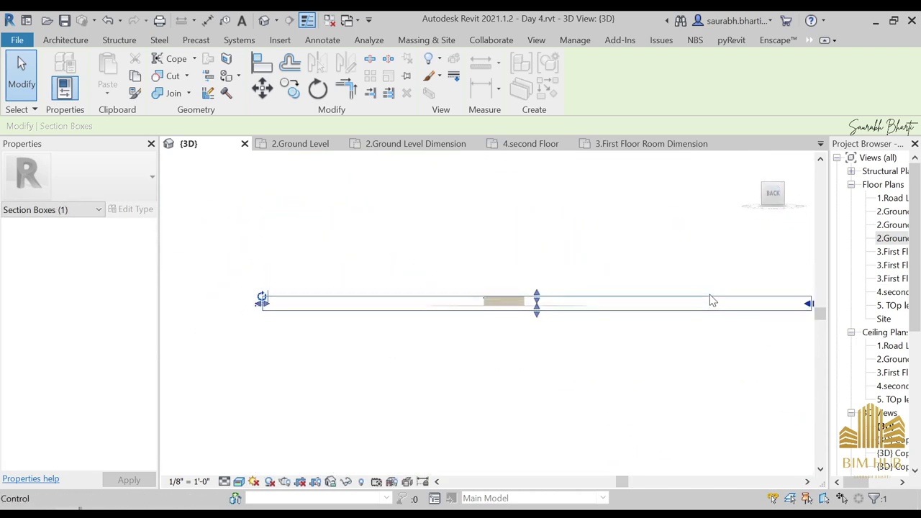
drag(488, 317, 489, 317)
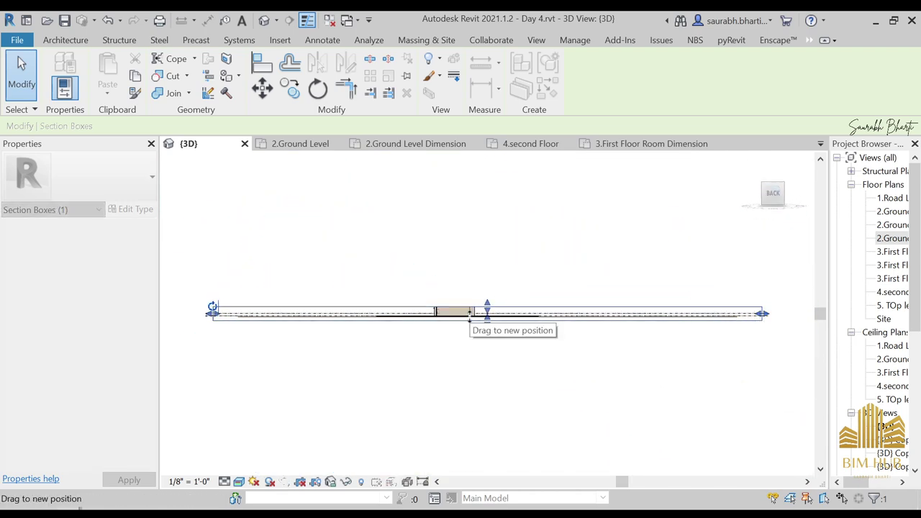
scroll(475, 322, up, 5)
shift+middle_drag(499, 373, 461, 392)
scroll(403, 382, up, 5)
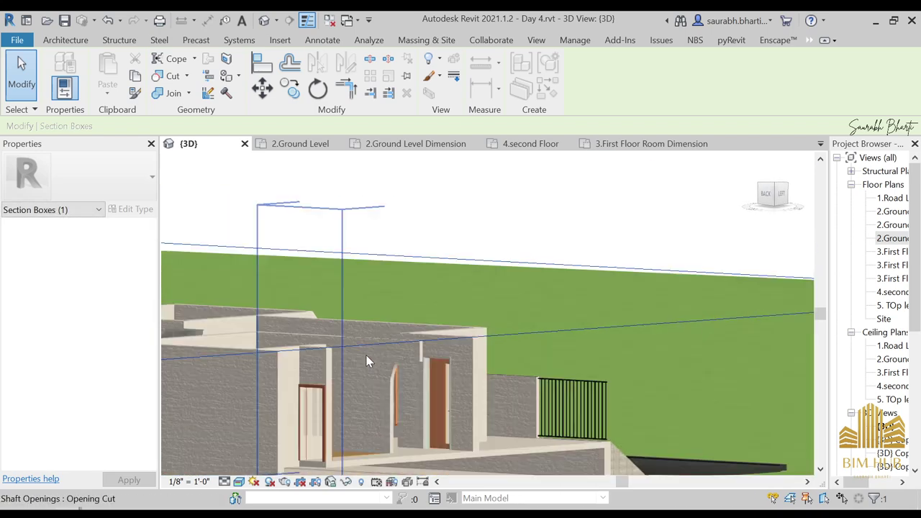
Select the section box again and raise its top above the roof to show both storeys
click(434, 354)
scroll(525, 348, down, 3)
click(521, 354)
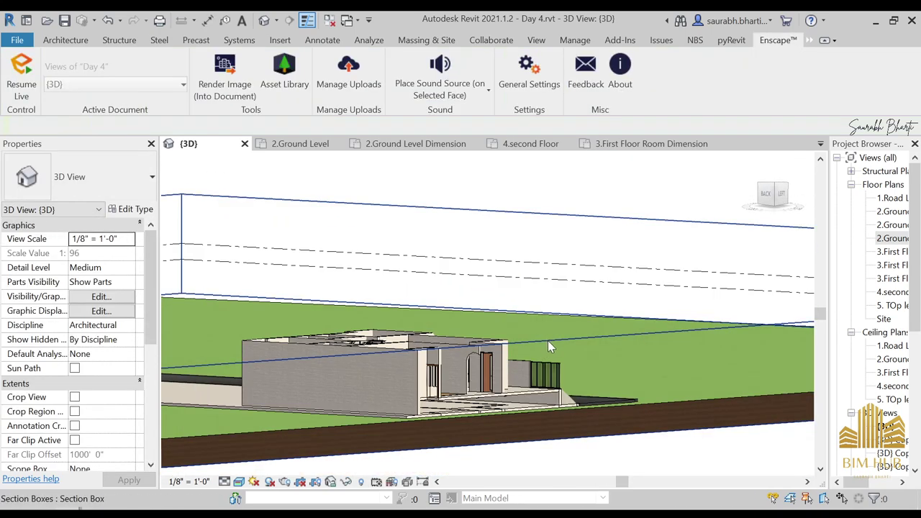
click(547, 340)
scroll(540, 338, down, 1)
scroll(590, 310, down, 6)
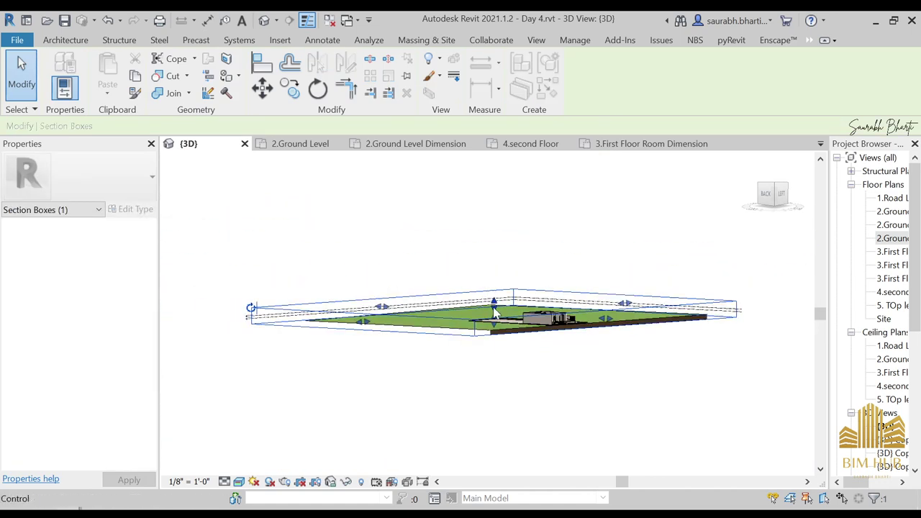
drag(494, 302, 490, 284)
scroll(565, 342, up, 6)
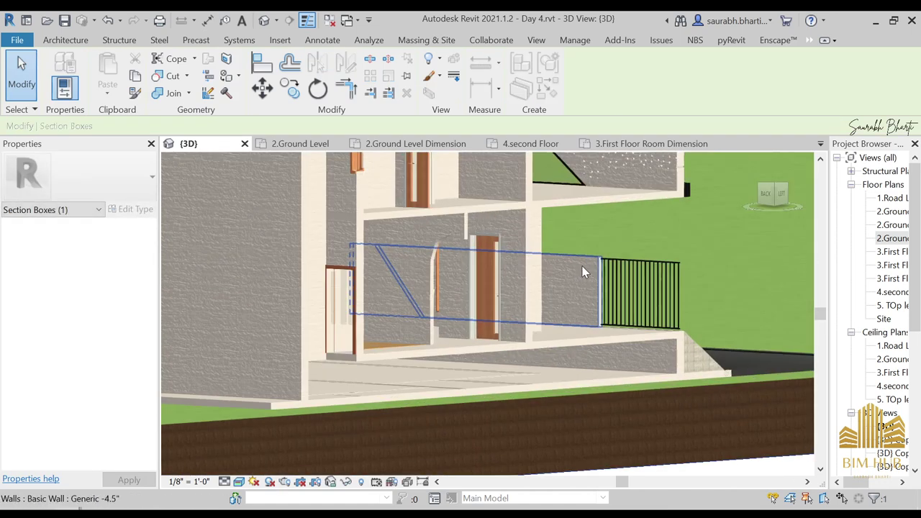
Move the section box's side face out past the house's outer wall, then back in to cut through the rooms
shift+middle_drag(584, 270, 578, 272)
middle_drag(497, 259, 779, 261)
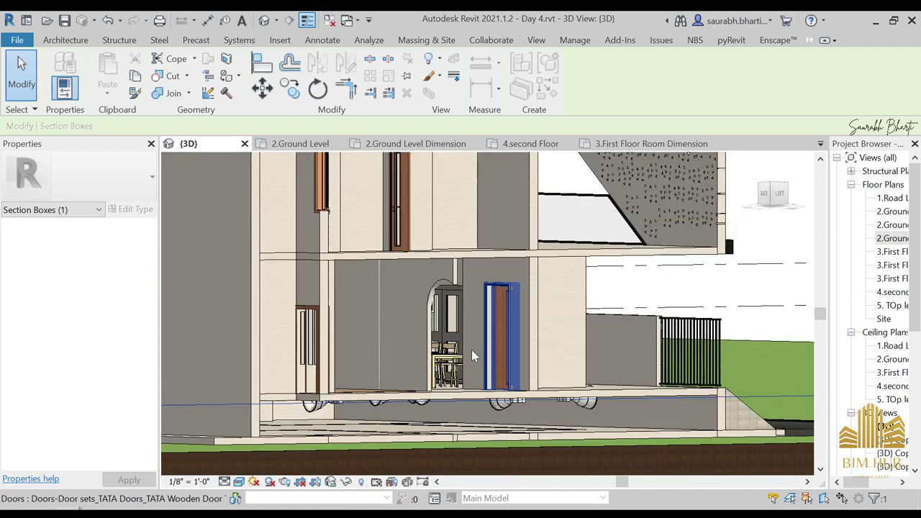
shift+middle_drag(440, 342, 506, 342)
scroll(566, 355, down, 4)
middle_drag(689, 355, 508, 371)
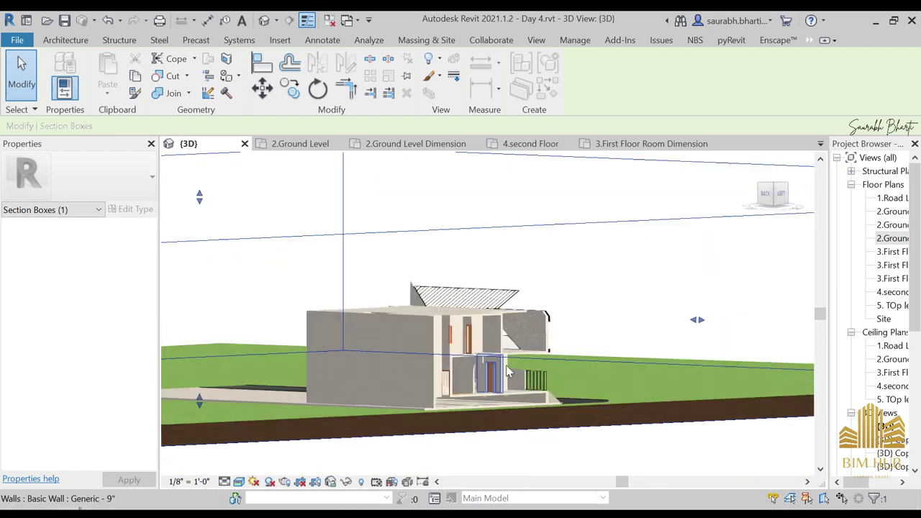
scroll(507, 368, up, 2)
scroll(520, 423, down, 6)
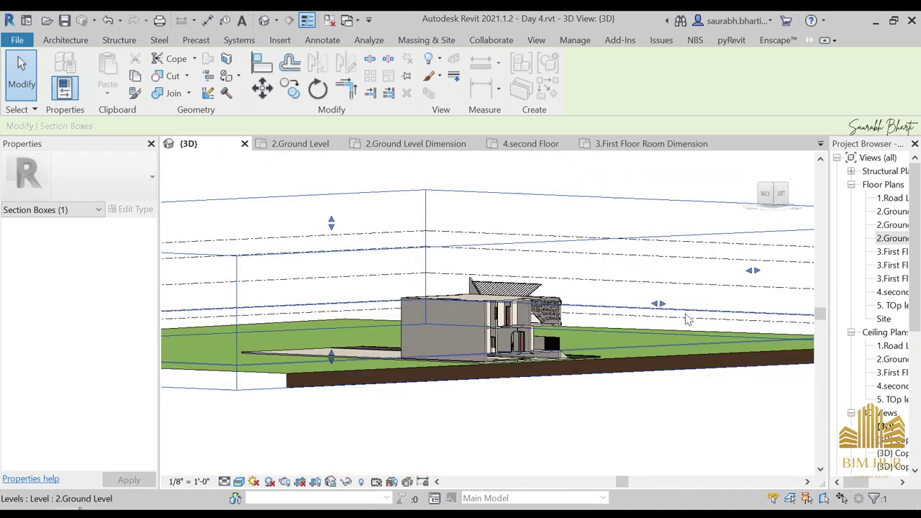
mouse_move(661, 307)
mouse_down()
mouse_move(677, 308)
mouse_move(667, 304)
mouse_up()
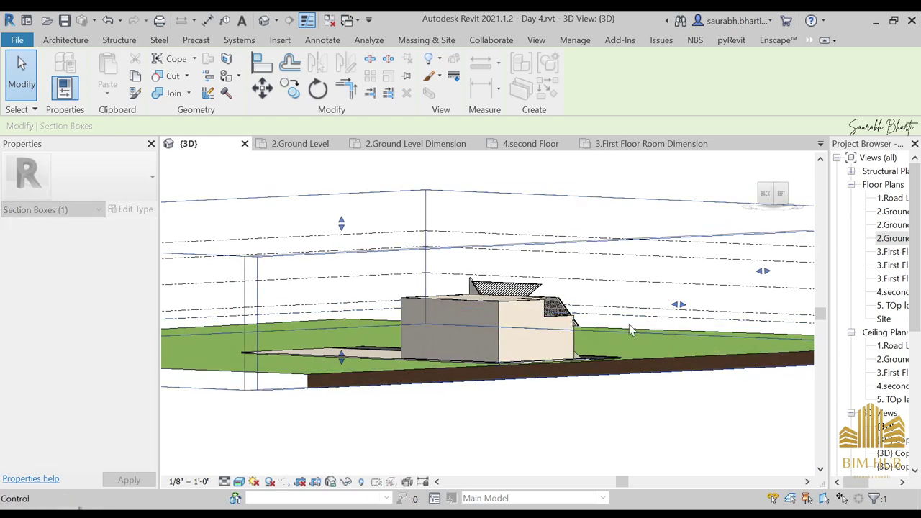
shift+drag(525, 354, 562, 332)
scroll(560, 326, up, 6)
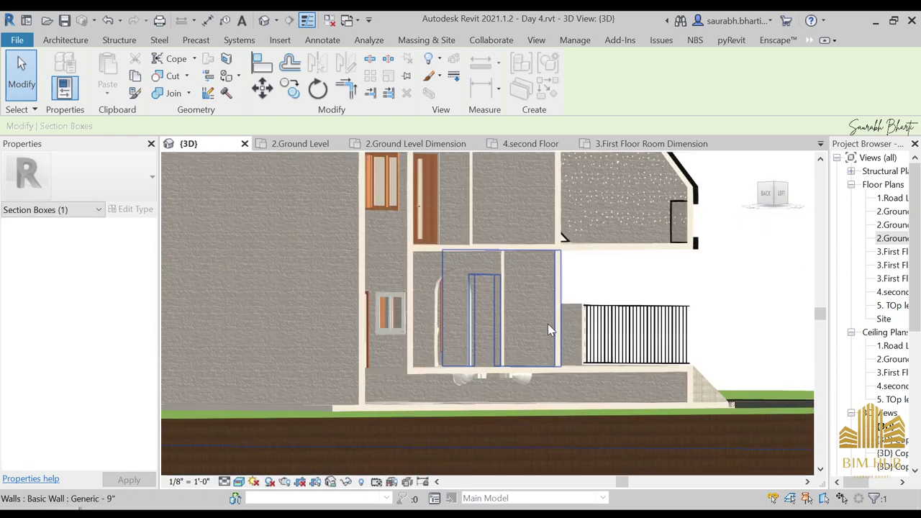
Select all eight Cooper Lumark light fixtures from the ones below the ground floor slab and set their elevation from level to 9' 0"
double_click(893, 237)
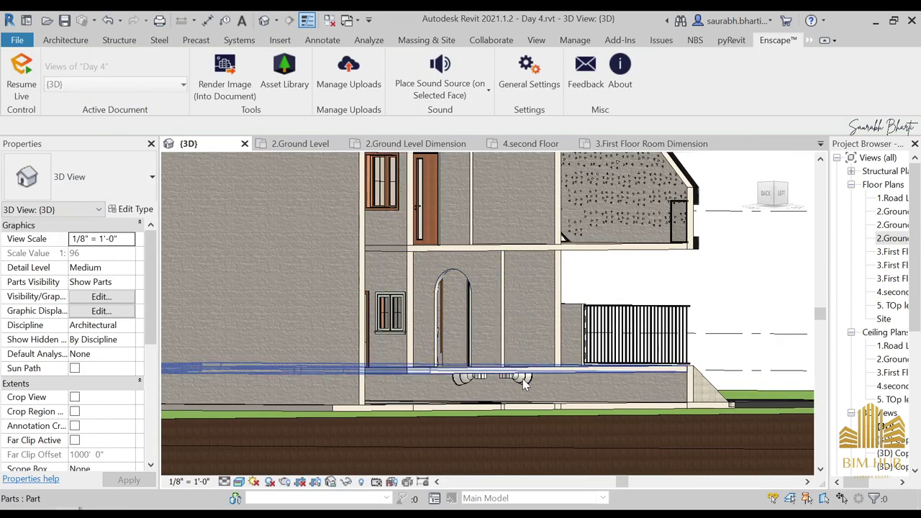
click(521, 381)
key(Escape)
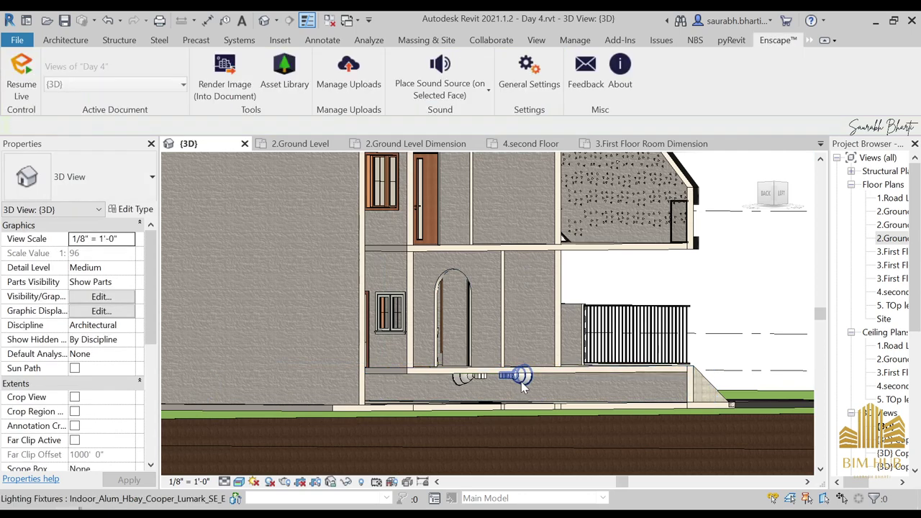
click(521, 382)
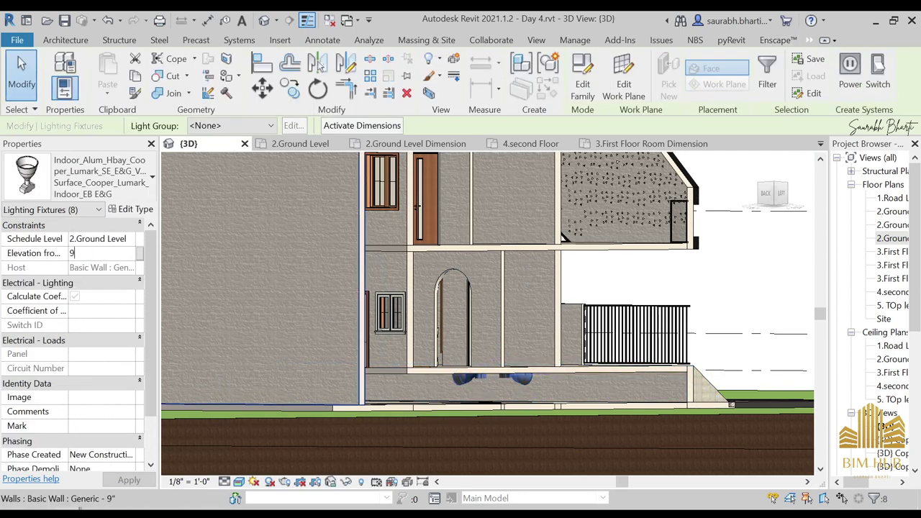
shift+middle_drag(594, 288, 539, 275)
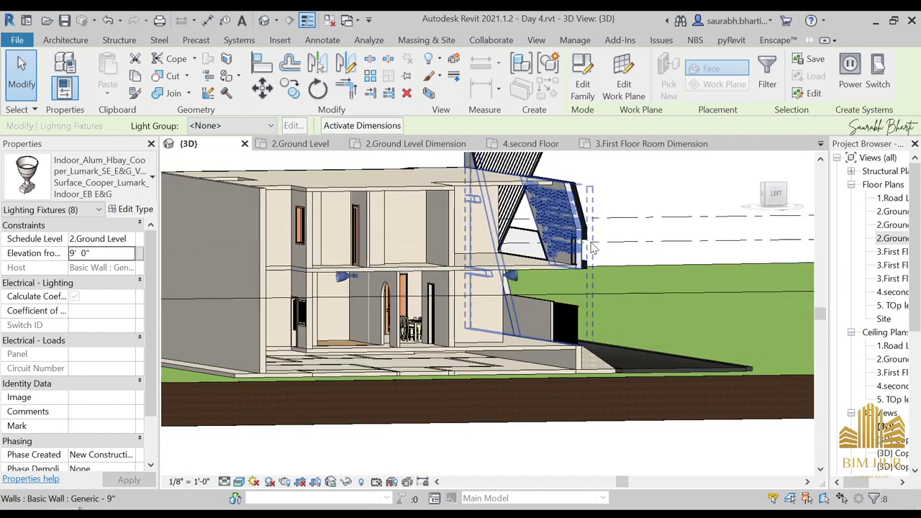
scroll(590, 247, down, 2)
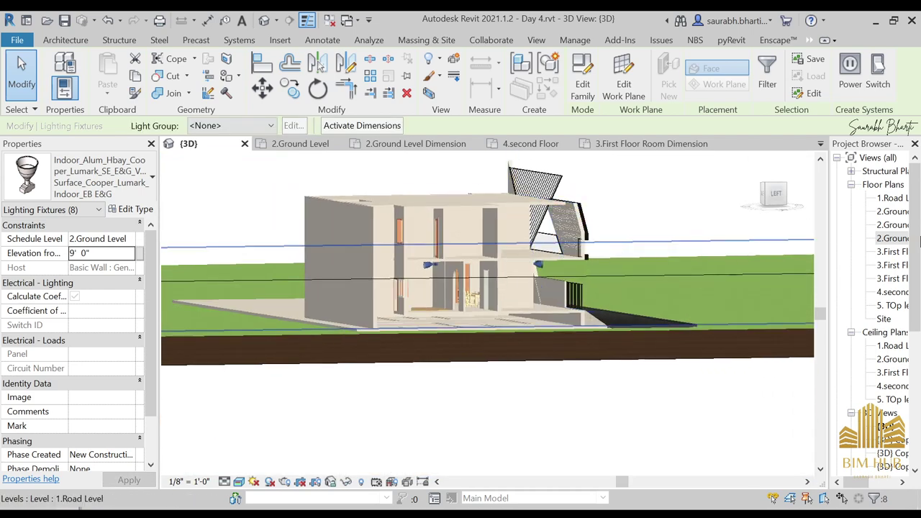
Open the 3.First Floor plan and place one Cooper Lumark fixture on the outer wall of the 14' 0" wide room
double_click(895, 253)
scroll(574, 273, down, 4)
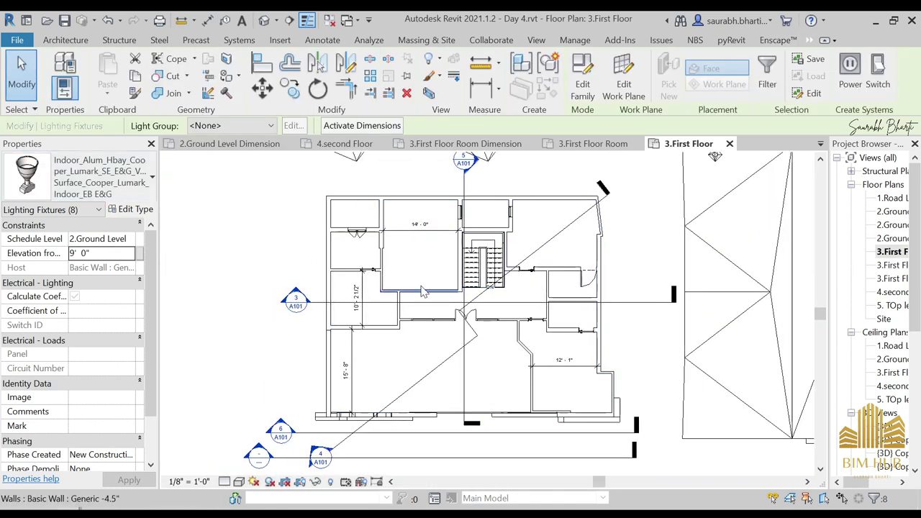
click(179, 164)
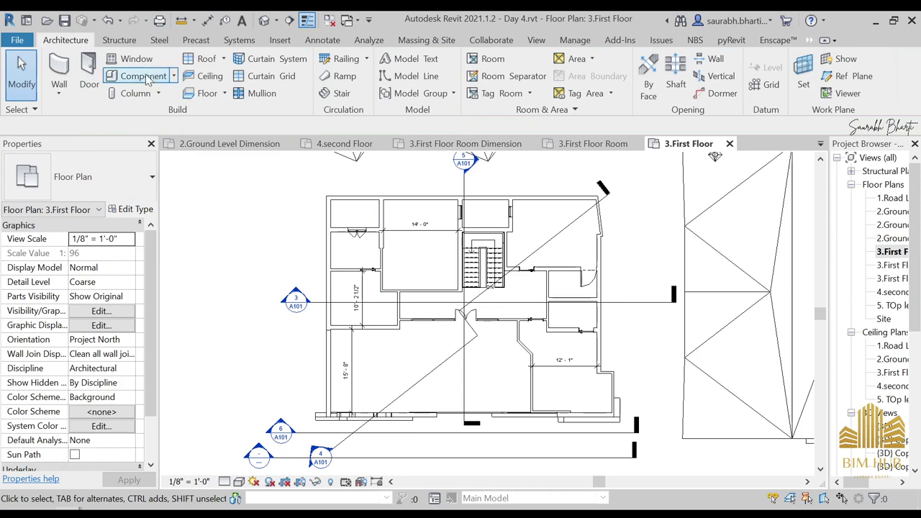
click(144, 76)
scroll(419, 210, up, 5)
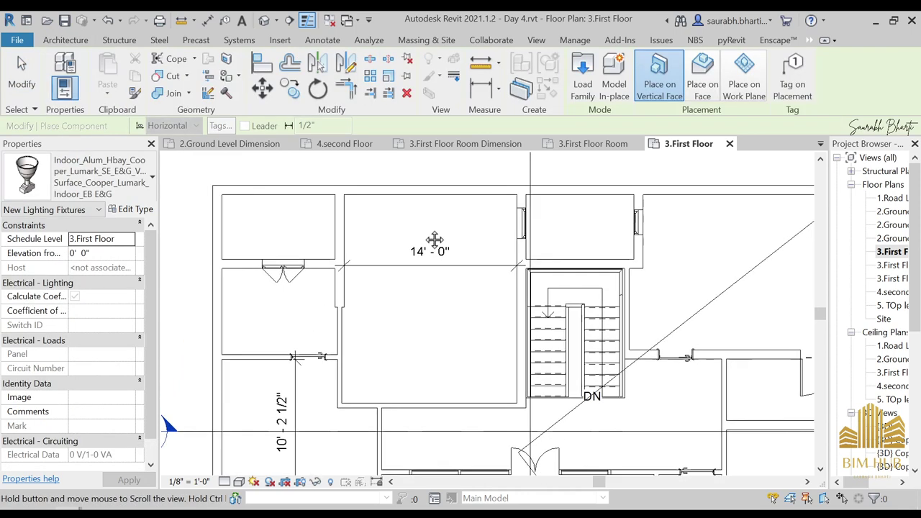
middle_drag(435, 240, 432, 247)
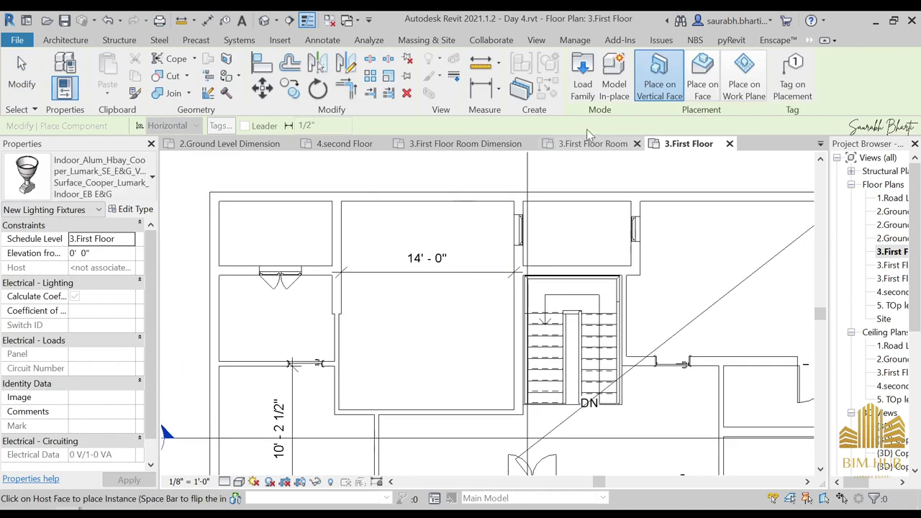
click(397, 205)
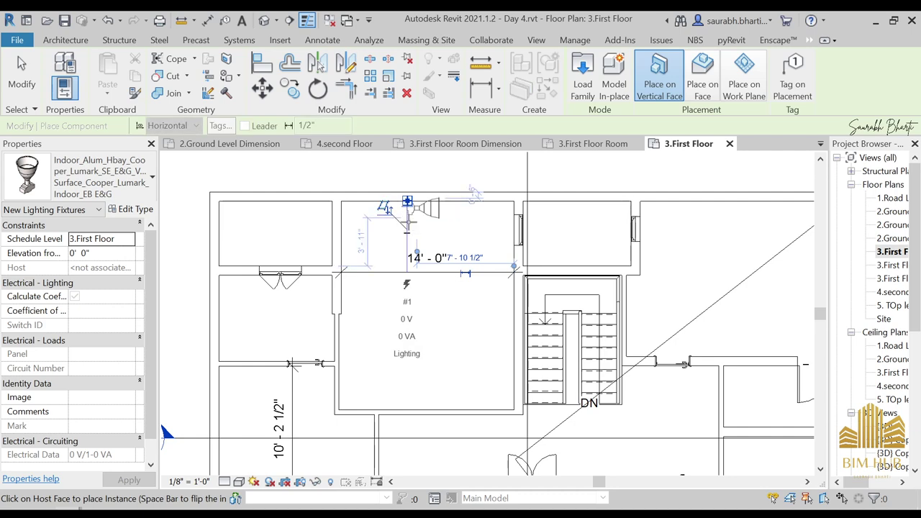
key(Escape)
key(Escape)
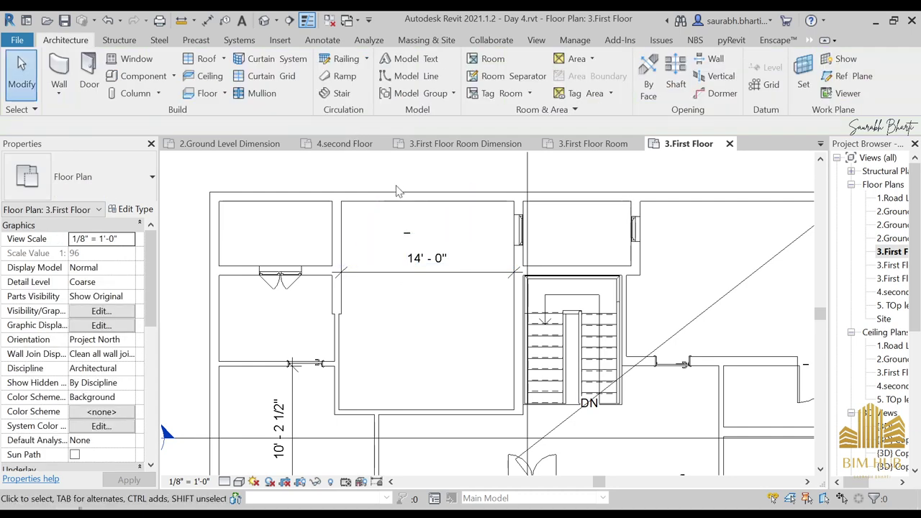
click(409, 223)
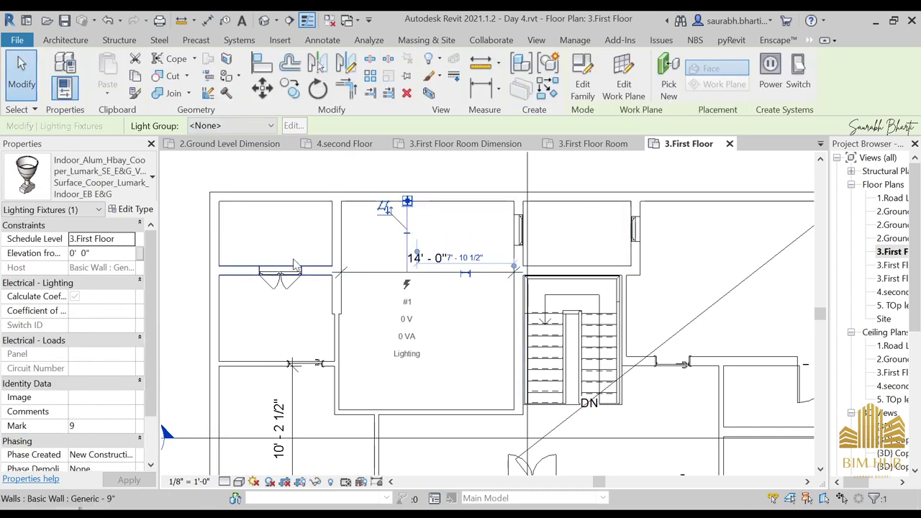
key(Escape)
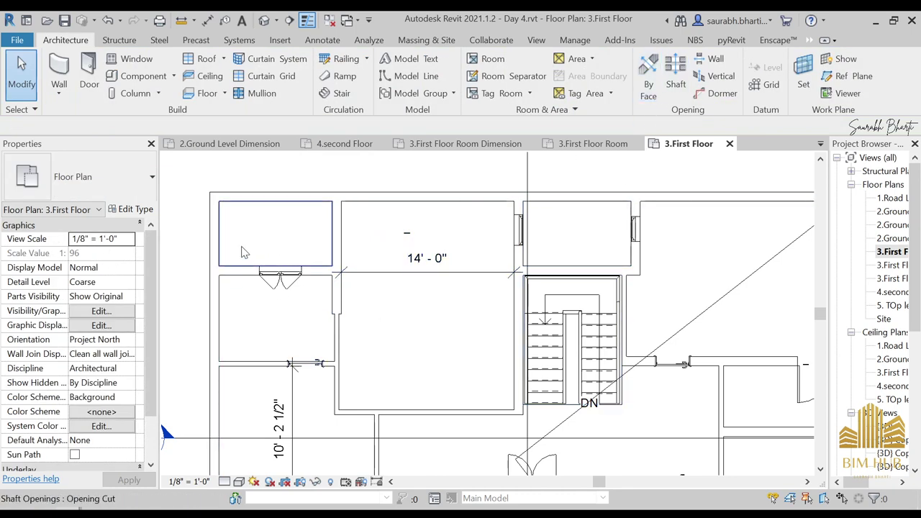
Place fixtures on the dressing-size room's outer wall and on the lower walls of the 14' 0" and 10' 2 1/2" rooms
key(c)
key(m)
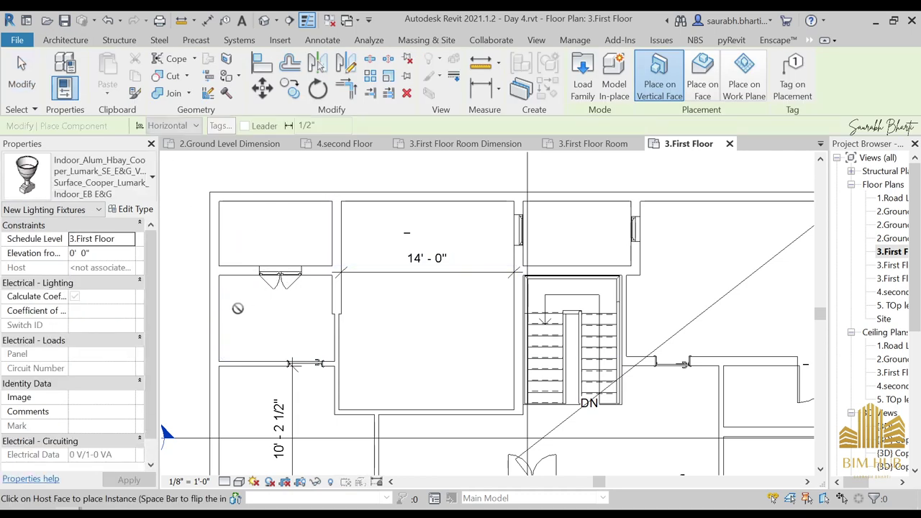
click(223, 318)
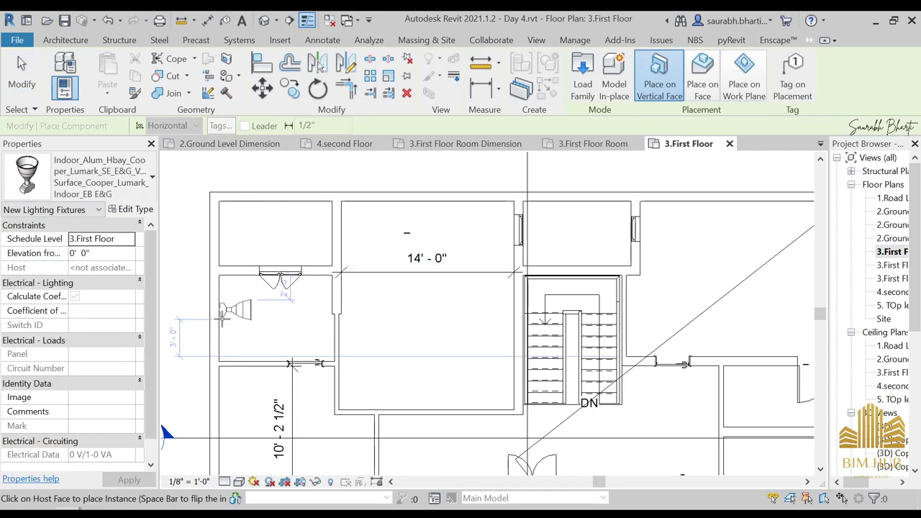
middle_drag(447, 383, 479, 305)
click(469, 329)
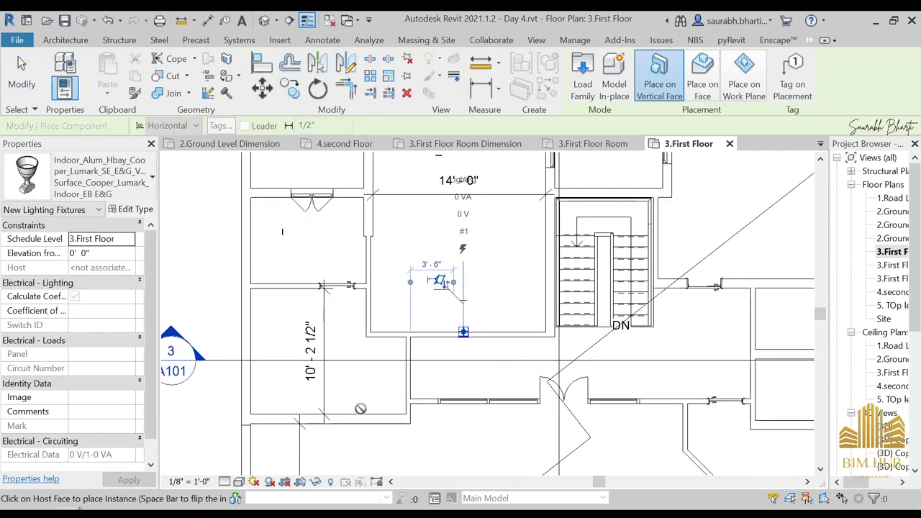
click(348, 414)
Place fixtures on the lobby wall near the stairs, in both small rooms beside it, and on the adjoining upper room's lower wall
middle_drag(543, 422, 439, 354)
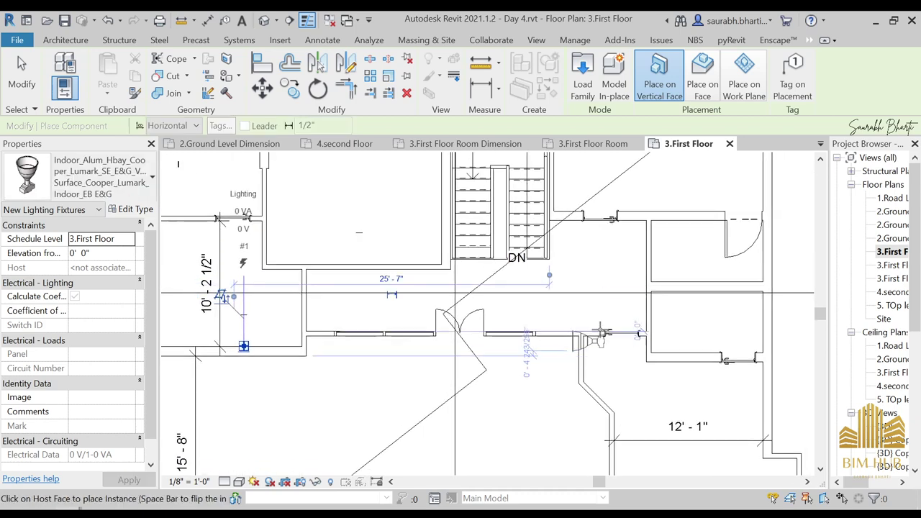
click(577, 331)
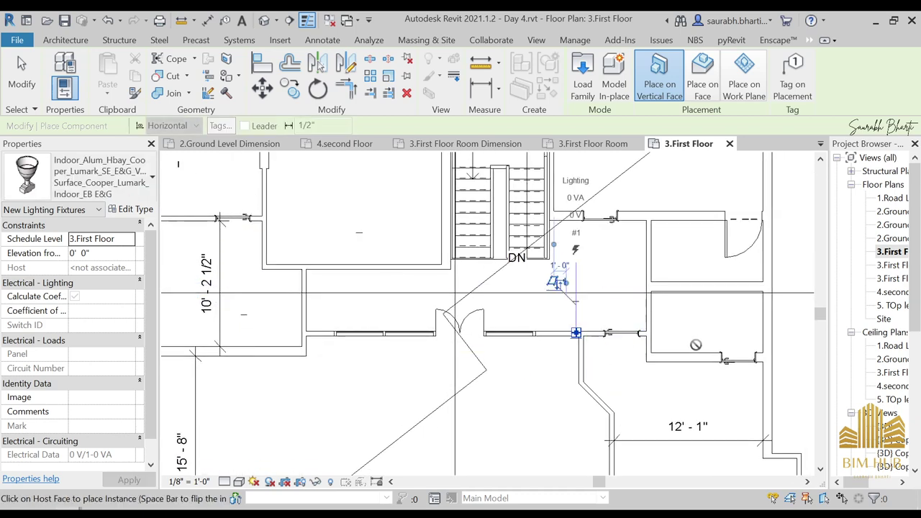
scroll(716, 280, up, 2)
click(695, 281)
scroll(688, 218, up, 1)
middle_drag(688, 219, 639, 360)
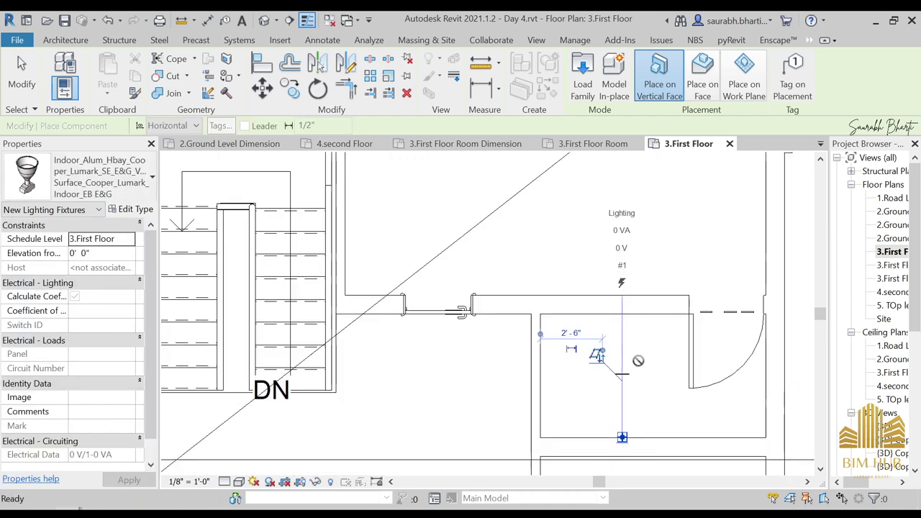
scroll(583, 285, down, 3)
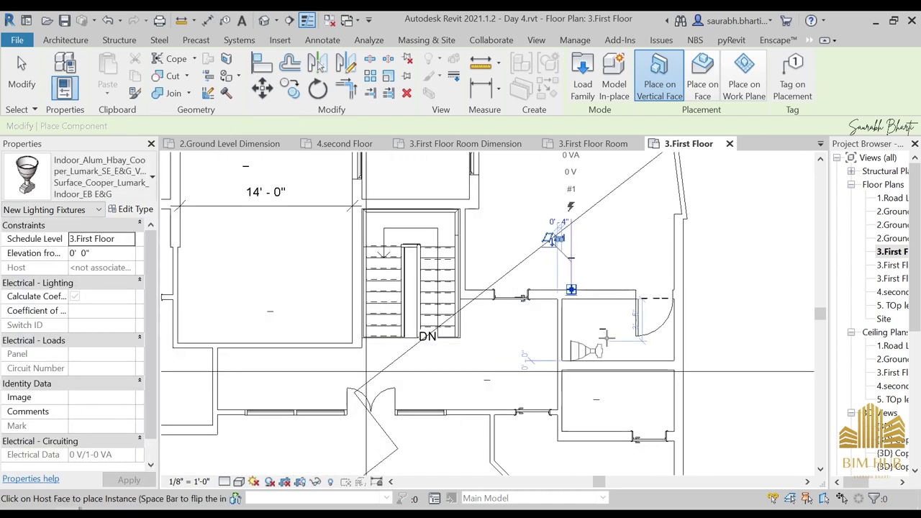
Place two fixtures in the 12' 1" wide room, one on its outer side wall and one on its upper wall
middle_drag(615, 396, 629, 285)
middle_drag(622, 449, 636, 296)
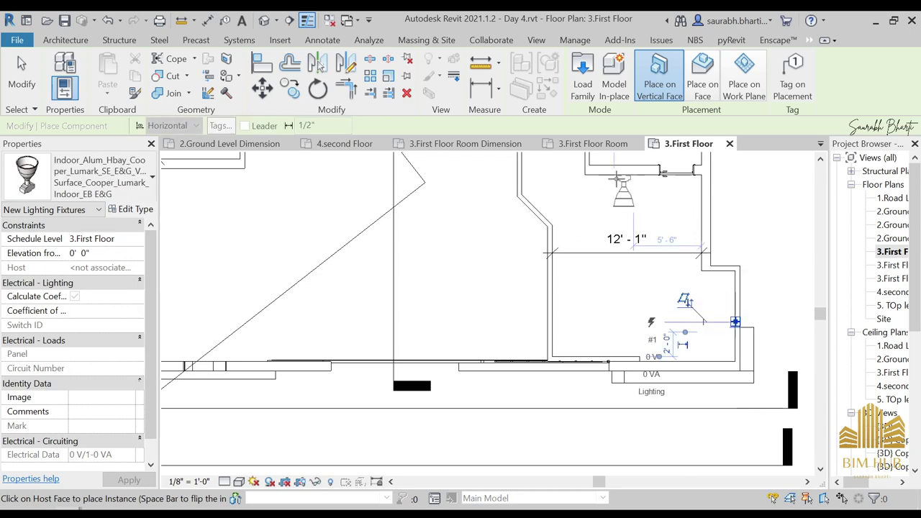
middle_drag(503, 305, 577, 325)
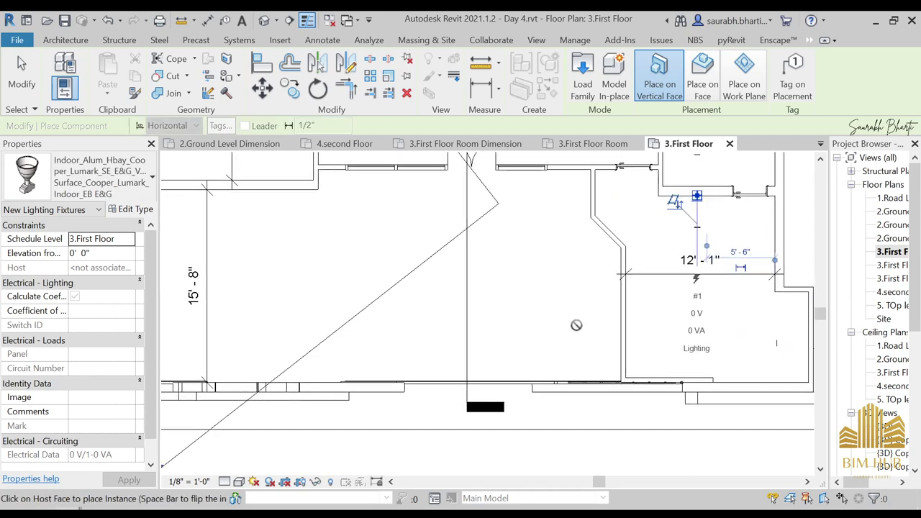
Place two fixtures on the central hall's side wall bordering the 12' 1" room and one on the 15' 8" room's outer wall
click(619, 324)
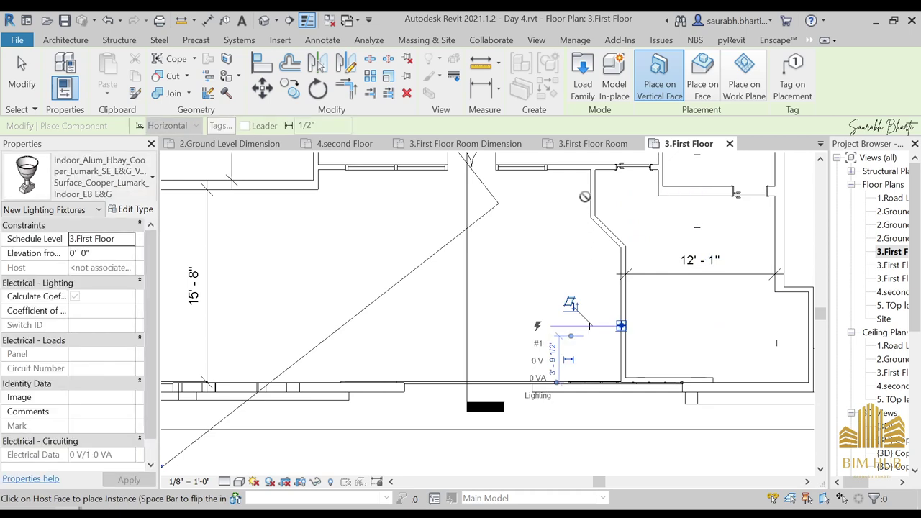
click(591, 201)
scroll(513, 338, down, 5)
middle_drag(518, 353, 651, 335)
scroll(531, 298, up, 4)
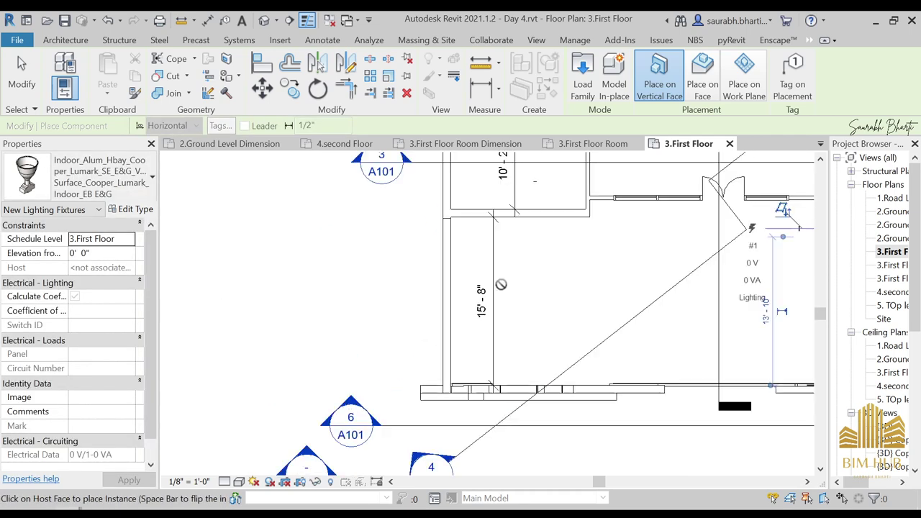
click(455, 275)
middle_drag(482, 182, 446, 331)
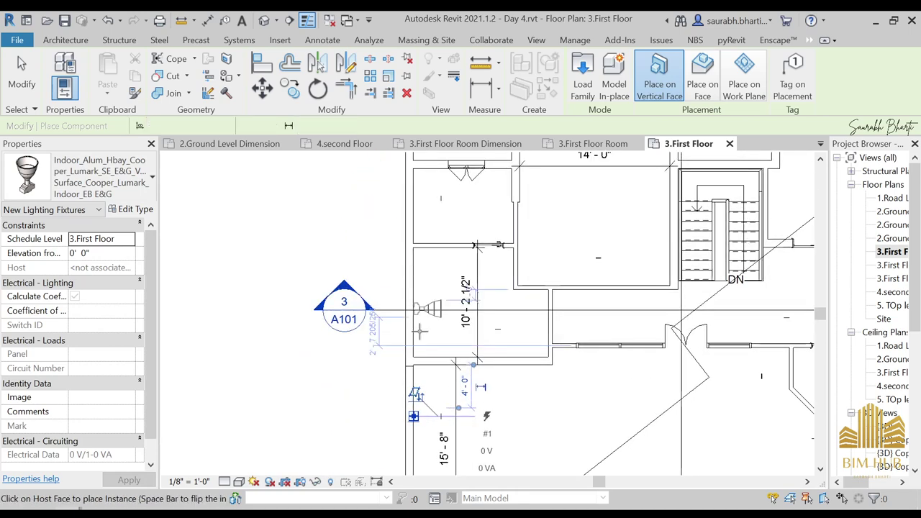
Place fixtures on the 10' 2 1/2" room's outer wall, the lobby's glazed wall and the upper wall of the staircase
click(419, 313)
scroll(593, 329, up, 2)
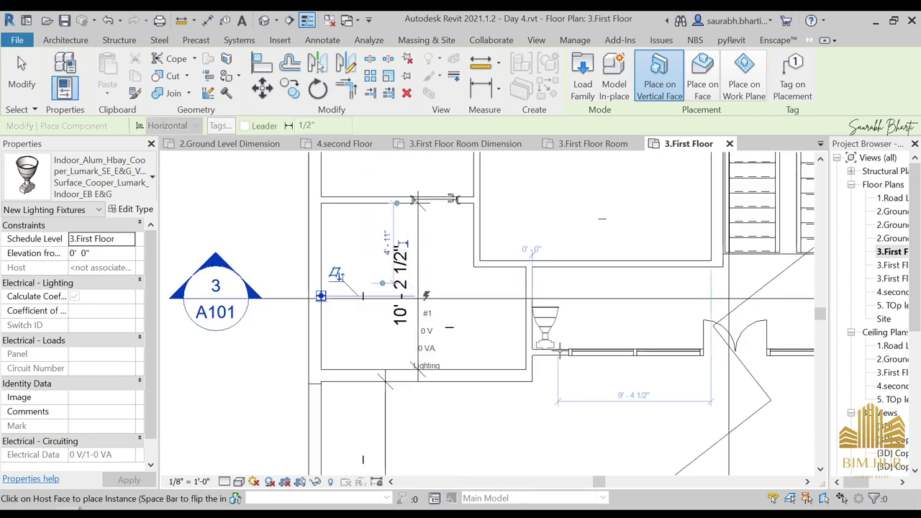
click(545, 351)
scroll(625, 389, down, 2)
middle_drag(625, 390, 495, 432)
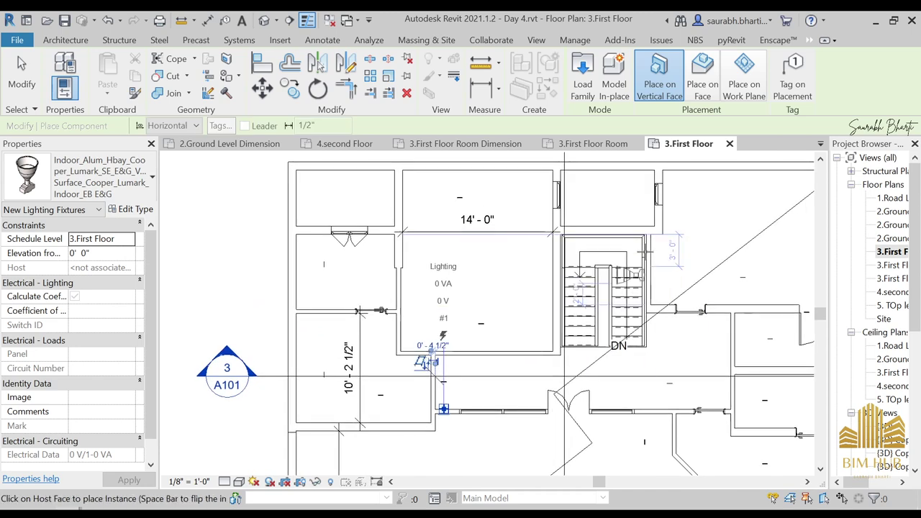
scroll(647, 250, up, 2)
click(632, 228)
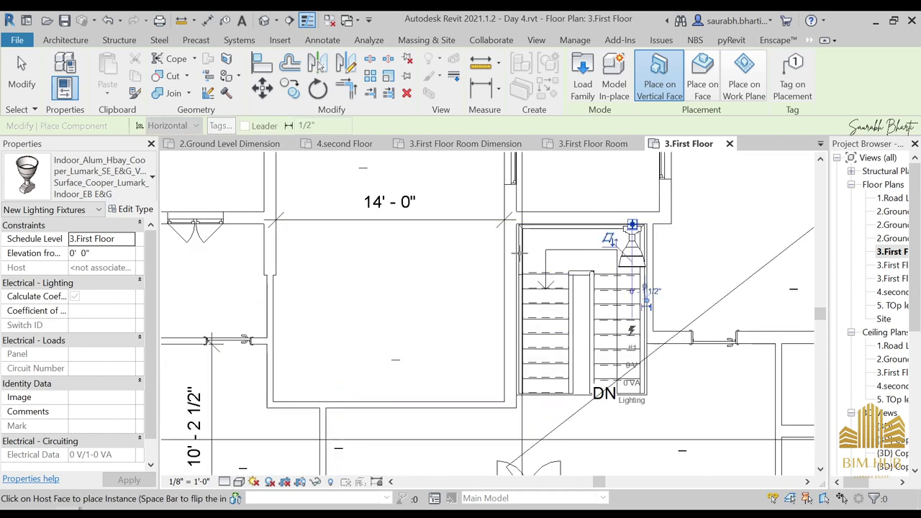
key(Escape)
key(Escape)
Select all instances of the Cooper Lumark fixture on the first floor and set their elevation from level to 9' 0"
middle_drag(453, 257, 537, 413)
scroll(529, 403, down, 1)
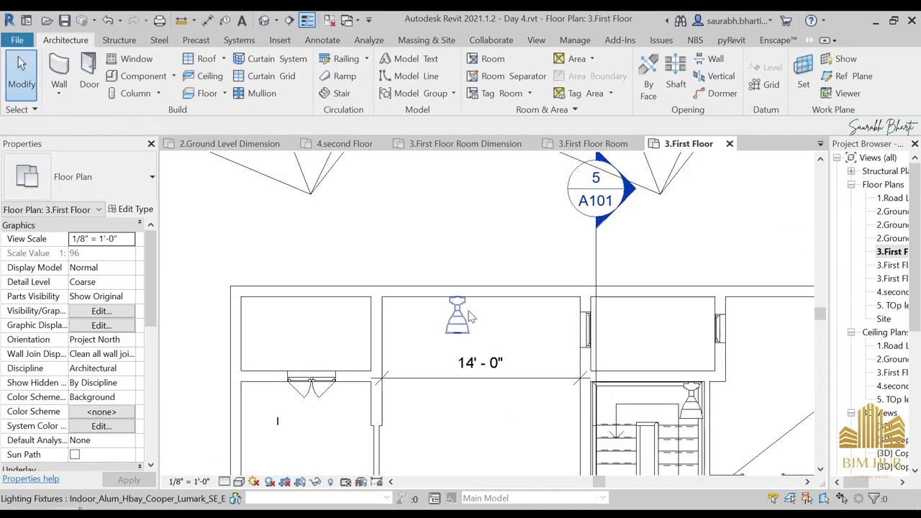
click(462, 314)
key(s)
key(a)
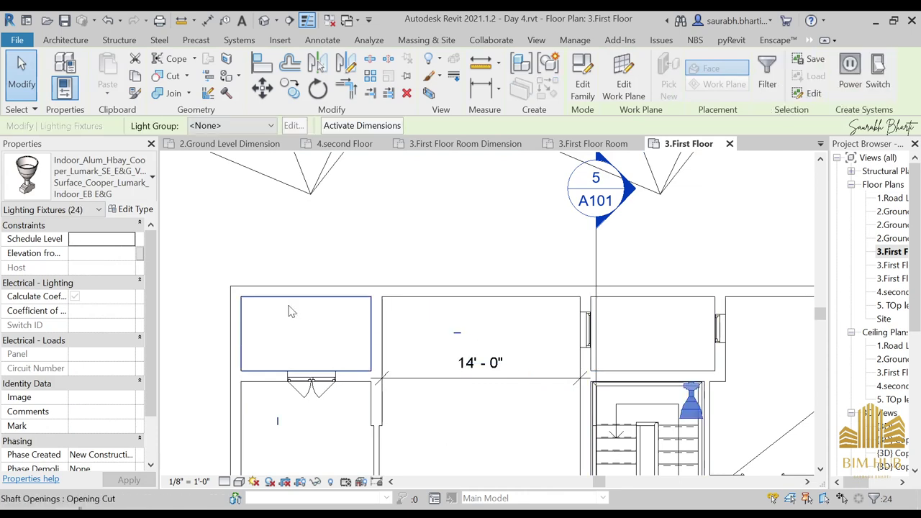
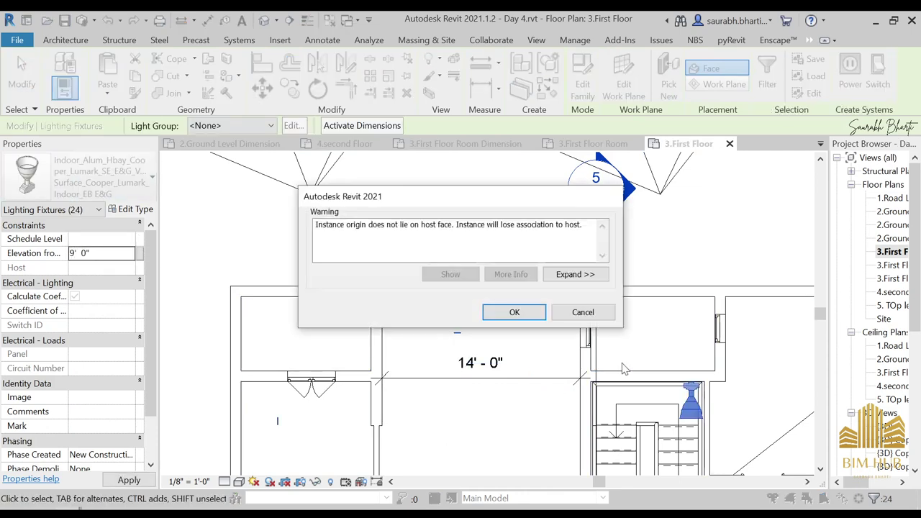
click(514, 316)
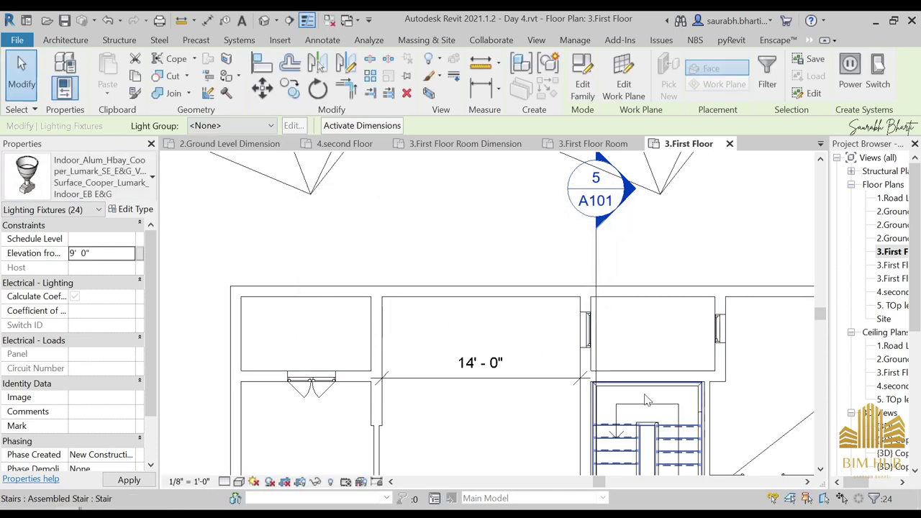
Open the default 3D view and, seen from above, extend the section box's cutting side outward past the whole house and site
scroll(475, 280, down, 3)
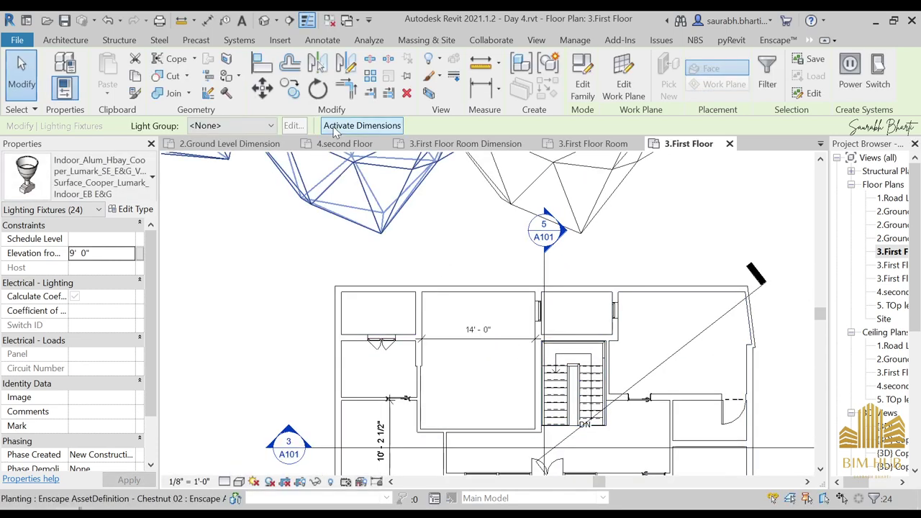
click(264, 22)
scroll(499, 366, down, 4)
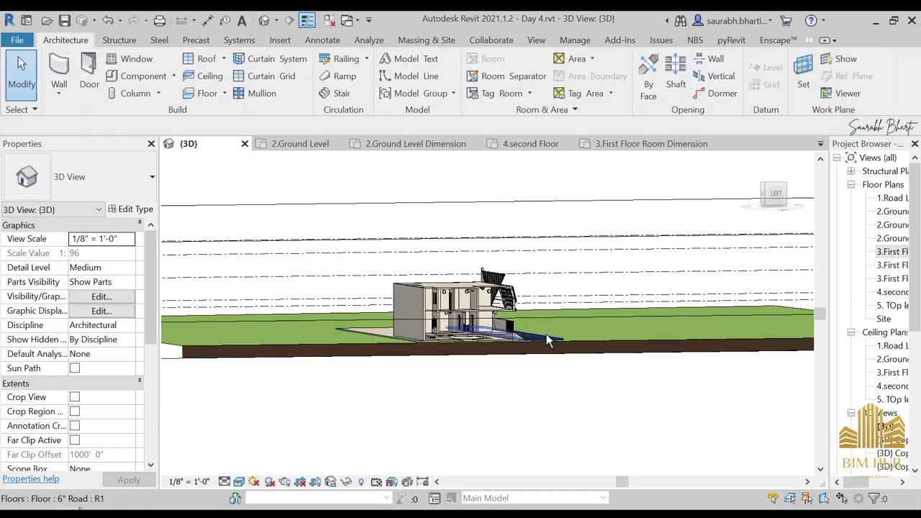
scroll(493, 283, up, 1)
scroll(492, 279, up, 10)
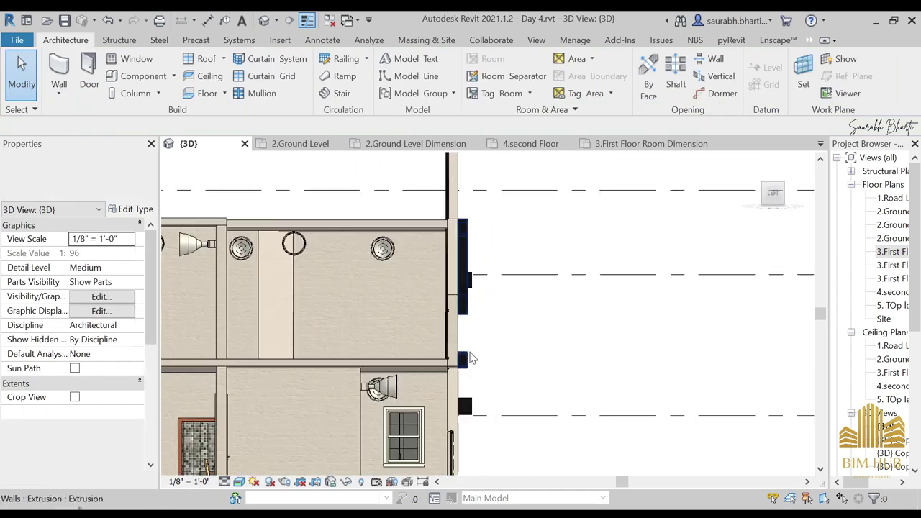
scroll(475, 359, down, 5)
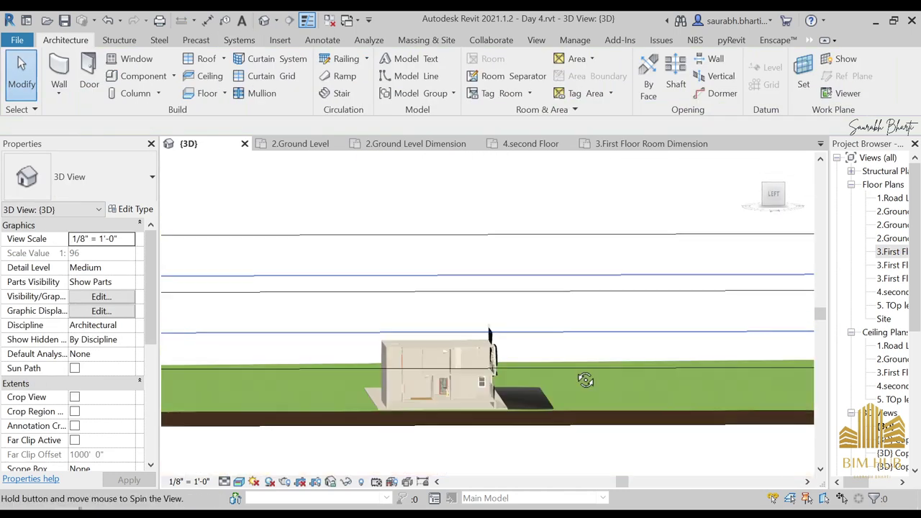
shift+middle_drag(586, 380, 734, 251)
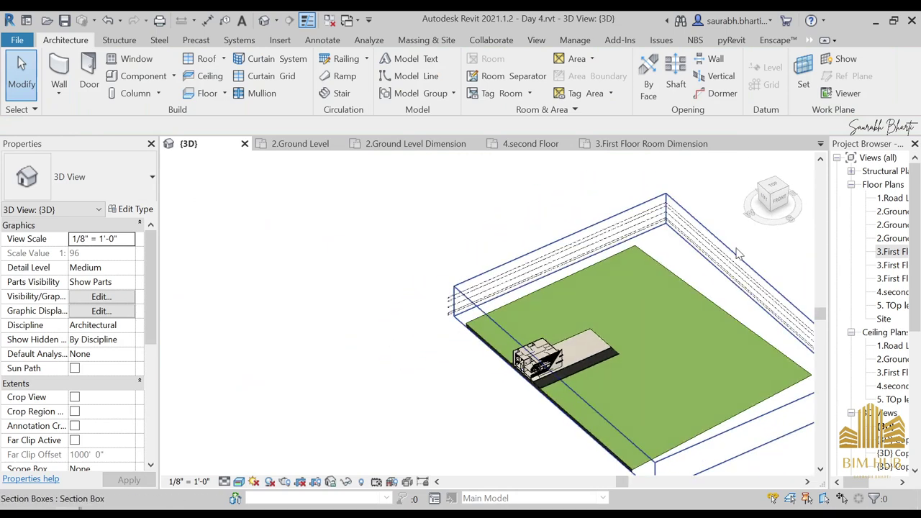
click(773, 186)
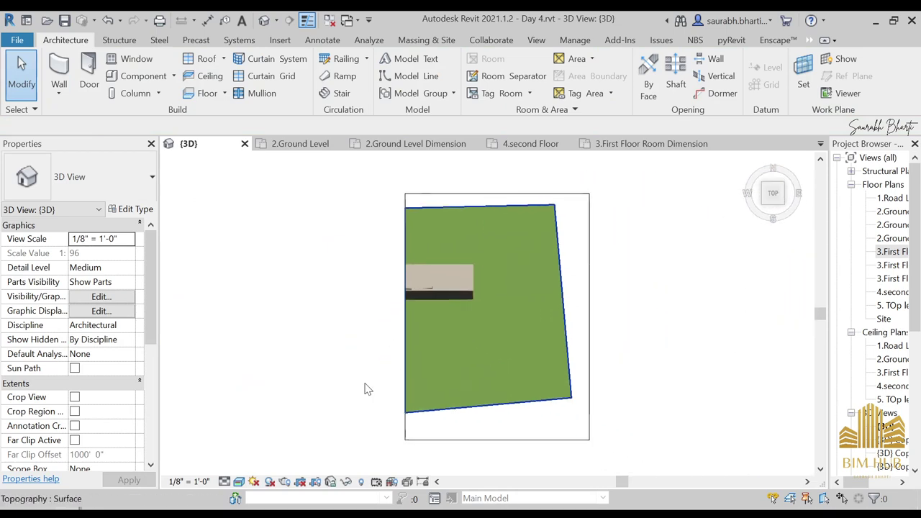
click(391, 428)
drag(393, 316, 345, 308)
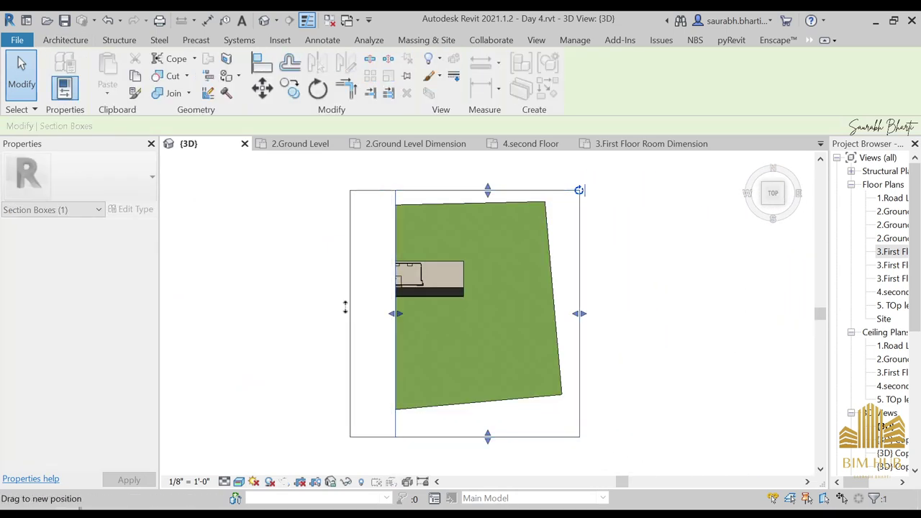
drag(337, 341, 319, 360)
Examine the uncut house in 3D from the rear and front, up to the slanted facade and its side wall
shift+middle_drag(318, 378, 581, 253)
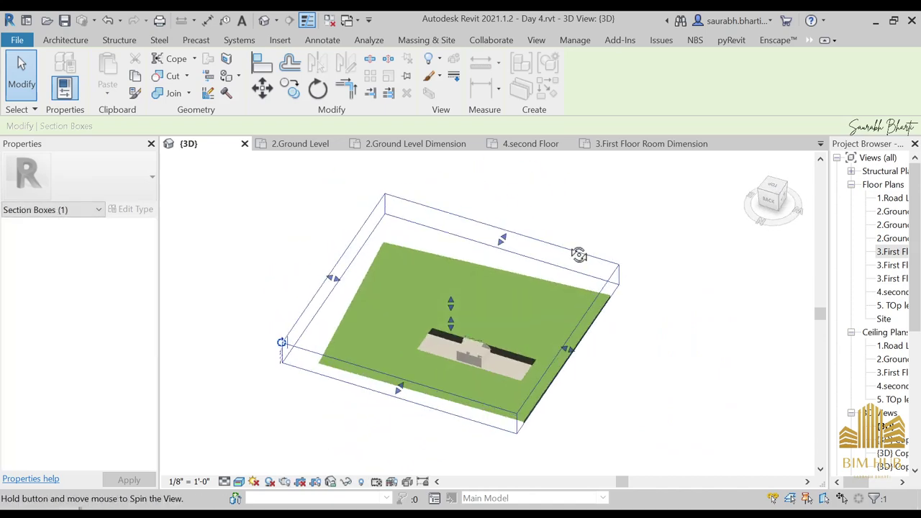
scroll(448, 395, up, 3)
shift+middle_drag(448, 390, 310, 345)
shift+middle_drag(461, 345, 309, 288)
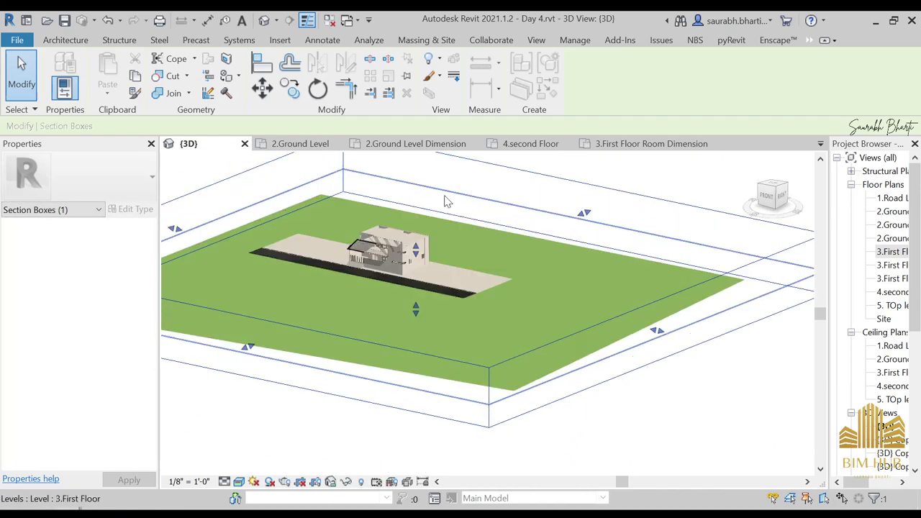
scroll(410, 249, up, 4)
shift+middle_drag(371, 298, 409, 286)
scroll(286, 301, up, 3)
middle_drag(224, 310, 281, 311)
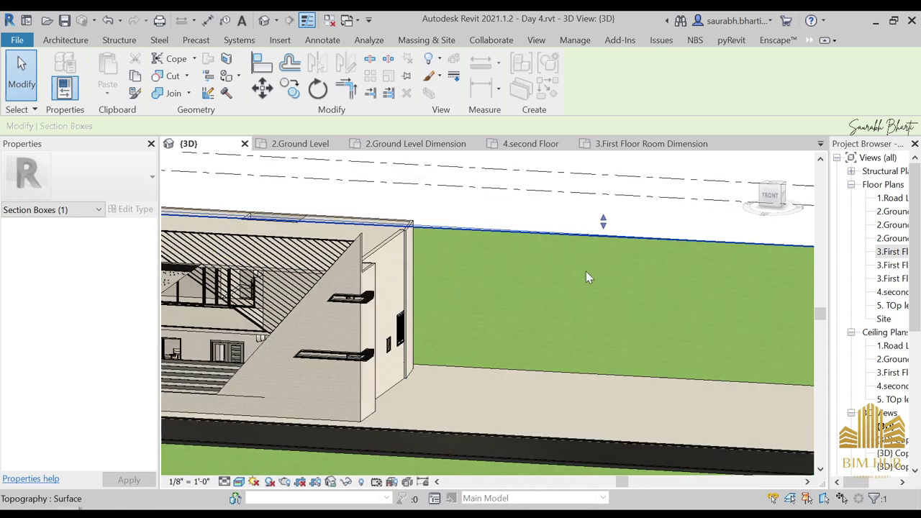
From the front view, open the profile of the first-floor Generic -4.5" wall behind the slanted mullion facade for editing
click(772, 196)
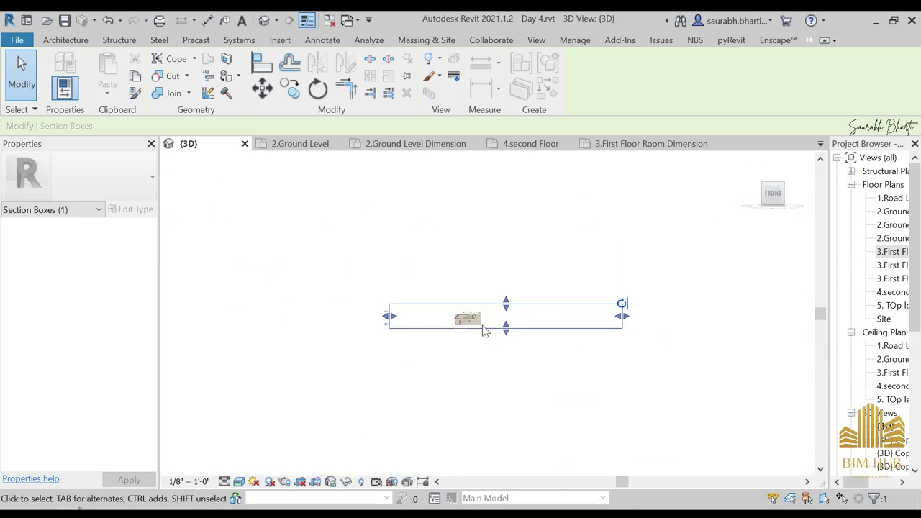
scroll(407, 340, up, 10)
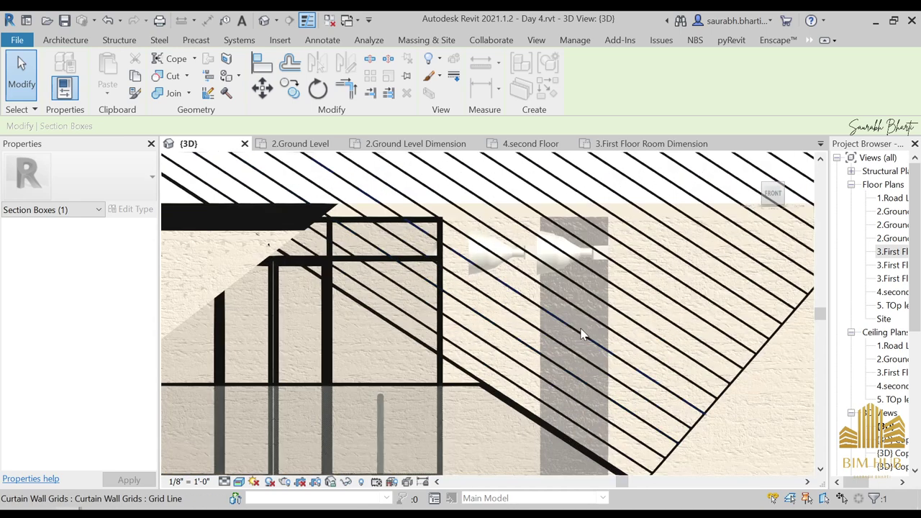
click(612, 303)
middle_drag(638, 319, 480, 295)
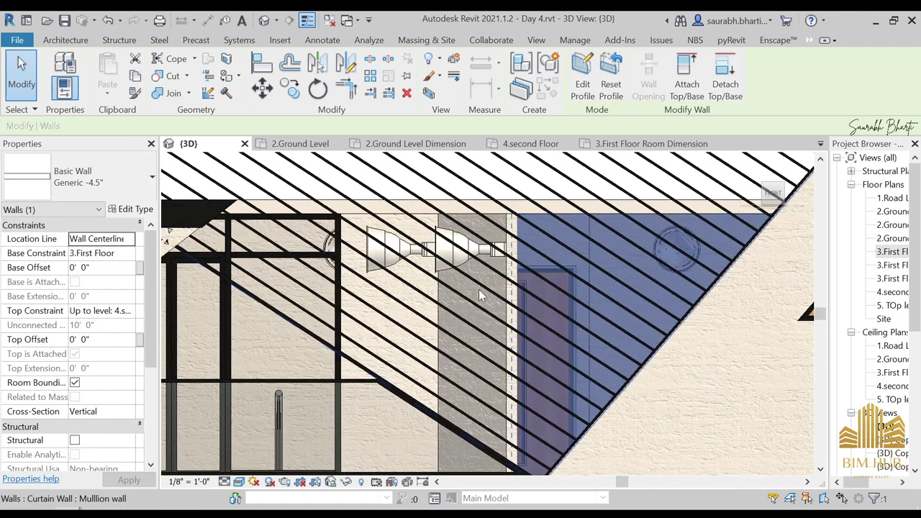
click(583, 75)
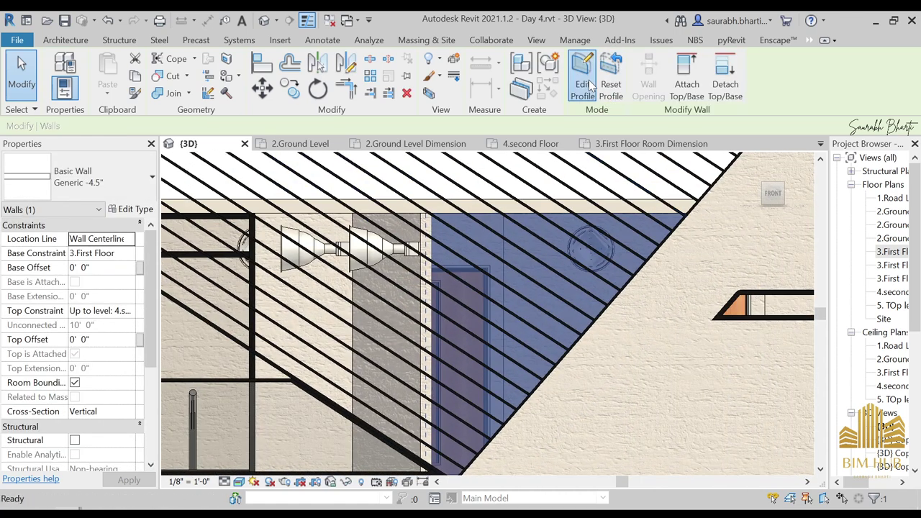
click(540, 274)
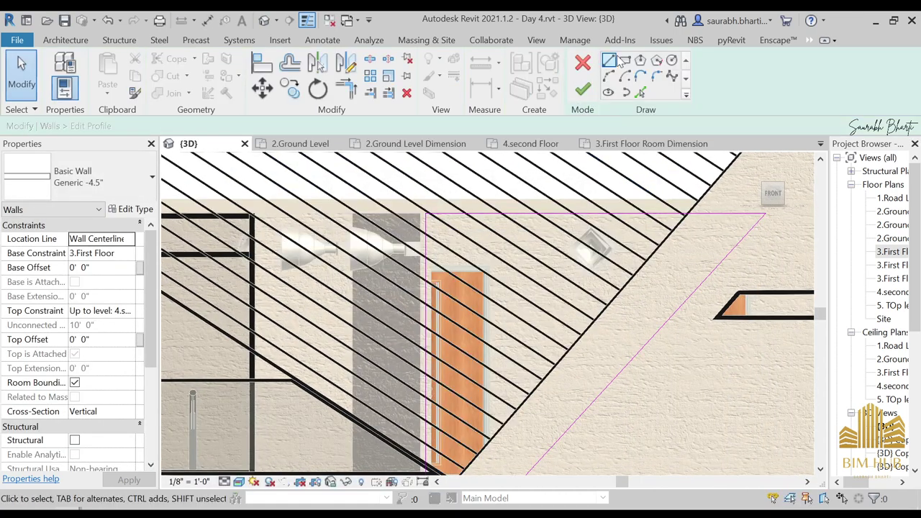
Sketch a vertical line inside the wall profile near the door and begin a horizontal line from its upper endpoint
scroll(502, 284, up, 2)
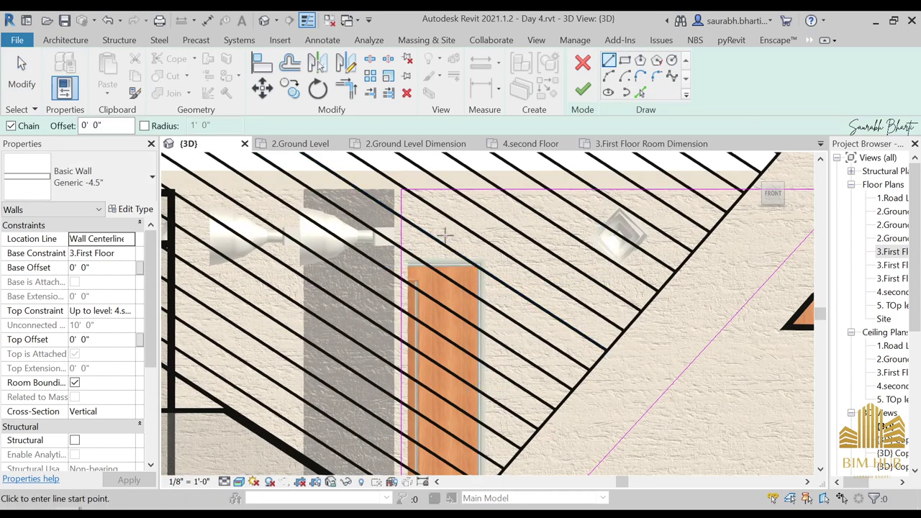
click(444, 233)
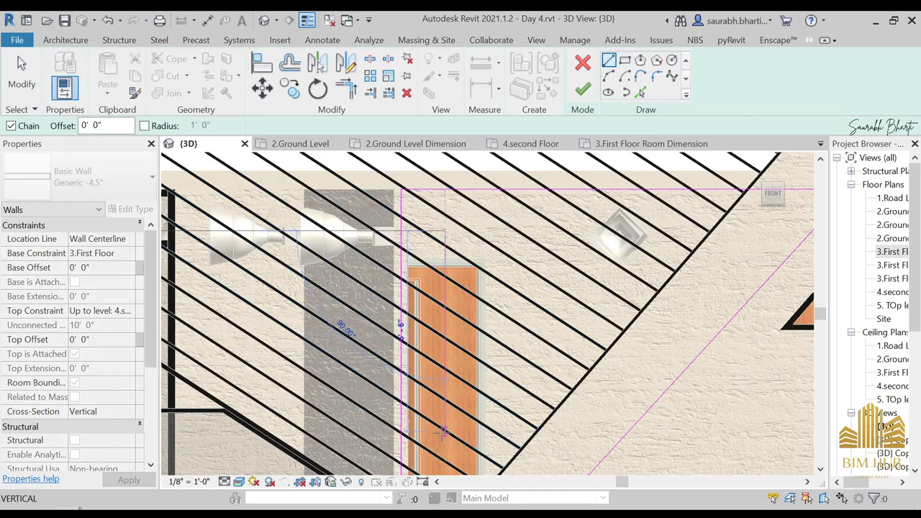
scroll(452, 266, down, 1)
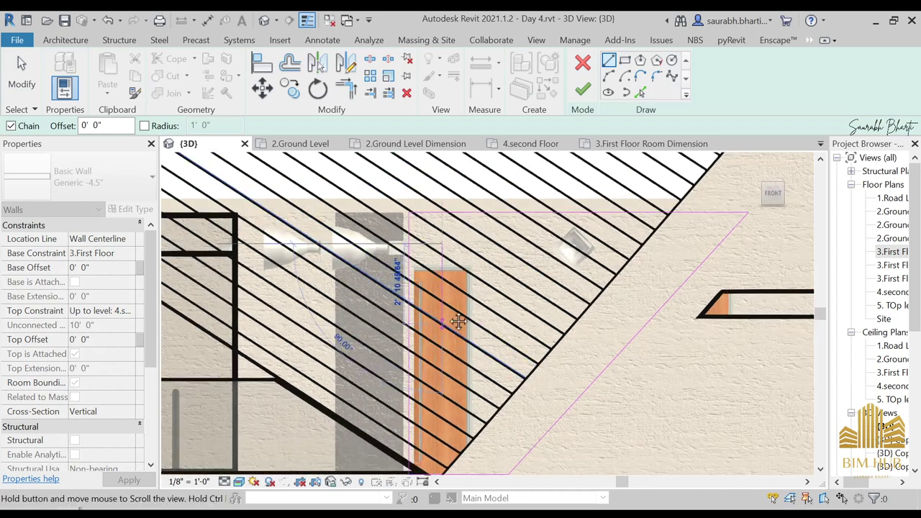
middle_drag(457, 319, 464, 219)
click(454, 299)
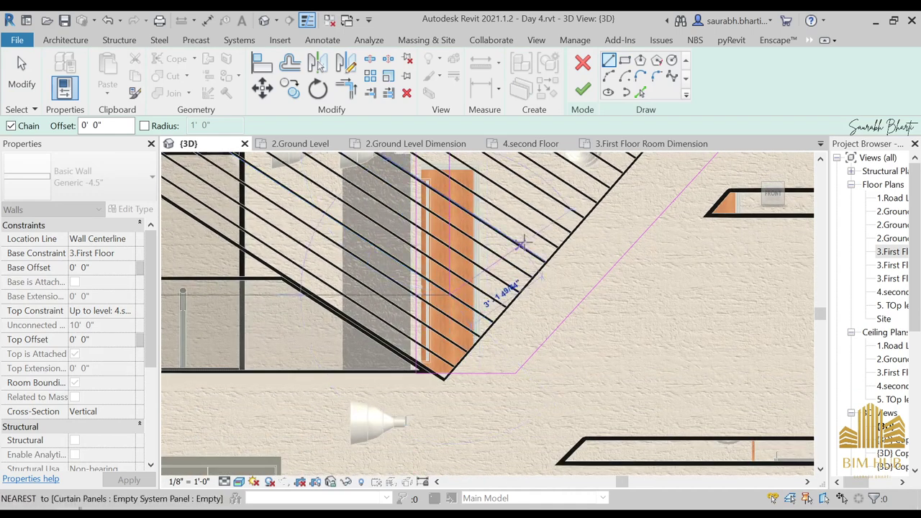
middle_drag(521, 242, 474, 334)
key(Escape)
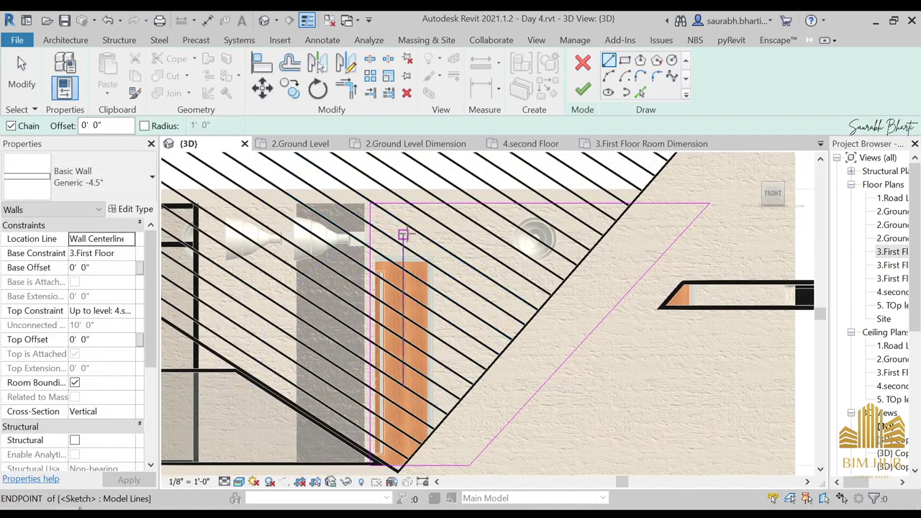
click(403, 234)
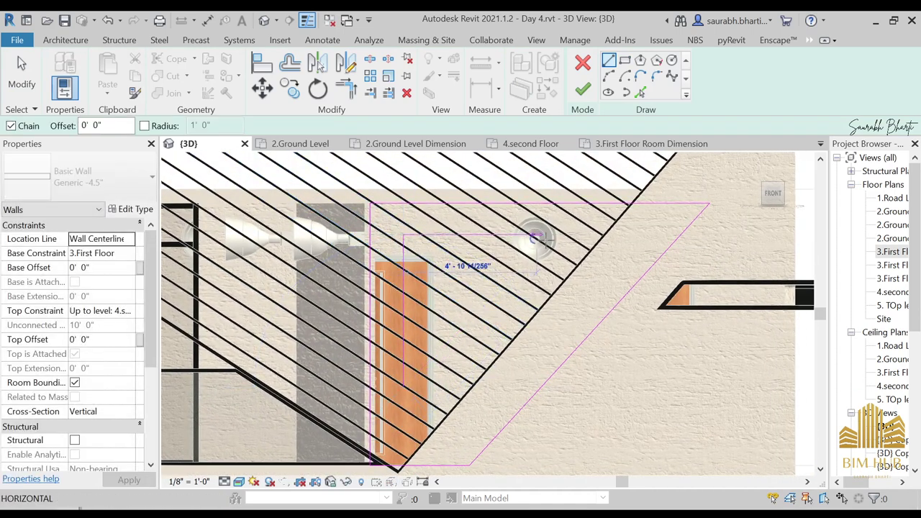
Finish the inner opening's horizontal top line at the slanted louvre edge and check the front elevation rendering
click(603, 235)
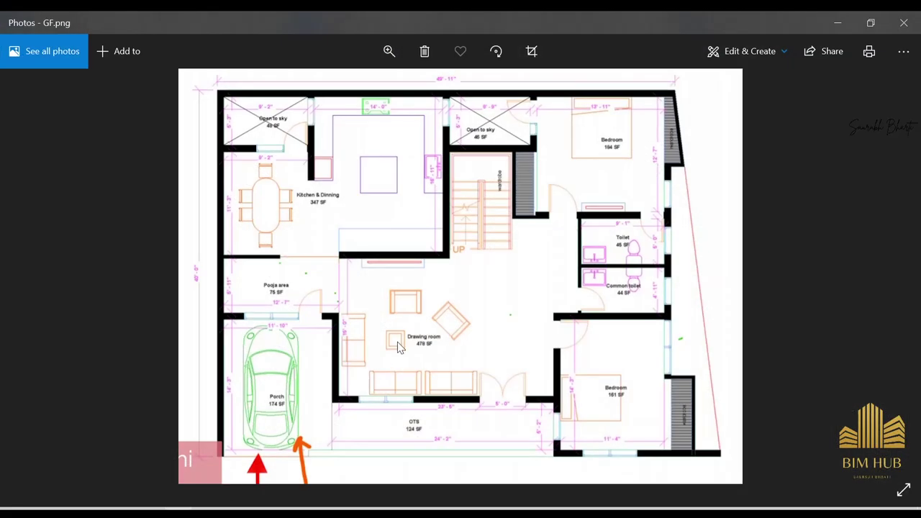
key(Right)
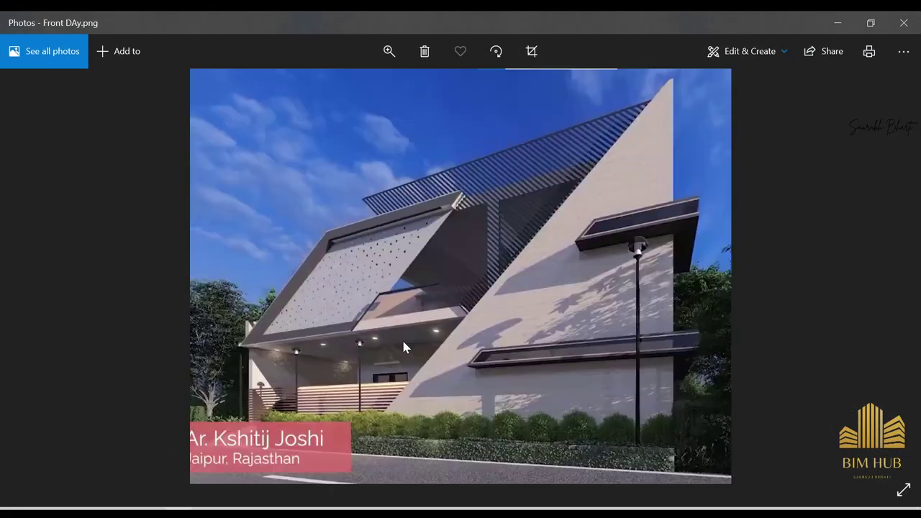
click(854, 18)
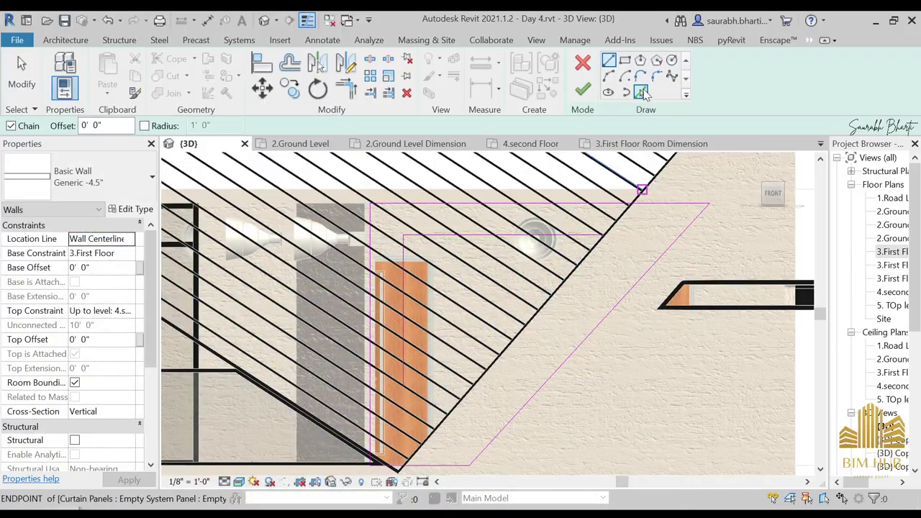
Add a profile line along the slanted louvre edge and trim it to the inner opening's top line
click(640, 92)
scroll(513, 333, up, 2)
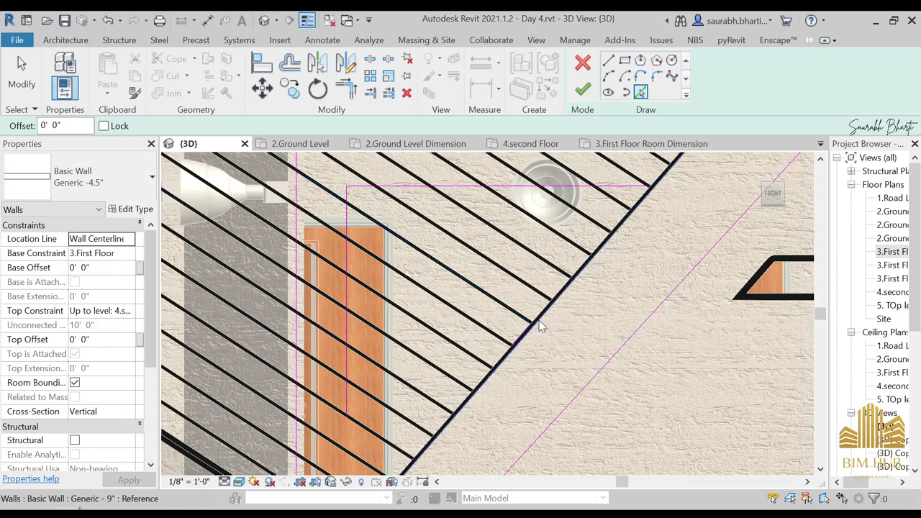
key(t)
key(r)
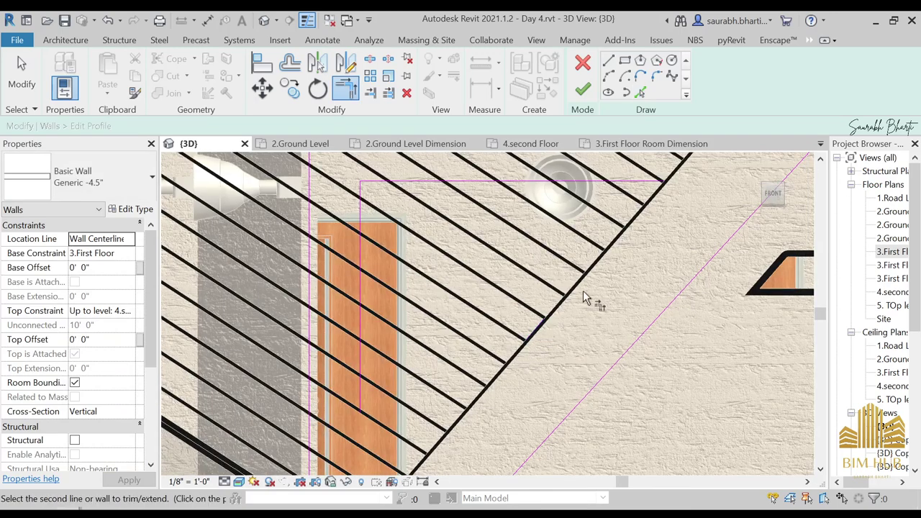
scroll(585, 299, down, 2)
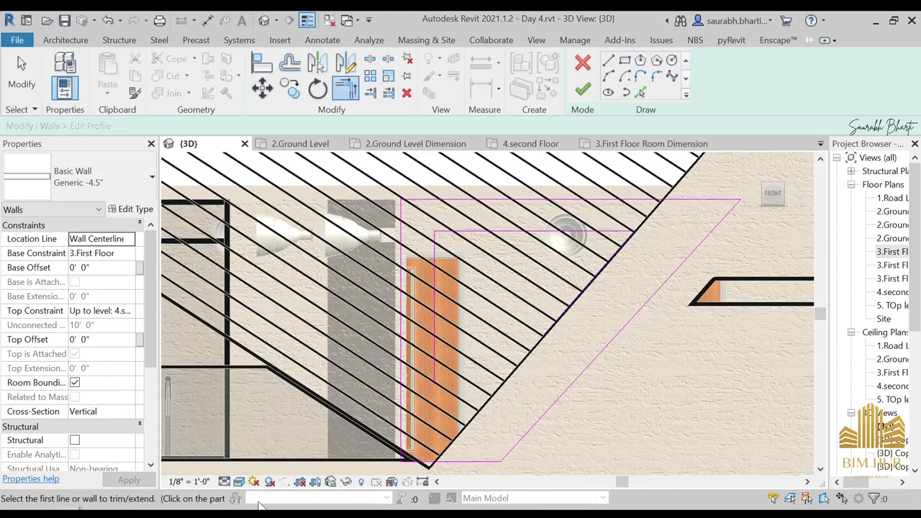
Set the 3D view's visual style to Hidden Line and end the trimming
click(239, 482)
click(274, 425)
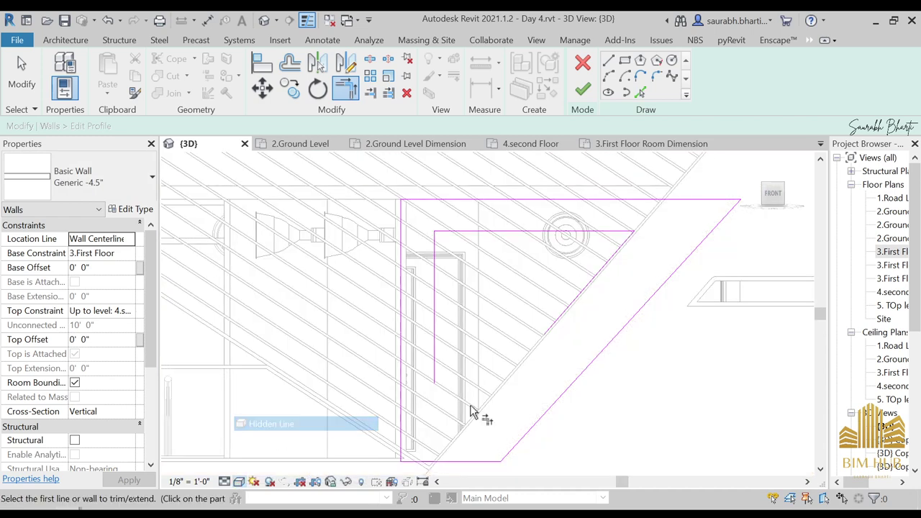
key(Escape)
Extend the inner vertical line to about 7' 10" and trim it with the slanted line to close the triangular opening
click(402, 382)
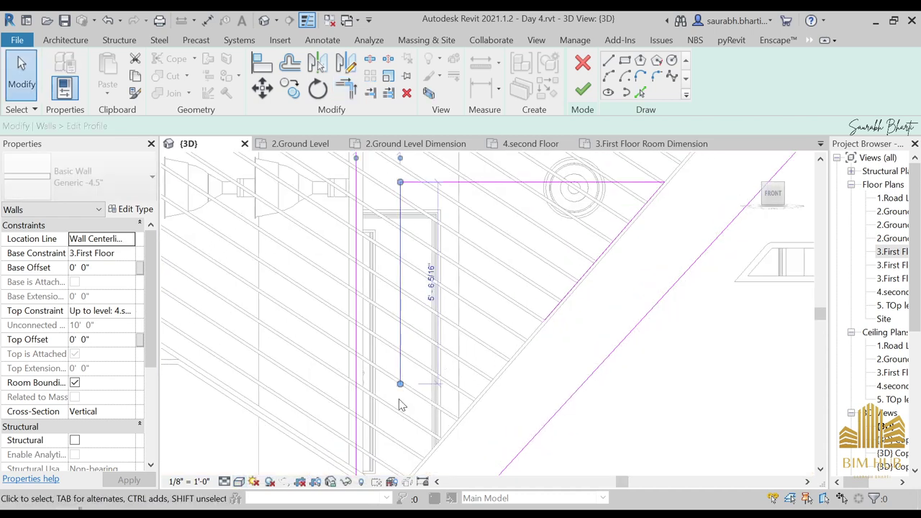
drag(400, 385, 400, 468)
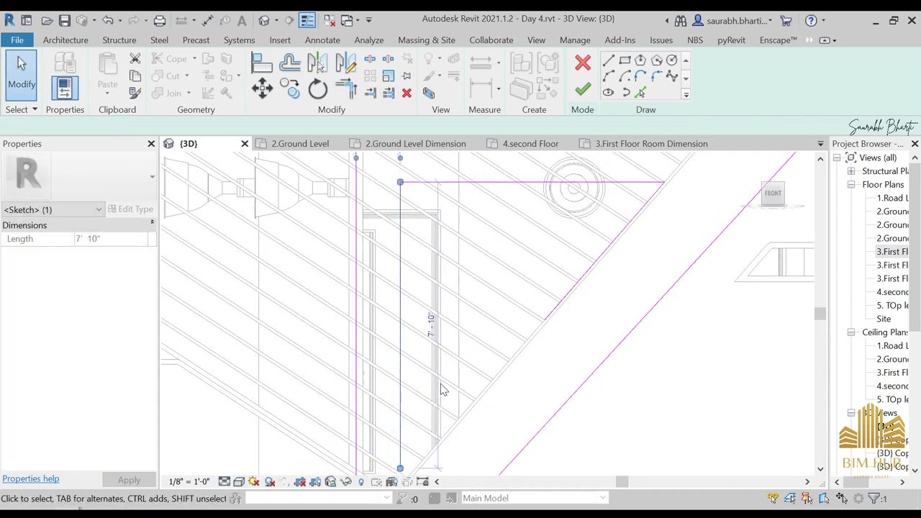
key(t)
key(r)
key(t)
key(r)
click(403, 440)
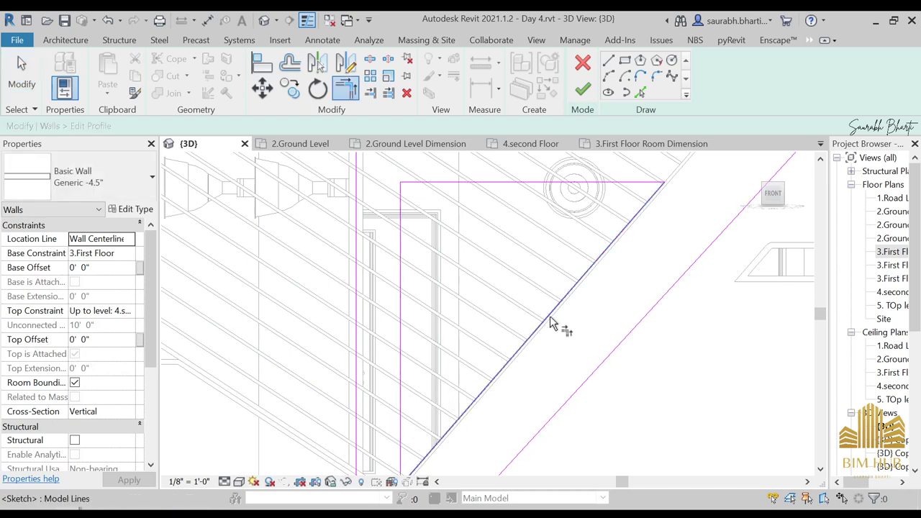
click(551, 324)
scroll(551, 324, down, 3)
scroll(471, 403, up, 2)
key(Escape)
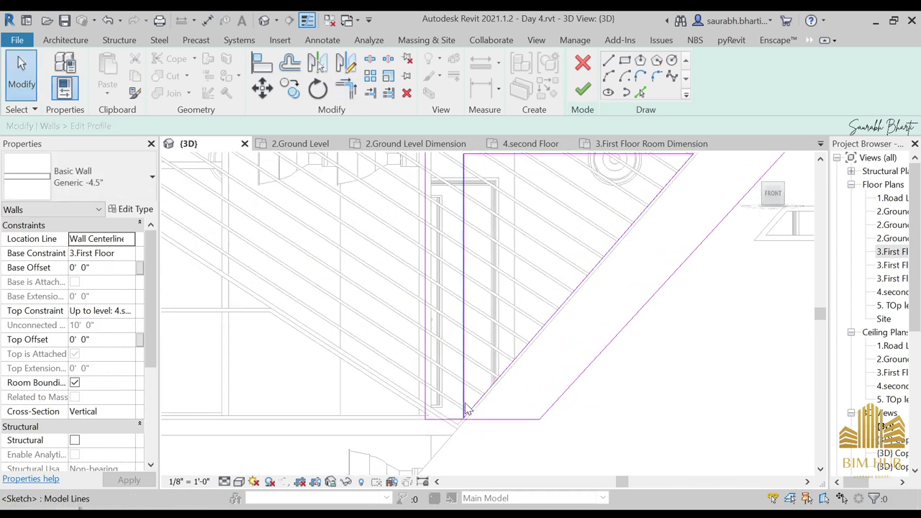
Adjust the lower end of the inner vertical line so it meets the slanted line on the profile's bottom edge
click(468, 409)
scroll(468, 414, up, 1)
drag(493, 385, 503, 376)
scroll(497, 376, down, 4)
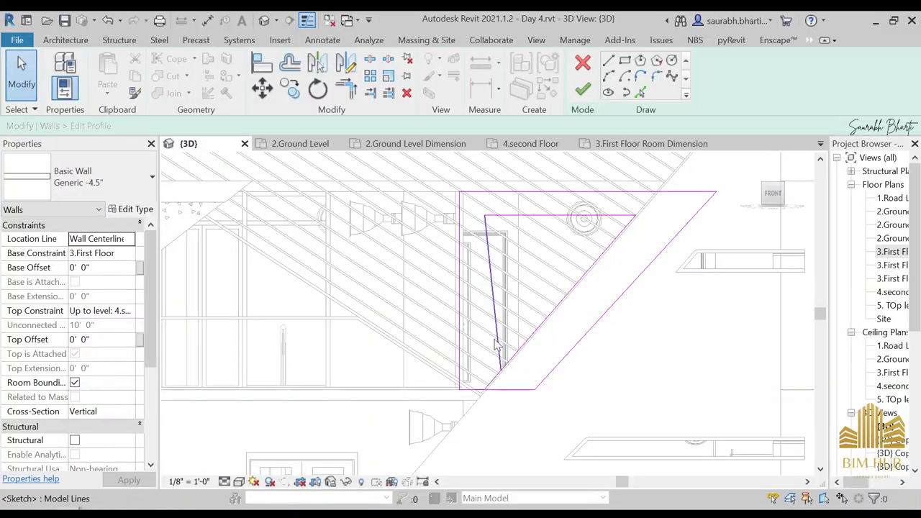
scroll(496, 345, up, 2)
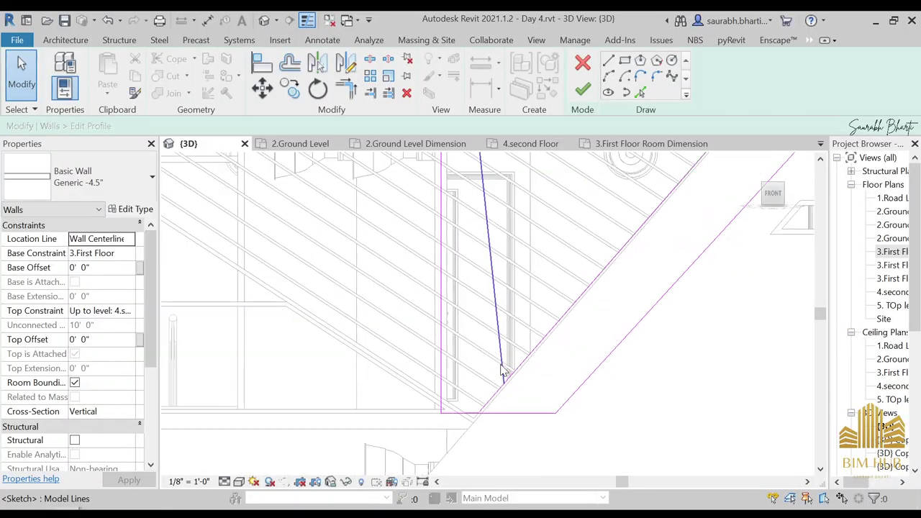
click(504, 380)
drag(504, 382, 481, 409)
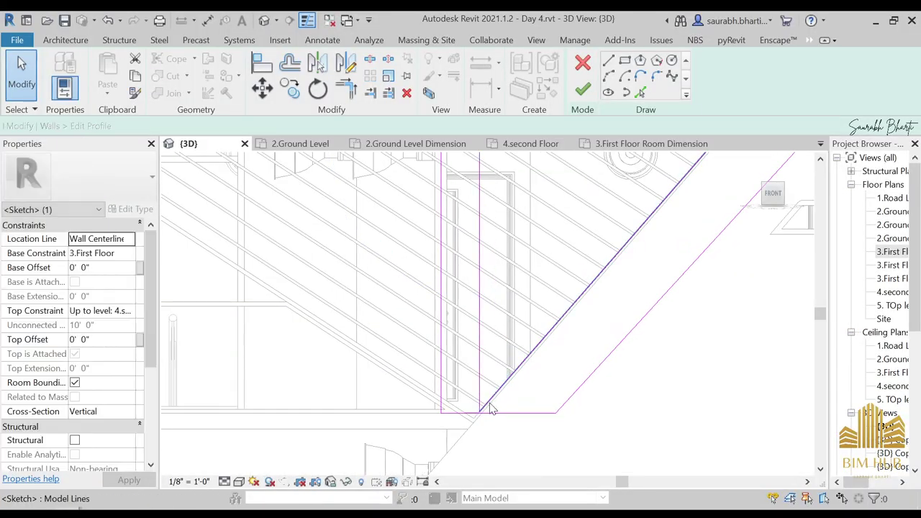
Finish editing the wall profile with the triangular opening and clear the selection
scroll(469, 434, up, 3)
scroll(467, 435, down, 3)
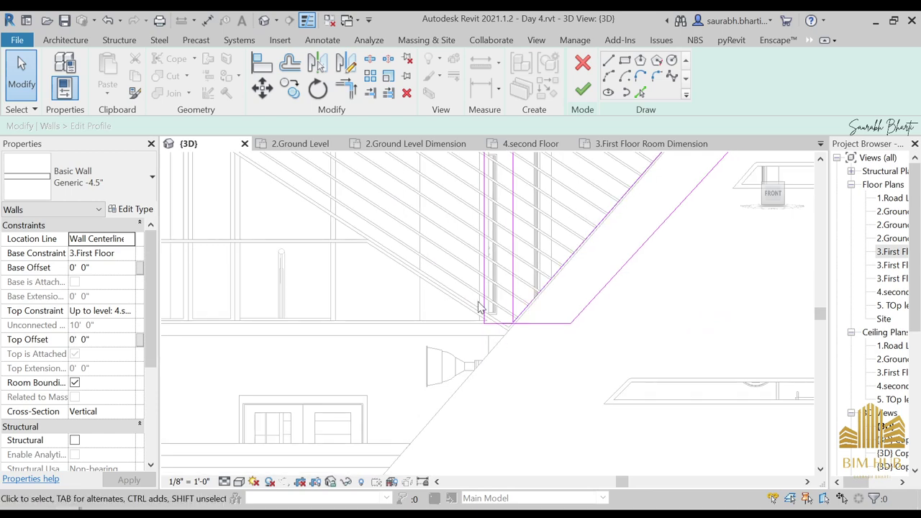
scroll(481, 308, down, 2)
click(583, 89)
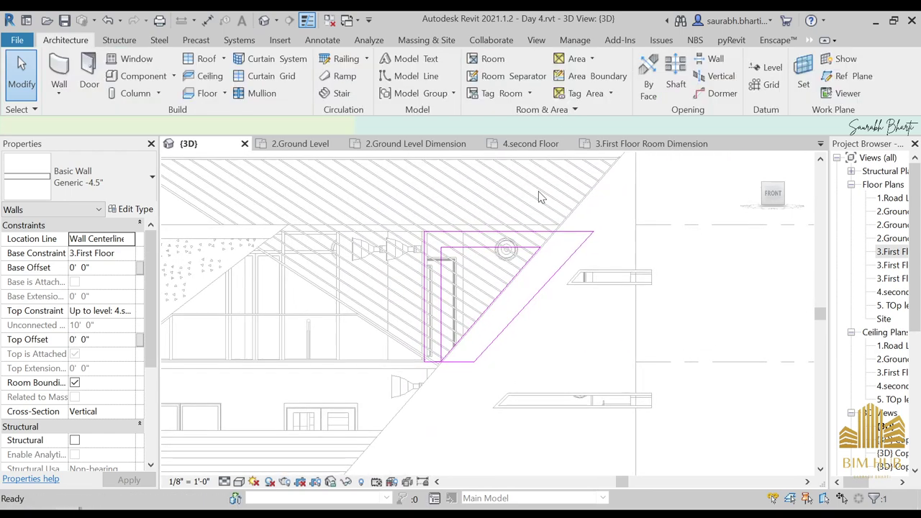
key(Escape)
Temporarily hide the louvred curtain wall in front of the first-floor wall to expose the new triangular opening
scroll(496, 241, up, 2)
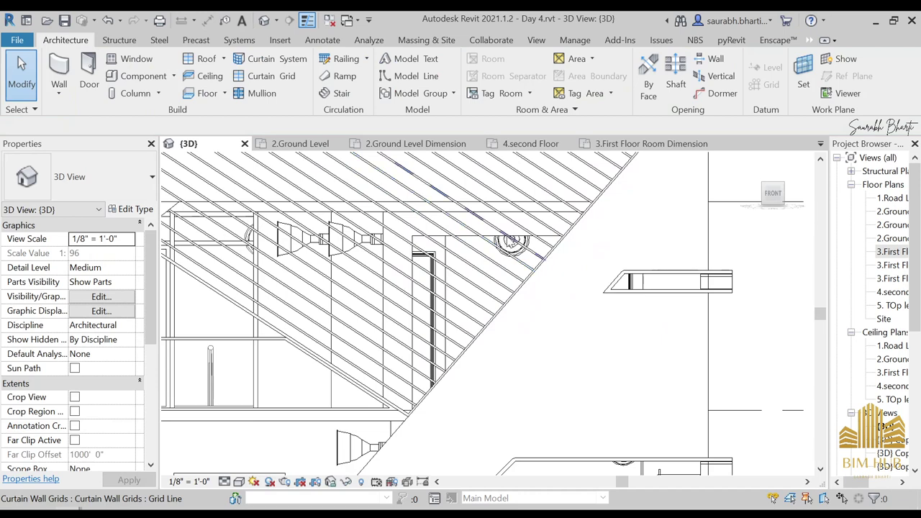
scroll(497, 240, up, 2)
click(480, 239)
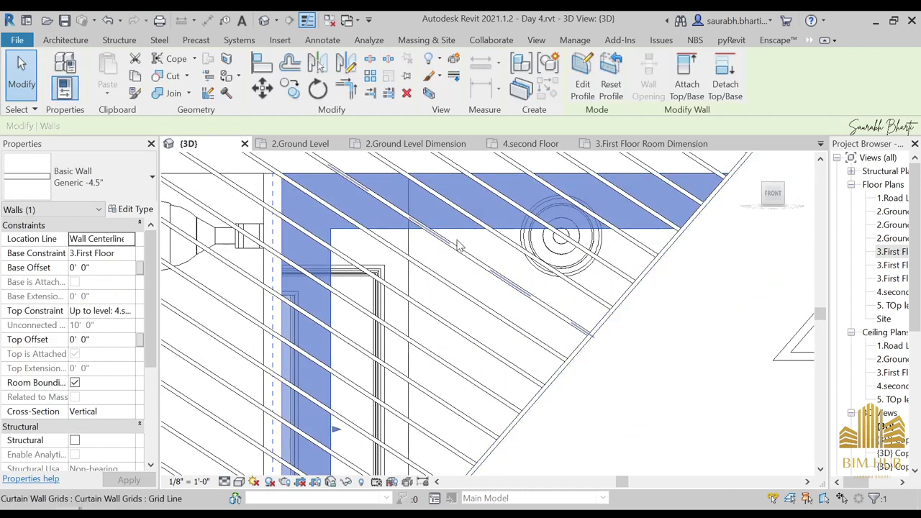
scroll(480, 244, down, 2)
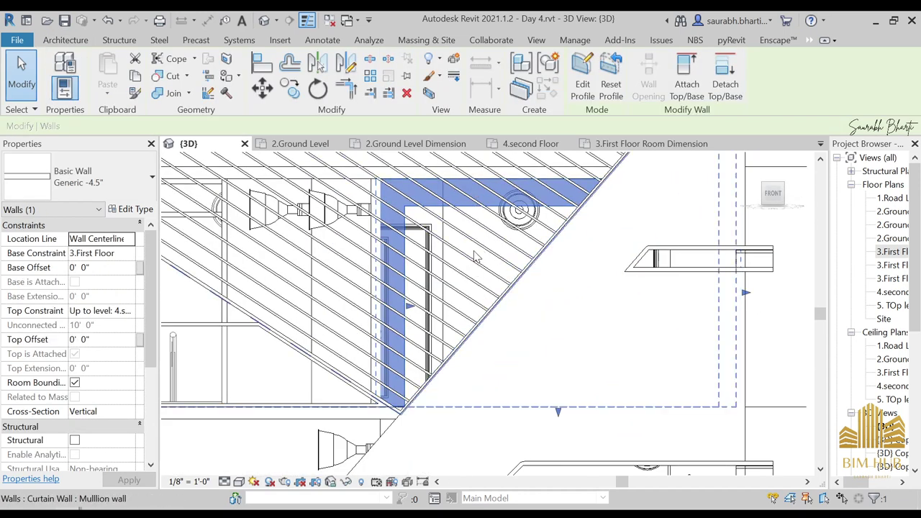
scroll(479, 263, down, 2)
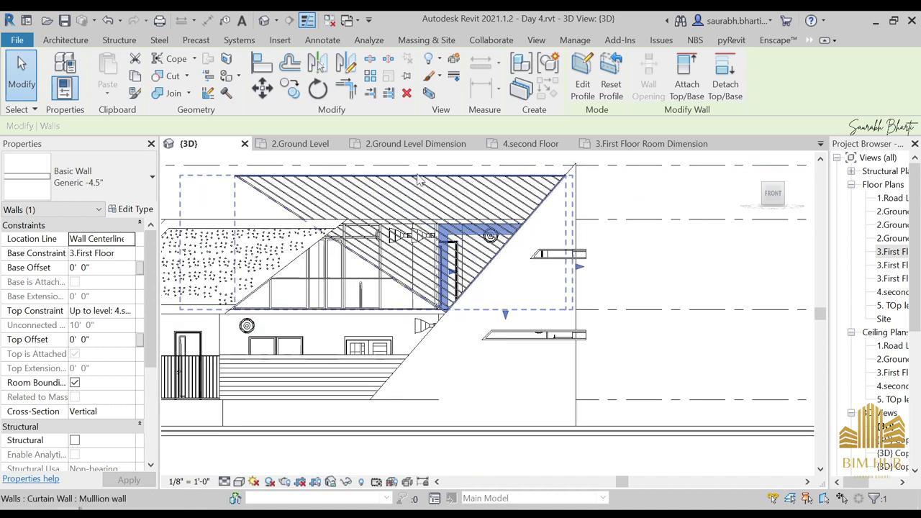
click(414, 191)
key(h)
key(h)
scroll(468, 238, up, 2)
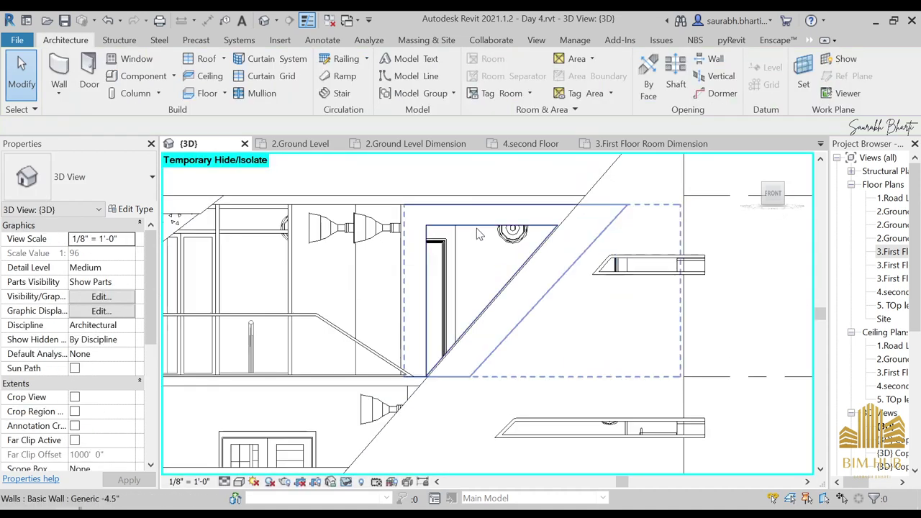
scroll(532, 236, down, 1)
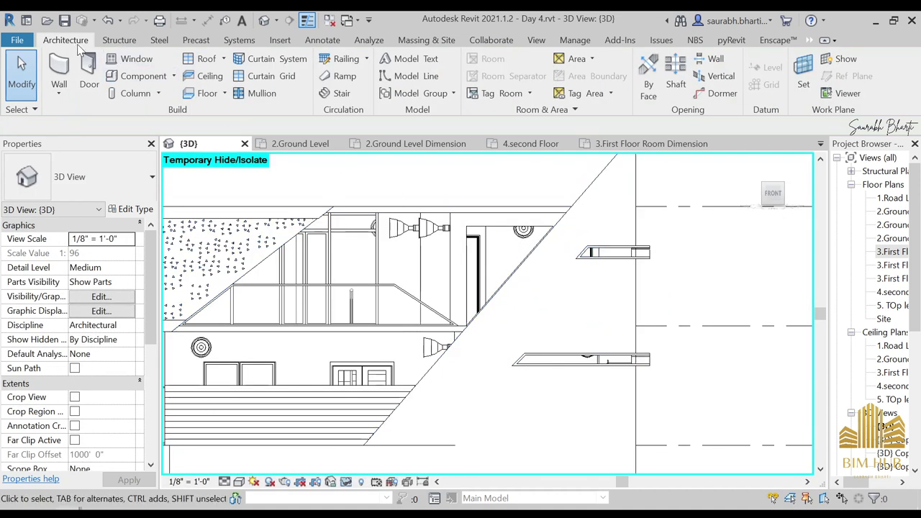
click(111, 183)
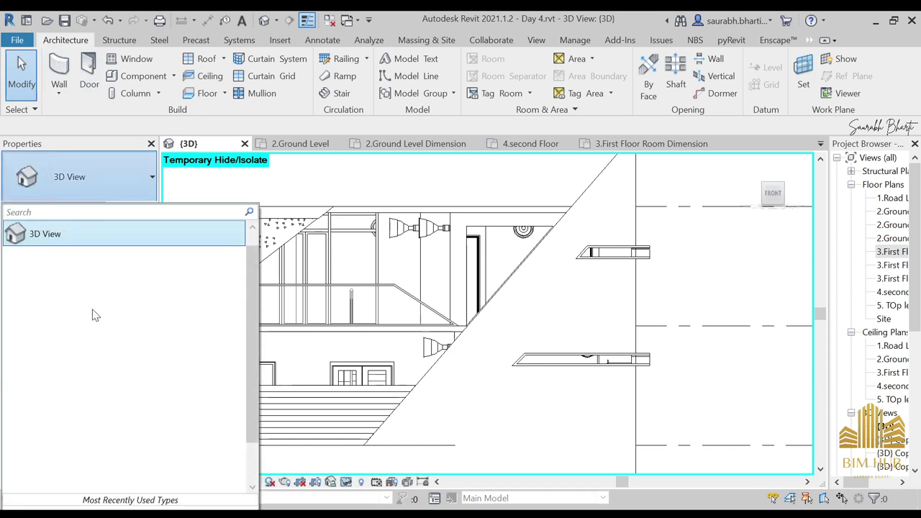
click(81, 125)
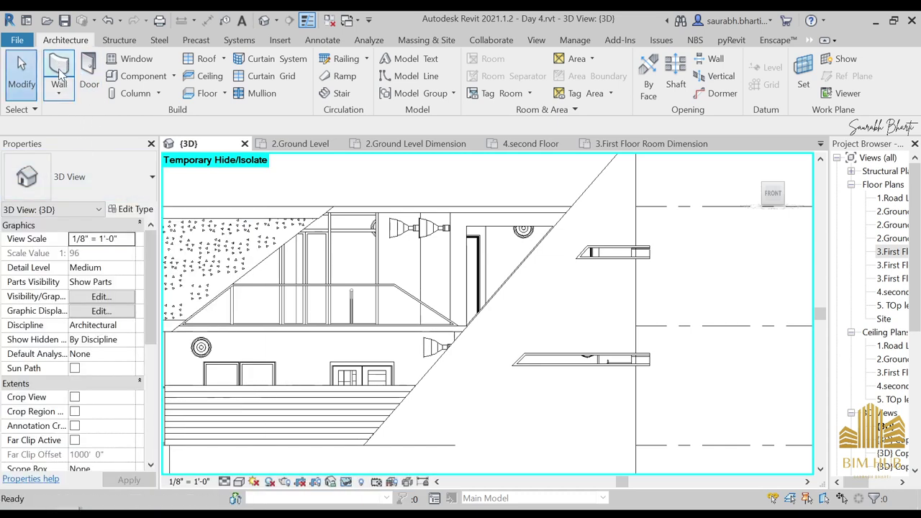
click(104, 186)
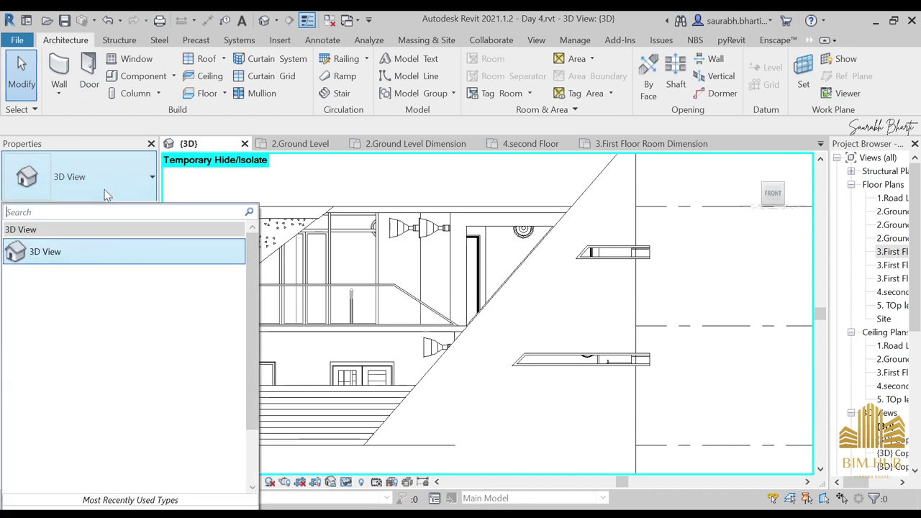
Open the 3.First Floor plan view
click(896, 252)
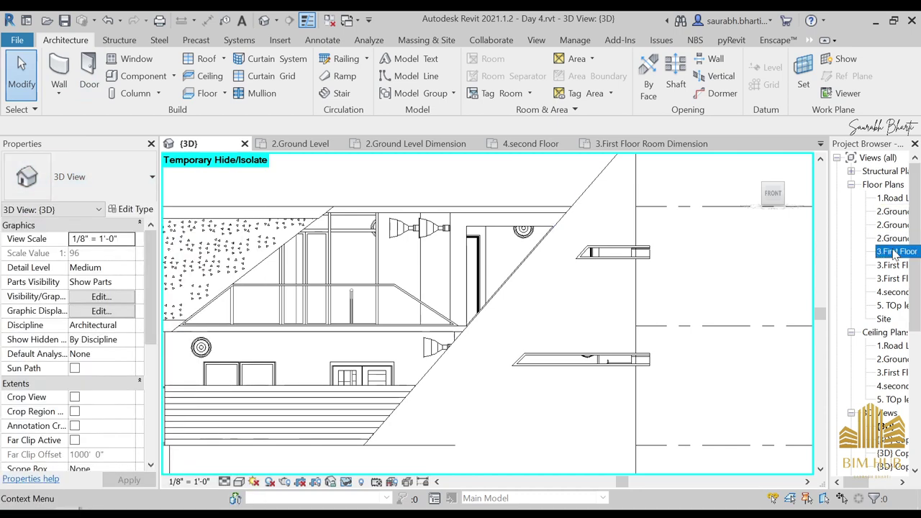
double_click(896, 252)
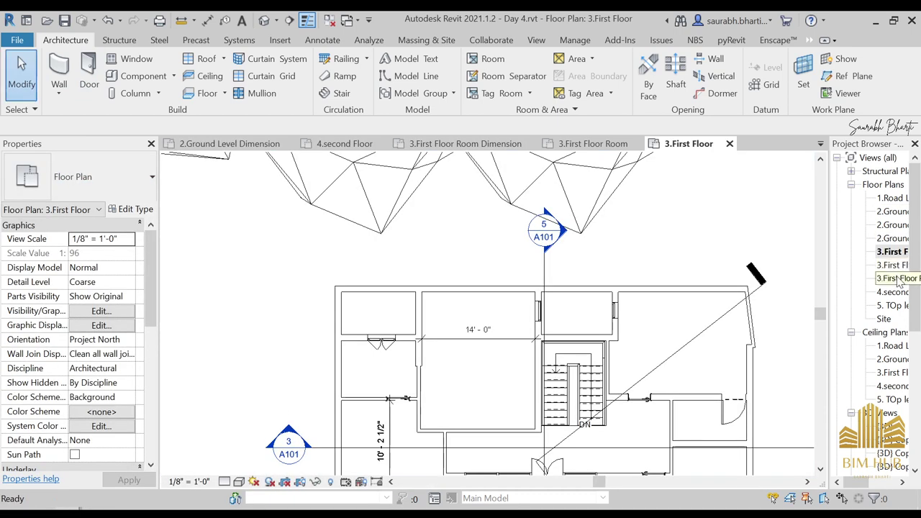
scroll(524, 287, down, 3)
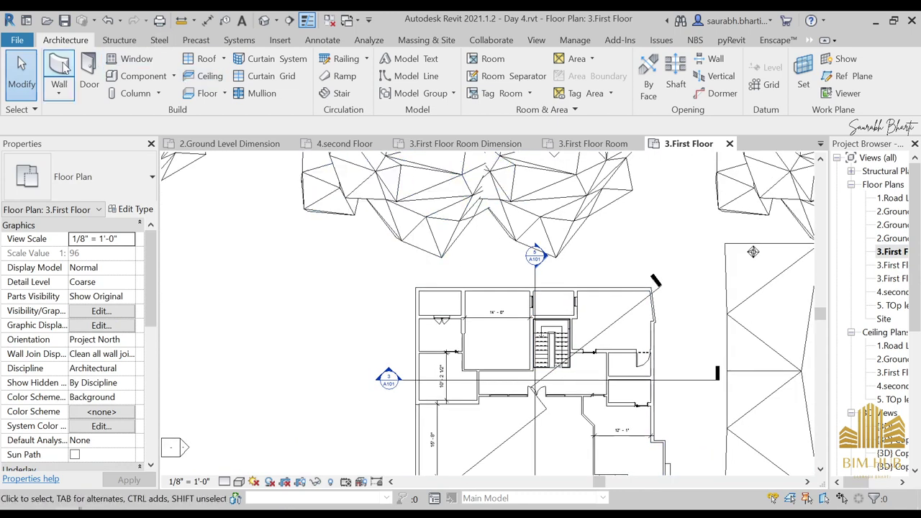
Draw a Curtain Wall 1 segment about 5' 3" long along the front wall, starting at its intersection with the room's side wall
click(65, 66)
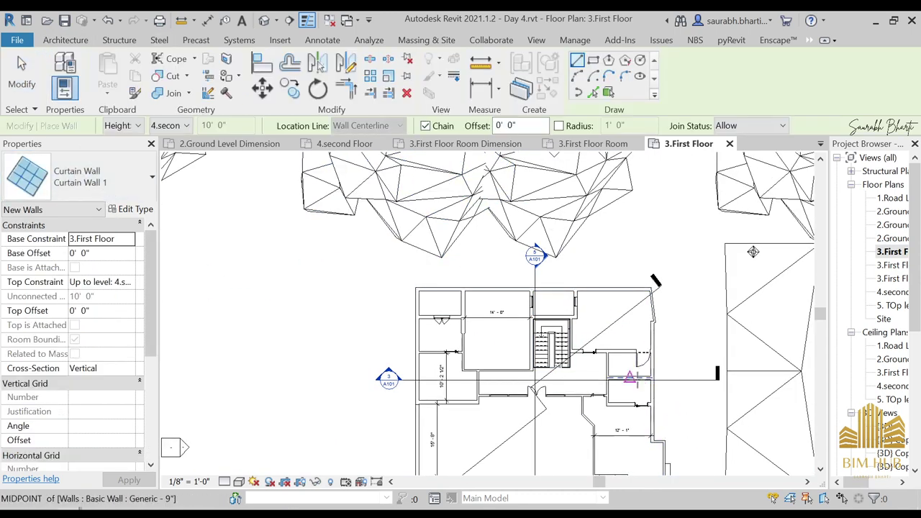
scroll(576, 324, up, 8)
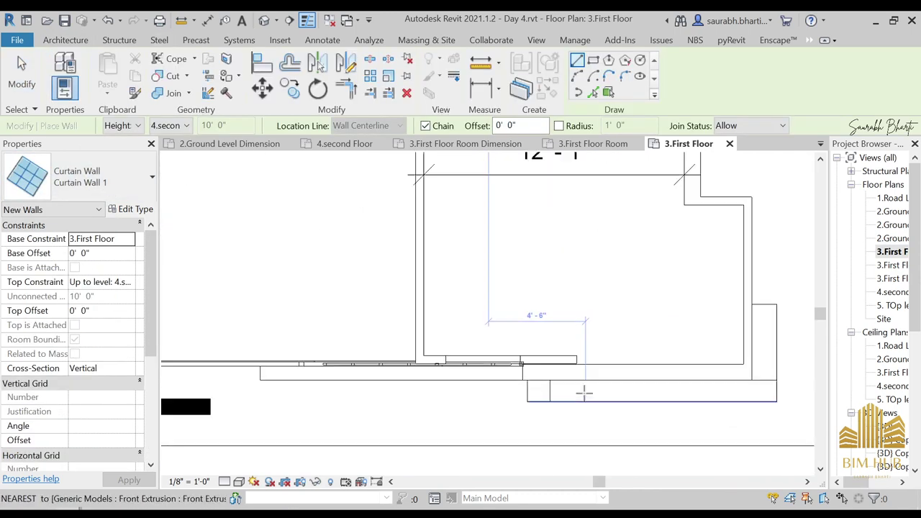
scroll(452, 374, up, 4)
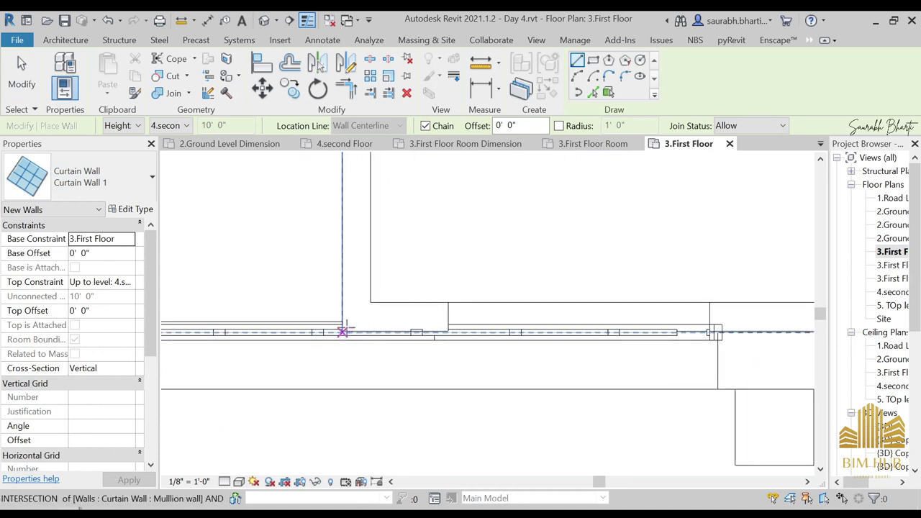
click(345, 328)
click(740, 327)
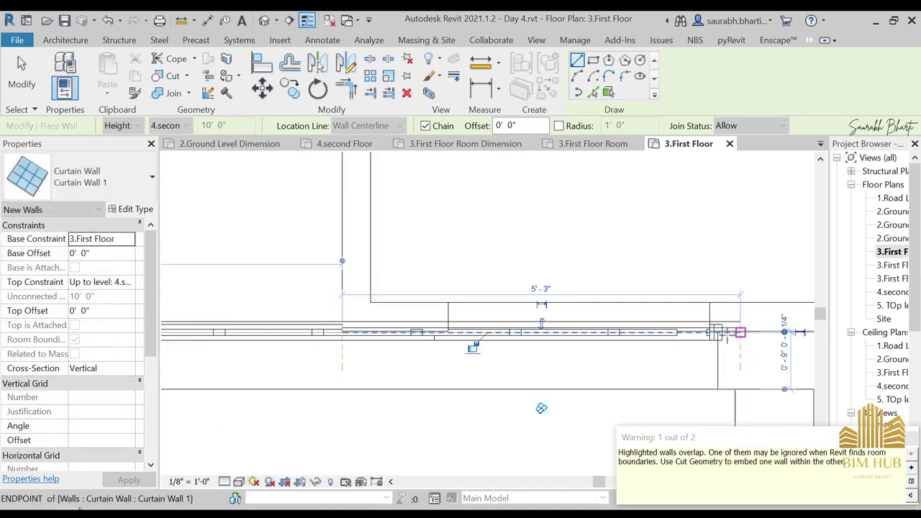
Examine the new curtain wall's position against the triangular opening and the 4.5" wall in the 3D view
click(264, 20)
scroll(440, 256, down, 1)
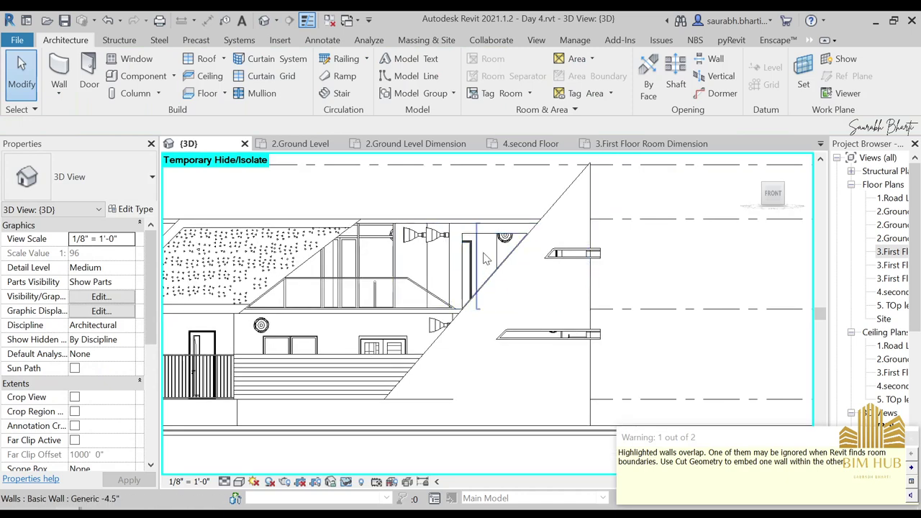
shift+middle_drag(475, 252, 408, 226)
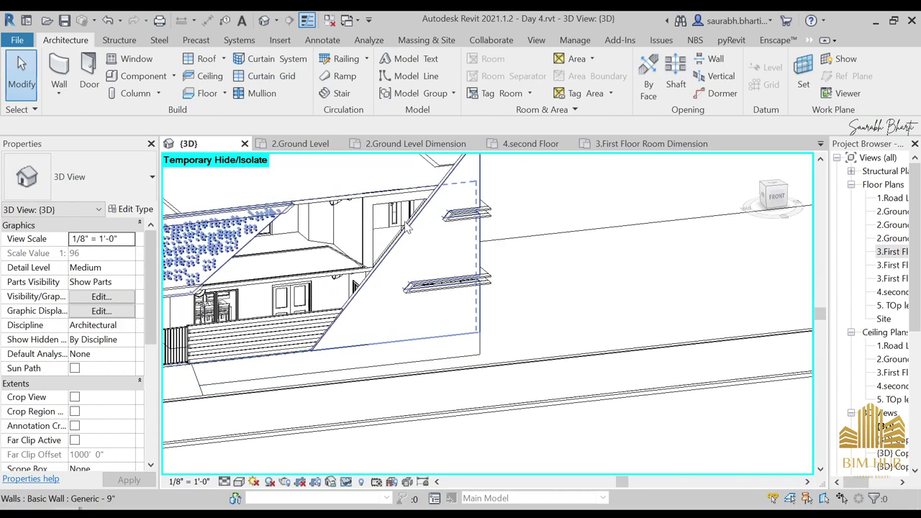
click(387, 207)
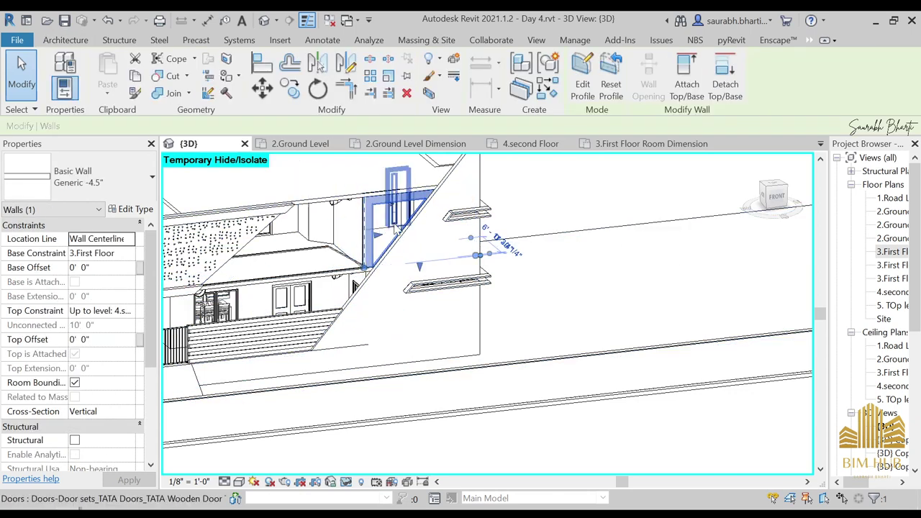
key(Tab)
key(Delete)
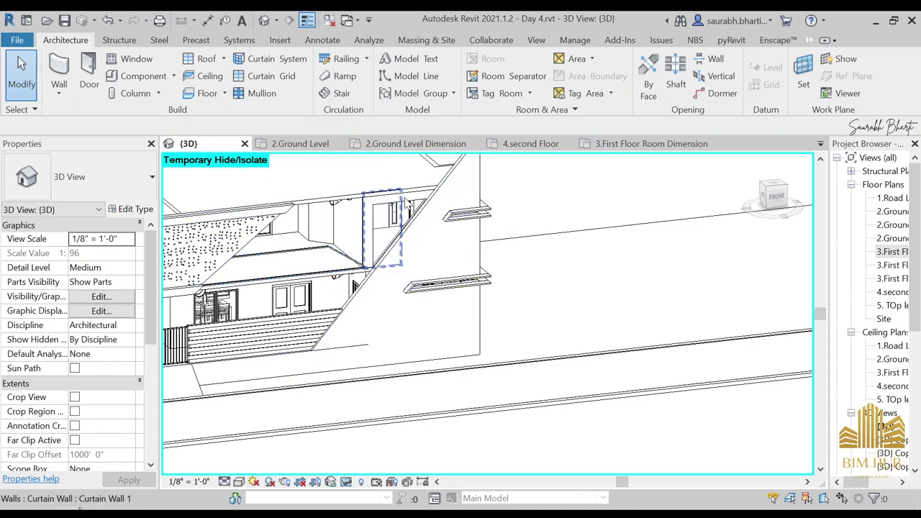
scroll(416, 196, down, 5)
shift+middle_drag(418, 202, 464, 223)
scroll(527, 191, up, 3)
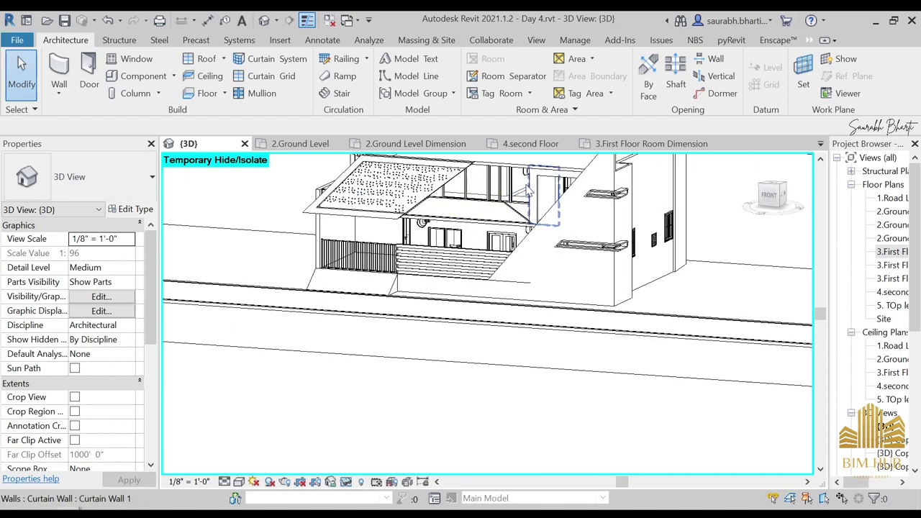
scroll(619, 281, down, 5)
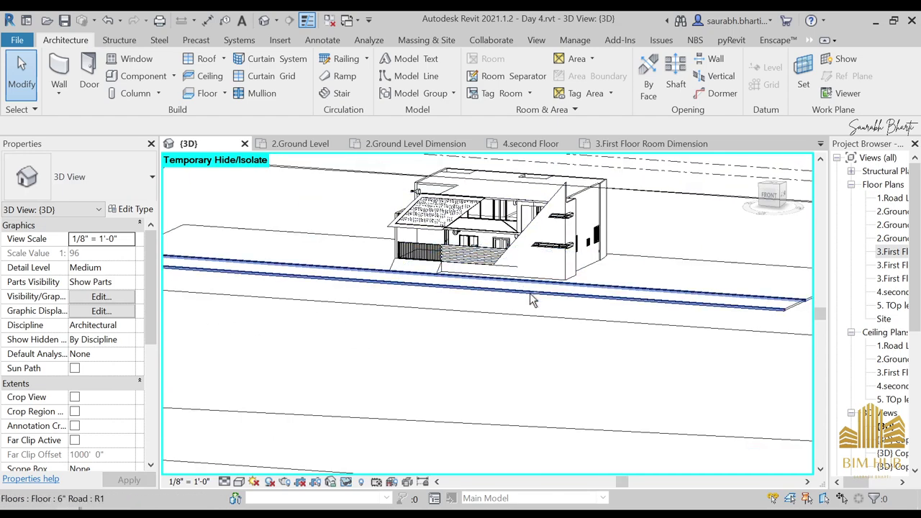
scroll(432, 230, up, 6)
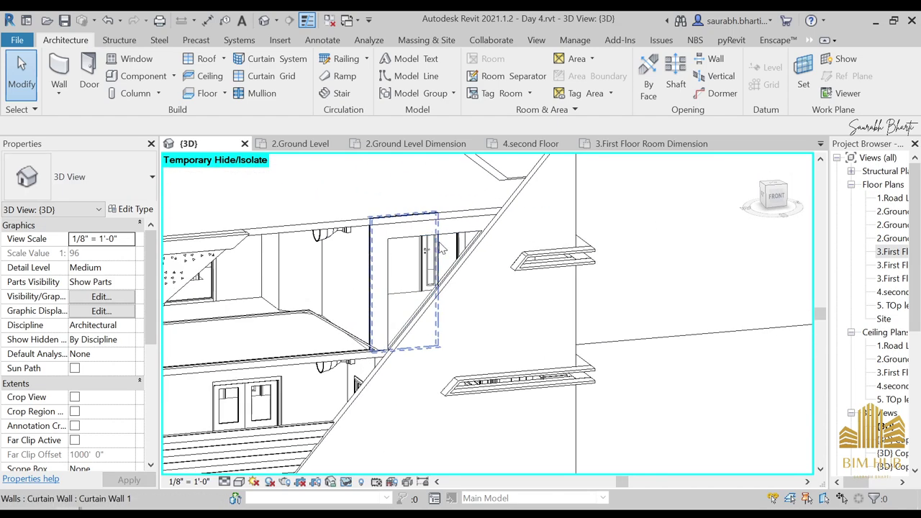
middle_drag(442, 215, 575, 317)
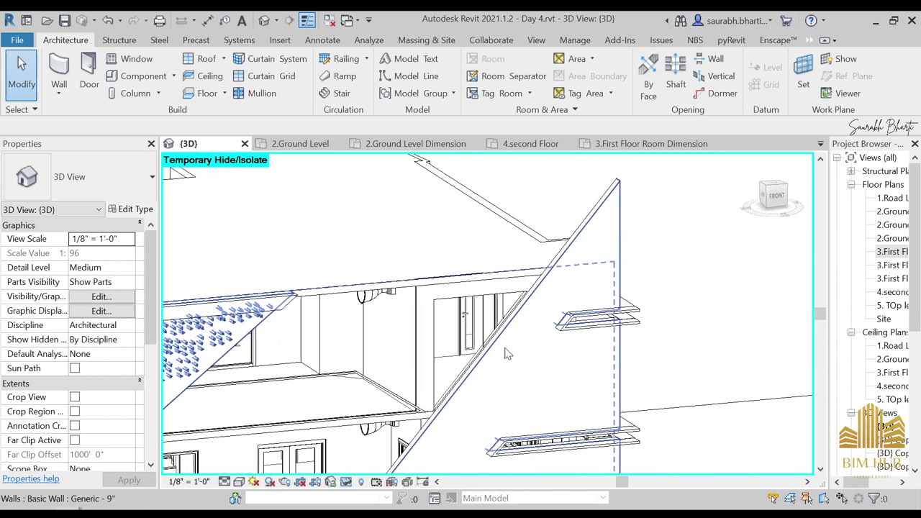
Return to the 3.First Floor plan and remove the misplaced curtain wall segment from the front wall
double_click(896, 252)
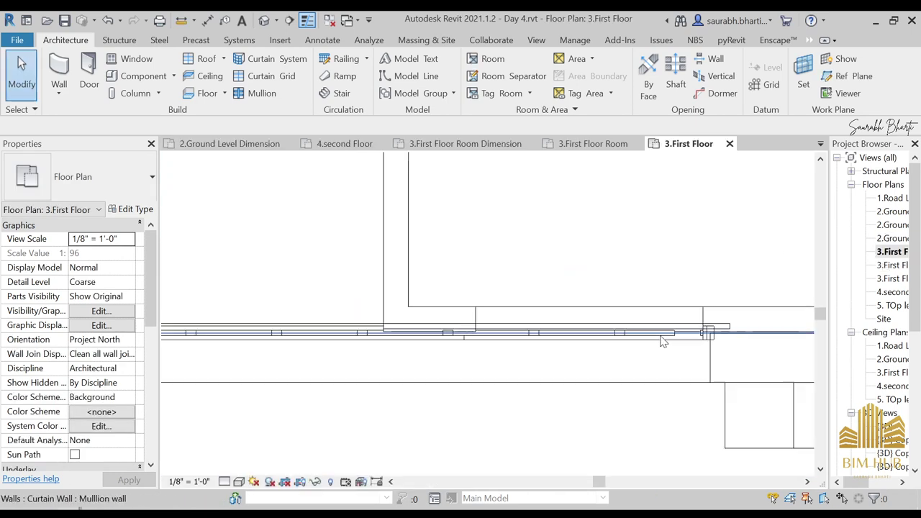
middle_drag(721, 341, 486, 281)
scroll(510, 283, down, 3)
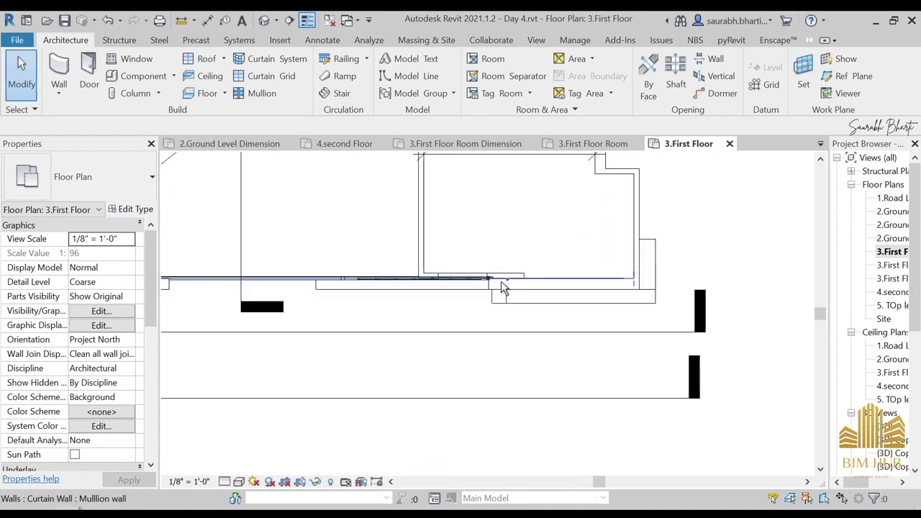
scroll(503, 288, up, 4)
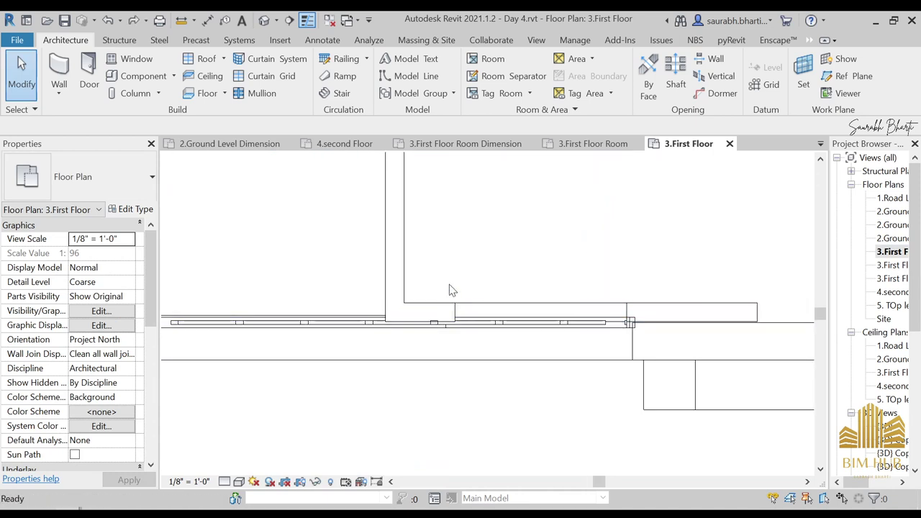
Draw a Curtain Wall 1 segment about 6' 0 3/4" long along the 4.5" front wall's inner face, from the opening's jamb to the wall end
key(w)
key(a)
click(455, 303)
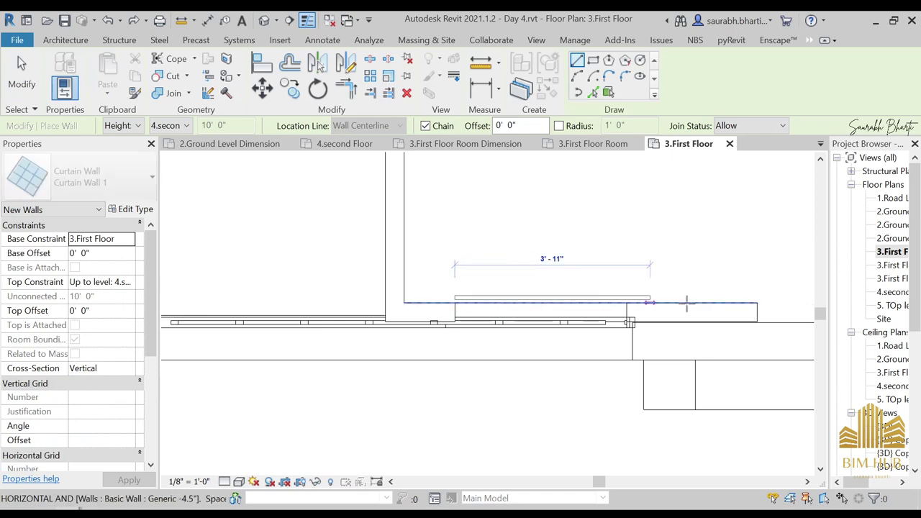
click(757, 302)
key(Escape)
key(Escape)
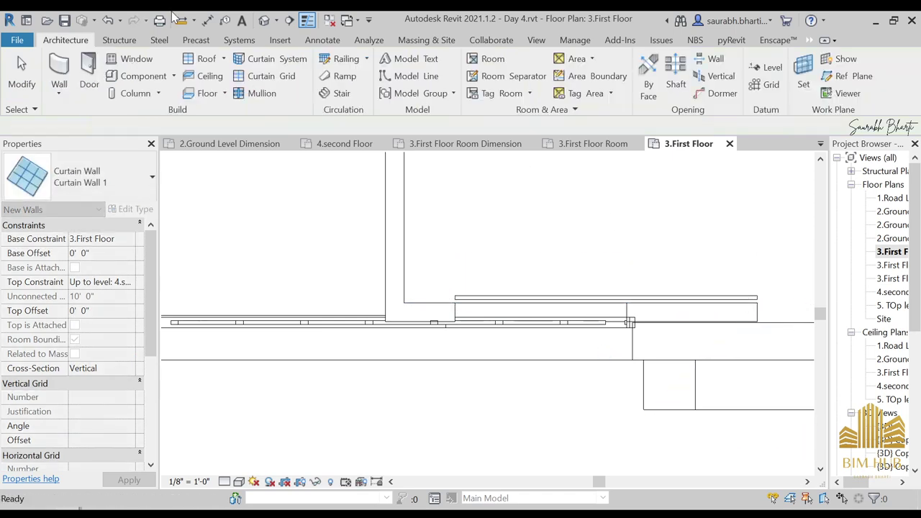
Review the new curtain wall's top constraint options and return to the 3D view
click(551, 299)
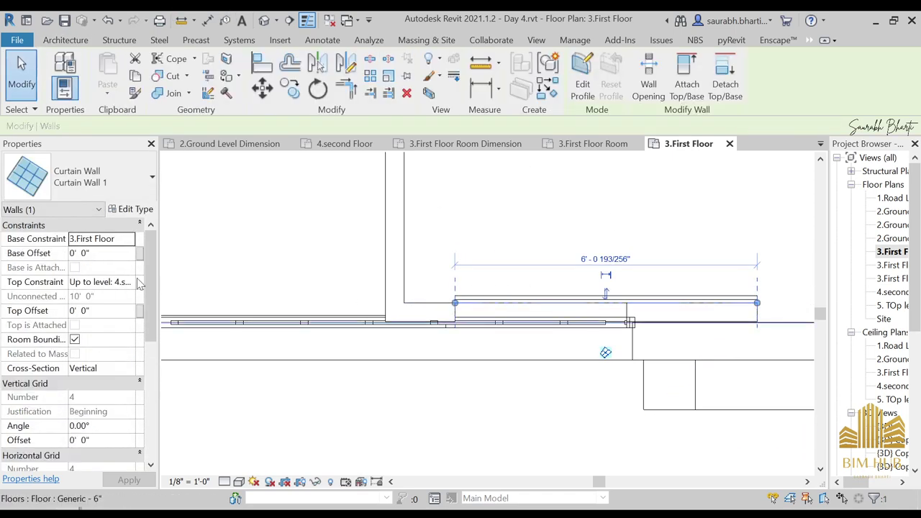
click(130, 287)
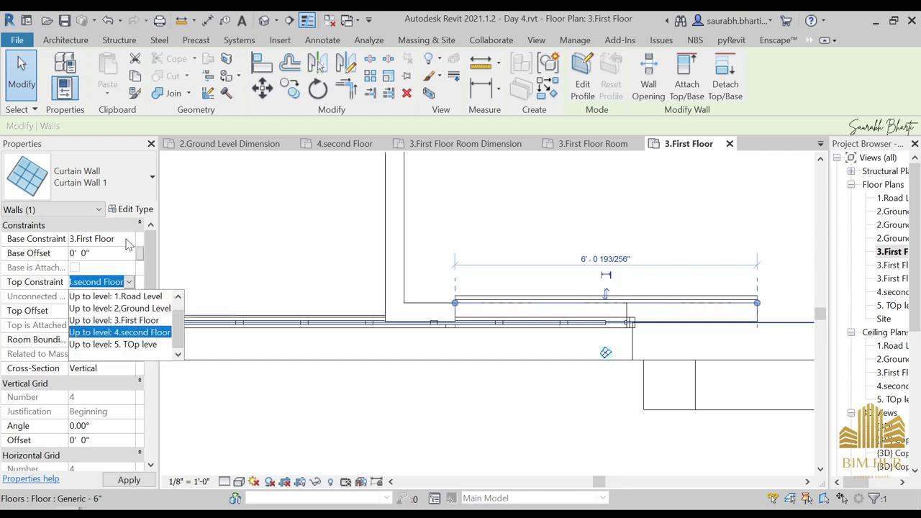
click(262, 20)
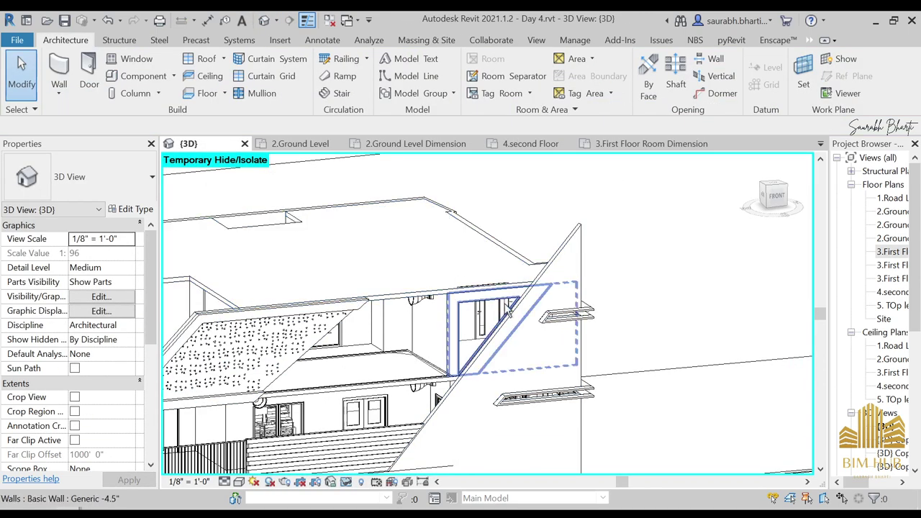
Edit the new curtain wall's profile, picking the triangular opening's top and sloping edges as sketch lines
shift+middle_drag(488, 363, 491, 404)
scroll(453, 237, up, 4)
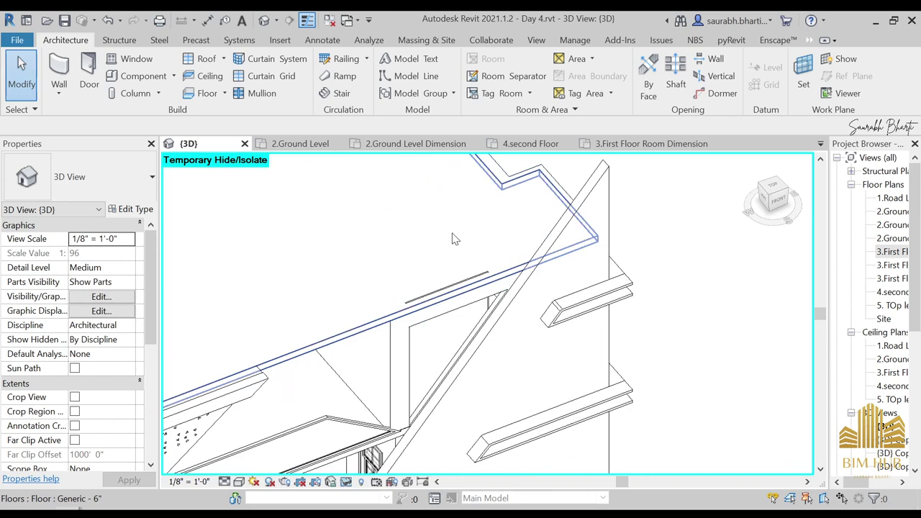
click(467, 291)
click(465, 289)
click(468, 289)
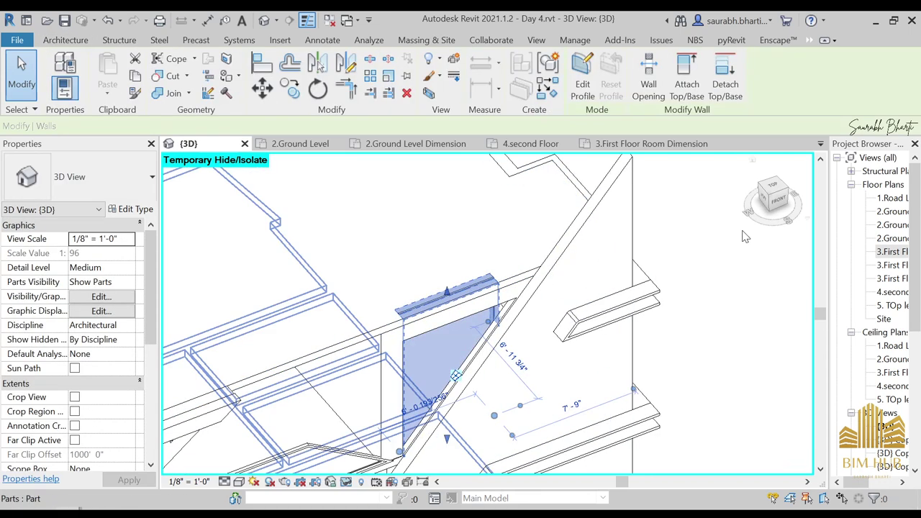
click(584, 76)
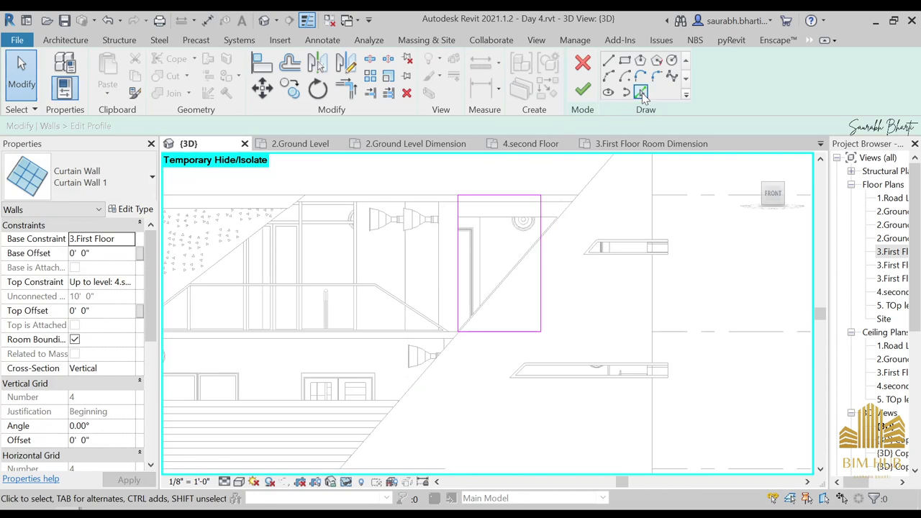
click(640, 92)
scroll(507, 225, up, 2)
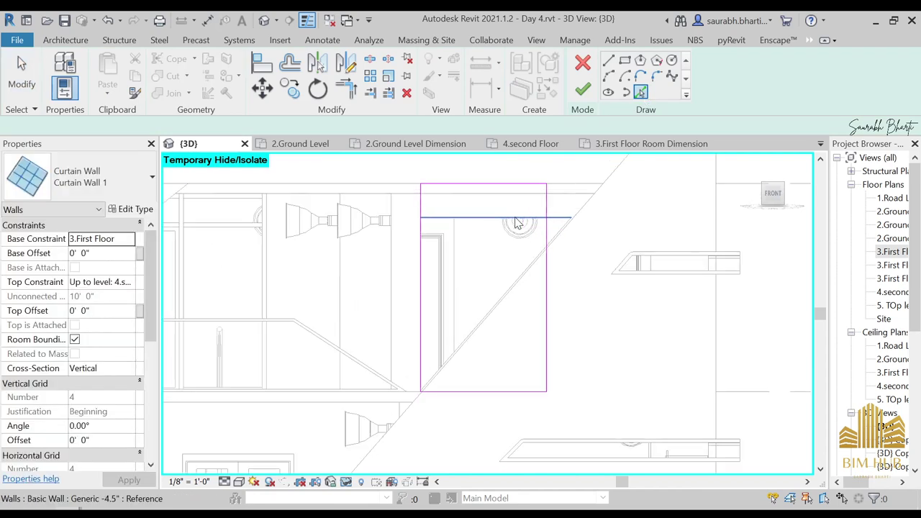
scroll(472, 346, up, 2)
click(473, 346)
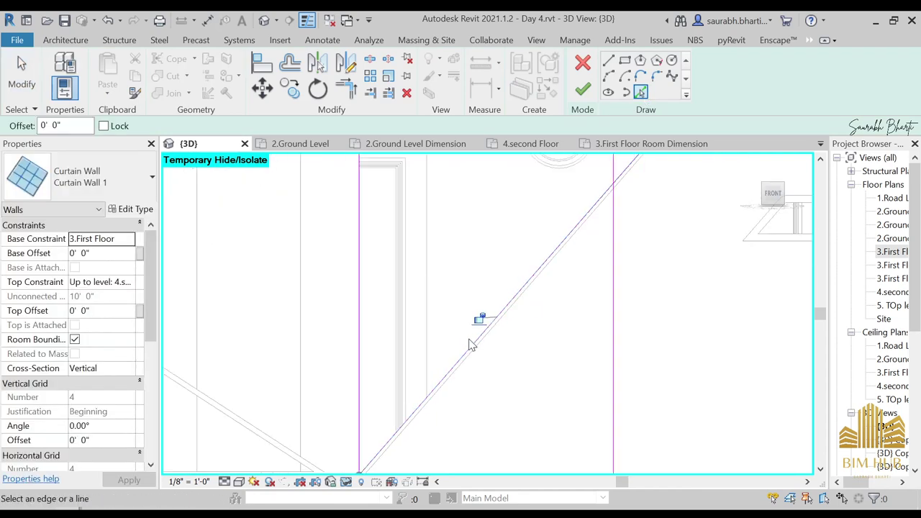
scroll(477, 323, down, 3)
key(Escape)
Trim the curtain wall profile's vertical lines to the picked top and sloping lines
key(t)
key(r)
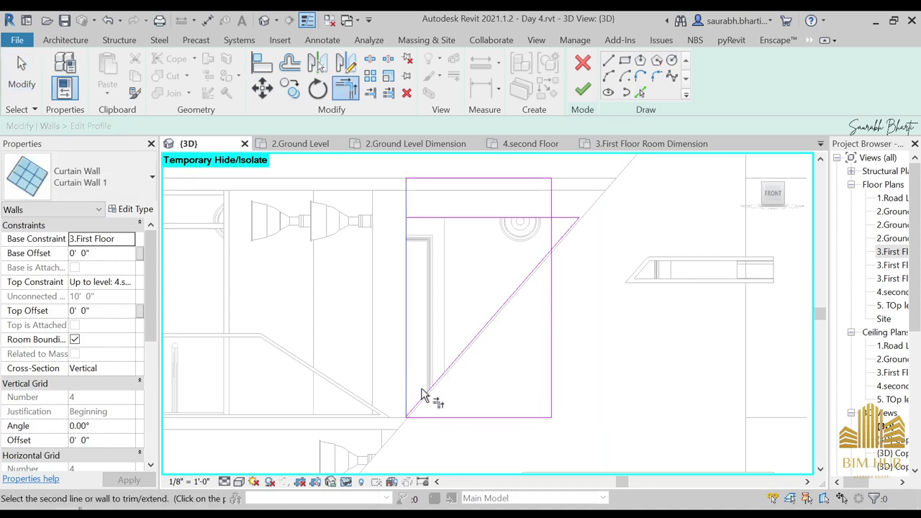
click(551, 227)
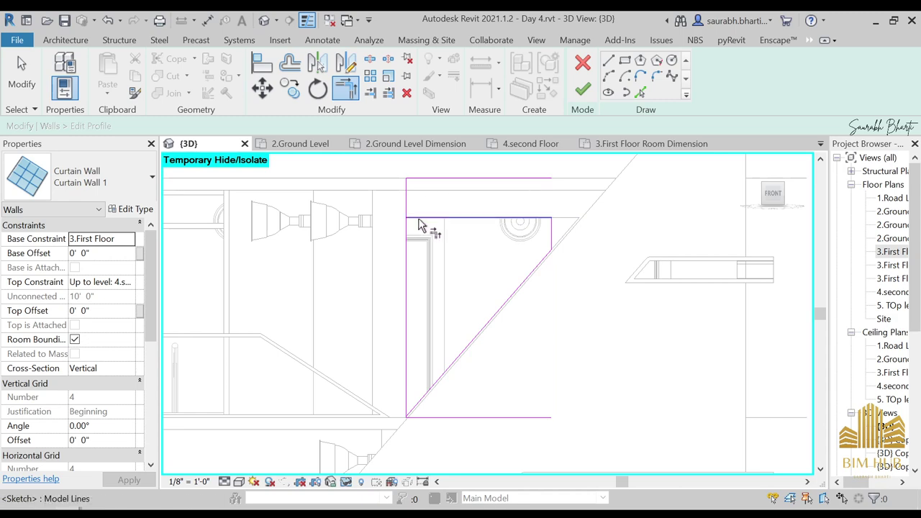
scroll(555, 232, up, 3)
key(Escape)
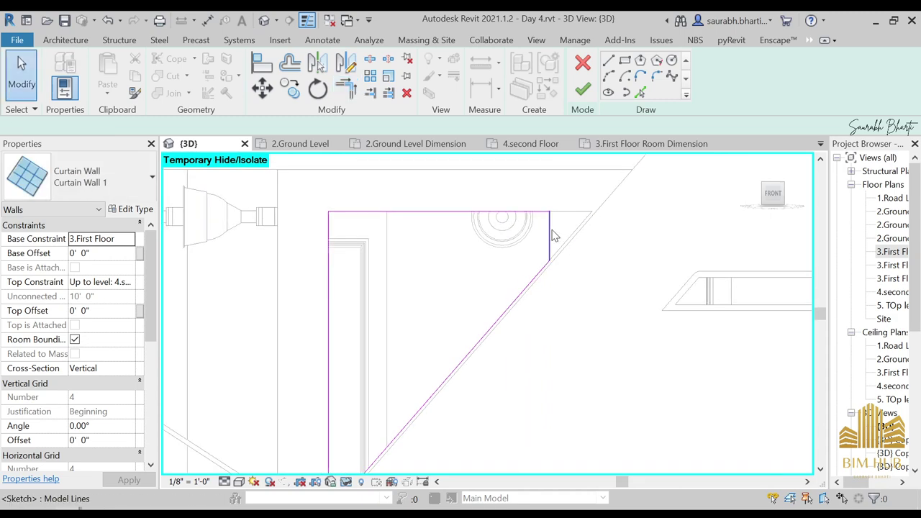
Delete the short vertical profile line and join the top line to the sloping line in a sharp corner
click(550, 230)
key(Delete)
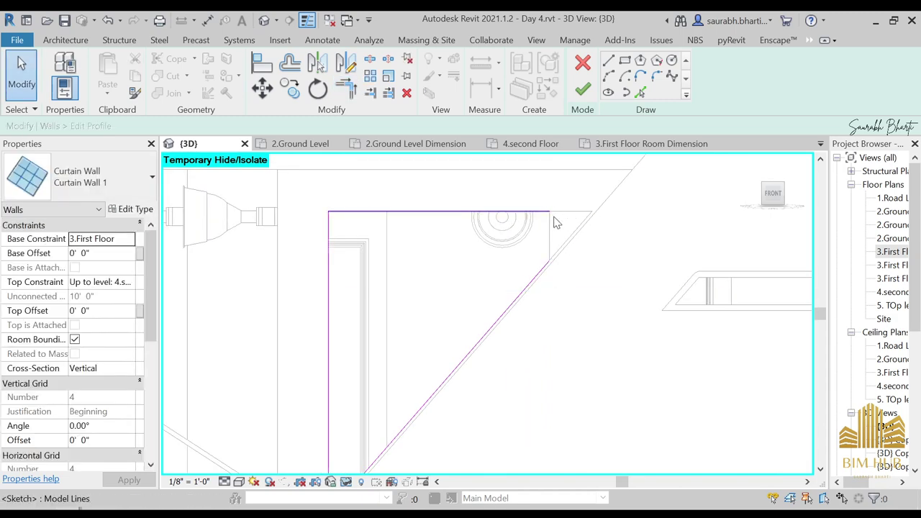
key(t)
key(r)
click(555, 212)
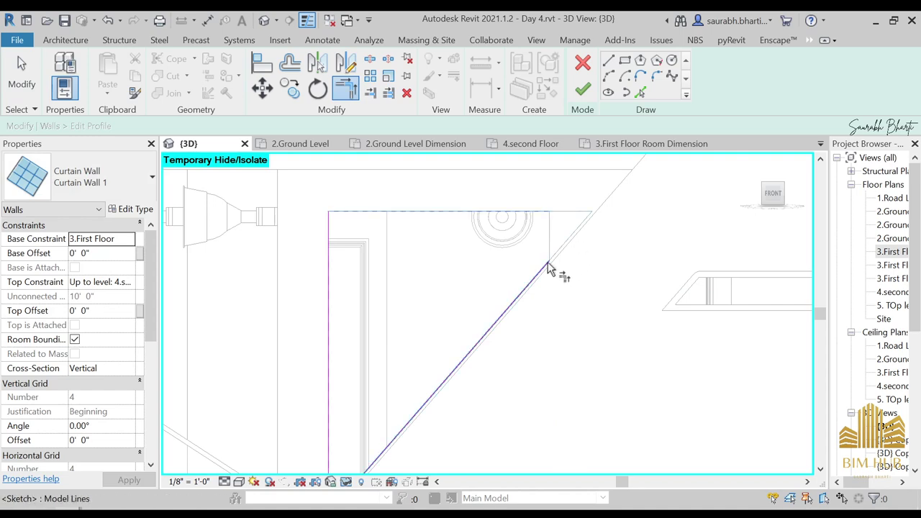
click(552, 265)
Delete the leftover horizontal lines below and above the triangle and finish the curtain wall profile
click(583, 87)
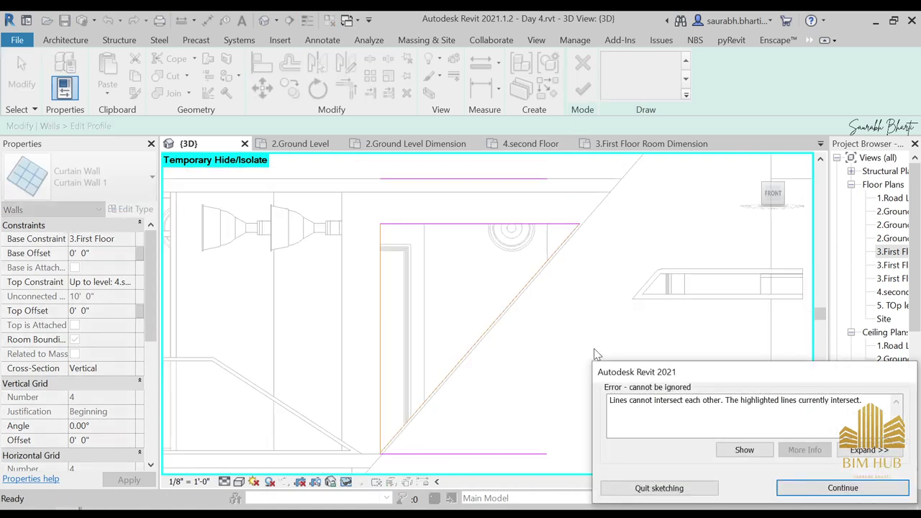
click(842, 488)
click(425, 455)
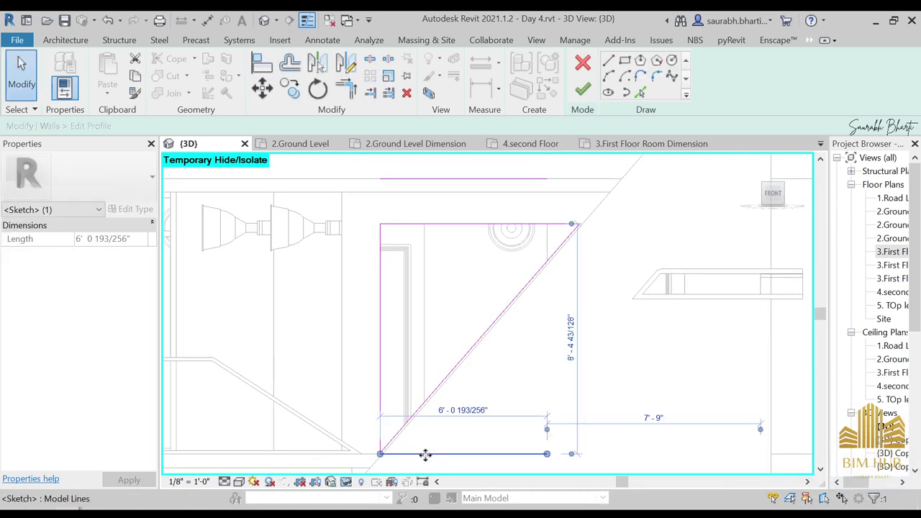
key(Delete)
click(583, 88)
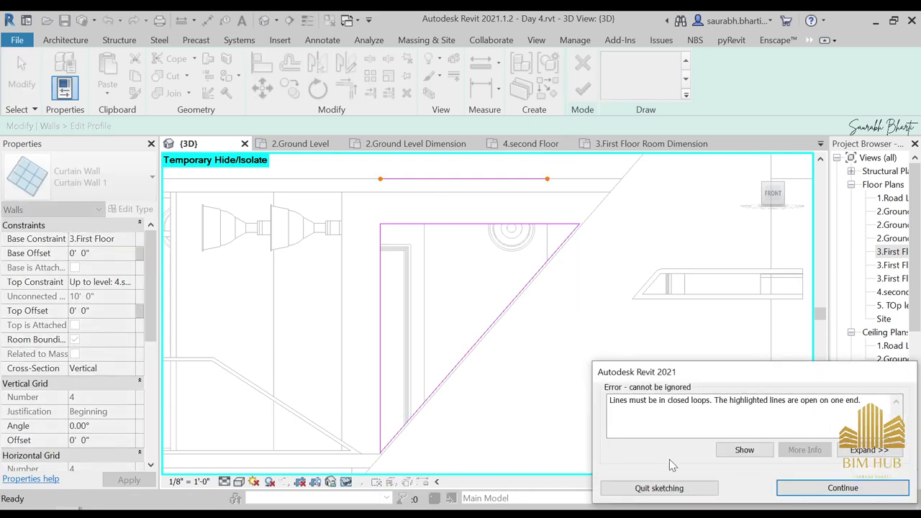
key(Return)
click(511, 179)
key(Delete)
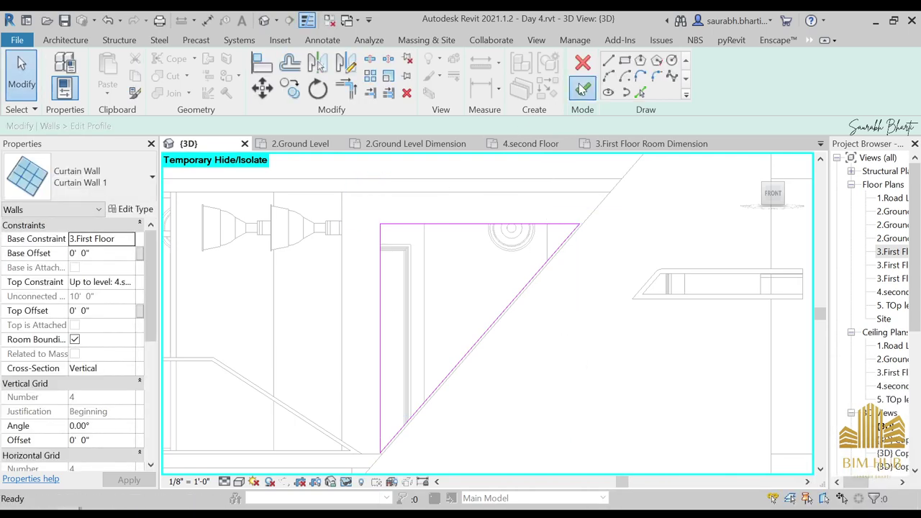
click(583, 88)
Place 2.5" x 5" rectangular mullions along the edges of the triangular curtain wall
click(65, 39)
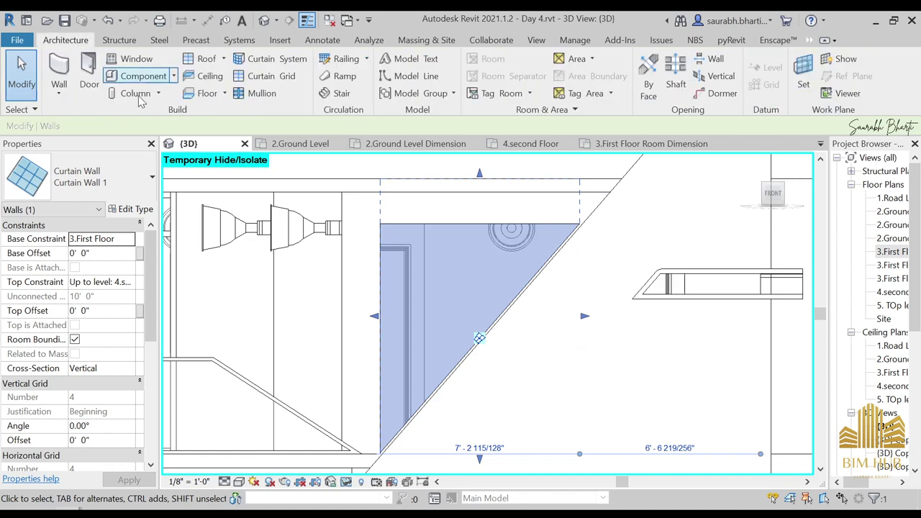
click(260, 94)
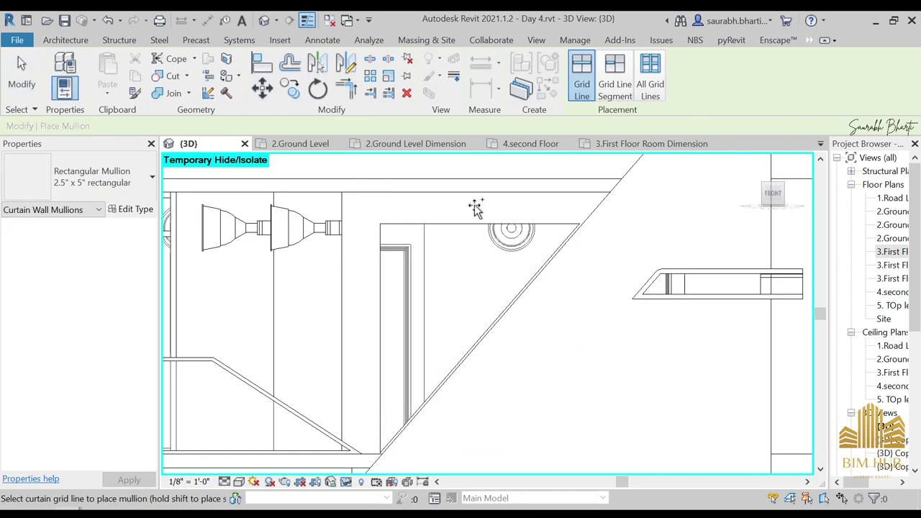
click(388, 275)
scroll(497, 311, up, 3)
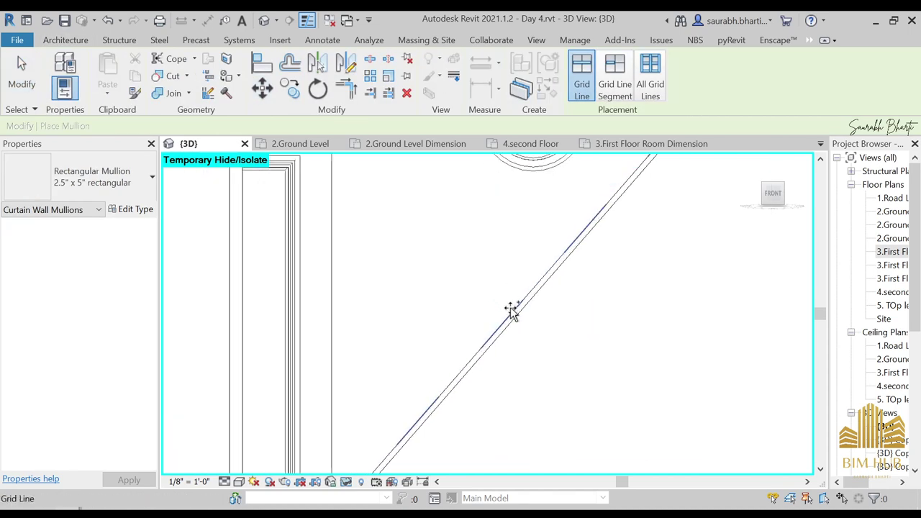
click(511, 310)
scroll(507, 310, down, 3)
key(Escape)
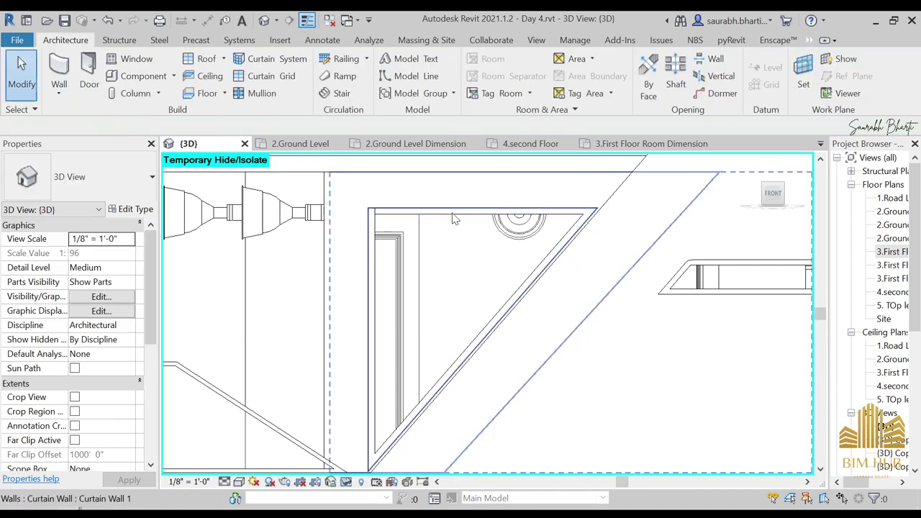
Remove the 2.5" x 5" rectangular mullions from the edges of the triangular curtain wall
click(453, 217)
key(Escape)
key(Tab)
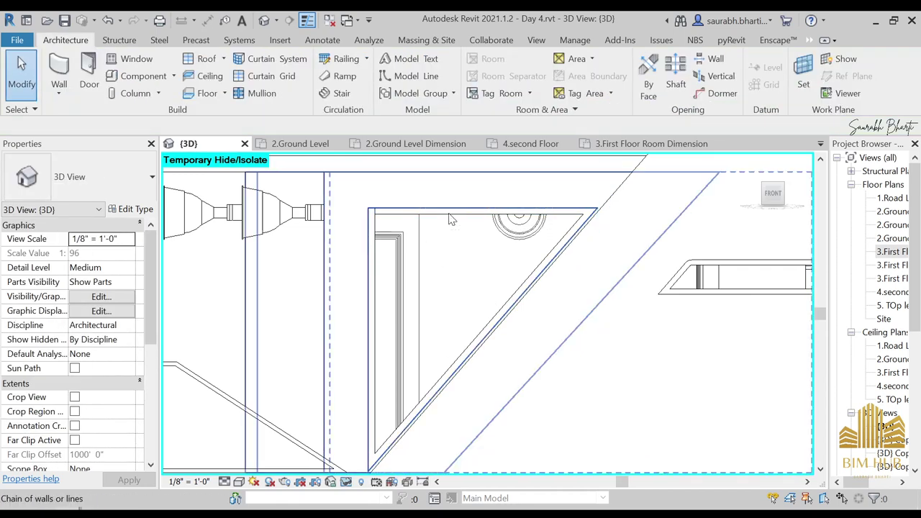
click(451, 220)
key(Escape)
scroll(448, 228, up, 2)
scroll(448, 256, down, 3)
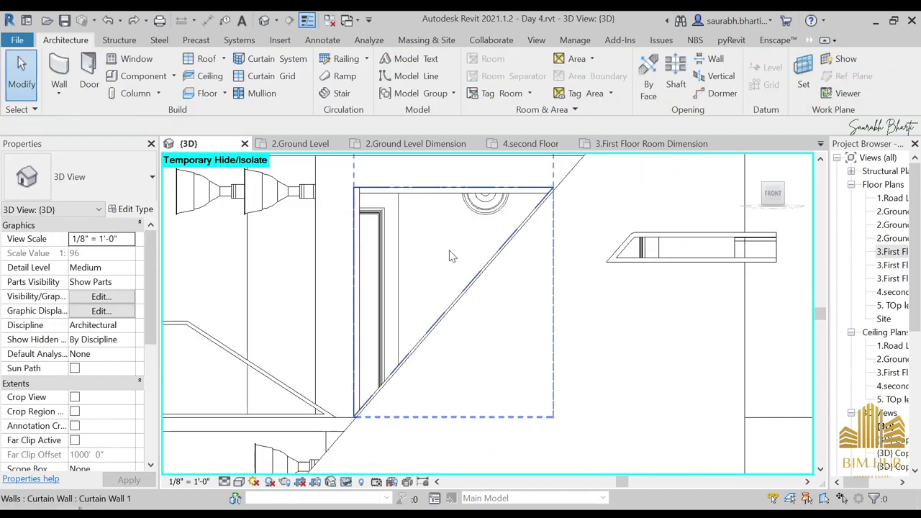
middle_drag(420, 177, 447, 212)
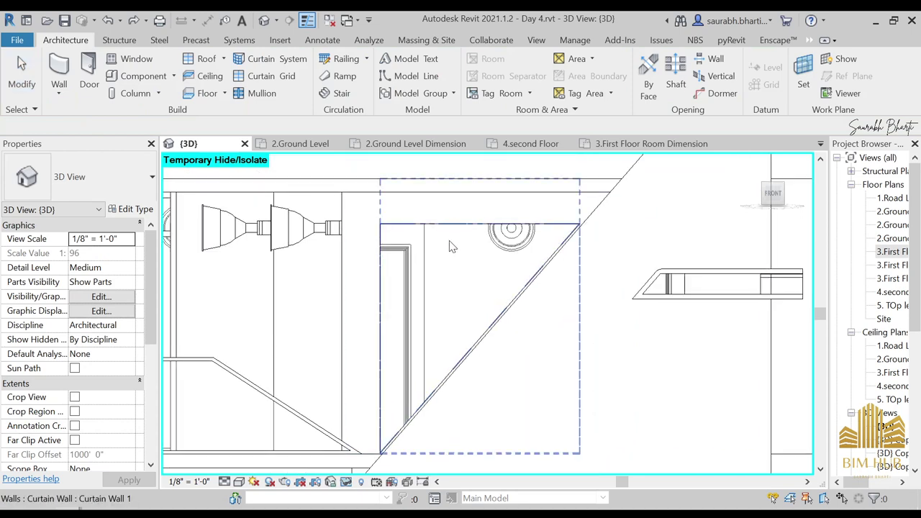
Place 1" angular black rectangular mullions along all edges of the triangular curtain wall
click(224, 94)
click(253, 93)
click(94, 177)
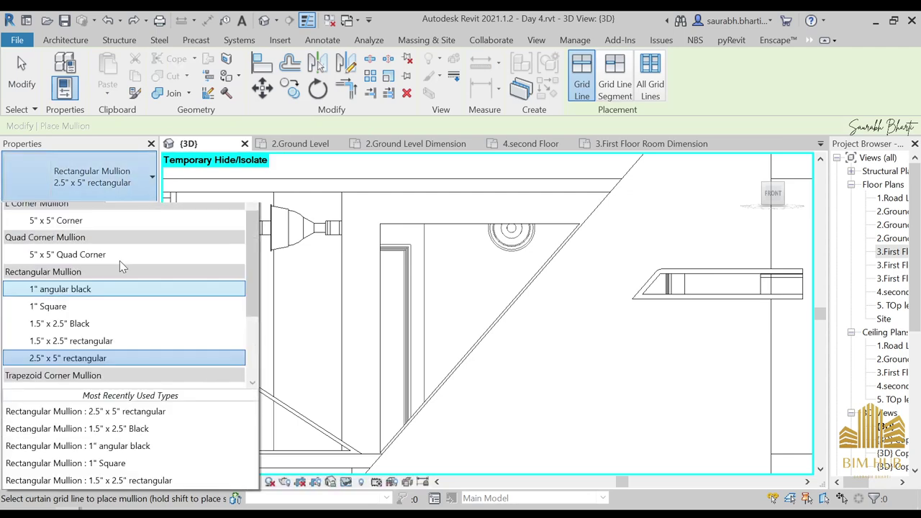
scroll(115, 303, up, 3)
click(97, 359)
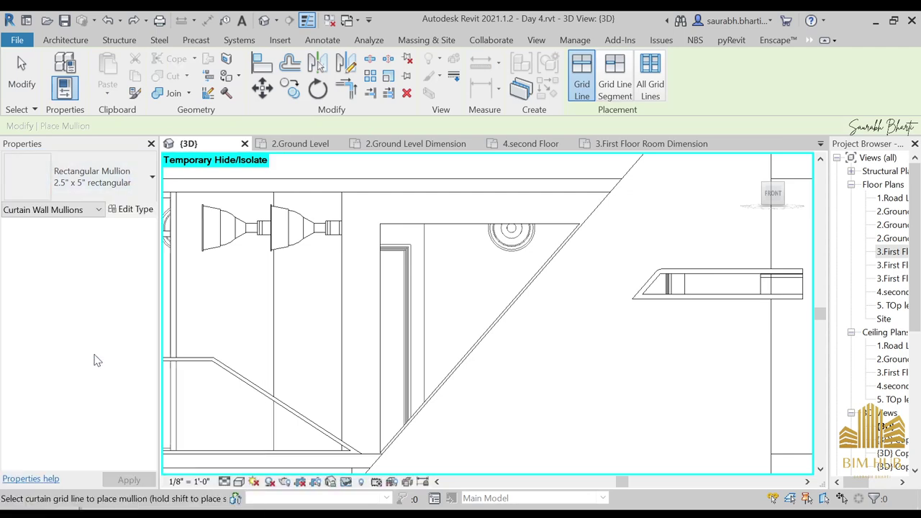
click(480, 226)
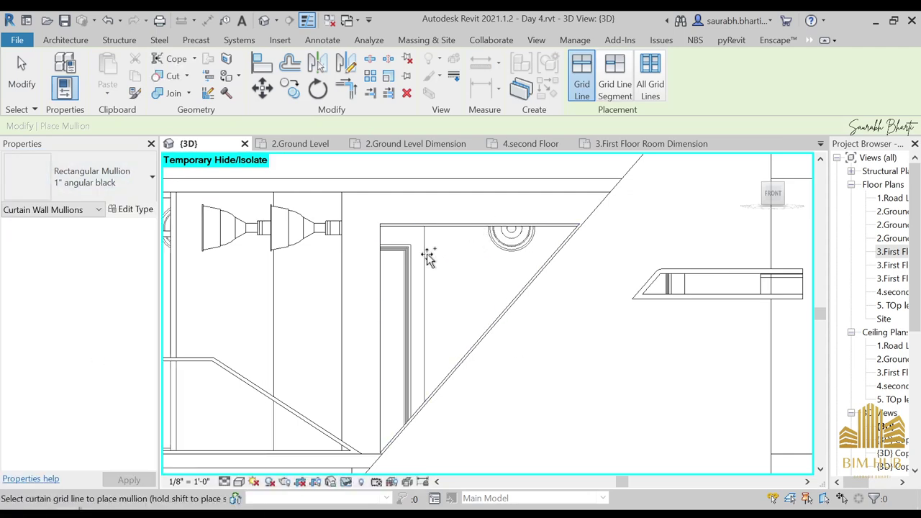
click(489, 318)
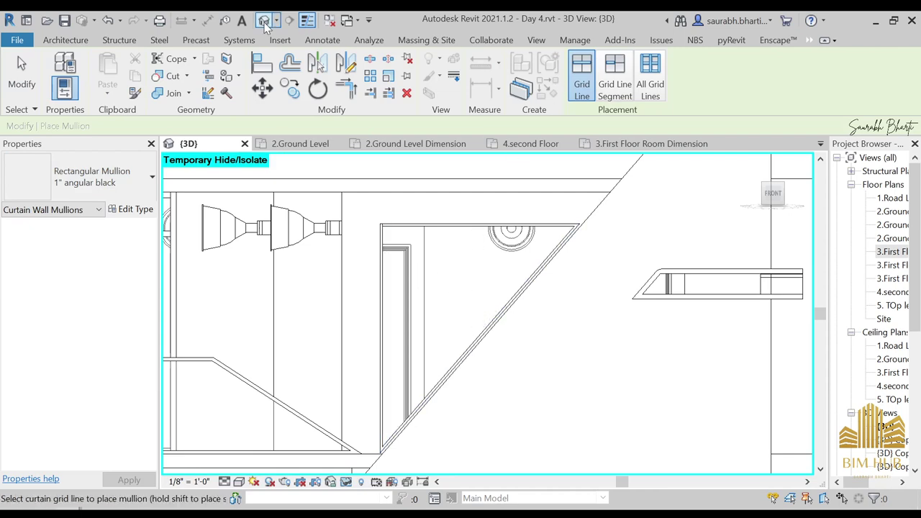
scroll(391, 269, down, 5)
key(Escape)
key(Escape)
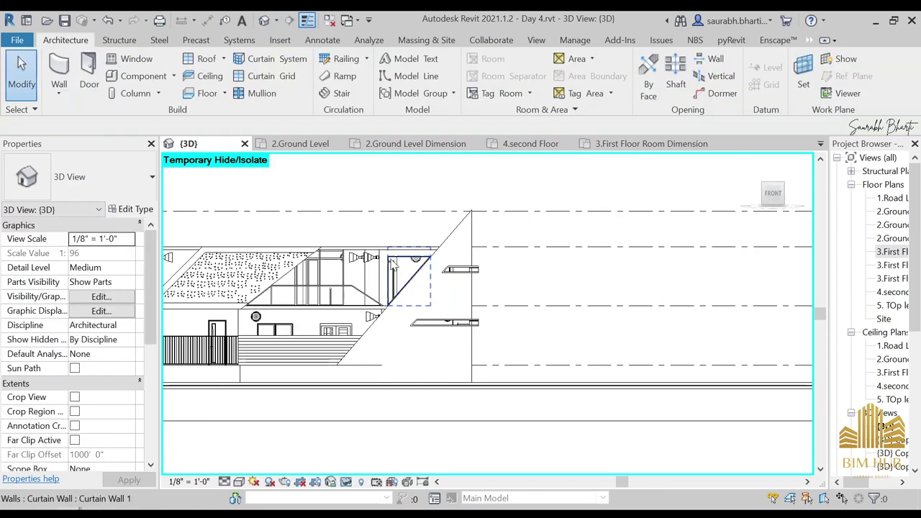
Reset the temporary isolation, turn off the section box and show the whole site in the 3D view
scroll(392, 267, down, 3)
scroll(424, 331, down, 2)
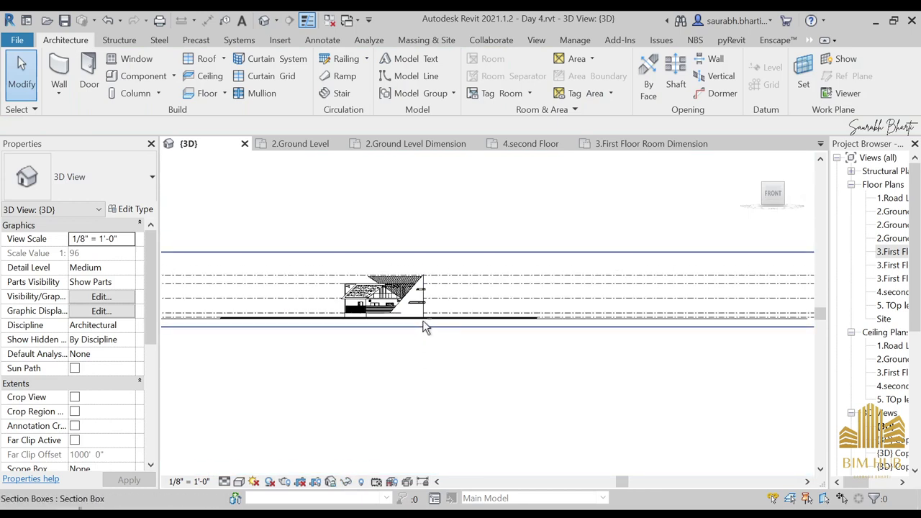
scroll(90, 310, down, 6)
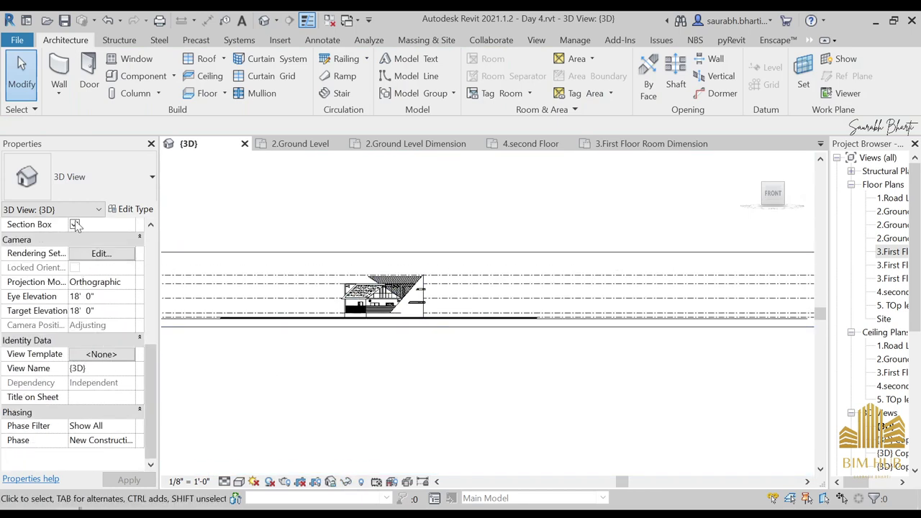
click(75, 225)
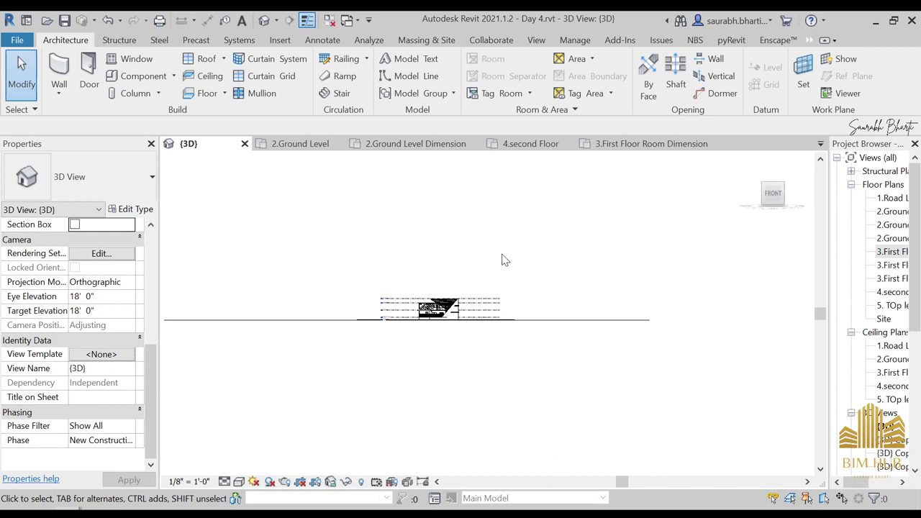
shift+middle_drag(505, 261, 366, 500)
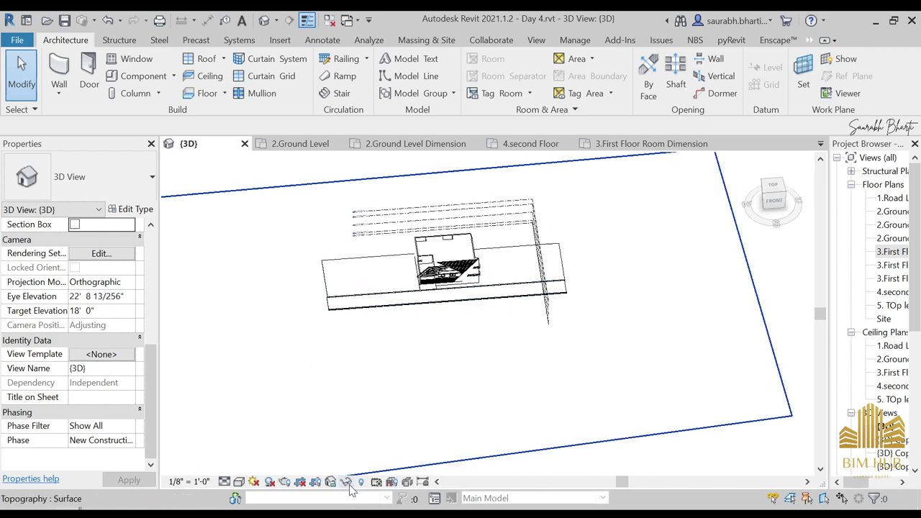
scroll(449, 347, down, 3)
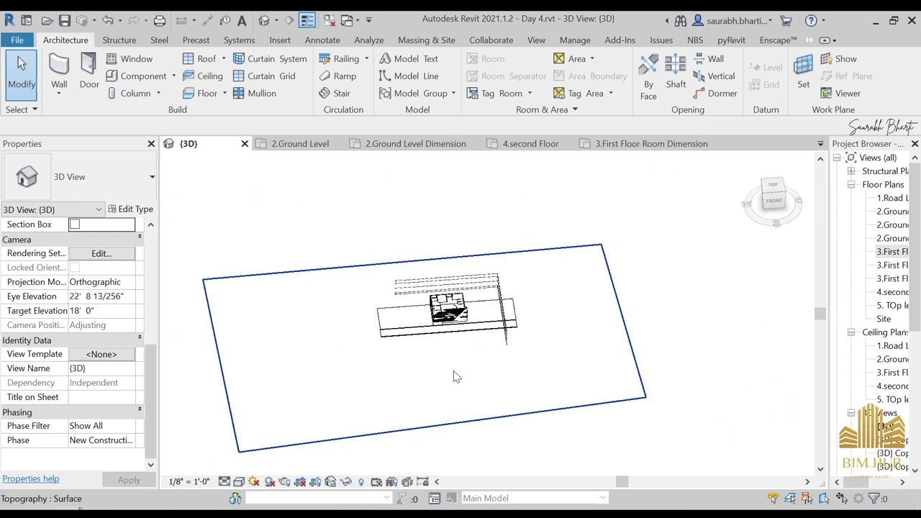
Reveal the hidden elements in the 3D view and set its visual style to Realistic
click(361, 481)
click(239, 482)
click(253, 467)
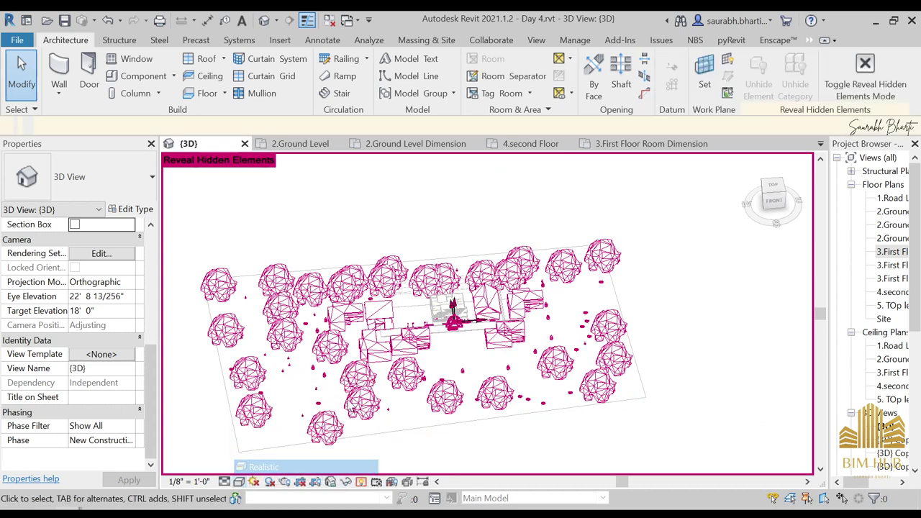
Unhide the category of the hidden Chestnut 02 tree in the 3D view
right_click(387, 278)
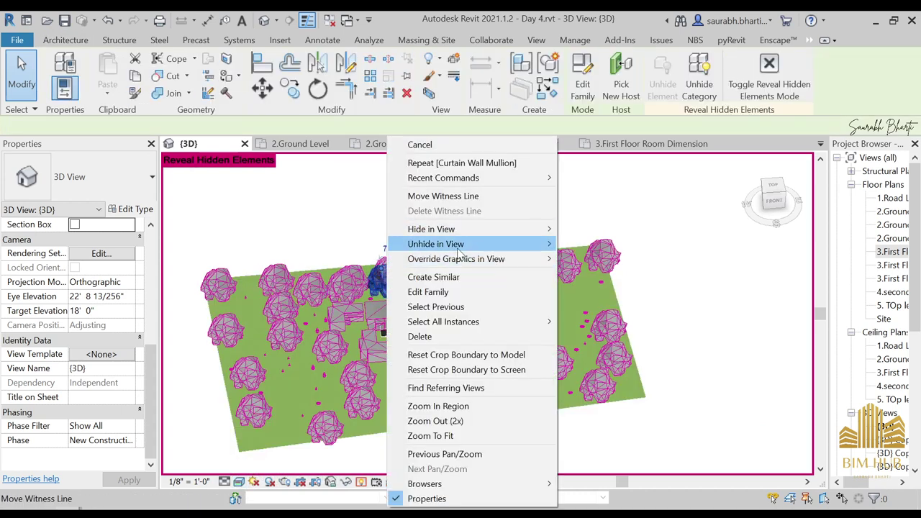
mouse_move(460, 245)
click(593, 259)
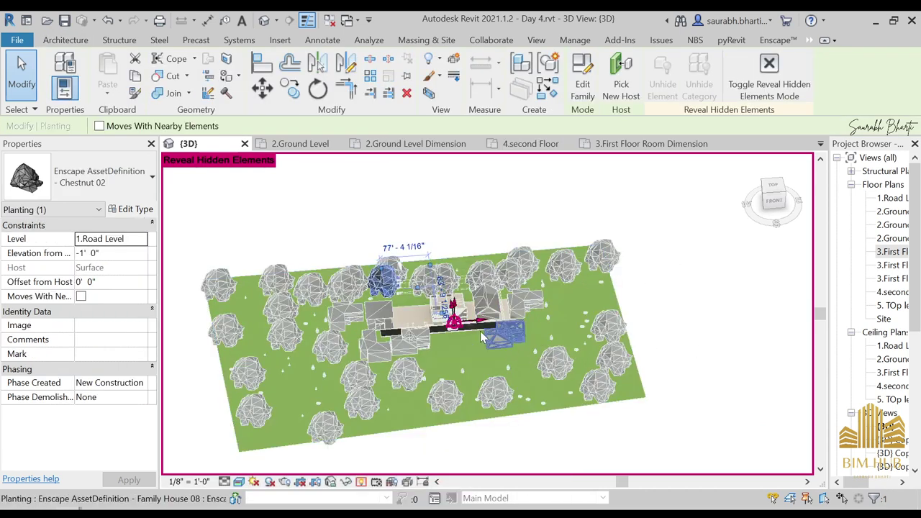
Resume the Enscape live updates and switch to the Enscape window for Day 4
click(776, 41)
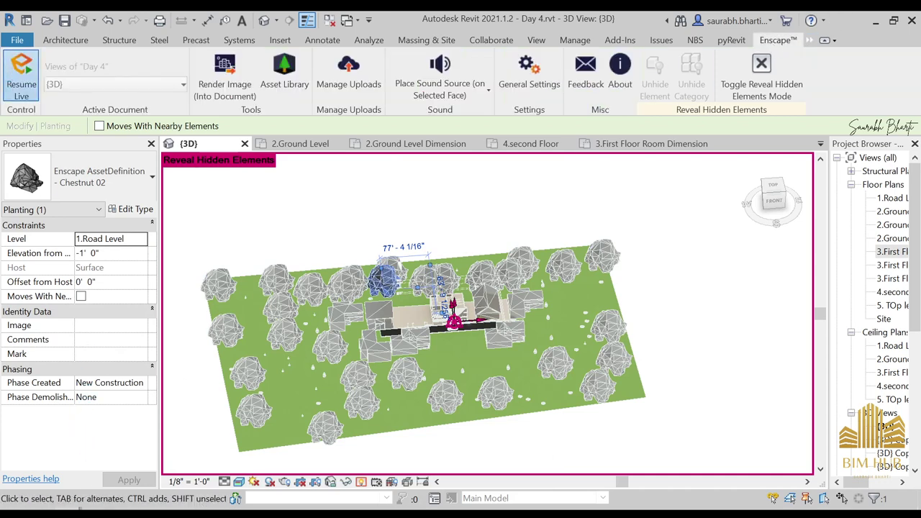
mouse_move(79, 509)
click(198, 476)
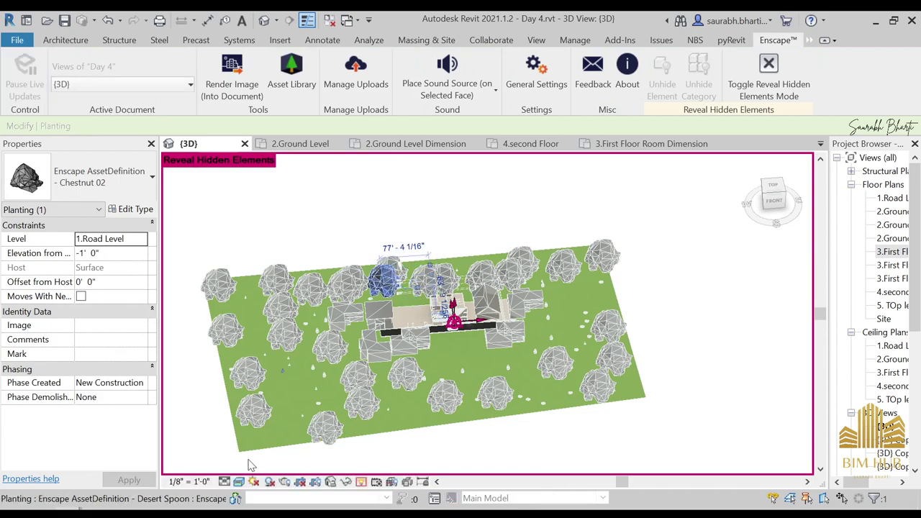
click(229, 460)
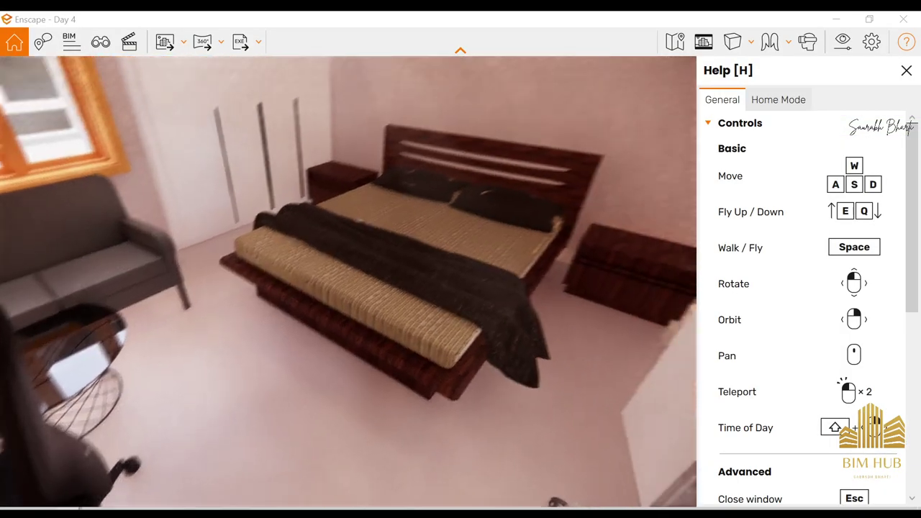
Walk around the bedroom in the Enscape render and examine its walls, door and furniture
drag(348, 281, 471, 202)
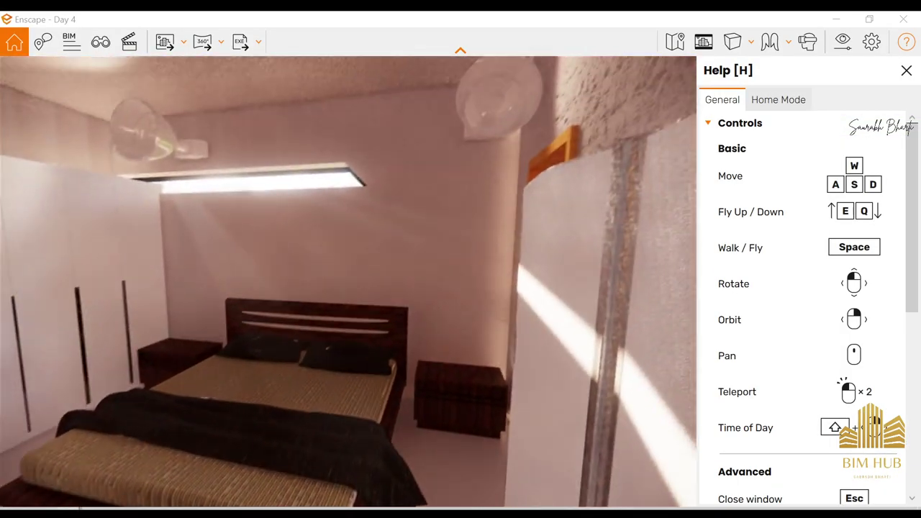
key(w)
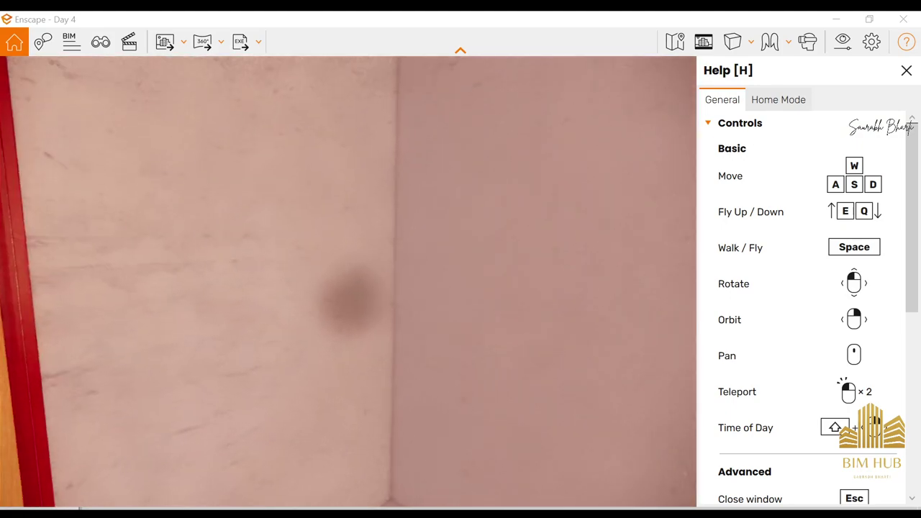
drag(349, 281, 230, 281)
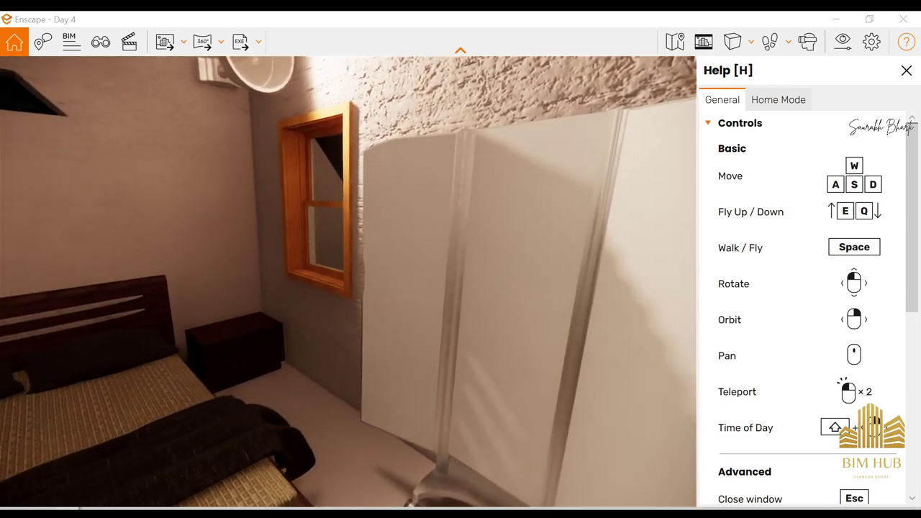
key(s)
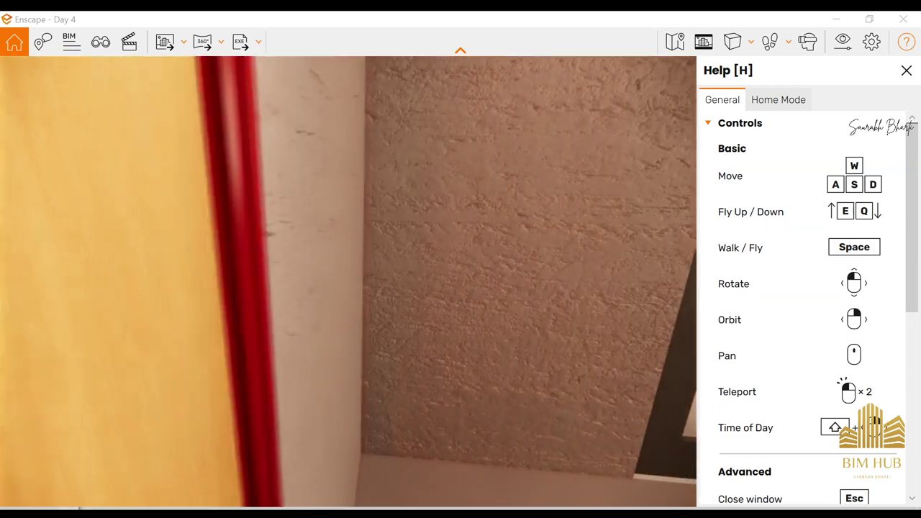
key(s)
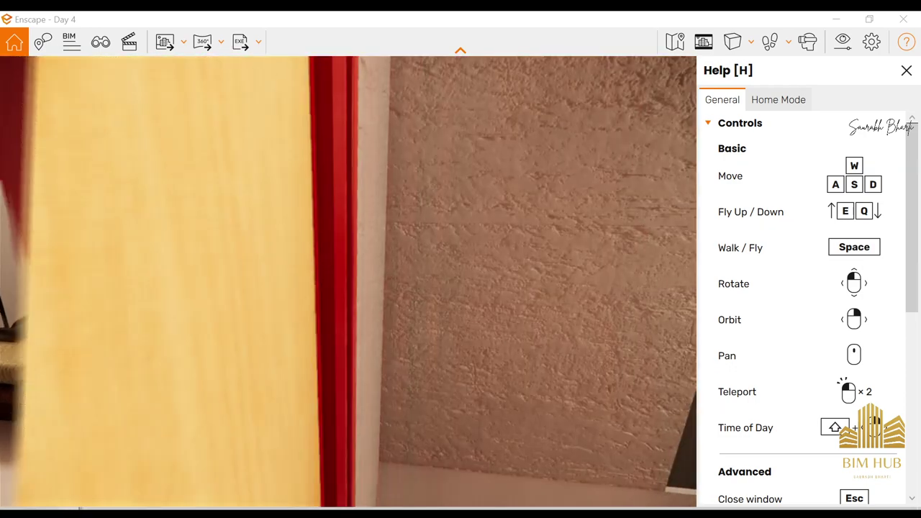
key(a)
click(836, 19)
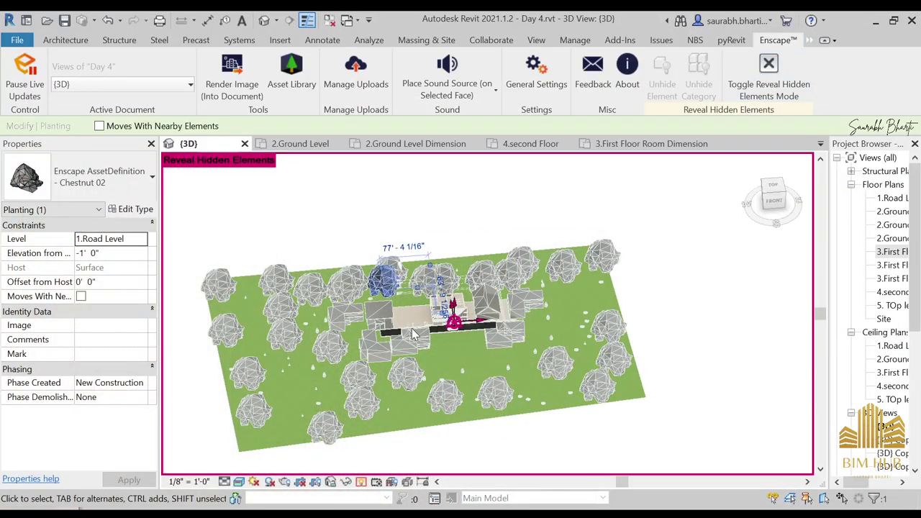
In the 2.Ground Level Room floor plan, delete the two Silentia mobile bed end screens beside the bedroom walls
double_click(895, 252)
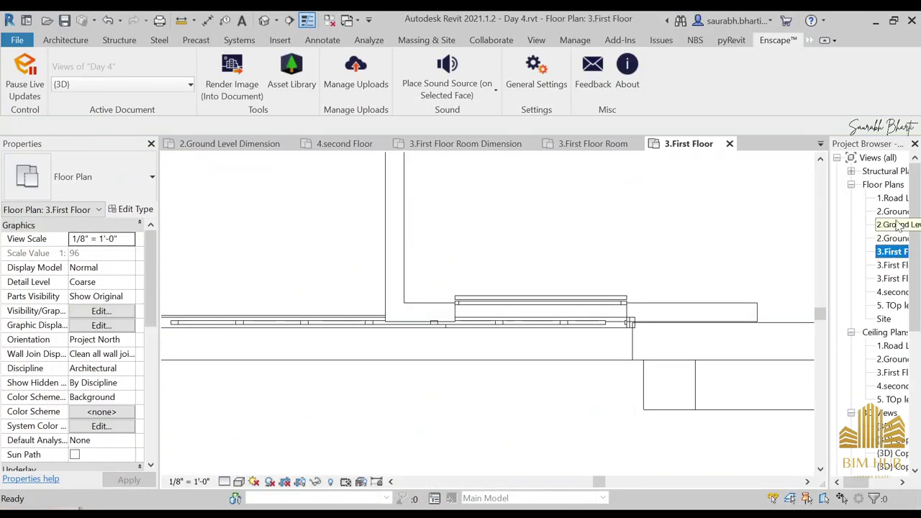
click(896, 225)
double_click(899, 240)
click(561, 308)
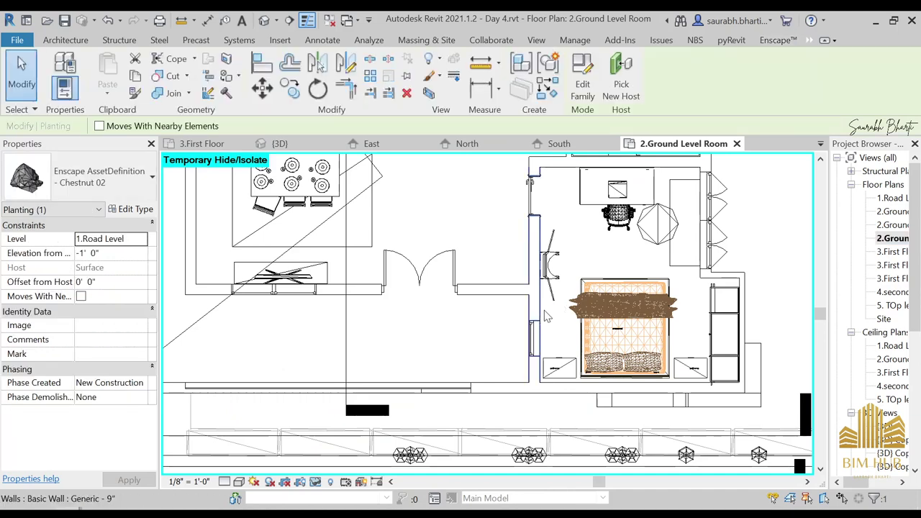
click(555, 265)
scroll(533, 266, down, 3)
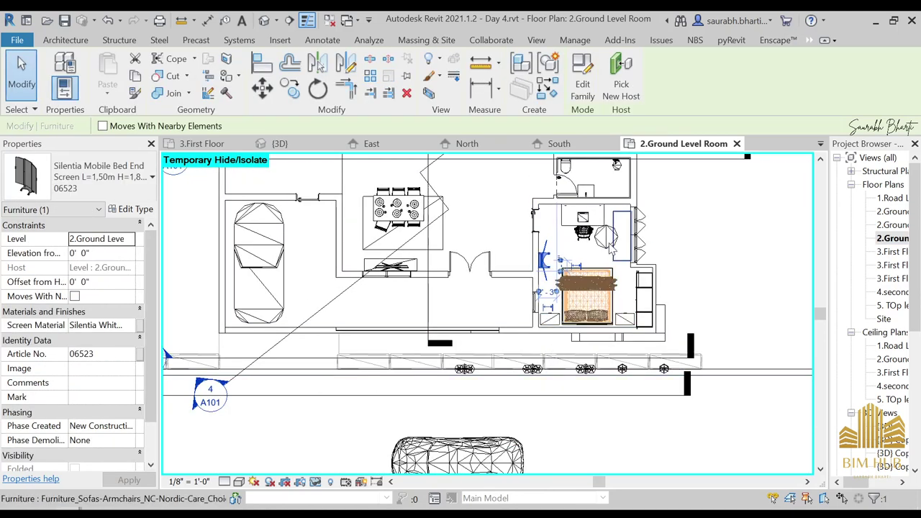
scroll(588, 269, up, 1)
middle_drag(587, 272, 590, 329)
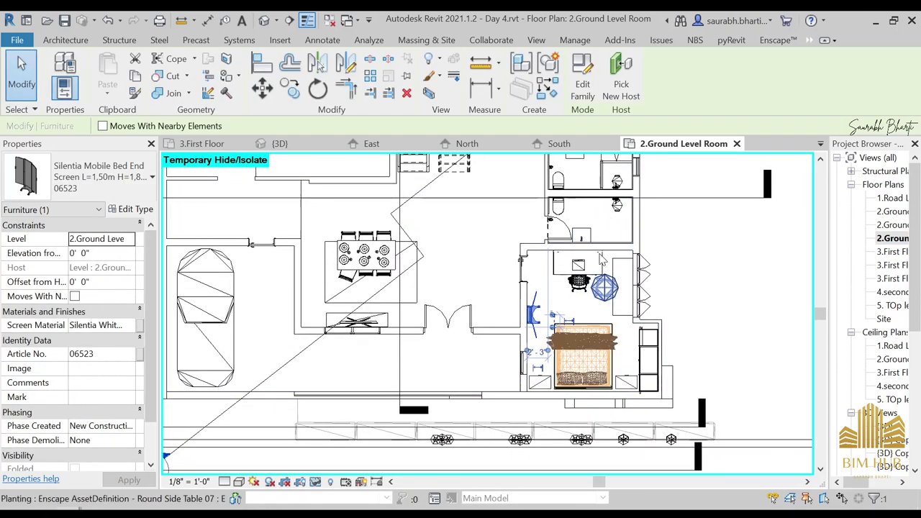
middle_drag(600, 194, 595, 302)
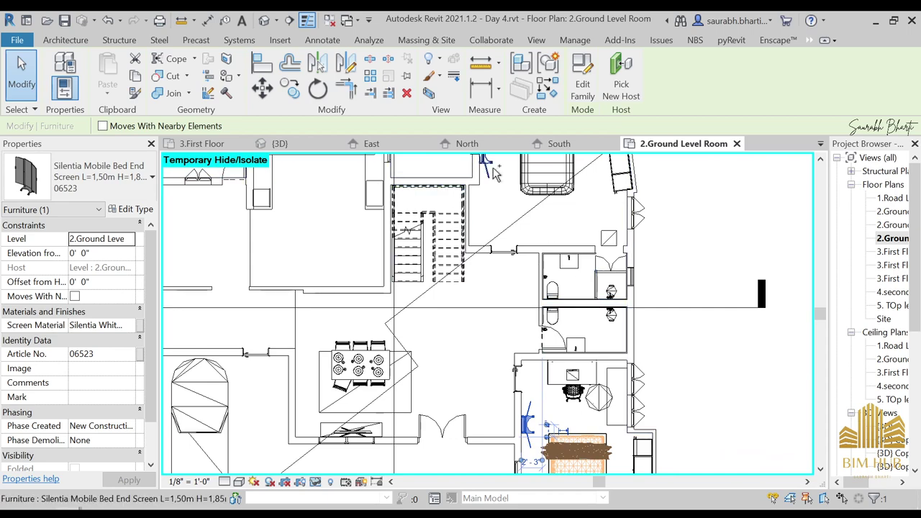
key(Escape)
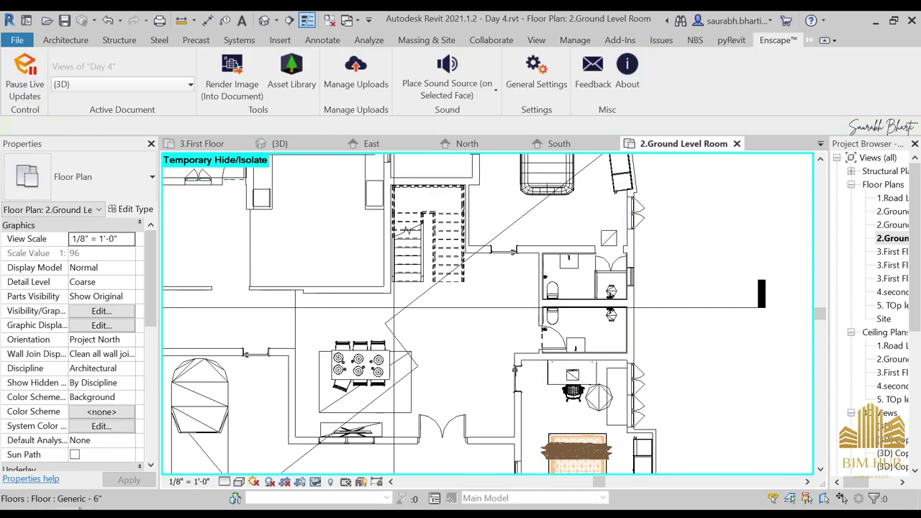
Switch back to Enscape and walk through the bedroom to check the space beside the bed and door
mouse_move(230, 512)
click(216, 468)
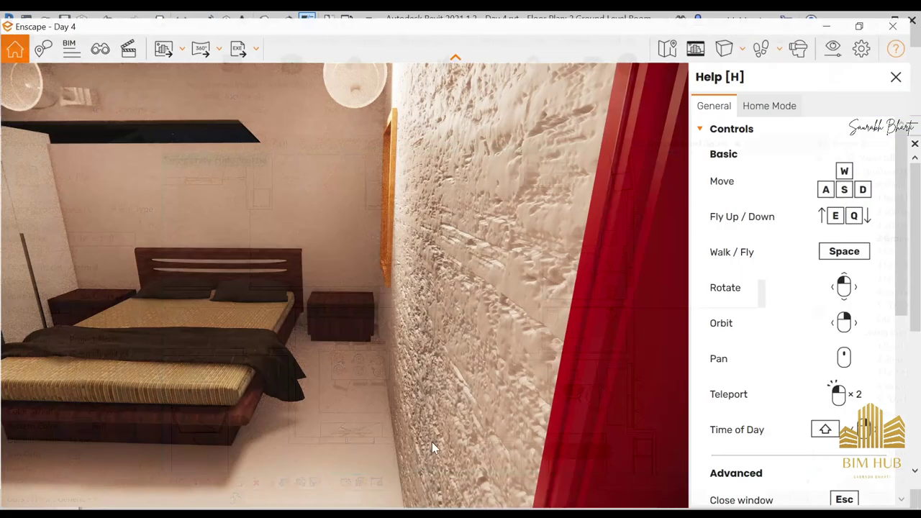
key(s)
key(a)
key(w)
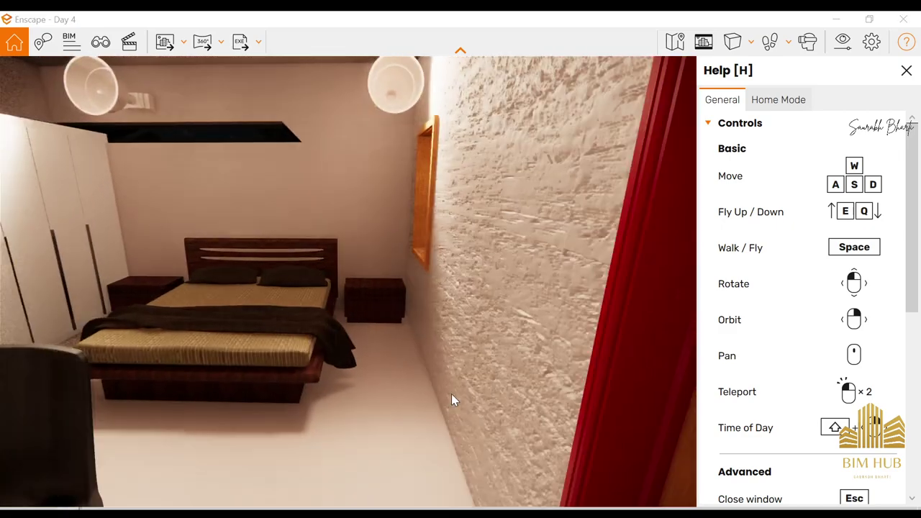
key(w)
key(w)
drag(454, 393, 576, 392)
Fly out of the house in the render and examine its front facade from across the street
key(space)
drag(446, 317, 291, 295)
key(s)
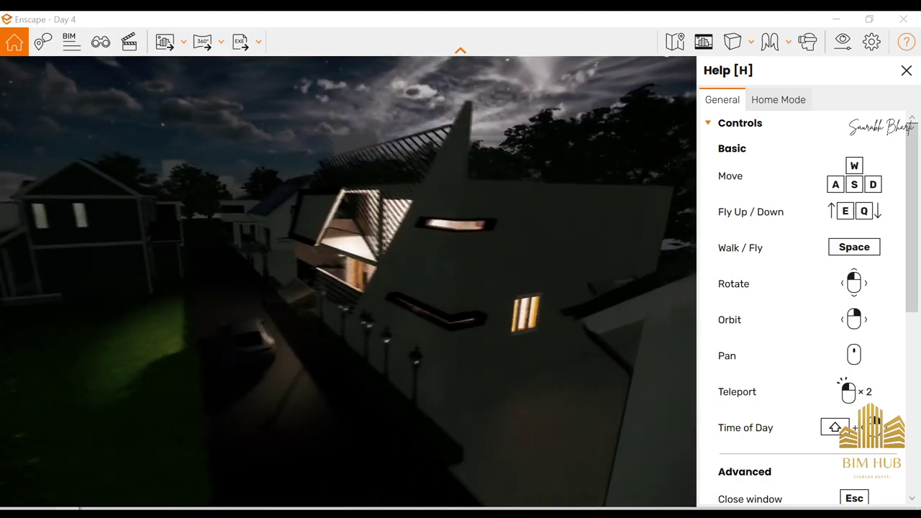
key(w)
drag(431, 345, 597, 345)
key(w)
key(space)
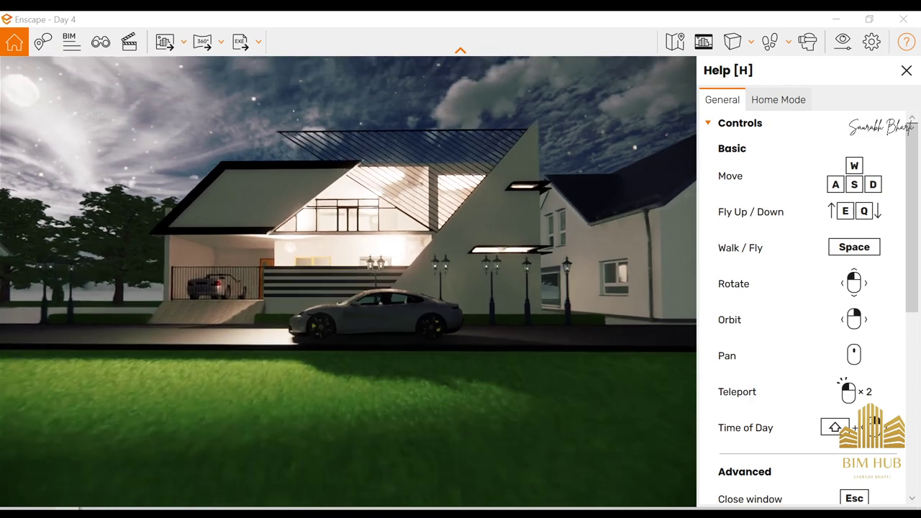
Adjust the time of day in the Enscape render and switch to Revit's default 3D view, framing the house's front
shift+right_drag(604, 216, 555, 201)
click(840, 17)
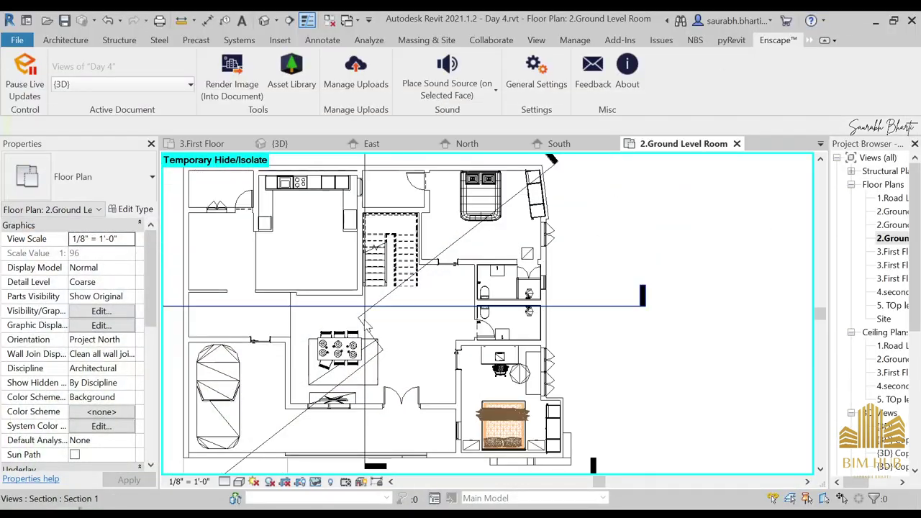
click(264, 20)
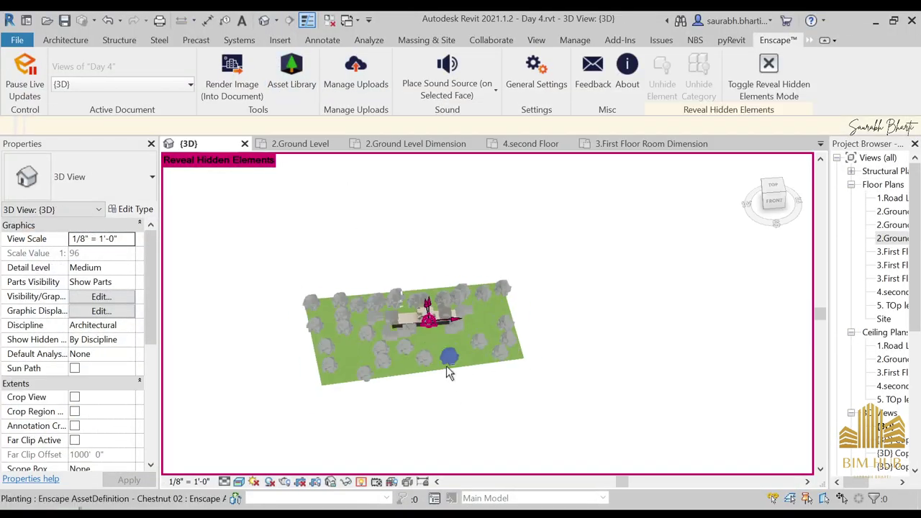
scroll(441, 339, up, 5)
shift+middle_drag(441, 342, 461, 335)
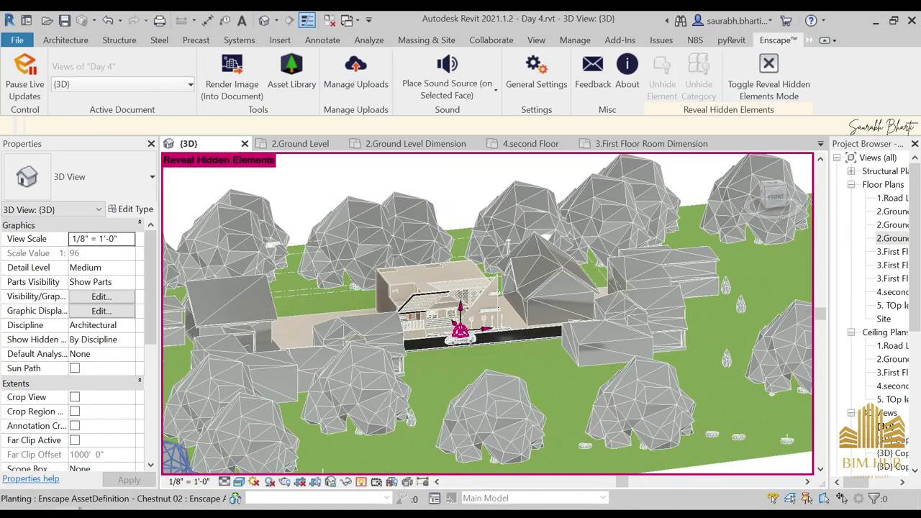
scroll(455, 325, up, 5)
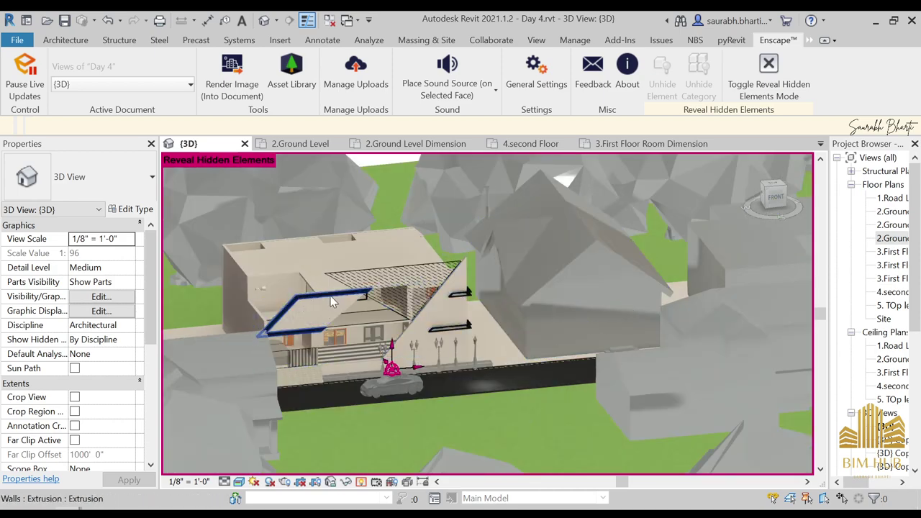
shift+middle_drag(453, 324, 417, 327)
Minimize Revit and open the To Be used folder inside the desktop's Revit folder
click(893, 20)
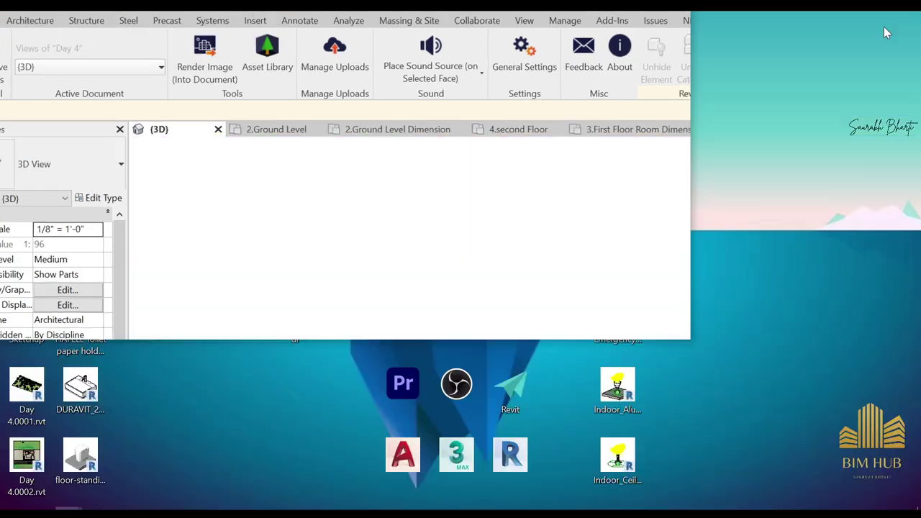
click(646, 25)
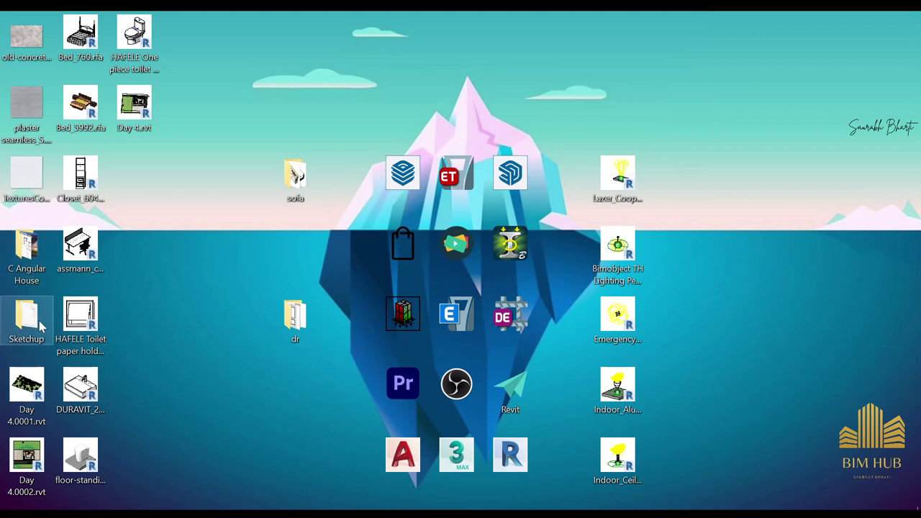
double_click(510, 389)
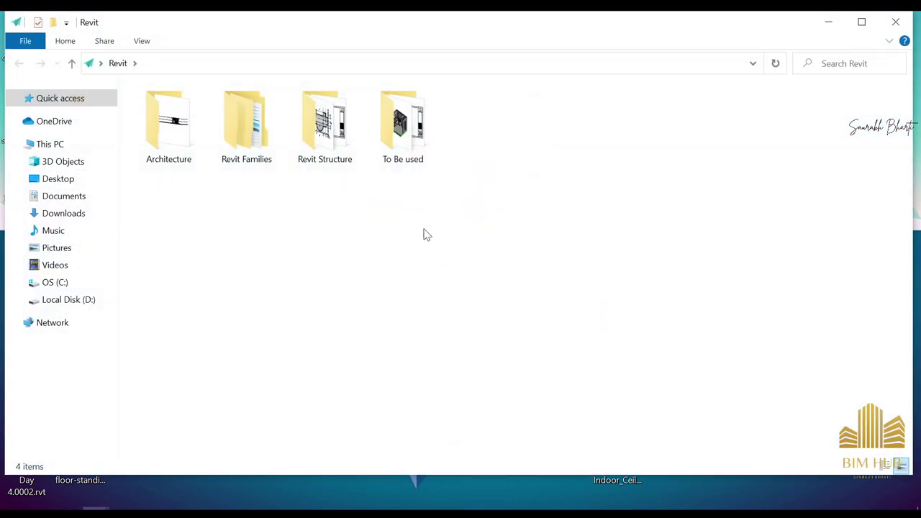
double_click(407, 144)
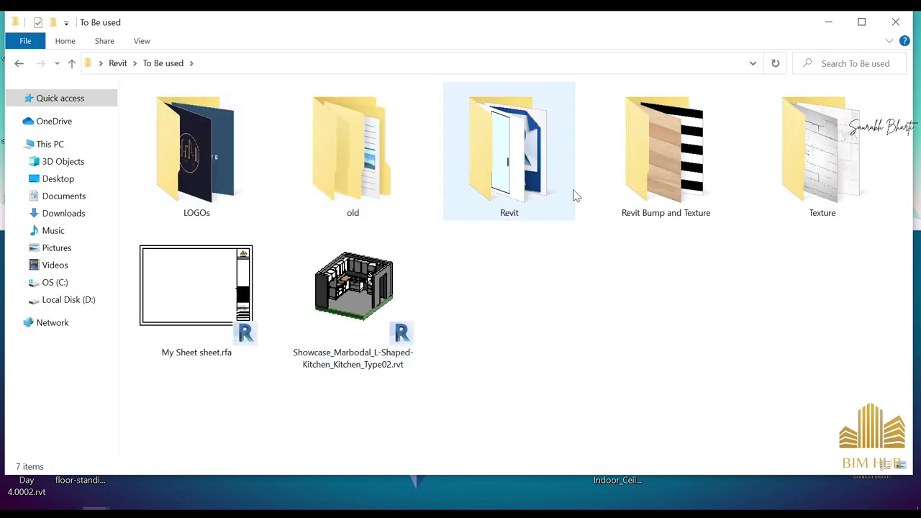
Look through the Revit, LOGOs and Revit Bump and Texture subfolders of To Be used for lighting families
double_click(479, 185)
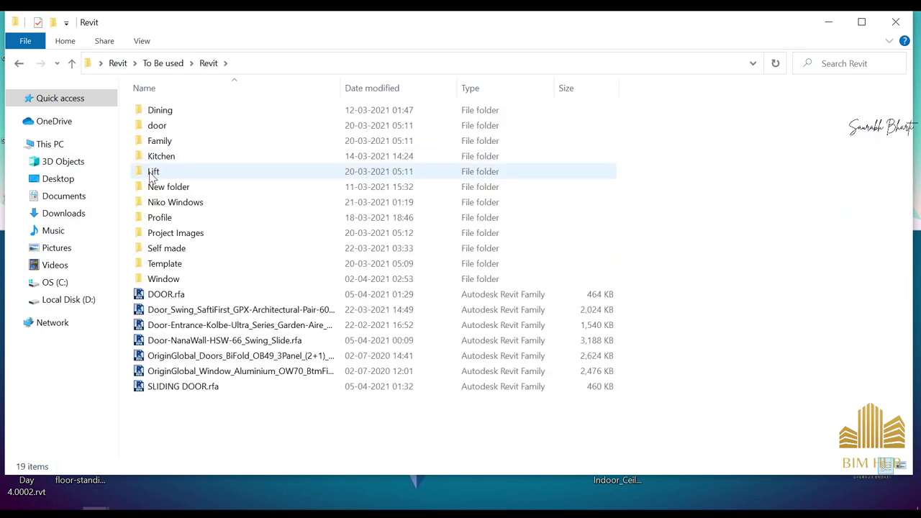
double_click(177, 157)
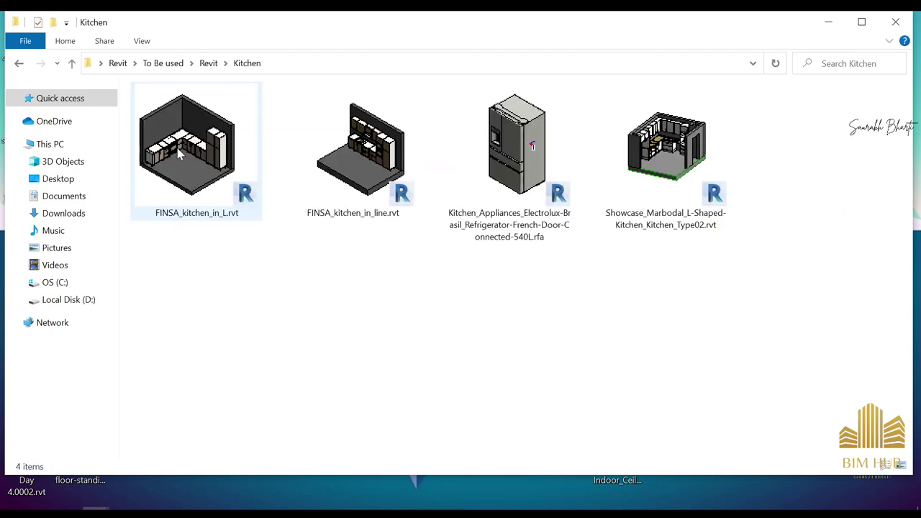
key(alt+Left)
double_click(178, 147)
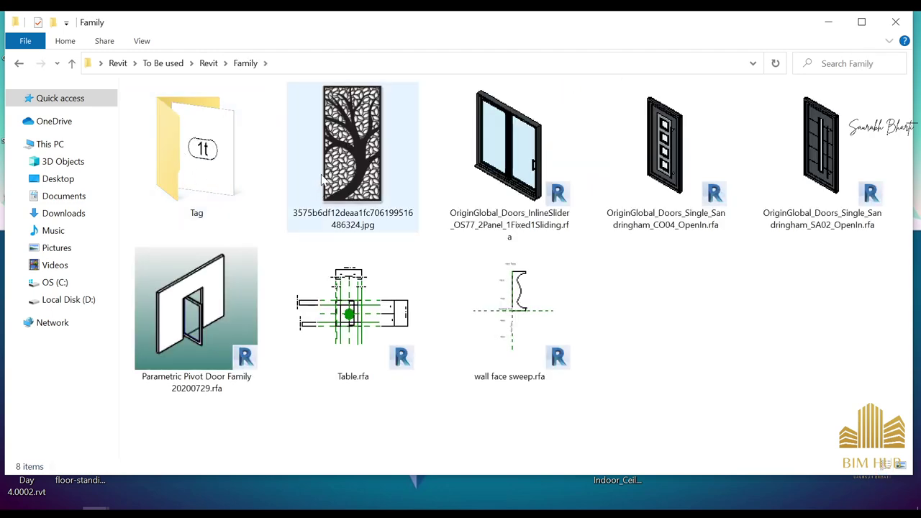
key(alt+Left)
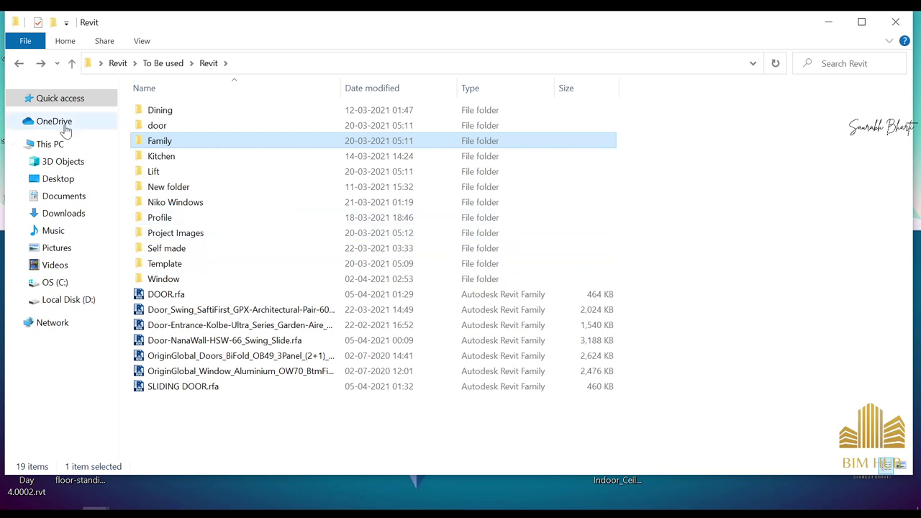
click(24, 64)
double_click(204, 167)
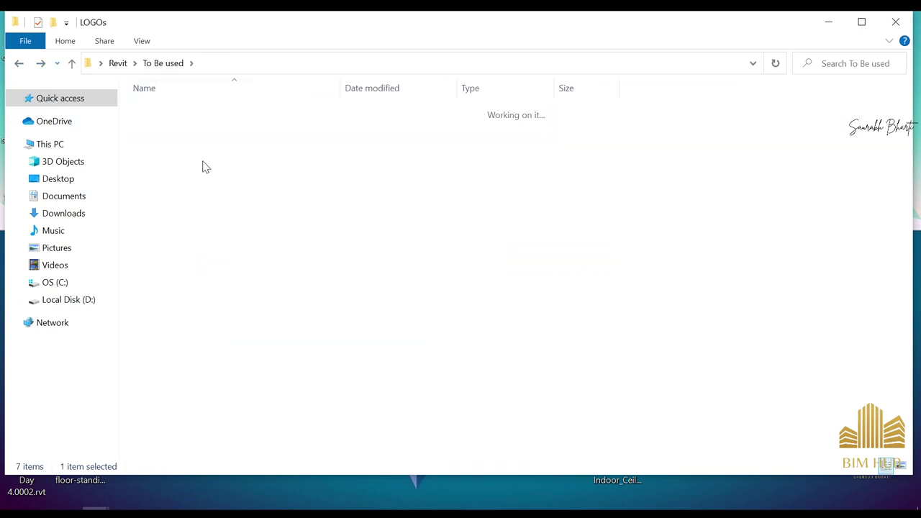
click(27, 63)
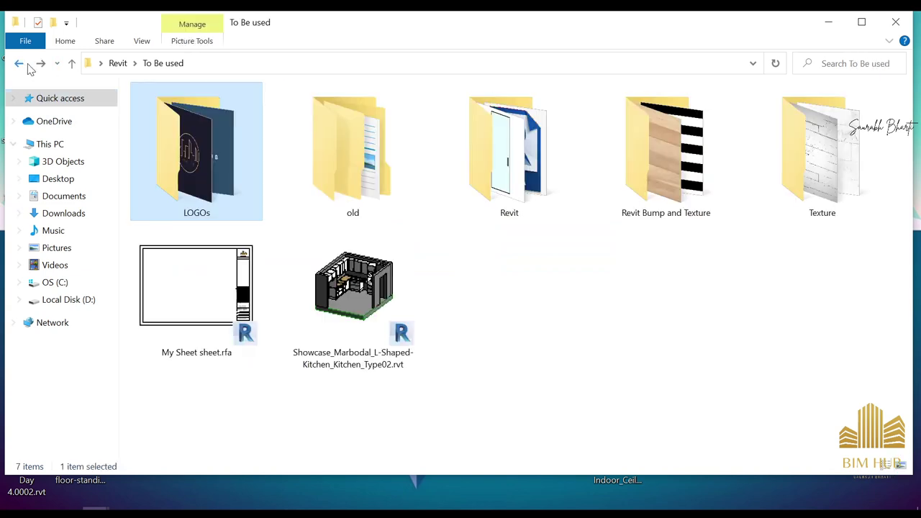
click(635, 175)
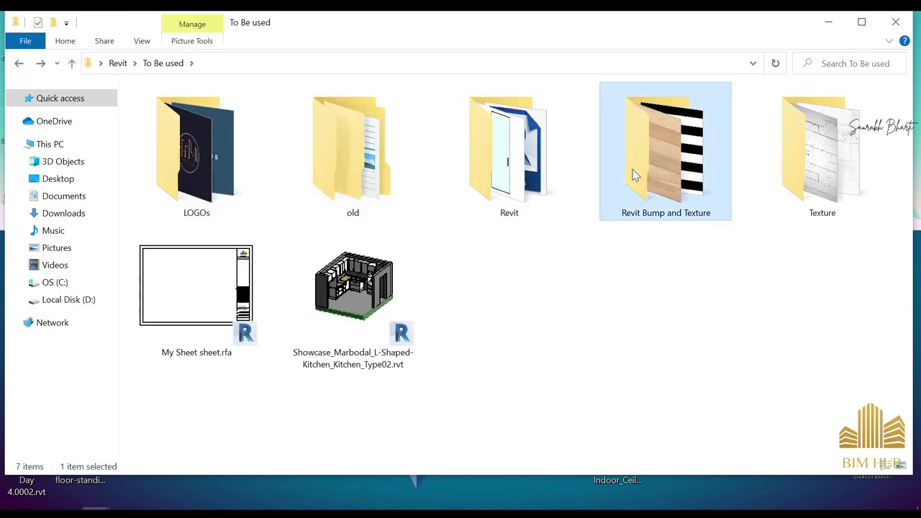
double_click(635, 175)
click(19, 63)
Open the Light folder inside old, show its files as thumbnails and examine the lighting fixture families
double_click(391, 133)
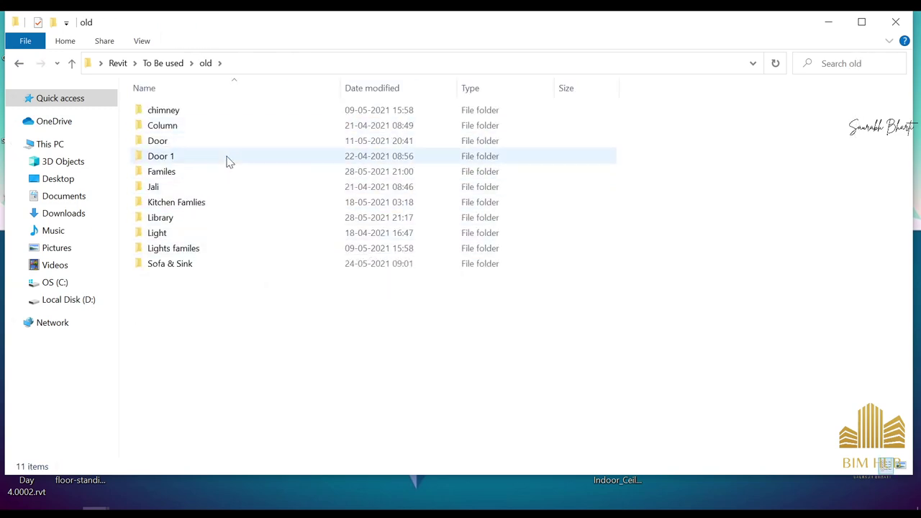
double_click(180, 234)
right_click(697, 223)
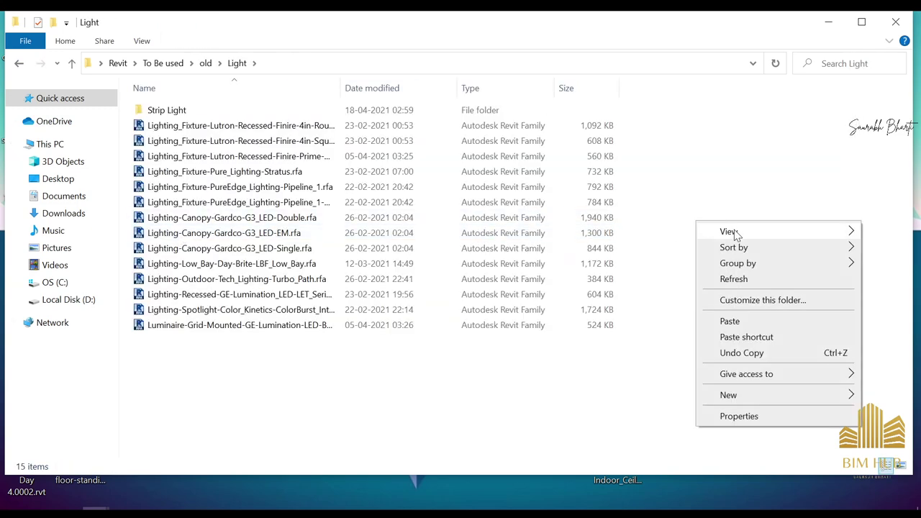
mouse_move(735, 232)
click(644, 245)
scroll(456, 266, down, 2)
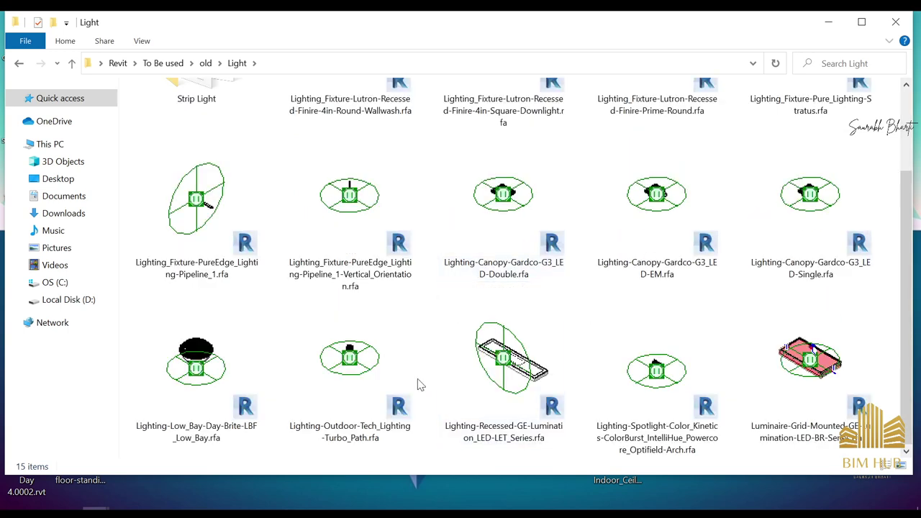
scroll(689, 296, up, 2)
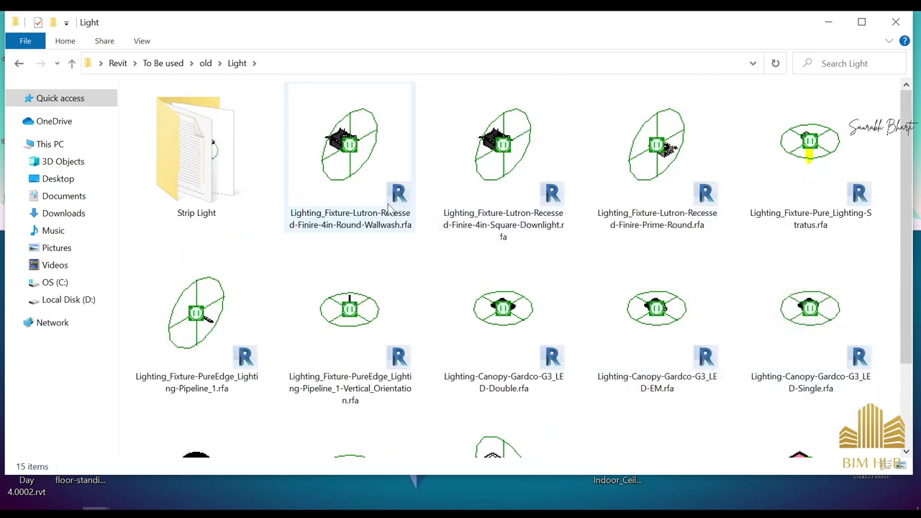
scroll(379, 241, down, 2)
click(499, 367)
click(338, 368)
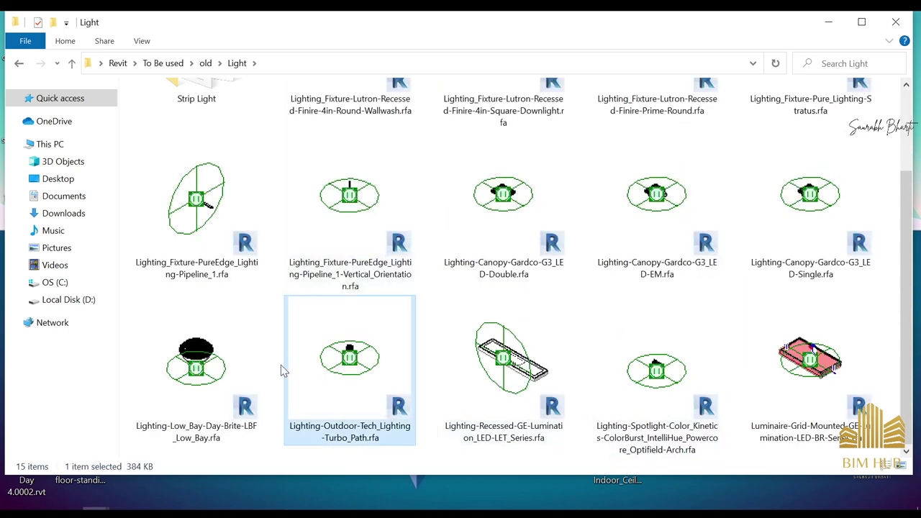
click(279, 365)
click(241, 281)
scroll(418, 251, up, 2)
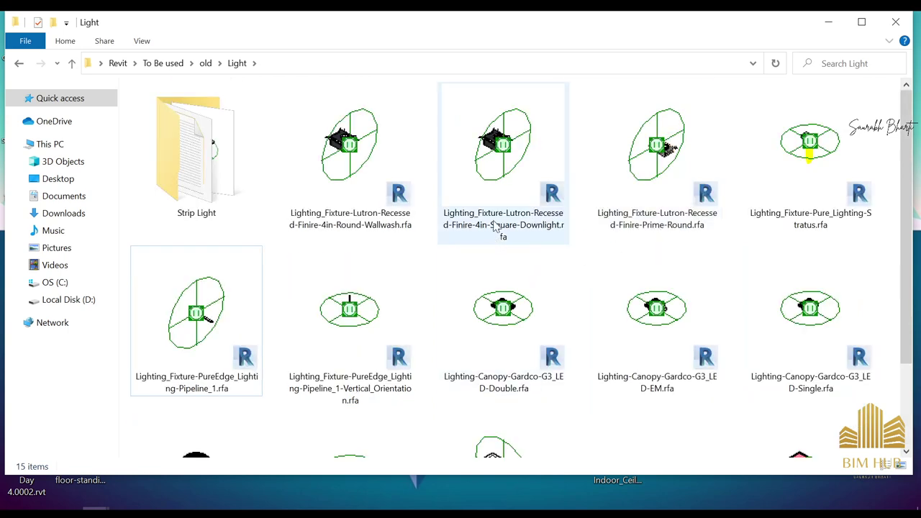
click(699, 194)
Open the Lights familes folder inside old and show its families as thumbnails
key(BackSpace)
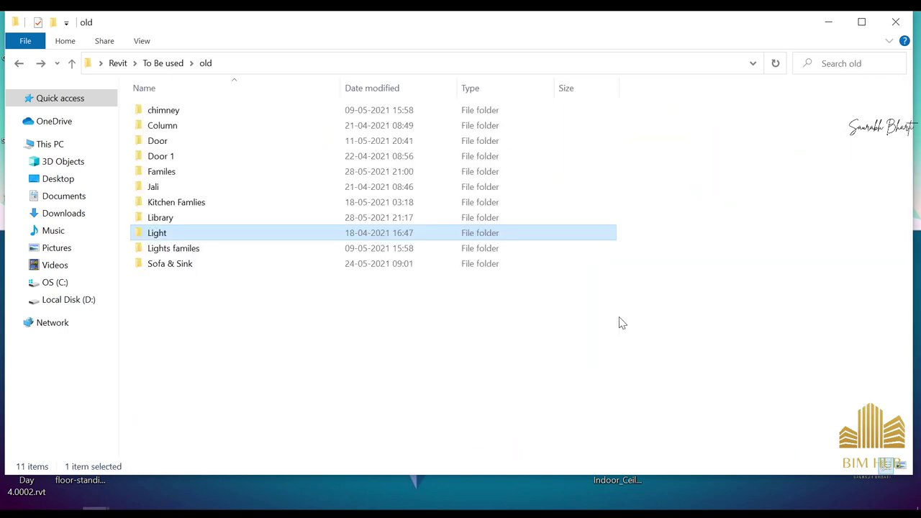
key(Down)
key(Return)
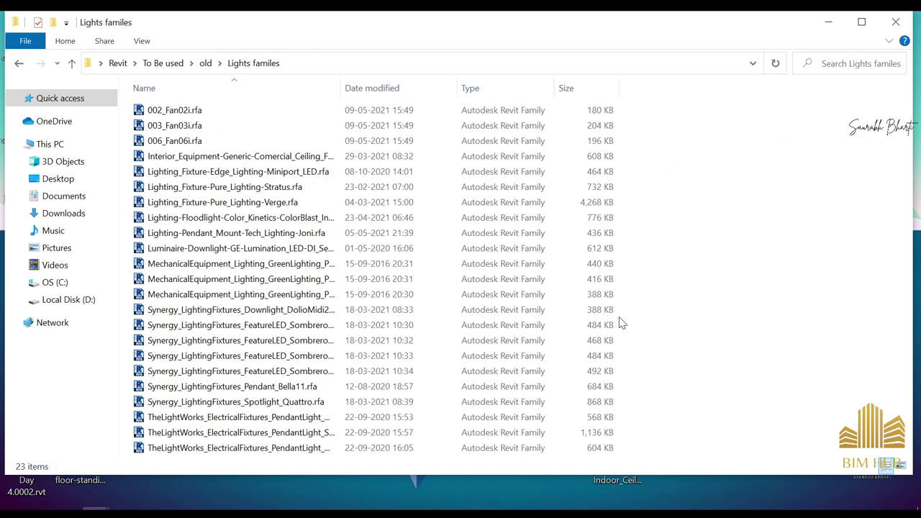
right_click(666, 300)
mouse_move(695, 306)
click(562, 306)
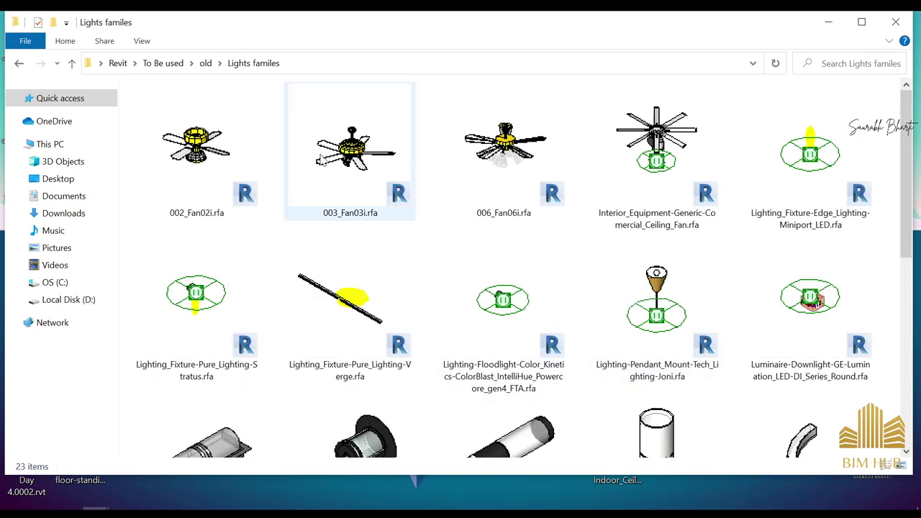
Copy the PLuxLEDLanterns GL4689LU, GL4612LU and Synergy Downlight DolioMidi2 families from Lights familes to the desktop
scroll(429, 299, down, 2)
click(504, 209)
ctrl+click(379, 206)
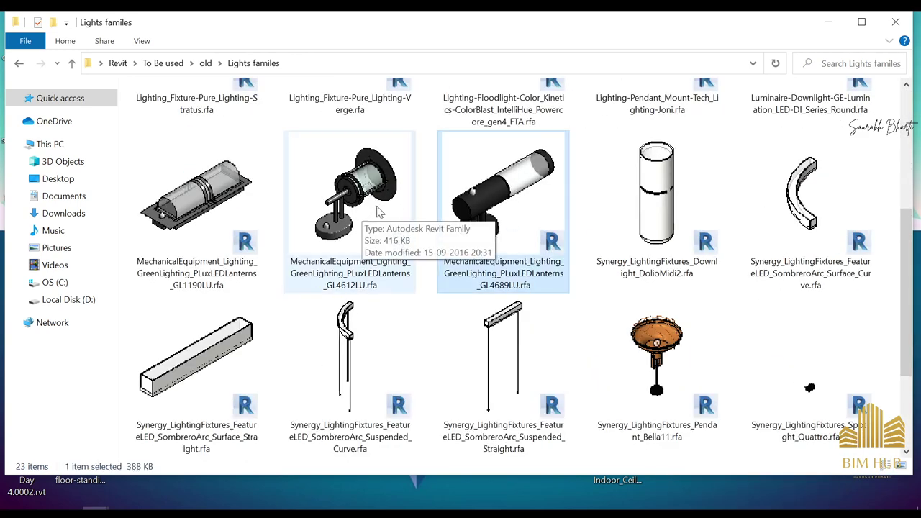
ctrl+click(673, 223)
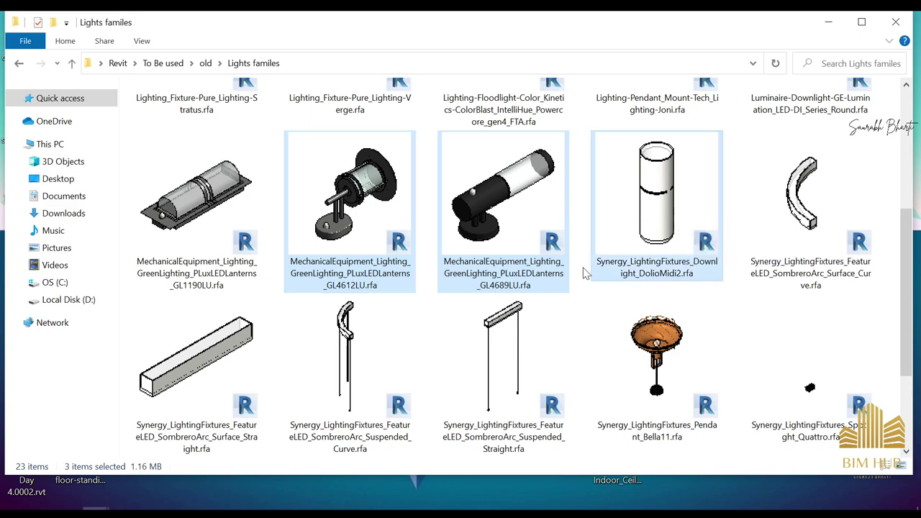
scroll(576, 281, down, 2)
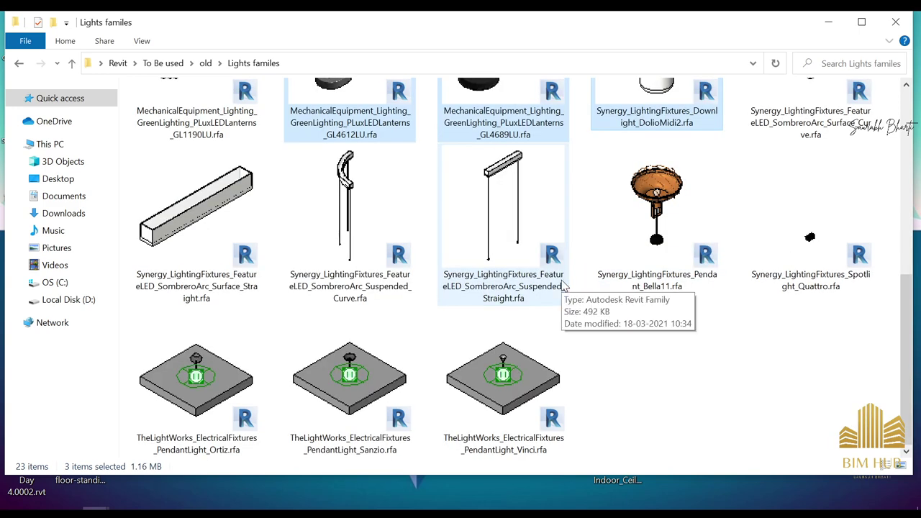
key(super+d)
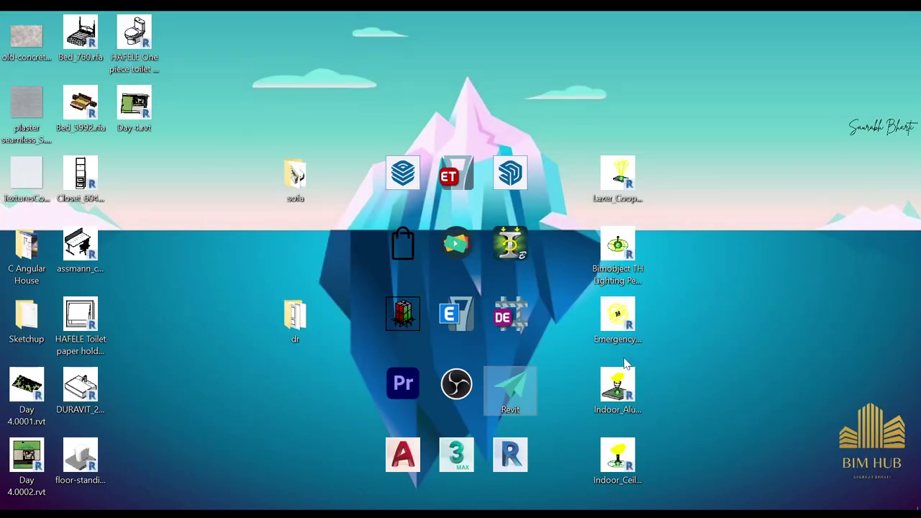
key(ctrl+v)
click(133, 314)
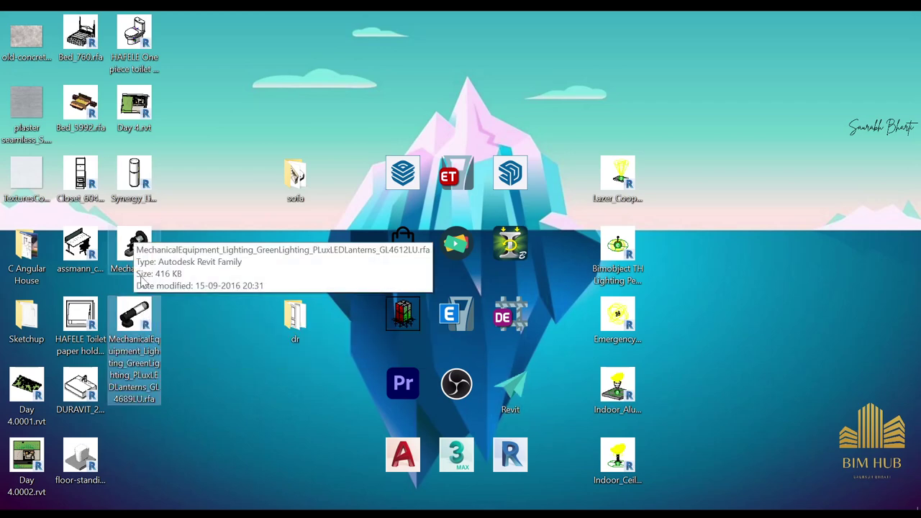
Minimize the Enscape Asset Library, load the GL4689LU lantern family from the desktop into the Day 4 project and maximize Revit
drag(133, 316, 437, 202)
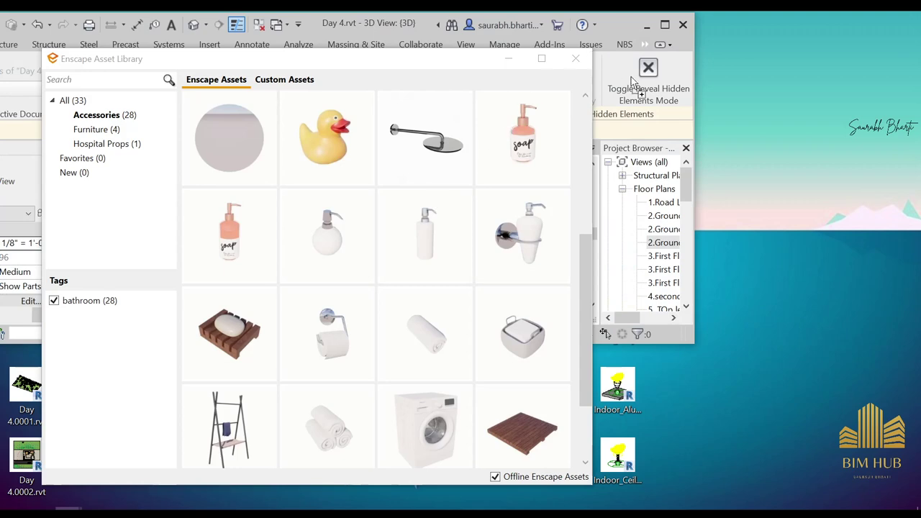
click(507, 61)
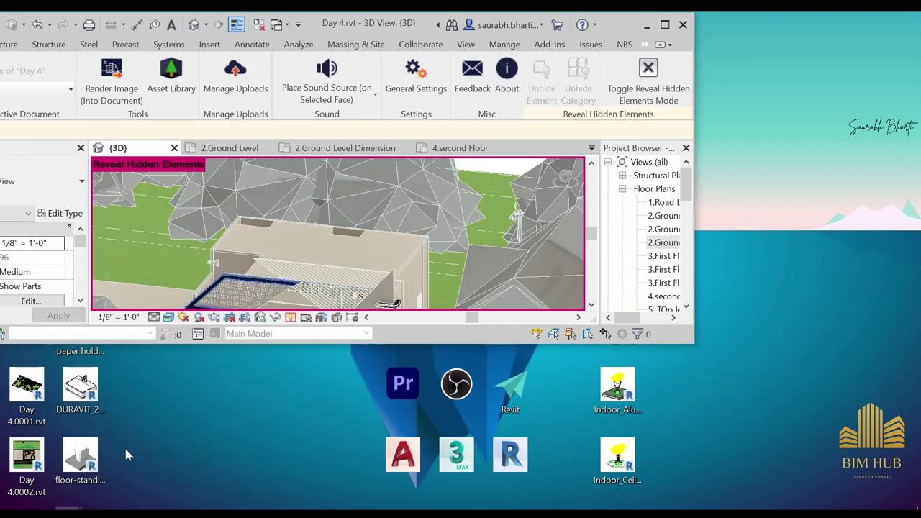
double_click(355, 27)
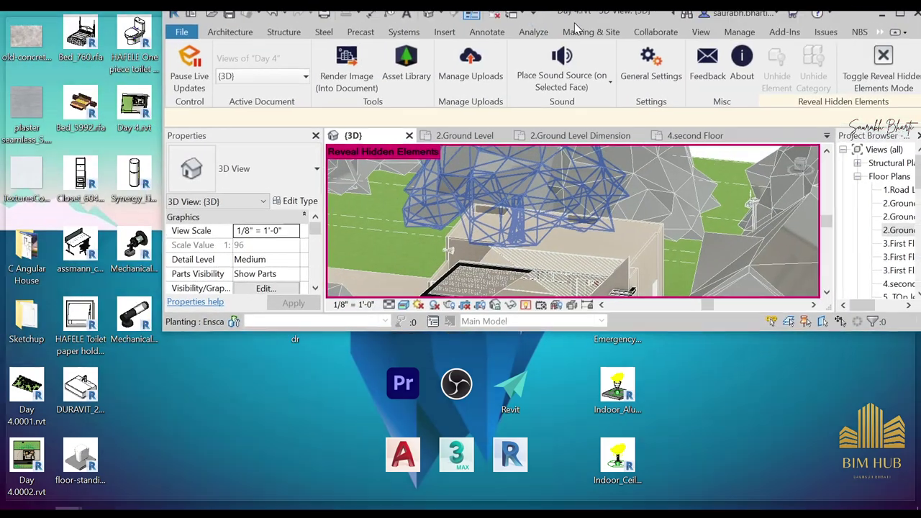
double_click(441, 20)
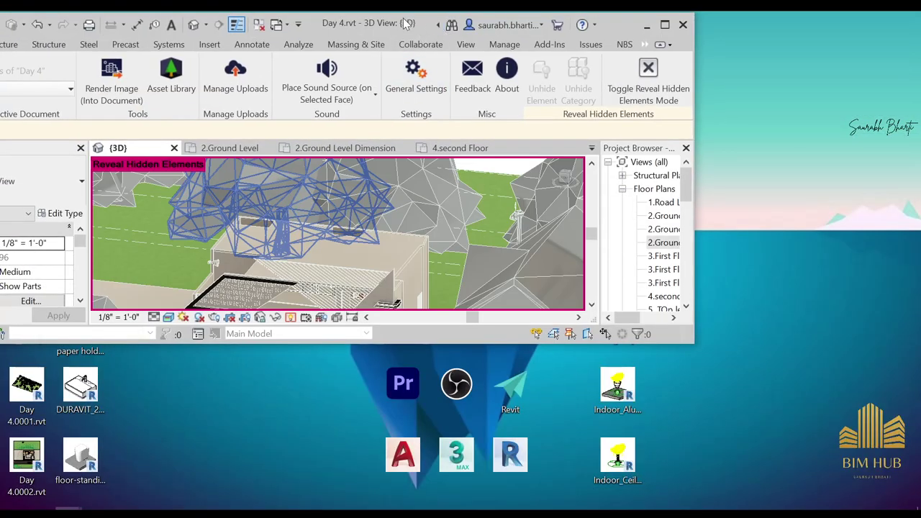
drag(404, 19, 534, 12)
double_click(470, 19)
drag(397, 25, 697, 60)
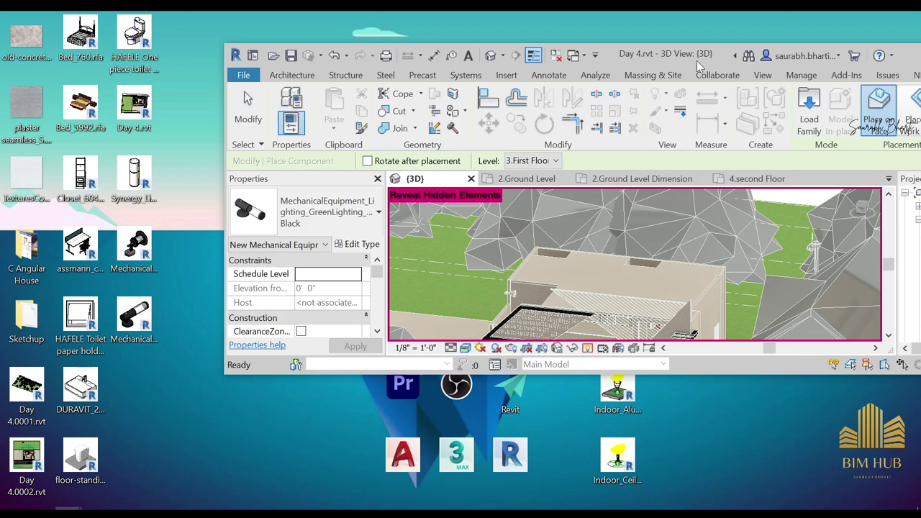
drag(697, 61, 588, 49)
click(871, 47)
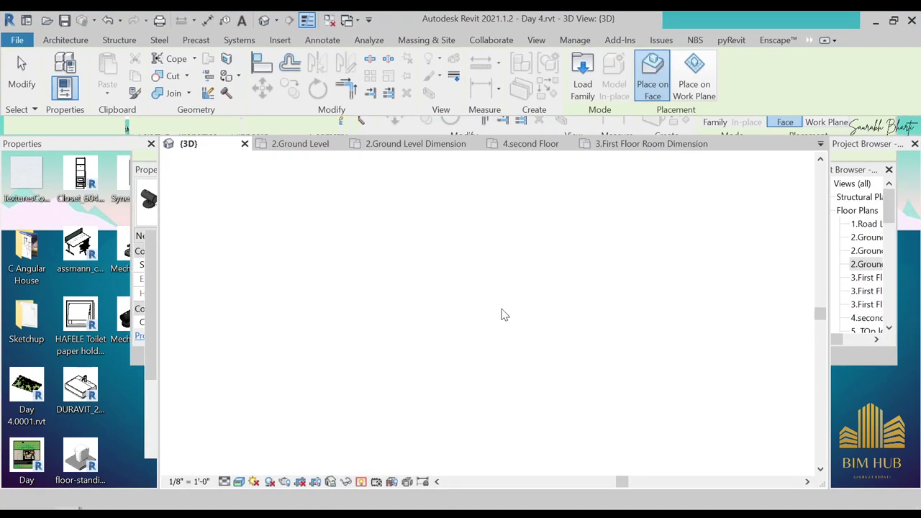
Place the black GreenLighting fixture on the face of the triangular front wall, between its two black ledges
scroll(504, 310, up, 6)
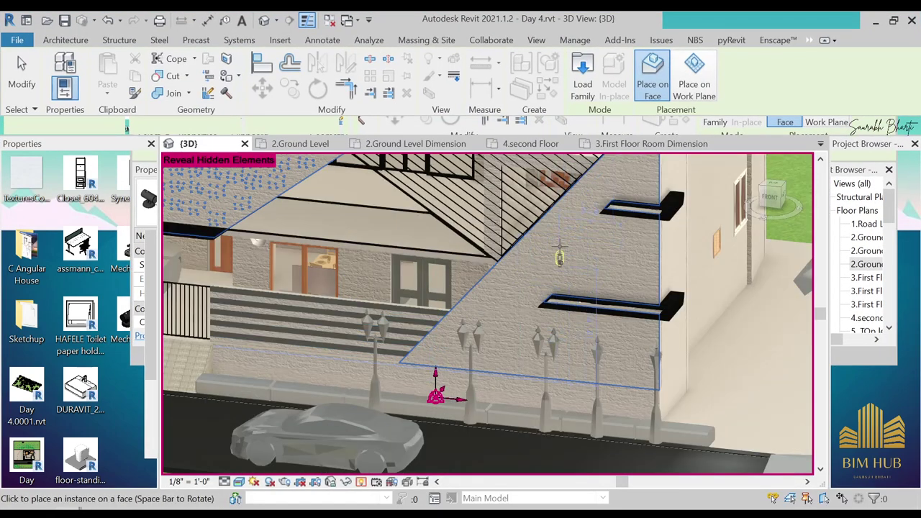
scroll(564, 243, down, 4)
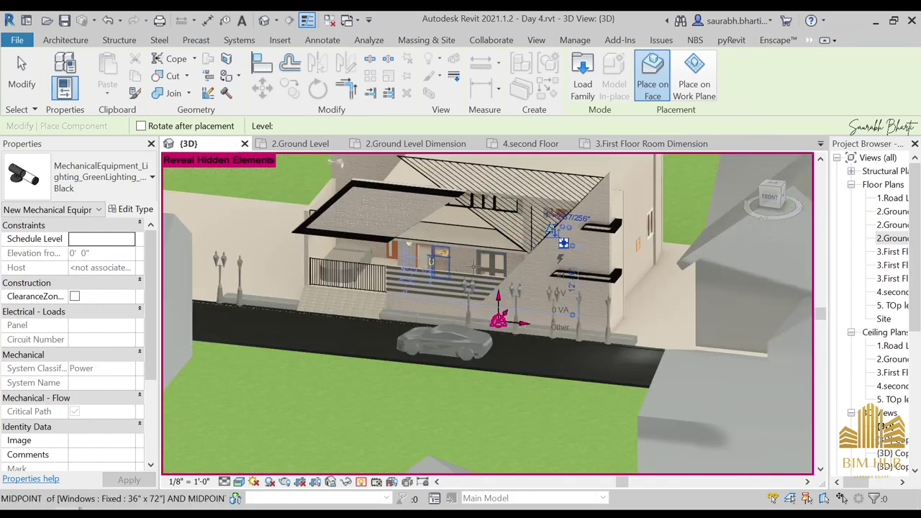
scroll(431, 218, up, 2)
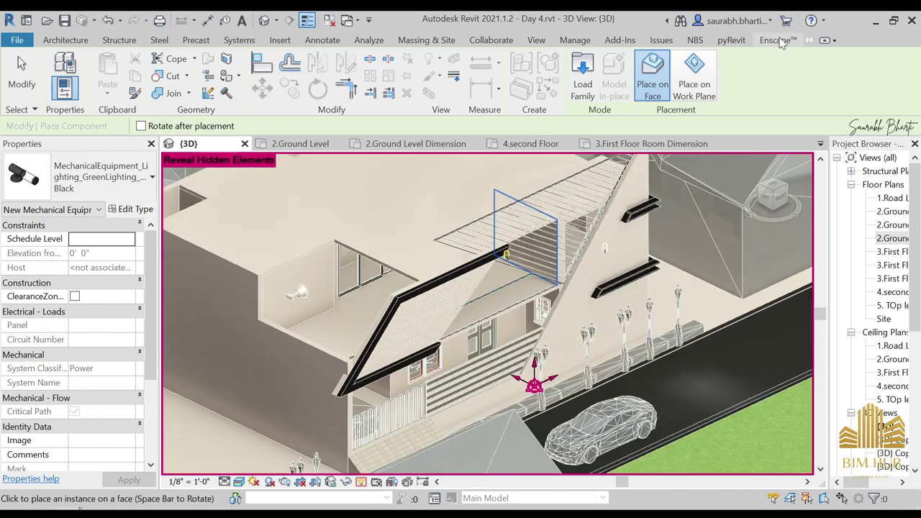
Pause the Enscape live updates and restart placing the black GreenLighting fixture on faces
click(778, 40)
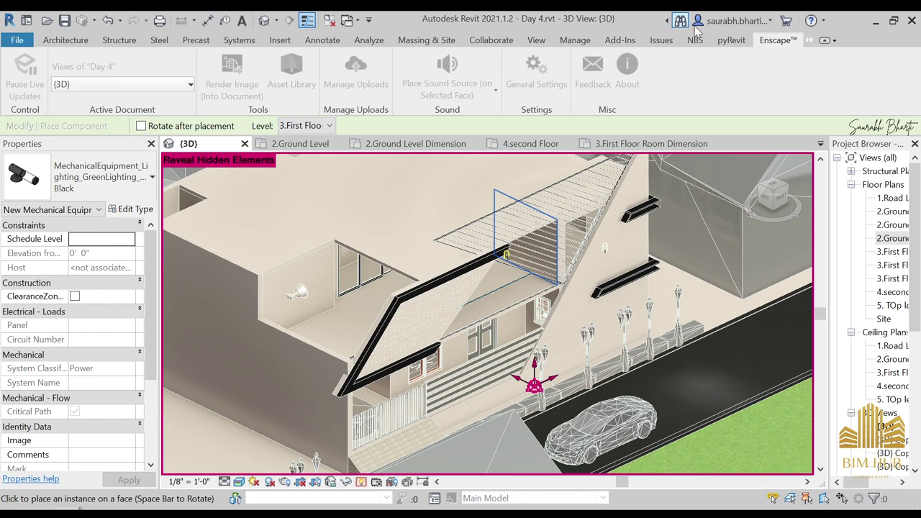
key(Escape)
click(24, 72)
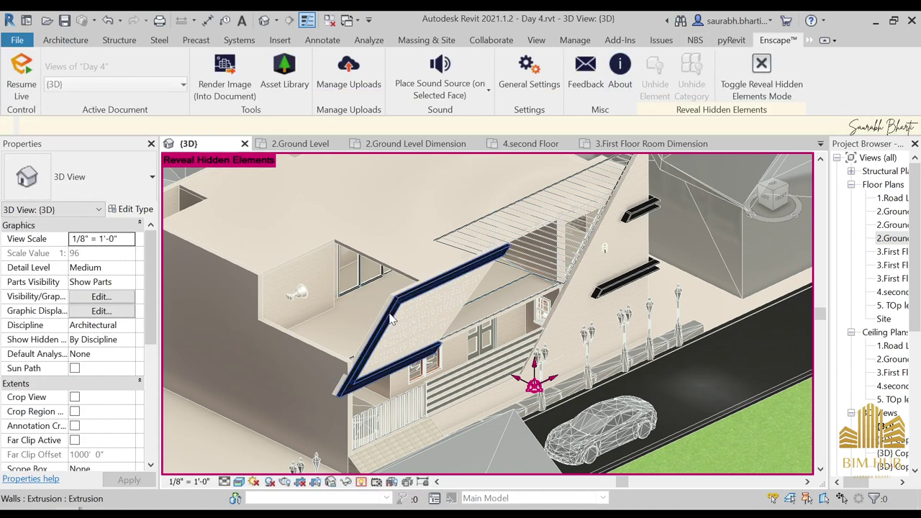
click(65, 40)
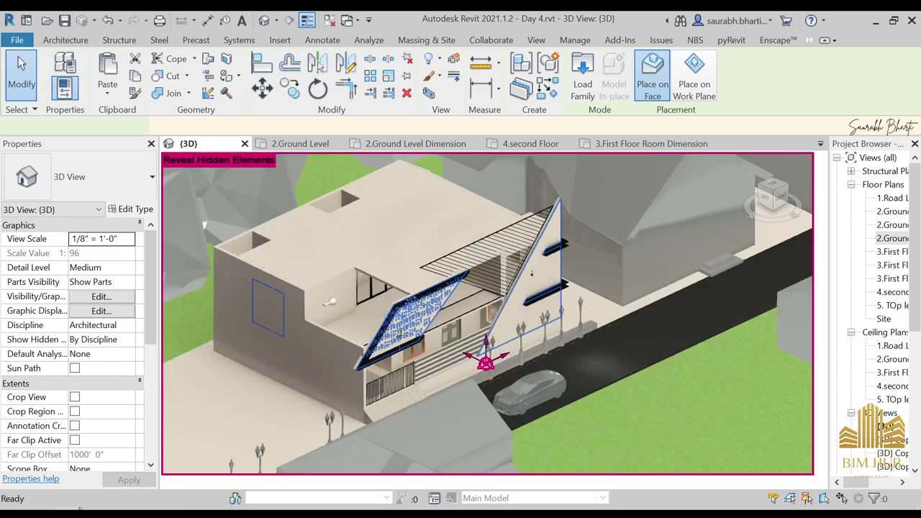
Switch to Enscape, move closer to the front of the house and adjust the time of day to about 02:07
mouse_move(80, 508)
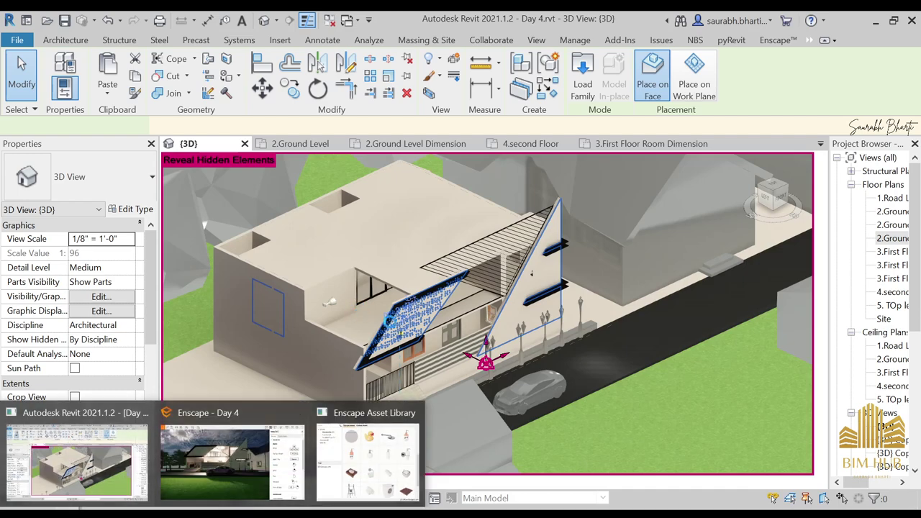
click(248, 456)
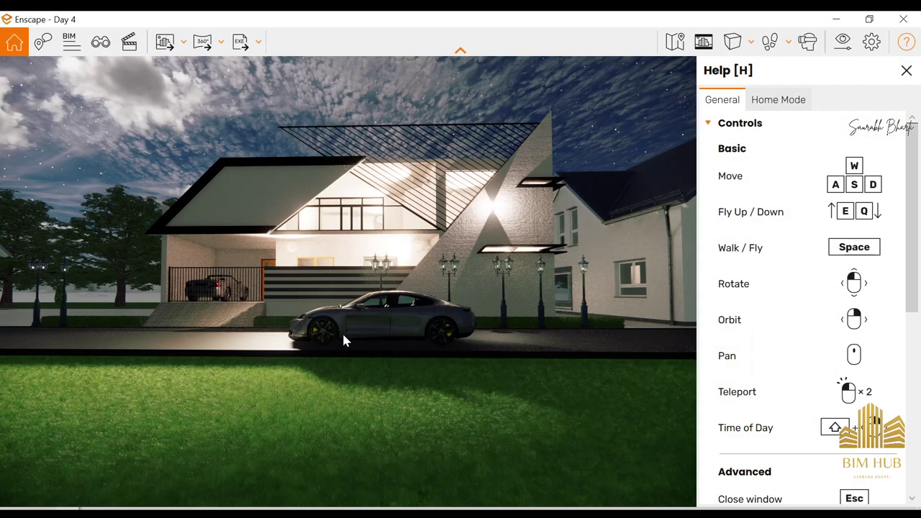
key(w)
mouse_move(387, 273)
mouse_down()
mouse_move(342, 299)
mouse_move(403, 272)
mouse_up()
shift+right_drag(403, 272, 378, 272)
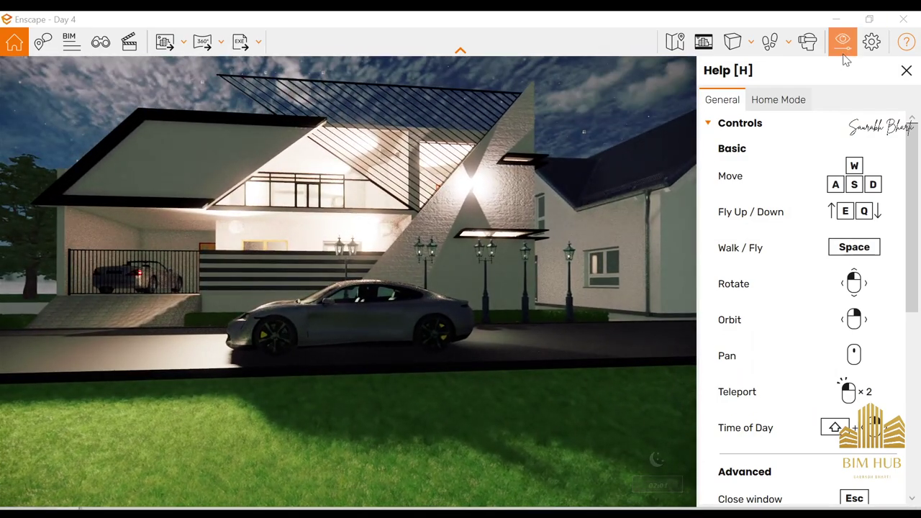
Set the Artificial Light Brightness to 47 % in the visual settings and minimize the settings window
click(843, 48)
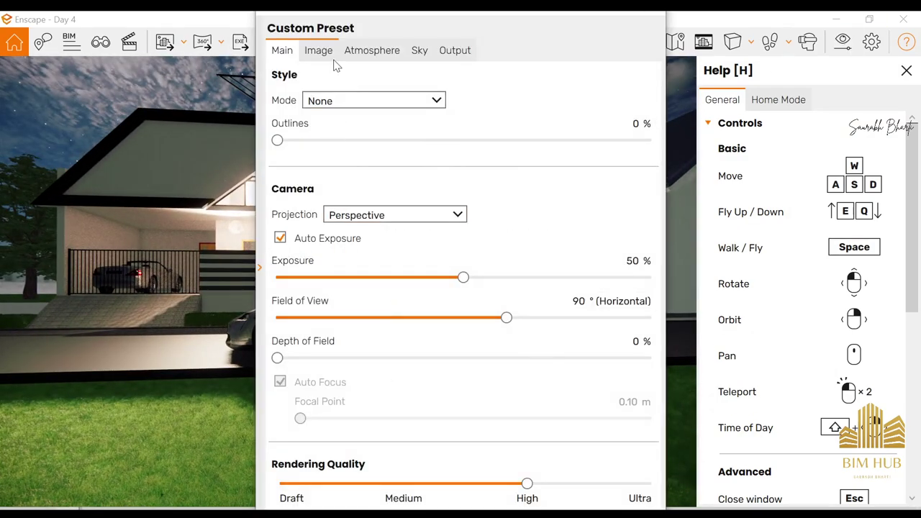
click(322, 52)
click(372, 50)
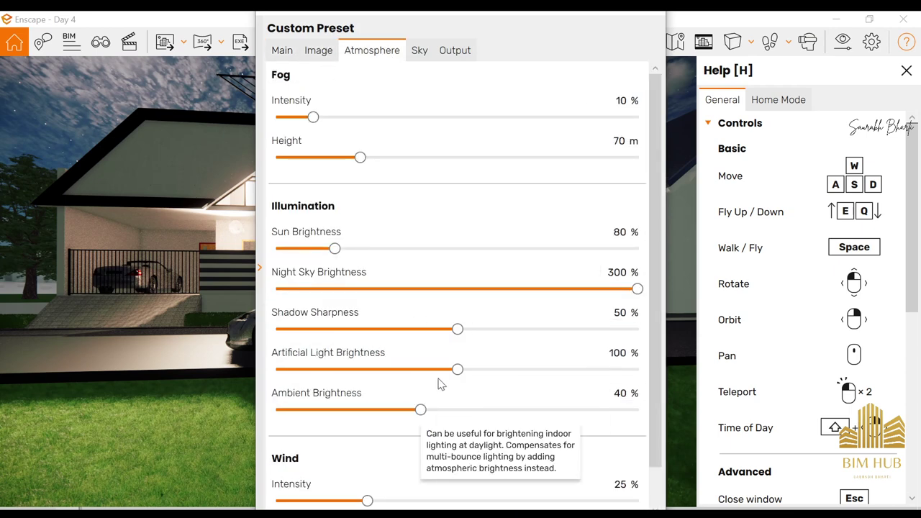
drag(457, 369, 356, 371)
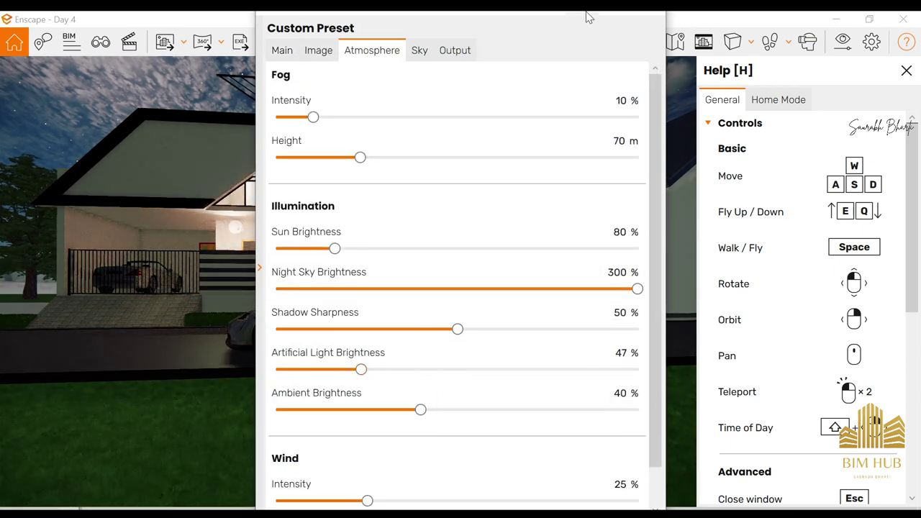
drag(557, 12, 549, 72)
click(586, 67)
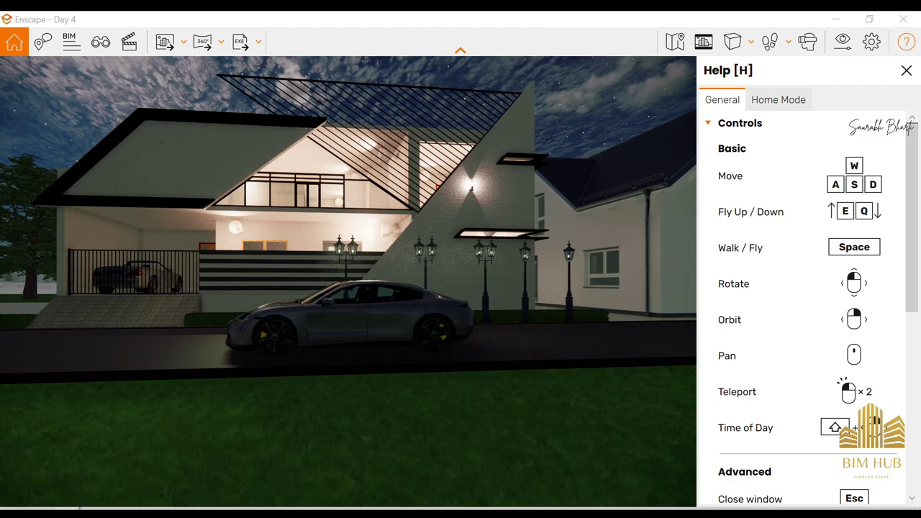
Reopen the visual settings, set the Artificial Light Brightness to 67 % and minimize the settings window
drag(518, 216, 432, 234)
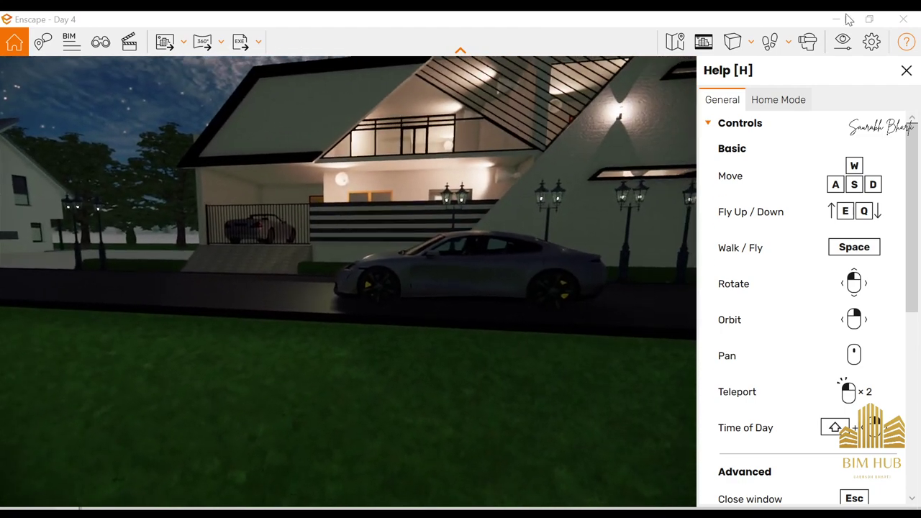
click(871, 42)
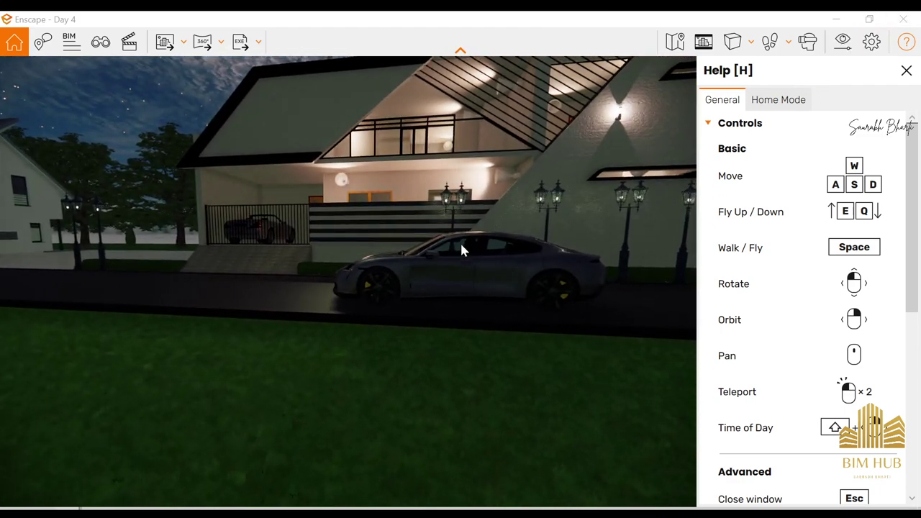
mouse_move(108, 508)
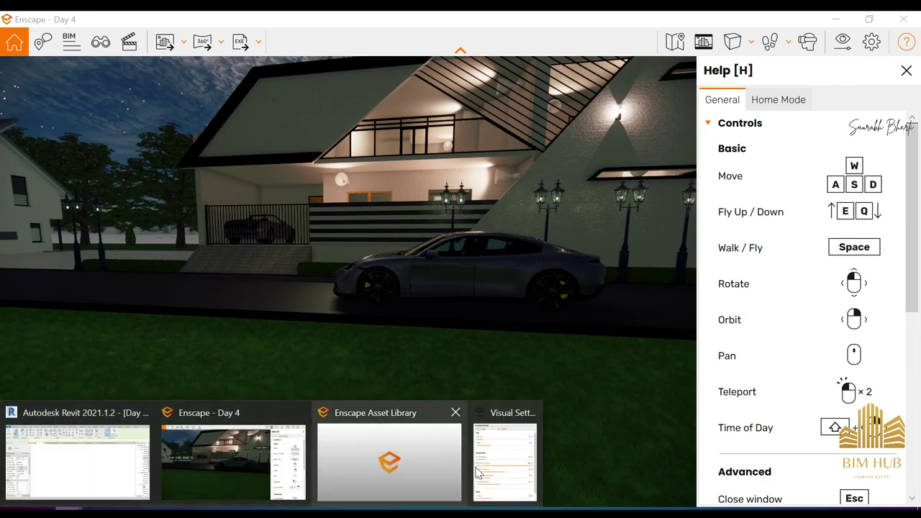
click(500, 465)
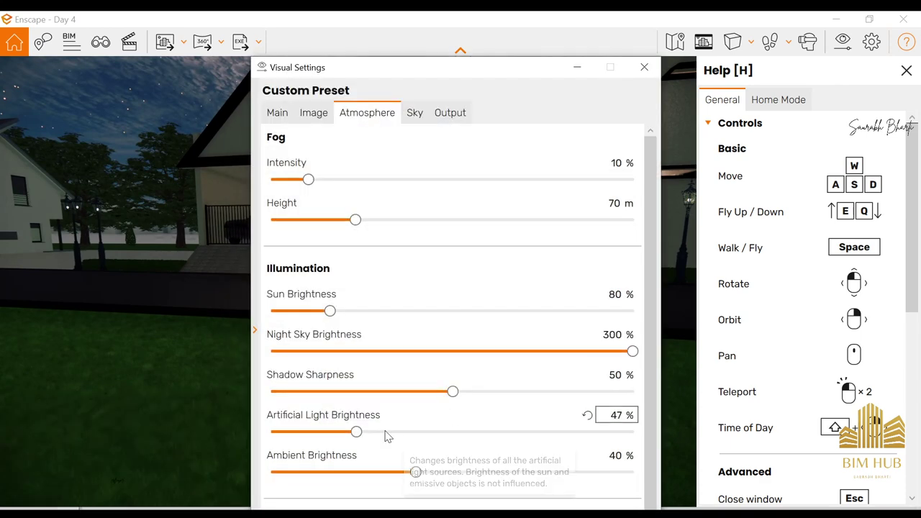
drag(385, 433, 394, 433)
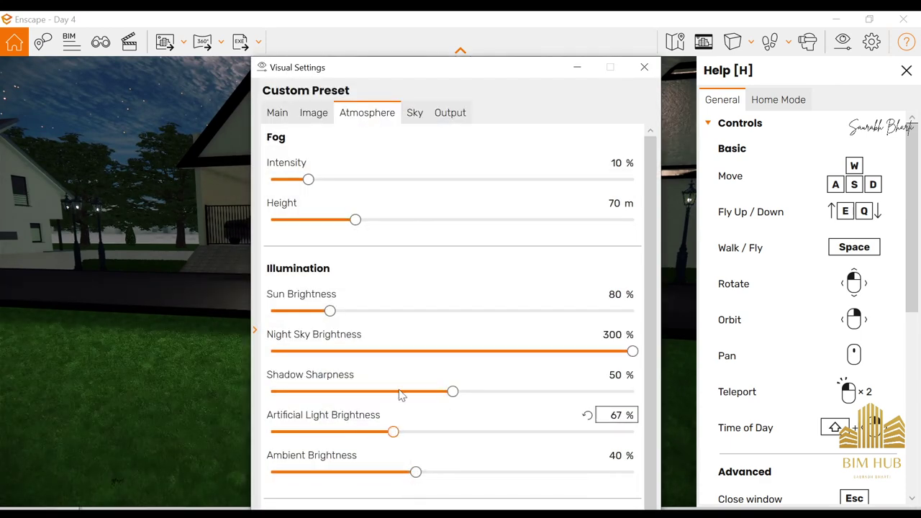
click(578, 70)
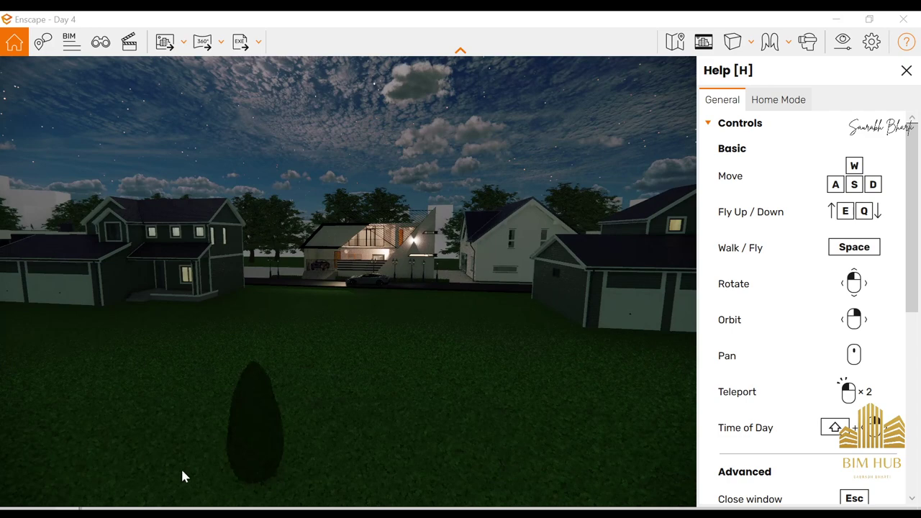
Switch to Revit and place the GreenLighting fixture on the inner face of the perforated panel beside the open terrace
key(alt+Tab)
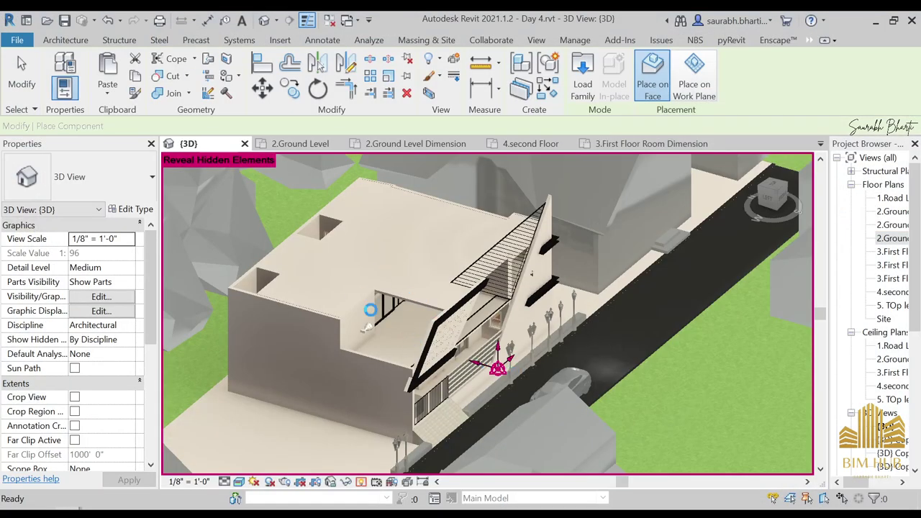
scroll(374, 303, down, 6)
scroll(434, 306, up, 2)
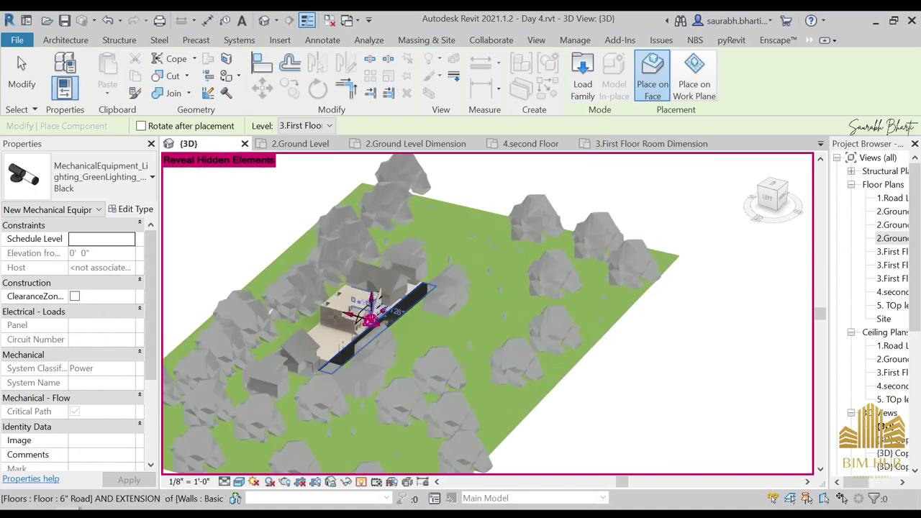
scroll(371, 314, up, 4)
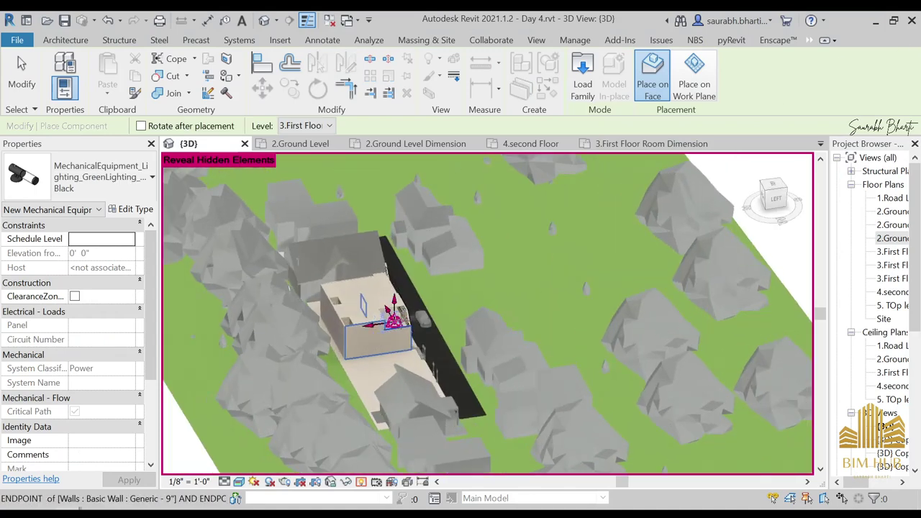
scroll(392, 317, up, 5)
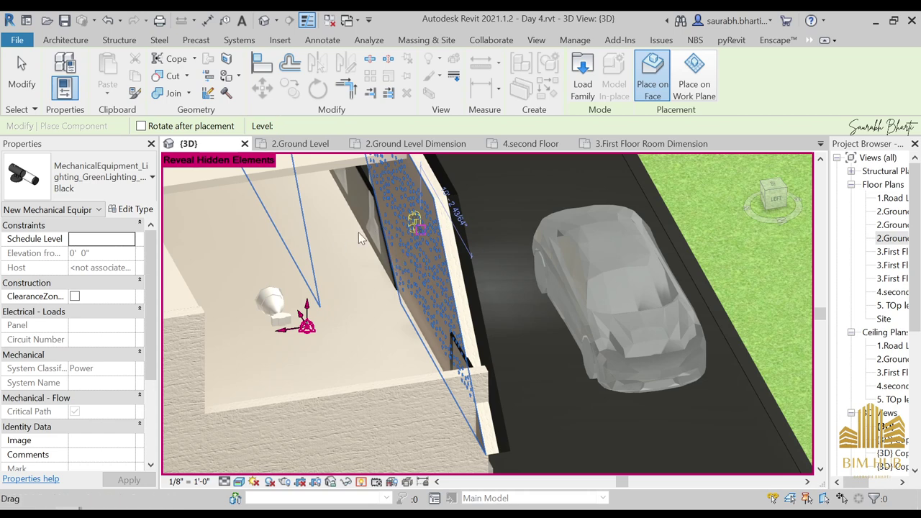
Place GreenLighting fixtures on the roof, on the outer left and back walls, and inside the two roof shafts
scroll(387, 263, down, 5)
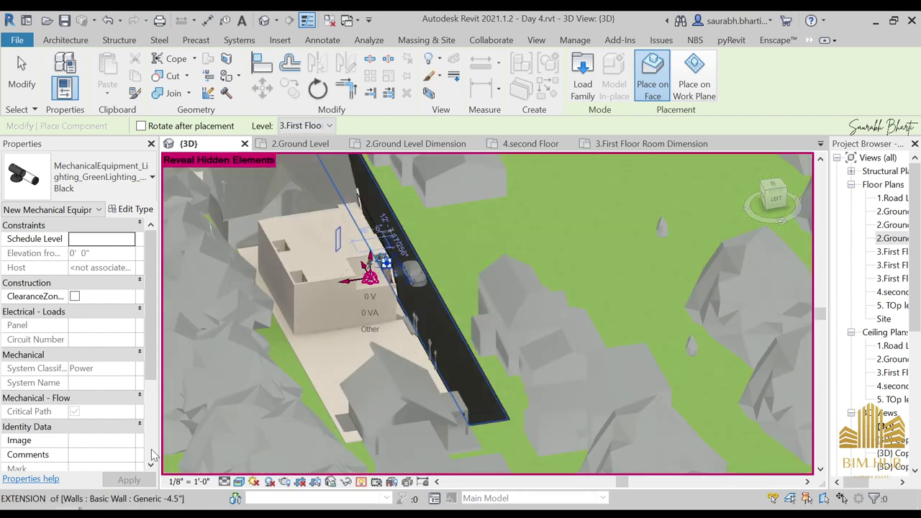
scroll(303, 250, up, 4)
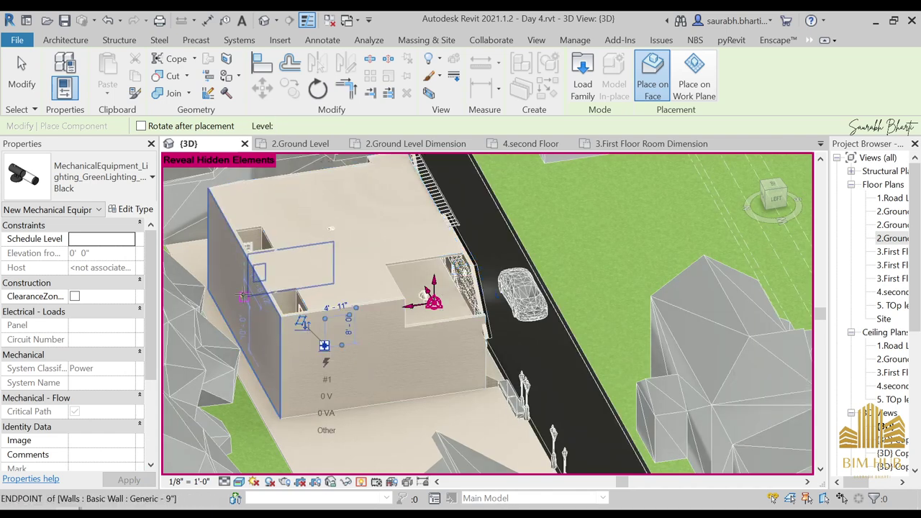
scroll(229, 345, up, 3)
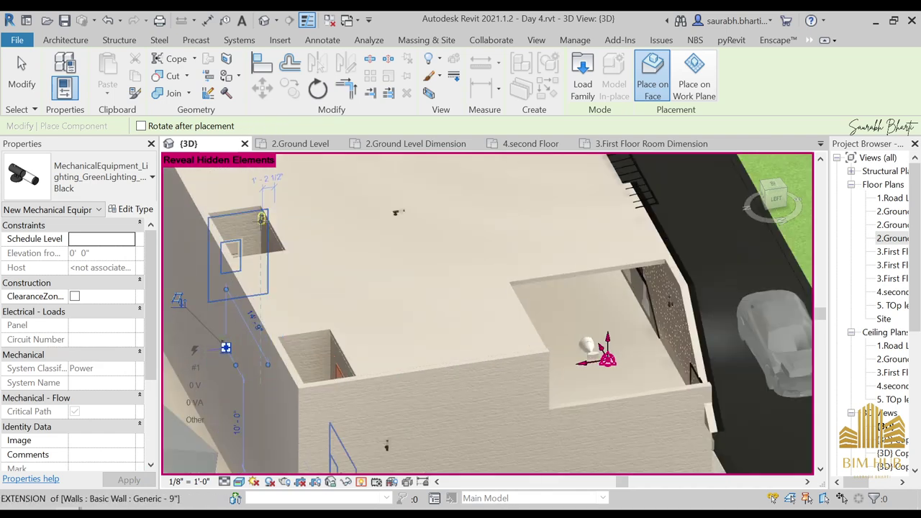
click(300, 338)
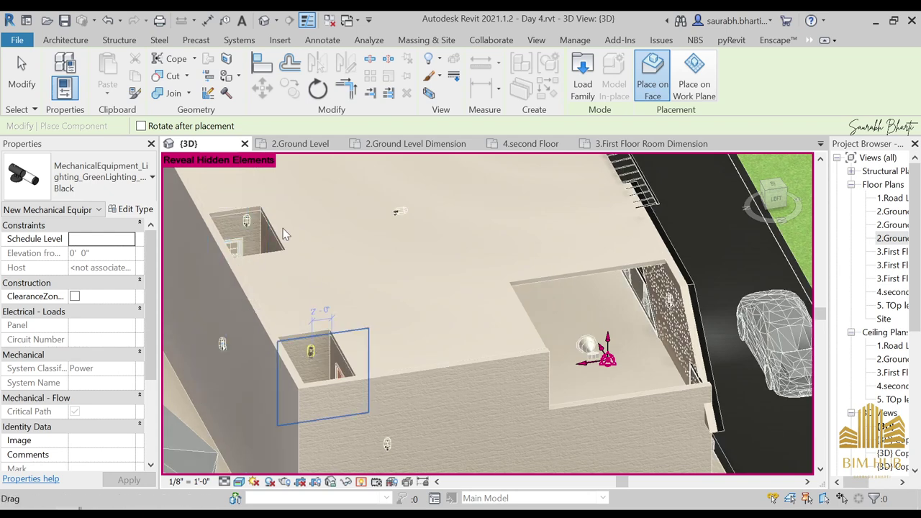
Place another GreenLighting fixture on the outer right wall of the house, above its windows
scroll(313, 340, down, 5)
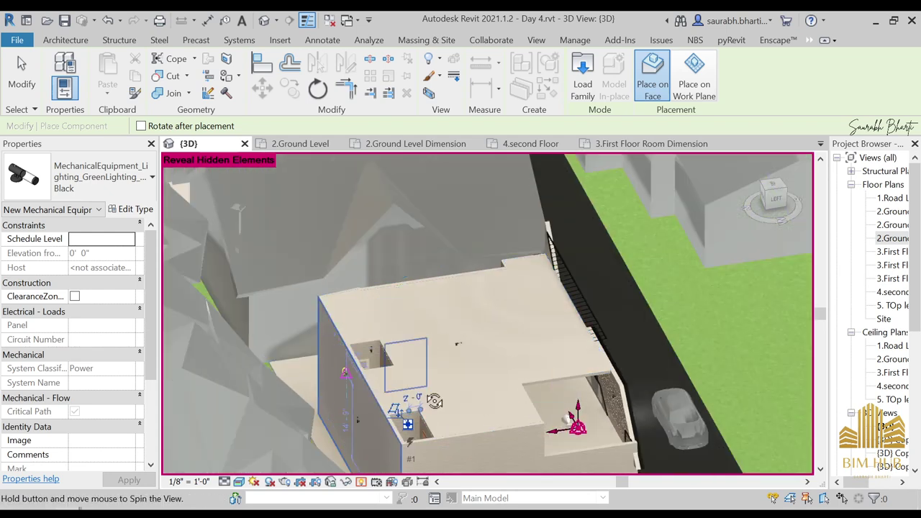
shift+middle_drag(435, 401, 435, 360)
middle_drag(457, 329, 605, 208)
scroll(316, 349, up, 2)
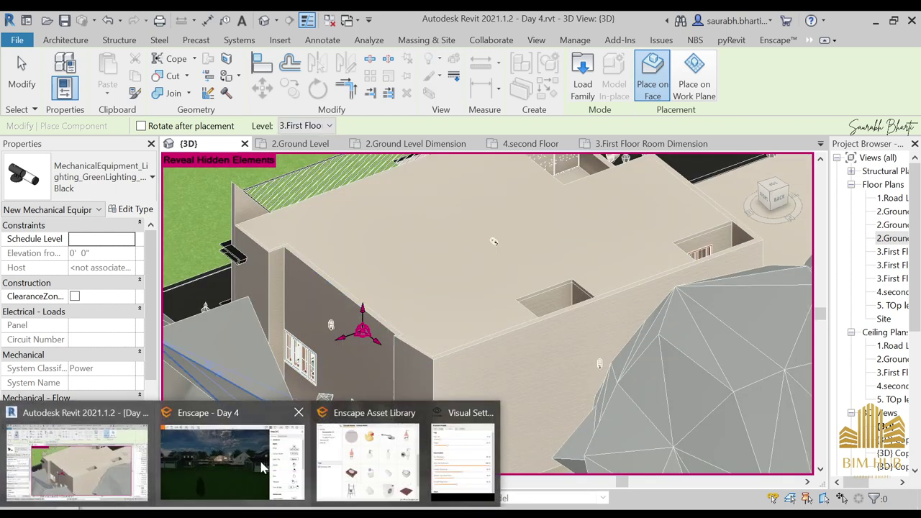
Switch to Enscape, minimize the visual settings and fly up to the house's terrace behind the perforated panel to examine its lighting
click(463, 440)
click(580, 67)
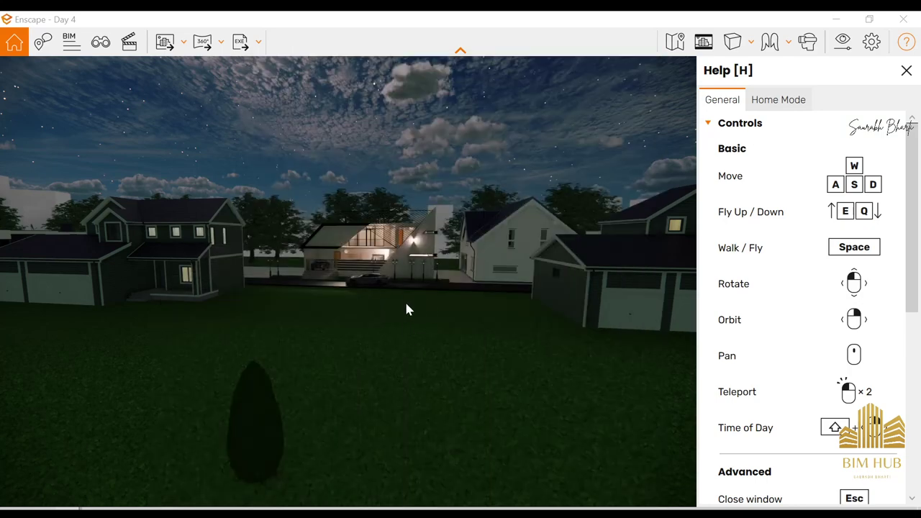
key(w)
mouse_move(406, 298)
mouse_down()
mouse_move(414, 285)
mouse_move(435, 287)
mouse_move(396, 286)
mouse_up()
key(w)
key(e)
key(w)
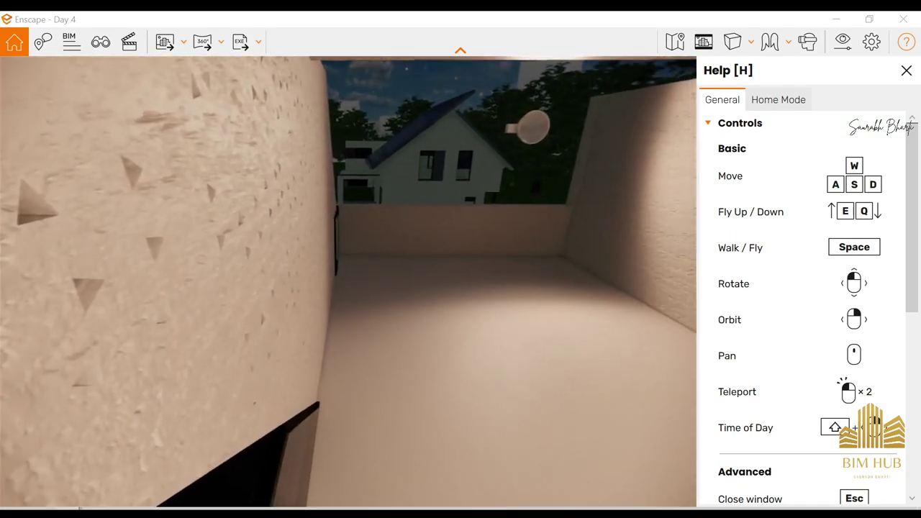
key(d)
drag(244, 452, 232, 430)
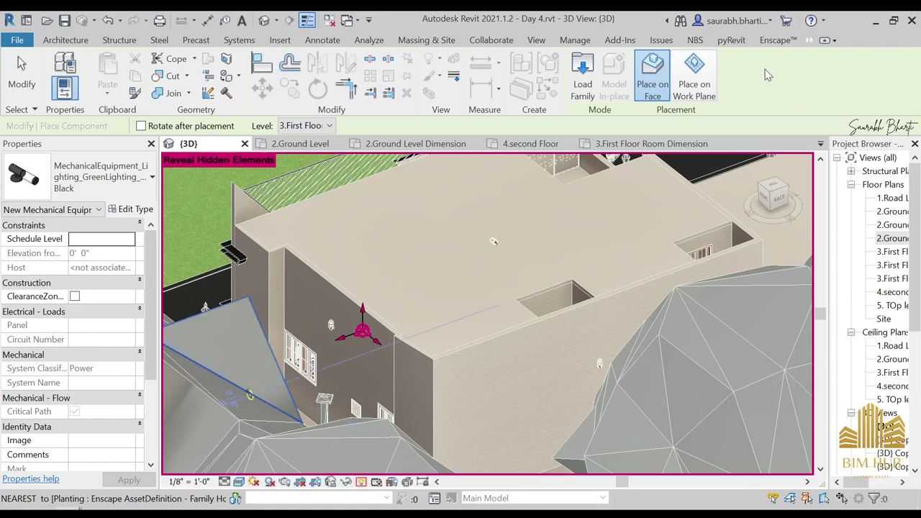
Look around the lit terrace in Enscape, end the fixture placement in Revit and resume the Enscape live updates
click(779, 40)
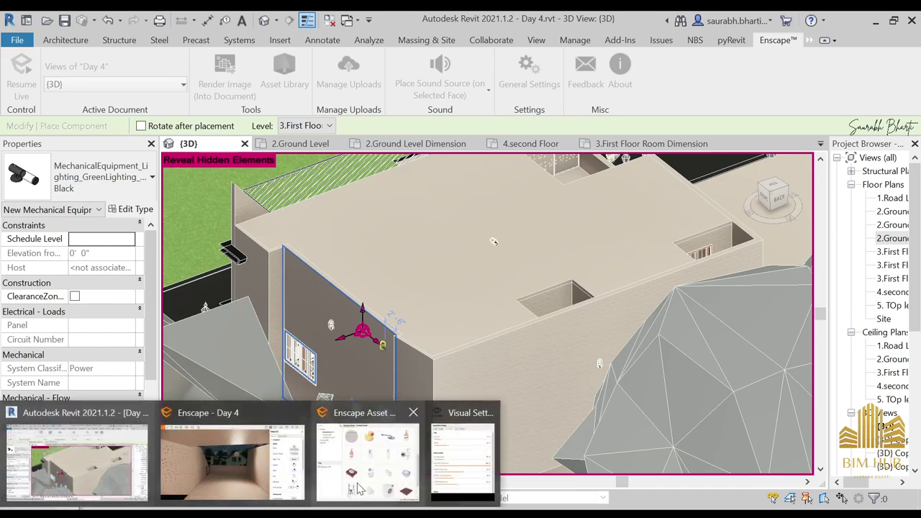
click(462, 461)
click(578, 68)
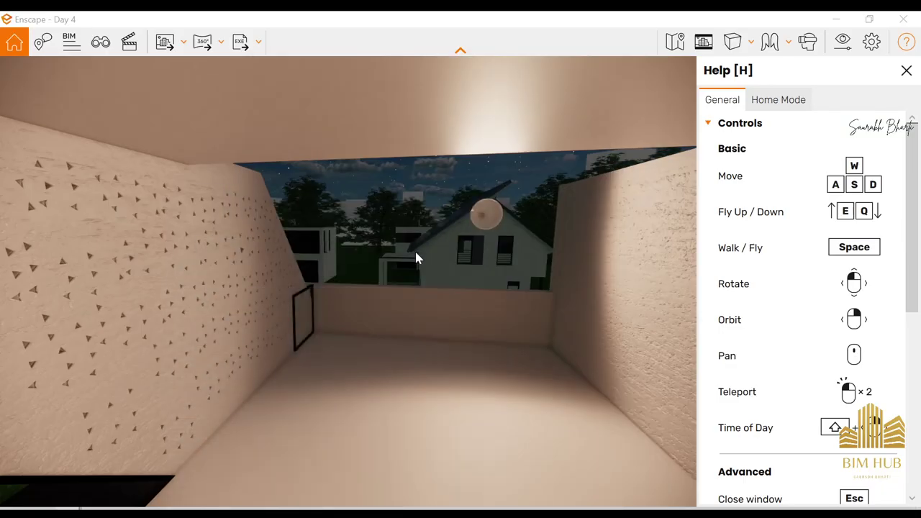
mouse_move(416, 255)
right_down()
mouse_move(575, 266)
mouse_move(432, 281)
mouse_move(460, 277)
mouse_move(403, 266)
right_up()
key(w)
drag(403, 266, 116, 256)
drag(561, 197, 470, 187)
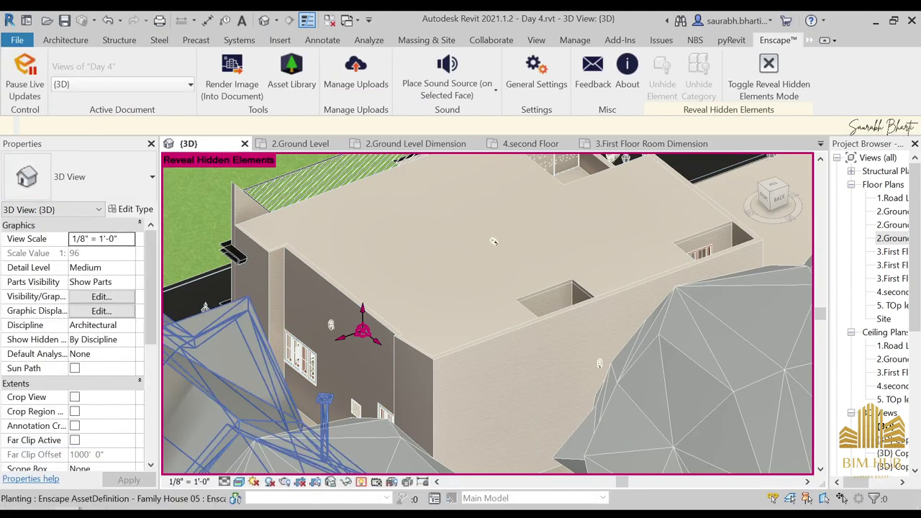
Switch to Enscape, minimize the visual settings and examine the night lighting of the street facade and the carport
click(187, 482)
click(577, 67)
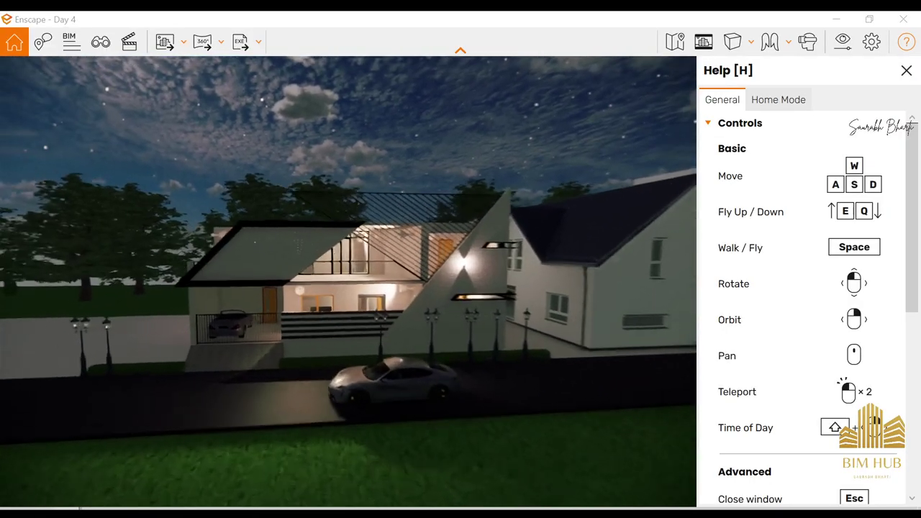
key(space)
key(w)
key(a)
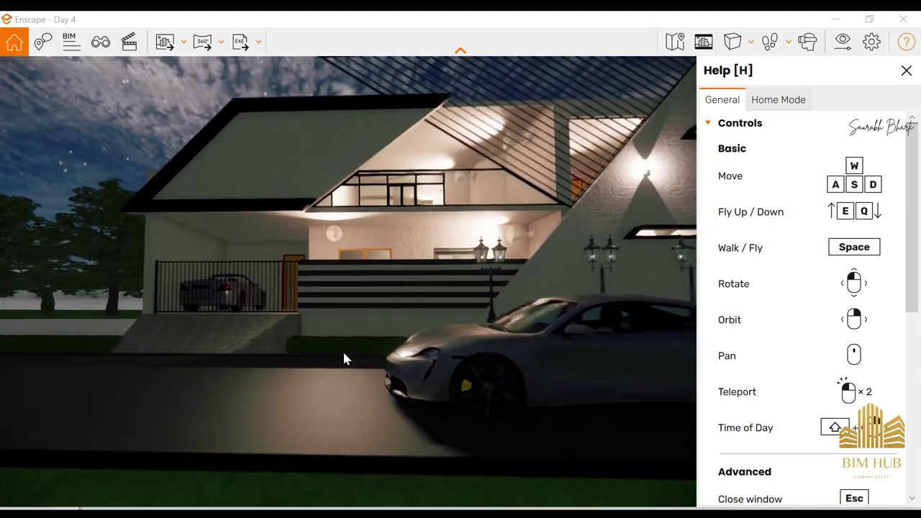
drag(322, 389, 251, 367)
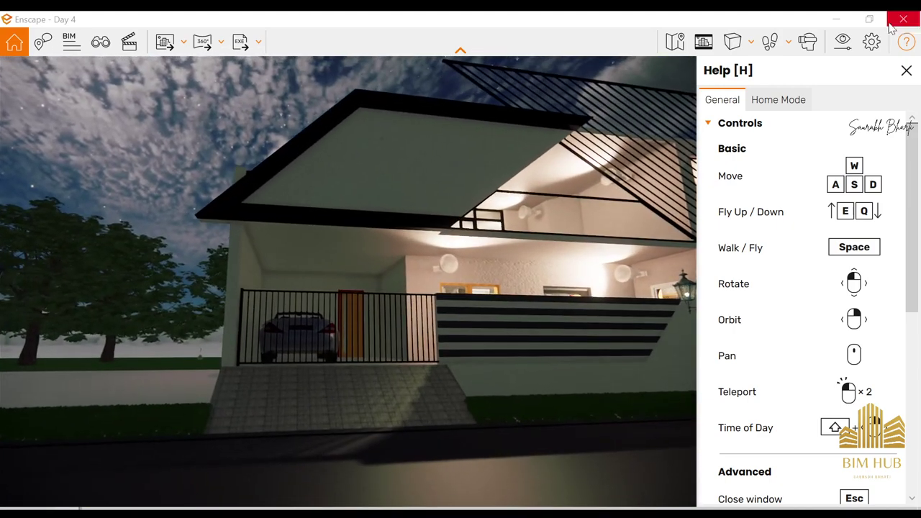
click(847, 21)
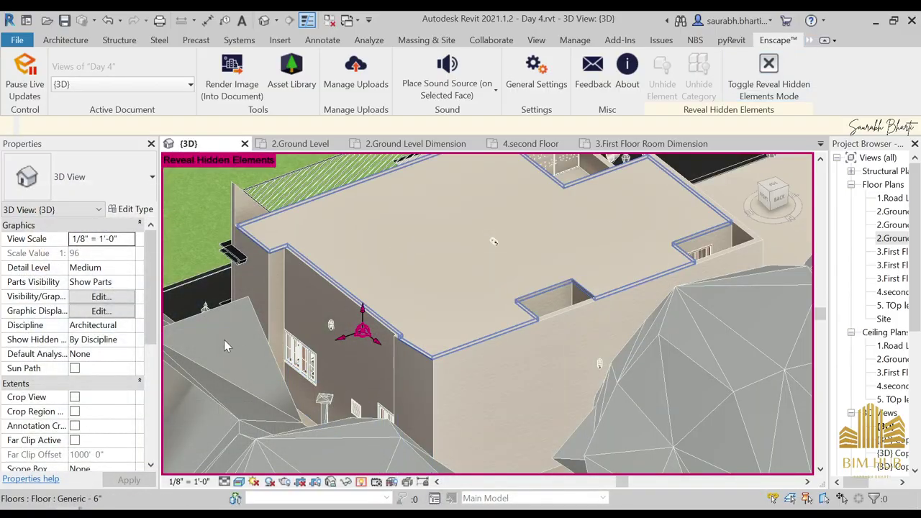
Return to the house's front in the Revit 3D view and place GreenLighting fixtures on the carport's back and side walls
shift+middle_drag(384, 367, 505, 278)
scroll(507, 279, up, 2)
shift+middle_drag(580, 302, 503, 328)
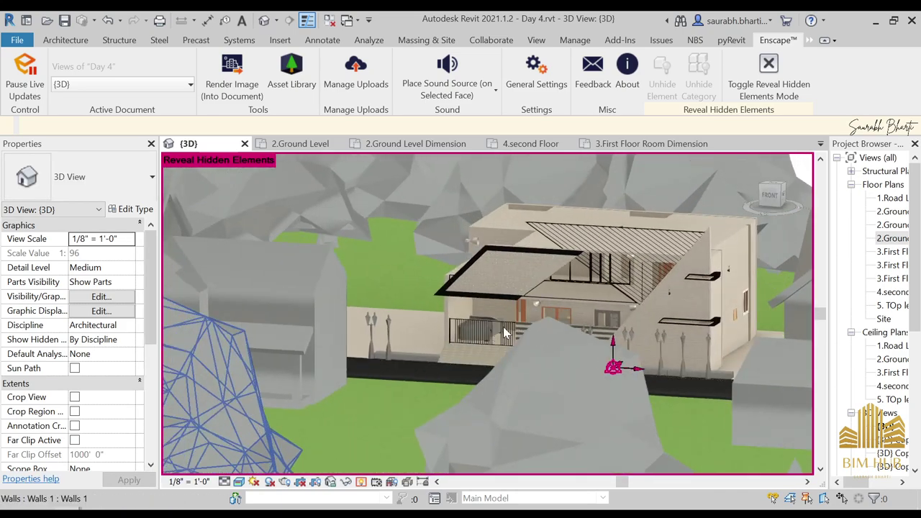
scroll(491, 321, up, 3)
click(89, 42)
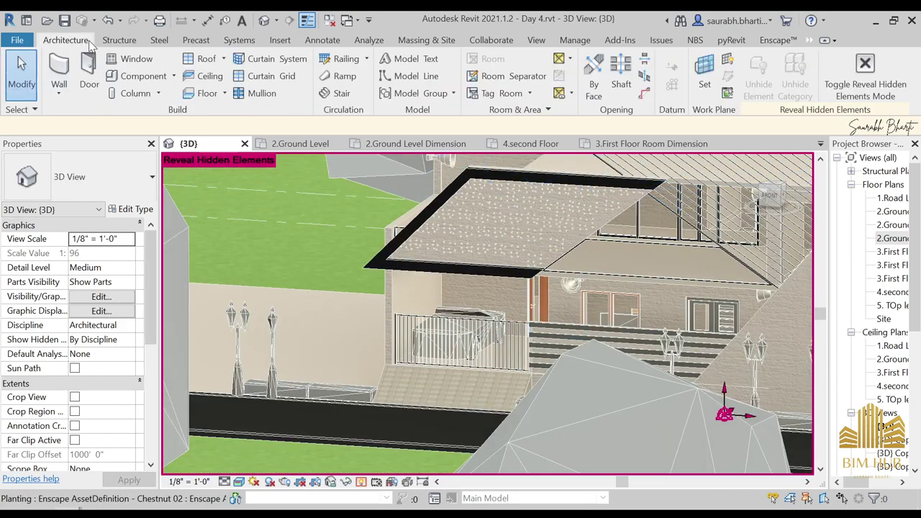
click(133, 76)
scroll(394, 278, up, 3)
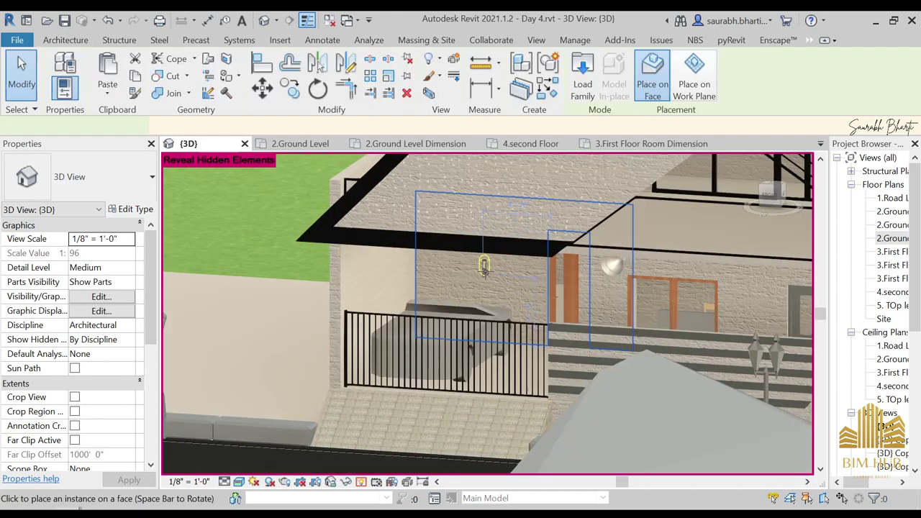
click(485, 267)
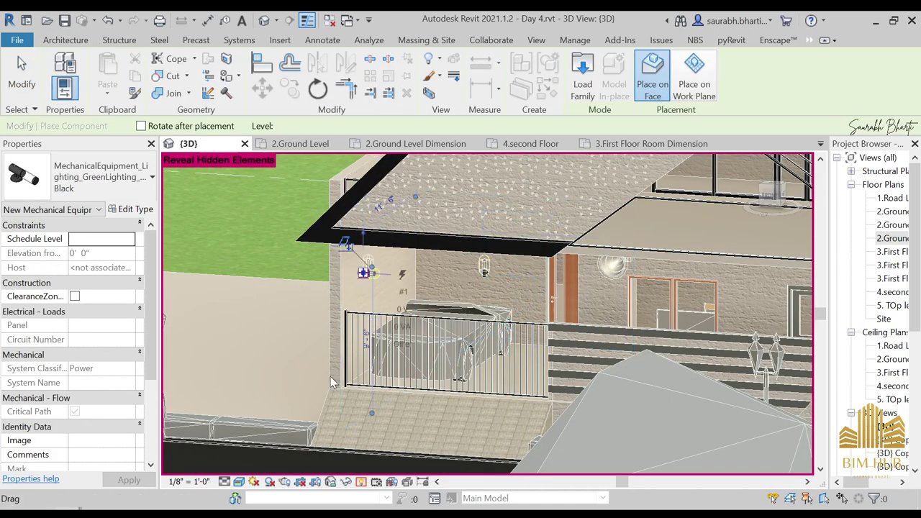
Check the carport in Enscape with the visual settings minimized, and end the fixture placement in Revit
mouse_move(215, 510)
click(235, 463)
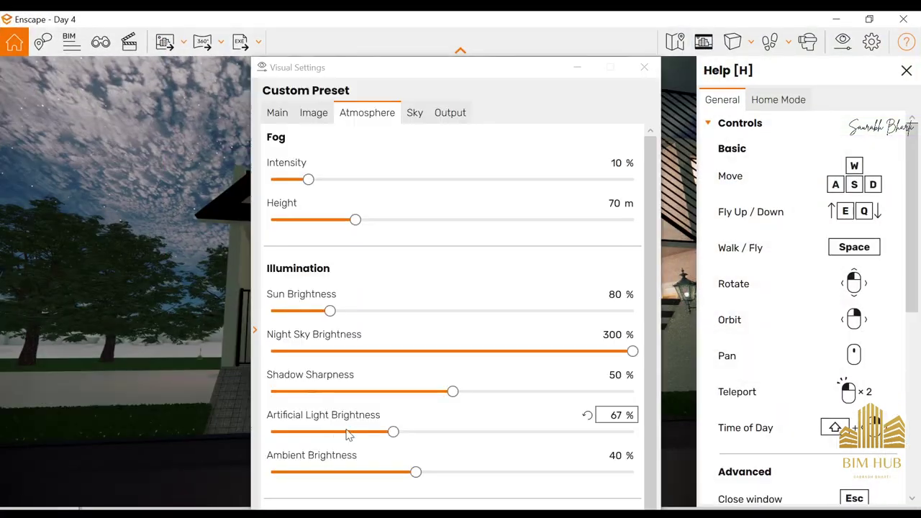
click(577, 67)
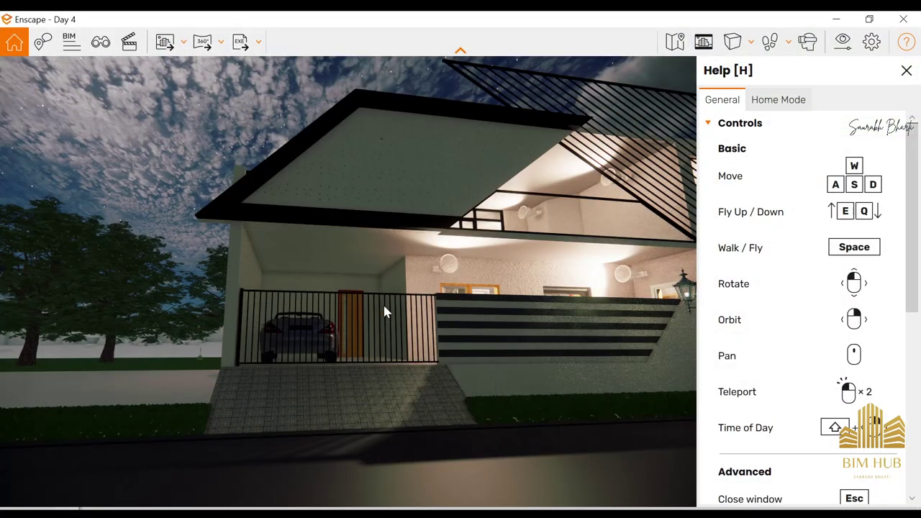
drag(385, 311, 288, 395)
mouse_move(215, 509)
click(73, 471)
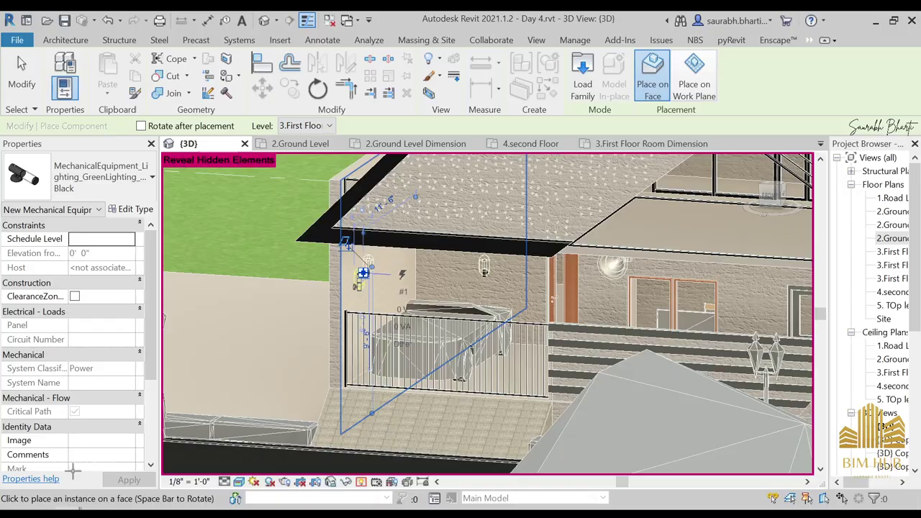
key(Escape)
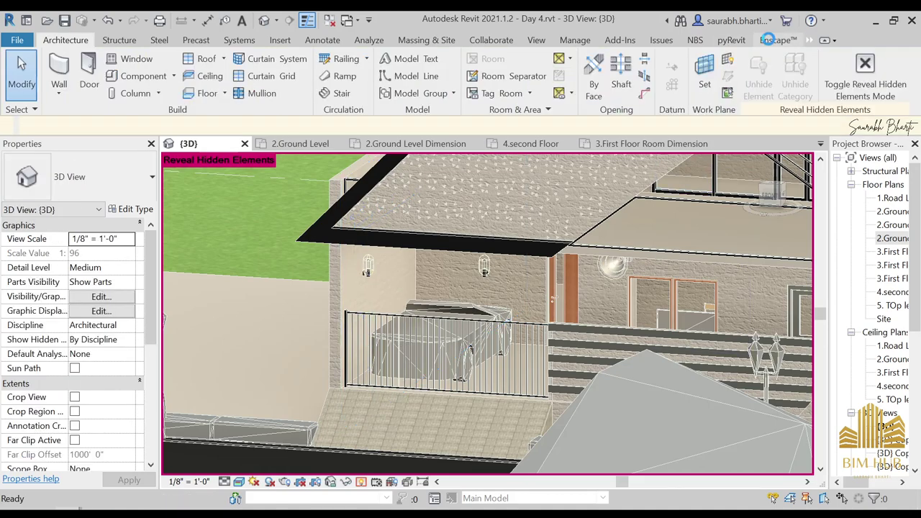
click(777, 40)
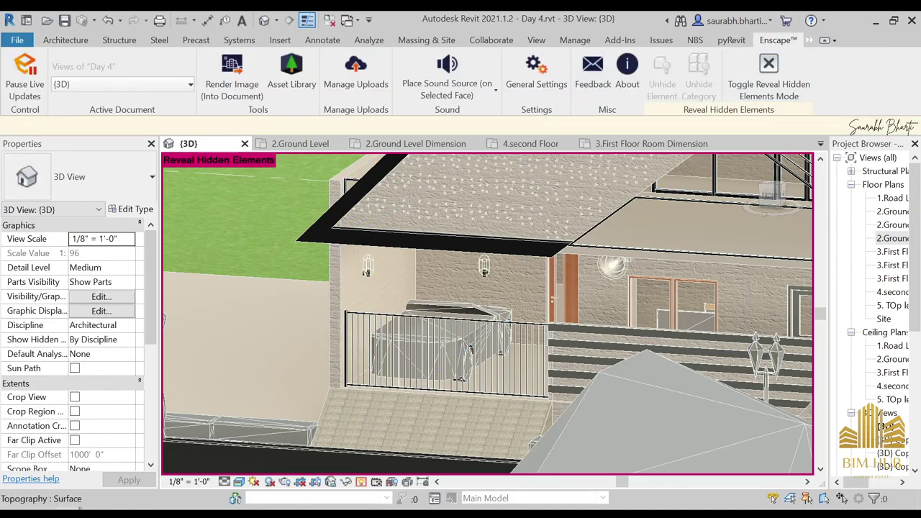
Switch to Enscape and move from the street through the gate to examine the new wall lights in the carport
mouse_move(214, 510)
click(223, 469)
drag(440, 278, 441, 302)
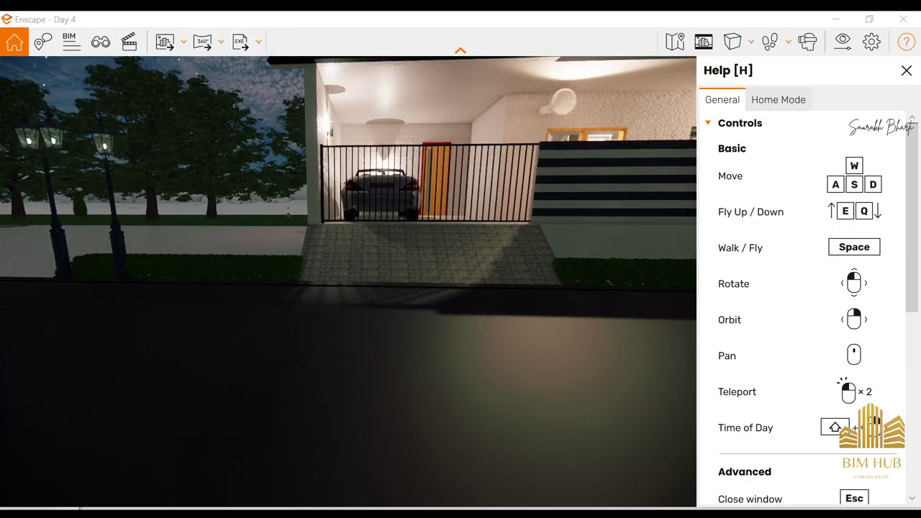
key(s)
key(d)
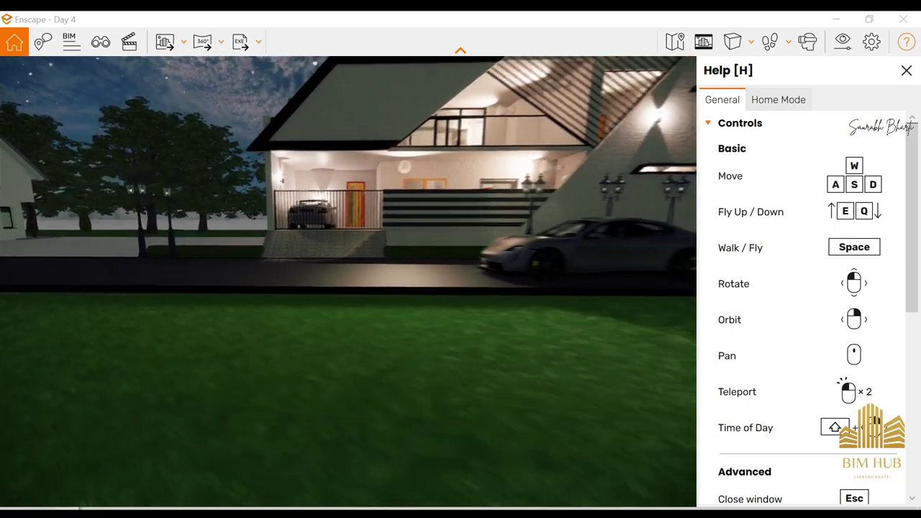
key(w)
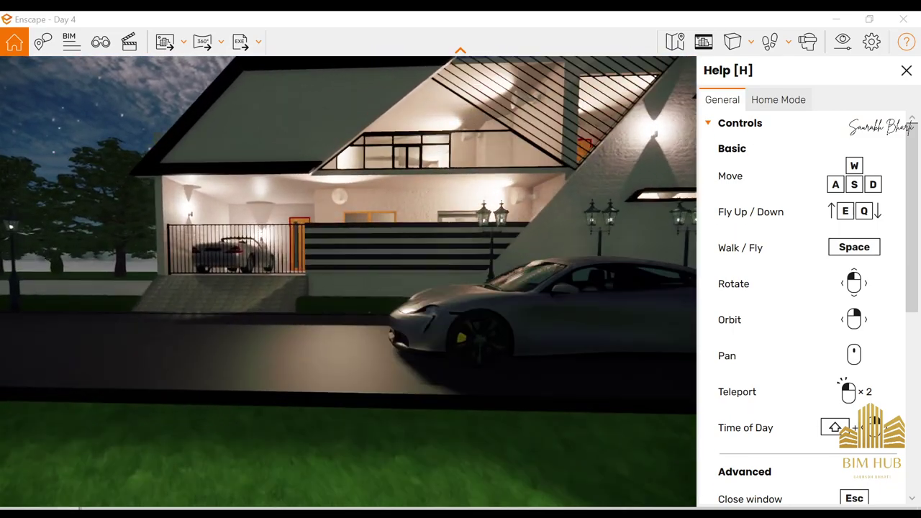
key(w)
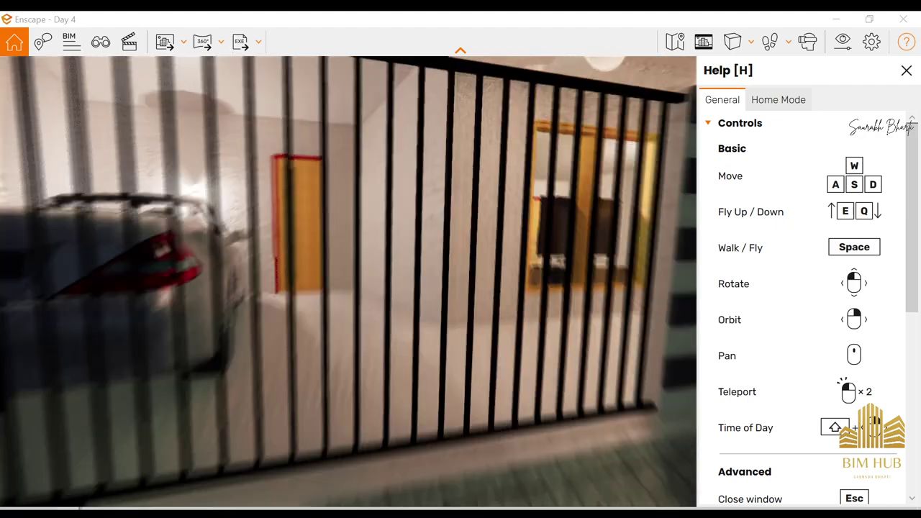
key(w)
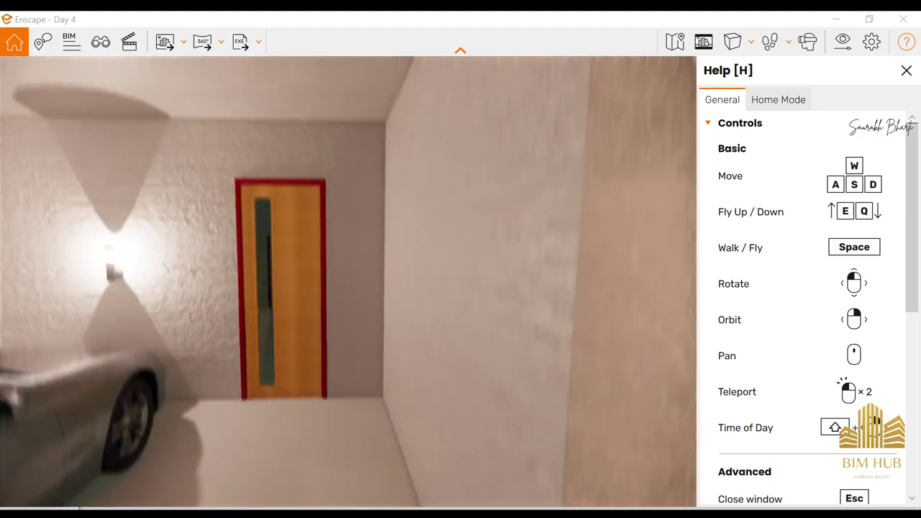
Move along the front veranda in Enscape and back to the carport, examining the wall lamps and the lit surfaces
key(w)
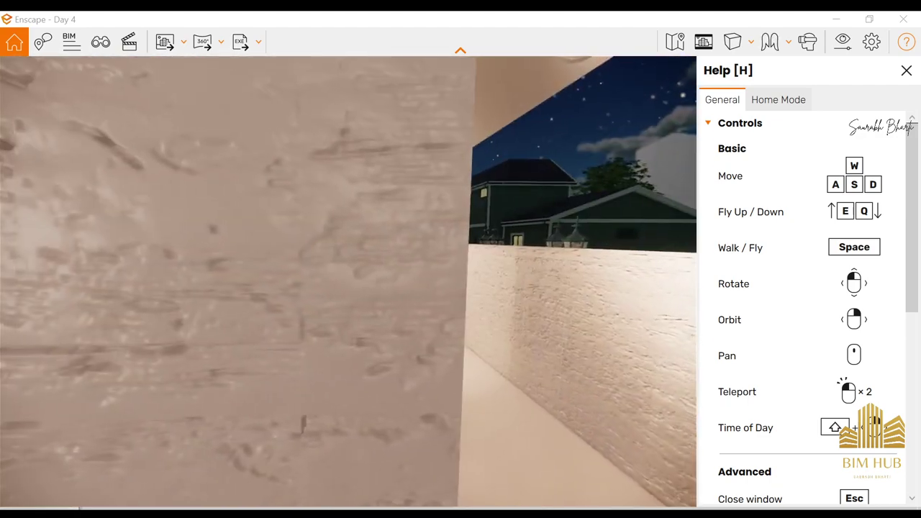
key(space)
key(w)
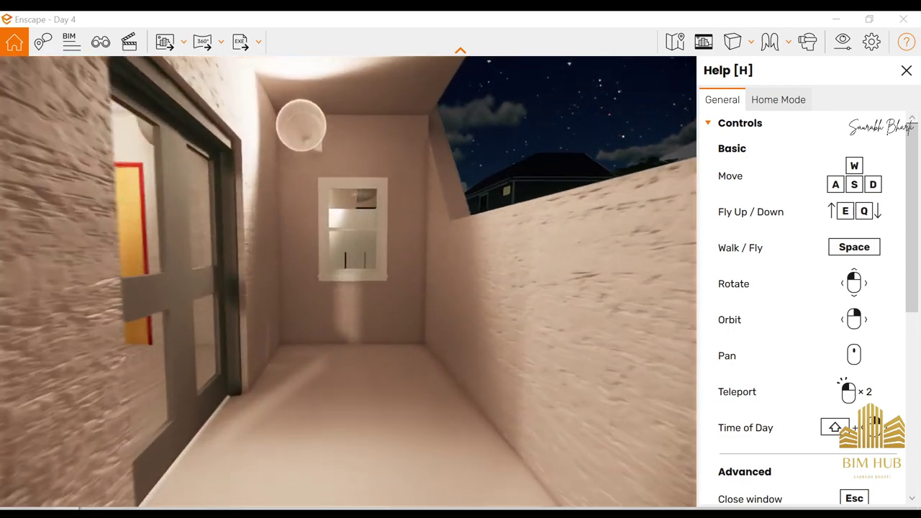
key(space)
key(w)
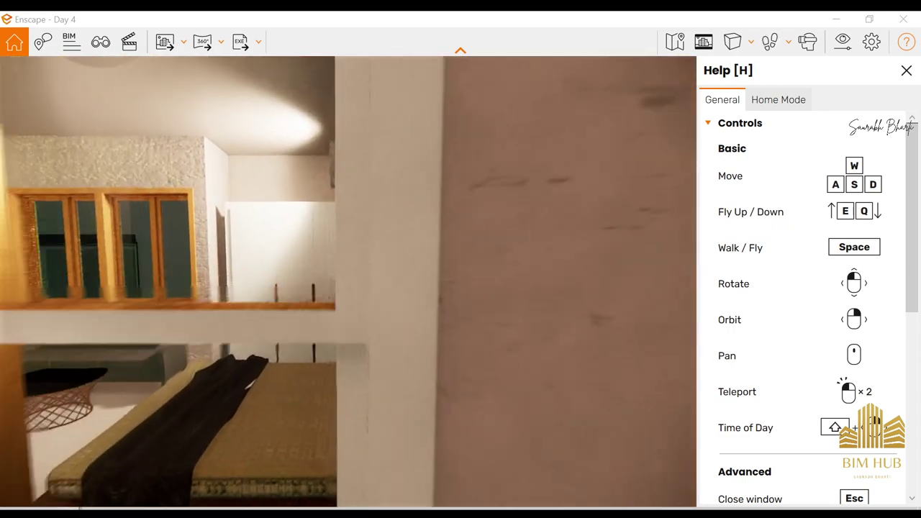
key(s)
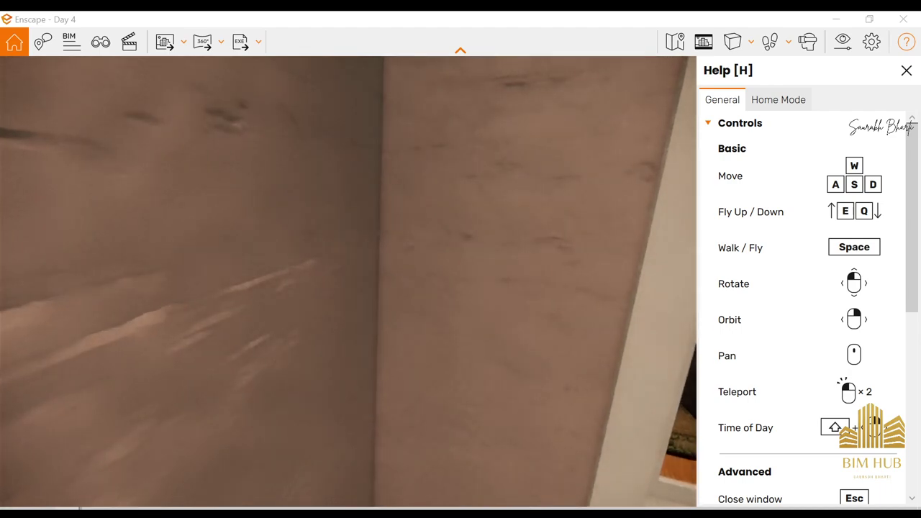
drag(349, 281, 288, 281)
key(w)
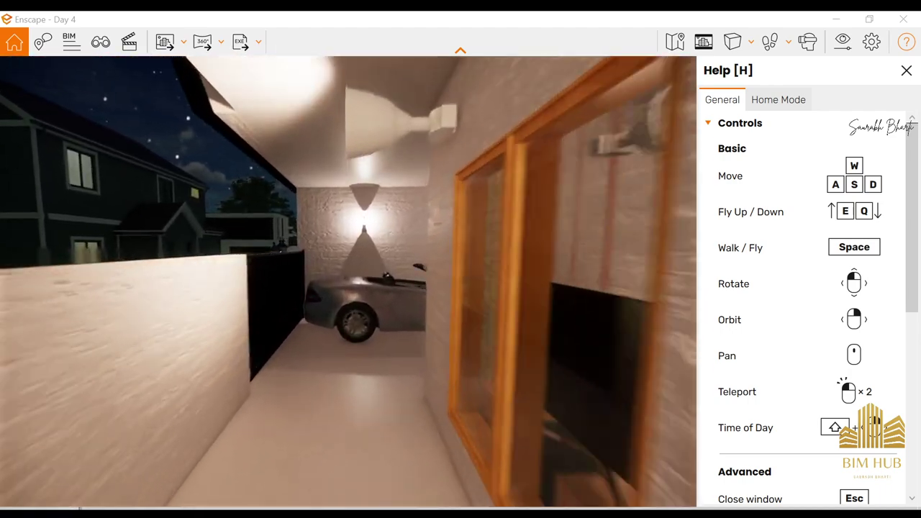
key(w)
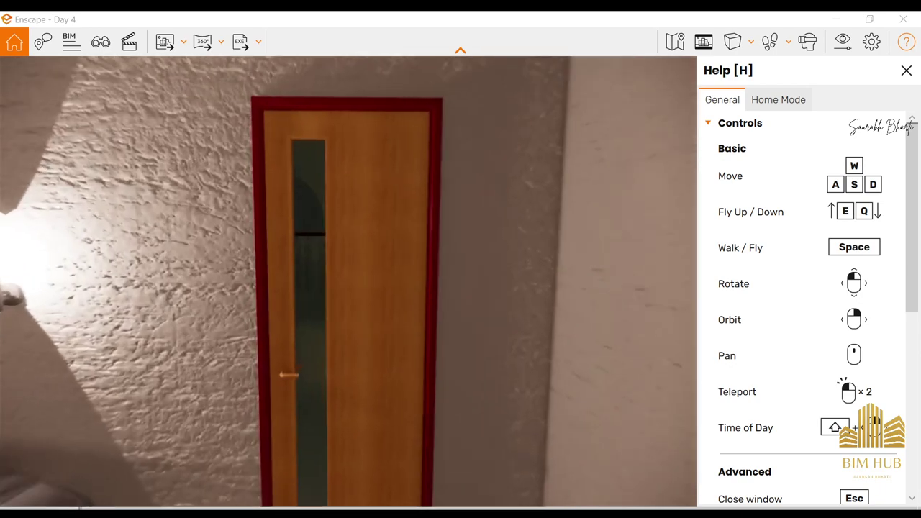
Go through the carport door in Enscape to examine the unlit rooms and the inner door, and return to Revit
key(w)
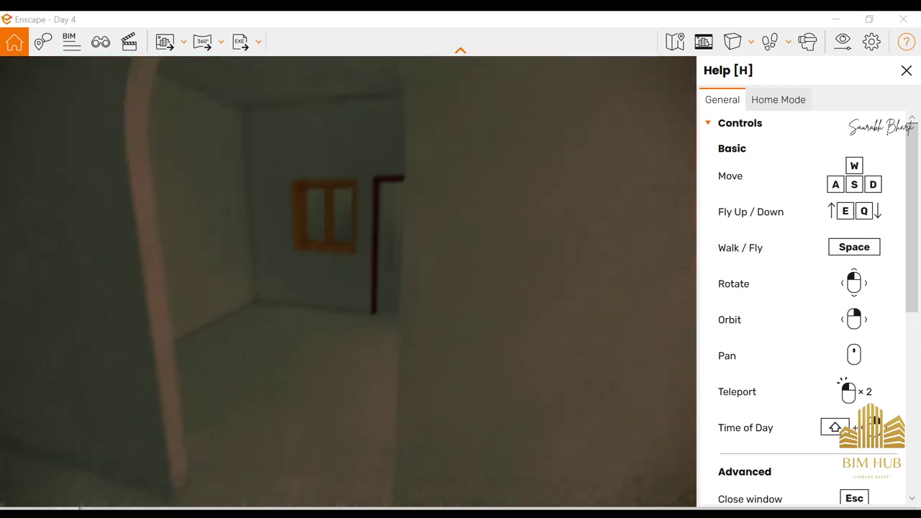
key(w)
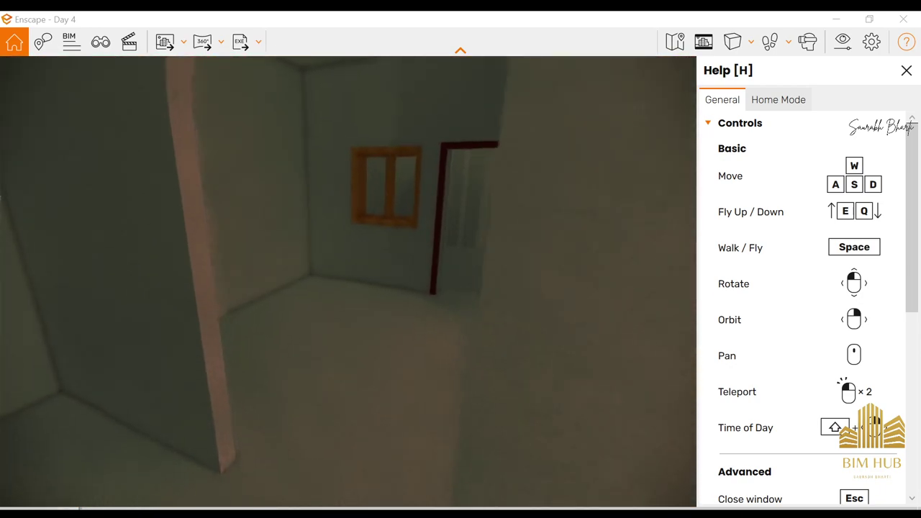
key(w)
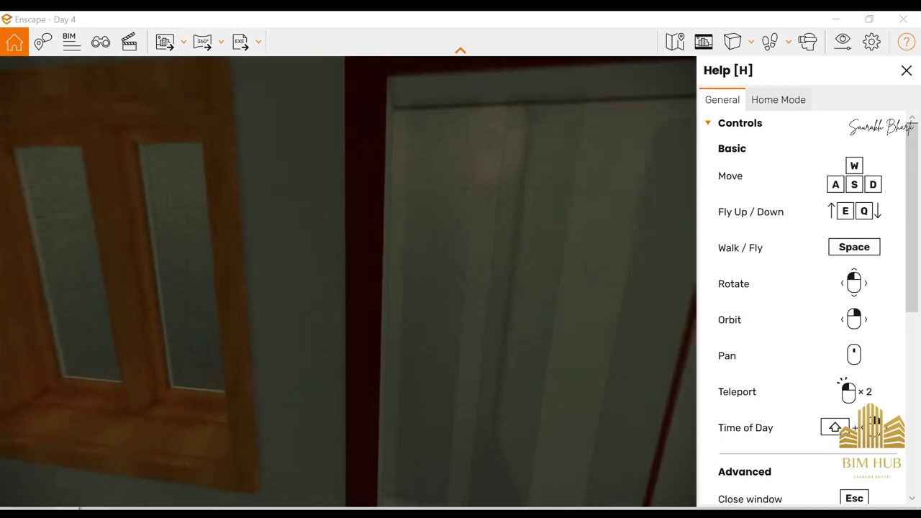
key(s)
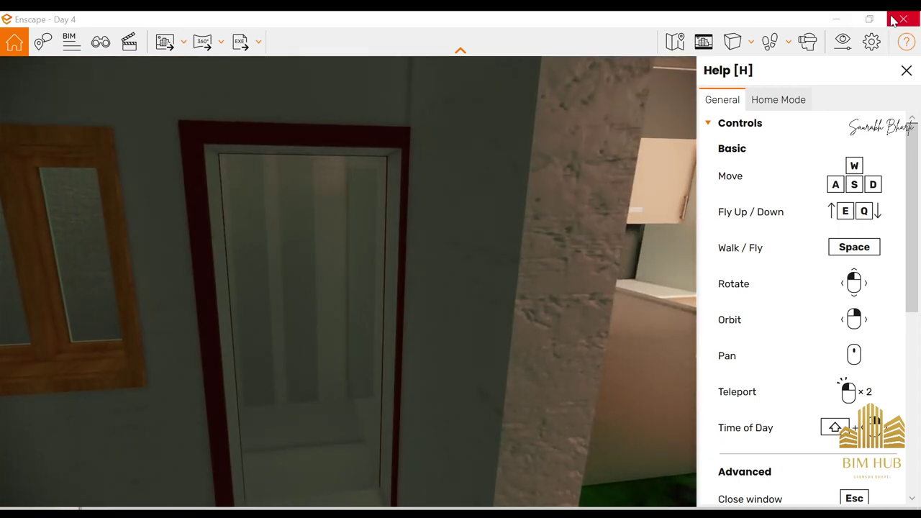
click(835, 19)
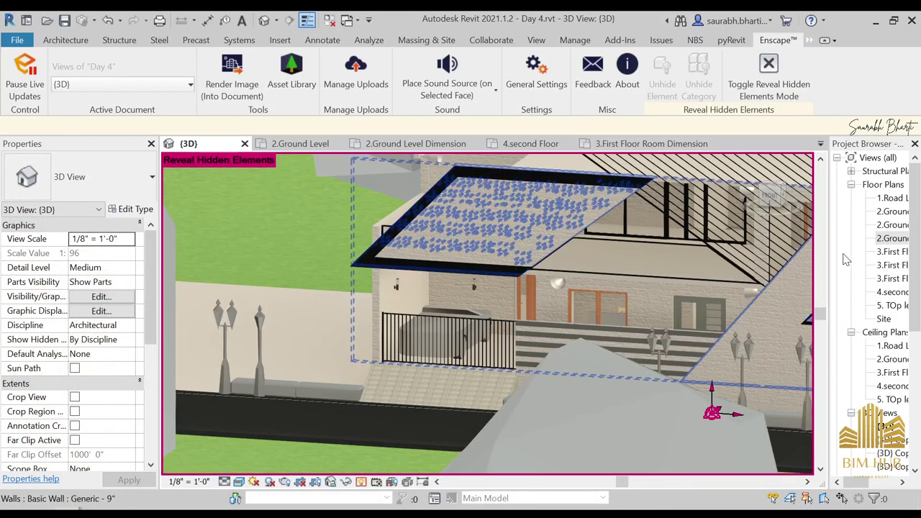
Open the 2.Ground Level Room floor plan and review the types available for the 30" x 72" door beside the kitchen
double_click(891, 240)
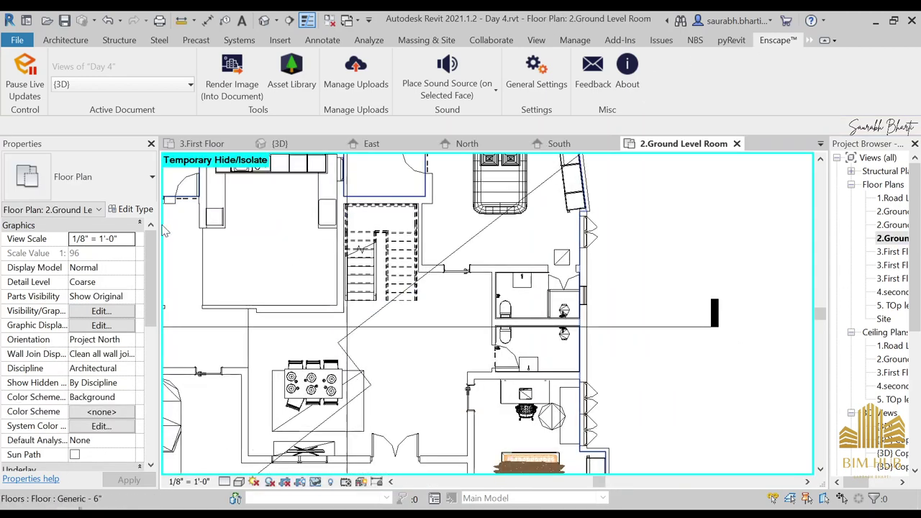
scroll(342, 247, up, 5)
click(457, 218)
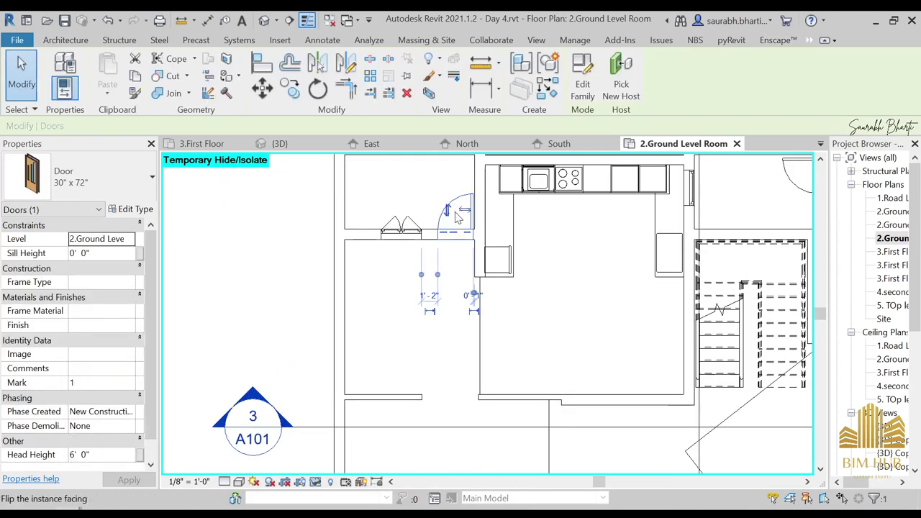
click(125, 177)
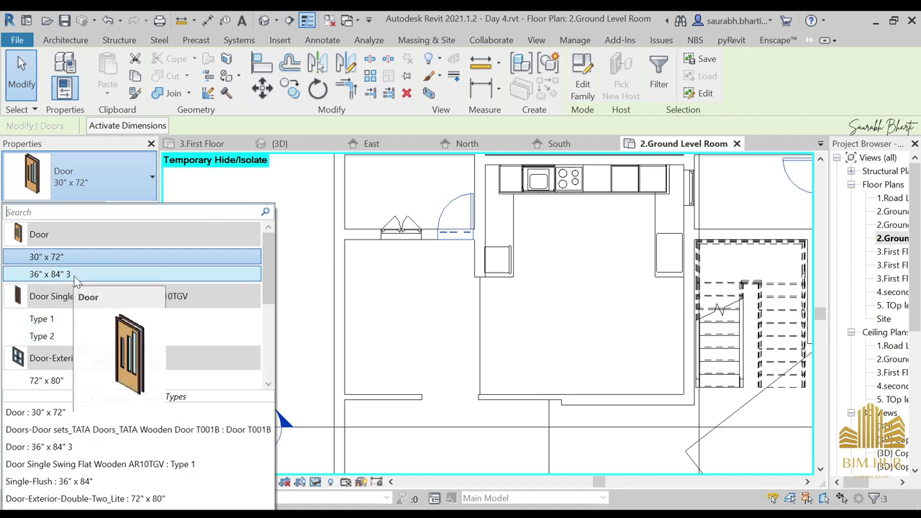
scroll(95, 324, down, 1)
scroll(96, 329, down, 2)
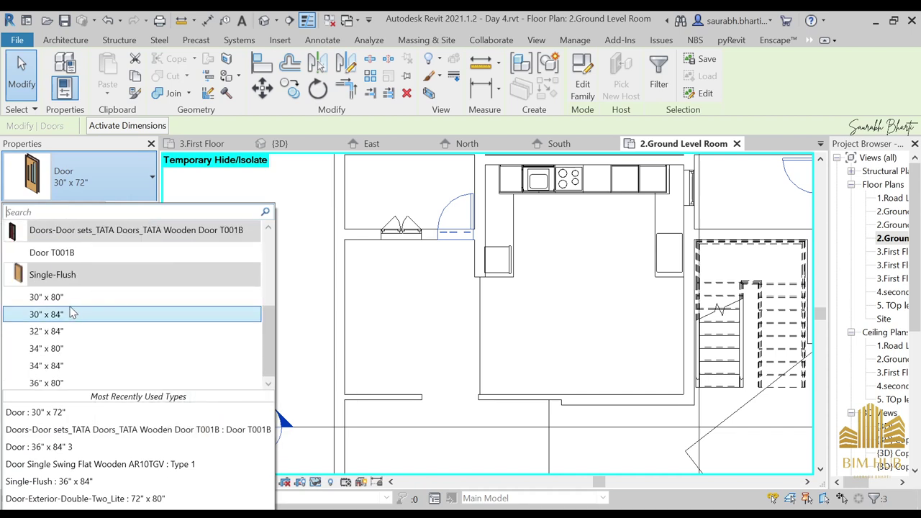
scroll(72, 284, up, 3)
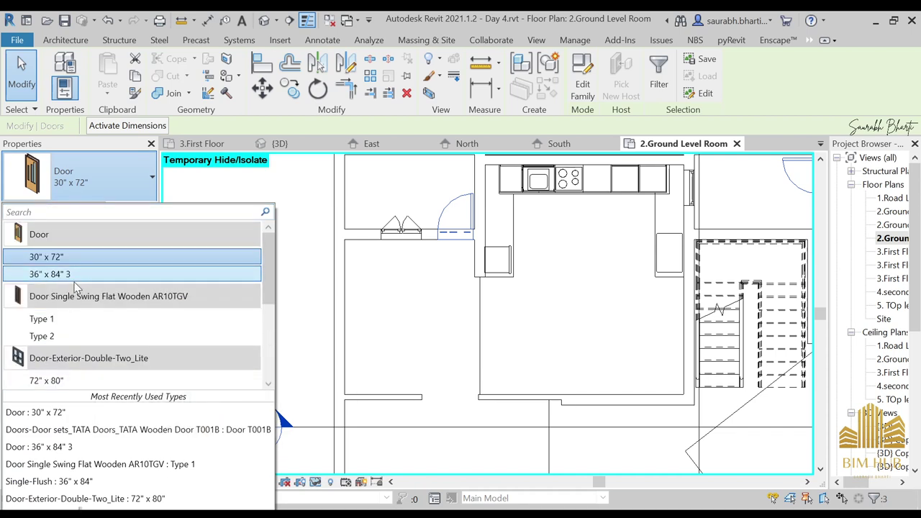
click(320, 292)
Shift the 30" x 72" door beside the kitchen along its wall to 0' 4" from the adjoining wall
click(445, 252)
click(450, 210)
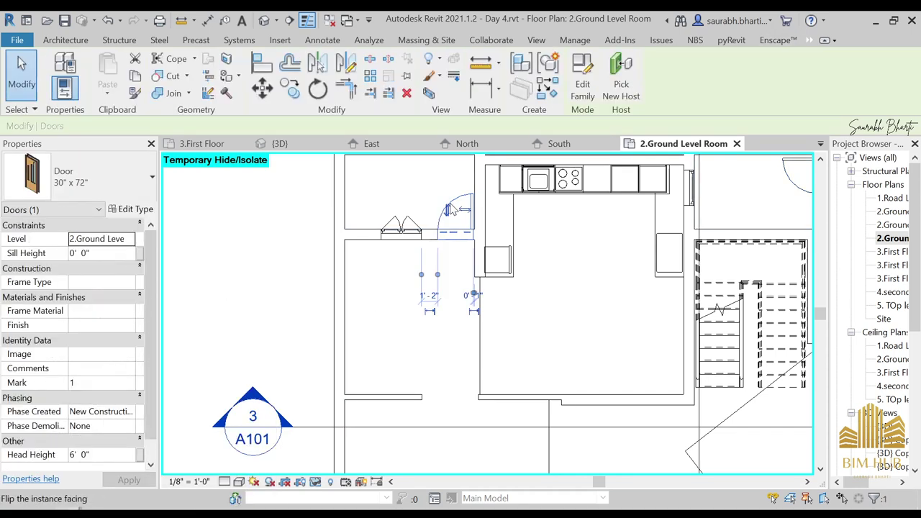
click(371, 259)
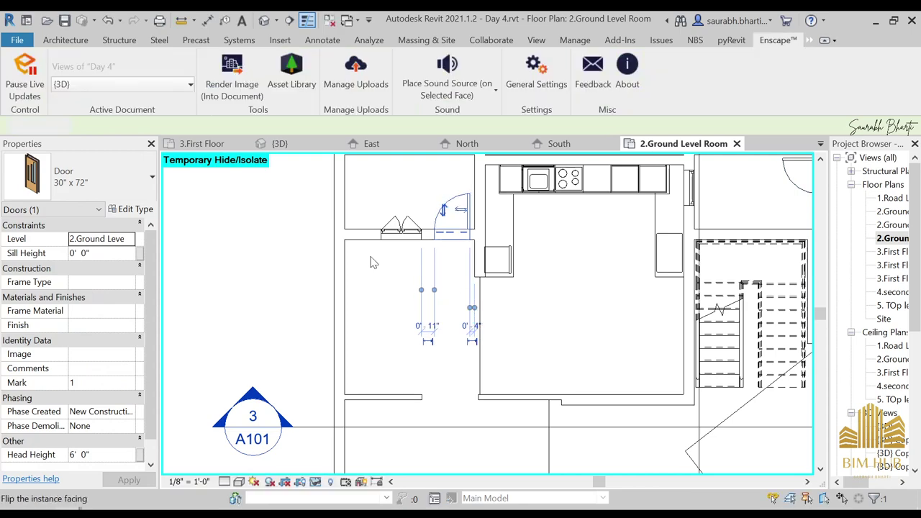
Check the shifted door in Enscape with the visual settings minimized, and return to Revit
mouse_move(210, 514)
click(259, 468)
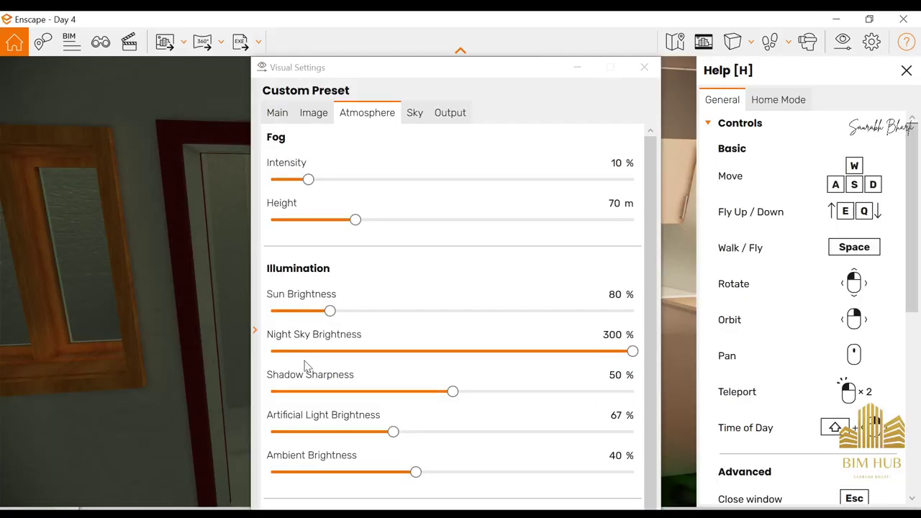
click(575, 63)
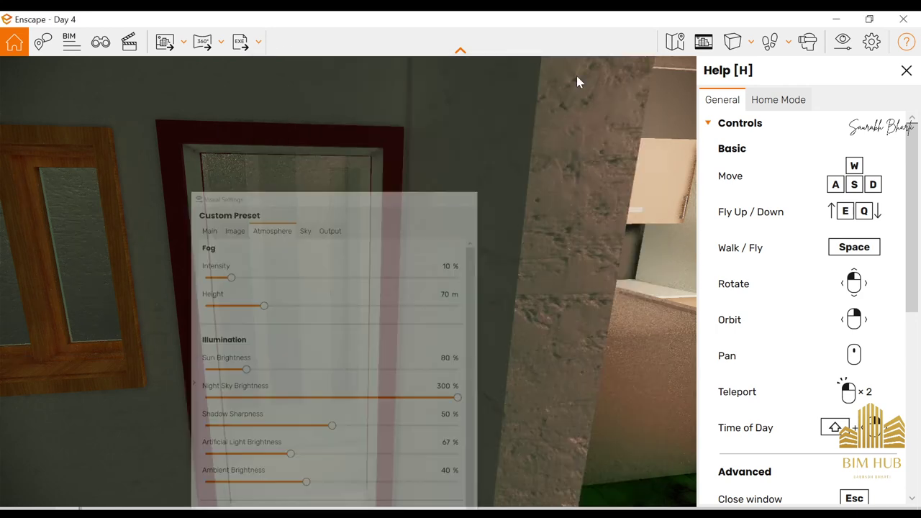
drag(371, 301, 353, 297)
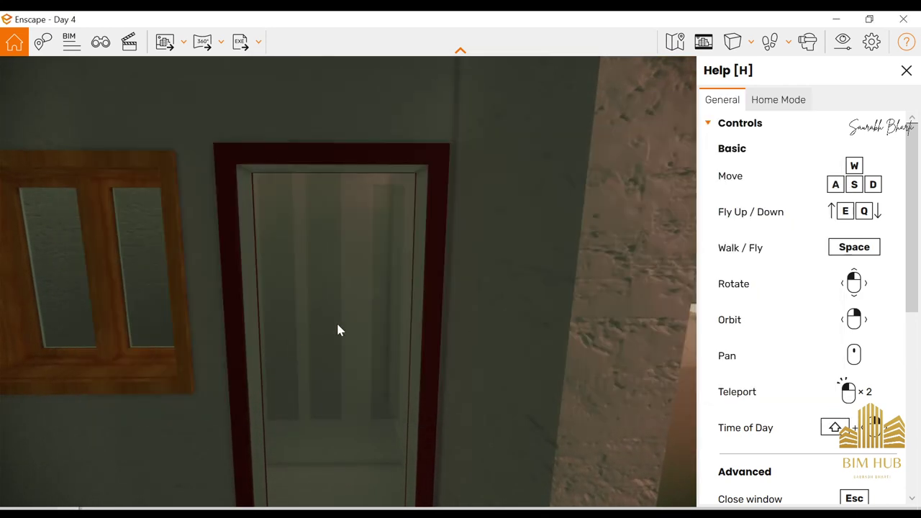
key(alt+Tab)
key(alt+Tab)
Change the door beside the kitchen to the TATA Wooden Door T001B type
click(465, 226)
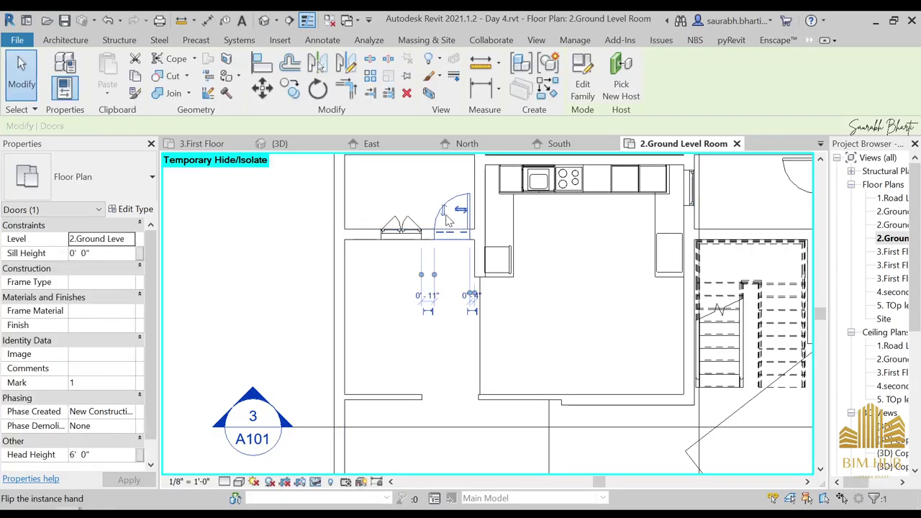
click(126, 172)
scroll(103, 307, down, 1)
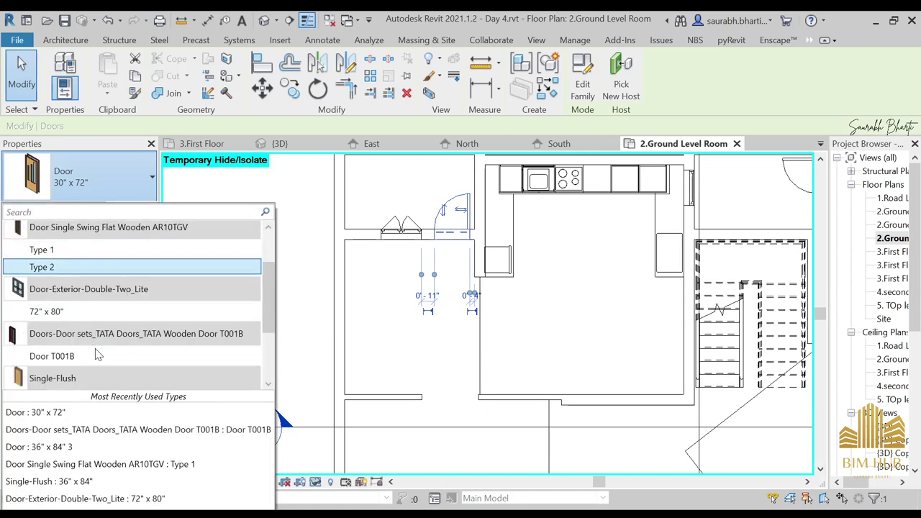
scroll(88, 388, down, 2)
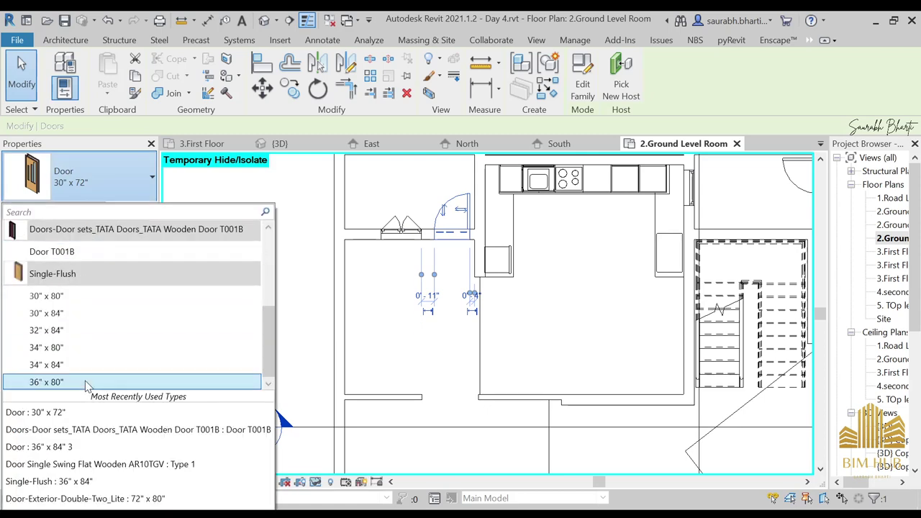
click(87, 430)
click(432, 294)
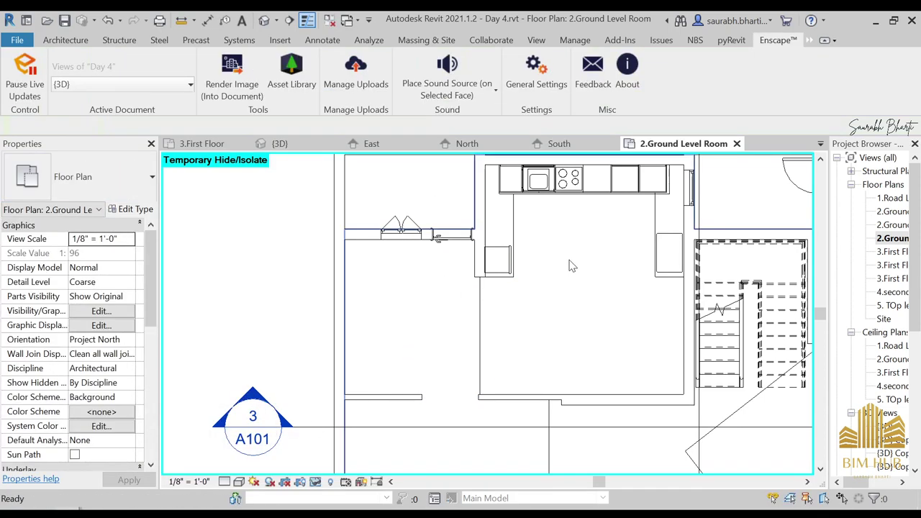
Change the remaining swing doors of the small room above the stairs and the lower bathroom to TATA Wooden Door T001B
scroll(602, 268, down, 1)
scroll(624, 267, up, 2)
middle_drag(624, 267, 377, 255)
scroll(622, 290, down, 1)
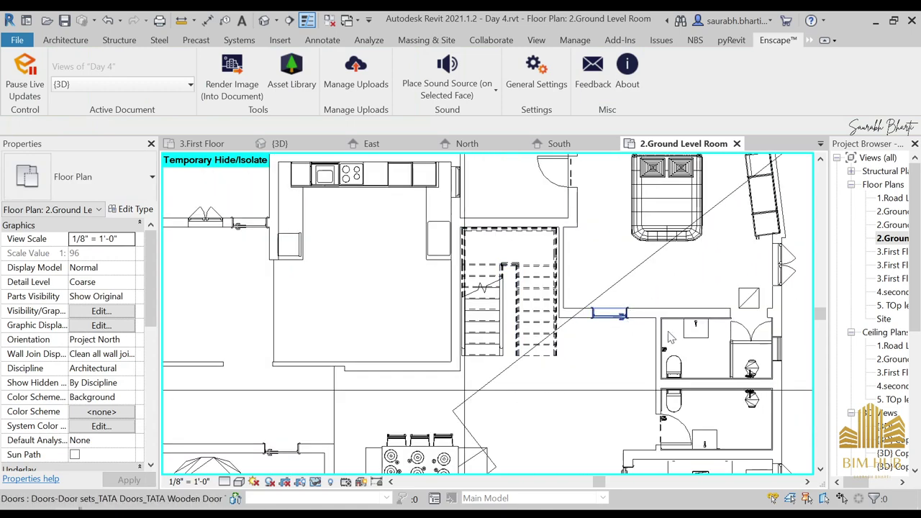
scroll(778, 346, up, 1)
middle_drag(756, 357, 694, 275)
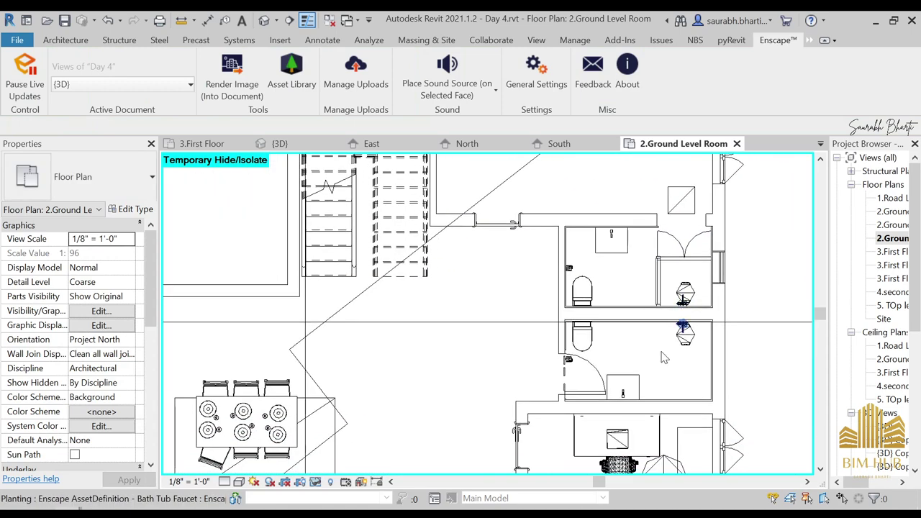
middle_drag(576, 436, 607, 291)
scroll(558, 367, down, 2)
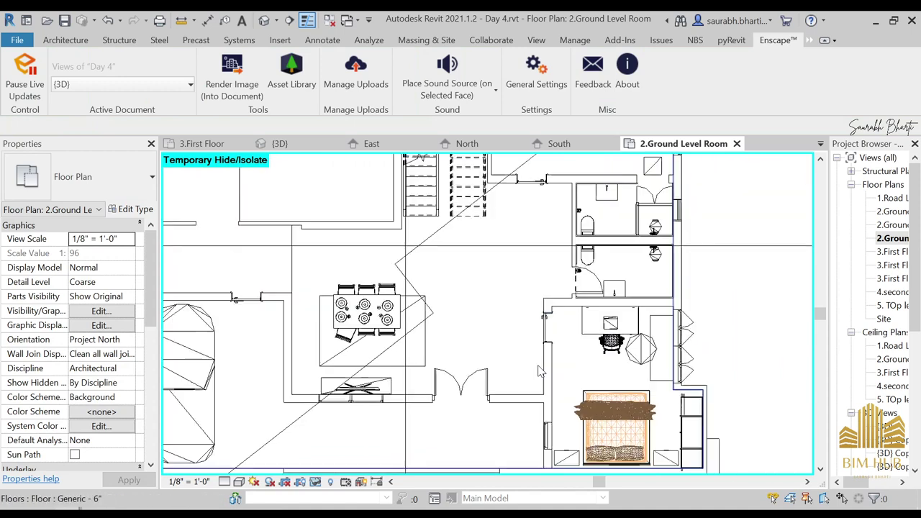
scroll(497, 364, down, 1)
middle_drag(454, 360, 488, 414)
scroll(432, 244, up, 1)
scroll(537, 288, up, 1)
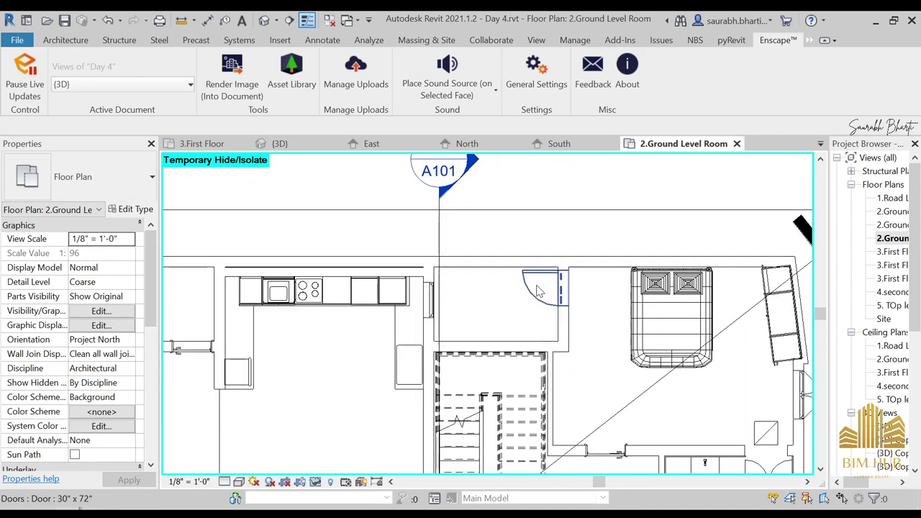
click(538, 289)
click(98, 195)
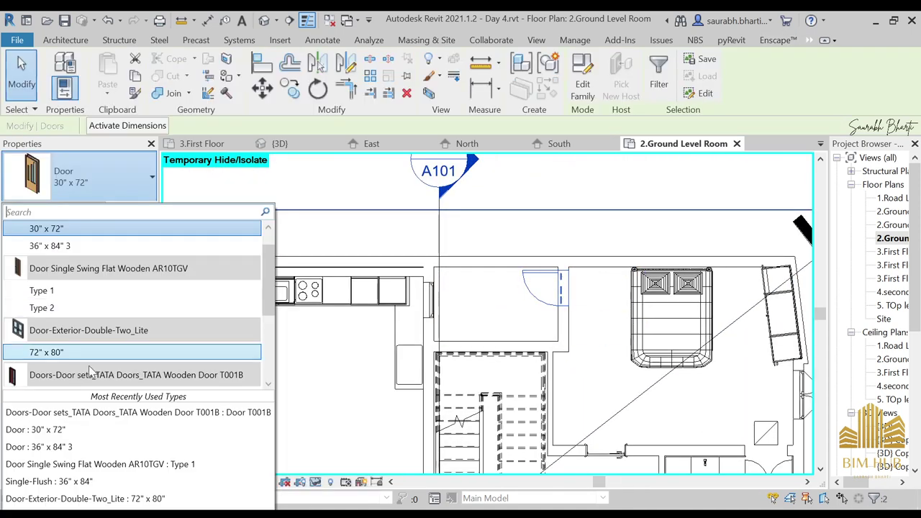
click(115, 416)
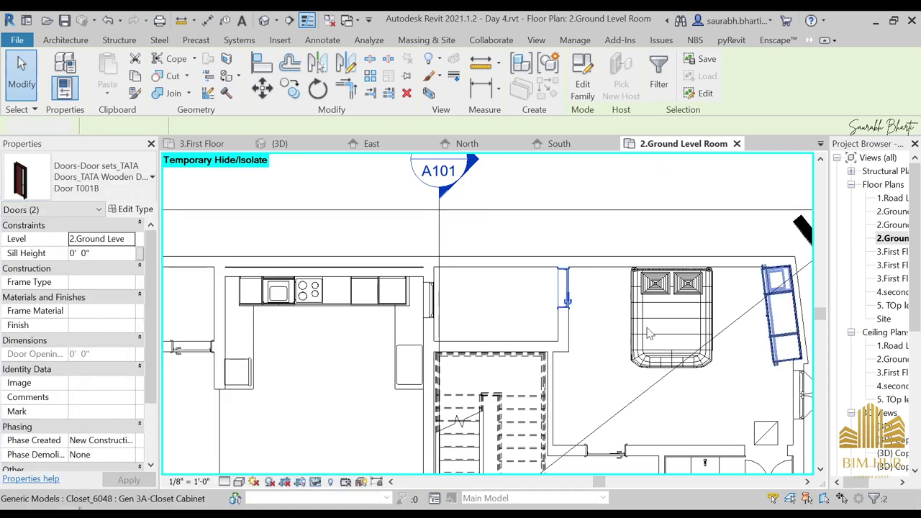
click(303, 188)
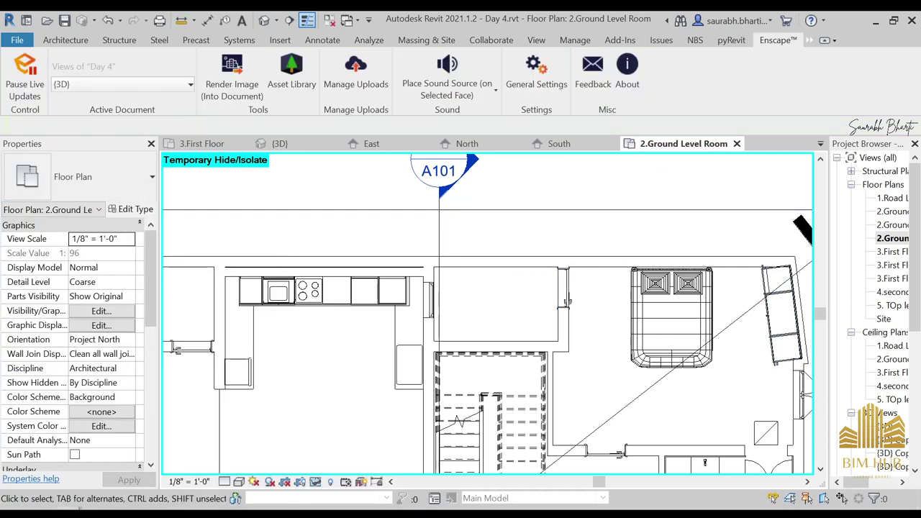
Switch to Enscape to check the replaced inner door, and fly out of the house to a distant view
click(249, 469)
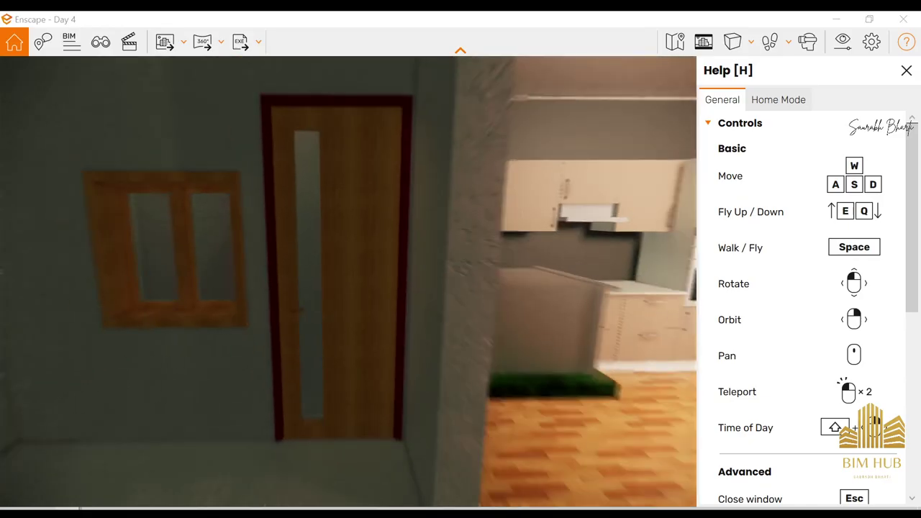
key(s)
drag(348, 281, 496, 334)
key(w)
key(space)
key(w)
shift+right_drag(496, 334, 504, 335)
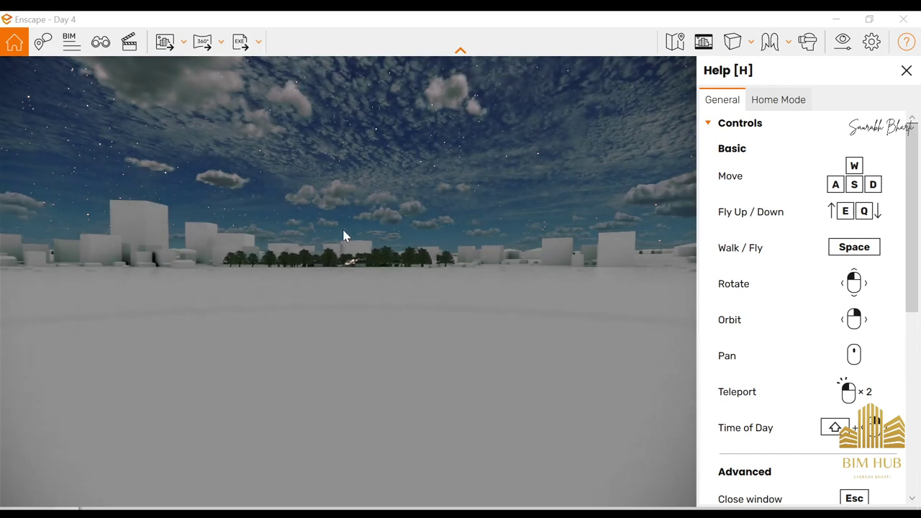
Fly back over the site in Enscape to view the house from above, and switch to walk mode
key(w)
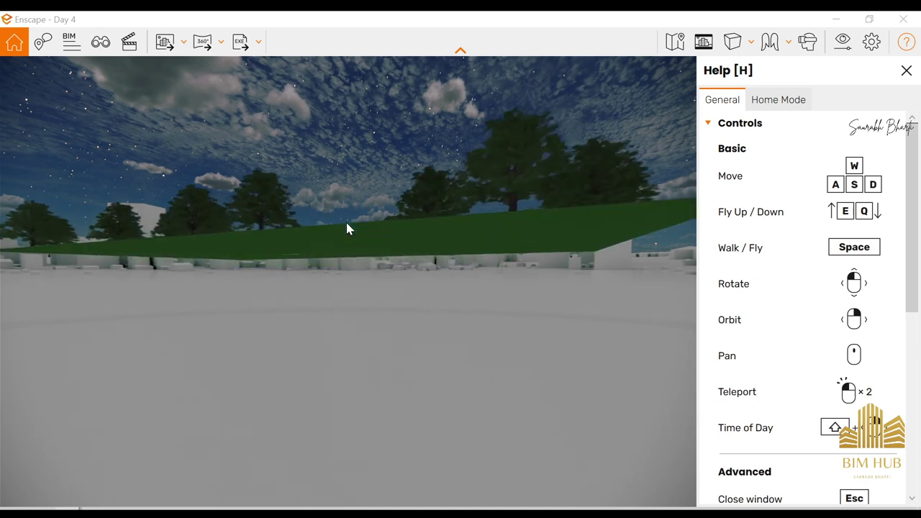
key(e)
drag(365, 412, 366, 456)
key(w)
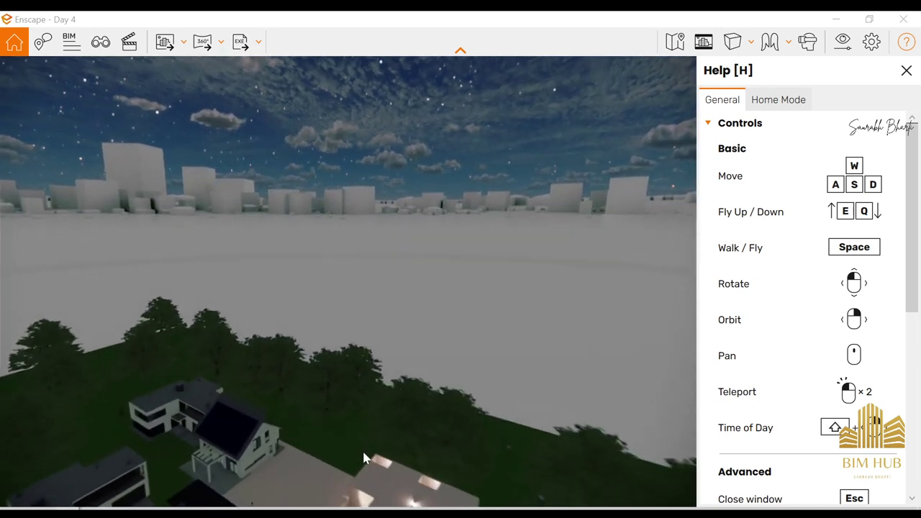
key(space)
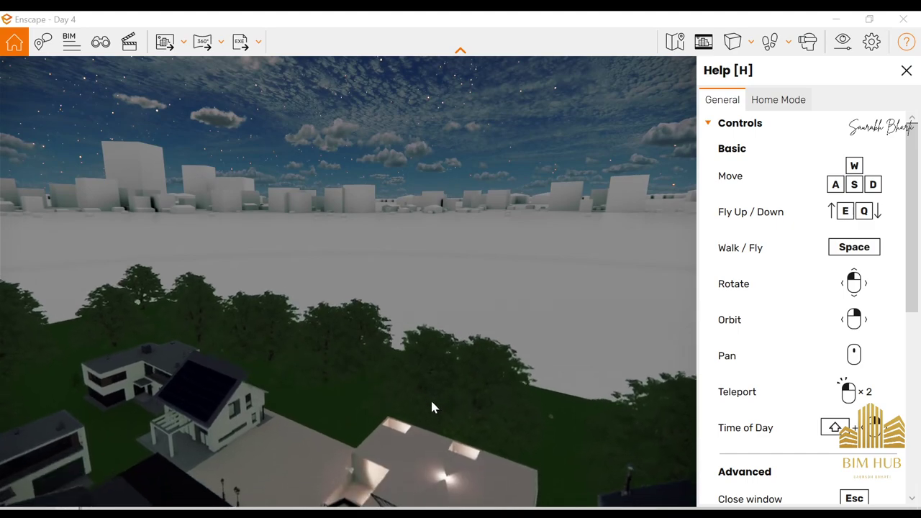
Walk from the lawn through the carport gate into the dining room to examine the doors, table and TV
drag(432, 400, 428, 365)
key(w)
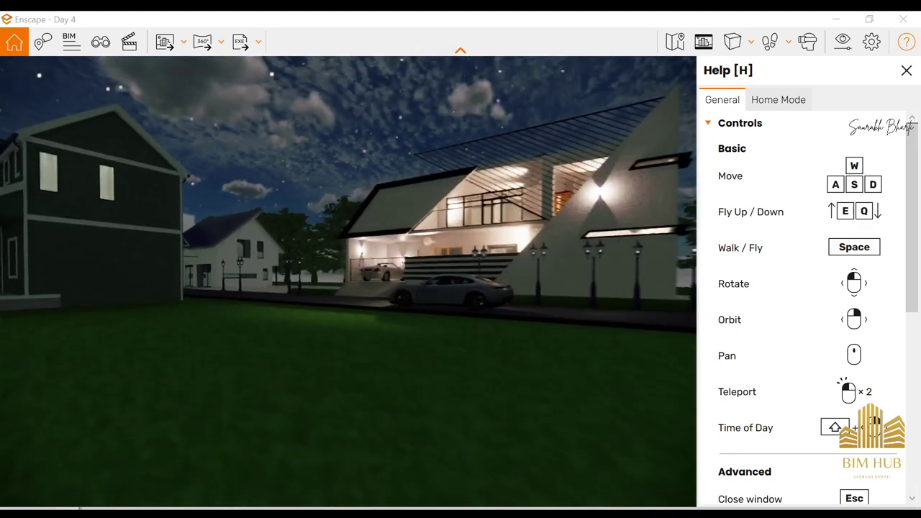
key(w)
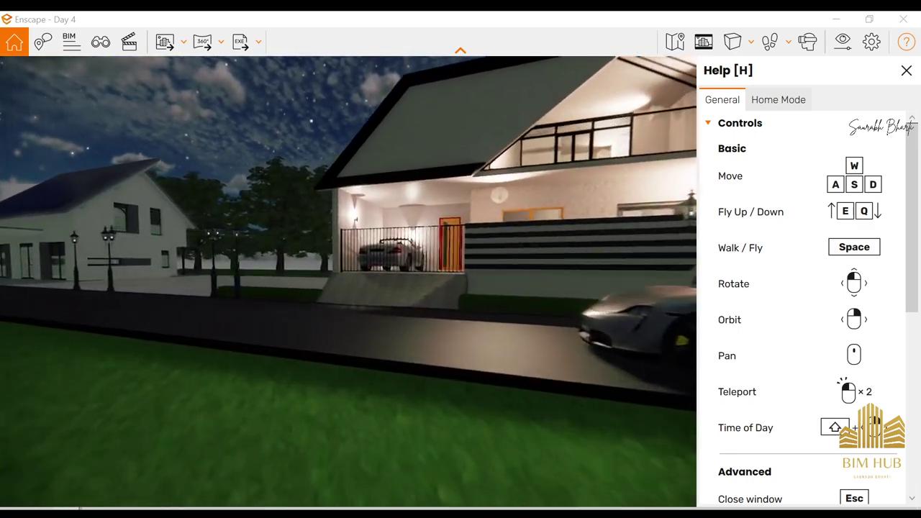
key(w)
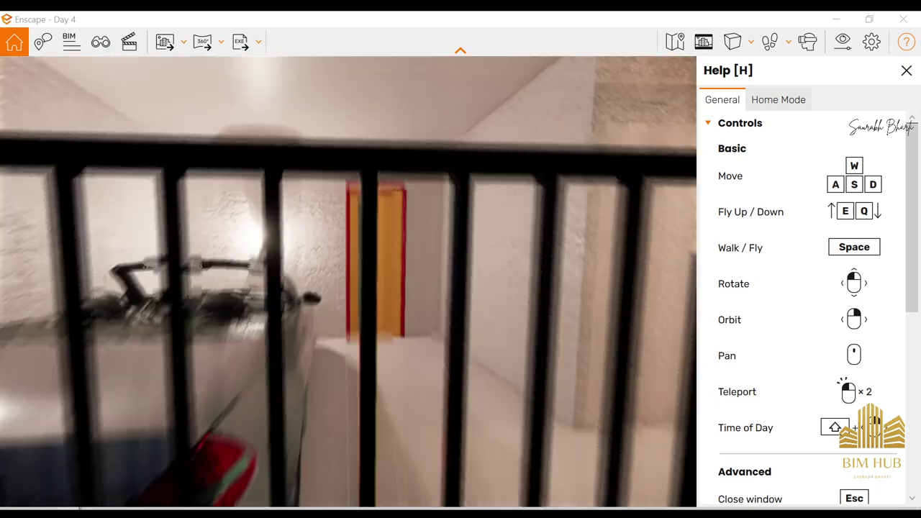
key(w)
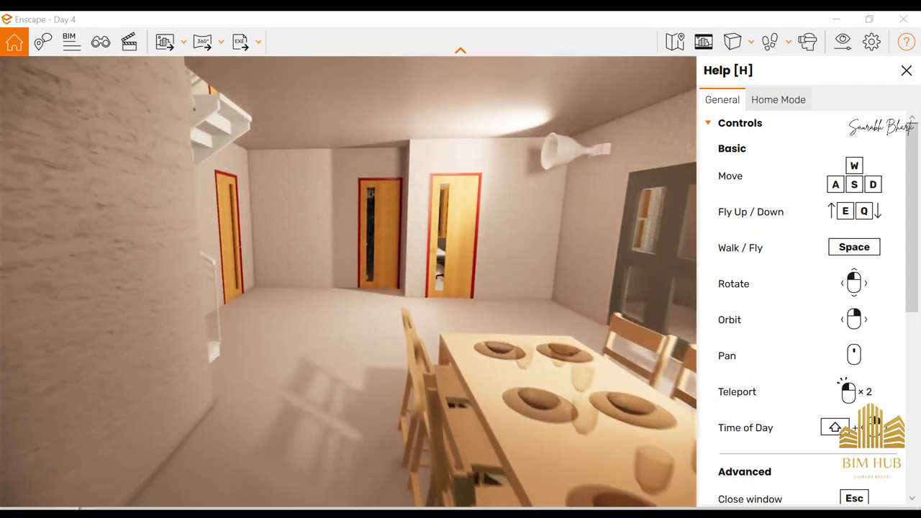
drag(348, 287, 441, 374)
key(a)
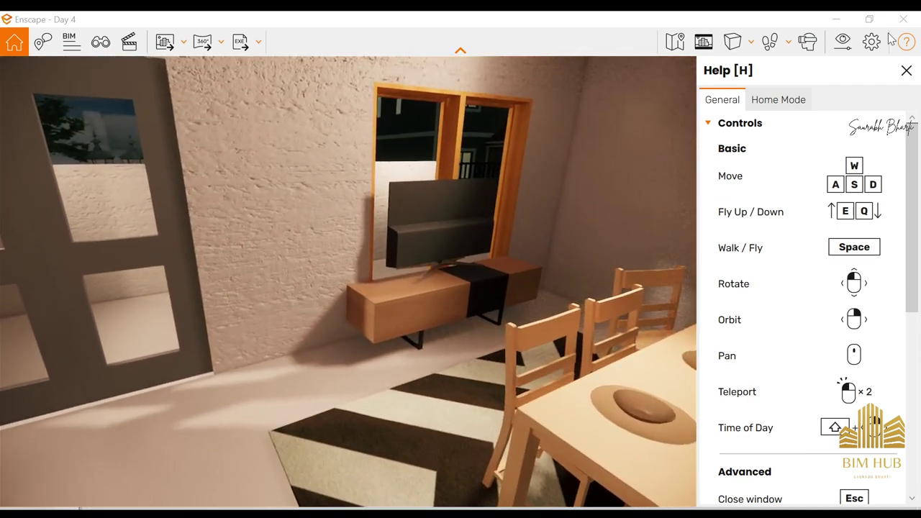
Return to Revit and rotate the TV 01 on its cabinet to face the dining table
click(840, 20)
scroll(665, 349, down, 2)
middle_drag(666, 349, 604, 202)
scroll(416, 453, up, 2)
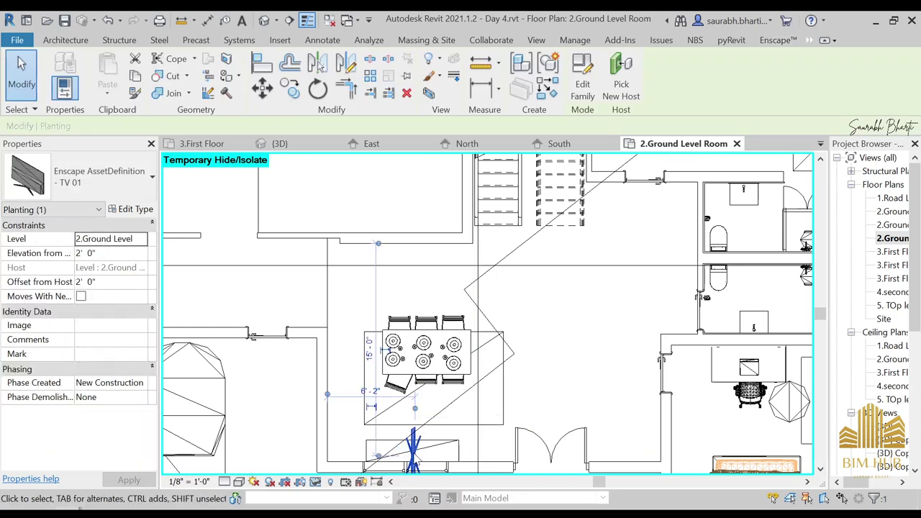
Check the turned TV in Enscape with the visual settings closed
click(79, 509)
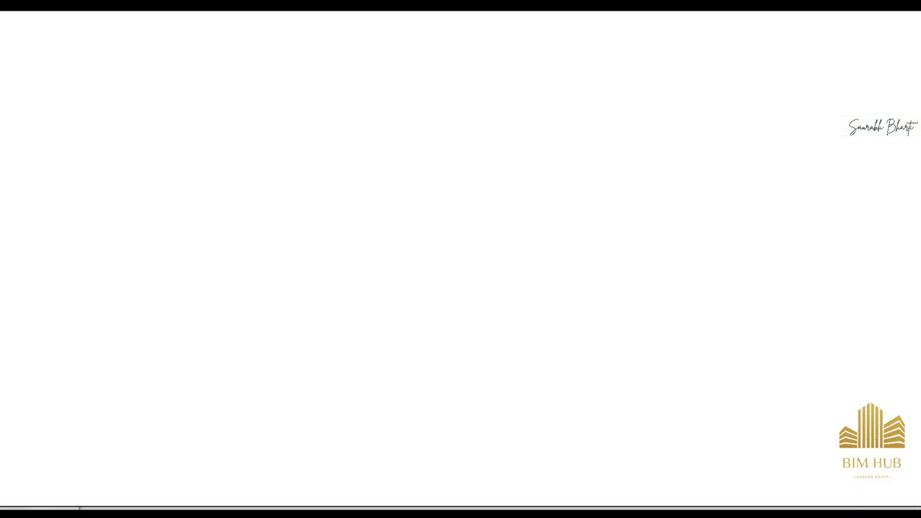
mouse_move(209, 510)
click(245, 431)
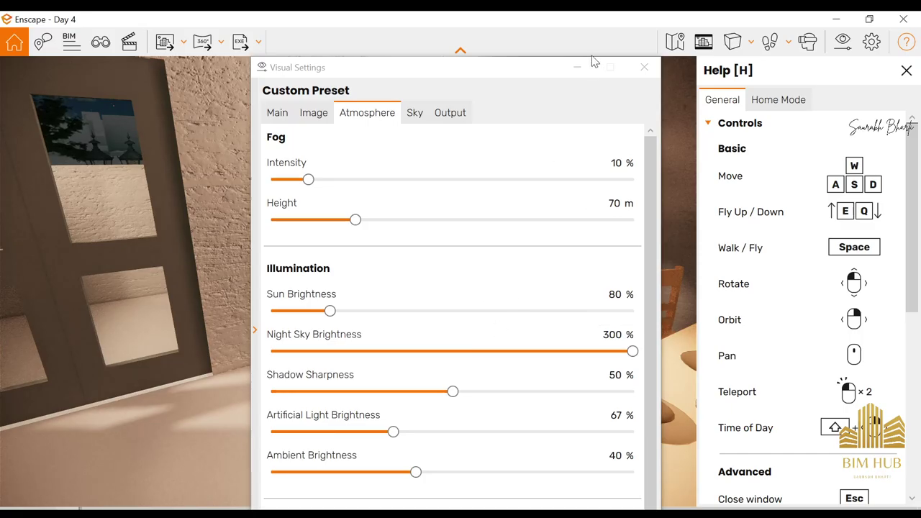
click(644, 67)
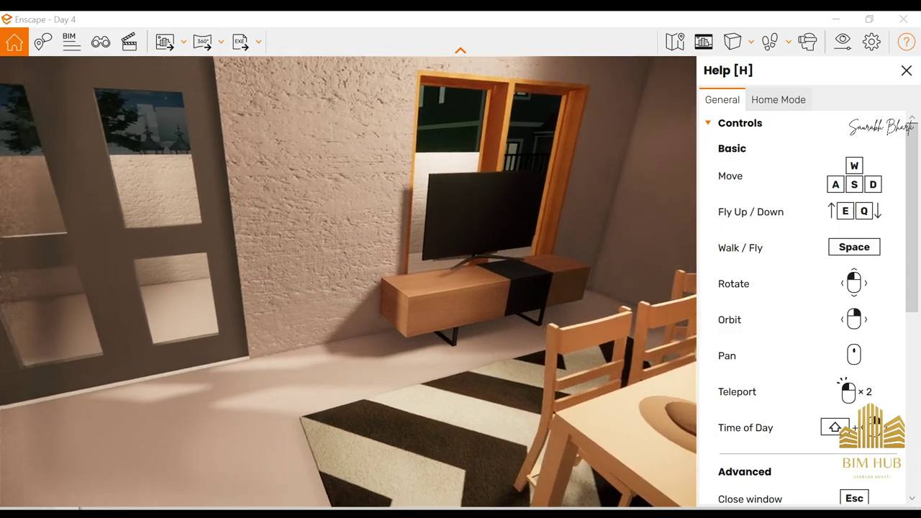
Walk in Enscape from the dining room into the bedroom to examine its furniture, and return to the dining area
key(w)
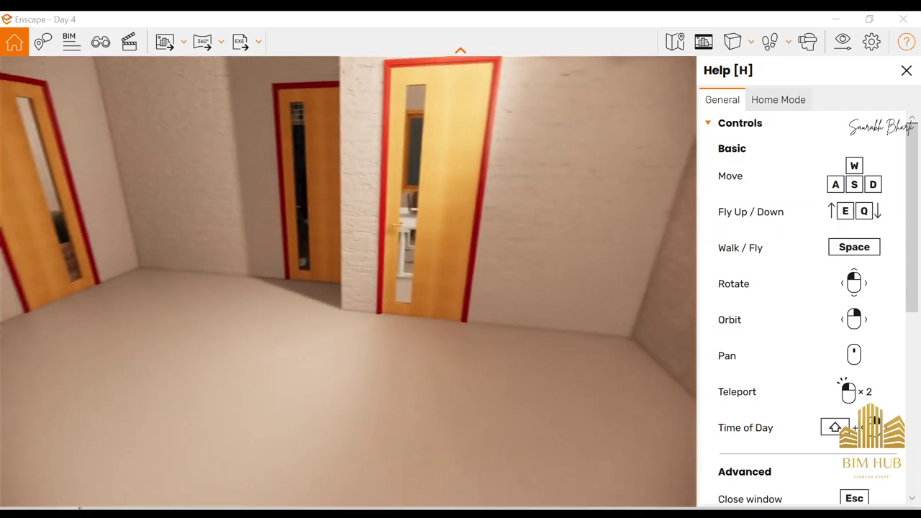
key(w)
key(w)
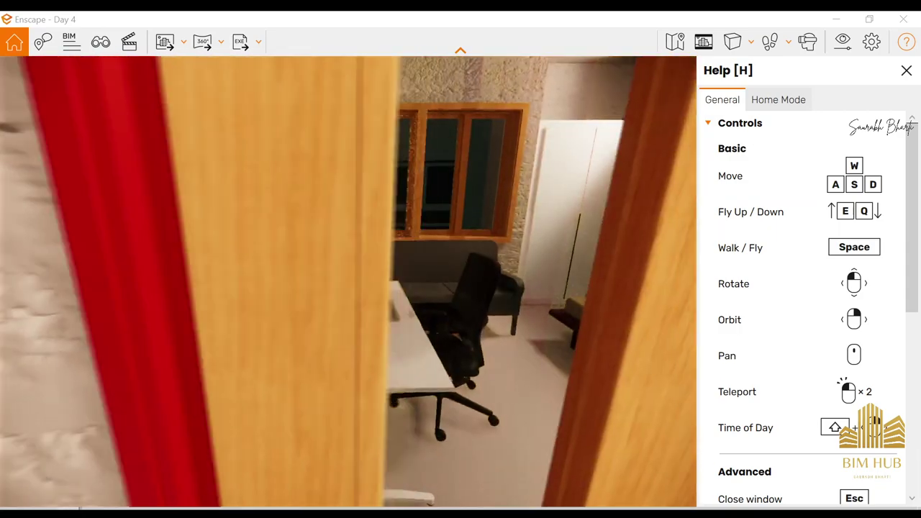
key(Right)
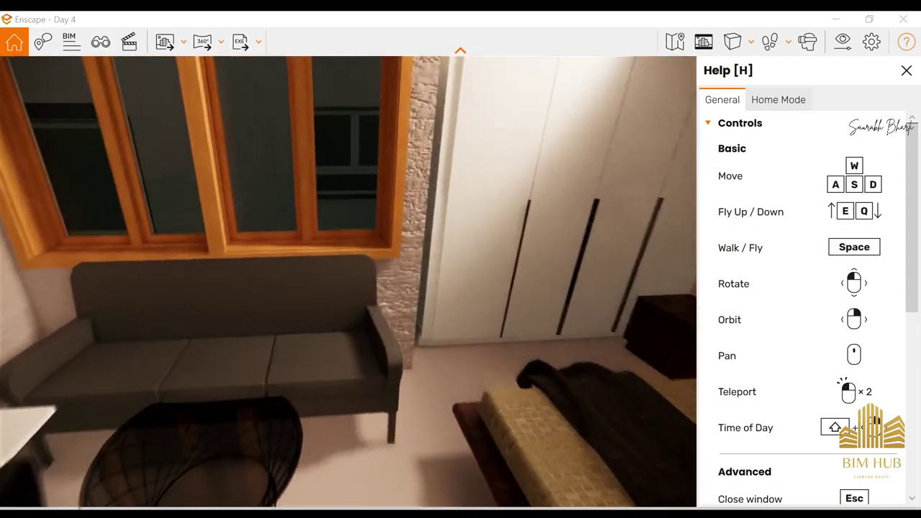
drag(348, 282, 658, 252)
key(w)
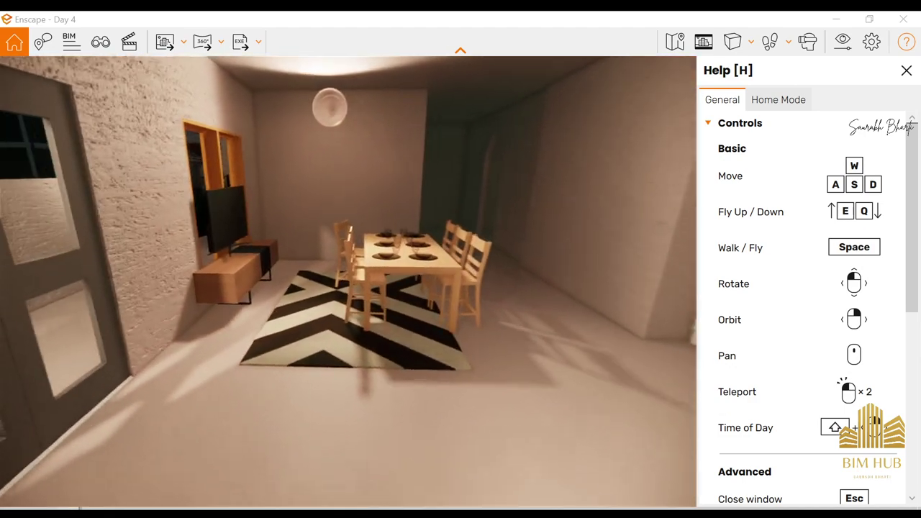
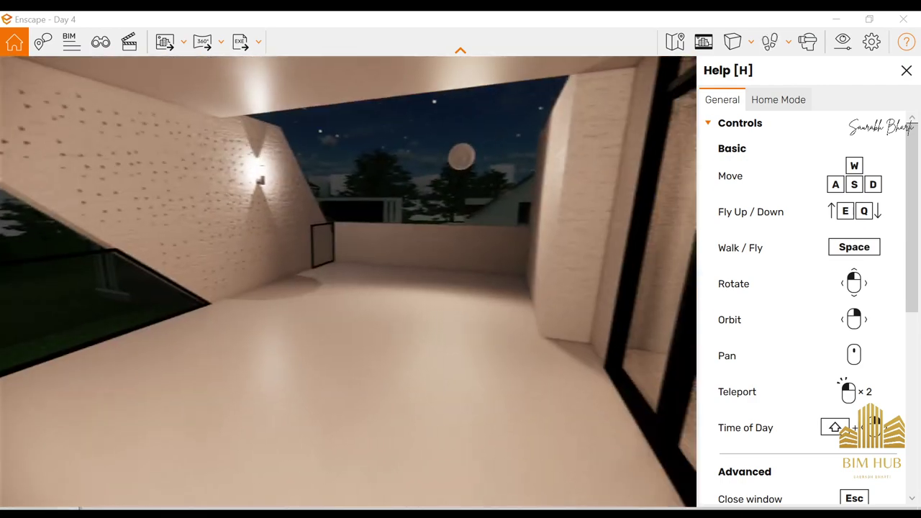
Walk across the upper terrace to the perforated sloping wall to examine the wall lights and railing at night
key(w)
drag(446, 281, 504, 281)
key(w)
drag(375, 281, 202, 280)
key(w)
drag(302, 280, 173, 281)
key(w)
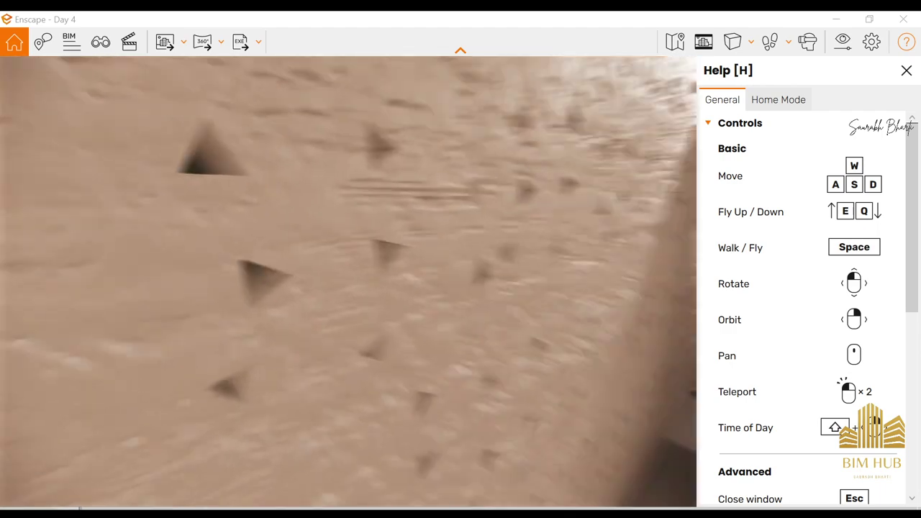
drag(288, 280, 432, 281)
Fly out over the road and examine the lit front facade at night from the lawn
key(space)
key(w)
drag(288, 281, 461, 281)
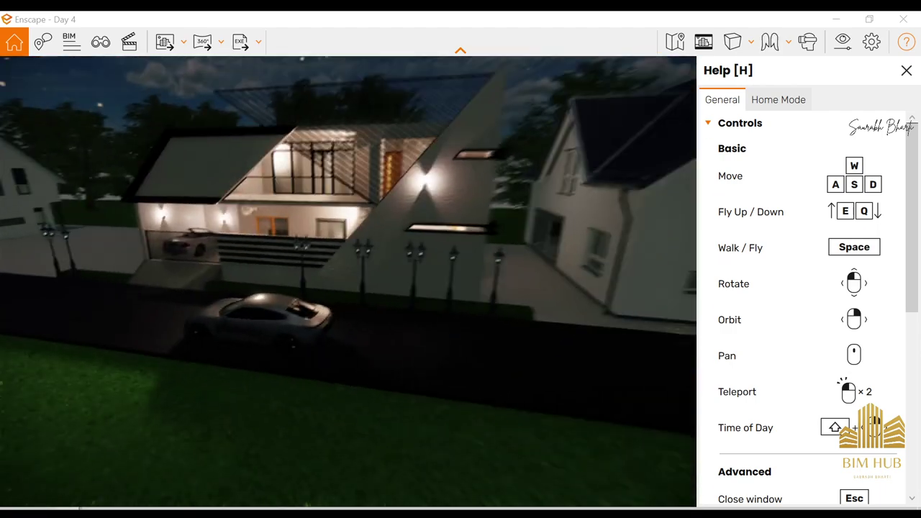
drag(346, 281, 288, 209)
key(w)
key(space)
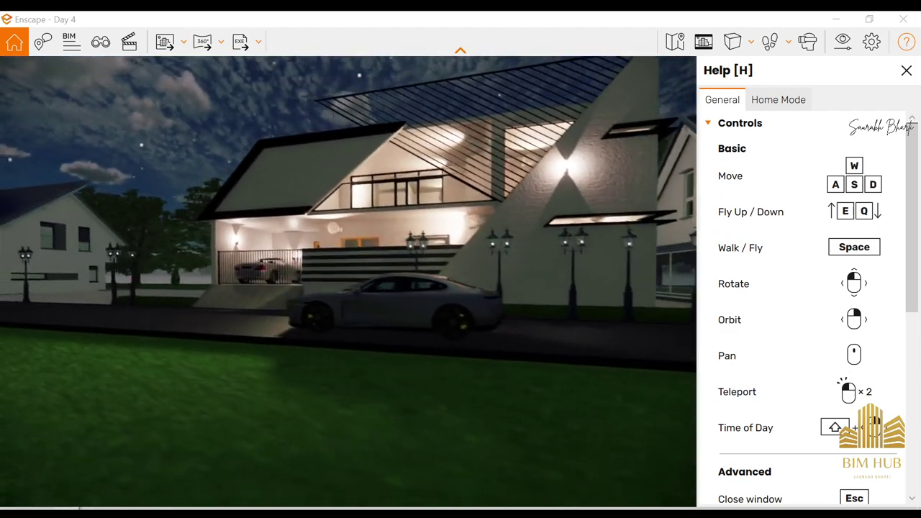
key(w)
drag(345, 281, 418, 216)
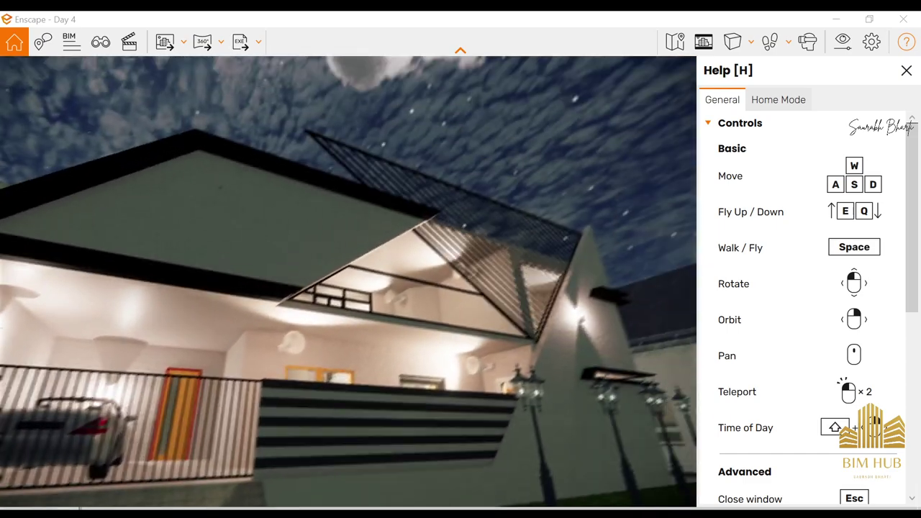
key(s)
drag(392, 173, 372, 230)
Change the time of day to about 14:12 and frame the house front with the parked car
shift+right_drag(372, 231, 309, 230)
key(u)
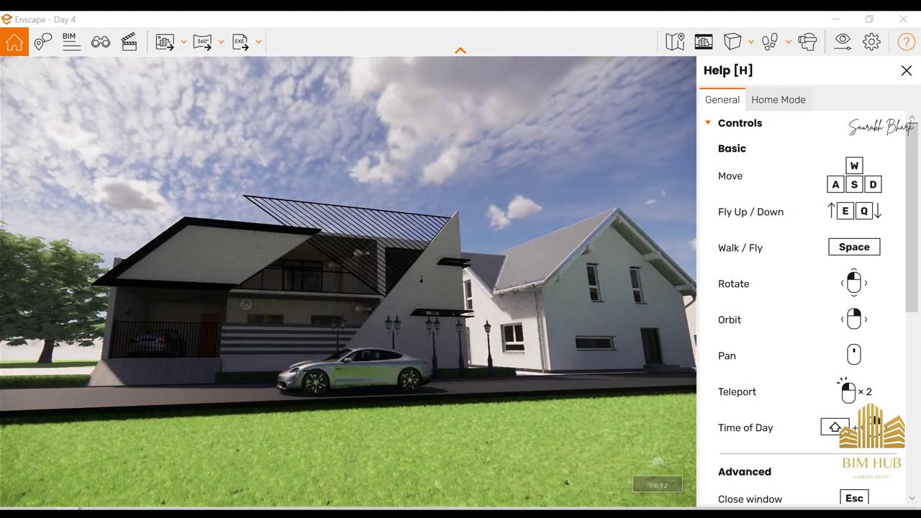
key(w)
mouse_move(429, 257)
mouse_down()
mouse_move(347, 235)
mouse_move(416, 256)
mouse_up()
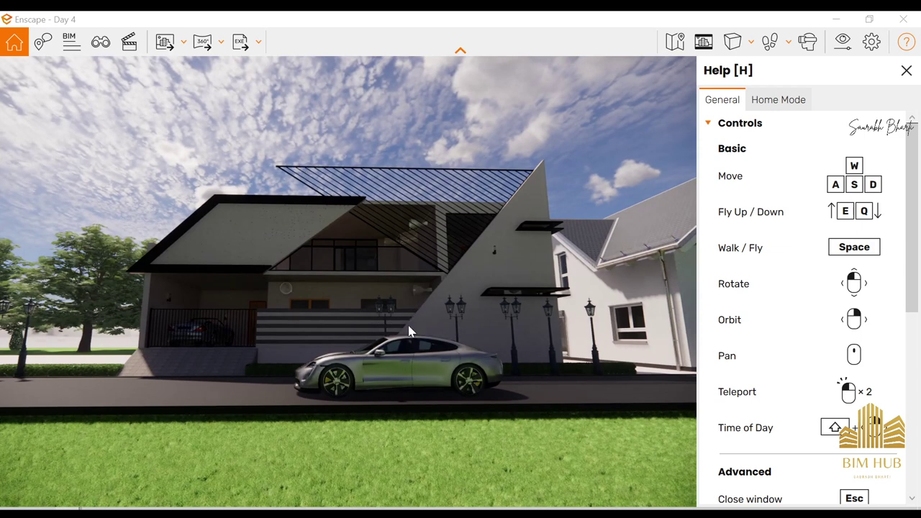
Find the time-of-day controls in the help, try the night lighting, and return the facade to daylight
scroll(833, 357, down, 3)
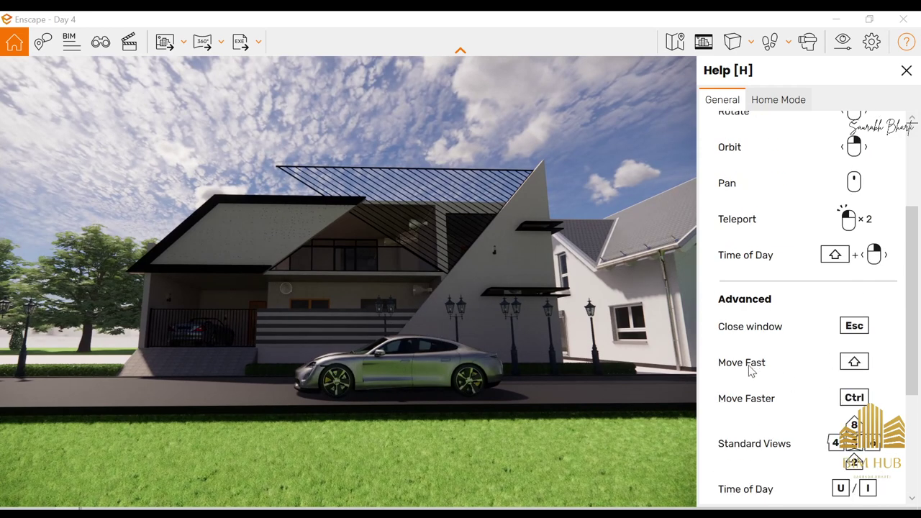
scroll(752, 369, down, 2)
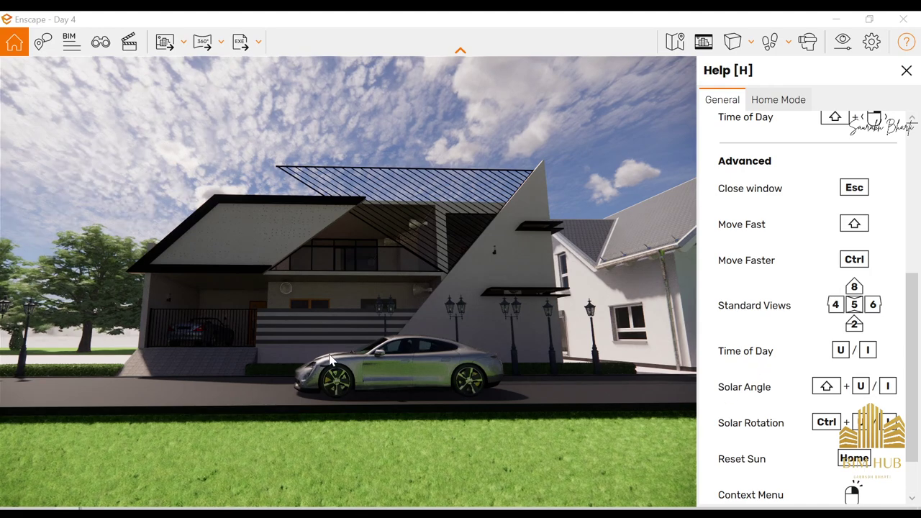
key(i)
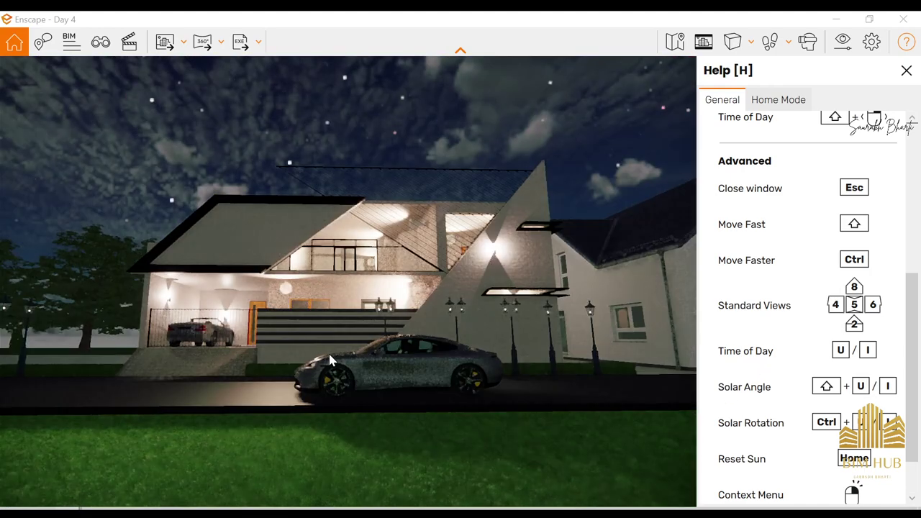
key(u)
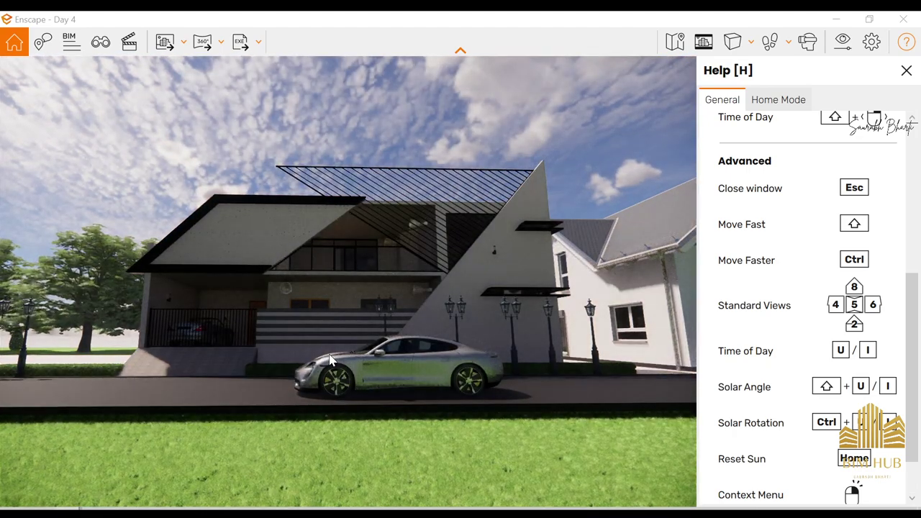
key(u)
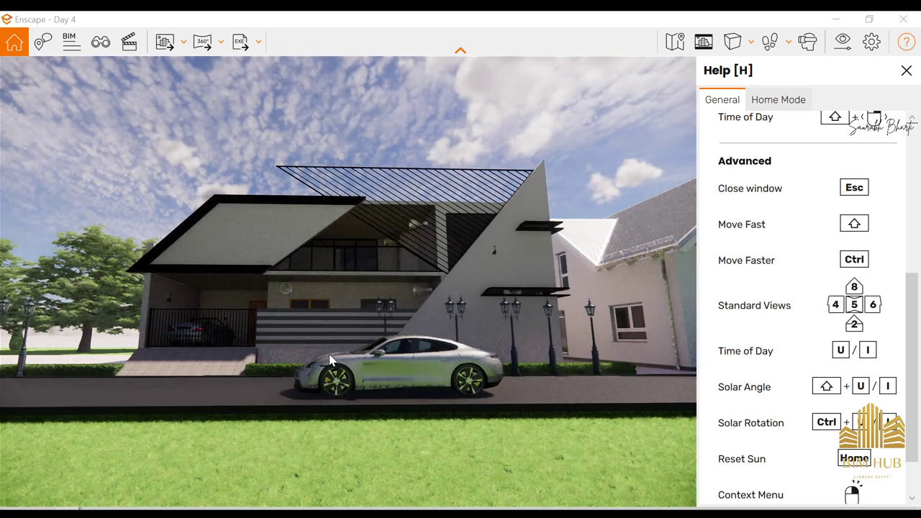
drag(287, 346, 265, 346)
key(w)
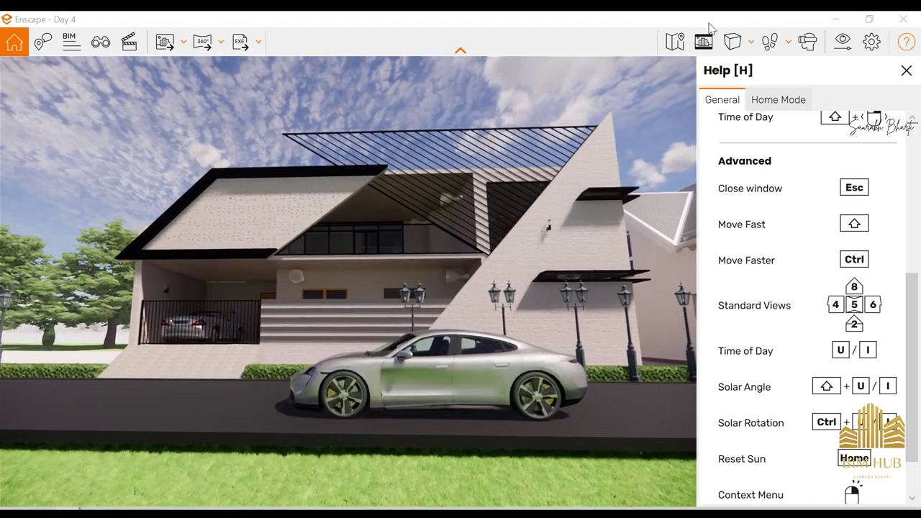
Close the empty browser window and return to the Enscape view with the visual settings minimised
click(847, 18)
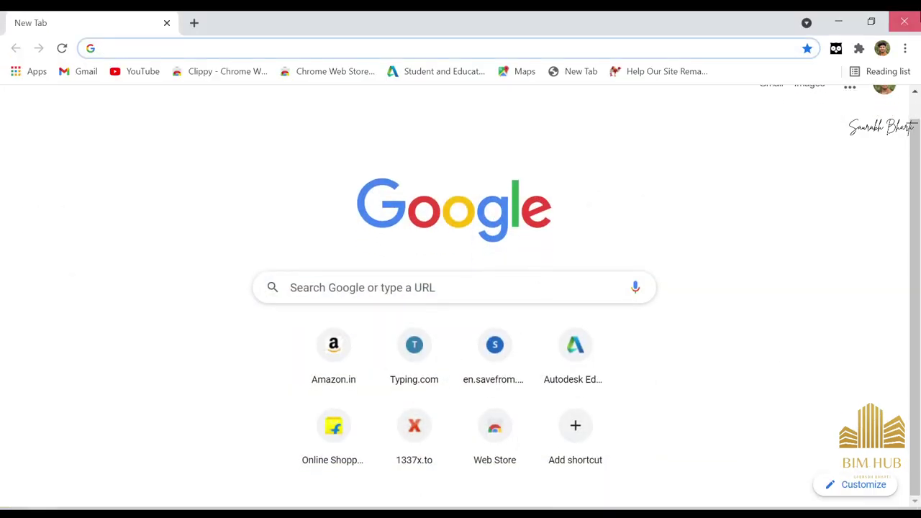
click(901, 21)
scroll(467, 396, down, 5)
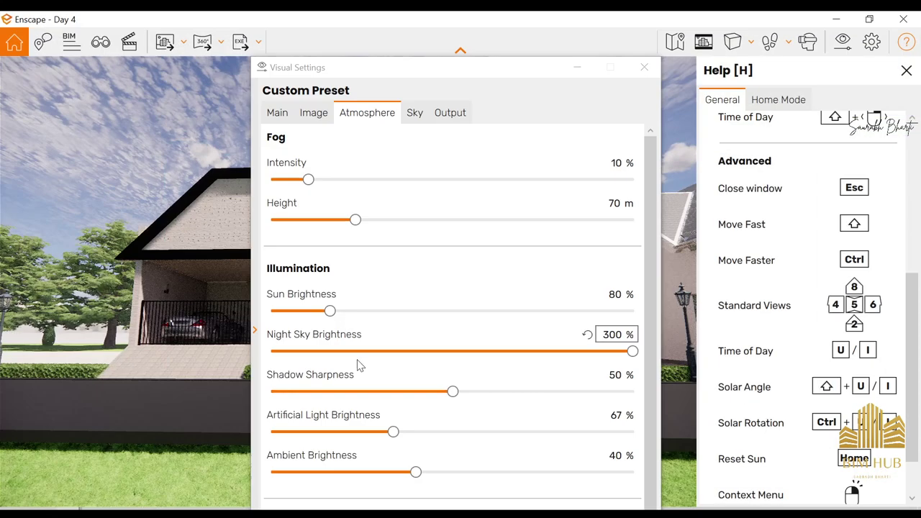
click(580, 67)
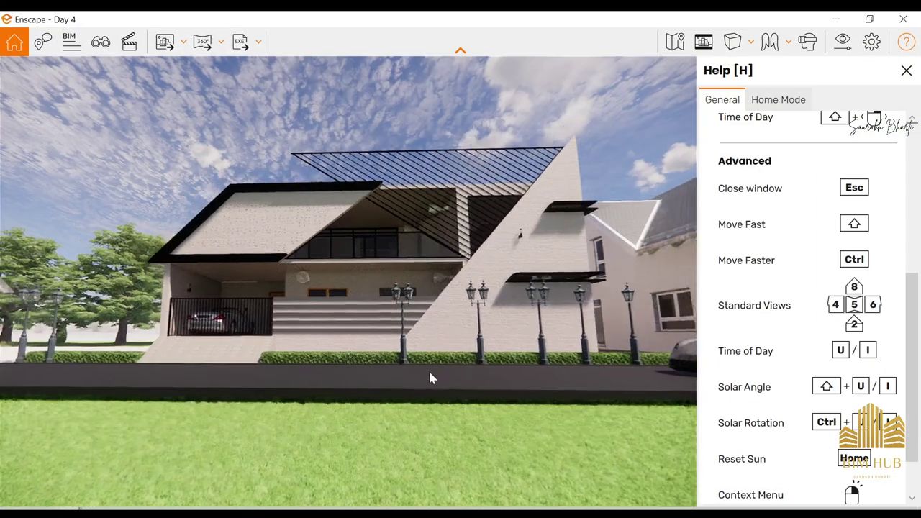
Frame the front facade from the lawn without the car in view and fine-tune the daytime sun
key(w)
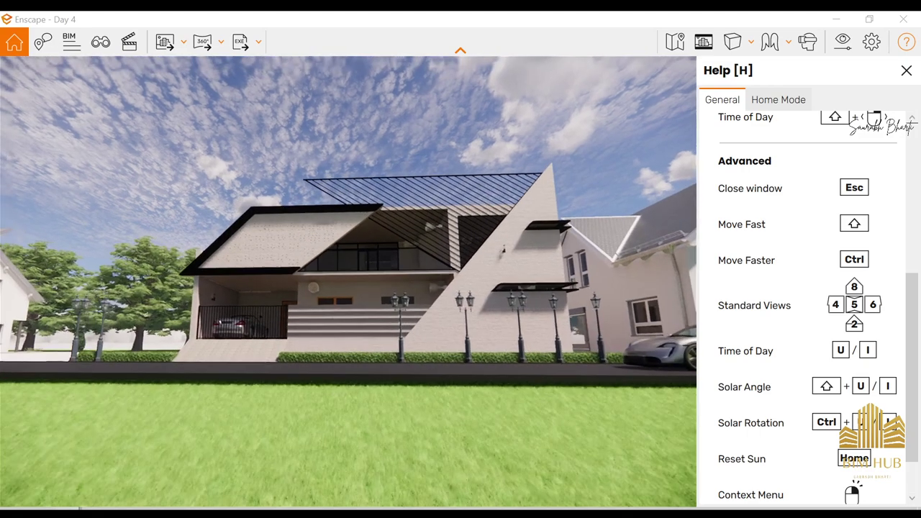
key(s)
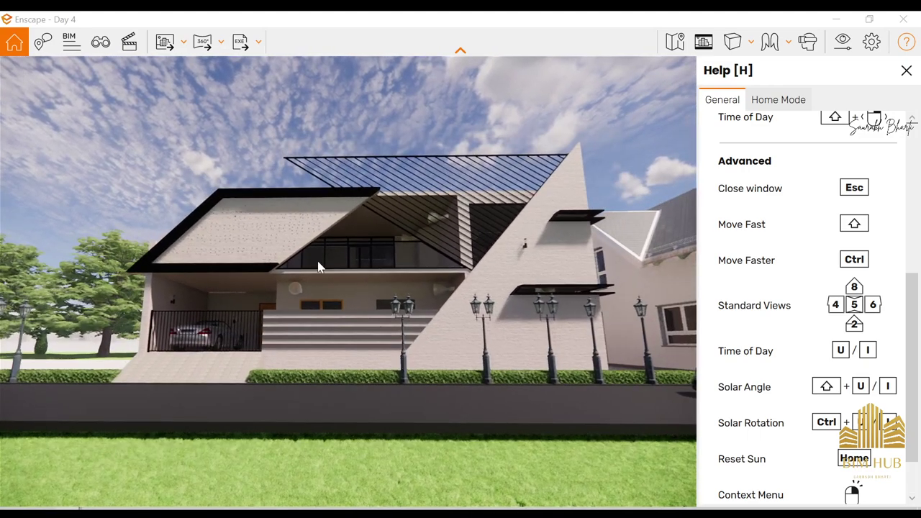
key(w)
key(u)
key(i)
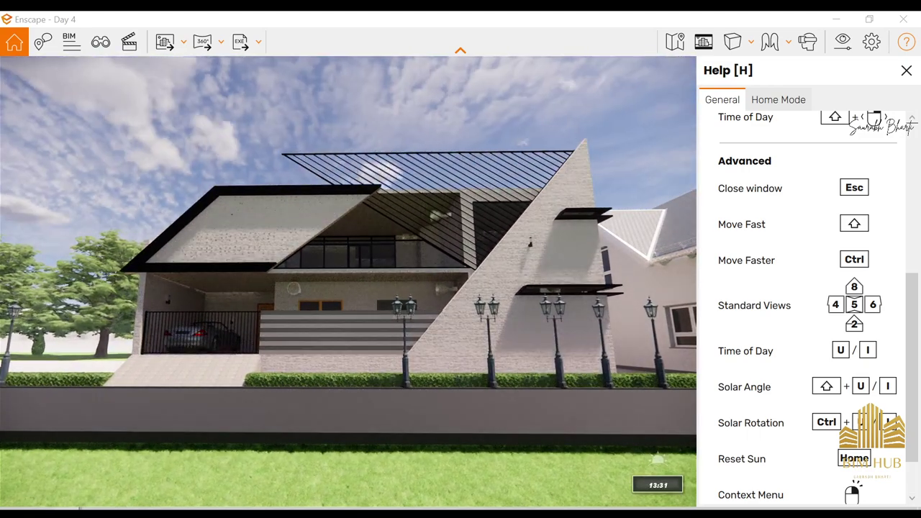
scroll(347, 299, up, 3)
scroll(346, 299, down, 3)
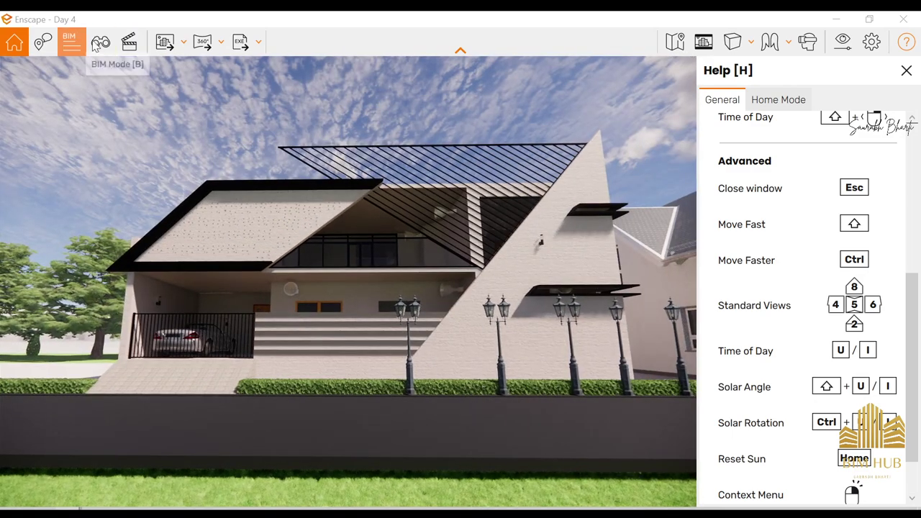
click(164, 44)
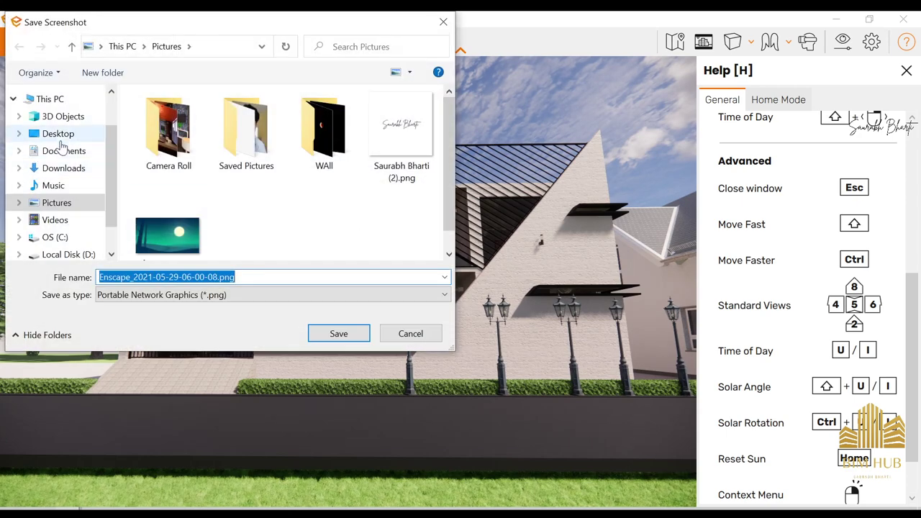
click(58, 134)
click(339, 335)
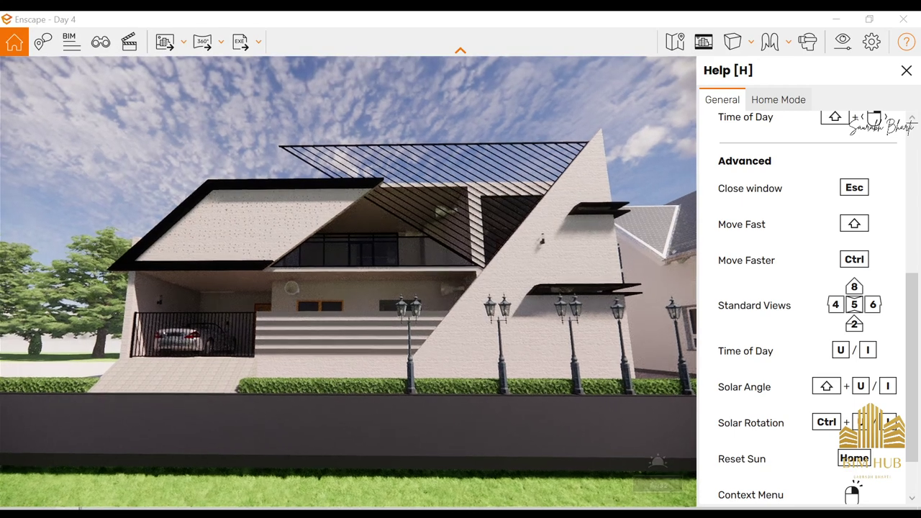
Fly through the carport and living area into the tiled bathroom to examine its shower and basin in daylight
key(w)
key(w)
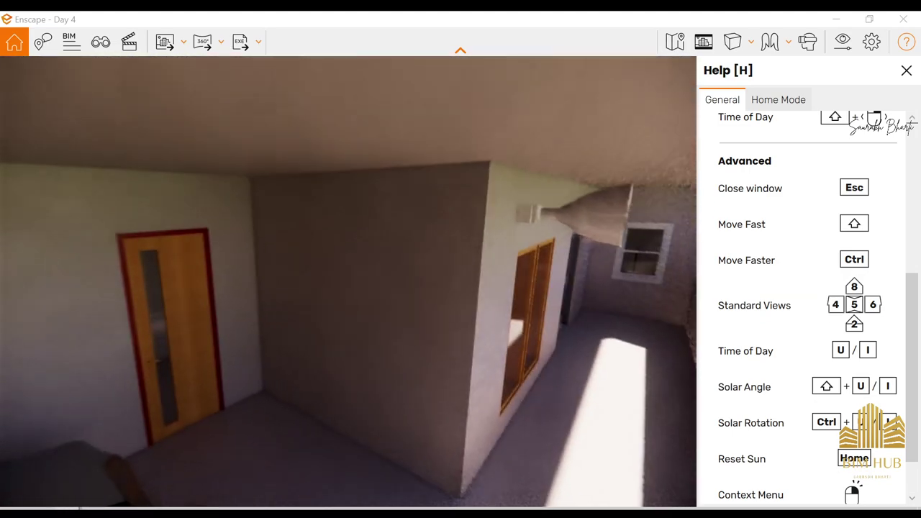
key(w)
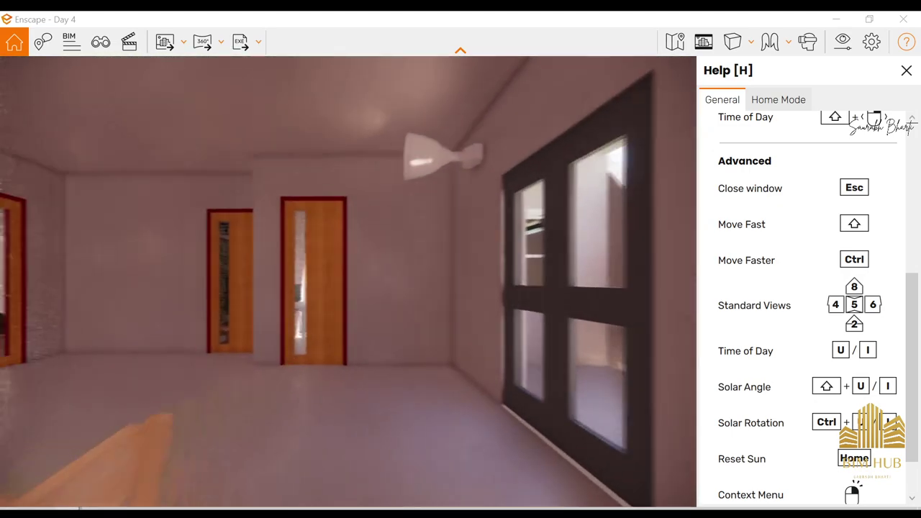
key(w)
key(s)
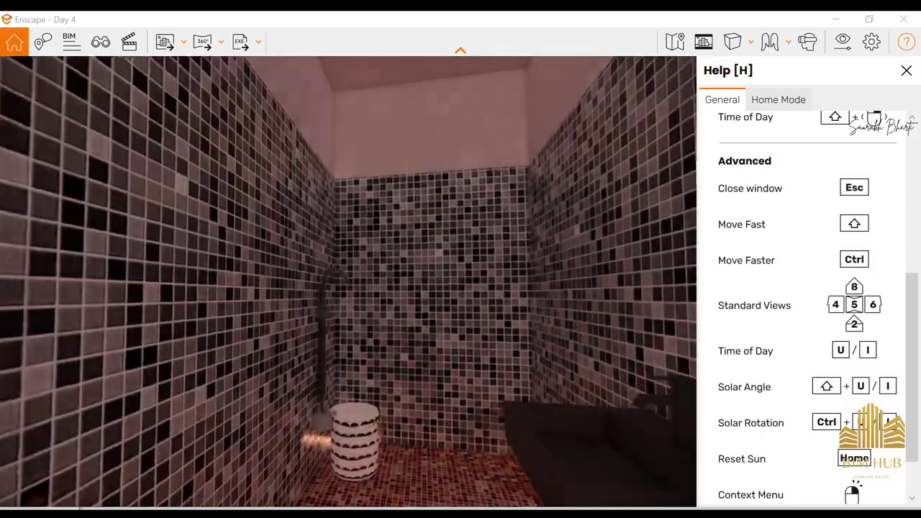
key(space)
key(s)
key(w)
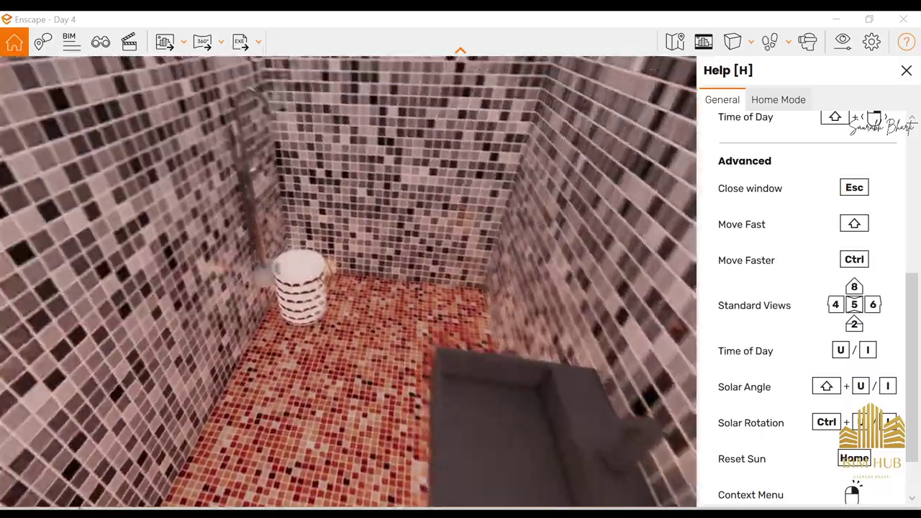
key(d)
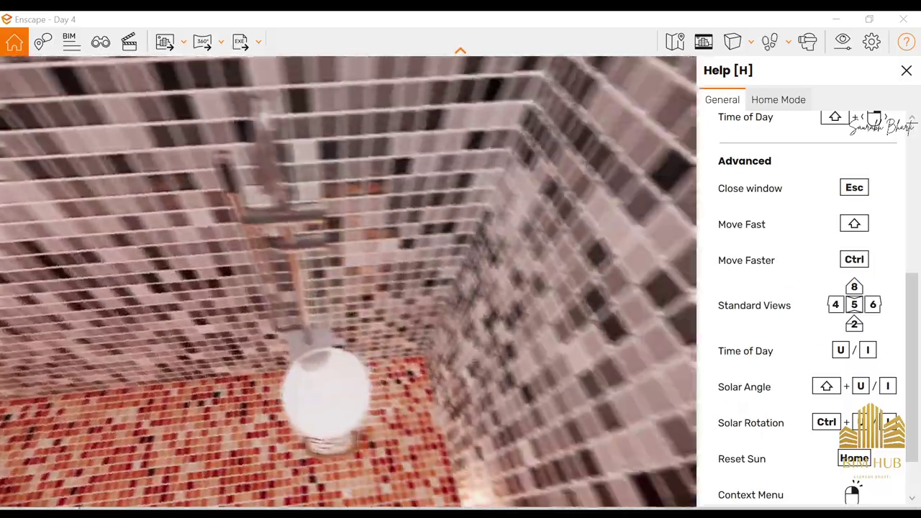
Go through the wooden door with glass strips to examine the mosaic-tiled bathroom's shower, toilet and dark basin
drag(348, 282, 137, 180)
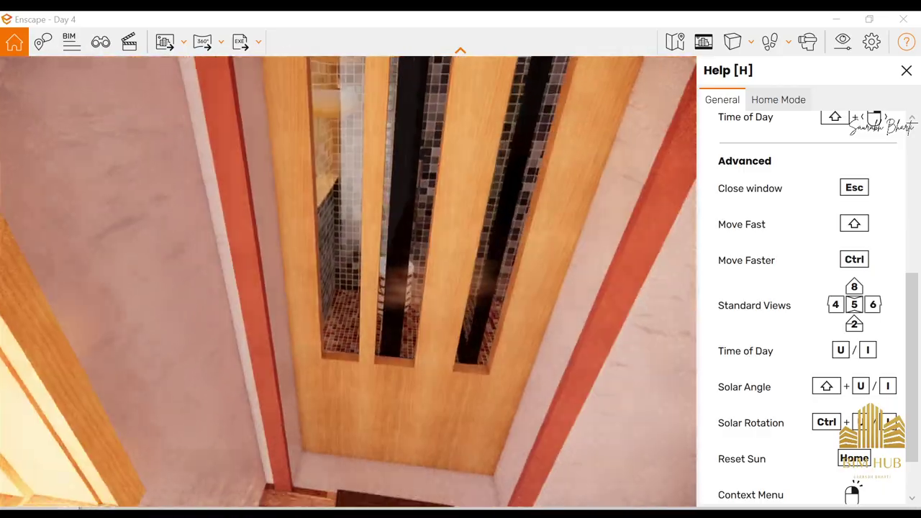
key(w)
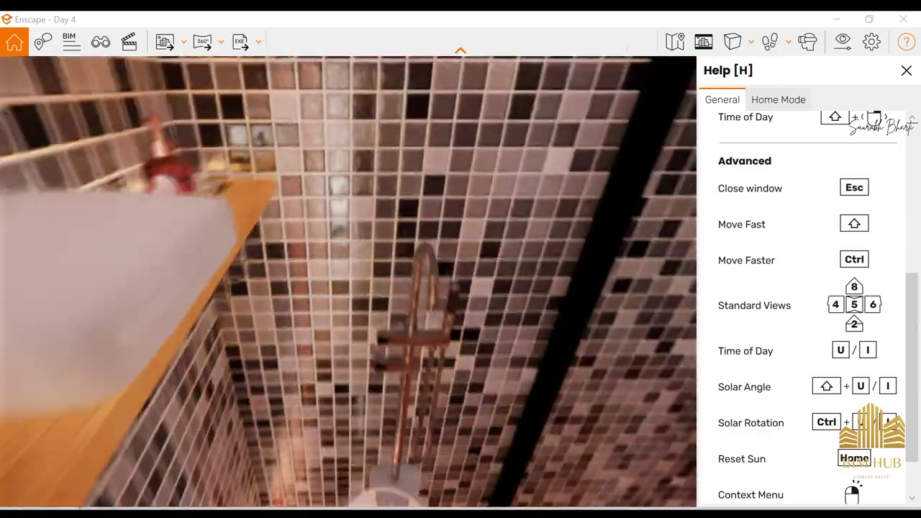
key(d)
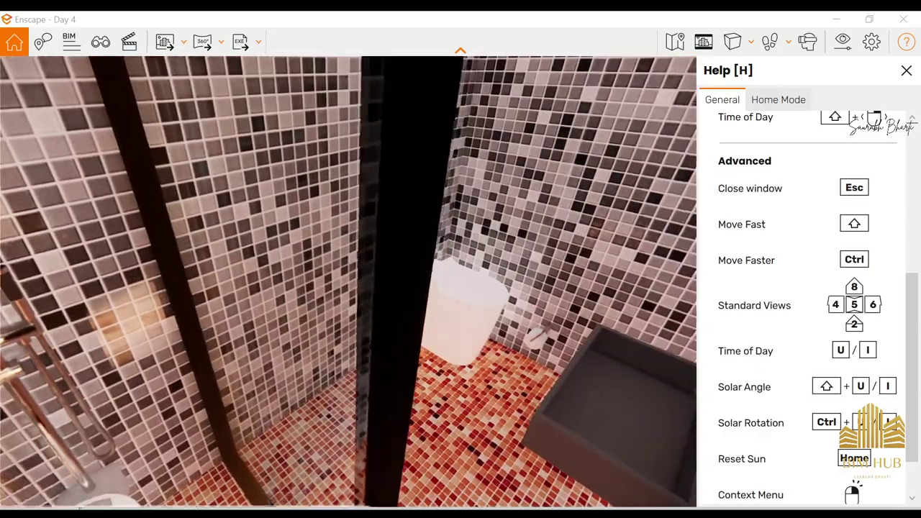
key(w)
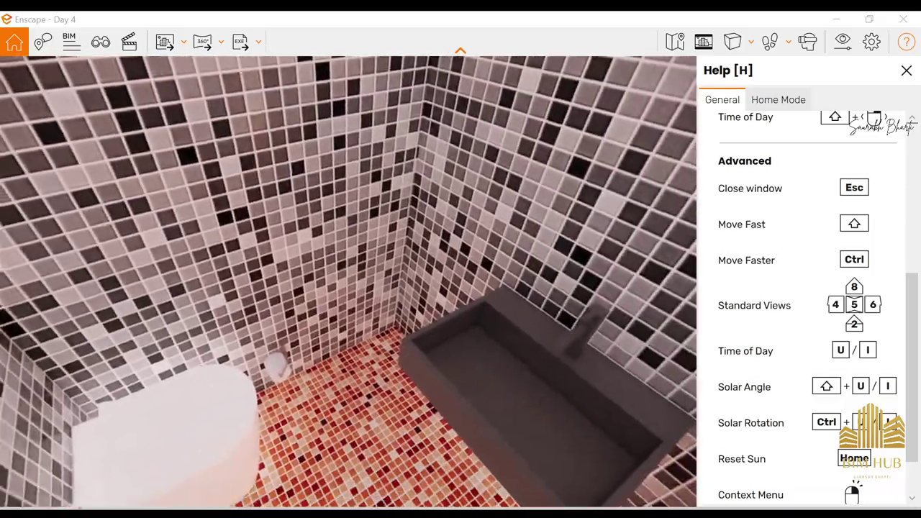
Look from the dark basin to the glass-strip wooden door, and return to the ground level plan in Revit
key(d)
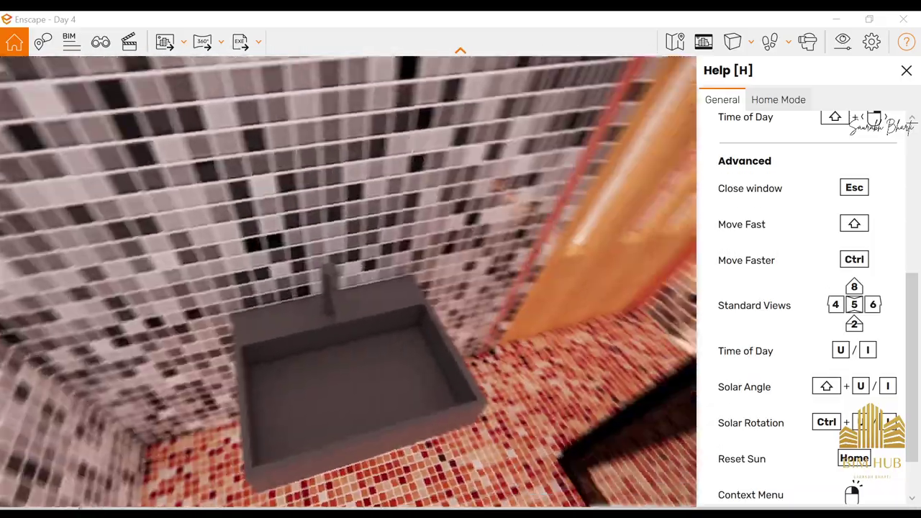
key(w)
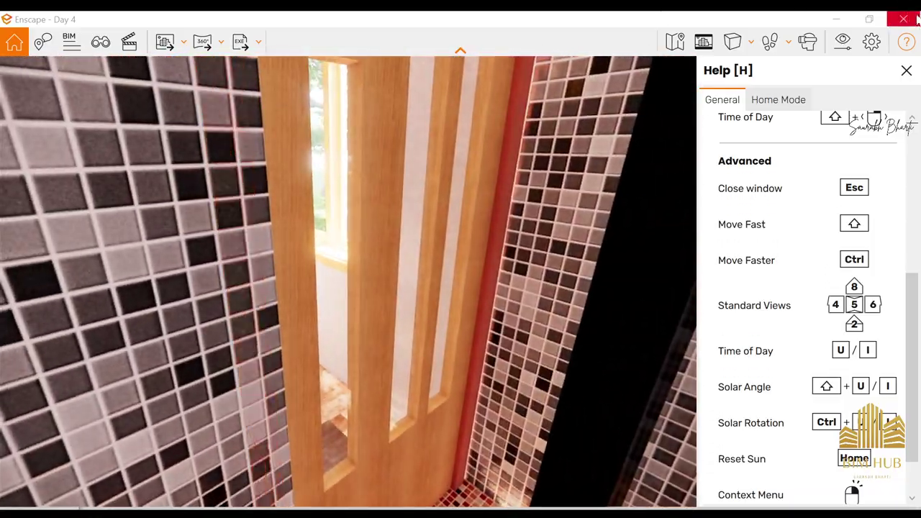
click(837, 19)
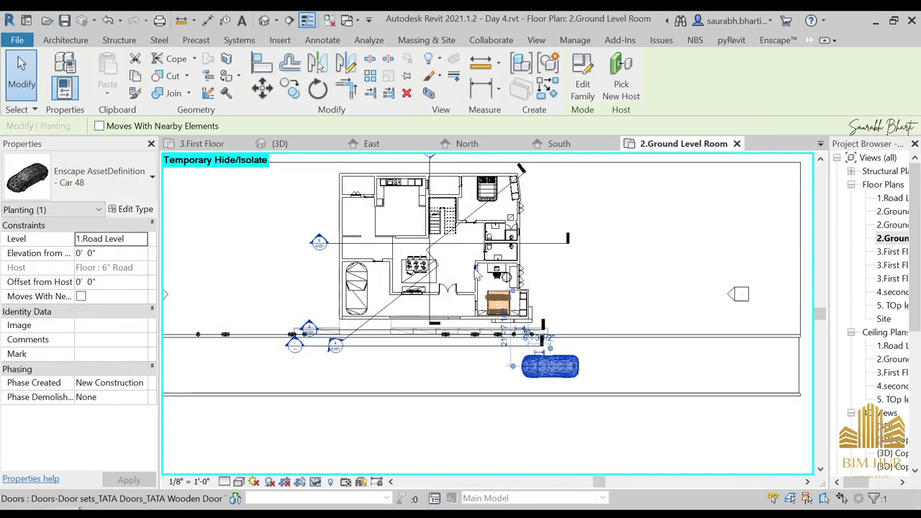
Examine the wall opening and floor beside the double doors of the upper bathroom in the plan
scroll(476, 270, up, 5)
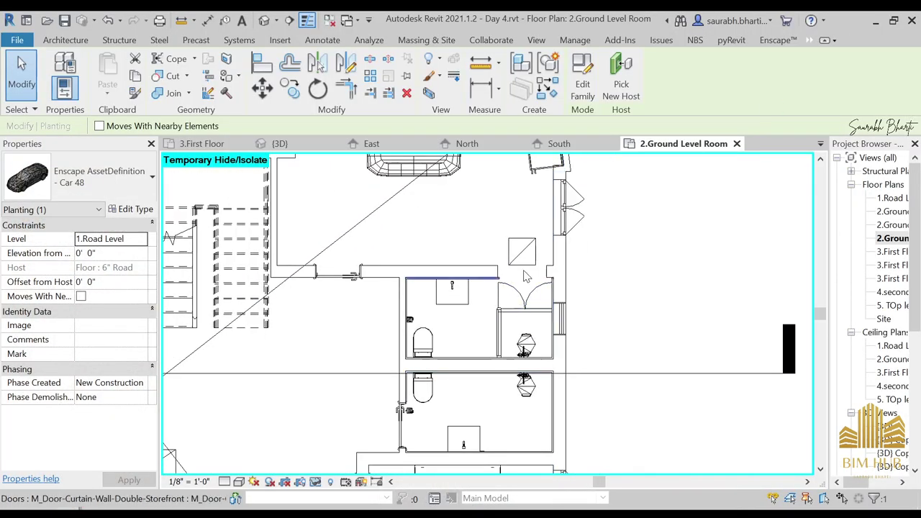
scroll(524, 274, up, 3)
click(522, 275)
scroll(519, 278, up, 2)
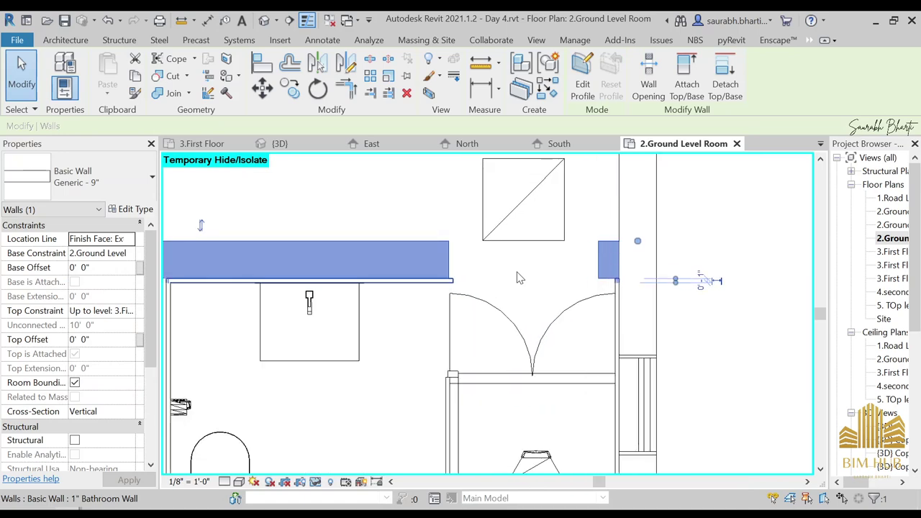
click(518, 275)
scroll(517, 272, down, 4)
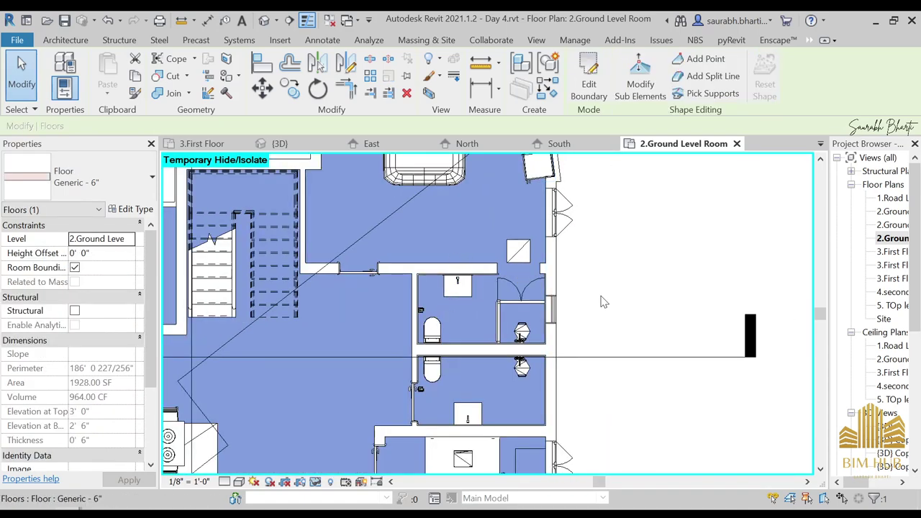
key(Escape)
scroll(353, 338, down, 6)
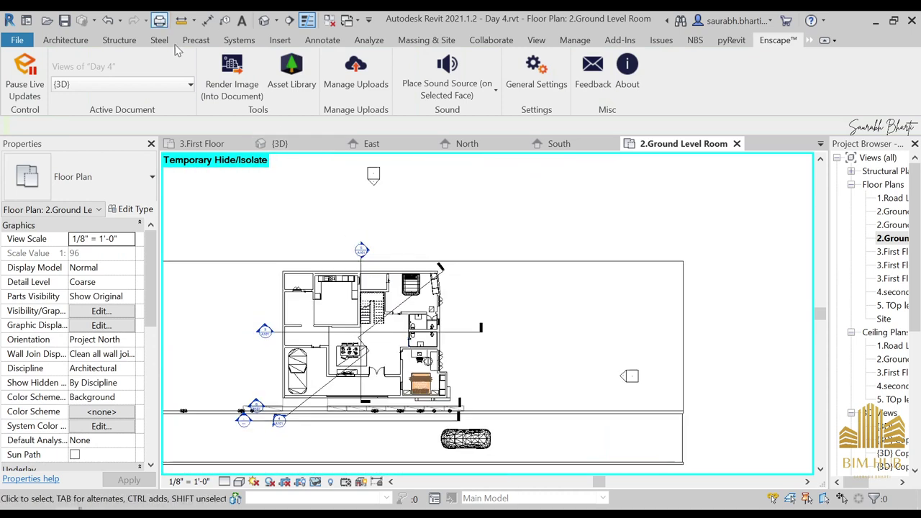
Open the U-shaped assembled staircase in the ground level plan for stair editing
scroll(358, 324, up, 5)
click(392, 232)
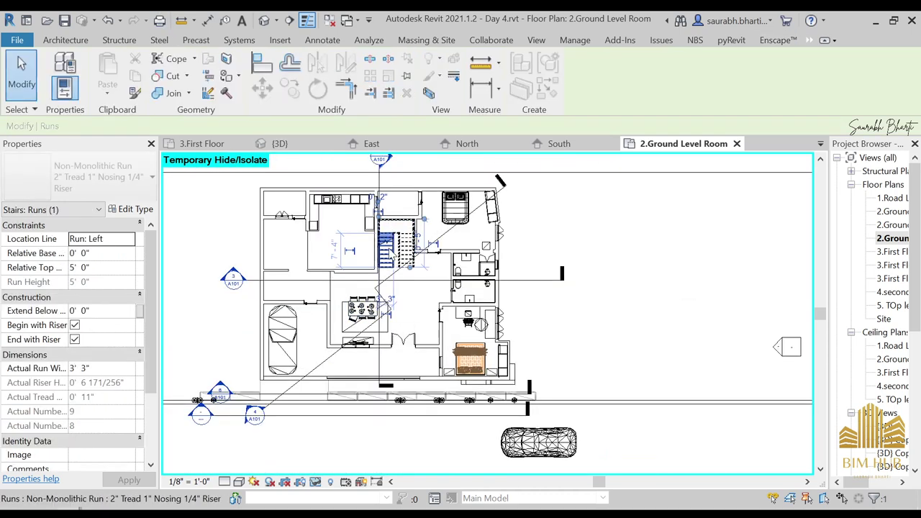
scroll(400, 258, up, 1)
key(Escape)
click(421, 221)
key(Escape)
scroll(418, 222, up, 3)
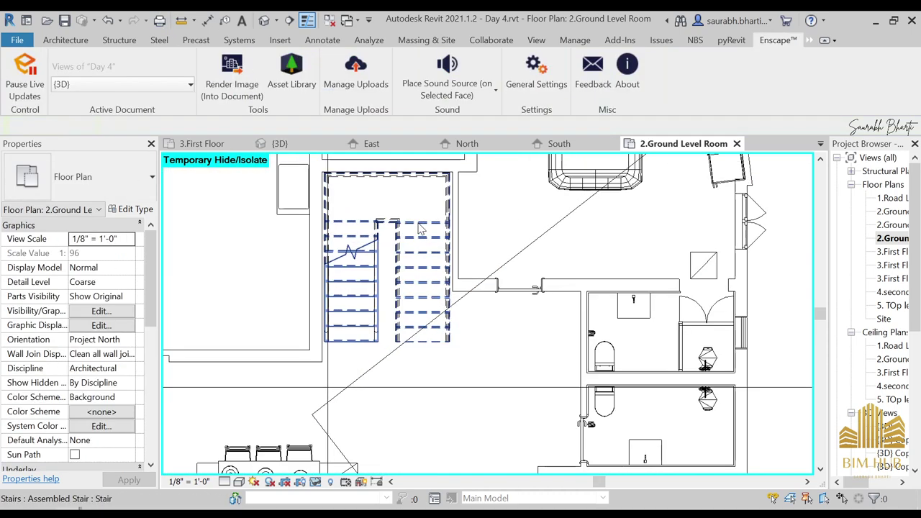
click(418, 221)
click(582, 72)
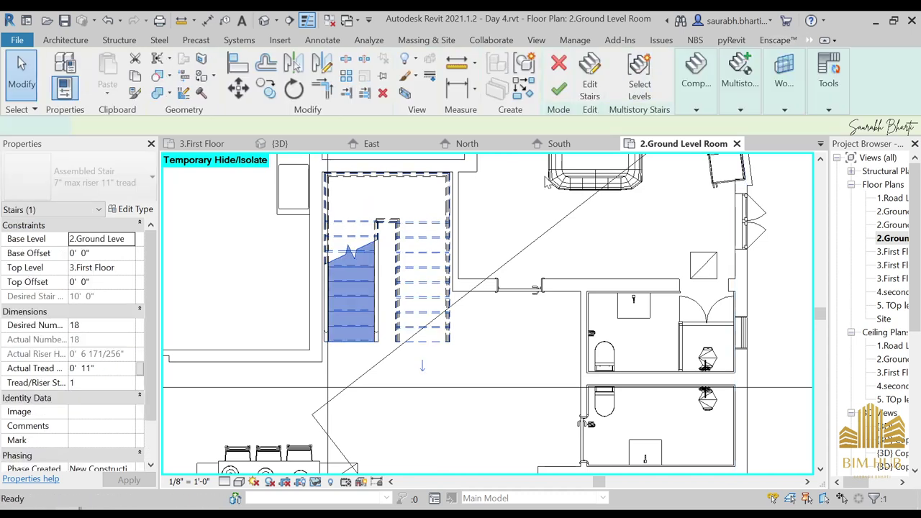
click(370, 213)
Set the tread material of the staircase's non-monolithic run type to Wood - Stained
click(358, 264)
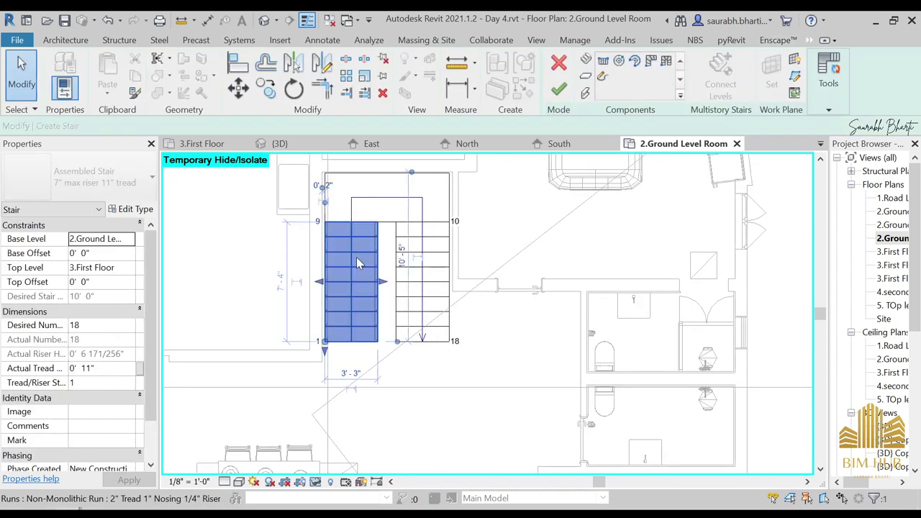
click(132, 209)
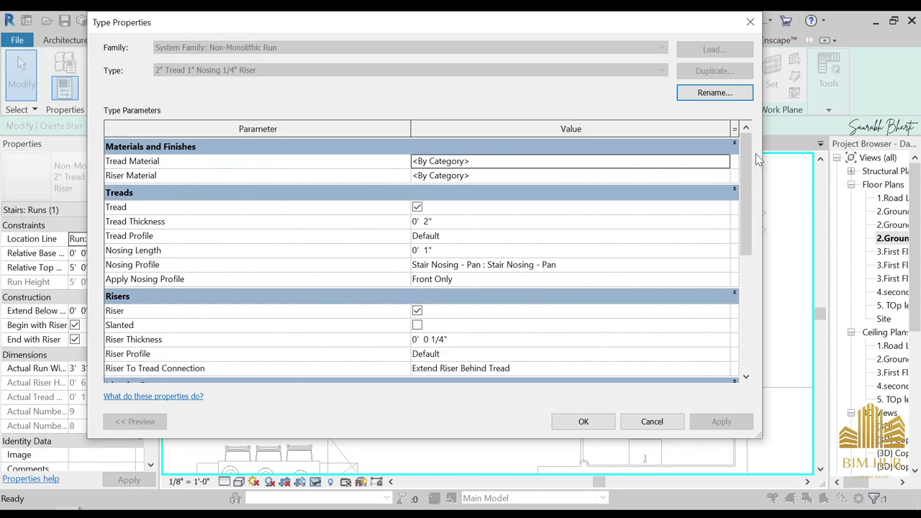
click(724, 162)
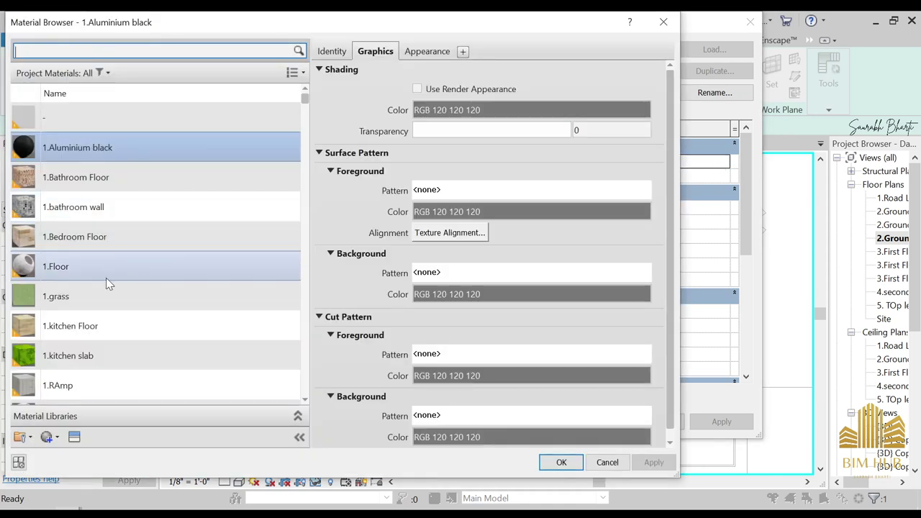
scroll(101, 357, down, 10)
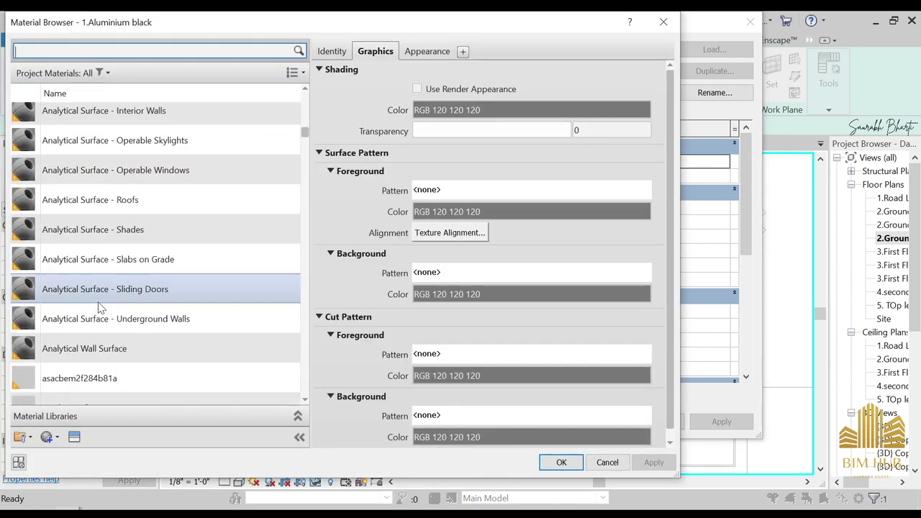
drag(304, 122, 303, 422)
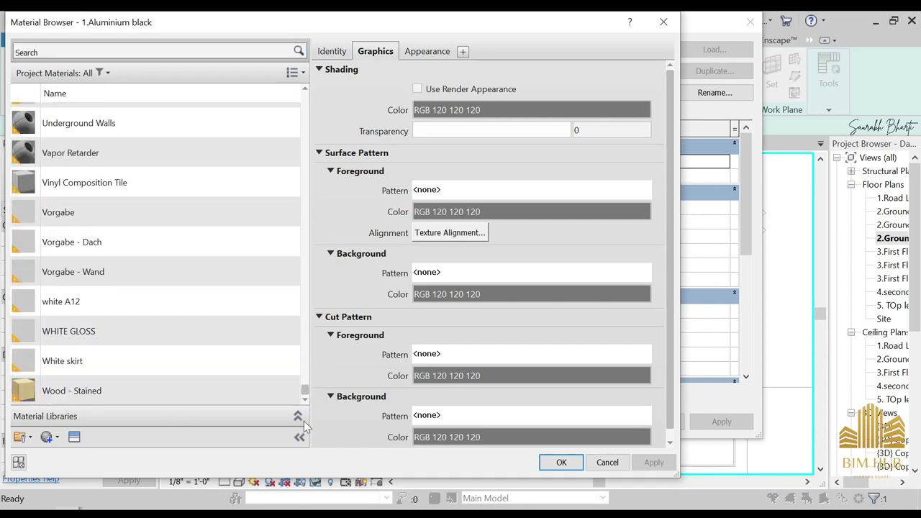
double_click(203, 393)
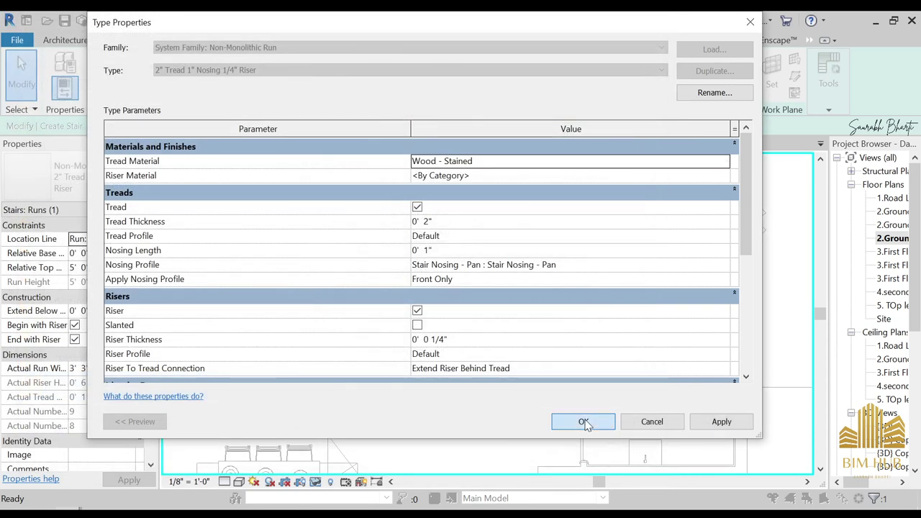
click(583, 423)
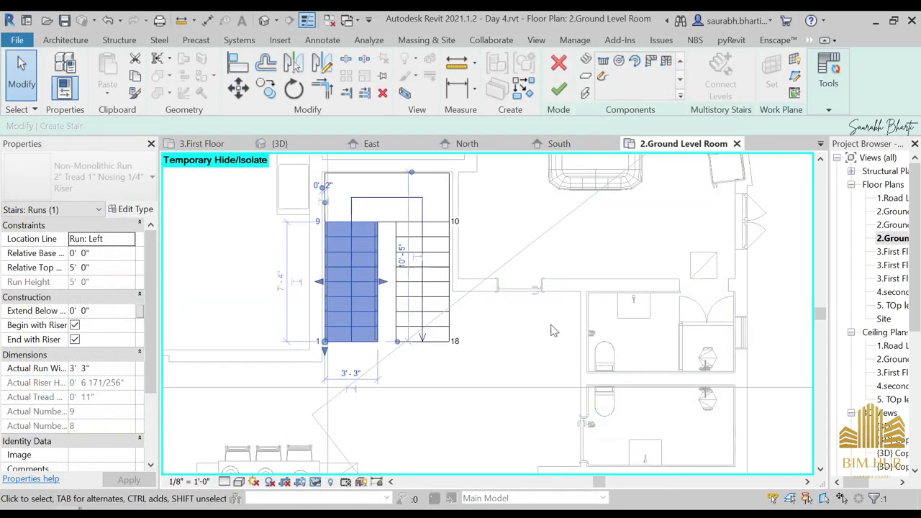
Turn off the risers in the run type used by the 7" max riser 11" tread stair and finish the stair edit
click(389, 252)
click(130, 210)
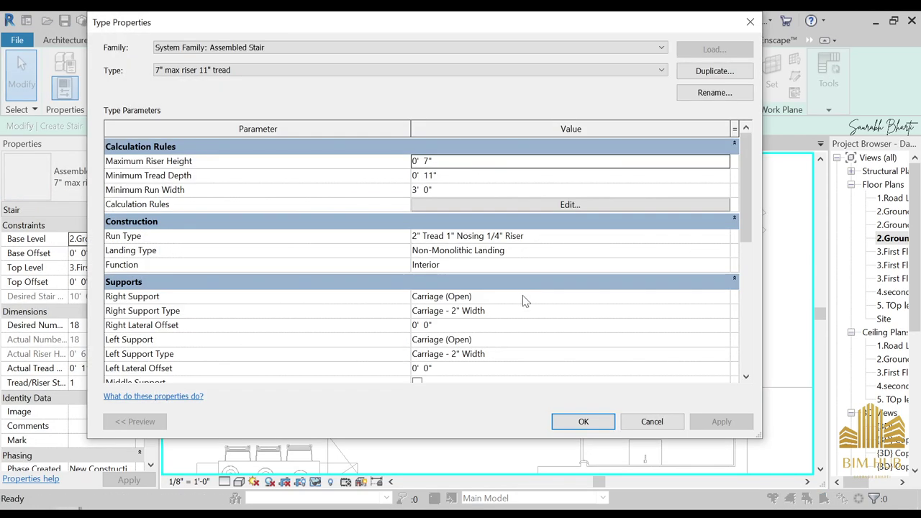
scroll(502, 301, down, 1)
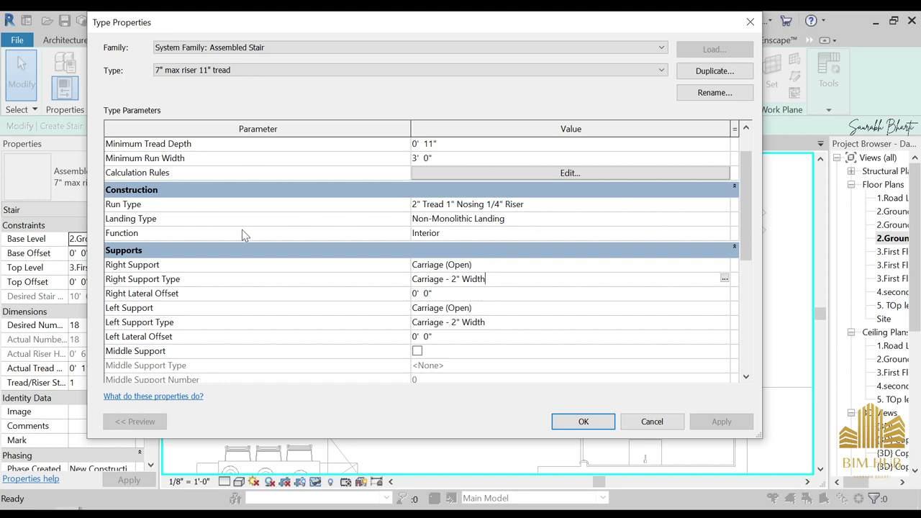
scroll(446, 251, up, 1)
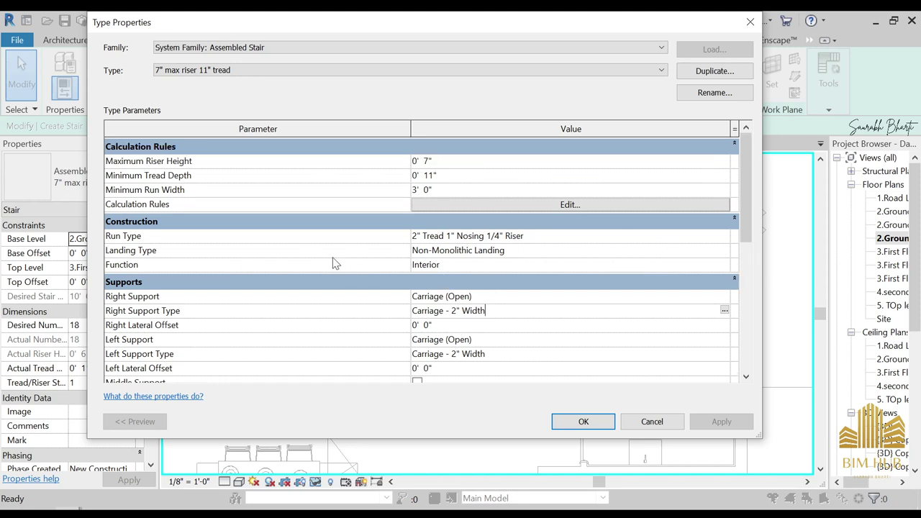
click(711, 236)
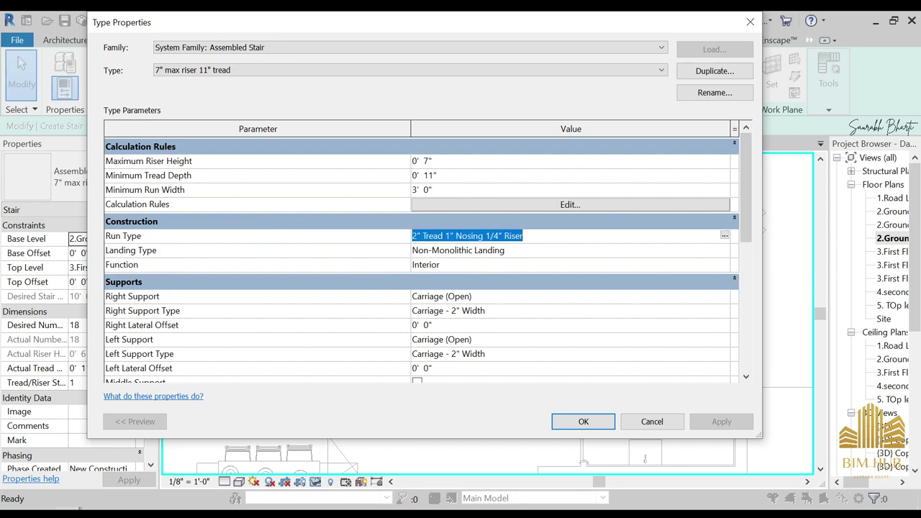
click(724, 237)
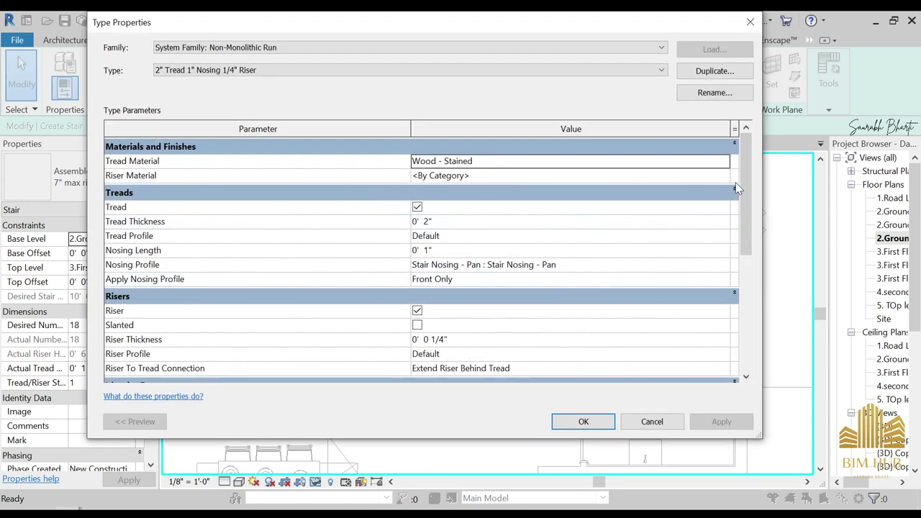
click(416, 310)
click(583, 424)
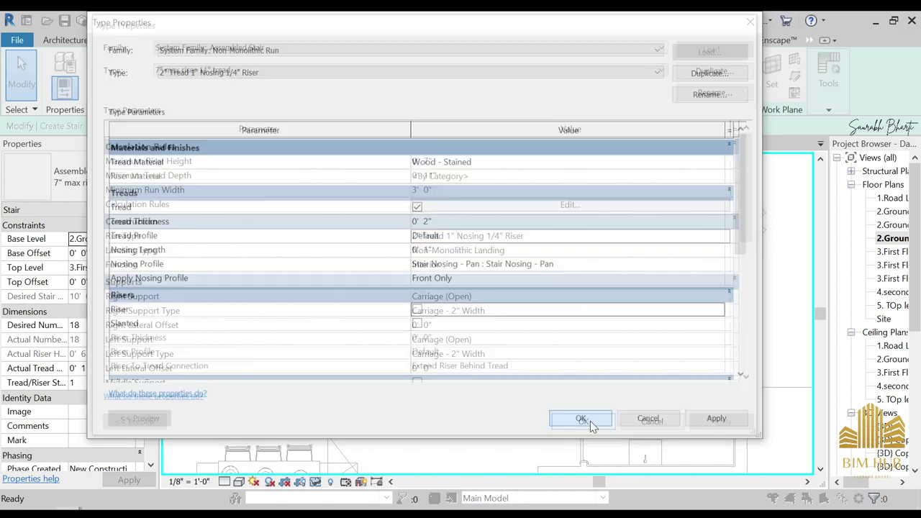
click(584, 421)
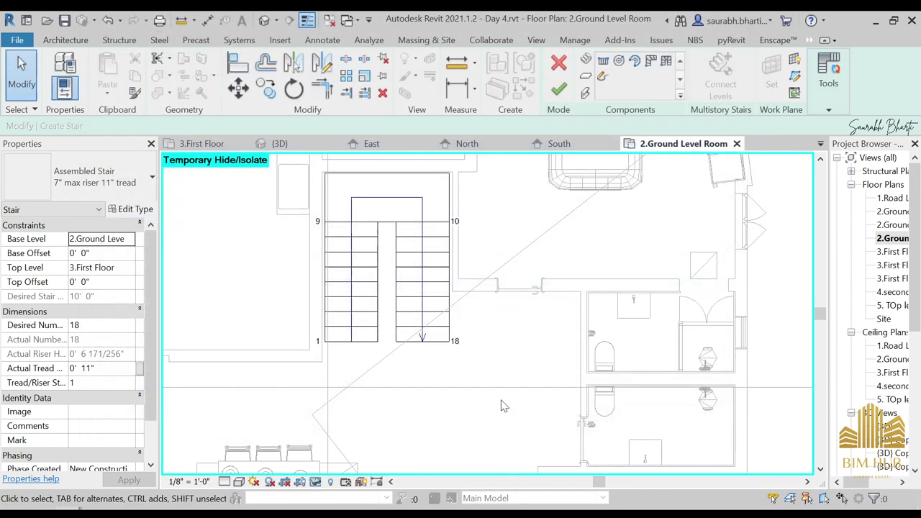
click(558, 88)
Open the 3D view showing the house among its surroundings, and switch to the Enscape window
click(264, 20)
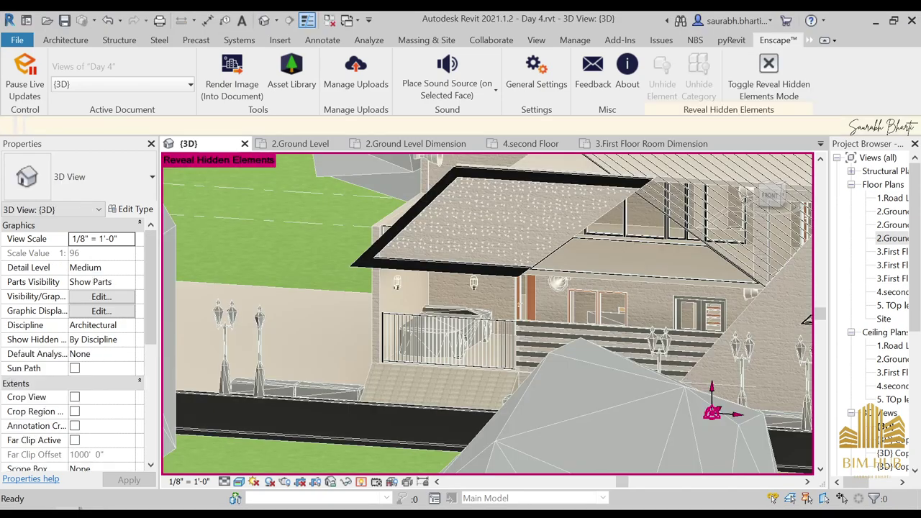
scroll(529, 323, down, 3)
shift+middle_drag(578, 324, 584, 346)
scroll(638, 321, down, 2)
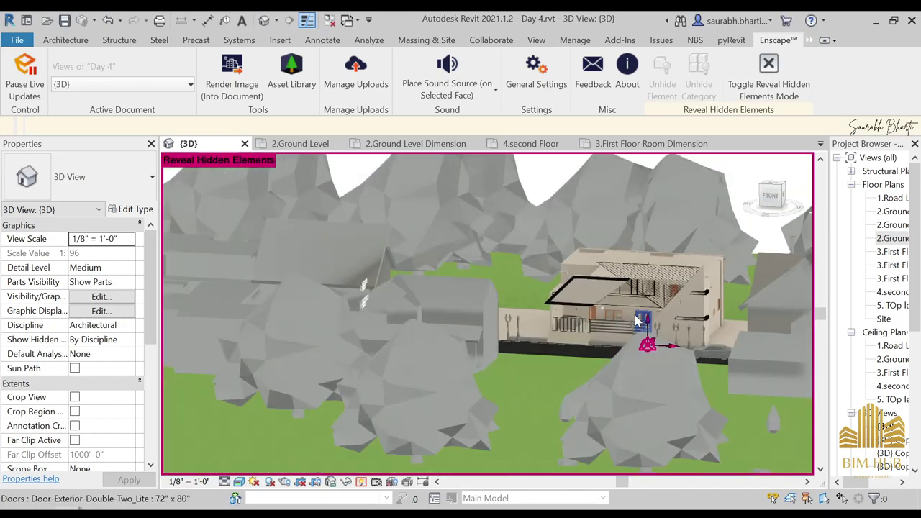
scroll(637, 324, down, 1)
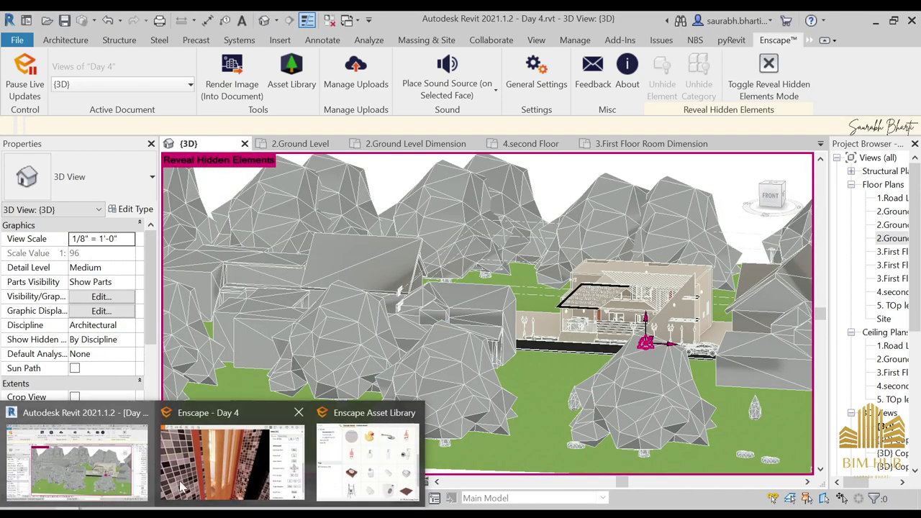
click(230, 461)
click(644, 67)
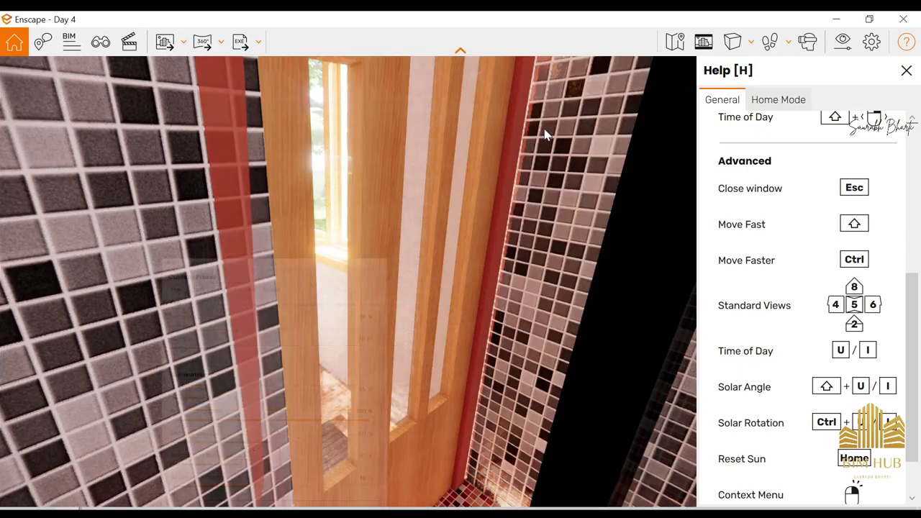
Move out of the tiled bathroom through the empty room to the dining area facing the staircase
key(w)
drag(432, 288, 223, 288)
key(w)
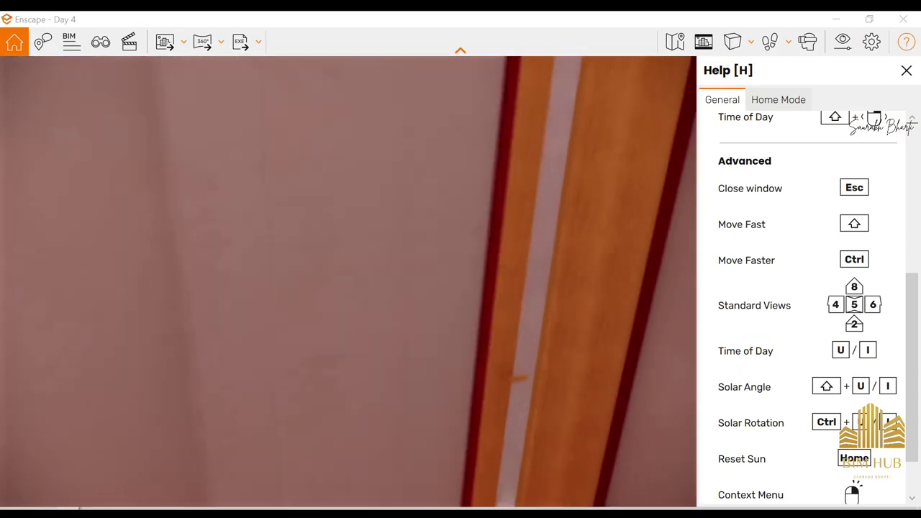
drag(348, 281, 227, 306)
key(w)
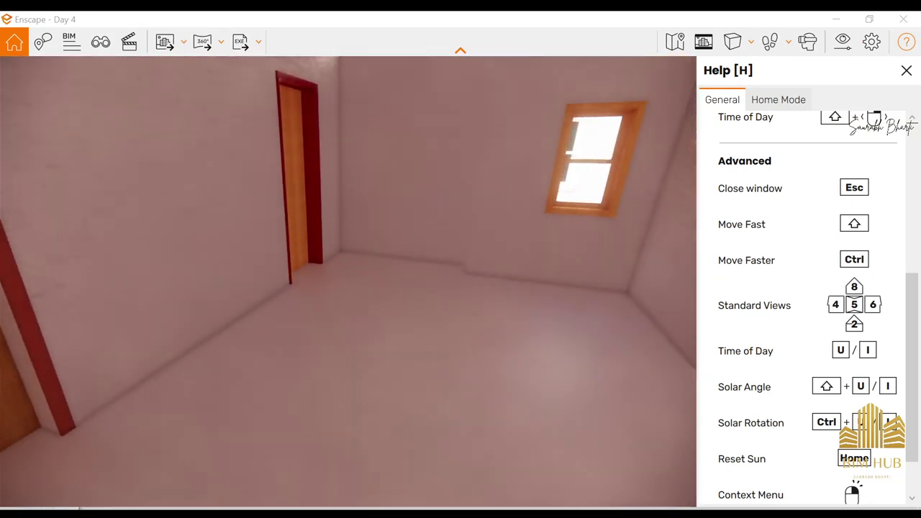
drag(432, 288, 662, 291)
key(space)
key(w)
drag(447, 288, 237, 295)
key(d)
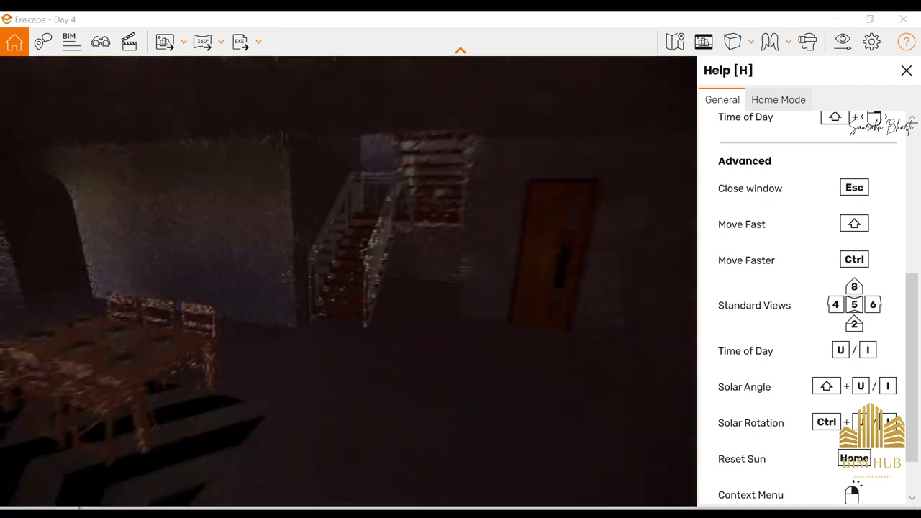
Go up the staircase to examine its open wooden treads and white railings toward the first floor
key(w)
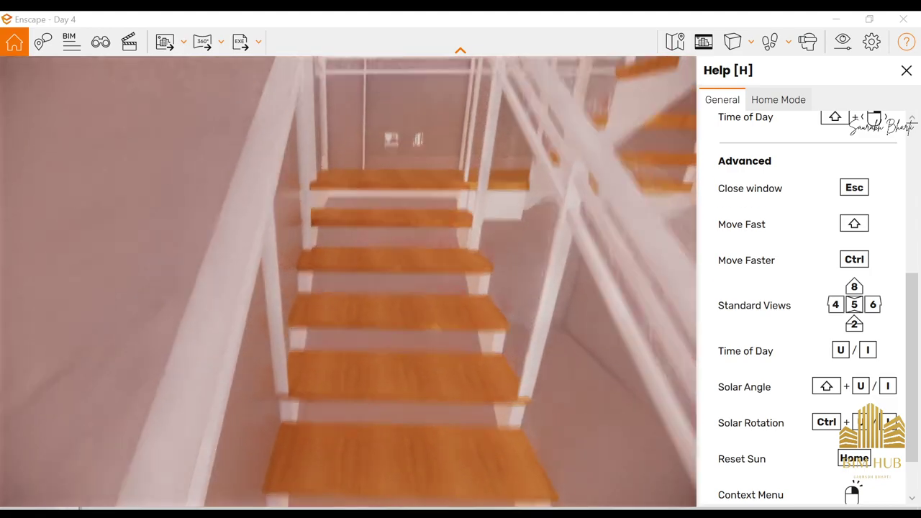
key(w)
drag(348, 288, 546, 288)
key(w)
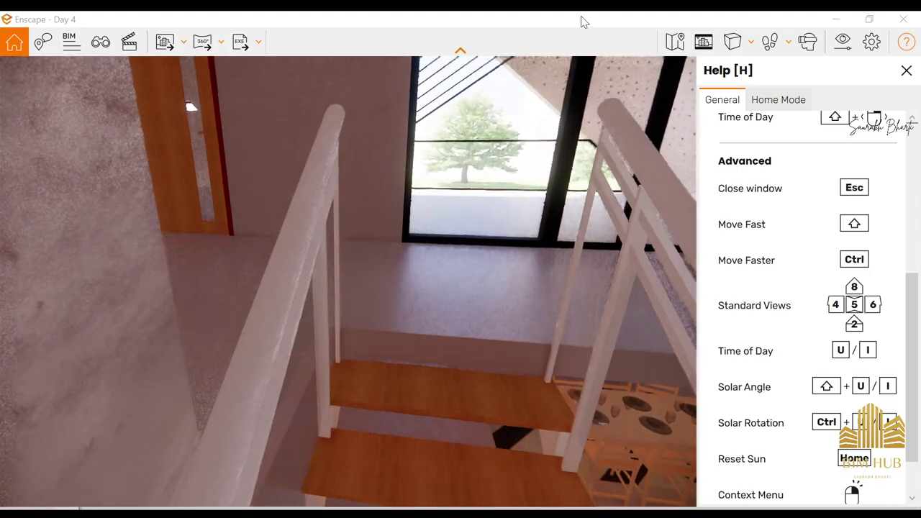
Return to Revit and open the 2.Ground Level Room floor plan
click(837, 20)
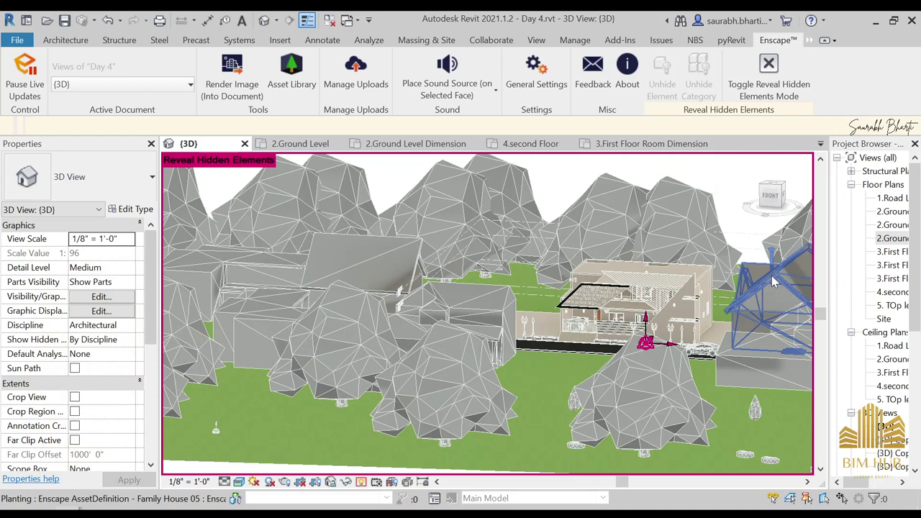
click(874, 239)
double_click(905, 241)
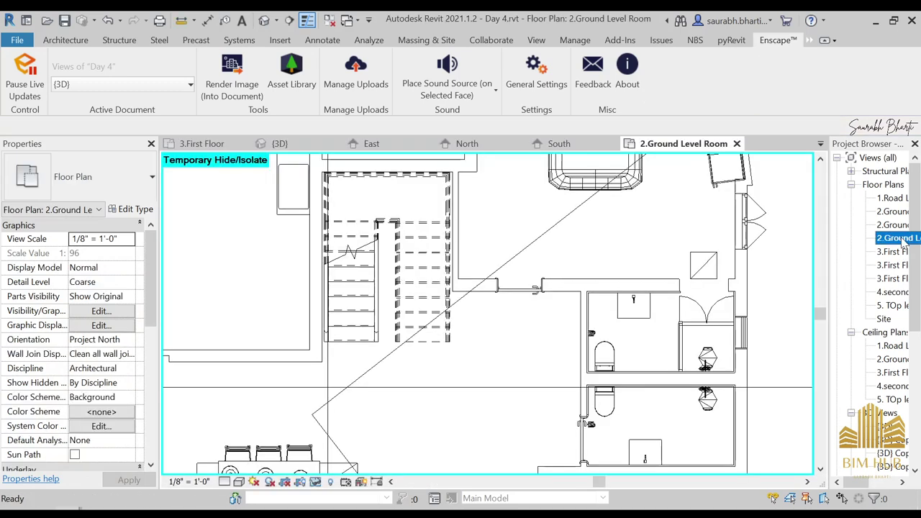
Delete the railing along the outer, wall side of the staircase in the ground level plan
scroll(502, 295, up, 1)
click(475, 299)
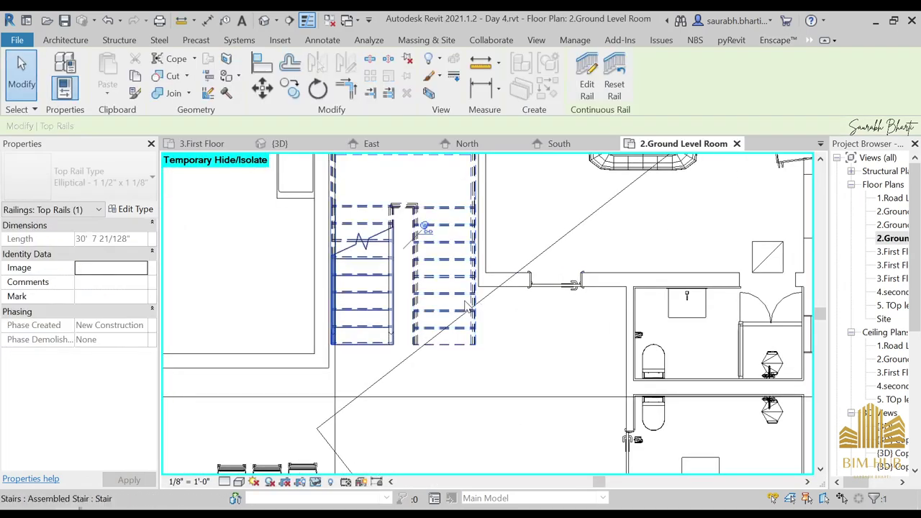
key(Escape)
scroll(475, 300, up, 3)
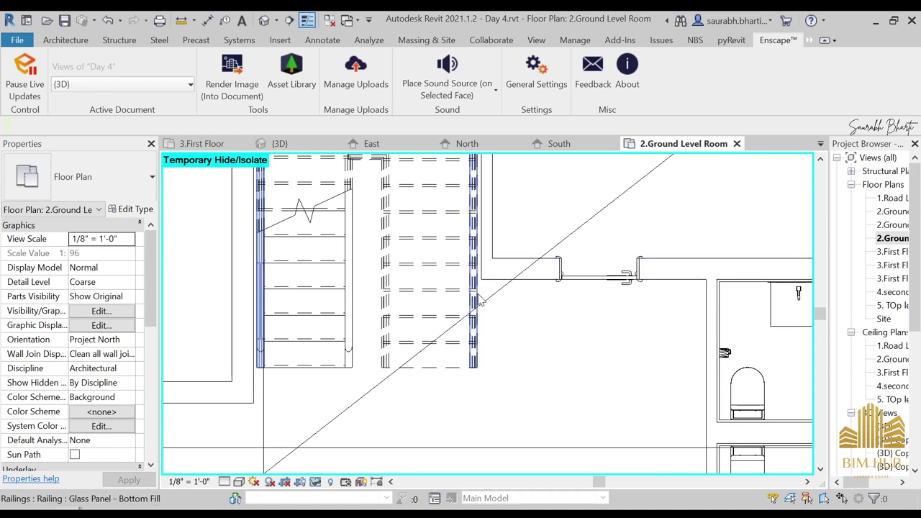
click(481, 303)
key(Escape)
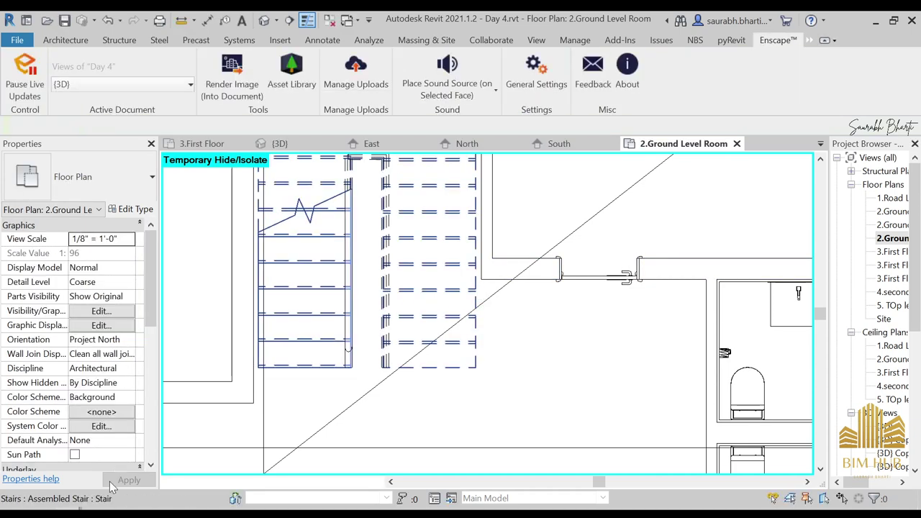
Switch to Enscape and examine the staircase and its stairwell opening from the first floor
click(231, 467)
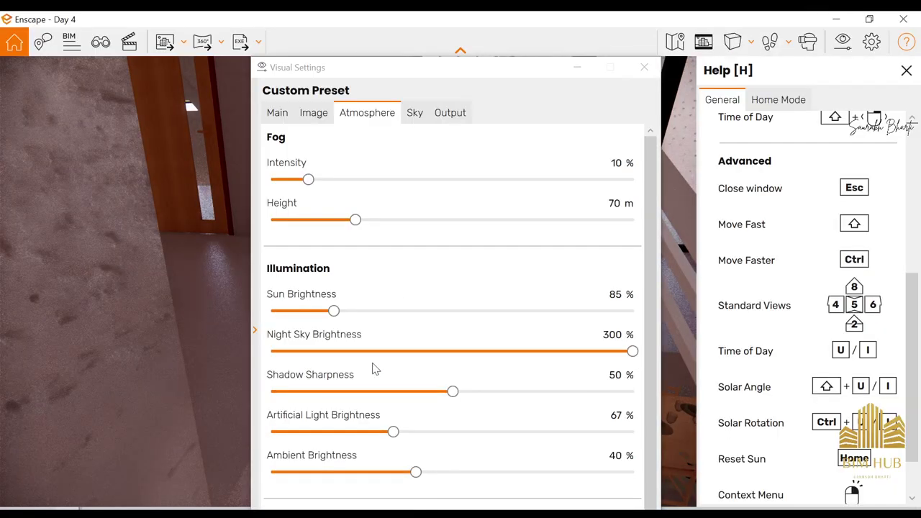
click(577, 67)
drag(435, 277, 162, 381)
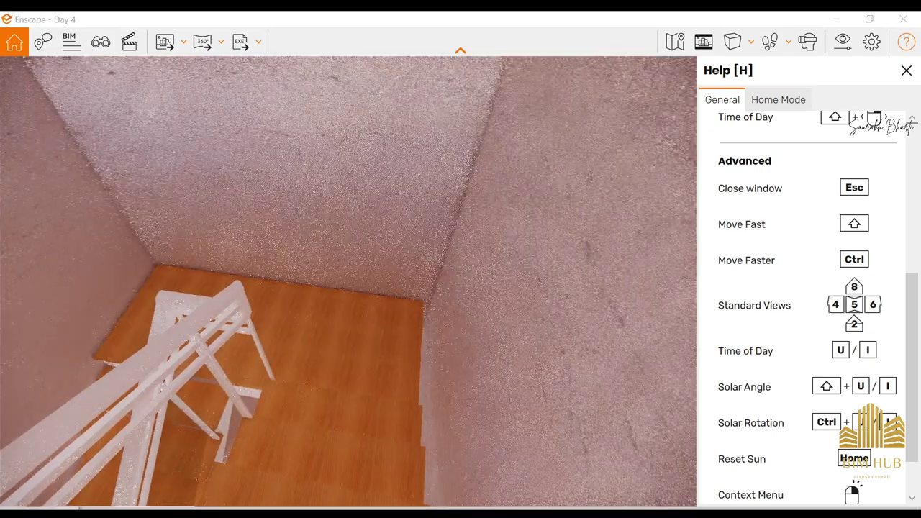
drag(346, 288, 72, 284)
key(w)
key(w)
key(w)
drag(410, 328, 273, 301)
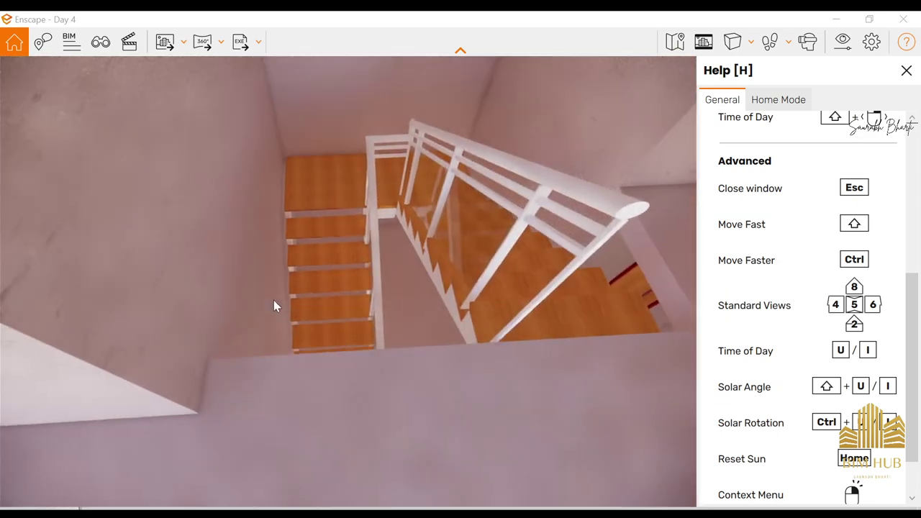
Return to Revit and open the 3.First Floor plan at the stairwell
click(849, 19)
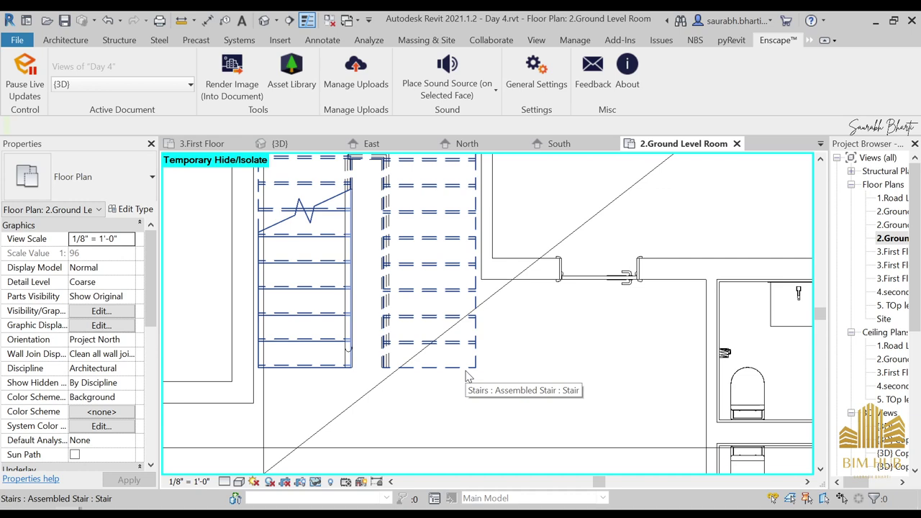
scroll(468, 376, down, 2)
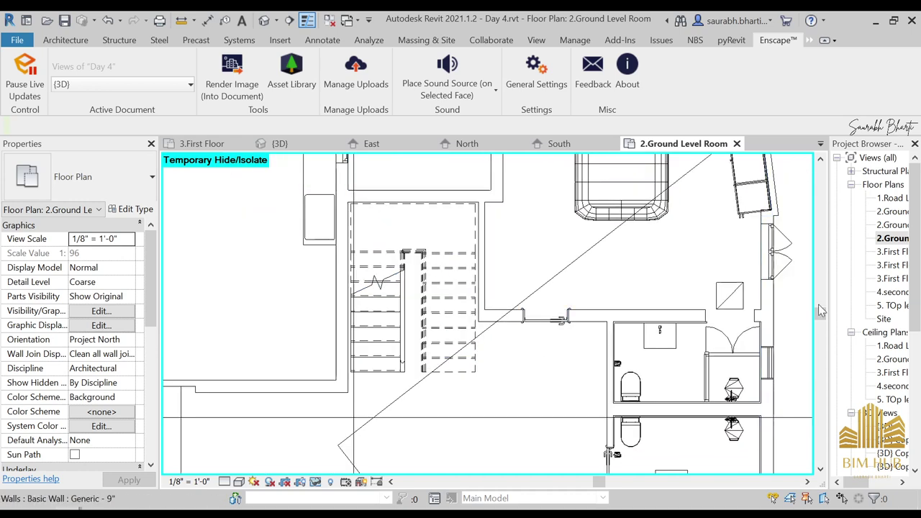
click(895, 265)
double_click(893, 280)
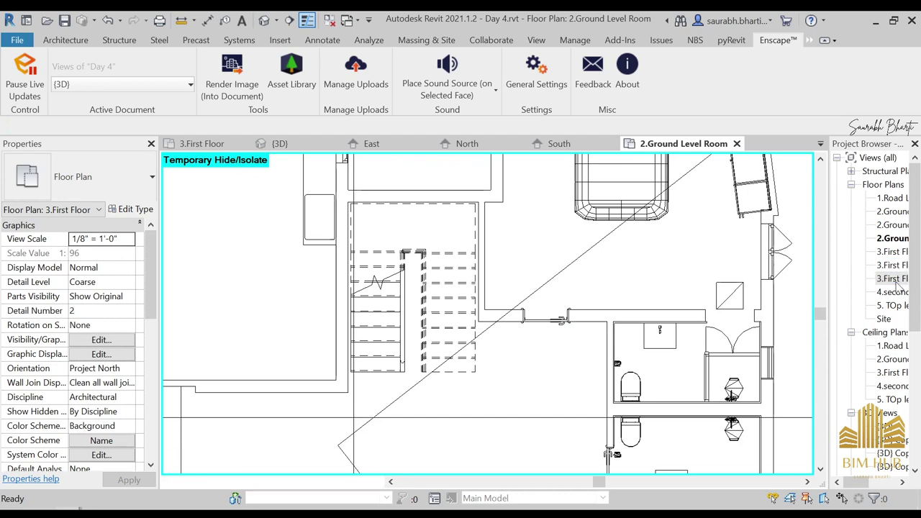
double_click(895, 292)
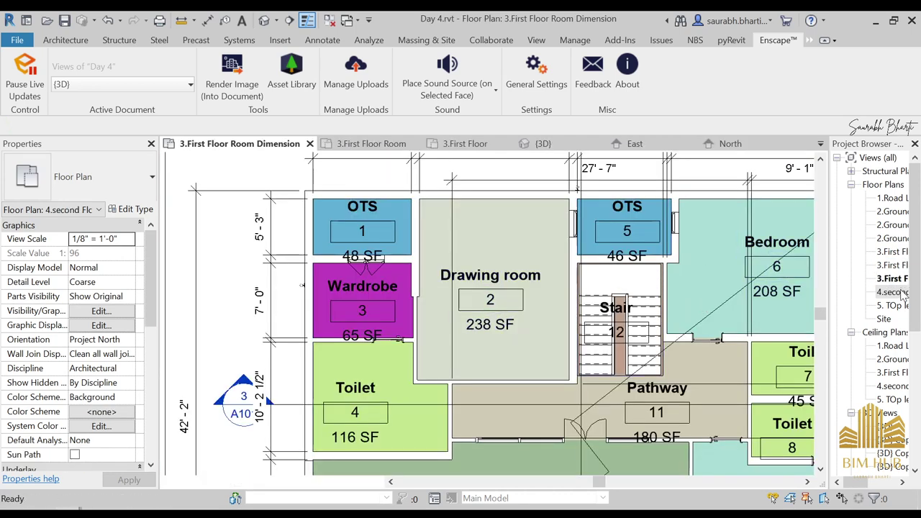
double_click(893, 266)
double_click(895, 252)
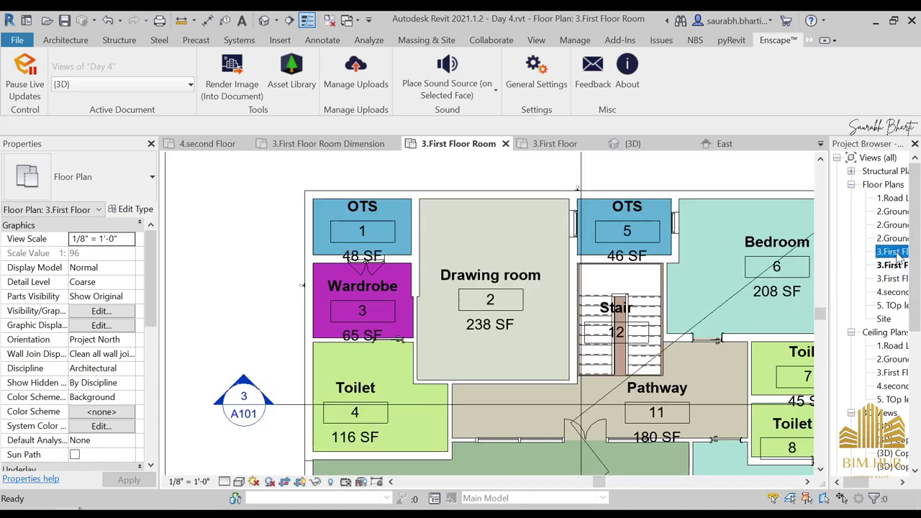
scroll(338, 189, down, 4)
middle_drag(427, 249, 466, 473)
scroll(473, 287, down, 4)
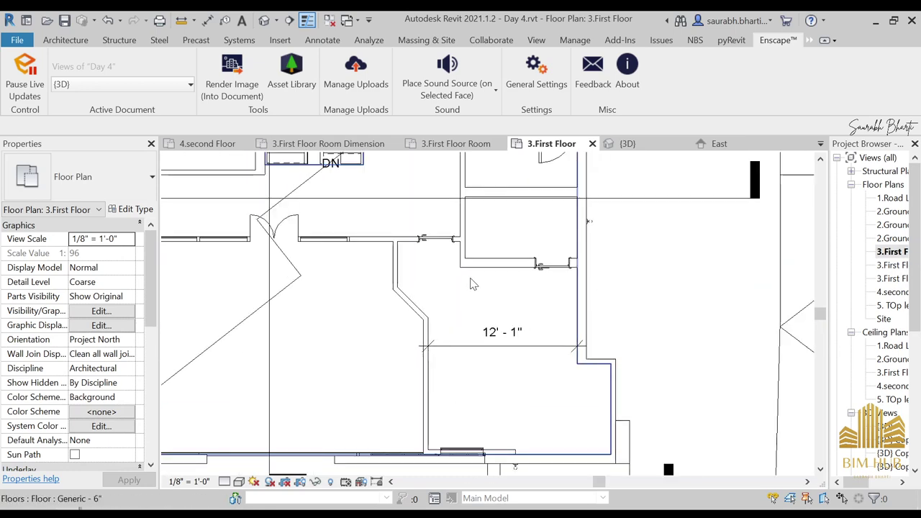
middle_drag(379, 260, 415, 367)
scroll(392, 308, up, 5)
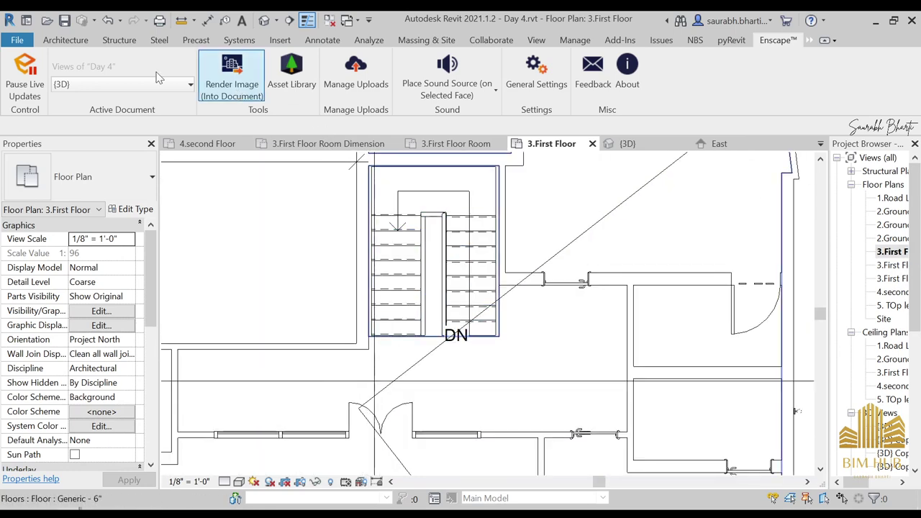
Sketch a Handrail - Rectangular railing about 4'-7" long across the stairwell's open edge on the first floor, and finish it
click(61, 41)
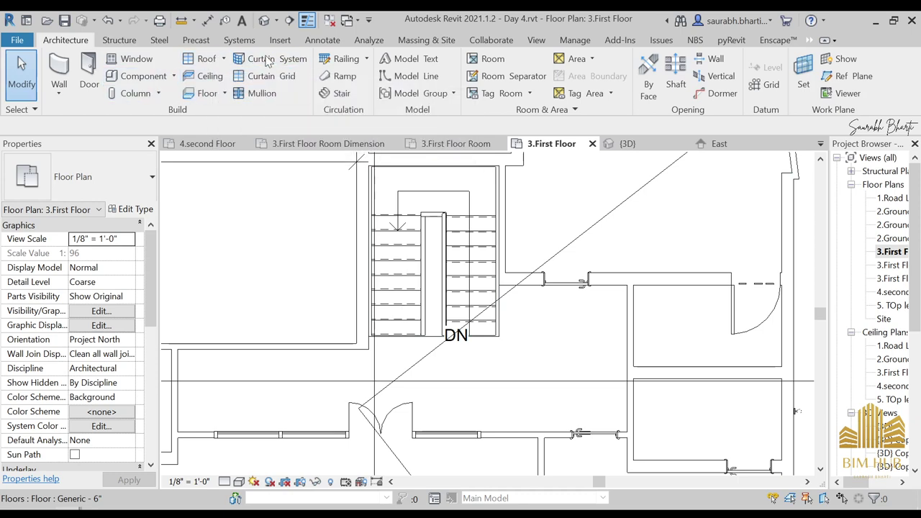
click(342, 64)
scroll(380, 333, up, 3)
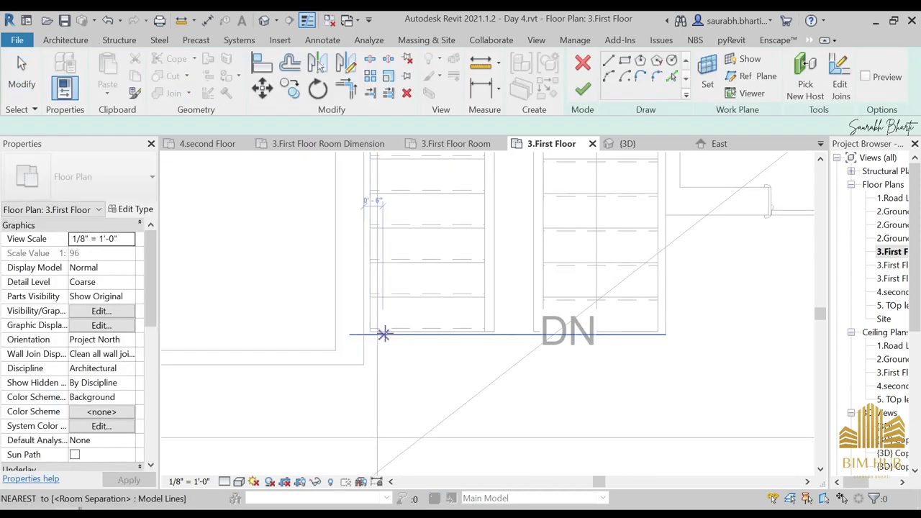
click(363, 335)
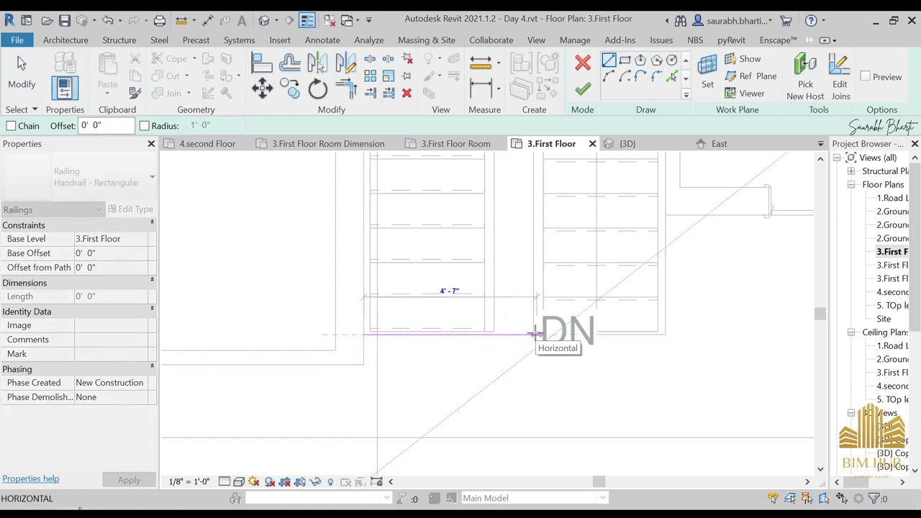
click(536, 334)
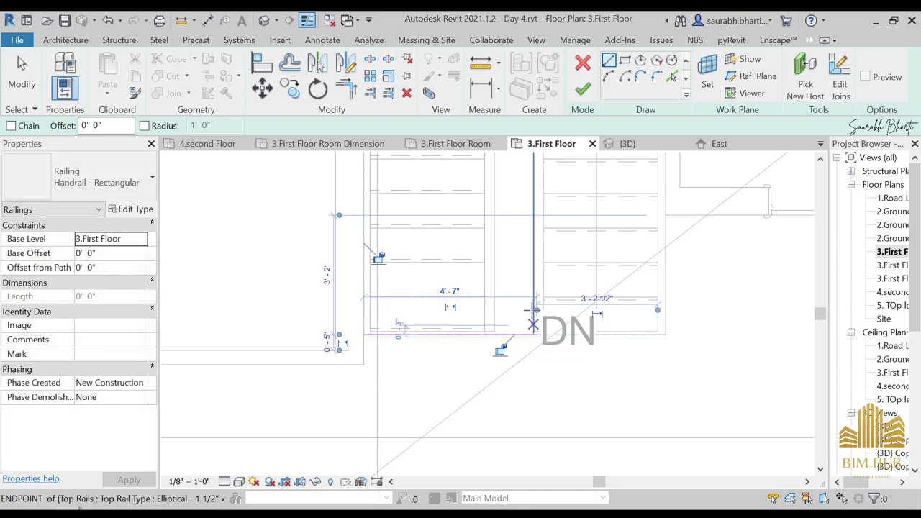
scroll(521, 255, down, 2)
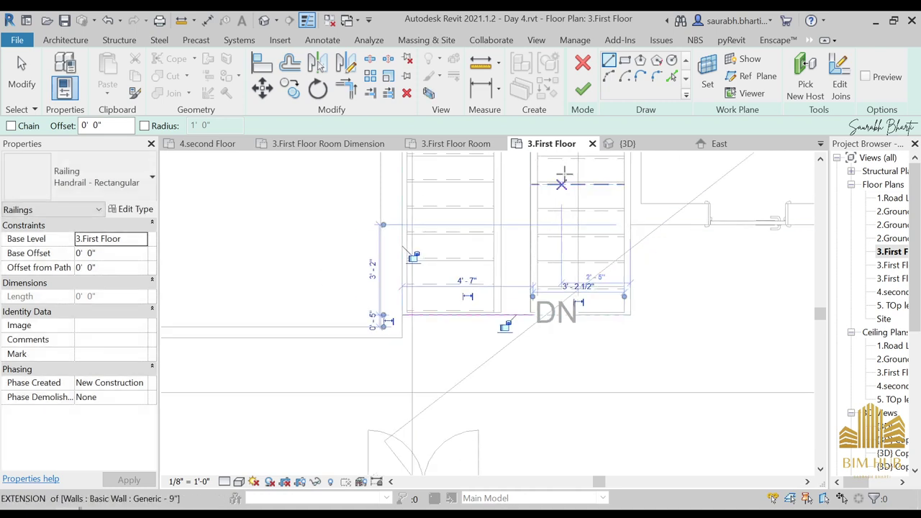
click(582, 87)
Switch to the Enscape window and close its Visual Settings
mouse_move(216, 478)
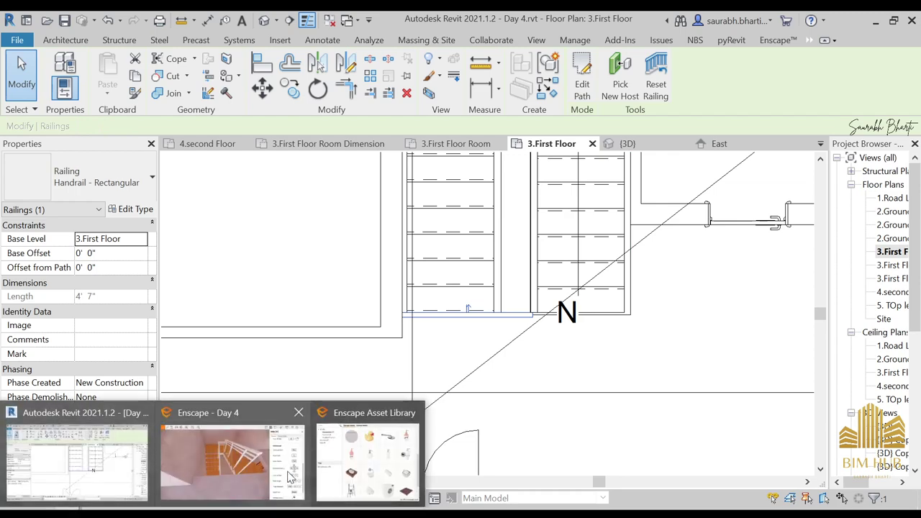
click(230, 454)
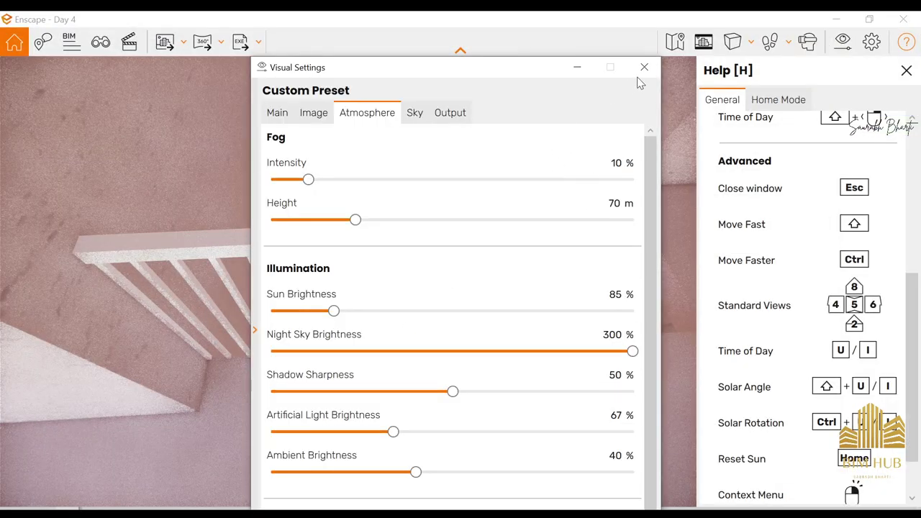
click(644, 67)
Fly out of the stairwell past the new railing to view the front of the house from above
drag(512, 287, 648, 130)
key(d)
key(w)
key(w)
key(space)
key(s)
drag(411, 281, 443, 277)
key(w)
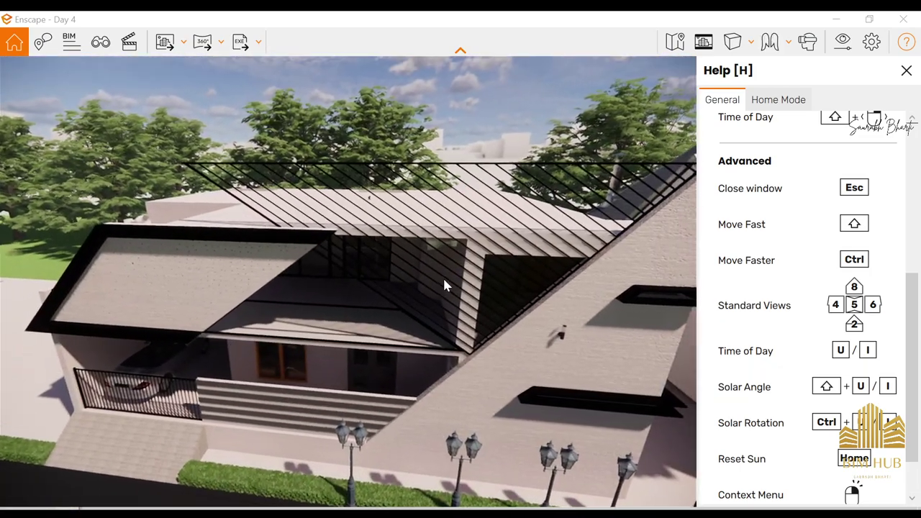
Shift the time of day to about 05:31 so the exterior is shown at dawn with its lights glowing
shift+right_drag(443, 276, 374, 277)
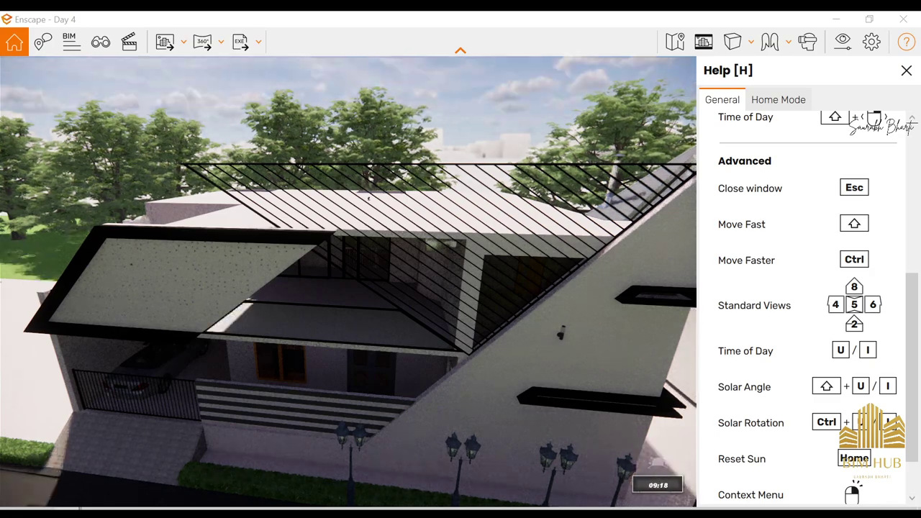
key(u)
right_drag(437, 280, 432, 276)
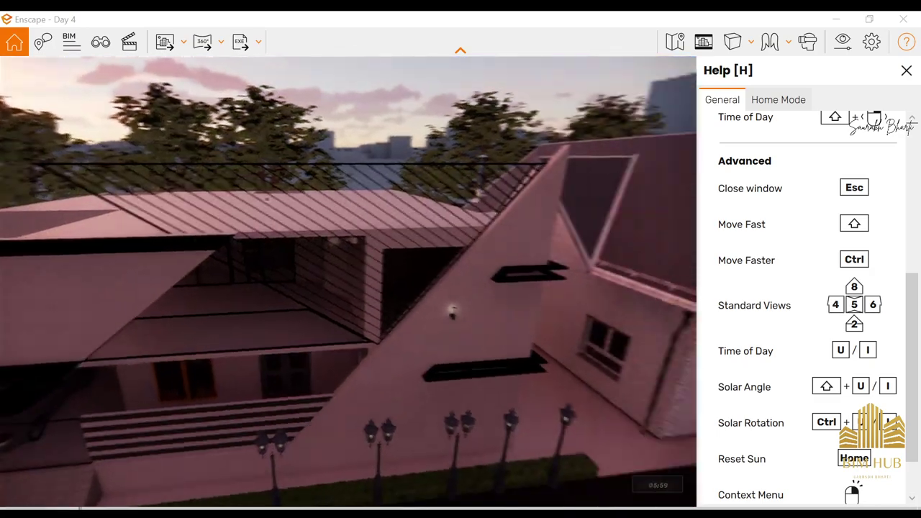
scroll(431, 276, up, 3)
key(u)
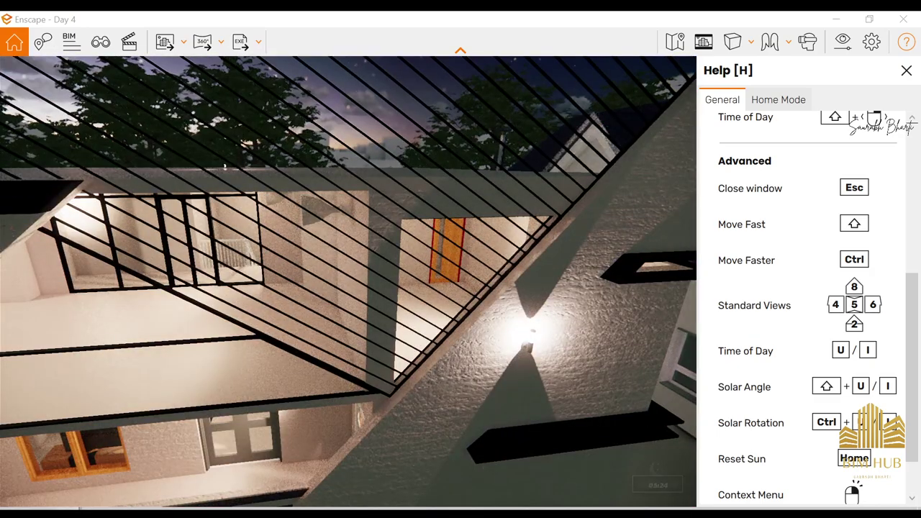
key(i)
key(u)
scroll(430, 275, down, 3)
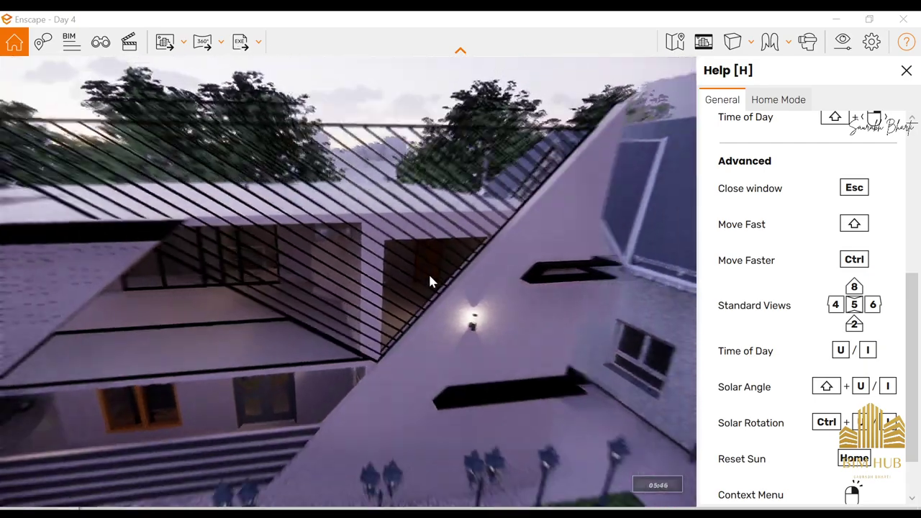
scroll(429, 280, down, 5)
key(u)
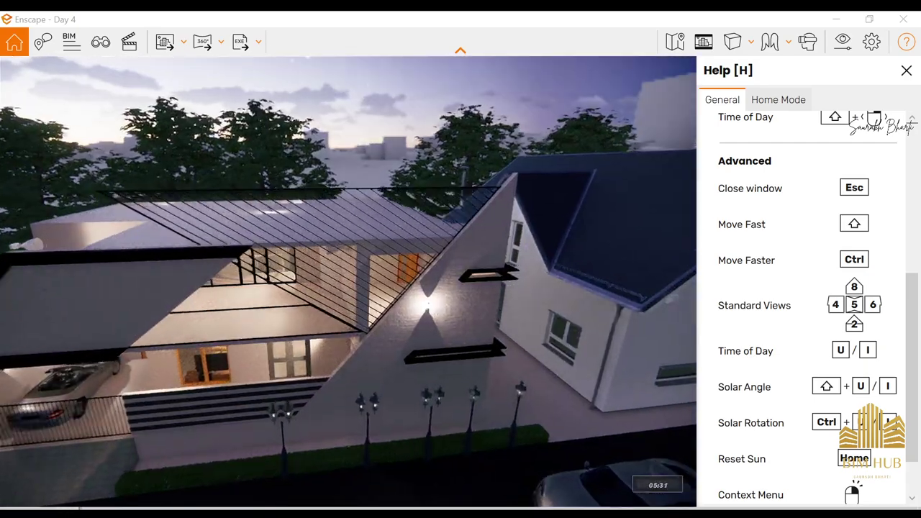
Switch from flying to walking and approach the carport gate up the paved ramp
scroll(429, 287, up, 10)
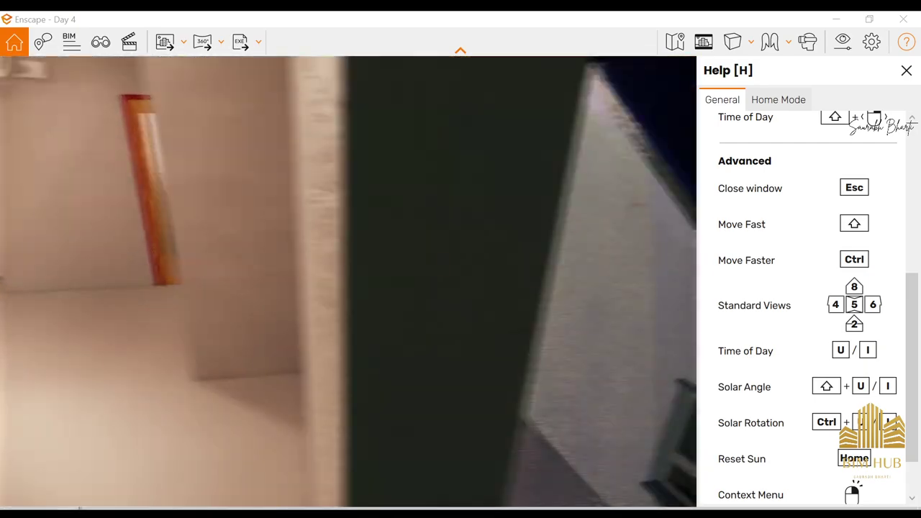
scroll(430, 287, down, 10)
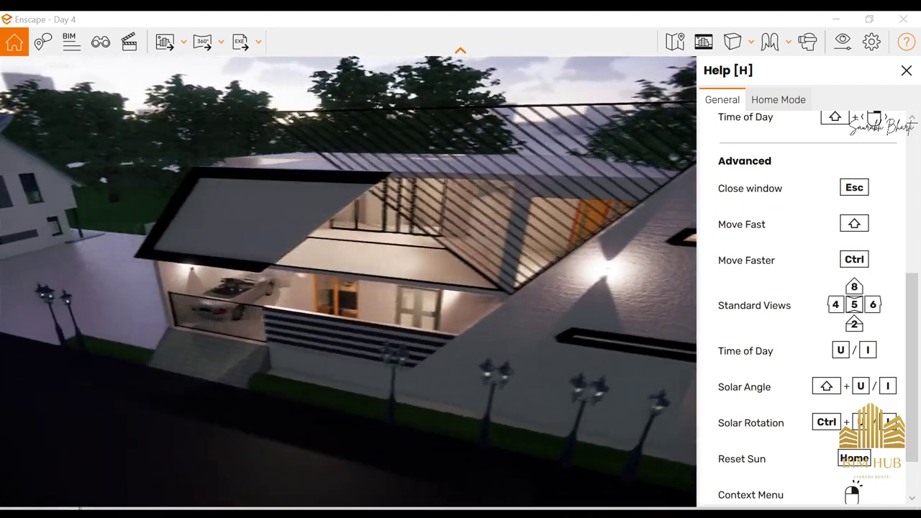
key(space)
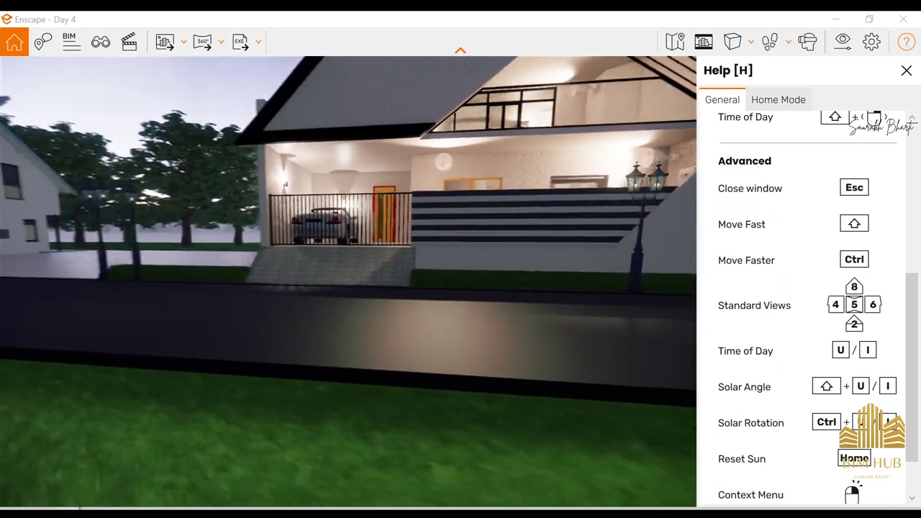
scroll(348, 281, up, 8)
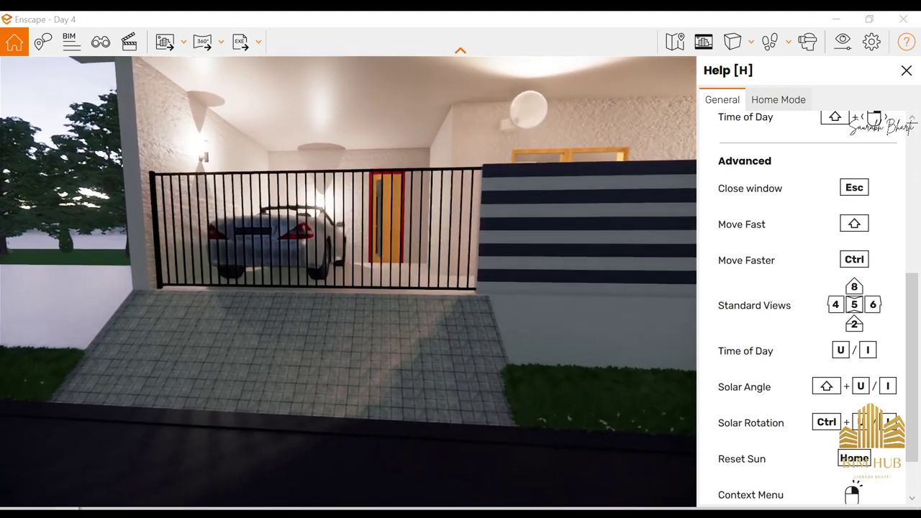
key(w)
key(w)
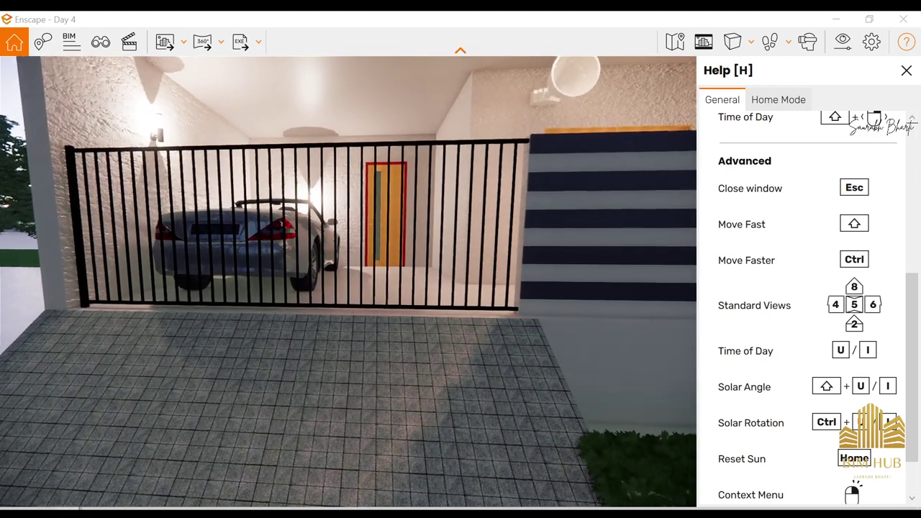
key(w)
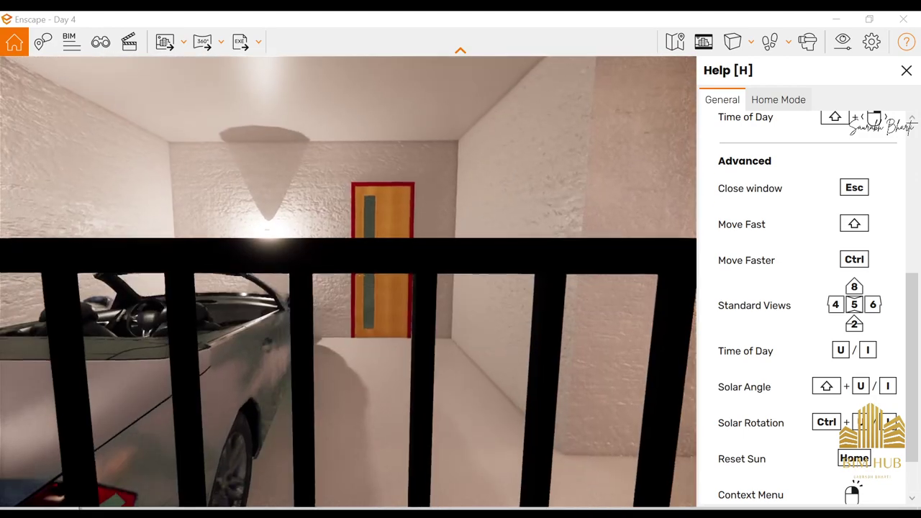
Walk through the wood-floored bedroom and out toward the living area's grey glazed door
scroll(348, 281, up, 6)
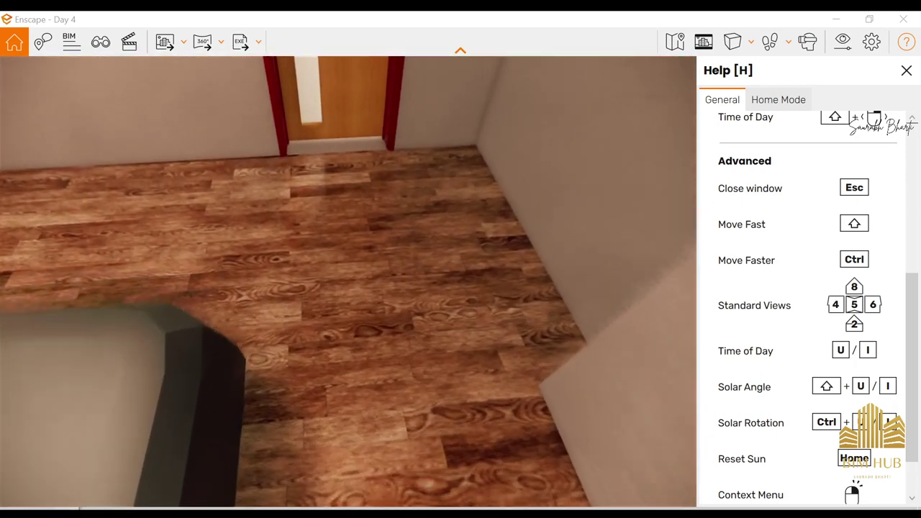
key(s)
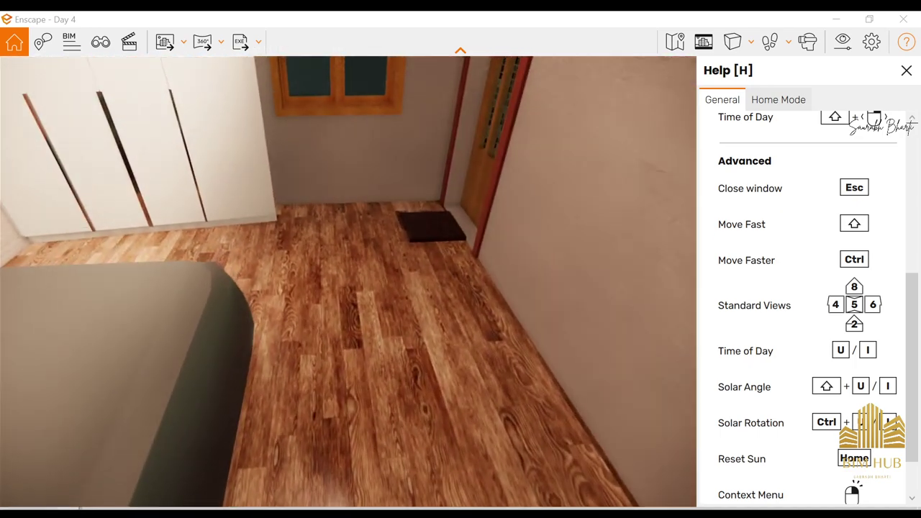
key(w)
key(w)
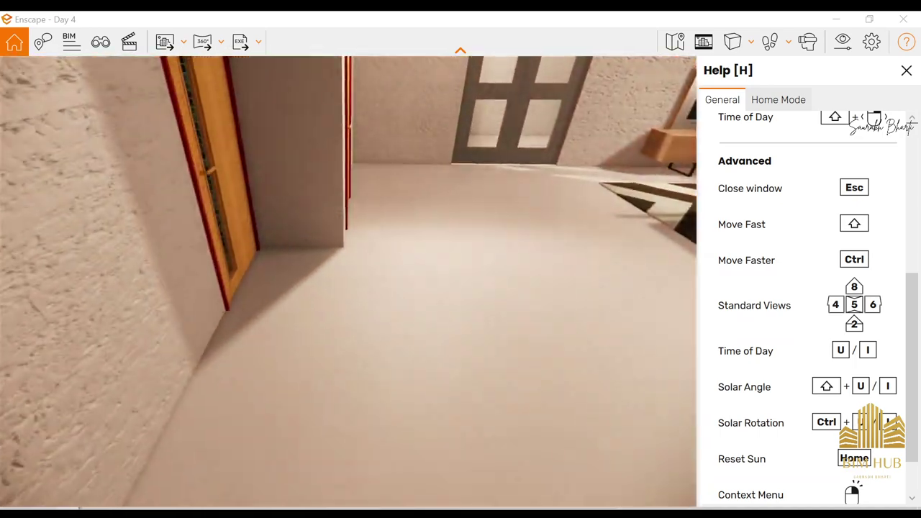
Back through the wood-floored bedroom past the bed and wardrobes to review the room
key(s)
key(s)
key(w)
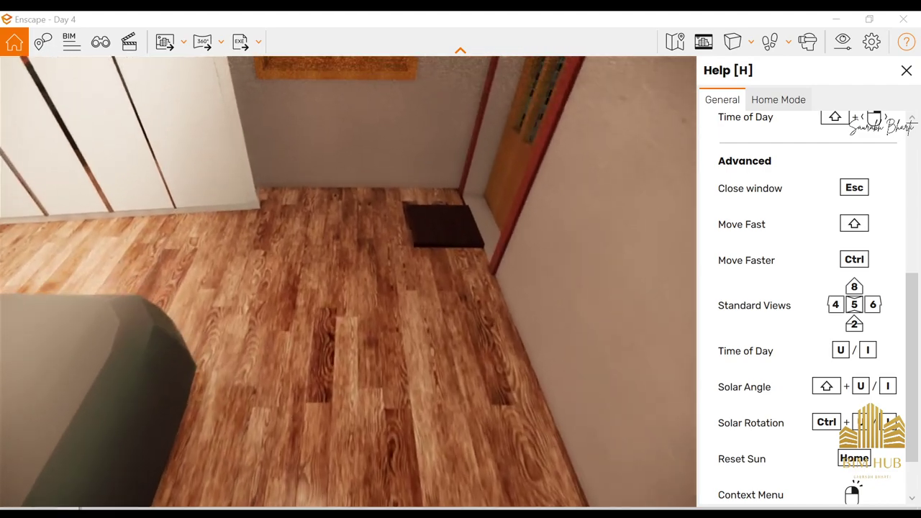
key(s)
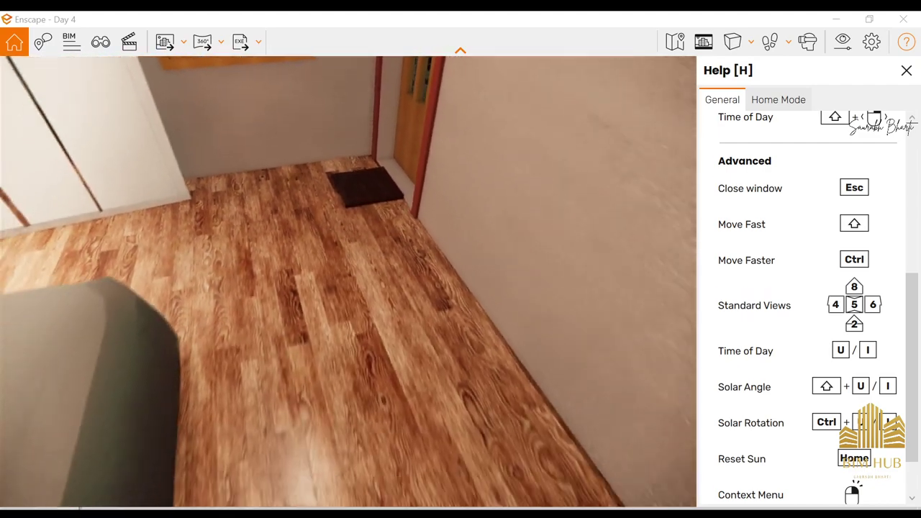
key(s)
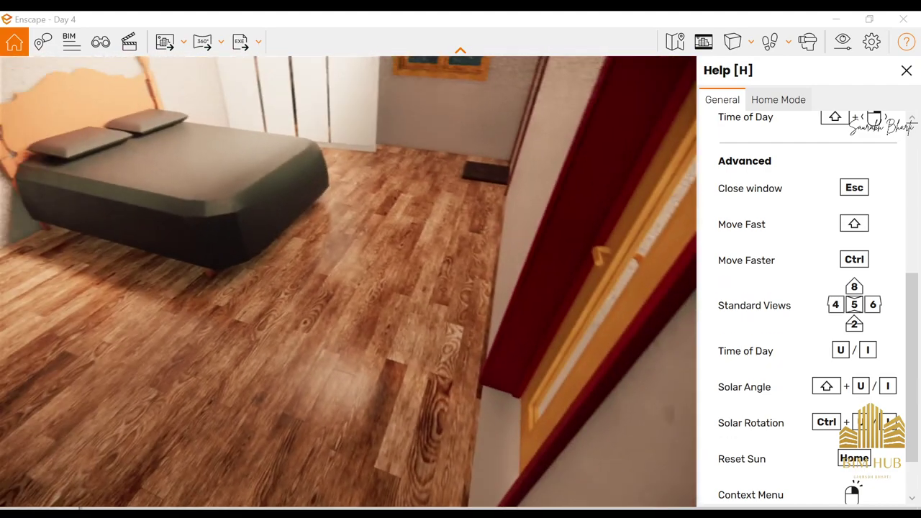
Leave the bedroom in fly mode and pull back to an aerial view of the lit house and street
key(s)
key(space)
key(s)
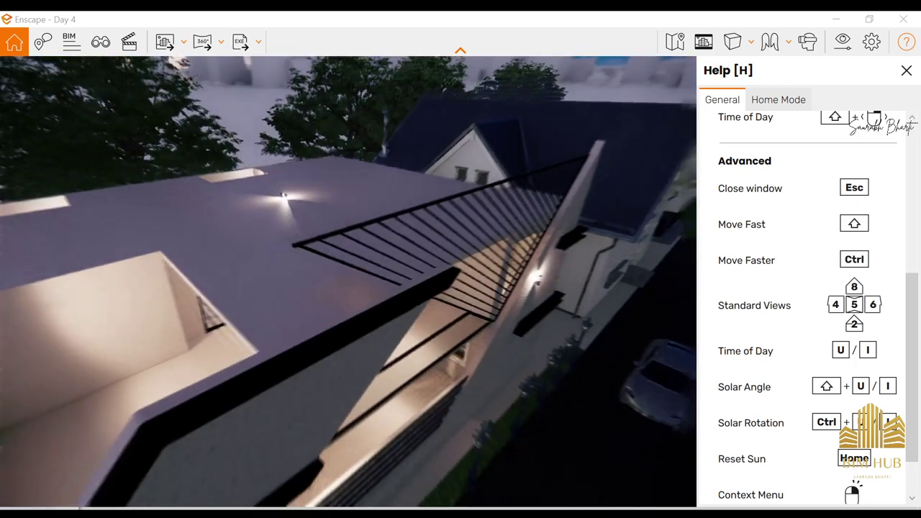
key(s)
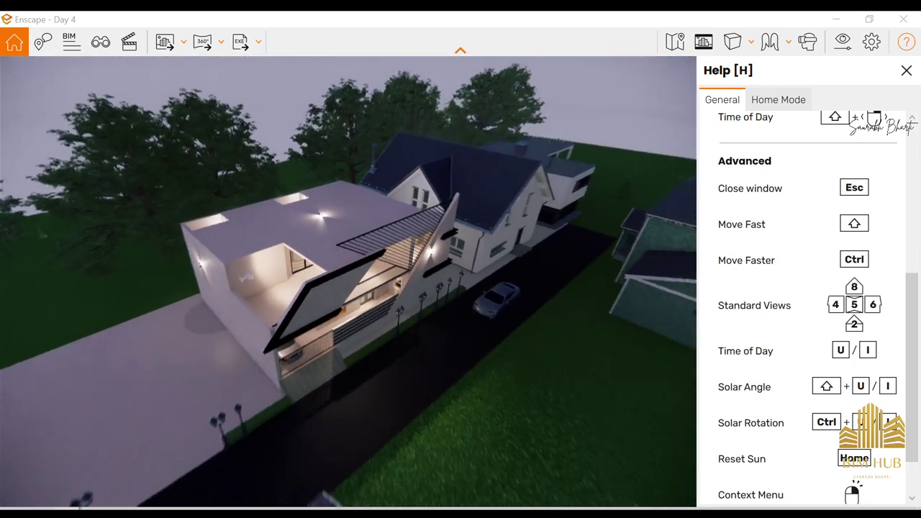
Descend toward the road and switch to walking to view the front of the house from street level
key(w)
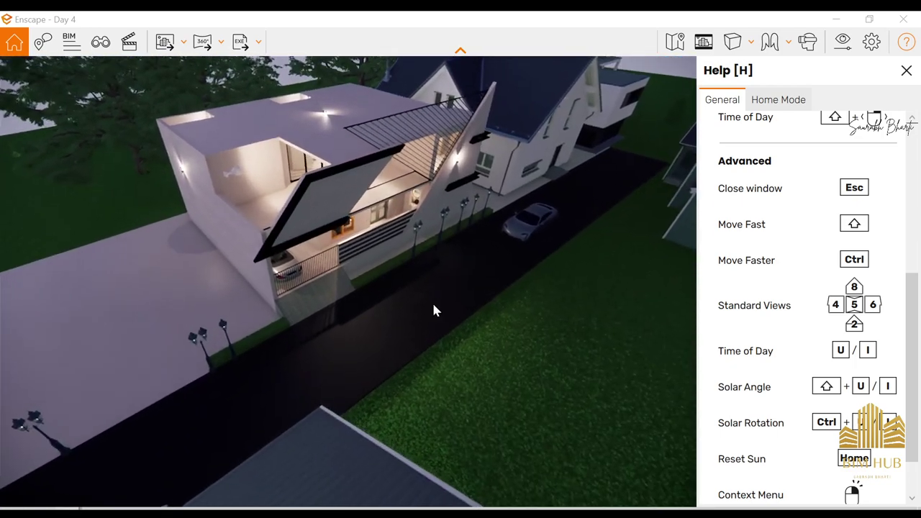
key(w)
key(space)
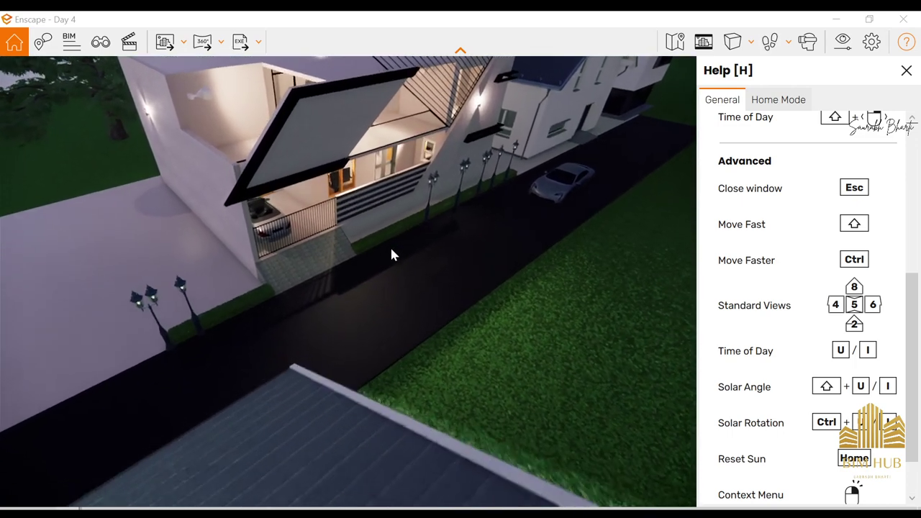
drag(398, 164, 406, 118)
key(w)
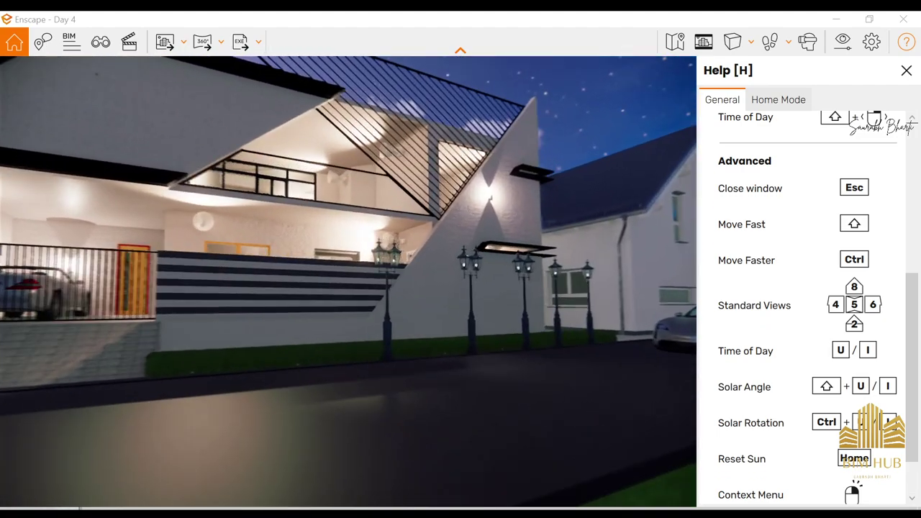
Frame the front facade from across the road and shift the time of day to a dark, starry night
key(s)
key(w)
key(u)
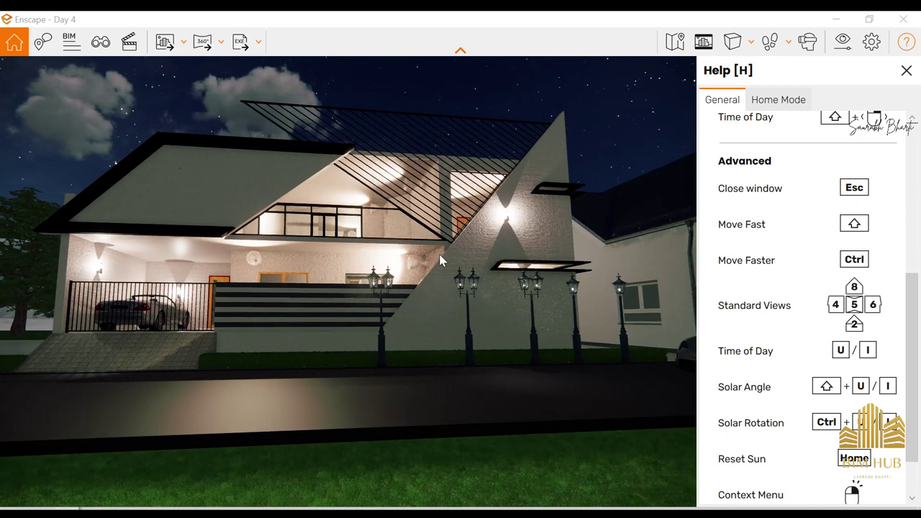
Walk along, away from and back toward the front facade to review its night lighting
key(a)
key(w)
key(d)
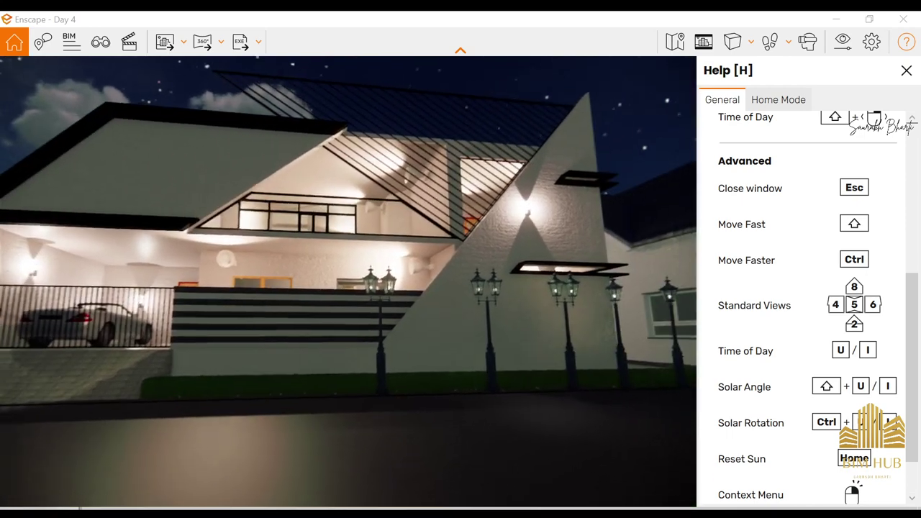
key(s)
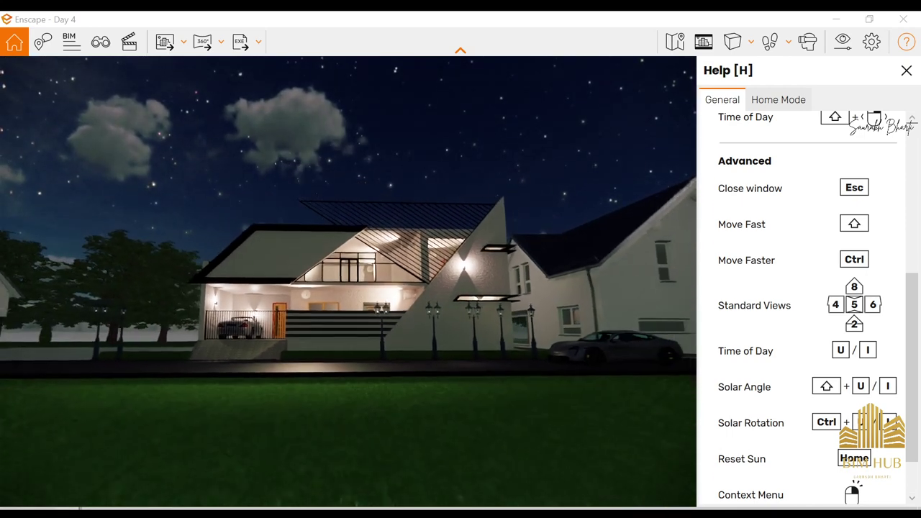
key(w)
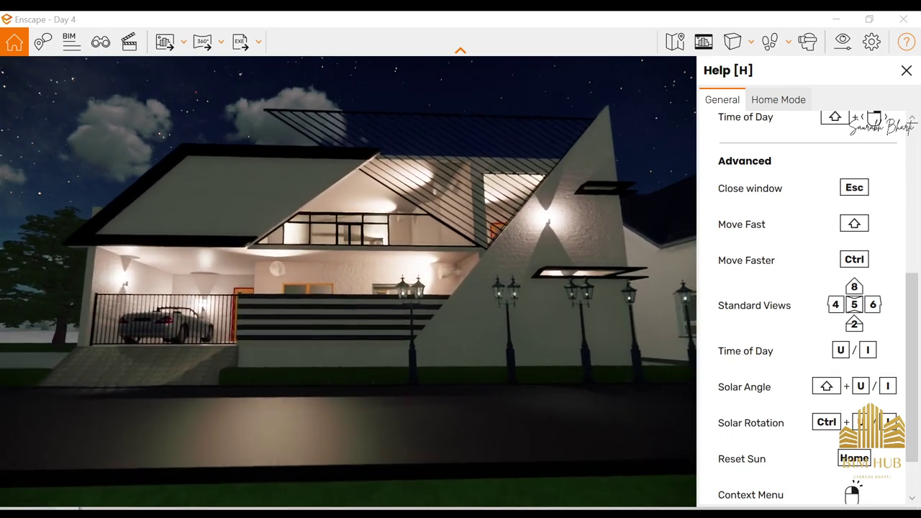
Fly up to inspect the roof and slanted pergola at night, and return to the frontal view across the road
key(space)
key(e)
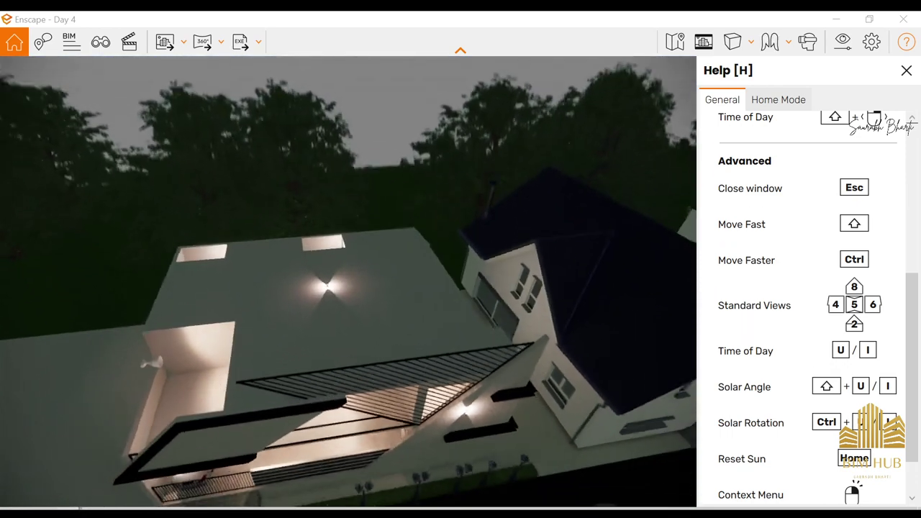
key(q)
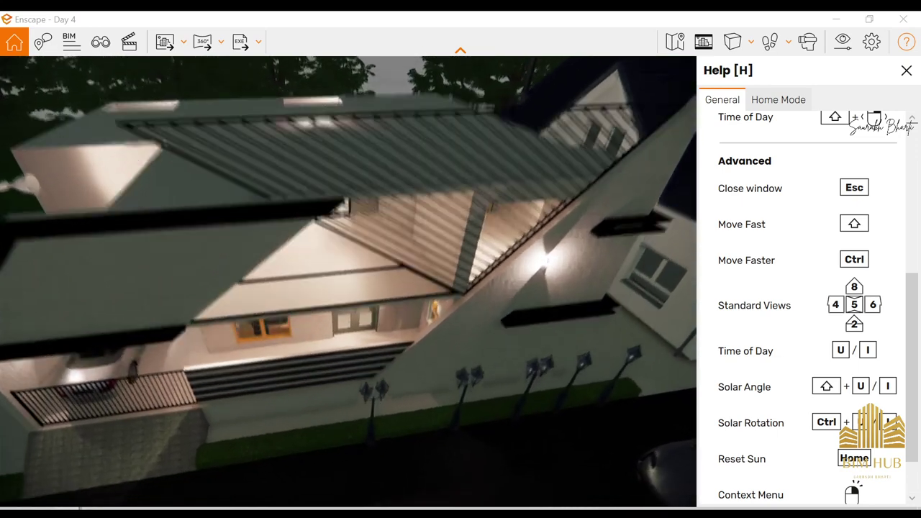
key(s)
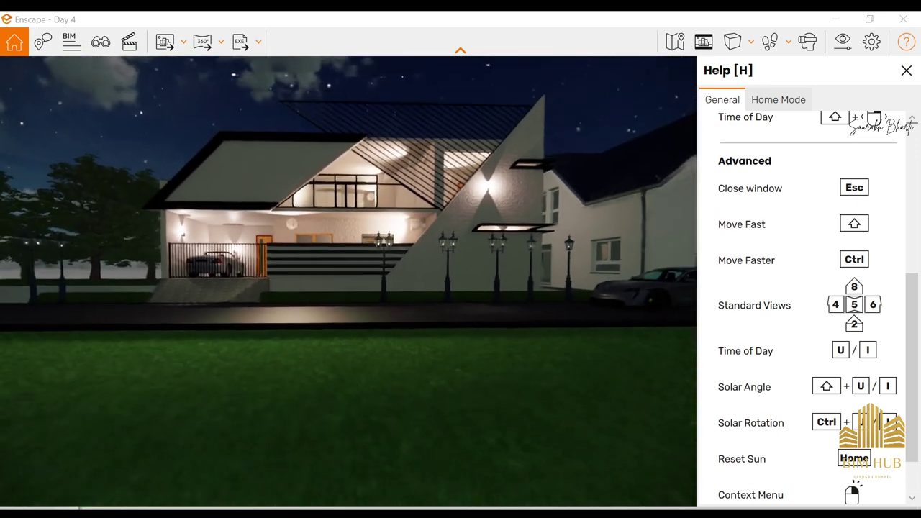
key(w)
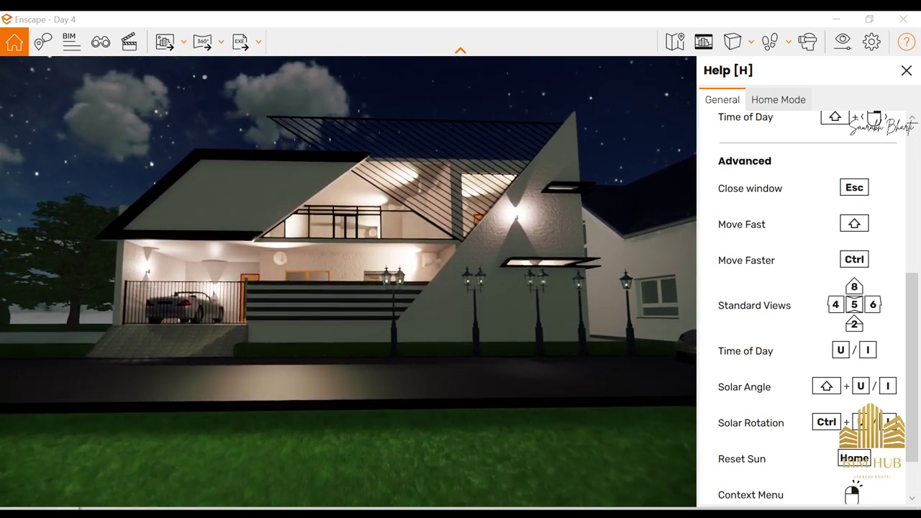
Move up the paved ramp and through the gate to view the car and wall light inside the carport
key(w)
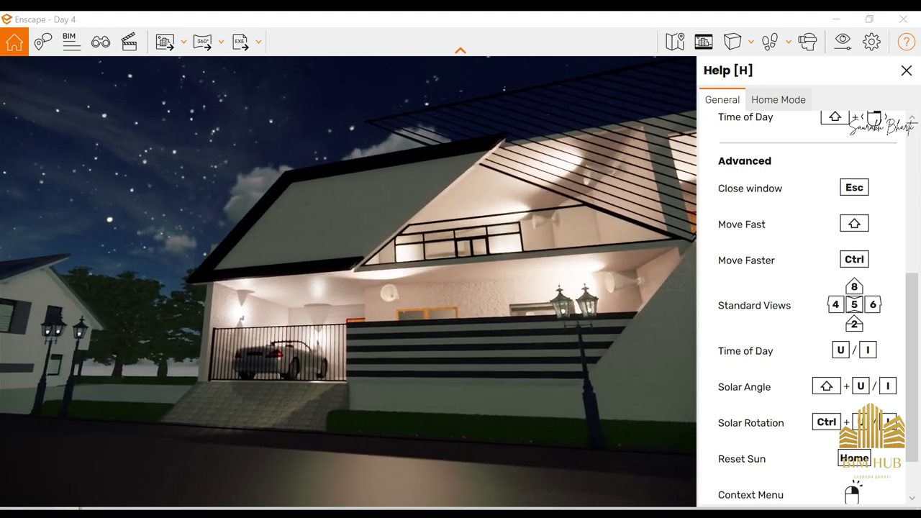
key(w)
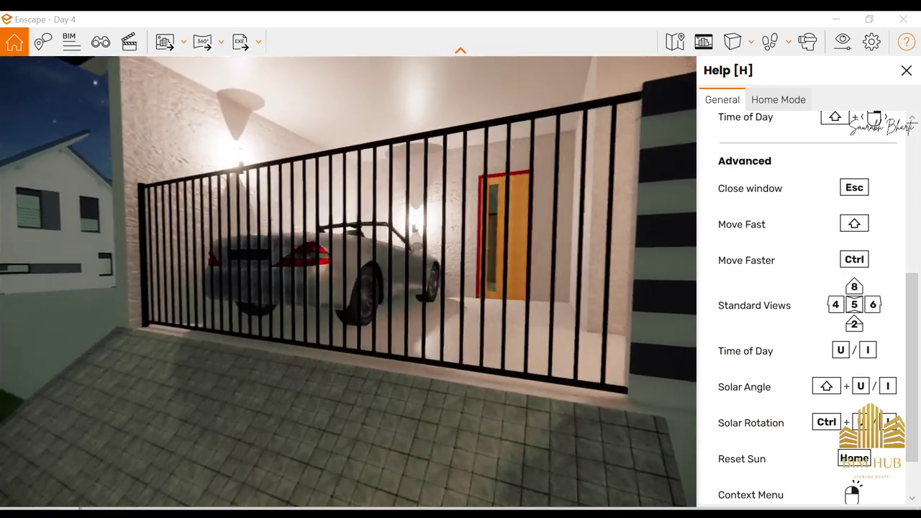
key(w)
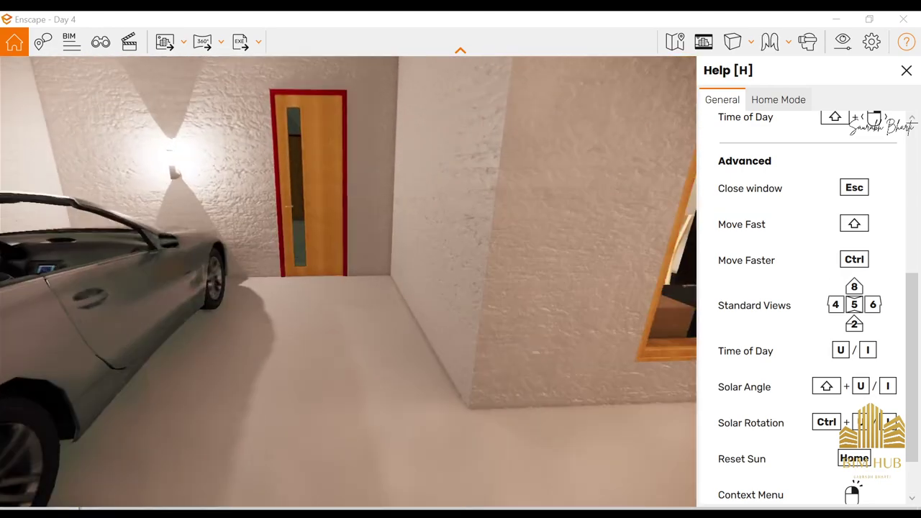
key(w)
Back out of the carport to a frontal night view from across the road, and switch to OBS
key(space)
key(ctrl+s)
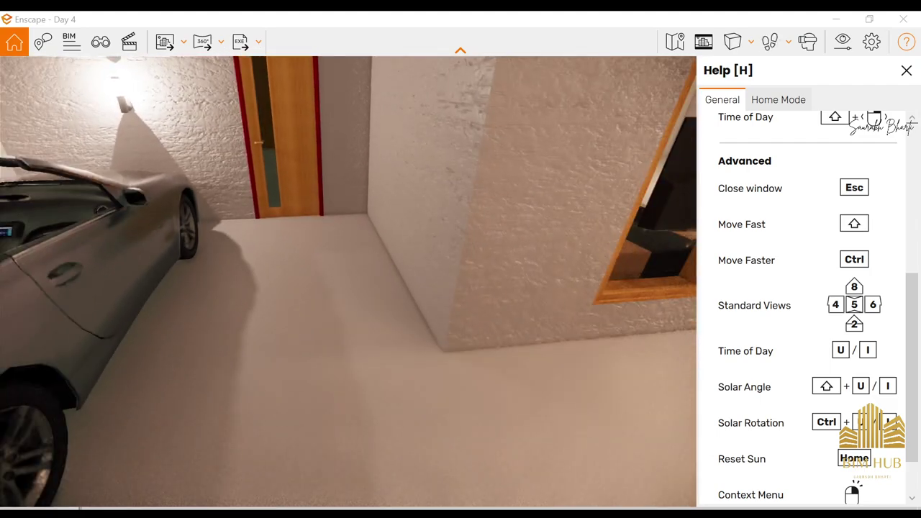
key(d)
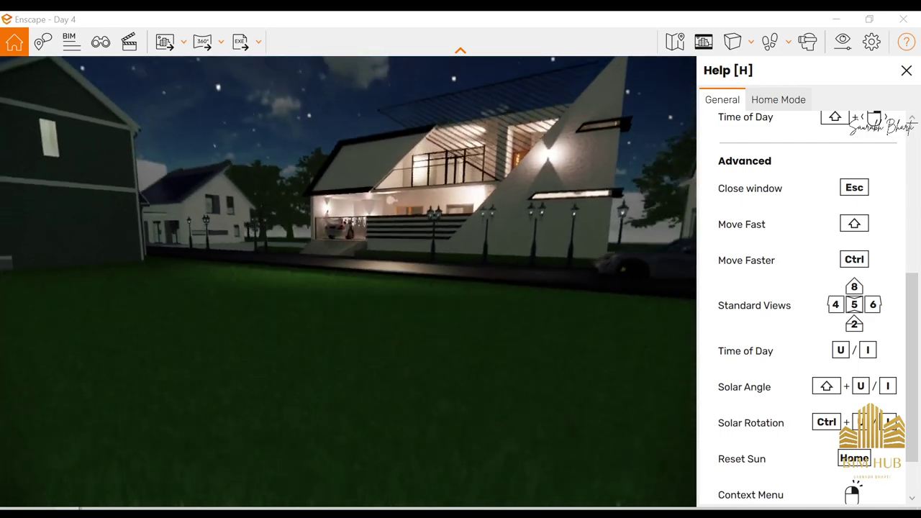
key(w)
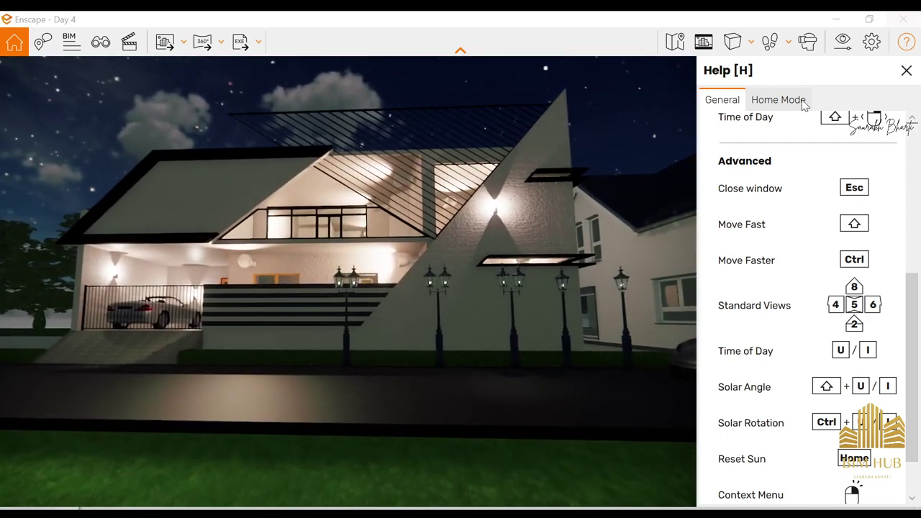
click(364, 496)
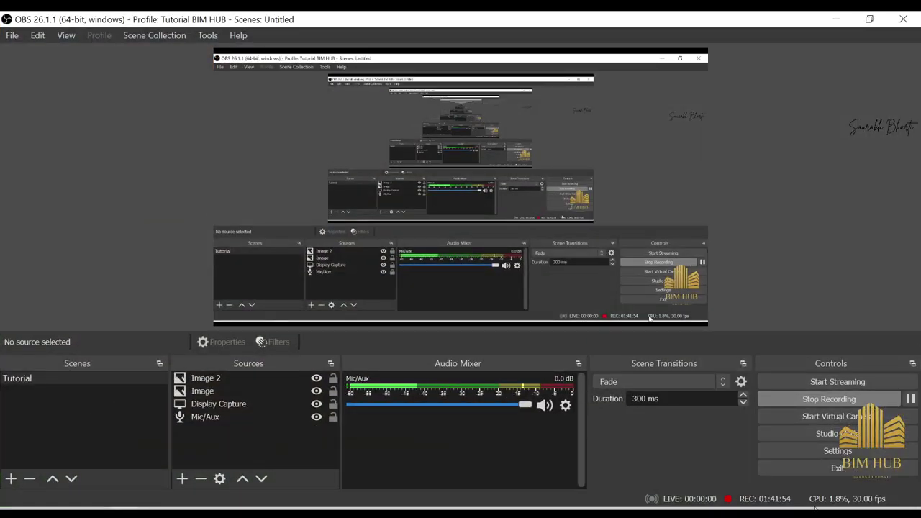